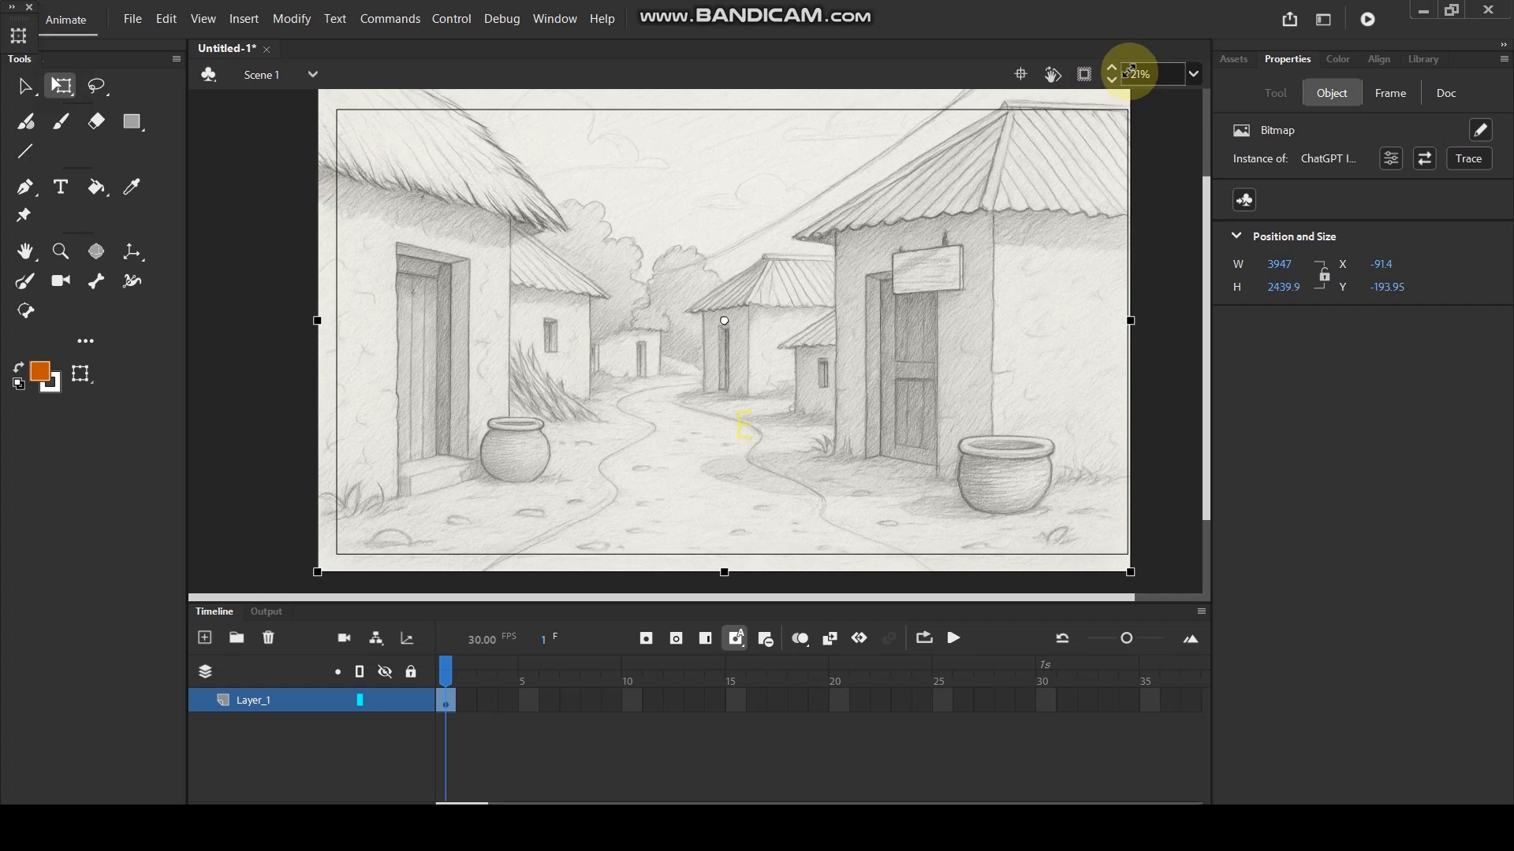
Move the village sketch bitmap down to X -91, Y -84 and lock its layer.
{"action": "left_click_drag", "start_coordinate": [894, 264], "coordinate": [894, 277]}
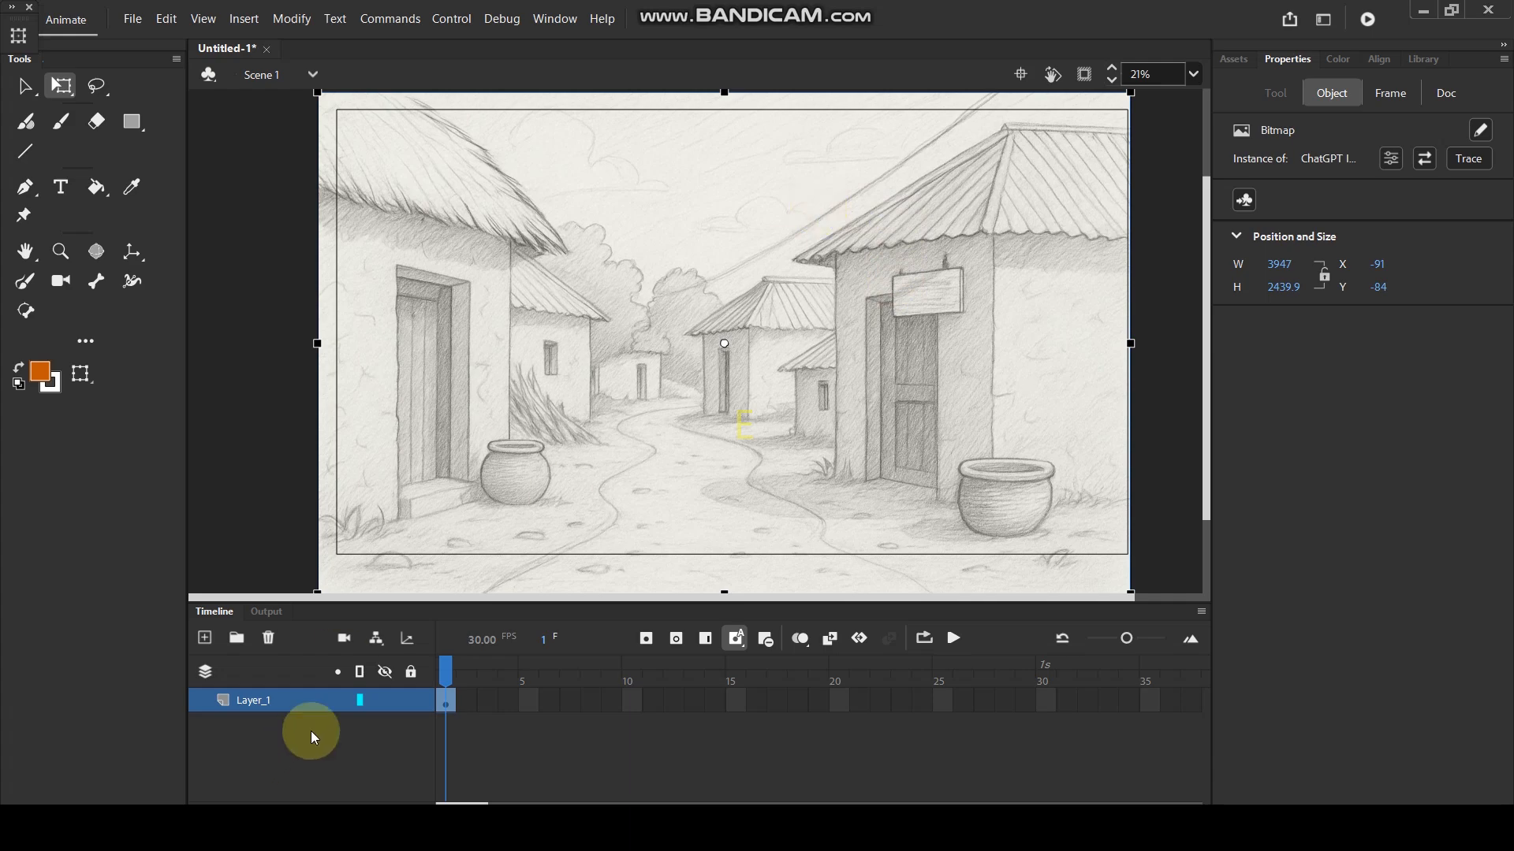
{"action": "left_click", "coordinate": [410, 700]}
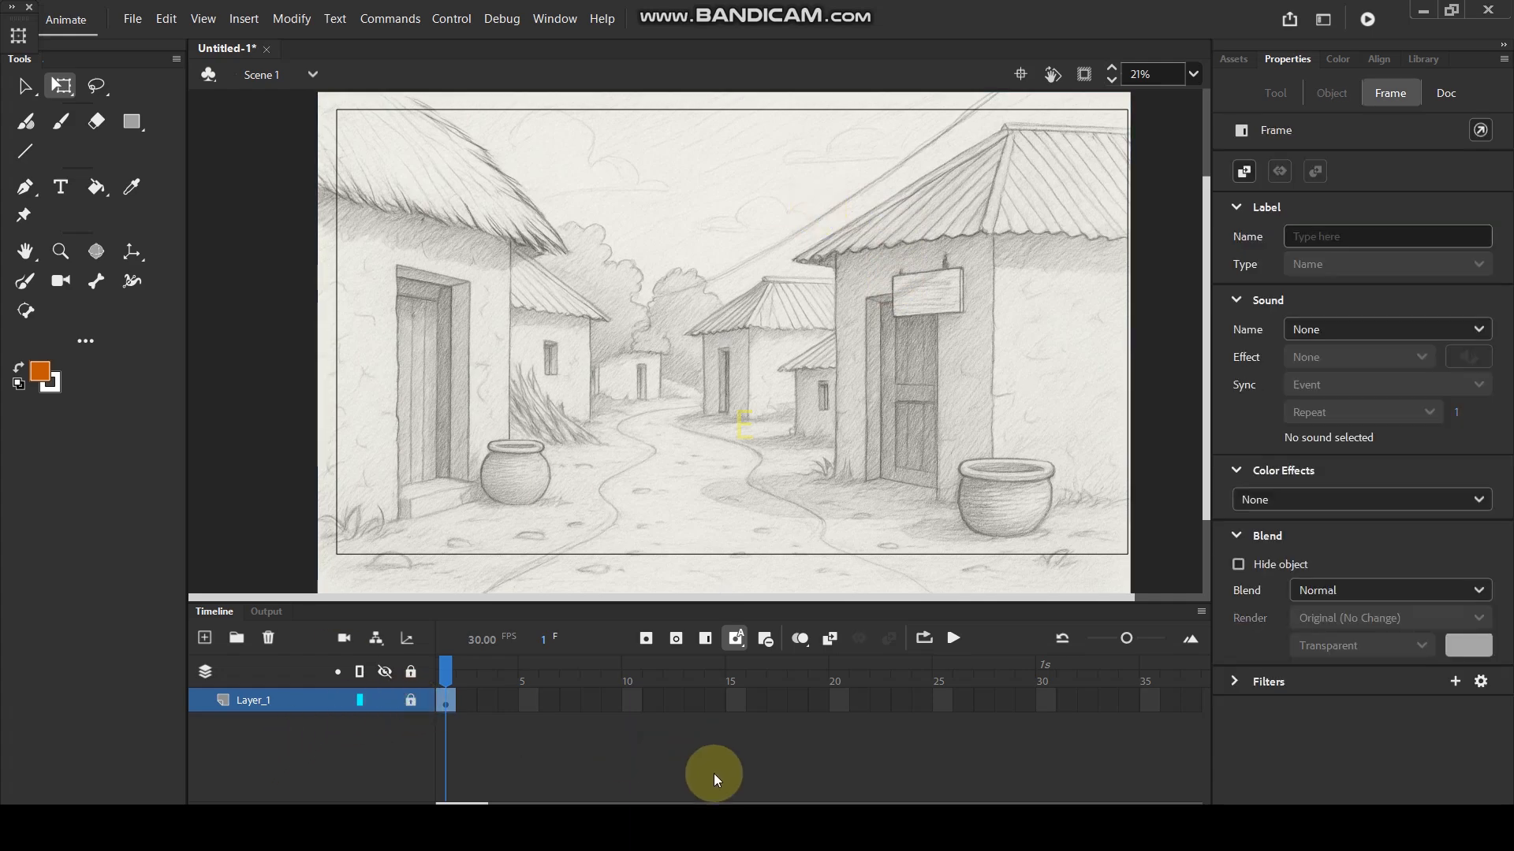
Add a new layer above the locked sketch layer for the tracing lines.
{"action": "scroll", "coordinate": [935, 246], "scroll_direction": "down", "scroll_amount": 2}
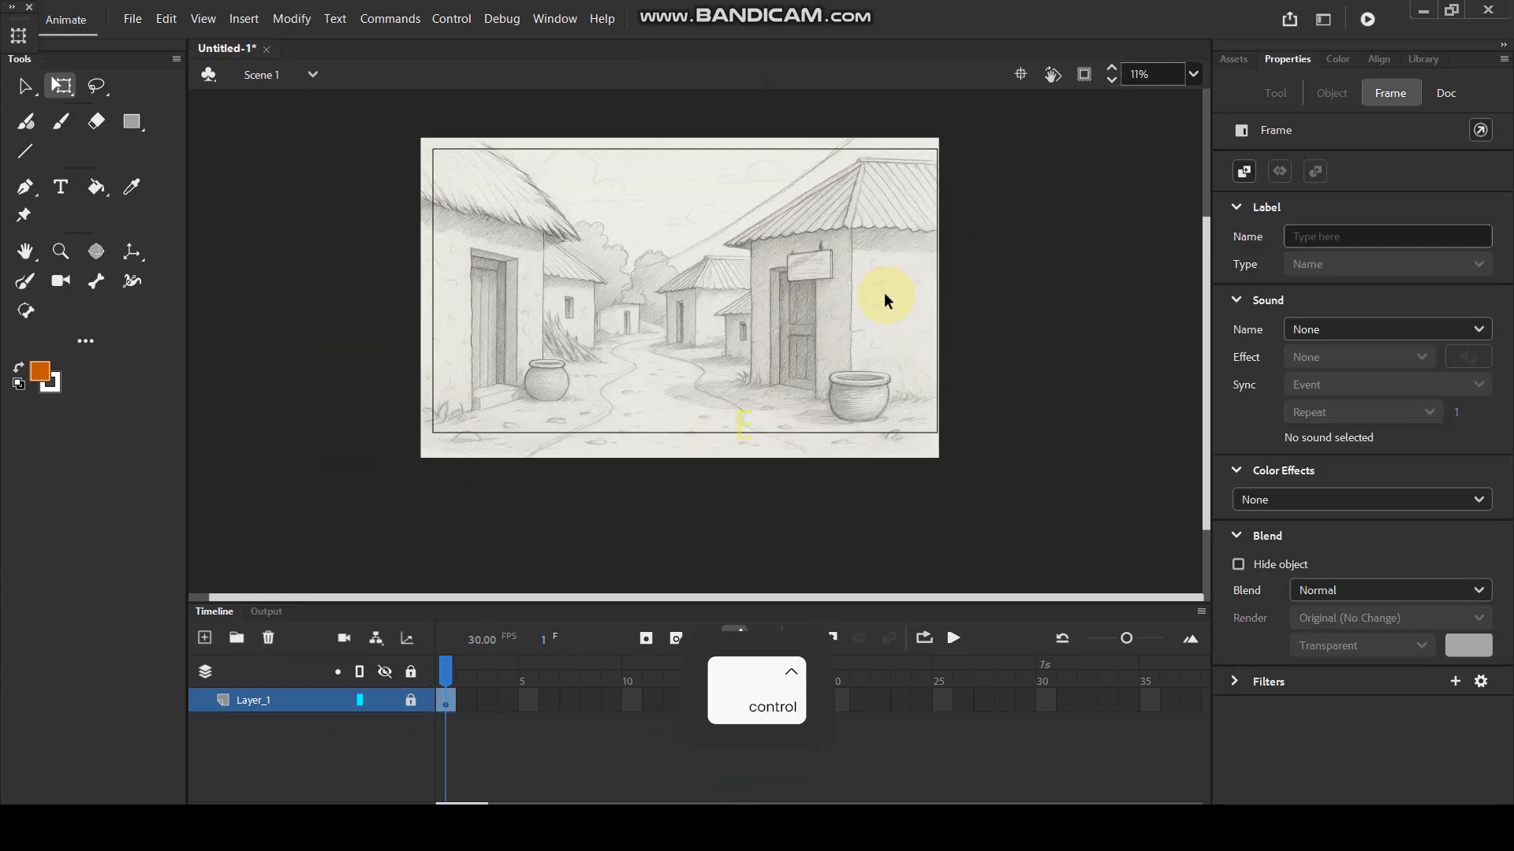
{"action": "scroll", "coordinate": [885, 292], "scroll_direction": "up", "scroll_amount": 2}
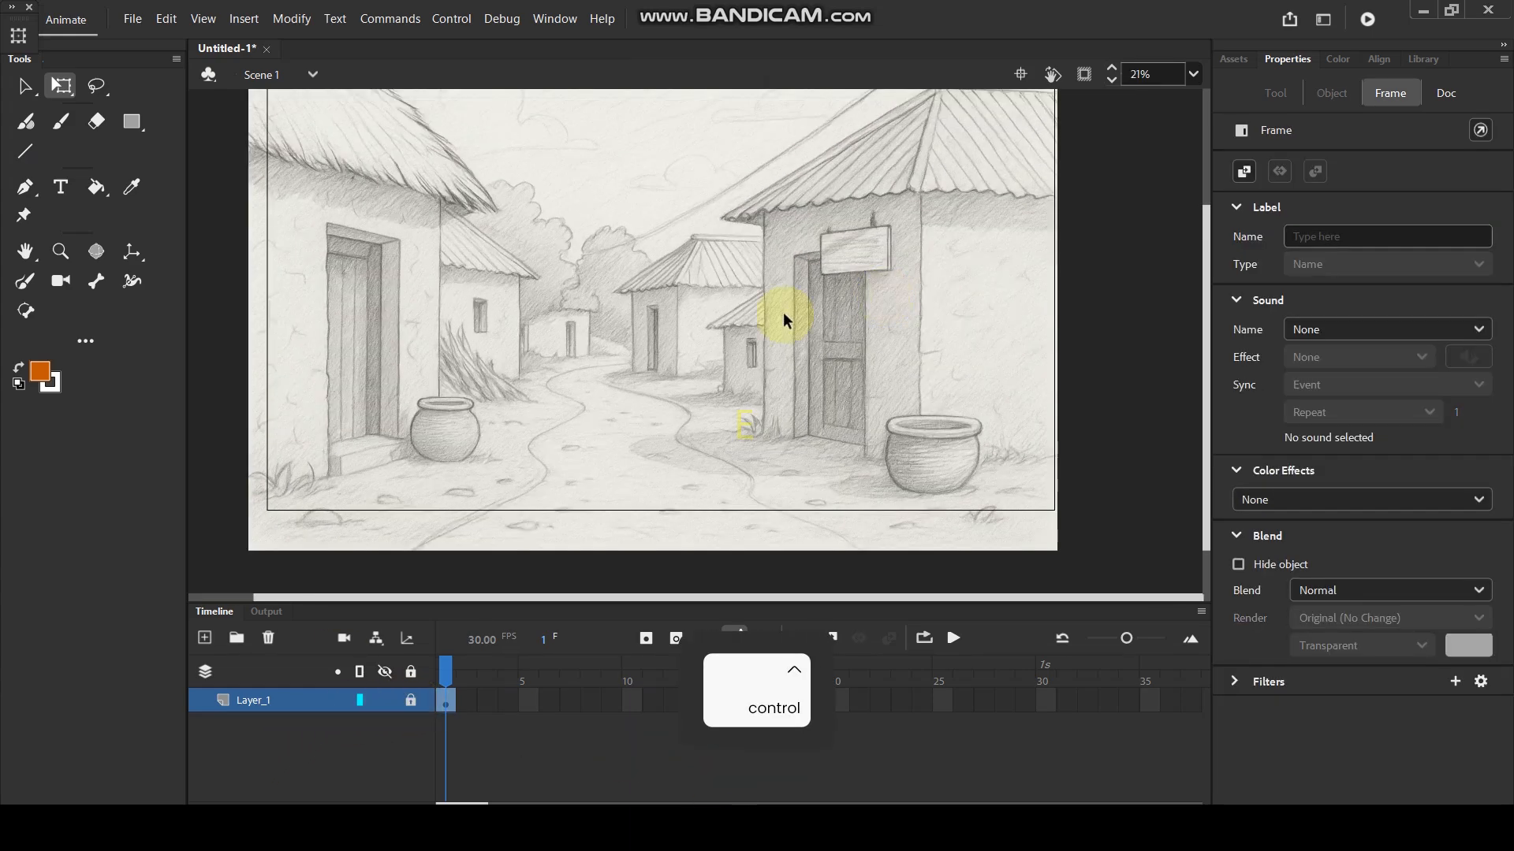
{"action": "left_click", "coordinate": [207, 644]}
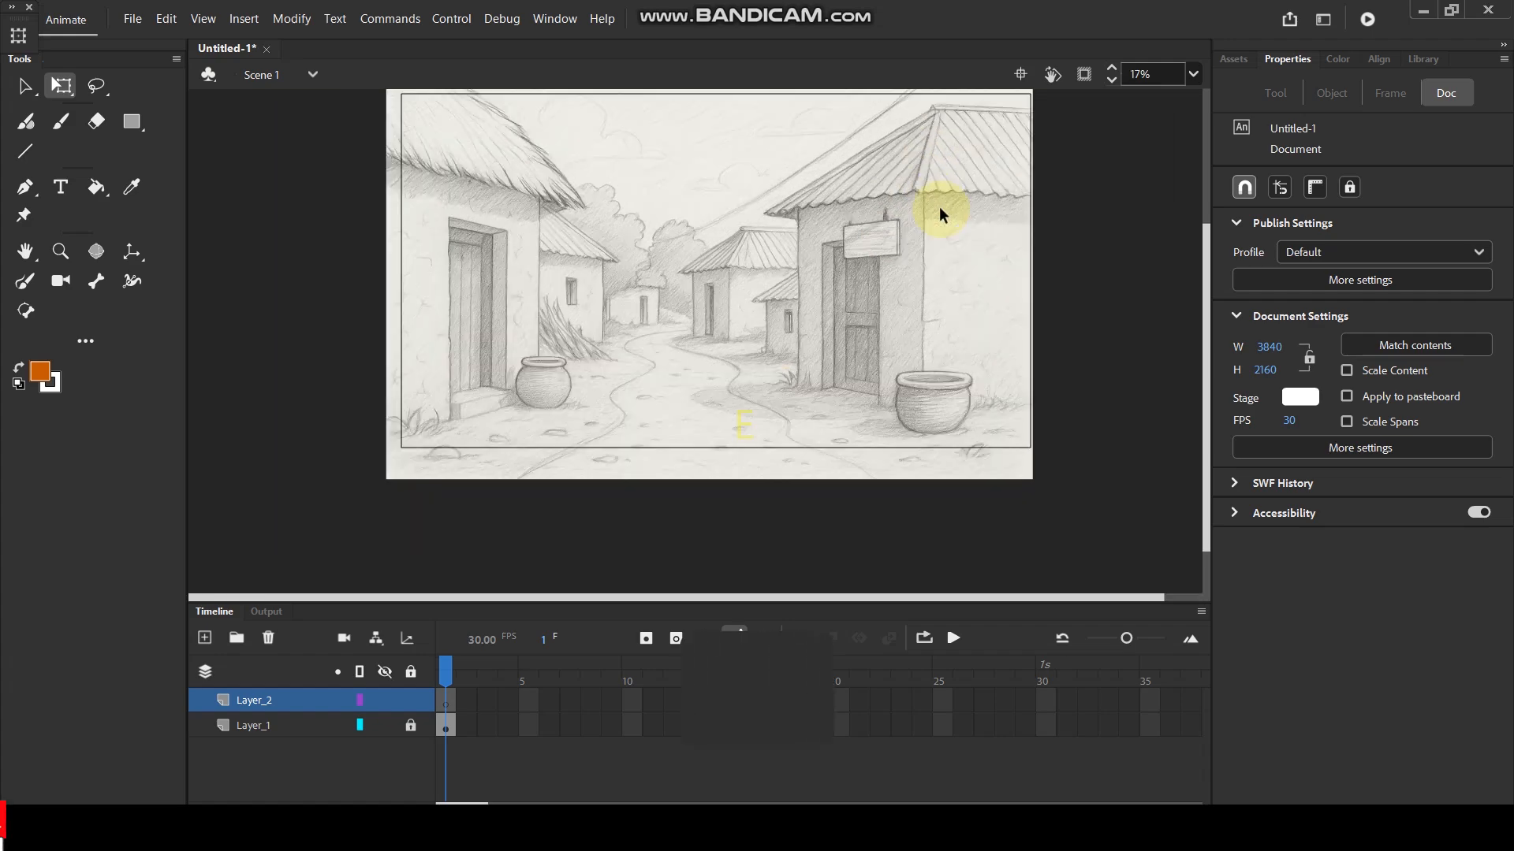
Examine the huts in the sketch up close, especially the roof of the large hut on the right.
{"action": "scroll", "coordinate": [944, 238], "scroll_direction": "up", "scroll_amount": 3}
{"action": "scroll", "coordinate": [899, 451], "scroll_direction": "up", "scroll_amount": 4}
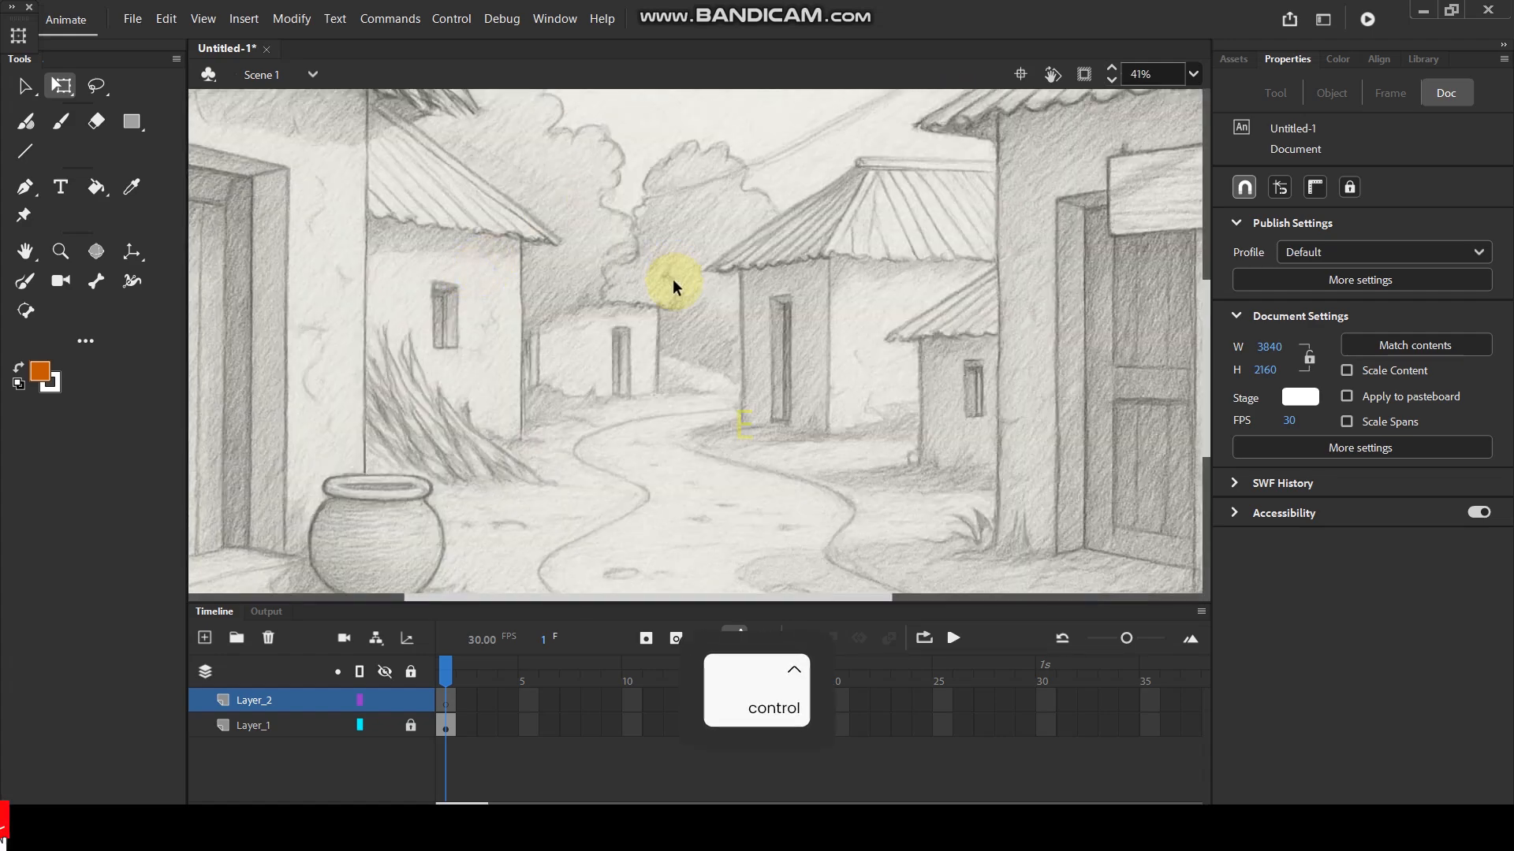
{"action": "scroll", "coordinate": [709, 315], "scroll_direction": "down", "scroll_amount": 2}
{"action": "scroll", "coordinate": [811, 301], "scroll_direction": "up", "scroll_amount": 1}
{"action": "left_click_drag", "start_coordinate": [873, 276], "coordinate": [835, 303]}
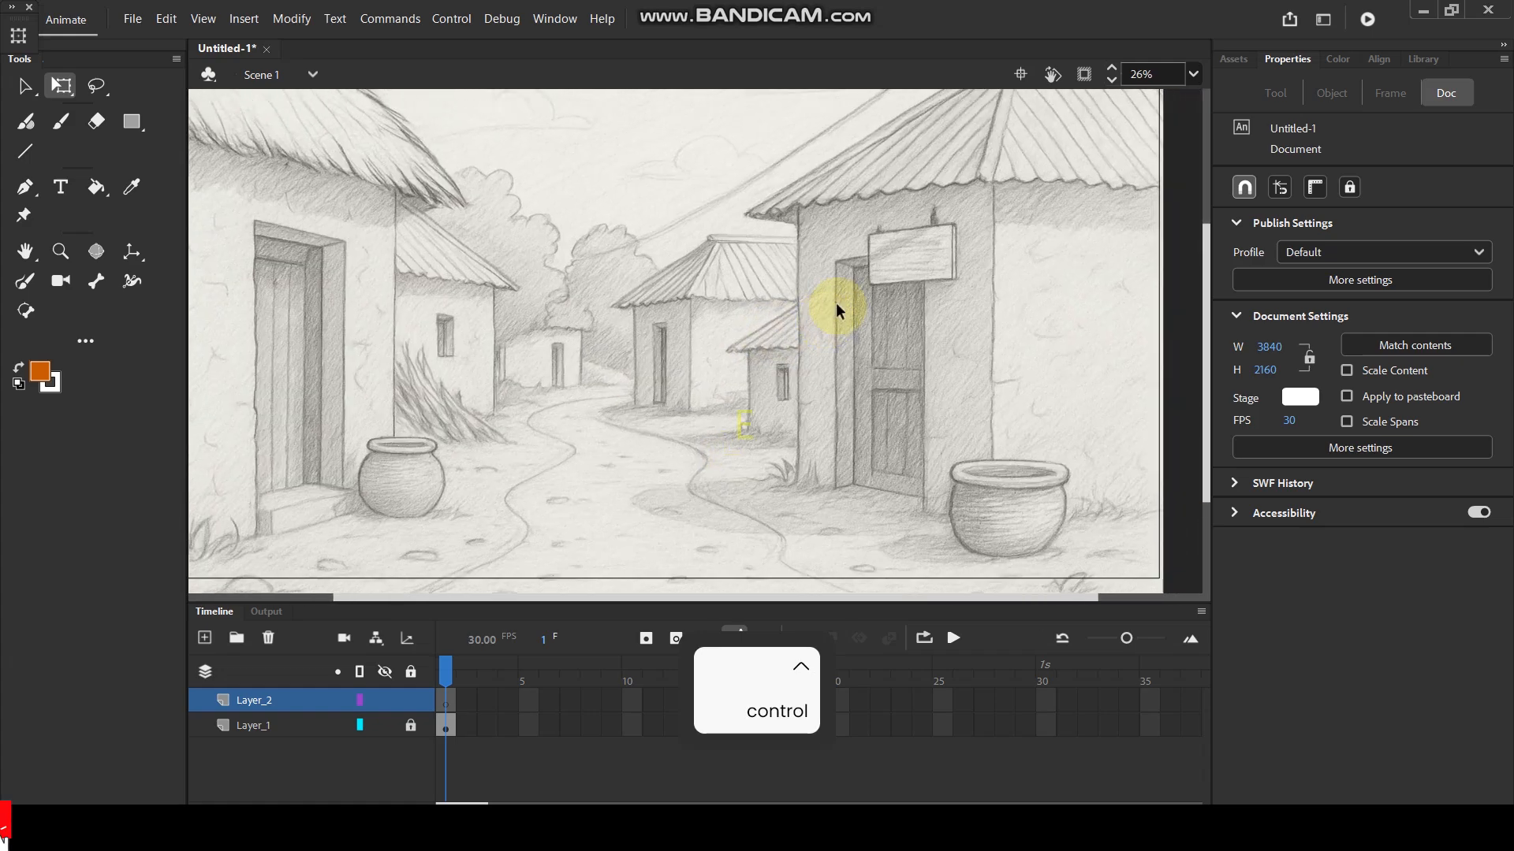
{"action": "scroll", "coordinate": [447, 368], "scroll_direction": "up", "scroll_amount": 3}
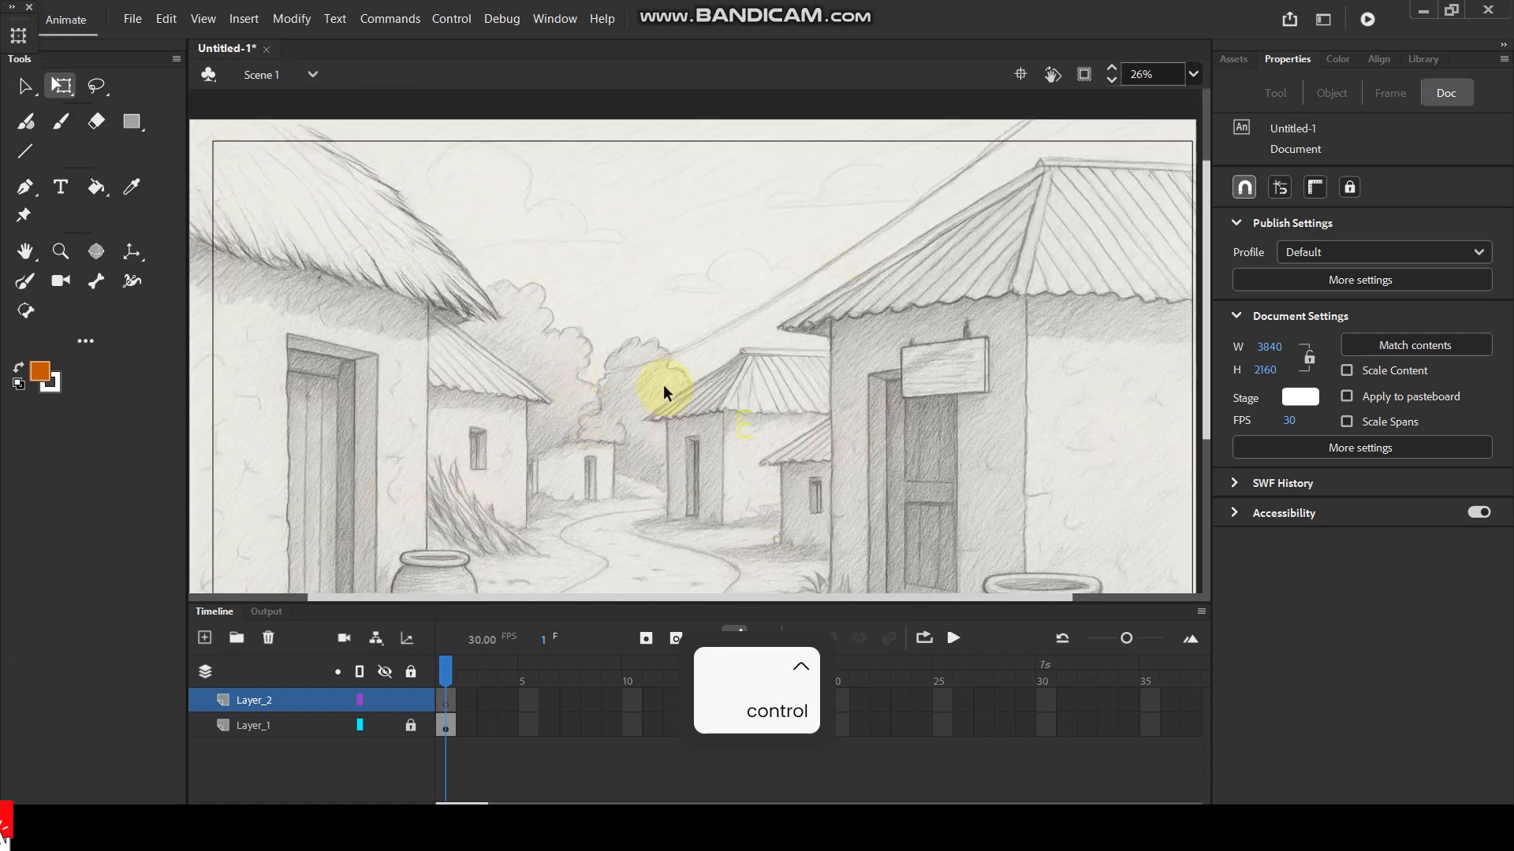
{"action": "scroll", "coordinate": [832, 302], "scroll_direction": "up", "scroll_amount": 5}
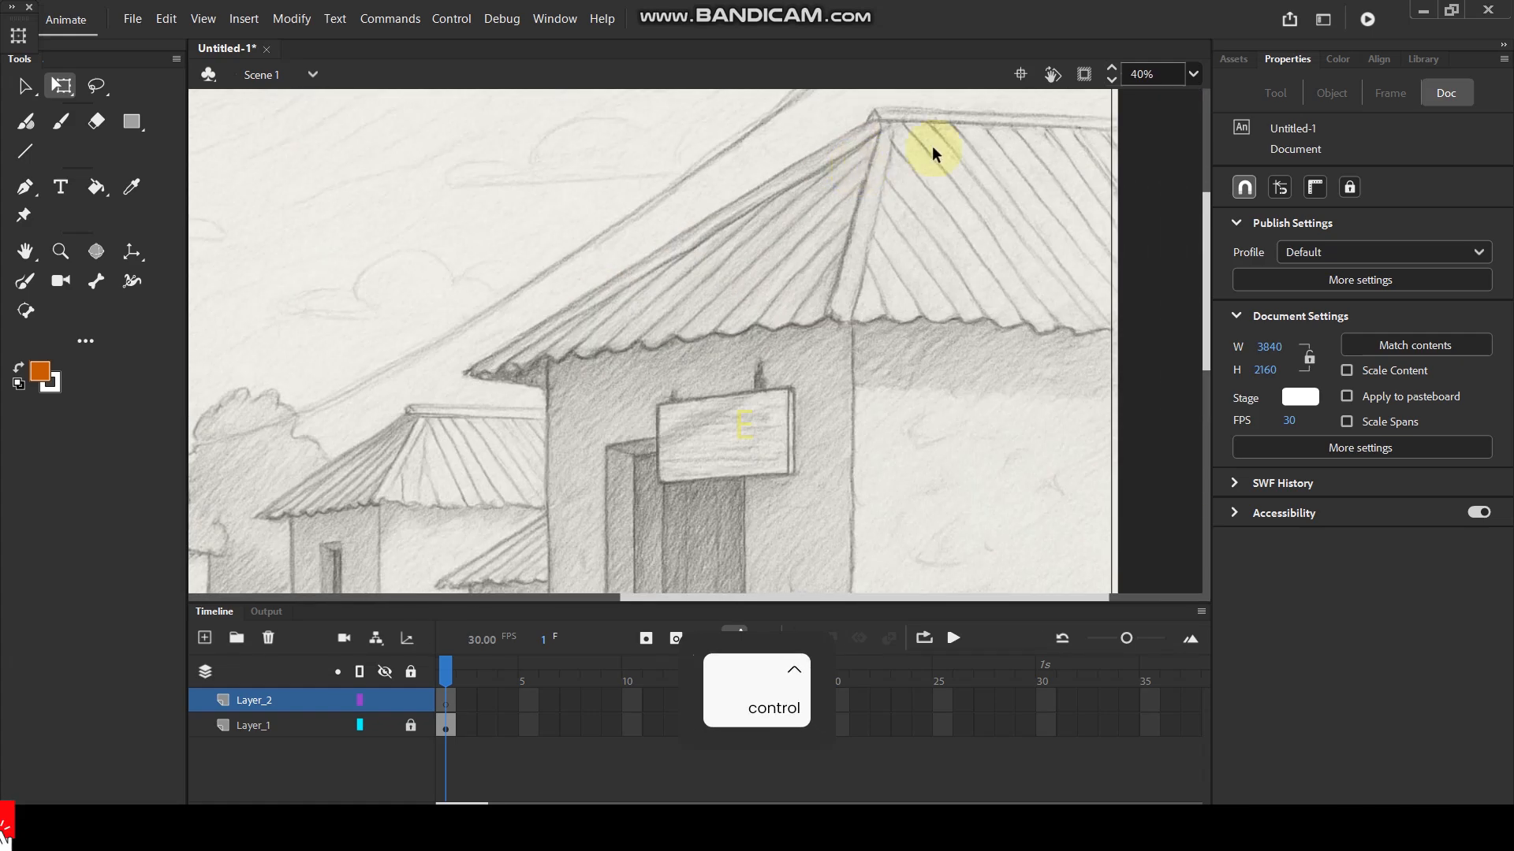
{"action": "scroll", "coordinate": [942, 253], "scroll_direction": "down", "scroll_amount": 3}
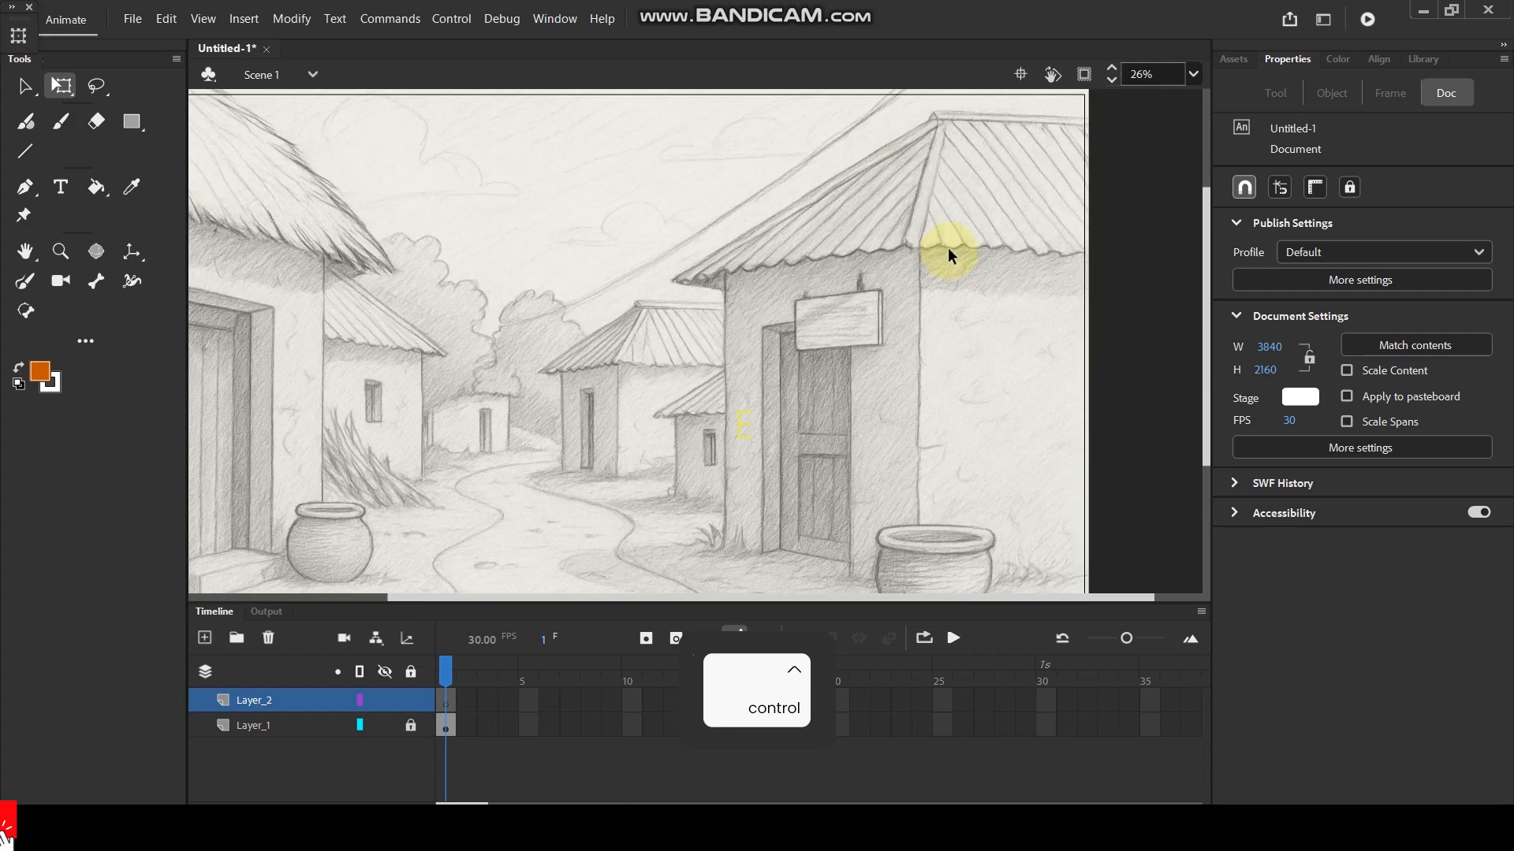
{"action": "scroll", "coordinate": [948, 248], "scroll_direction": "up", "scroll_amount": 3}
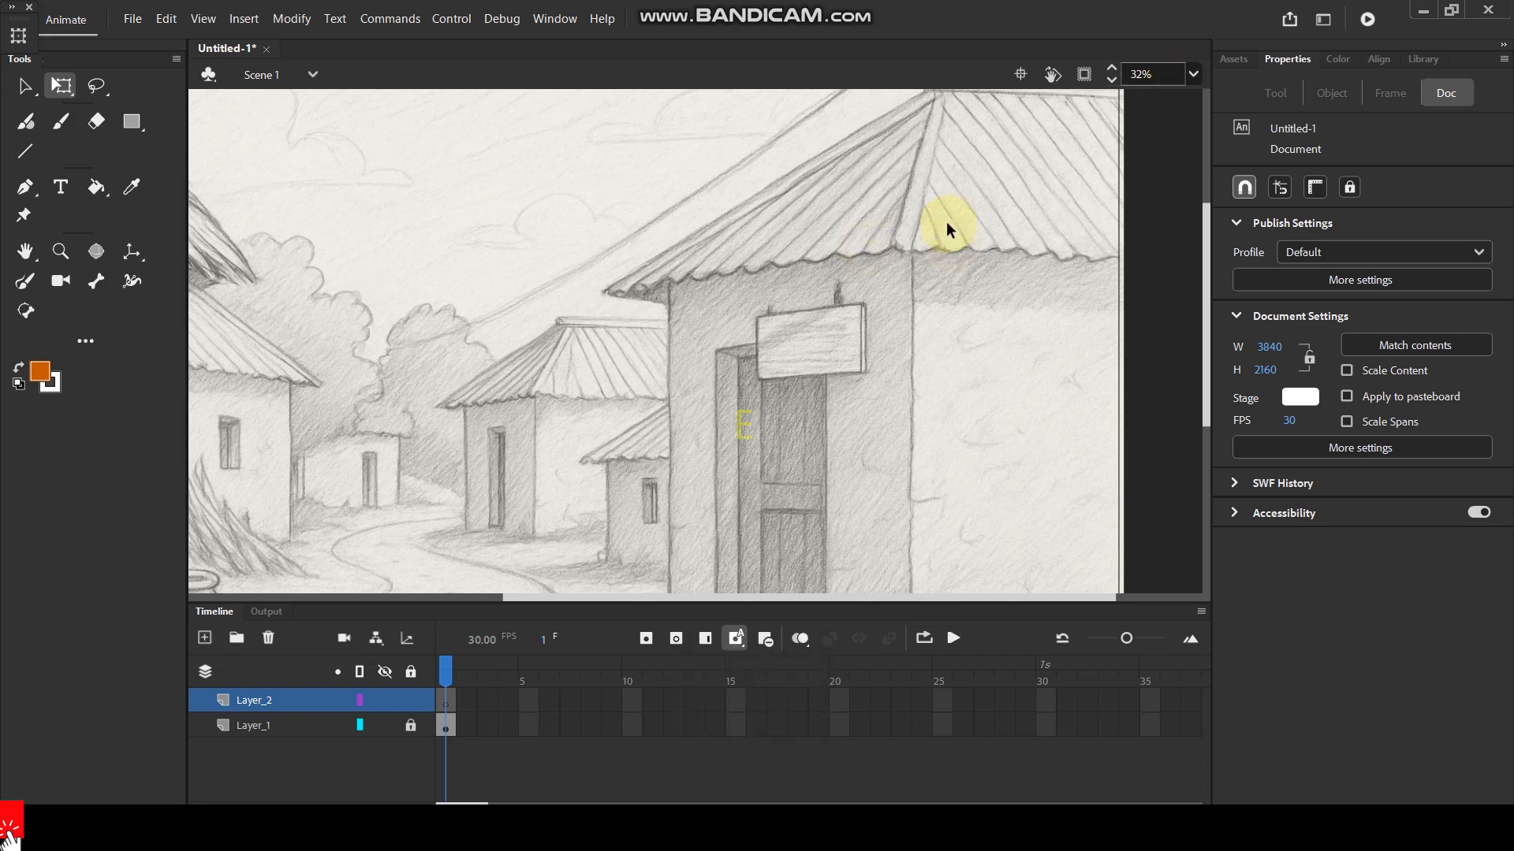
Activate the Line tool and set its stroke color to black.
{"action": "left_click_drag", "start_coordinate": [963, 192], "coordinate": [889, 277]}
{"action": "key", "text": "n"}
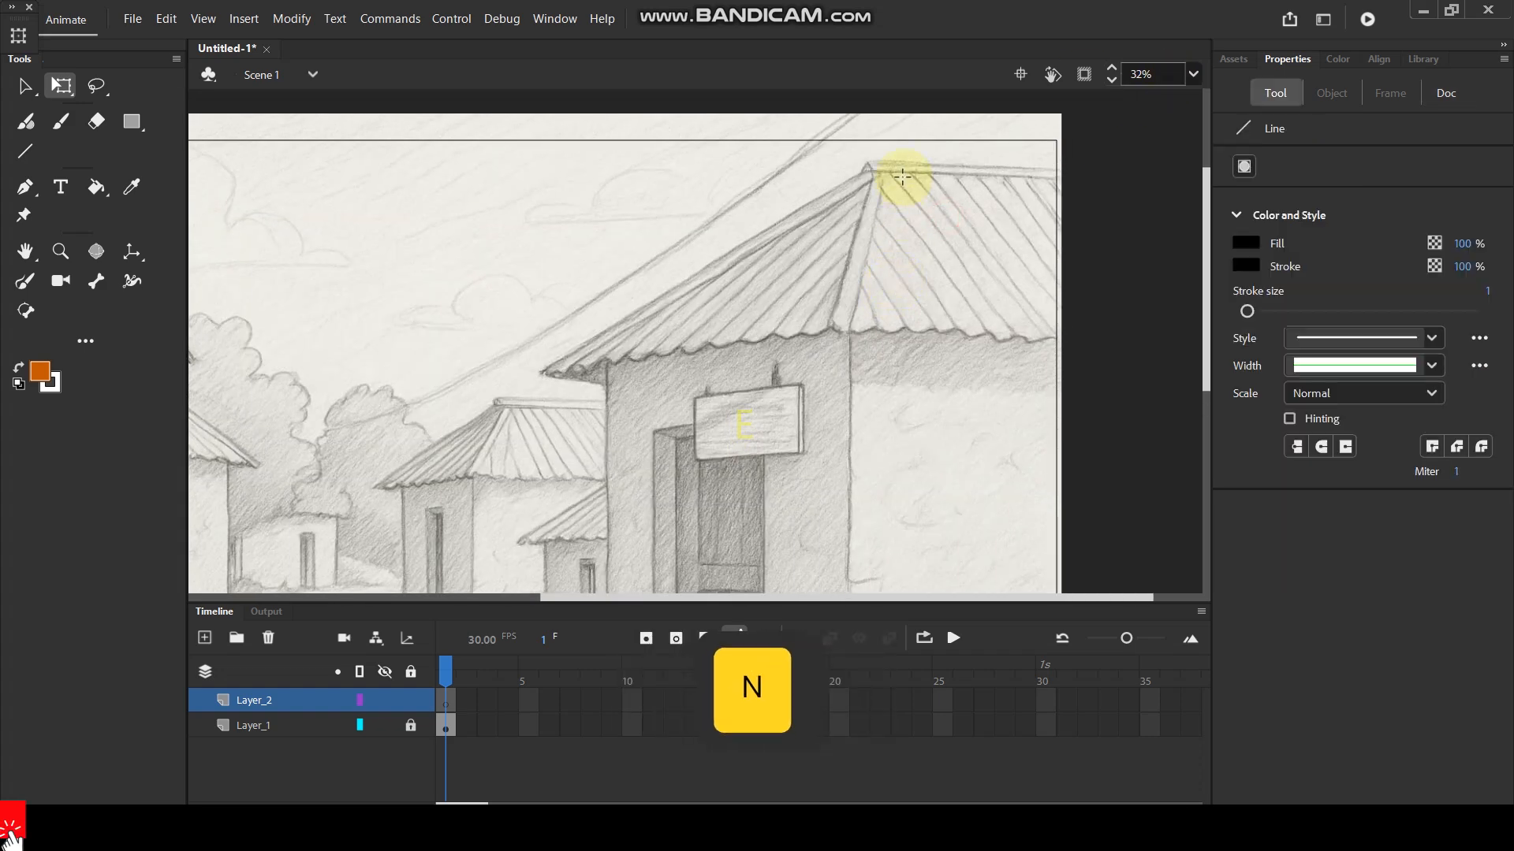
{"action": "left_click_drag", "start_coordinate": [1039, 166], "coordinate": [1037, 160]}
{"action": "key", "text": "ctrl+z"}
{"action": "left_click", "coordinate": [52, 385]}
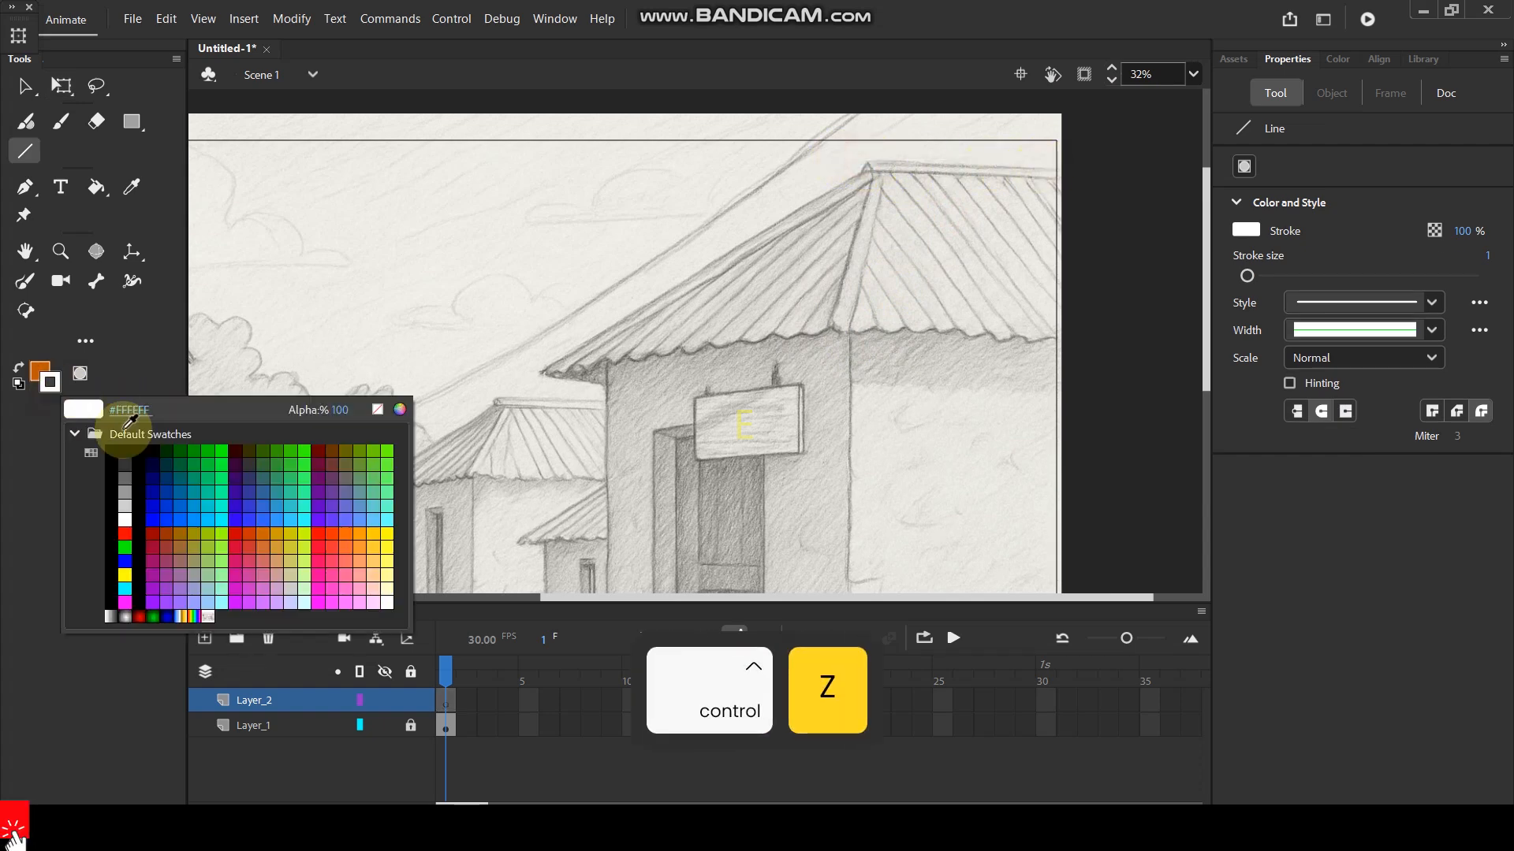
{"action": "left_click", "coordinate": [119, 451]}
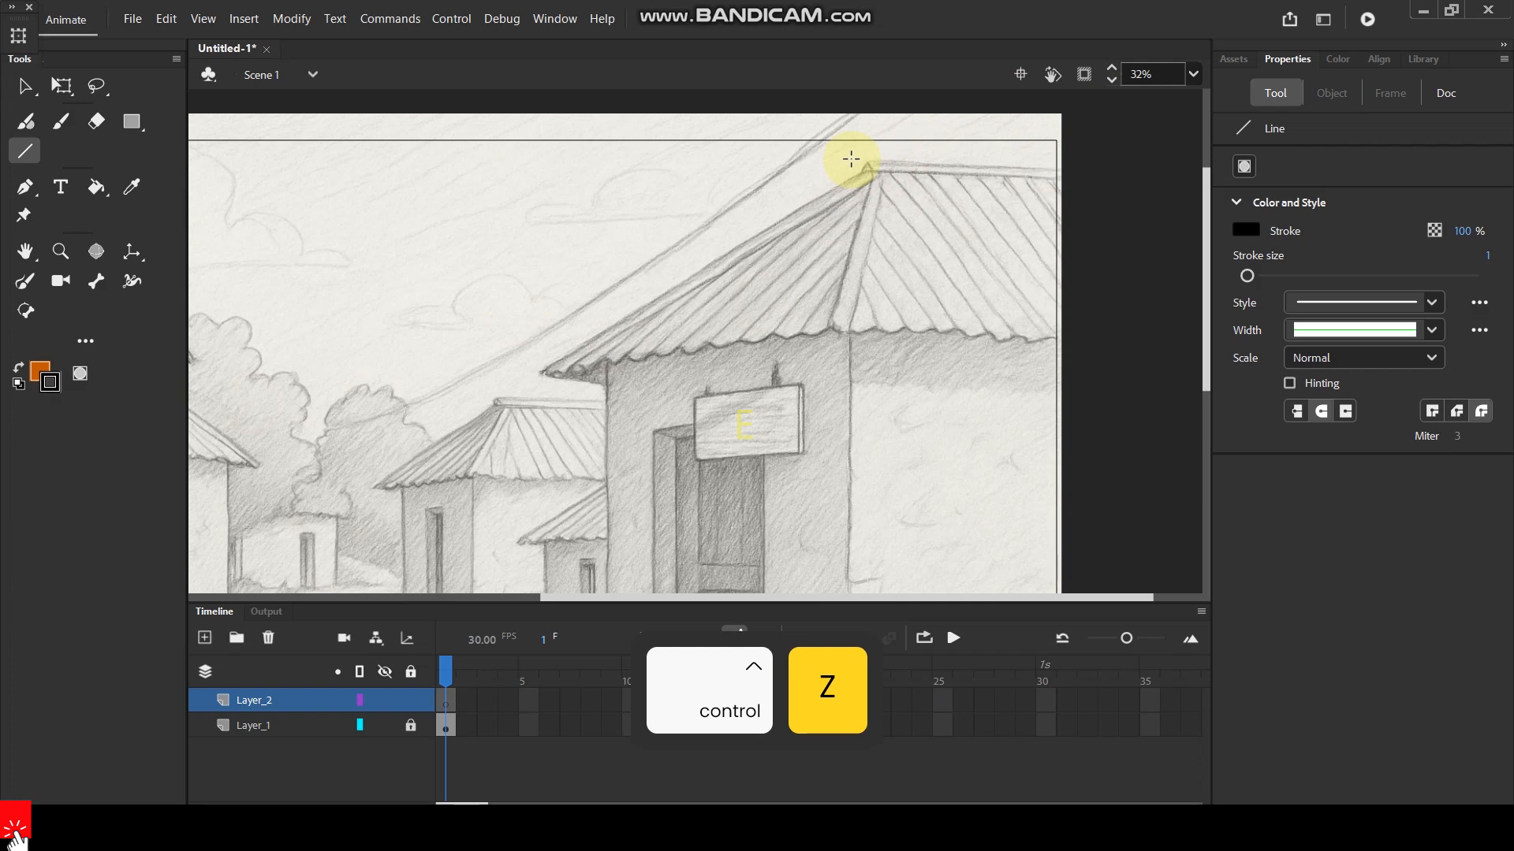
Trace the right hut's roof ridge with two horizontal lines running past the stage edge and a slanted line across its left end.
{"action": "left_click_drag", "start_coordinate": [864, 160], "coordinate": [1088, 171]}
{"action": "scroll", "coordinate": [845, 175], "scroll_direction": "up", "scroll_amount": 2, "text": "ctrl"}
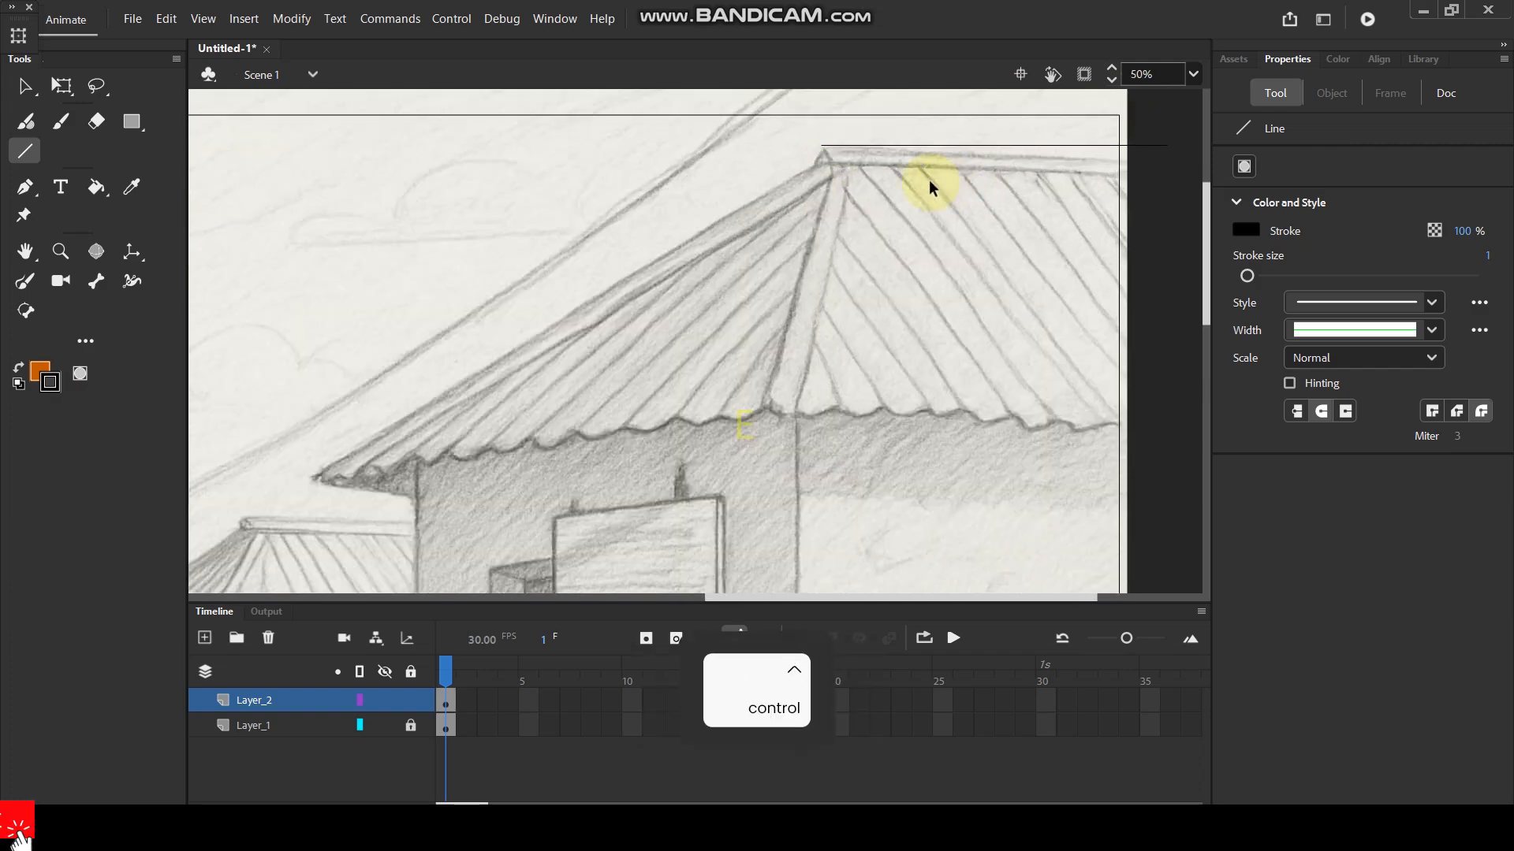
{"action": "left_click_drag", "start_coordinate": [807, 163], "coordinate": [1173, 173]}
{"action": "scroll", "coordinate": [818, 152], "scroll_direction": "up", "scroll_amount": 3, "text": "ctrl"}
{"action": "left_click_drag", "start_coordinate": [831, 153], "coordinate": [797, 210]}
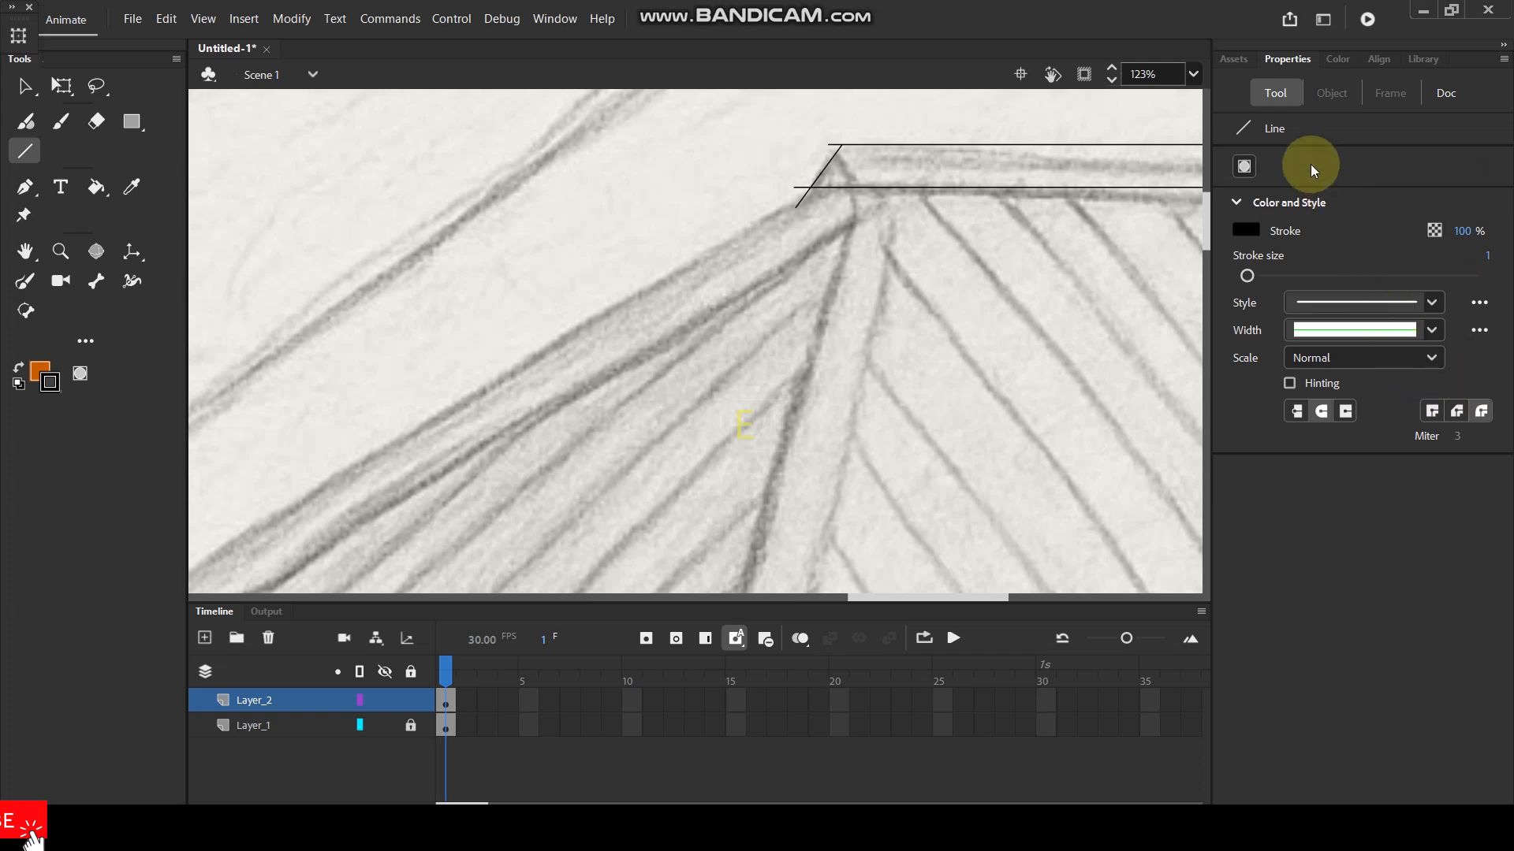
{"action": "left_click", "coordinate": [1235, 60]}
{"action": "left_click", "coordinate": [1285, 59]}
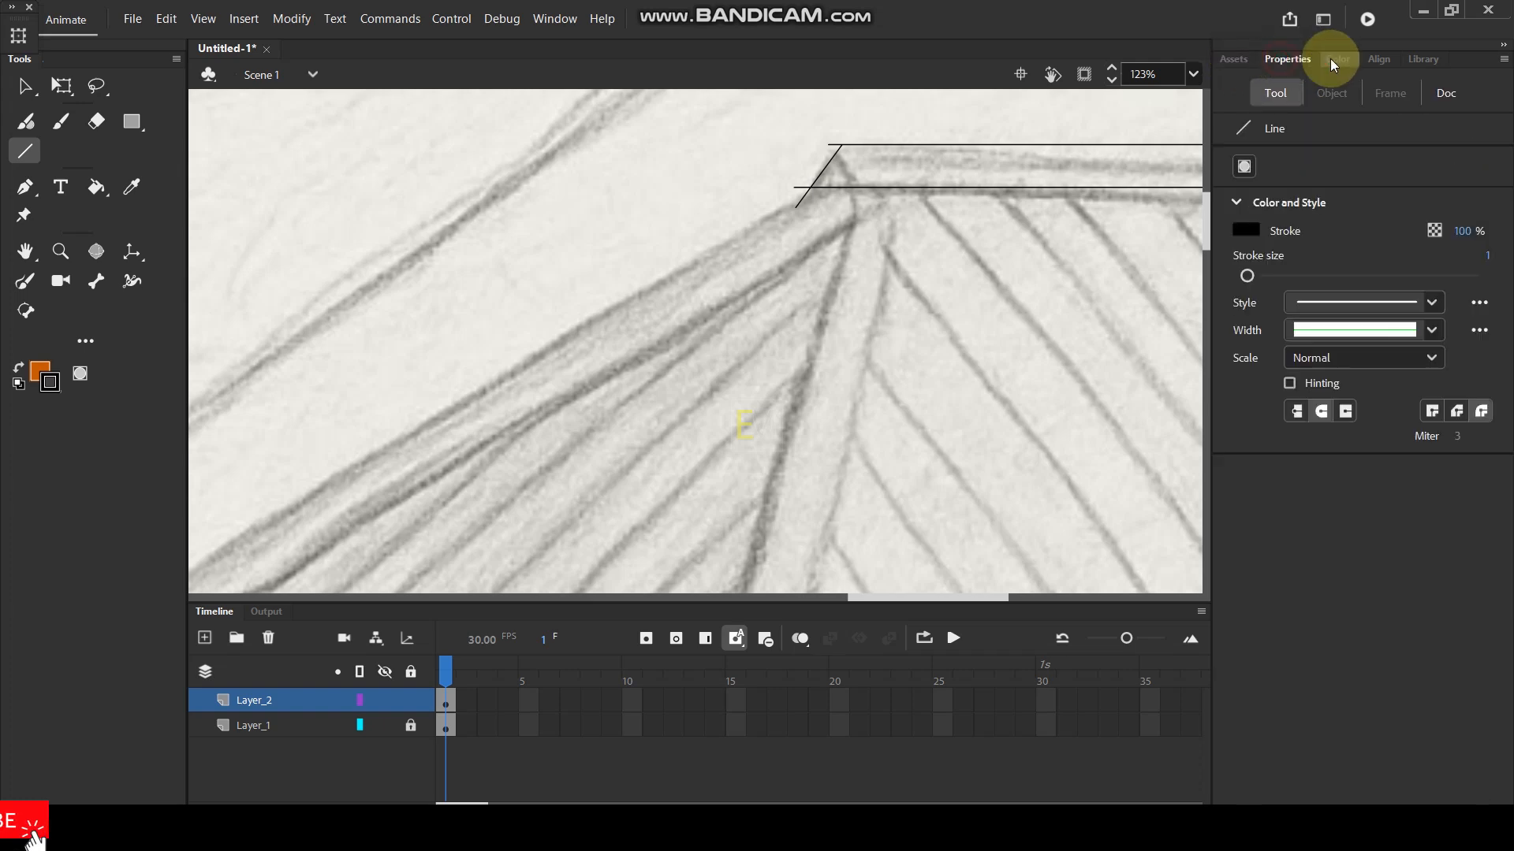
{"action": "left_click", "coordinate": [1336, 60]}
{"action": "left_click", "coordinate": [1380, 60]}
{"action": "left_click", "coordinate": [1270, 65]}
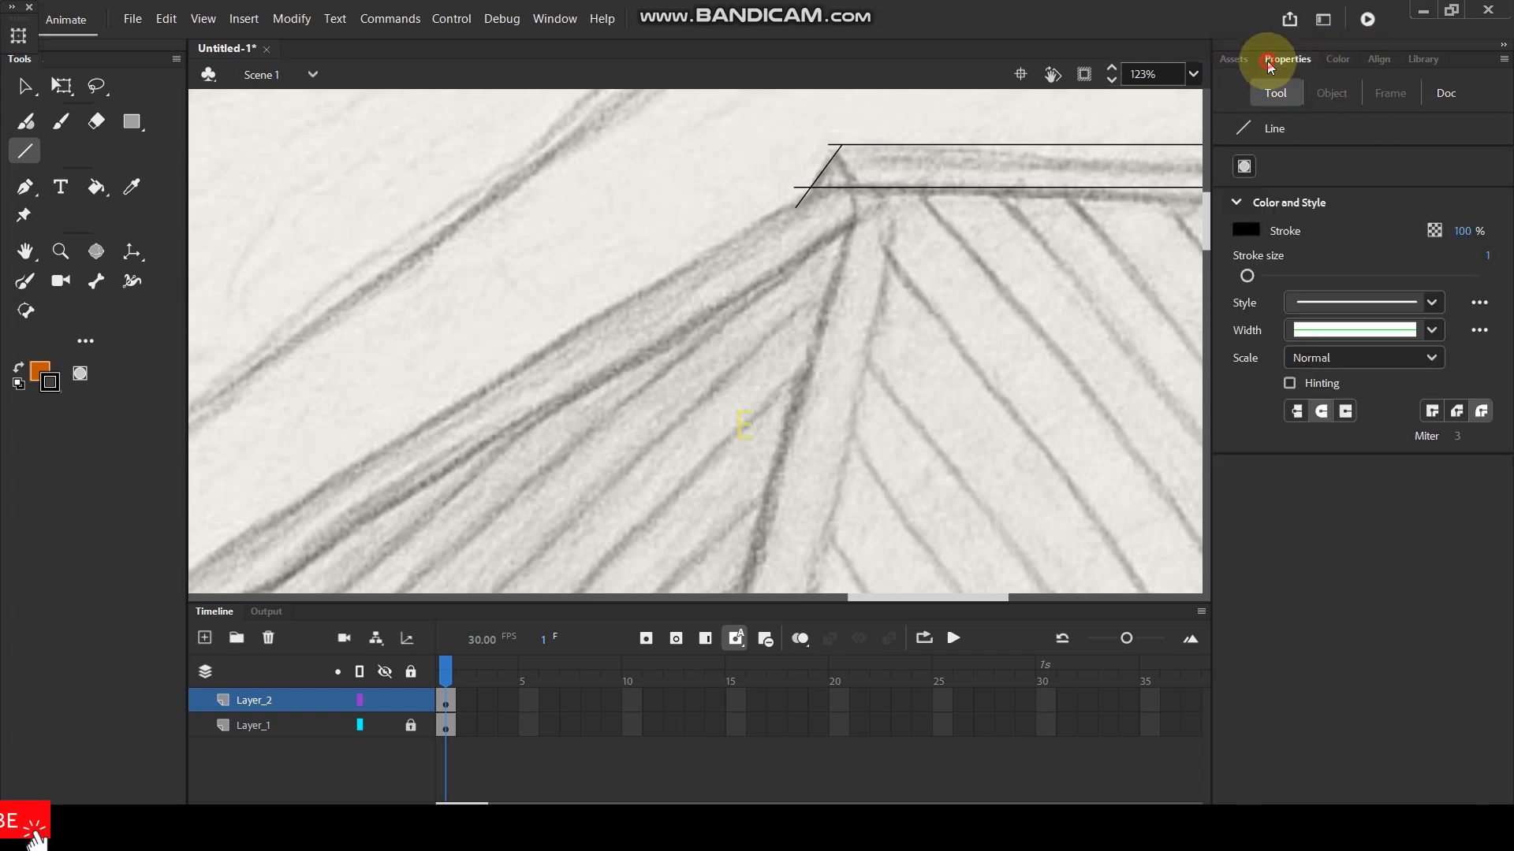
{"action": "left_click", "coordinate": [25, 86]}
{"action": "left_click", "coordinate": [952, 172]}
{"action": "left_click", "coordinate": [946, 147]}
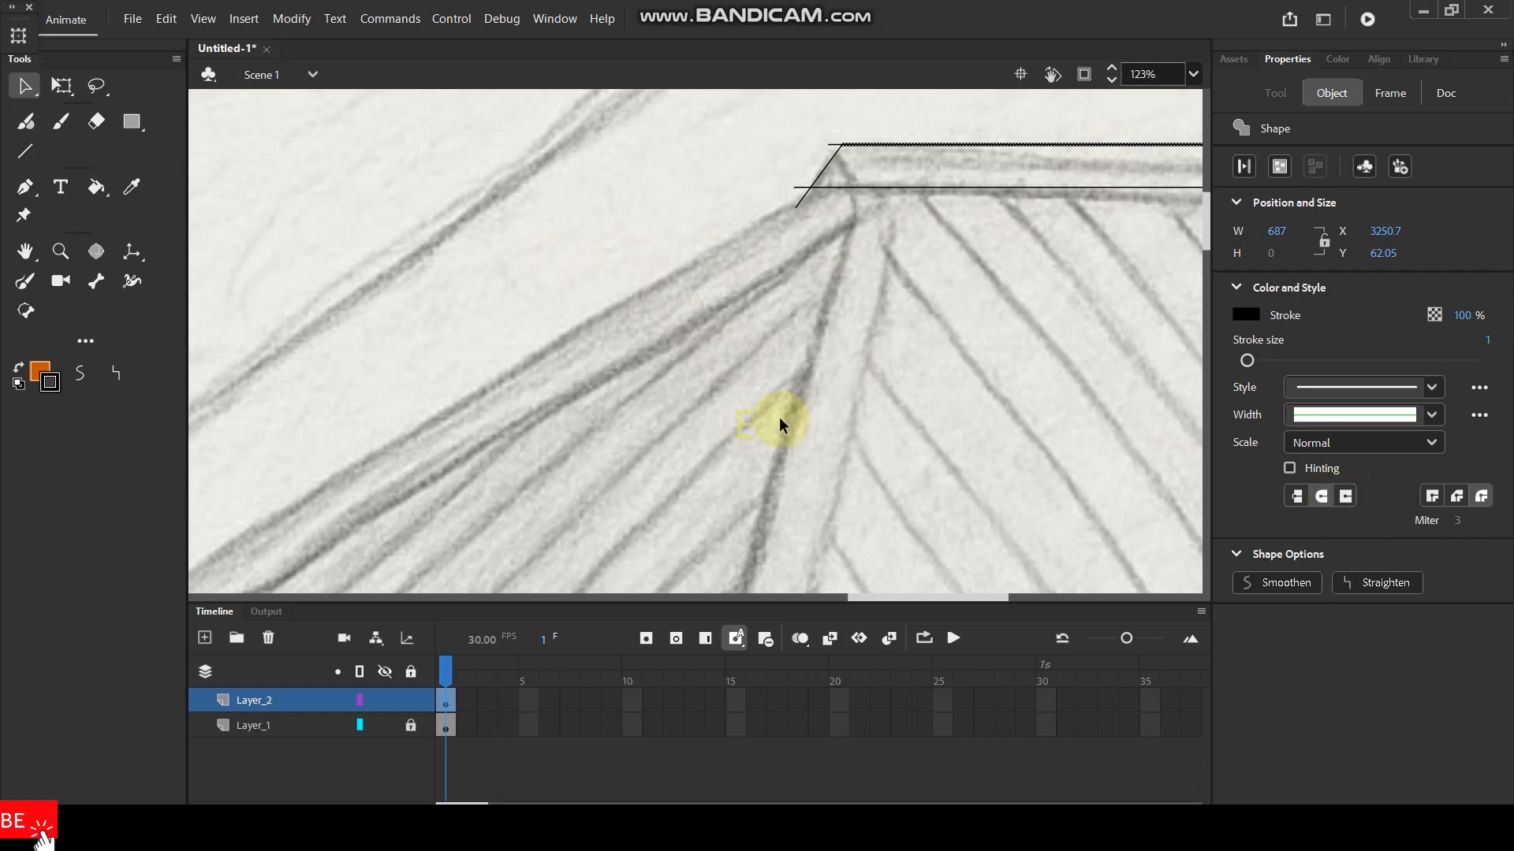
{"action": "left_click", "coordinate": [71, 460]}
Draw a short vertical line across the two ridge lines just beyond the stage's right edge.
{"action": "left_click", "coordinate": [25, 151]}
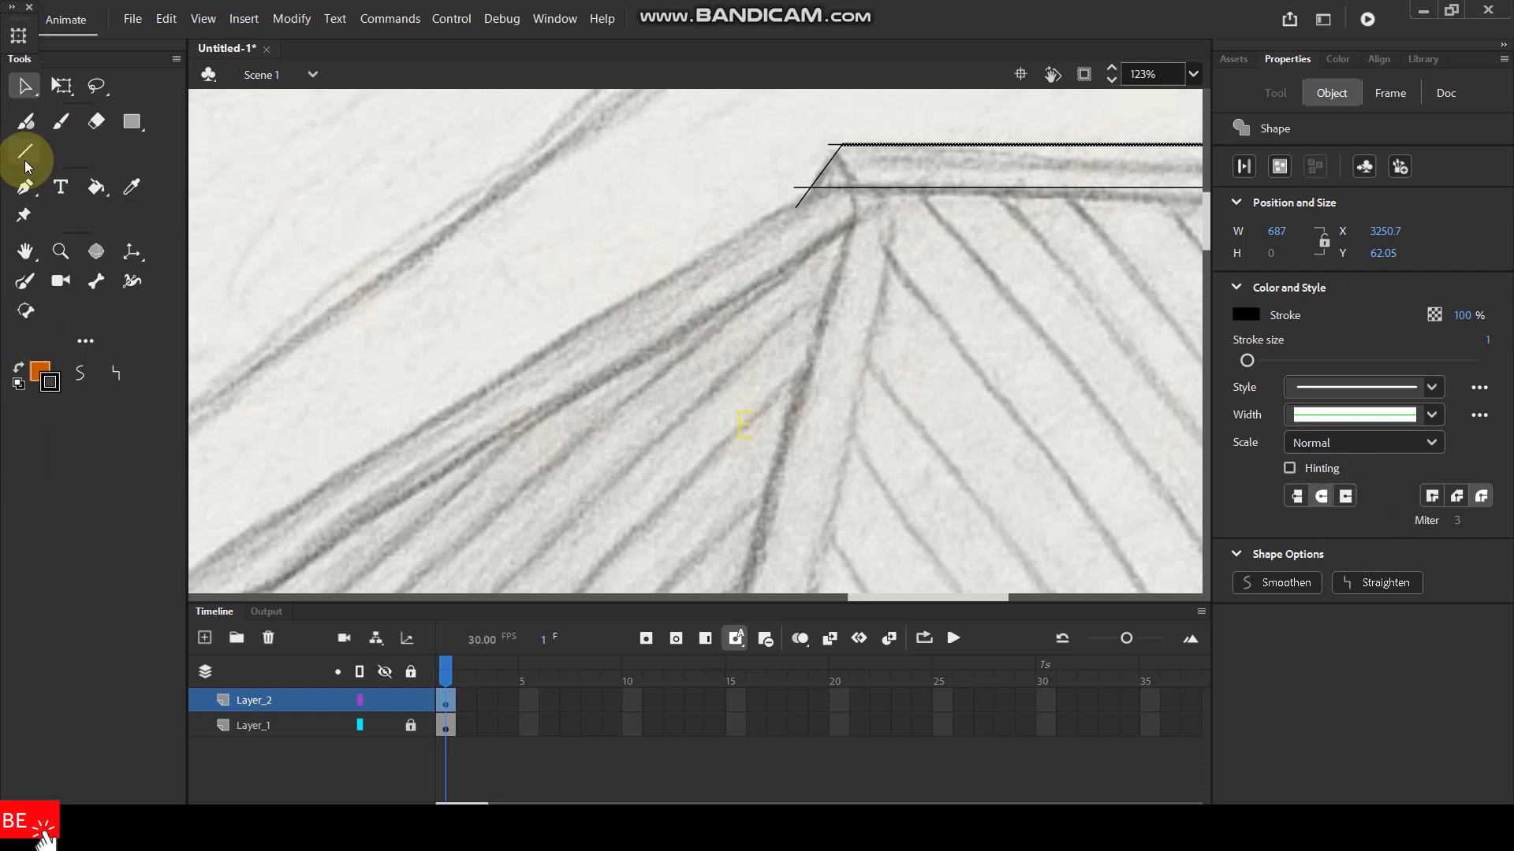
{"action": "scroll", "coordinate": [812, 117], "scroll_direction": "down", "scroll_amount": 3}
{"action": "scroll", "coordinate": [1024, 152], "scroll_direction": "down", "scroll_amount": 2}
{"action": "scroll", "coordinate": [1143, 130], "scroll_direction": "up", "scroll_amount": 3}
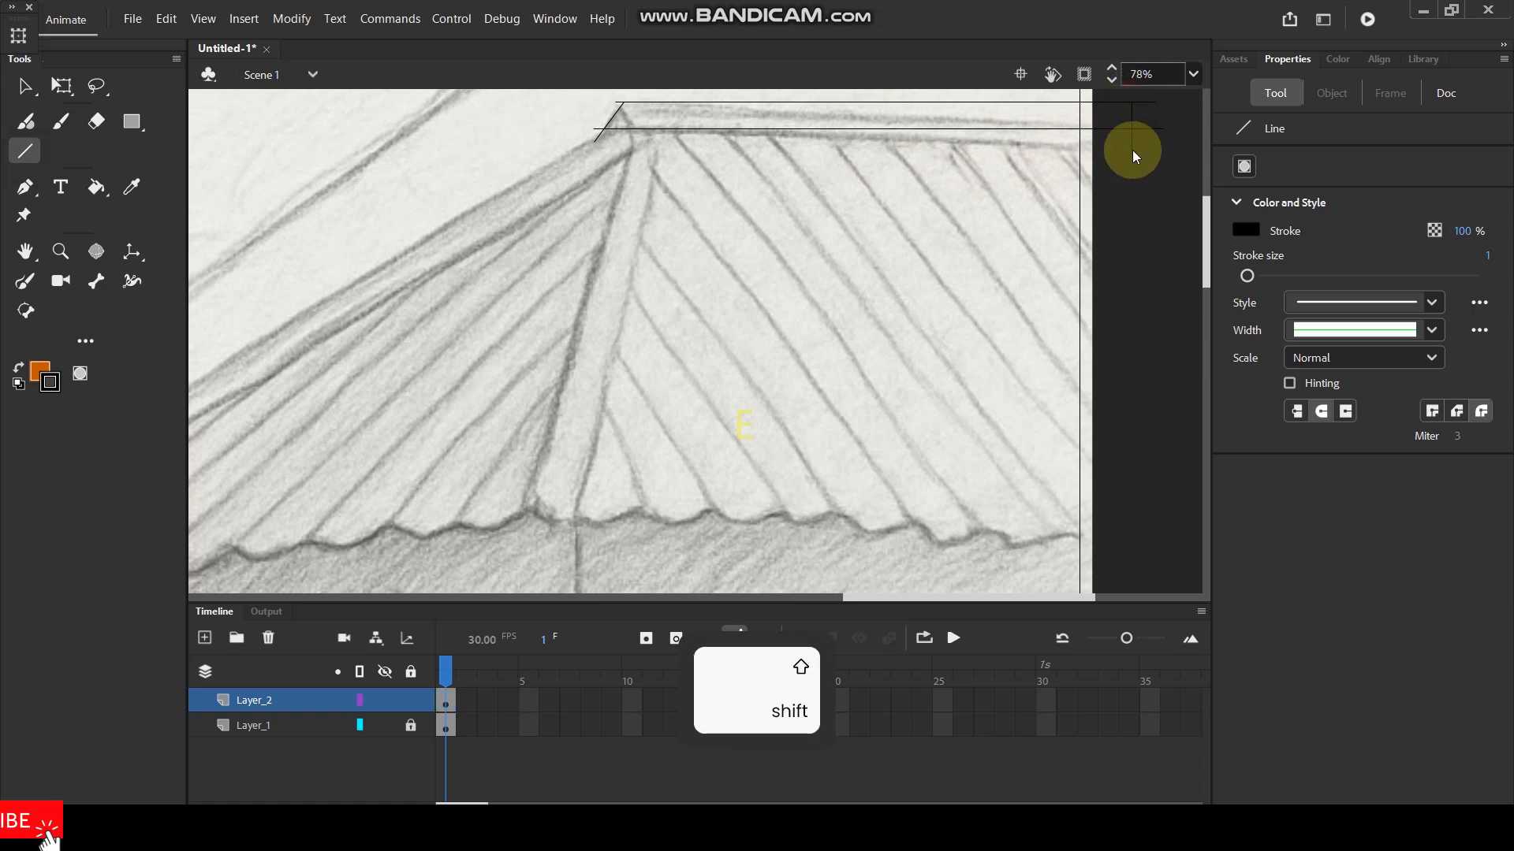
{"action": "scroll", "coordinate": [1143, 126], "scroll_direction": "up", "scroll_amount": 3}
{"action": "scroll", "coordinate": [1151, 126], "scroll_direction": "down", "scroll_amount": 2}
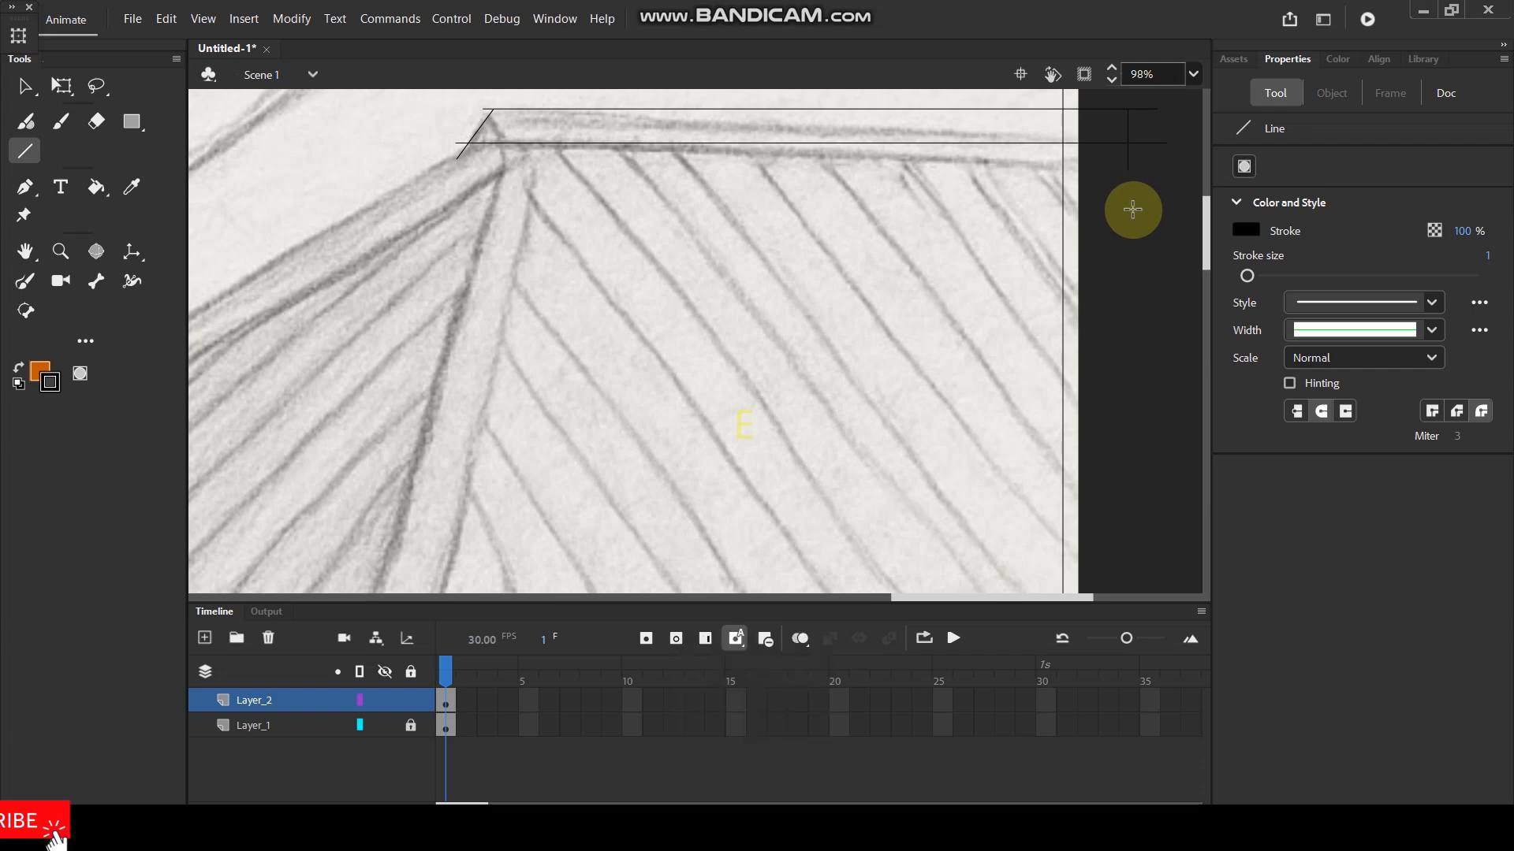
Trace the hip strip between the roof's two faces with two slanted lines and close its lower end with a curved line.
{"action": "scroll", "coordinate": [845, 128], "scroll_direction": "down", "scroll_amount": 3}
{"action": "scroll", "coordinate": [828, 202], "scroll_direction": "up", "scroll_amount": 2}
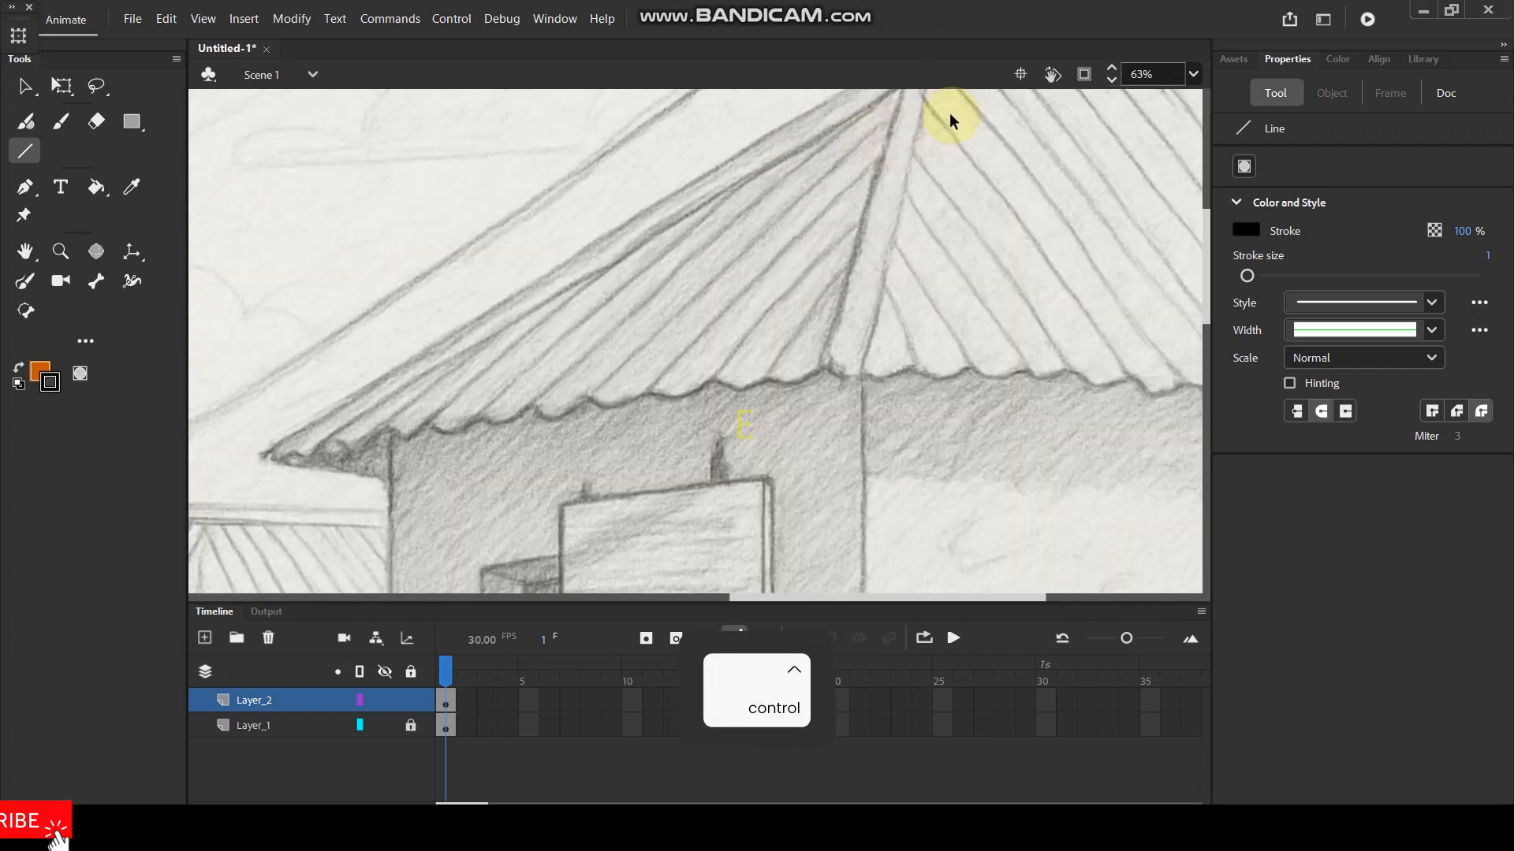
{"action": "scroll", "coordinate": [950, 115], "scroll_direction": "down", "scroll_amount": 3}
{"action": "scroll", "coordinate": [947, 124], "scroll_direction": "up", "scroll_amount": 3}
{"action": "key", "text": "space"}
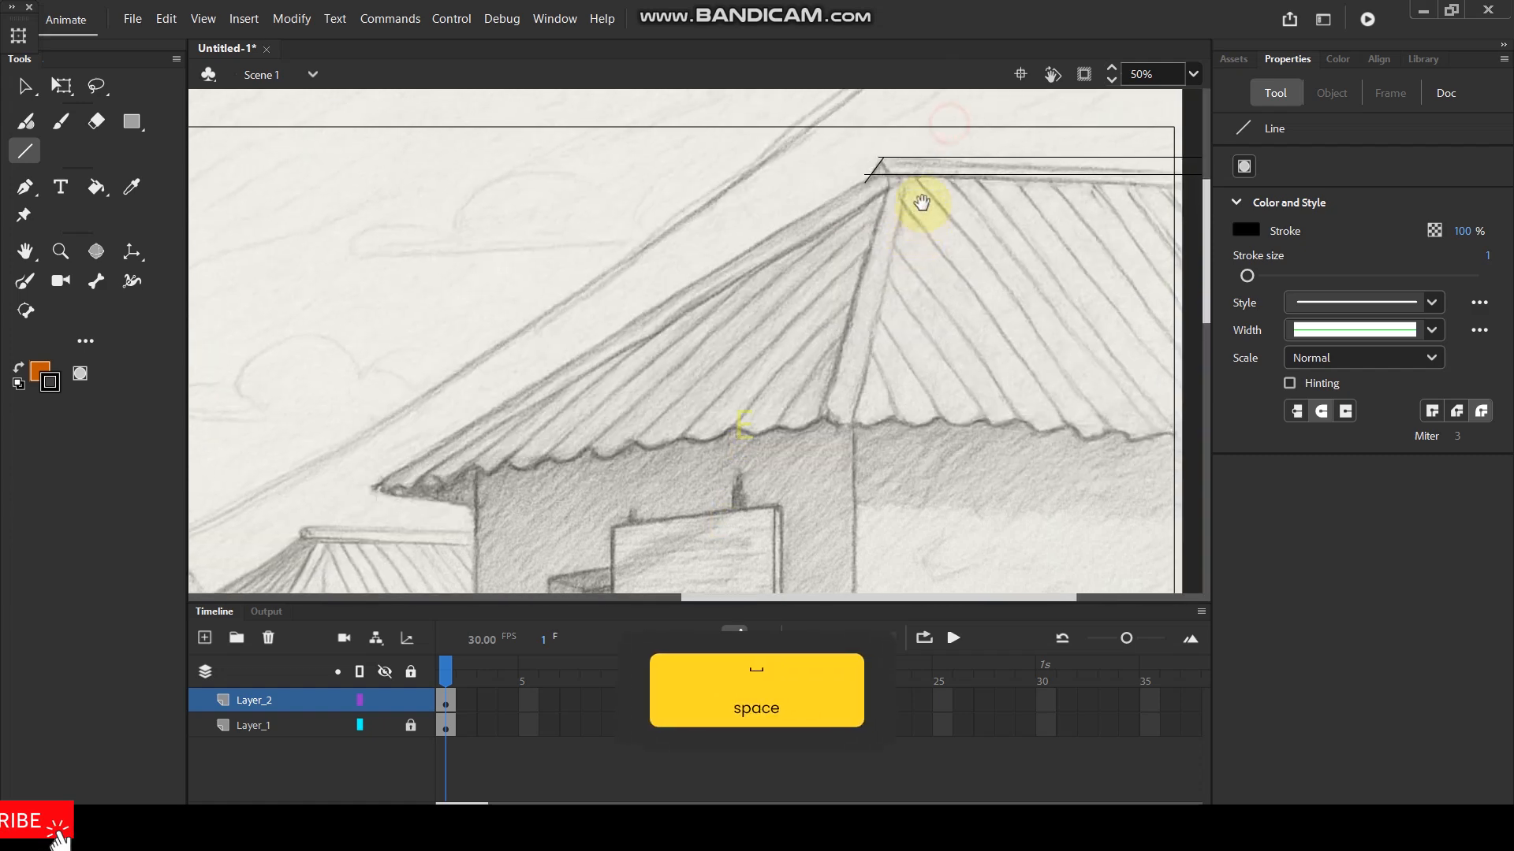
{"action": "left_click_drag", "start_coordinate": [909, 164], "coordinate": [849, 434]}
{"action": "mouse_move", "coordinate": [893, 168]}
{"action": "left_mouse_down"}
{"action": "mouse_move", "coordinate": [820, 434]}
{"action": "mouse_move", "coordinate": [768, 413]}
{"action": "mouse_move", "coordinate": [886, 424]}
{"action": "left_mouse_up"}
{"action": "scroll", "coordinate": [824, 426], "scroll_direction": "up", "scroll_amount": 3}
{"action": "key", "text": "v"}
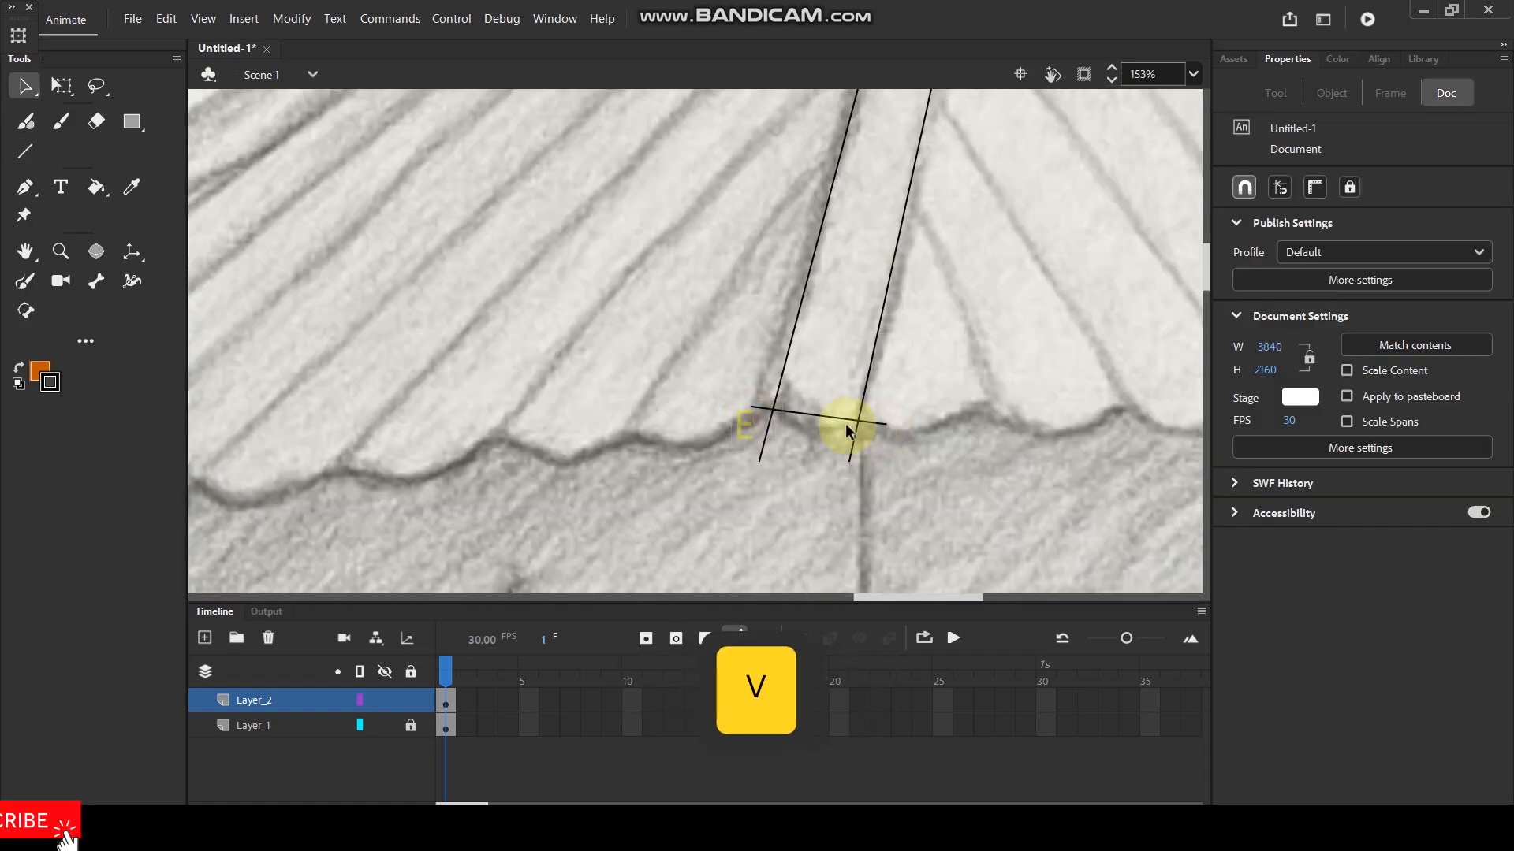
{"action": "scroll", "coordinate": [820, 430], "scroll_direction": "down", "scroll_amount": 3}
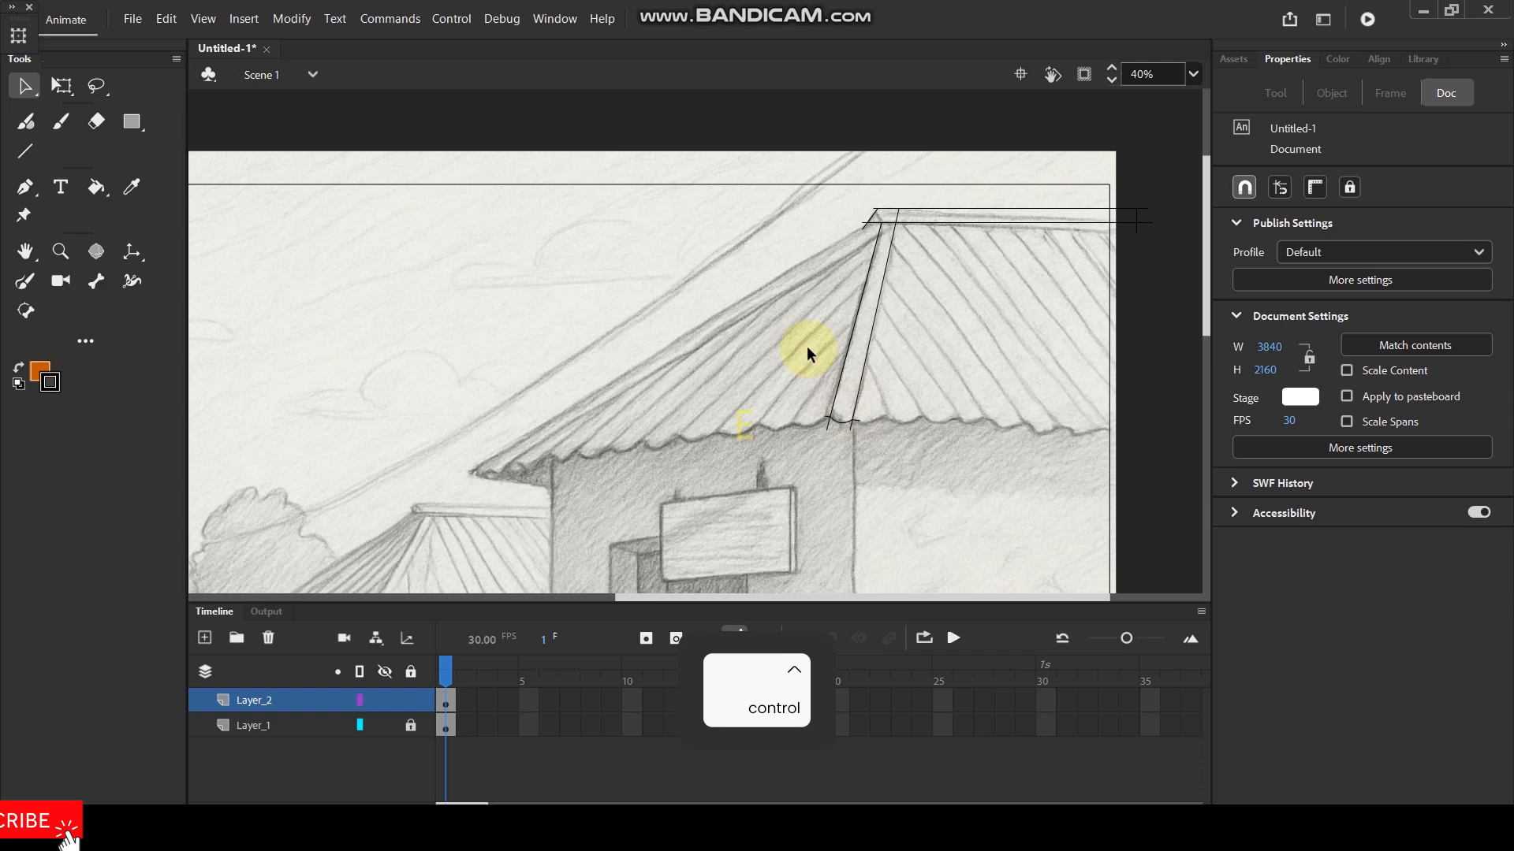
Trace the roof's left sloping edge strip with an inner and an outer line from the eave tip to the ridge.
{"action": "key", "text": "n"}
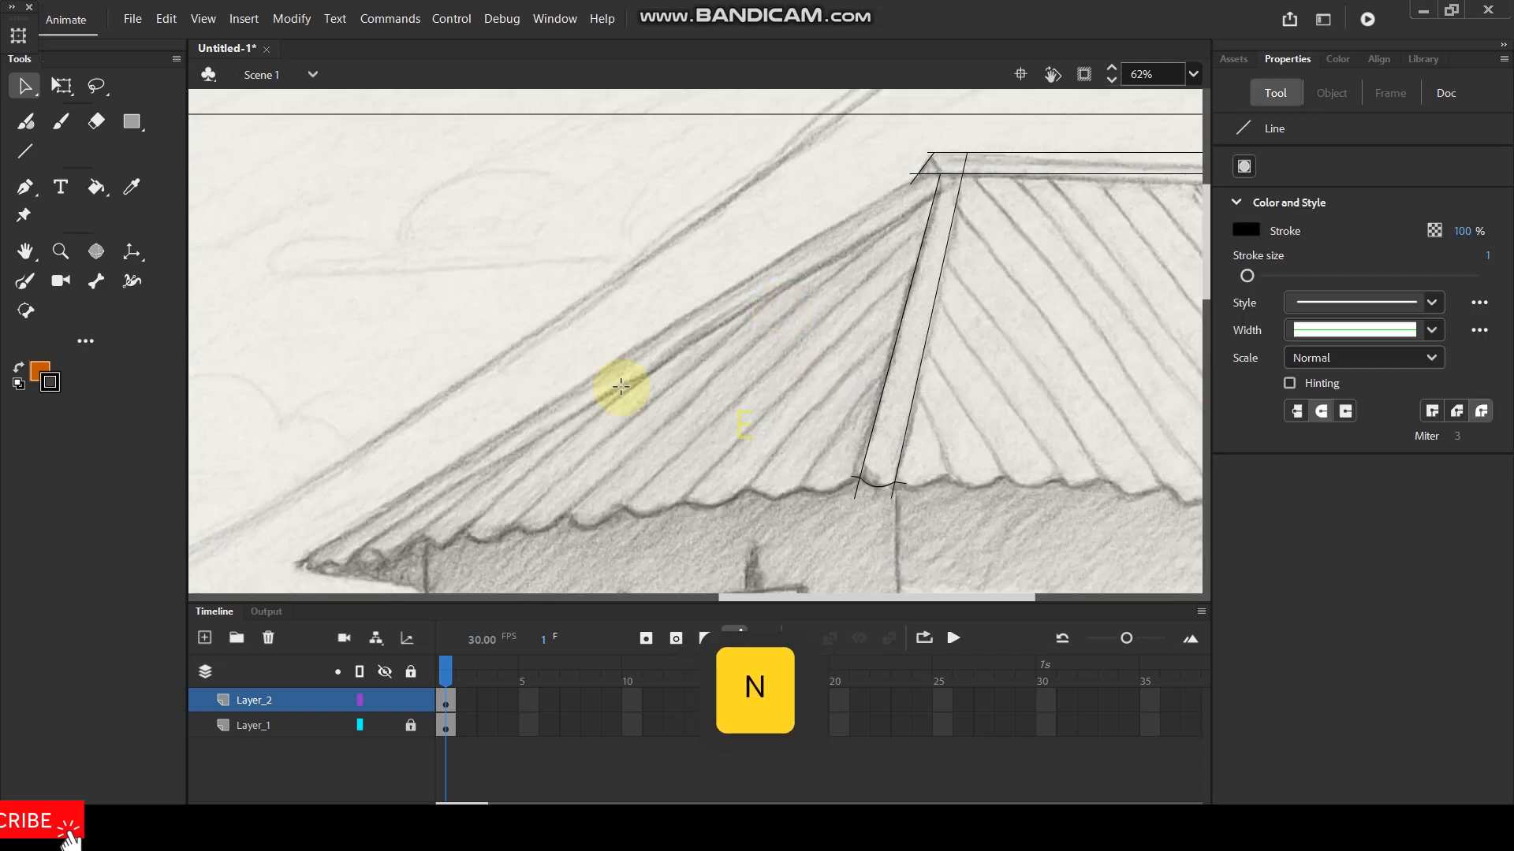
{"action": "left_click_drag", "start_coordinate": [334, 570], "coordinate": [952, 188]}
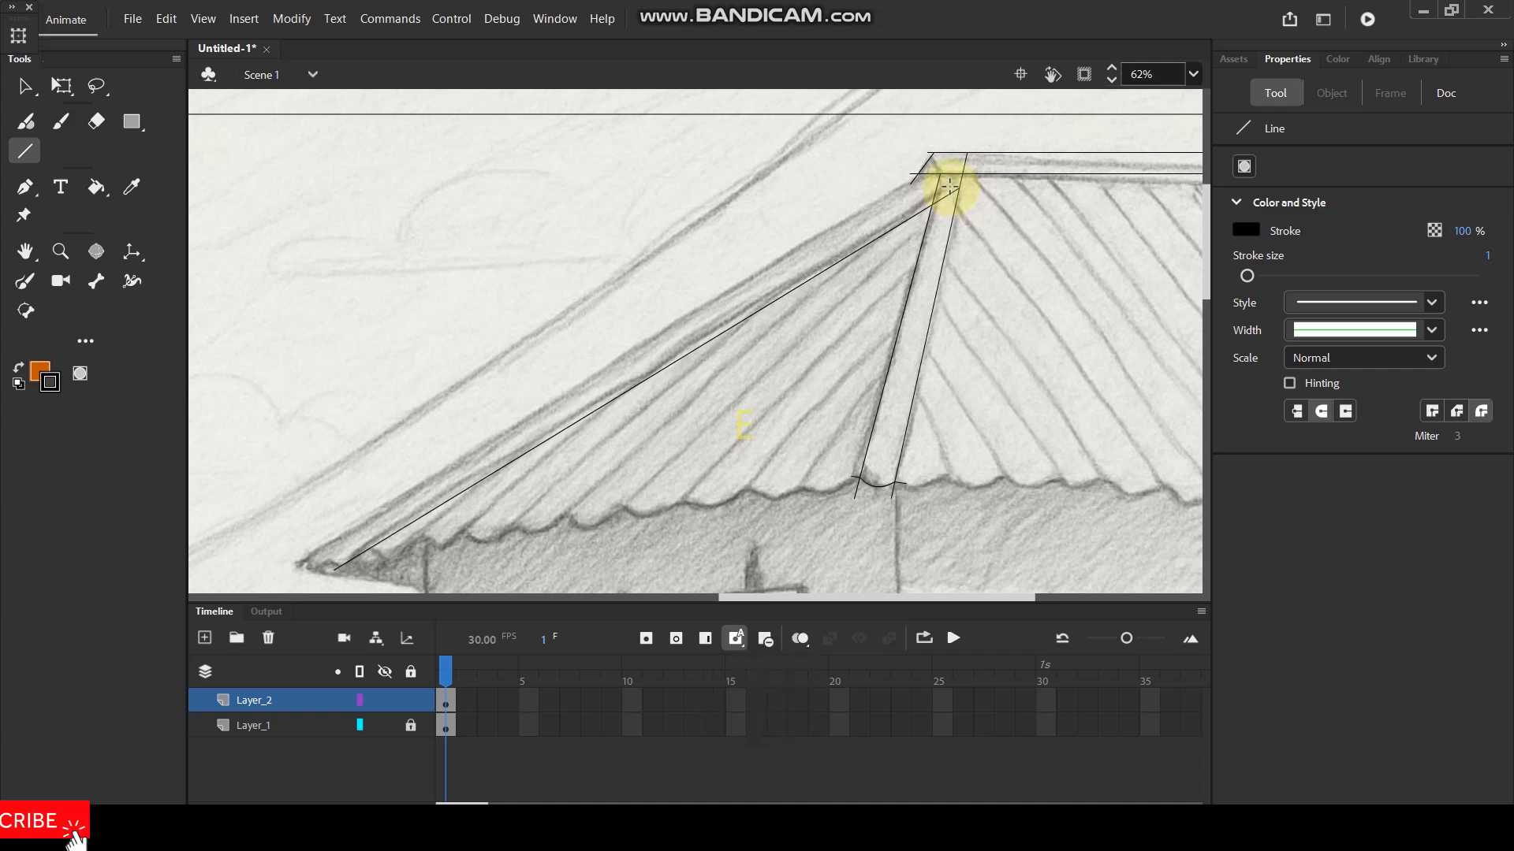
{"action": "left_click_drag", "start_coordinate": [296, 564], "coordinate": [938, 163]}
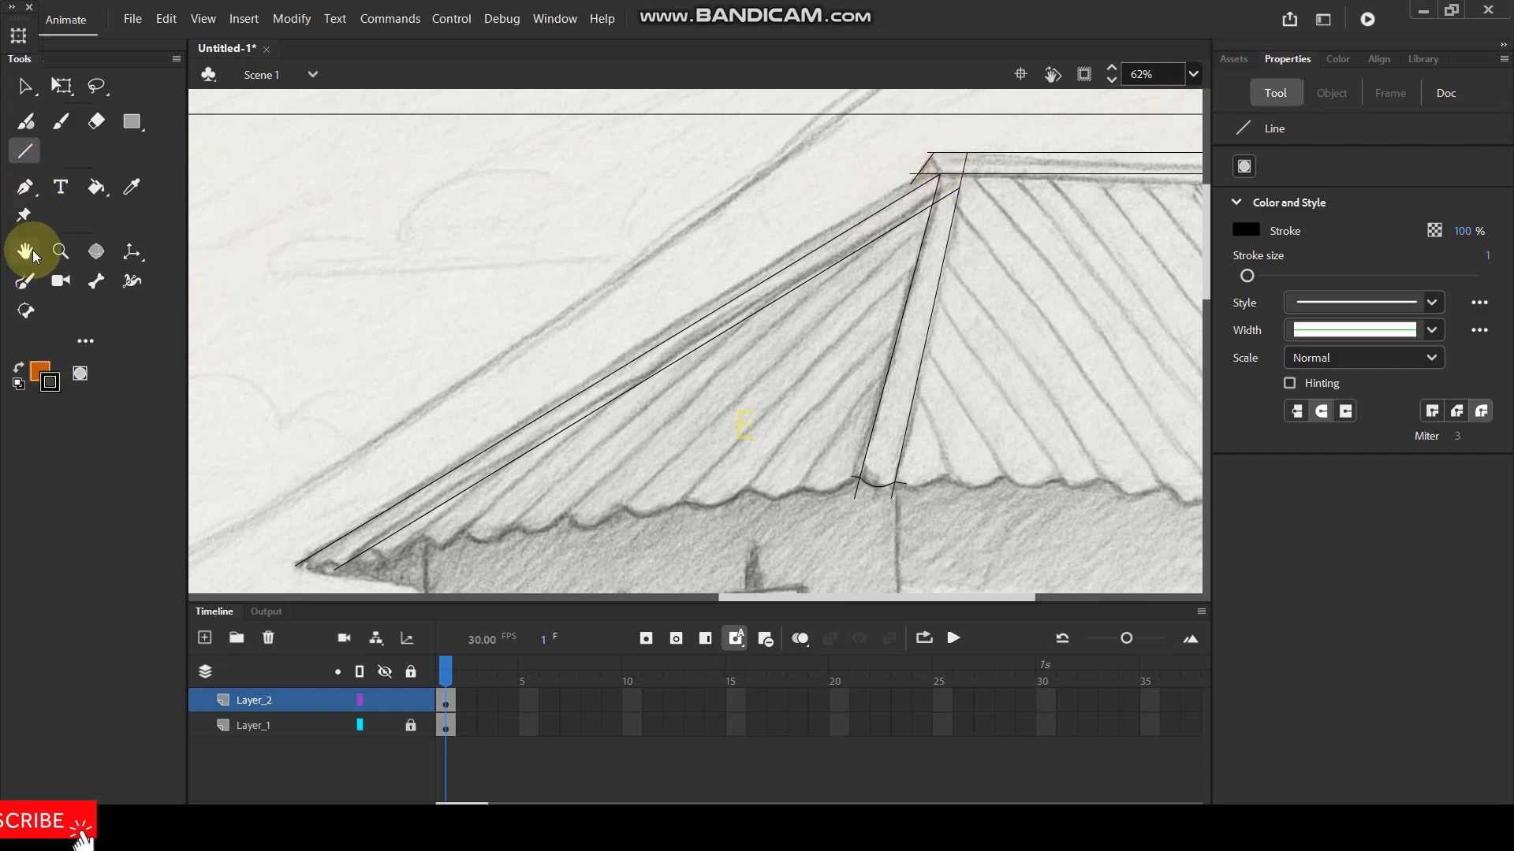
Turn off snapping to objects in the document properties and return to the Line tool's properties.
{"action": "left_click", "coordinate": [86, 341]}
{"action": "left_click", "coordinate": [86, 342]}
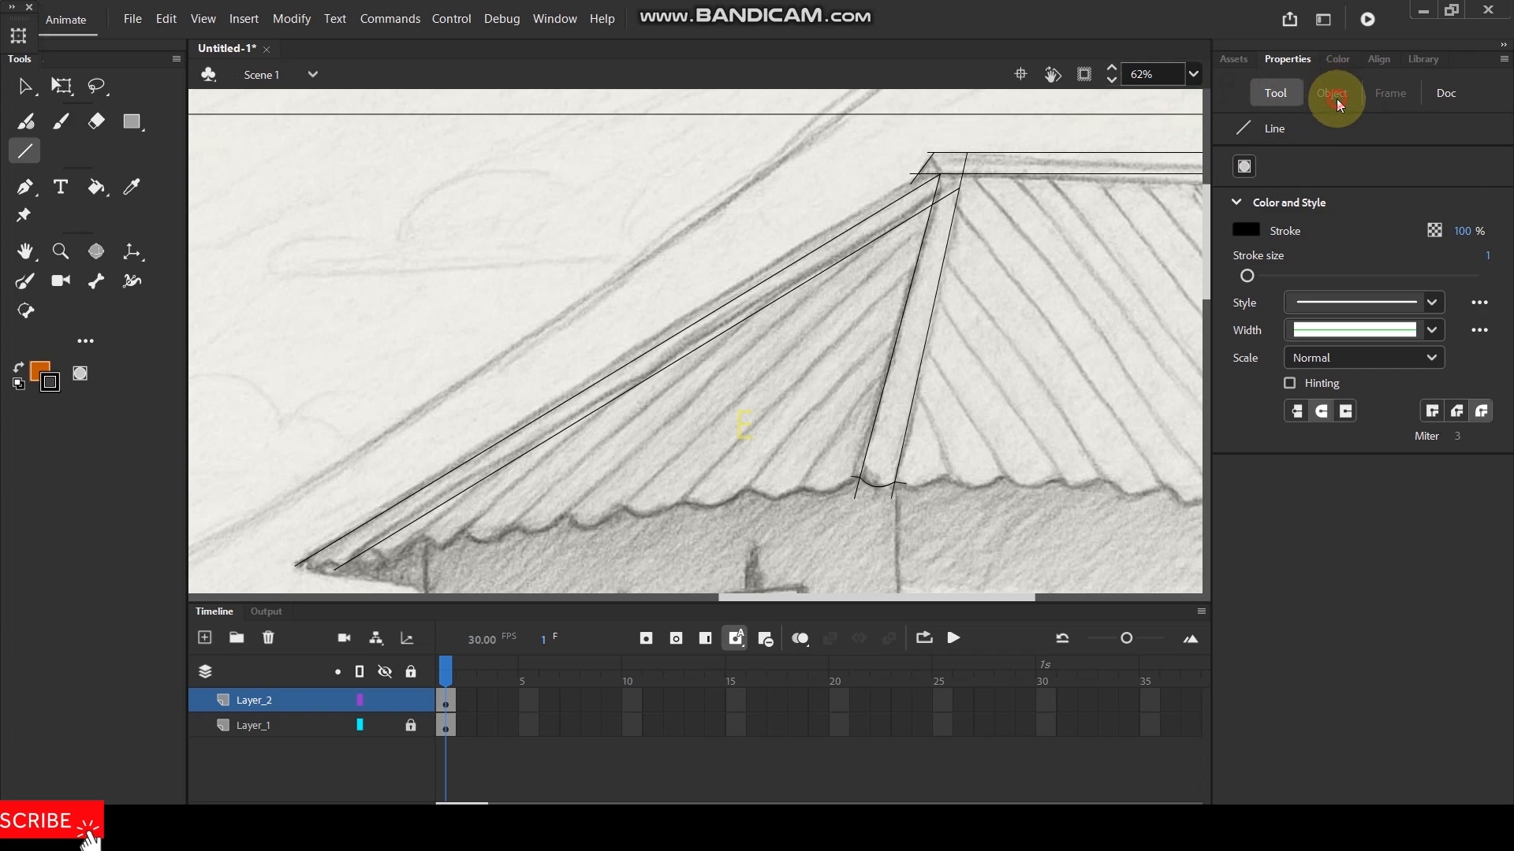
{"action": "left_click", "coordinate": [1444, 92]}
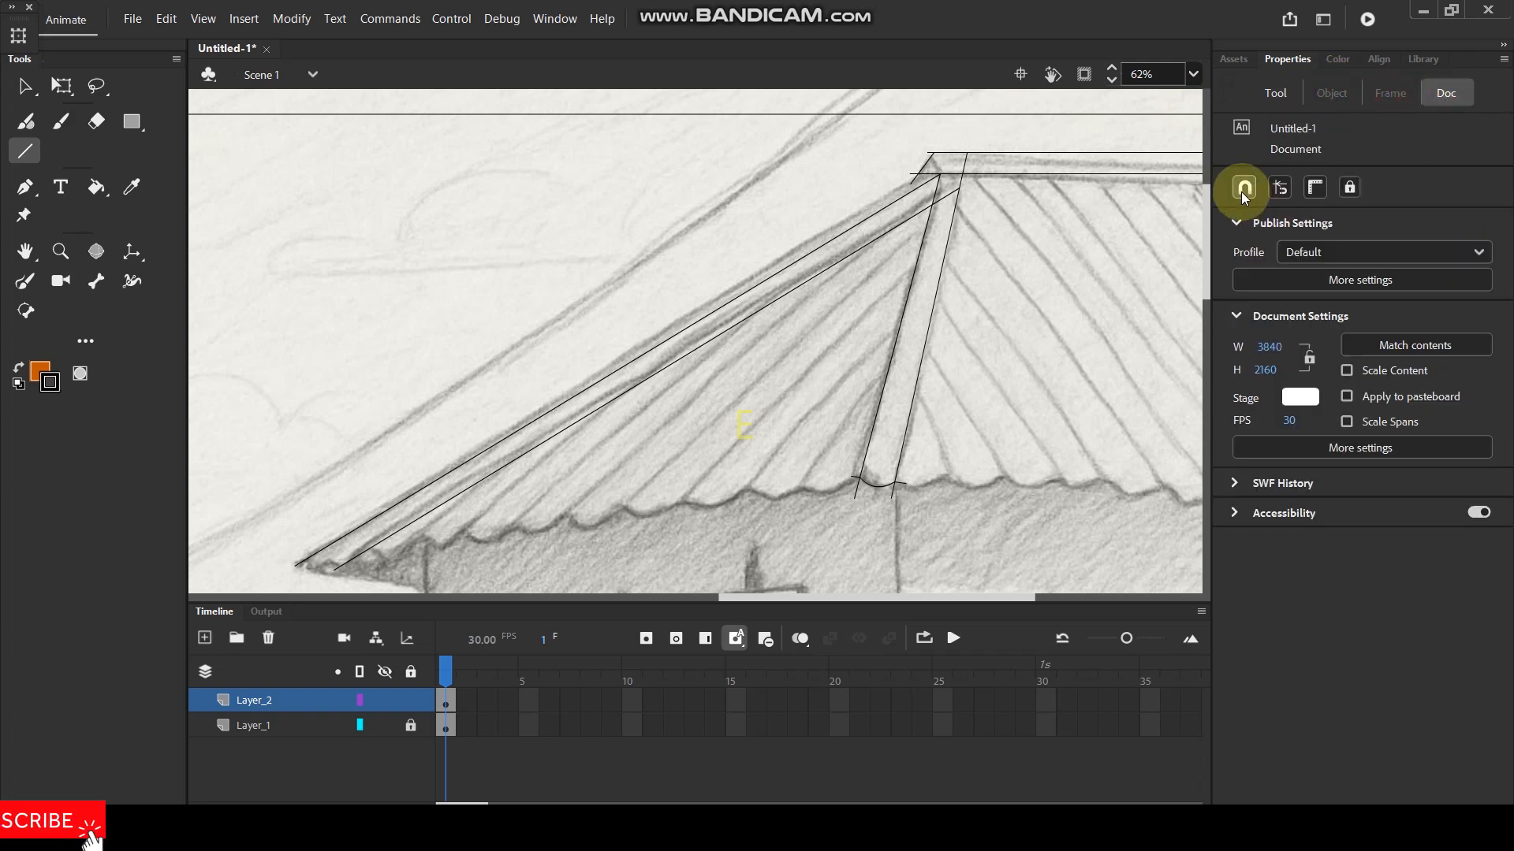
{"action": "left_click", "coordinate": [1275, 93]}
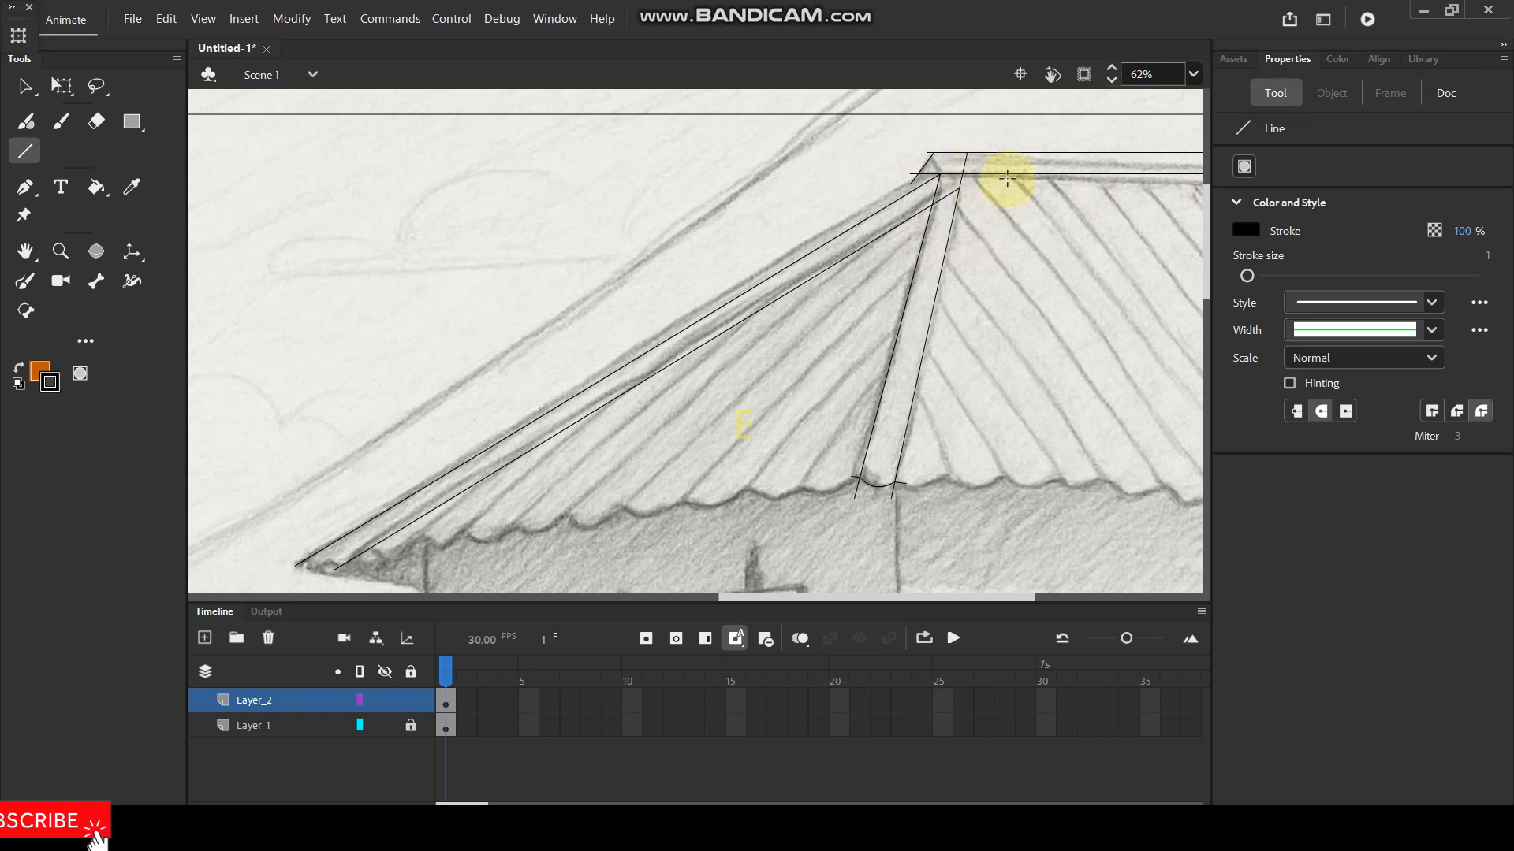
Undo the outer line of the left sloping strip and redraw it along the sketched edge from the eave tip to the ridge.
{"action": "key", "text": "ctrl+z"}
{"action": "mouse_move", "coordinate": [288, 567]}
{"action": "left_mouse_down"}
{"action": "mouse_move", "coordinate": [872, 244]}
{"action": "mouse_move", "coordinate": [934, 166]}
{"action": "left_mouse_up"}
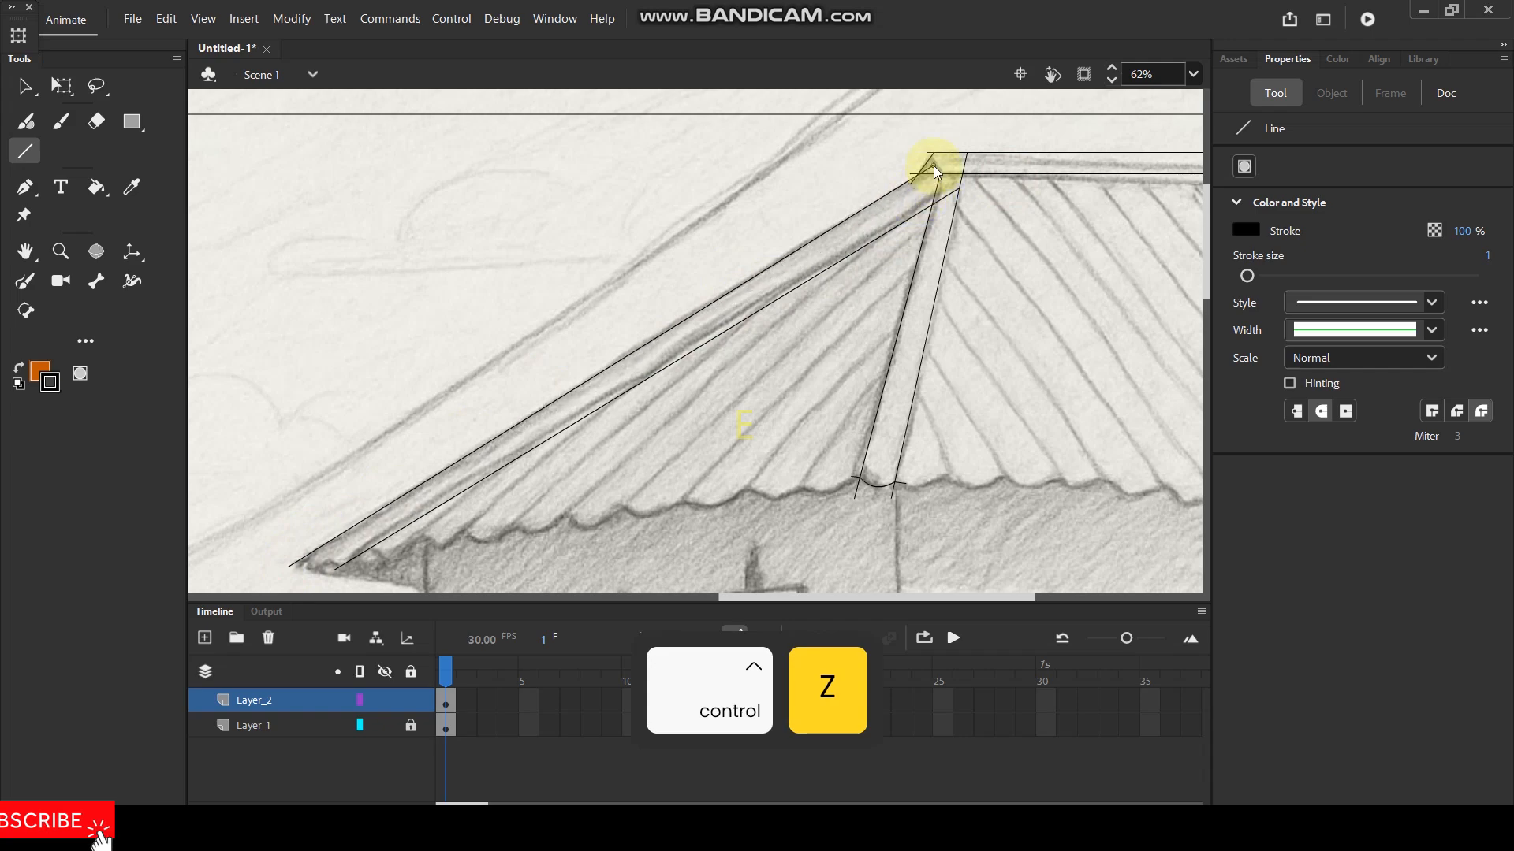
Close the lower end of the left sloping strip with a short line across both edges and bend it slightly downward.
{"action": "scroll", "coordinate": [378, 496], "scroll_direction": "up", "scroll_amount": 4, "text": "ctrl"}
{"action": "scroll", "coordinate": [354, 489], "scroll_direction": "up", "scroll_amount": 5, "text": "ctrl"}
{"action": "left_click_drag", "start_coordinate": [304, 412], "coordinate": [588, 413]}
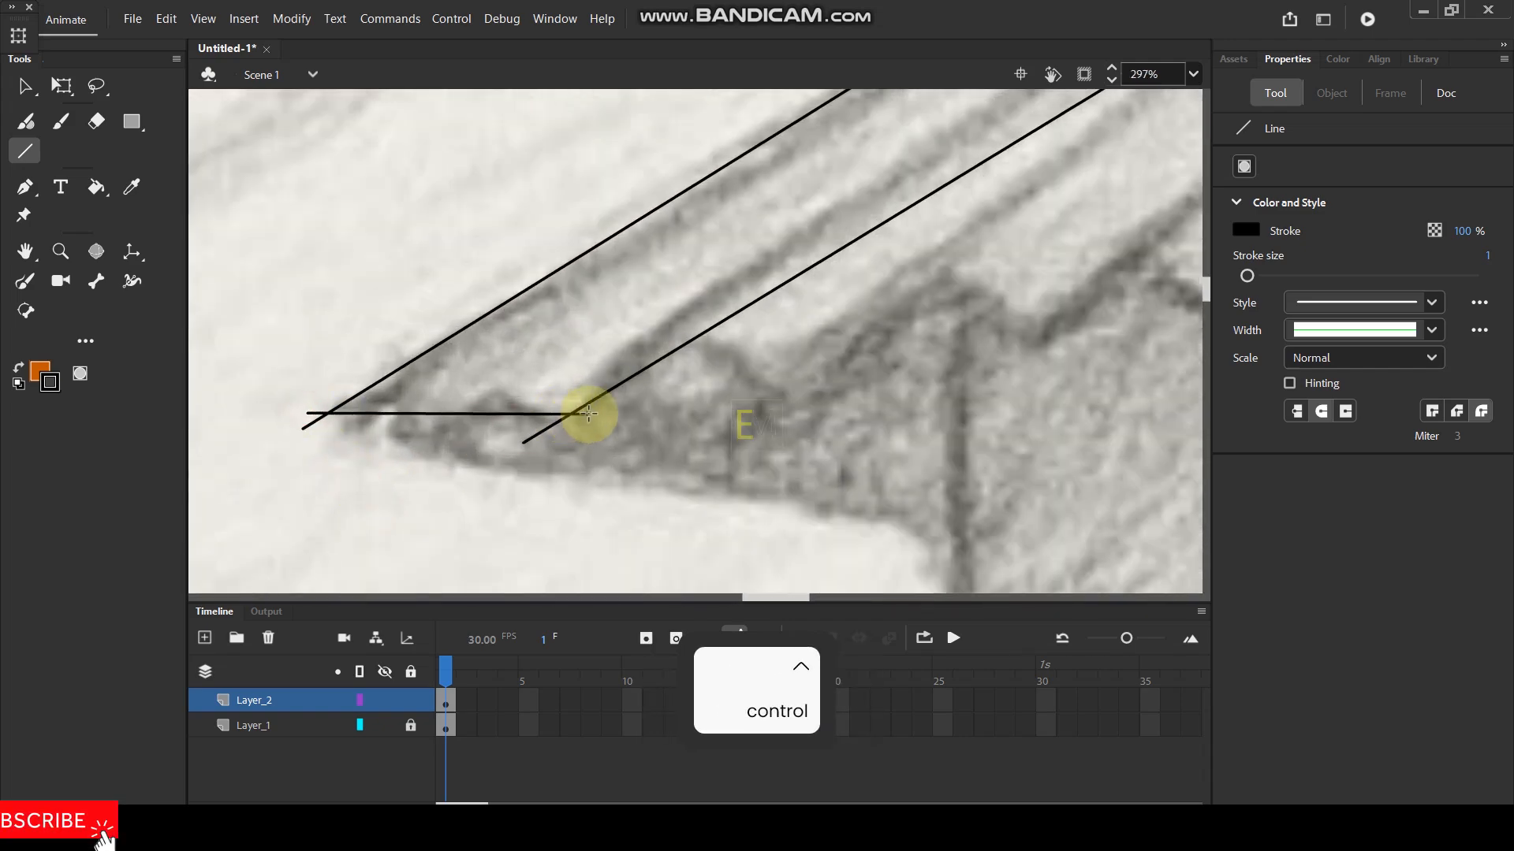
{"action": "key", "text": "v"}
{"action": "left_click_drag", "start_coordinate": [479, 413], "coordinate": [454, 429]}
{"action": "scroll", "coordinate": [500, 375], "scroll_direction": "down", "scroll_amount": 9, "text": "ctrl"}
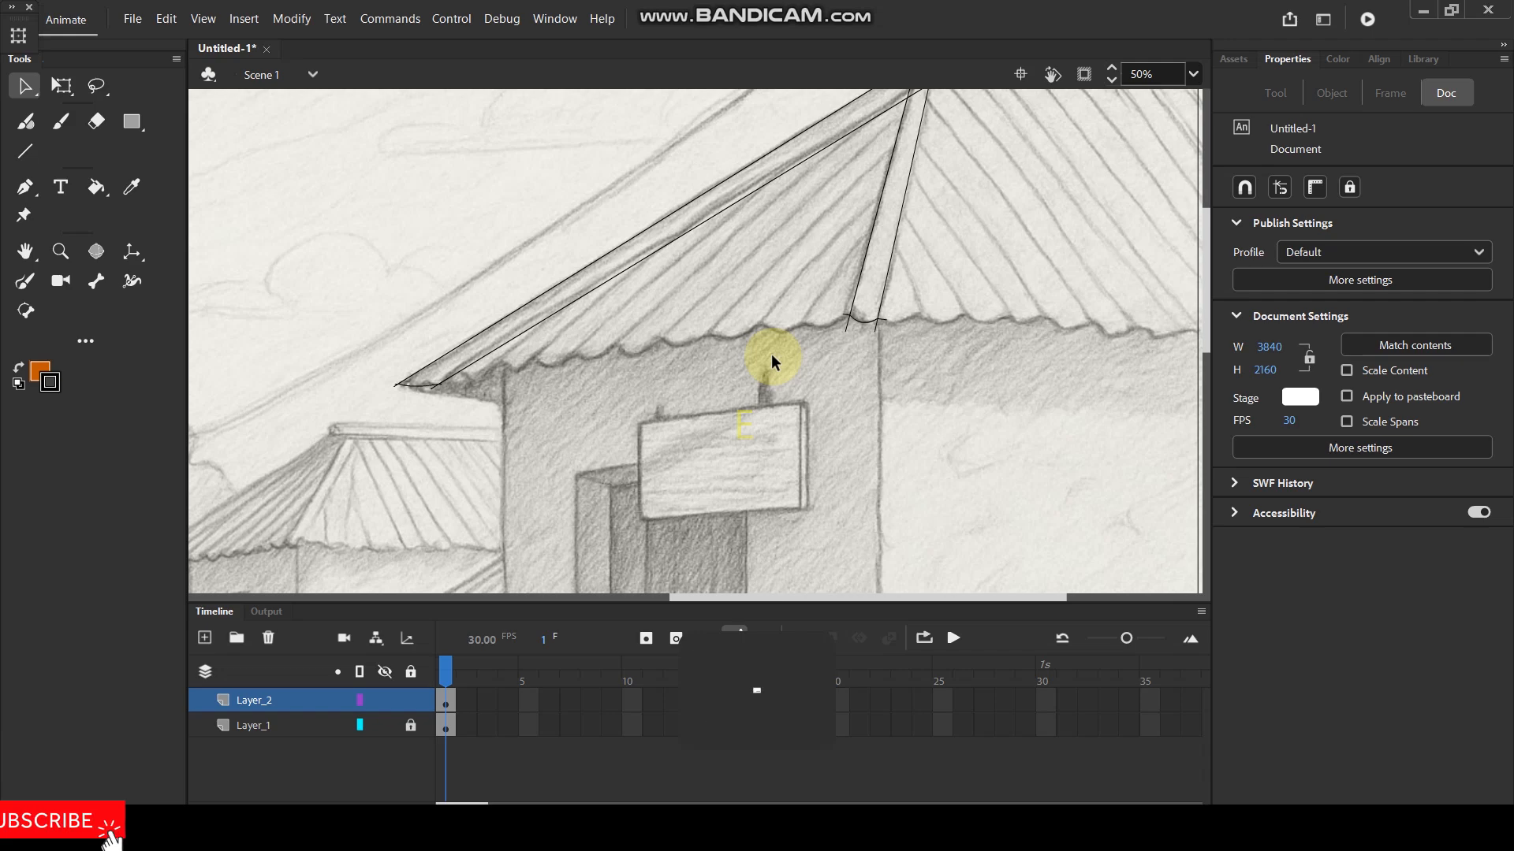
Trace the left part of the roof's wavy eave with the Paint Brush, from the left eave tip to the hip strip.
{"action": "scroll", "coordinate": [532, 377], "scroll_direction": "up", "scroll_amount": 3, "text": "ctrl"}
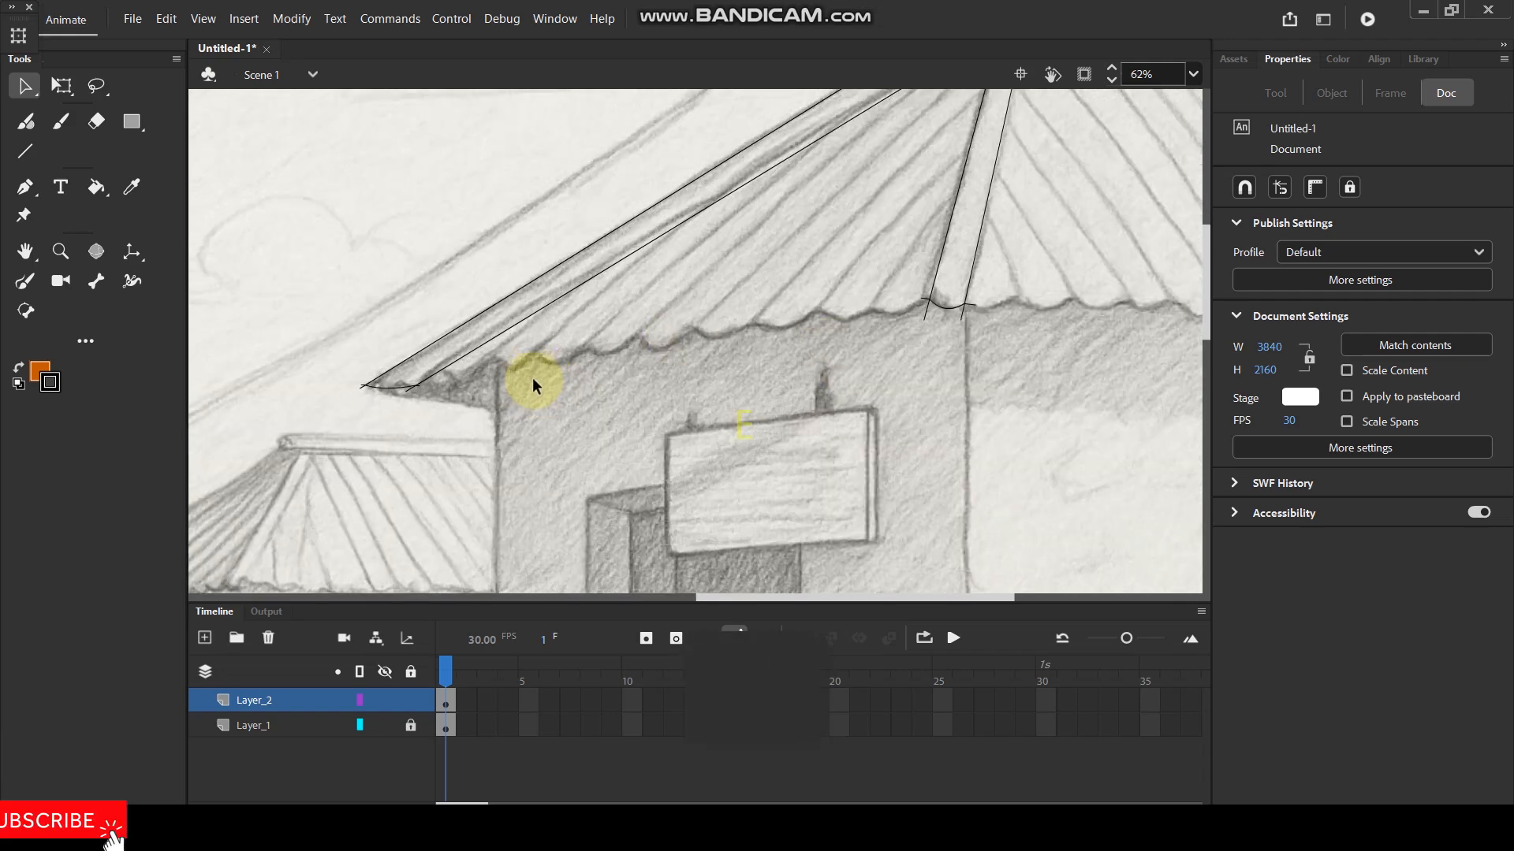
{"action": "left_click", "coordinate": [25, 281]}
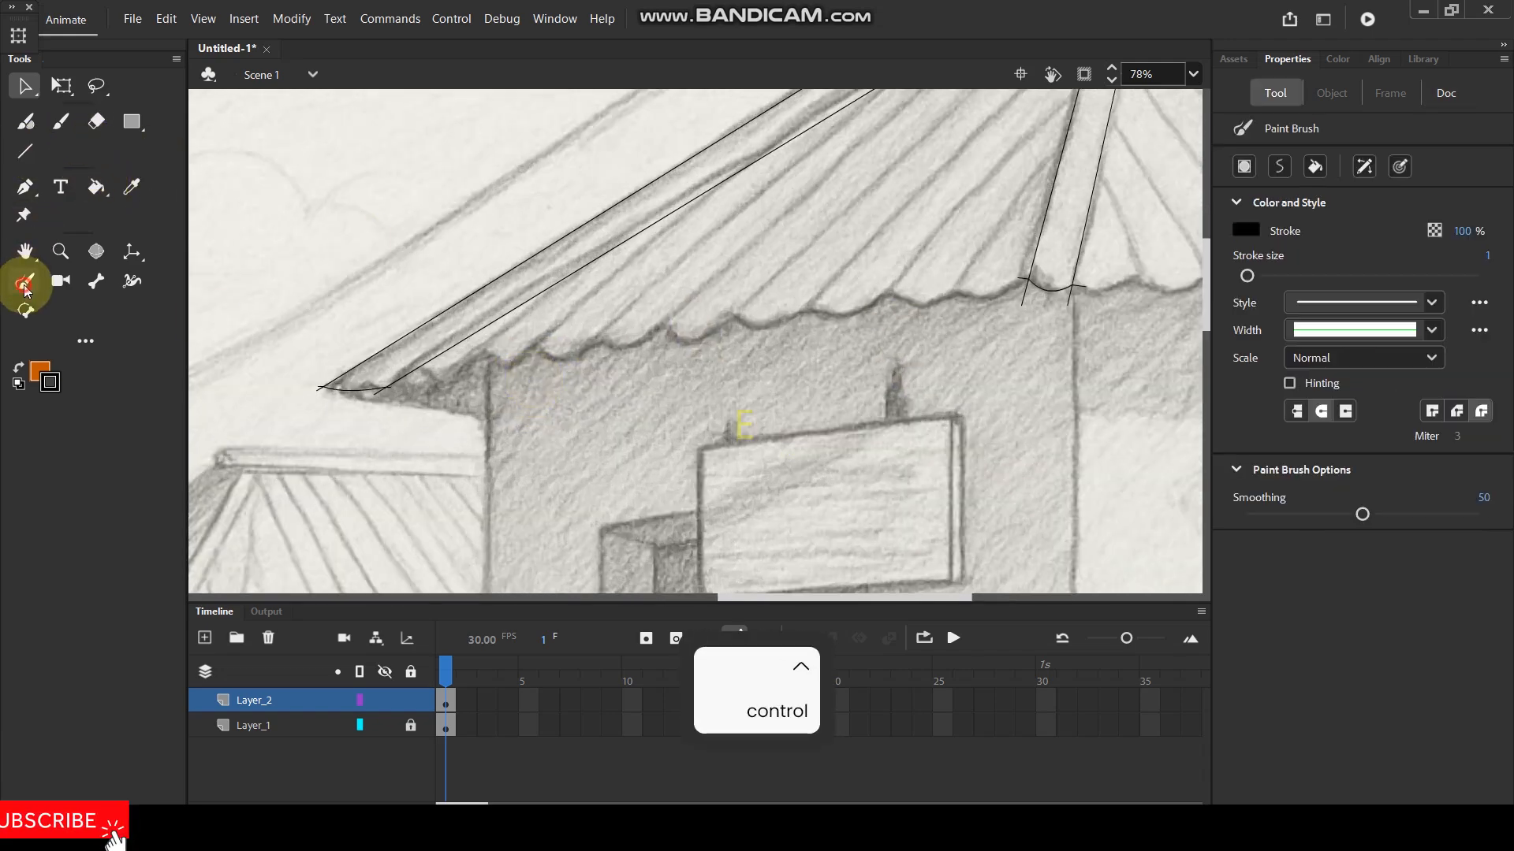
{"action": "mouse_move", "coordinate": [399, 371]}
{"action": "left_mouse_down"}
{"action": "mouse_move", "coordinate": [441, 380]}
{"action": "mouse_move", "coordinate": [492, 348]}
{"action": "mouse_move", "coordinate": [571, 360]}
{"action": "mouse_move", "coordinate": [660, 331]}
{"action": "mouse_move", "coordinate": [692, 345]}
{"action": "mouse_move", "coordinate": [735, 320]}
{"action": "mouse_move", "coordinate": [899, 297]}
{"action": "mouse_move", "coordinate": [990, 300]}
{"action": "mouse_move", "coordinate": [1057, 247]}
{"action": "mouse_move", "coordinate": [913, 295]}
{"action": "left_mouse_up"}
Trace the right part of the wavy eave with the Paint Brush, from the hip strip to just past the stage's right edge.
{"action": "scroll", "coordinate": [1081, 287], "scroll_direction": "down", "scroll_amount": 3}
{"action": "scroll", "coordinate": [1065, 259], "scroll_direction": "up", "scroll_amount": 2}
{"action": "key", "text": "space"}
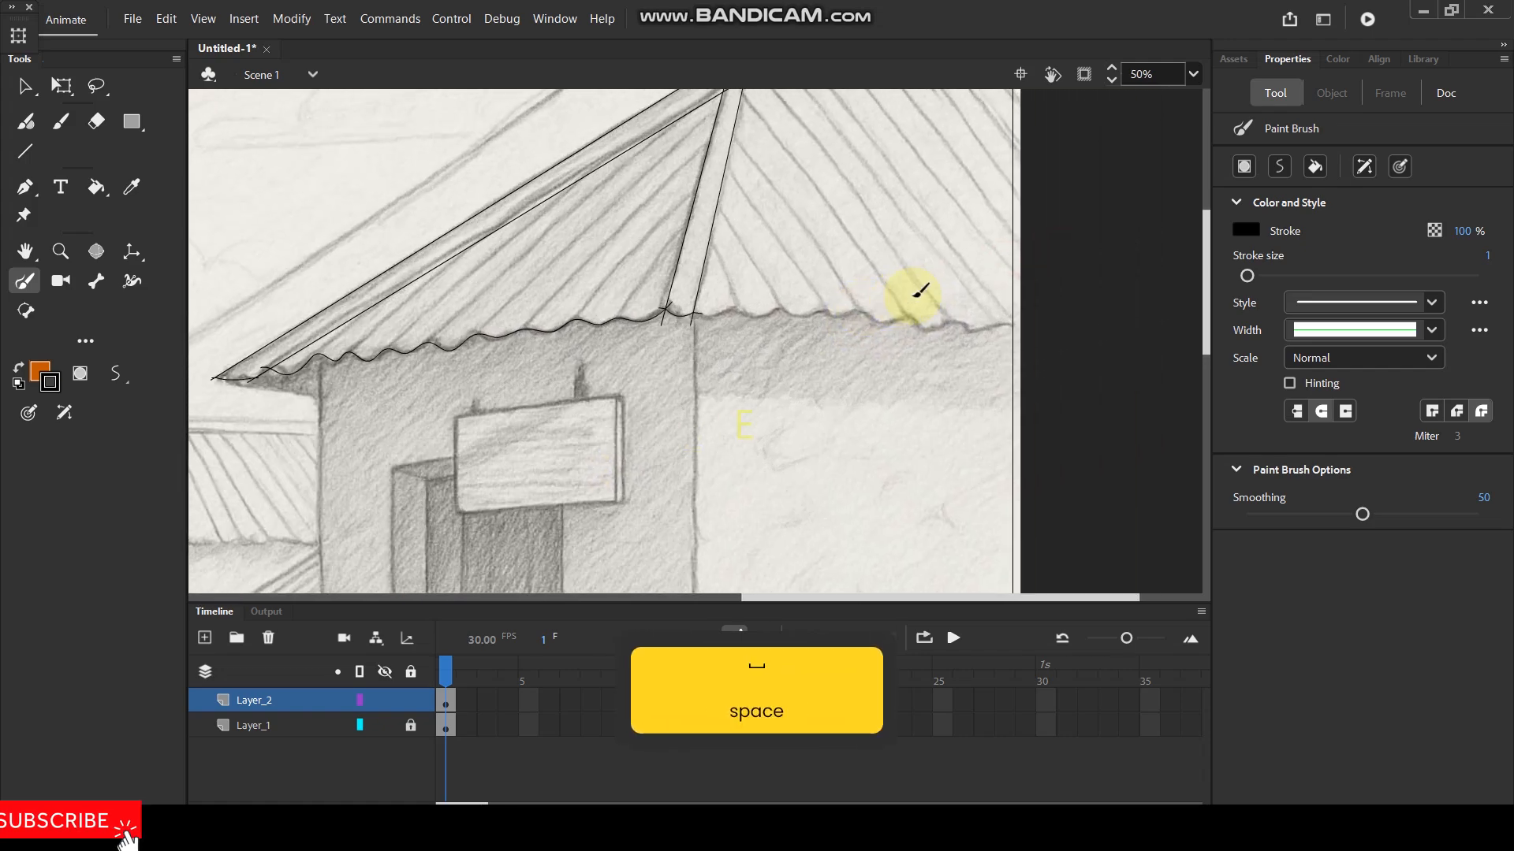
{"action": "scroll", "coordinate": [868, 297], "scroll_direction": "up", "scroll_amount": 2}
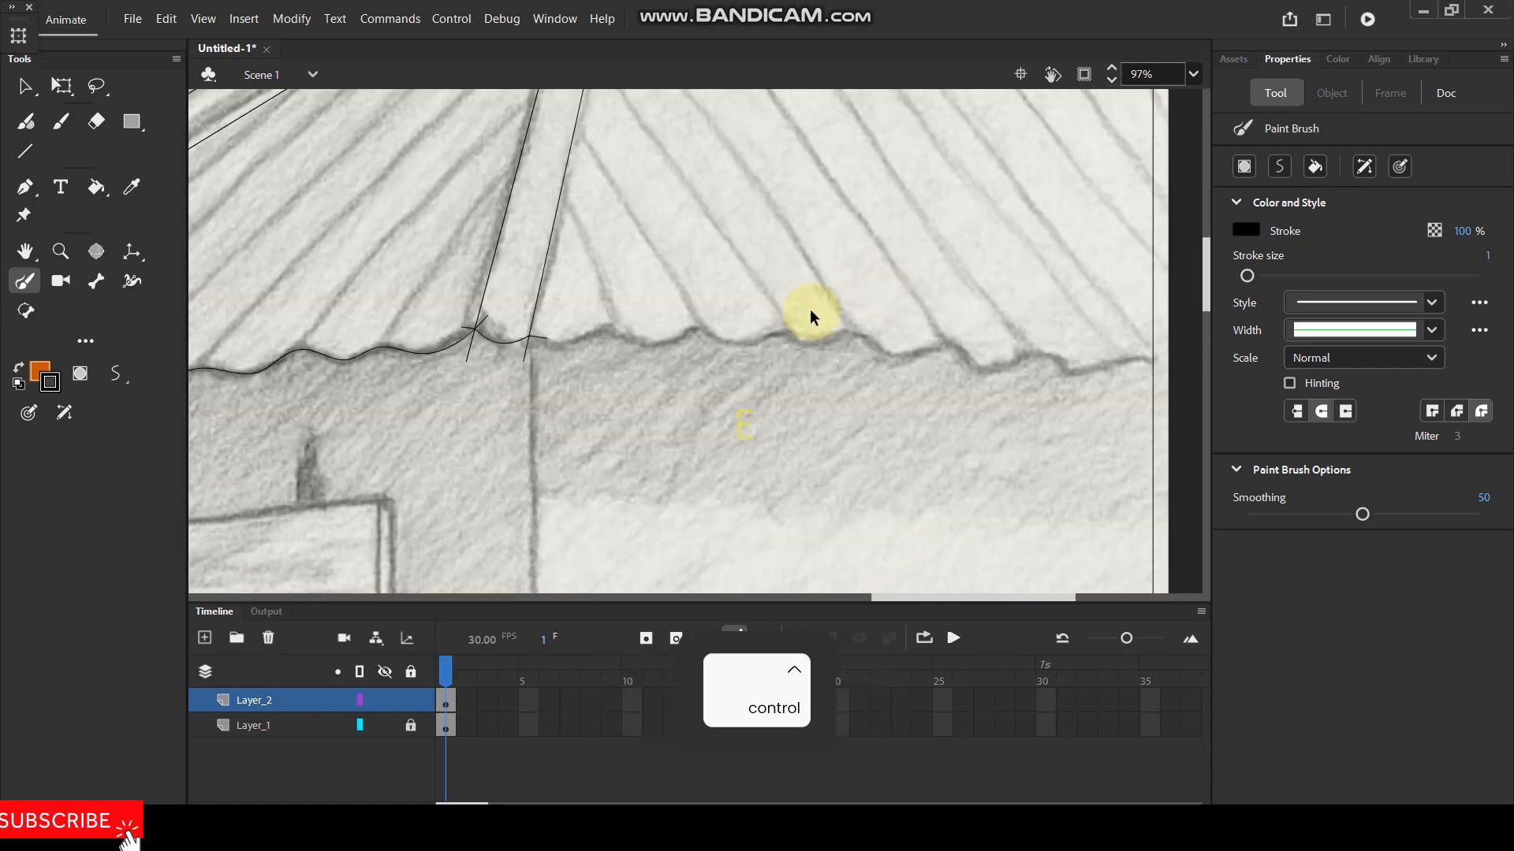
{"action": "mouse_move", "coordinate": [513, 331]}
{"action": "left_mouse_down"}
{"action": "mouse_move", "coordinate": [654, 349]}
{"action": "mouse_move", "coordinate": [698, 330]}
{"action": "mouse_move", "coordinate": [870, 334]}
{"action": "mouse_move", "coordinate": [1113, 367]}
{"action": "mouse_move", "coordinate": [1193, 348]}
{"action": "left_mouse_up"}
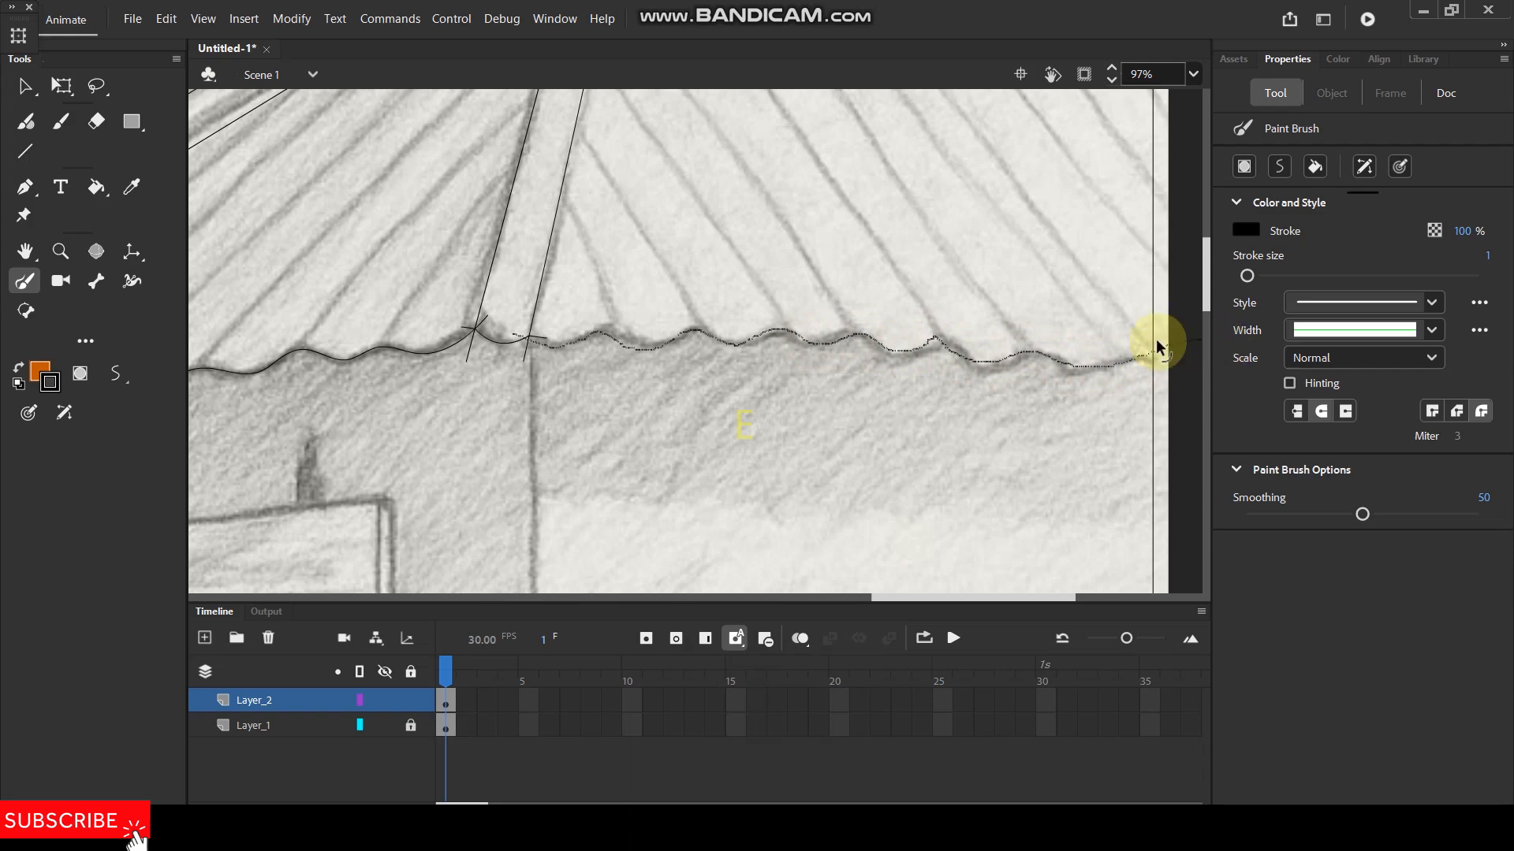
Close the roof's right end with a vertical line from the ridge strip down past the eave, just outside the stage.
{"action": "scroll", "coordinate": [883, 239], "scroll_direction": "down", "scroll_amount": 5}
{"action": "scroll", "coordinate": [1017, 197], "scroll_direction": "up", "scroll_amount": 1}
{"action": "left_click_drag", "start_coordinate": [1014, 203], "coordinate": [1014, 321]}
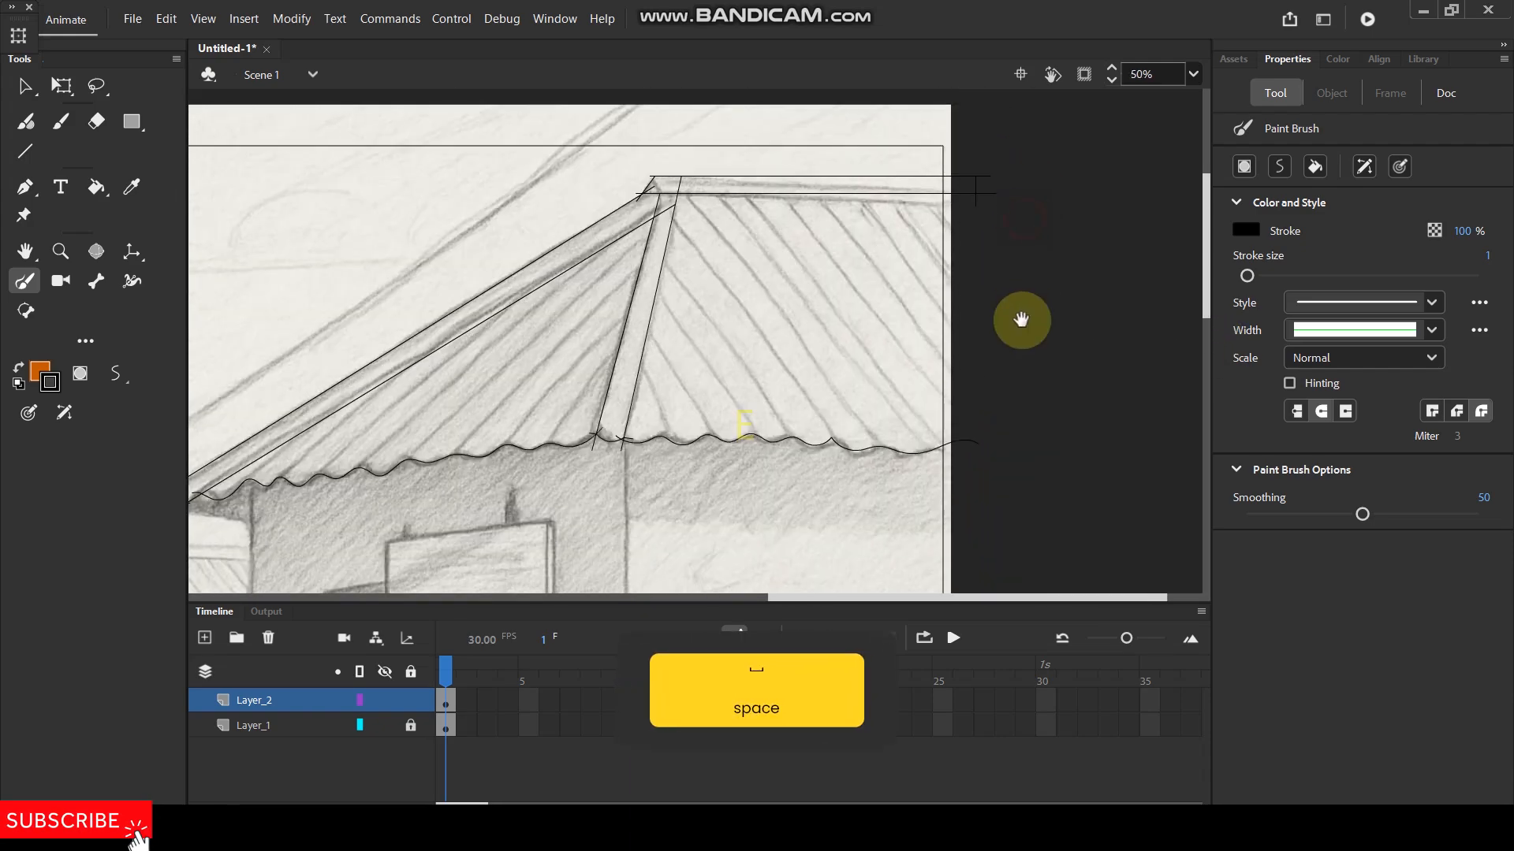
{"action": "key", "text": "n"}
{"action": "left_click_drag", "start_coordinate": [962, 187], "coordinate": [966, 461]}
Trace the slanted corrugation lines on the roof's right face with straight lines, working from the right edge towards the hip strip.
{"action": "scroll", "coordinate": [399, 433], "scroll_direction": "up", "scroll_amount": 1}
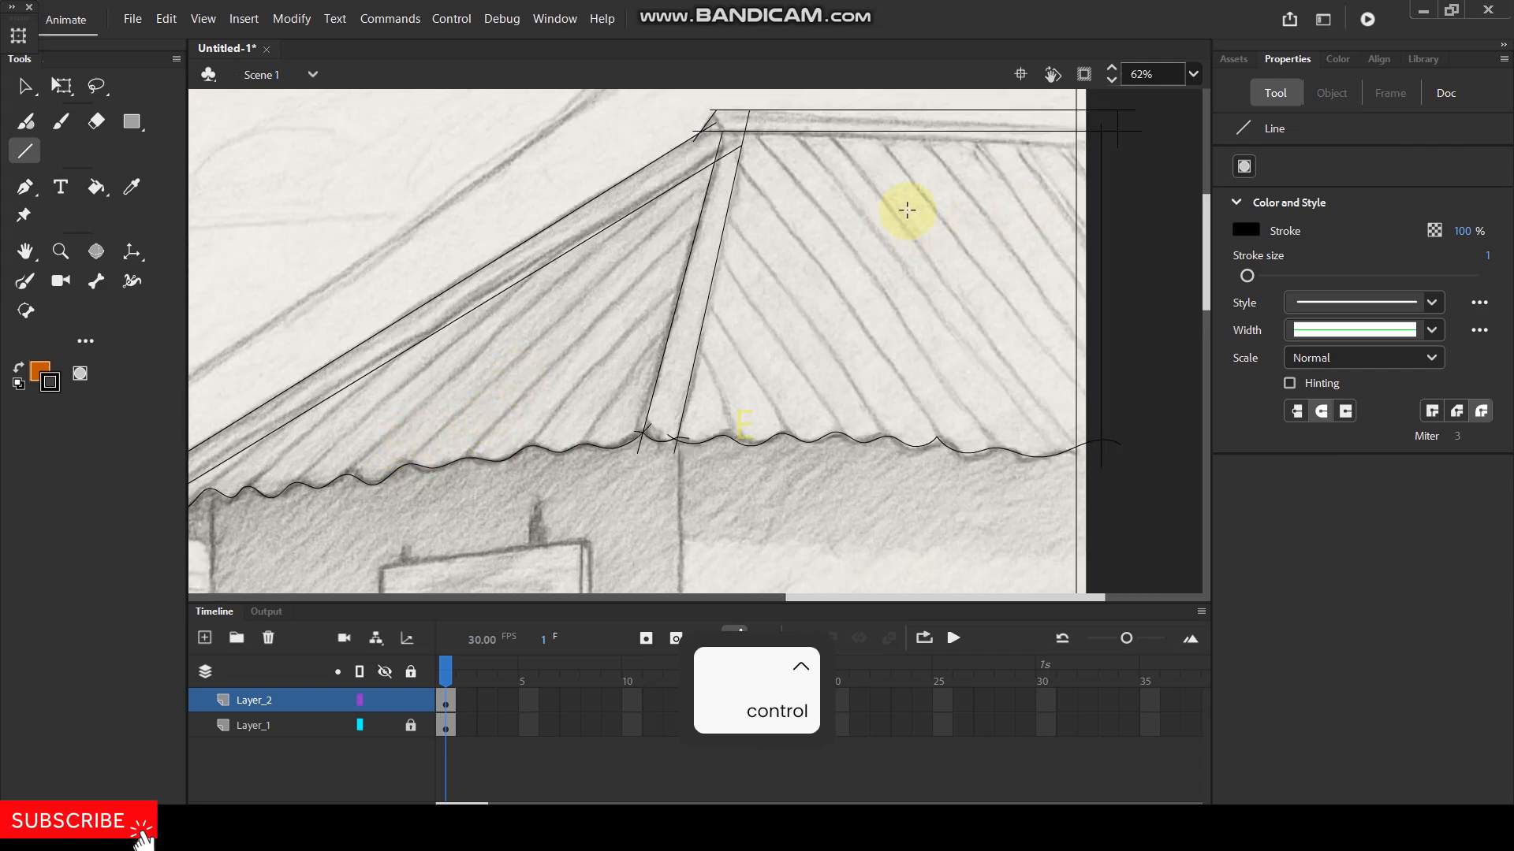
{"action": "left_click_drag", "start_coordinate": [1017, 148], "coordinate": [1088, 244]}
{"action": "left_click_drag", "start_coordinate": [928, 142], "coordinate": [1093, 359]}
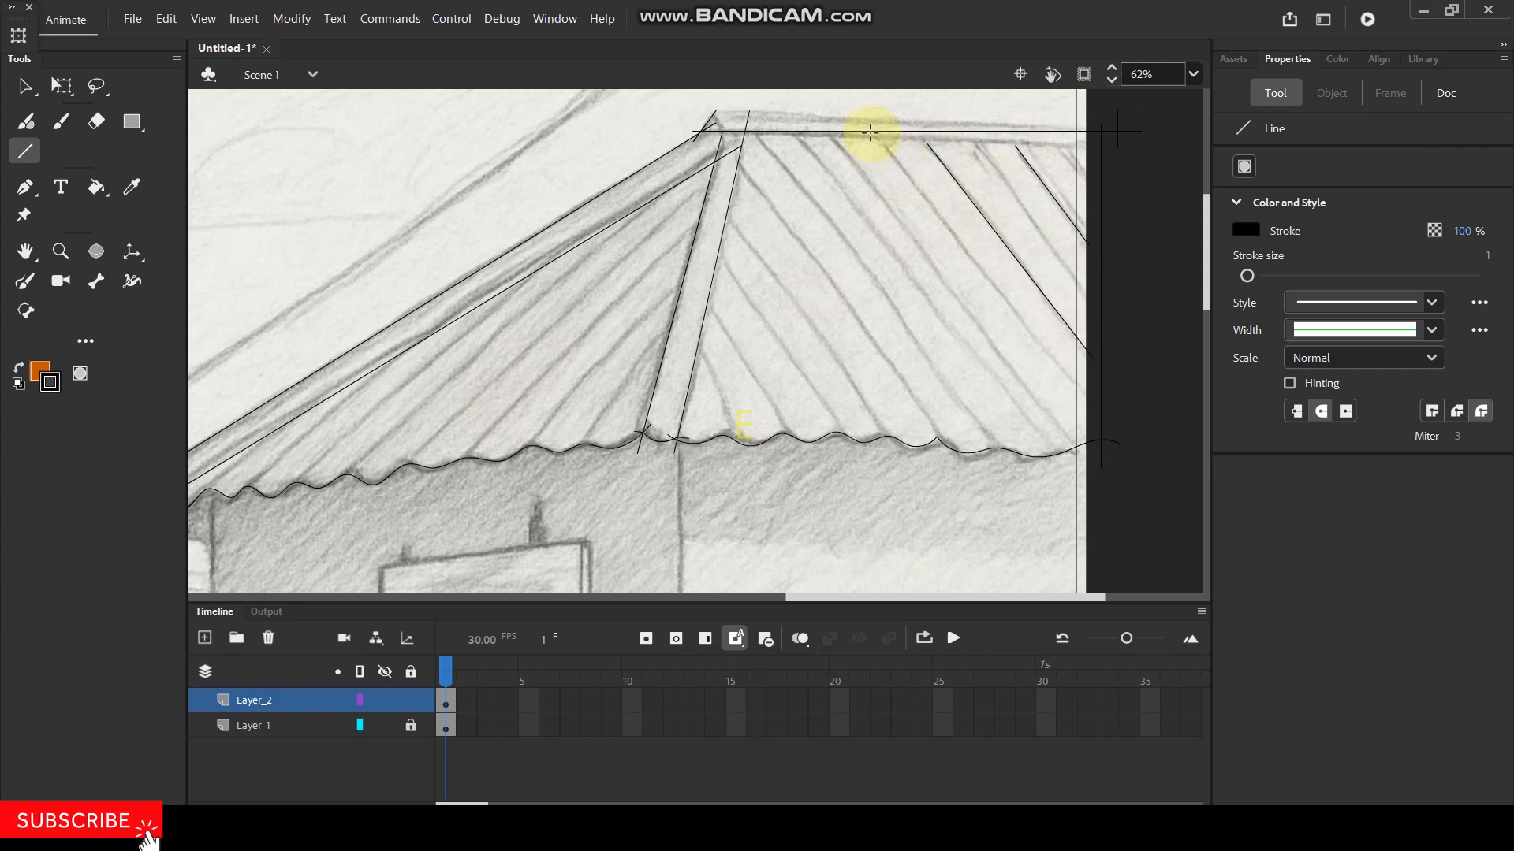
{"action": "left_click_drag", "start_coordinate": [976, 279], "coordinate": [1081, 406]}
{"action": "left_click_drag", "start_coordinate": [838, 142], "coordinate": [1062, 438]}
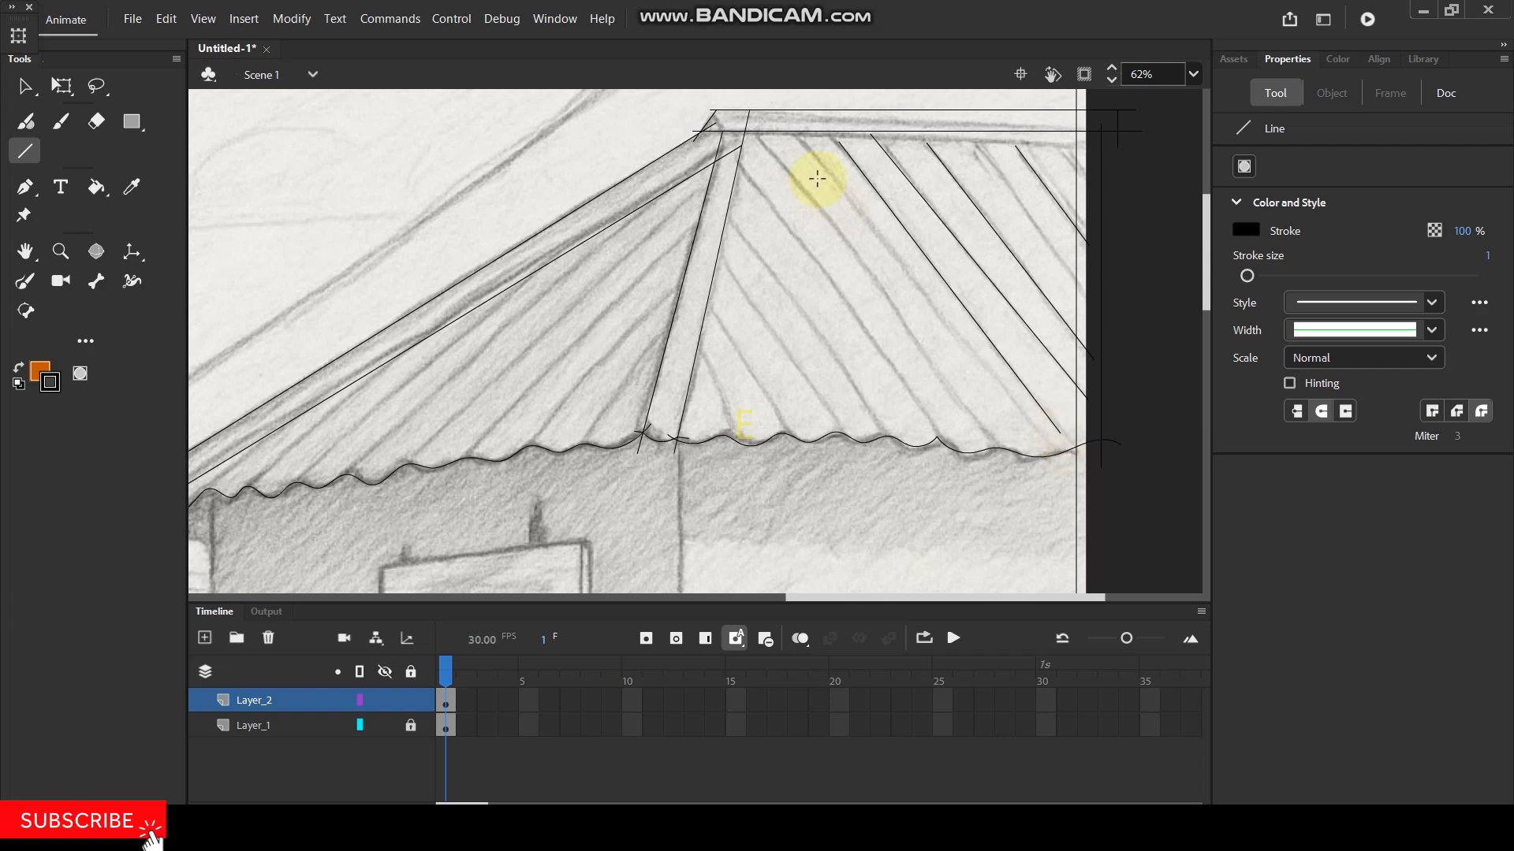
{"action": "left_click_drag", "start_coordinate": [804, 141], "coordinate": [980, 364]}
{"action": "left_click_drag", "start_coordinate": [1002, 407], "coordinate": [1017, 419]}
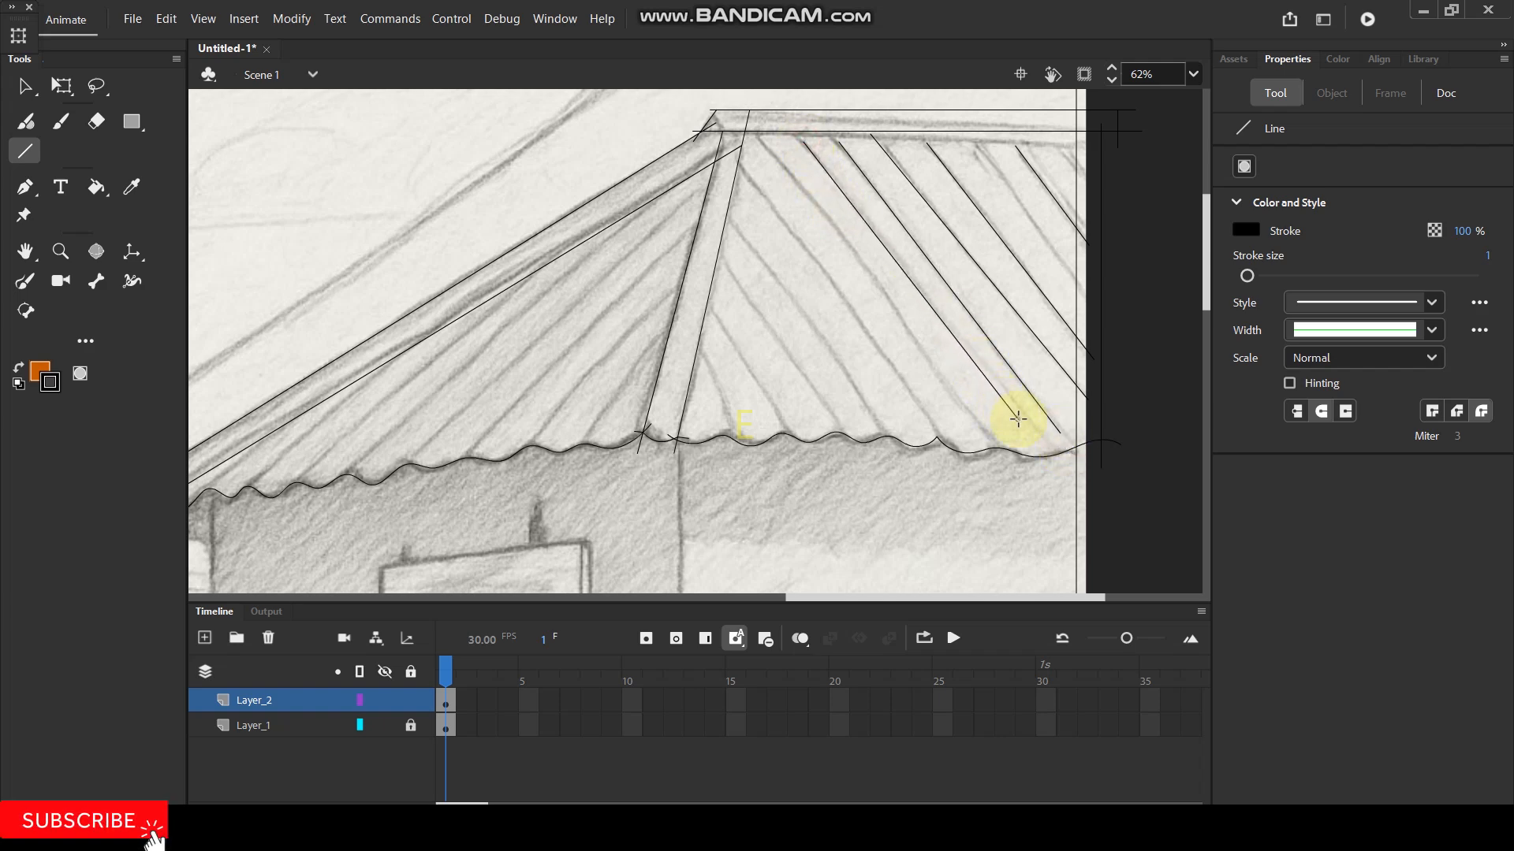
{"action": "left_click_drag", "start_coordinate": [767, 145], "coordinate": [974, 420]}
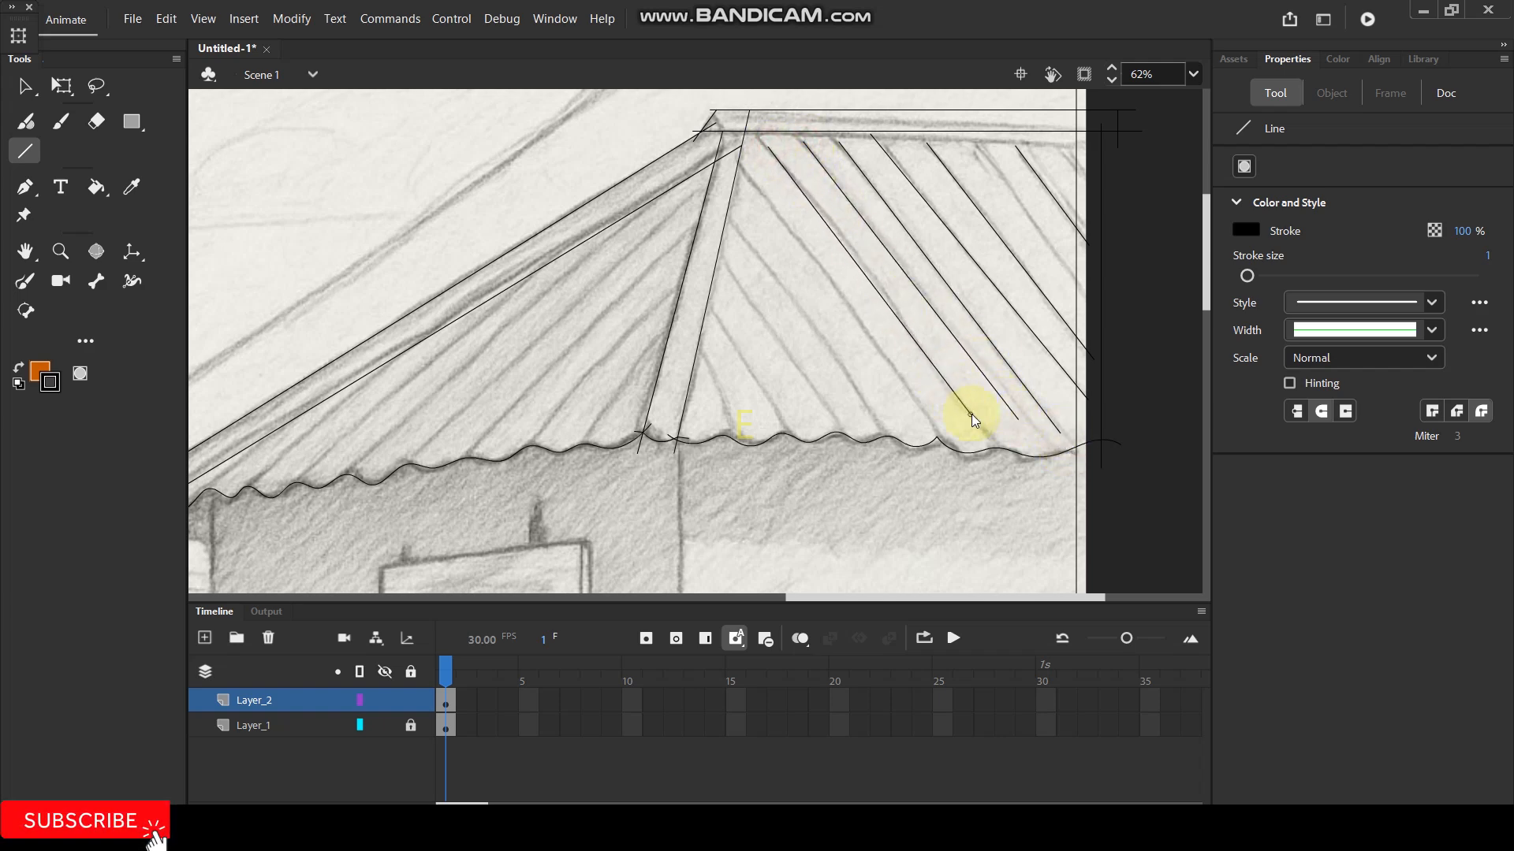
{"action": "left_click_drag", "start_coordinate": [742, 167], "coordinate": [924, 408]}
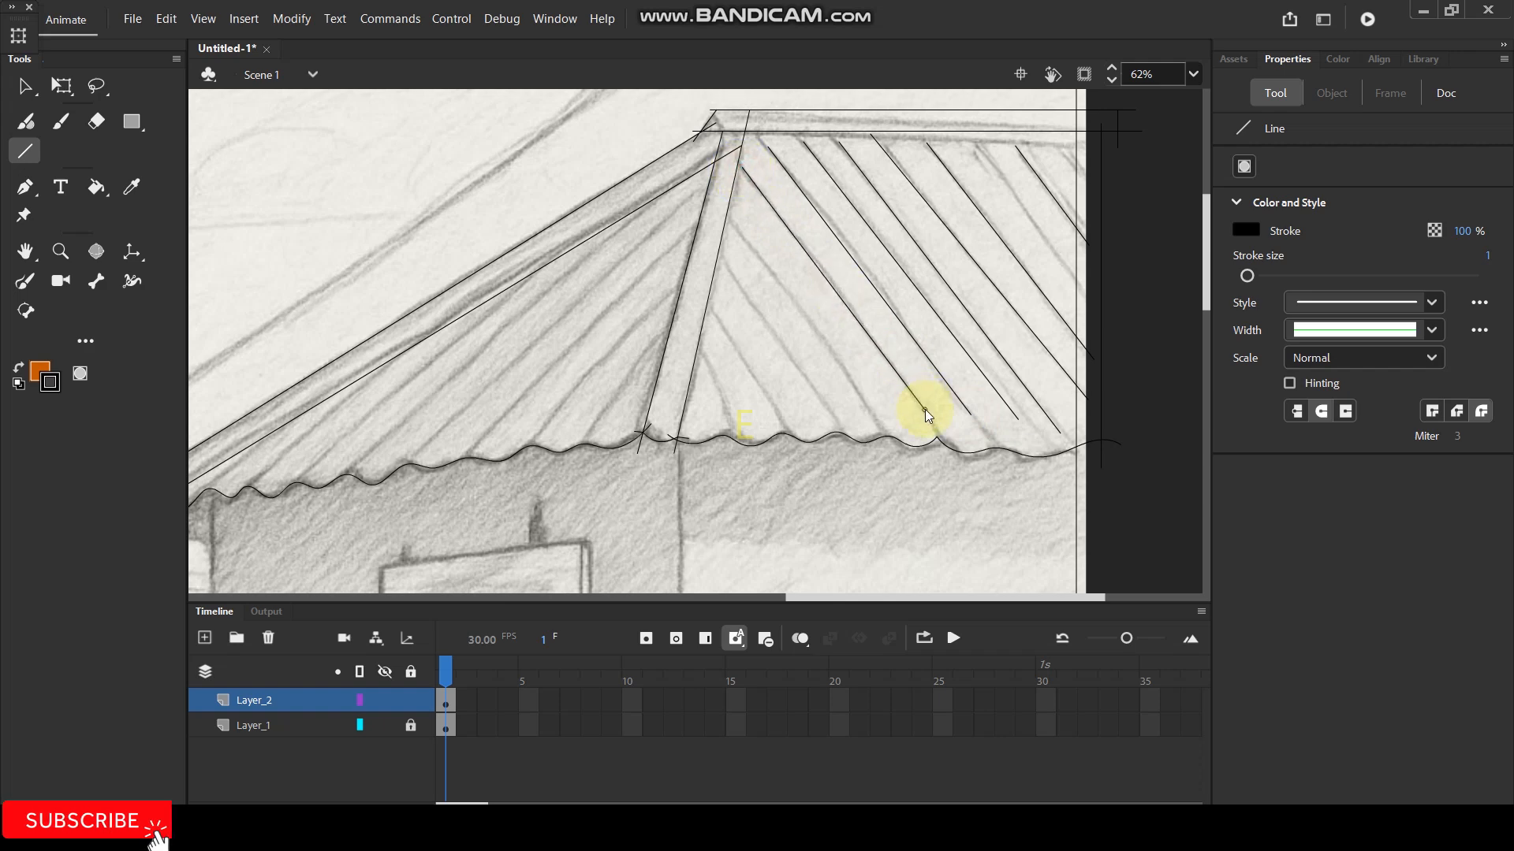
{"action": "left_click_drag", "start_coordinate": [739, 226], "coordinate": [875, 409]}
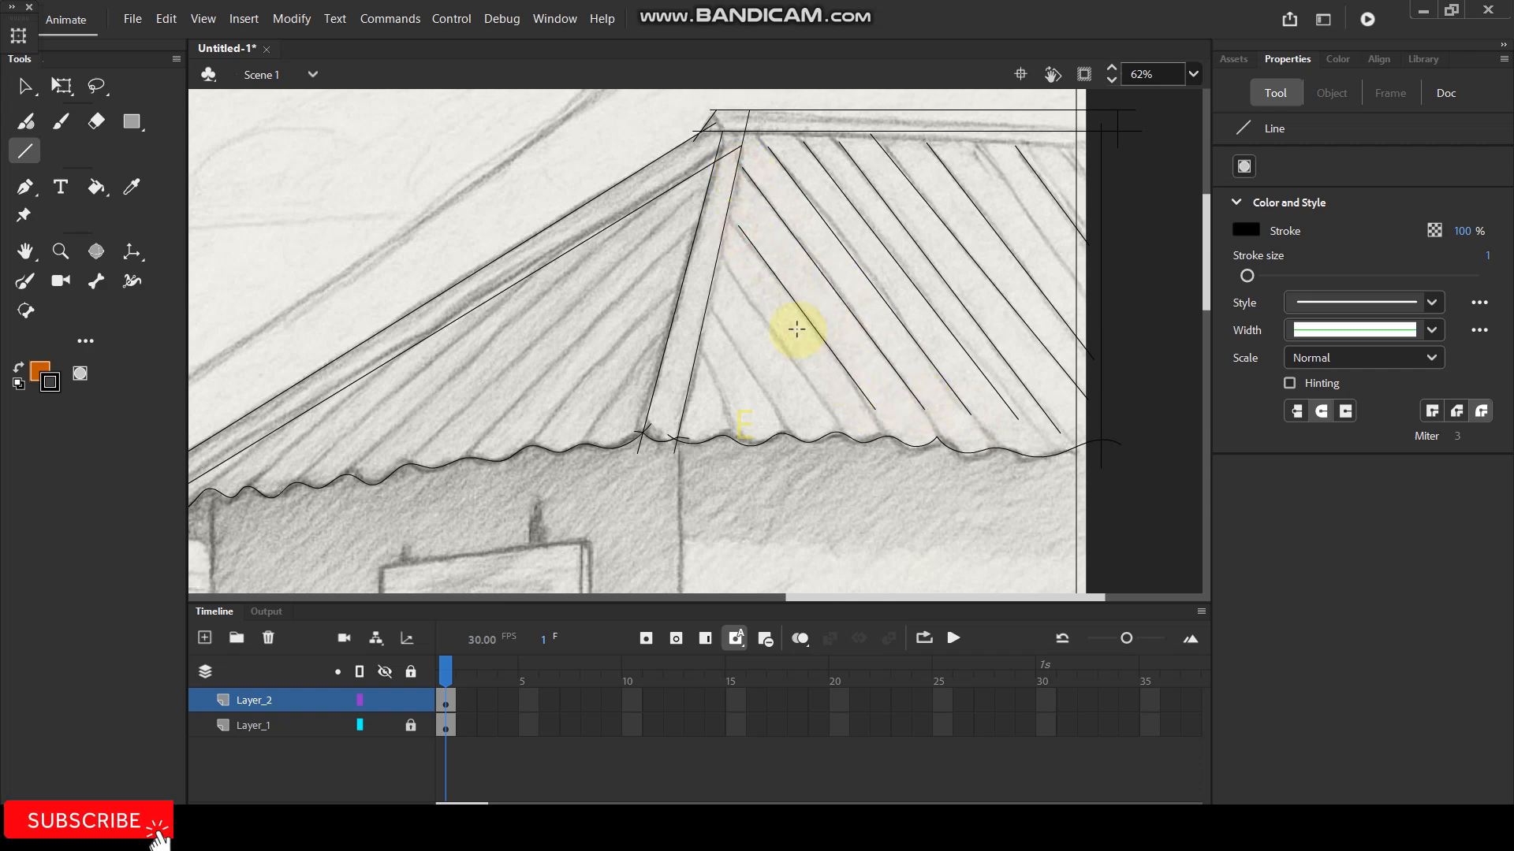
{"action": "left_click_drag", "start_coordinate": [726, 268], "coordinate": [841, 422]}
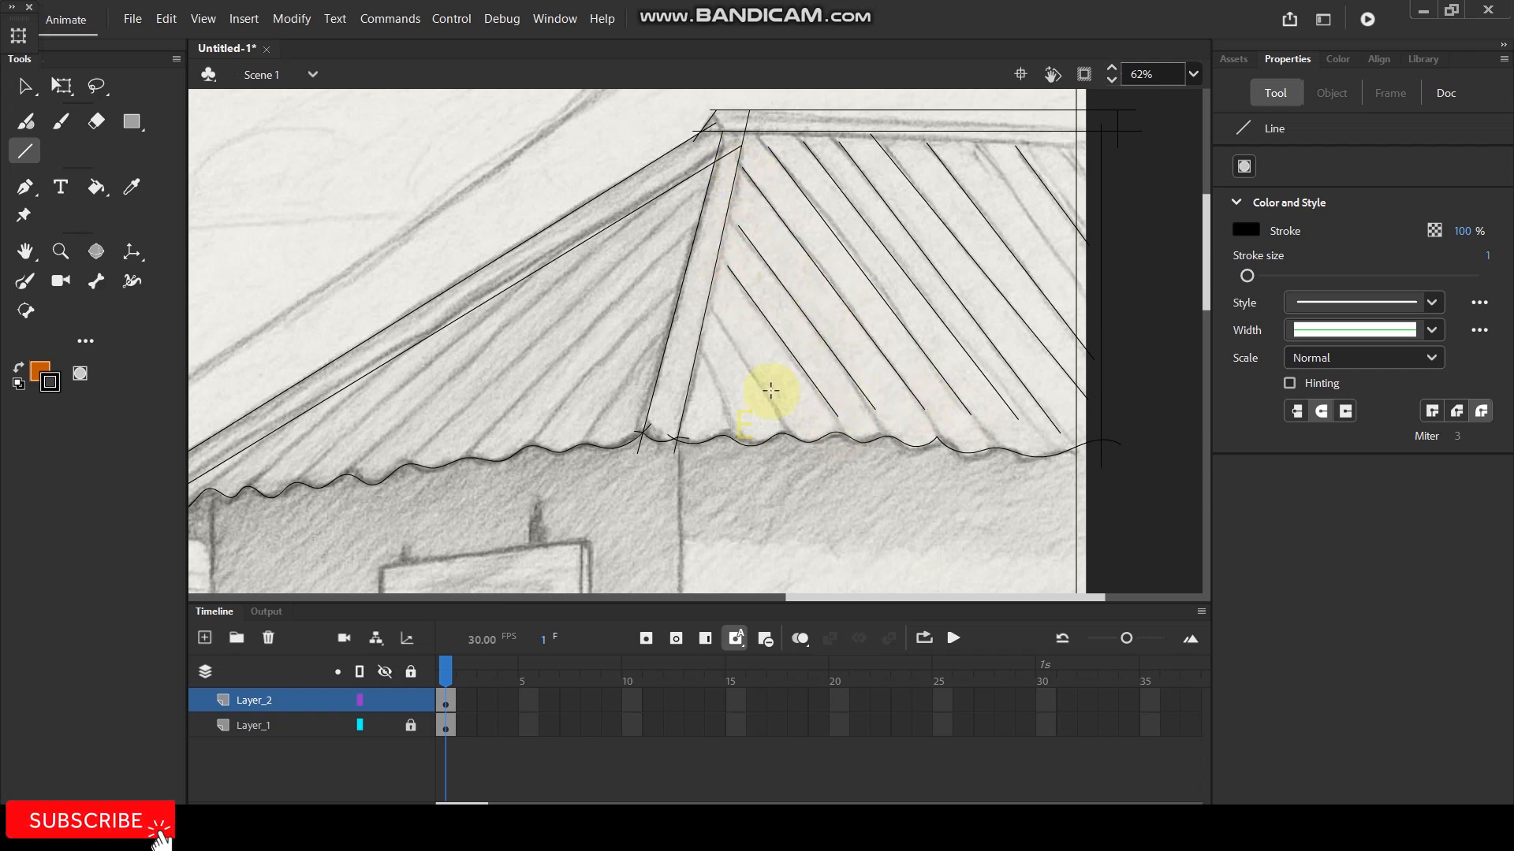
{"action": "left_click_drag", "start_coordinate": [753, 380], "coordinate": [789, 426]}
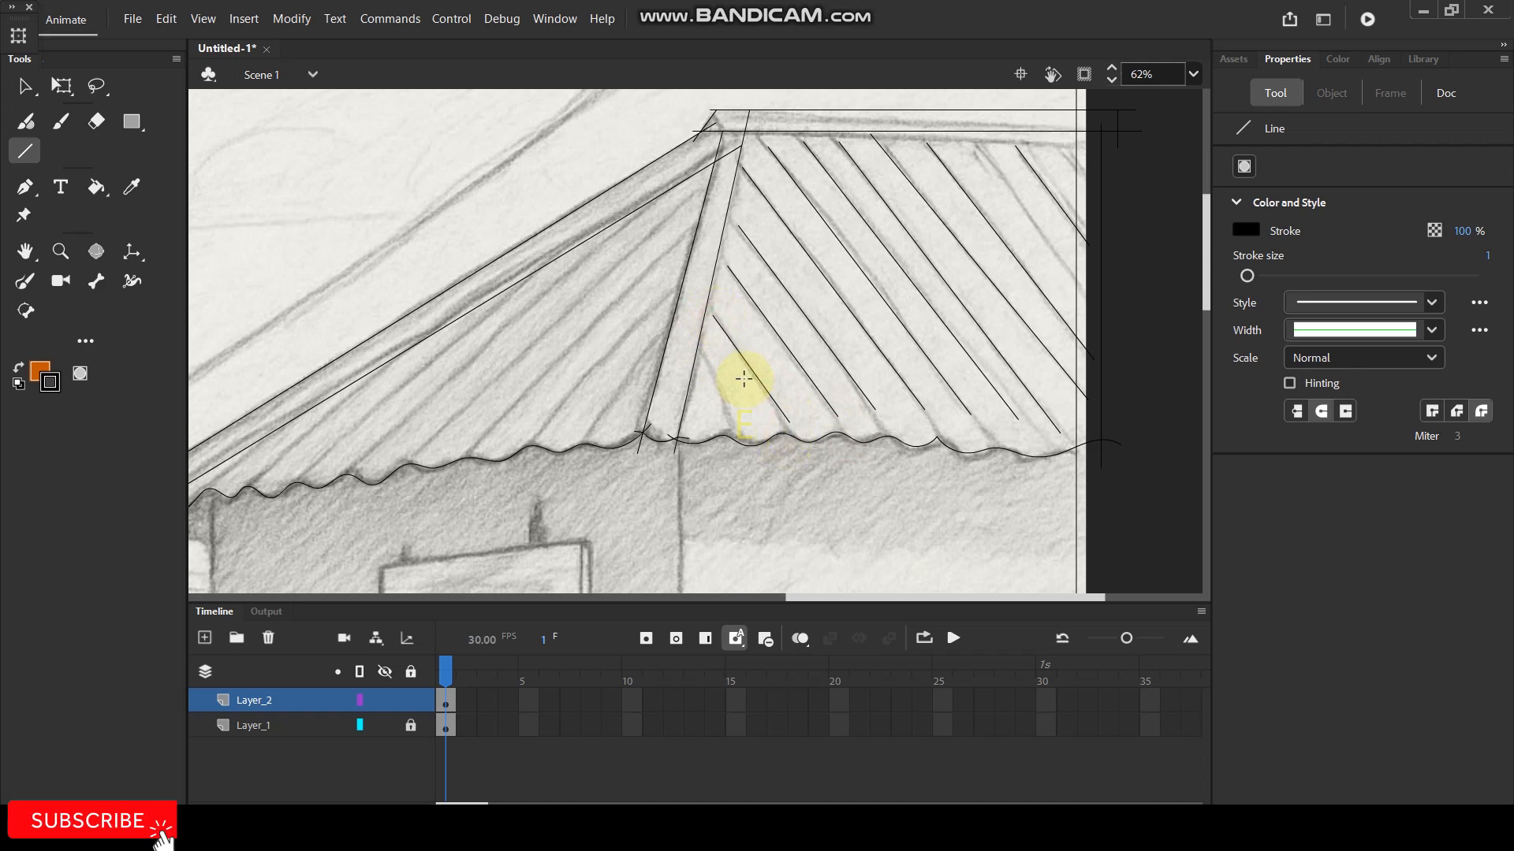
{"action": "left_click_drag", "start_coordinate": [705, 355], "coordinate": [739, 415]}
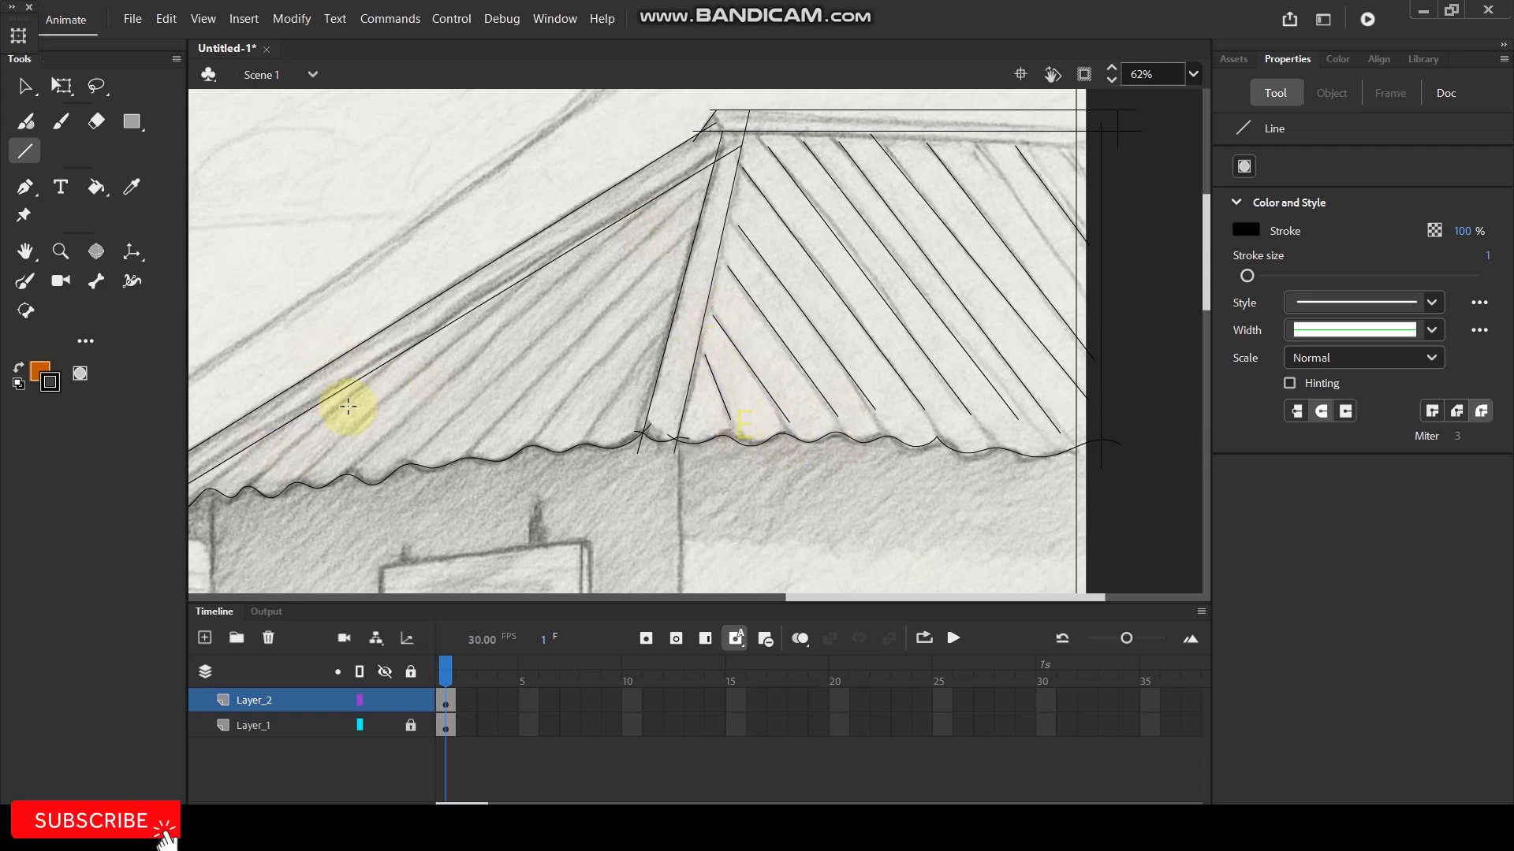
Trace the slanted corrugation lines on the roof's left face with straight lines, ending just above the eave.
{"action": "left_click_drag", "start_coordinate": [369, 381], "coordinate": [266, 473]}
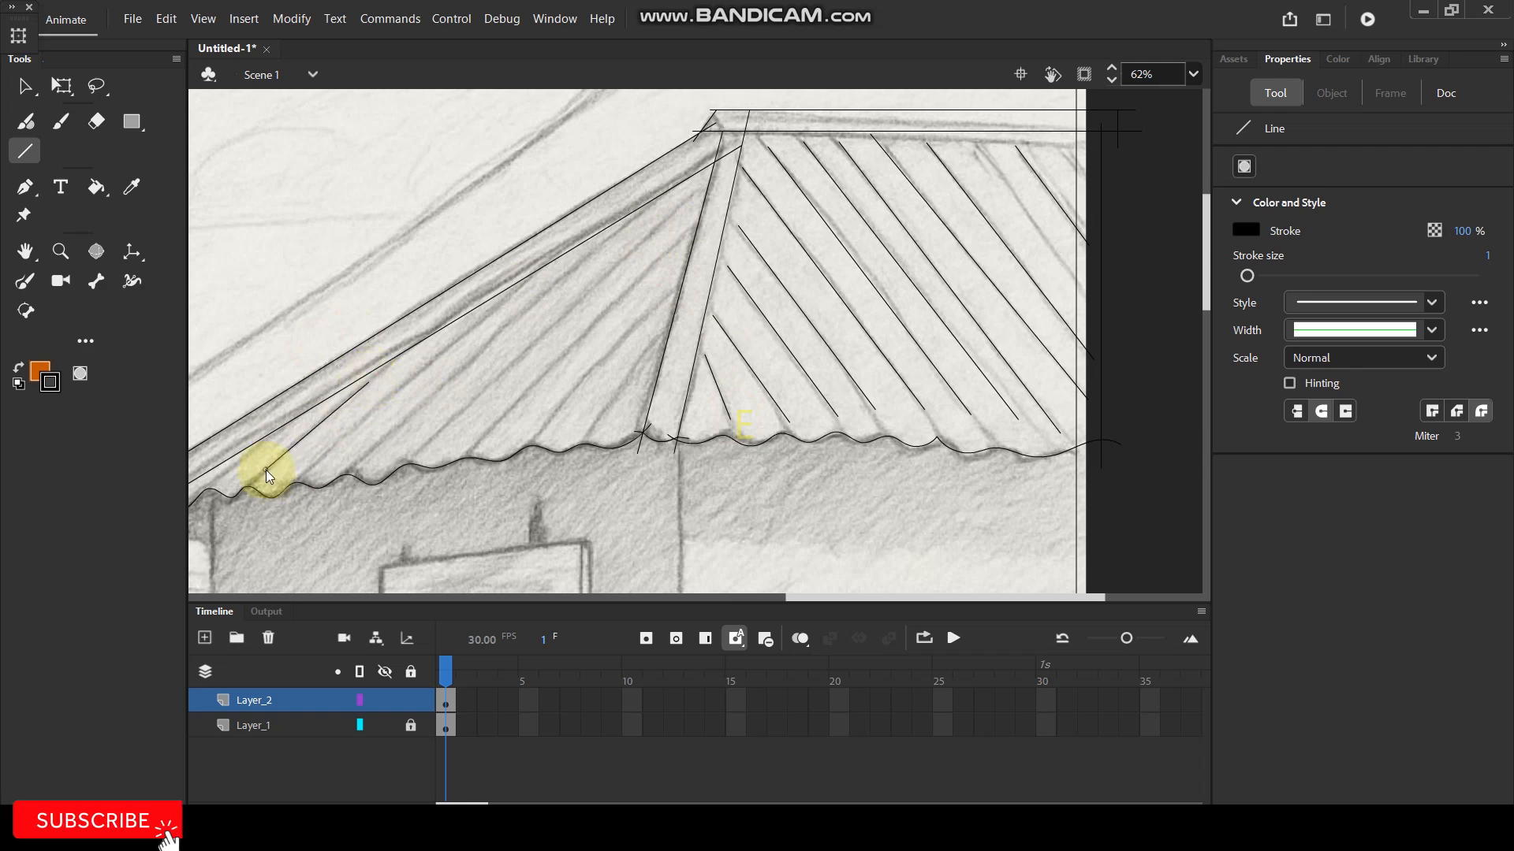
{"action": "left_click_drag", "start_coordinate": [528, 282], "coordinate": [307, 476]}
{"action": "left_click_drag", "start_coordinate": [657, 205], "coordinate": [356, 466]}
{"action": "mouse_move", "coordinate": [692, 202]}
{"action": "left_mouse_down"}
{"action": "mouse_move", "coordinate": [429, 433]}
{"action": "mouse_move", "coordinate": [416, 470]}
{"action": "left_mouse_up"}
{"action": "mouse_move", "coordinate": [695, 227]}
{"action": "left_mouse_down"}
{"action": "mouse_move", "coordinate": [507, 399]}
{"action": "mouse_move", "coordinate": [478, 447]}
{"action": "left_mouse_up"}
{"action": "left_click_drag", "start_coordinate": [660, 297], "coordinate": [540, 434]}
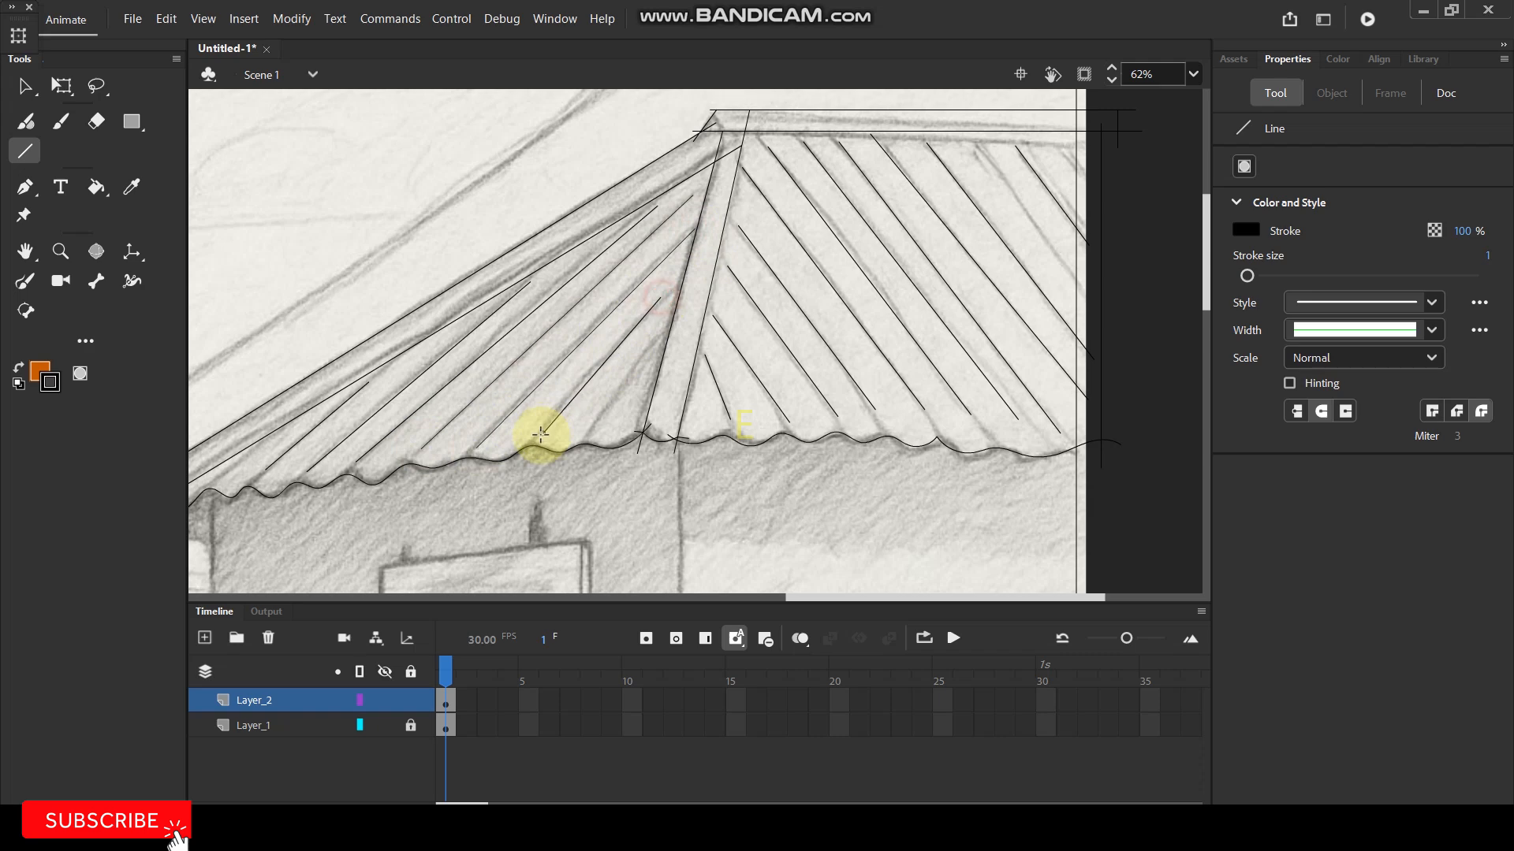
{"action": "left_click_drag", "start_coordinate": [655, 339], "coordinate": [590, 431]}
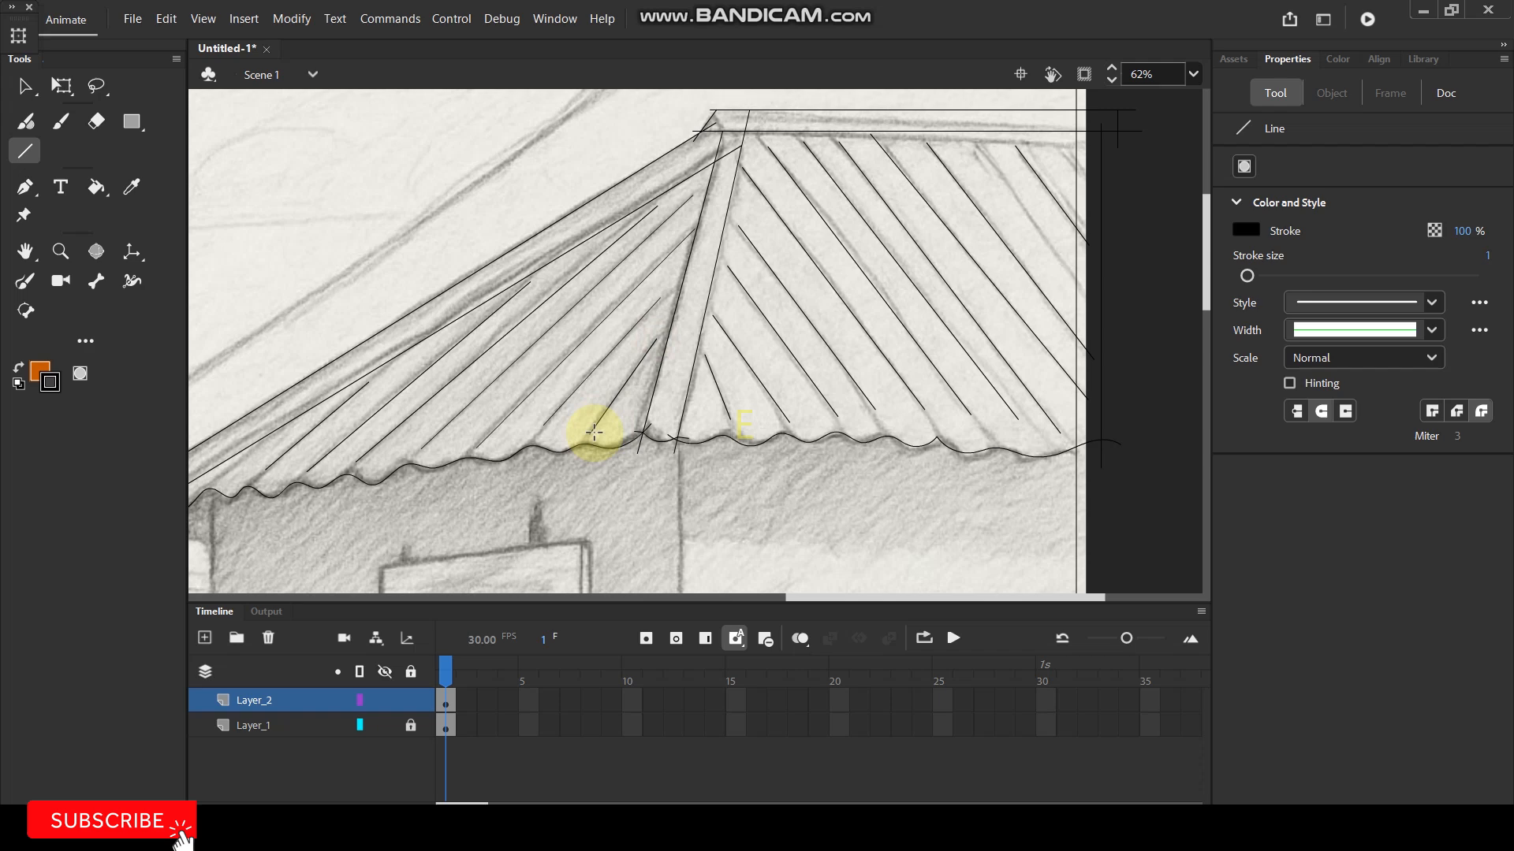
Mix a darker golden-brown fill colour in the Color Picker and apply it.
{"action": "left_click", "coordinate": [39, 378]}
{"action": "left_click", "coordinate": [400, 410]}
{"action": "left_click_drag", "start_coordinate": [741, 395], "coordinate": [777, 410]}
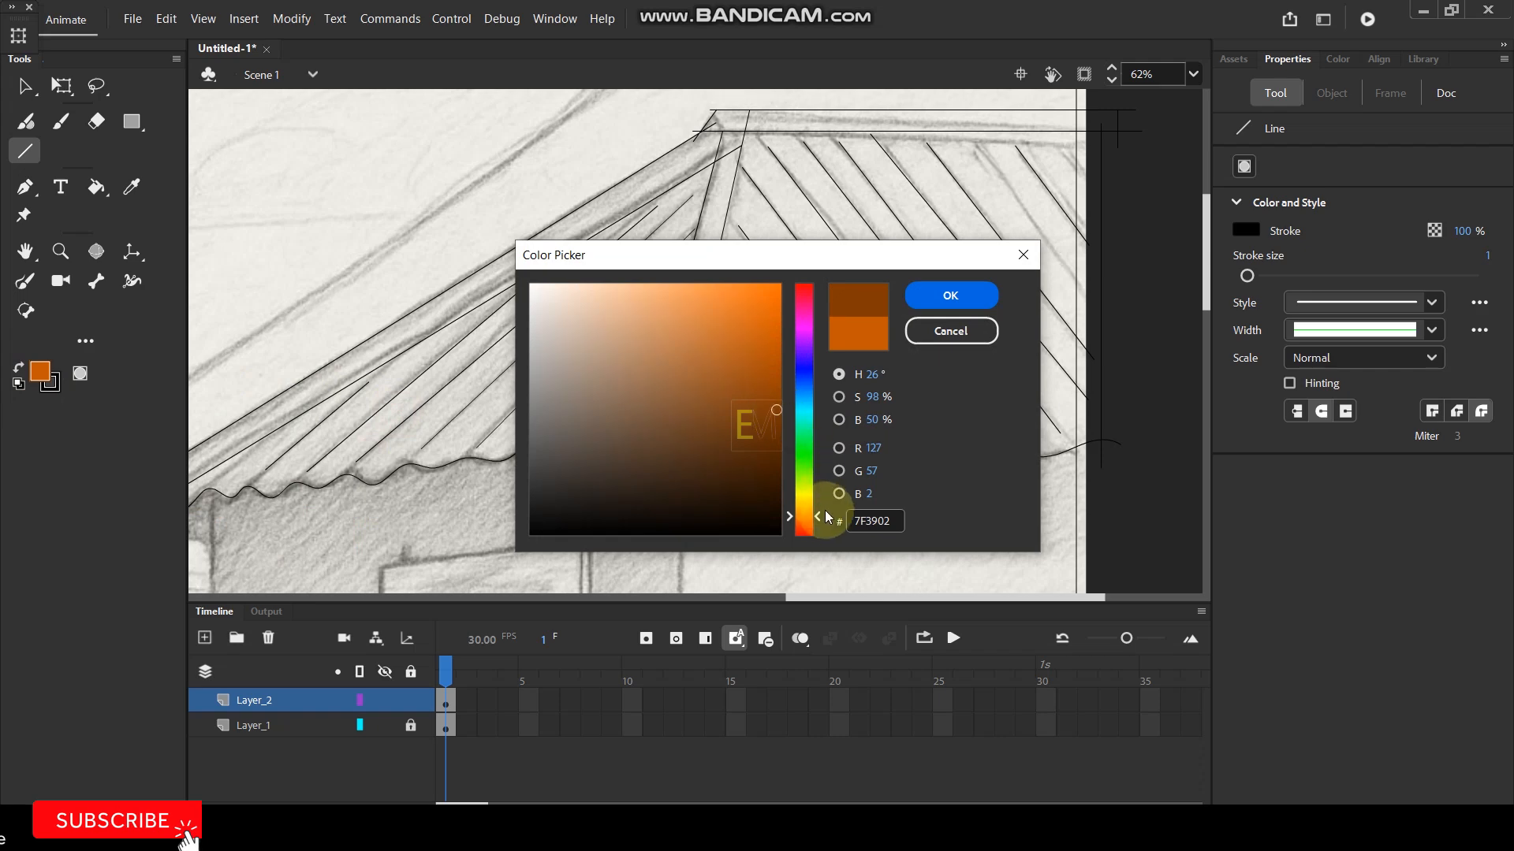
{"action": "left_click_drag", "start_coordinate": [817, 513], "coordinate": [821, 510]}
{"action": "mouse_move", "coordinate": [761, 417]}
{"action": "left_mouse_down"}
{"action": "mouse_move", "coordinate": [737, 418]}
{"action": "mouse_move", "coordinate": [743, 401]}
{"action": "left_mouse_up"}
{"action": "left_click", "coordinate": [932, 309]}
Fill the left sloping strip, the hip strip and the ridge strip of the roof with the golden brown using the Paint Bucket.
{"action": "left_click", "coordinate": [96, 186]}
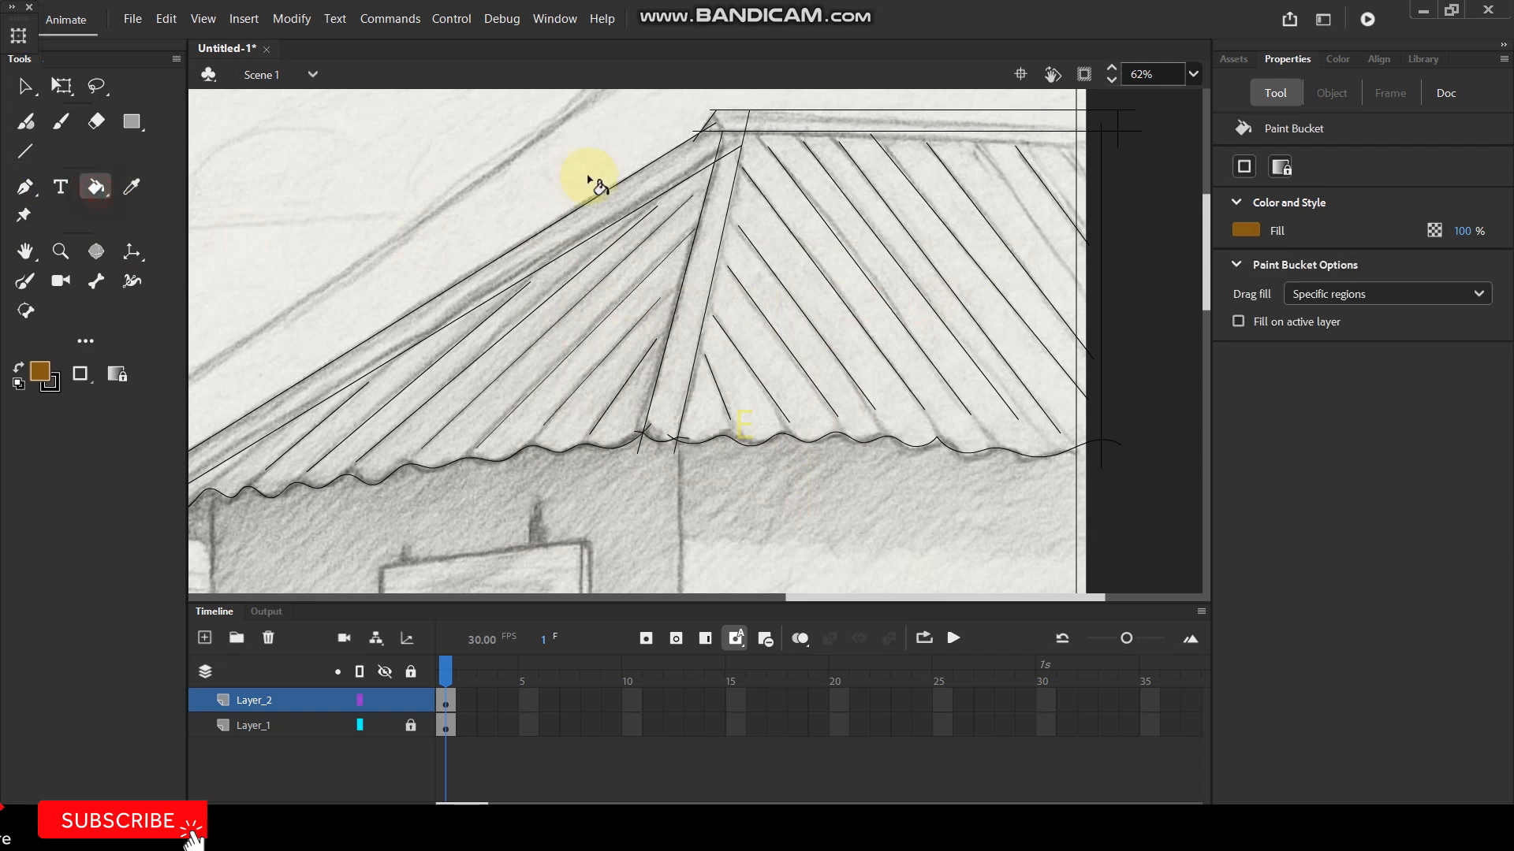
{"action": "left_click", "coordinate": [609, 223]}
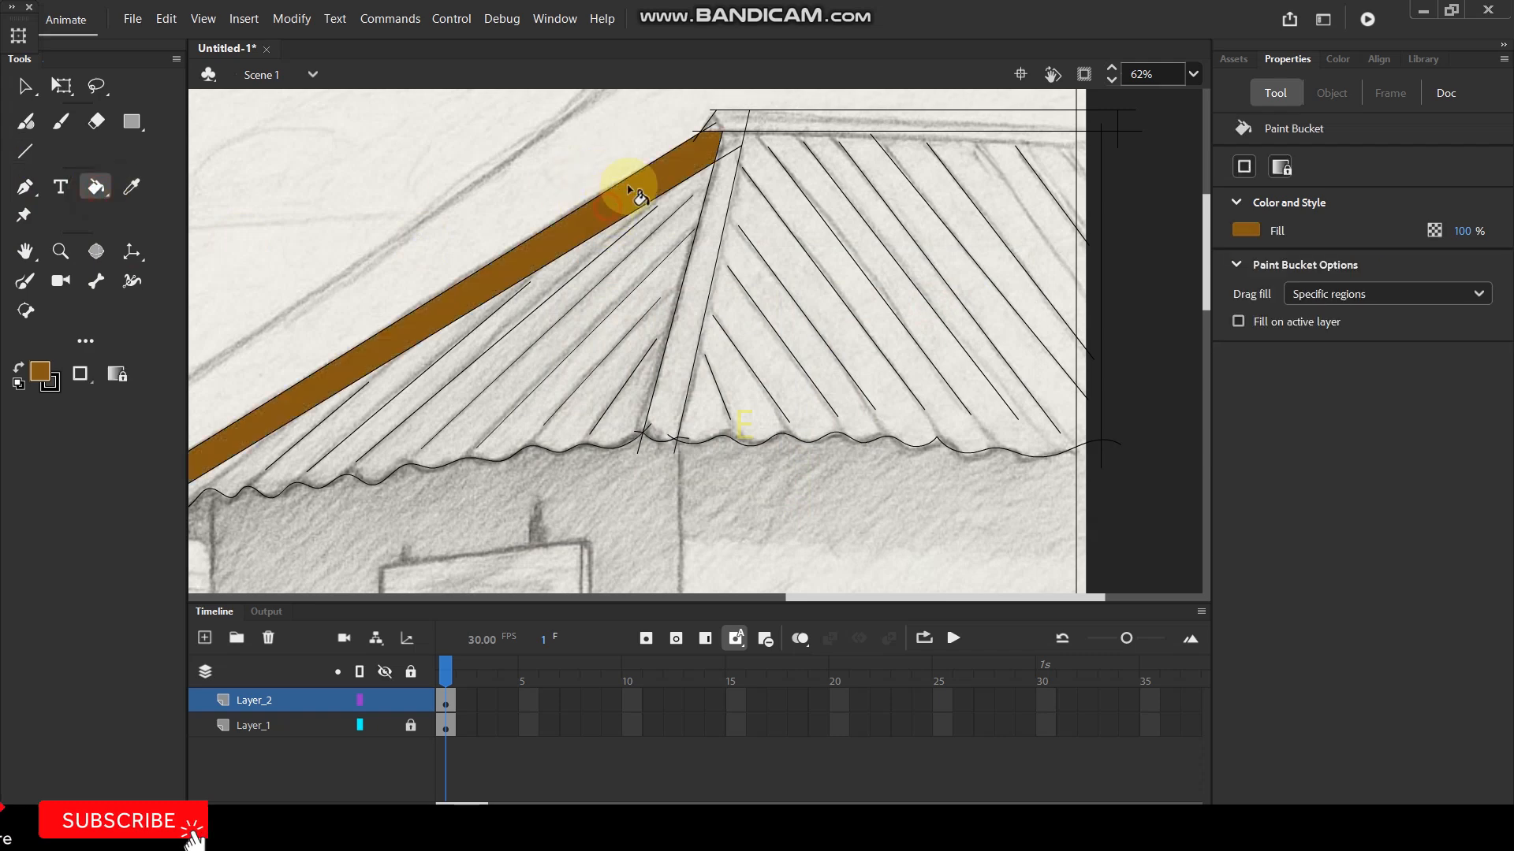
{"action": "left_click", "coordinate": [716, 181]}
{"action": "left_click", "coordinate": [721, 122]}
{"action": "left_click", "coordinate": [785, 120]}
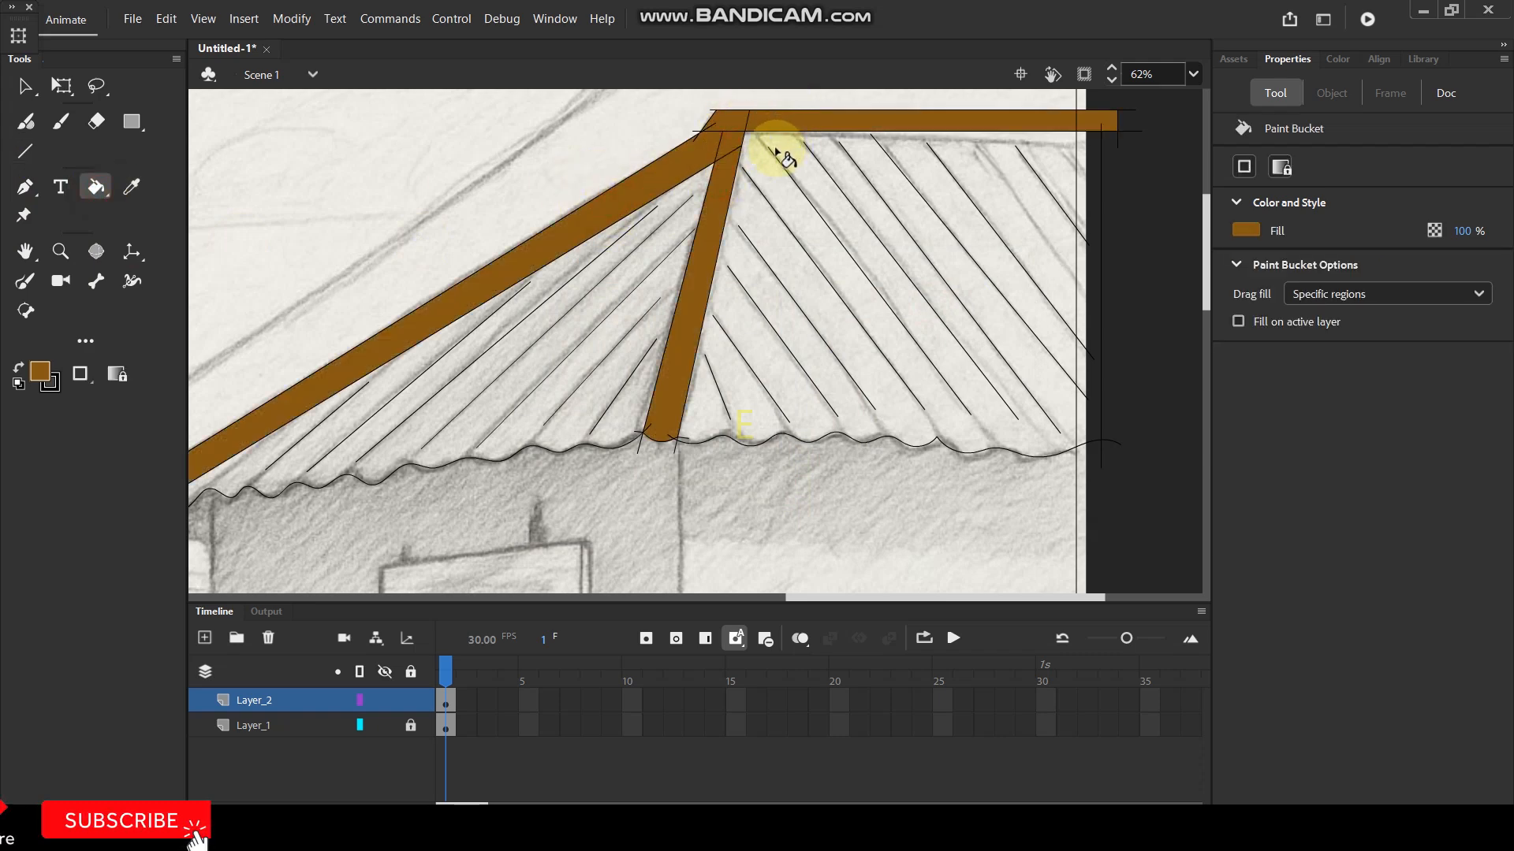
Set the fill colour to dark brown #663300 and fill both corrugated roof faces with it.
{"action": "left_click", "coordinate": [39, 371]}
{"action": "left_click", "coordinate": [338, 450]}
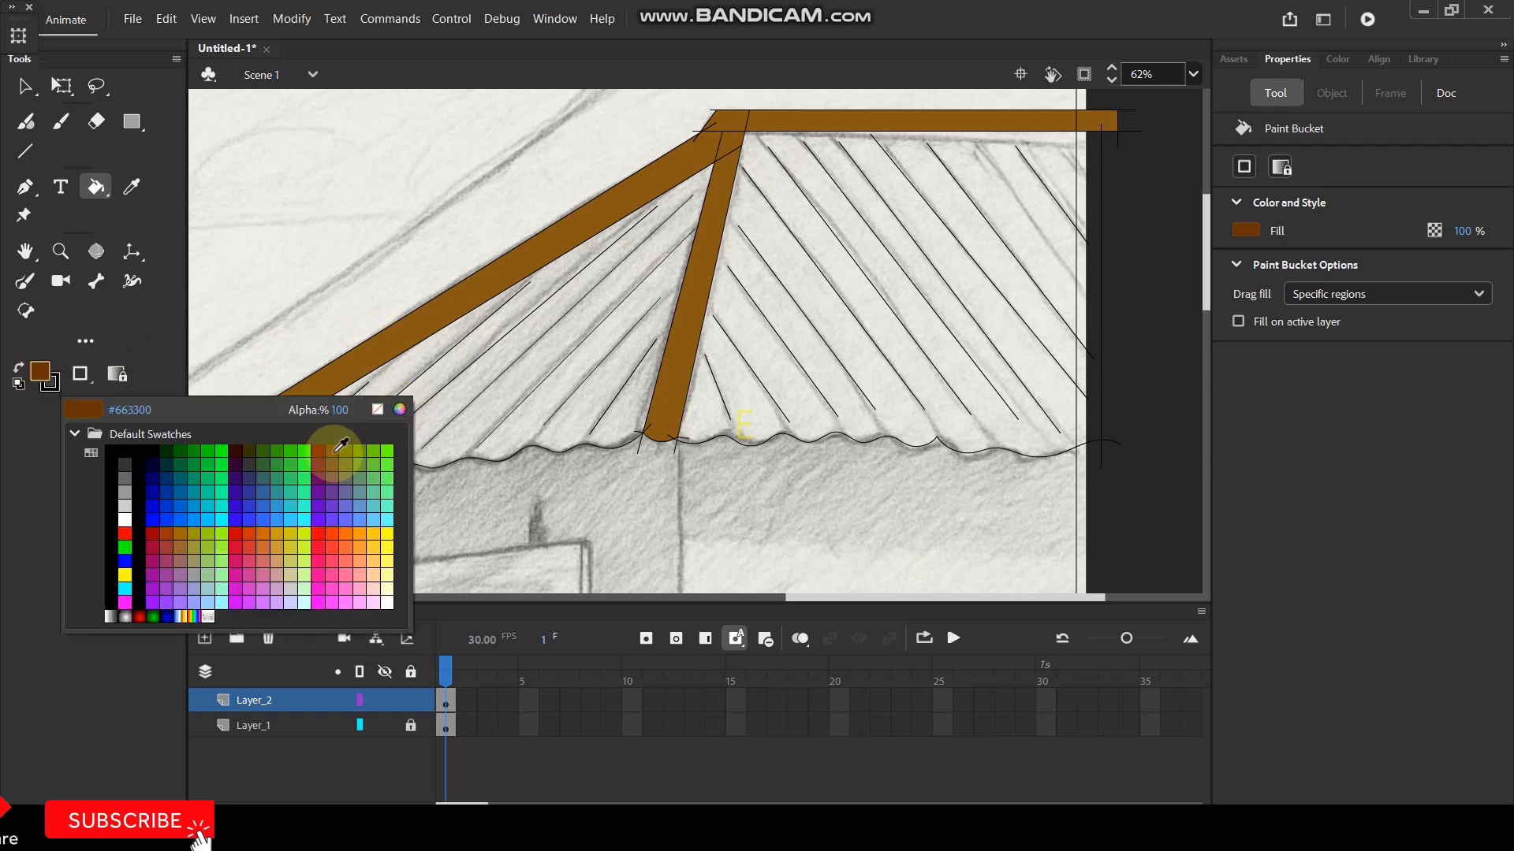
{"action": "left_click", "coordinate": [422, 355]}
{"action": "left_click", "coordinate": [856, 254]}
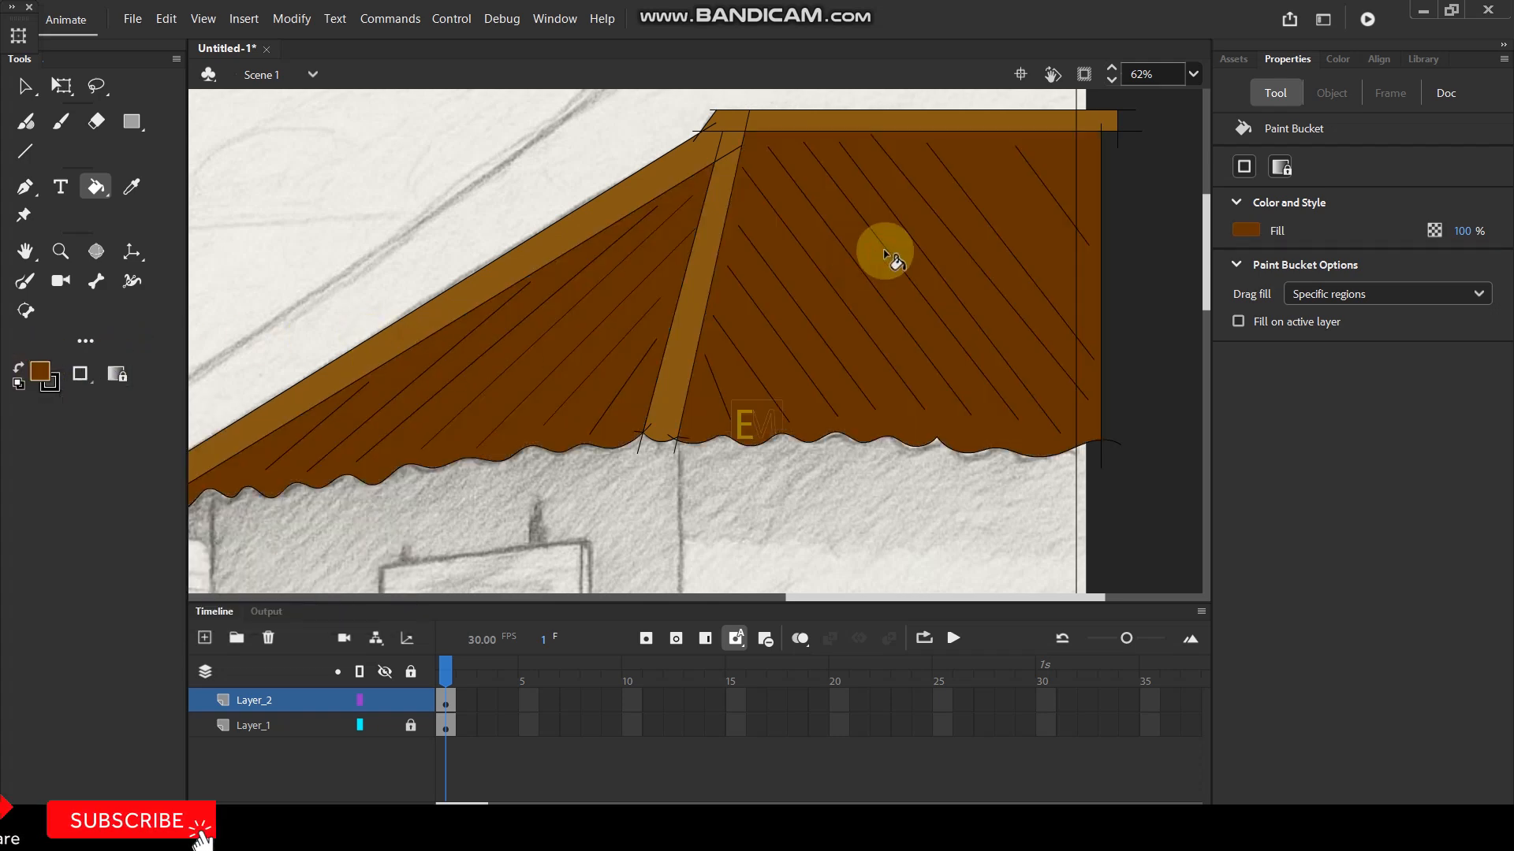
Draw the hut's left wall edge as a straight vertical line from the eave down to the ground by the grass tuft.
{"action": "scroll", "coordinate": [904, 222], "scroll_direction": "down", "scroll_amount": 3}
{"action": "scroll", "coordinate": [1032, 252], "scroll_direction": "up", "scroll_amount": 1}
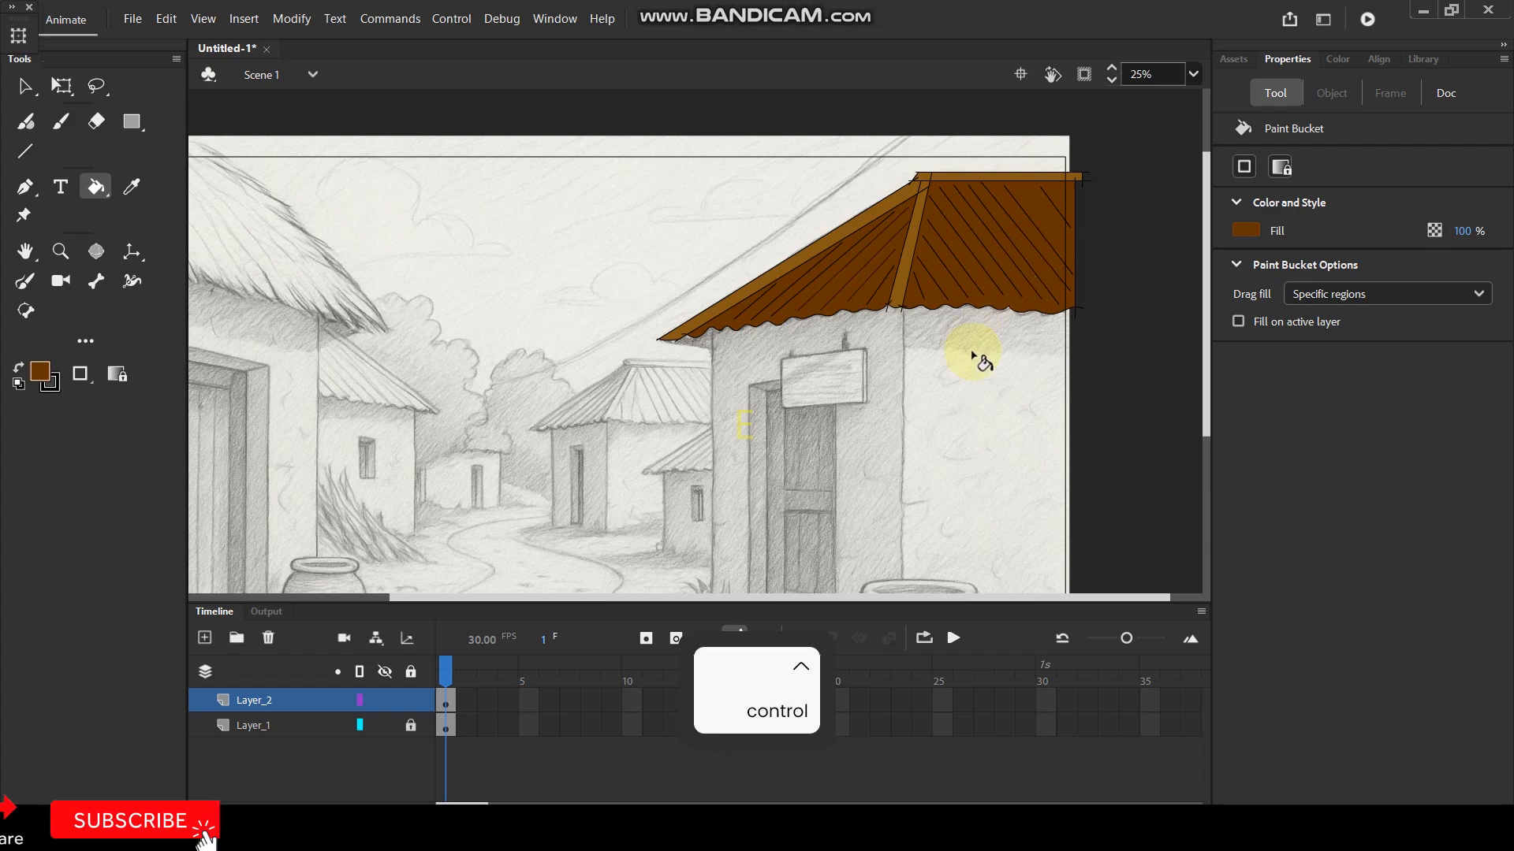
{"action": "scroll", "coordinate": [980, 360], "scroll_direction": "up", "scroll_amount": 1}
{"action": "scroll", "coordinate": [919, 440], "scroll_direction": "down", "scroll_amount": 1}
{"action": "scroll", "coordinate": [953, 449], "scroll_direction": "up", "scroll_amount": 2}
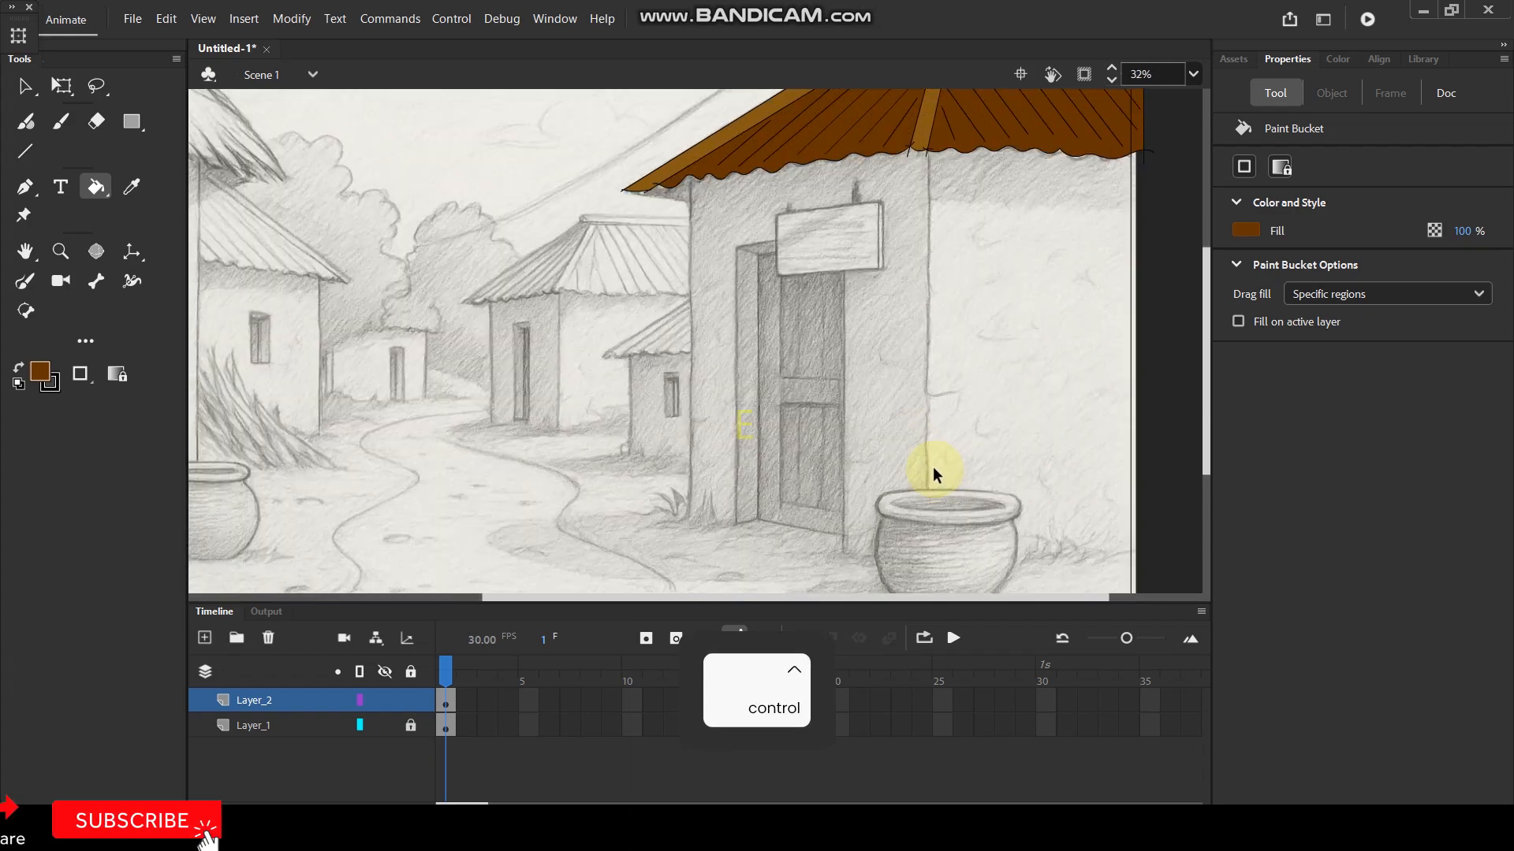
{"action": "scroll", "coordinate": [905, 451], "scroll_direction": "up", "scroll_amount": 1}
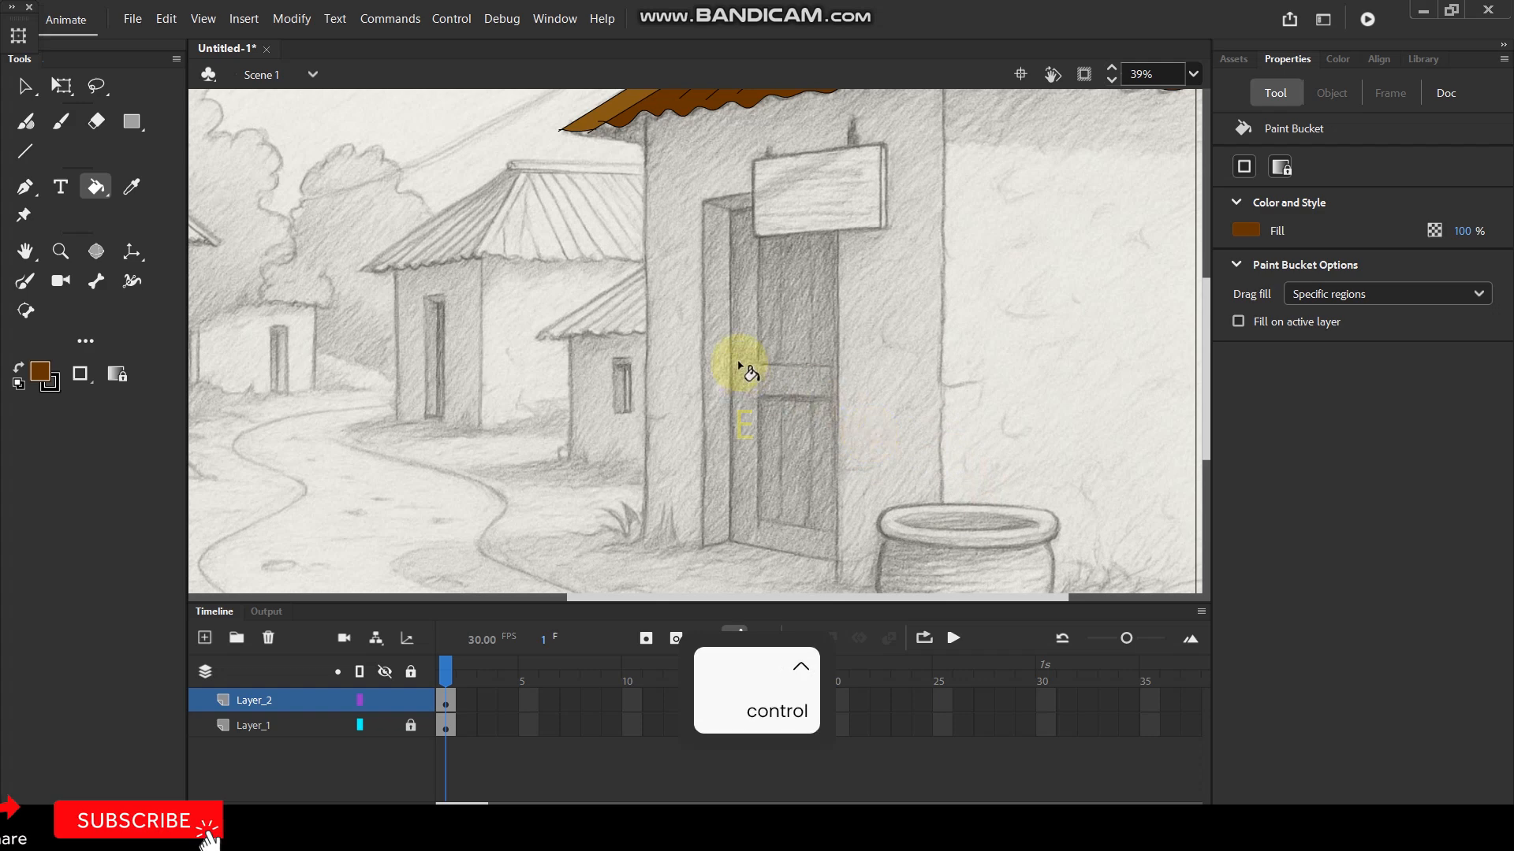
{"action": "key", "text": "n"}
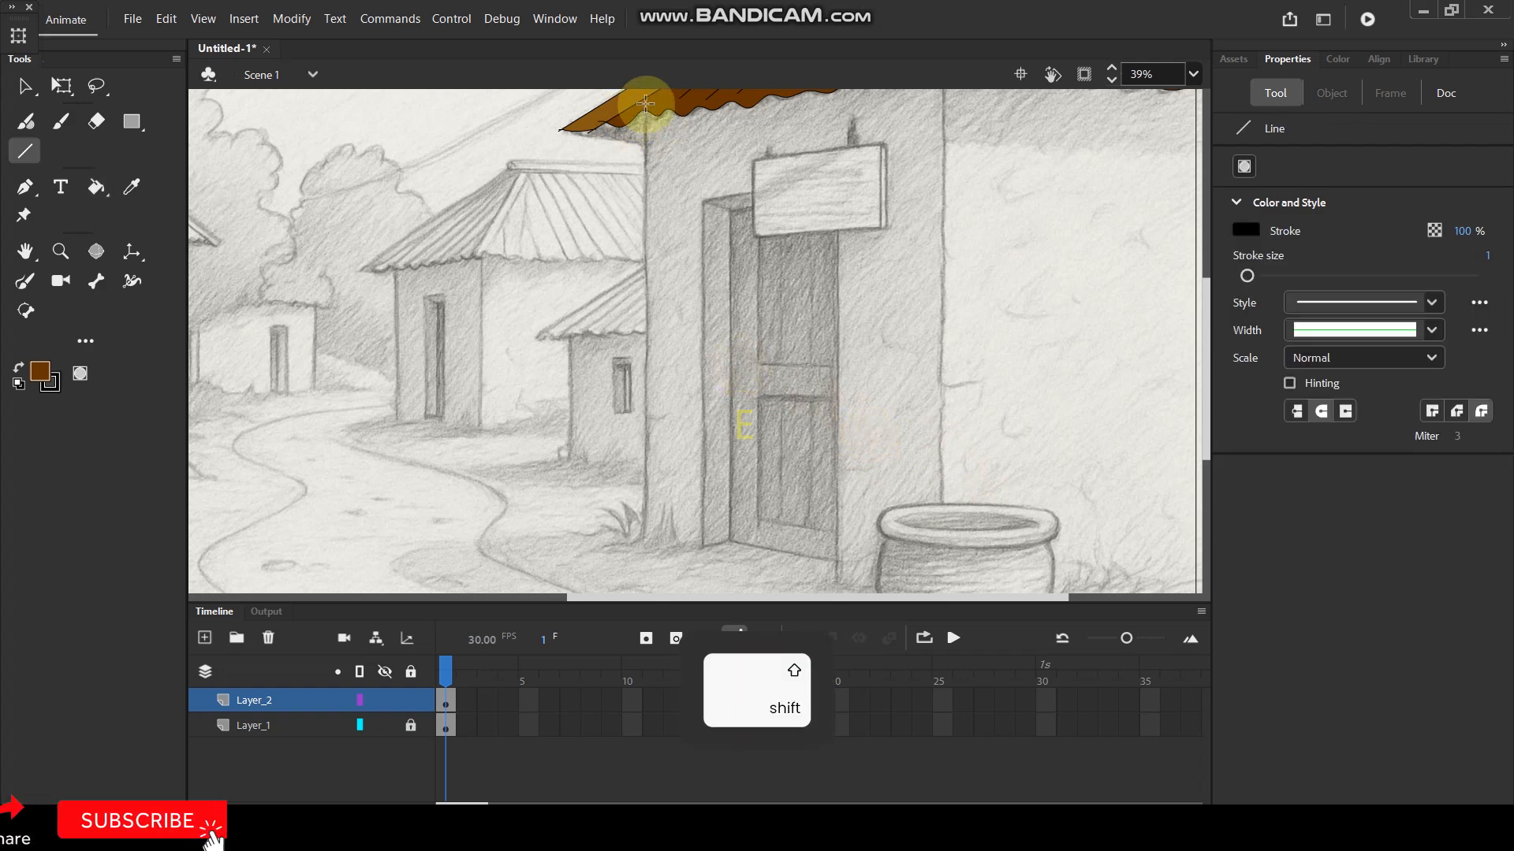
{"action": "left_click_drag", "start_coordinate": [645, 105], "coordinate": [645, 150]}
{"action": "left_click_drag", "start_coordinate": [639, 328], "coordinate": [645, 494]}
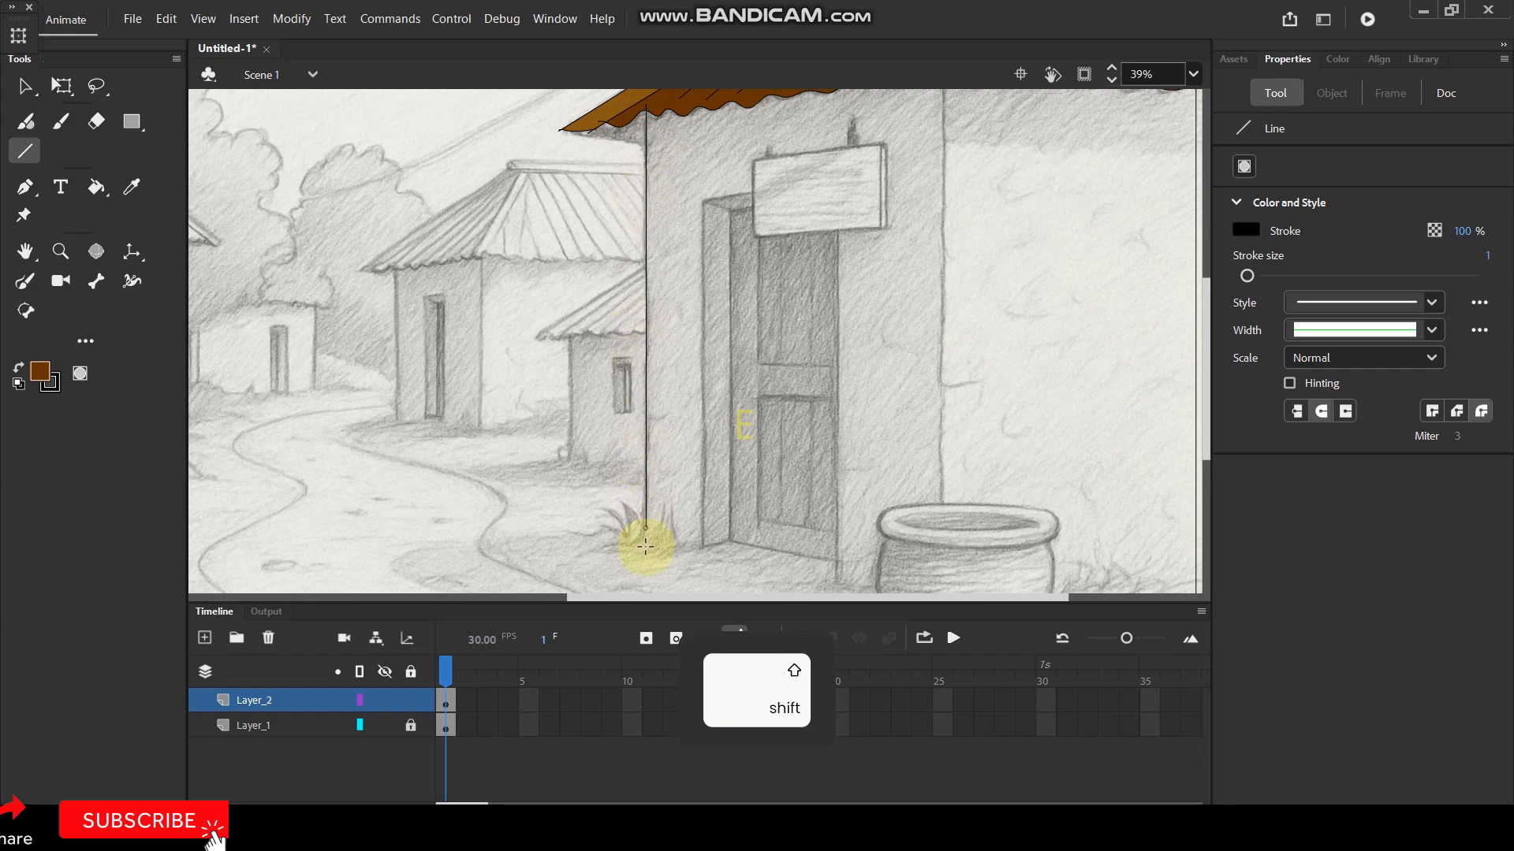
Draw the vertical wall corner line from the eave down behind the pot and a horizontal base line from it past the stage's right edge.
{"action": "scroll", "coordinate": [939, 298], "scroll_direction": "down", "scroll_amount": 2}
{"action": "scroll", "coordinate": [962, 281], "scroll_direction": "up", "scroll_amount": 1}
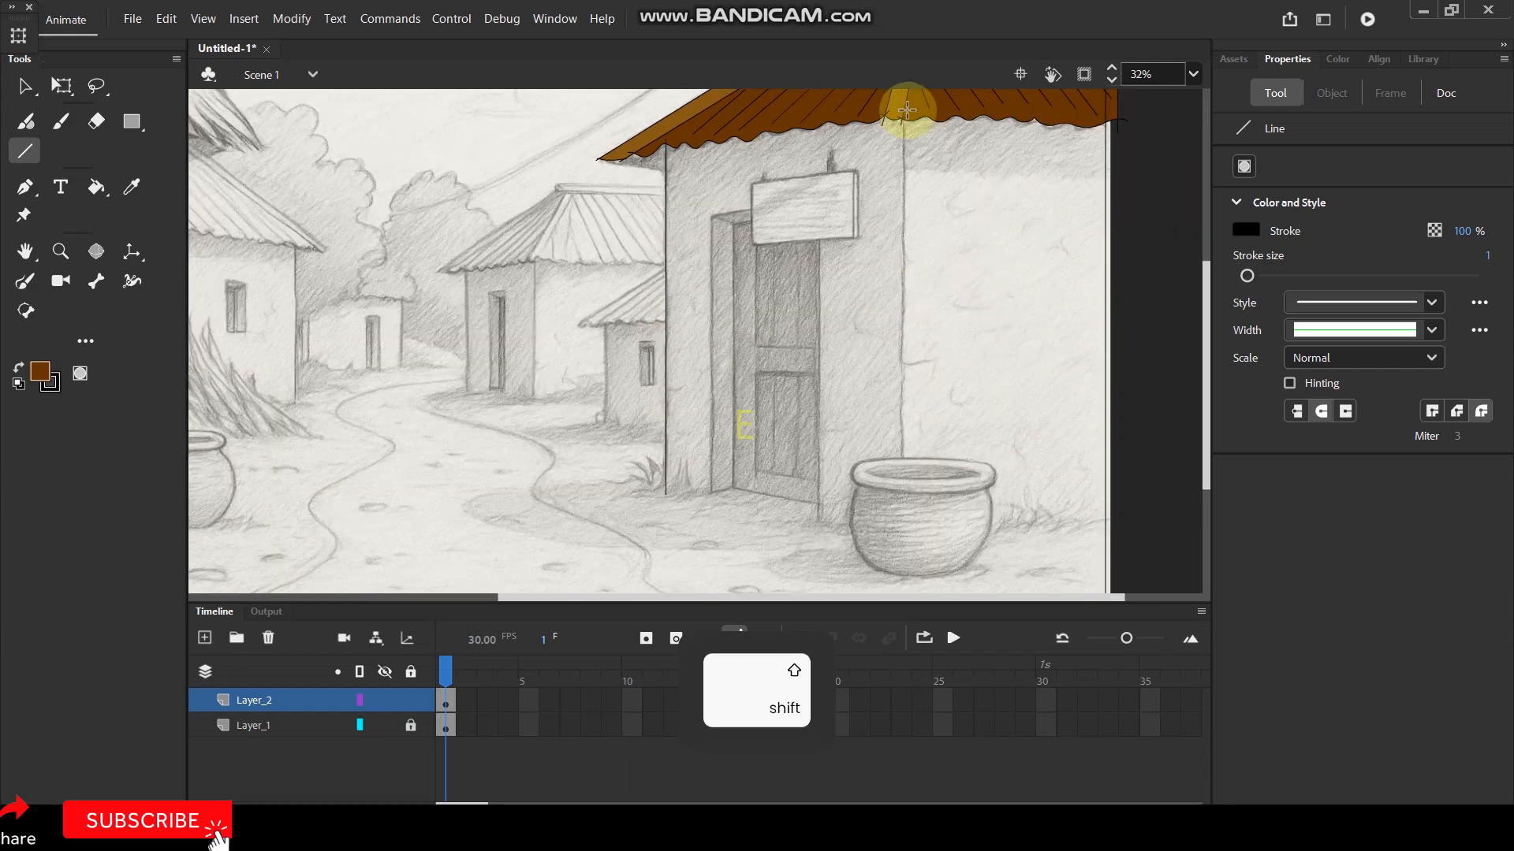
{"action": "left_click_drag", "start_coordinate": [905, 122], "coordinate": [906, 311]}
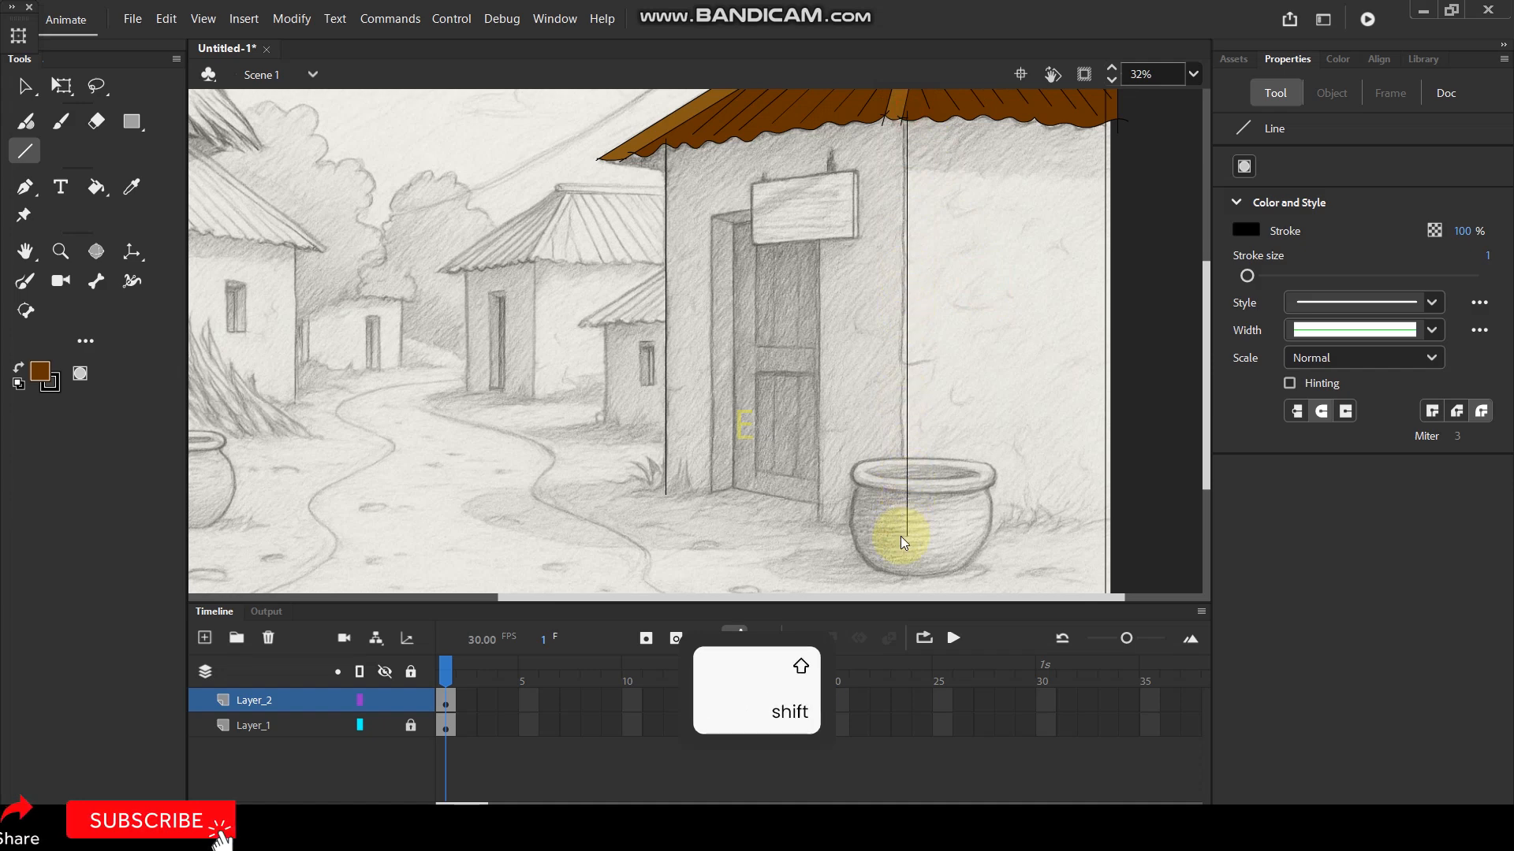
{"action": "left_click_drag", "start_coordinate": [901, 527], "coordinate": [1153, 537]}
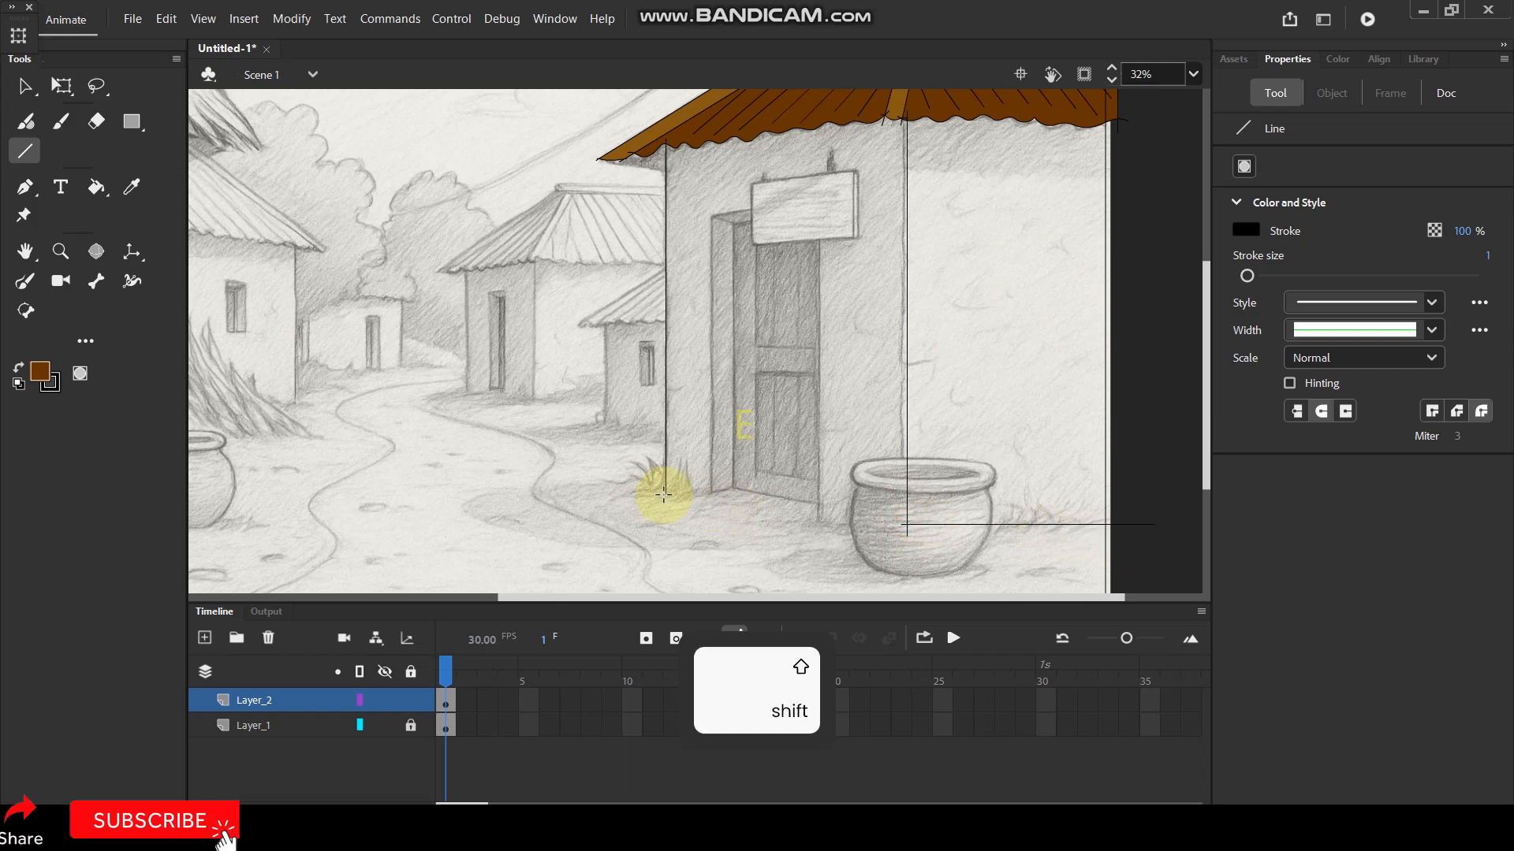
{"action": "scroll", "coordinate": [661, 494], "scroll_direction": "up", "scroll_amount": 3}
{"action": "left_click_drag", "start_coordinate": [536, 481], "coordinate": [688, 477]}
{"action": "scroll", "coordinate": [688, 476], "scroll_direction": "down", "scroll_amount": 2}
{"action": "key", "text": "ctrl+z"}
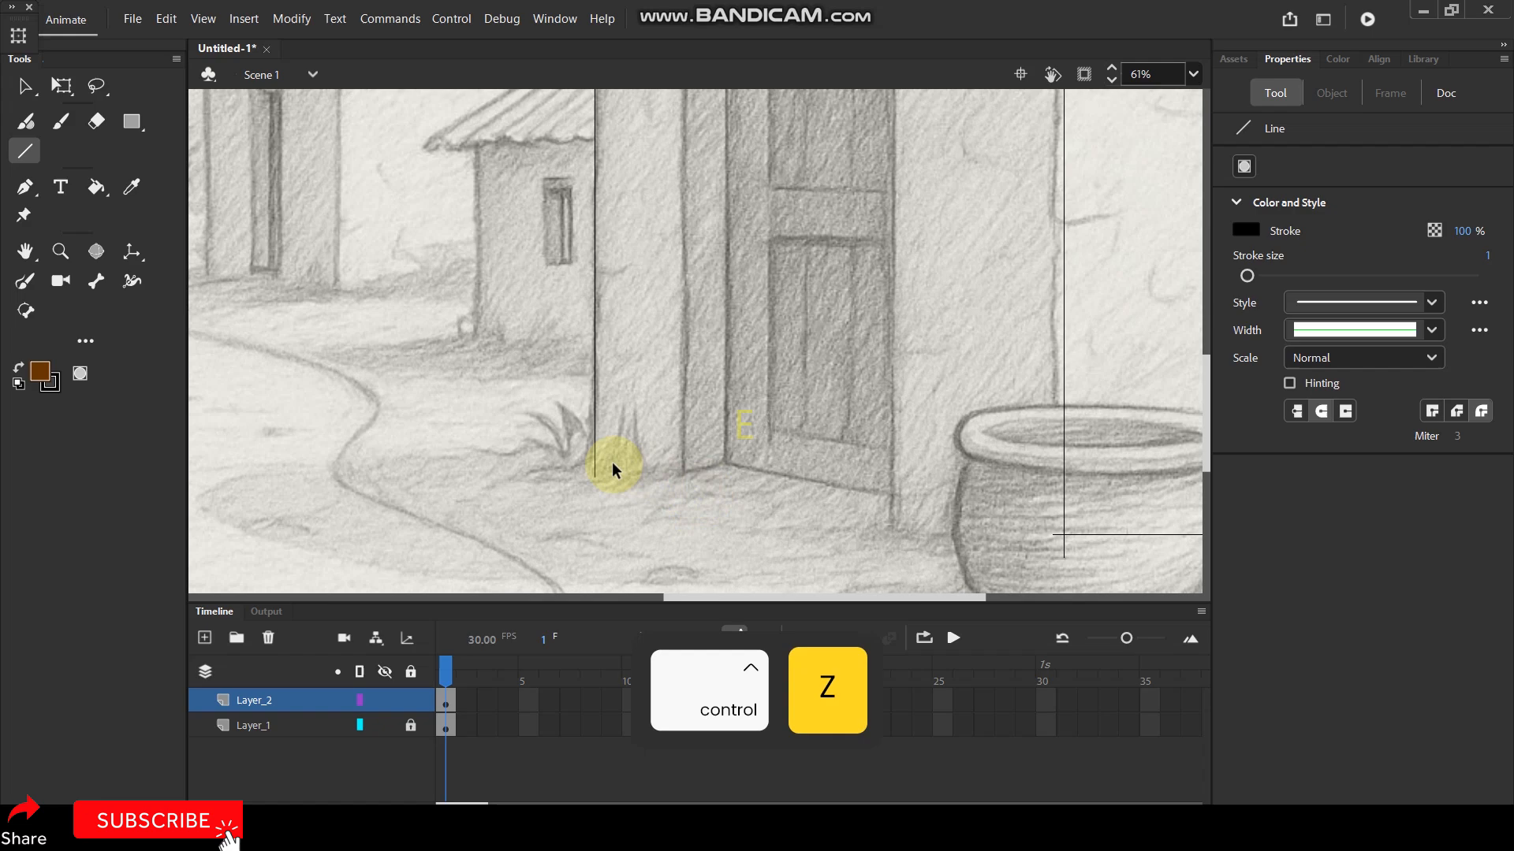
Trace the front wall's base from the left wall edge to the door recess, the recess's outer vertical edge and its short bottom edge.
{"action": "left_click_drag", "start_coordinate": [589, 442], "coordinate": [686, 469]}
{"action": "scroll", "coordinate": [686, 468], "scroll_direction": "down", "scroll_amount": 2}
{"action": "mouse_move", "coordinate": [692, 104]}
{"action": "left_mouse_down"}
{"action": "mouse_move", "coordinate": [689, 475]}
{"action": "mouse_move", "coordinate": [716, 452]}
{"action": "mouse_move", "coordinate": [741, 465]}
{"action": "left_mouse_up"}
{"action": "scroll", "coordinate": [693, 479], "scroll_direction": "up", "scroll_amount": 3}
{"action": "scroll", "coordinate": [745, 423], "scroll_direction": "down", "scroll_amount": 3}
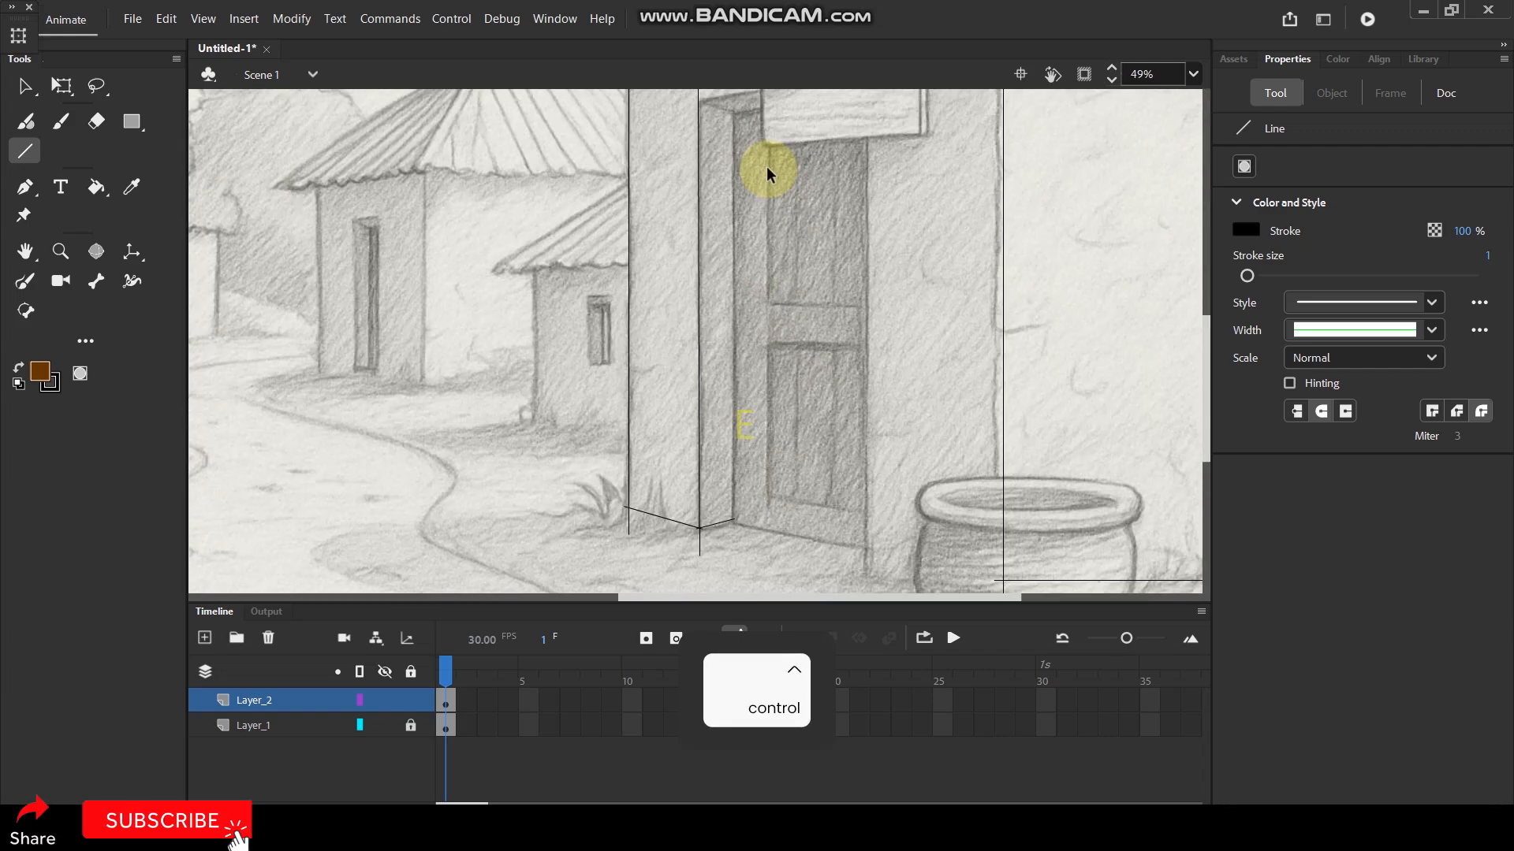
Draw the door recess's inner vertical edge, its short slanted top edge and the long top edge of the opening behind the signboard.
{"action": "left_click_drag", "start_coordinate": [733, 101], "coordinate": [726, 530]}
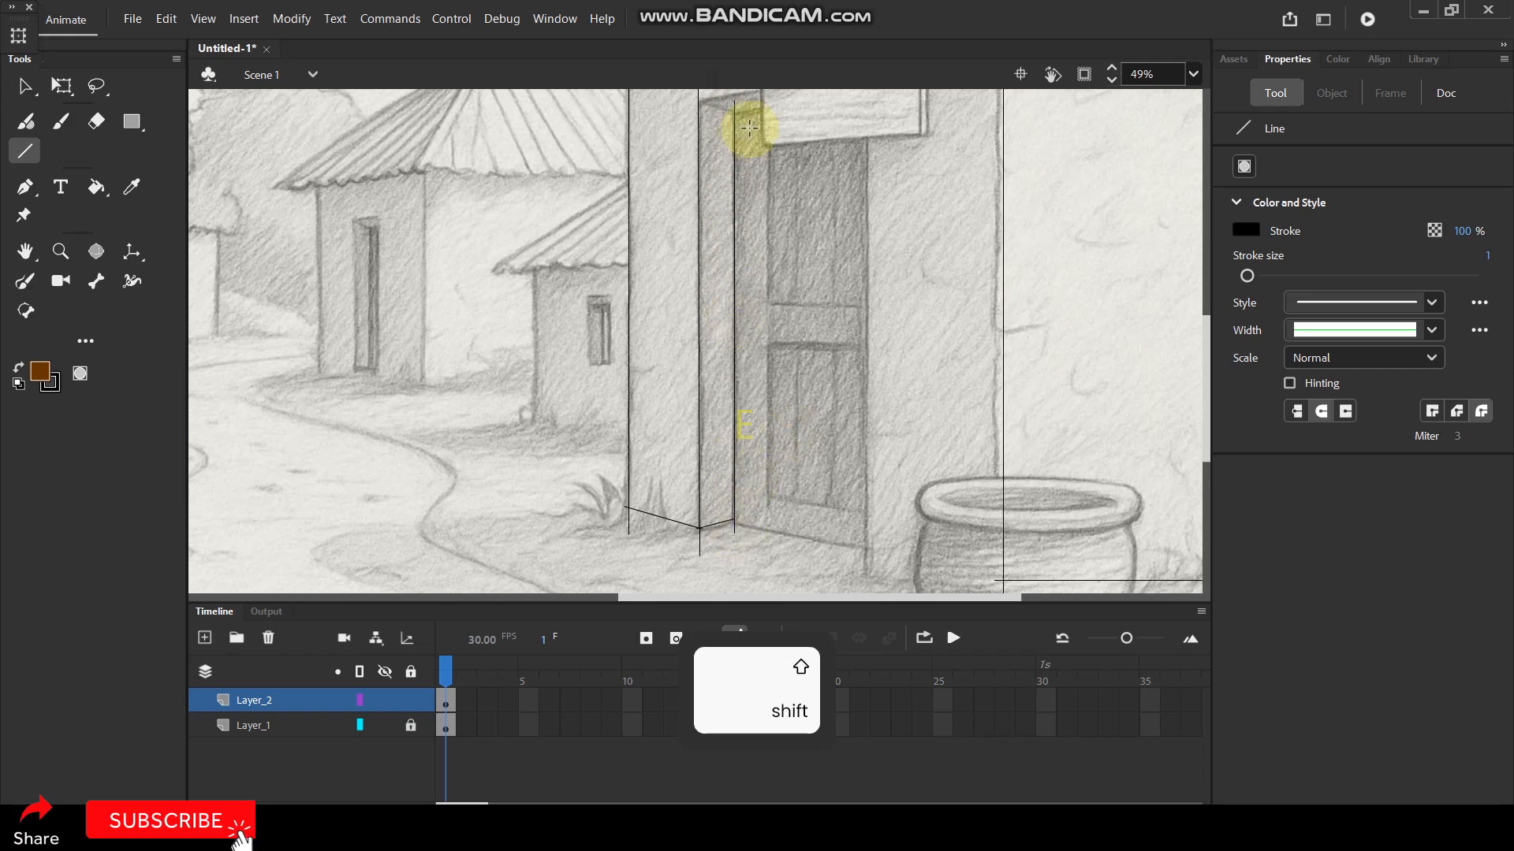
{"action": "scroll", "coordinate": [749, 127], "scroll_direction": "up", "scroll_amount": 3}
{"action": "left_click_drag", "start_coordinate": [749, 125], "coordinate": [730, 210]}
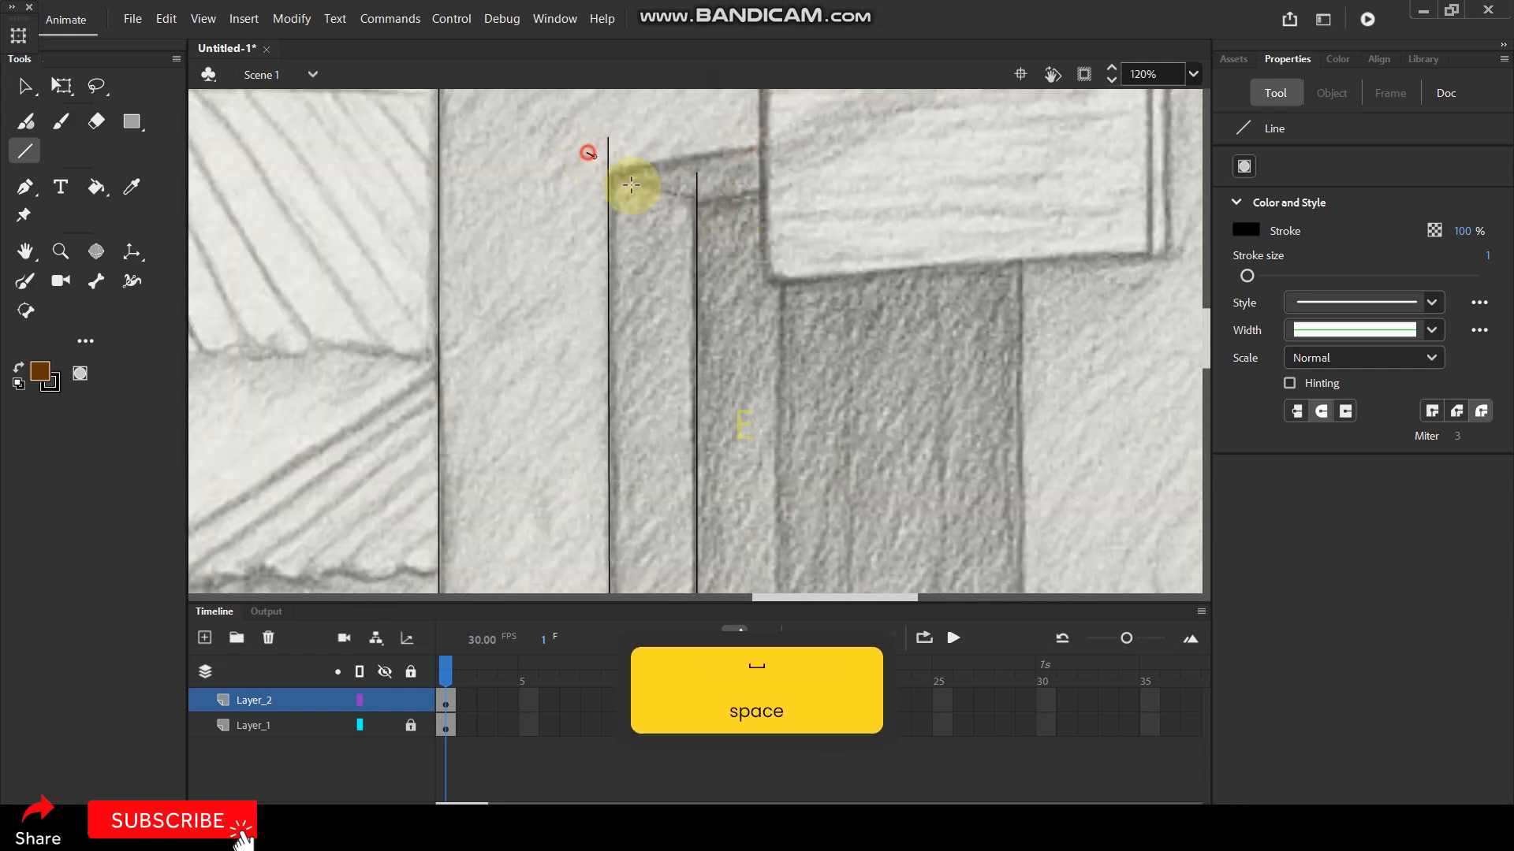
{"action": "left_click_drag", "start_coordinate": [631, 185], "coordinate": [709, 207]}
{"action": "mouse_move", "coordinate": [601, 163]}
{"action": "left_mouse_down"}
{"action": "mouse_move", "coordinate": [952, 135]}
{"action": "mouse_move", "coordinate": [991, 102]}
{"action": "mouse_move", "coordinate": [1074, 96]}
{"action": "left_mouse_up"}
Draw the door opening's right vertical edge and the wall's base line from it to the wall corner behind the pot.
{"action": "scroll", "coordinate": [877, 137], "scroll_direction": "down", "scroll_amount": 3}
{"action": "mouse_move", "coordinate": [934, 120]}
{"action": "left_mouse_down"}
{"action": "mouse_move", "coordinate": [933, 624]}
{"action": "mouse_move", "coordinate": [937, 590]}
{"action": "mouse_move", "coordinate": [937, 608]}
{"action": "left_mouse_up"}
{"action": "key", "text": "space"}
{"action": "mouse_move", "coordinate": [964, 349]}
{"action": "left_mouse_down"}
{"action": "mouse_move", "coordinate": [906, 203]}
{"action": "mouse_move", "coordinate": [894, 206]}
{"action": "left_mouse_up"}
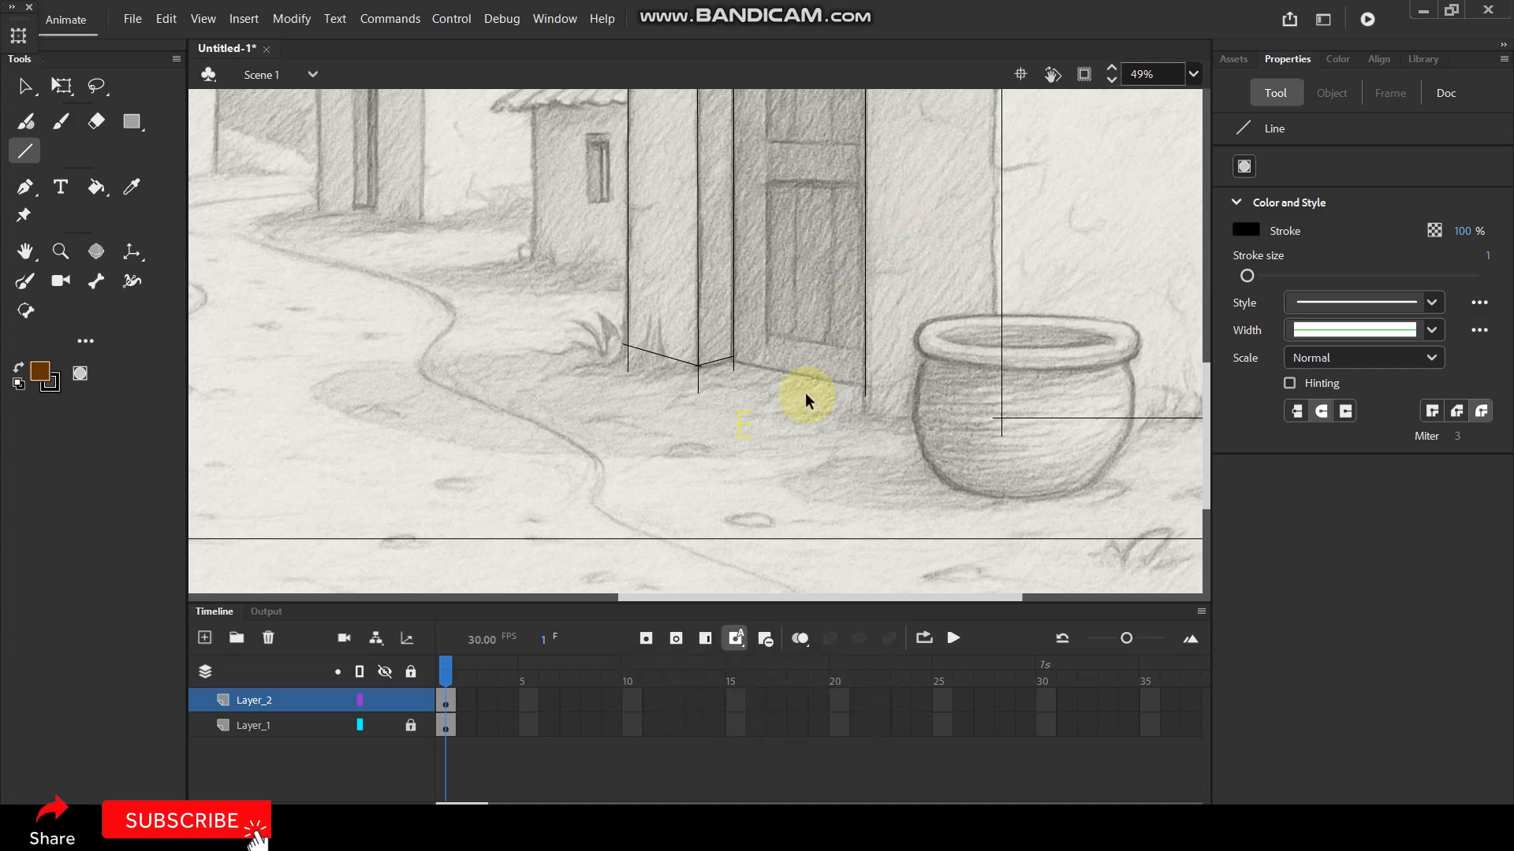
{"action": "scroll", "coordinate": [930, 414], "scroll_direction": "up", "scroll_amount": 1}
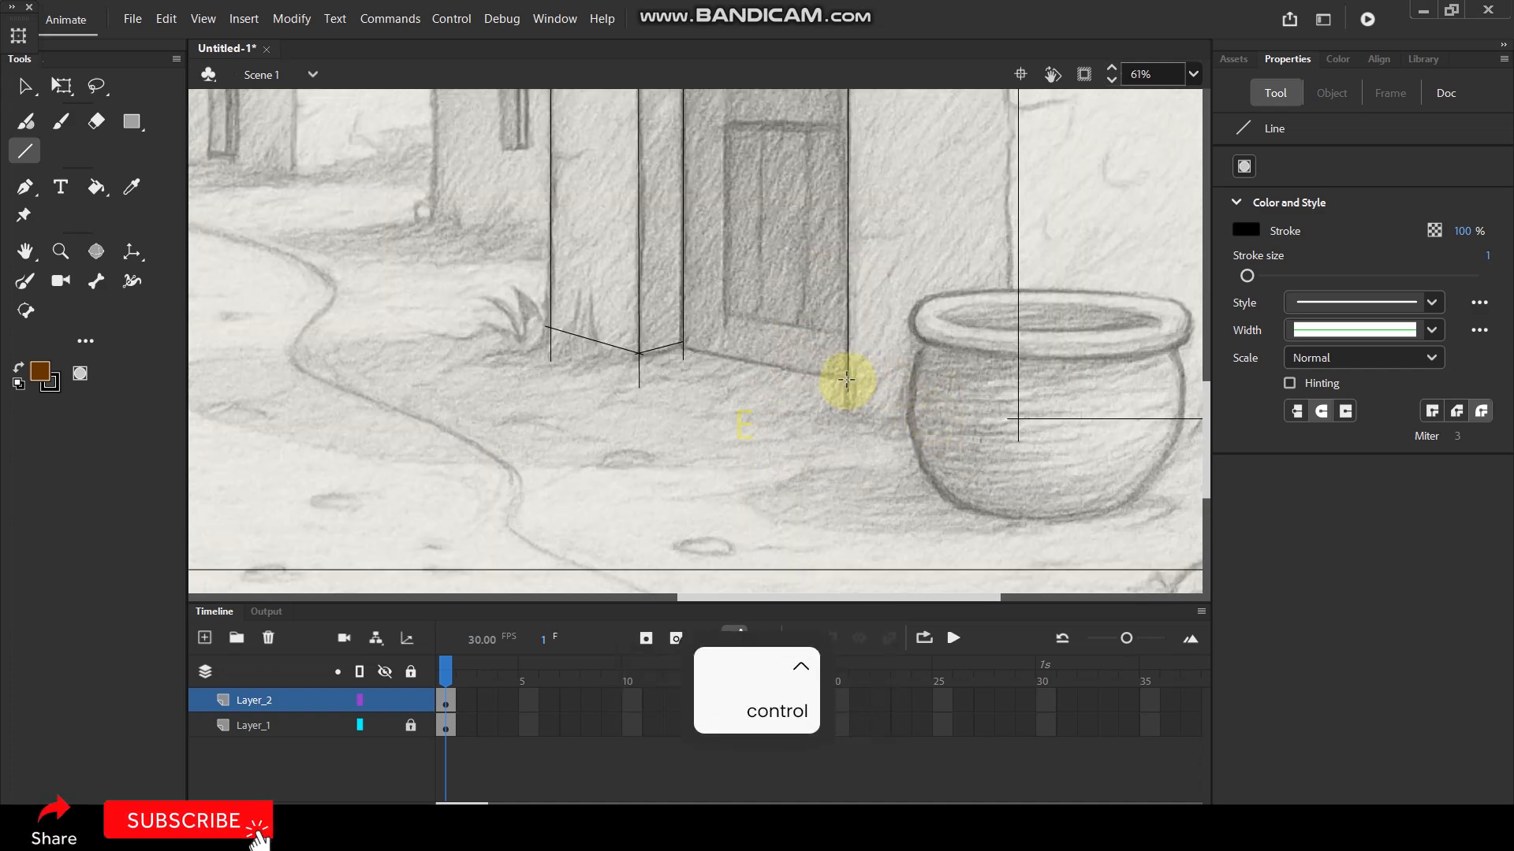
{"action": "mouse_move", "coordinate": [843, 378]}
{"action": "left_mouse_down"}
{"action": "mouse_move", "coordinate": [1040, 424]}
{"action": "mouse_move", "coordinate": [1019, 423]}
{"action": "left_mouse_up"}
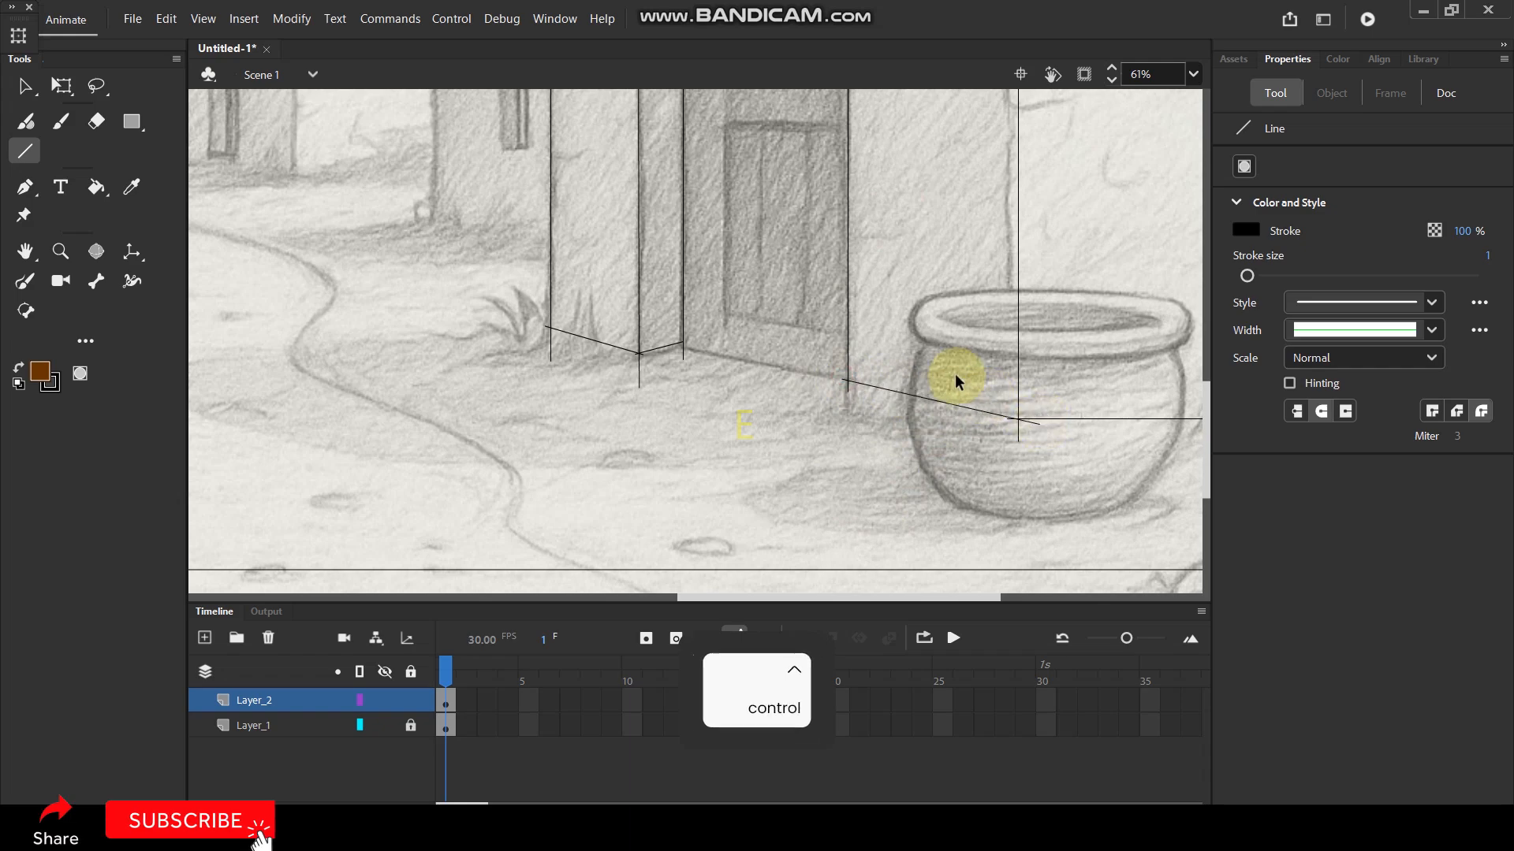
Draw the slanted bottom edge of the door opening from the recess's inner edge to the opening's right edge.
{"action": "scroll", "coordinate": [954, 375], "scroll_direction": "down", "scroll_amount": 3}
{"action": "scroll", "coordinate": [953, 377], "scroll_direction": "up", "scroll_amount": 6}
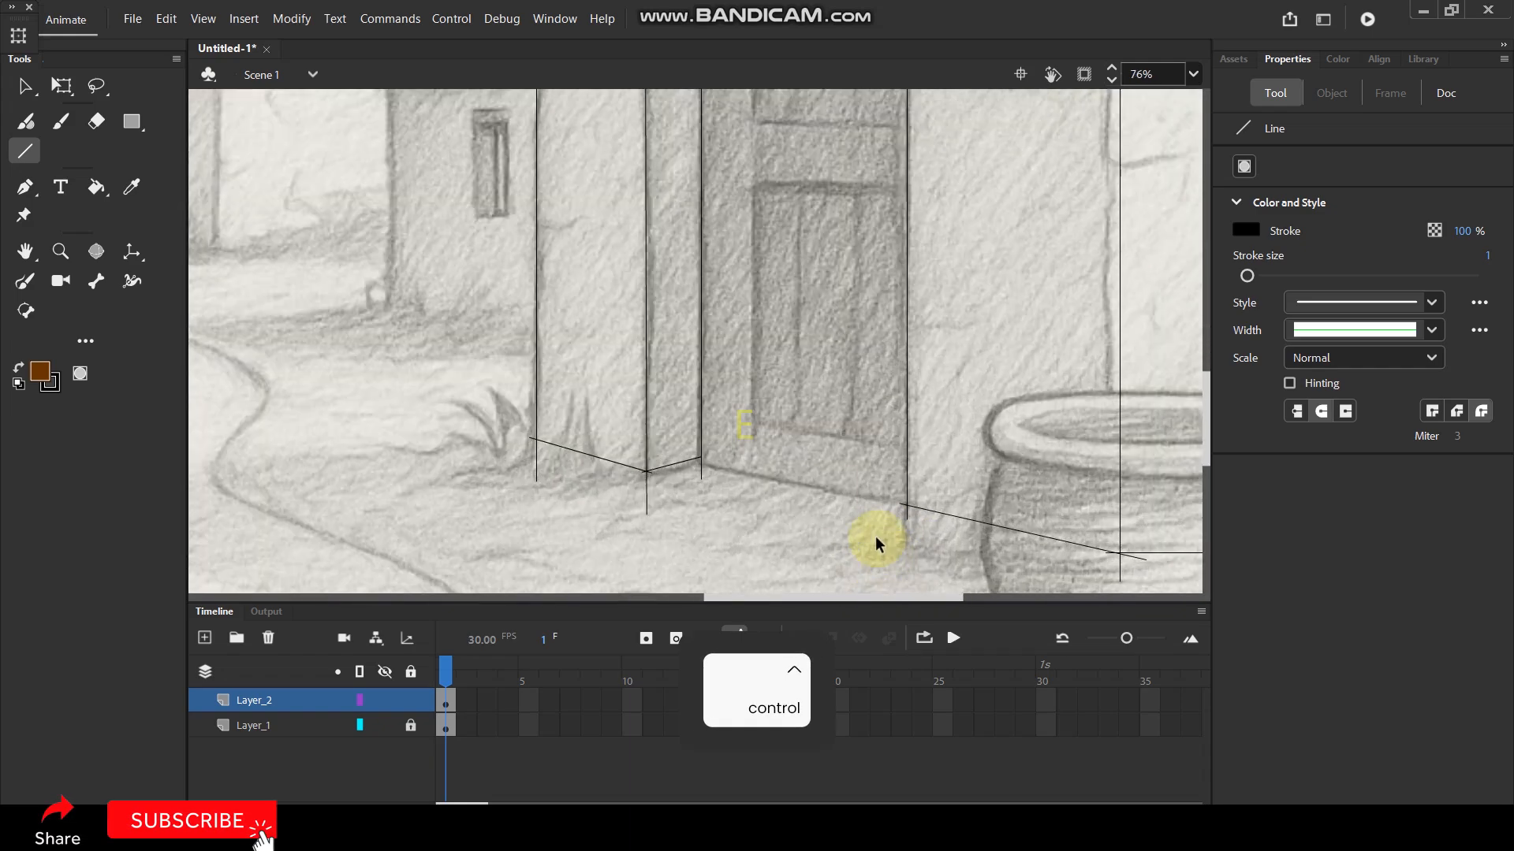
{"action": "left_click_drag", "start_coordinate": [690, 457], "coordinate": [698, 457]}
{"action": "left_click_drag", "start_coordinate": [698, 458], "coordinate": [914, 498]}
Draw the inner lintel line parallel to the opening's top edge and the vertical line marking the door panel's left side.
{"action": "scroll", "coordinate": [837, 400], "scroll_direction": "down", "scroll_amount": 3}
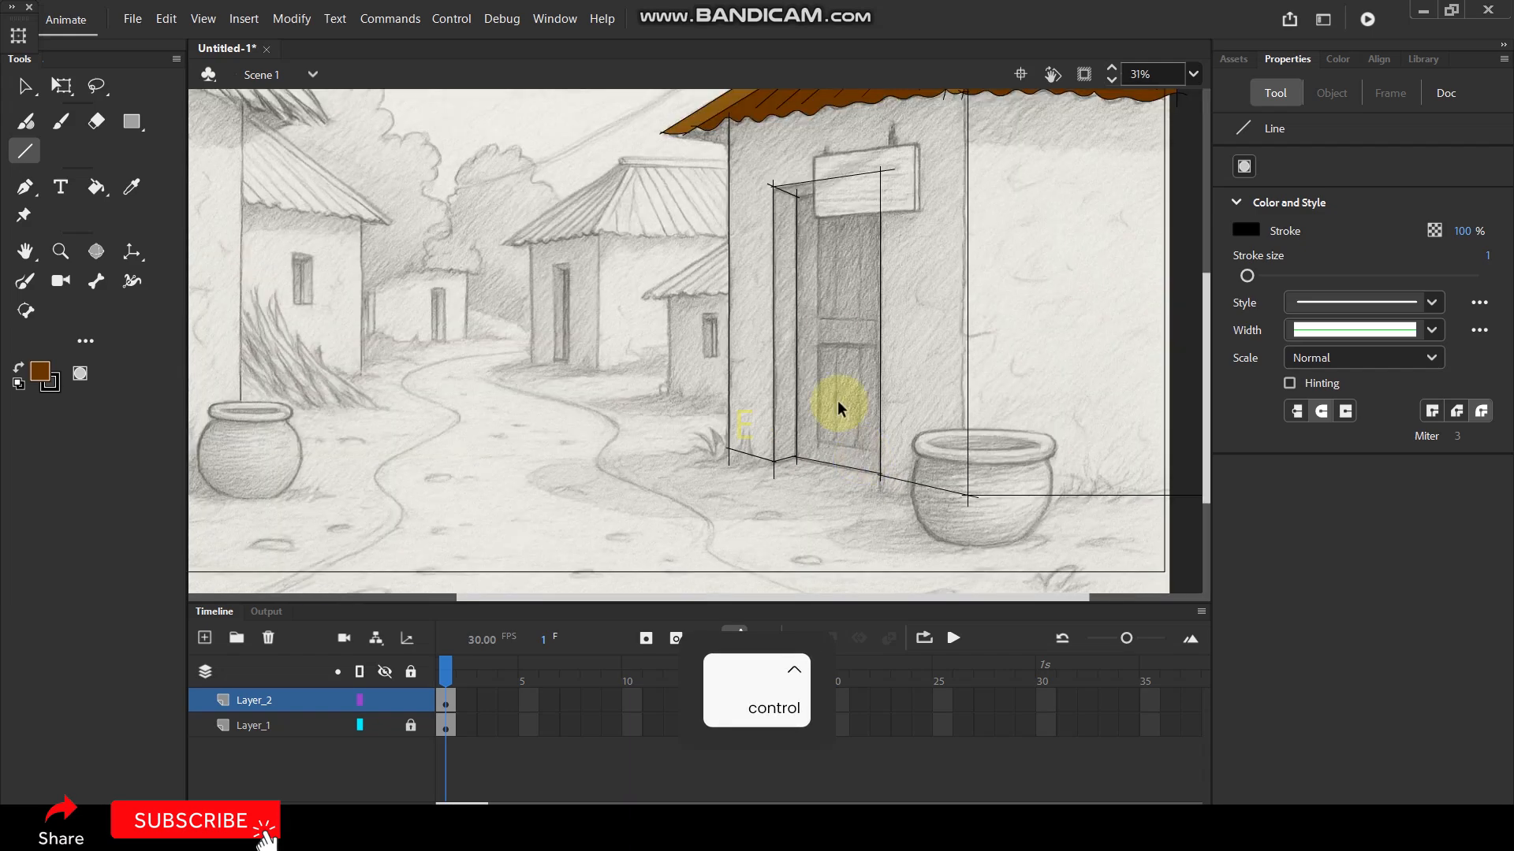
{"action": "scroll", "coordinate": [816, 202], "scroll_direction": "up", "scroll_amount": 2}
{"action": "scroll", "coordinate": [775, 185], "scroll_direction": "up", "scroll_amount": 2}
{"action": "left_click_drag", "start_coordinate": [771, 188], "coordinate": [1002, 156]}
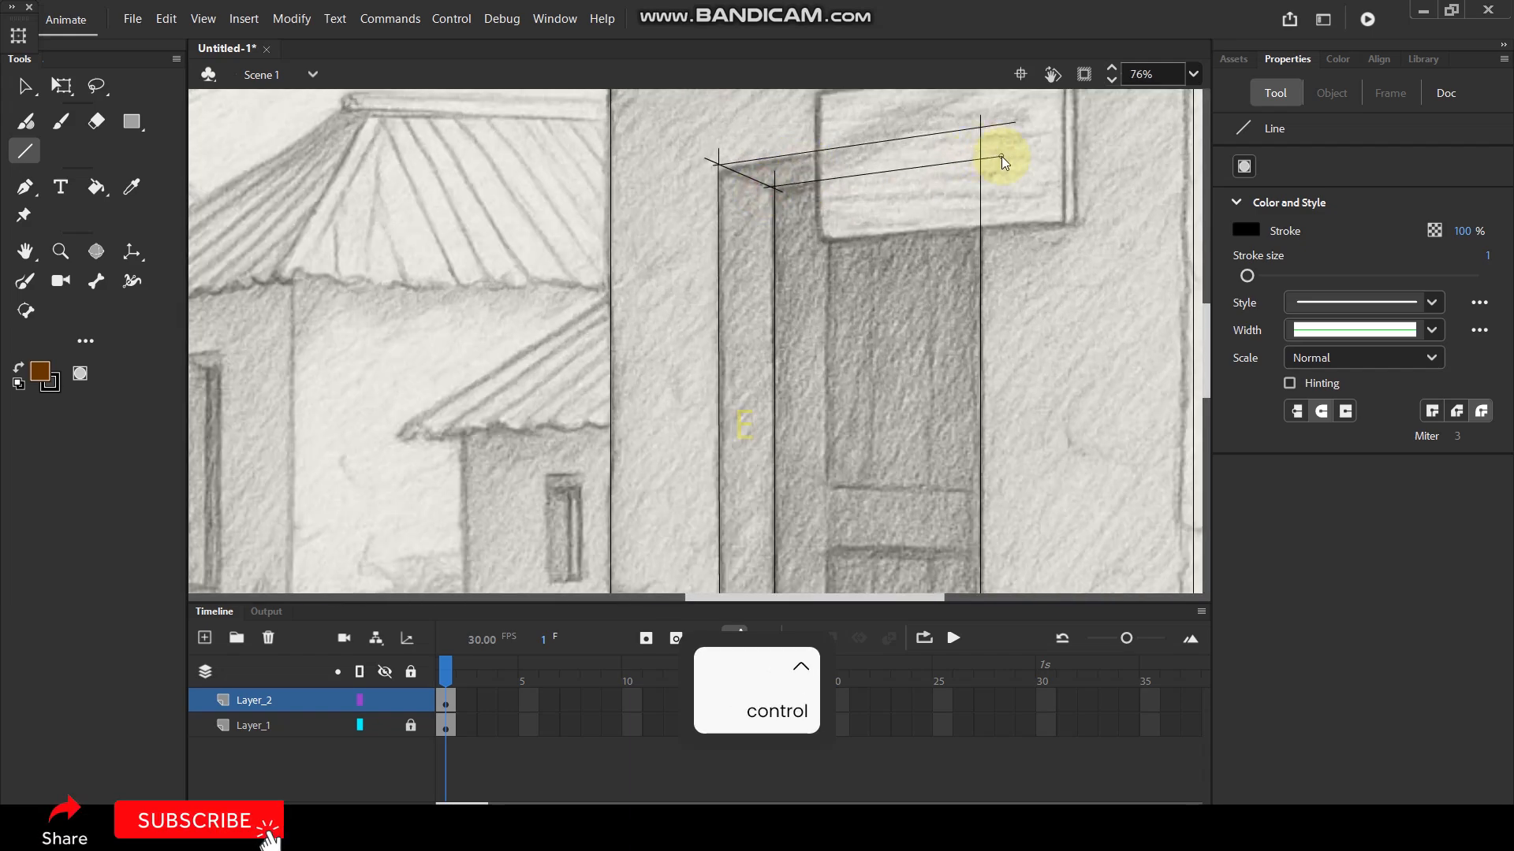
{"action": "scroll", "coordinate": [858, 139], "scroll_direction": "down", "scroll_amount": 2}
{"action": "scroll", "coordinate": [847, 209], "scroll_direction": "up", "scroll_amount": 1}
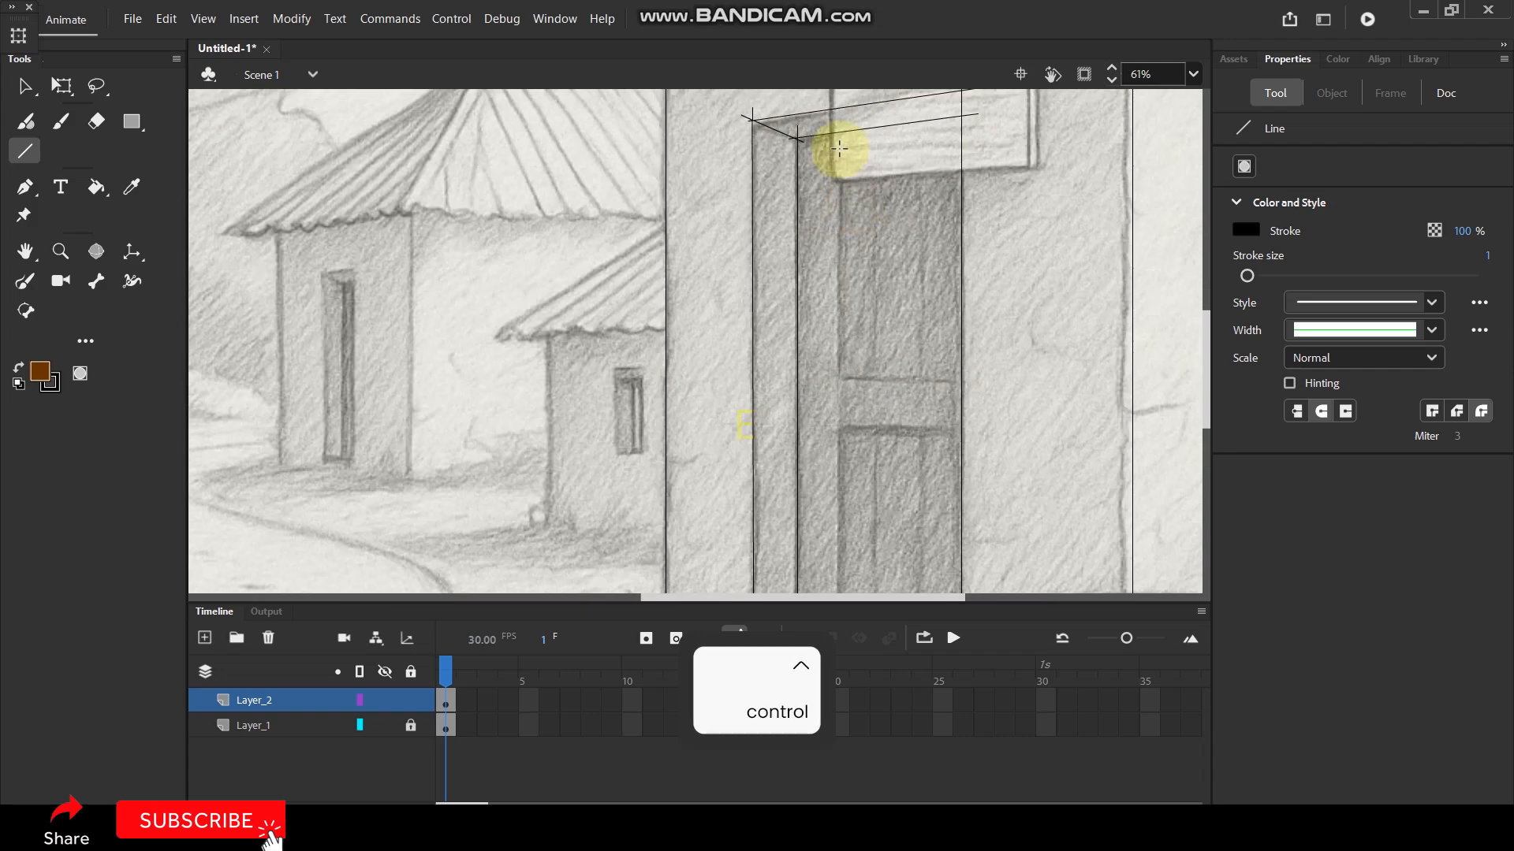
{"action": "left_click_drag", "start_coordinate": [837, 126], "coordinate": [839, 661]}
Trace the door's middle rail with two cross lines and its bottom rail with one slanted line.
{"action": "scroll", "coordinate": [881, 233], "scroll_direction": "down", "scroll_amount": 1}
{"action": "scroll", "coordinate": [882, 233], "scroll_direction": "up", "scroll_amount": 1}
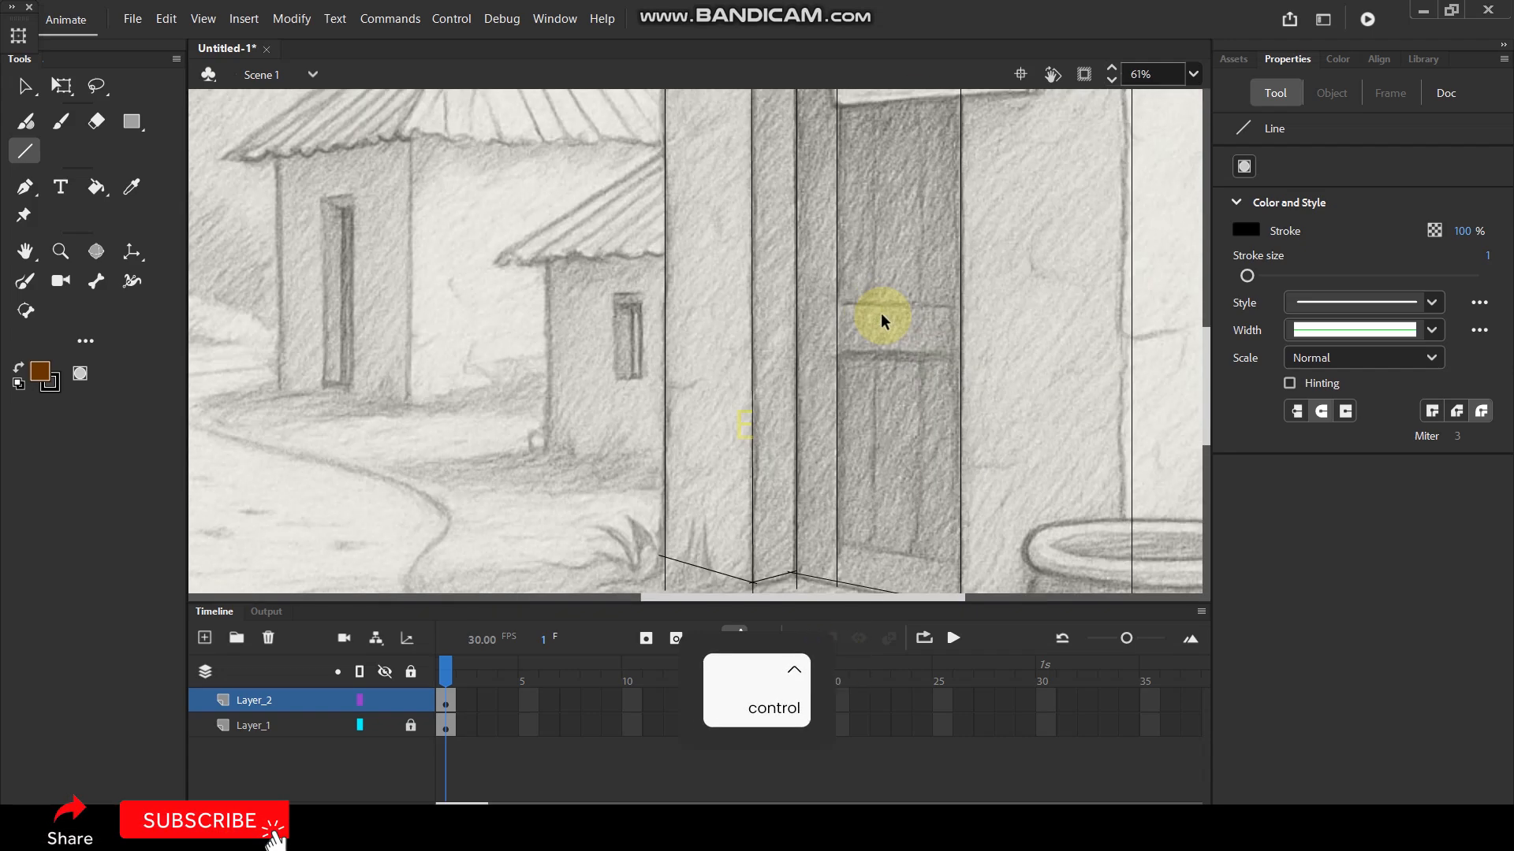
{"action": "left_click_drag", "start_coordinate": [824, 306], "coordinate": [973, 307]}
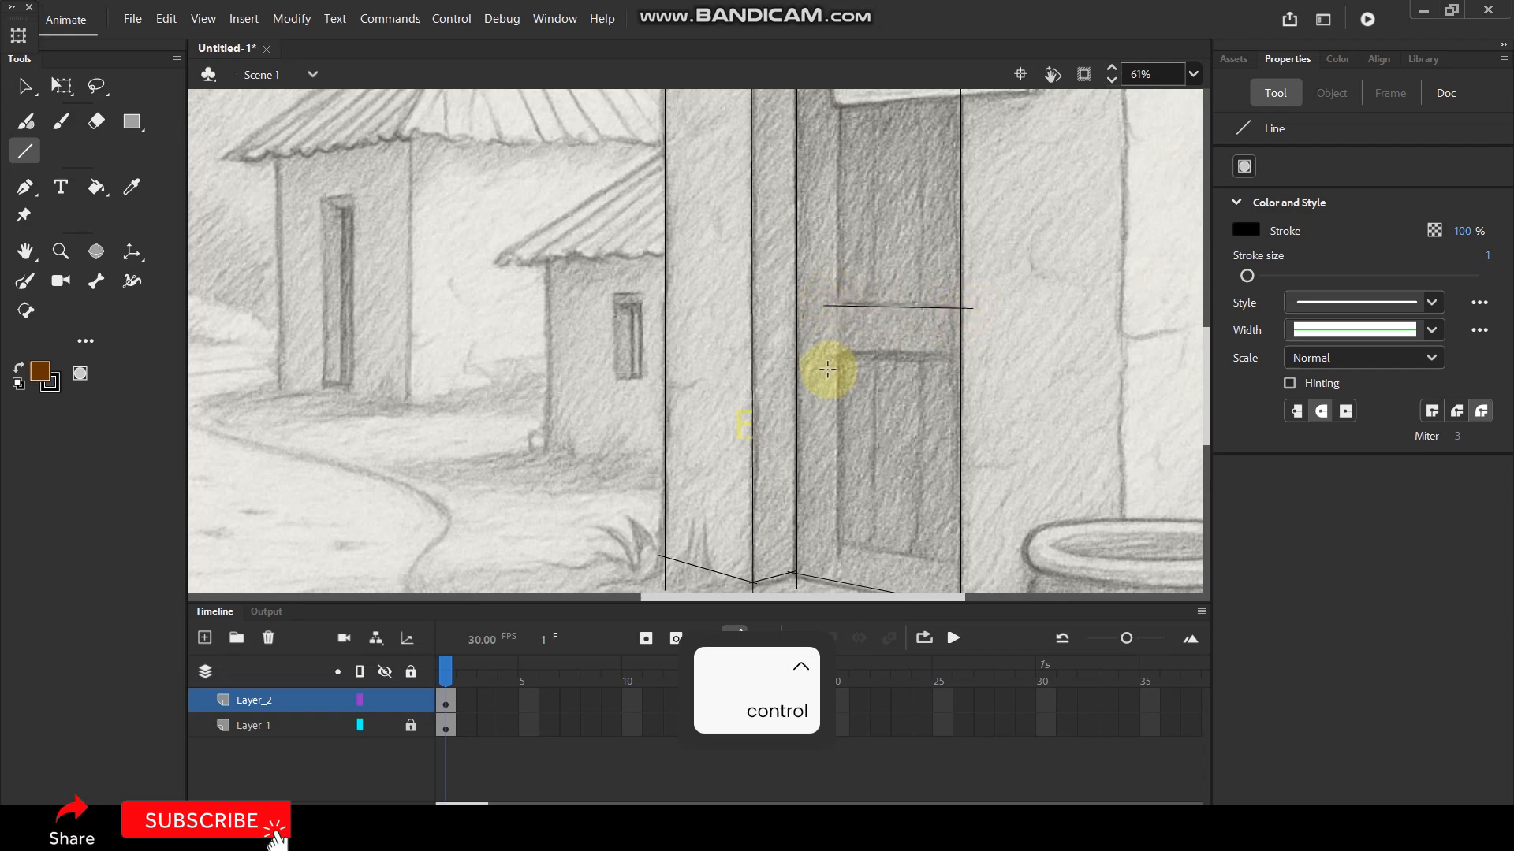
{"action": "left_click_drag", "start_coordinate": [826, 355], "coordinate": [987, 363]}
{"action": "scroll", "coordinate": [964, 522], "scroll_direction": "up", "scroll_amount": 2, "text": "ctrl"}
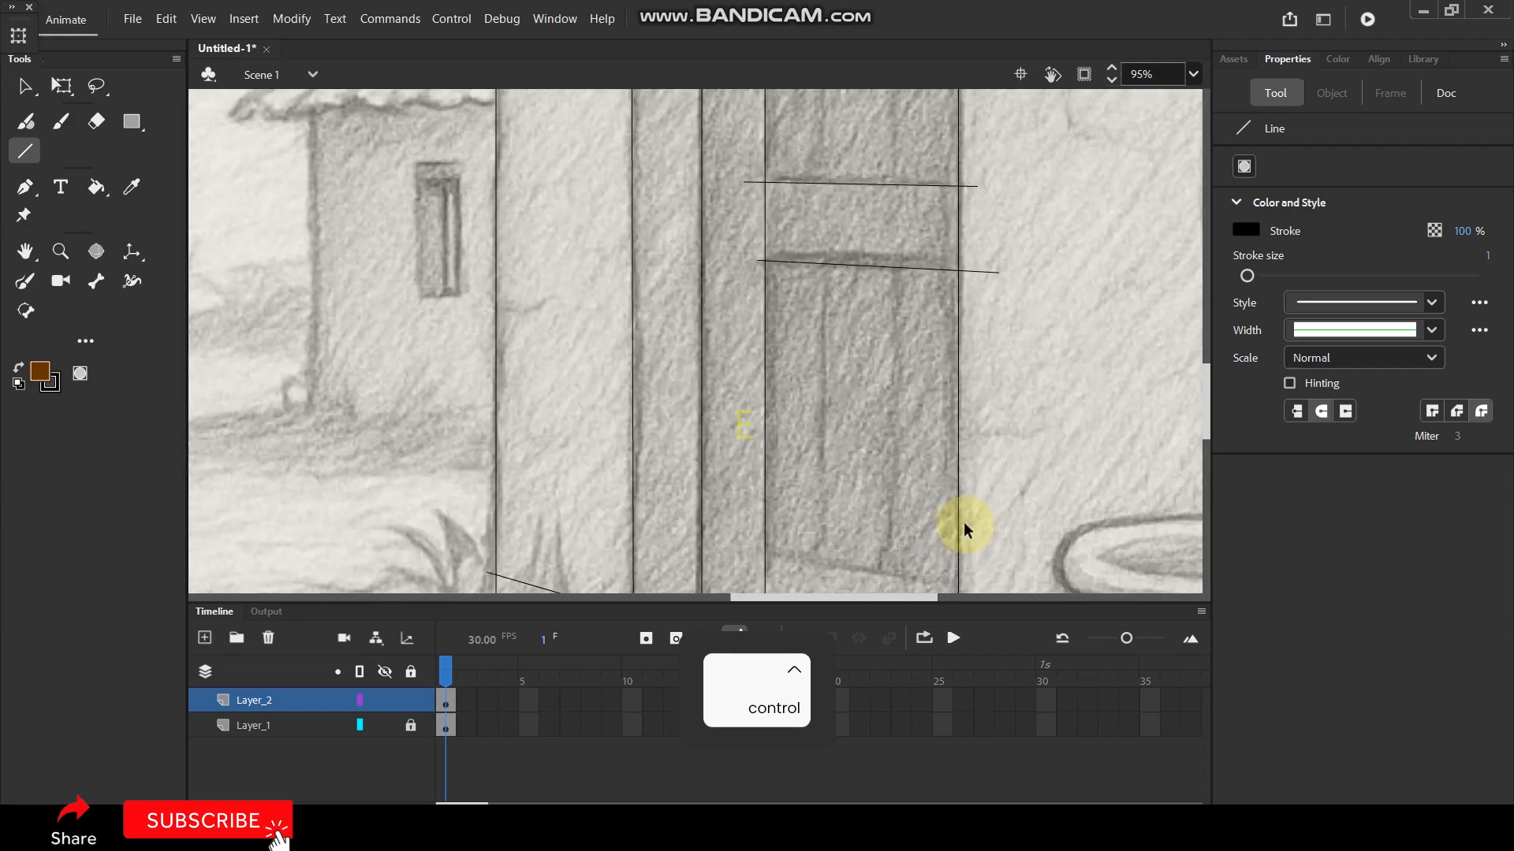
{"action": "scroll", "coordinate": [998, 495], "scroll_direction": "down", "scroll_amount": 3}
{"action": "left_click_drag", "start_coordinate": [720, 370], "coordinate": [957, 409]}
Draw two vertical plank lines in the door's lower panel and two matching ones in its upper panel.
{"action": "scroll", "coordinate": [861, 277], "scroll_direction": "down", "scroll_amount": 3, "text": "ctrl"}
{"action": "scroll", "coordinate": [868, 220], "scroll_direction": "up", "scroll_amount": 2, "text": "ctrl"}
{"action": "left_click_drag", "start_coordinate": [865, 206], "coordinate": [864, 484]}
{"action": "left_click_drag", "start_coordinate": [922, 207], "coordinate": [925, 499]}
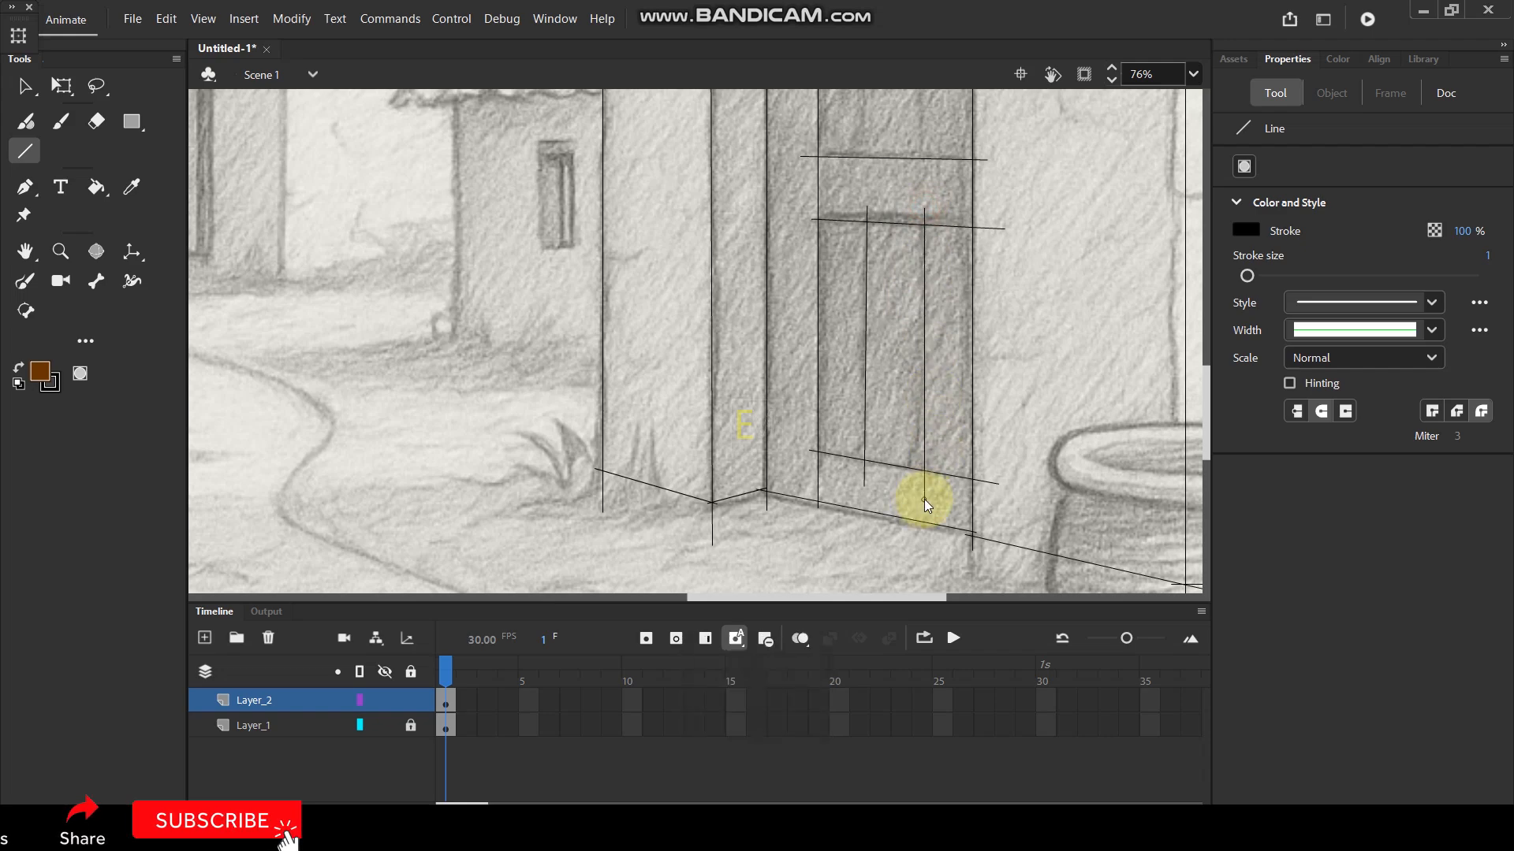
{"action": "key", "text": "space"}
{"action": "left_click_drag", "start_coordinate": [862, 142], "coordinate": [877, 423]}
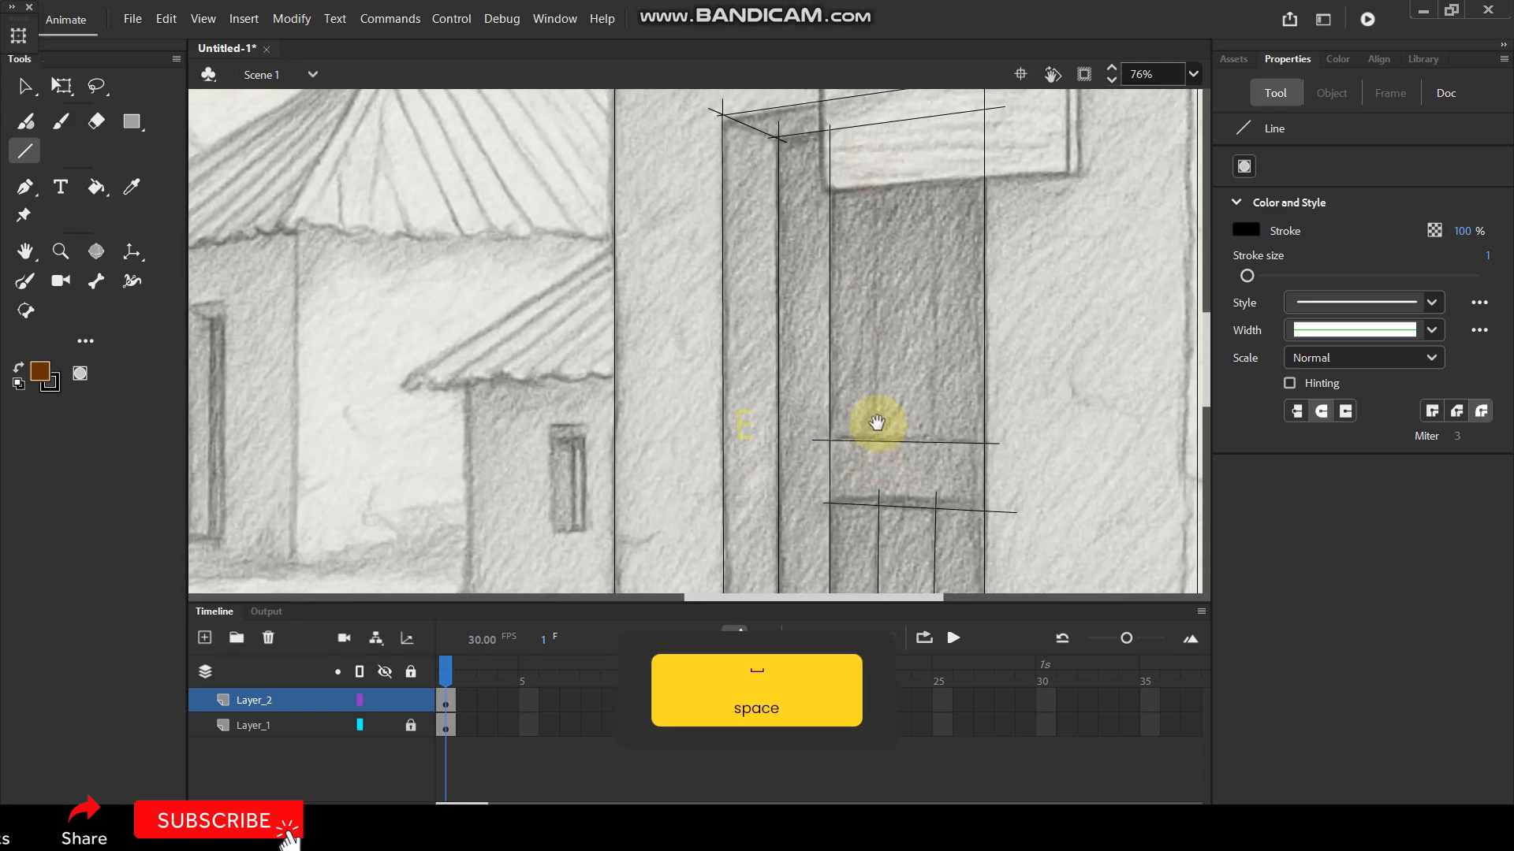
{"action": "left_click_drag", "start_coordinate": [873, 112], "coordinate": [879, 458]}
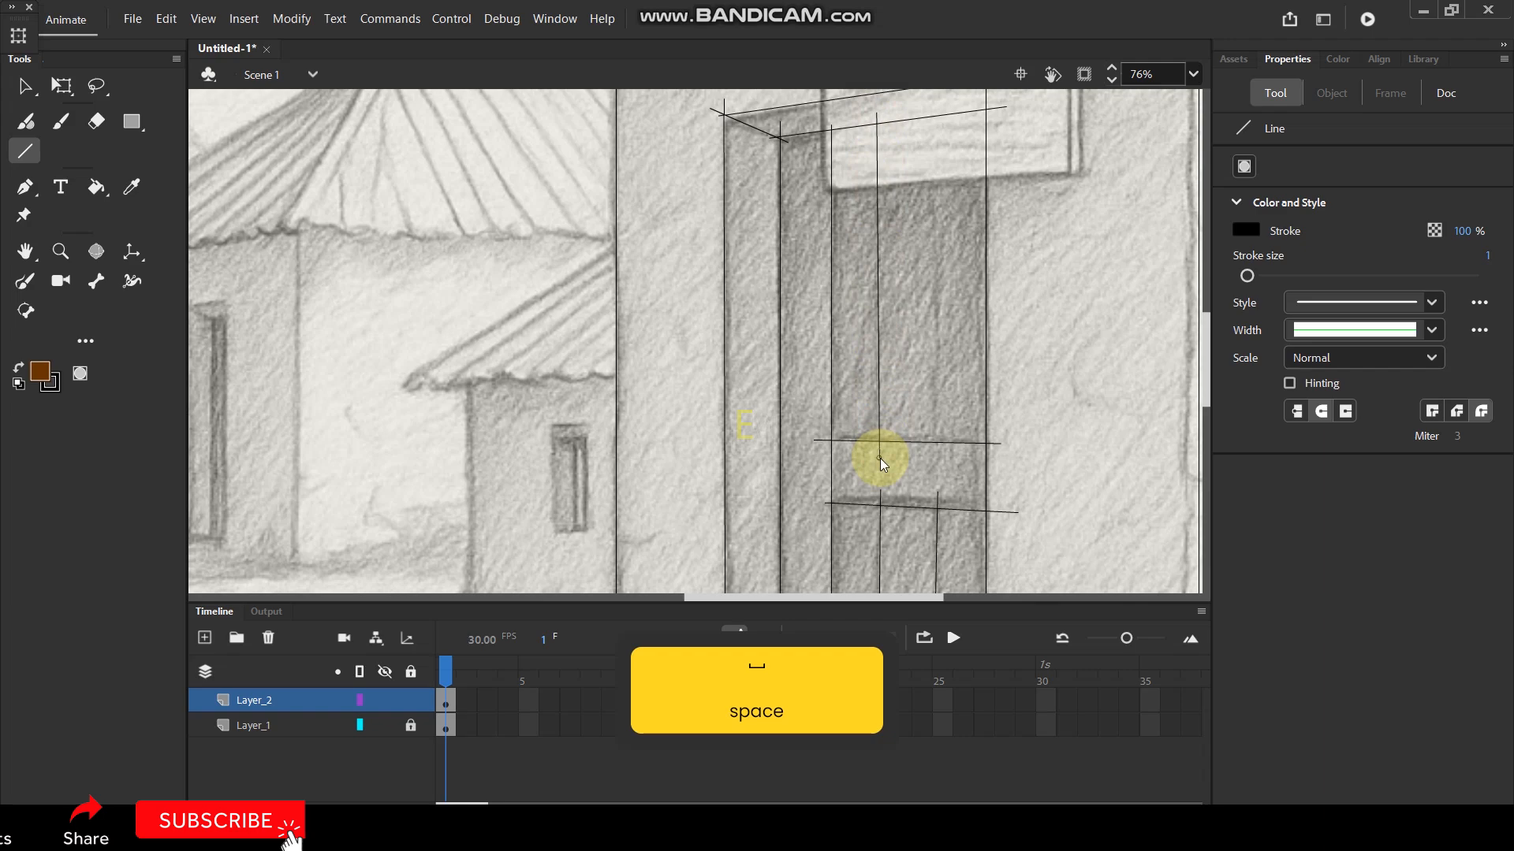
{"action": "left_click_drag", "start_coordinate": [934, 161], "coordinate": [937, 457]}
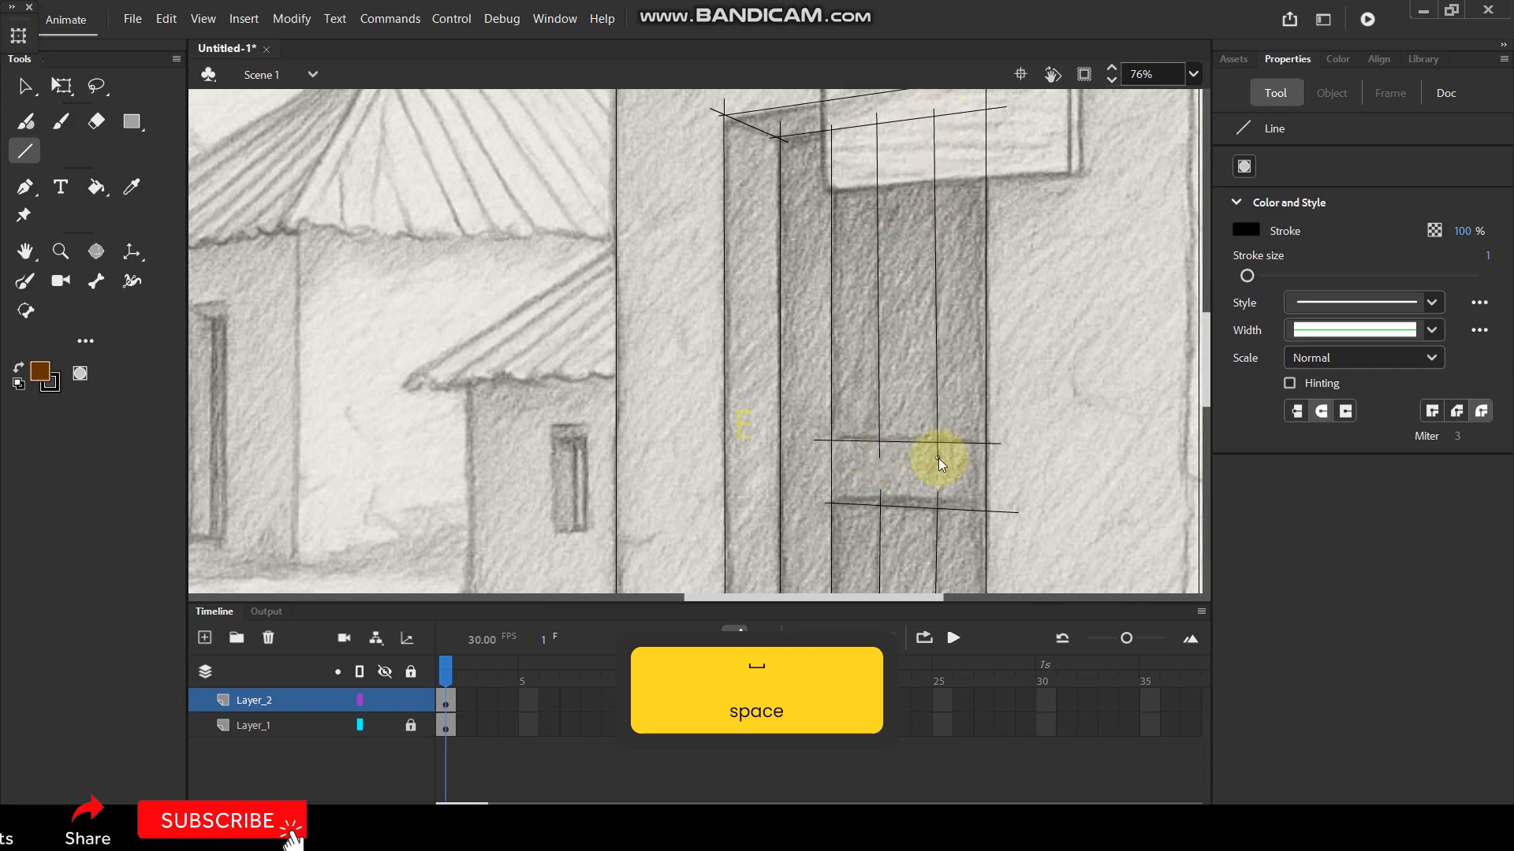
Set the fill colour to bright orange and fill the hut's front wall around the door with it.
{"action": "scroll", "coordinate": [886, 276], "scroll_direction": "down", "scroll_amount": 2}
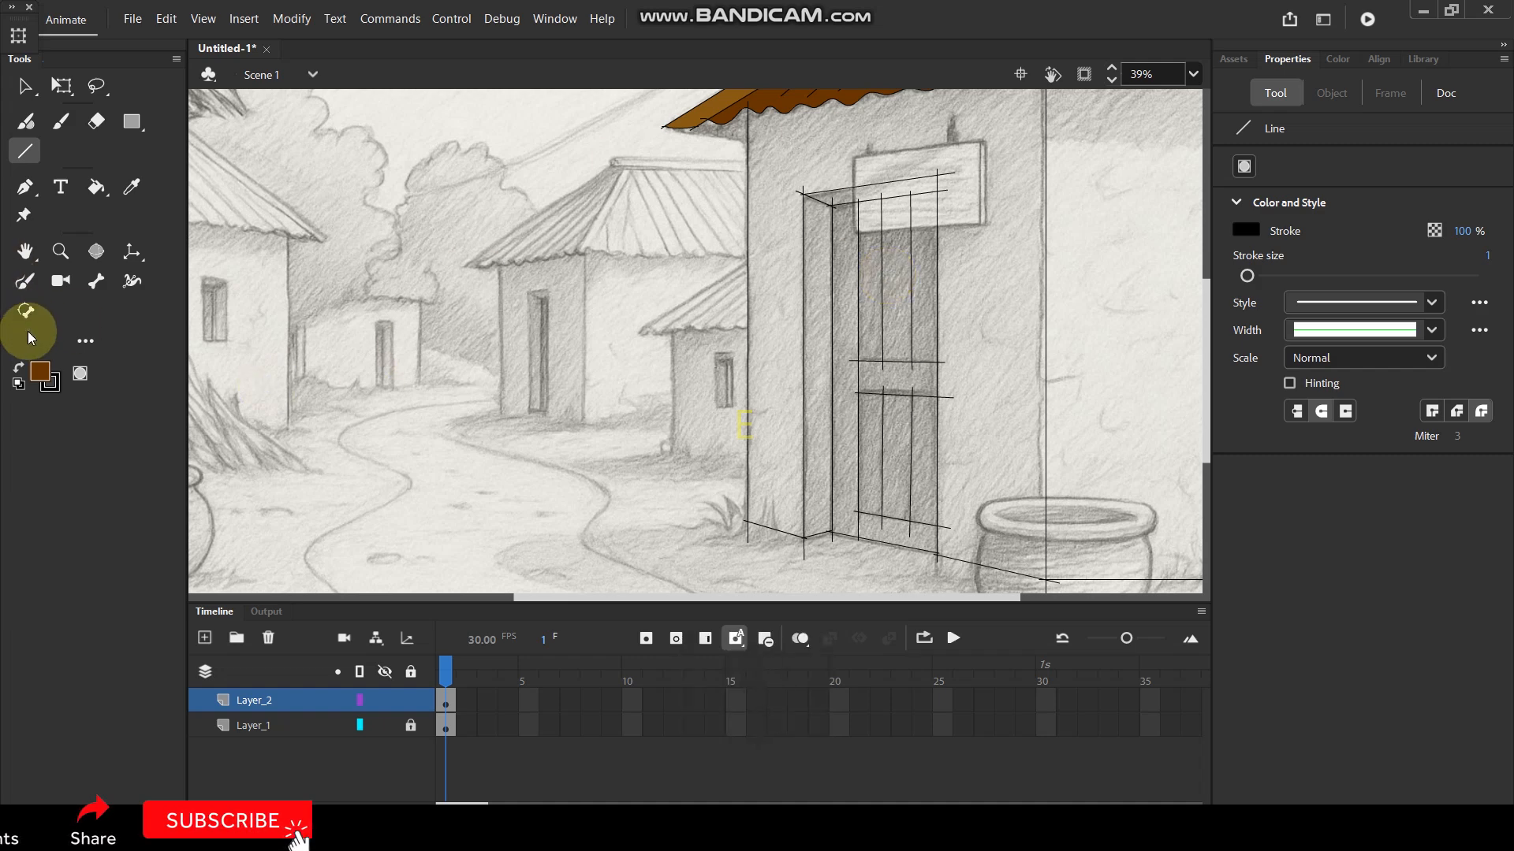
{"action": "left_click", "coordinate": [45, 379]}
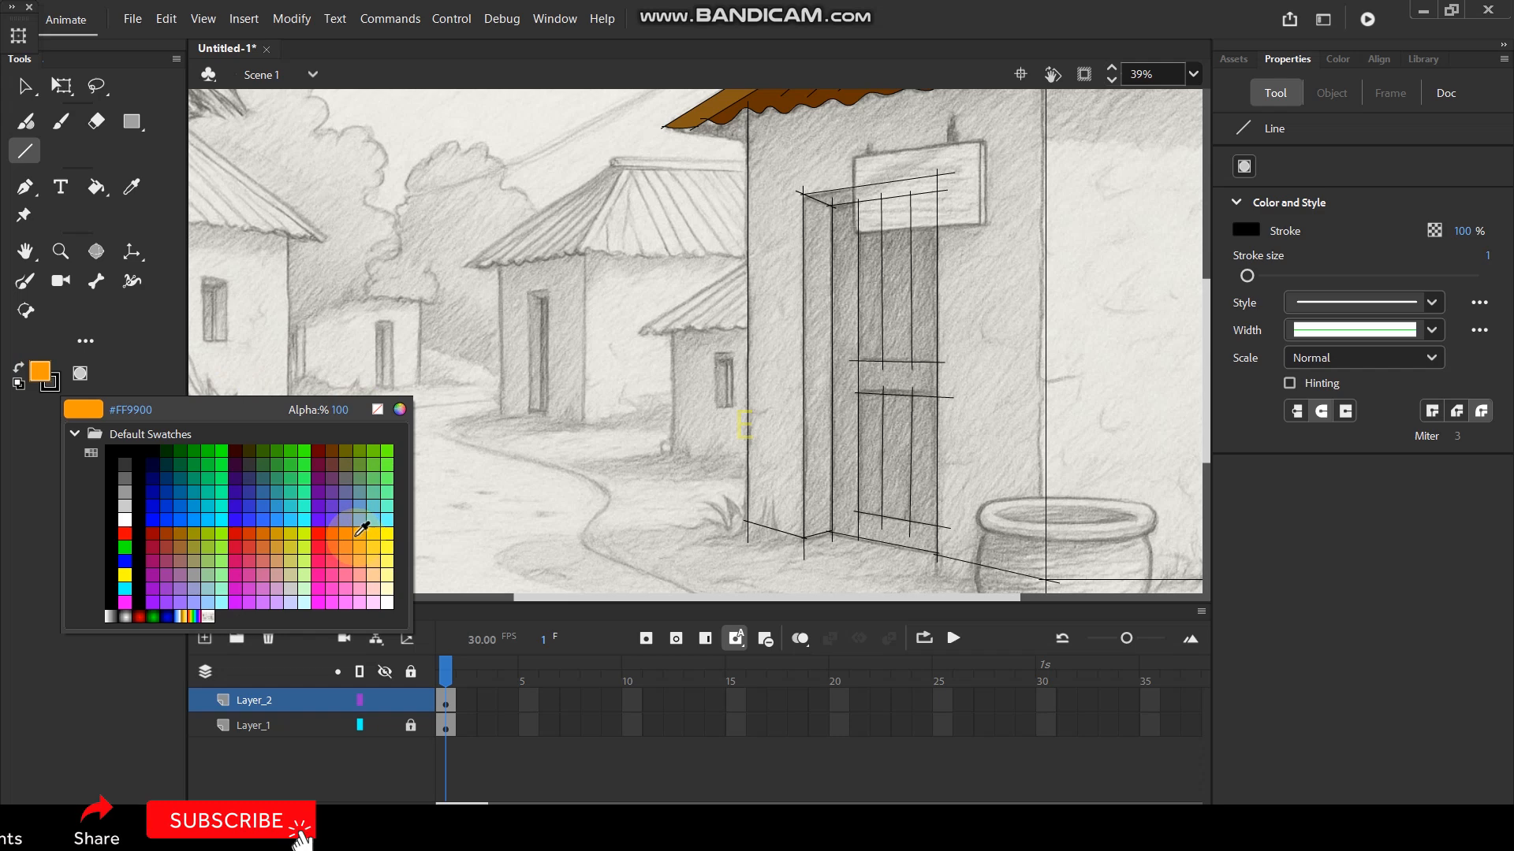
{"action": "left_click", "coordinate": [357, 535]}
{"action": "left_click", "coordinate": [96, 187]}
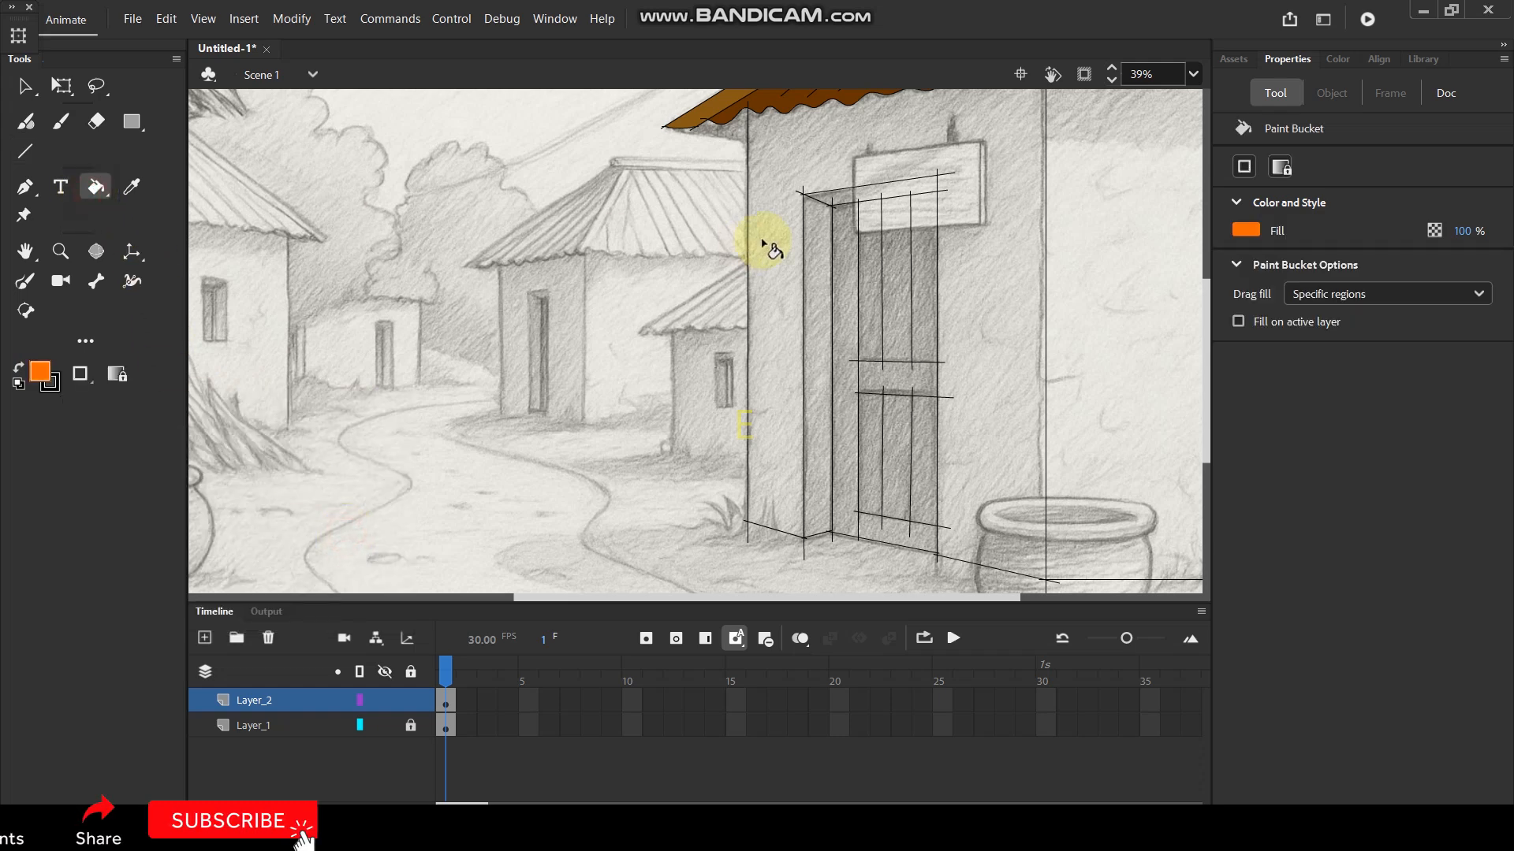
{"action": "left_click", "coordinate": [768, 246]}
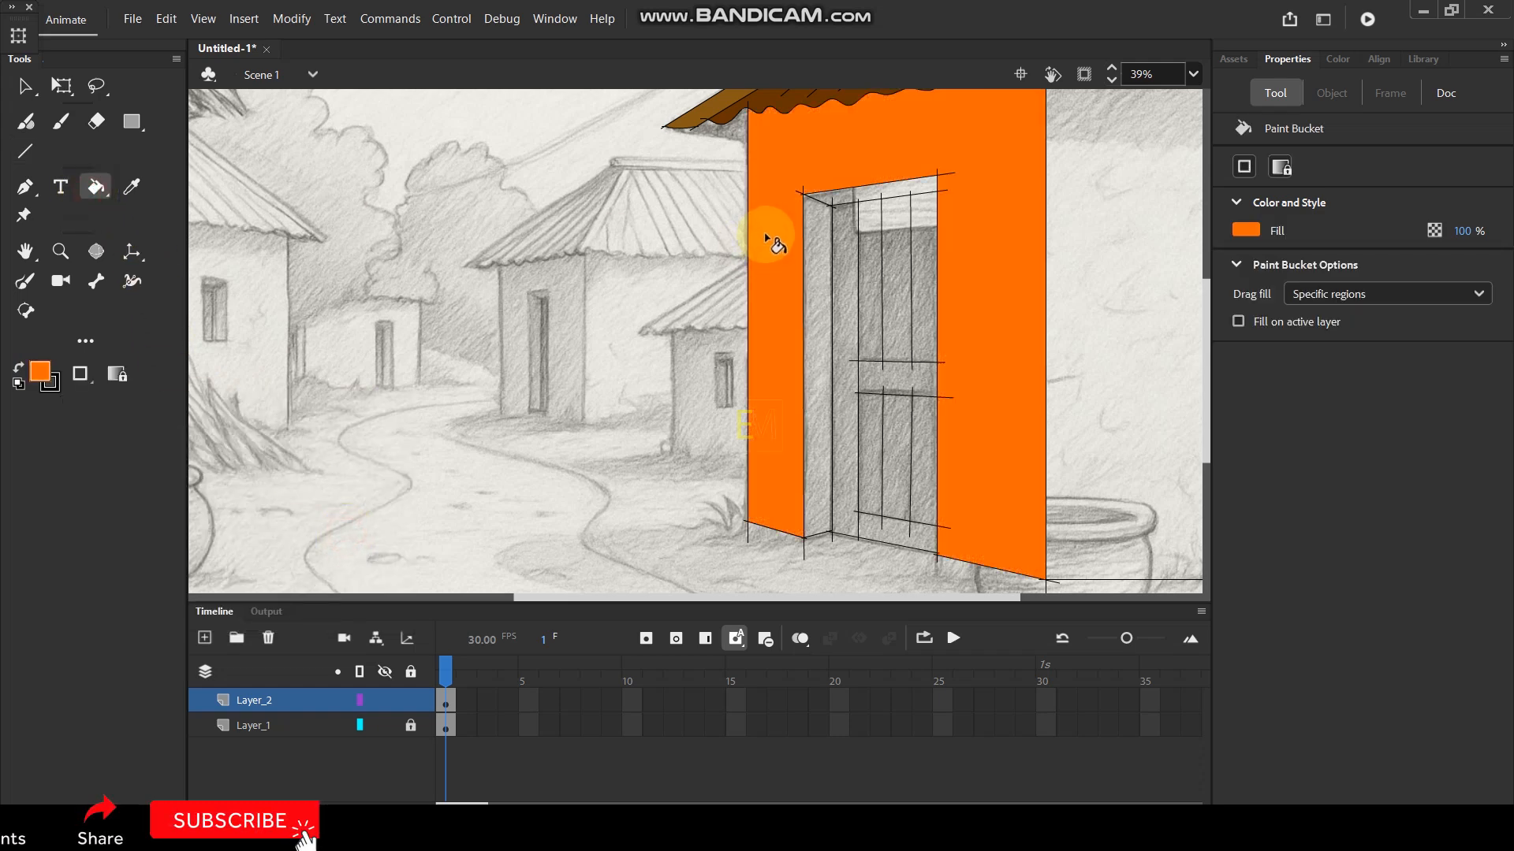
Set a custom dark orange fill, #BD4E04, and recolour the hut's front wall with it.
{"action": "left_click", "coordinate": [39, 371]}
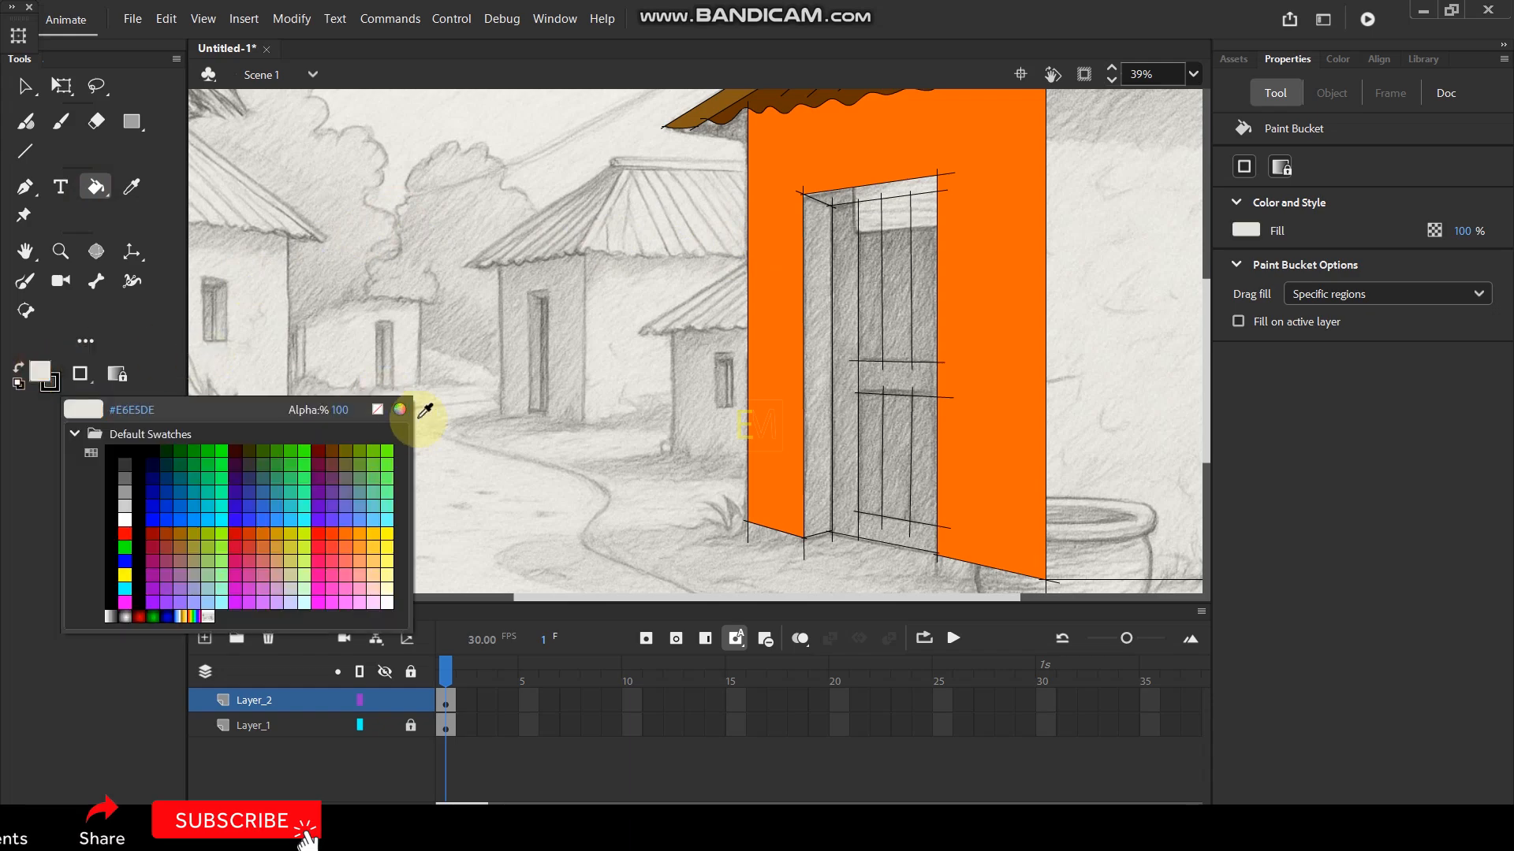
{"action": "left_click", "coordinate": [399, 409]}
{"action": "left_click", "coordinate": [775, 348]}
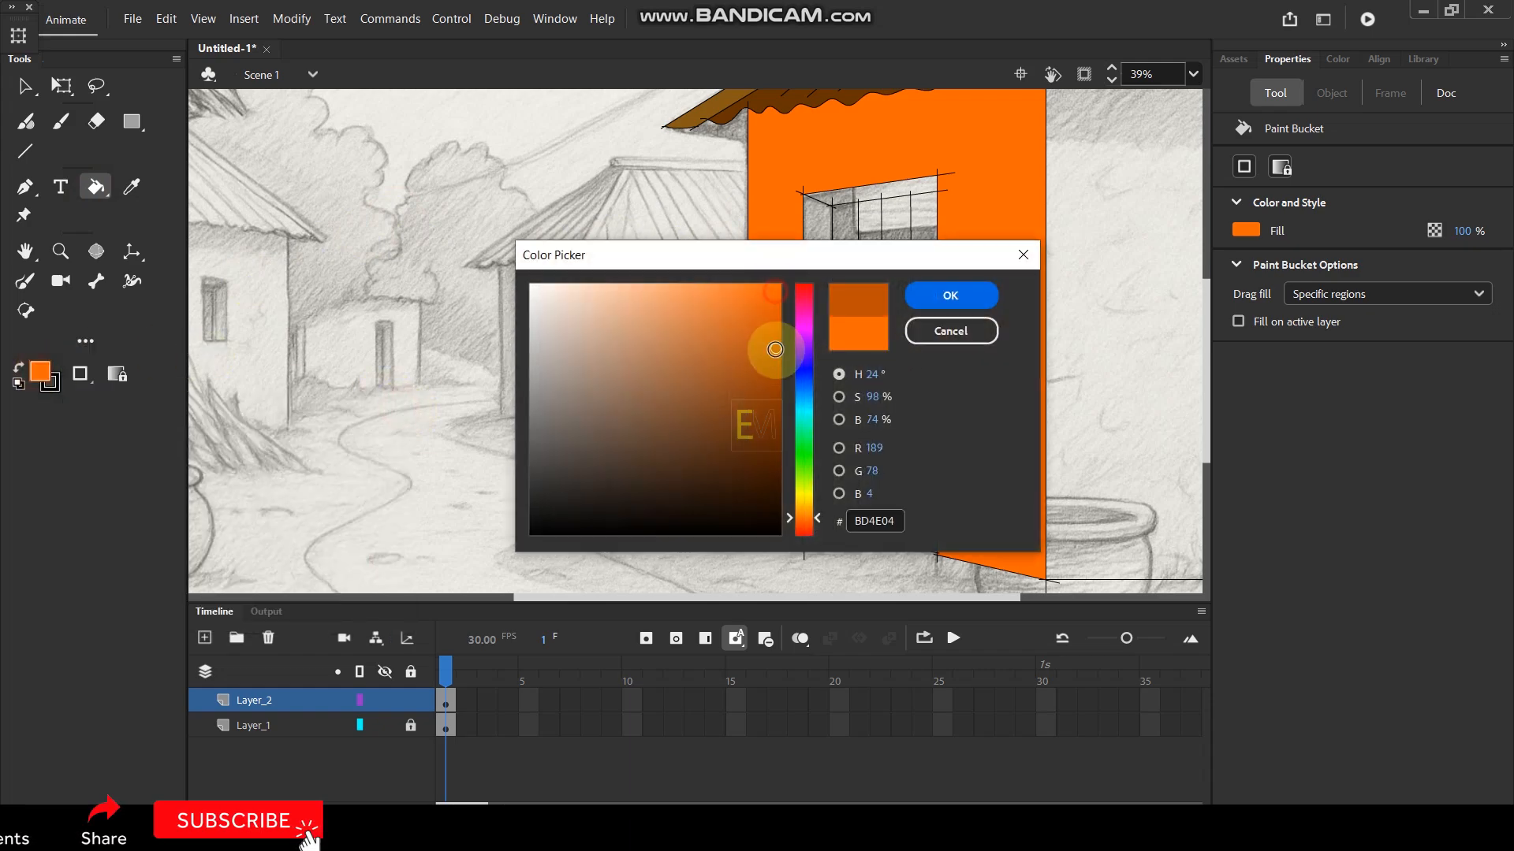
{"action": "left_click", "coordinate": [948, 295]}
{"action": "left_click", "coordinate": [987, 225]}
Set the fill colour to golden yellow and close the side wall with a vertical line just past the stage's right edge.
{"action": "scroll", "coordinate": [830, 211], "scroll_direction": "down", "scroll_amount": 3}
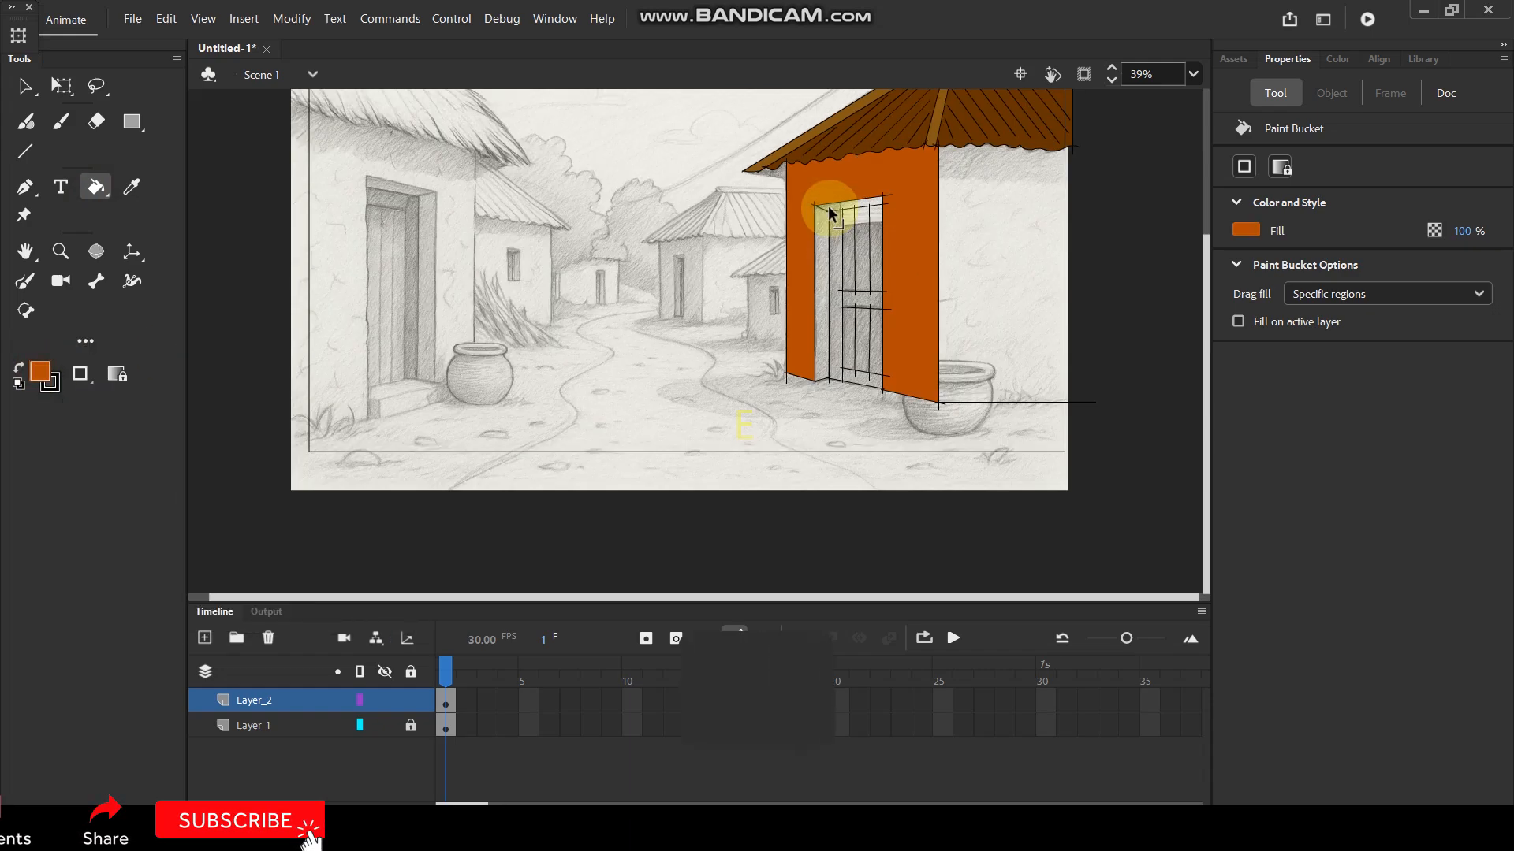
{"action": "scroll", "coordinate": [1013, 229], "scroll_direction": "up", "scroll_amount": 2}
{"action": "scroll", "coordinate": [1014, 230], "scroll_direction": "up", "scroll_amount": 1}
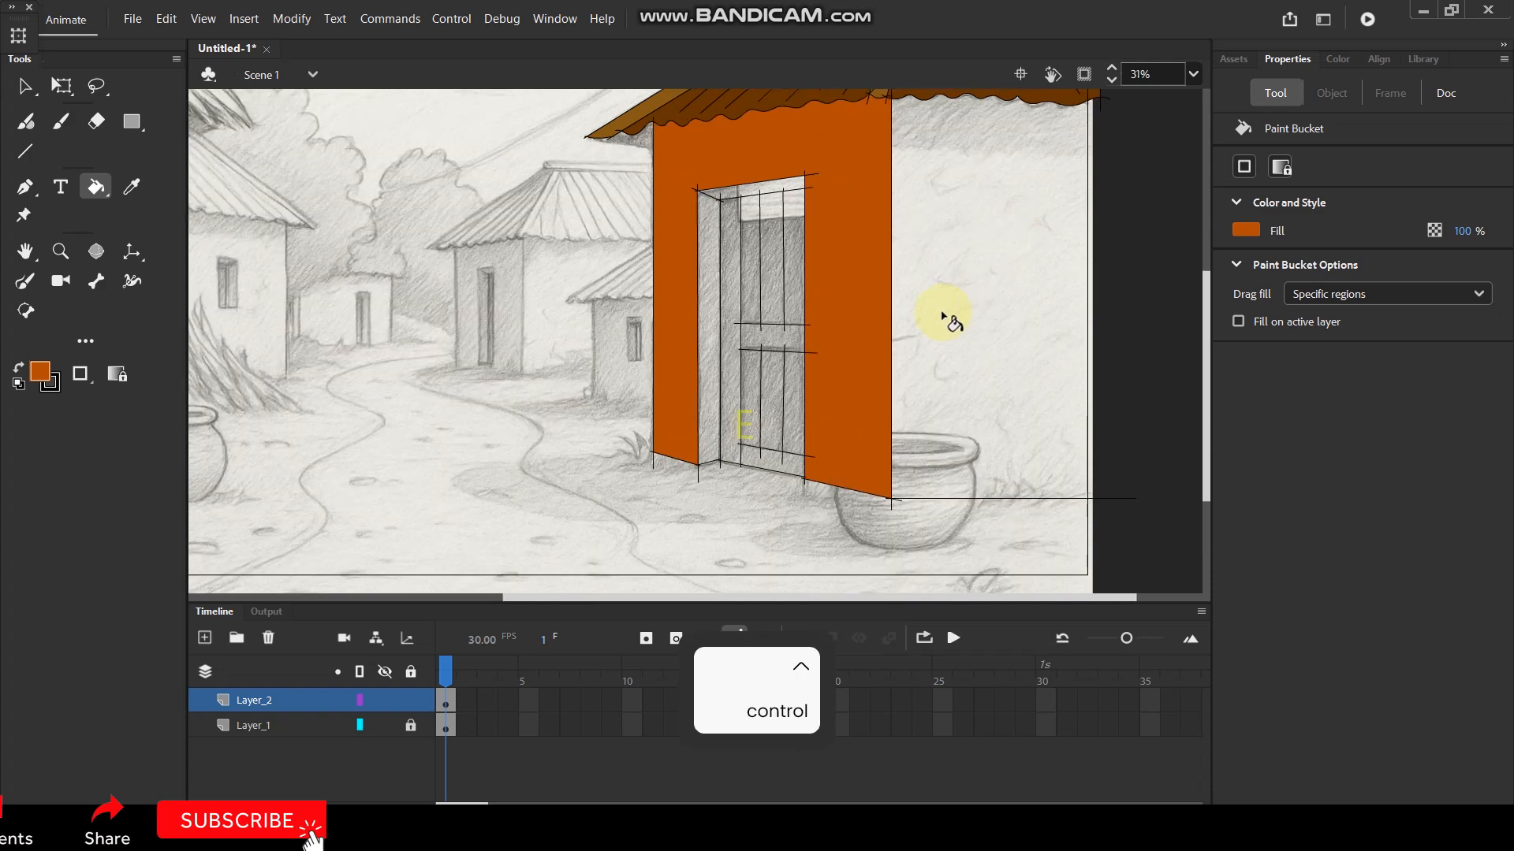
{"action": "left_click", "coordinate": [38, 369]}
{"action": "left_click", "coordinate": [368, 535]}
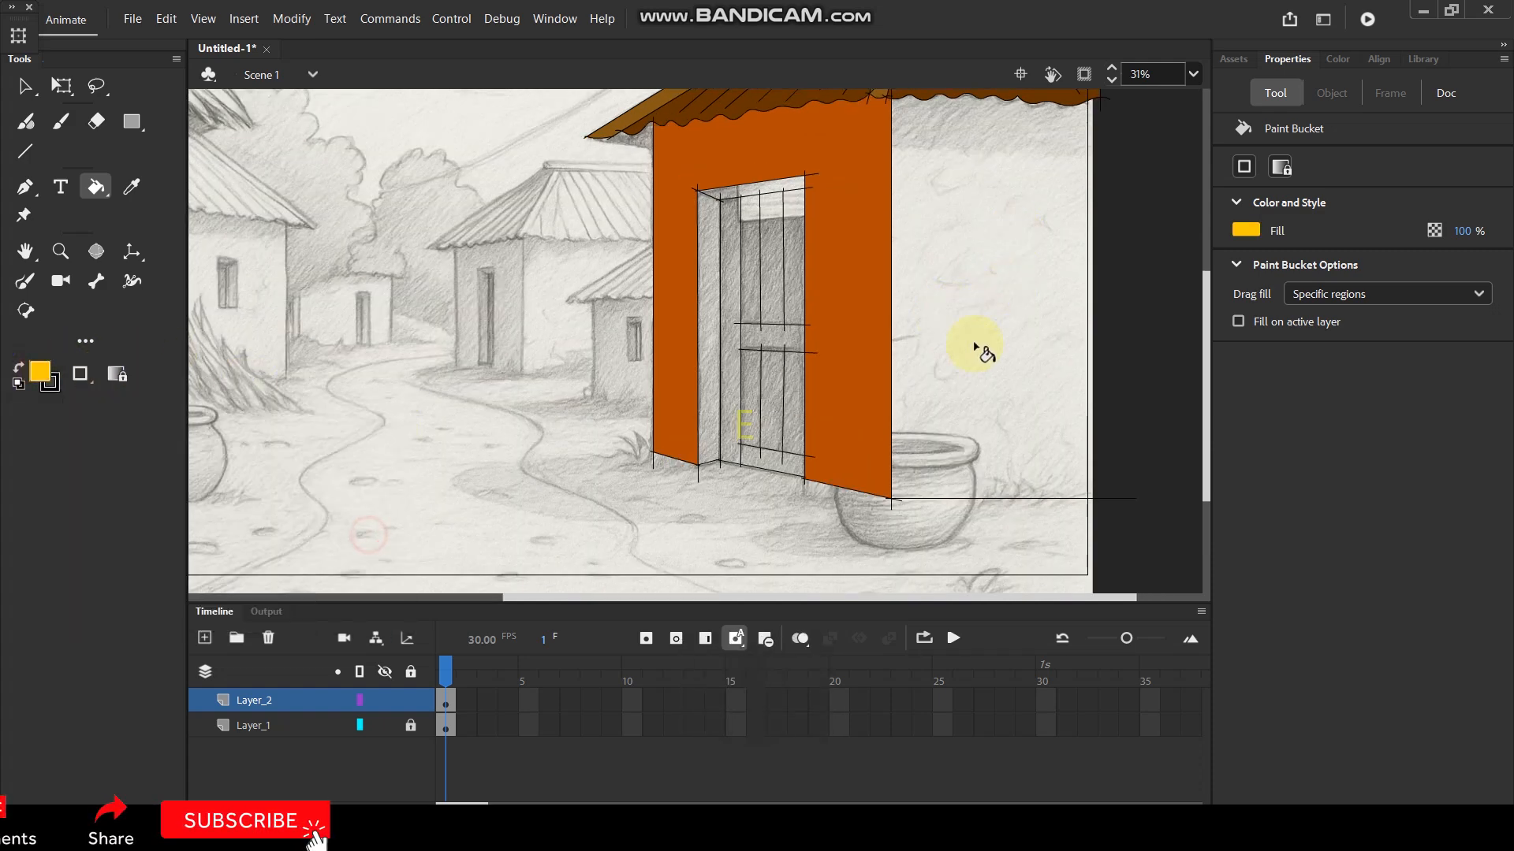
{"action": "scroll", "coordinate": [1100, 215], "scroll_direction": "down", "scroll_amount": 1}
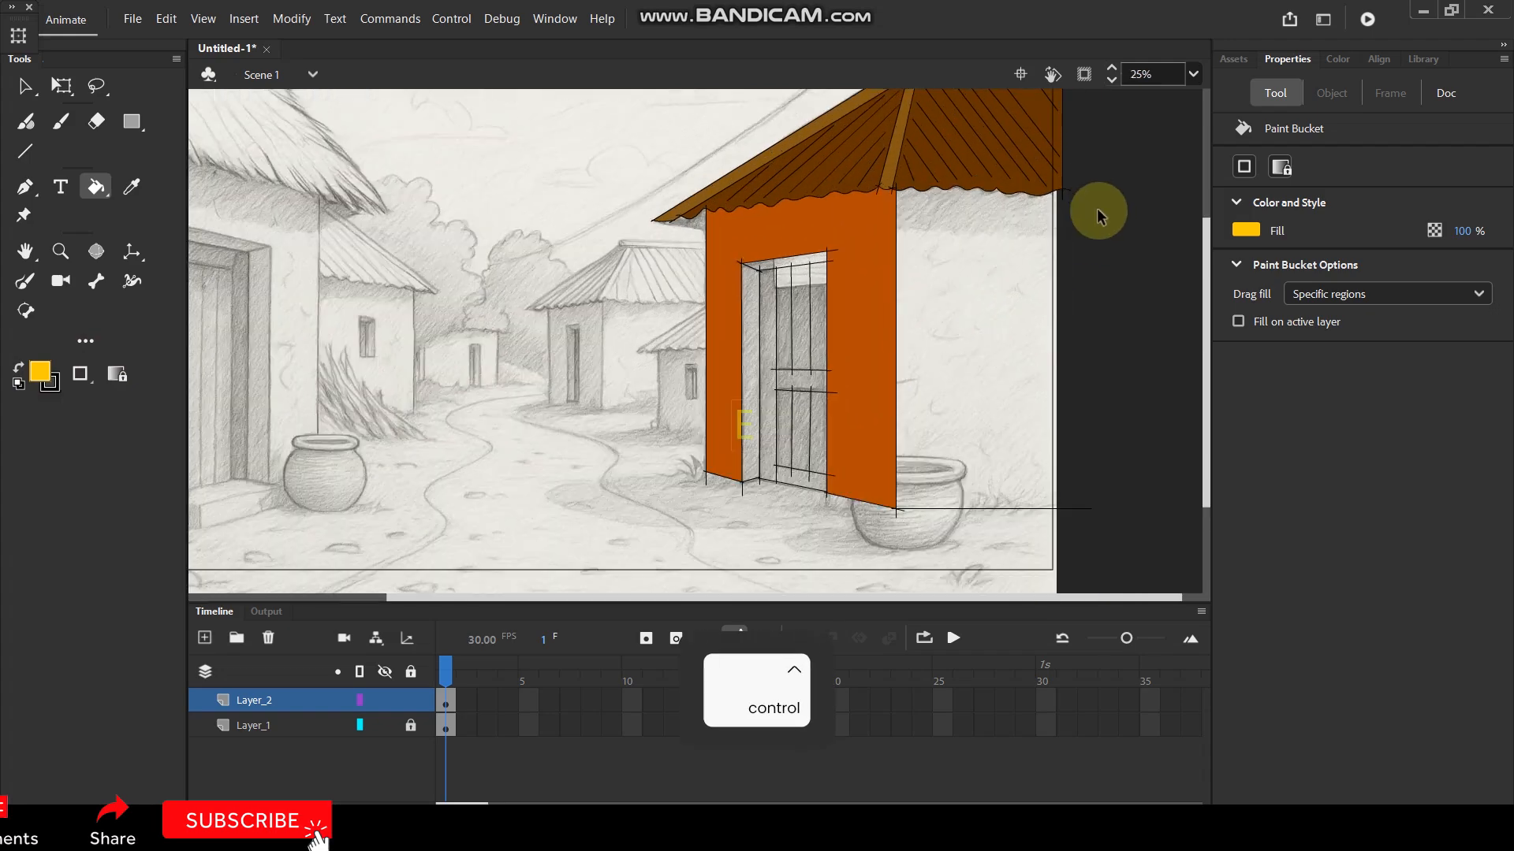
{"action": "key", "text": "n"}
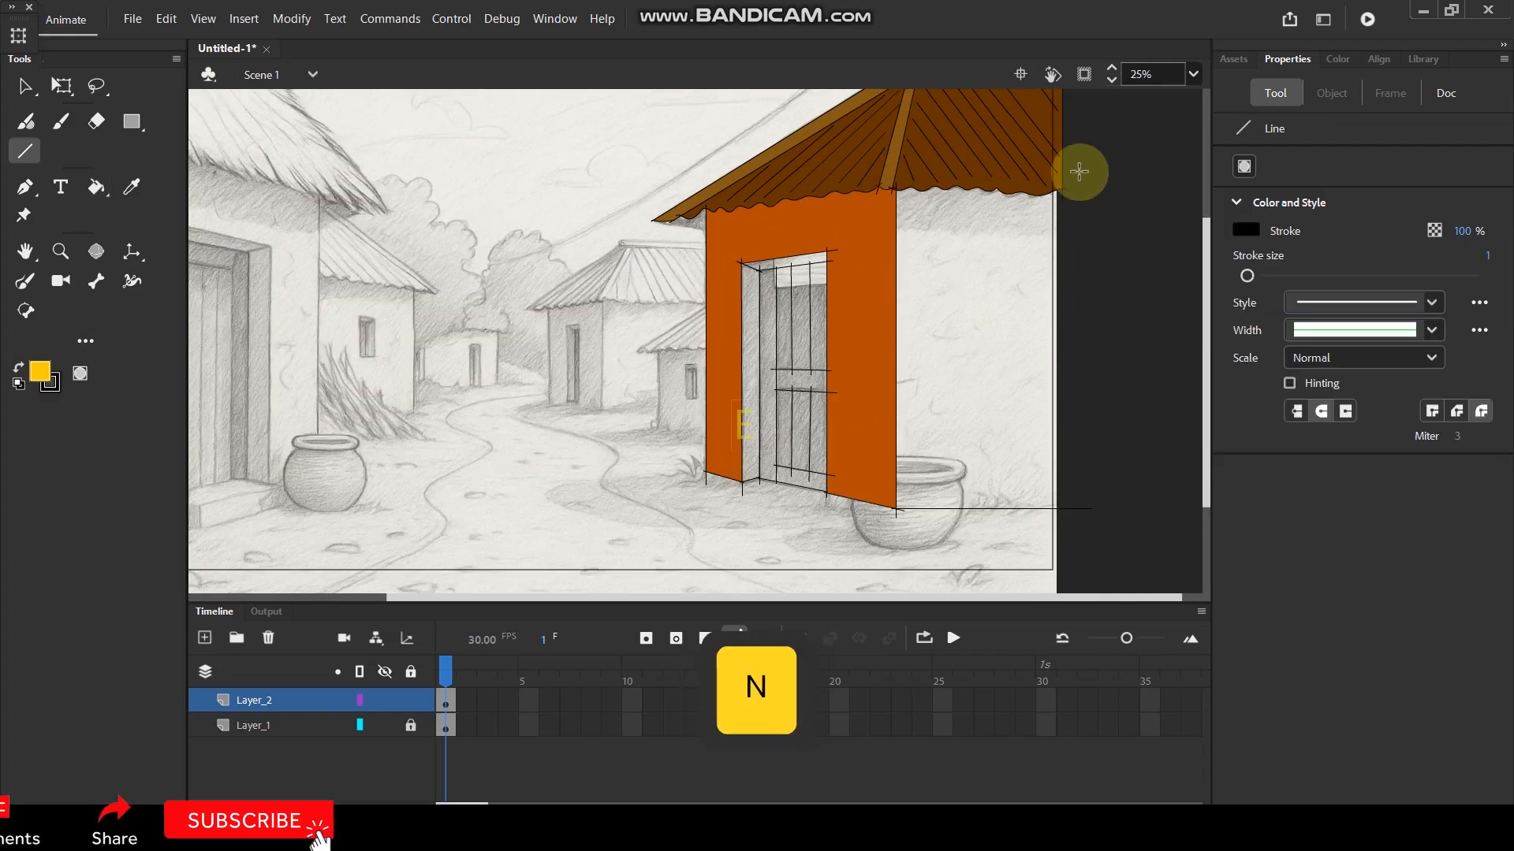
{"action": "left_click_drag", "start_coordinate": [1063, 191], "coordinate": [1076, 527]}
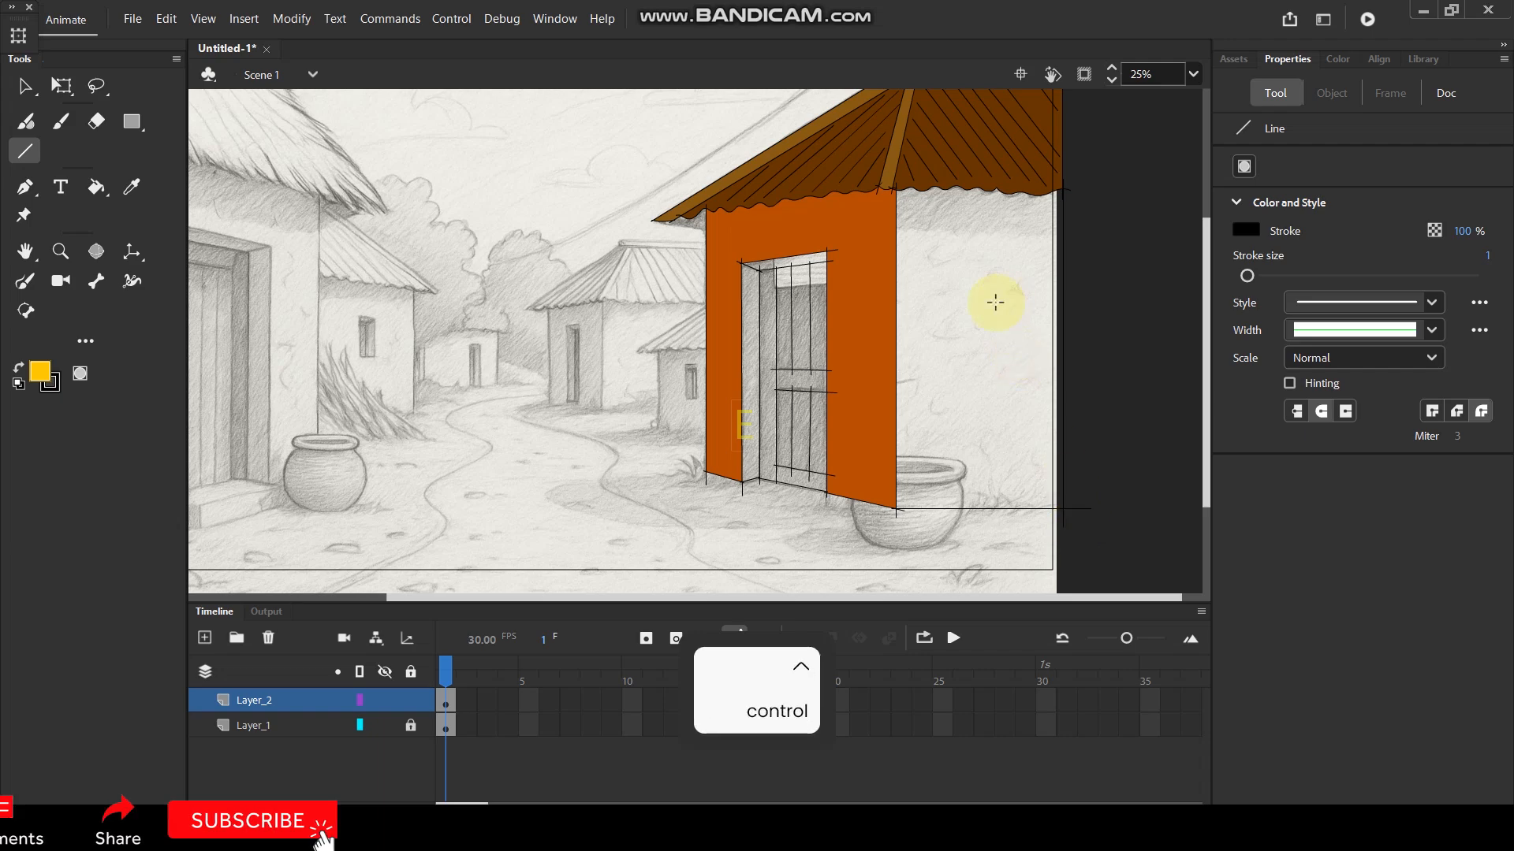
Paint a wavy line across the side wall below the eave and fill the wall area beneath it with golden yellow.
{"action": "scroll", "coordinate": [981, 177], "scroll_direction": "up", "scroll_amount": 3}
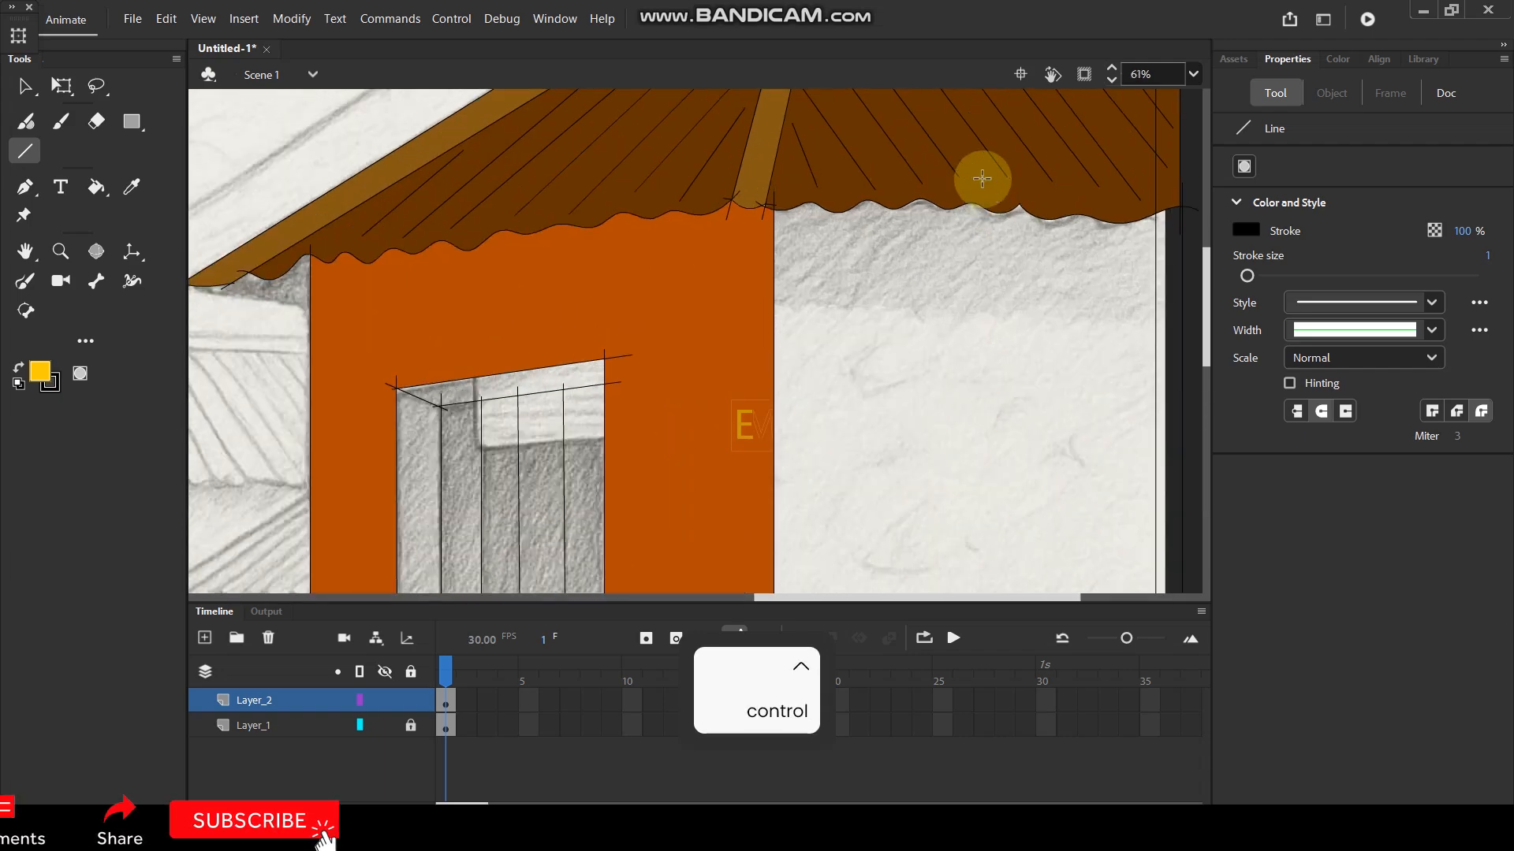
{"action": "key", "text": "y"}
{"action": "left_click_drag", "start_coordinate": [754, 302], "coordinate": [859, 301]}
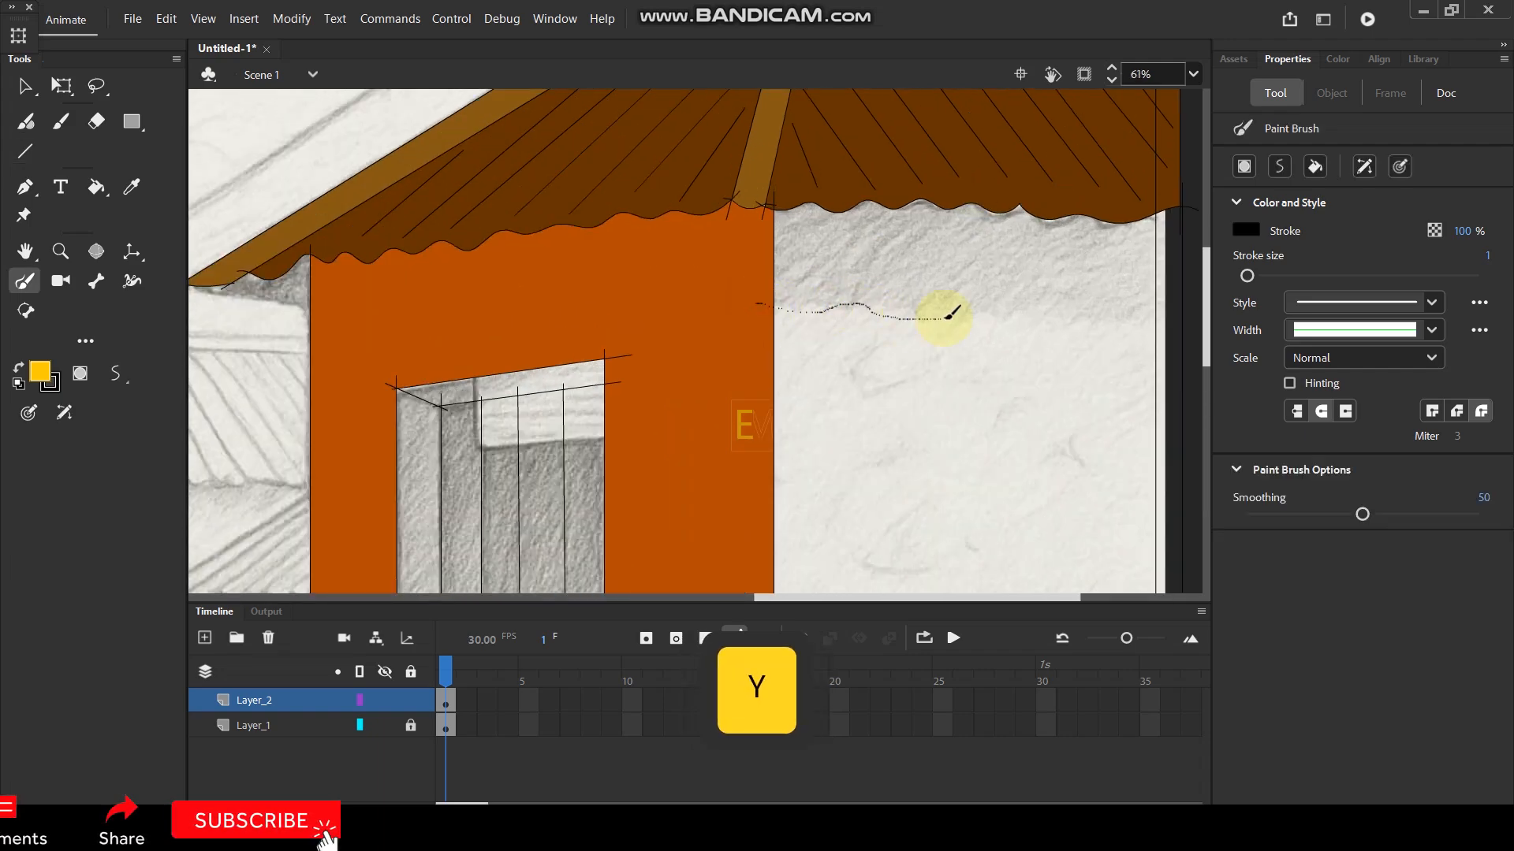
{"action": "left_click_drag", "start_coordinate": [1147, 310], "coordinate": [1200, 305]}
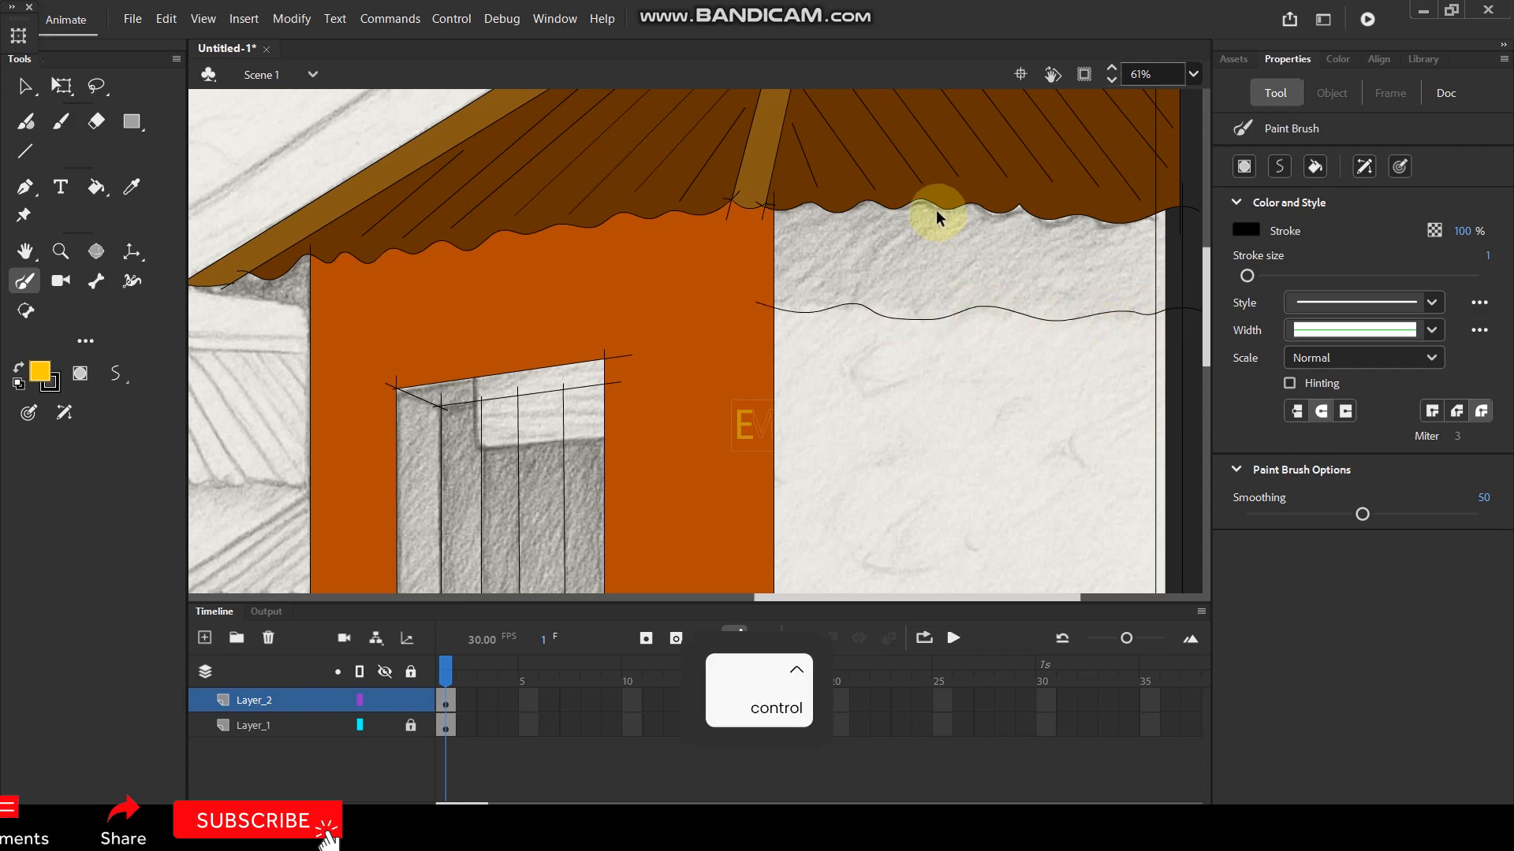
{"action": "scroll", "coordinate": [935, 210], "scroll_direction": "down", "scroll_amount": 2}
{"action": "key", "text": "k"}
{"action": "left_click", "coordinate": [978, 382]}
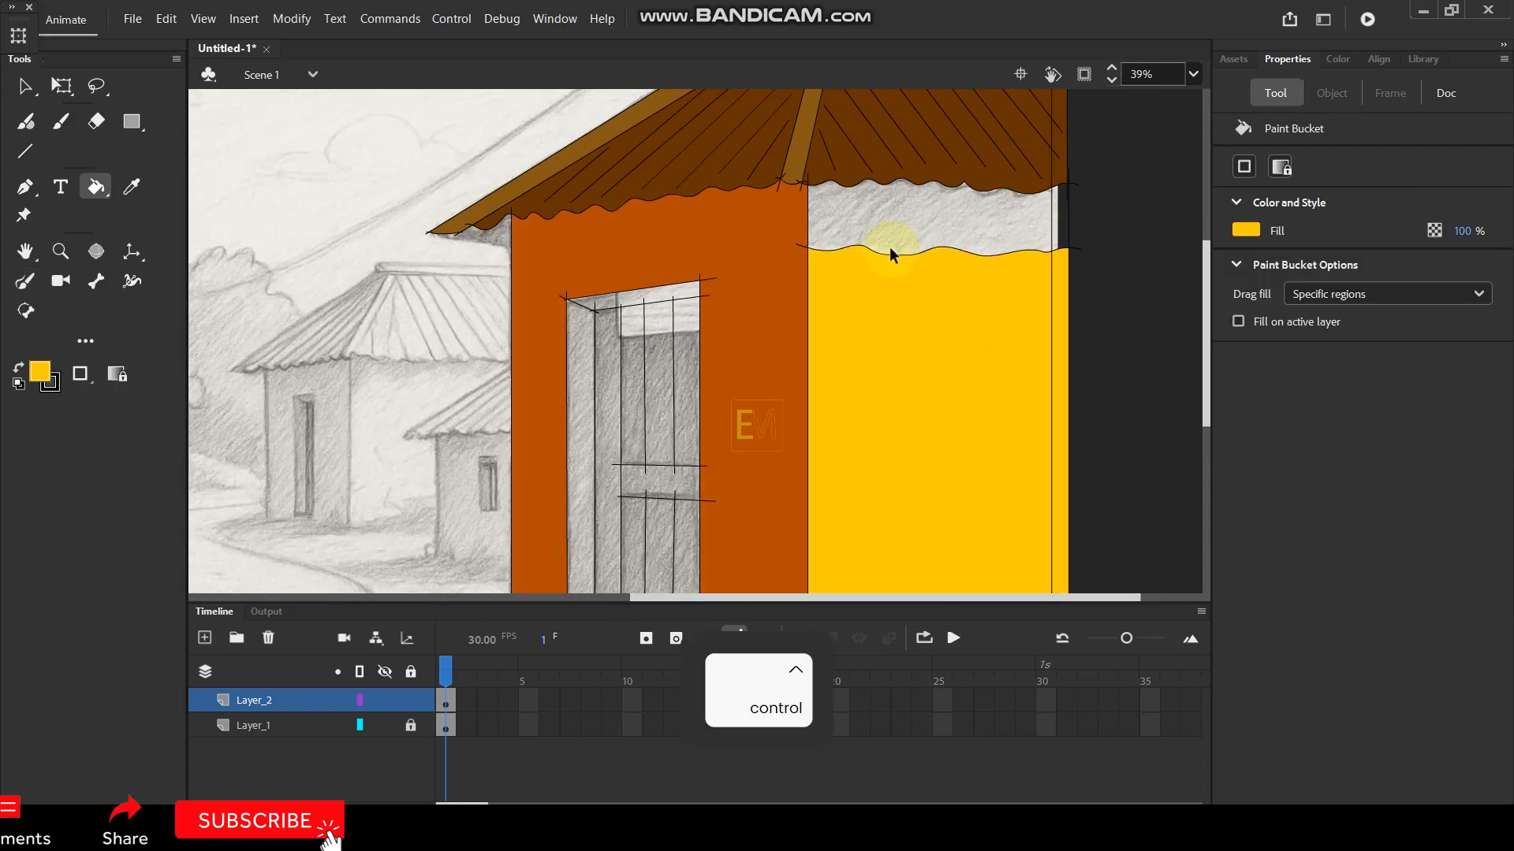
Sample the front wall's dark orange and fill the strip between the side wall's eave and the wavy line with it.
{"action": "scroll", "coordinate": [985, 295], "scroll_direction": "down", "scroll_amount": 2}
{"action": "scroll", "coordinate": [986, 295], "scroll_direction": "up", "scroll_amount": 1}
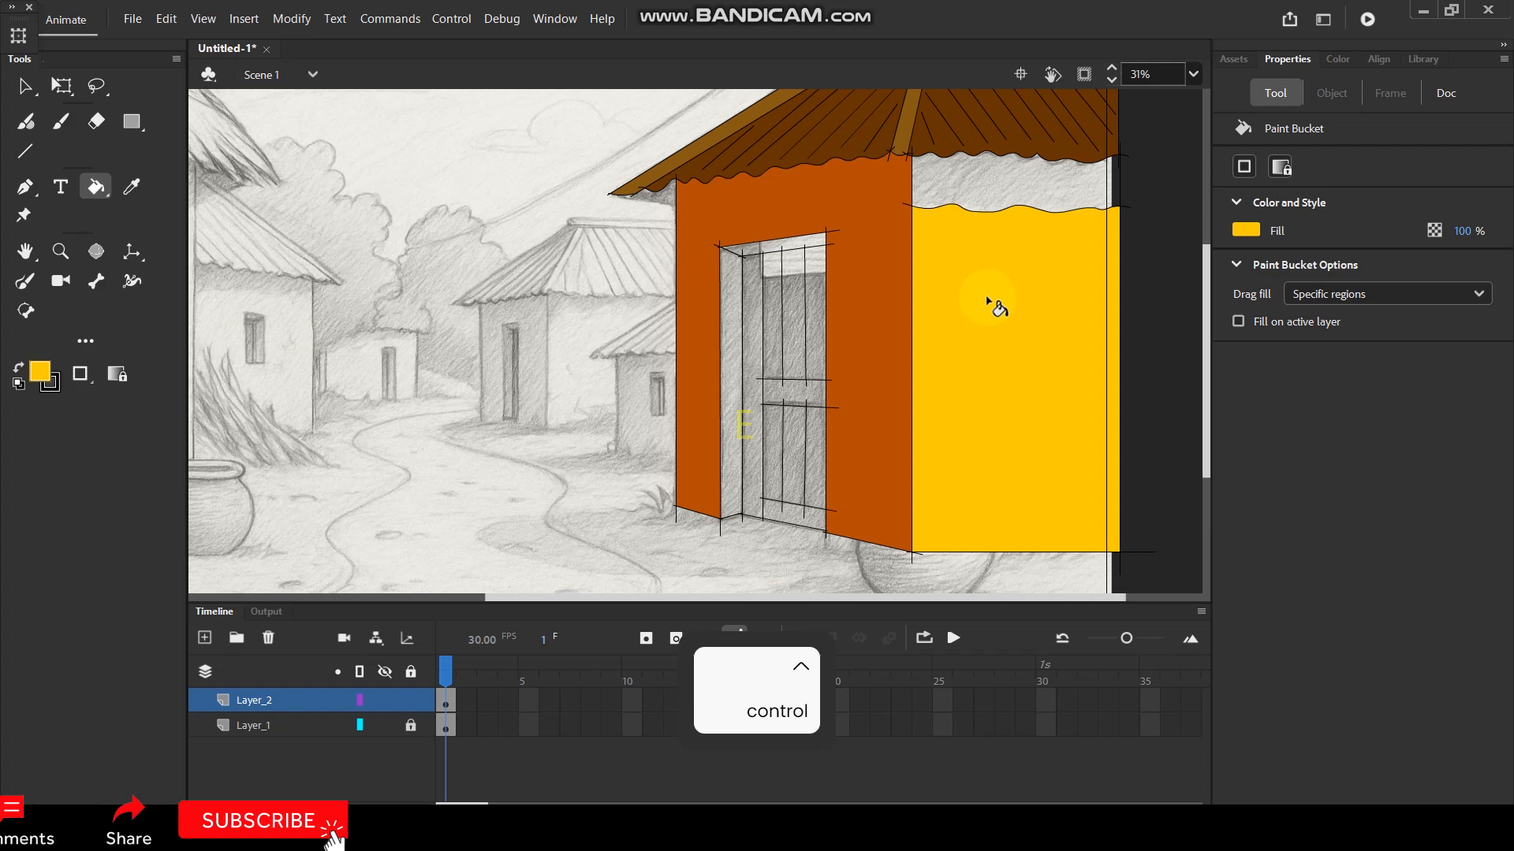
{"action": "key", "text": "i"}
{"action": "left_click", "coordinate": [872, 287]}
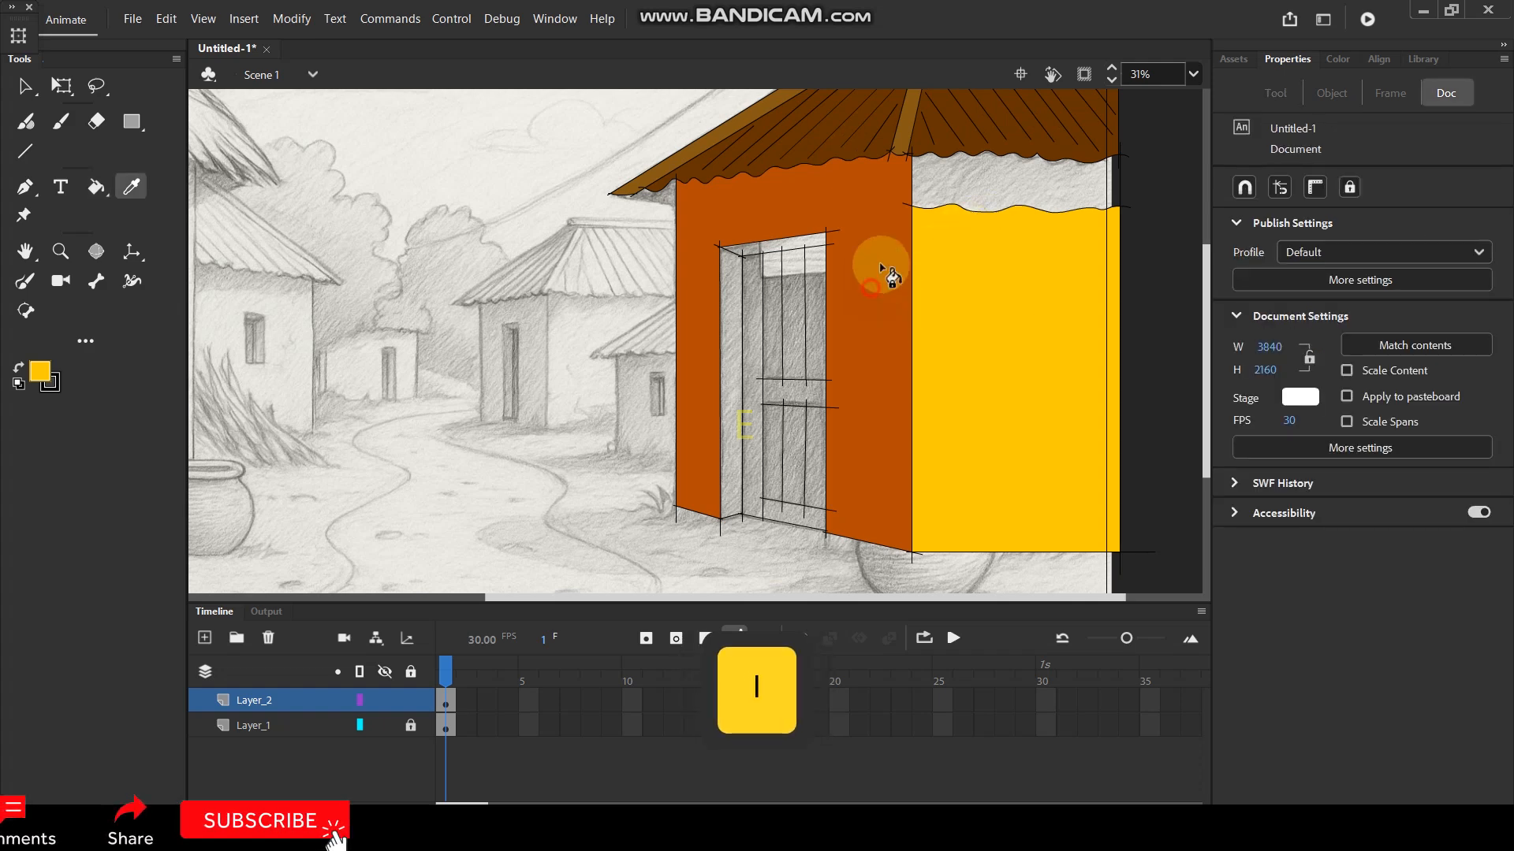
{"action": "left_click", "coordinate": [990, 186]}
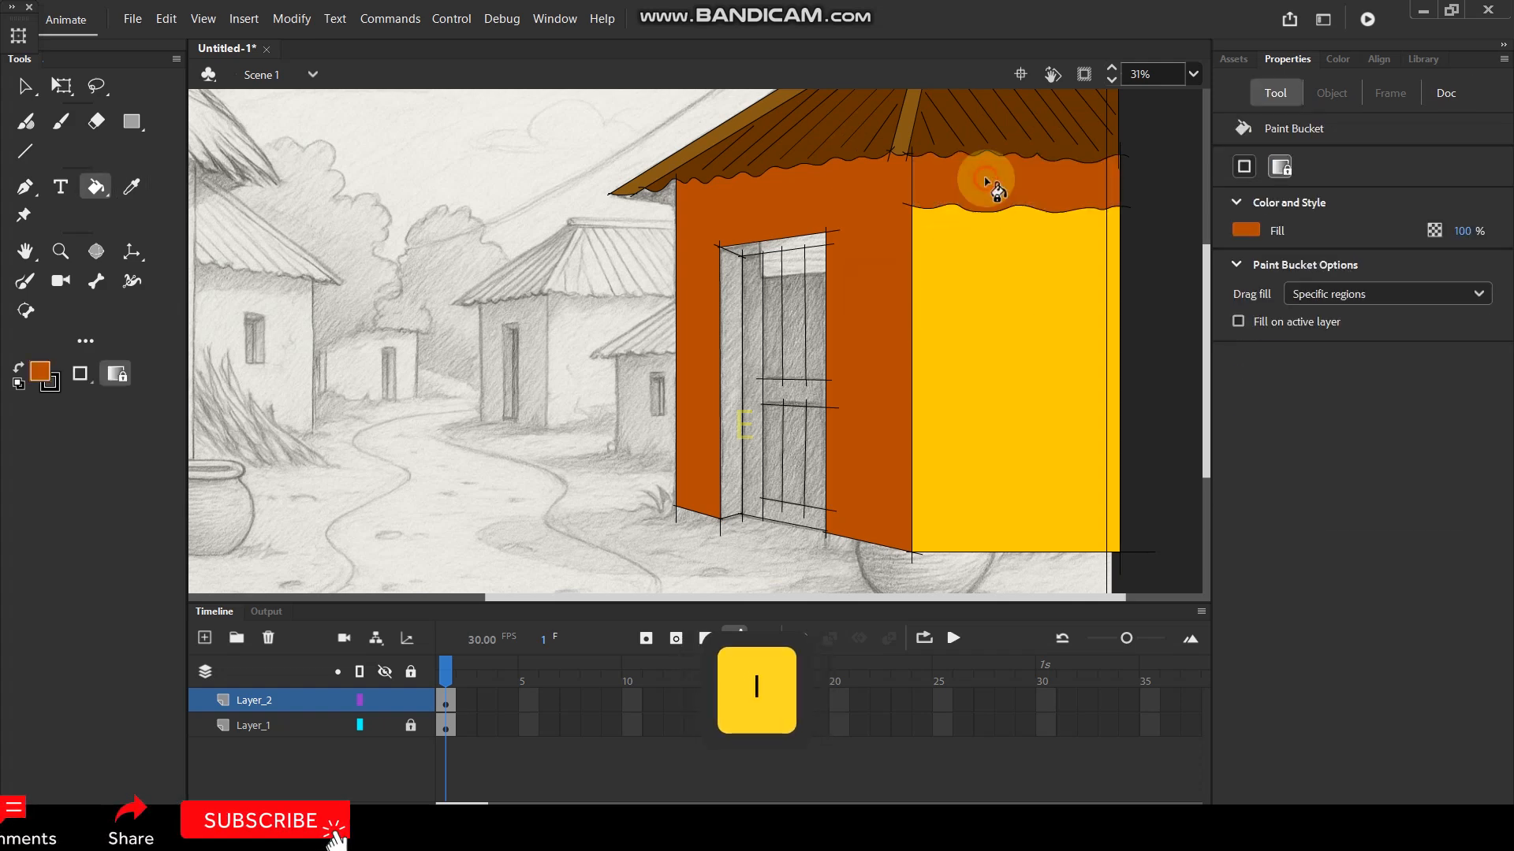
Set a darker custom fill, #8F3B03, and recolour the strip under the side wall's eave with it.
{"action": "left_click", "coordinate": [39, 371]}
{"action": "left_click", "coordinate": [400, 410]}
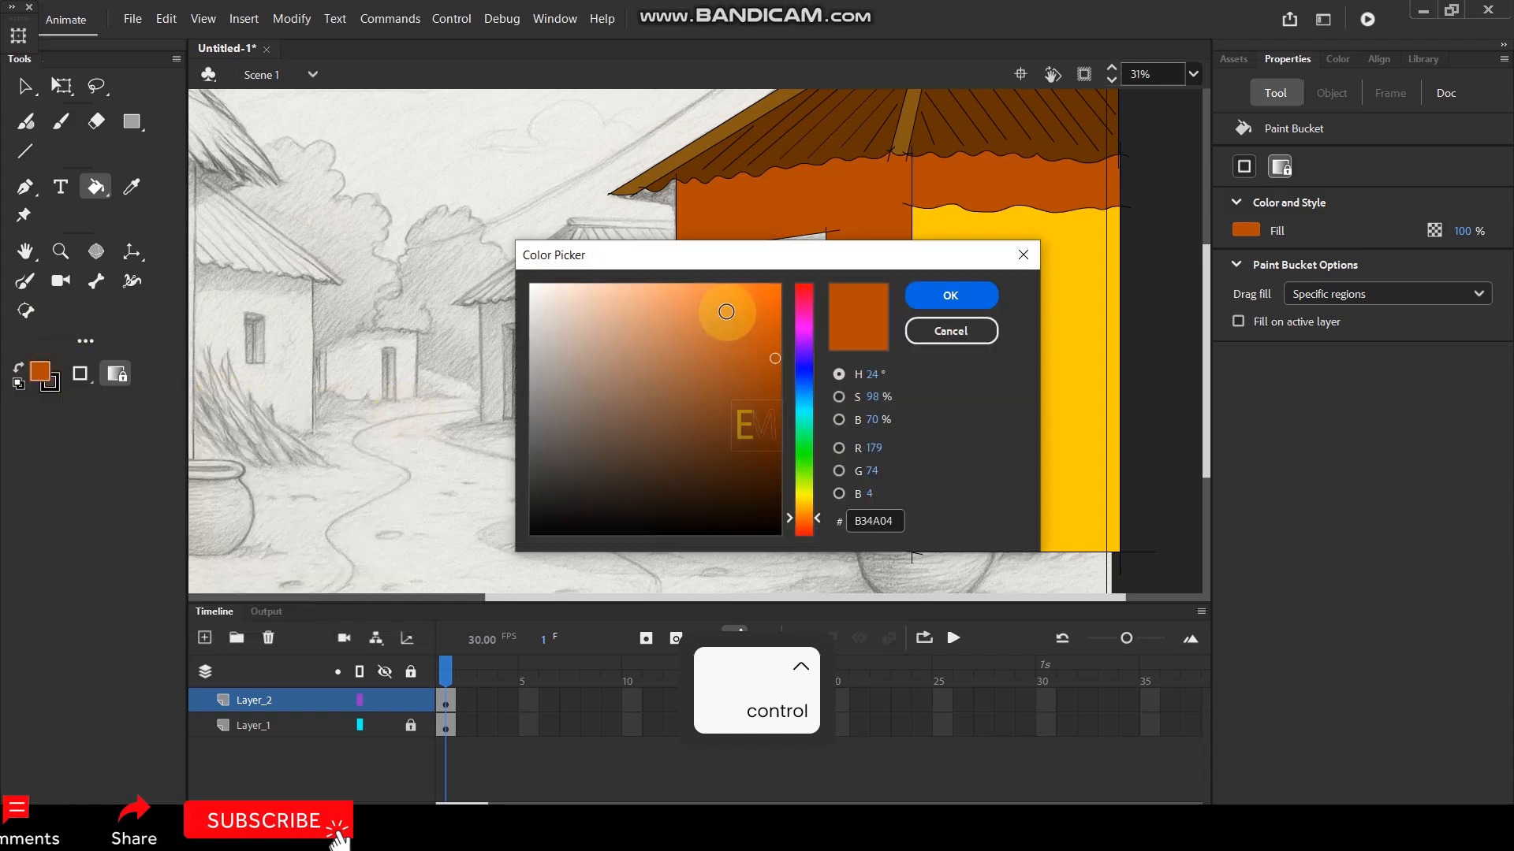
{"action": "left_click_drag", "start_coordinate": [776, 361], "coordinate": [776, 393]}
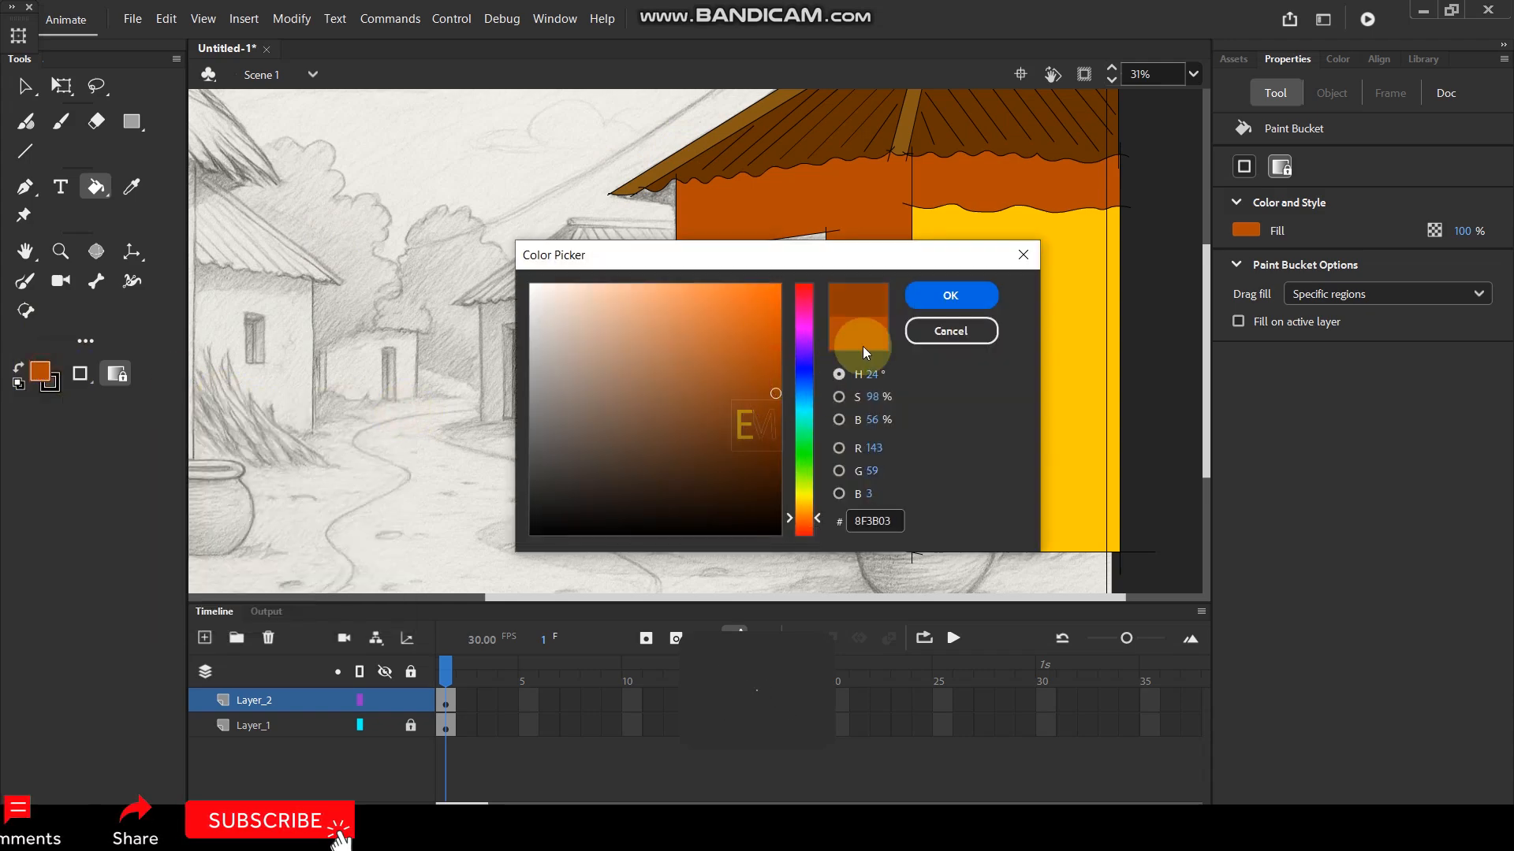
{"action": "left_click", "coordinate": [971, 299]}
{"action": "left_click", "coordinate": [977, 172]}
Paint three small black crack marks at different heights on the golden yellow side wall with the Paint Brush.
{"action": "scroll", "coordinate": [966, 221], "scroll_direction": "down", "scroll_amount": 2}
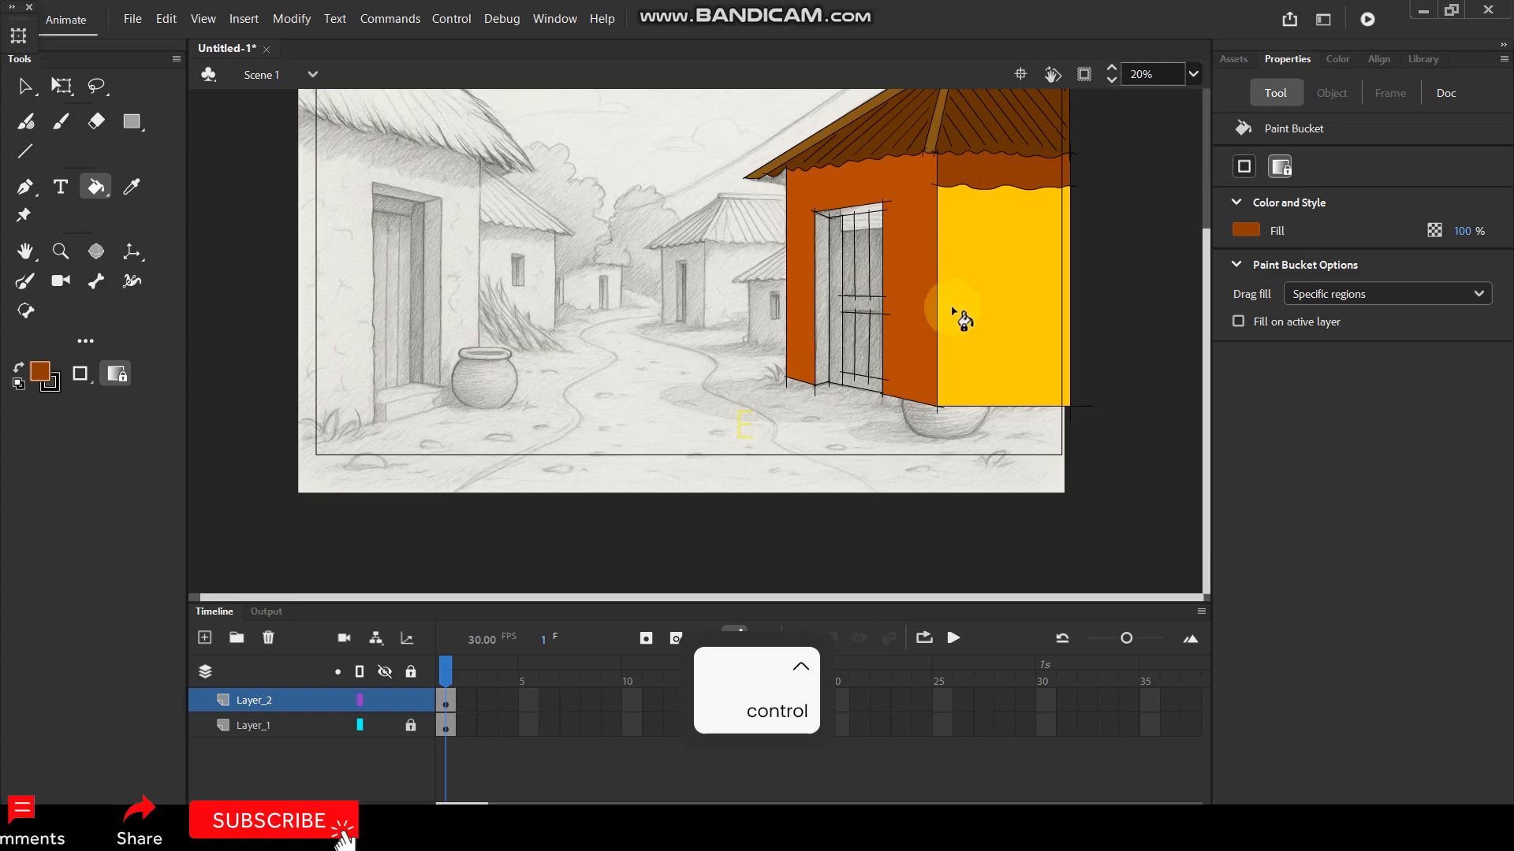
{"action": "scroll", "coordinate": [1061, 244], "scroll_direction": "up", "scroll_amount": 3}
{"action": "key", "text": "space"}
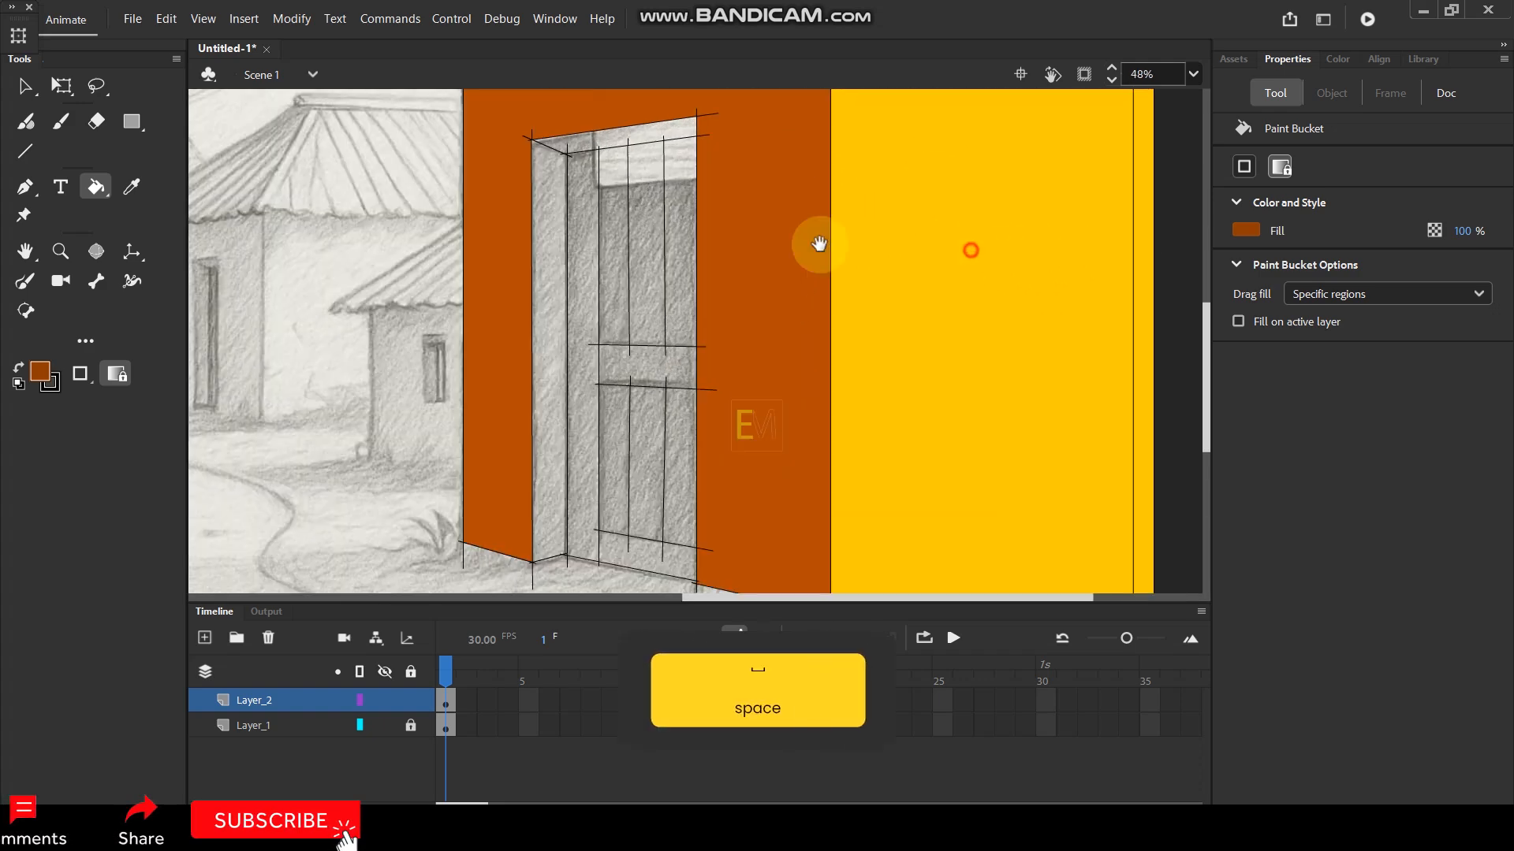
{"action": "left_click_drag", "start_coordinate": [946, 244], "coordinate": [20, 287]}
{"action": "left_click", "coordinate": [26, 282]}
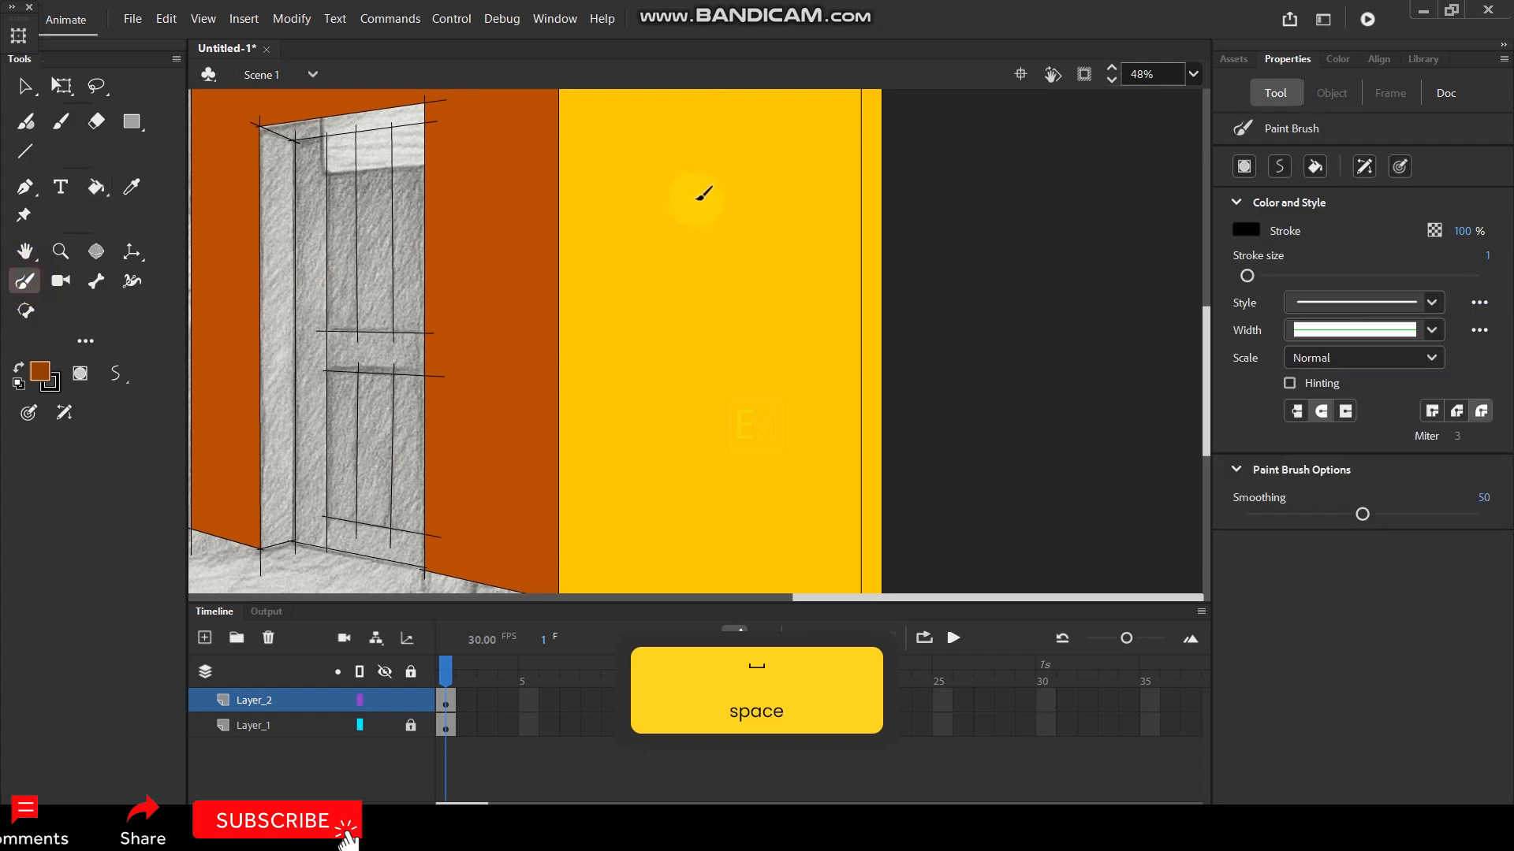
{"action": "scroll", "coordinate": [670, 223], "scroll_direction": "up", "scroll_amount": 5}
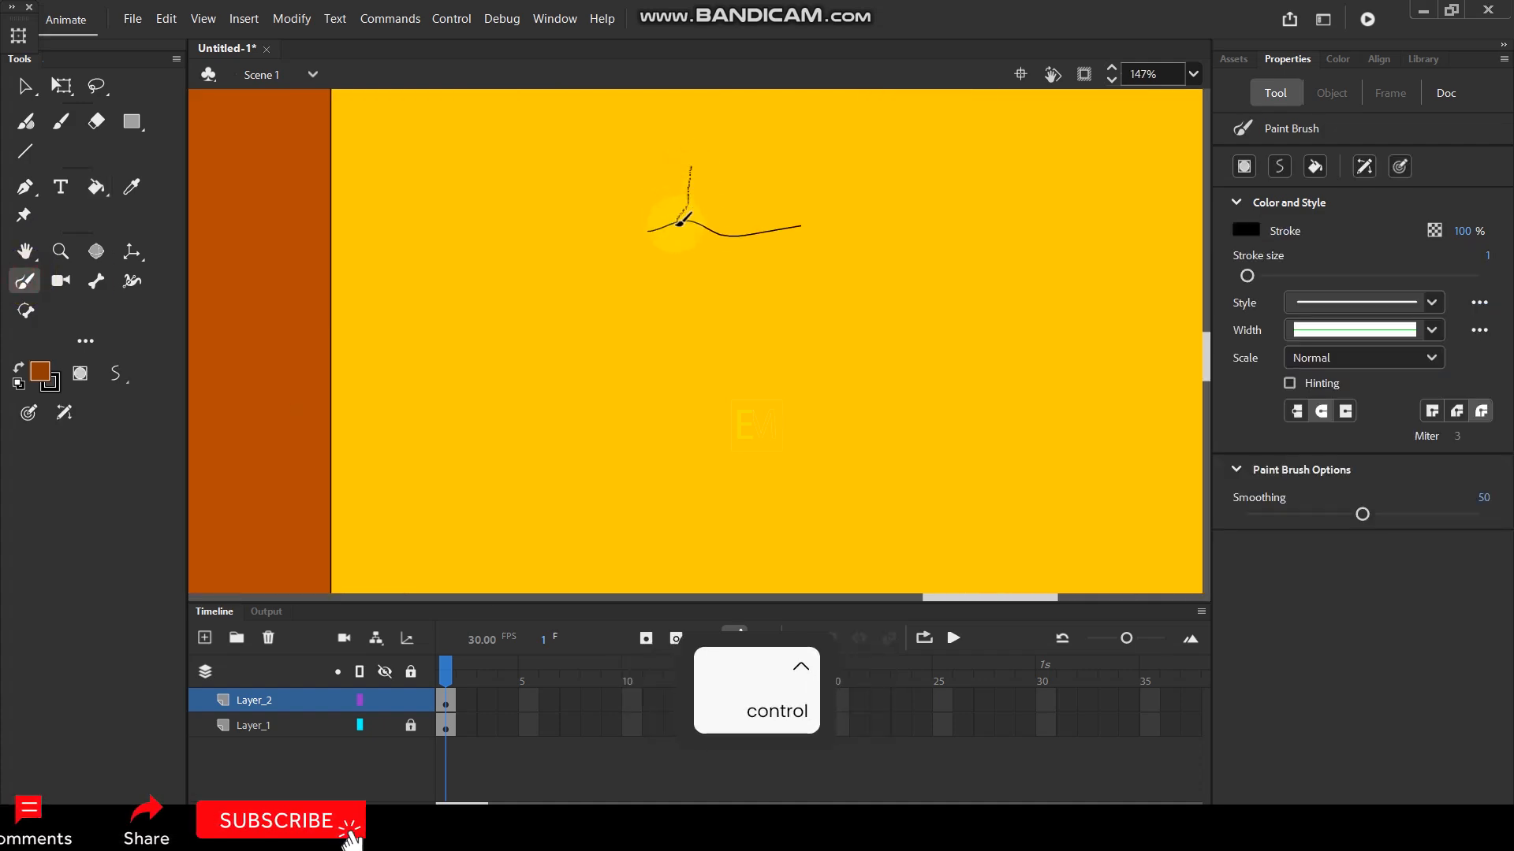
{"action": "scroll", "coordinate": [679, 223], "scroll_direction": "down", "scroll_amount": 4}
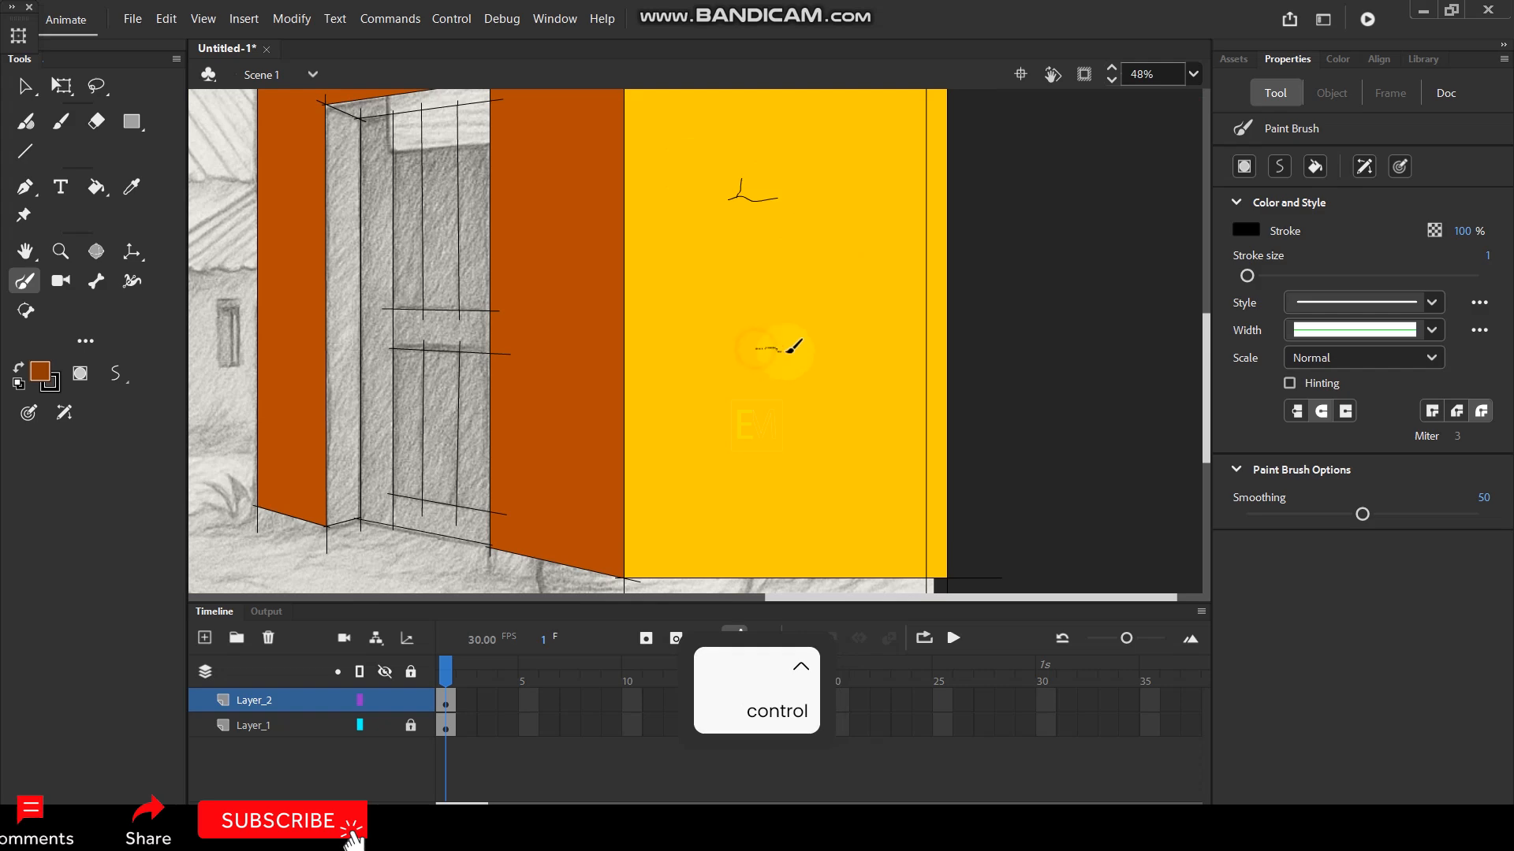
{"action": "scroll", "coordinate": [833, 341], "scroll_direction": "up", "scroll_amount": 3}
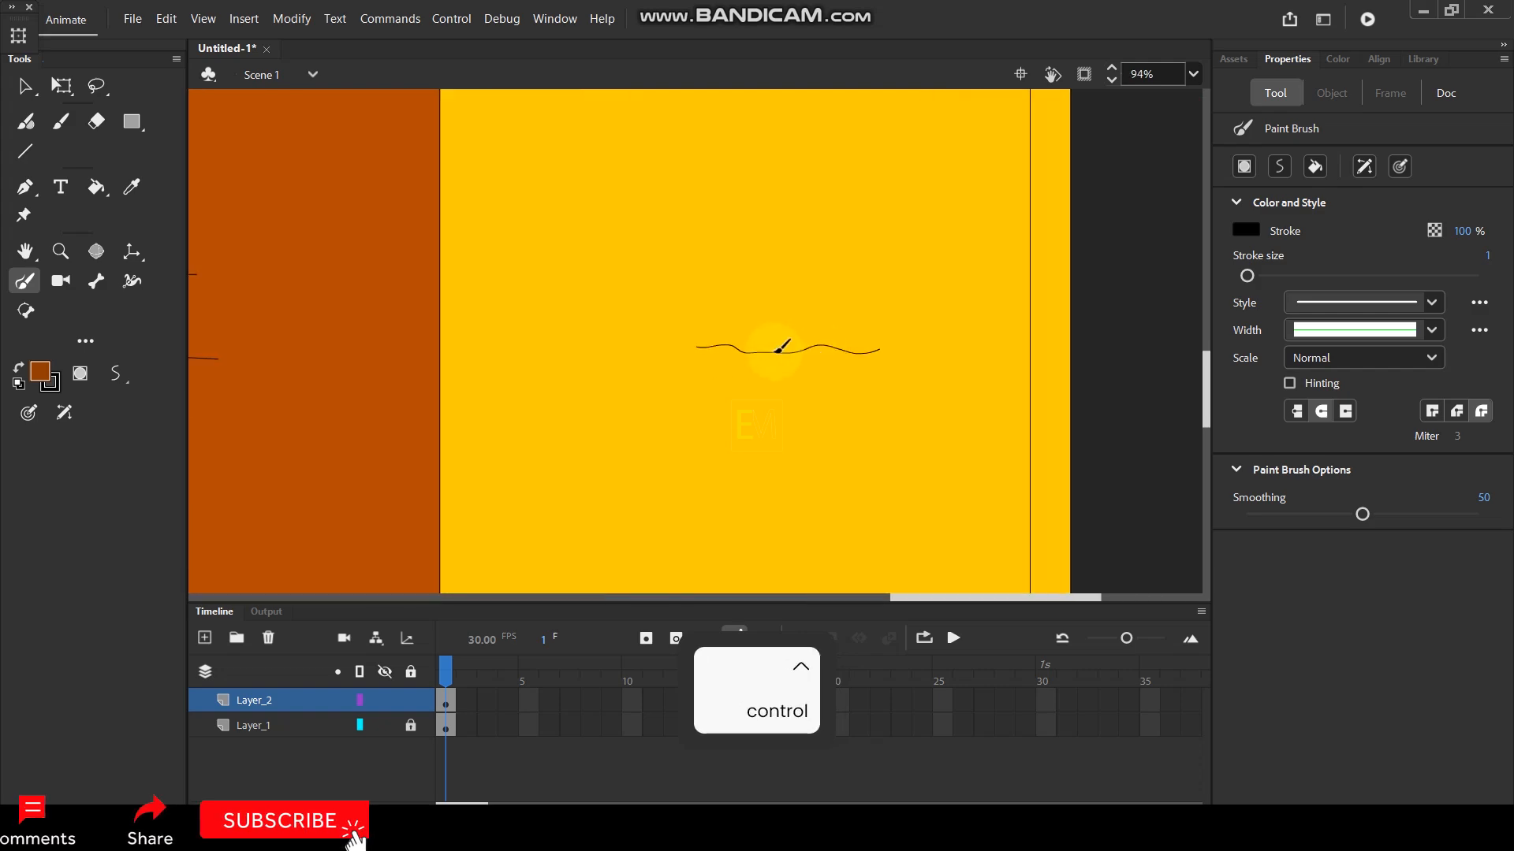
{"action": "scroll", "coordinate": [828, 303], "scroll_direction": "down", "scroll_amount": 5}
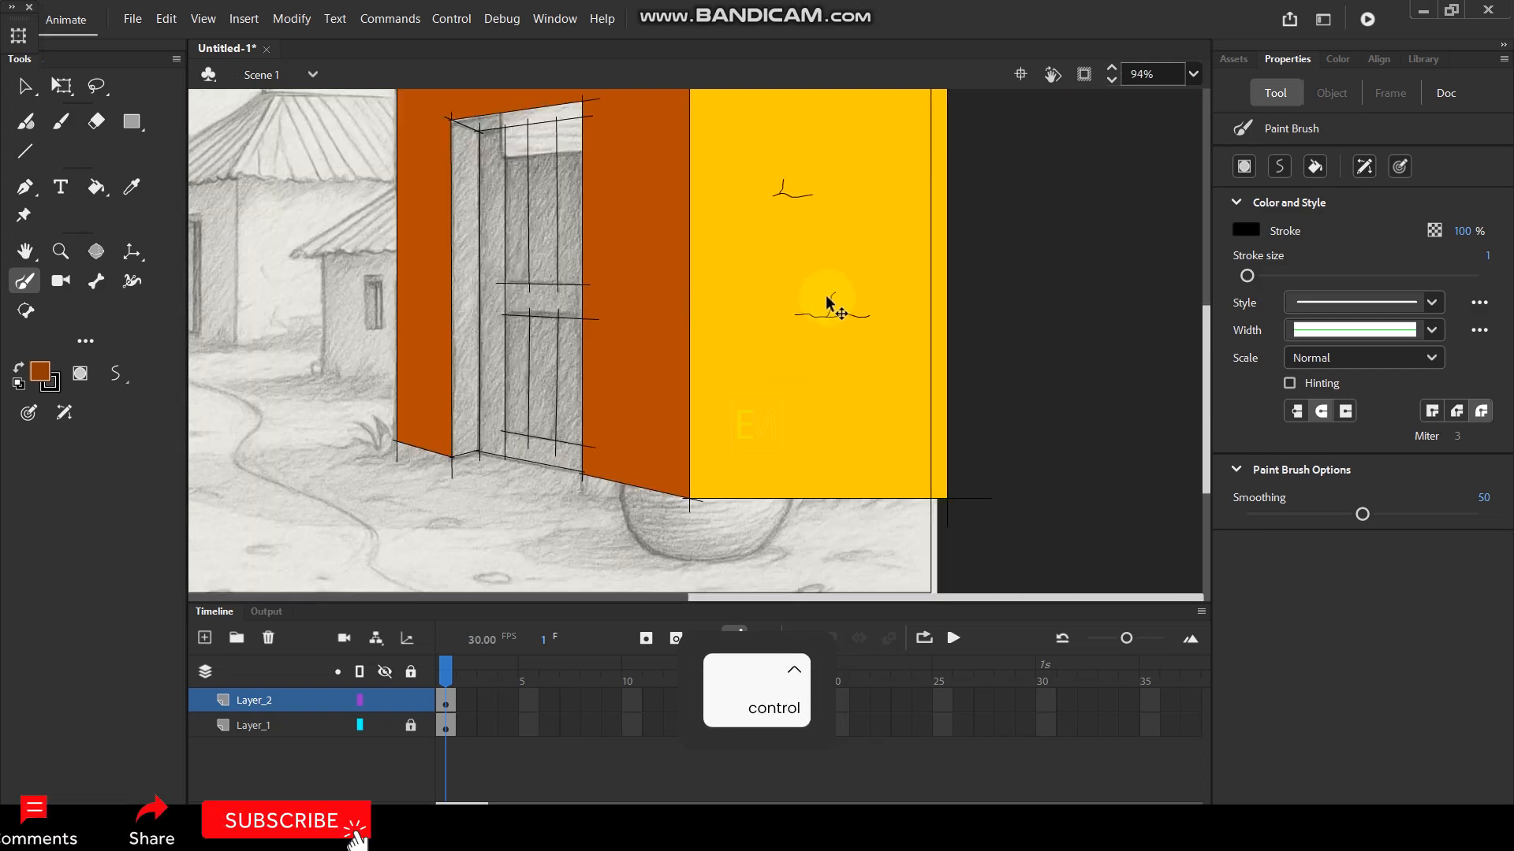
{"action": "scroll", "coordinate": [906, 247], "scroll_direction": "up", "scroll_amount": 2}
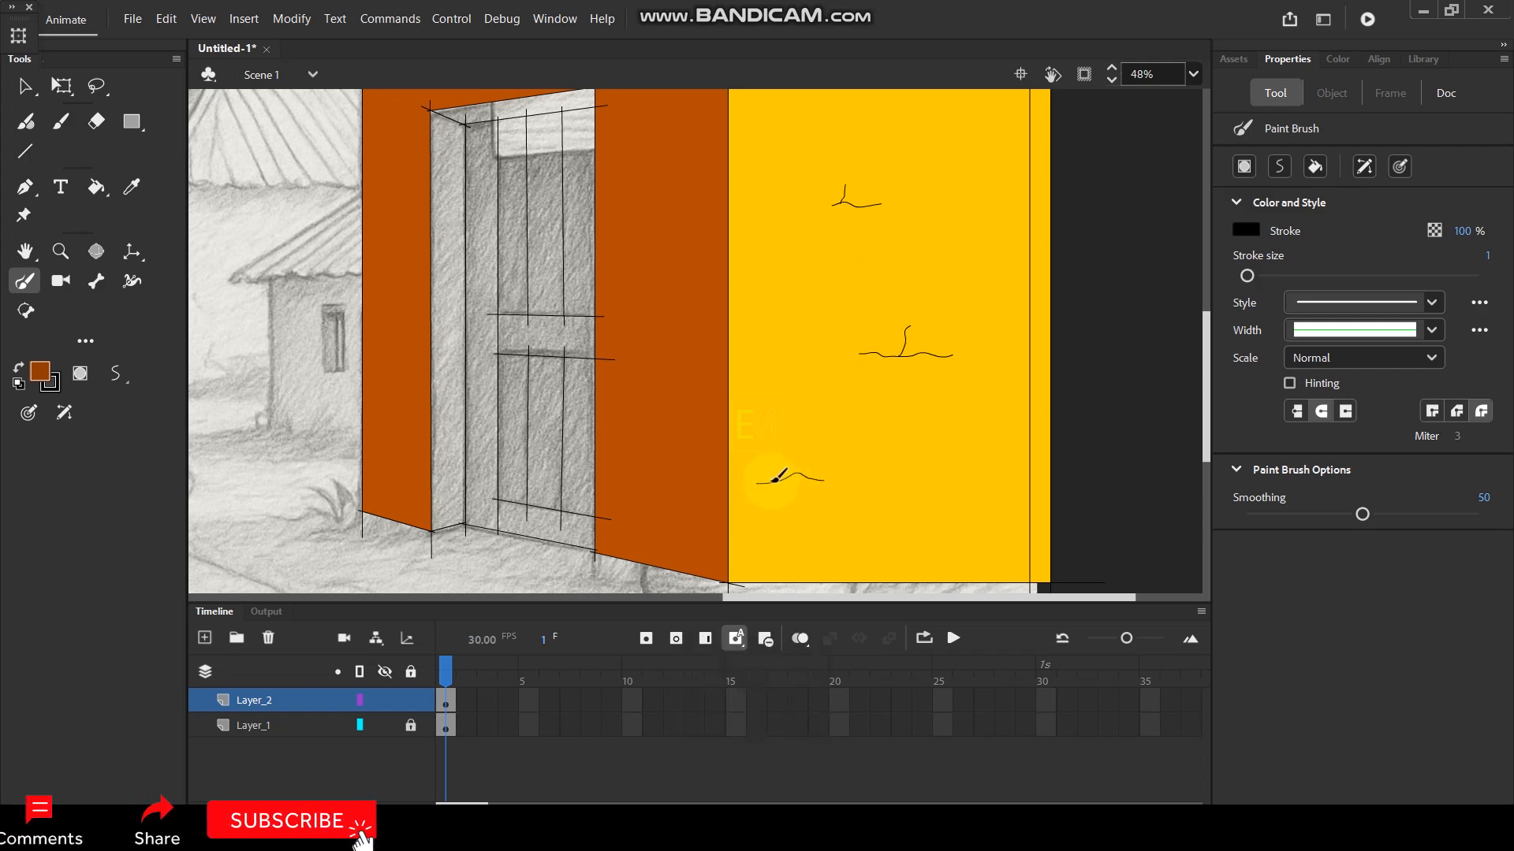
{"action": "scroll", "coordinate": [864, 352], "scroll_direction": "down", "scroll_amount": 2}
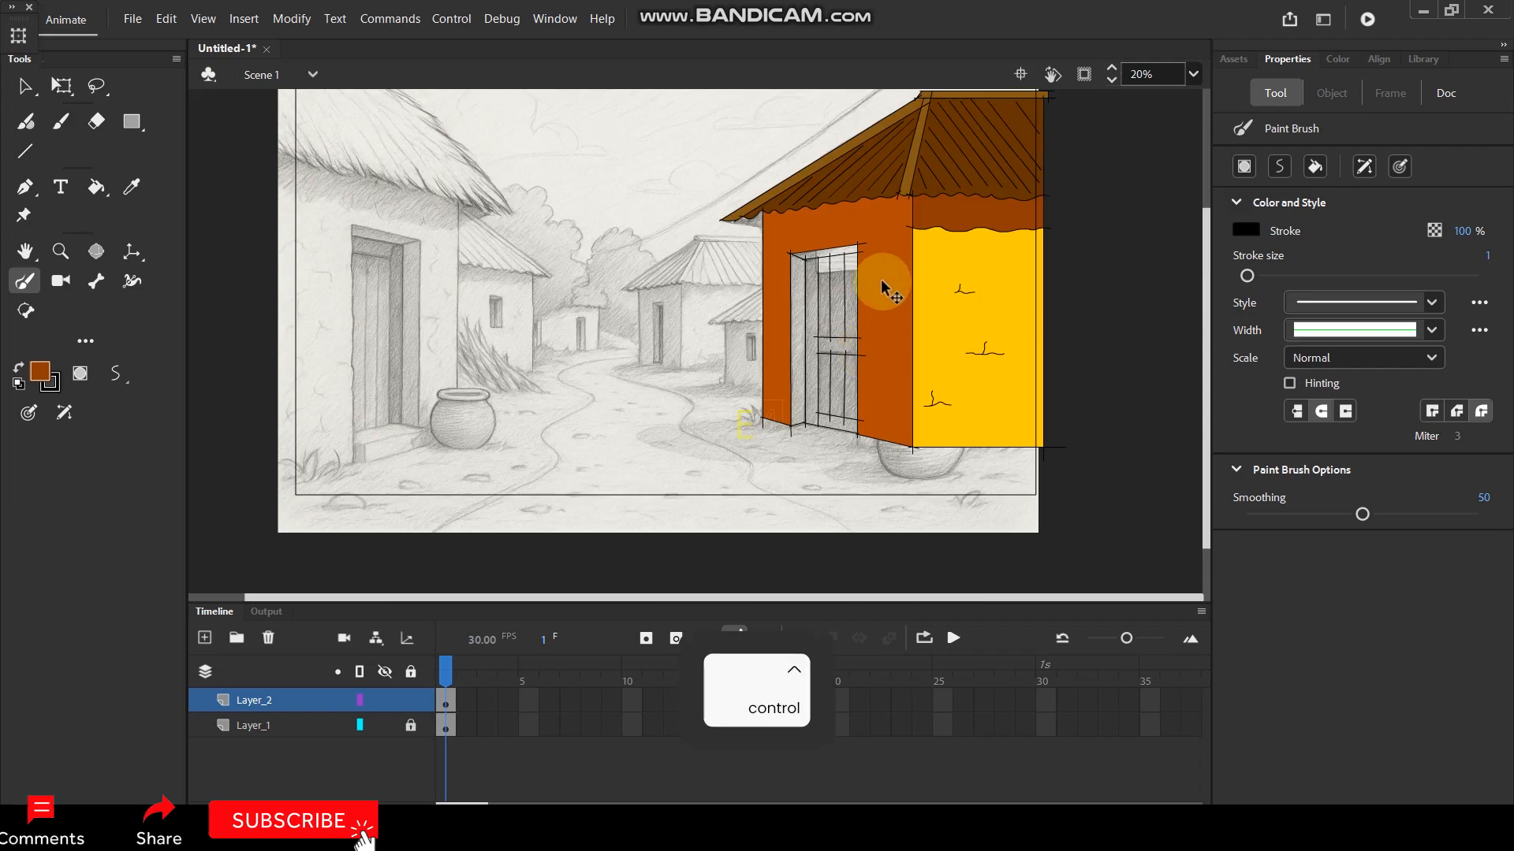
Paint three small black crack marks on the orange front wall: one above the door and two between the door and the corner.
{"action": "scroll", "coordinate": [879, 285], "scroll_direction": "up", "scroll_amount": 1}
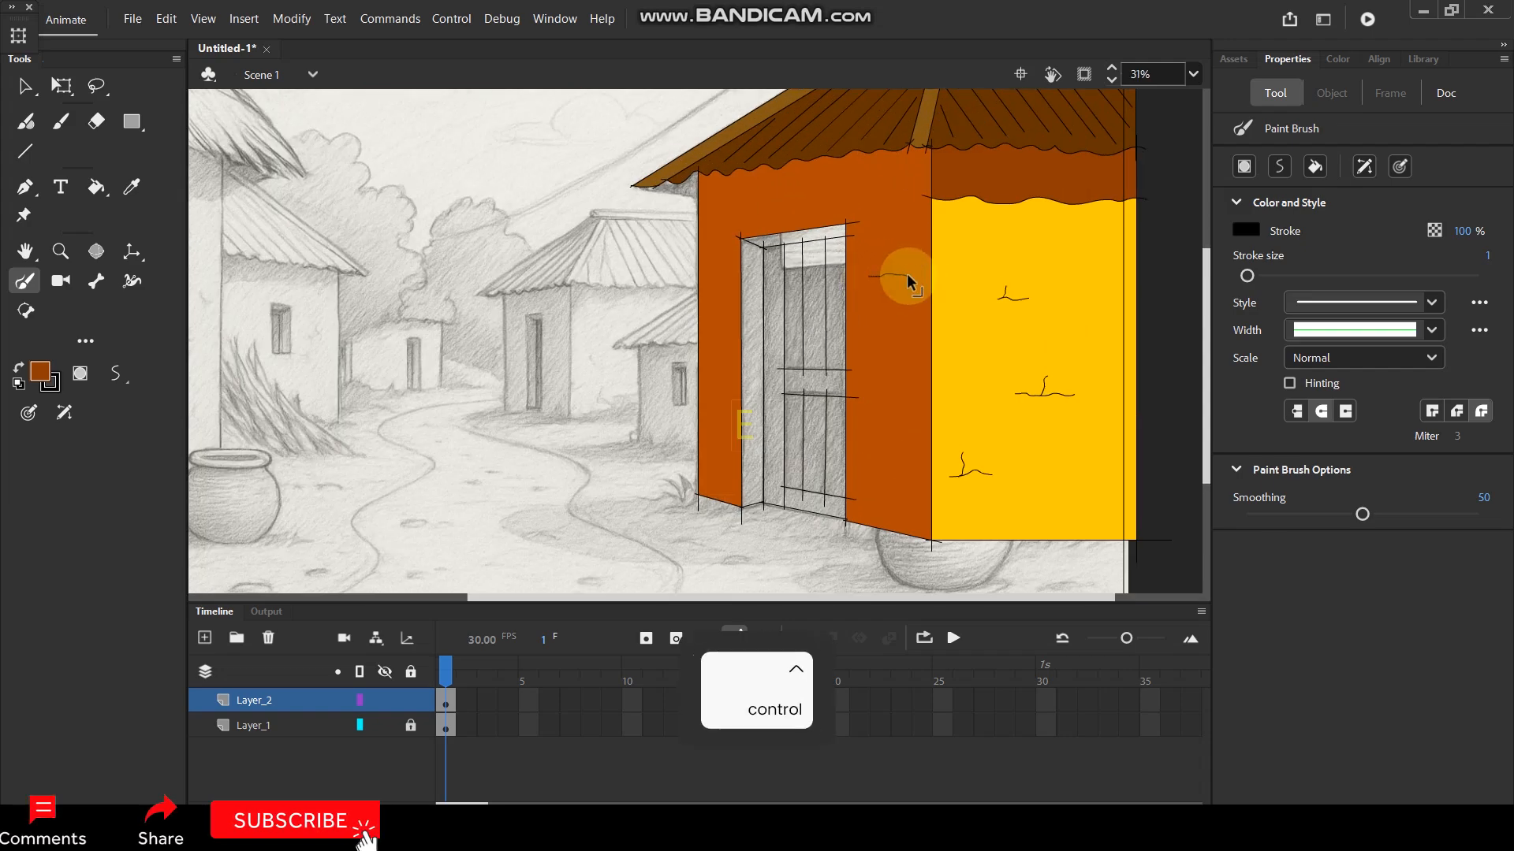
{"action": "scroll", "coordinate": [899, 280], "scroll_direction": "up", "scroll_amount": 3}
{"action": "left_click_drag", "start_coordinate": [865, 289], "coordinate": [890, 246]}
{"action": "scroll", "coordinate": [641, 140], "scroll_direction": "down", "scroll_amount": 2}
{"action": "scroll", "coordinate": [611, 133], "scroll_direction": "up", "scroll_amount": 1}
{"action": "left_click_drag", "start_coordinate": [558, 168], "coordinate": [615, 171]}
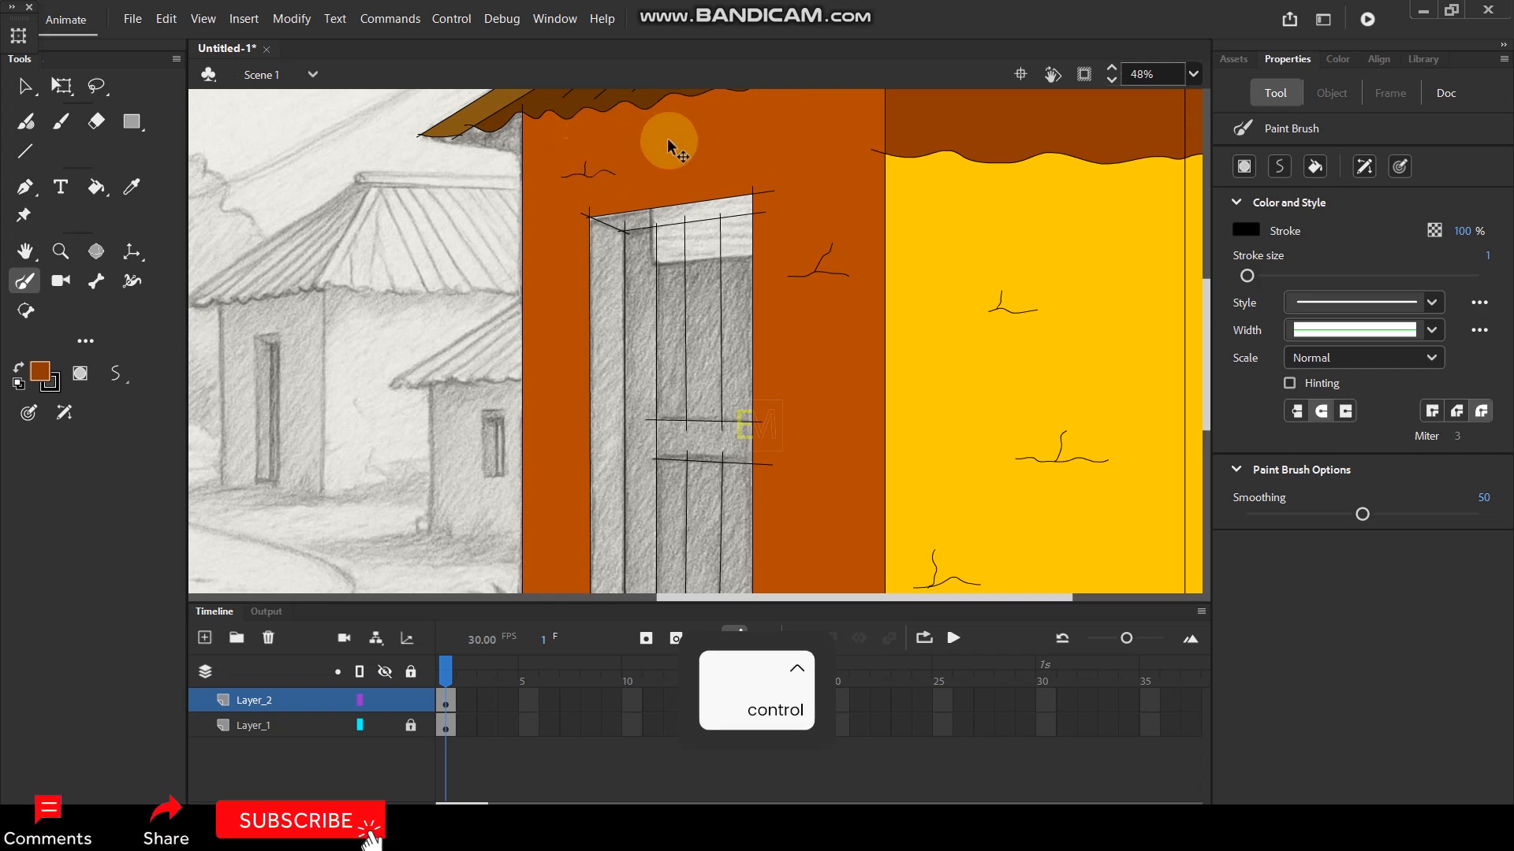
{"action": "scroll", "coordinate": [640, 152], "scroll_direction": "down", "scroll_amount": 2}
{"action": "scroll", "coordinate": [810, 287], "scroll_direction": "up", "scroll_amount": 1}
{"action": "left_click_drag", "start_coordinate": [822, 328], "coordinate": [855, 329]}
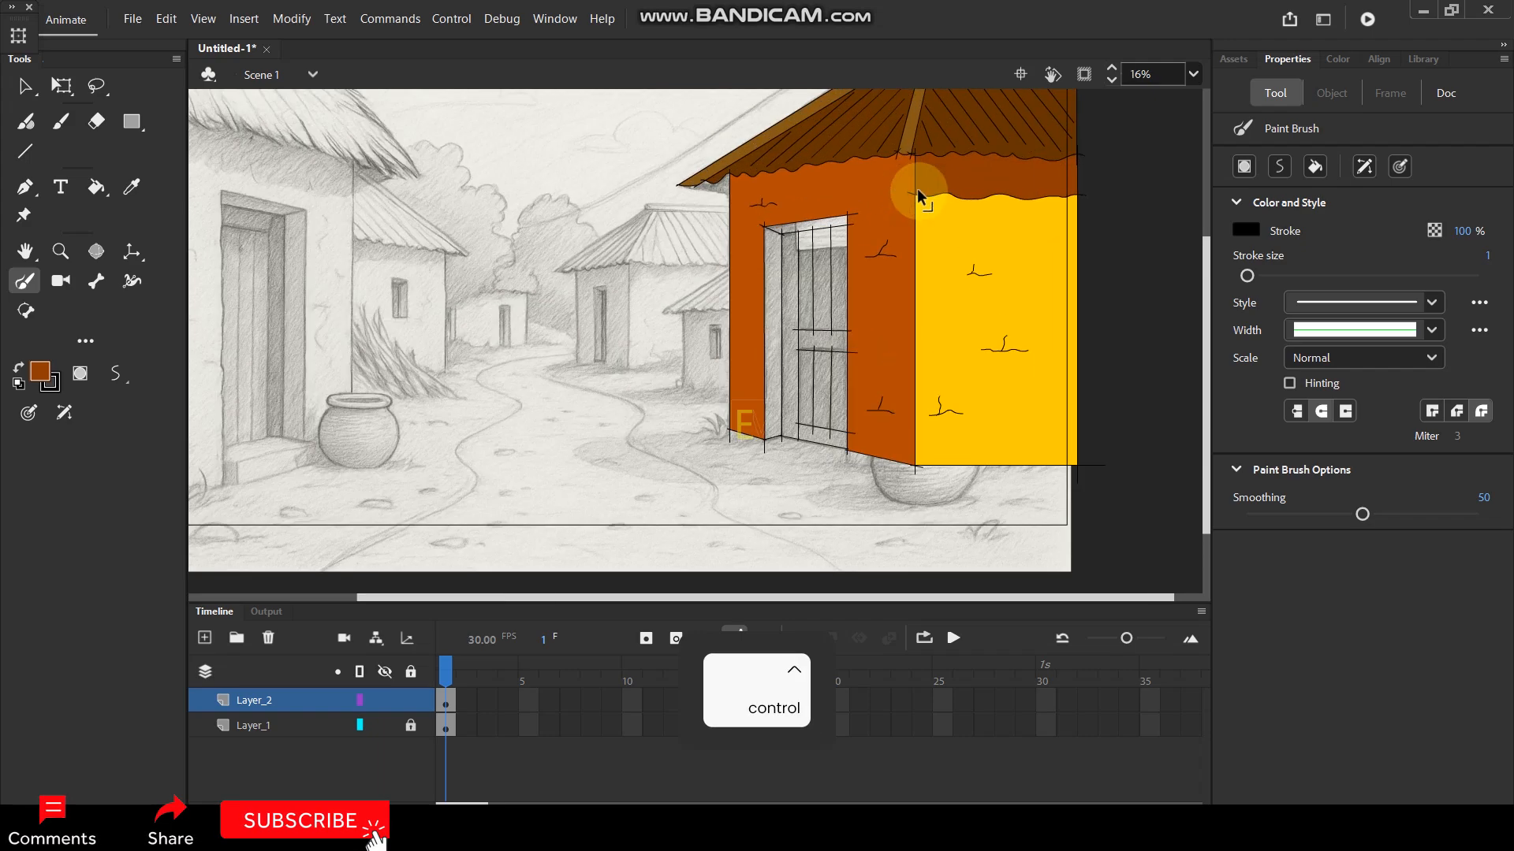
Sample the brown of the strip under the side wall's eave and fill the door recess's side and top faces with it.
{"action": "scroll", "coordinate": [918, 190], "scroll_direction": "up", "scroll_amount": 1}
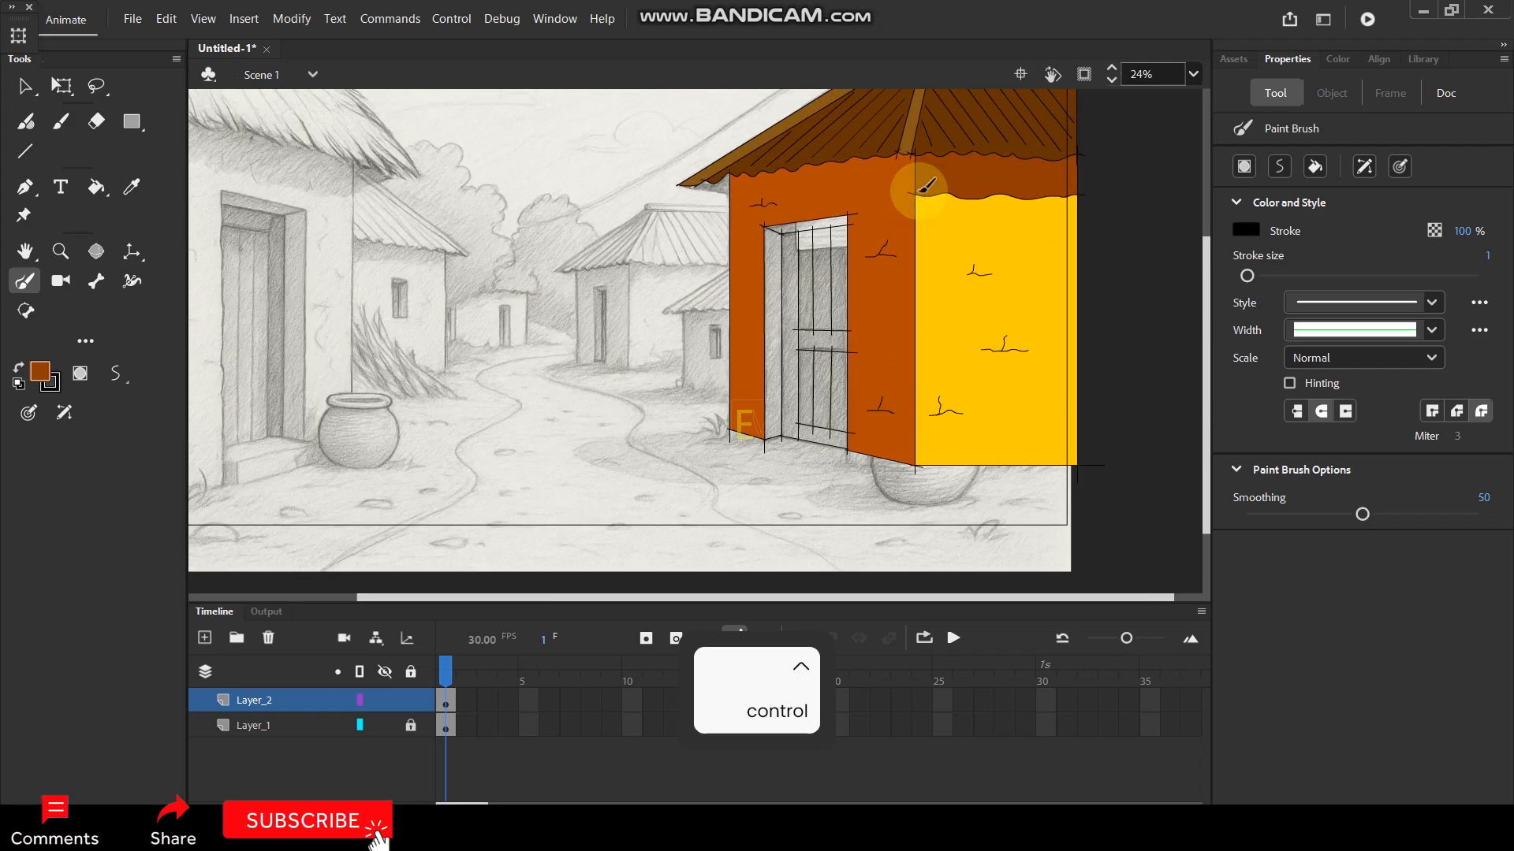
{"action": "key", "text": "i"}
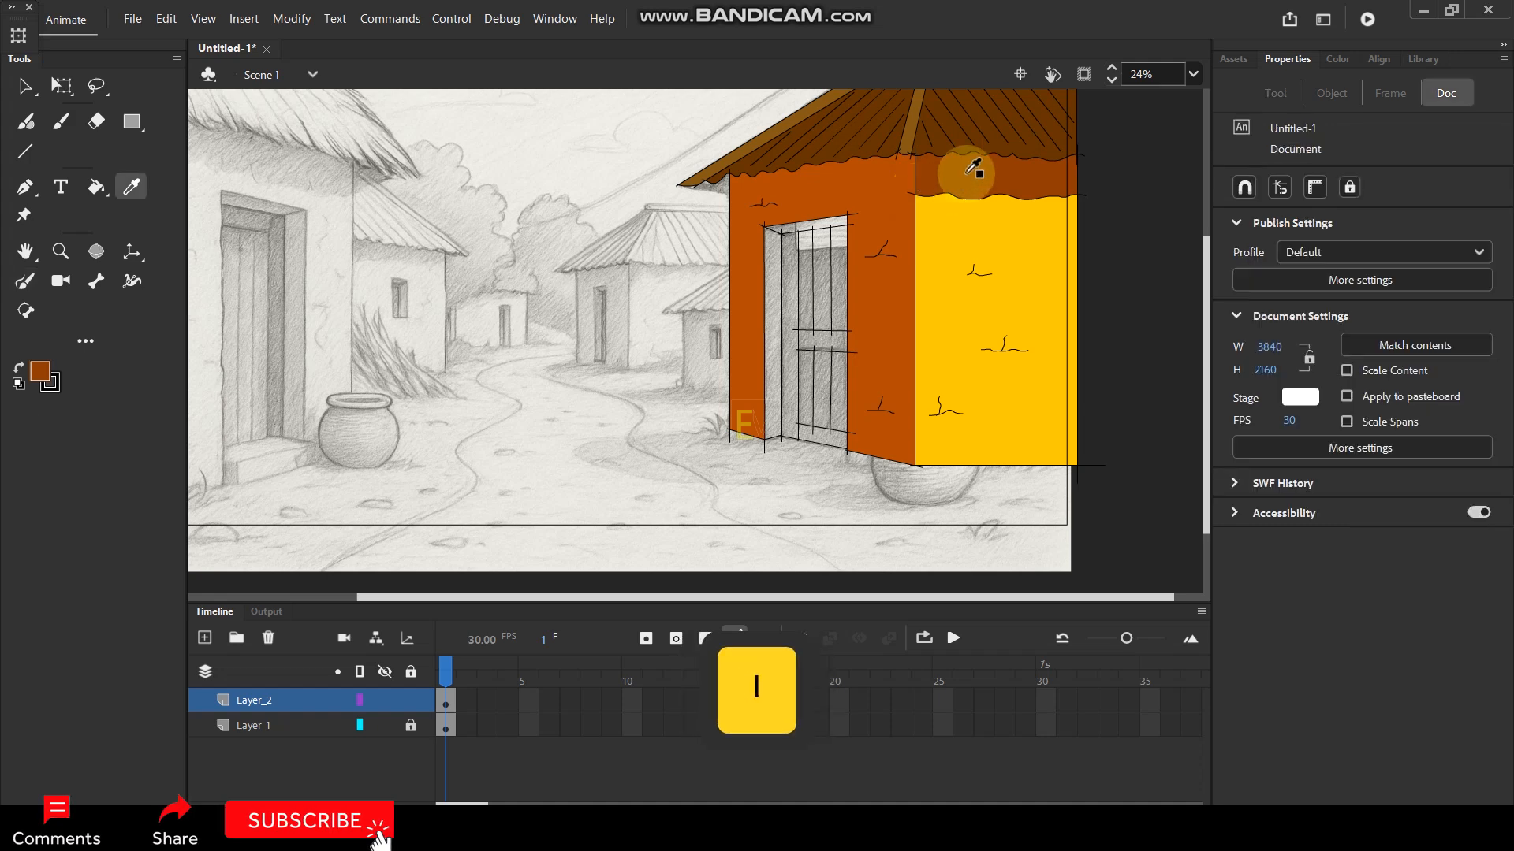
{"action": "left_click", "coordinate": [883, 247]}
{"action": "left_click", "coordinate": [777, 294]}
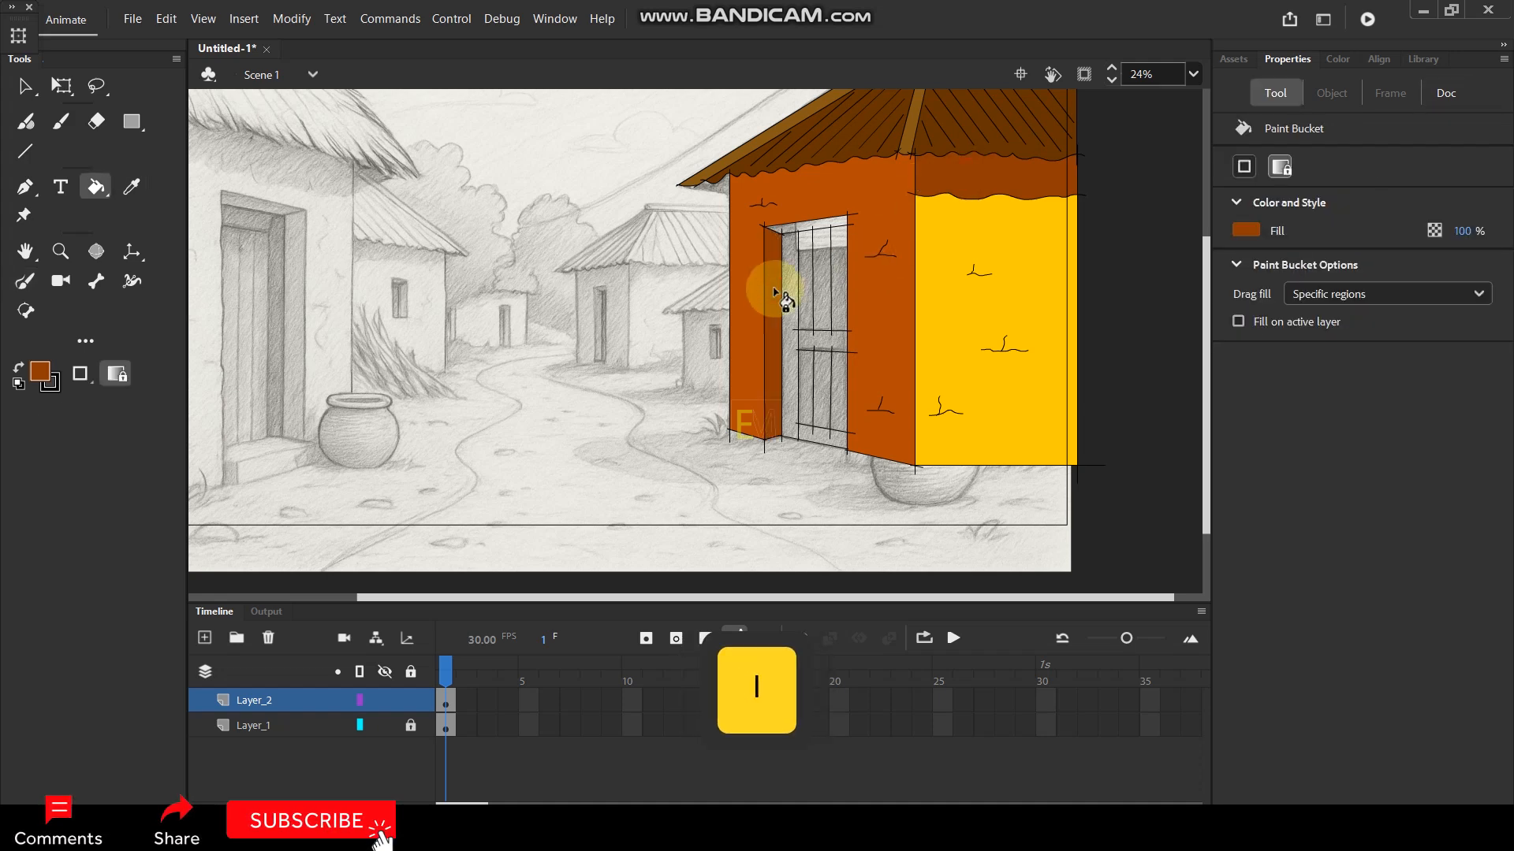
{"action": "left_click", "coordinate": [804, 229]}
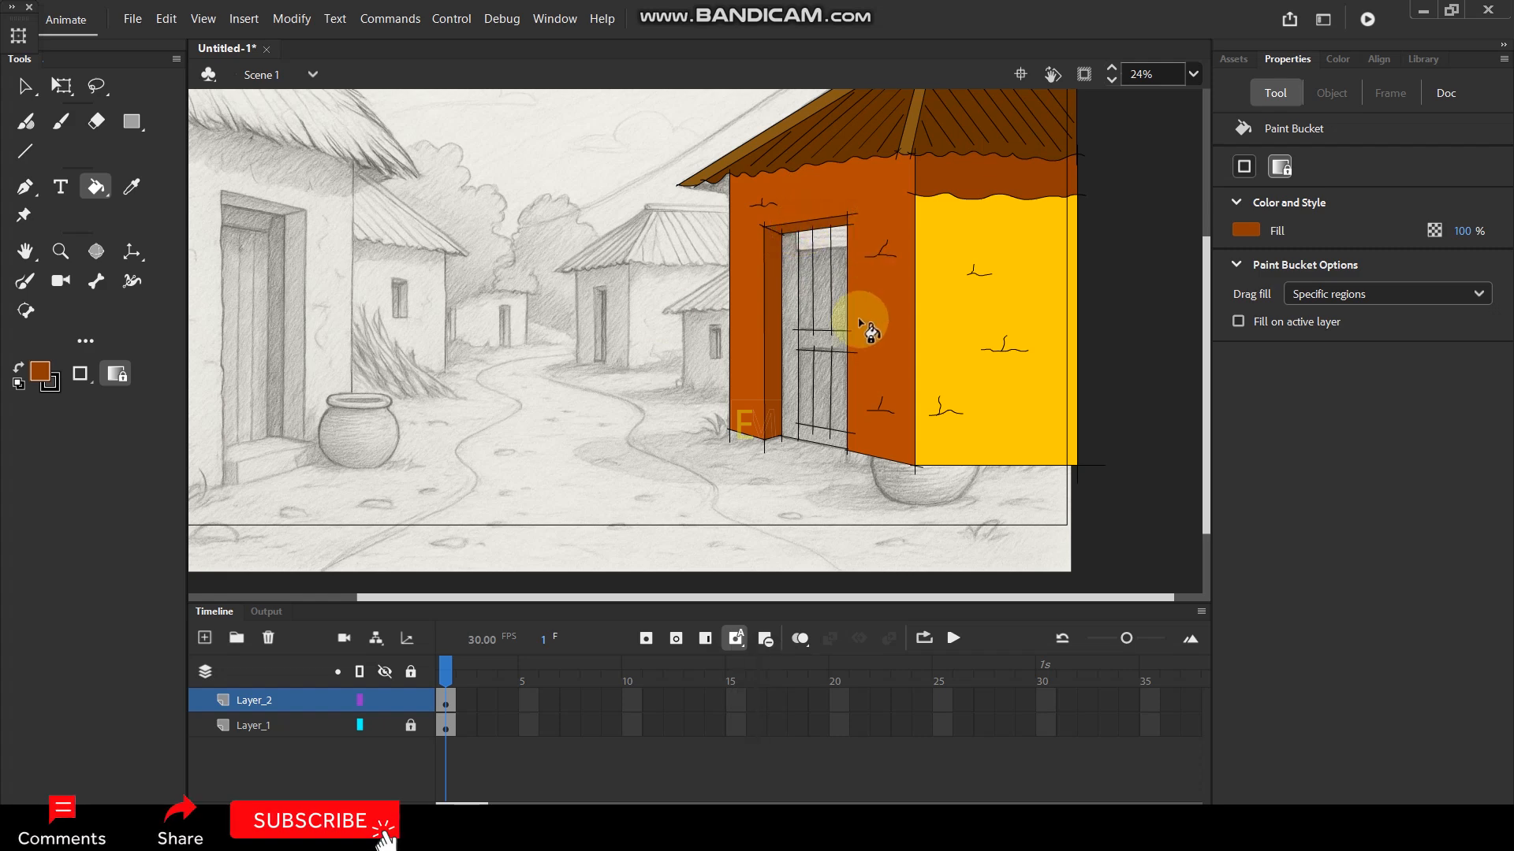
Set the fill to dark red, #660000, and fill the door frame's tall upright beside the recess.
{"action": "left_click", "coordinate": [39, 370]}
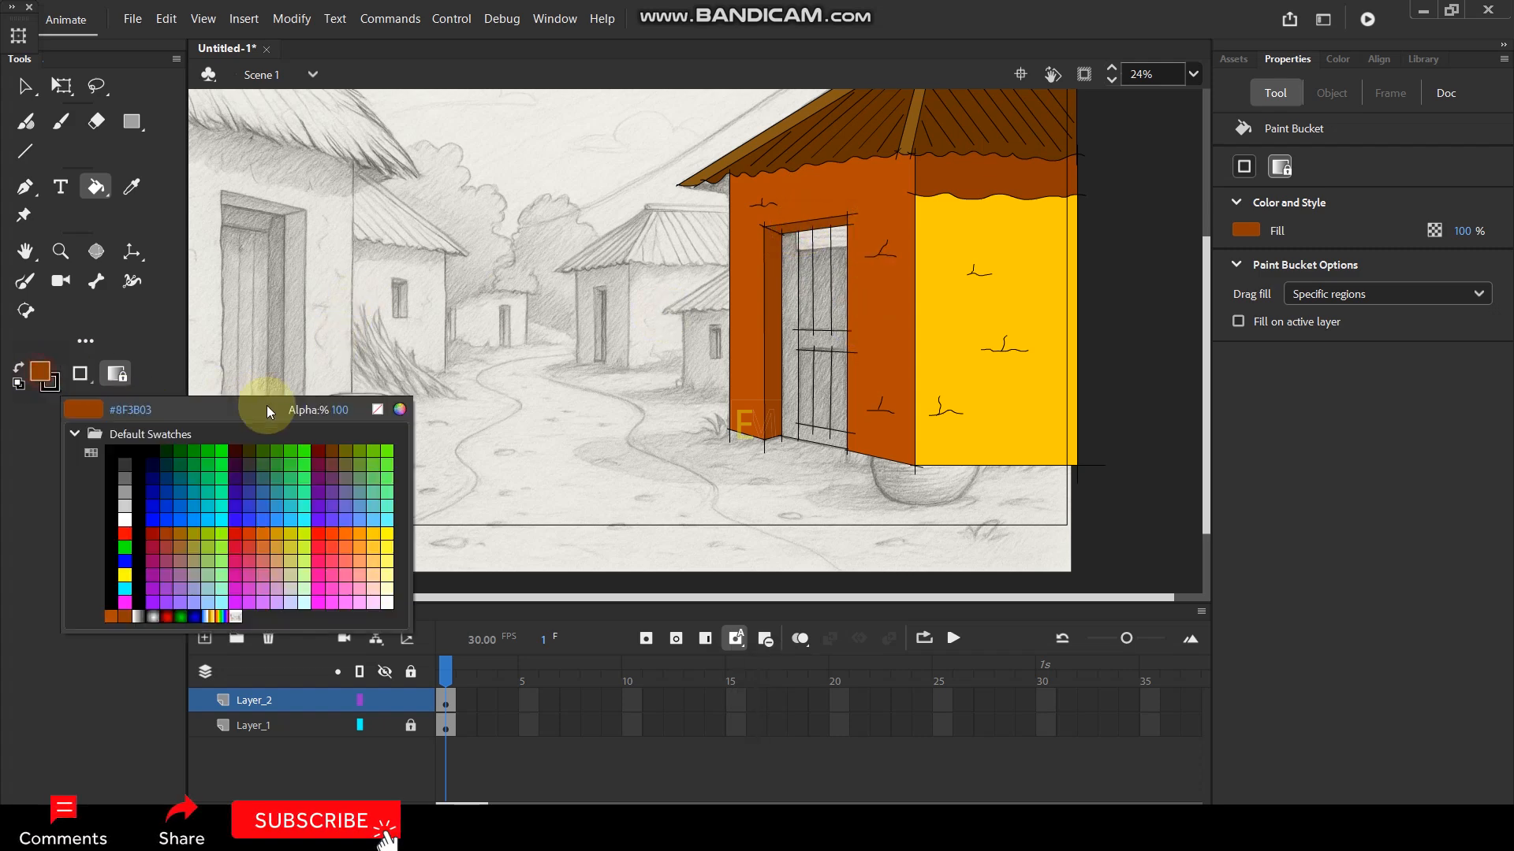
{"action": "left_click", "coordinate": [324, 446]}
{"action": "left_click", "coordinate": [789, 311]}
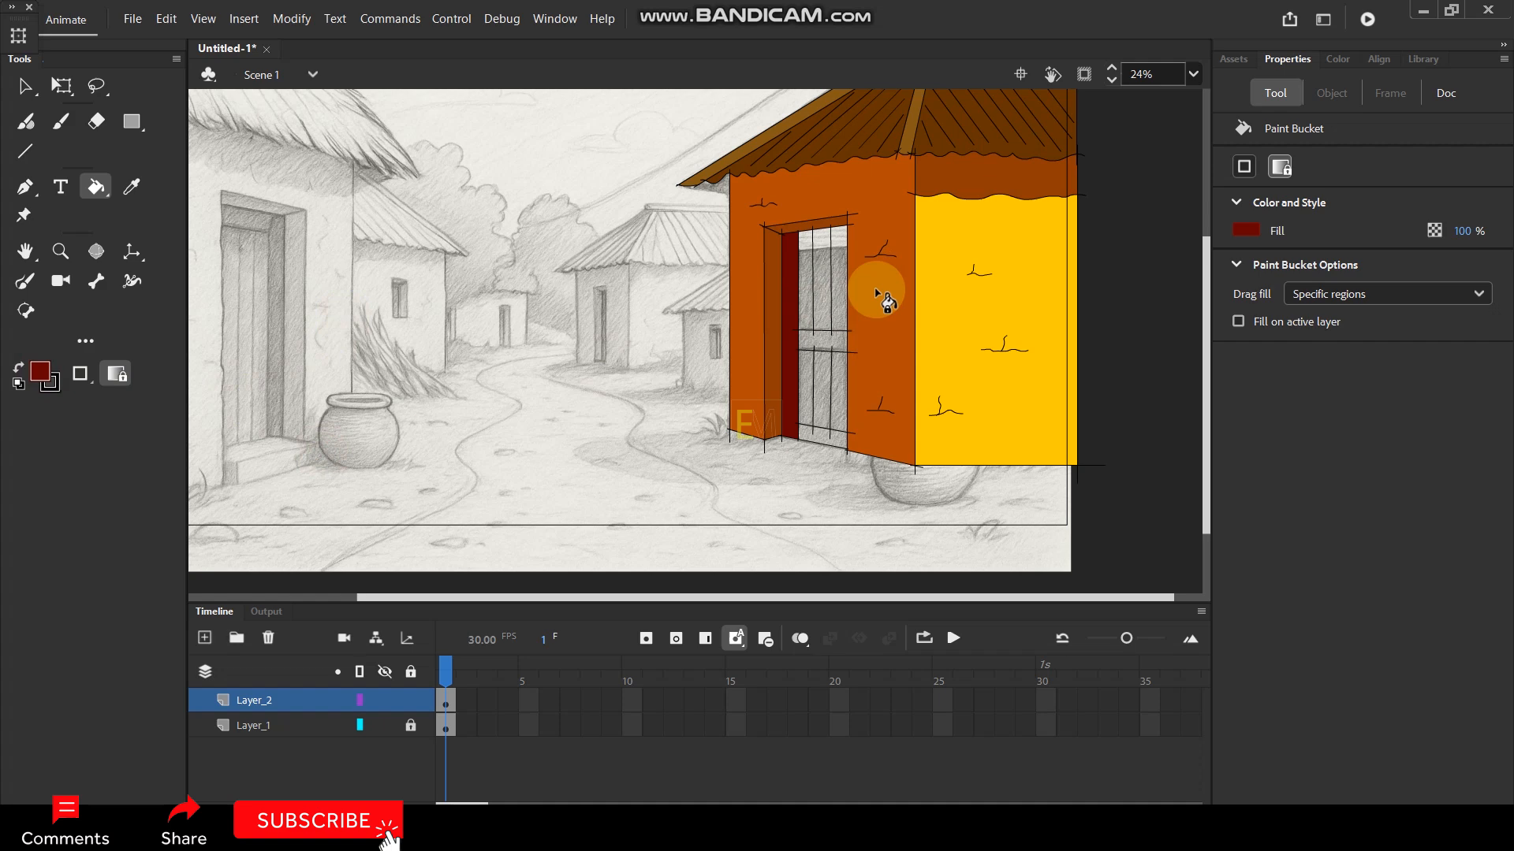
Set a darker custom red fill, #510202, and fill the three upper planks of the door with it.
{"action": "left_click", "coordinate": [36, 381]}
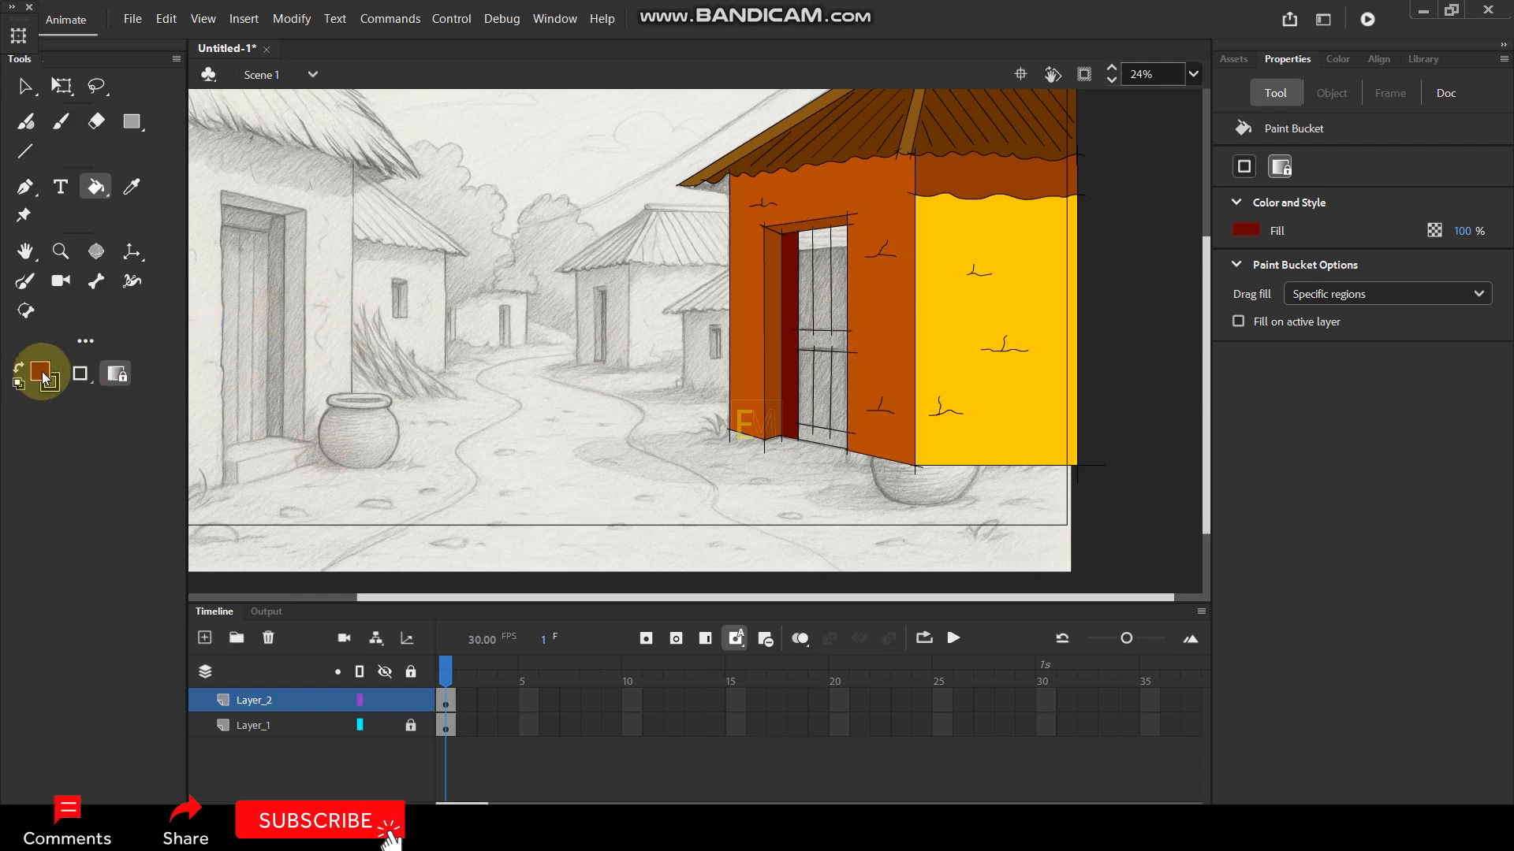
{"action": "left_click", "coordinate": [43, 379]}
{"action": "left_click", "coordinate": [399, 411]}
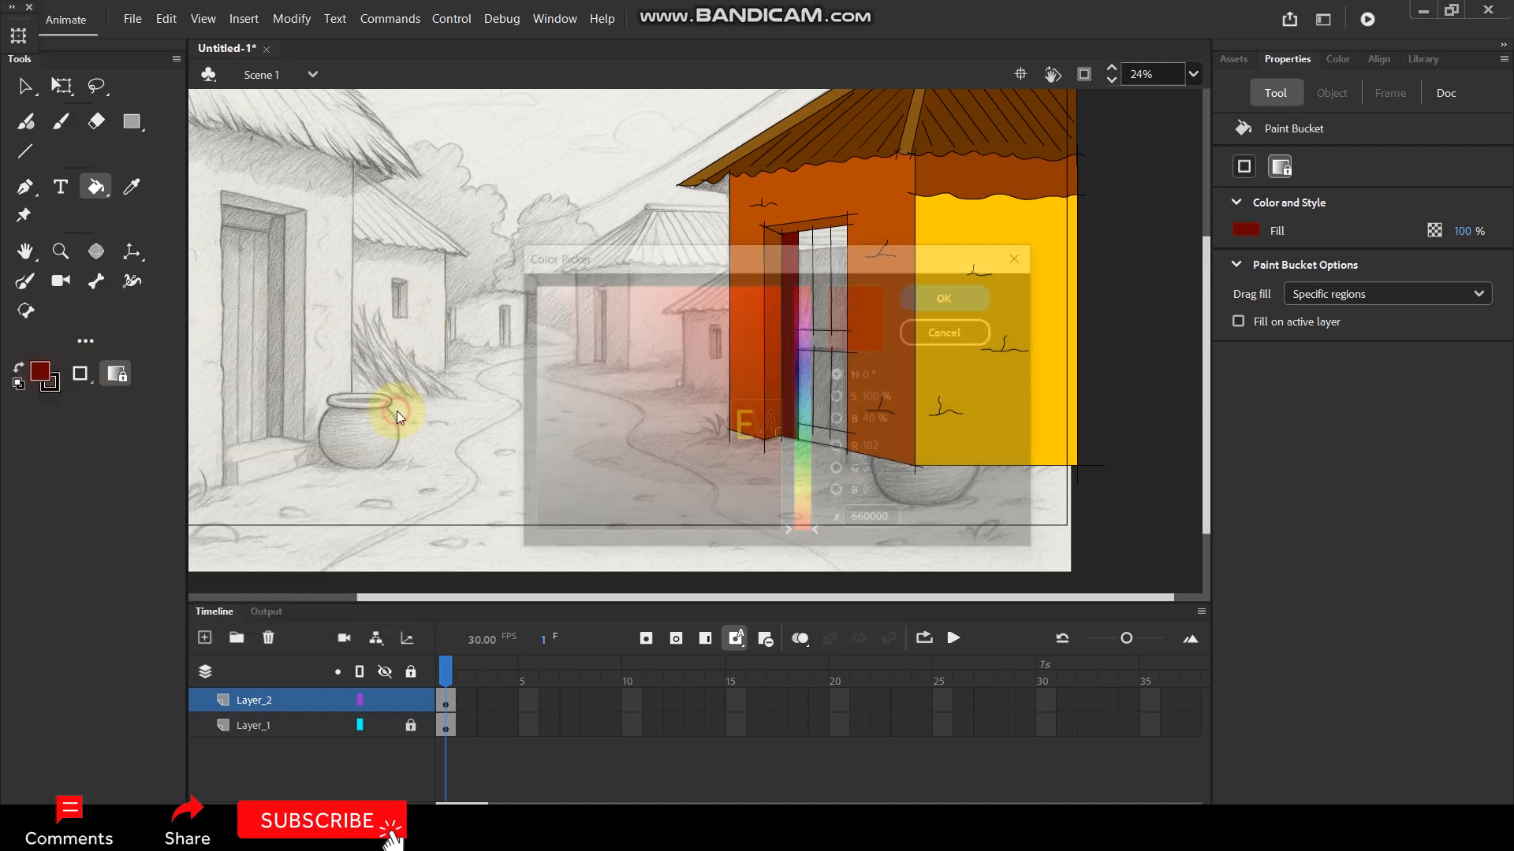
{"action": "left_click", "coordinate": [772, 455]}
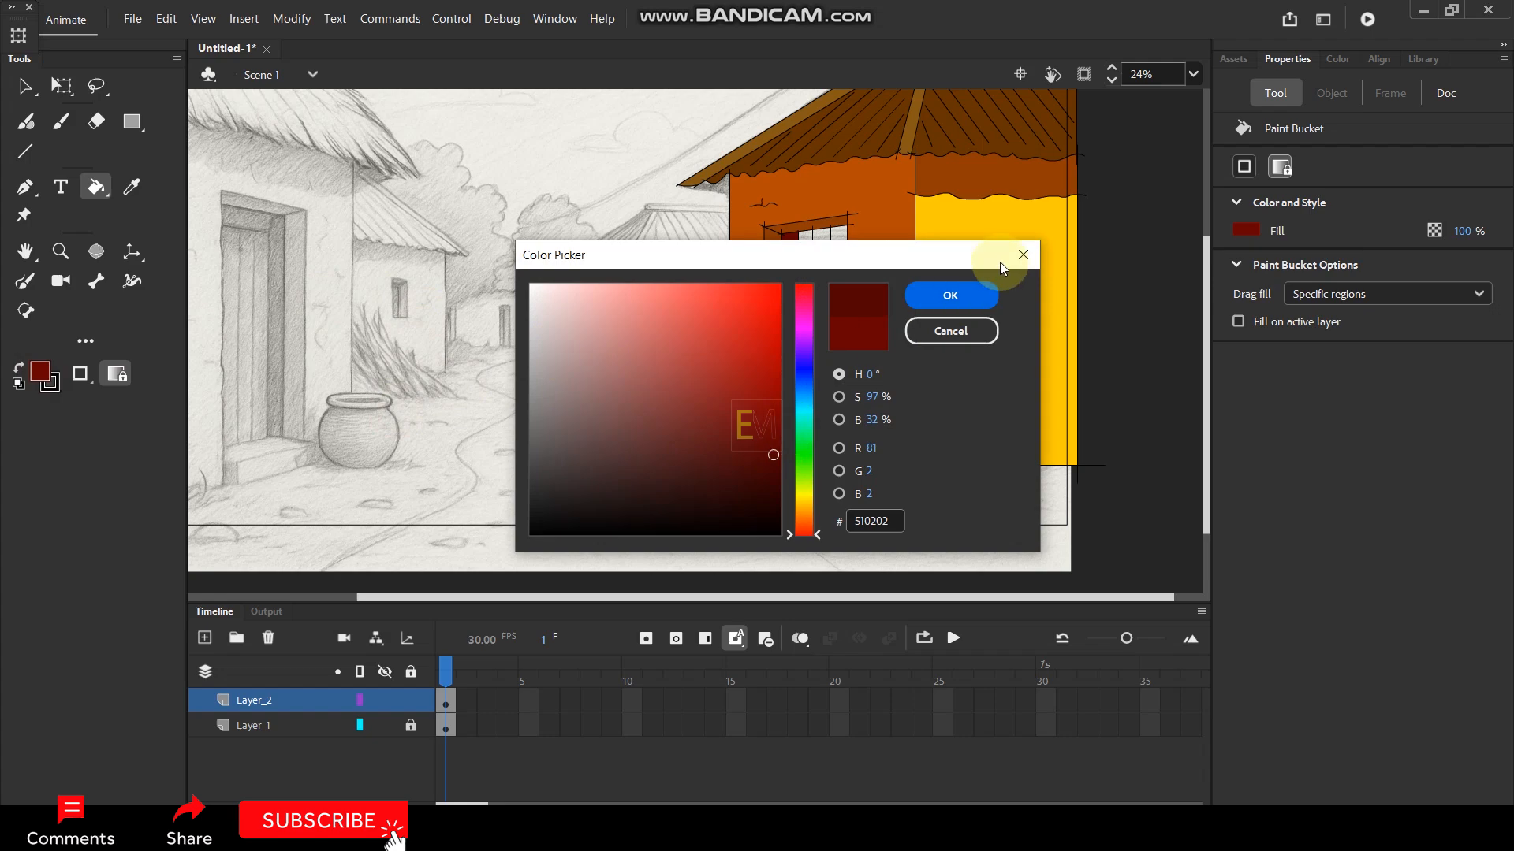
{"action": "left_click", "coordinate": [951, 304]}
{"action": "scroll", "coordinate": [798, 247], "scroll_direction": "up", "scroll_amount": 3}
{"action": "left_click", "coordinate": [814, 307]}
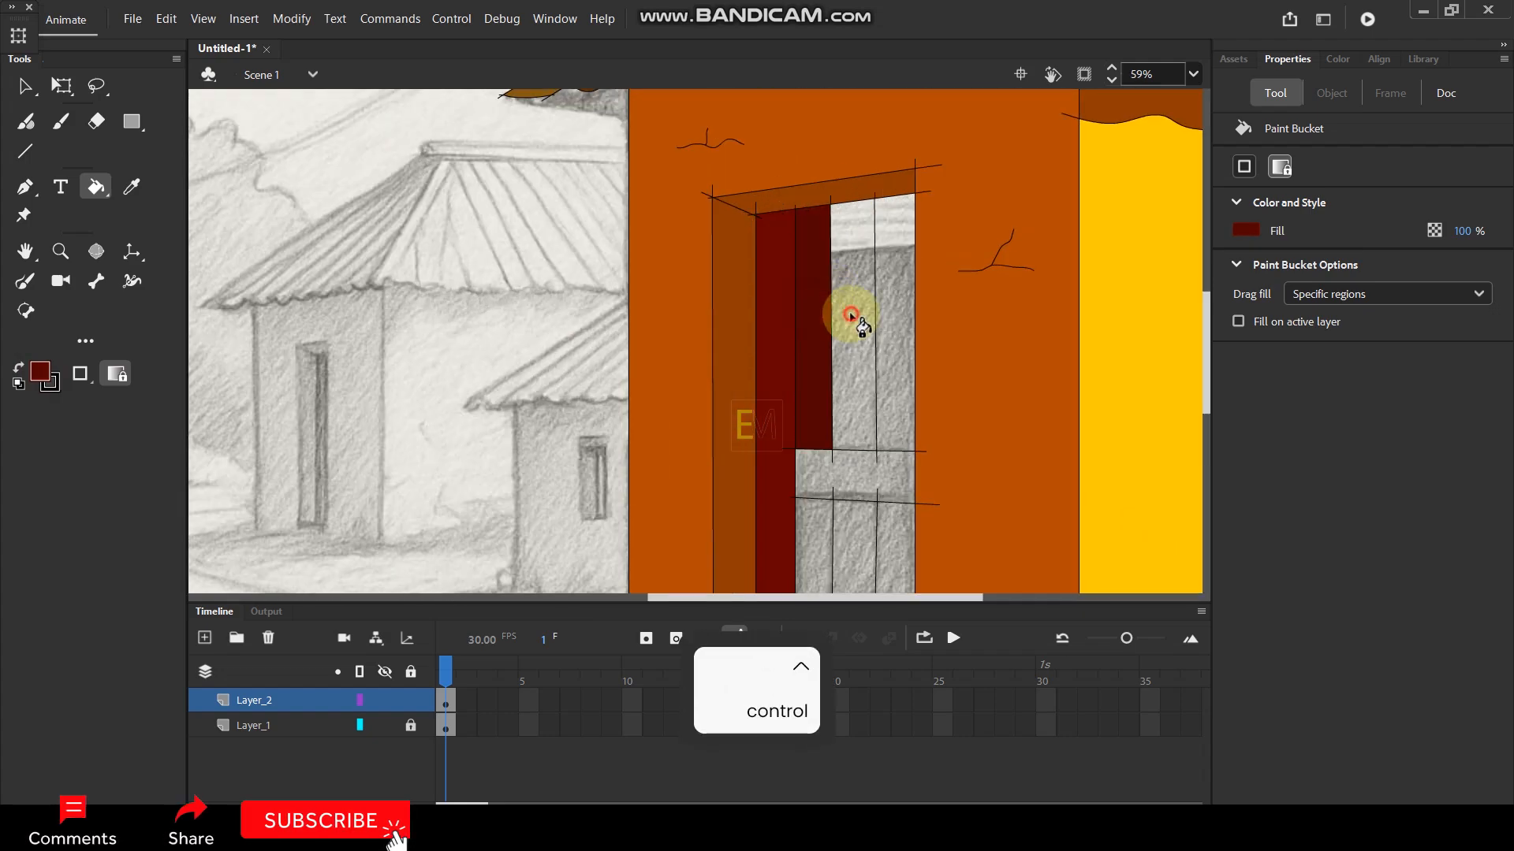
{"action": "left_click", "coordinate": [853, 315]}
{"action": "left_click", "coordinate": [897, 306]}
Fill the three lower planks of the door with the same darkest red.
{"action": "scroll", "coordinate": [865, 258], "scroll_direction": "down", "scroll_amount": 3}
{"action": "scroll", "coordinate": [851, 418], "scroll_direction": "up", "scroll_amount": 3}
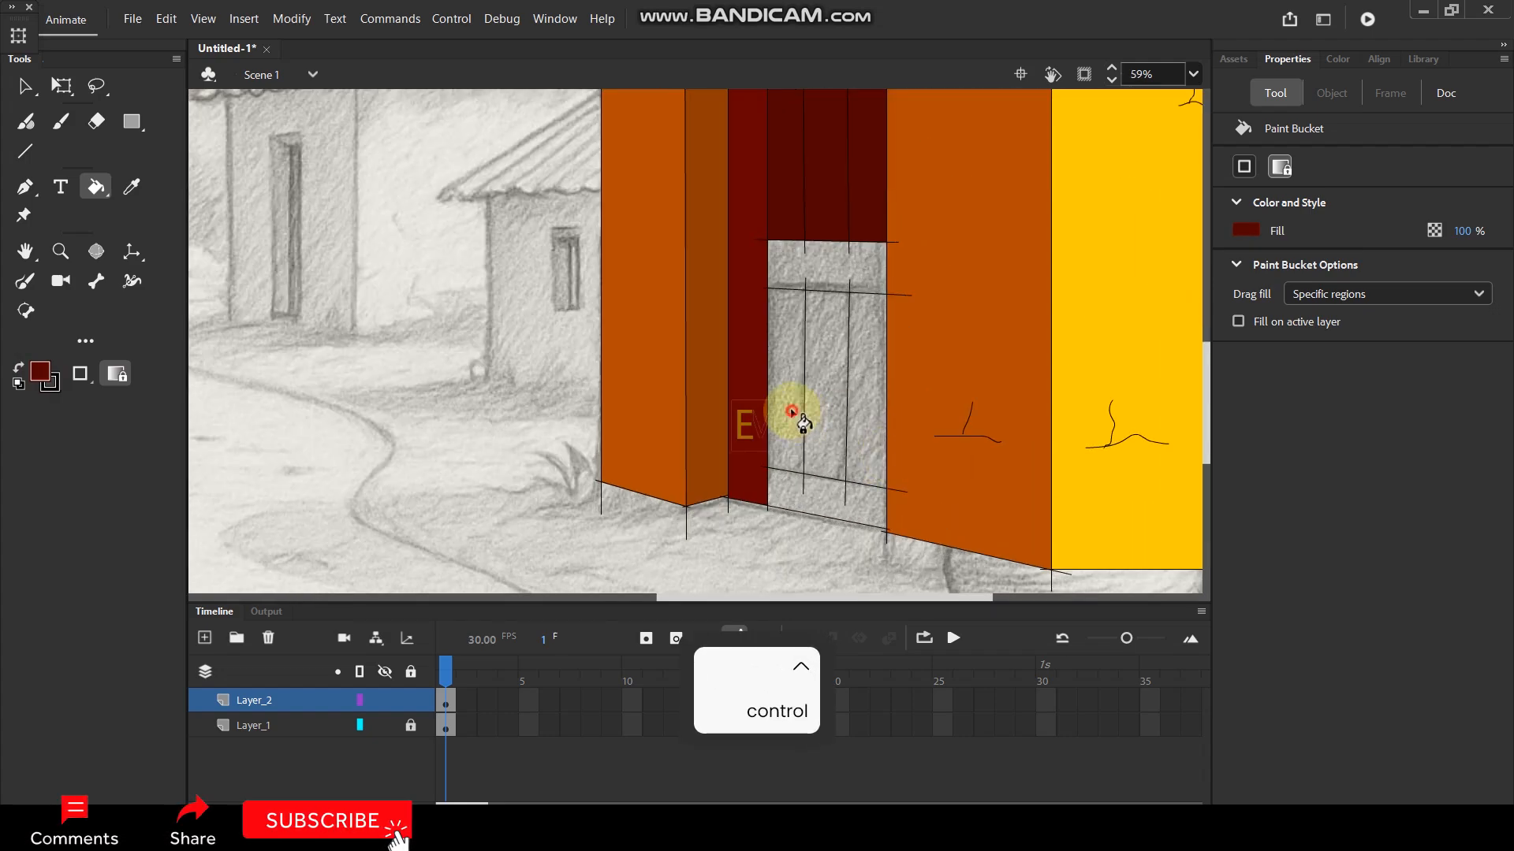
{"action": "left_click", "coordinate": [792, 412]}
{"action": "left_click", "coordinate": [828, 404]}
{"action": "left_click", "coordinate": [860, 402]}
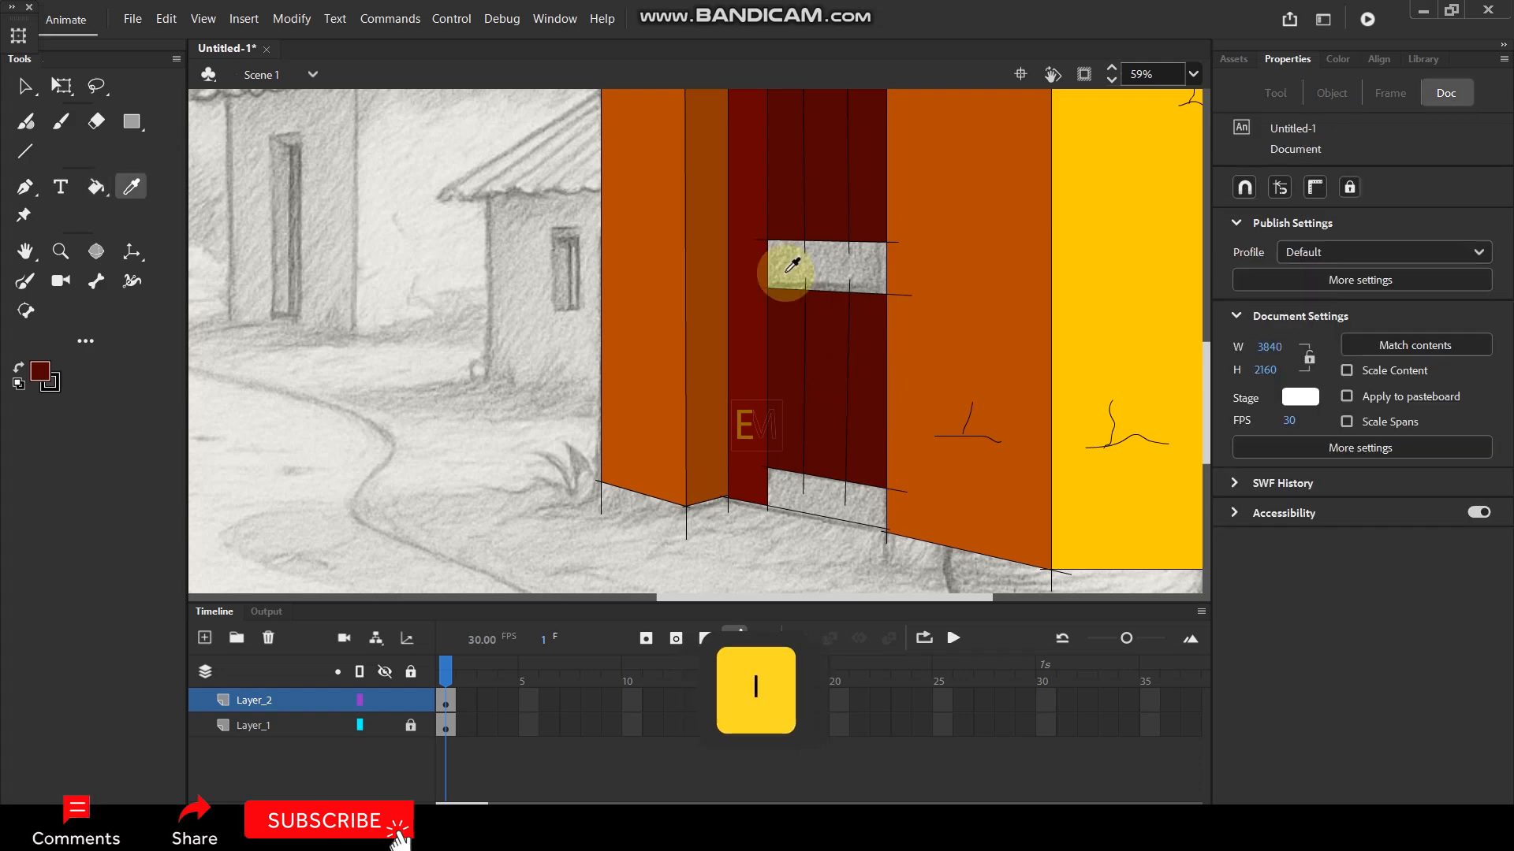
Sample the door upright's dark red and fill the door's middle and bottom rails with it.
{"action": "left_click", "coordinate": [784, 264]}
{"action": "left_click", "coordinate": [842, 280]}
{"action": "left_click", "coordinate": [816, 498]}
{"action": "scroll", "coordinate": [883, 339], "scroll_direction": "down", "scroll_amount": 2}
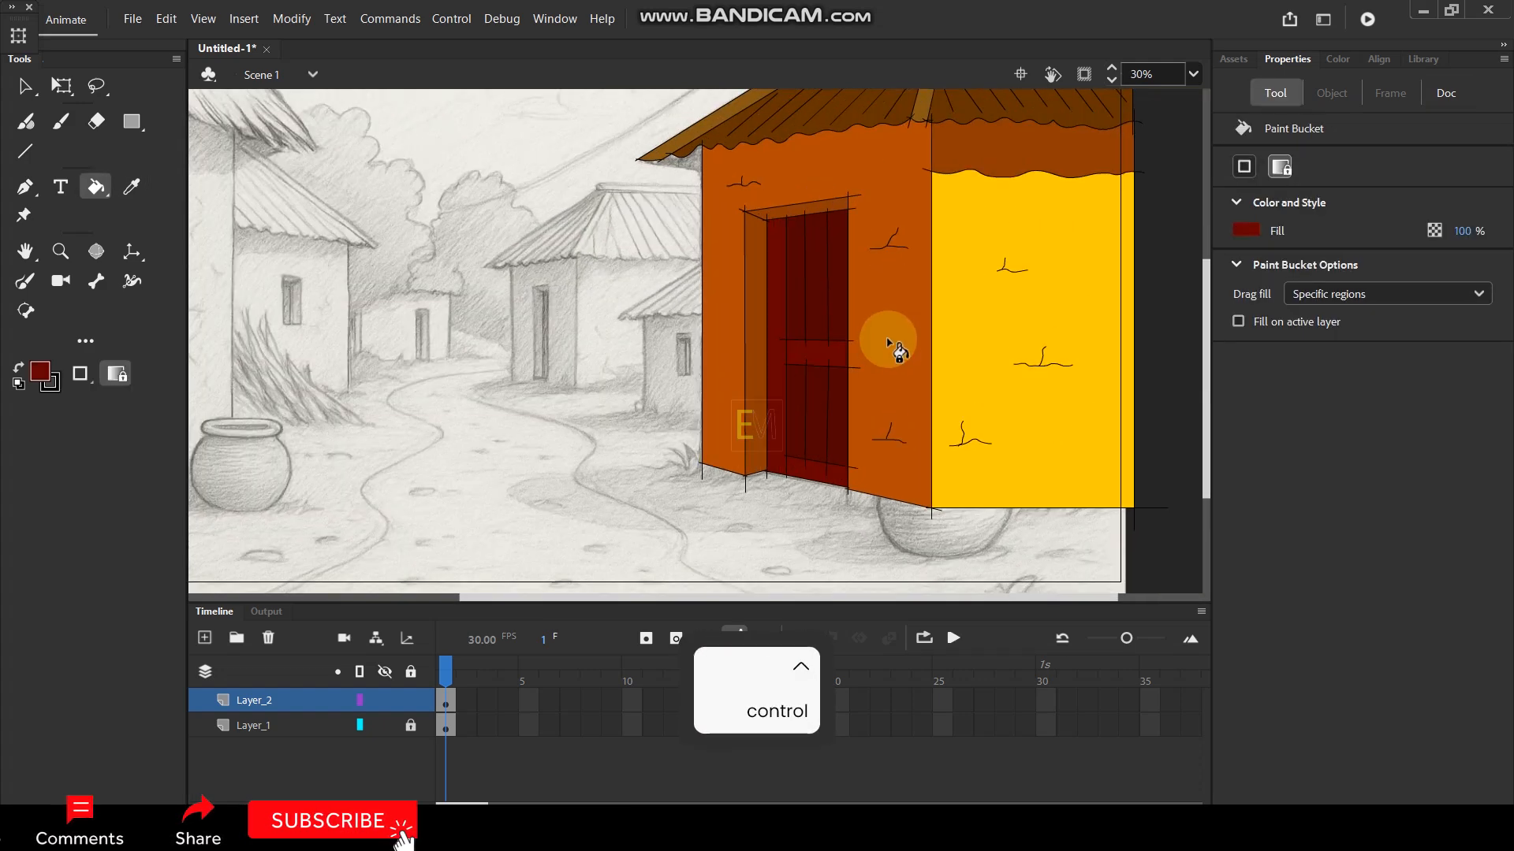
Delete the wavy black line between the brown strip and the golden yellow side wall.
{"action": "scroll", "coordinate": [883, 339], "scroll_direction": "down", "scroll_amount": 2}
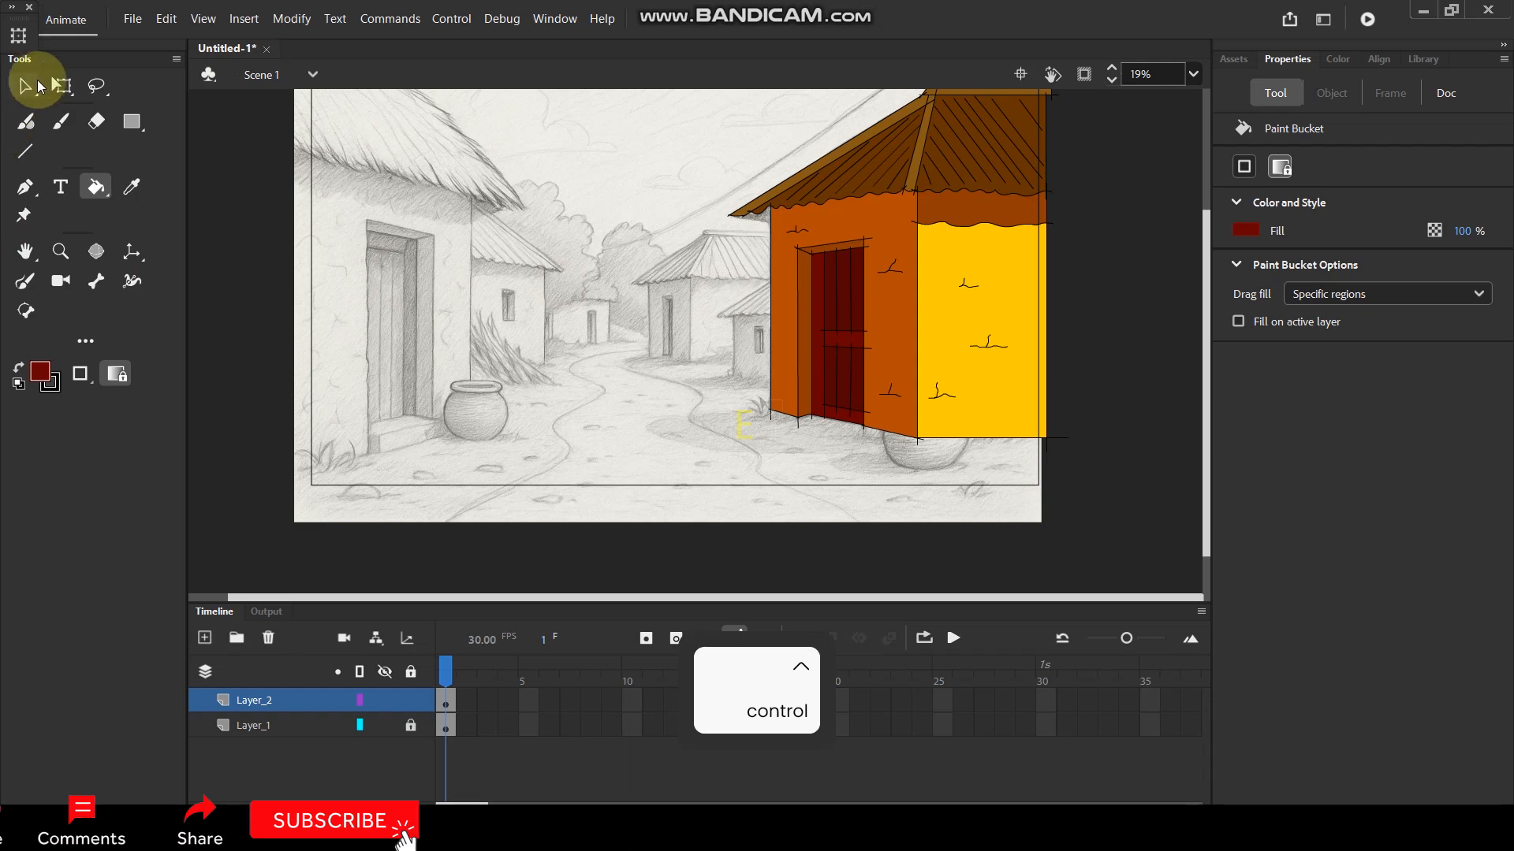
{"action": "left_click", "coordinate": [39, 83]}
{"action": "scroll", "coordinate": [1010, 215], "scroll_direction": "up", "scroll_amount": 2}
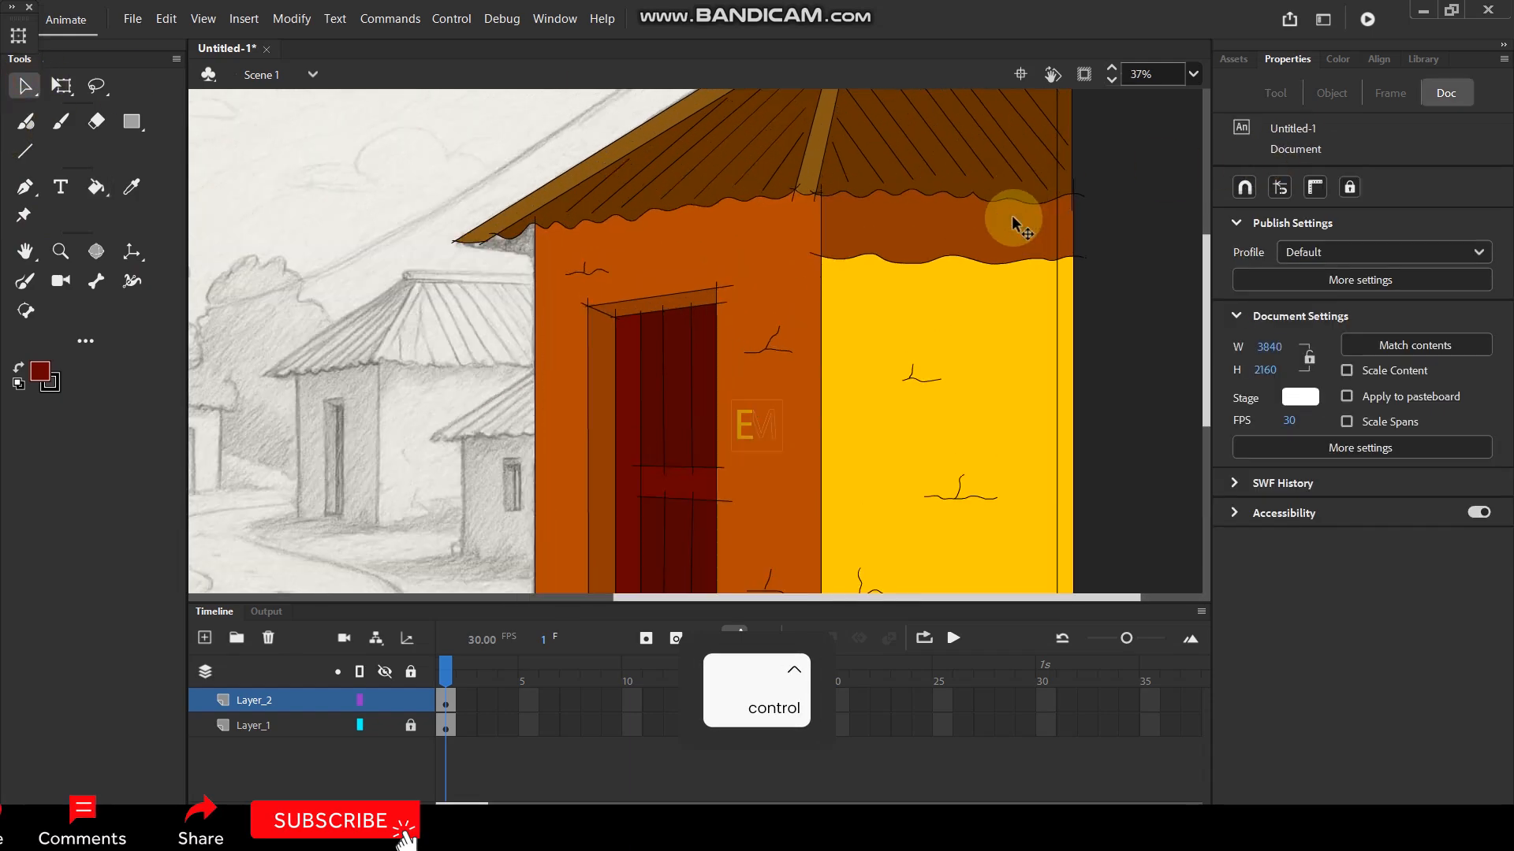
{"action": "left_click", "coordinate": [960, 256]}
{"action": "key", "text": "Delete"}
{"action": "left_click", "coordinate": [1024, 259]}
{"action": "key", "text": "Delete"}
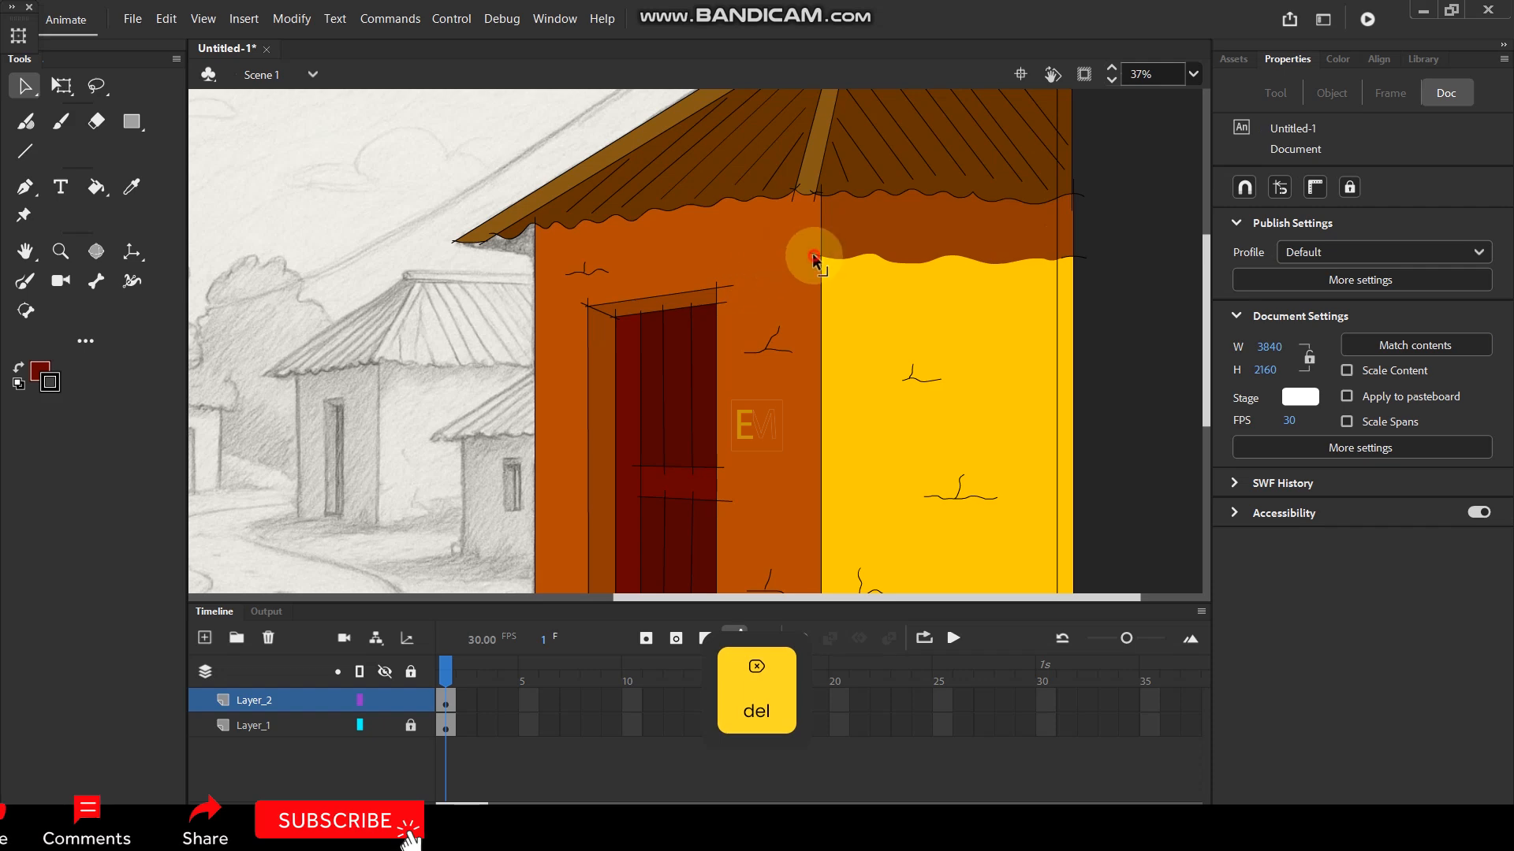
Delete the connected black outlines of the hut's roof edges, walls and door, keeping the roof strokes and crack marks.
{"action": "left_click", "coordinate": [815, 193]}
{"action": "key", "text": "Delete"}
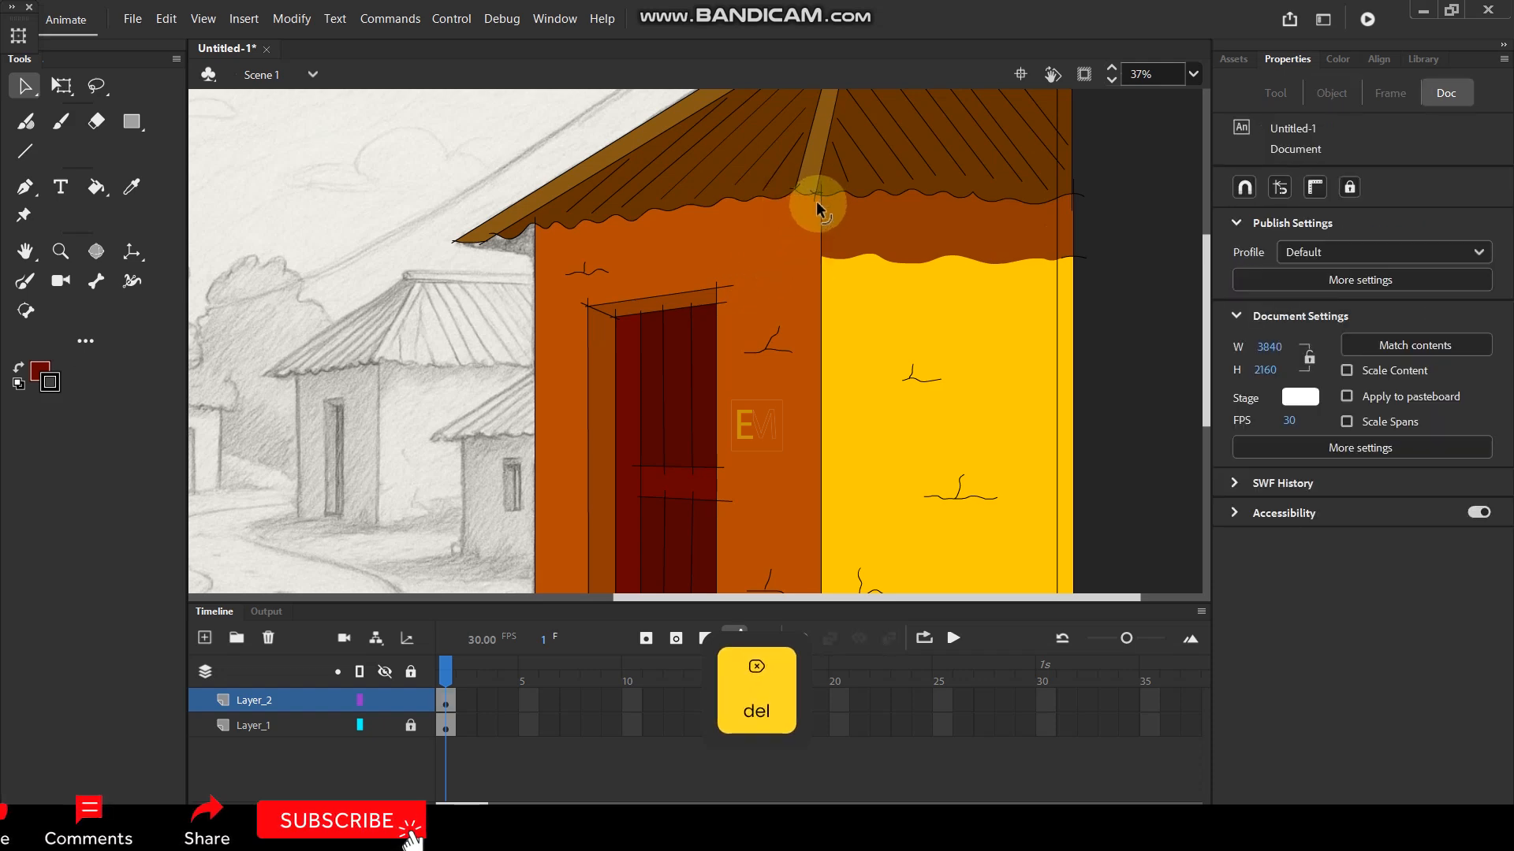
{"action": "left_click", "coordinate": [816, 206]}
{"action": "key", "text": "Delete"}
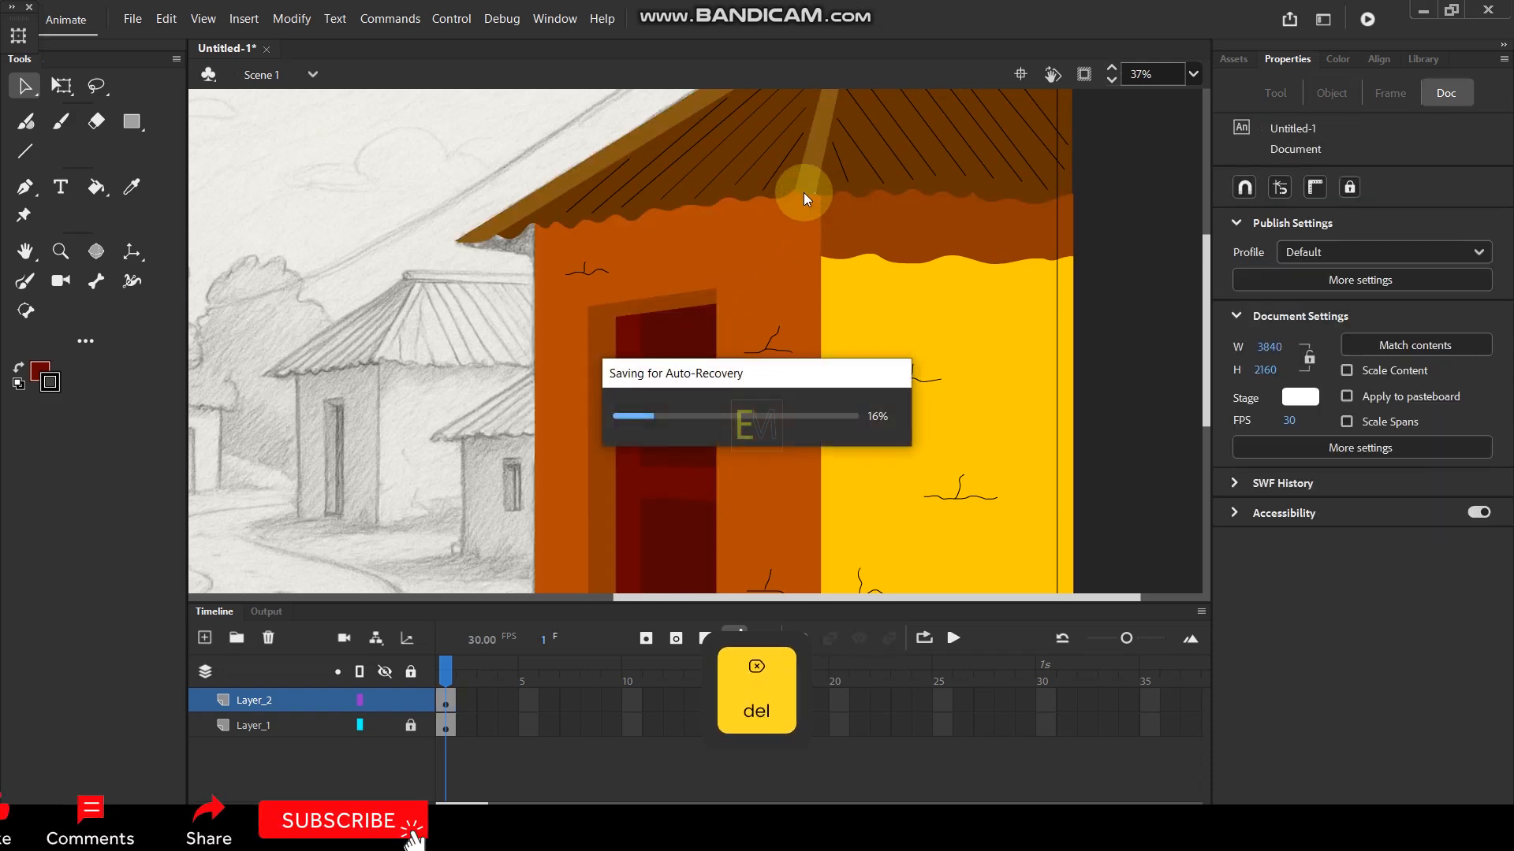
Sample the roof ridge's brown and fill the small white gap at the ridge strip's lower end.
{"action": "scroll", "coordinate": [820, 181], "scroll_direction": "down", "scroll_amount": 3}
{"action": "scroll", "coordinate": [834, 179], "scroll_direction": "up", "scroll_amount": 2}
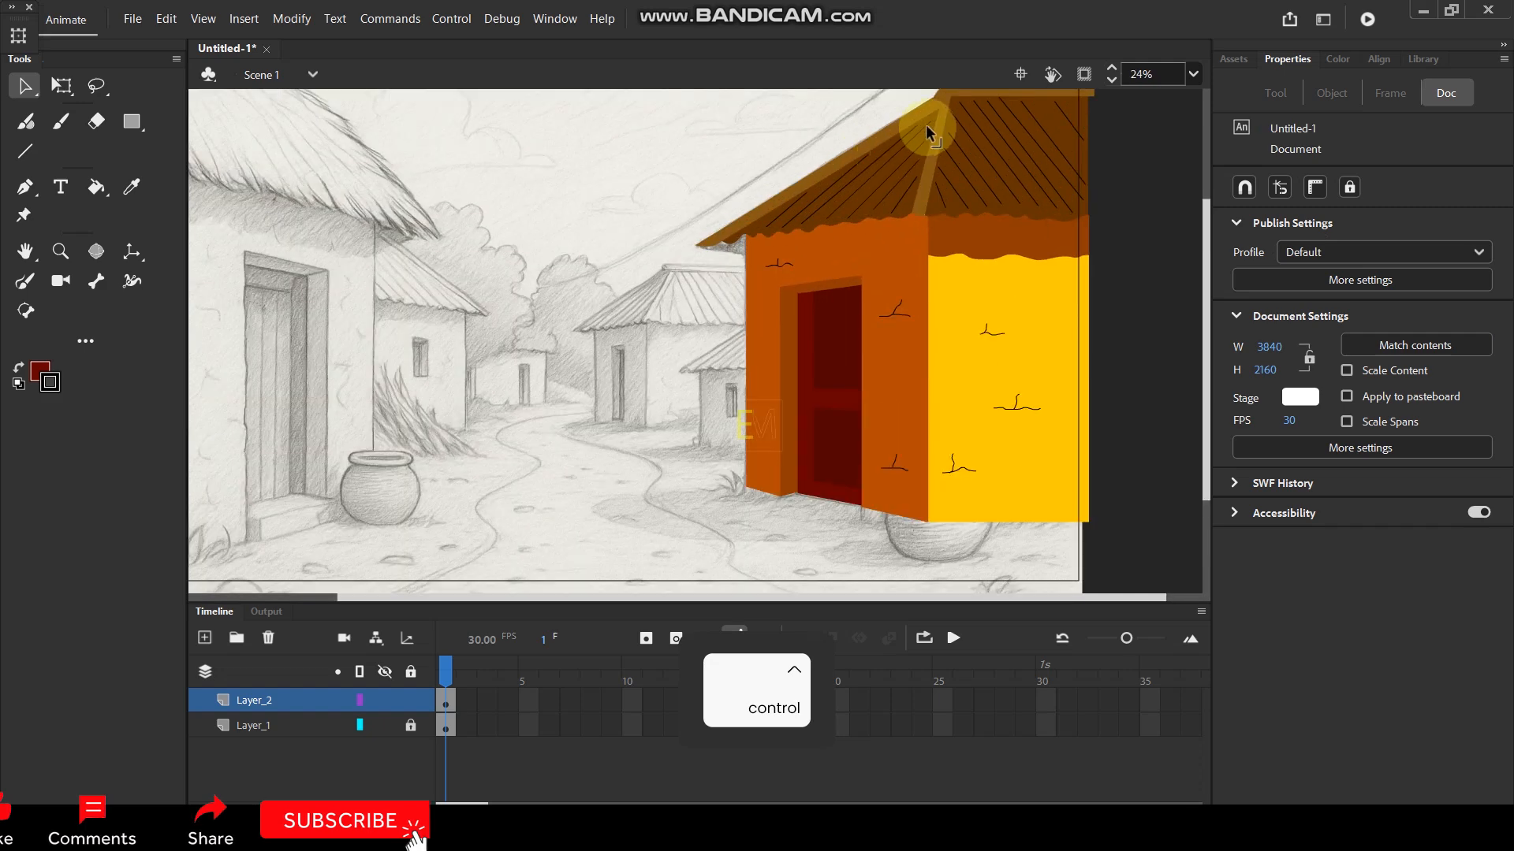
{"action": "scroll", "coordinate": [925, 124], "scroll_direction": "up", "scroll_amount": 8}
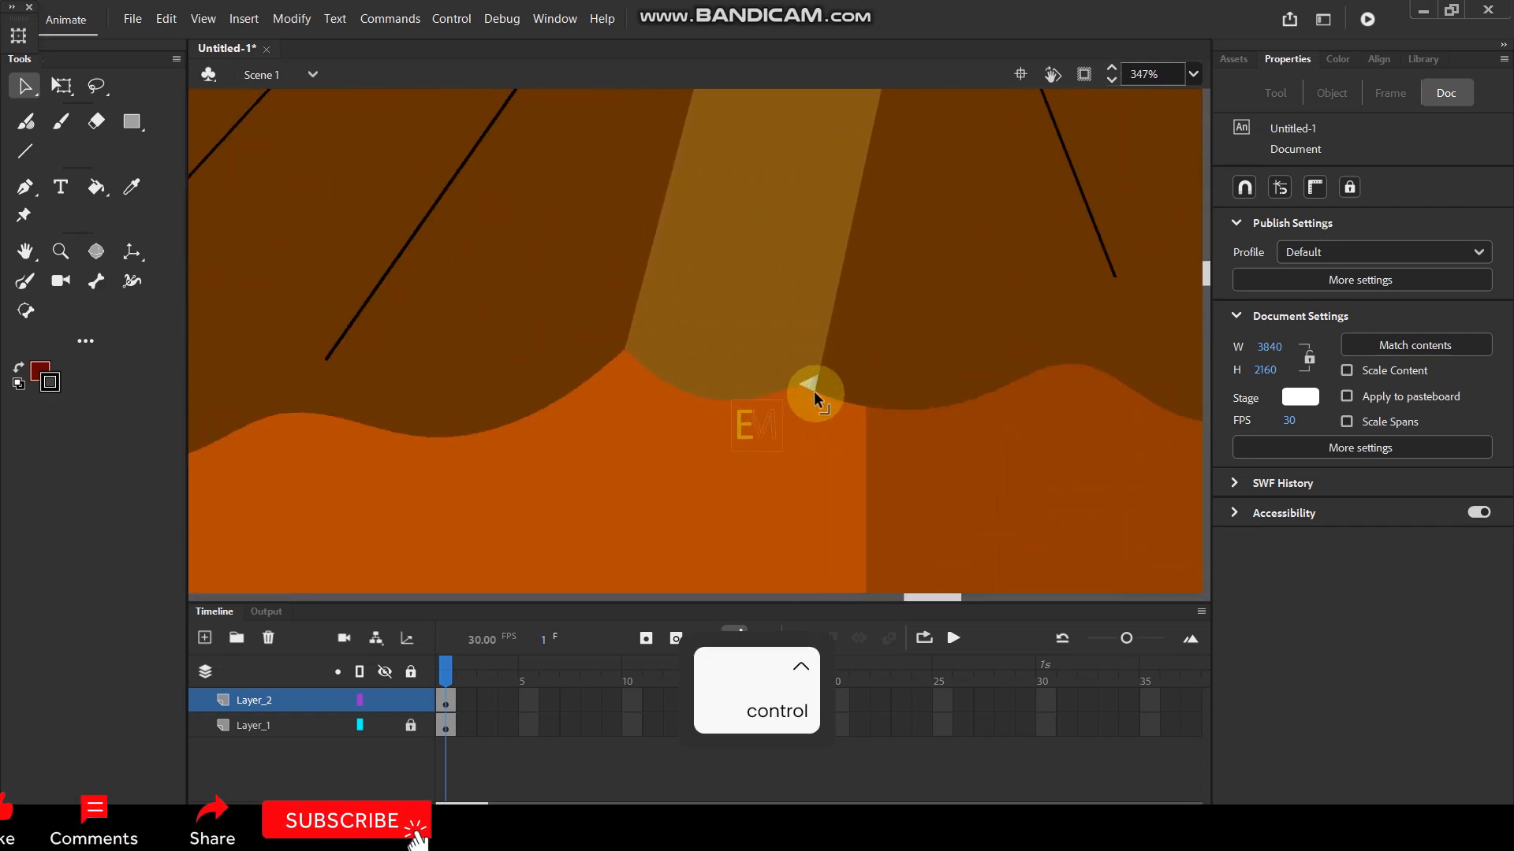
{"action": "key", "text": "i"}
{"action": "left_click", "coordinate": [812, 384]}
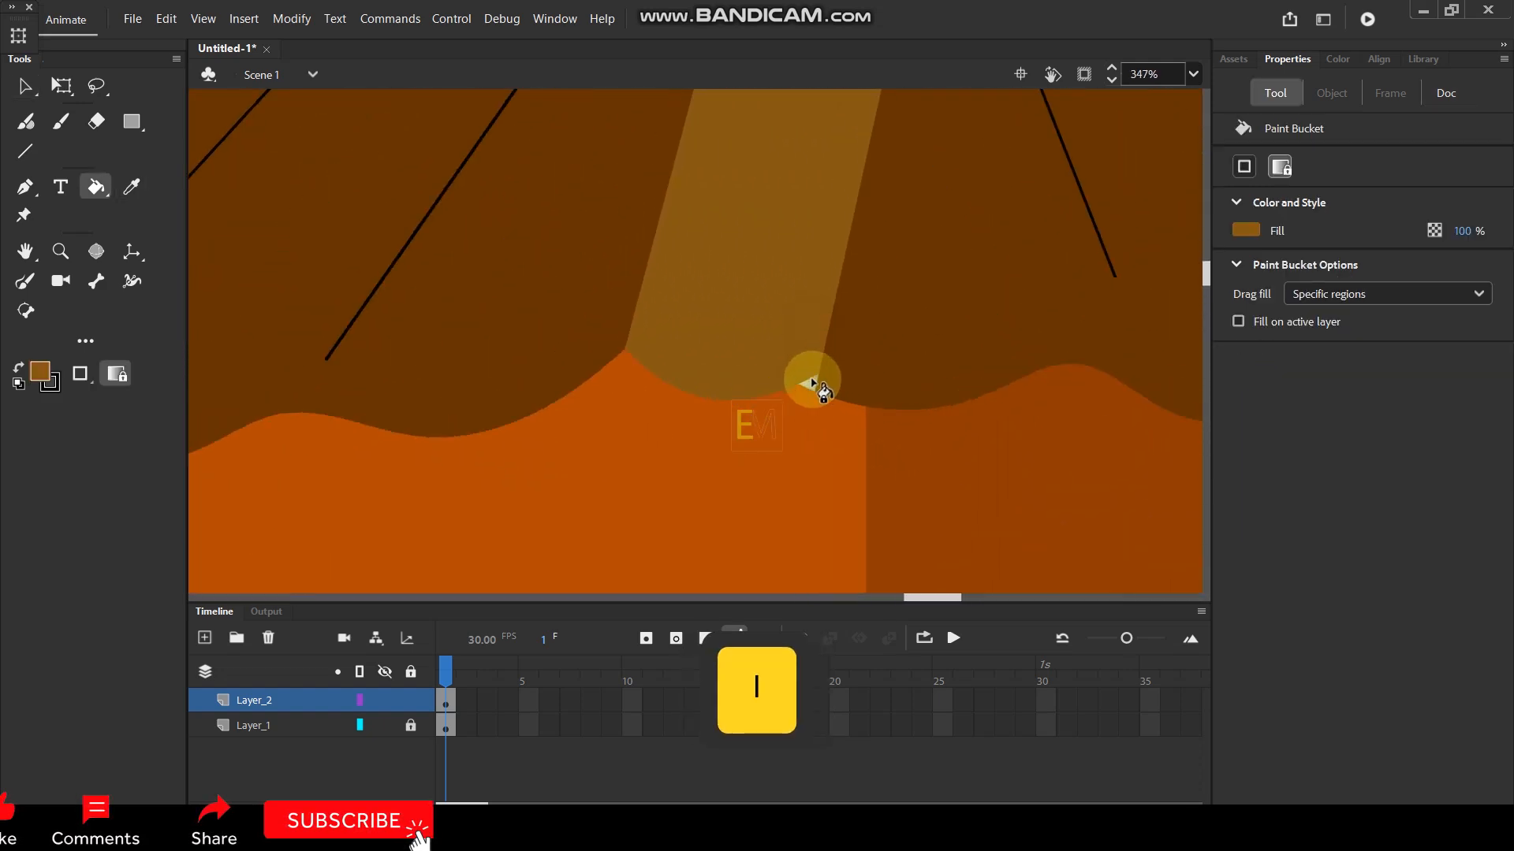
{"action": "scroll", "coordinate": [875, 297], "scroll_direction": "down", "scroll_amount": 10}
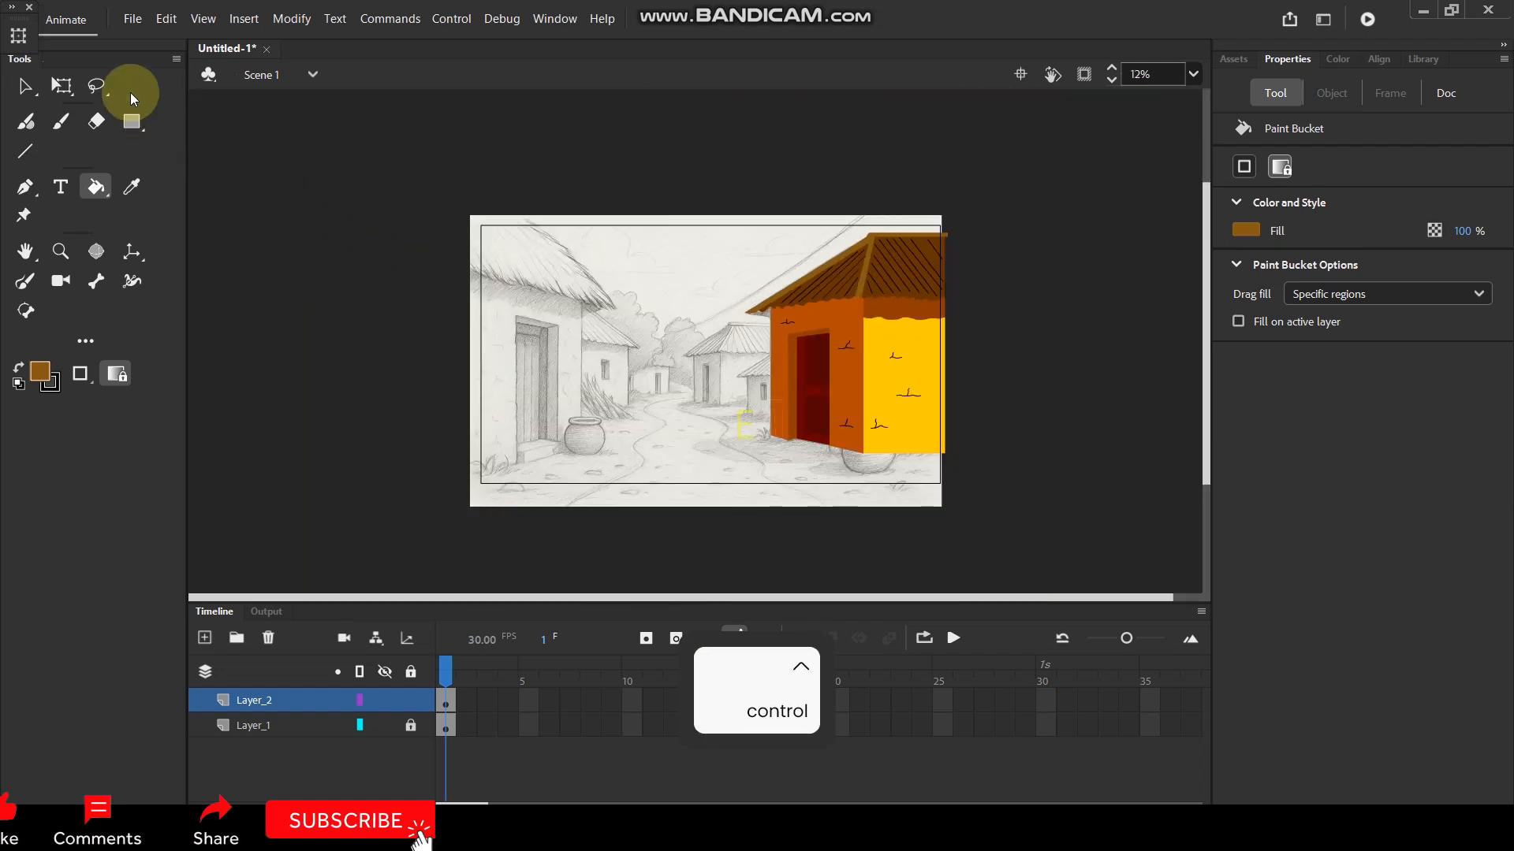
Group all the artwork of the coloured right hut, then deselect it.
{"action": "left_click", "coordinate": [23, 87]}
{"action": "left_click_drag", "start_coordinate": [721, 187], "coordinate": [1092, 560]}
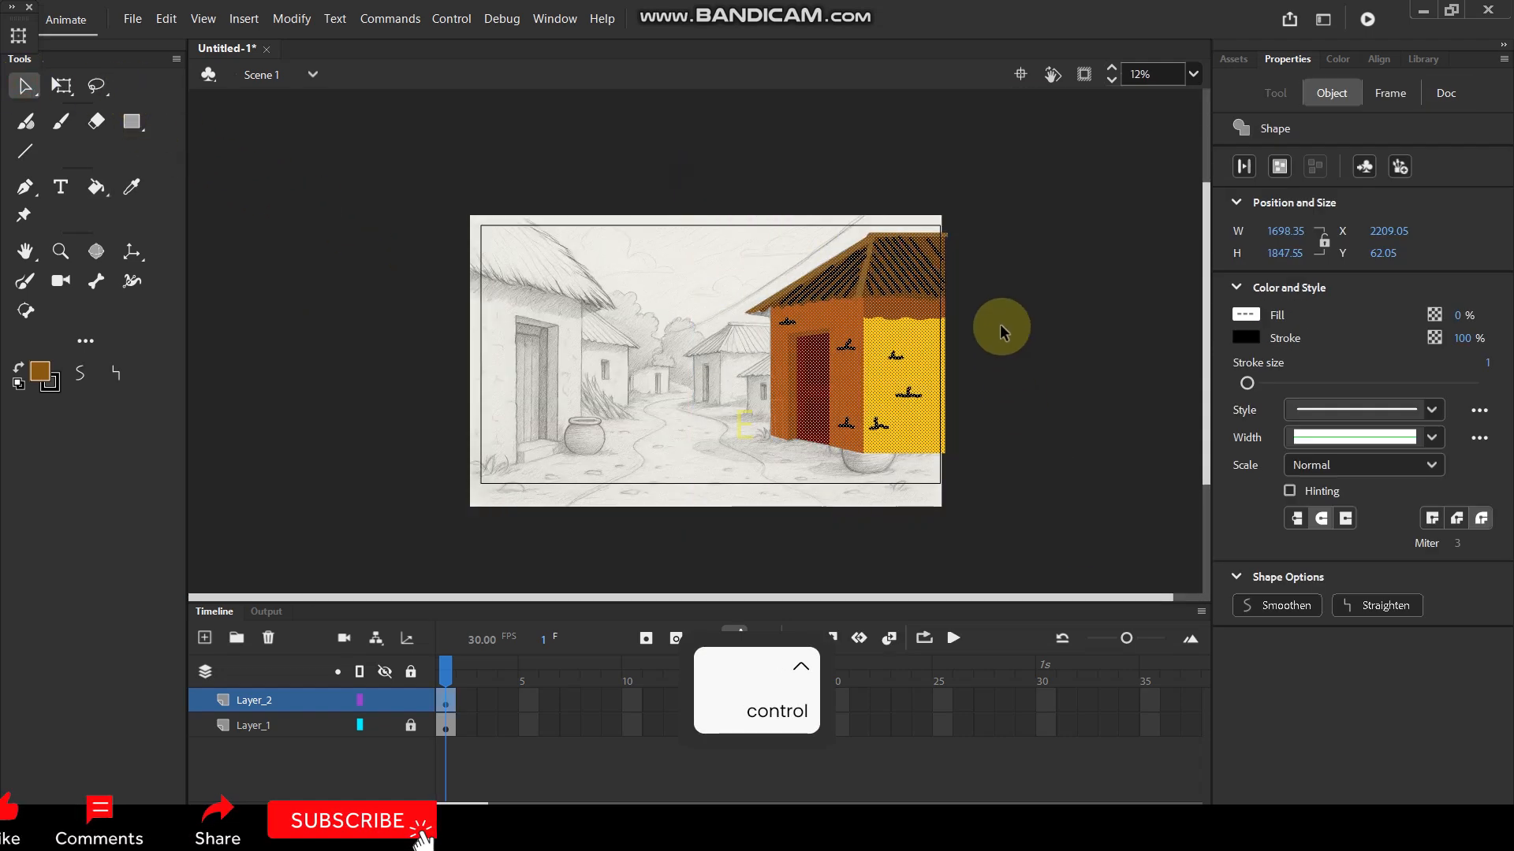
{"action": "key", "text": "ctrl+g"}
{"action": "left_click", "coordinate": [707, 432]}
Trace the jagged outer edge of the left hut's thatched roof with the Paint Brush, down to its pointed tip.
{"action": "scroll", "coordinate": [706, 427], "scroll_direction": "up", "scroll_amount": 2}
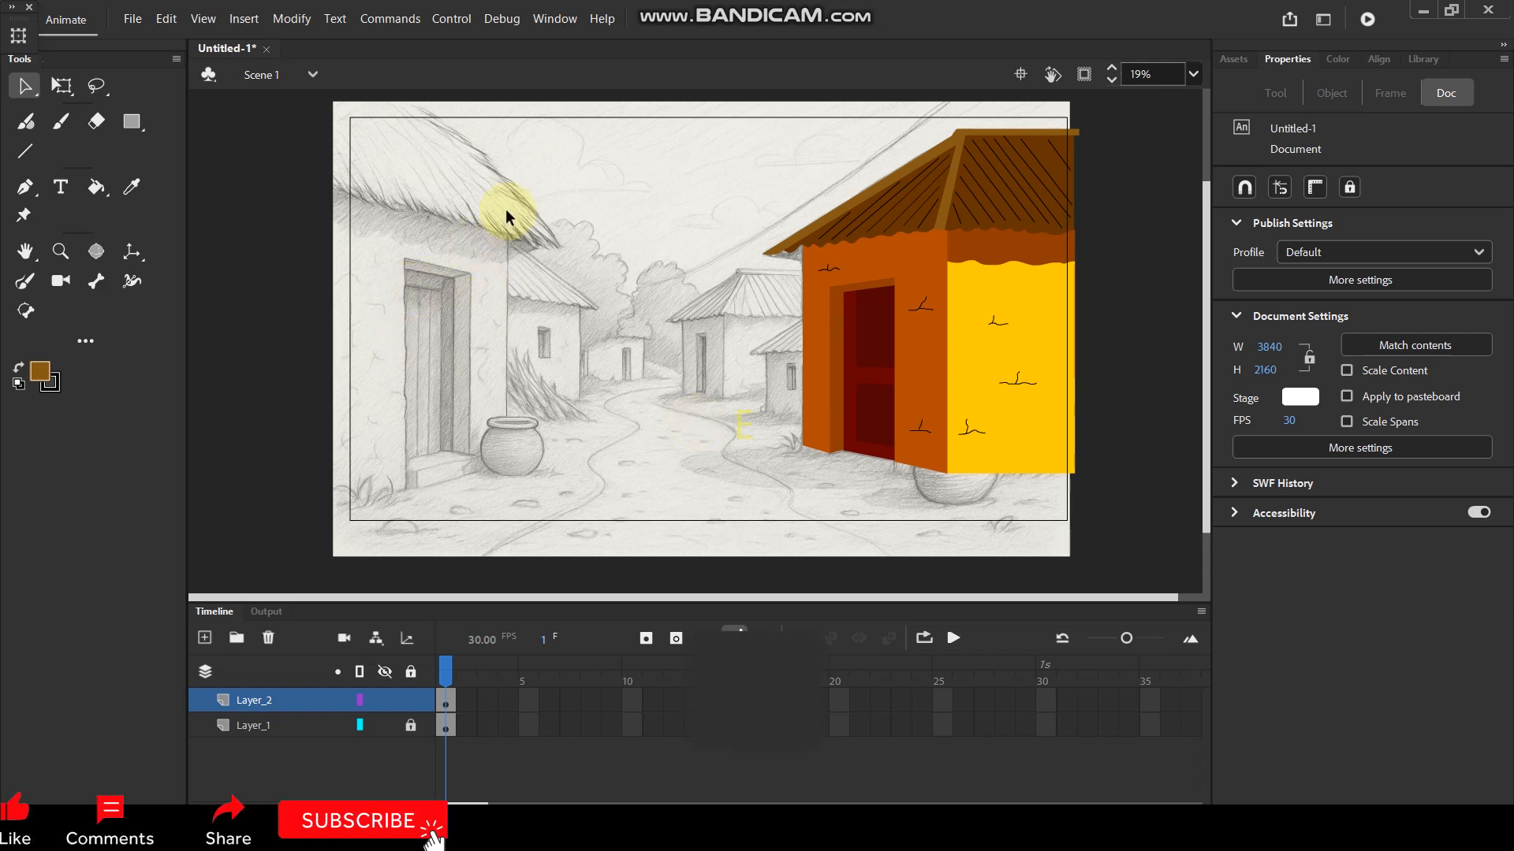
{"action": "scroll", "coordinate": [506, 208], "scroll_direction": "down", "scroll_amount": 1}
{"action": "scroll", "coordinate": [611, 178], "scroll_direction": "up", "scroll_amount": 1}
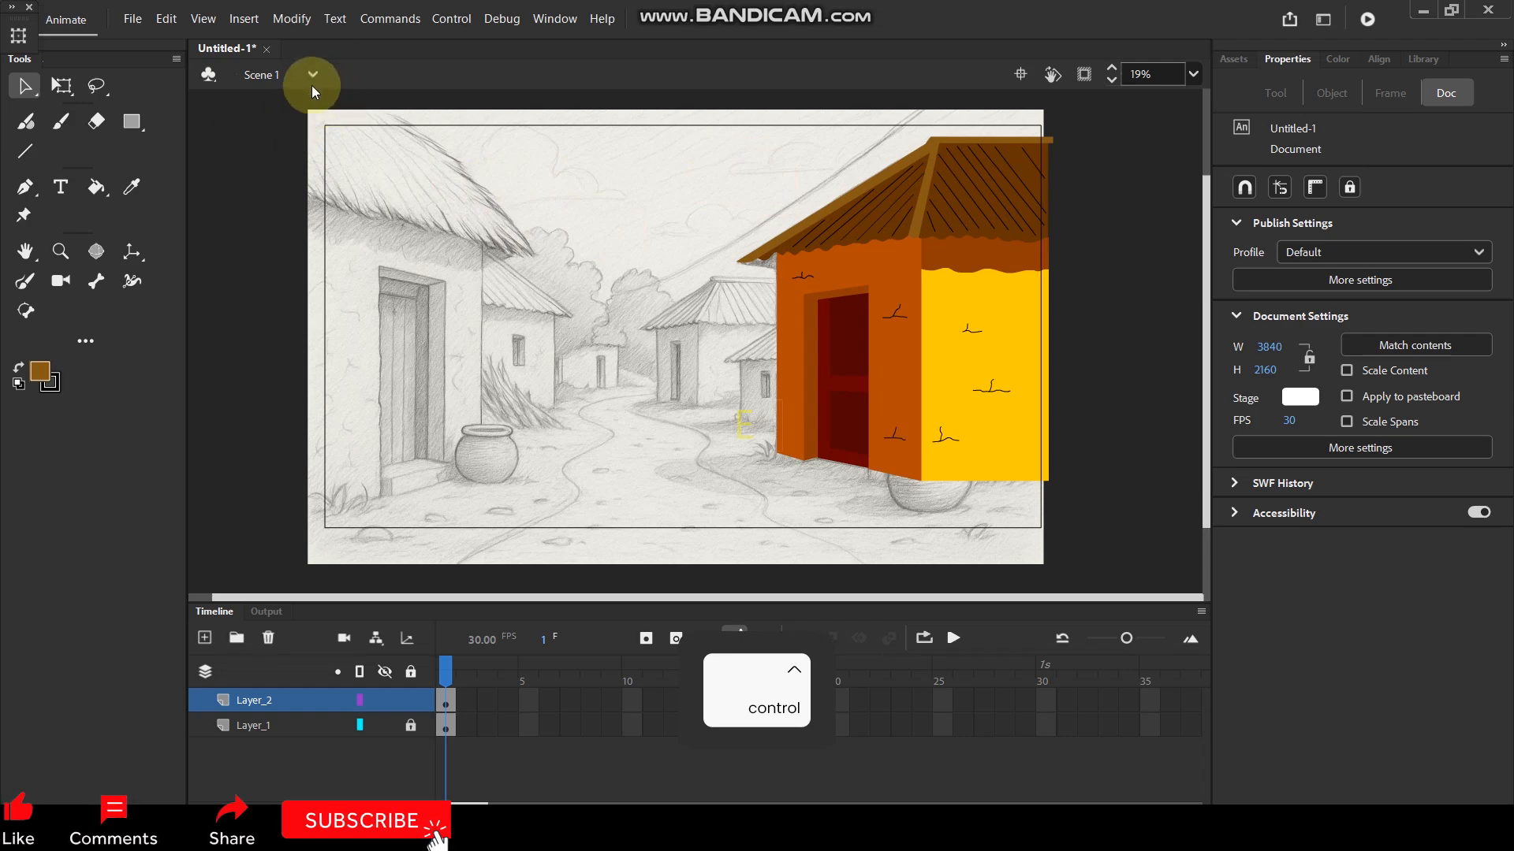
{"action": "scroll", "coordinate": [361, 130], "scroll_direction": "up", "scroll_amount": 2}
{"action": "key", "text": "space"}
{"action": "left_click_drag", "start_coordinate": [435, 236], "coordinate": [513, 287]}
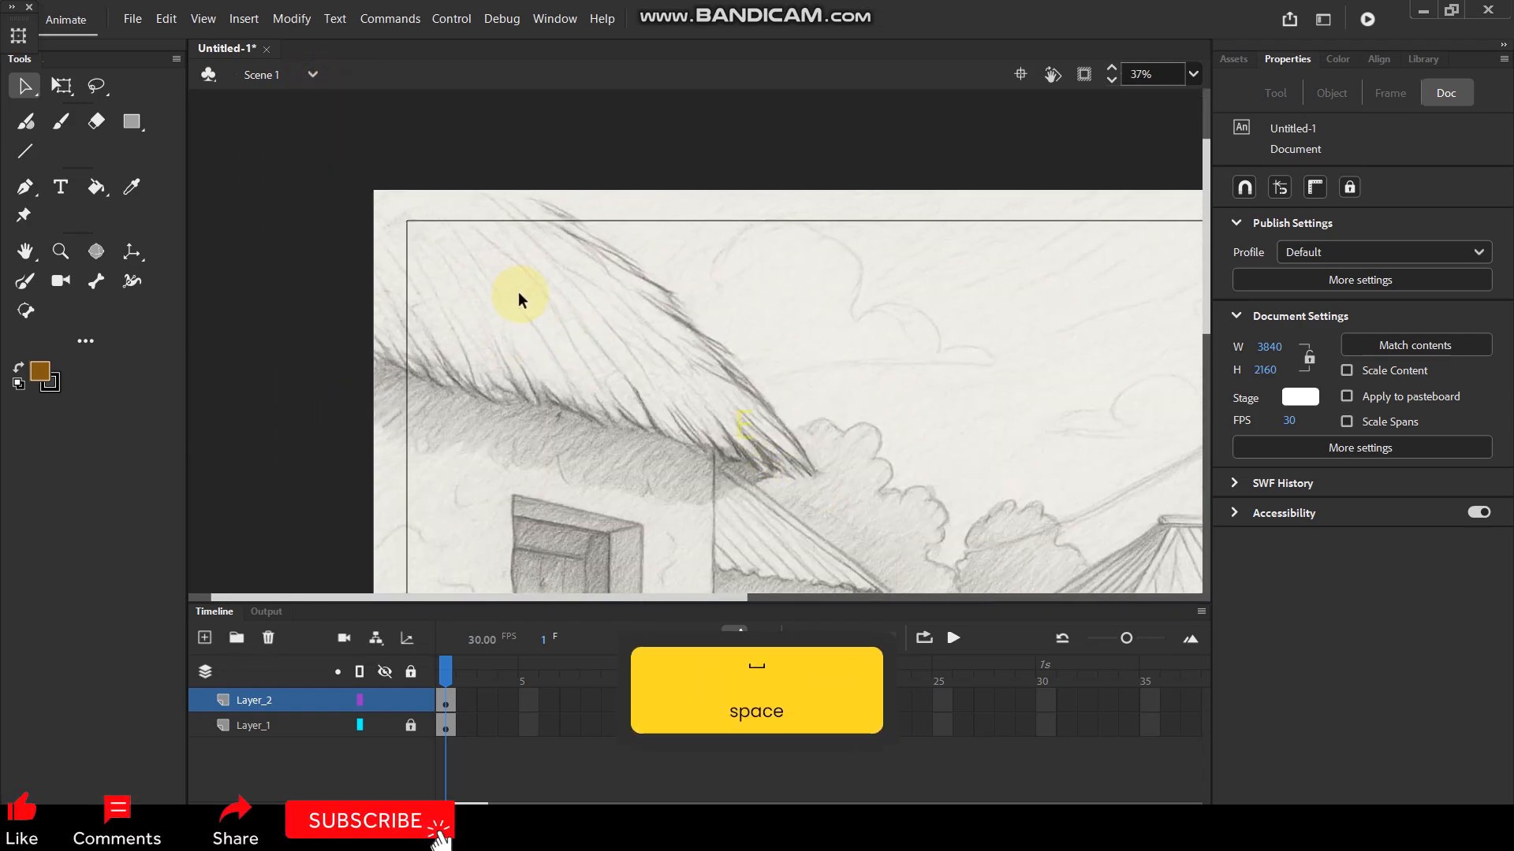
{"action": "key", "text": "y"}
{"action": "left_click_drag", "start_coordinate": [500, 168], "coordinate": [555, 193]}
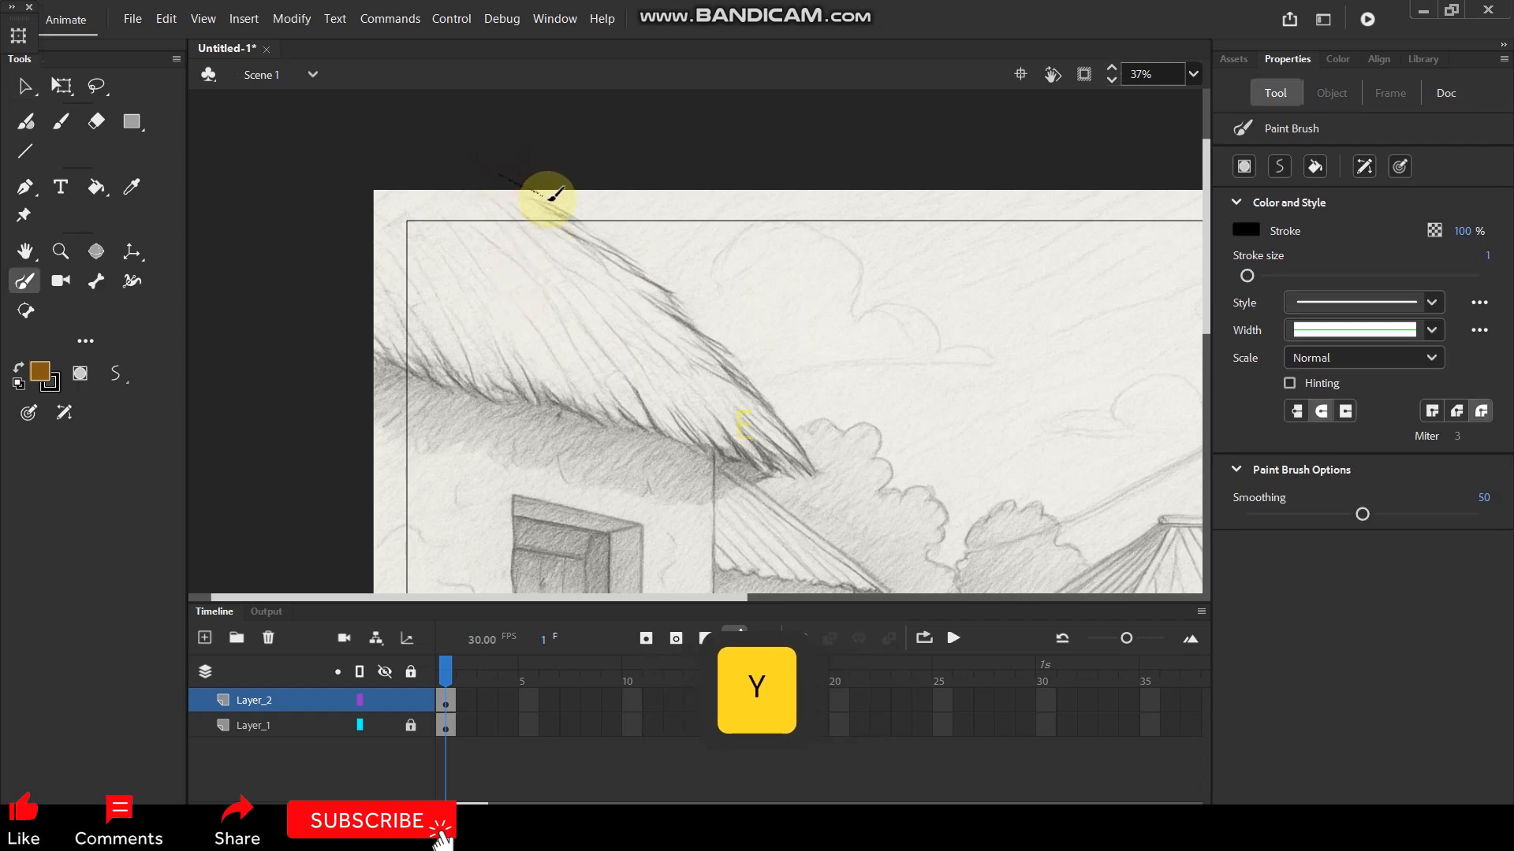
{"action": "left_click_drag", "start_coordinate": [629, 260], "coordinate": [655, 285]}
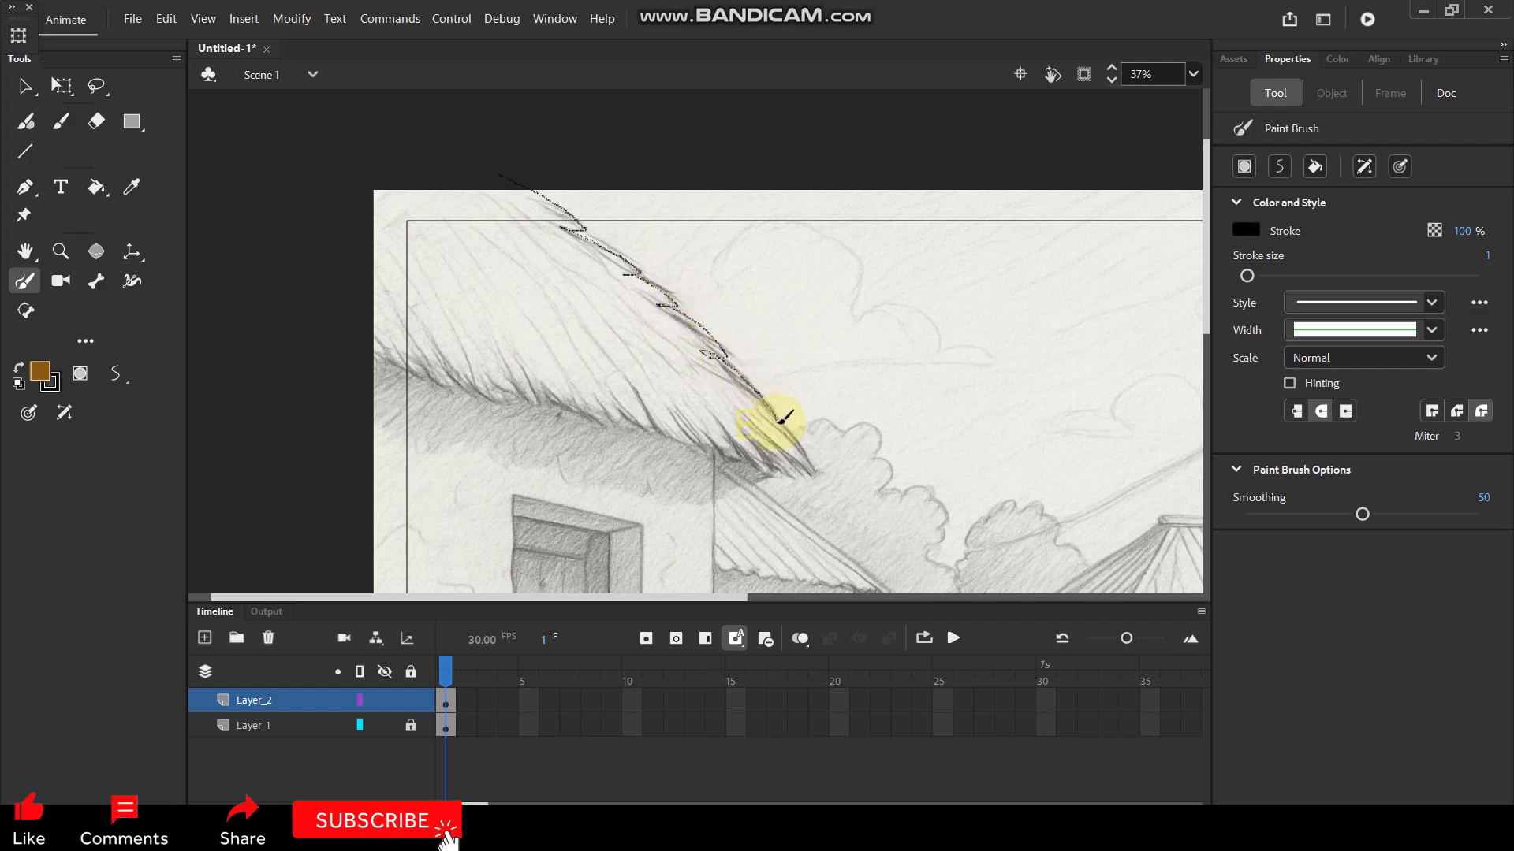
{"action": "left_click_drag", "start_coordinate": [811, 461], "coordinate": [824, 470]}
Trace the thatched roof's jagged lower edge to the tip and pull the loose stroke end across to join the next stroke.
{"action": "scroll", "coordinate": [669, 436], "scroll_direction": "up", "scroll_amount": 3}
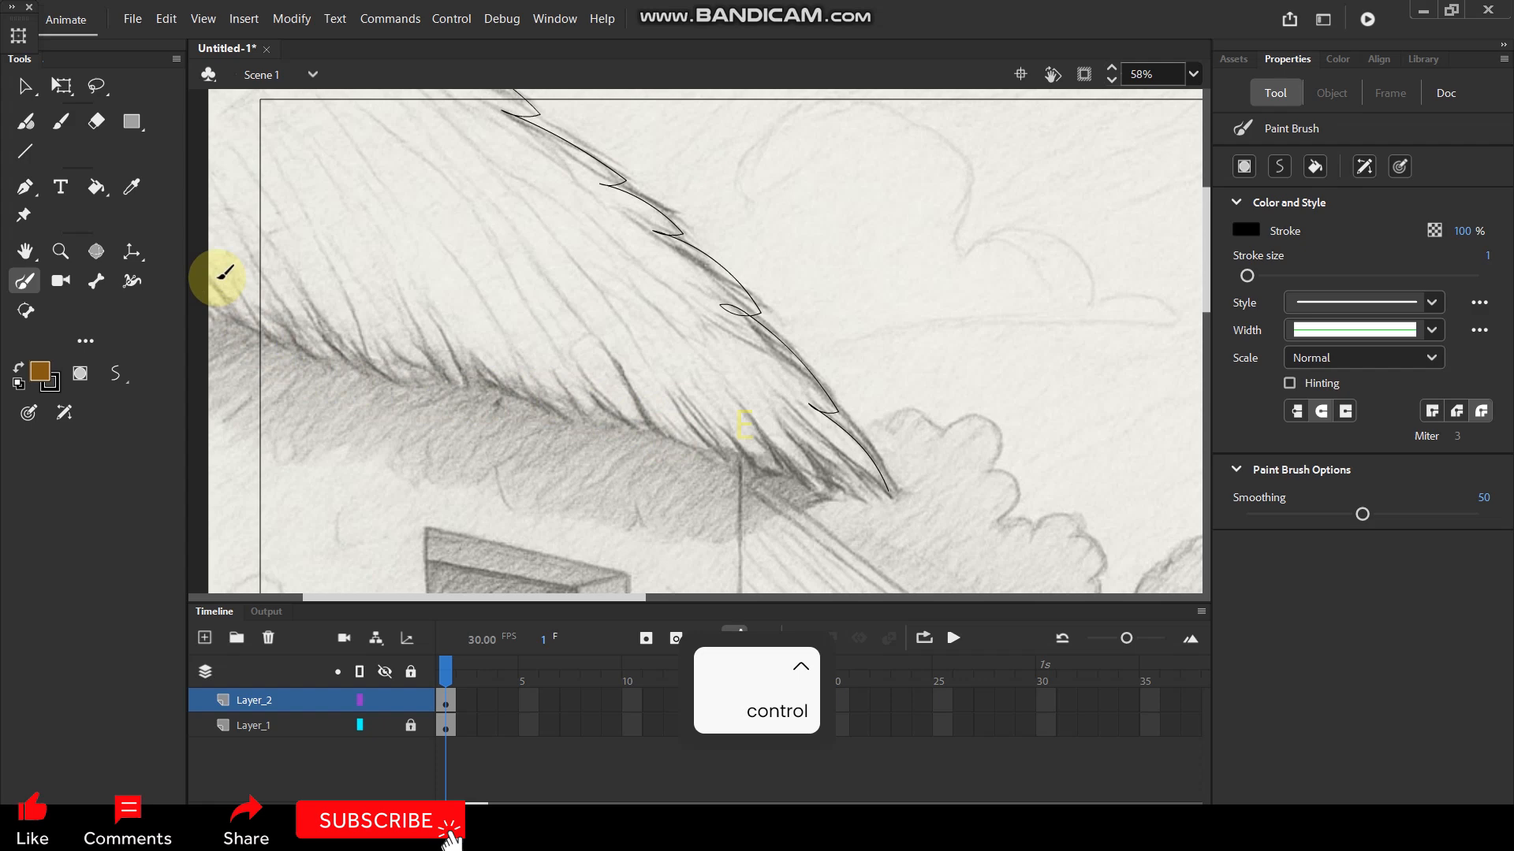
{"action": "mouse_move", "coordinate": [207, 235]}
{"action": "left_mouse_down"}
{"action": "mouse_move", "coordinate": [218, 311]}
{"action": "mouse_move", "coordinate": [256, 291]}
{"action": "left_mouse_up"}
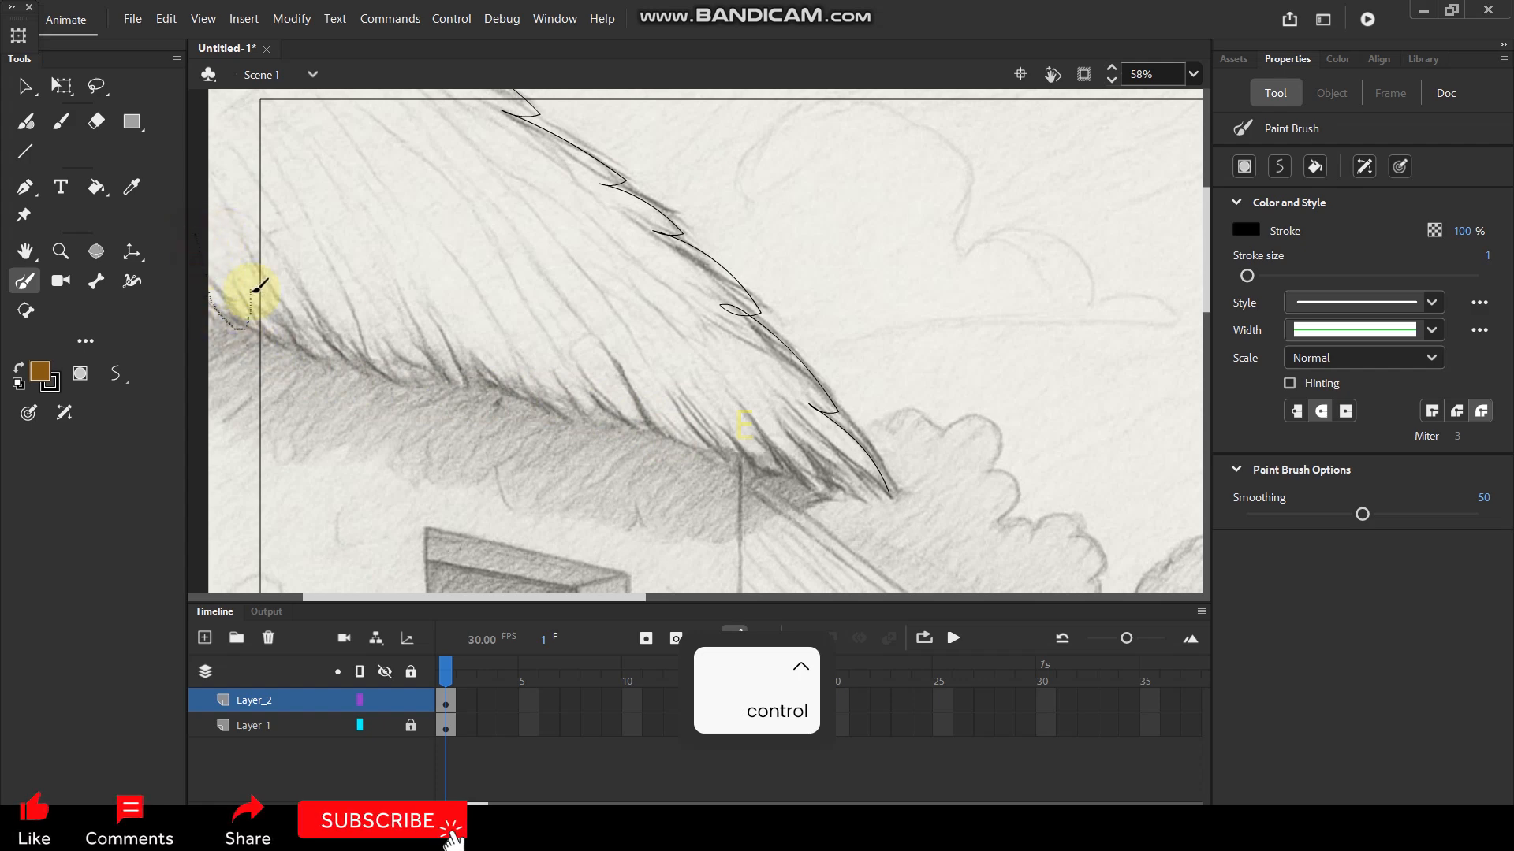
{"action": "mouse_move", "coordinate": [306, 341]}
{"action": "left_mouse_down"}
{"action": "mouse_move", "coordinate": [336, 350]}
{"action": "mouse_move", "coordinate": [322, 305]}
{"action": "mouse_move", "coordinate": [381, 376]}
{"action": "mouse_move", "coordinate": [425, 382]}
{"action": "mouse_move", "coordinate": [401, 326]}
{"action": "mouse_move", "coordinate": [544, 407]}
{"action": "mouse_move", "coordinate": [568, 405]}
{"action": "mouse_move", "coordinate": [556, 374]}
{"action": "mouse_move", "coordinate": [635, 424]}
{"action": "mouse_move", "coordinate": [665, 423]}
{"action": "left_mouse_up"}
{"action": "scroll", "coordinate": [676, 337], "scroll_direction": "up", "scroll_amount": 4, "text": "ctrl"}
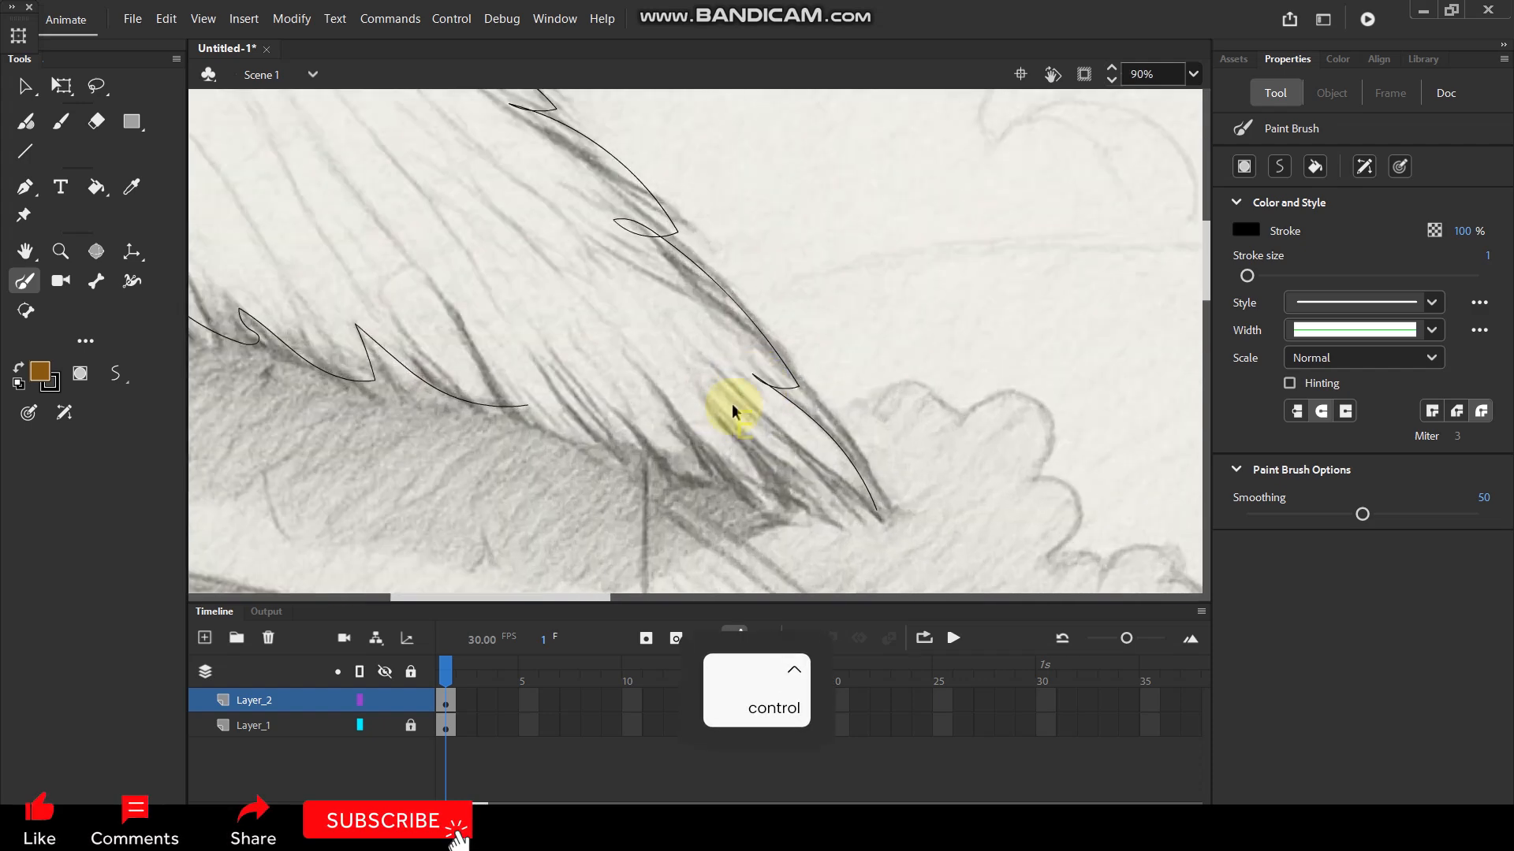
{"action": "mouse_move", "coordinate": [558, 411]}
{"action": "left_mouse_down"}
{"action": "mouse_move", "coordinate": [631, 438]}
{"action": "mouse_move", "coordinate": [610, 411]}
{"action": "mouse_move", "coordinate": [704, 475]}
{"action": "mouse_move", "coordinate": [692, 414]}
{"action": "mouse_move", "coordinate": [800, 497]}
{"action": "mouse_move", "coordinate": [785, 438]}
{"action": "mouse_move", "coordinate": [883, 508]}
{"action": "left_mouse_up"}
{"action": "scroll", "coordinate": [659, 389], "scroll_direction": "up", "scroll_amount": 3, "text": "ctrl"}
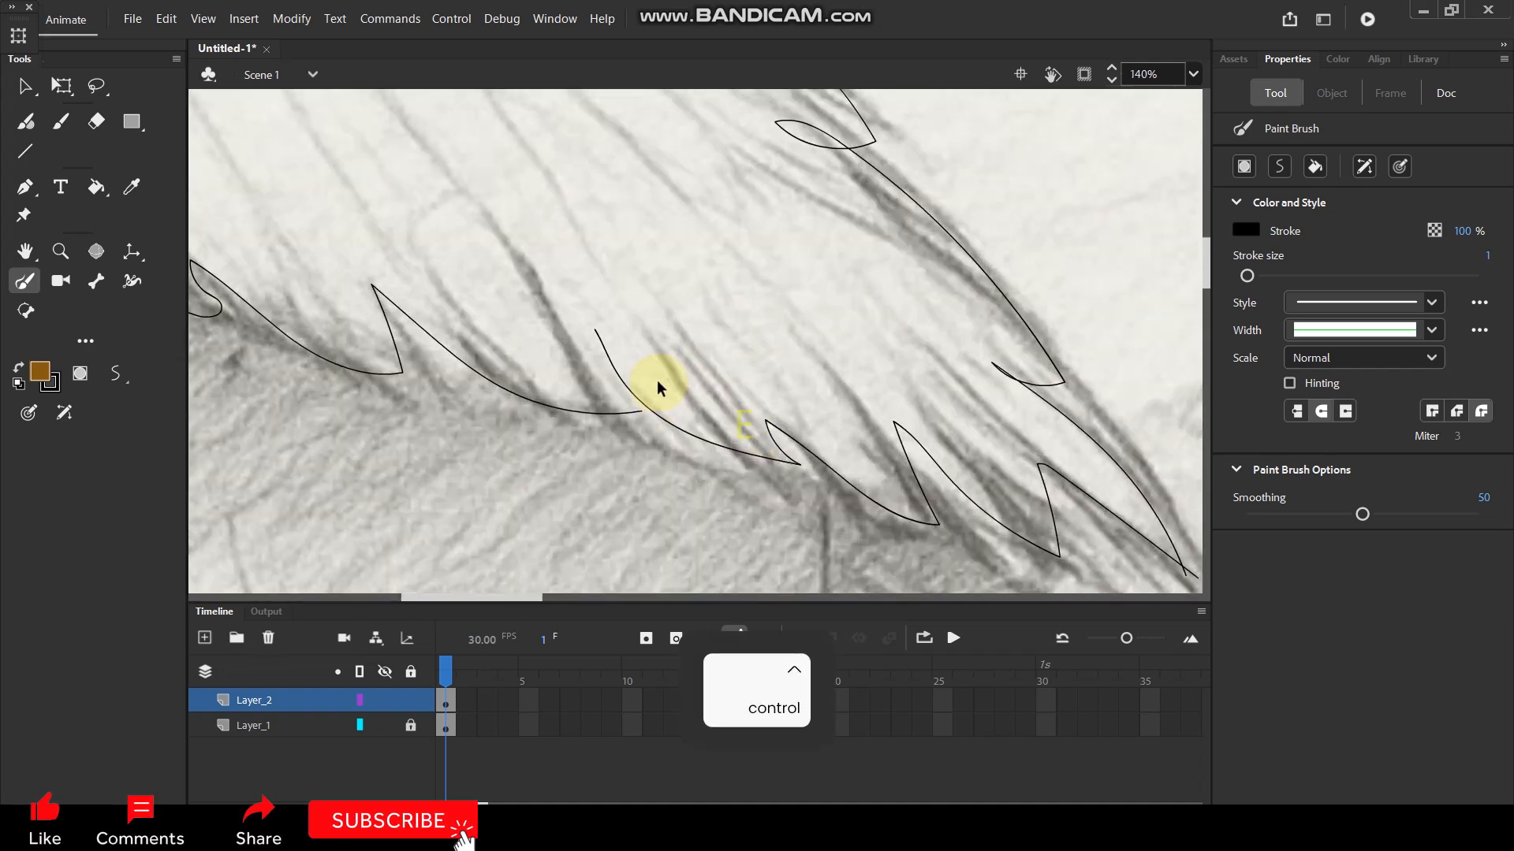
{"action": "key", "text": "b"}
{"action": "key", "text": "v"}
{"action": "left_click_drag", "start_coordinate": [641, 411], "coordinate": [693, 419]}
Draw a straight horizontal line above the stage and a vertical one beside it to close off the thatched roof.
{"action": "scroll", "coordinate": [584, 339], "scroll_direction": "down", "scroll_amount": 7, "text": "ctrl"}
{"action": "scroll", "coordinate": [250, 174], "scroll_direction": "up", "scroll_amount": 3, "text": "ctrl"}
{"action": "scroll", "coordinate": [251, 177], "scroll_direction": "up", "scroll_amount": 1, "text": "ctrl"}
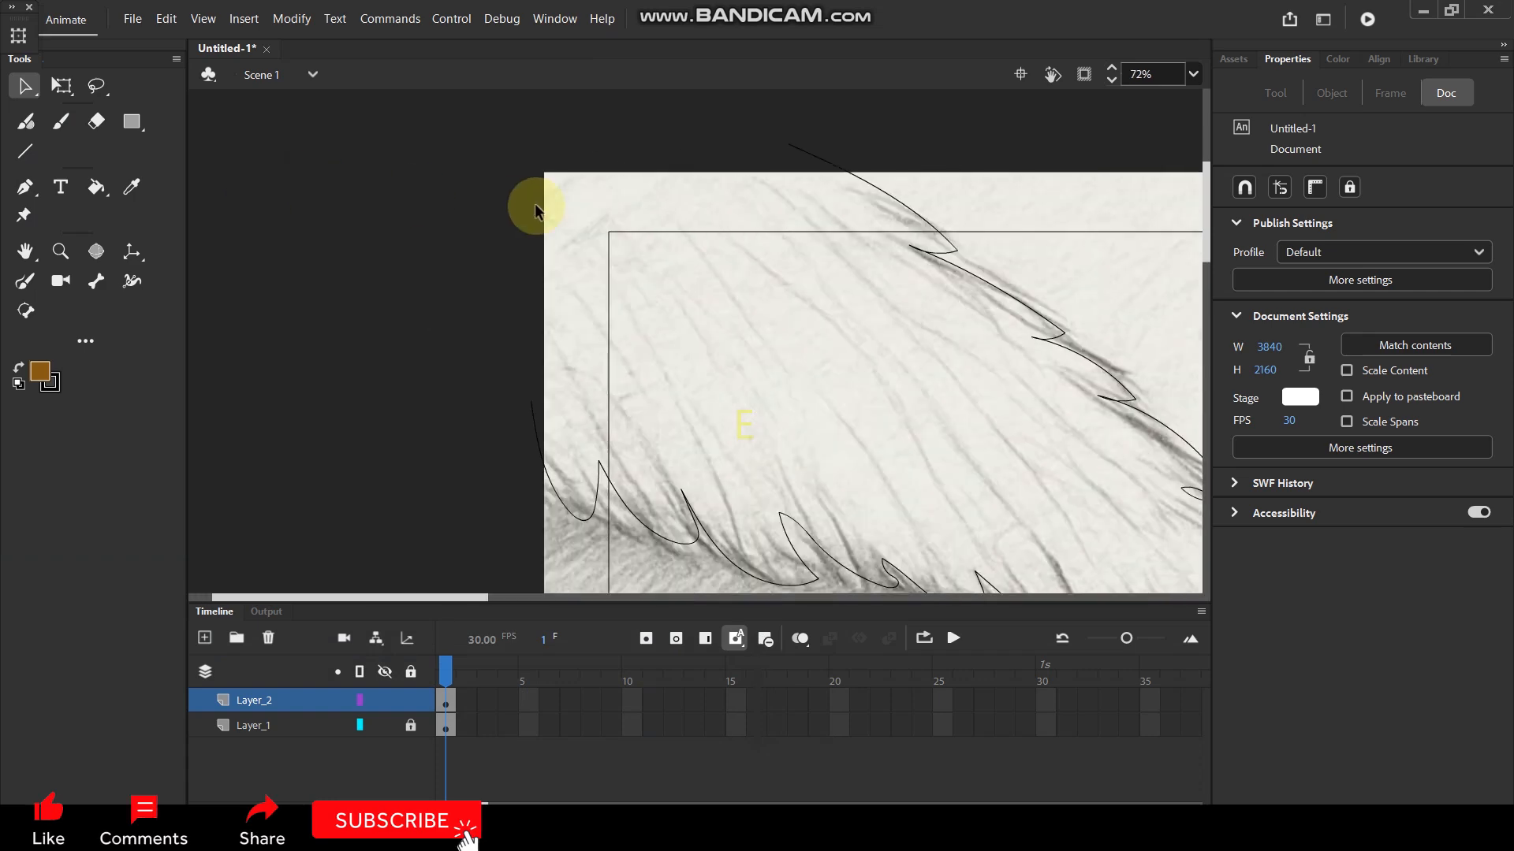
{"action": "key", "text": "n"}
{"action": "left_click_drag", "start_coordinate": [493, 158], "coordinate": [884, 170]}
{"action": "left_click_drag", "start_coordinate": [517, 155], "coordinate": [541, 524]}
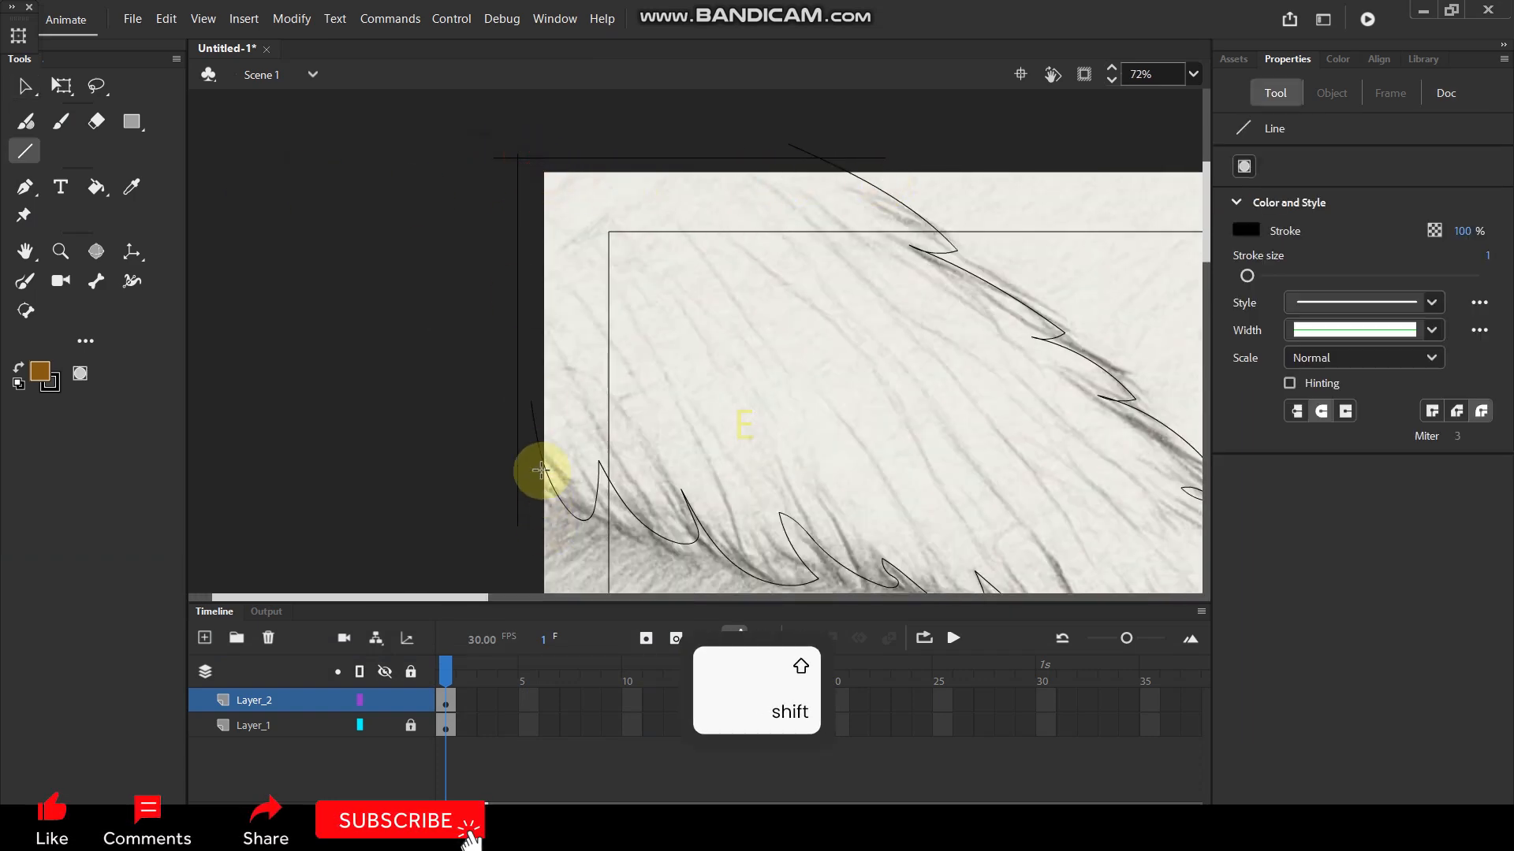
Extend the outer end of the thatch's lower edge stroke past the vertical closing line.
{"action": "key", "text": "v"}
{"action": "left_click_drag", "start_coordinate": [531, 402], "coordinate": [500, 380]}
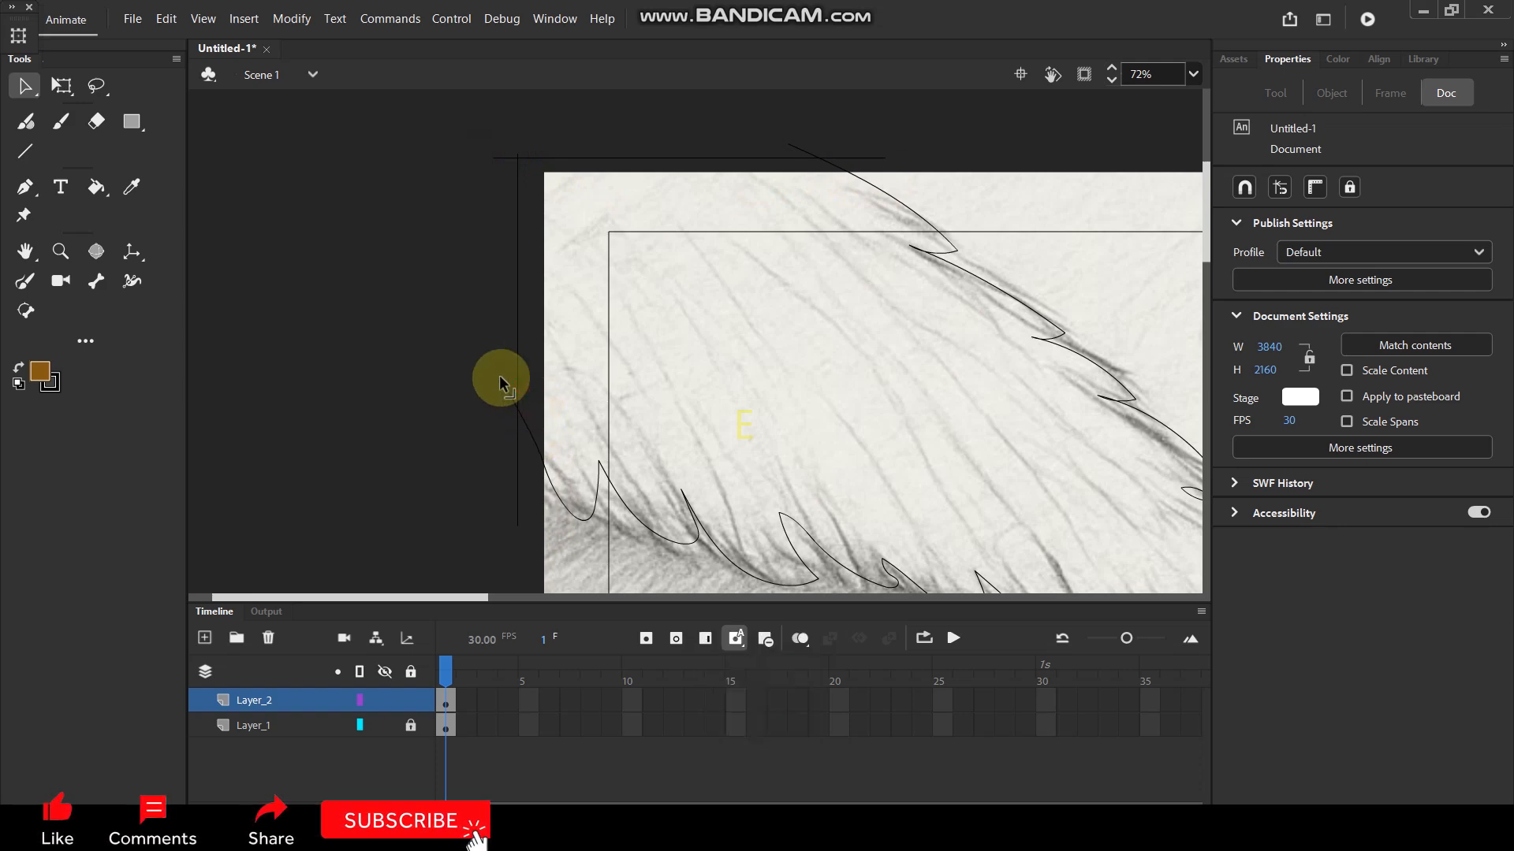
{"action": "left_click_drag", "start_coordinate": [500, 375], "coordinate": [499, 375]}
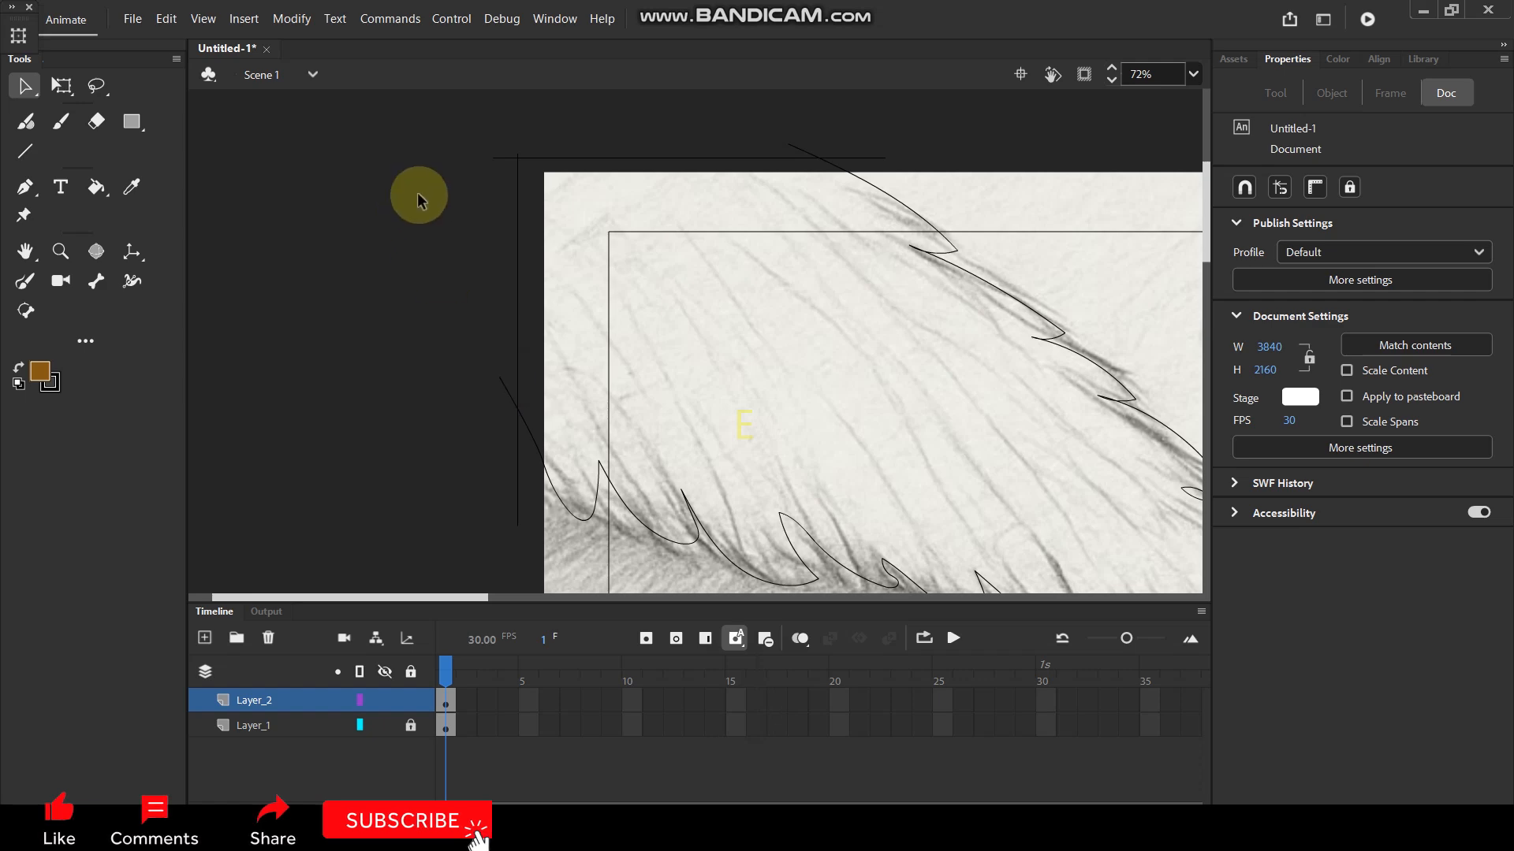
Fill the thatched roof and its small edge gap with the current brown, and delete the roof's connected black outlines.
{"action": "key", "text": "k"}
{"action": "left_click", "coordinate": [715, 420]}
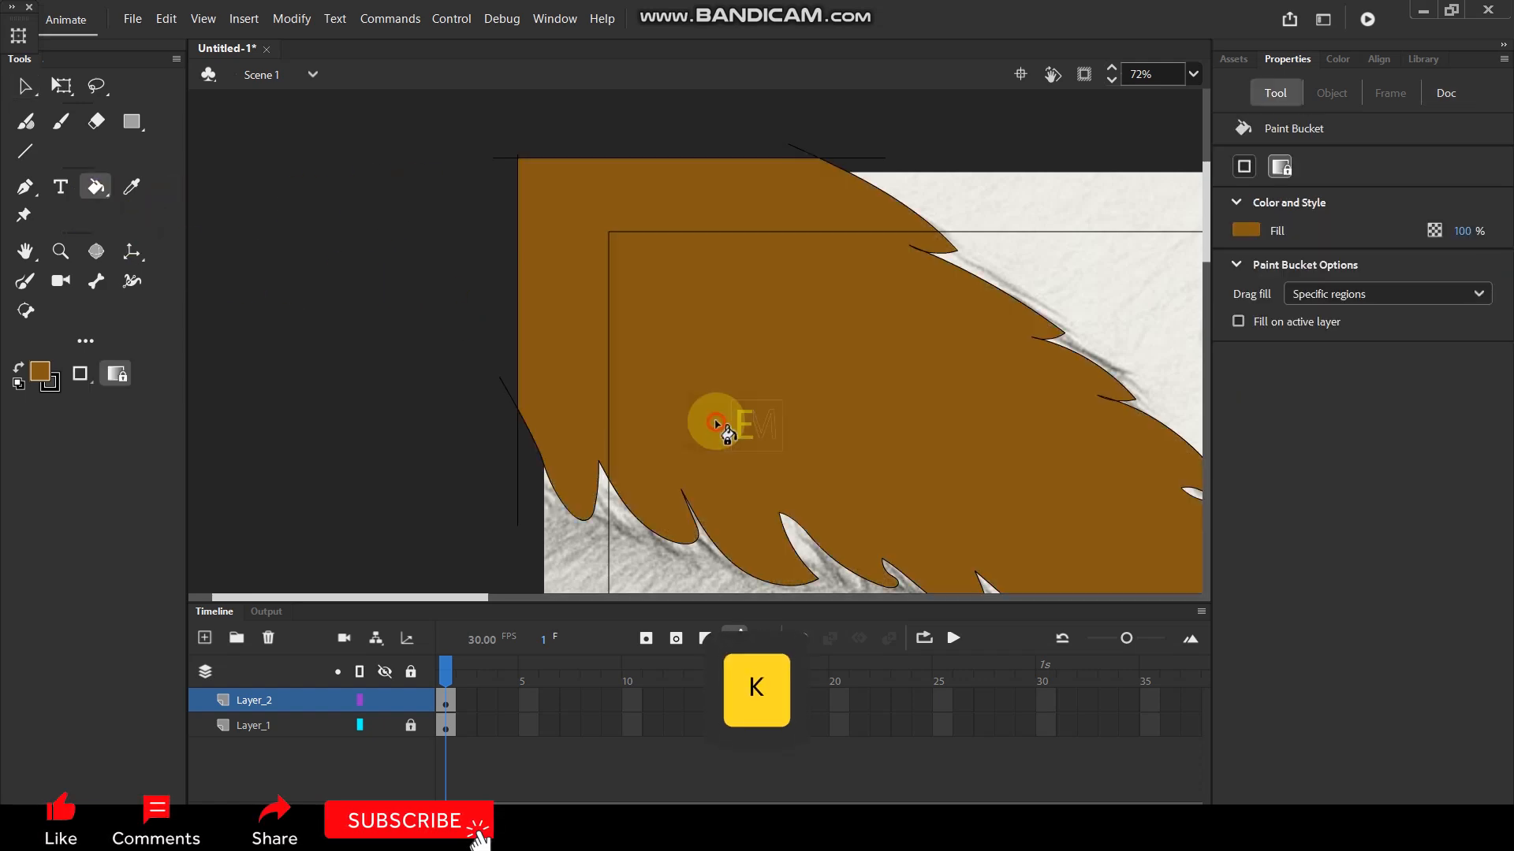
{"action": "scroll", "coordinate": [608, 236], "scroll_direction": "down", "scroll_amount": 5, "text": "ctrl"}
{"action": "scroll", "coordinate": [714, 342], "scroll_direction": "up", "scroll_amount": 5, "text": "ctrl"}
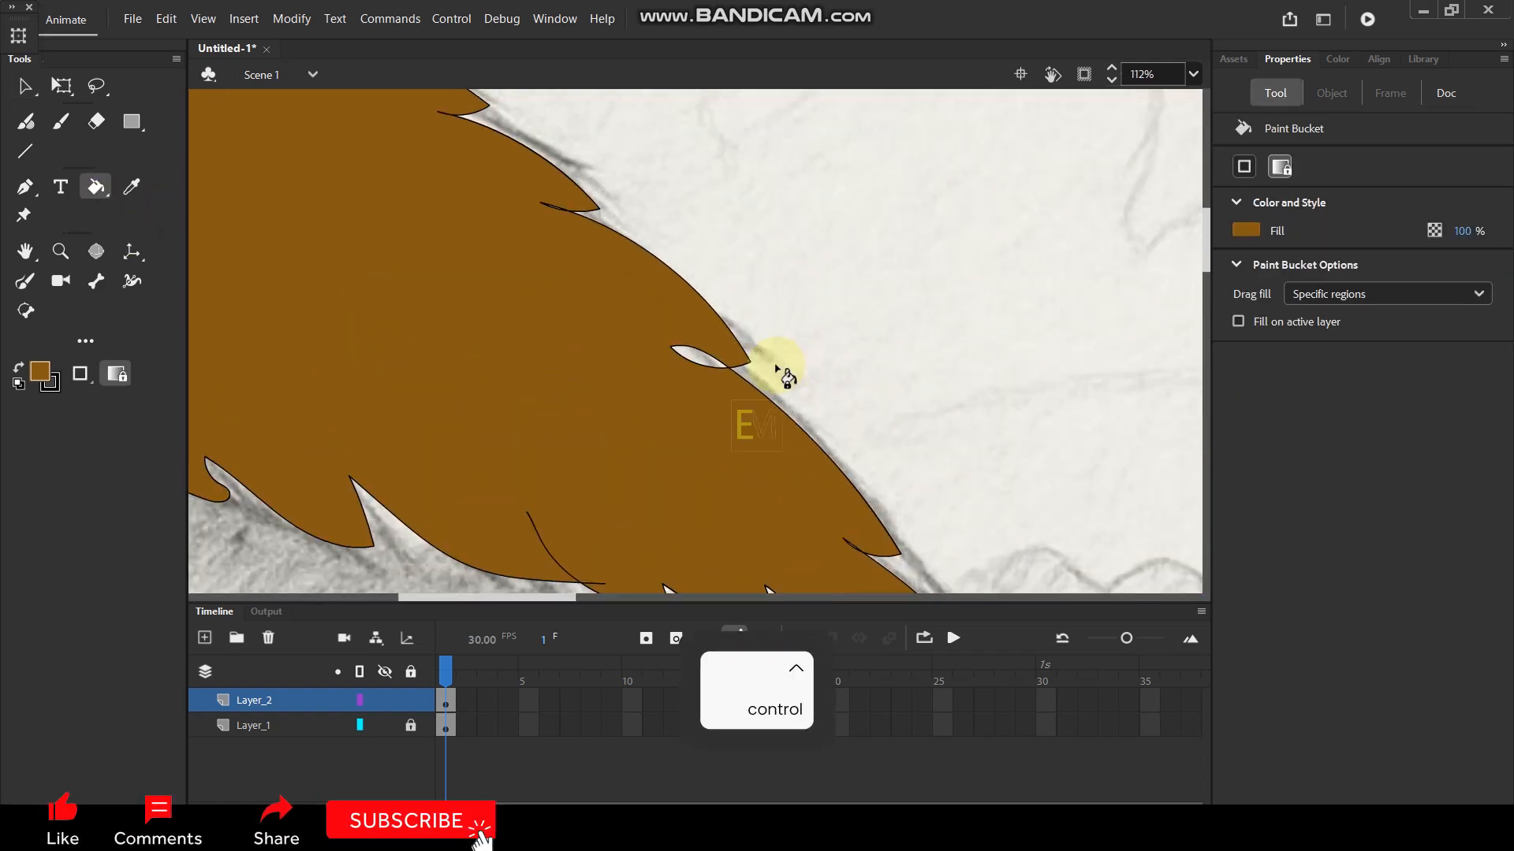
{"action": "scroll", "coordinate": [747, 359], "scroll_direction": "down", "scroll_amount": 3, "text": "ctrl"}
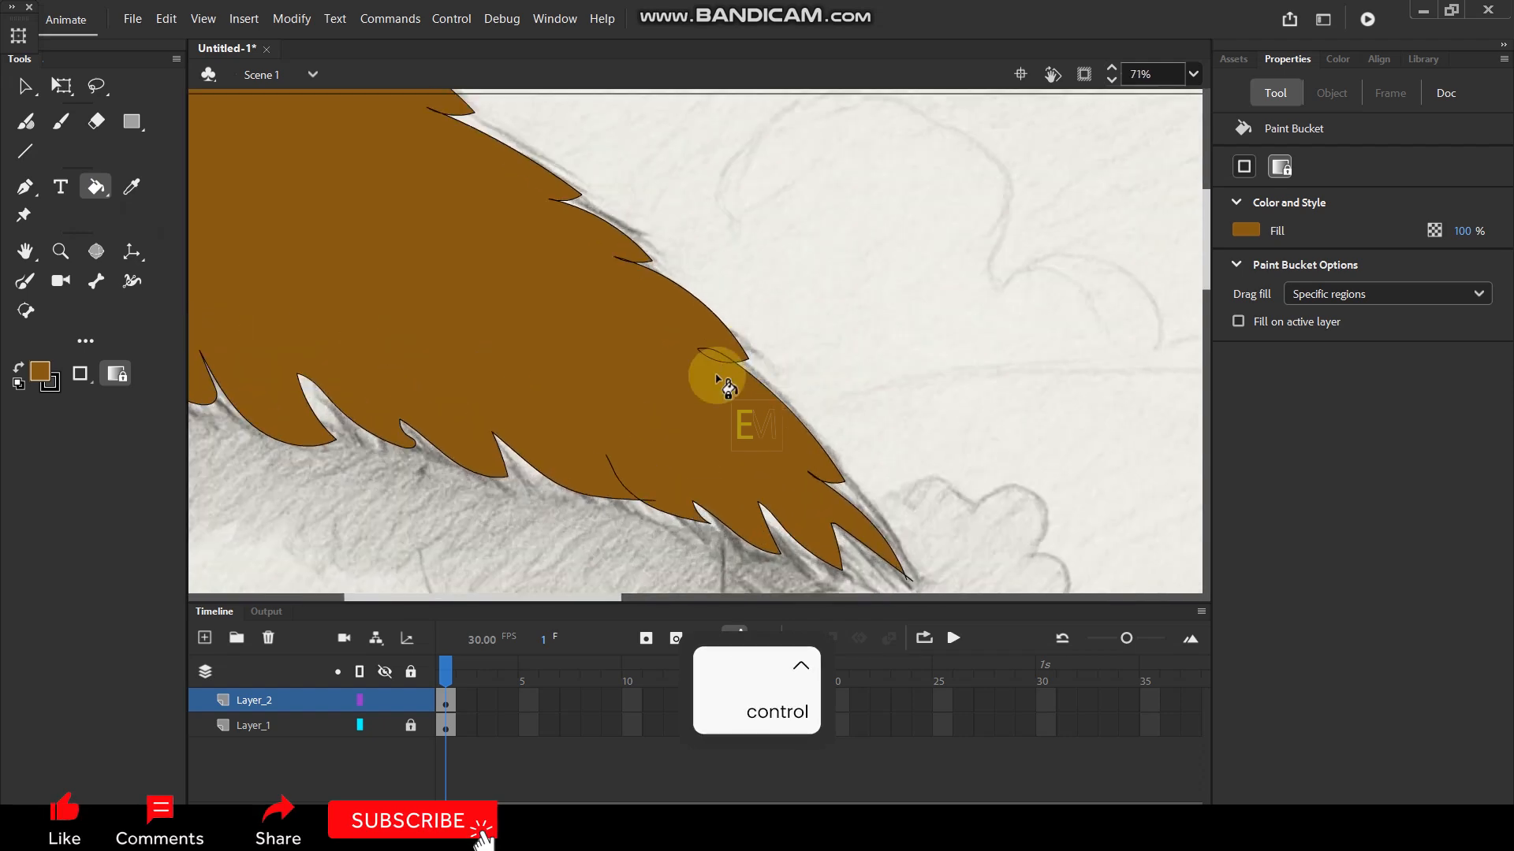
{"action": "key", "text": "v"}
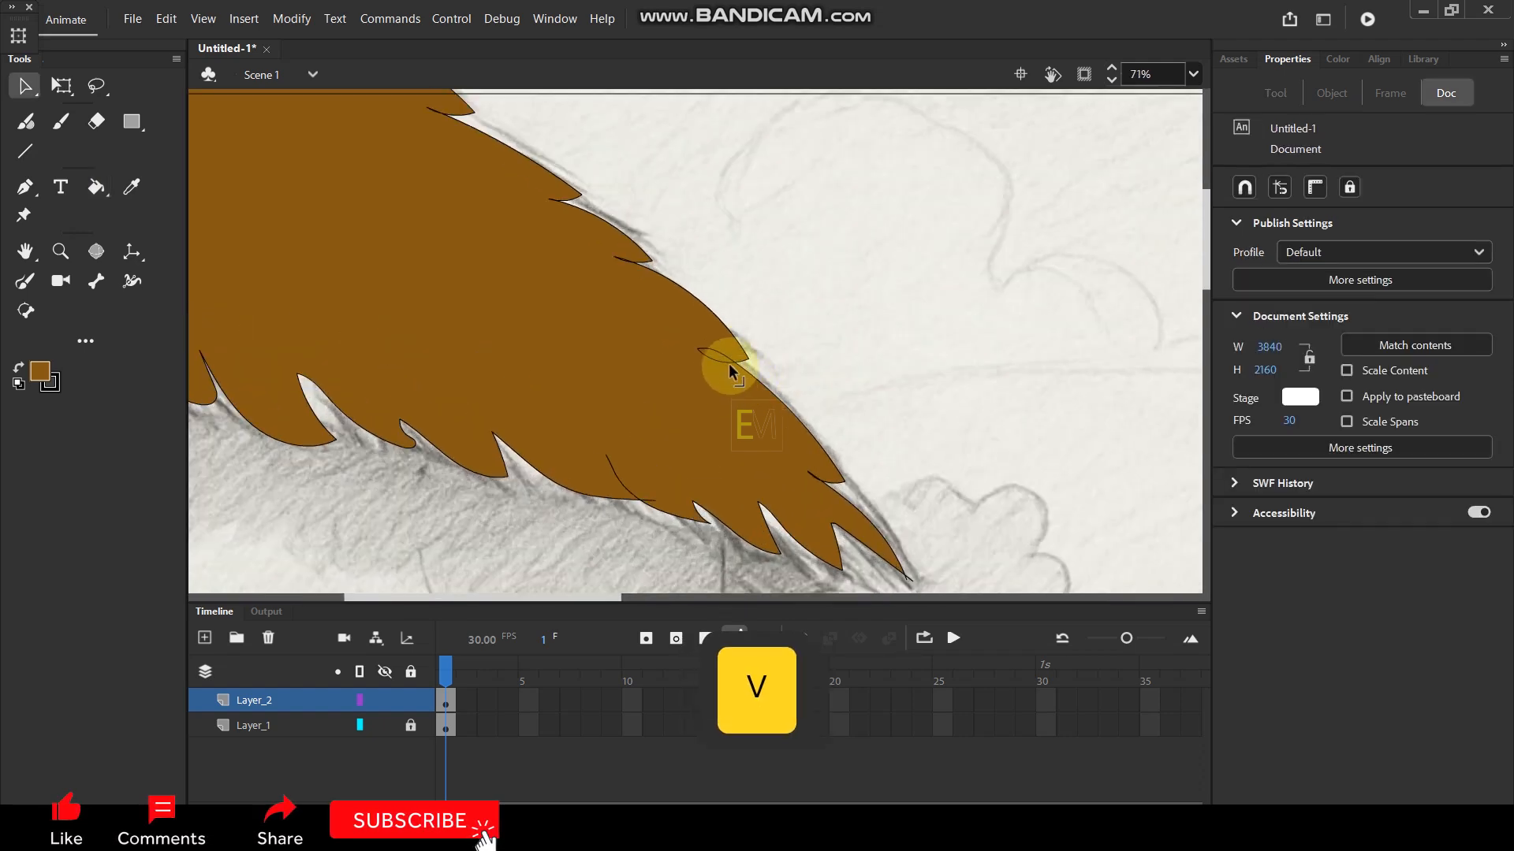
{"action": "left_click", "coordinate": [729, 369]}
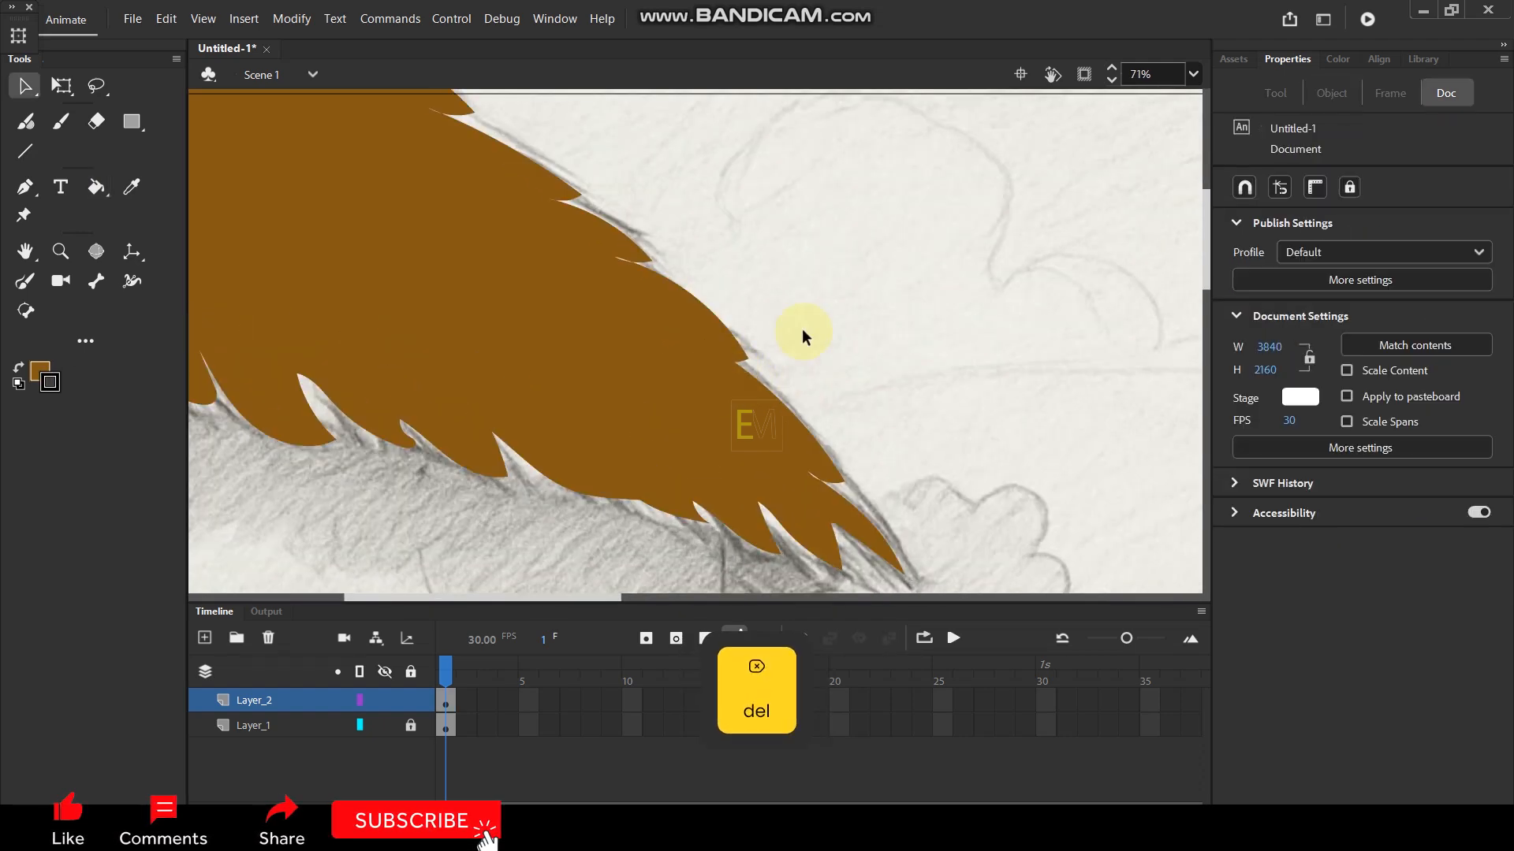
Draw short slanted black straw strokes scattered across the brown thatched roof with the Paint Brush.
{"action": "scroll", "coordinate": [803, 329], "scroll_direction": "down", "scroll_amount": 4, "text": "ctrl"}
{"action": "scroll", "coordinate": [315, 292], "scroll_direction": "up", "scroll_amount": 3, "text": "ctrl"}
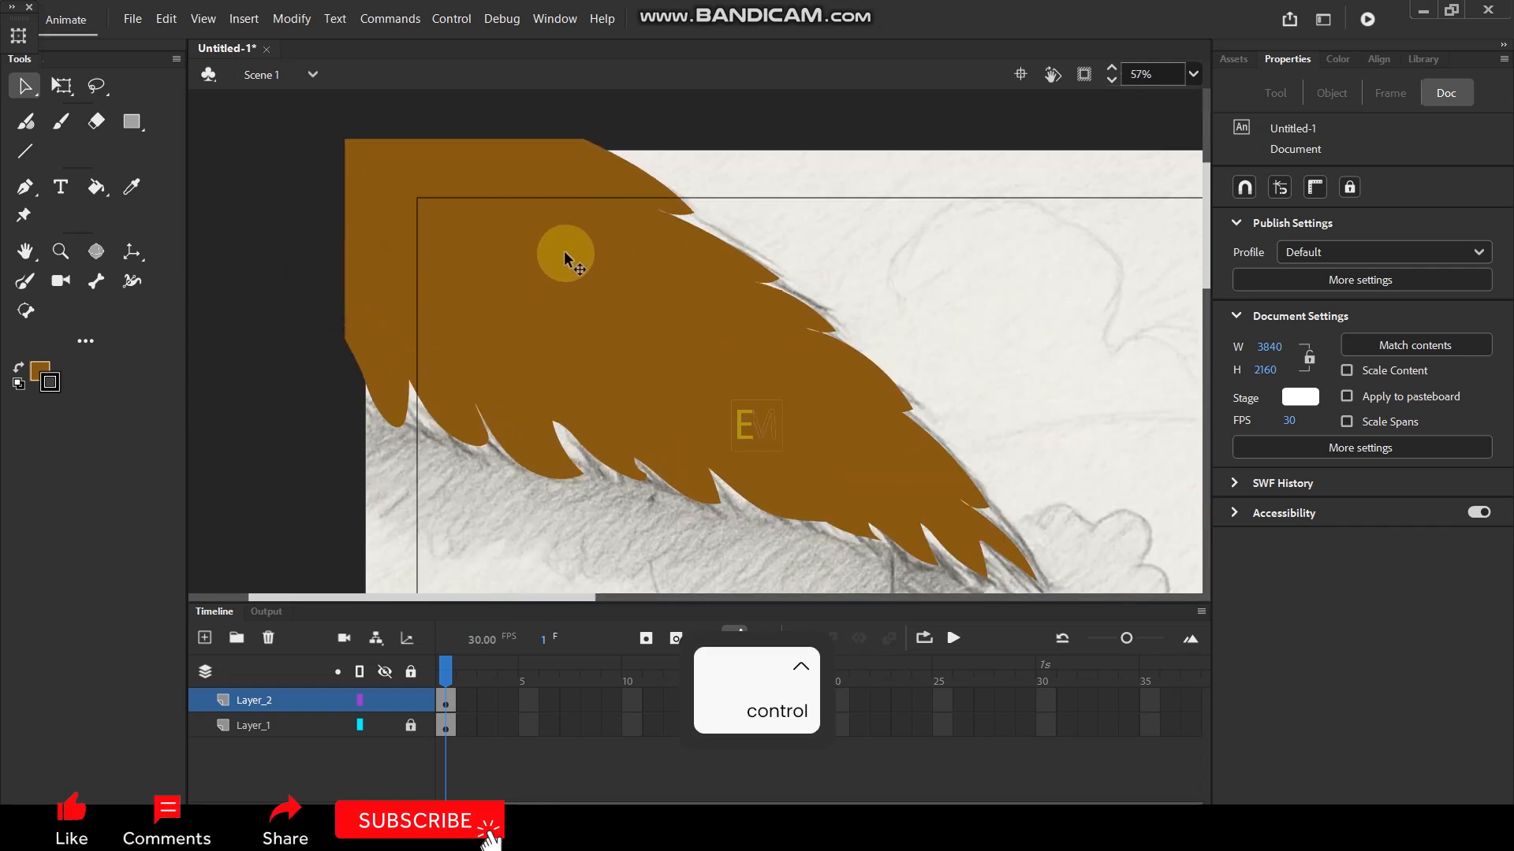
{"action": "key", "text": "y"}
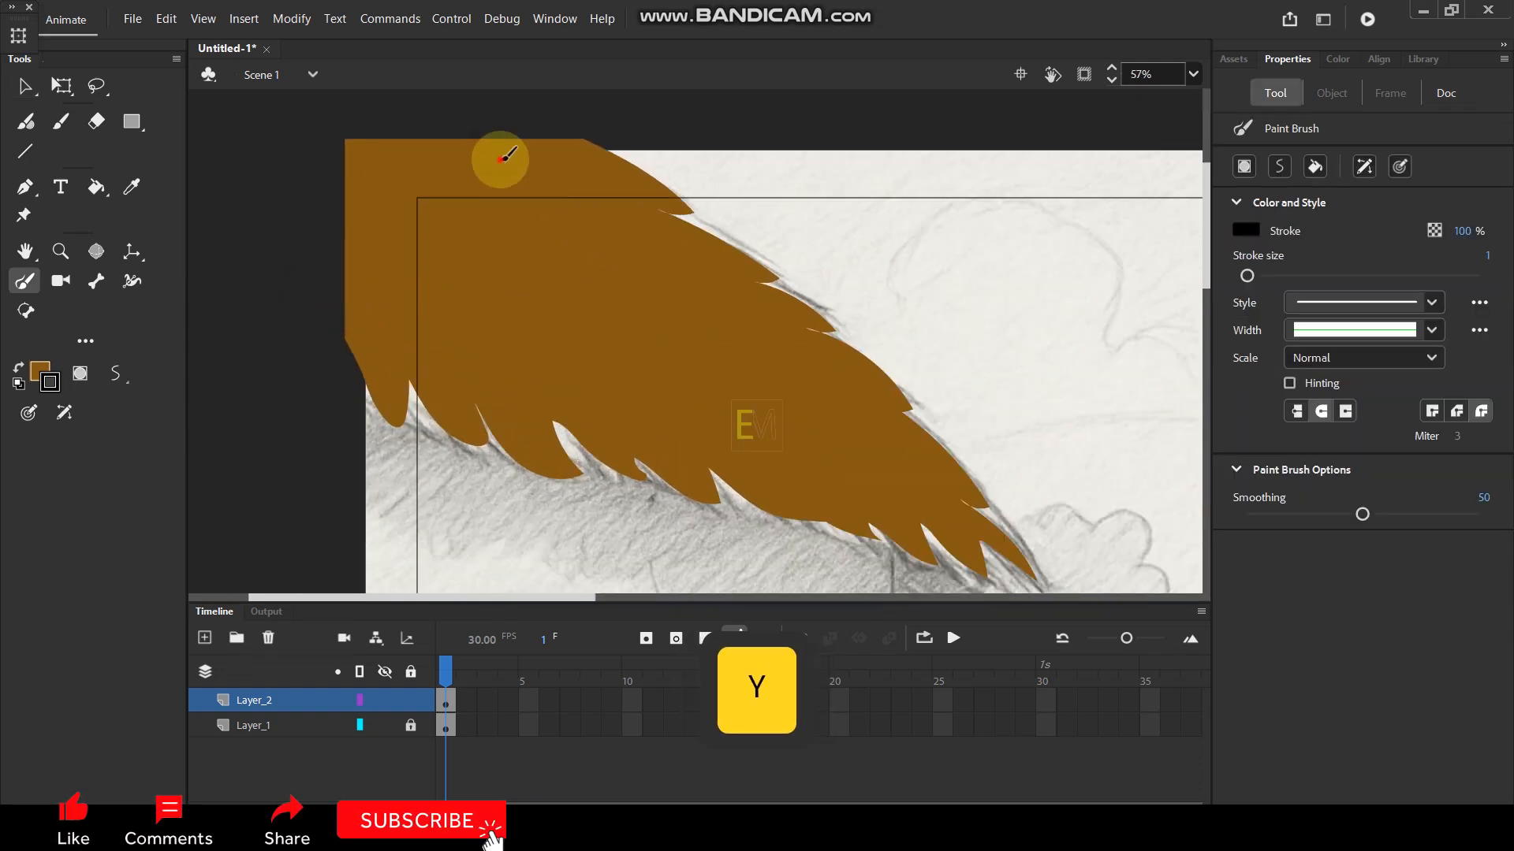
{"action": "key", "text": "ctrl+z"}
{"action": "left_click_drag", "start_coordinate": [569, 196], "coordinate": [669, 274]}
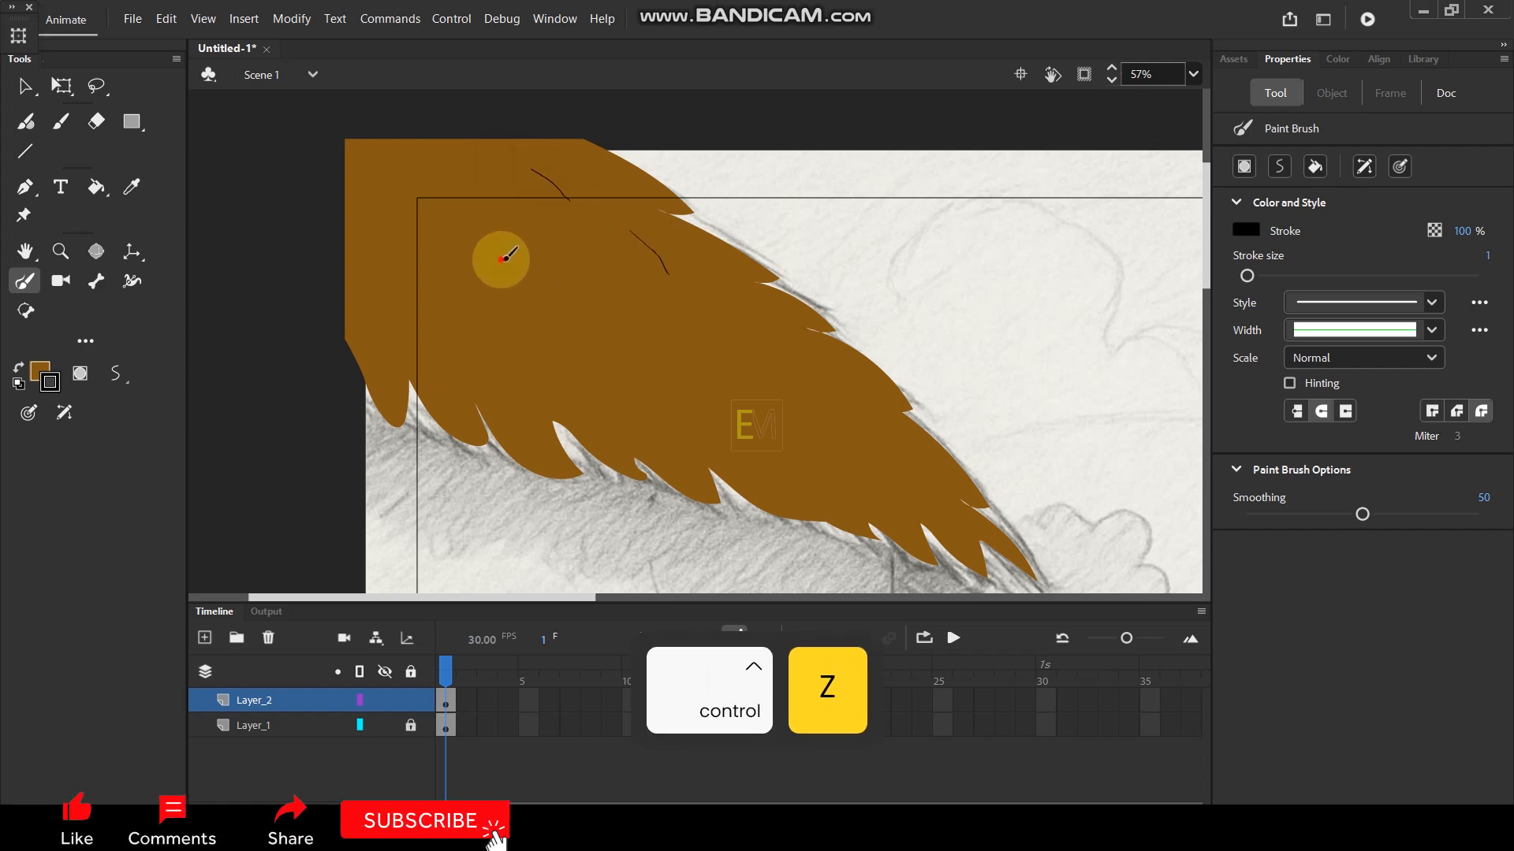
{"action": "left_click_drag", "start_coordinate": [500, 259], "coordinate": [540, 306]}
{"action": "left_click_drag", "start_coordinate": [648, 312], "coordinate": [691, 385]}
{"action": "left_click_drag", "start_coordinate": [727, 318], "coordinate": [772, 367]}
{"action": "left_click_drag", "start_coordinate": [855, 391], "coordinate": [887, 441]}
{"action": "left_click_drag", "start_coordinate": [587, 358], "coordinate": [608, 388]}
{"action": "left_click_drag", "start_coordinate": [402, 258], "coordinate": [453, 327]}
{"action": "left_click_drag", "start_coordinate": [413, 189], "coordinate": [459, 246]}
{"action": "mouse_move", "coordinate": [745, 399]}
{"action": "left_mouse_down"}
{"action": "mouse_move", "coordinate": [791, 475]}
{"action": "mouse_move", "coordinate": [866, 471]}
{"action": "mouse_move", "coordinate": [900, 516]}
{"action": "mouse_move", "coordinate": [940, 487]}
{"action": "left_mouse_up"}
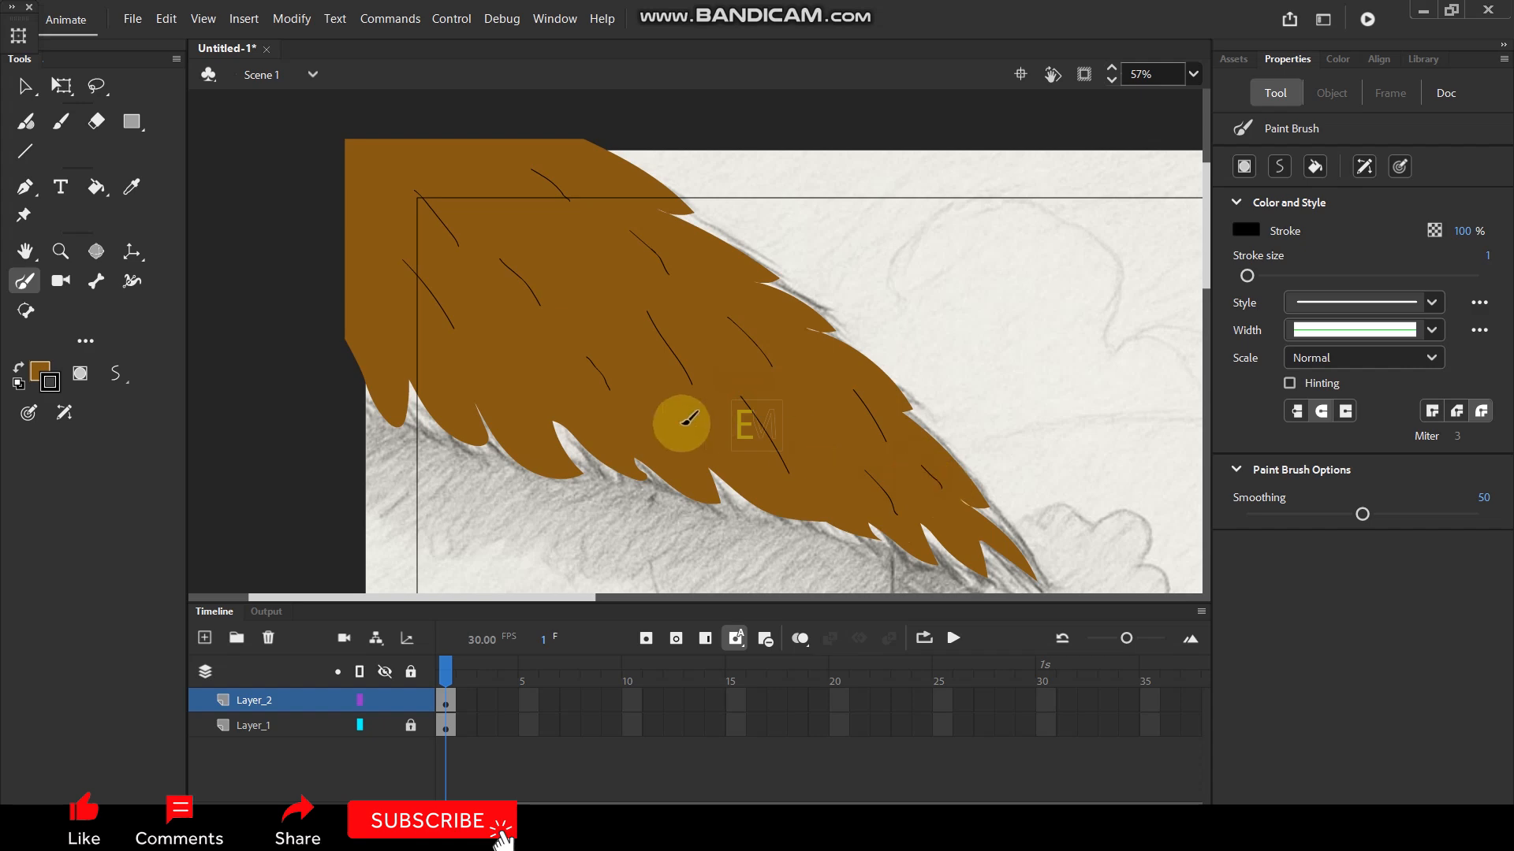
{"action": "mouse_move", "coordinate": [499, 372]}
{"action": "left_mouse_down"}
{"action": "mouse_move", "coordinate": [525, 417]}
{"action": "mouse_move", "coordinate": [573, 251]}
{"action": "left_mouse_up"}
Draw straight vertical lines along the left hut's wall corner and the outer edge of its door frame.
{"action": "scroll", "coordinate": [643, 262], "scroll_direction": "down", "scroll_amount": 5}
{"action": "scroll", "coordinate": [317, 367], "scroll_direction": "up", "scroll_amount": 2}
{"action": "scroll", "coordinate": [316, 365], "scroll_direction": "down", "scroll_amount": 1}
{"action": "key", "text": "space"}
{"action": "scroll", "coordinate": [350, 300], "scroll_direction": "up", "scroll_amount": 1}
{"action": "key", "text": "space"}
{"action": "left_click_drag", "start_coordinate": [485, 293], "coordinate": [528, 271]}
{"action": "key", "text": "n"}
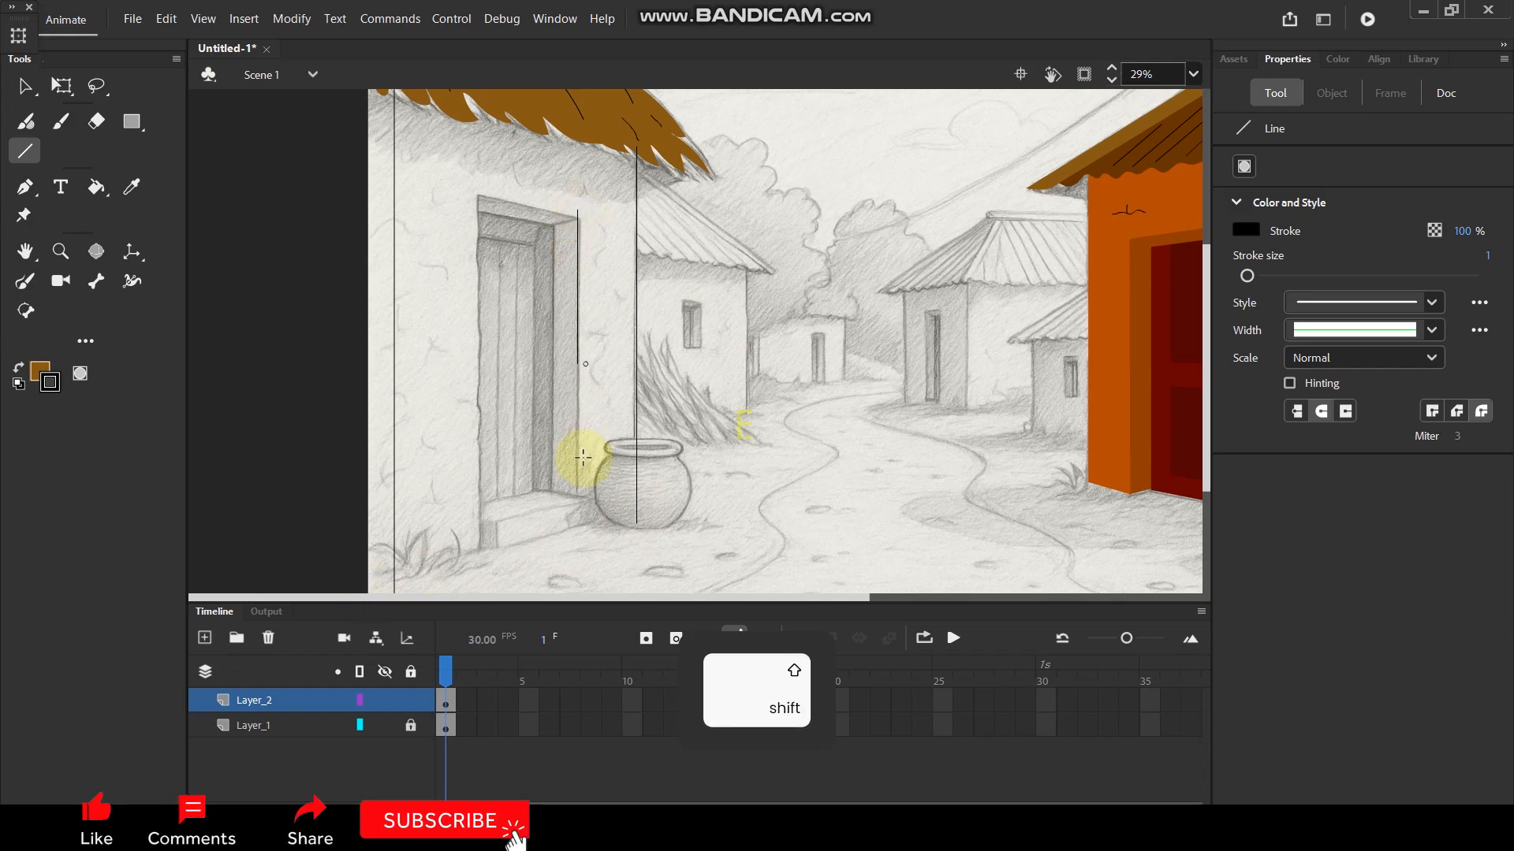
Draw the two slanted lines of the door frame's top and the short diagonal connecting their corners.
{"action": "scroll", "coordinate": [524, 192], "scroll_direction": "up", "scroll_amount": 5}
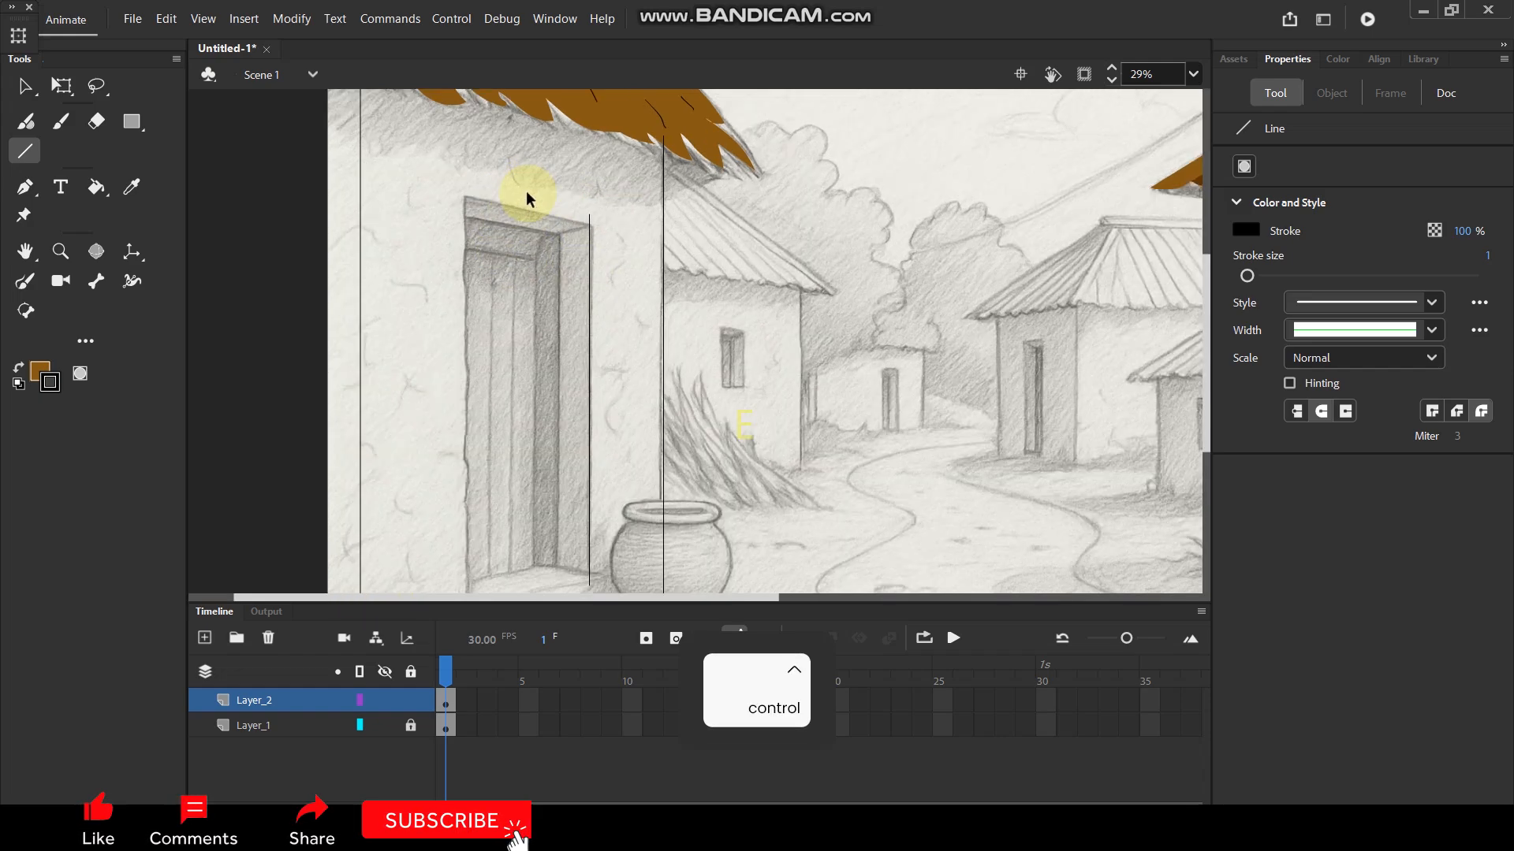
{"action": "left_click_drag", "start_coordinate": [339, 195], "coordinate": [722, 276]}
{"action": "mouse_move", "coordinate": [323, 238]}
{"action": "left_mouse_down"}
{"action": "mouse_move", "coordinate": [646, 301]}
{"action": "mouse_move", "coordinate": [699, 253]}
{"action": "left_mouse_up"}
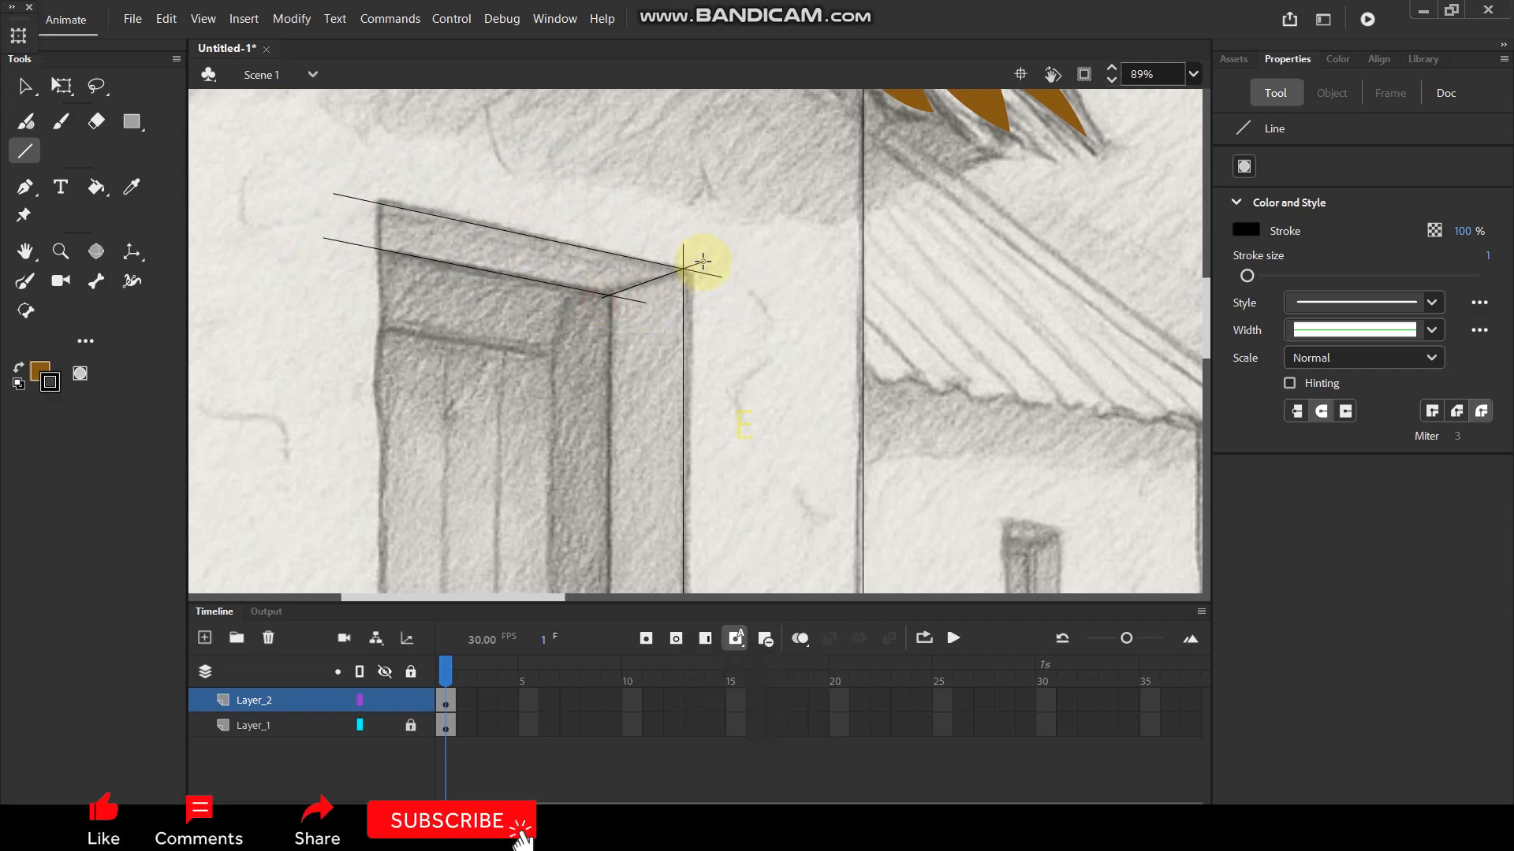
Draw the door frame's inner vertical edge and the short slanted line across the frame's base.
{"action": "scroll", "coordinate": [686, 197], "scroll_direction": "down", "scroll_amount": 5}
{"action": "key", "text": "space"}
{"action": "left_click_drag", "start_coordinate": [457, 276], "coordinate": [671, 245]}
{"action": "left_click_drag", "start_coordinate": [636, 127], "coordinate": [632, 423]}
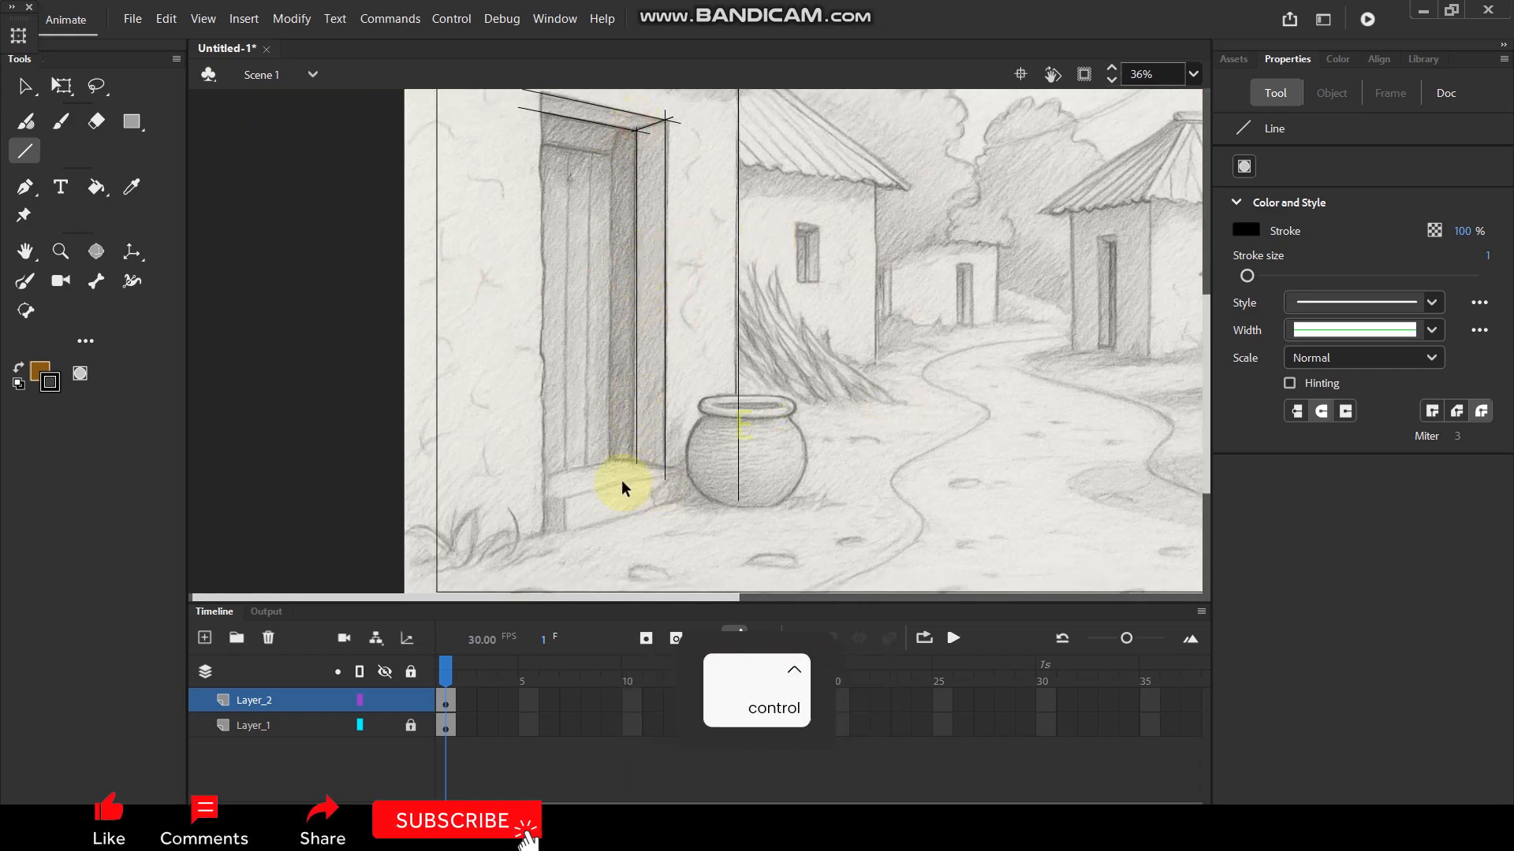
{"action": "scroll", "coordinate": [623, 487], "scroll_direction": "up", "scroll_amount": 5}
{"action": "left_click_drag", "start_coordinate": [593, 420], "coordinate": [779, 446]}
Outline the front face of the doorstep with straight lines for its upper, lower and two vertical edges.
{"action": "scroll", "coordinate": [702, 412], "scroll_direction": "down", "scroll_amount": 4}
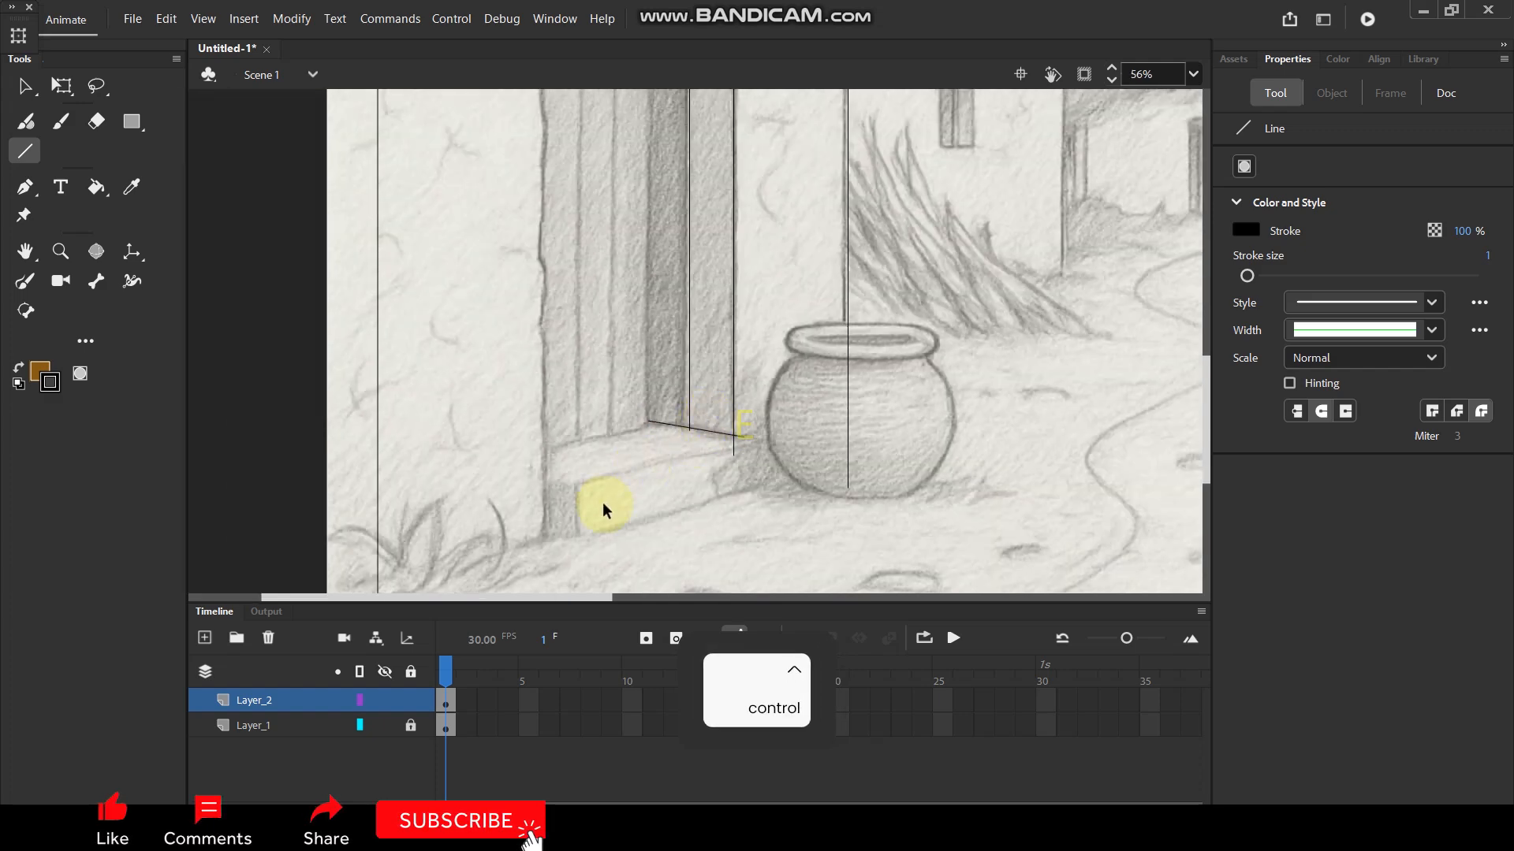
{"action": "scroll", "coordinate": [552, 489], "scroll_direction": "up", "scroll_amount": 3}
{"action": "left_click_drag", "start_coordinate": [550, 477], "coordinate": [825, 408]}
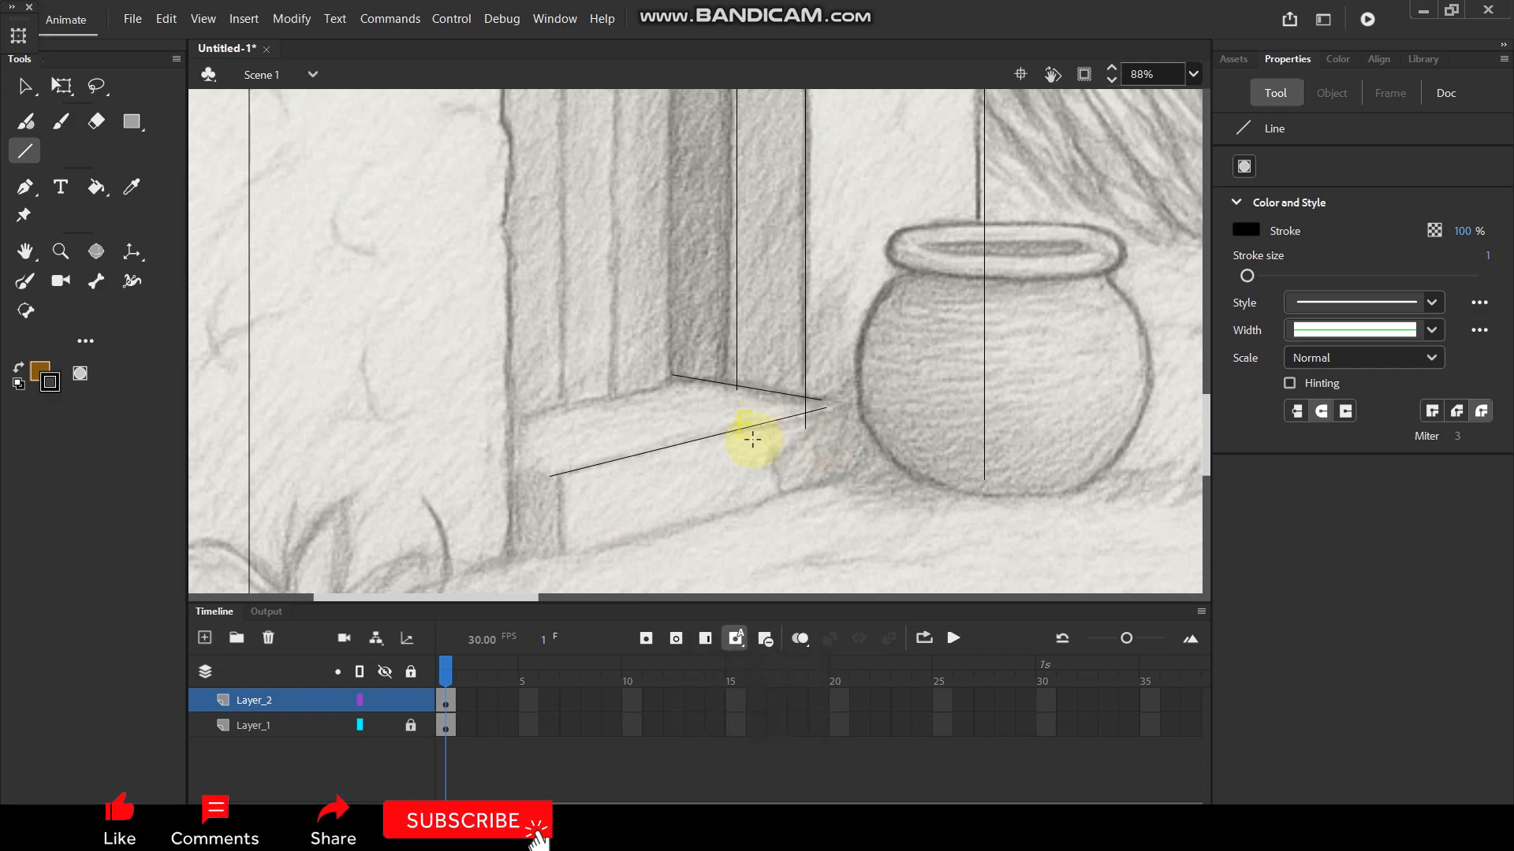
{"action": "mouse_move", "coordinate": [558, 473]}
{"action": "left_mouse_down"}
{"action": "mouse_move", "coordinate": [568, 566]}
{"action": "mouse_move", "coordinate": [1003, 427]}
{"action": "left_mouse_up"}
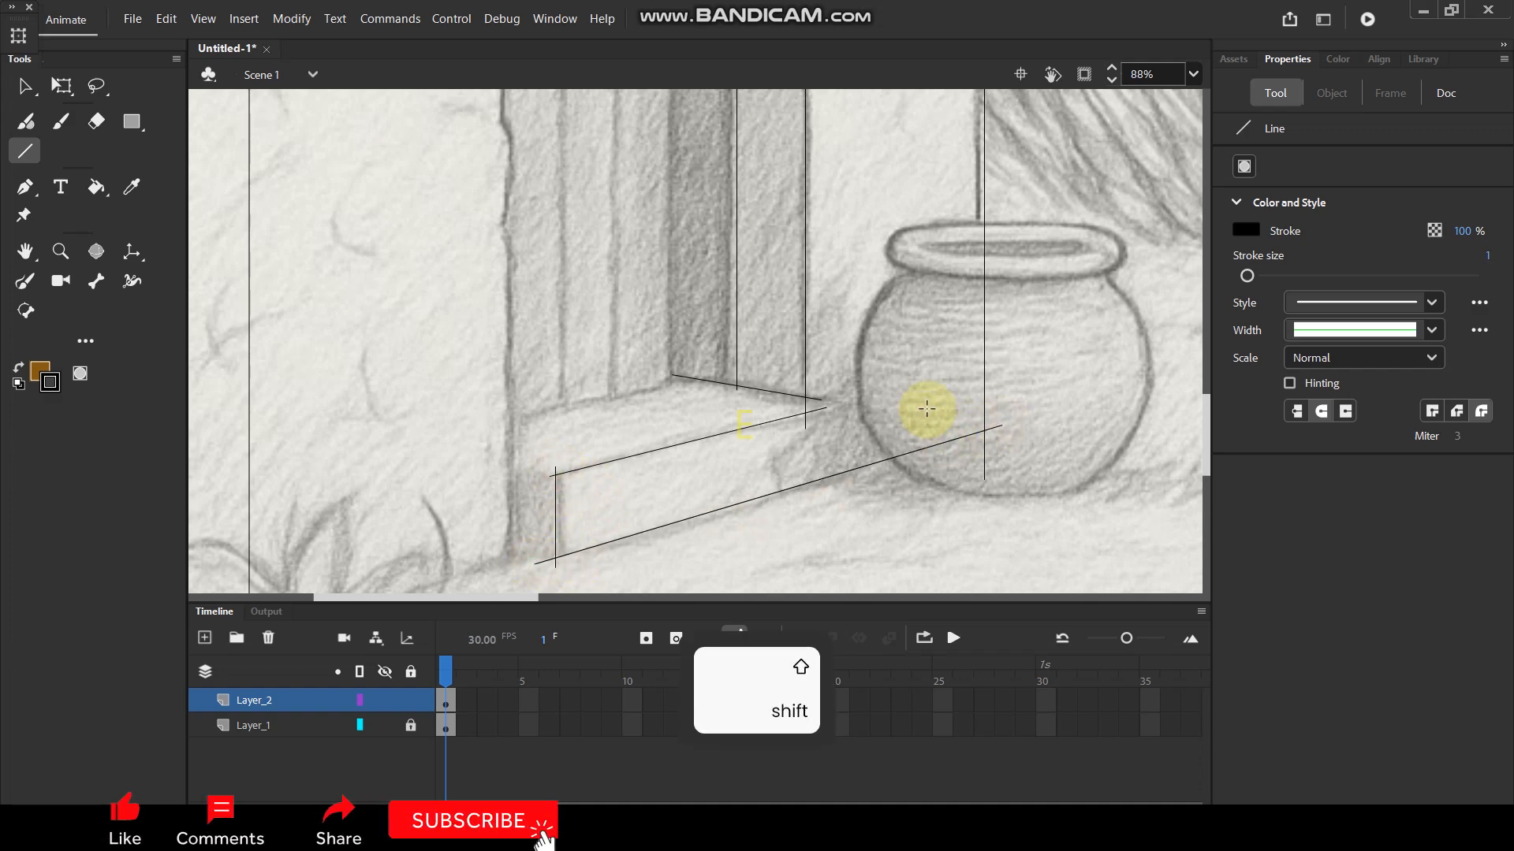
{"action": "left_click_drag", "start_coordinate": [816, 395], "coordinate": [823, 455]}
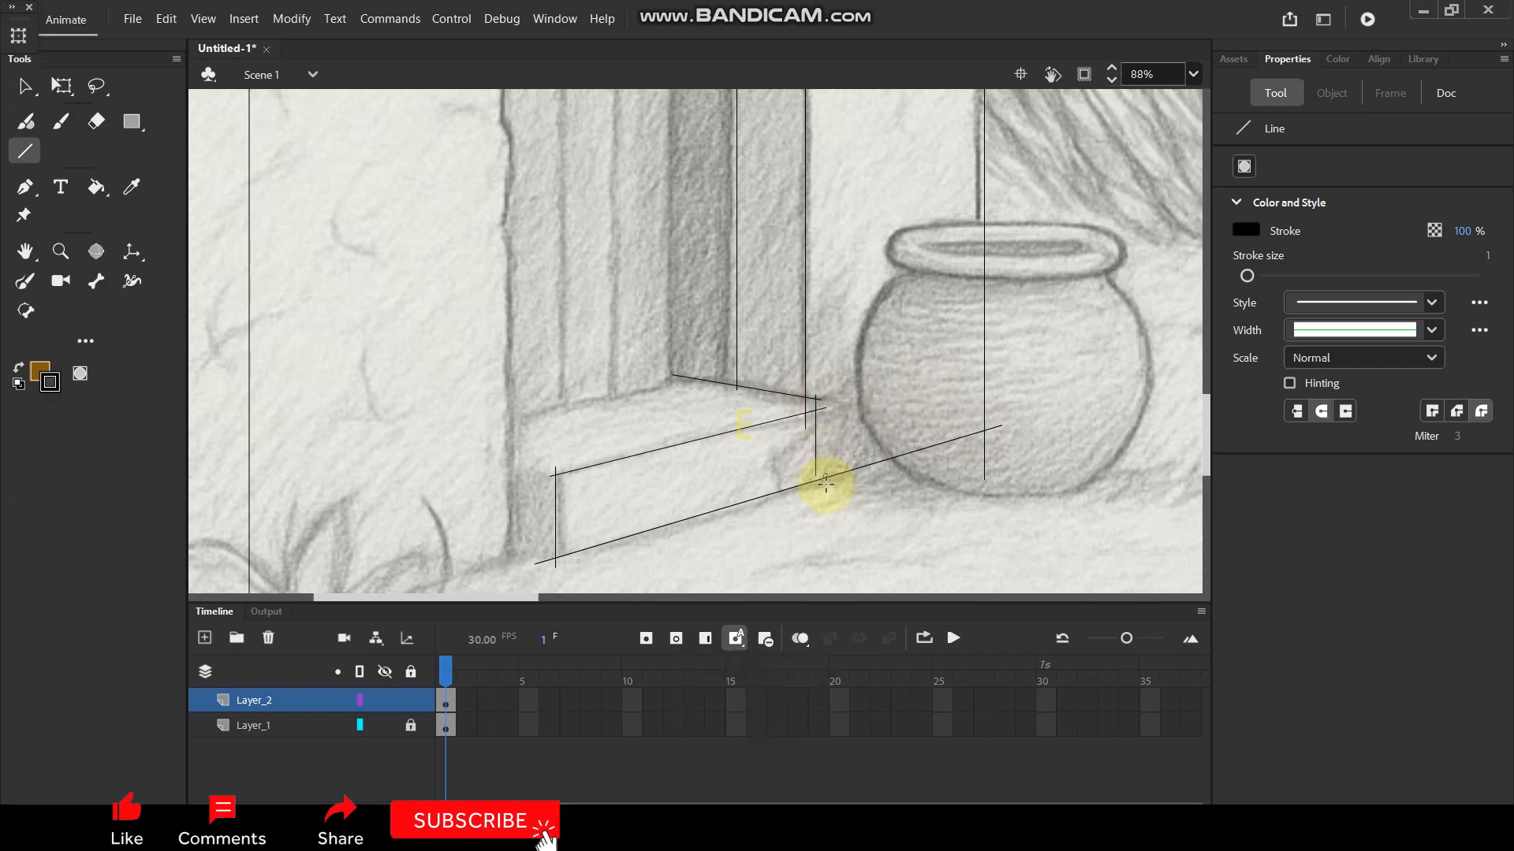
Draw the slanted upper edge of the doorstep's side face and a straight vertical line along the doorway's outer left edge.
{"action": "left_click_drag", "start_coordinate": [491, 436], "coordinate": [545, 481]}
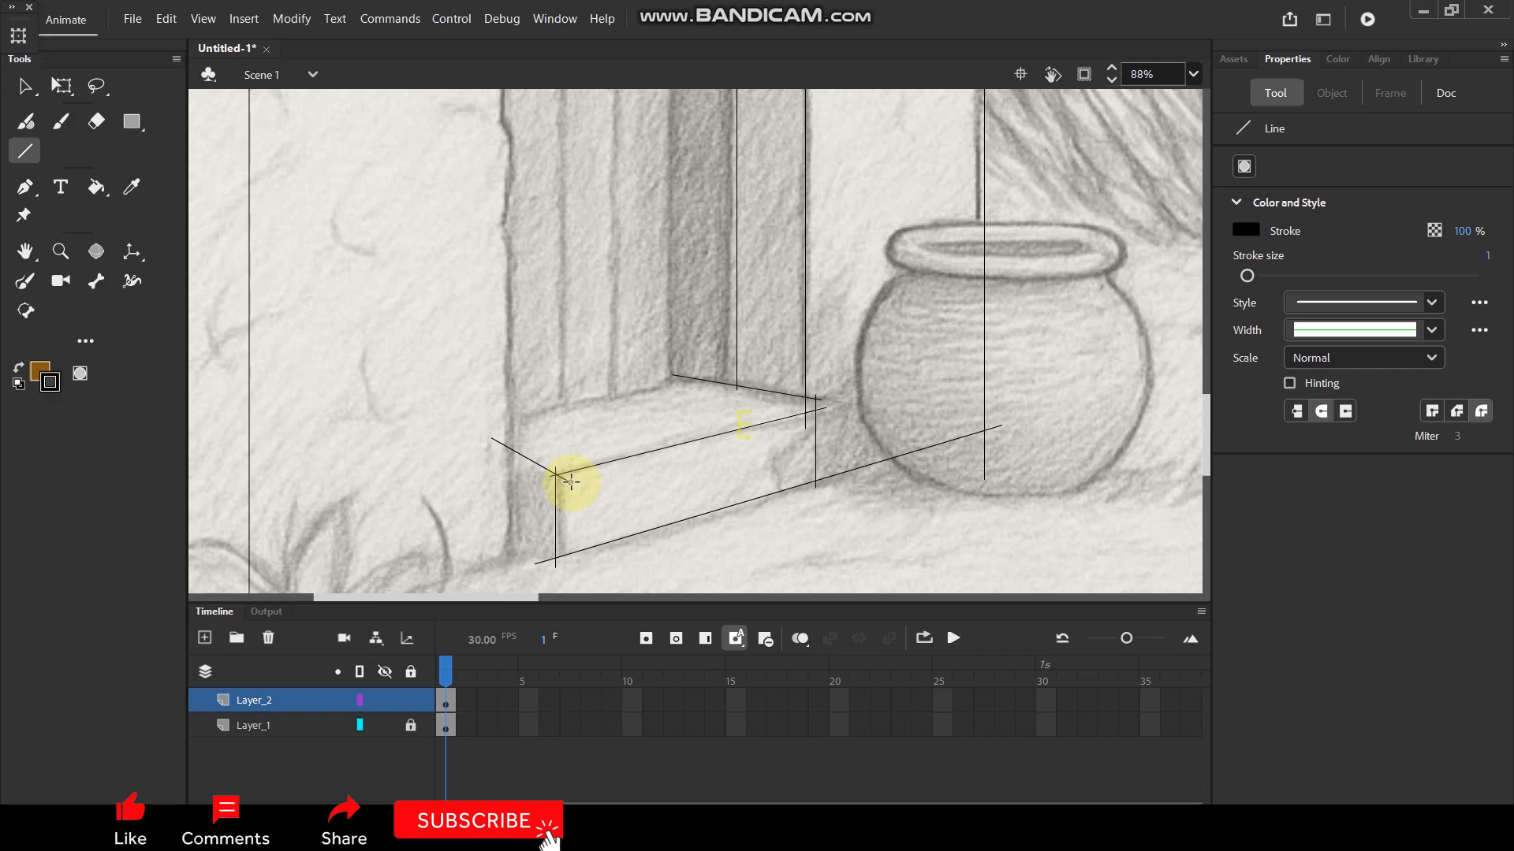
{"action": "scroll", "coordinate": [695, 363], "scroll_direction": "down", "scroll_amount": 5}
{"action": "scroll", "coordinate": [500, 231], "scroll_direction": "up", "scroll_amount": 1}
{"action": "key", "text": "space"}
{"action": "left_click_drag", "start_coordinate": [504, 193], "coordinate": [585, 277]}
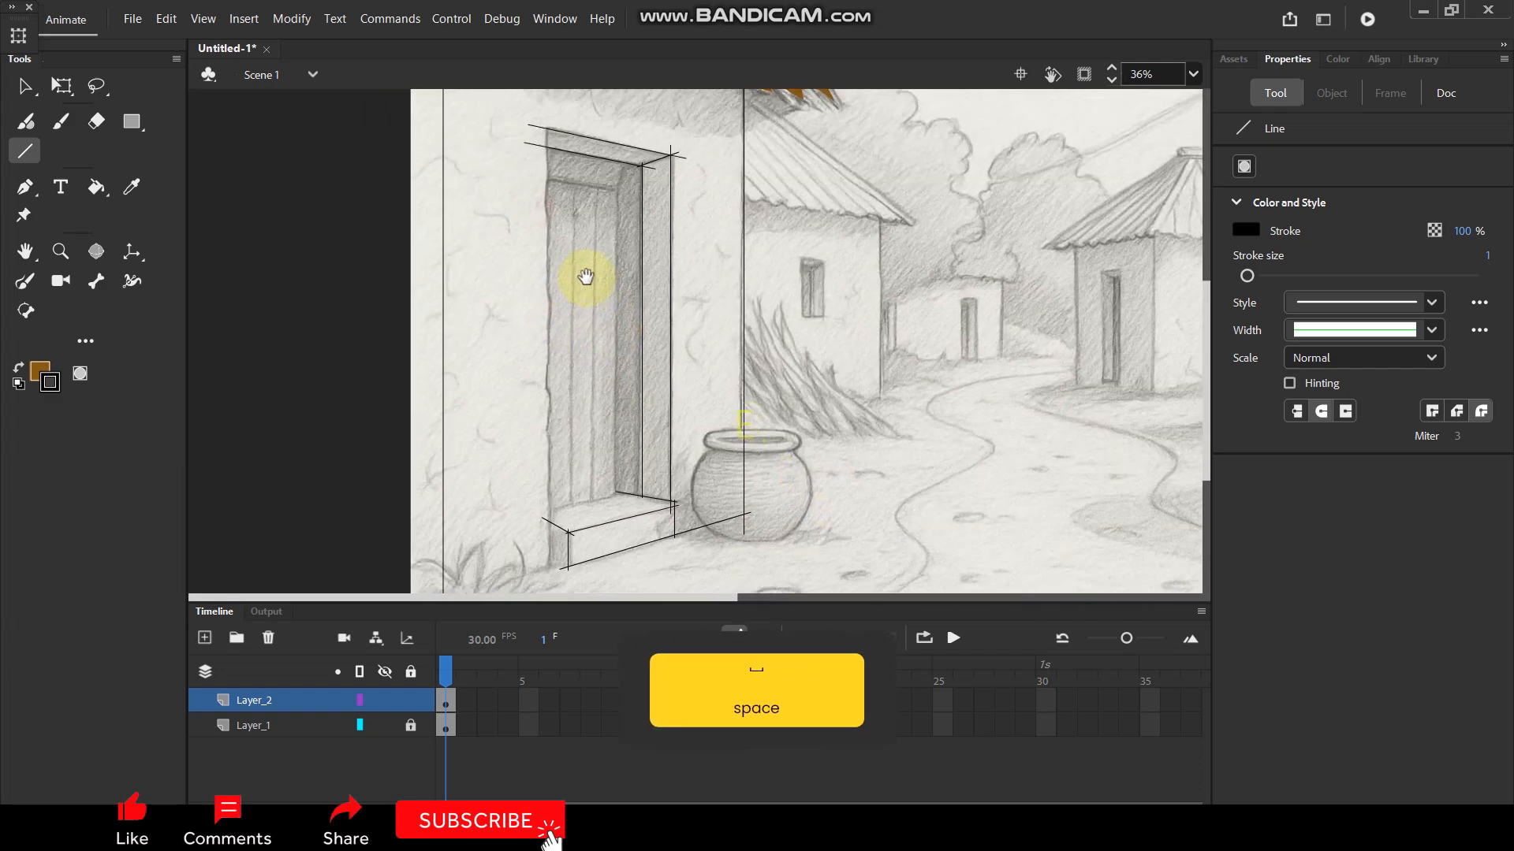
{"action": "left_click_drag", "start_coordinate": [546, 123], "coordinate": [544, 332]}
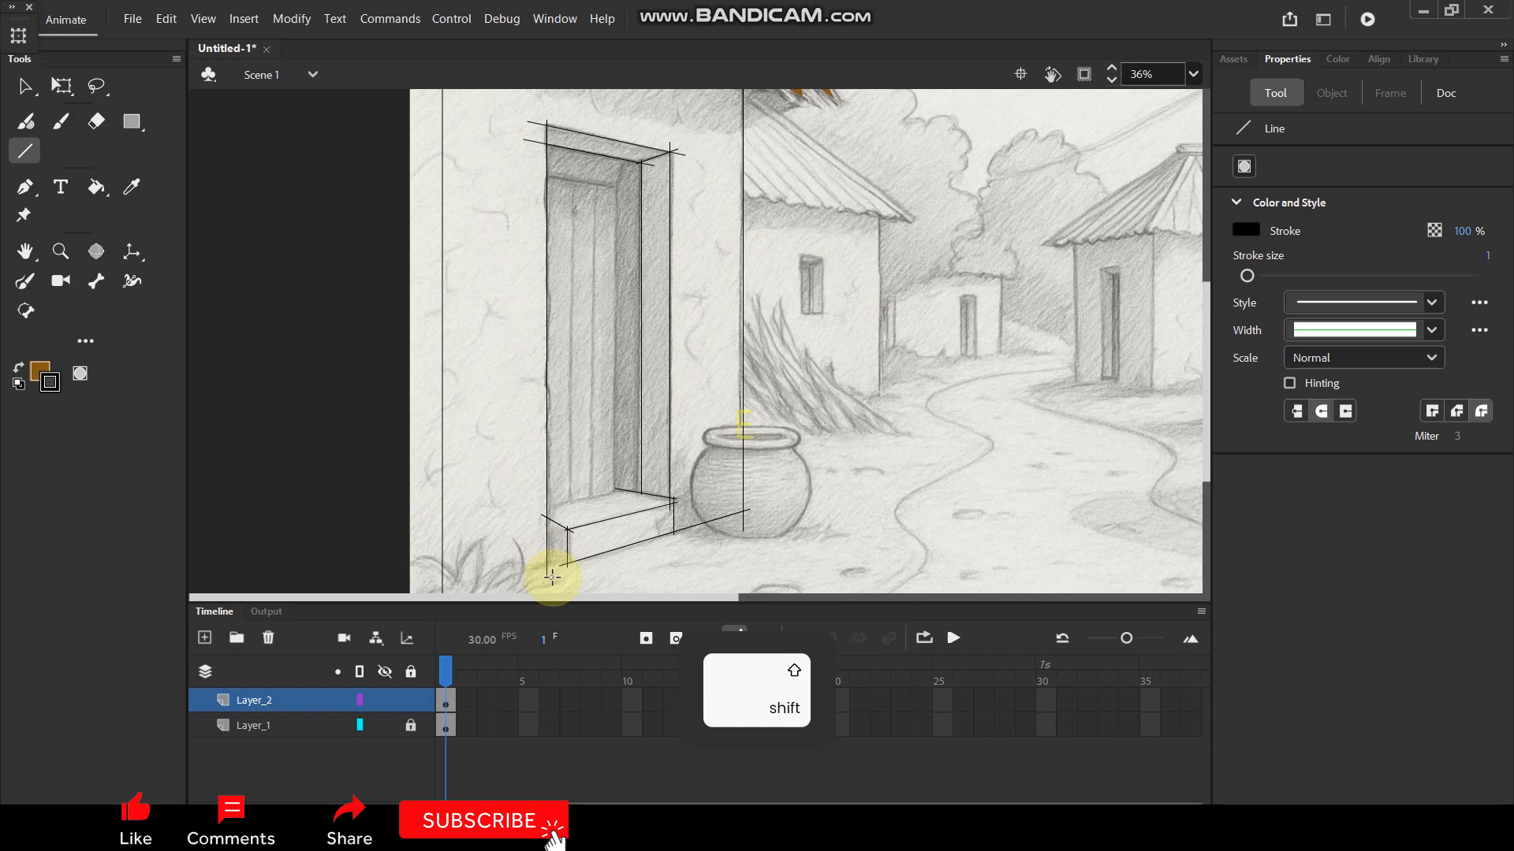
Draw the lower edge of the doorstep's side face, redoing it at a steeper slant parallel to the upper edge.
{"action": "scroll", "coordinate": [552, 578], "scroll_direction": "up", "scroll_amount": 5}
{"action": "left_click_drag", "start_coordinate": [530, 516], "coordinate": [618, 538]}
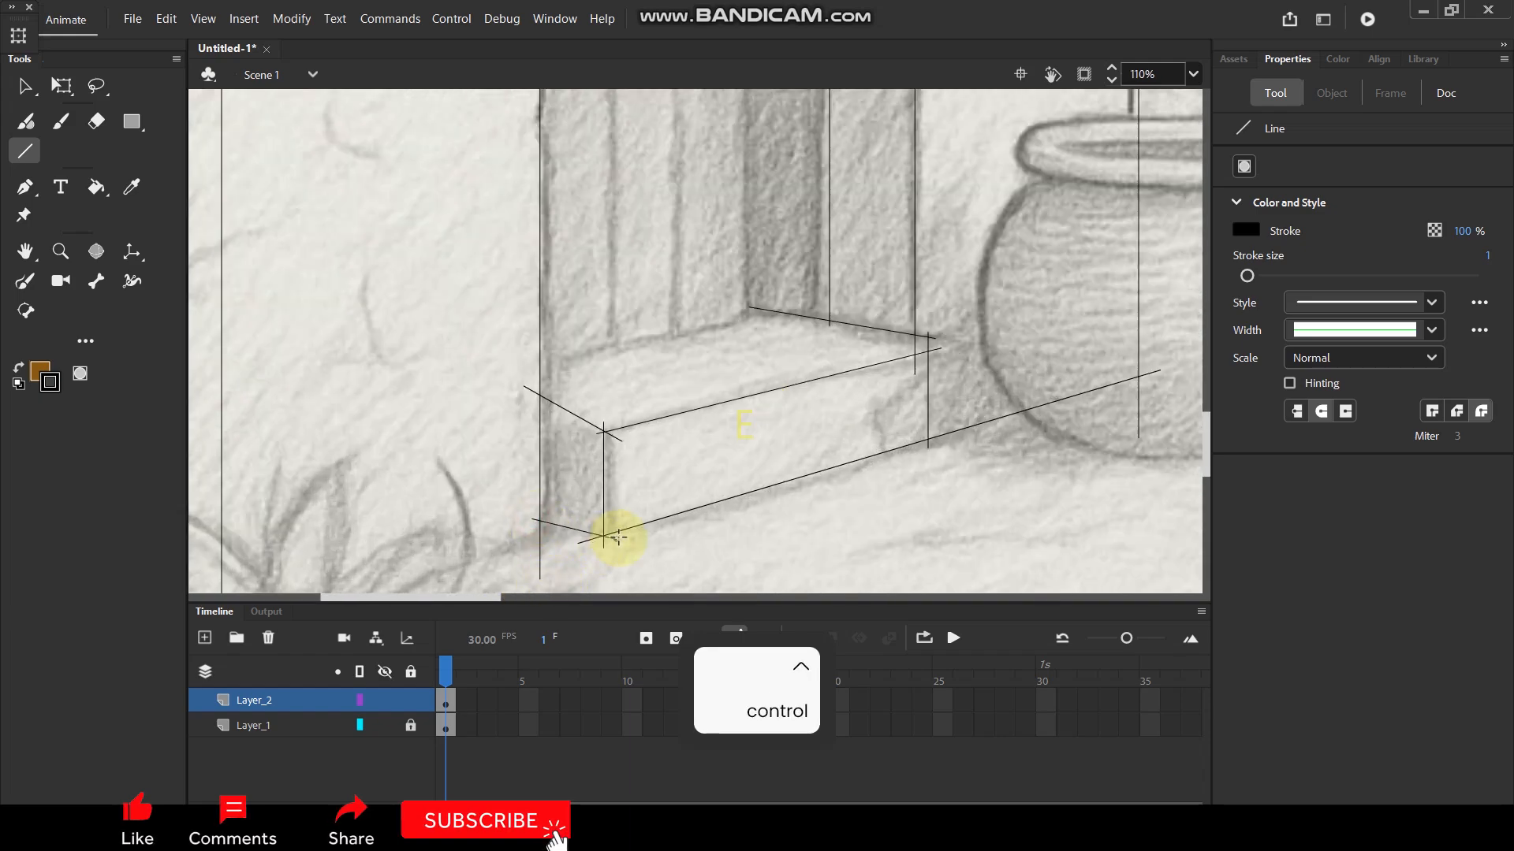
{"action": "key", "text": "ctrl+z"}
{"action": "left_click_drag", "start_coordinate": [527, 496], "coordinate": [610, 537]}
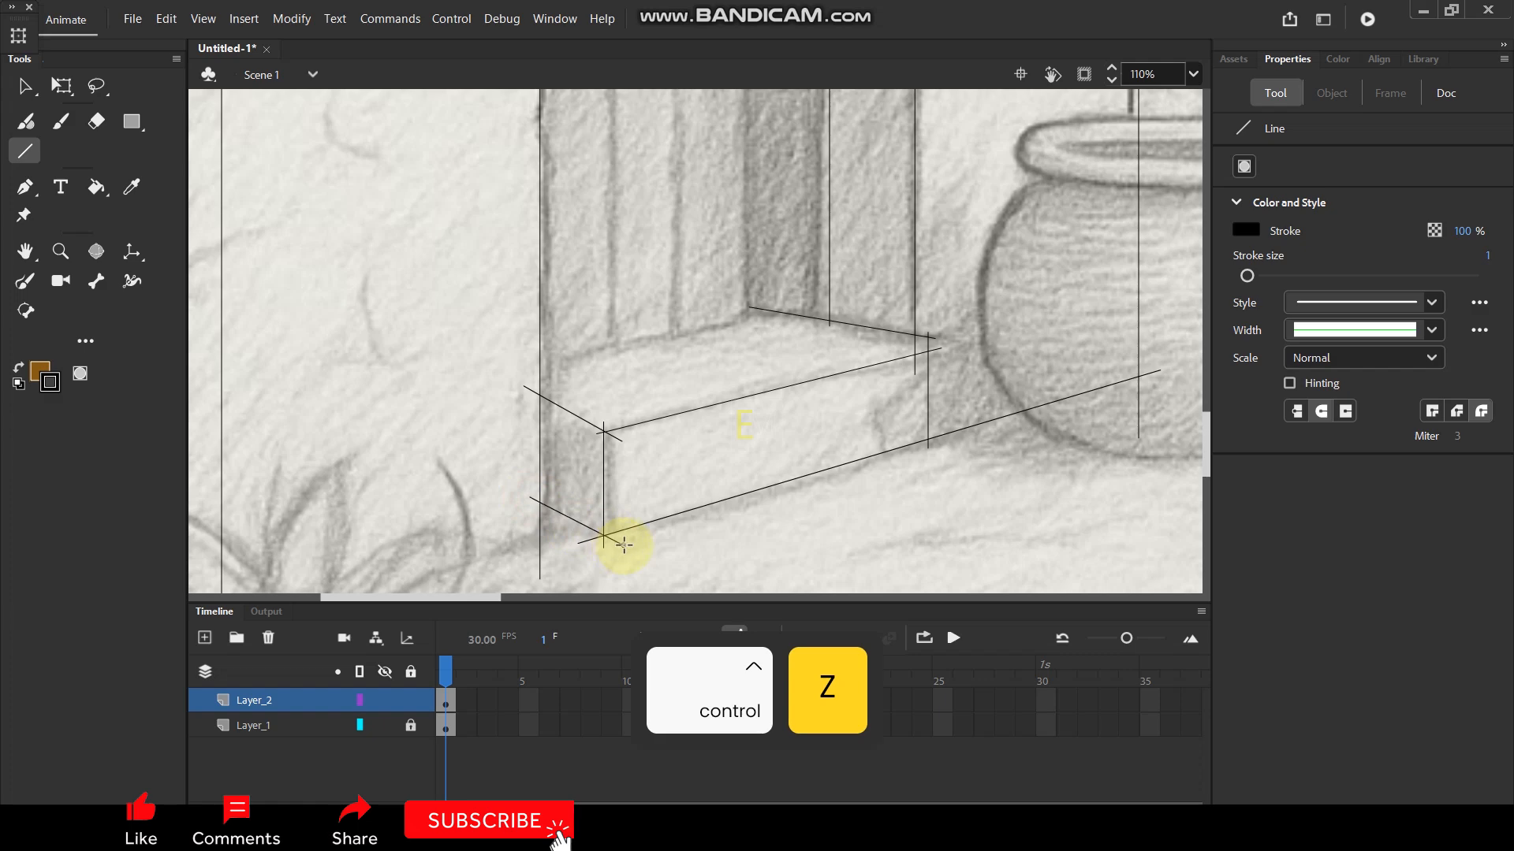
Draw the left hut's slanted ground line from the doorstep past the sketch's edge and a vertical line along the wall's outer edge.
{"action": "scroll", "coordinate": [657, 355], "scroll_direction": "down", "scroll_amount": 4}
{"action": "left_click_drag", "start_coordinate": [408, 482], "coordinate": [623, 426]}
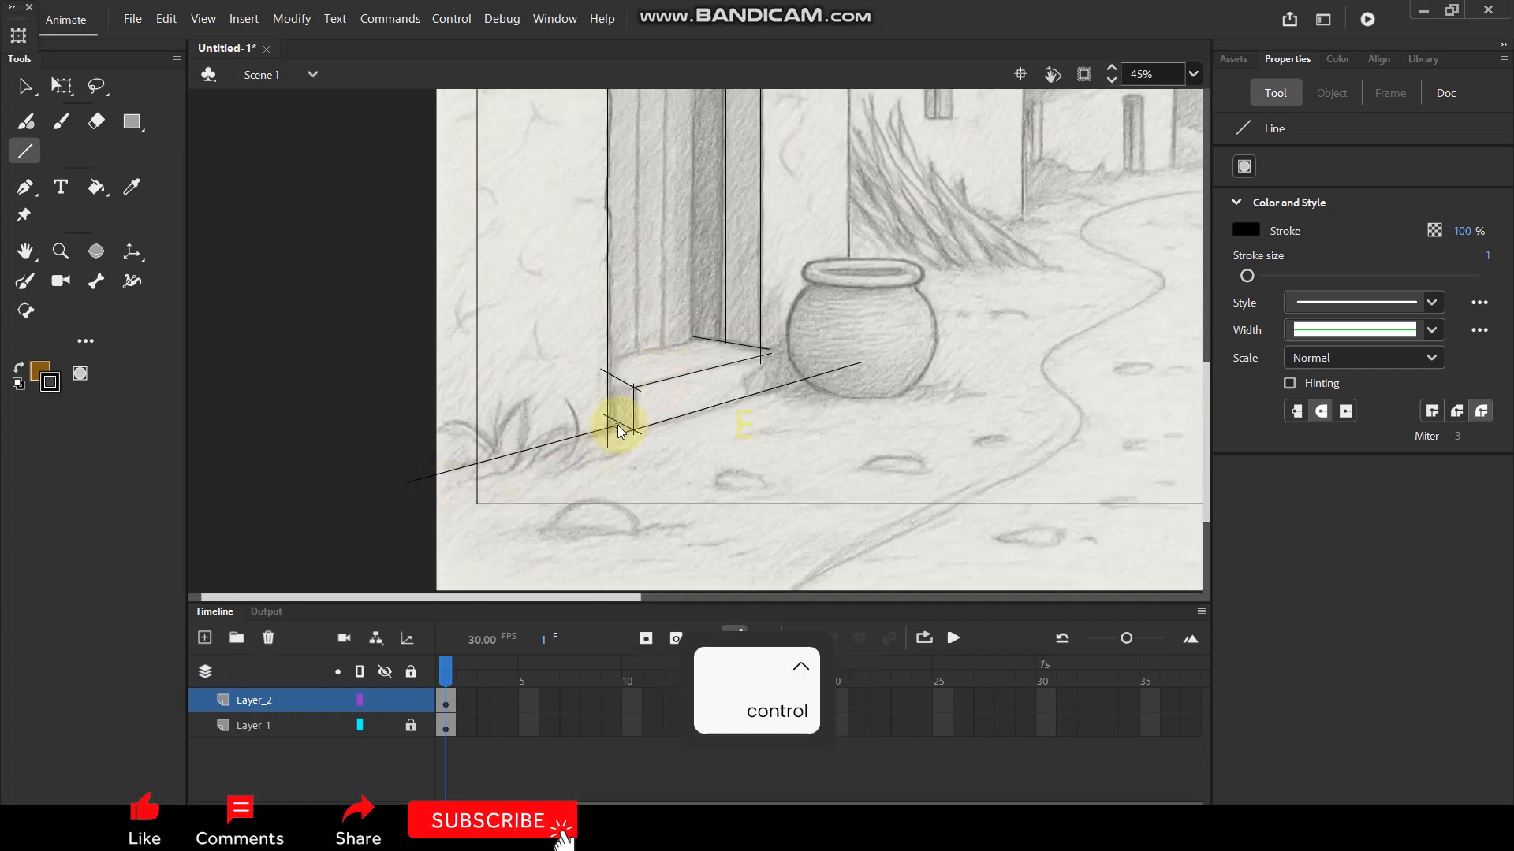
{"action": "left_click_drag", "start_coordinate": [622, 426], "coordinate": [616, 426]}
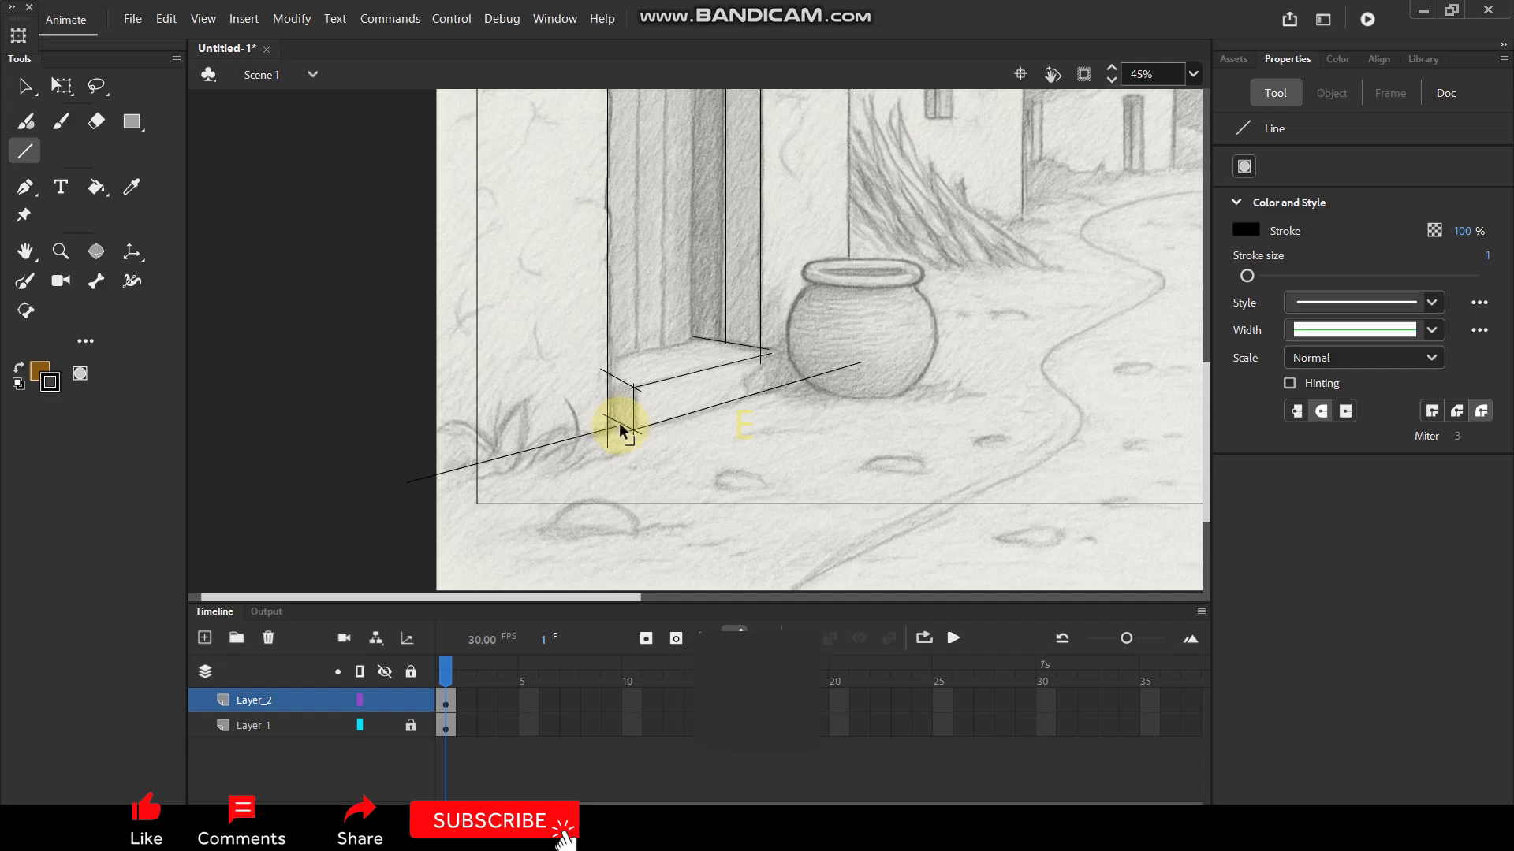
{"action": "scroll", "coordinate": [616, 426], "scroll_direction": "down", "scroll_amount": 3}
{"action": "key", "text": "shift"}
{"action": "left_click_drag", "start_coordinate": [407, 160], "coordinate": [435, 456]}
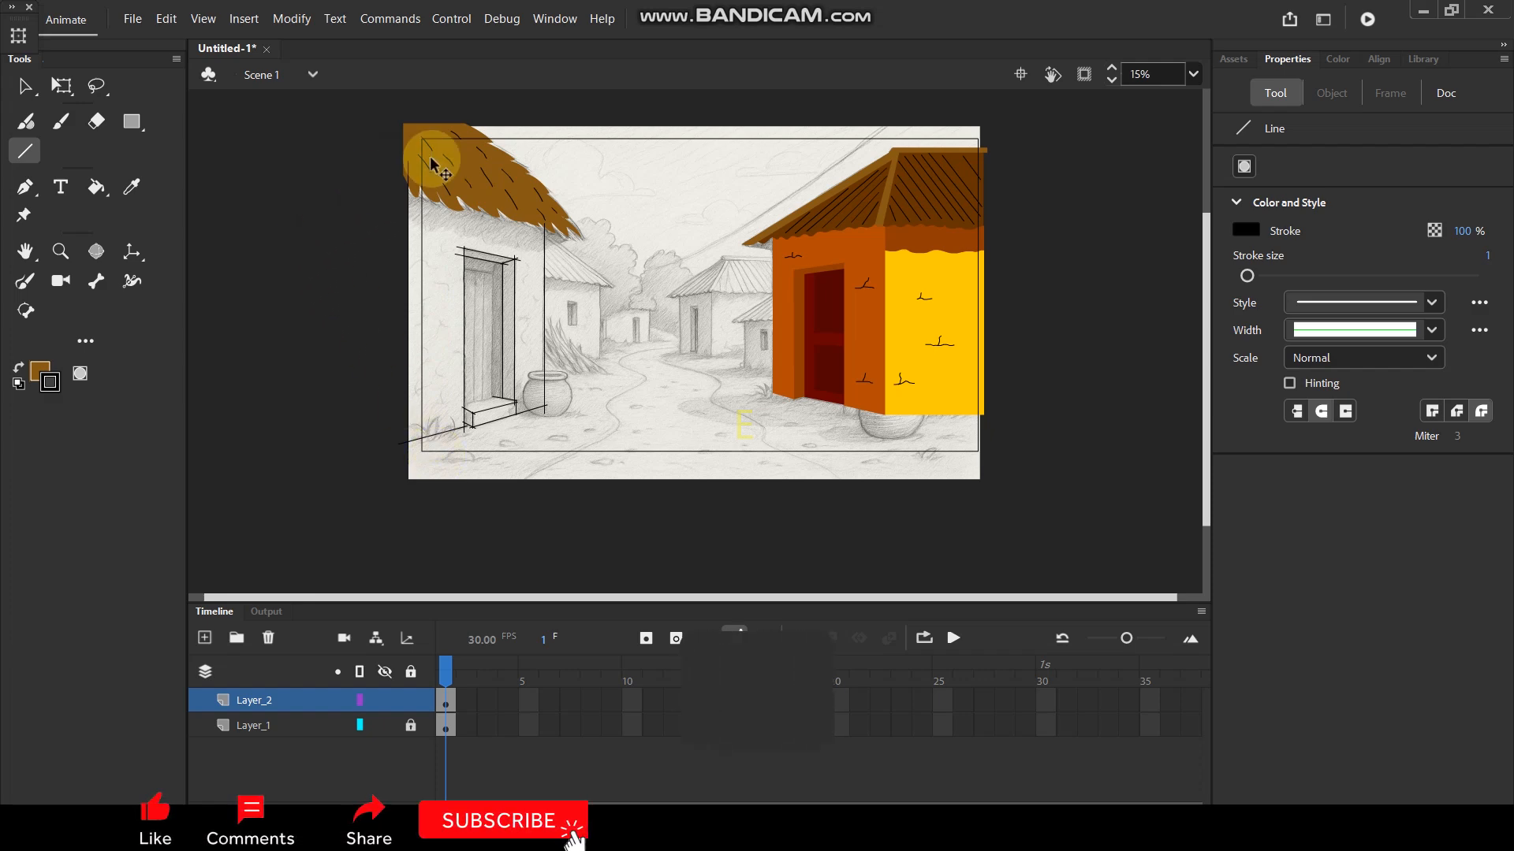
Paint a wavy shadow line across the left hut's wall below the thatched roof with the Paint Brush.
{"action": "scroll", "coordinate": [433, 149], "scroll_direction": "up", "scroll_amount": 3}
{"action": "key", "text": "y"}
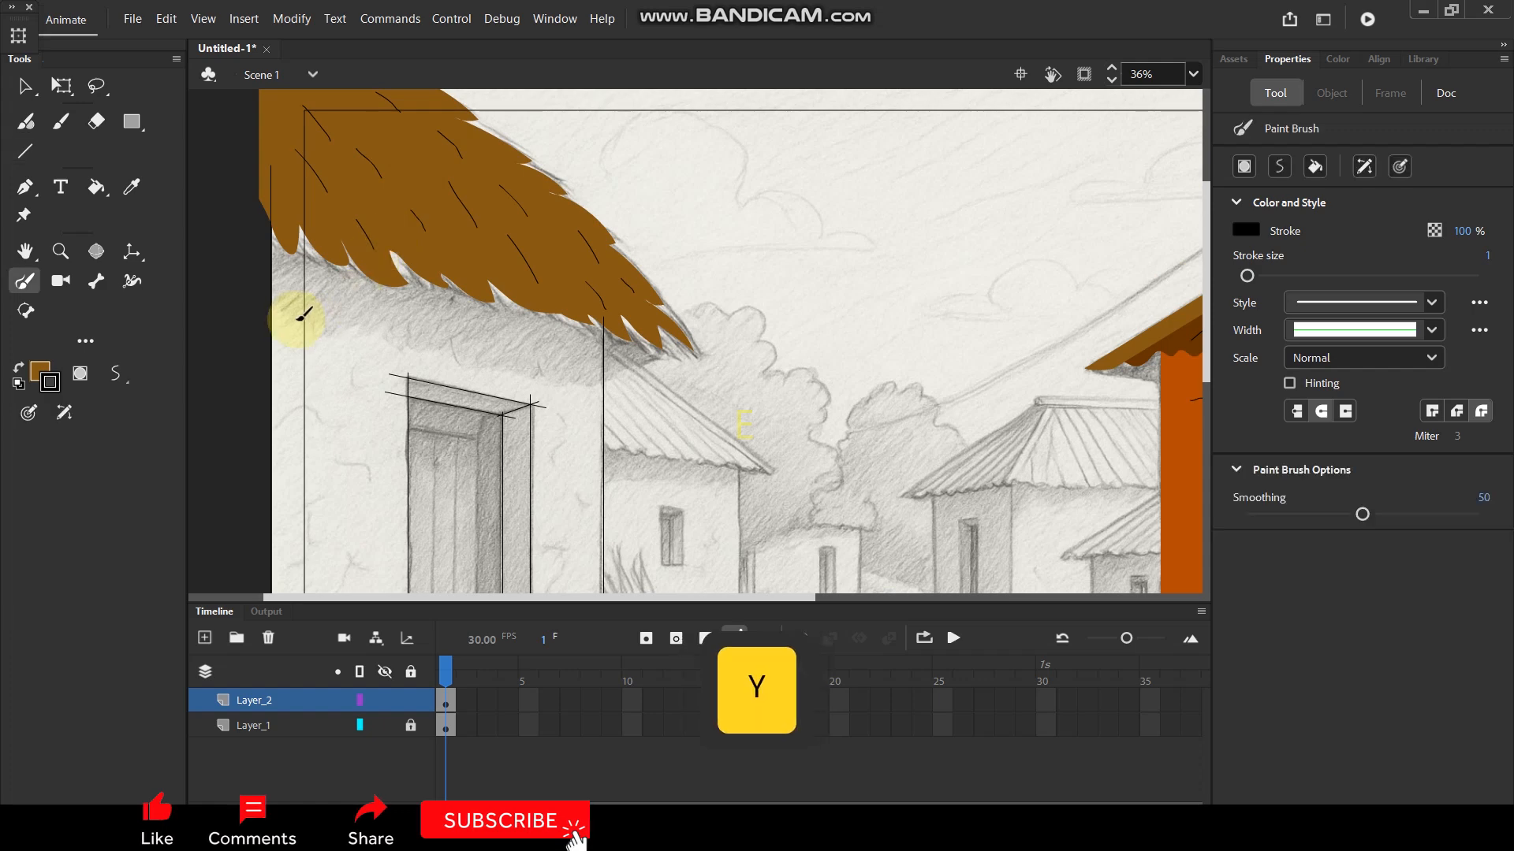
{"action": "scroll", "coordinate": [294, 330], "scroll_direction": "up", "scroll_amount": 2}
{"action": "mouse_move", "coordinate": [255, 310]}
{"action": "left_mouse_down"}
{"action": "mouse_move", "coordinate": [278, 326]}
{"action": "mouse_move", "coordinate": [348, 325]}
{"action": "left_mouse_up"}
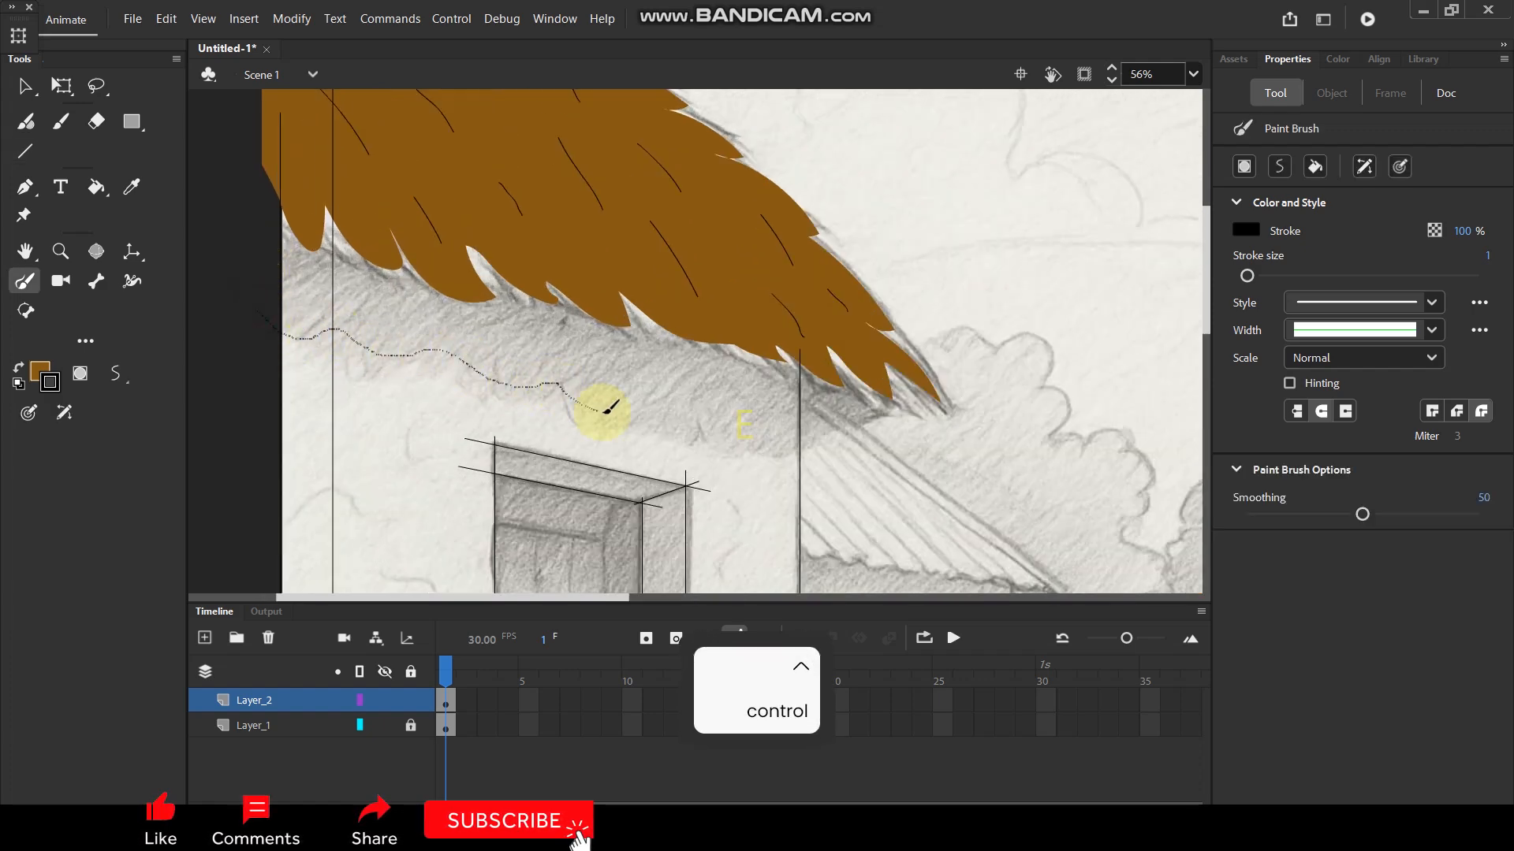
{"action": "left_click_drag", "start_coordinate": [767, 438], "coordinate": [821, 449]}
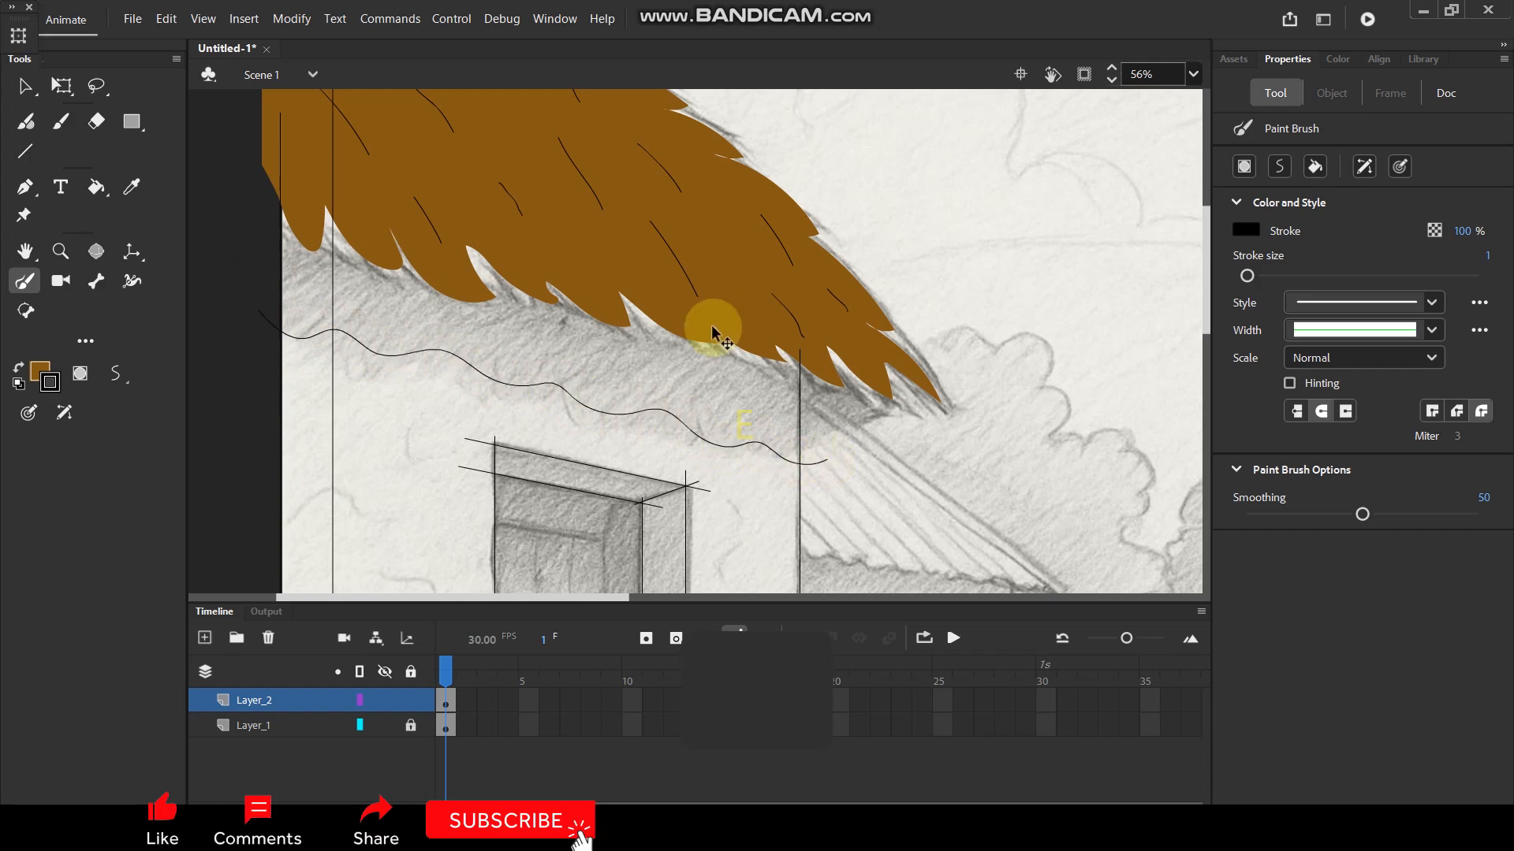
Draw the vertical inner edge of the left hut's door and the slanted line along the door's base with the Line tool.
{"action": "scroll", "coordinate": [710, 328], "scroll_direction": "down", "scroll_amount": 2}
{"action": "scroll", "coordinate": [528, 410], "scroll_direction": "down", "scroll_amount": 4}
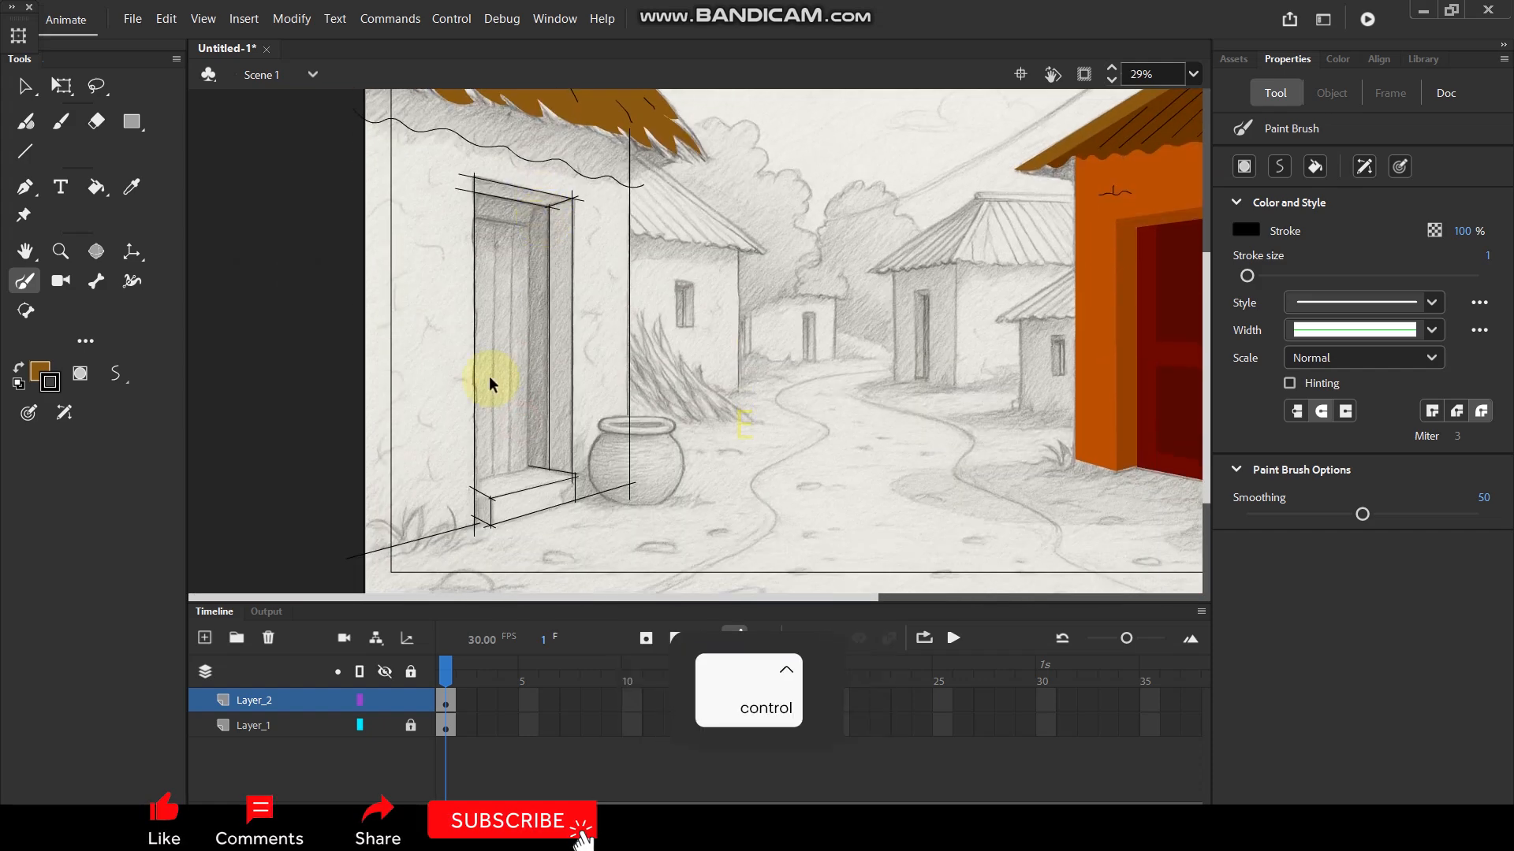
{"action": "scroll", "coordinate": [490, 382], "scroll_direction": "up", "scroll_amount": 2}
{"action": "key", "text": "n"}
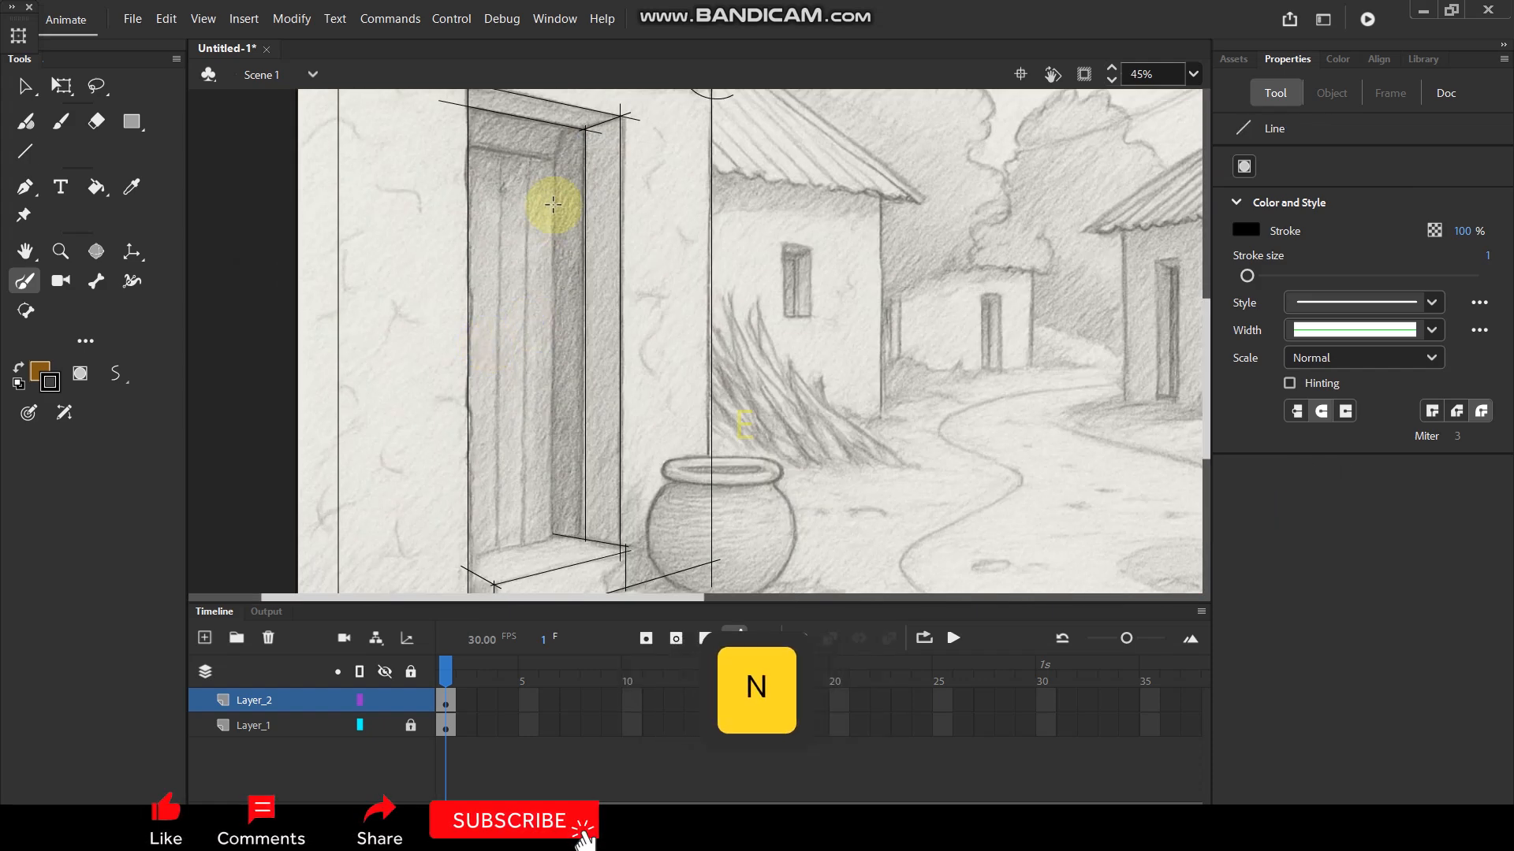
{"action": "left_click_drag", "start_coordinate": [556, 150], "coordinate": [555, 537]}
{"action": "left_click_drag", "start_coordinate": [461, 557], "coordinate": [555, 537]}
Draw the slanted line across the top of the left hut's door and two vertical plank lines down its face.
{"action": "left_click_drag", "start_coordinate": [452, 148], "coordinate": [572, 169]}
{"action": "key", "text": "ctrl+z"}
{"action": "mouse_move", "coordinate": [448, 143]}
{"action": "left_mouse_down"}
{"action": "mouse_move", "coordinate": [576, 162]}
{"action": "mouse_move", "coordinate": [526, 165]}
{"action": "mouse_move", "coordinate": [541, 550]}
{"action": "left_mouse_up"}
{"action": "scroll", "coordinate": [423, 158], "scroll_direction": "up", "scroll_amount": 1}
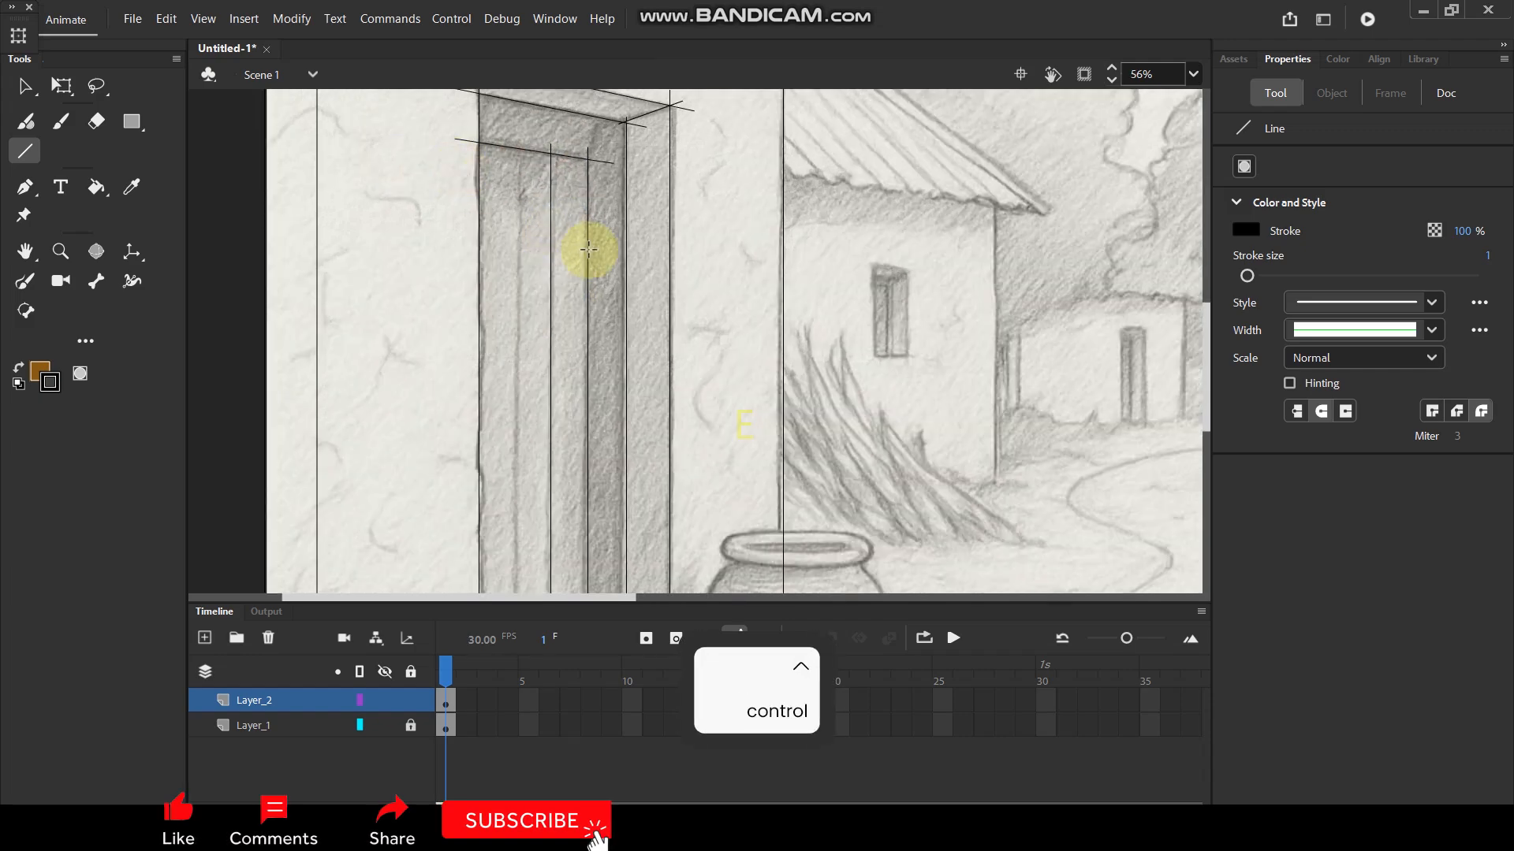
{"action": "left_click_drag", "start_coordinate": [632, 351], "coordinate": [679, 277]}
{"action": "scroll", "coordinate": [671, 281], "scroll_direction": "down", "scroll_amount": 1}
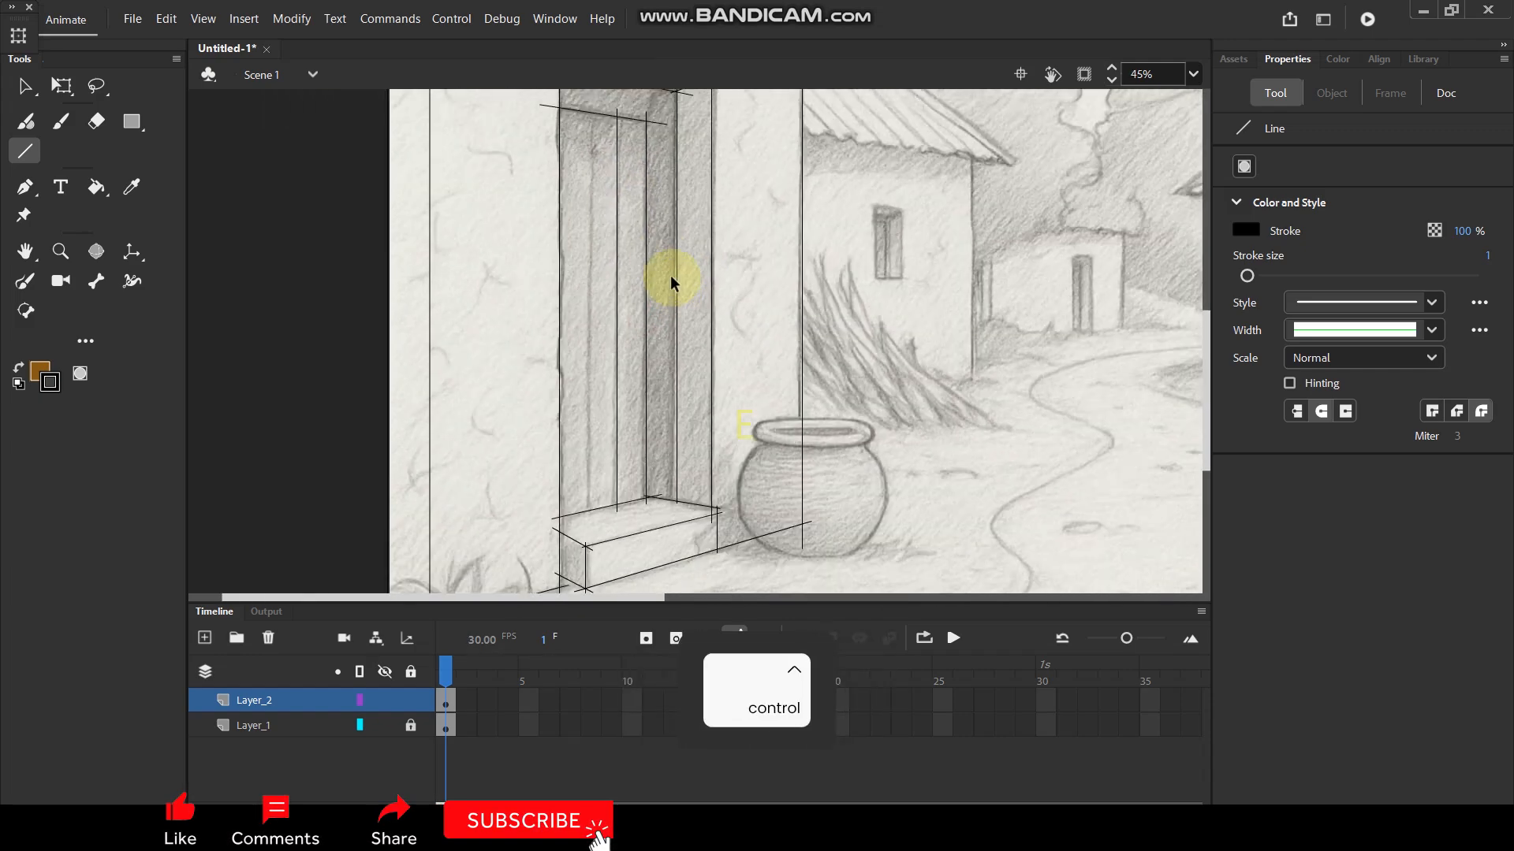
{"action": "left_click_drag", "start_coordinate": [593, 110], "coordinate": [592, 347]}
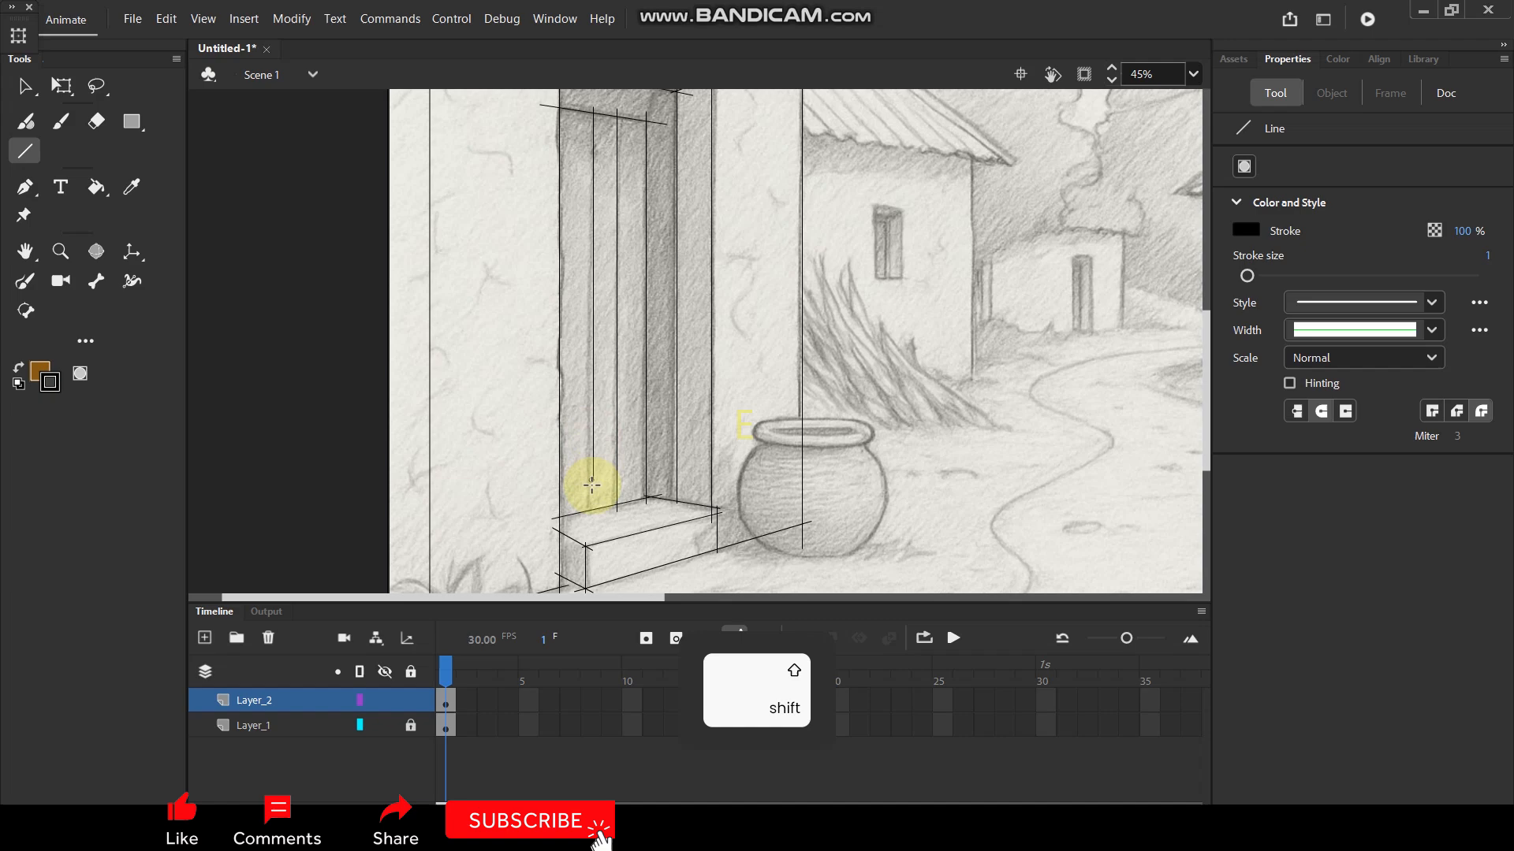
{"action": "scroll", "coordinate": [669, 429], "scroll_direction": "down", "scroll_amount": 2}
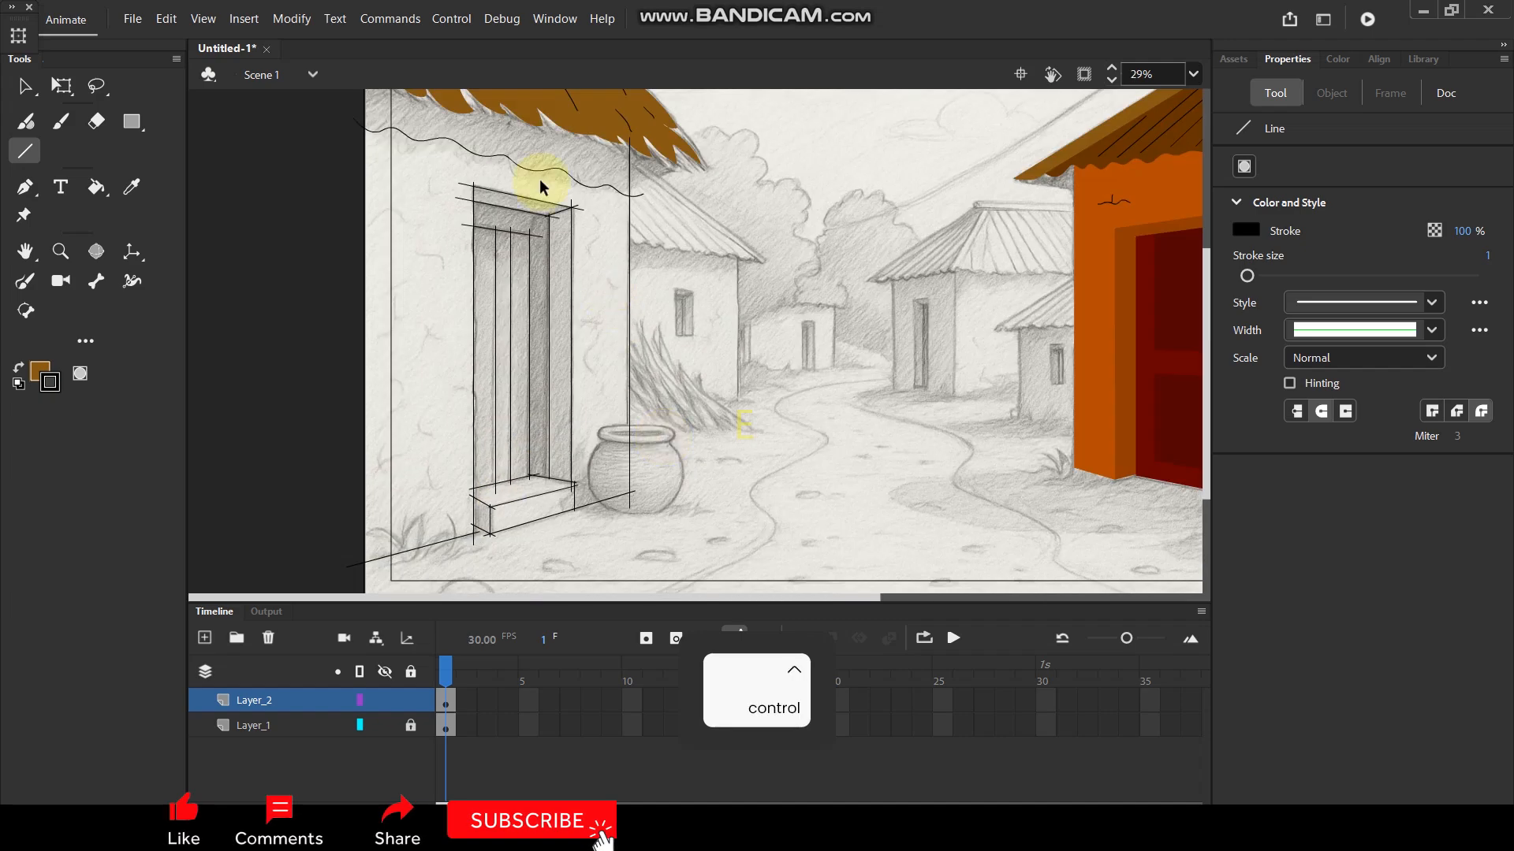
Paint four small crack marks on the left hut's wall, two on each side of the doorway.
{"action": "scroll", "coordinate": [534, 193], "scroll_direction": "up", "scroll_amount": 1}
{"action": "scroll", "coordinate": [481, 254], "scroll_direction": "down", "scroll_amount": 2}
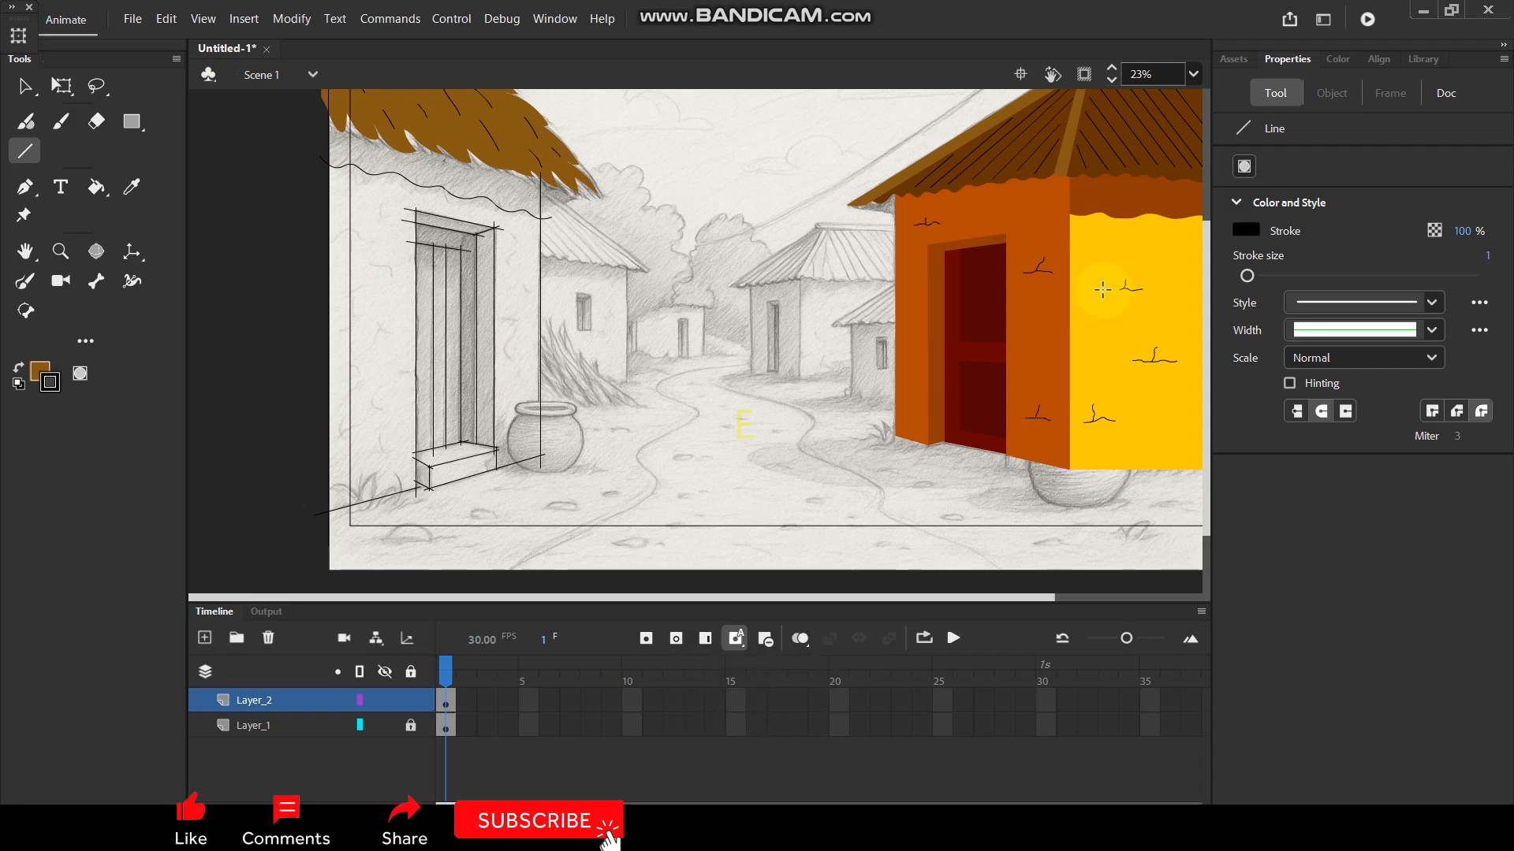
{"action": "scroll", "coordinate": [291, 232], "scroll_direction": "up", "scroll_amount": 2}
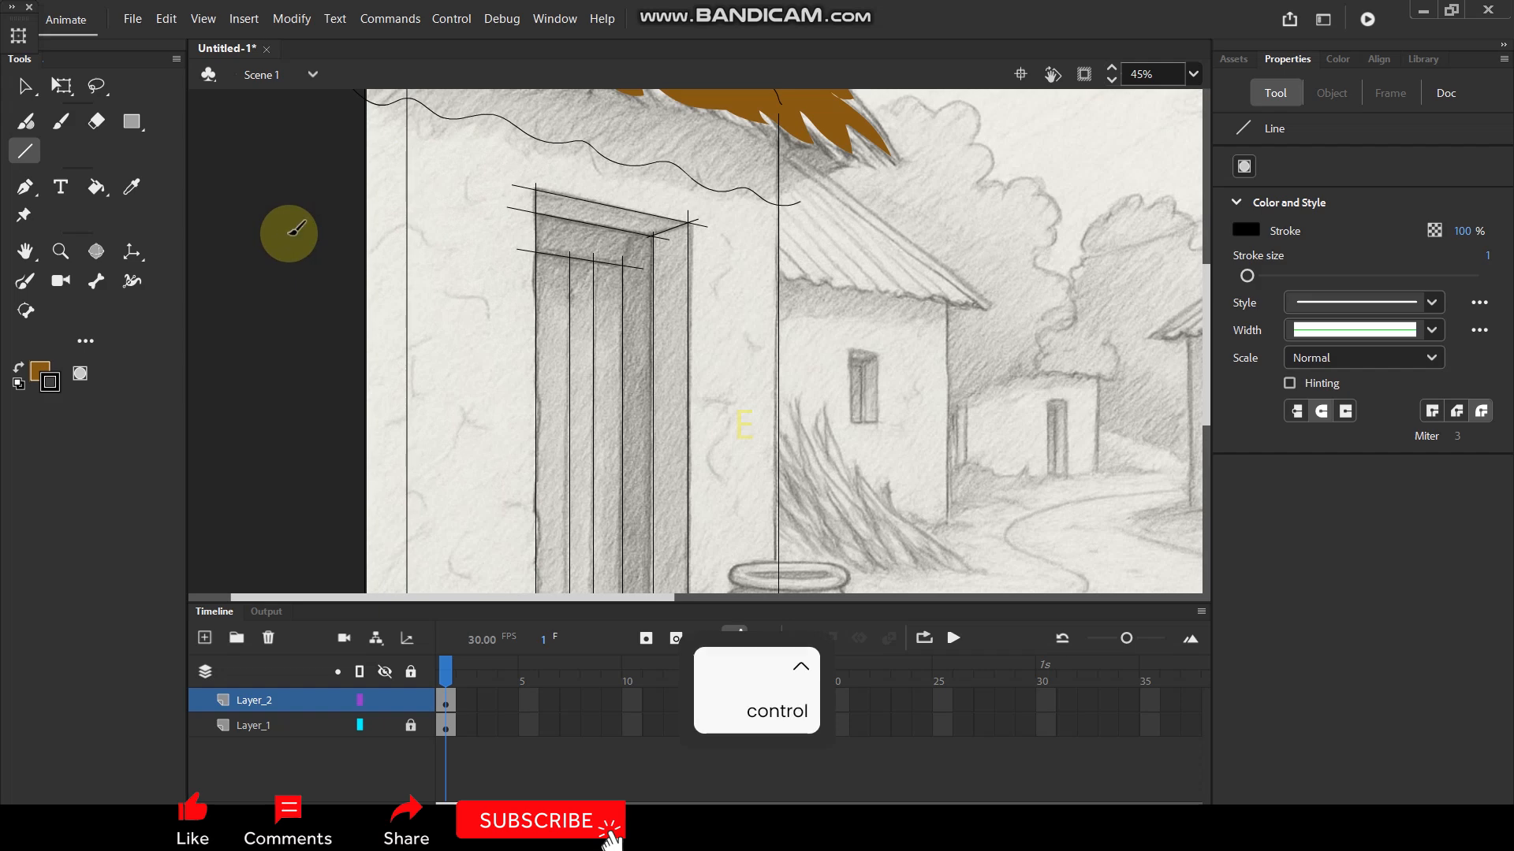
{"action": "key", "text": "y"}
{"action": "scroll", "coordinate": [439, 305], "scroll_direction": "up", "scroll_amount": 1}
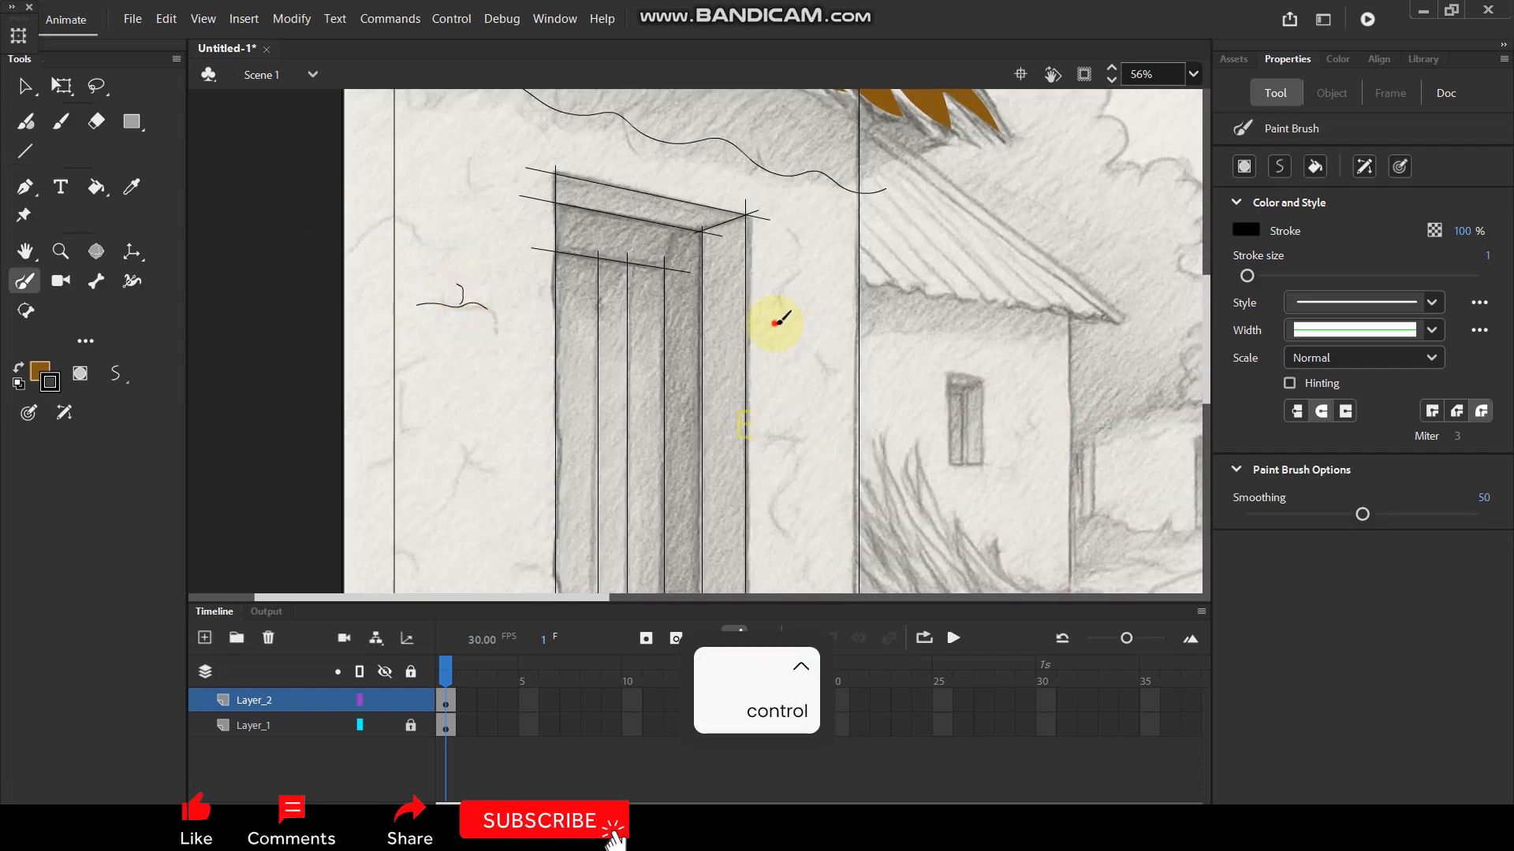
{"action": "left_click_drag", "start_coordinate": [820, 315], "coordinate": [802, 286]}
{"action": "scroll", "coordinate": [483, 429], "scroll_direction": "down", "scroll_amount": 2}
{"action": "scroll", "coordinate": [399, 405], "scroll_direction": "up", "scroll_amount": 1}
{"action": "left_click_drag", "start_coordinate": [376, 409], "coordinate": [419, 403]}
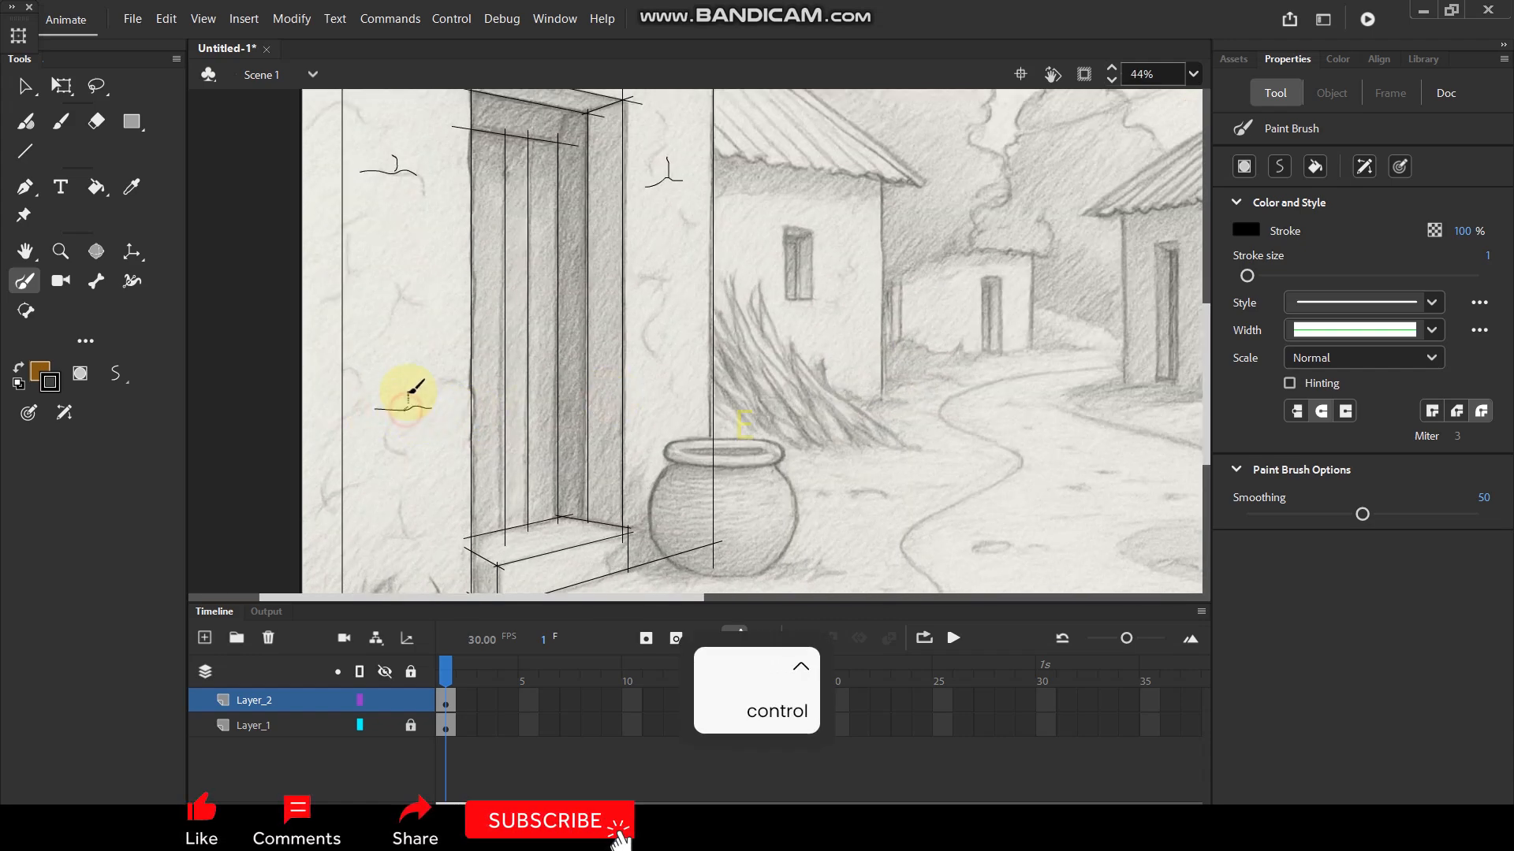
{"action": "mouse_move", "coordinate": [648, 382]}
{"action": "left_mouse_down"}
{"action": "mouse_move", "coordinate": [697, 372]}
{"action": "mouse_move", "coordinate": [671, 378]}
{"action": "left_mouse_up"}
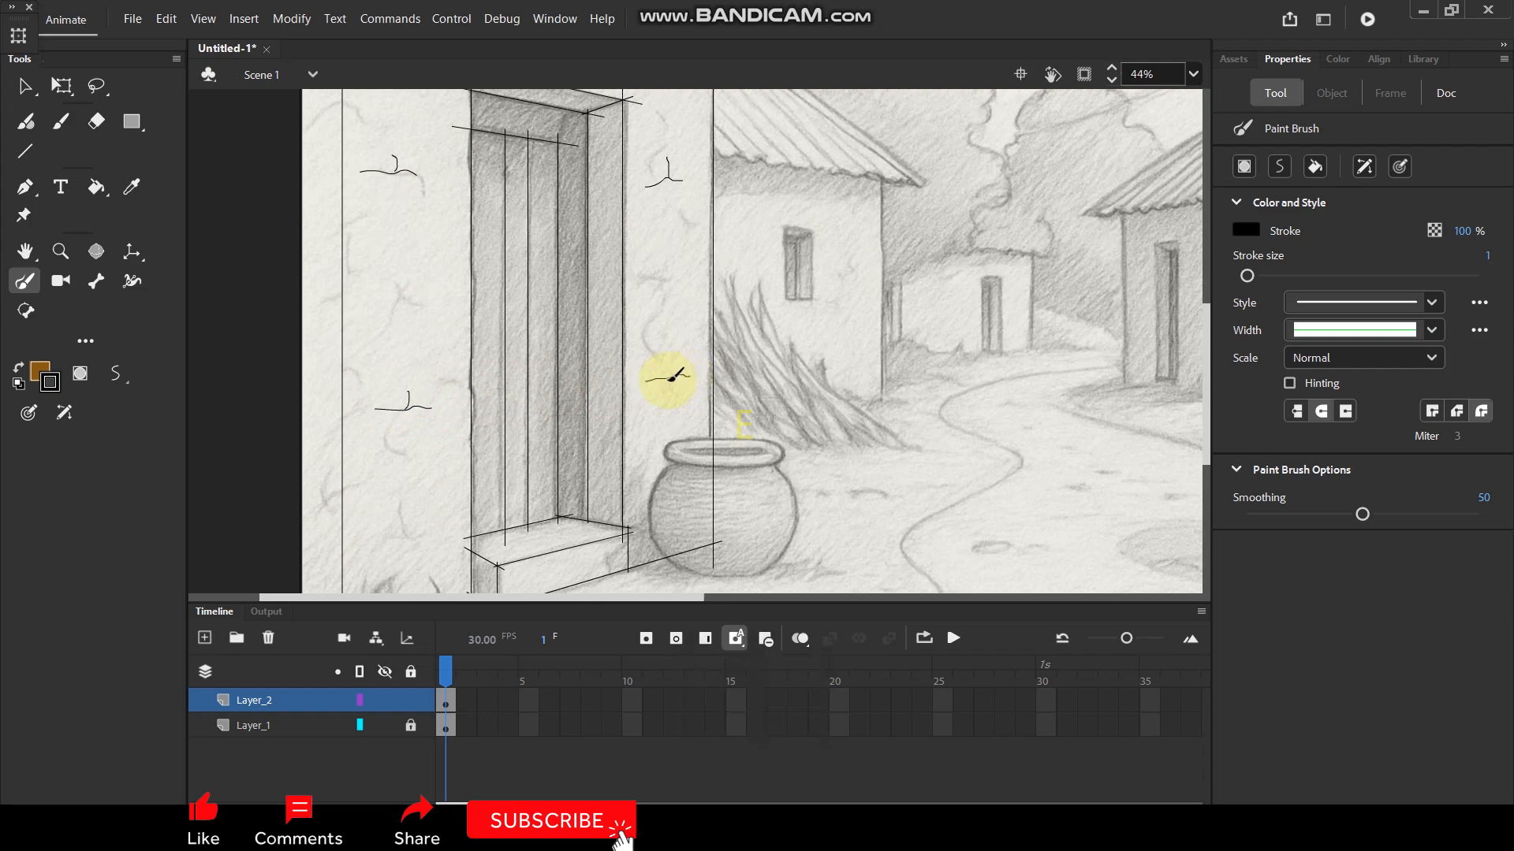
{"action": "scroll", "coordinate": [678, 331], "scroll_direction": "down", "scroll_amount": 2}
{"action": "scroll", "coordinate": [395, 244], "scroll_direction": "up", "scroll_amount": 1}
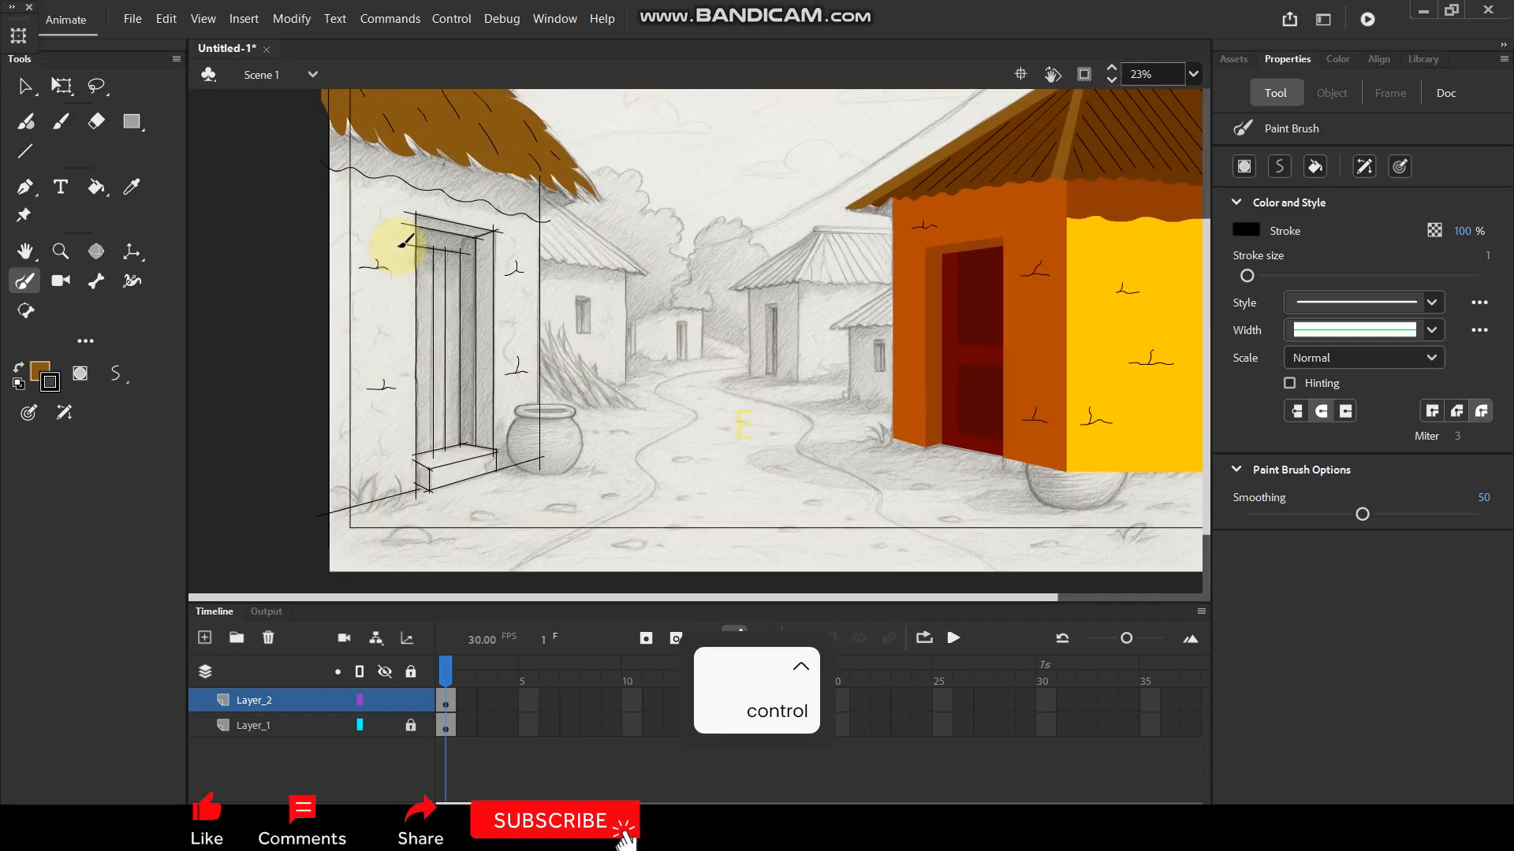
Fill the left hut's wall with the yellow sampled from the right hut's side wall.
{"action": "key", "text": "i"}
{"action": "left_click", "coordinate": [1073, 331]}
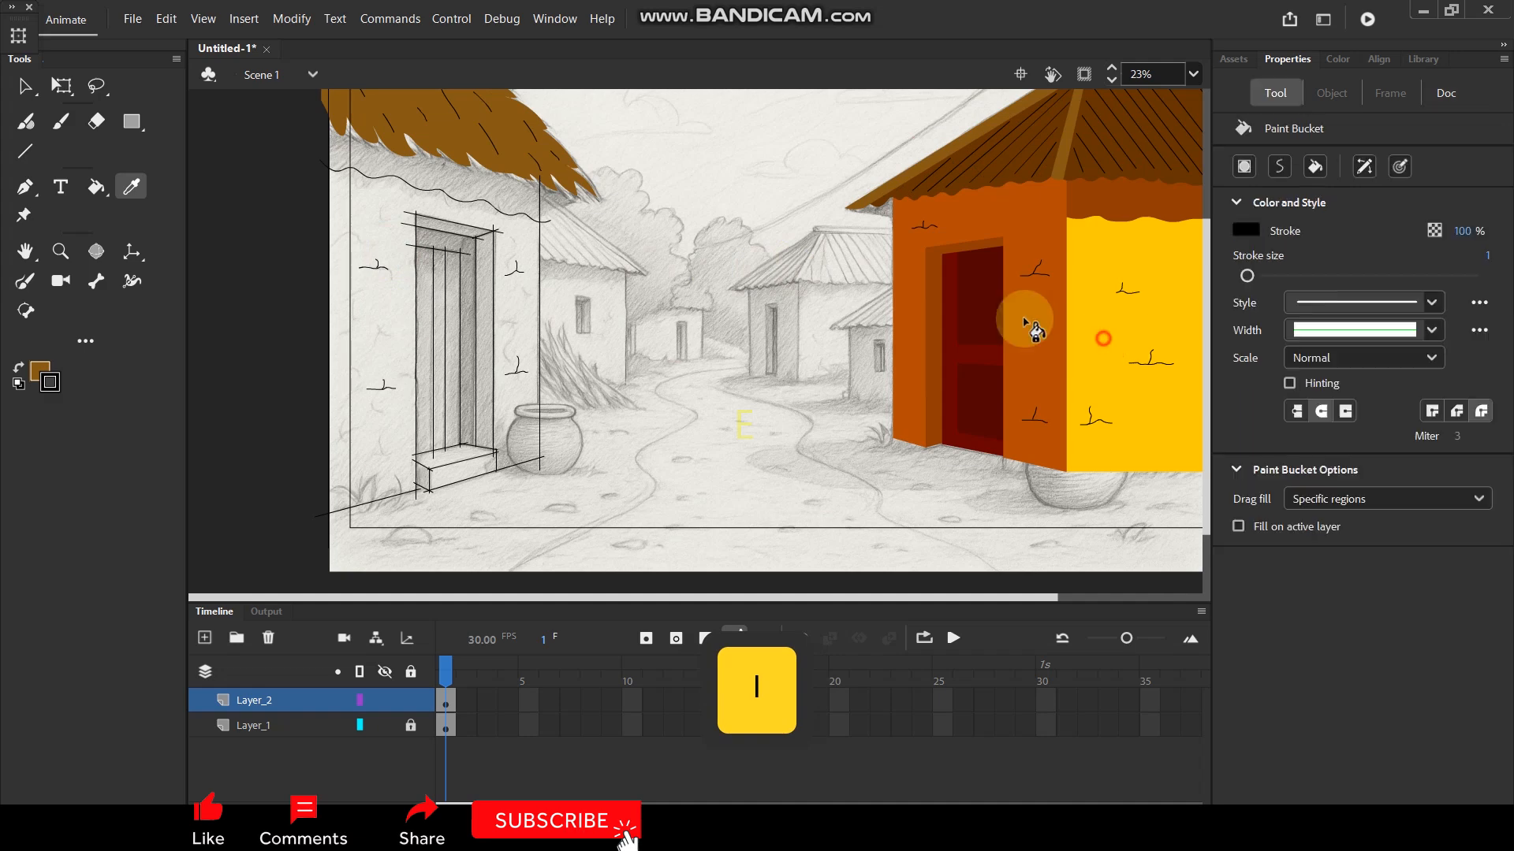
{"action": "left_click", "coordinate": [387, 306]}
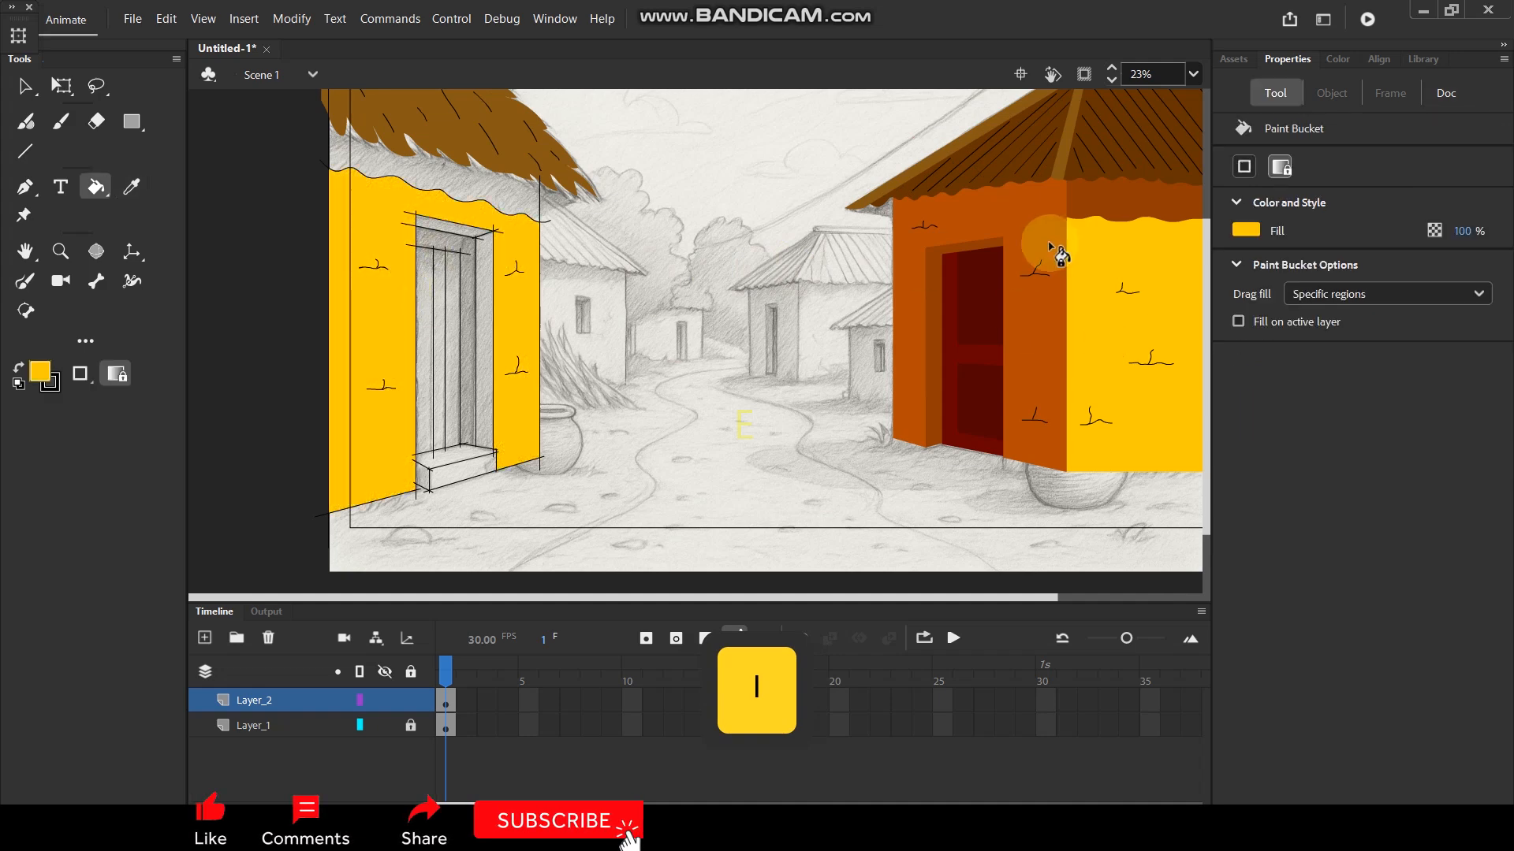
Fill the band beneath the left hut's thatch with the orange sampled from the right hut's front wall.
{"action": "left_click", "coordinate": [1137, 228]}
{"action": "key", "text": "i"}
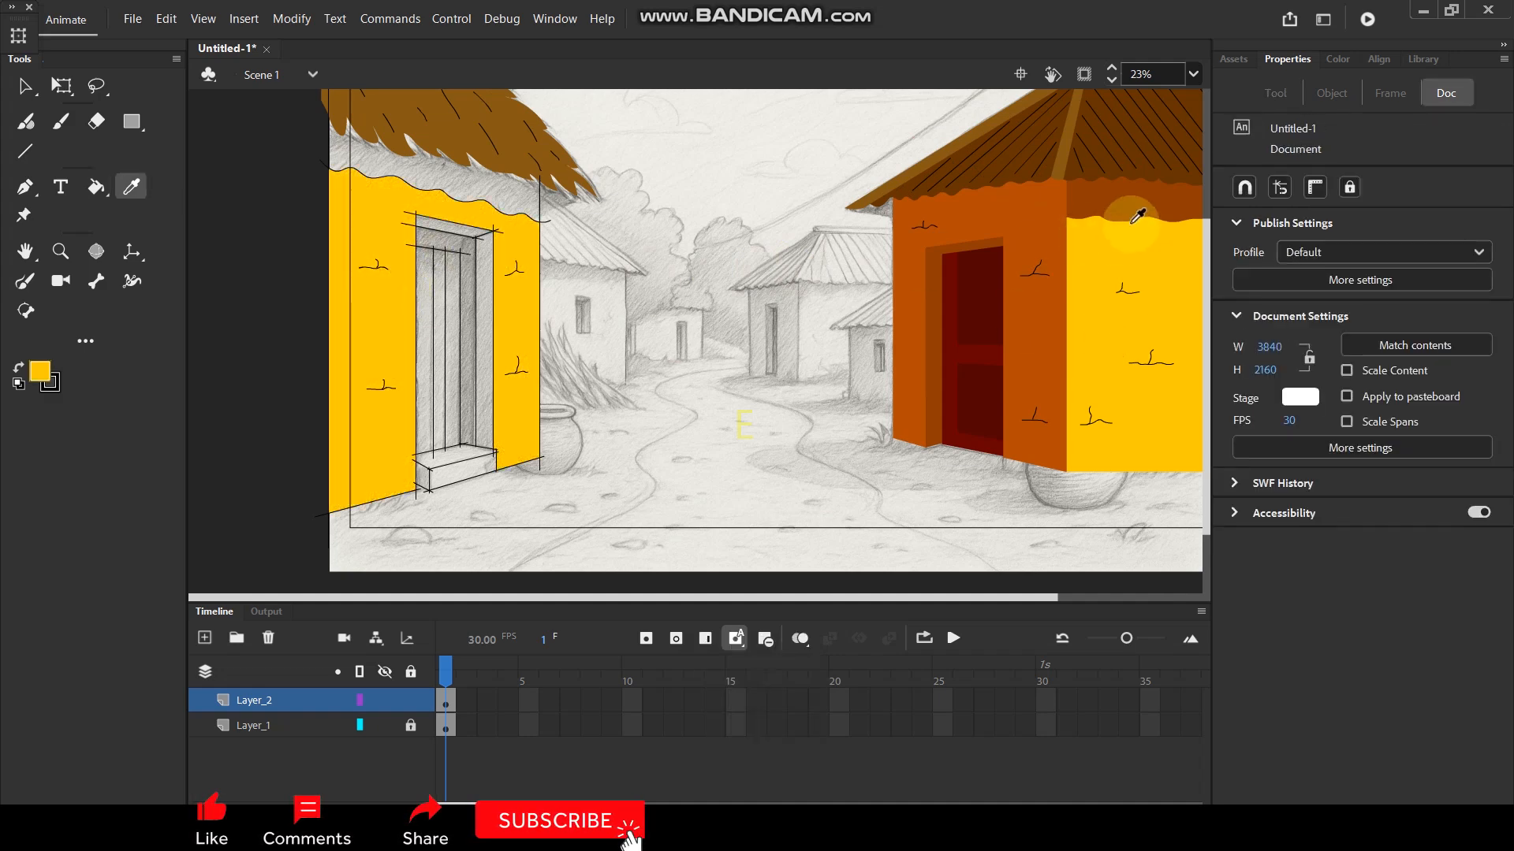
{"action": "left_click", "coordinate": [1027, 226]}
{"action": "left_click", "coordinate": [475, 190]}
Fill the outer side and top of the left hut's door frame with the dark red sampled from the right hut's door.
{"action": "scroll", "coordinate": [613, 183], "scroll_direction": "down", "scroll_amount": 2}
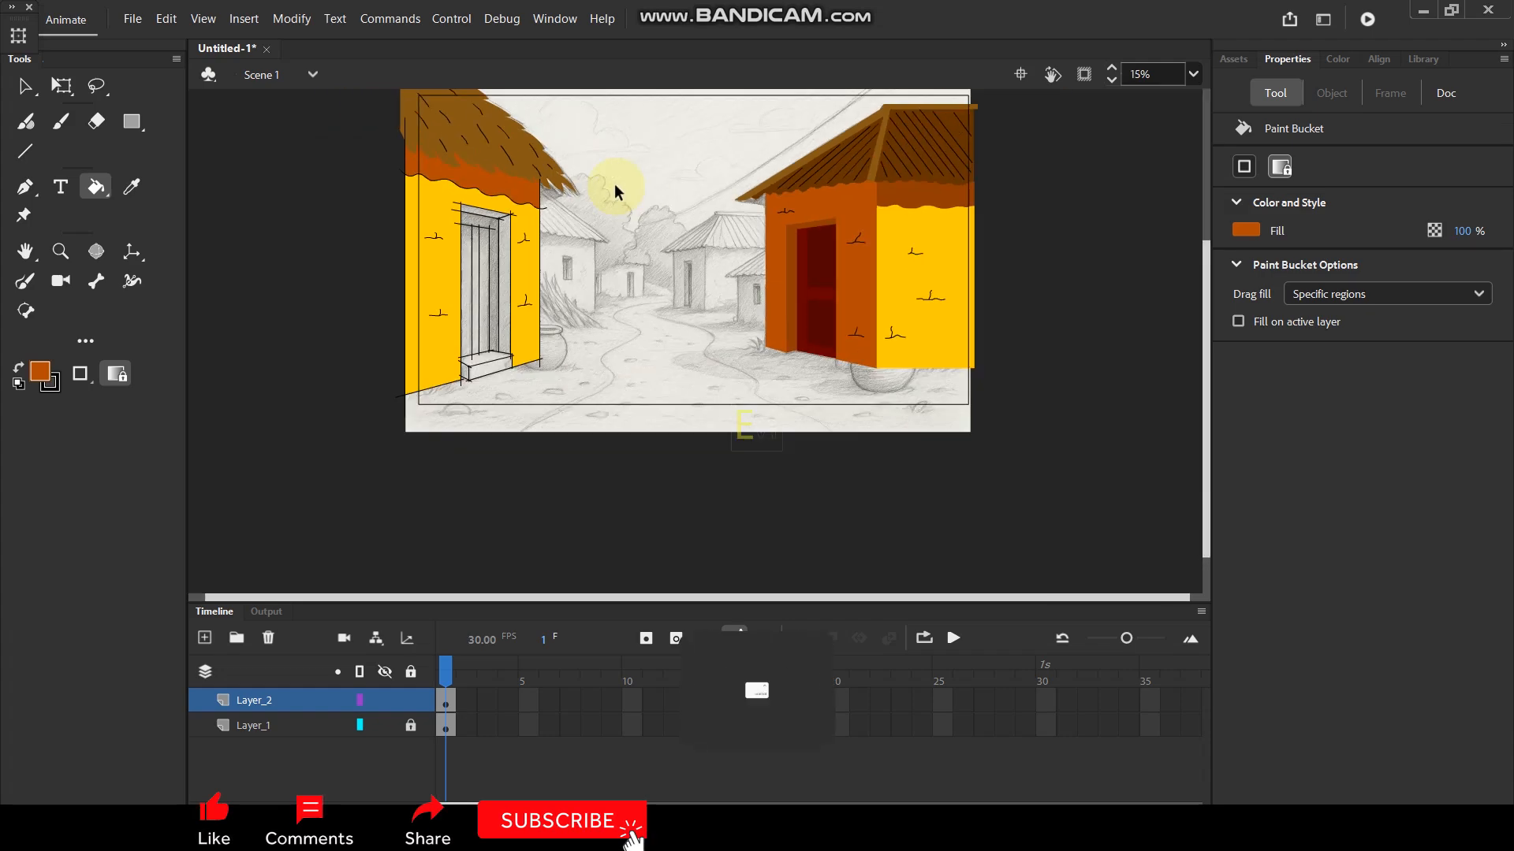
{"action": "scroll", "coordinate": [486, 377], "scroll_direction": "up", "scroll_amount": 3}
{"action": "scroll", "coordinate": [486, 376], "scroll_direction": "down", "scroll_amount": 1}
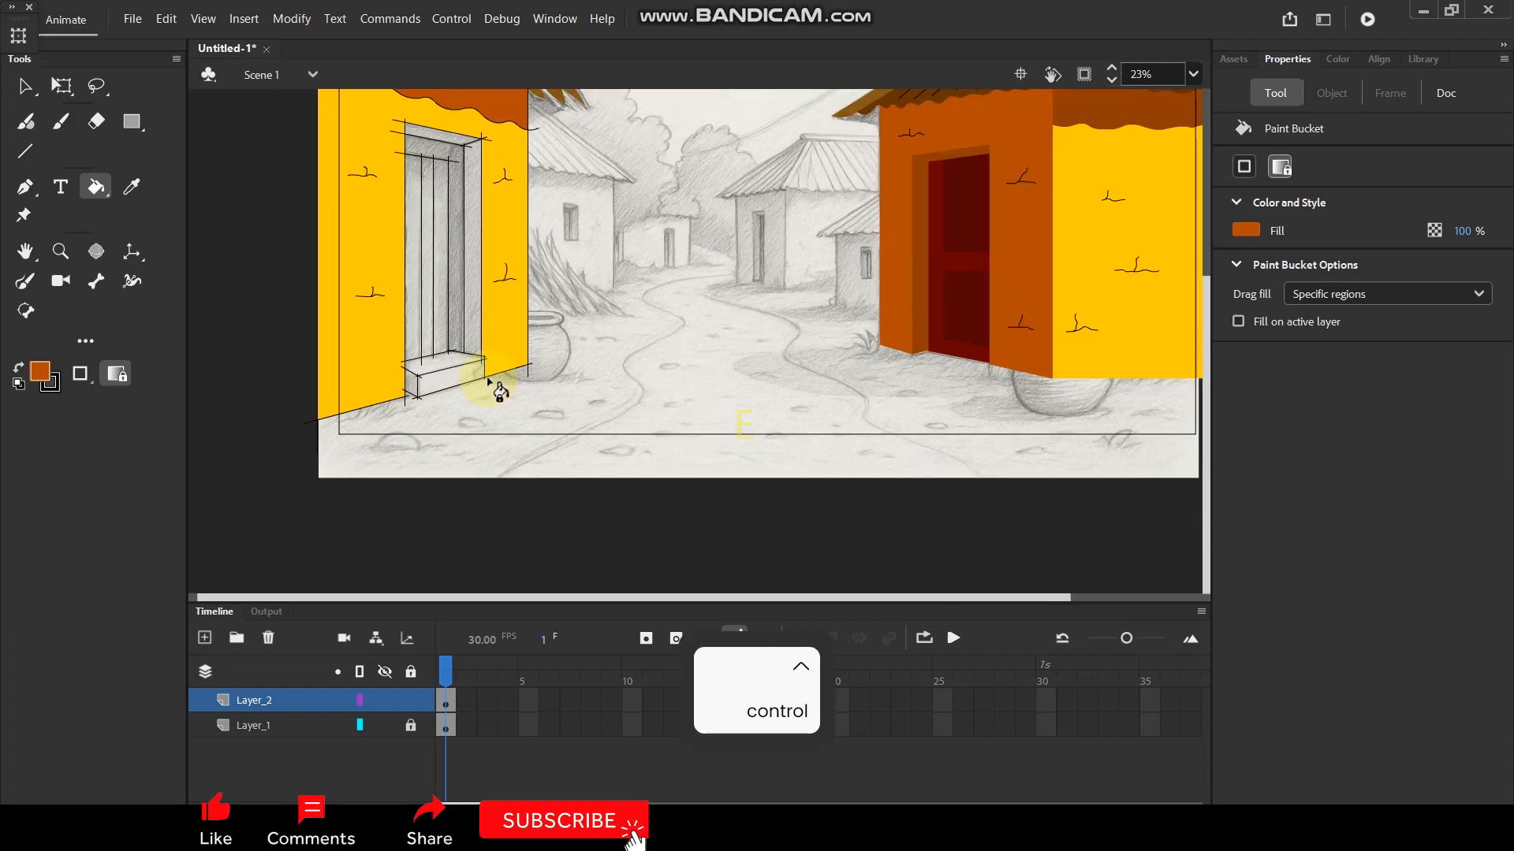
{"action": "scroll", "coordinate": [492, 366], "scroll_direction": "down", "scroll_amount": 1}
{"action": "scroll", "coordinate": [492, 366], "scroll_direction": "up", "scroll_amount": 1}
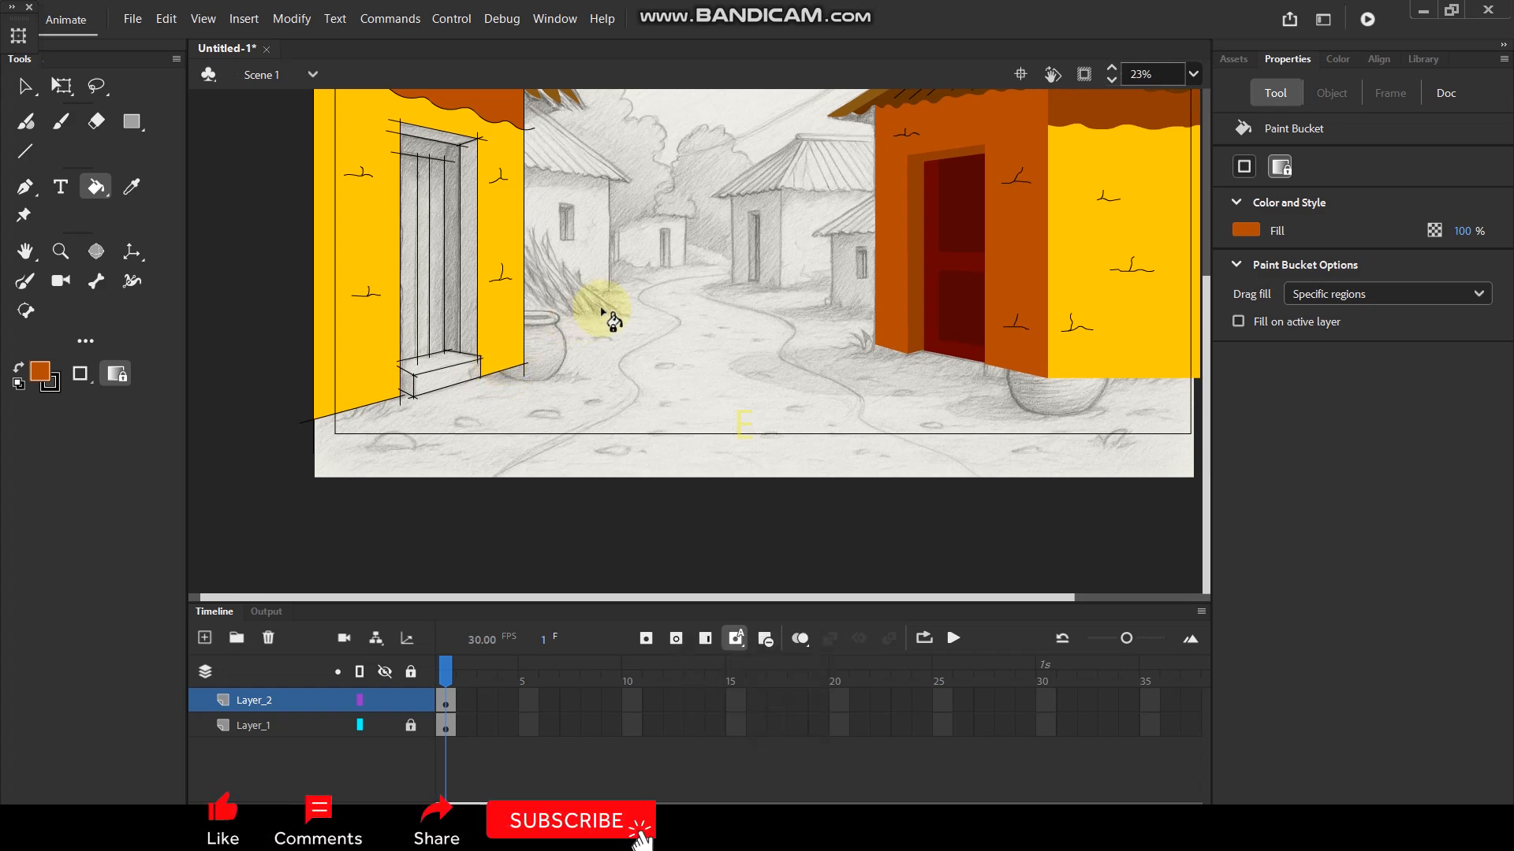
{"action": "key", "text": "i"}
{"action": "left_click", "coordinate": [934, 225]}
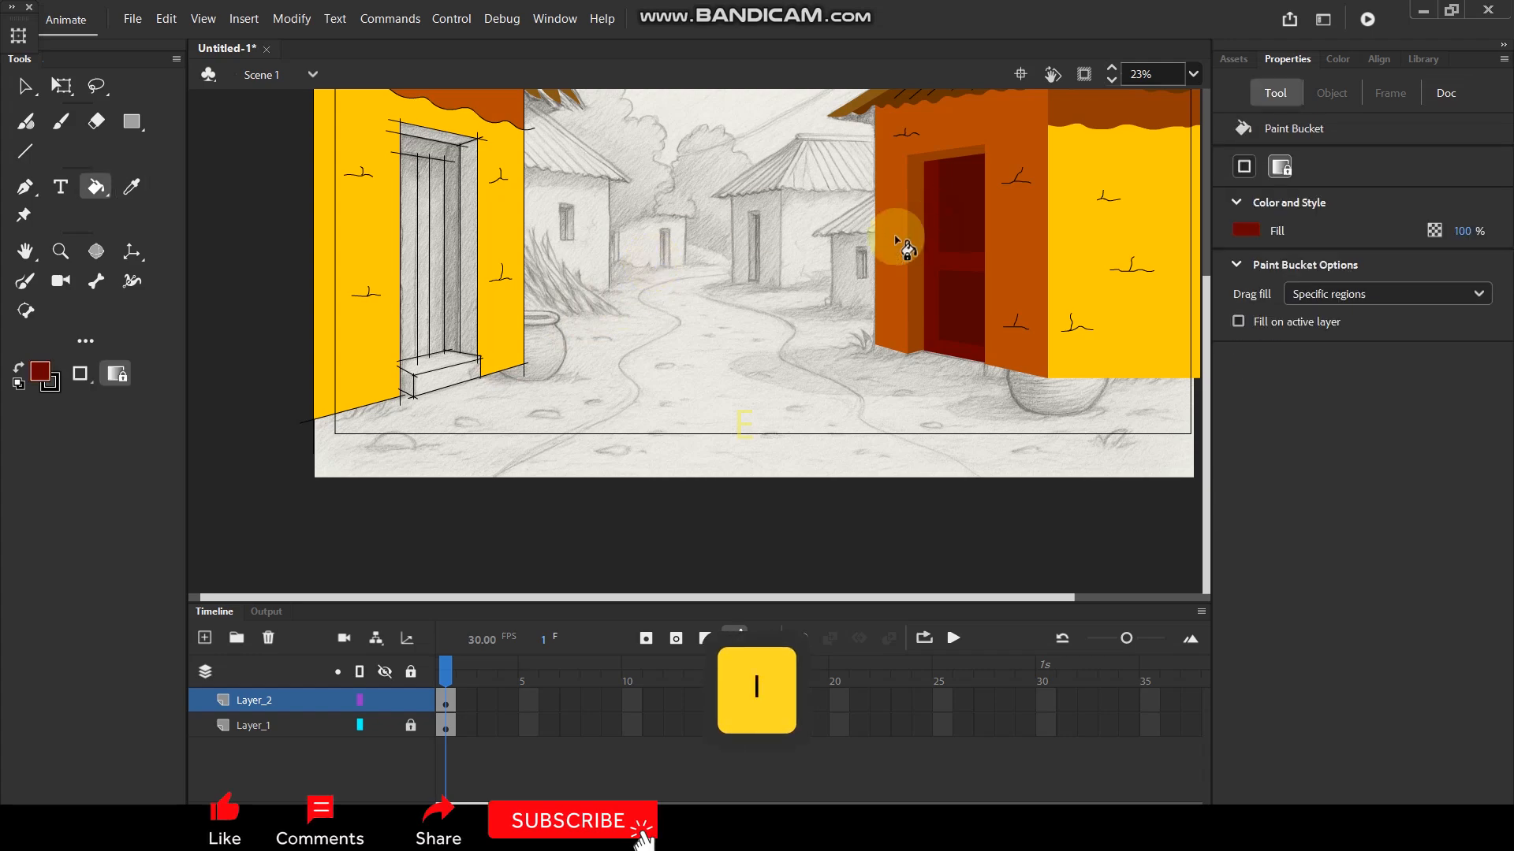
{"action": "scroll", "coordinate": [953, 240], "scroll_direction": "up", "scroll_amount": 3}
{"action": "scroll", "coordinate": [820, 239], "scroll_direction": "down", "scroll_amount": 2}
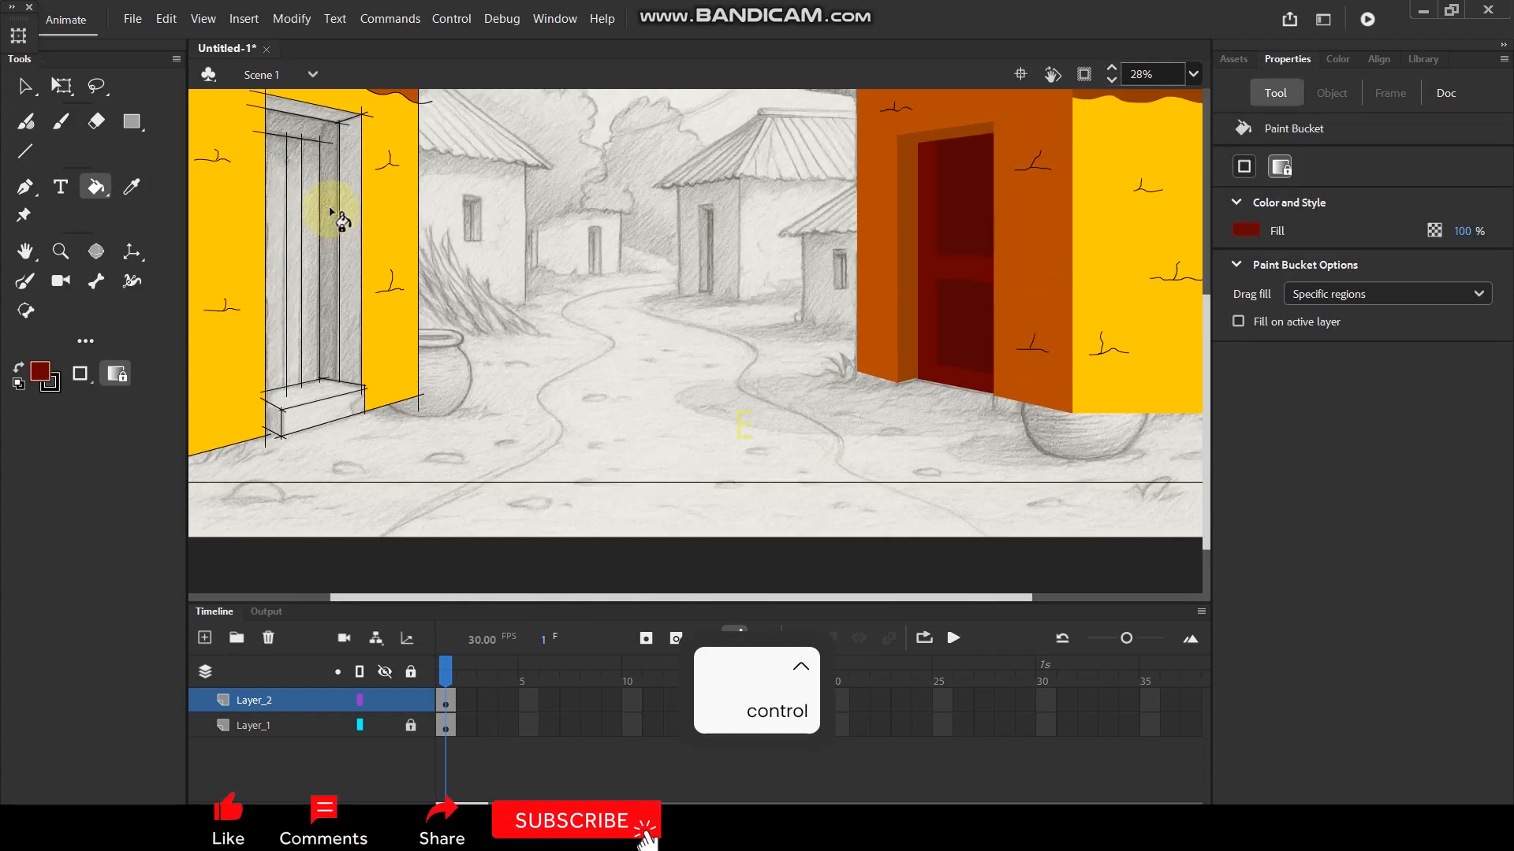
{"action": "left_click", "coordinate": [356, 224]}
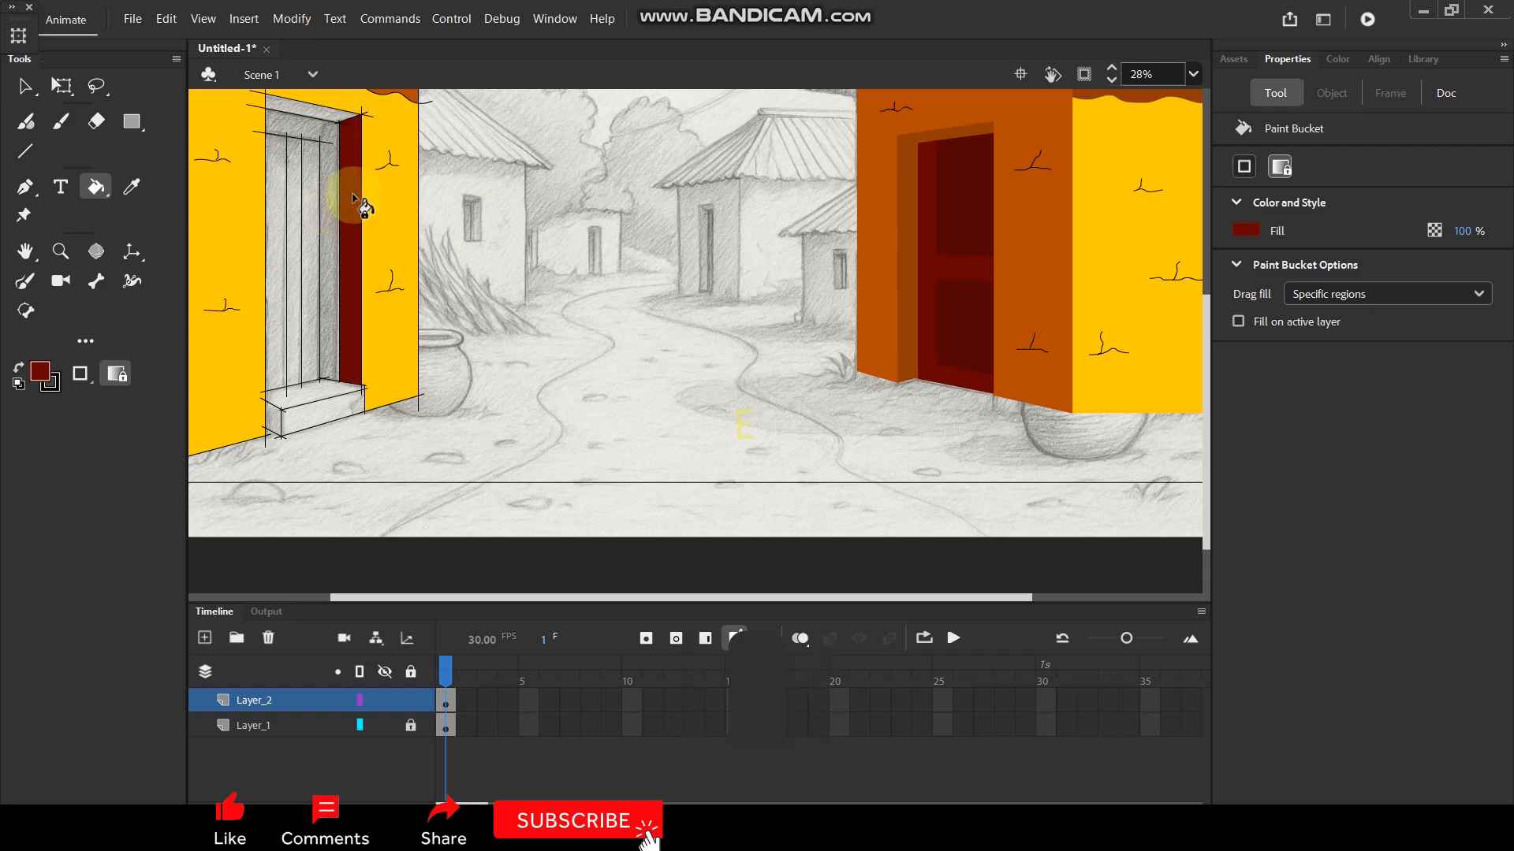
{"action": "left_click", "coordinate": [331, 115]}
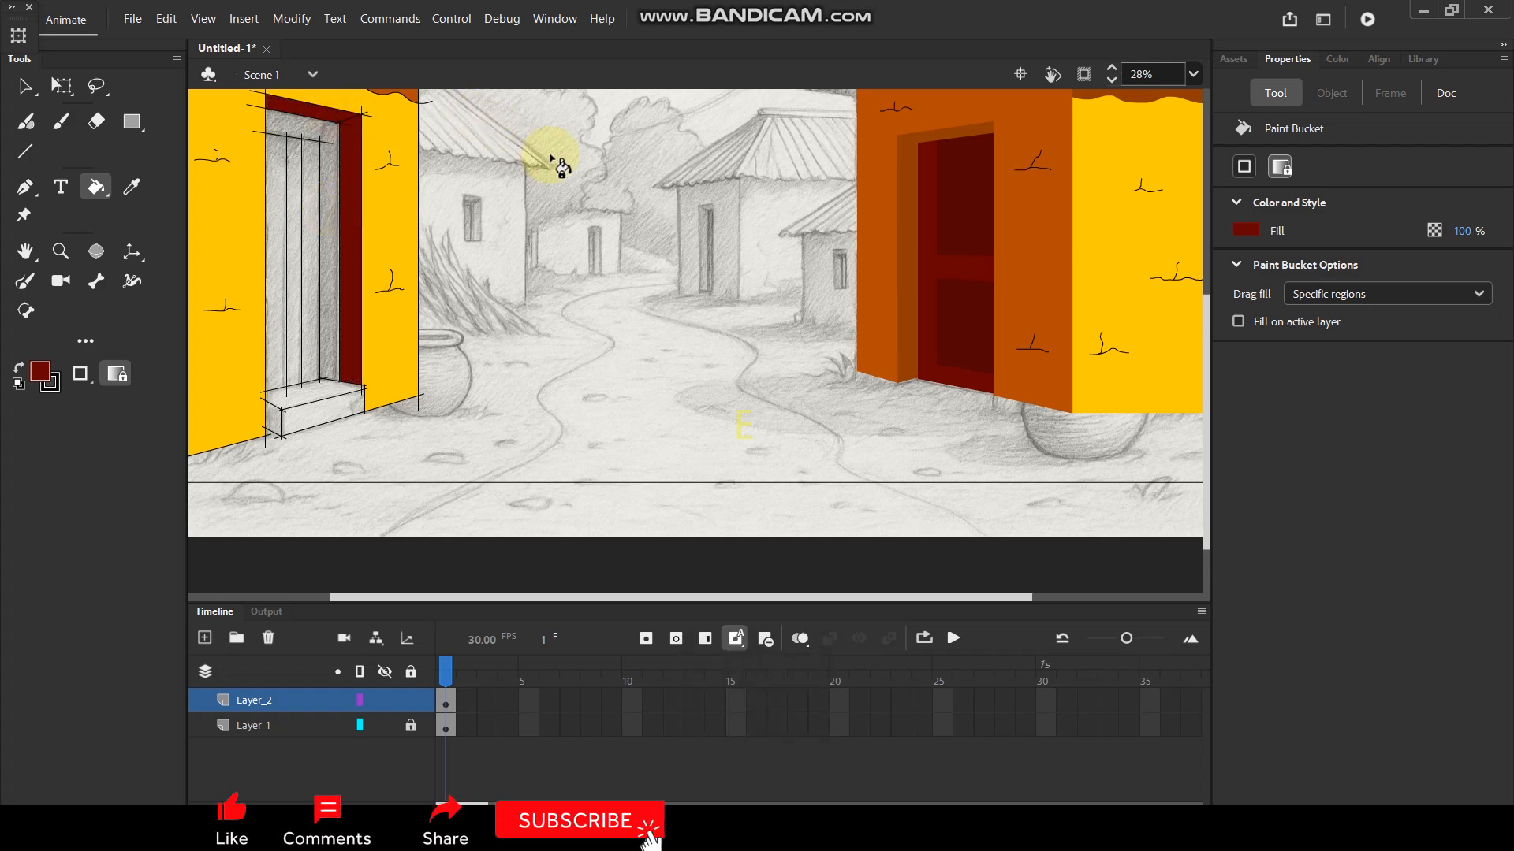
Fill the inner side of the left hut's door frame with the dark red sampled from the right hut's door frame.
{"action": "key", "text": "i"}
{"action": "left_click", "coordinate": [923, 229]}
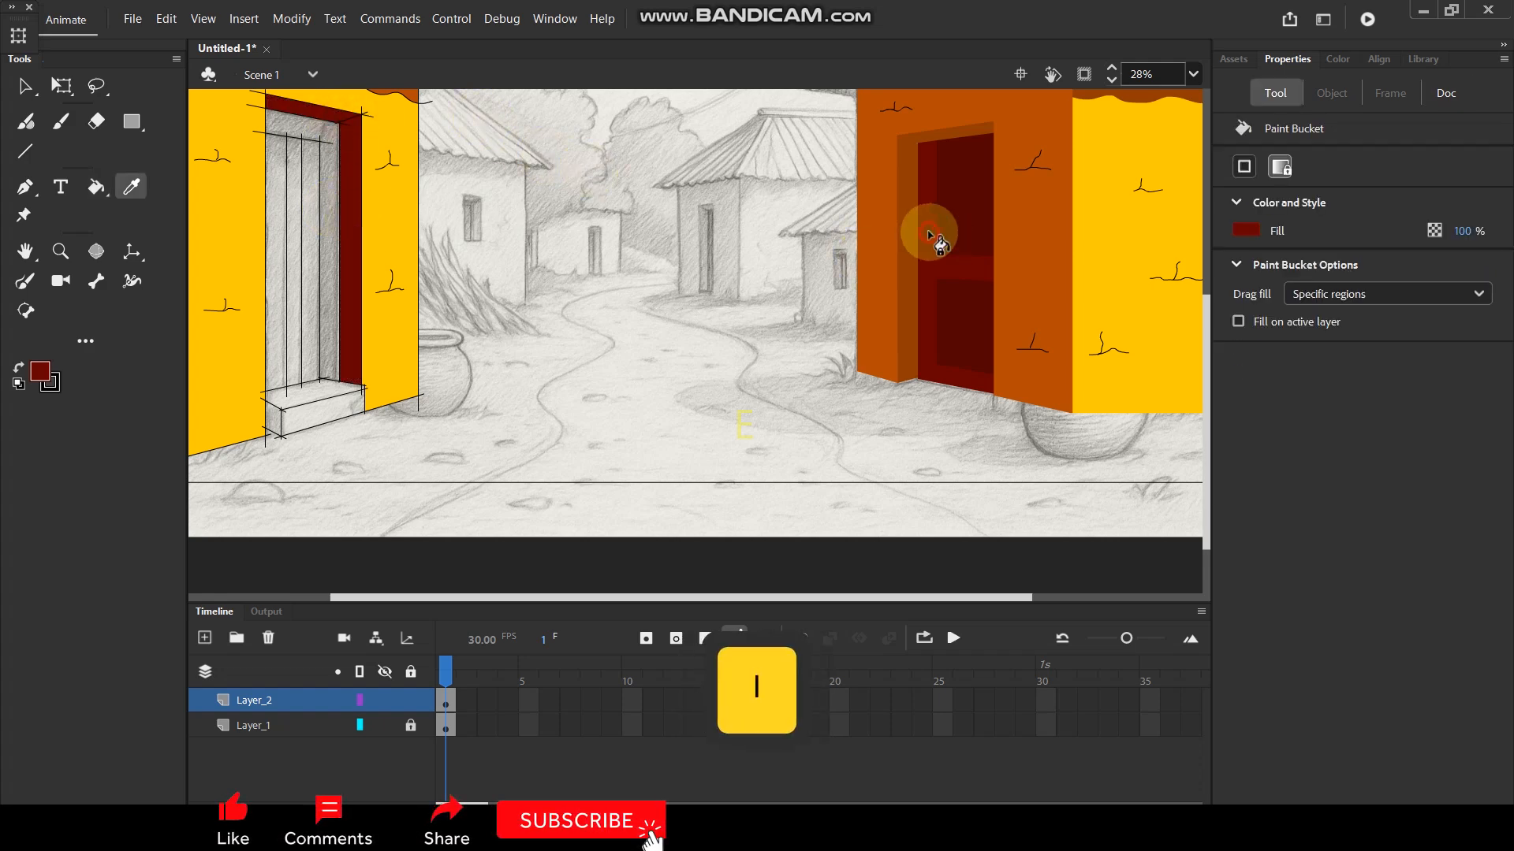
{"action": "left_click", "coordinate": [337, 193]}
Fill the three planks of the left hut's door with the darkest red sampled from the right hut's door panel.
{"action": "key", "text": "i"}
{"action": "left_click", "coordinate": [956, 210]}
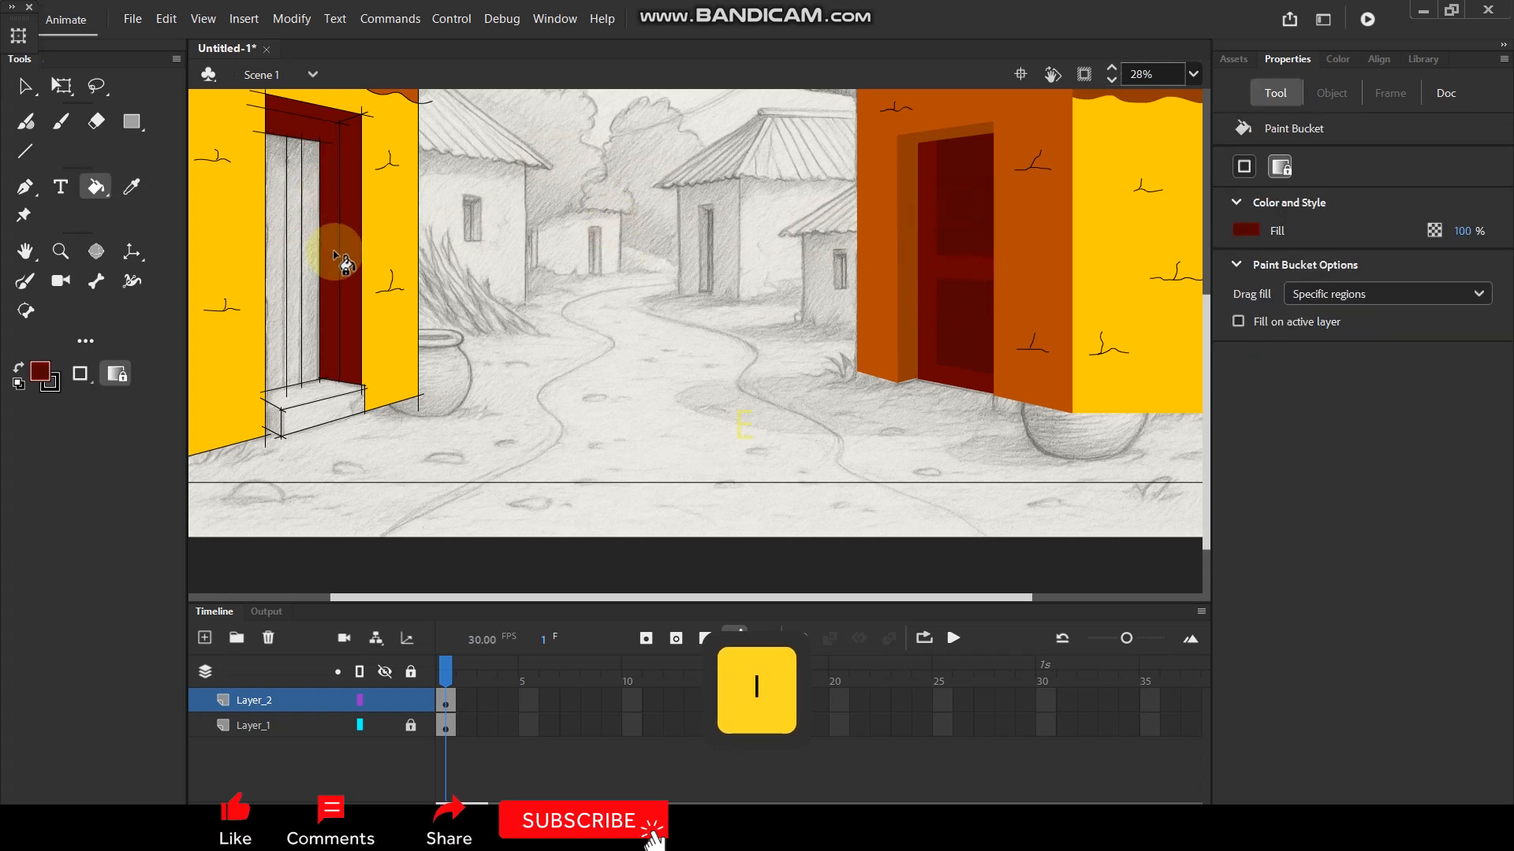
{"action": "left_click", "coordinate": [310, 254]}
{"action": "left_click", "coordinate": [298, 259]}
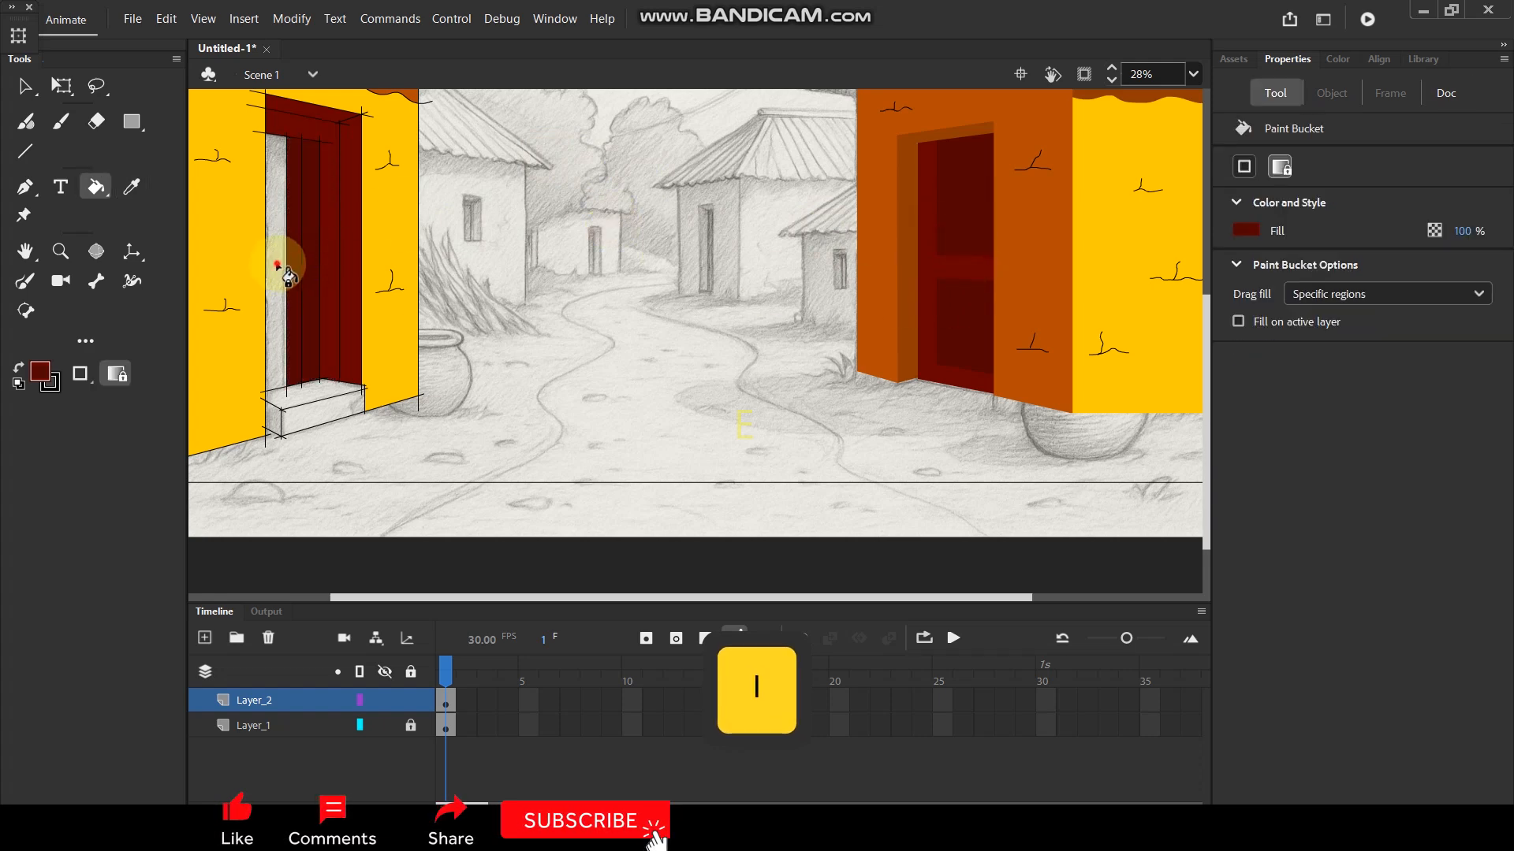
{"action": "left_click", "coordinate": [277, 265]}
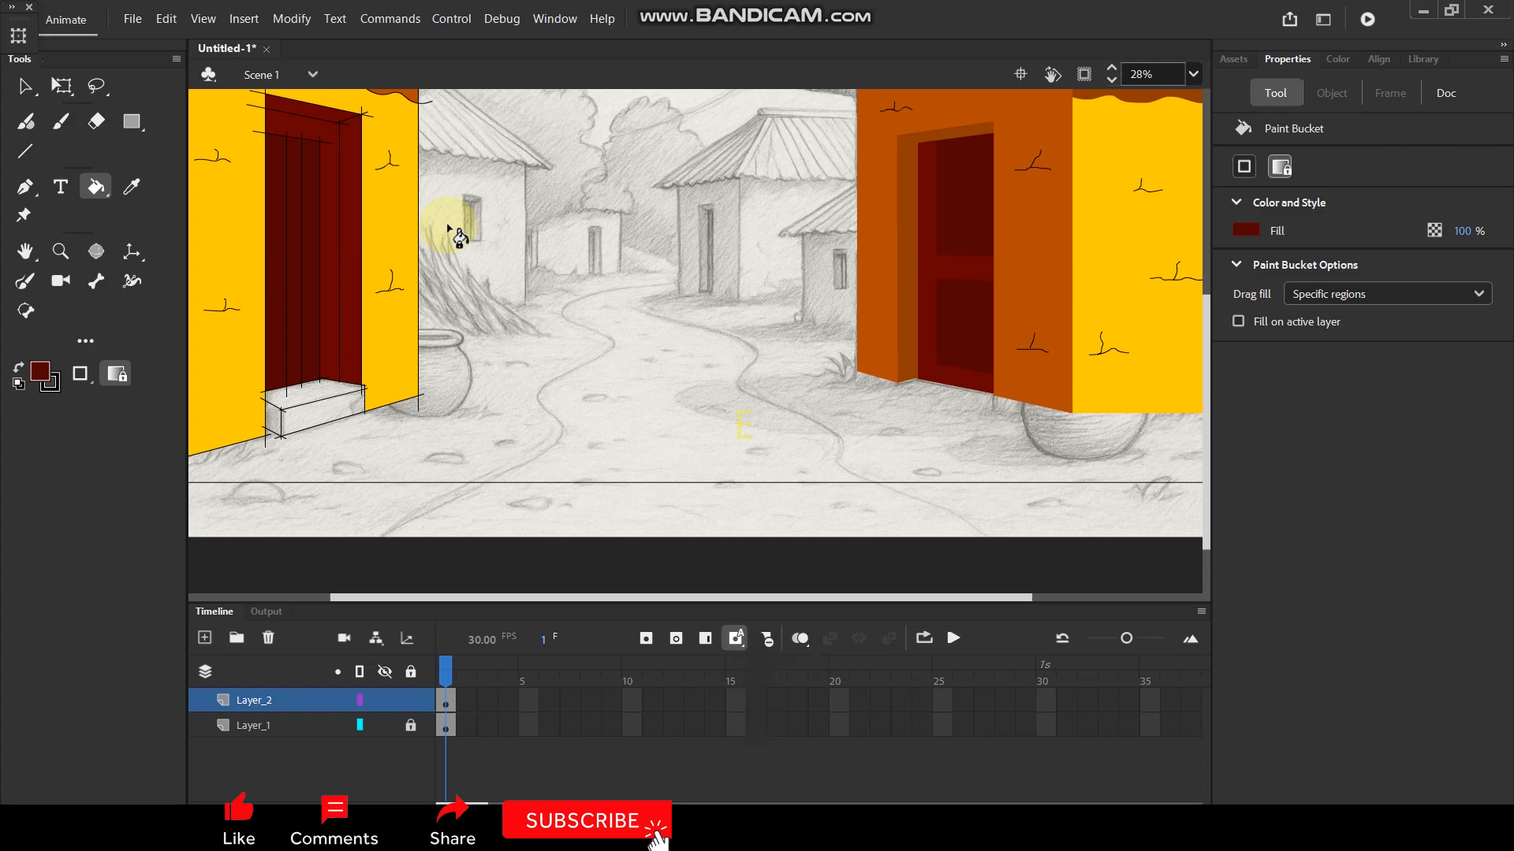
Fill the top face of the left hut's doorstep with the orange sampled from the band beneath its thatch.
{"action": "key", "text": "i"}
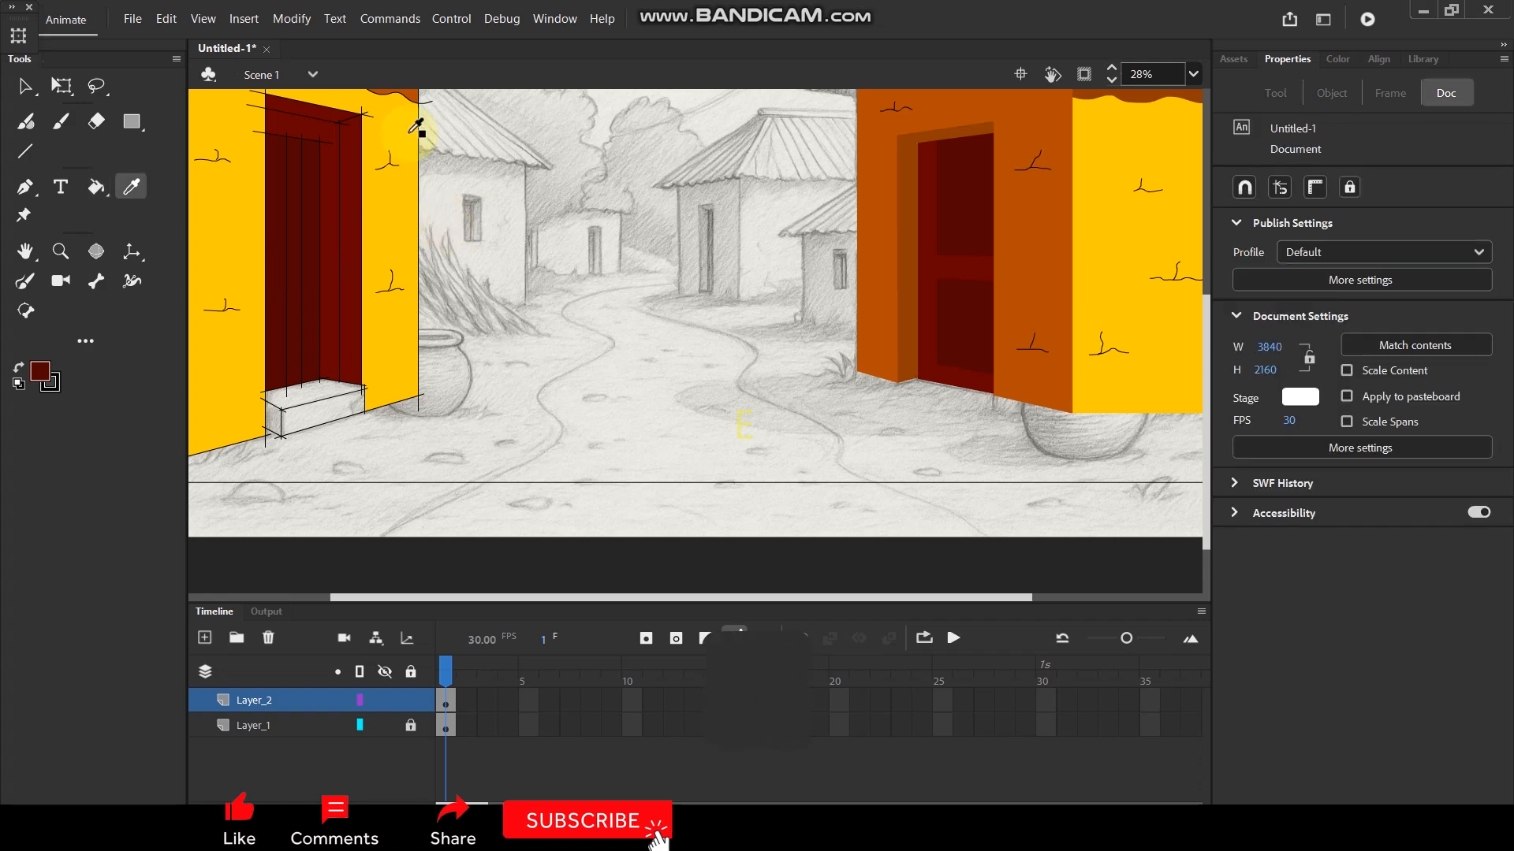
{"action": "left_click", "coordinate": [418, 87]}
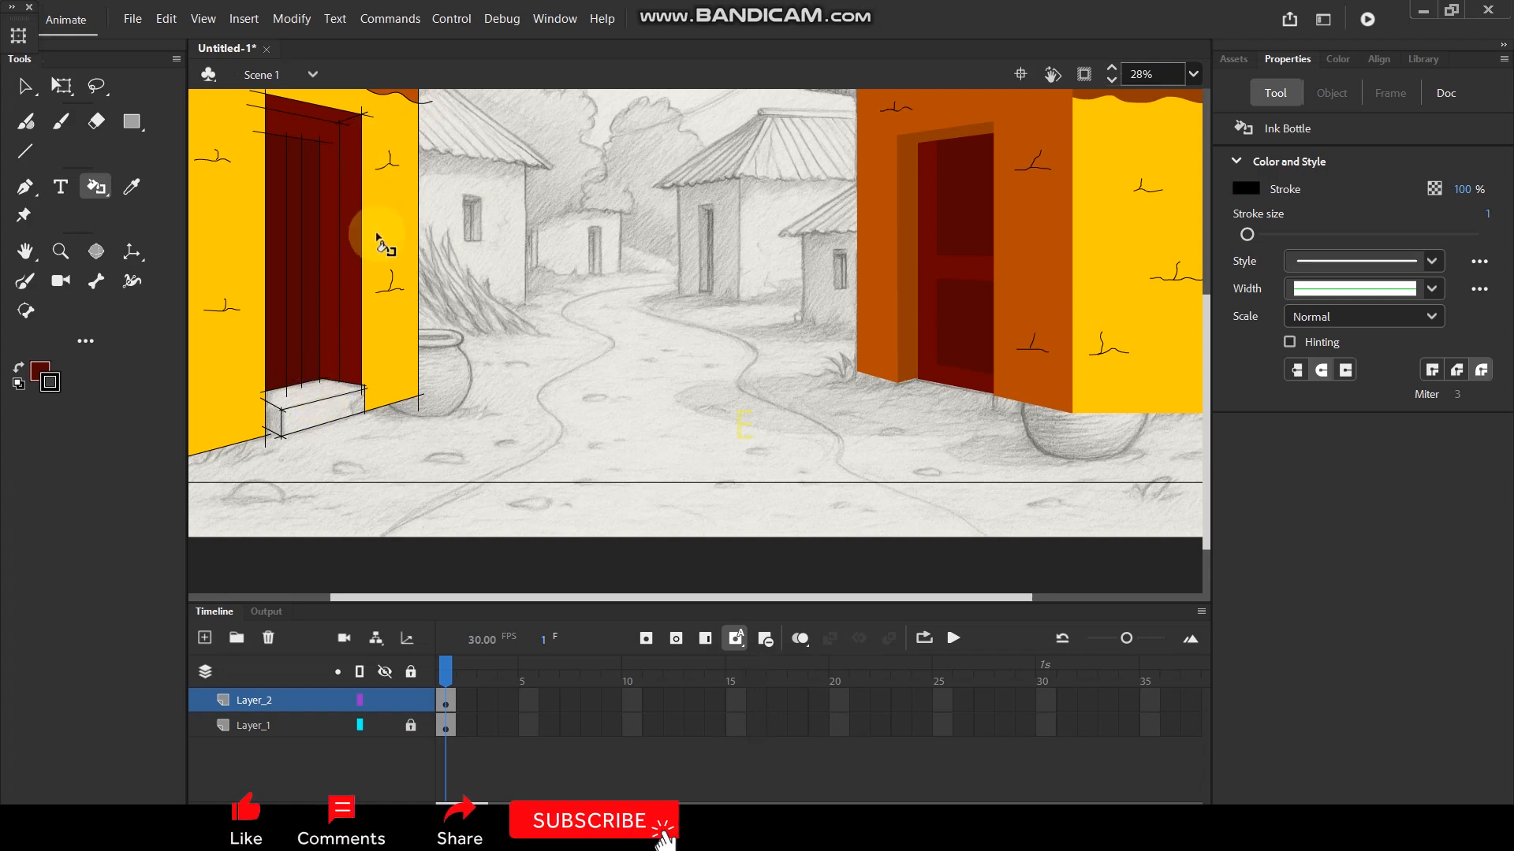
{"action": "scroll", "coordinate": [449, 297], "scroll_direction": "down", "scroll_amount": 2}
{"action": "scroll", "coordinate": [371, 215], "scroll_direction": "up", "scroll_amount": 2}
{"action": "scroll", "coordinate": [370, 215], "scroll_direction": "down", "scroll_amount": 2}
{"action": "scroll", "coordinate": [379, 219], "scroll_direction": "up", "scroll_amount": 1}
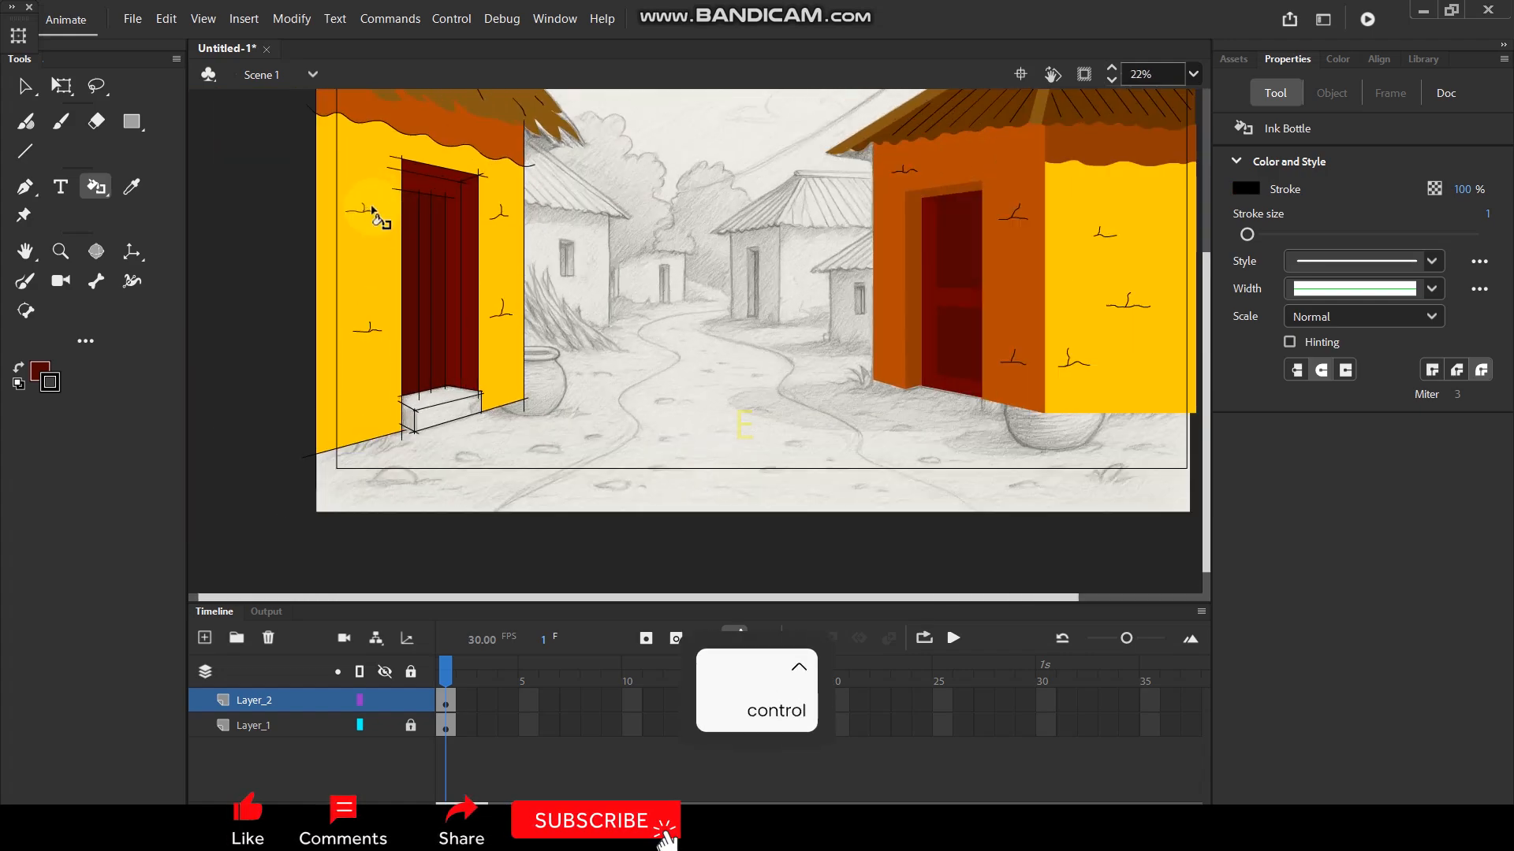
{"action": "key", "text": "space"}
{"action": "left_click_drag", "start_coordinate": [399, 210], "coordinate": [421, 257]}
{"action": "key", "text": "i"}
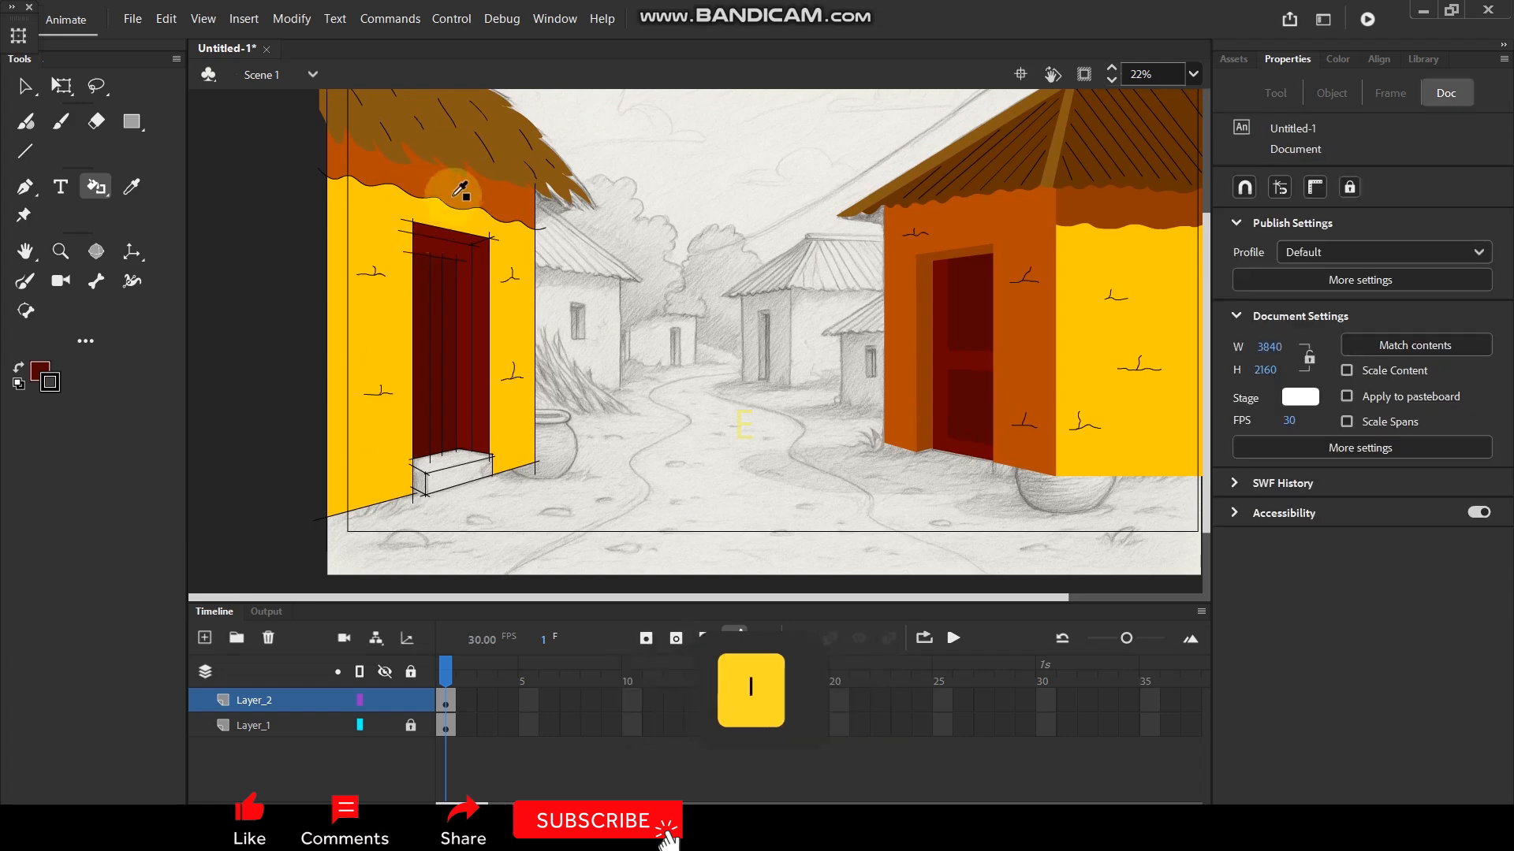
{"action": "left_click", "coordinate": [475, 196]}
{"action": "left_click", "coordinate": [441, 464]}
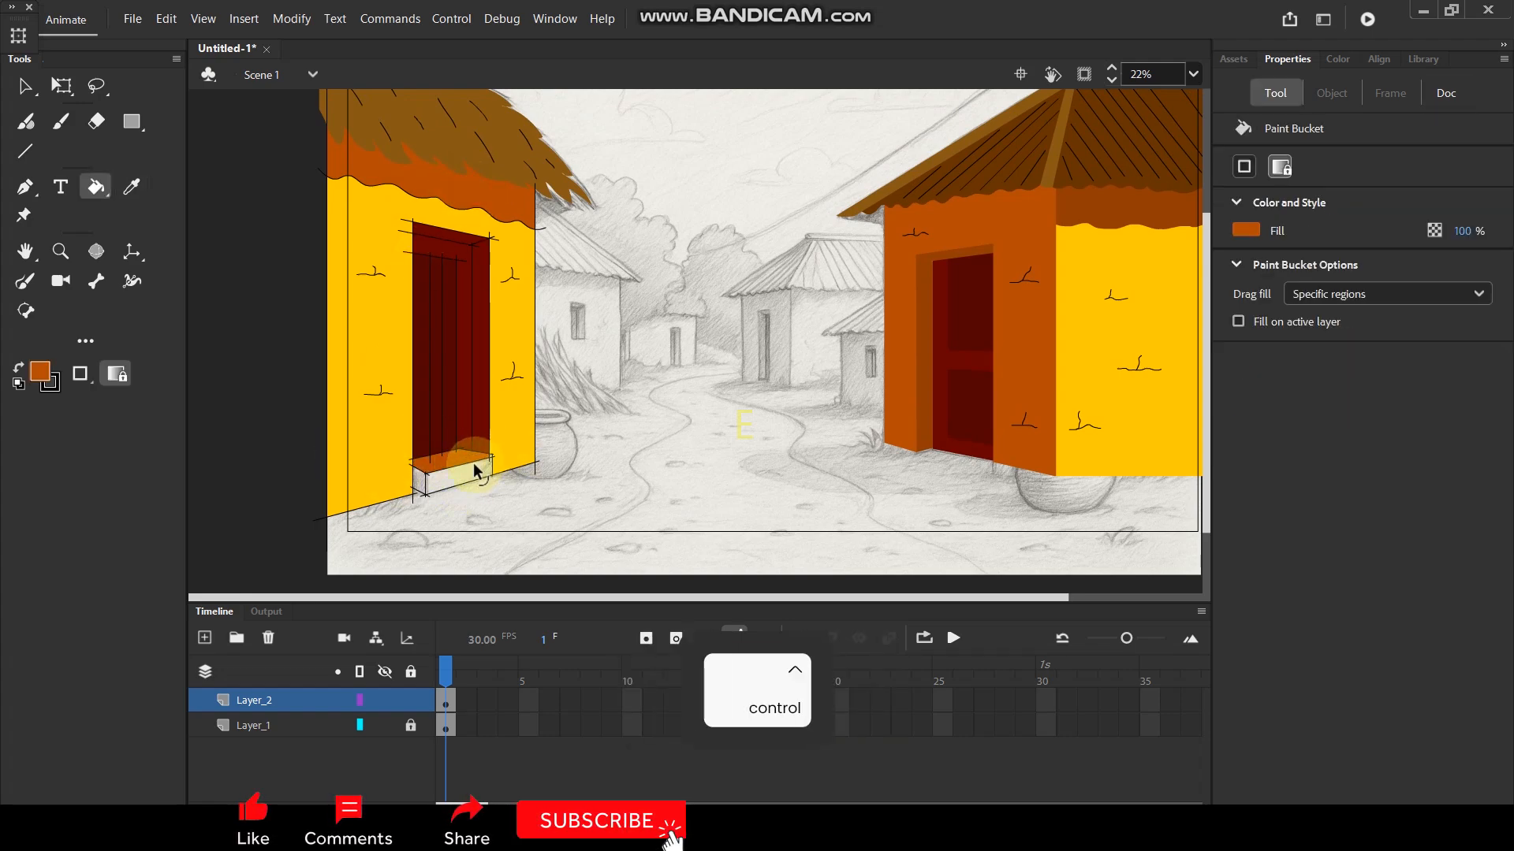
Mix a lighter orange fill, DB712A, and apply it to the front face of the left hut's doorstep.
{"action": "scroll", "coordinate": [481, 465], "scroll_direction": "up", "scroll_amount": 4}
{"action": "scroll", "coordinate": [536, 426], "scroll_direction": "down", "scroll_amount": 3}
{"action": "scroll", "coordinate": [505, 405], "scroll_direction": "up", "scroll_amount": 3}
{"action": "scroll", "coordinate": [474, 449], "scroll_direction": "down", "scroll_amount": 3}
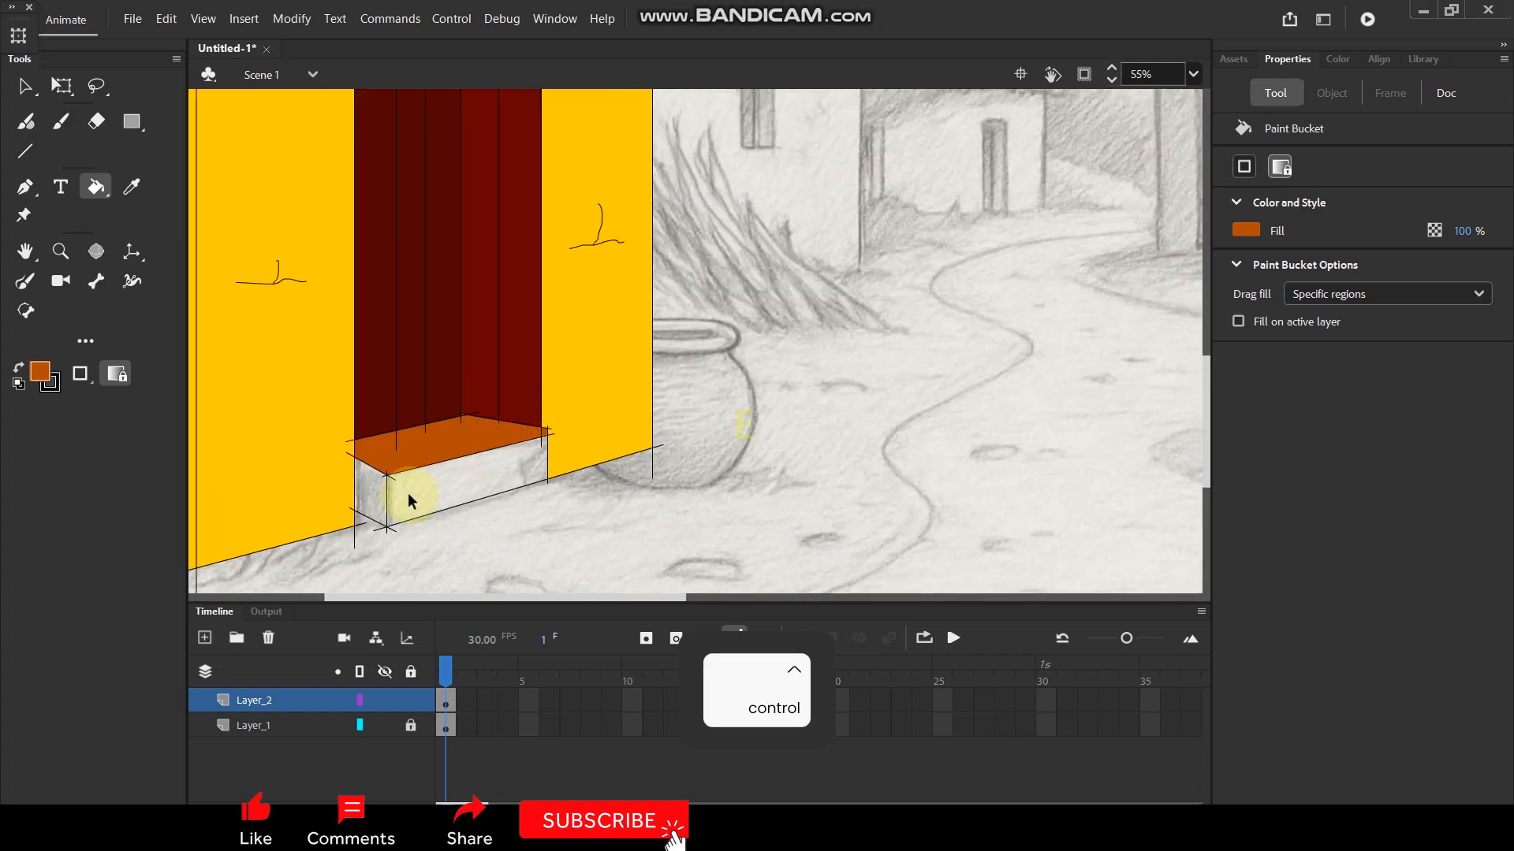
{"action": "left_click", "coordinate": [37, 369]}
{"action": "left_click", "coordinate": [401, 409]}
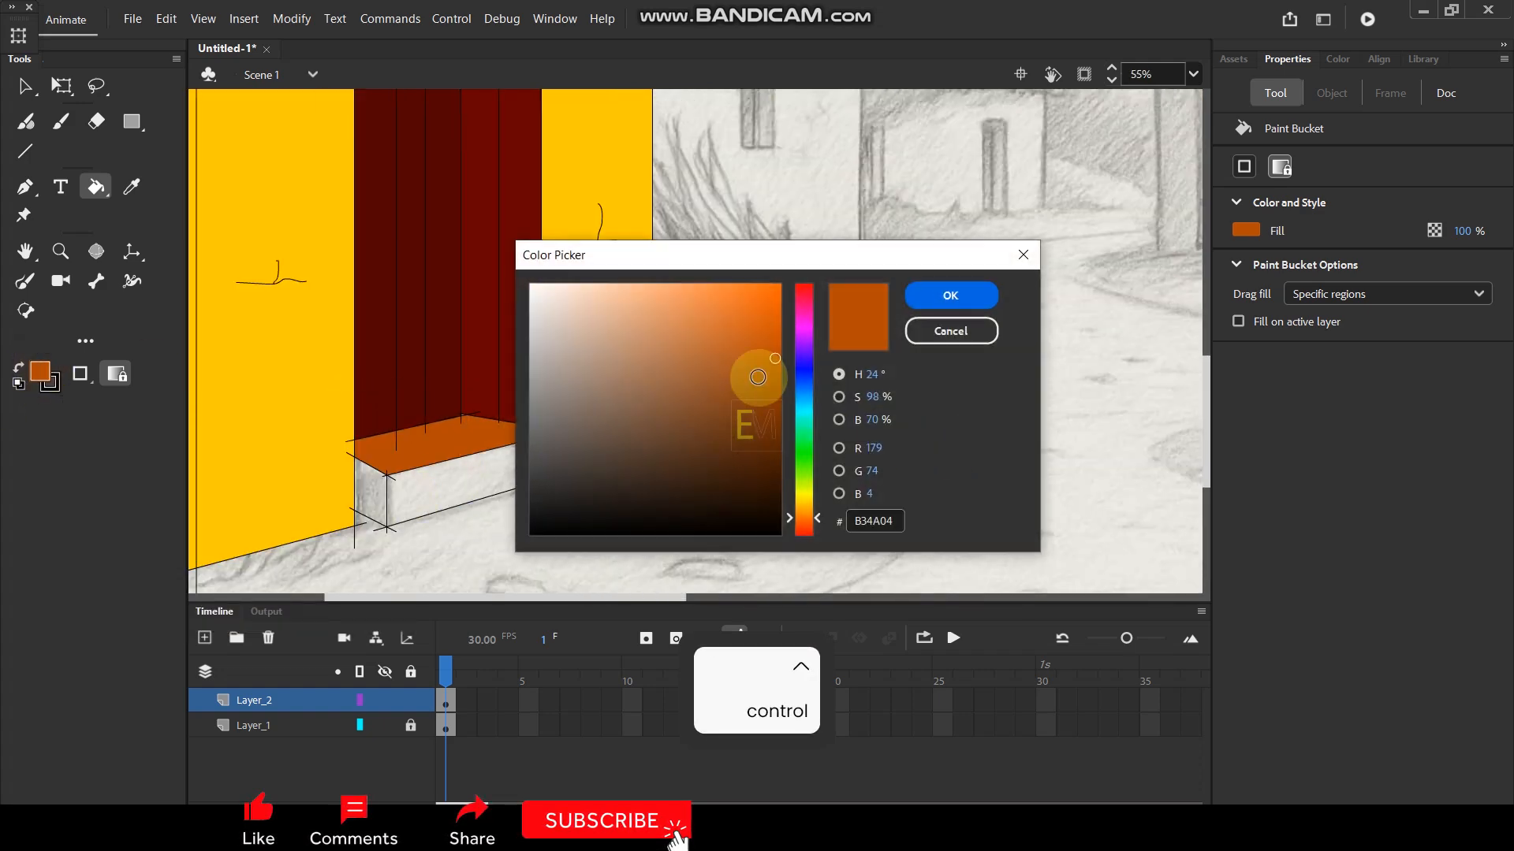
{"action": "left_click_drag", "start_coordinate": [756, 366], "coordinate": [731, 318]}
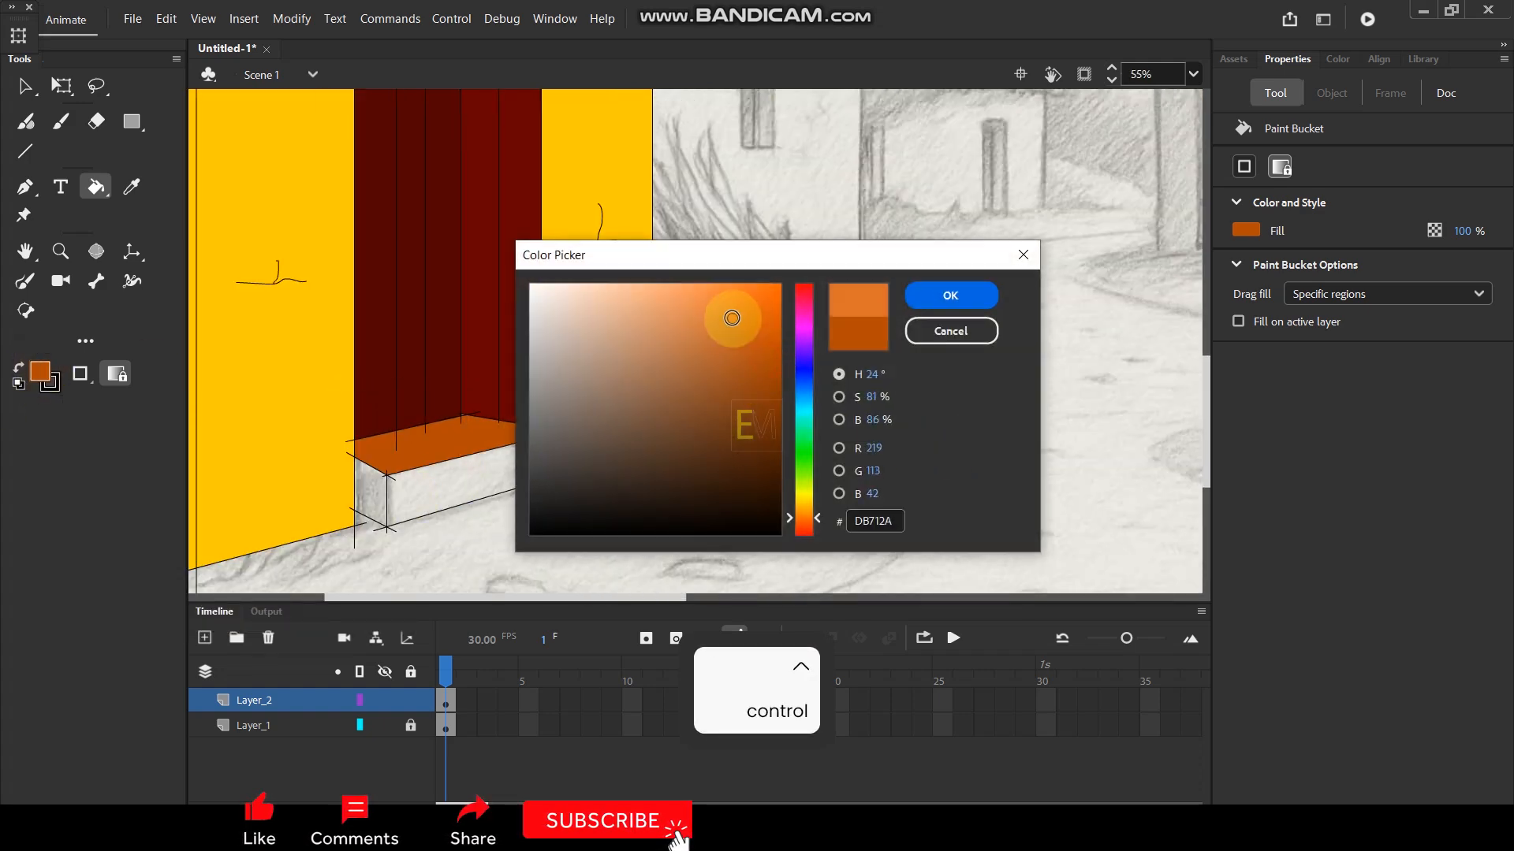
{"action": "left_click", "coordinate": [934, 295]}
{"action": "left_click", "coordinate": [525, 470]}
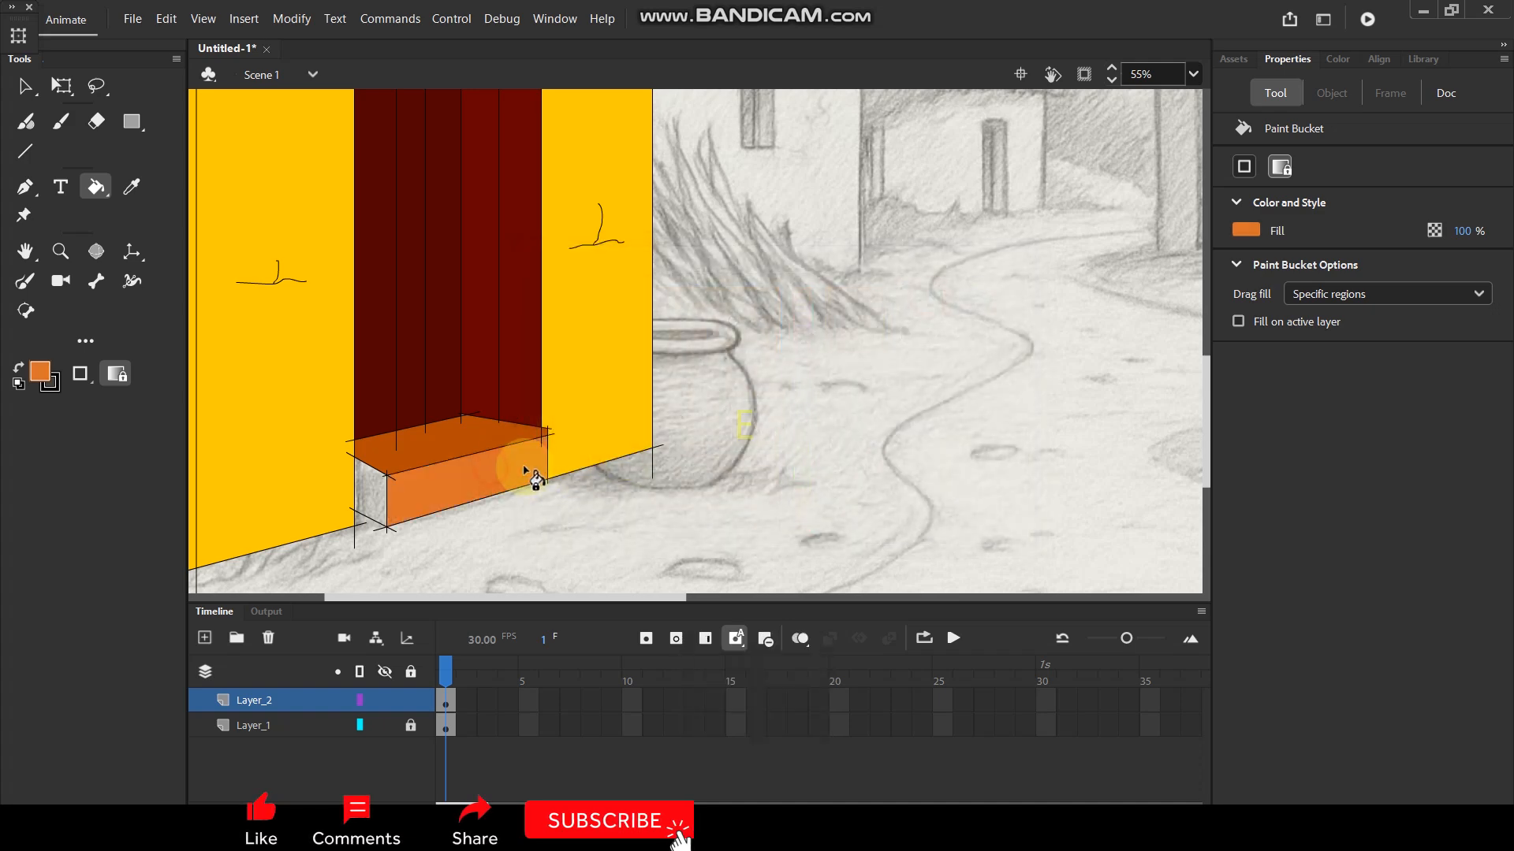
Mix a darker brown shade of the orange and fill the narrow side face of the left hut's doorstep.
{"action": "left_click", "coordinate": [39, 370]}
{"action": "left_click", "coordinate": [400, 409]}
{"action": "left_click_drag", "start_coordinate": [739, 361], "coordinate": [746, 429]}
{"action": "left_click", "coordinate": [950, 295]}
{"action": "left_click", "coordinate": [381, 509]}
Fill the tiny gap where the door corner meets the back of the doorstep with dark red sampled from the door.
{"action": "scroll", "coordinate": [487, 466], "scroll_direction": "down", "scroll_amount": 1}
{"action": "scroll", "coordinate": [487, 466], "scroll_direction": "up", "scroll_amount": 6}
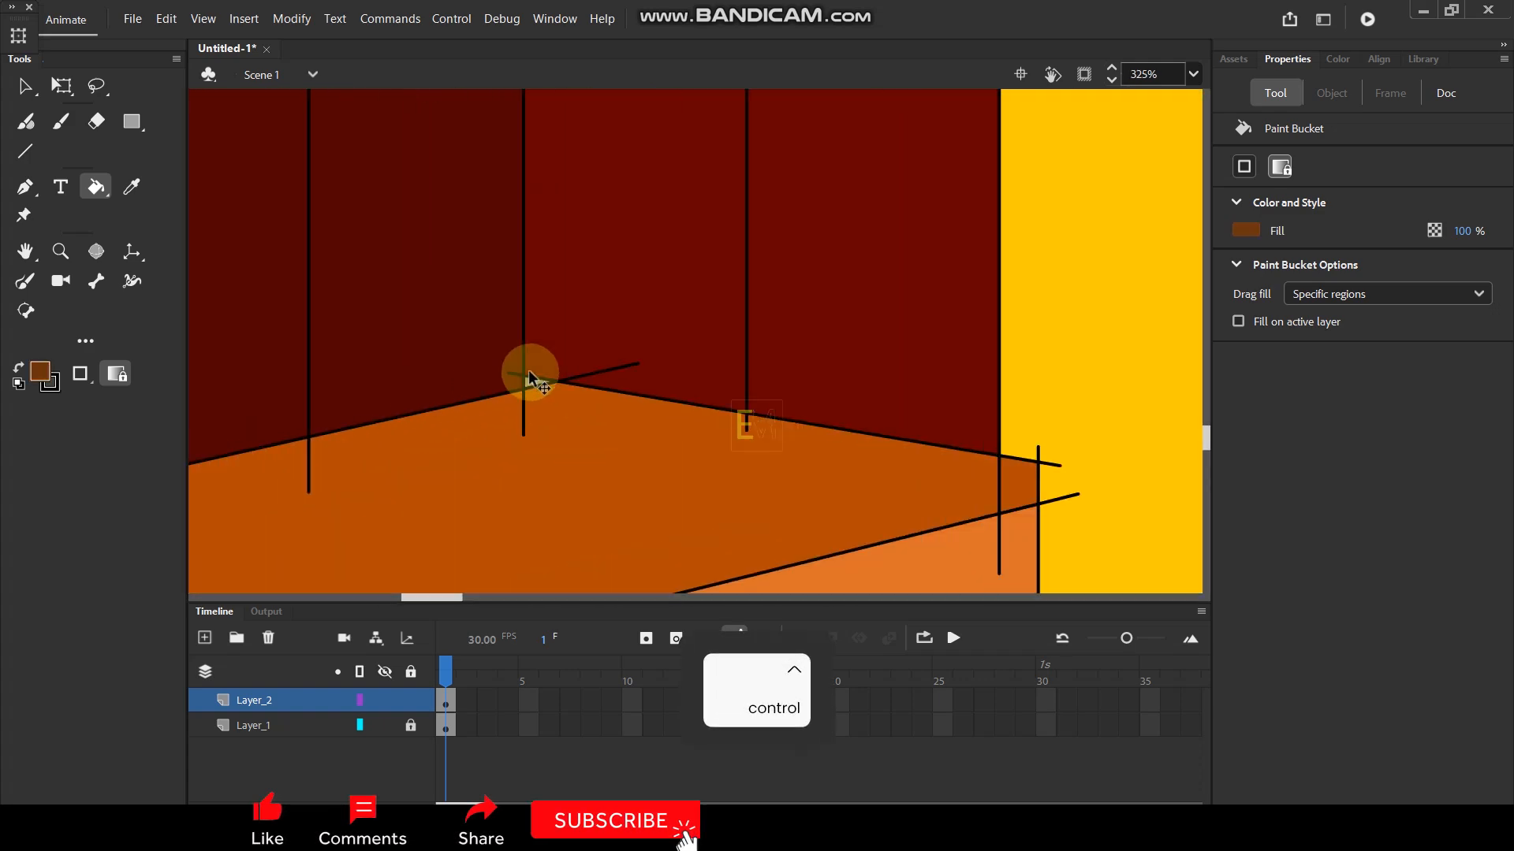
{"action": "key", "text": "i"}
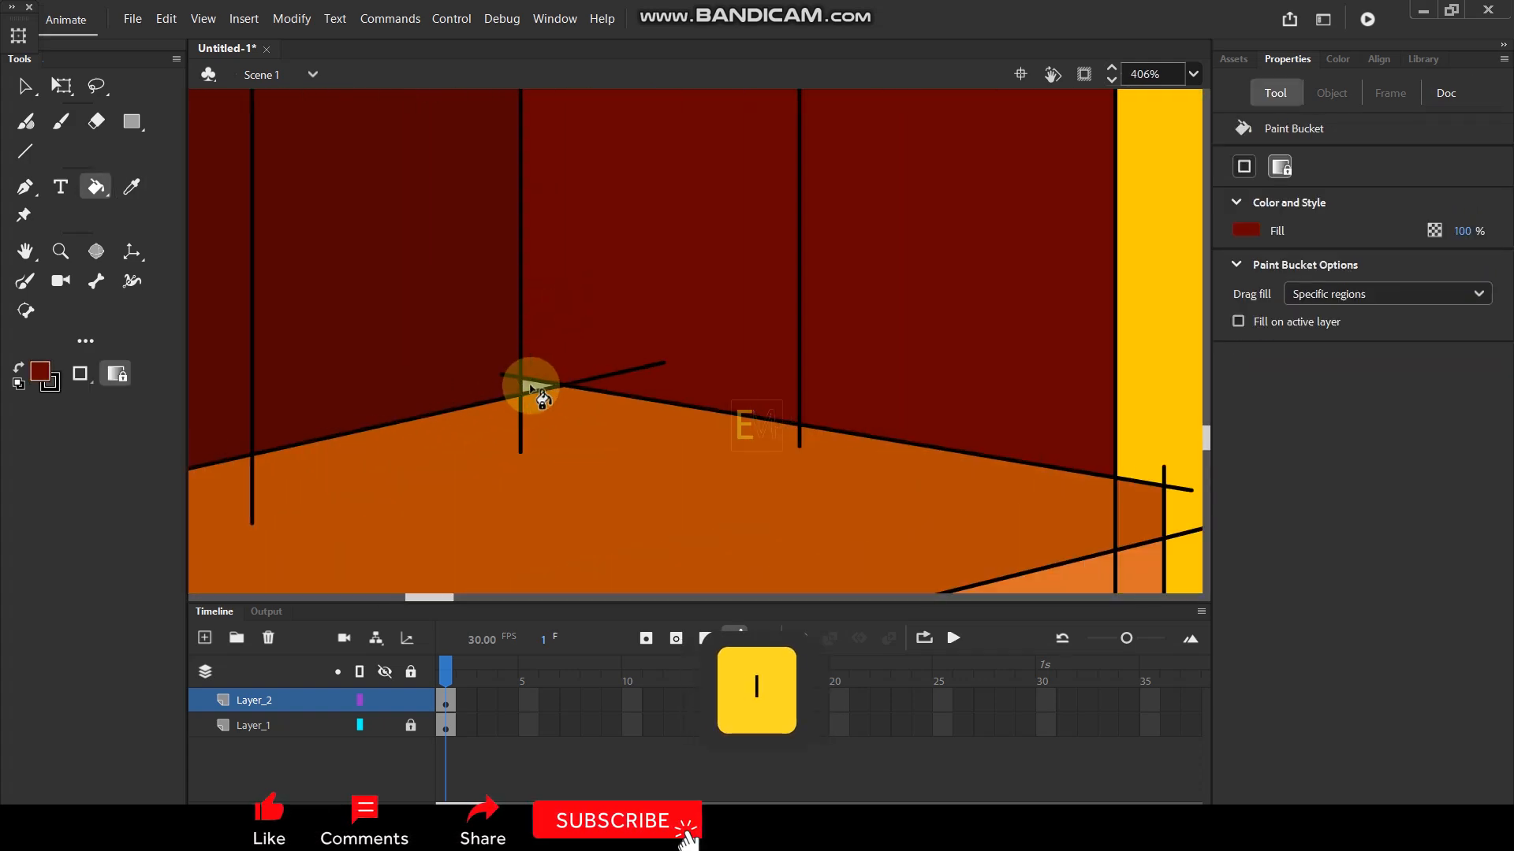
Delete the connected black construction outlines of the left hut, keeping its fills, crack marks and thatch strokes.
{"action": "scroll", "coordinate": [526, 384], "scroll_direction": "down", "scroll_amount": 8}
{"action": "key", "text": "space"}
{"action": "left_click_drag", "start_coordinate": [445, 167], "coordinate": [448, 315]}
{"action": "left_click", "coordinate": [24, 85]}
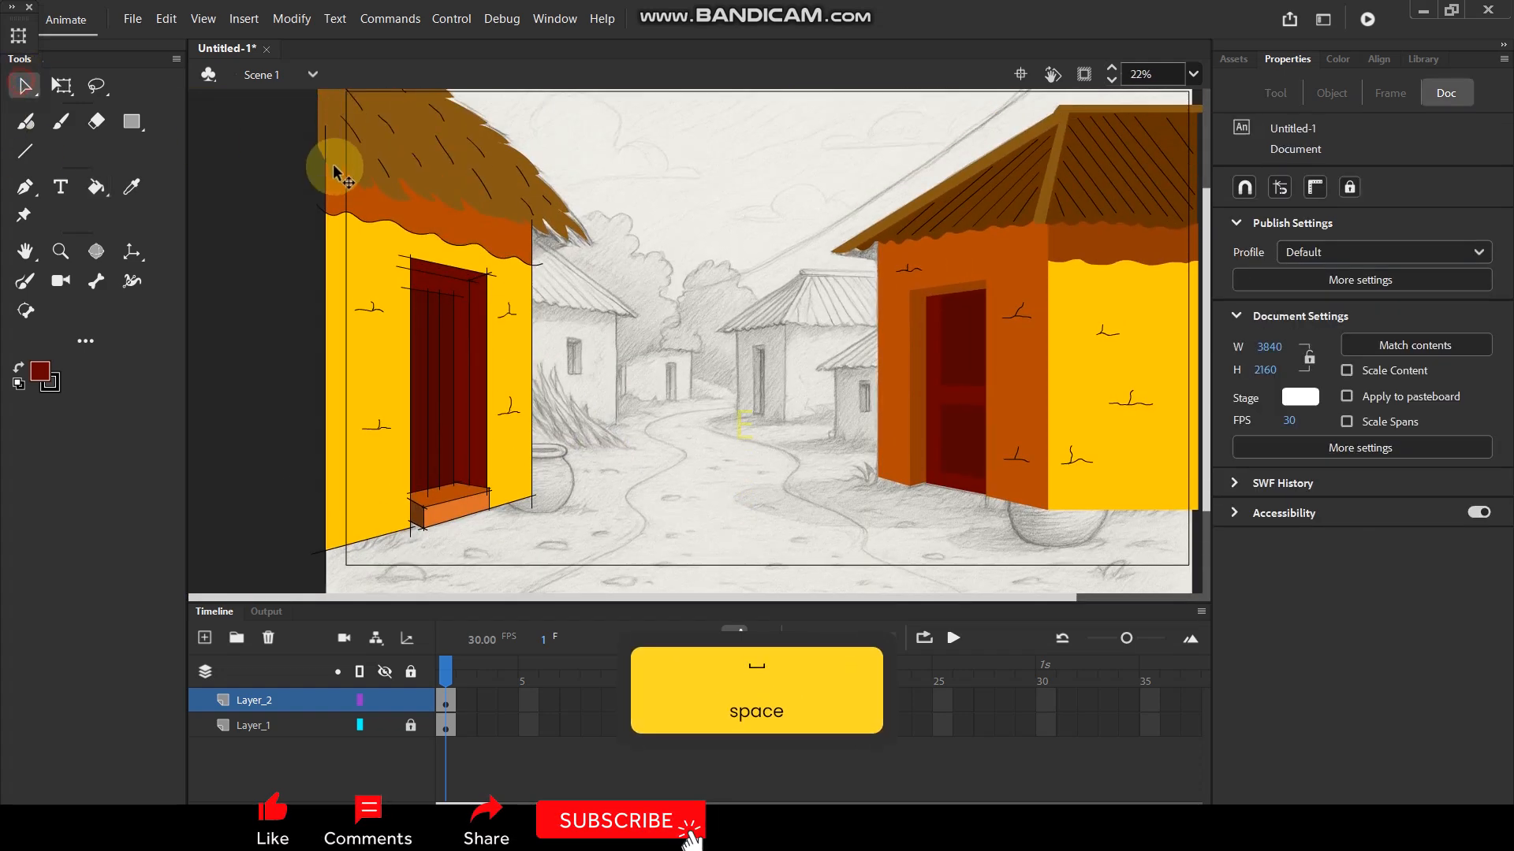
{"action": "double_click", "coordinate": [398, 227]}
{"action": "key", "text": "Escape"}
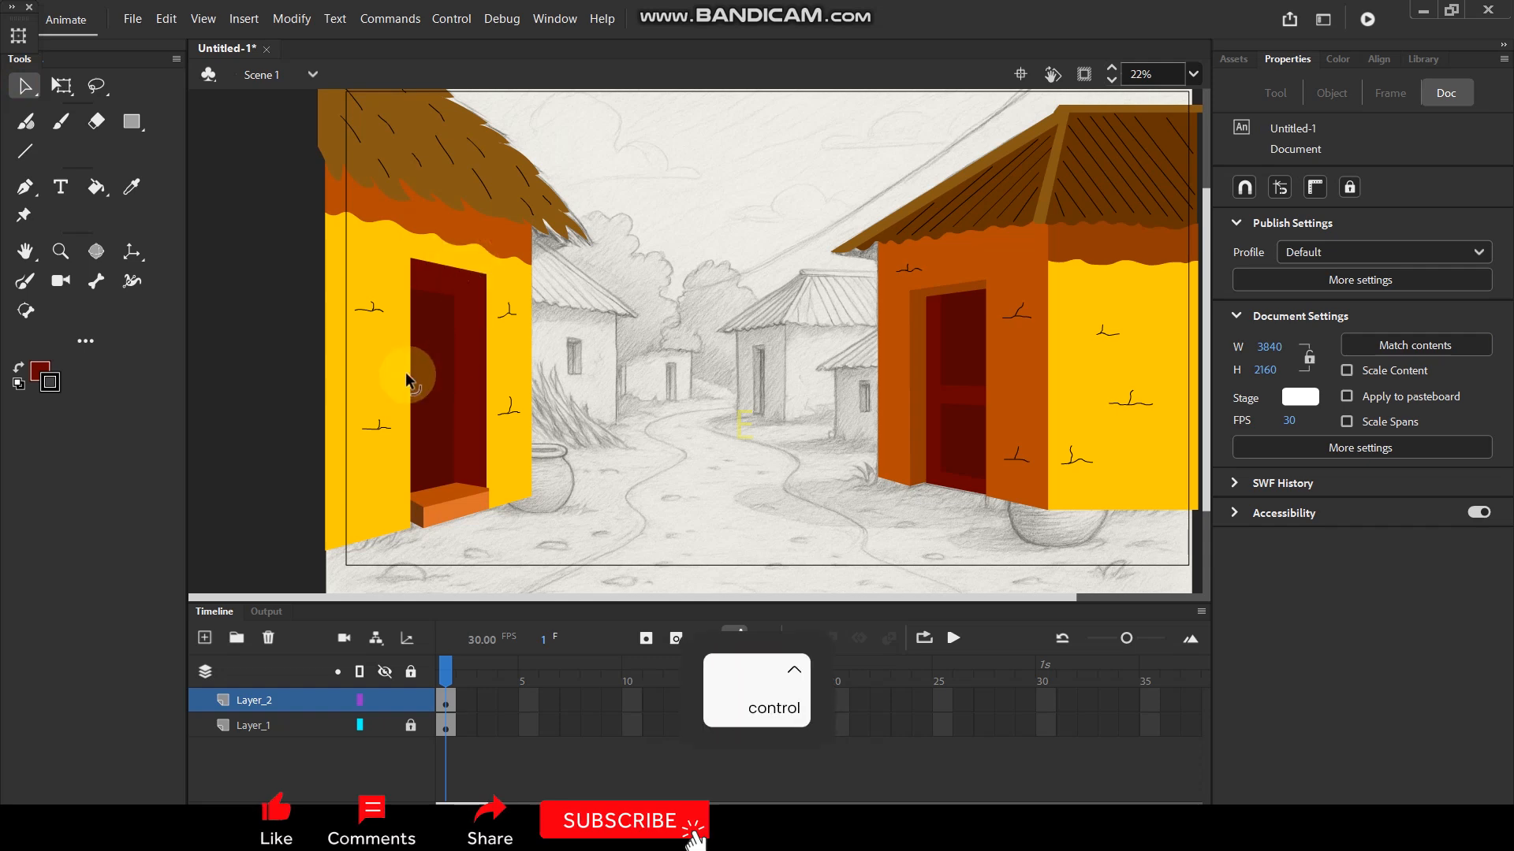
Select all the artwork of the left hut and group it.
{"action": "scroll", "coordinate": [432, 371], "scroll_direction": "down", "scroll_amount": 1}
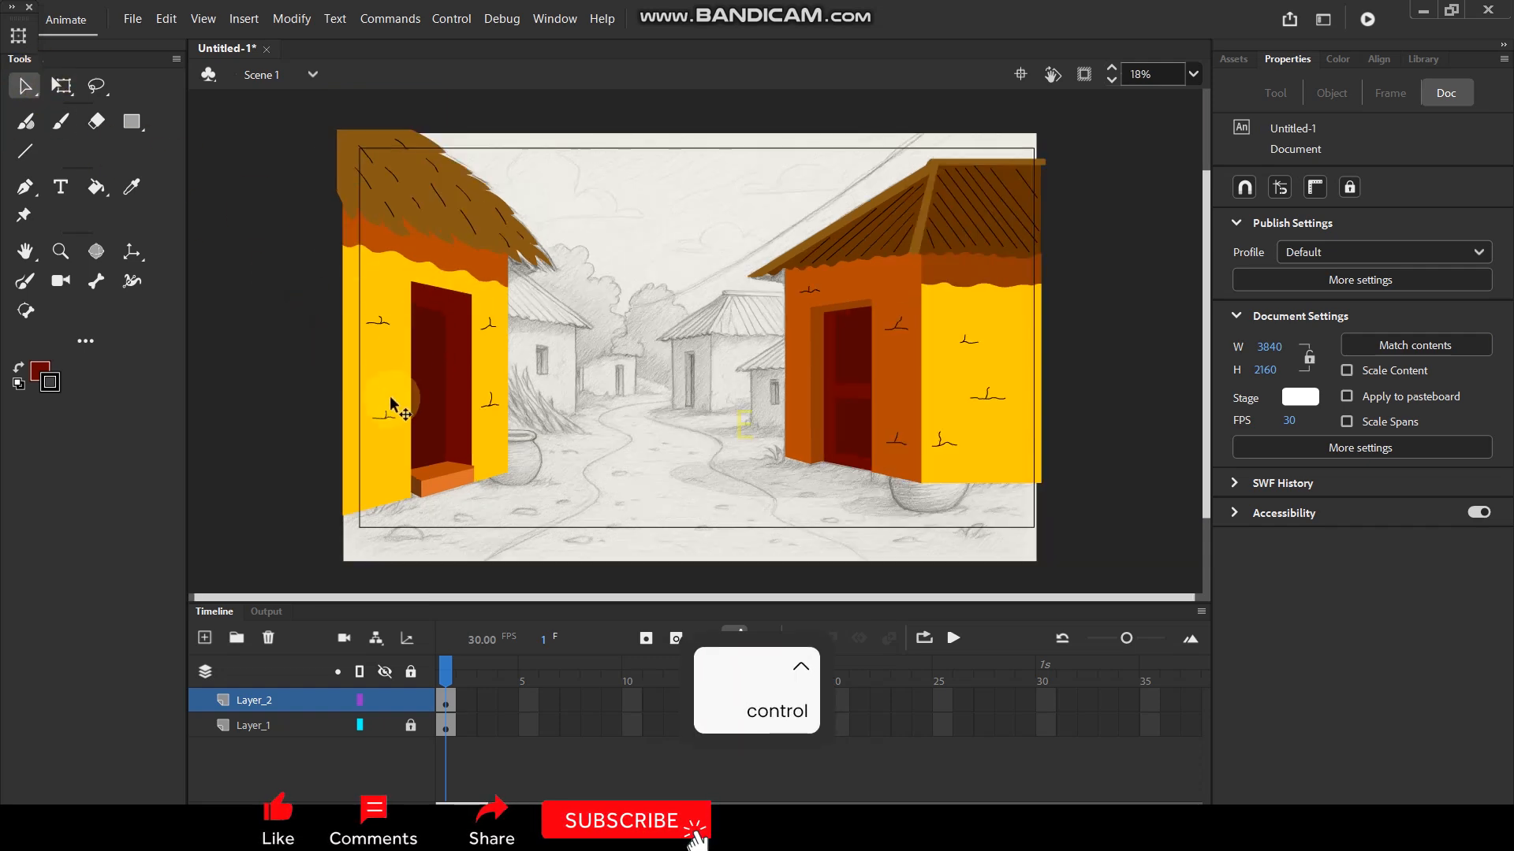
{"action": "left_click_drag", "start_coordinate": [276, 102], "coordinate": [570, 530]}
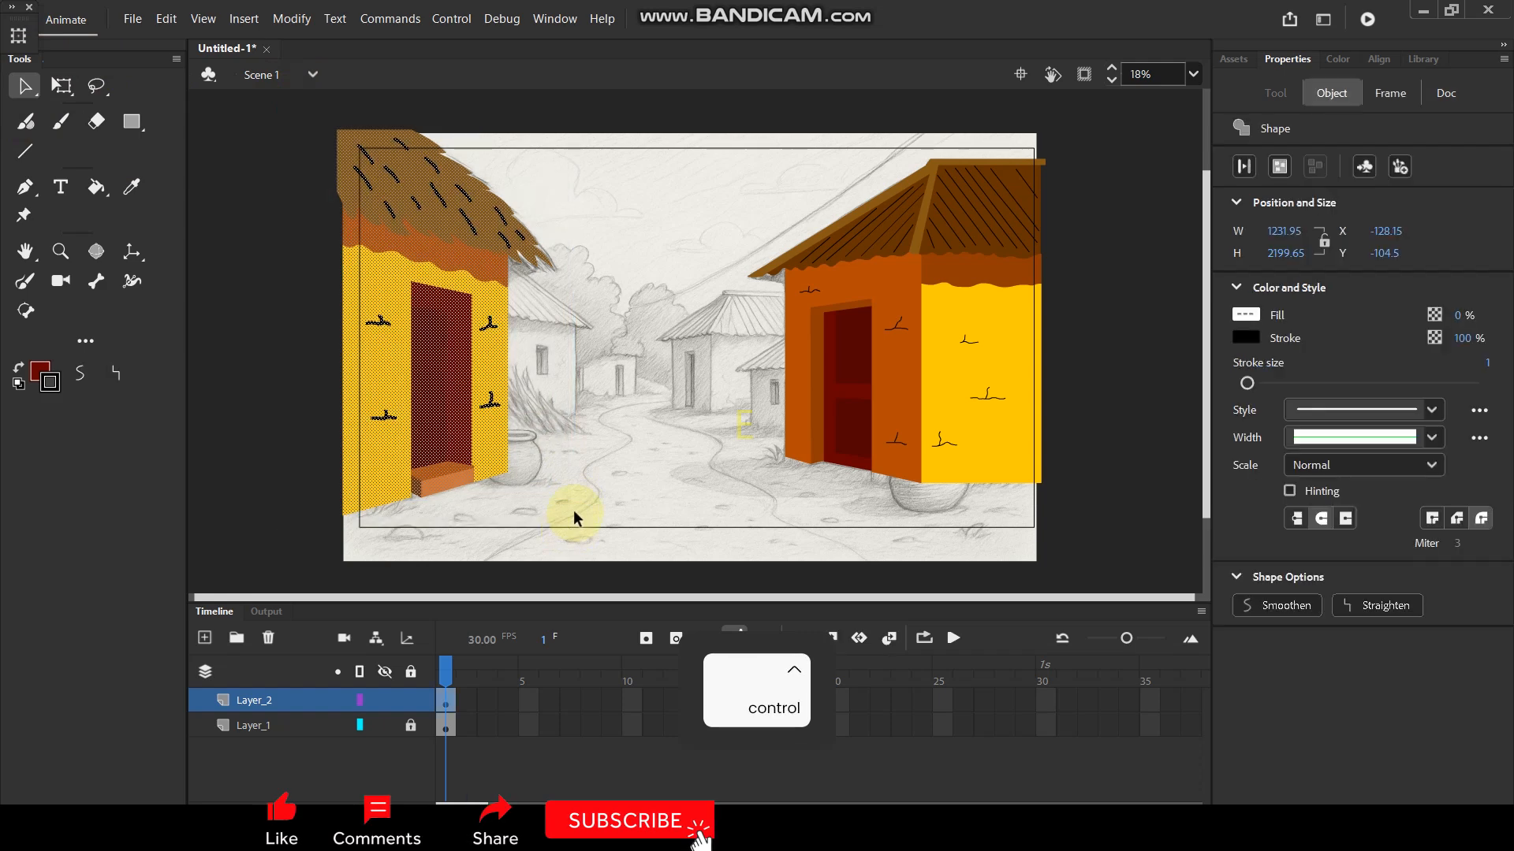
{"action": "key", "text": "ctrl+g"}
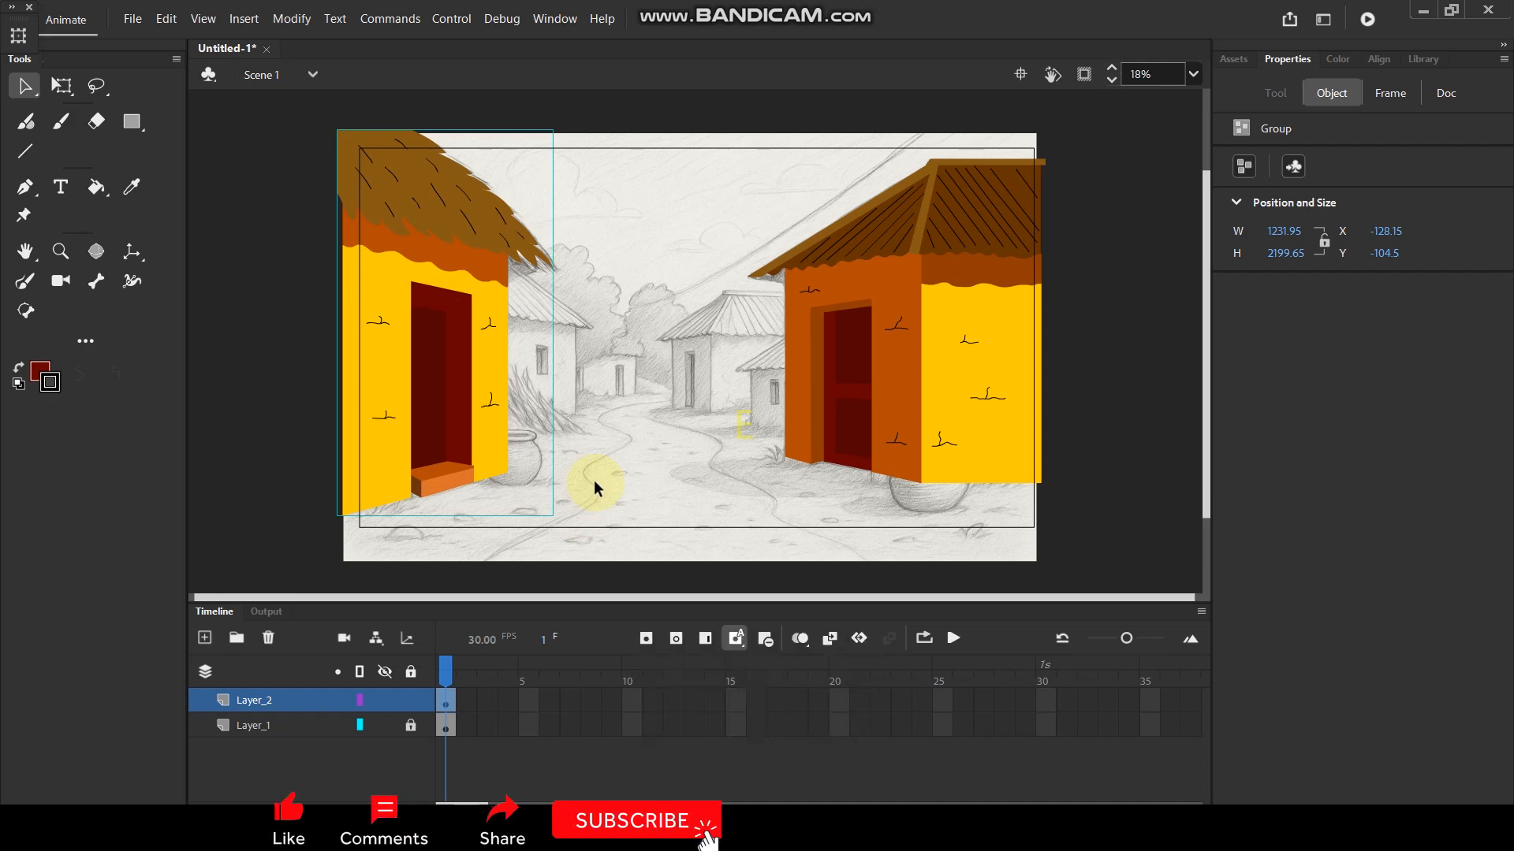
Duplicate the right hut group towards the middle and scale the copy to 90% nine times in succession.
{"action": "left_click", "coordinate": [957, 236]}
{"action": "left_click_drag", "start_coordinate": [969, 244], "coordinate": [760, 236]}
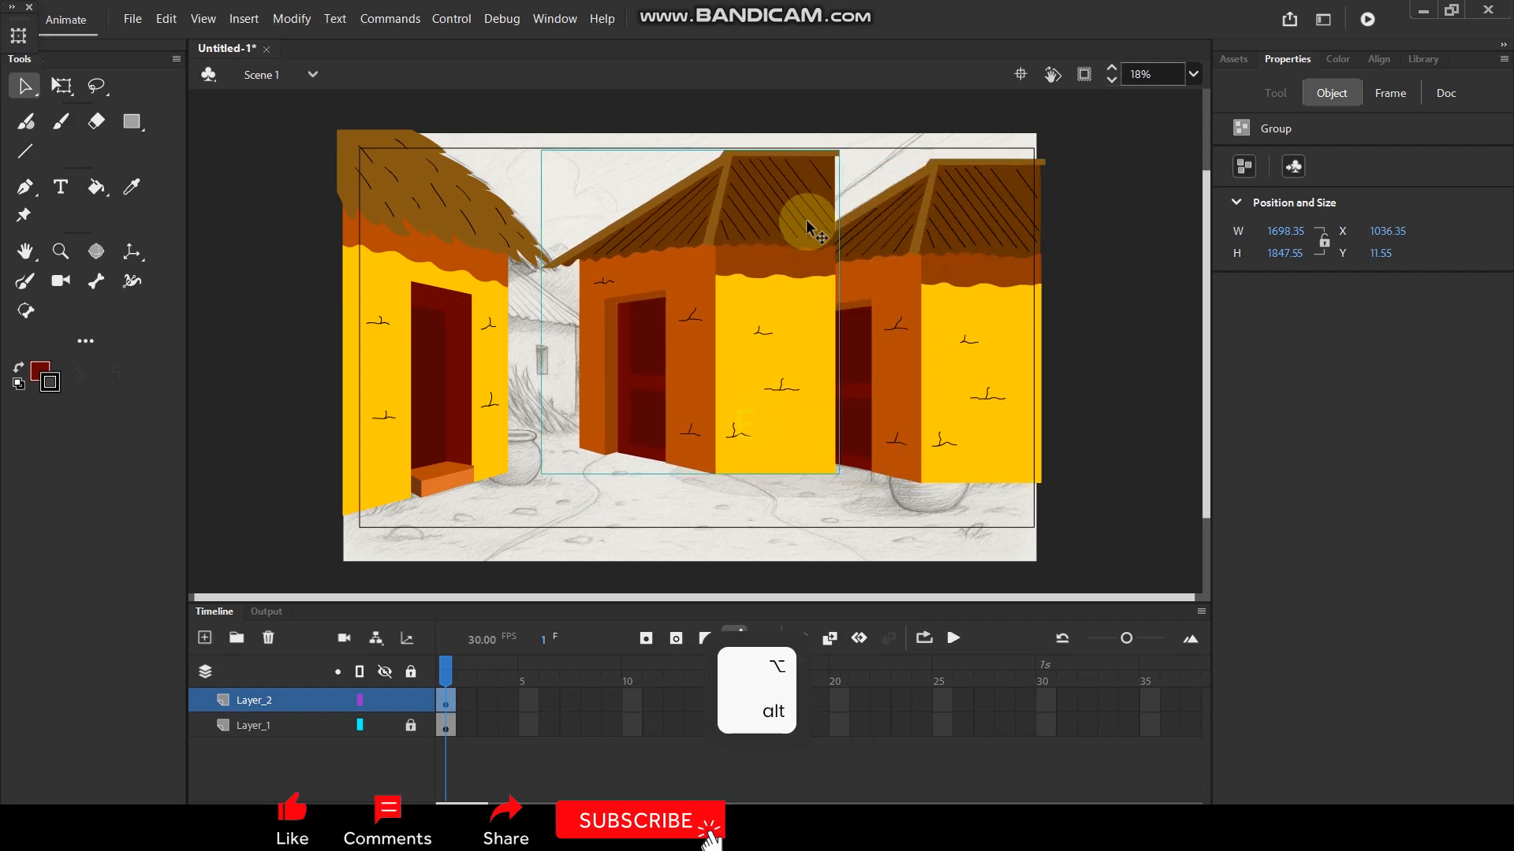
{"action": "key", "text": "ctrl+alt+s"}
{"action": "type", "text": "90"}
{"action": "key", "text": "Return"}
{"action": "key", "text": "ctrl+y"}
{"action": "key", "text": "ctrl+y"}
{"action": "key", "text": "ctrl+y"}
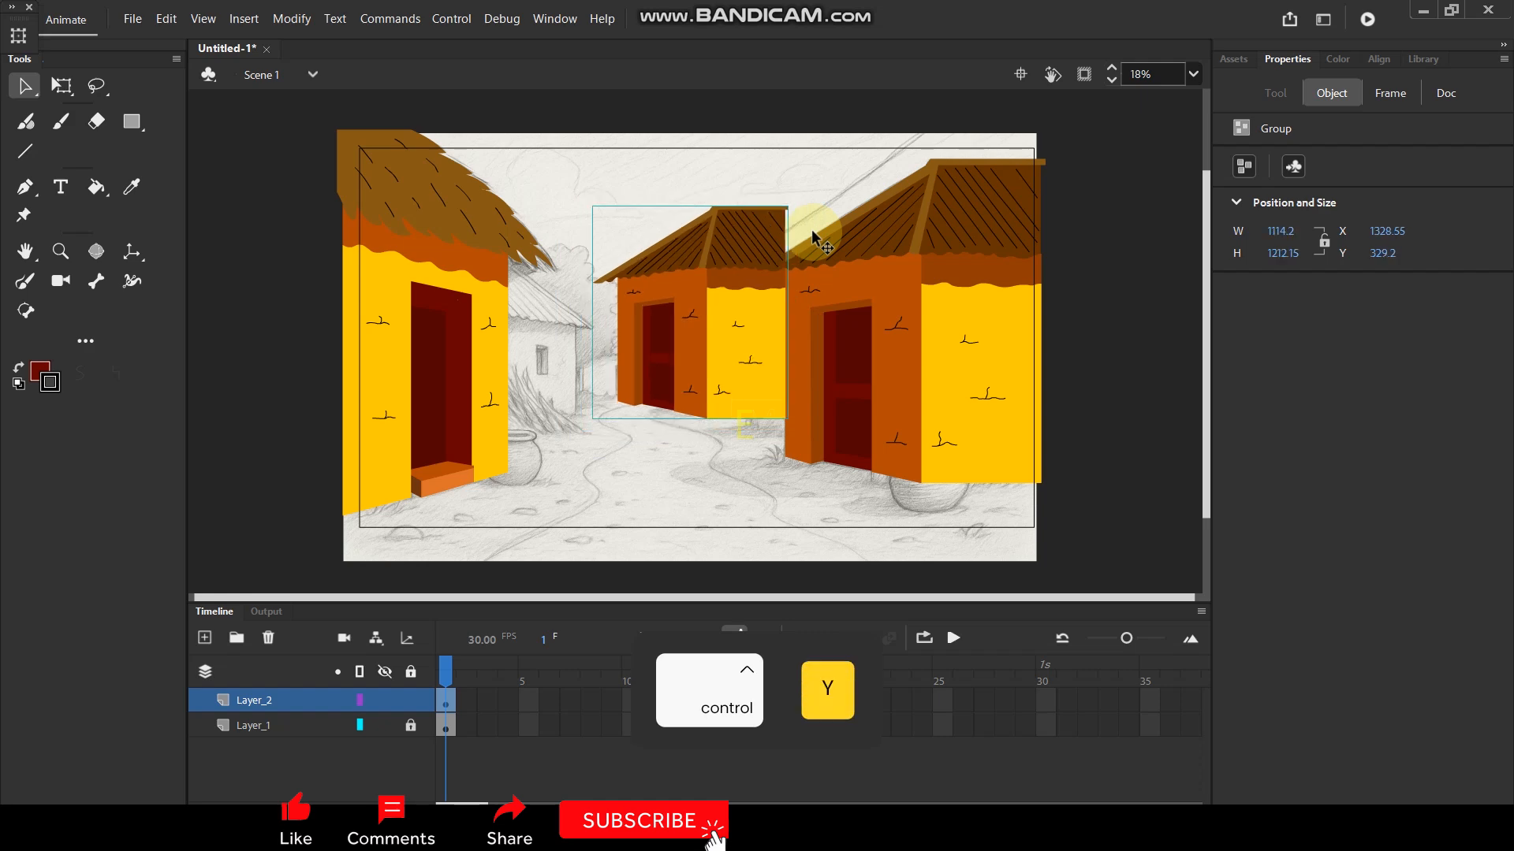
{"action": "key", "text": "ctrl+y"}
{"action": "key", "text": "ctrl+y"}
{"action": "key", "text": "ctrl+y"}
{"action": "key", "text": "ctrl+y"}
{"action": "key", "text": "ctrl+y"}
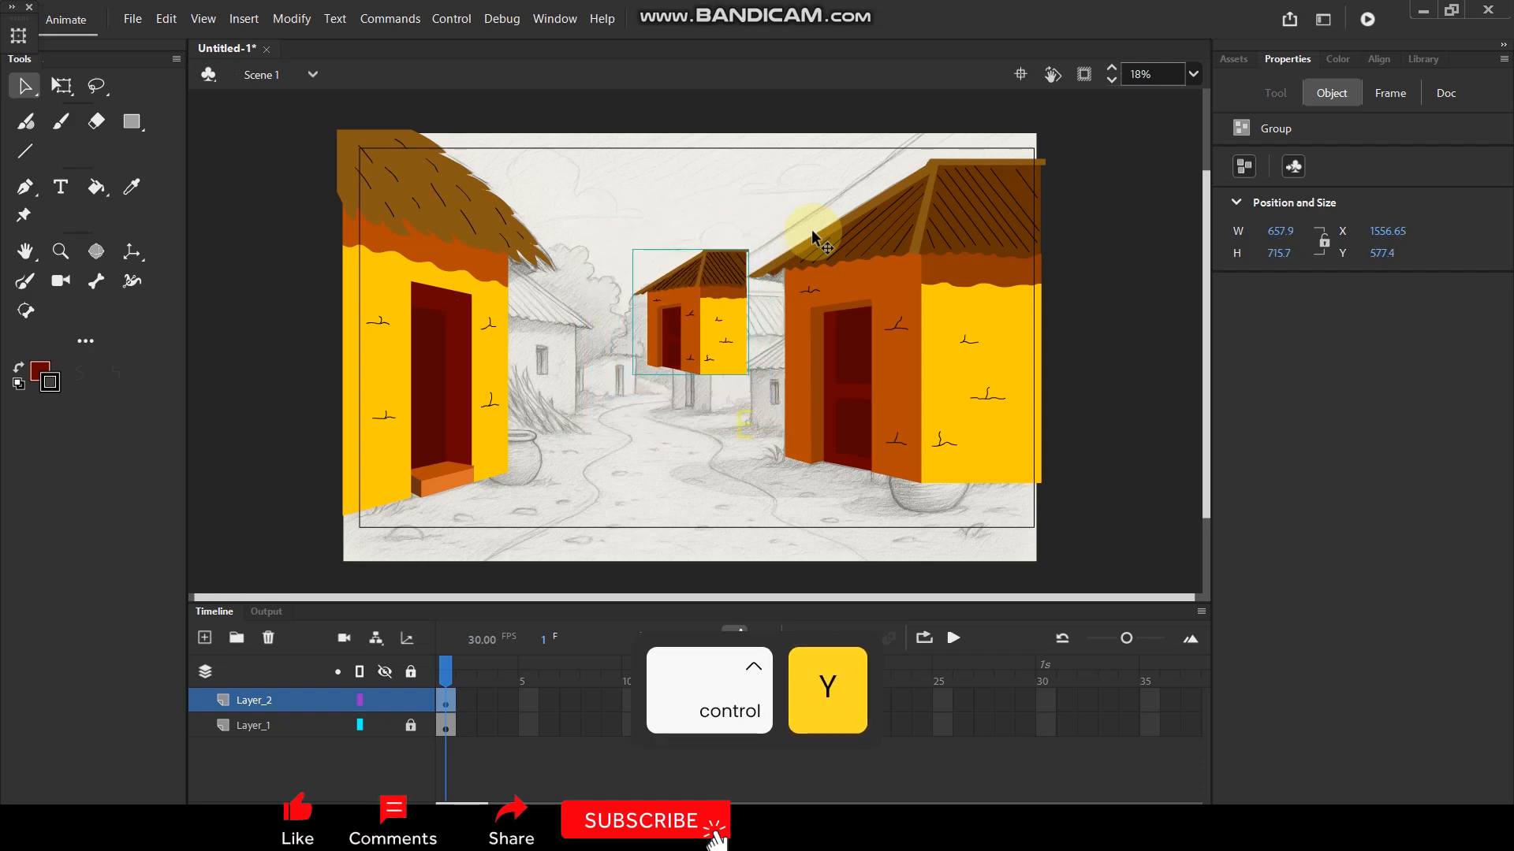
Move the small hut copy onto the sketched hut right of the path, at about X 1669, Y 813.
{"action": "left_click_drag", "start_coordinate": [706, 338], "coordinate": [721, 371]}
{"action": "scroll", "coordinate": [745, 351], "scroll_direction": "up", "scroll_amount": 2}
{"action": "key", "text": "ctrl"}
{"action": "scroll", "coordinate": [717, 365], "scroll_direction": "up", "scroll_amount": 1}
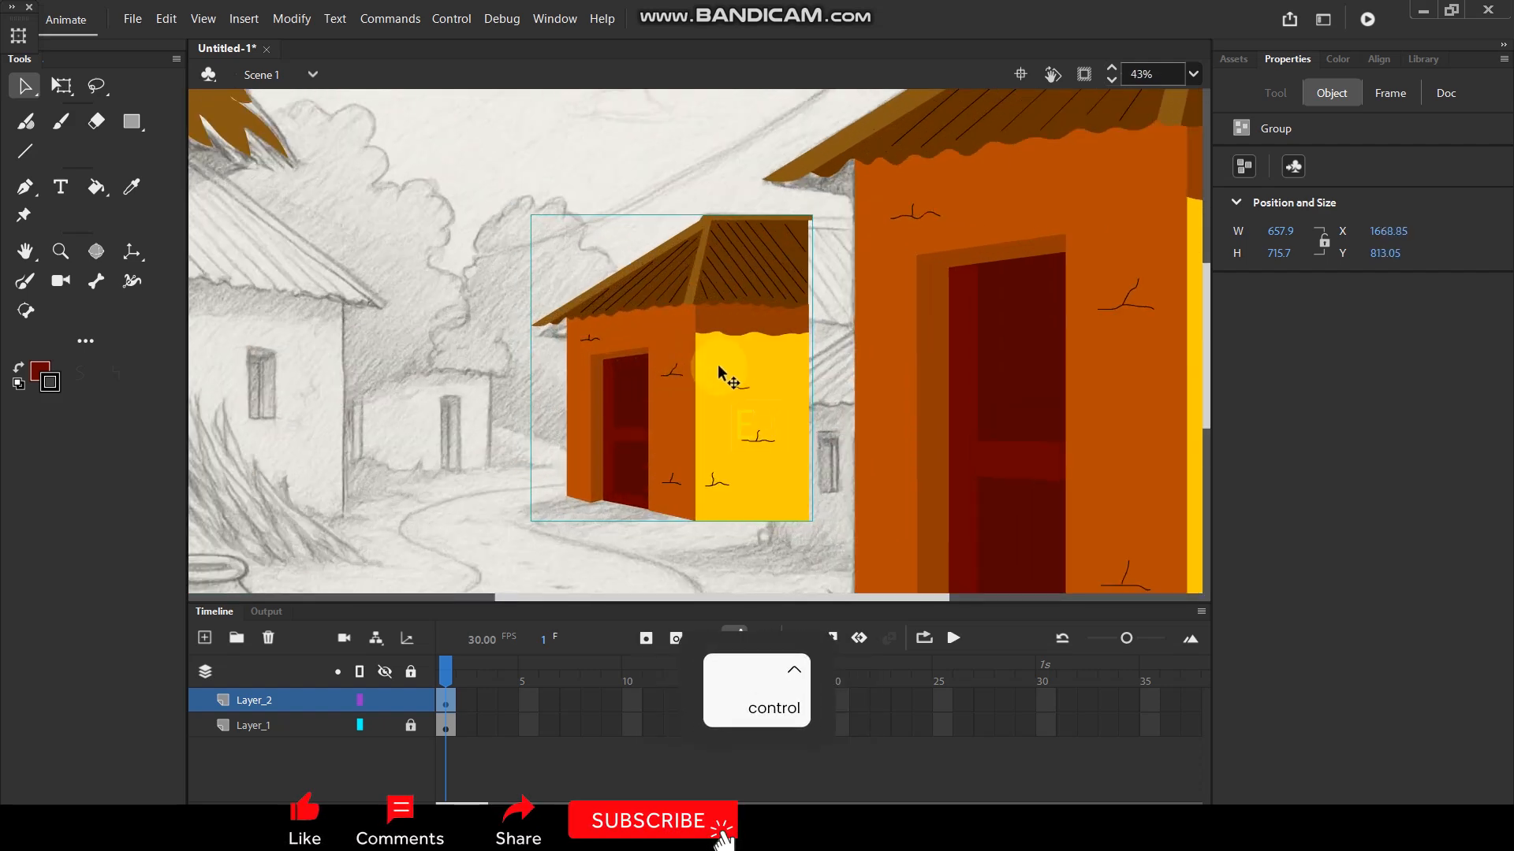
Inside the small hut's group, stretch the end of the roof ridge beam rightward to slightly overlap the large hut's wall.
{"action": "double_click", "coordinate": [761, 297]}
{"action": "scroll", "coordinate": [846, 260], "scroll_direction": "up", "scroll_amount": 2}
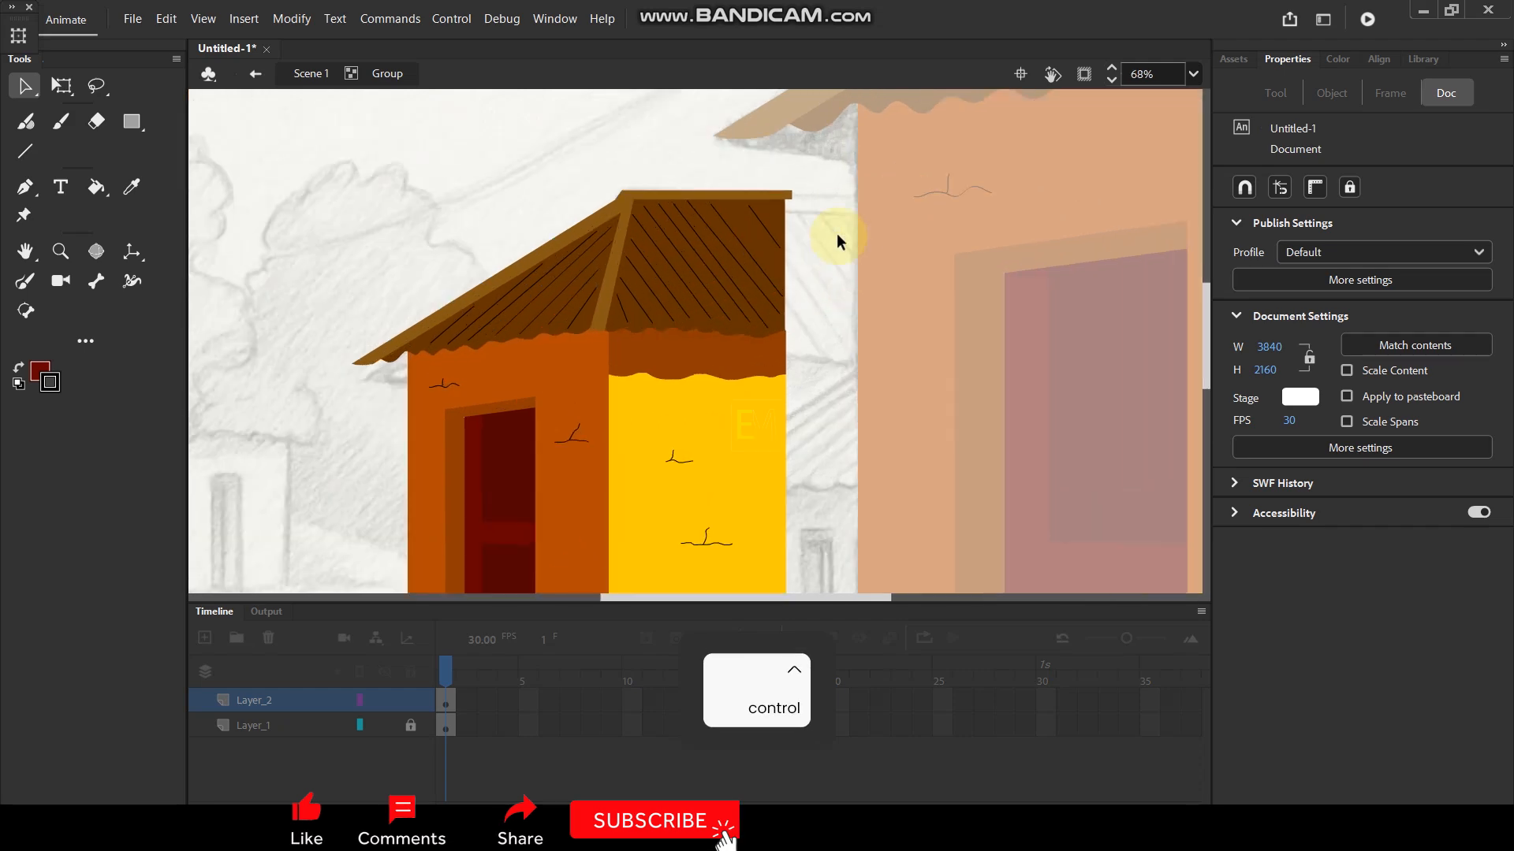
{"action": "left_click_drag", "start_coordinate": [792, 191], "coordinate": [862, 191]}
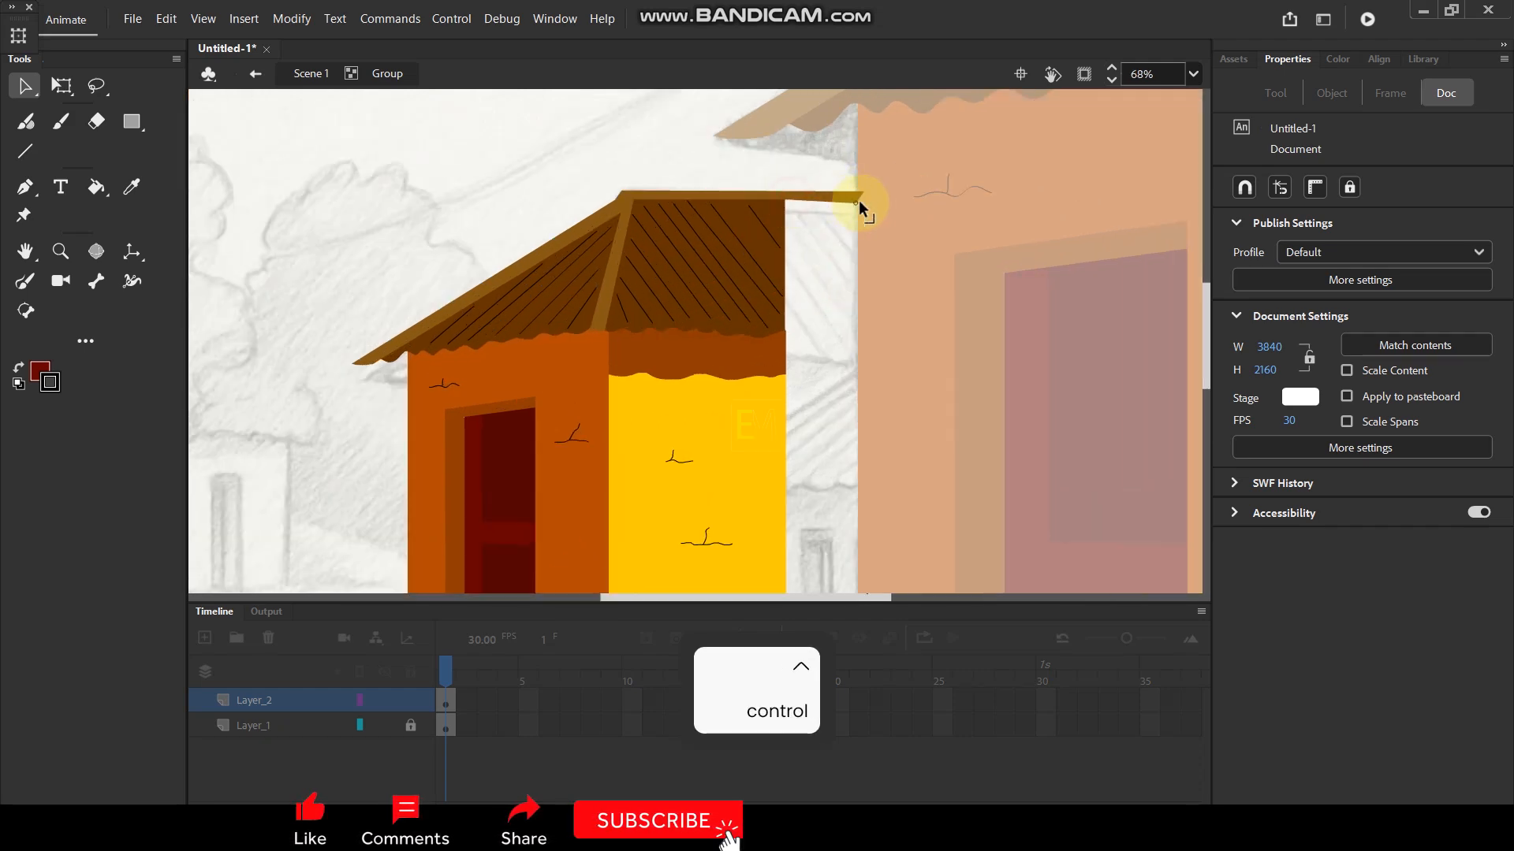
{"action": "left_click_drag", "start_coordinate": [855, 200], "coordinate": [870, 200]}
{"action": "scroll", "coordinate": [853, 314], "scroll_direction": "up", "scroll_amount": 1}
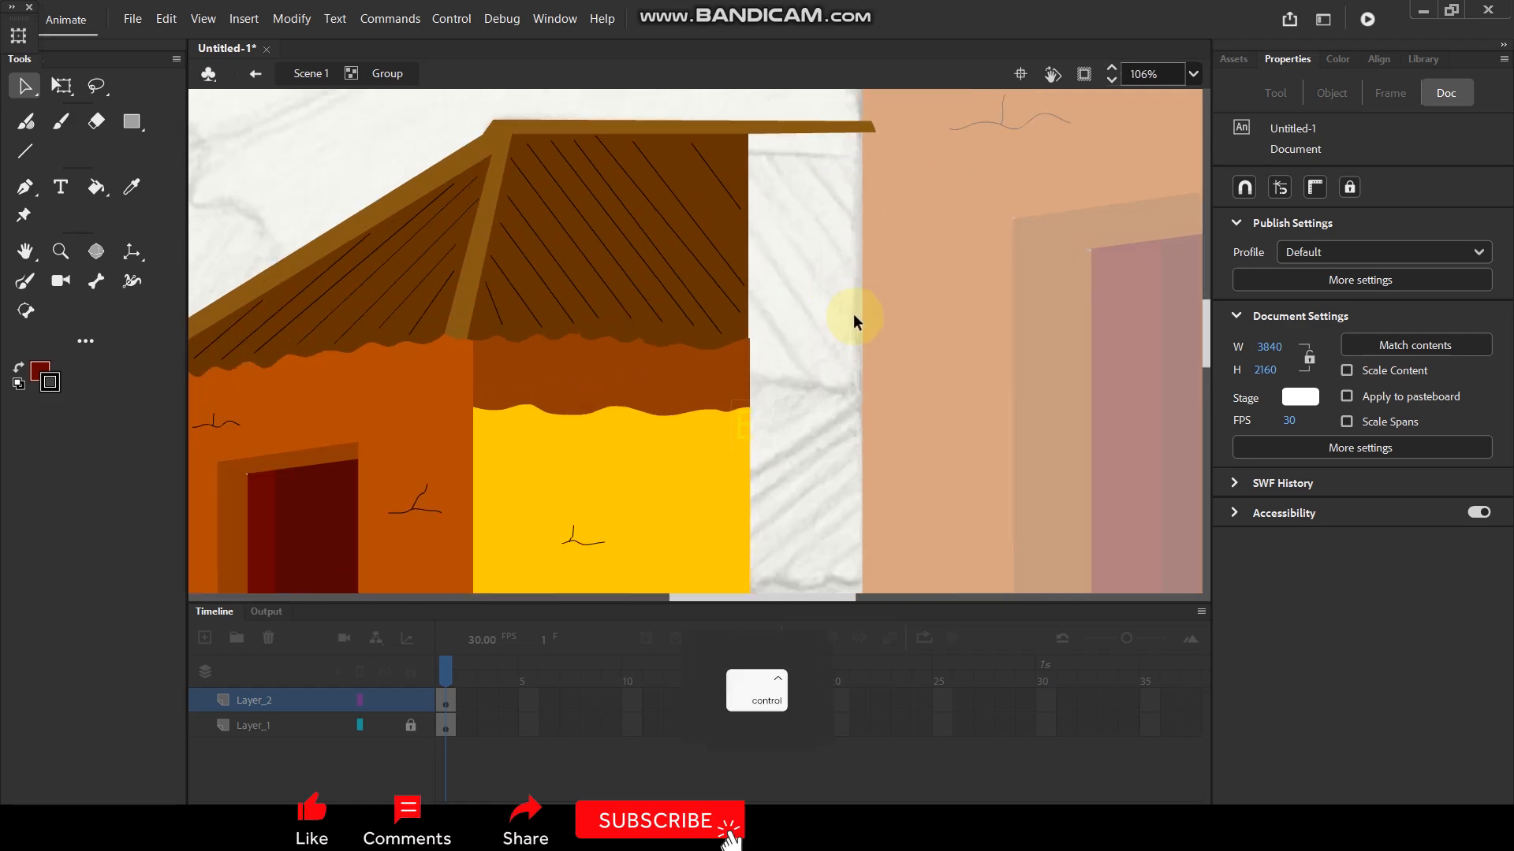
Paint two wavy strokes extending the small hut's eave edge and the lower edge of its wall band to the large hut.
{"action": "scroll", "coordinate": [820, 284], "scroll_direction": "down", "scroll_amount": 3}
{"action": "scroll", "coordinate": [781, 291], "scroll_direction": "up", "scroll_amount": 4}
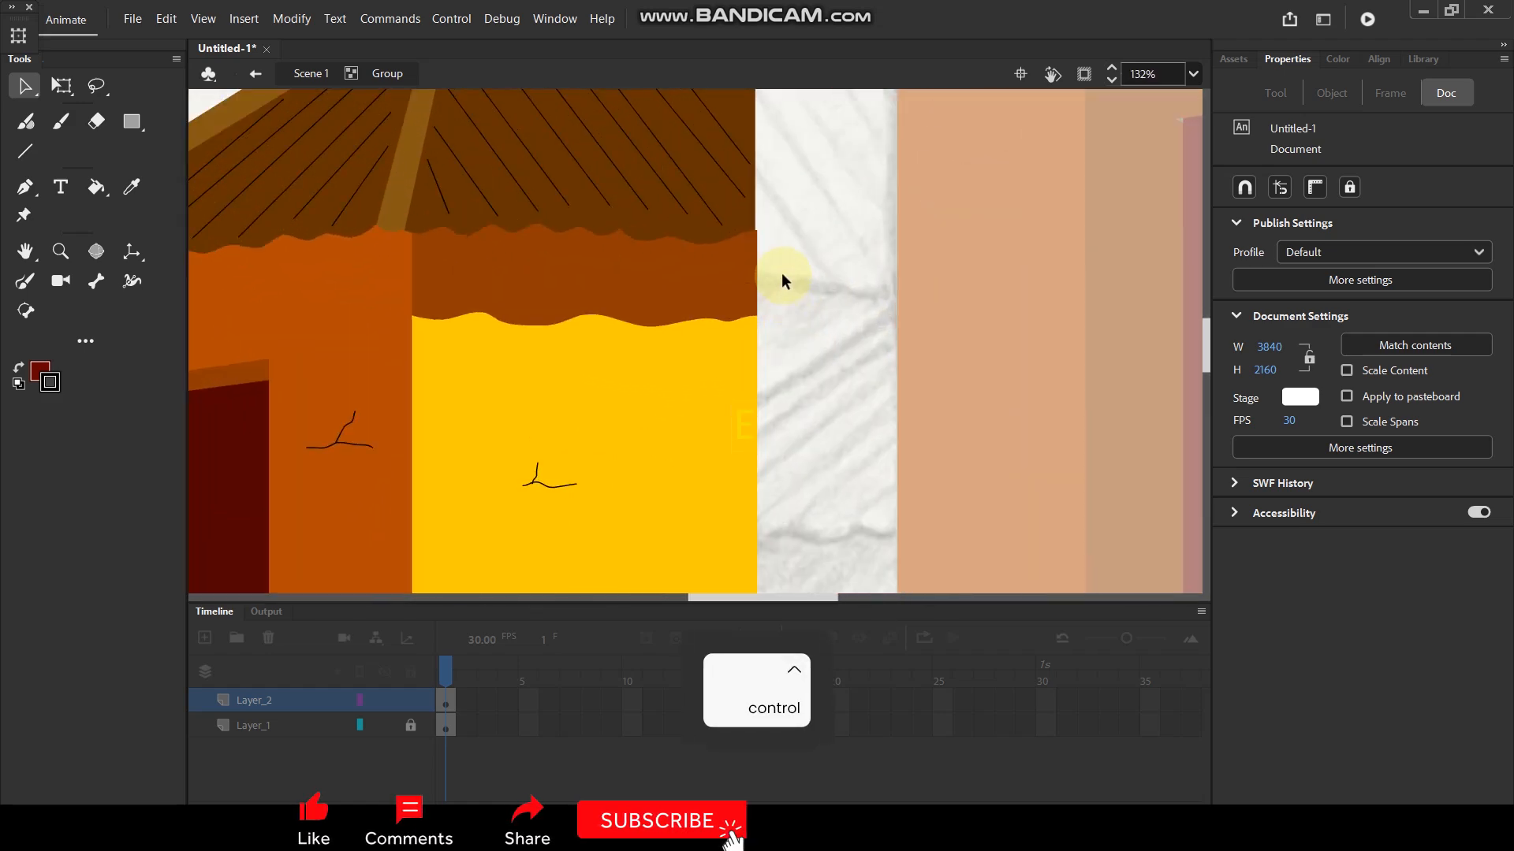
{"action": "key", "text": "y"}
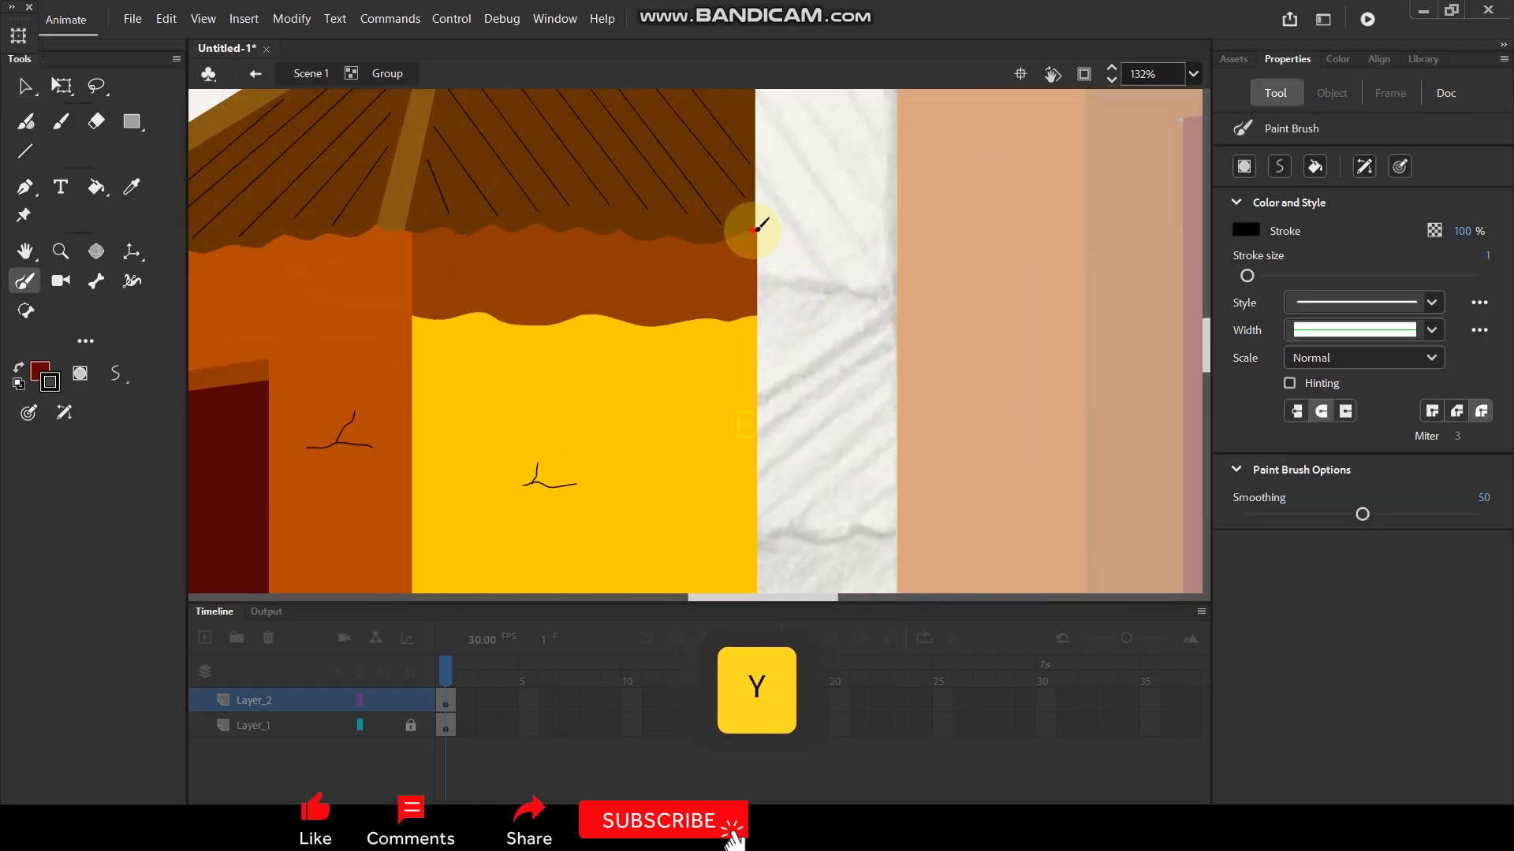
{"action": "left_click_drag", "start_coordinate": [885, 226], "coordinate": [919, 232]}
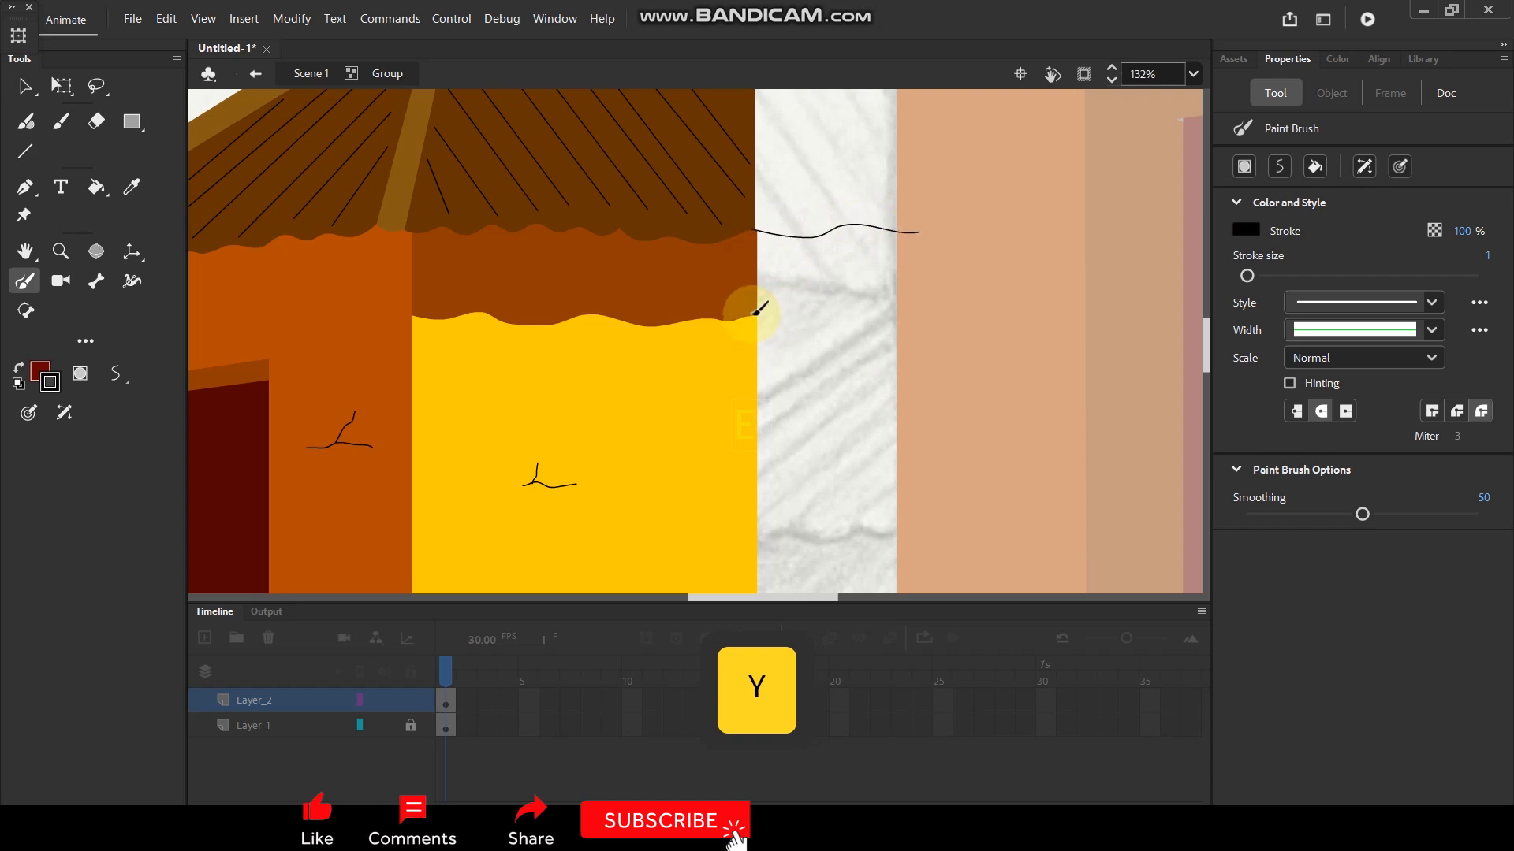
{"action": "left_click_drag", "start_coordinate": [755, 314], "coordinate": [920, 303]}
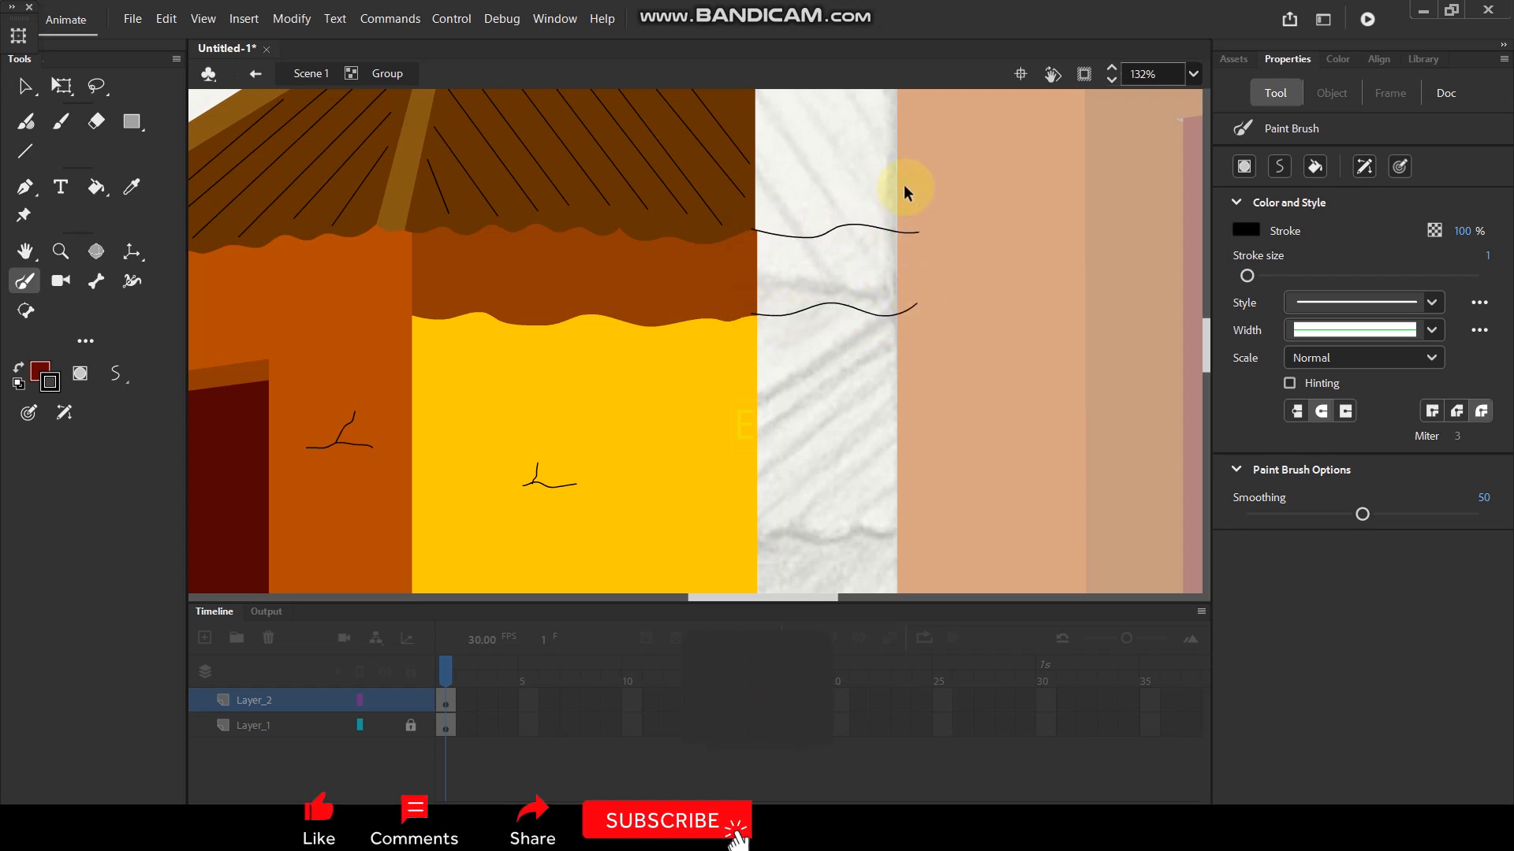
Pull the lower outer corner of the small hut's yellow wall rightward to the large hut's wall edge.
{"action": "scroll", "coordinate": [906, 191], "scroll_direction": "down", "scroll_amount": 4}
{"action": "scroll", "coordinate": [930, 386], "scroll_direction": "up", "scroll_amount": 2}
{"action": "key", "text": "v"}
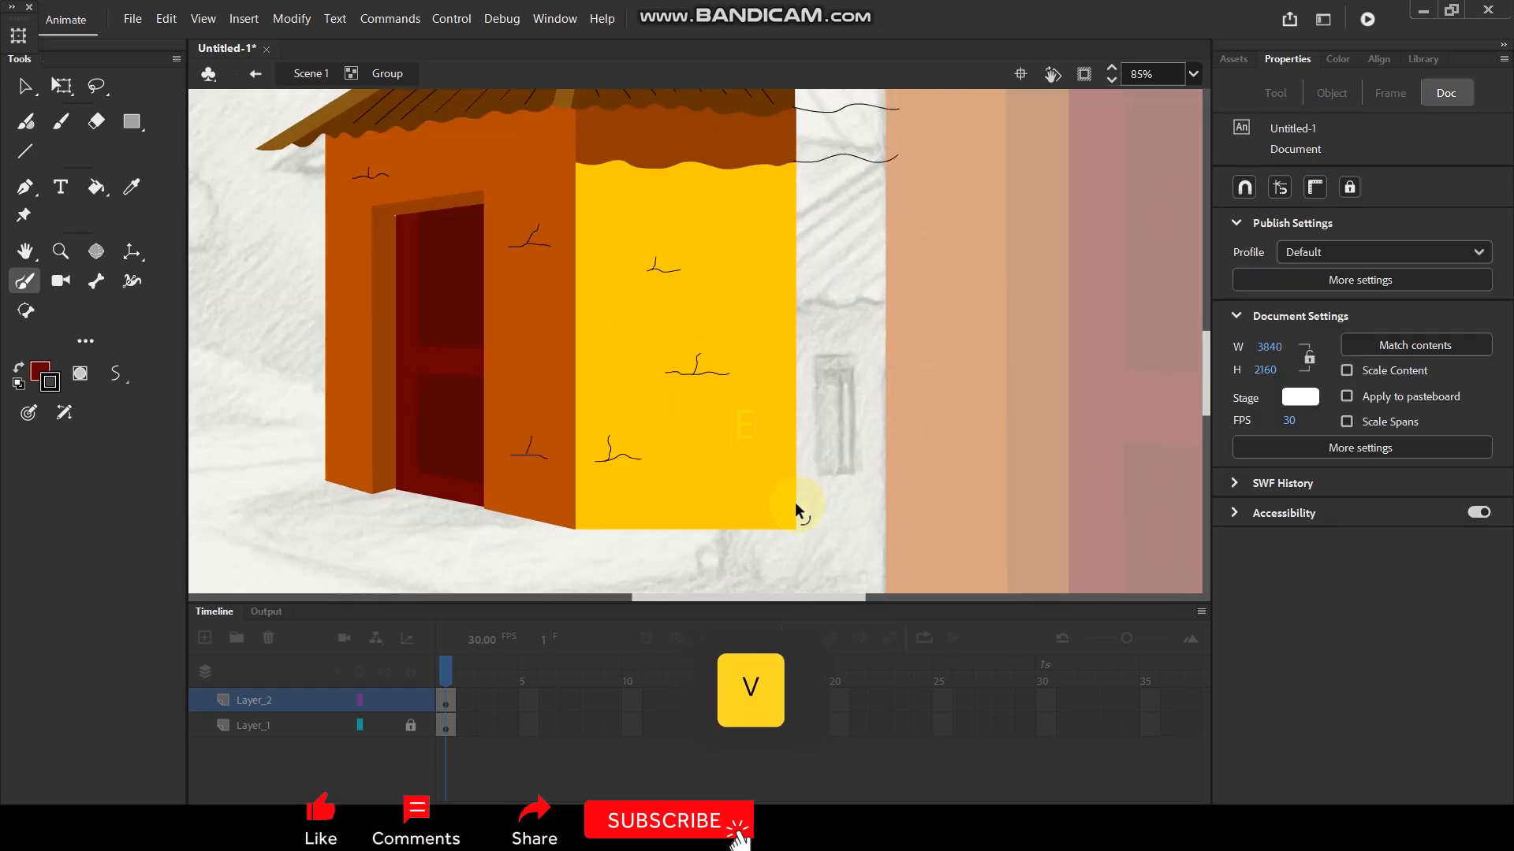
{"action": "left_click_drag", "start_coordinate": [797, 526], "coordinate": [891, 513]}
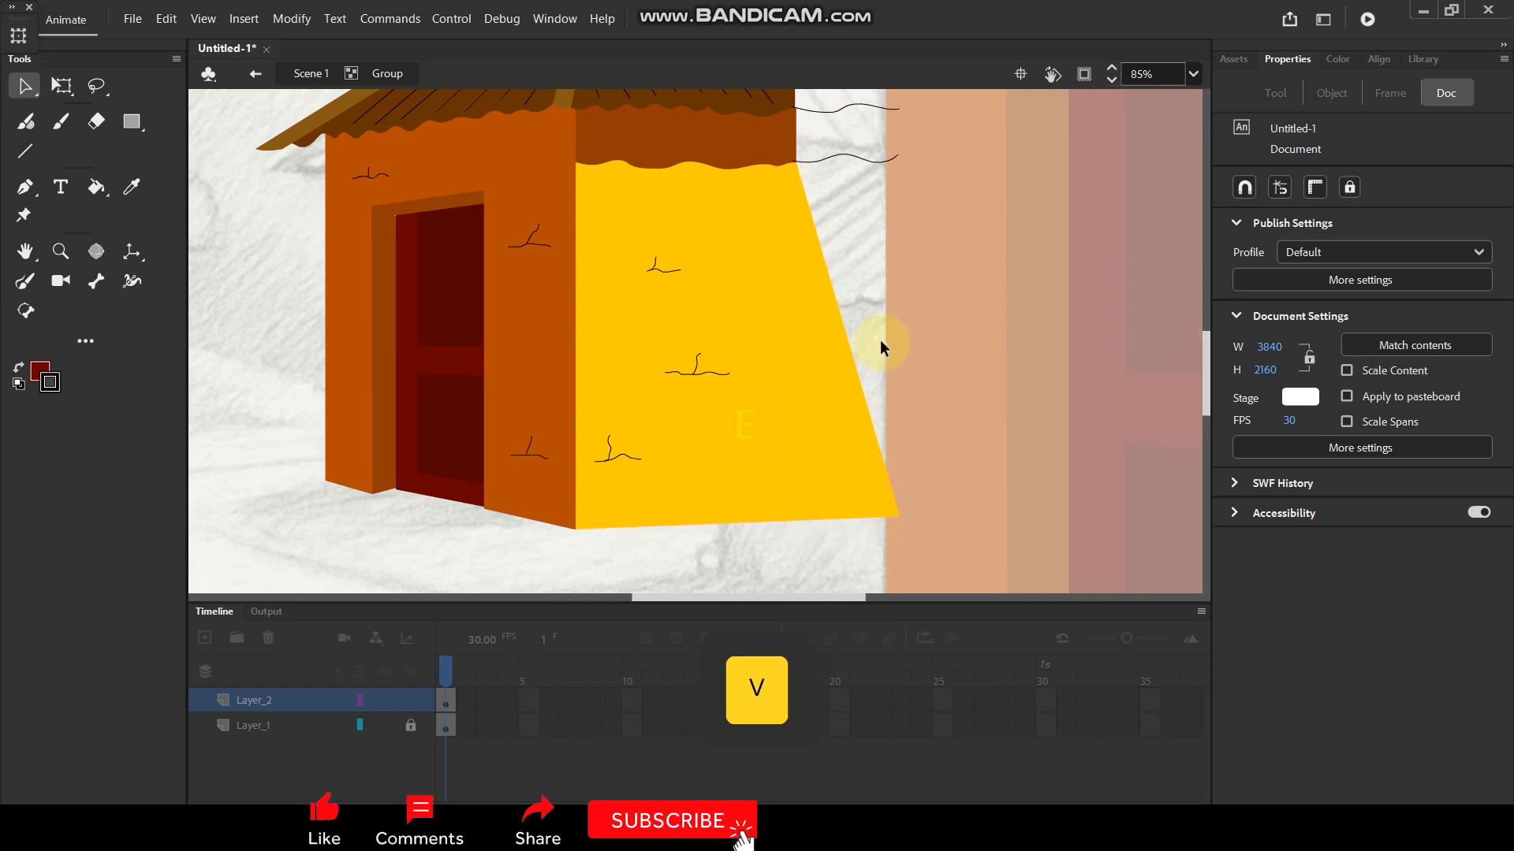
Draw a straight vertical line from the end of the small hut's ridge beam down to the yellow wall's extended corner.
{"action": "key", "text": "n"}
{"action": "scroll", "coordinate": [897, 319], "scroll_direction": "down", "scroll_amount": 2}
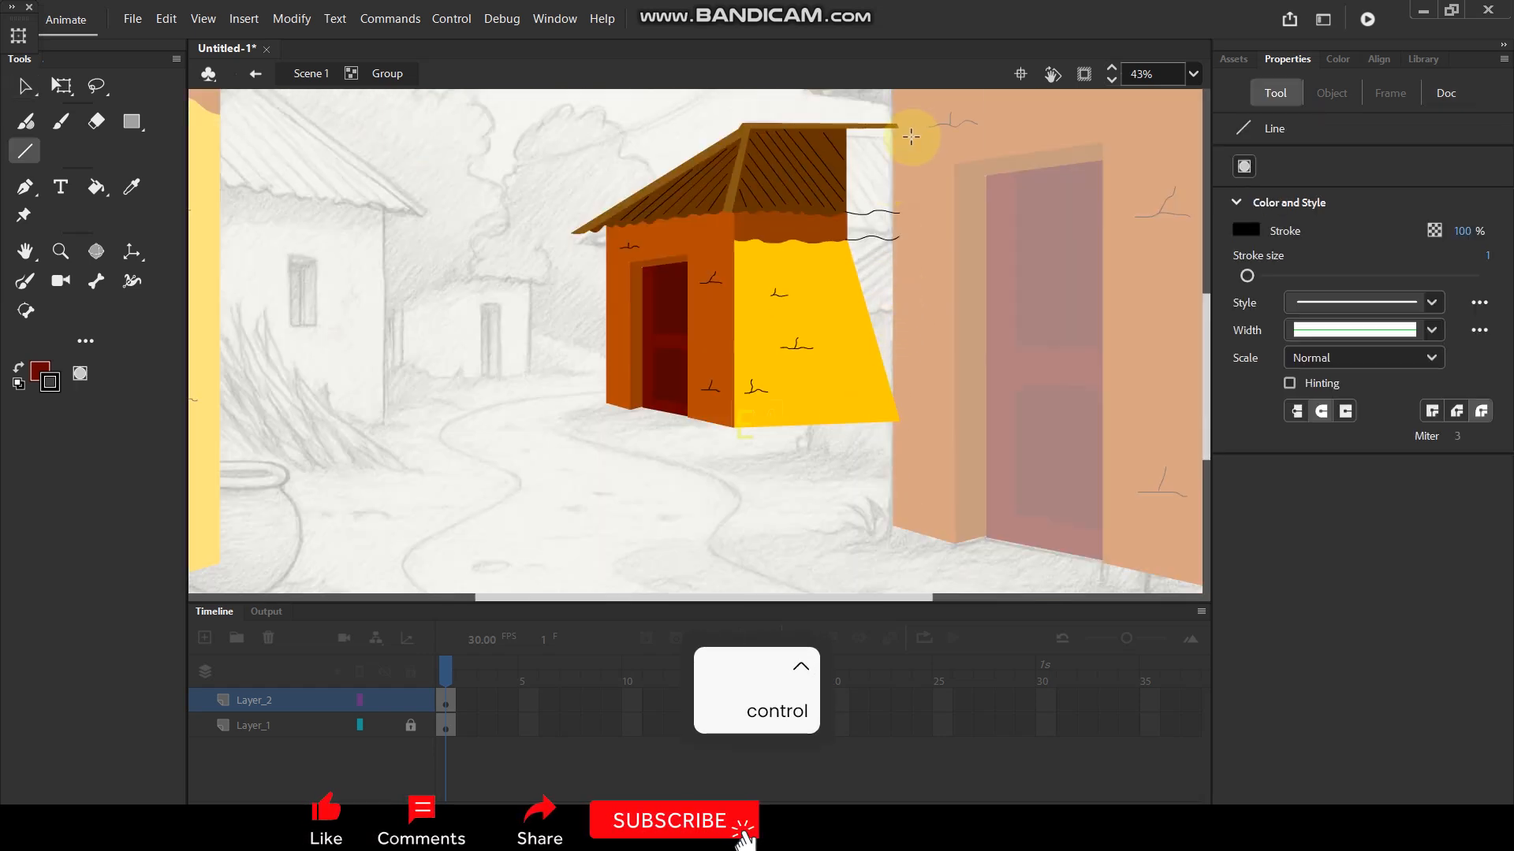
{"action": "left_click_drag", "start_coordinate": [895, 124], "coordinate": [895, 243]}
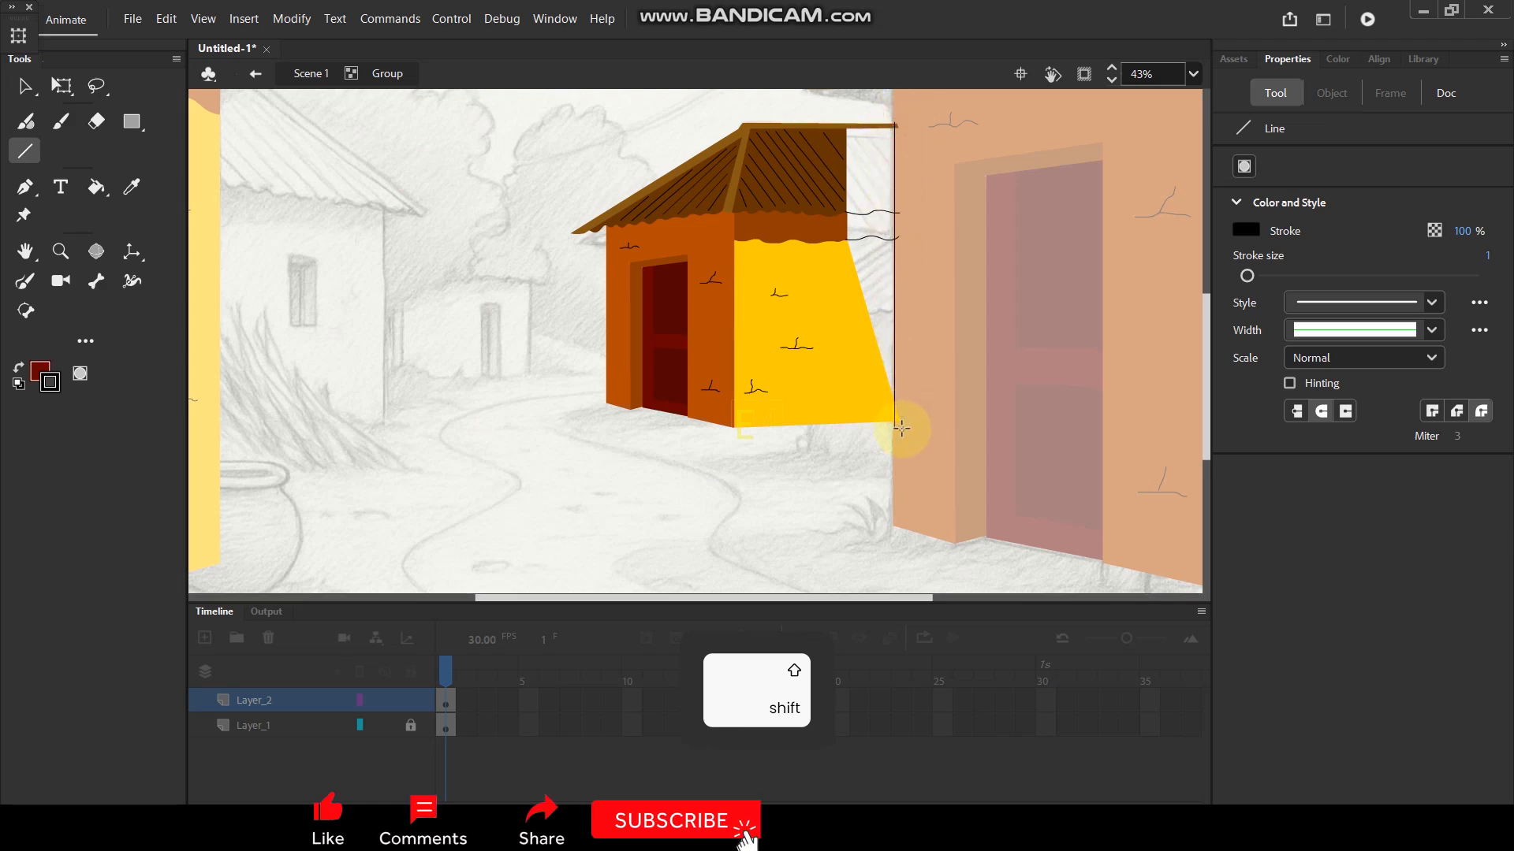
Fill the small hut's extended roof, eave band and wall gaps with the dark brown, rust brown and yellow sampled from their adjoining areas.
{"action": "left_click_drag", "start_coordinate": [901, 428], "coordinate": [901, 428]}
{"action": "key", "text": "i"}
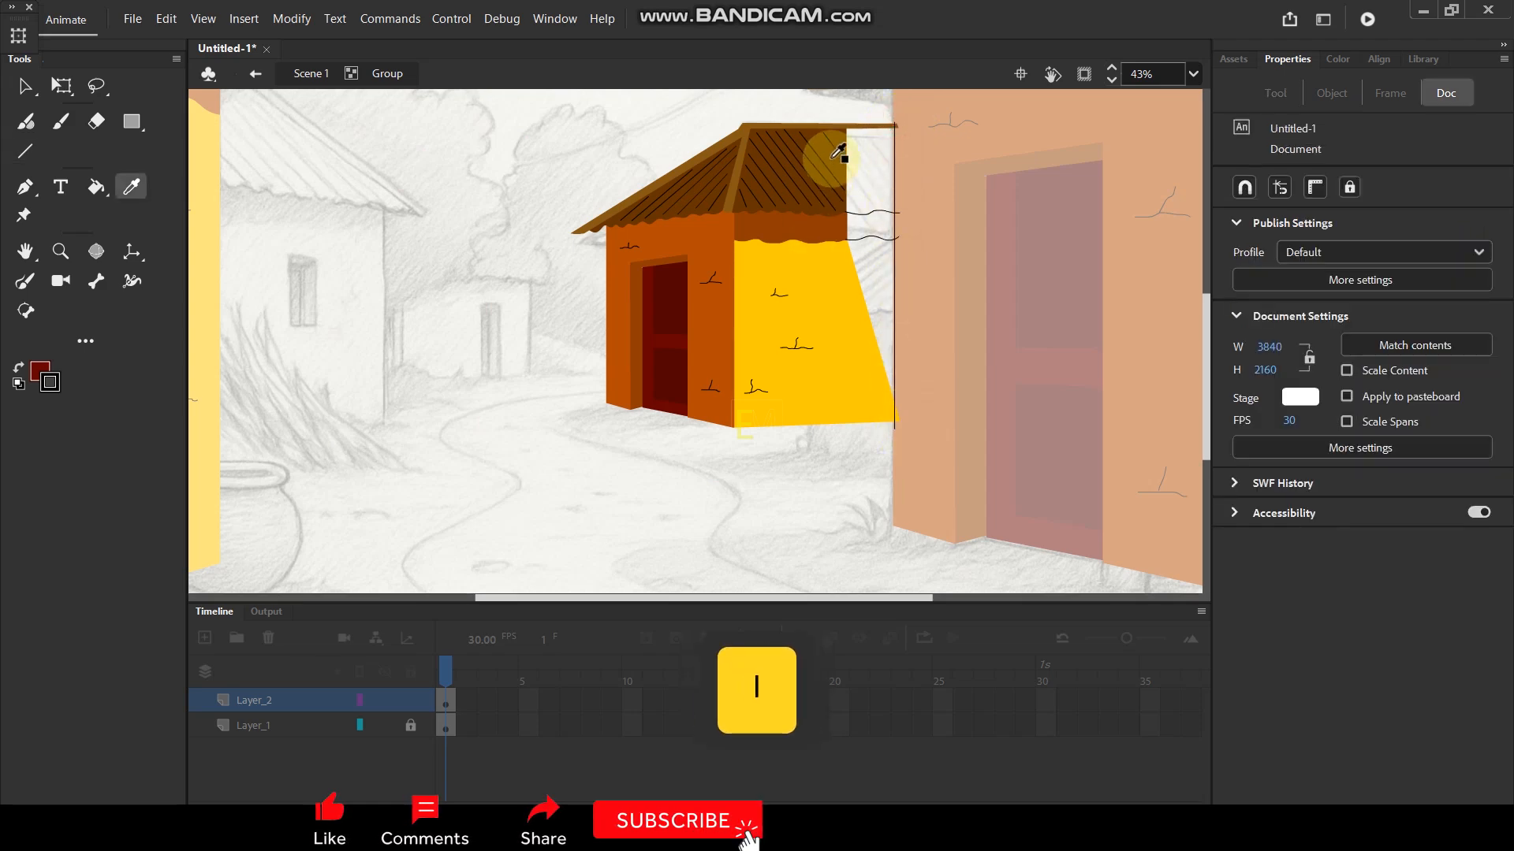
{"action": "left_click", "coordinate": [831, 159]}
{"action": "left_click", "coordinate": [874, 177]}
{"action": "key", "text": "i"}
{"action": "left_click", "coordinate": [817, 224]}
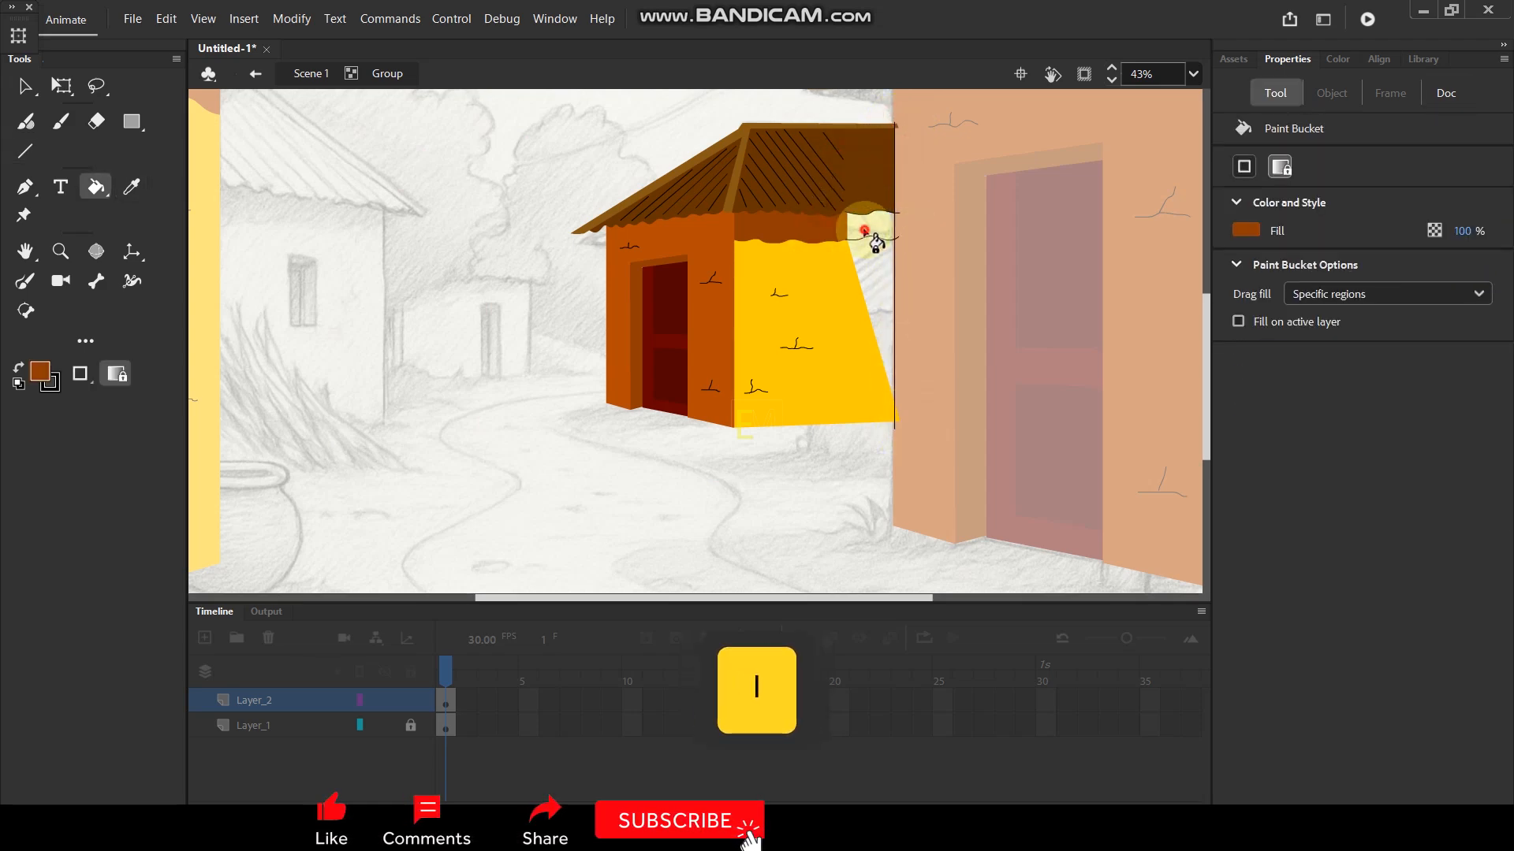
{"action": "left_click", "coordinate": [880, 227]}
{"action": "key", "text": "i"}
{"action": "left_click", "coordinate": [848, 289]}
{"action": "left_click", "coordinate": [879, 288]}
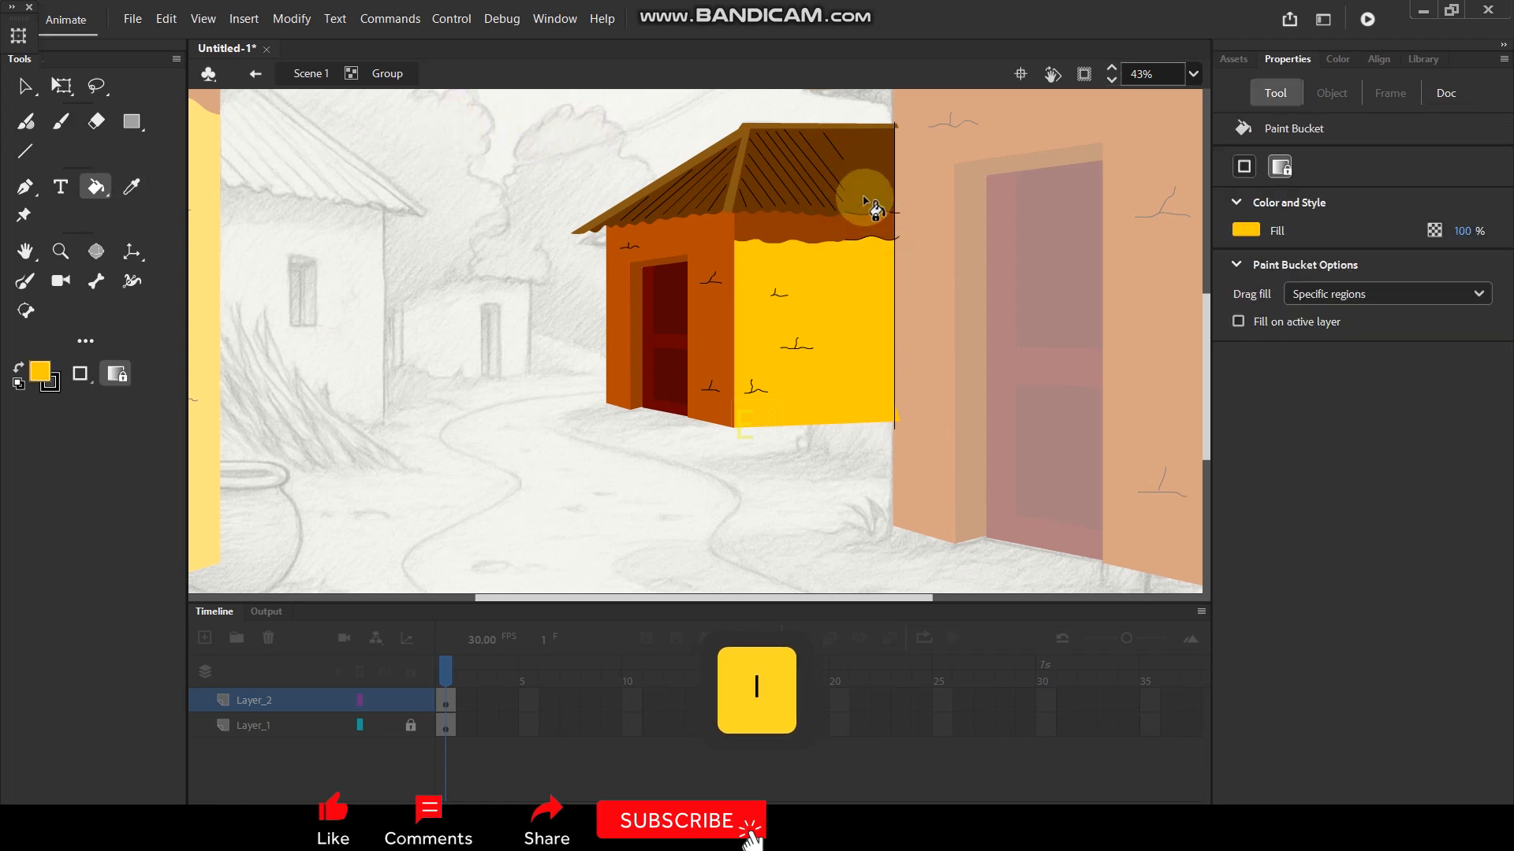
Lengthen the last diagonal roof line on the small hut and draw two more slanted lines across the extended roof.
{"action": "scroll", "coordinate": [883, 141], "scroll_direction": "up", "scroll_amount": 3}
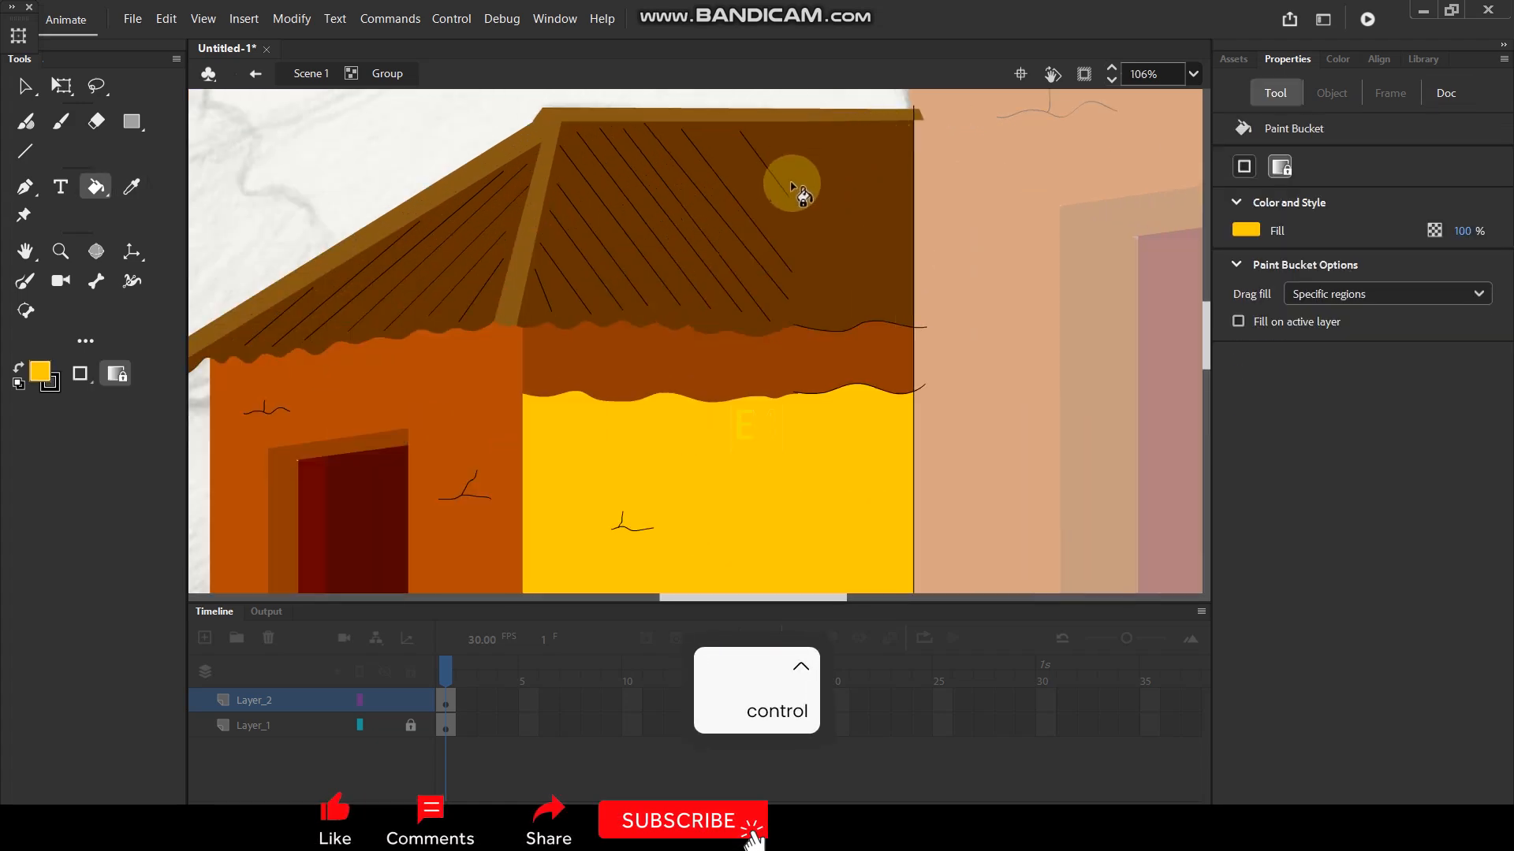
{"action": "key", "text": "v"}
{"action": "left_click_drag", "start_coordinate": [792, 205], "coordinate": [848, 284]}
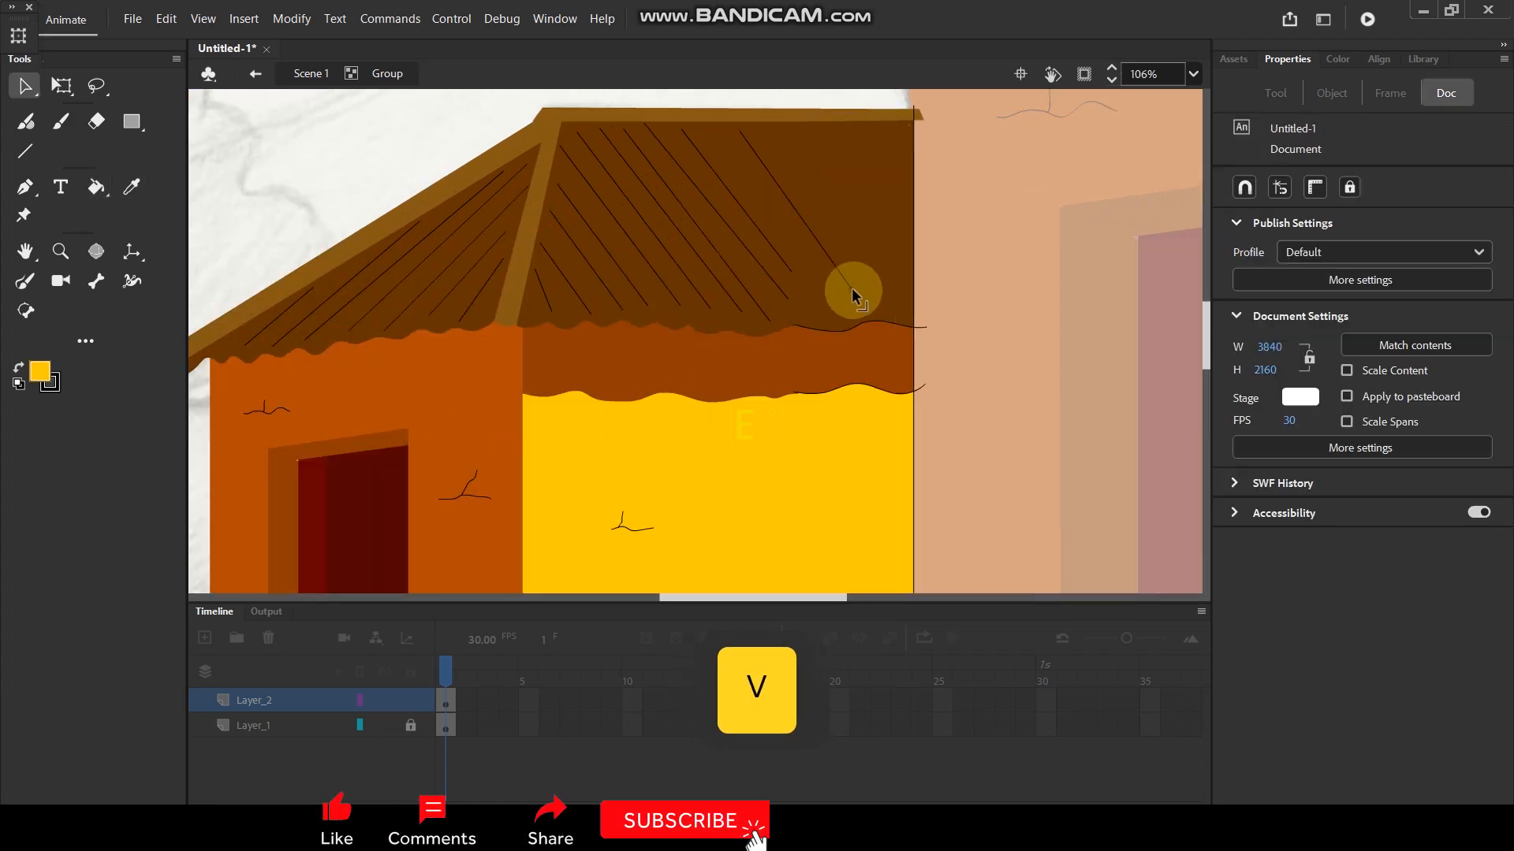
{"action": "key", "text": "n"}
{"action": "left_click_drag", "start_coordinate": [809, 139], "coordinate": [888, 272]}
{"action": "left_click_drag", "start_coordinate": [866, 139], "coordinate": [898, 197]}
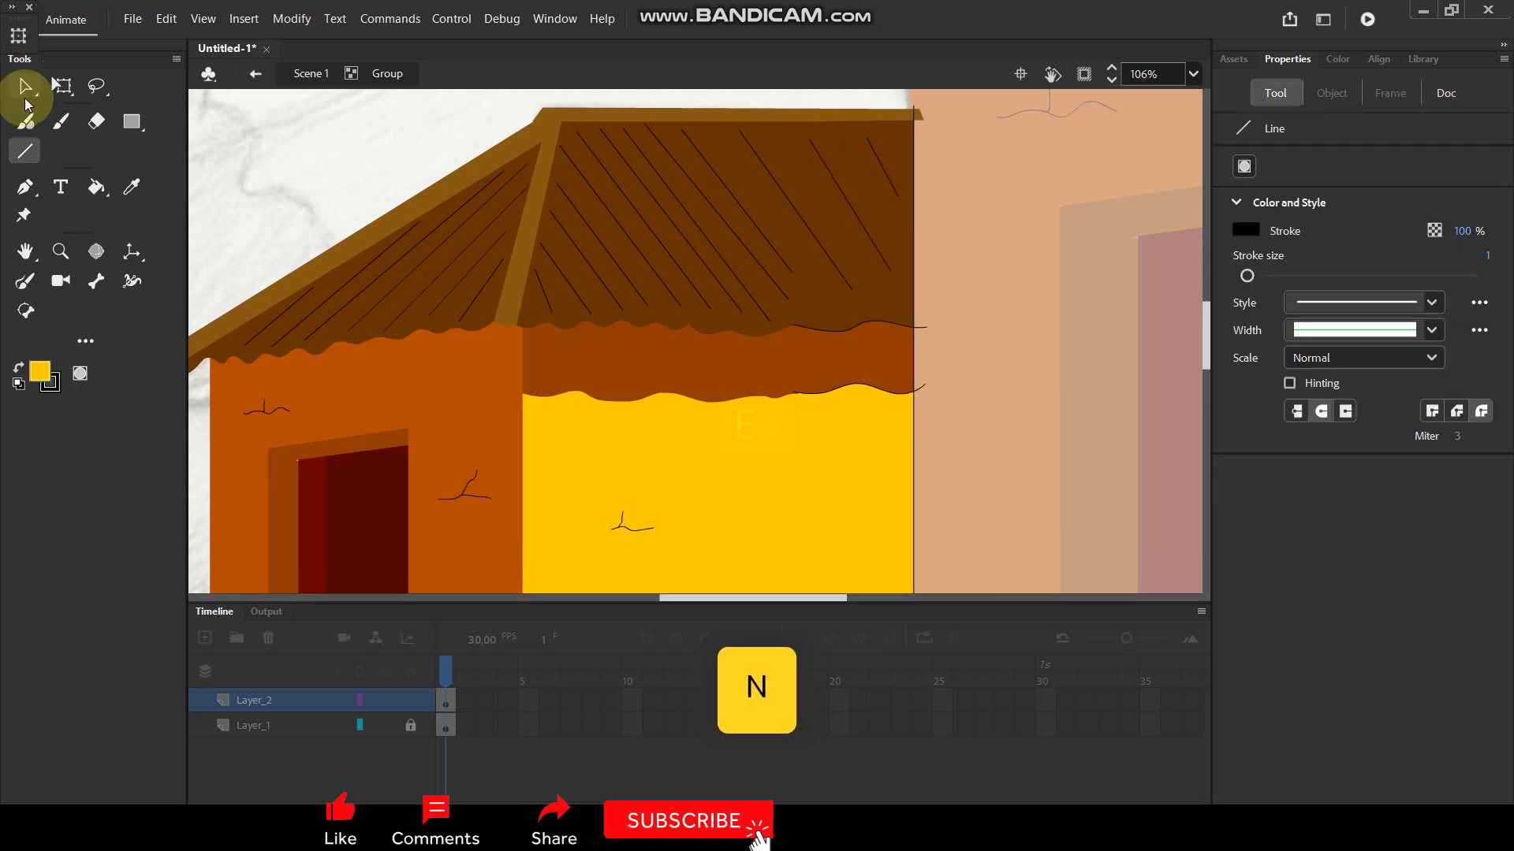
Delete the vertical line and the two wavy guide strokes around the small hut's extension, and return to the main scene.
{"action": "left_click", "coordinate": [25, 93]}
{"action": "left_click", "coordinate": [912, 155]}
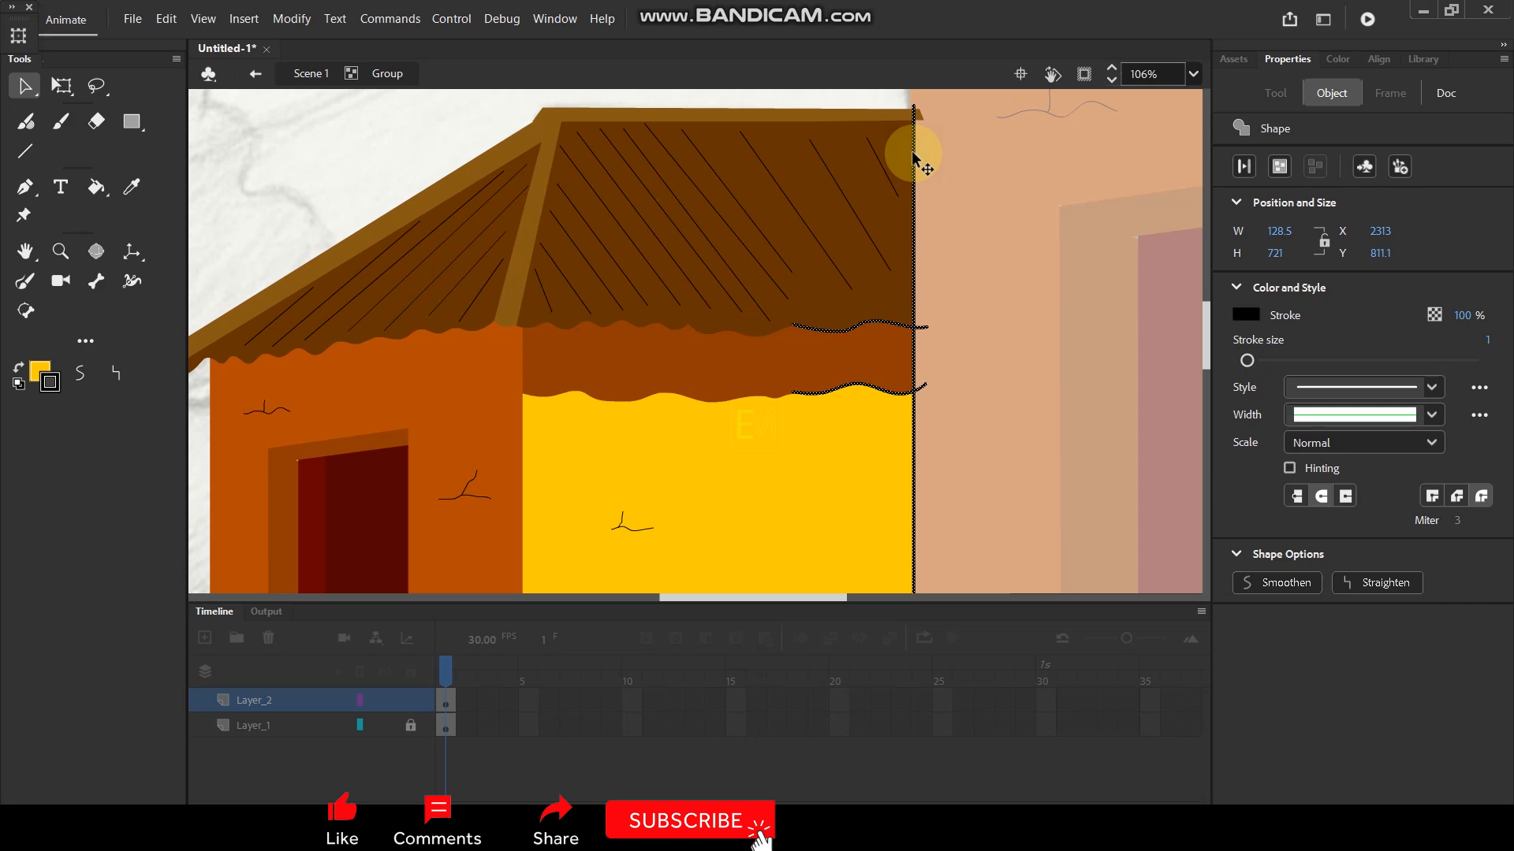
{"action": "key", "text": "Delete"}
{"action": "double_click", "coordinate": [395, 143]}
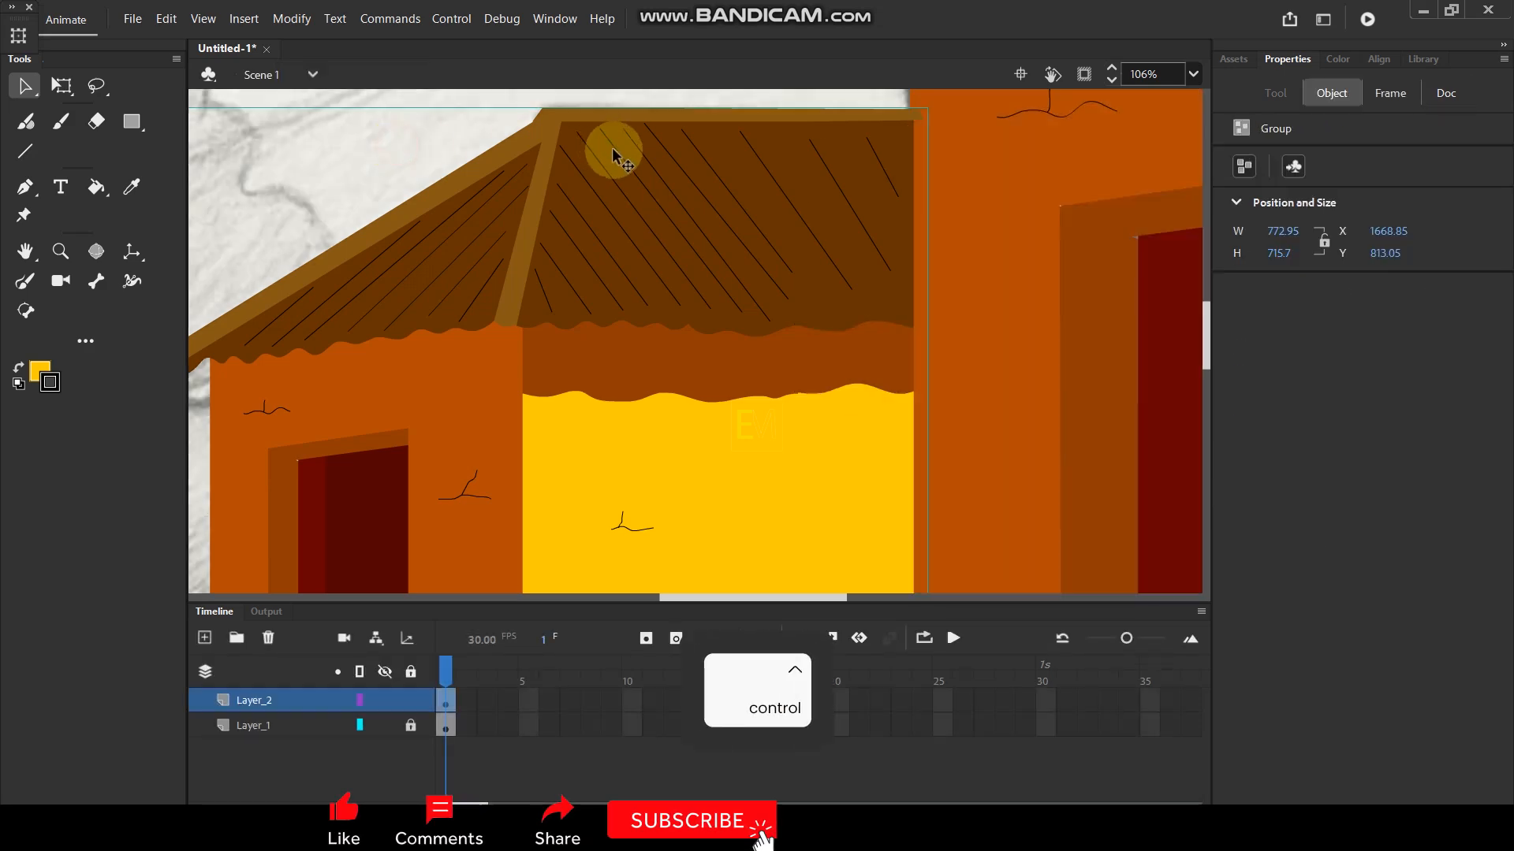
Send the small hut group backward so that it sits behind the large right hut, and deselect it.
{"action": "scroll", "coordinate": [625, 159], "scroll_direction": "down", "scroll_amount": 5}
{"action": "scroll", "coordinate": [643, 175], "scroll_direction": "up", "scroll_amount": 2}
{"action": "scroll", "coordinate": [652, 348], "scroll_direction": "down", "scroll_amount": 2}
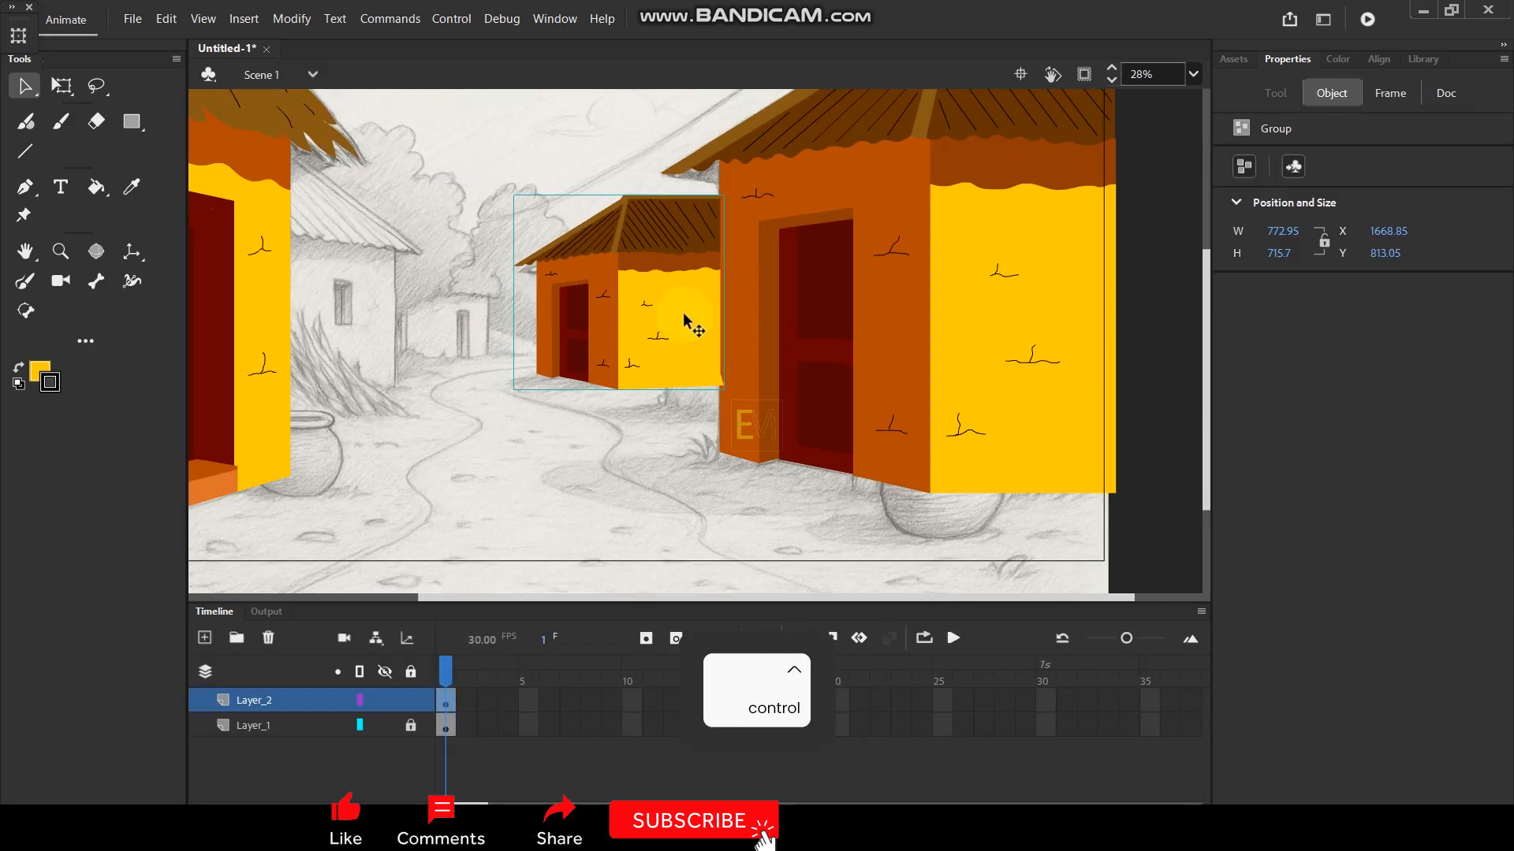
{"action": "right_click", "coordinate": [671, 300]}
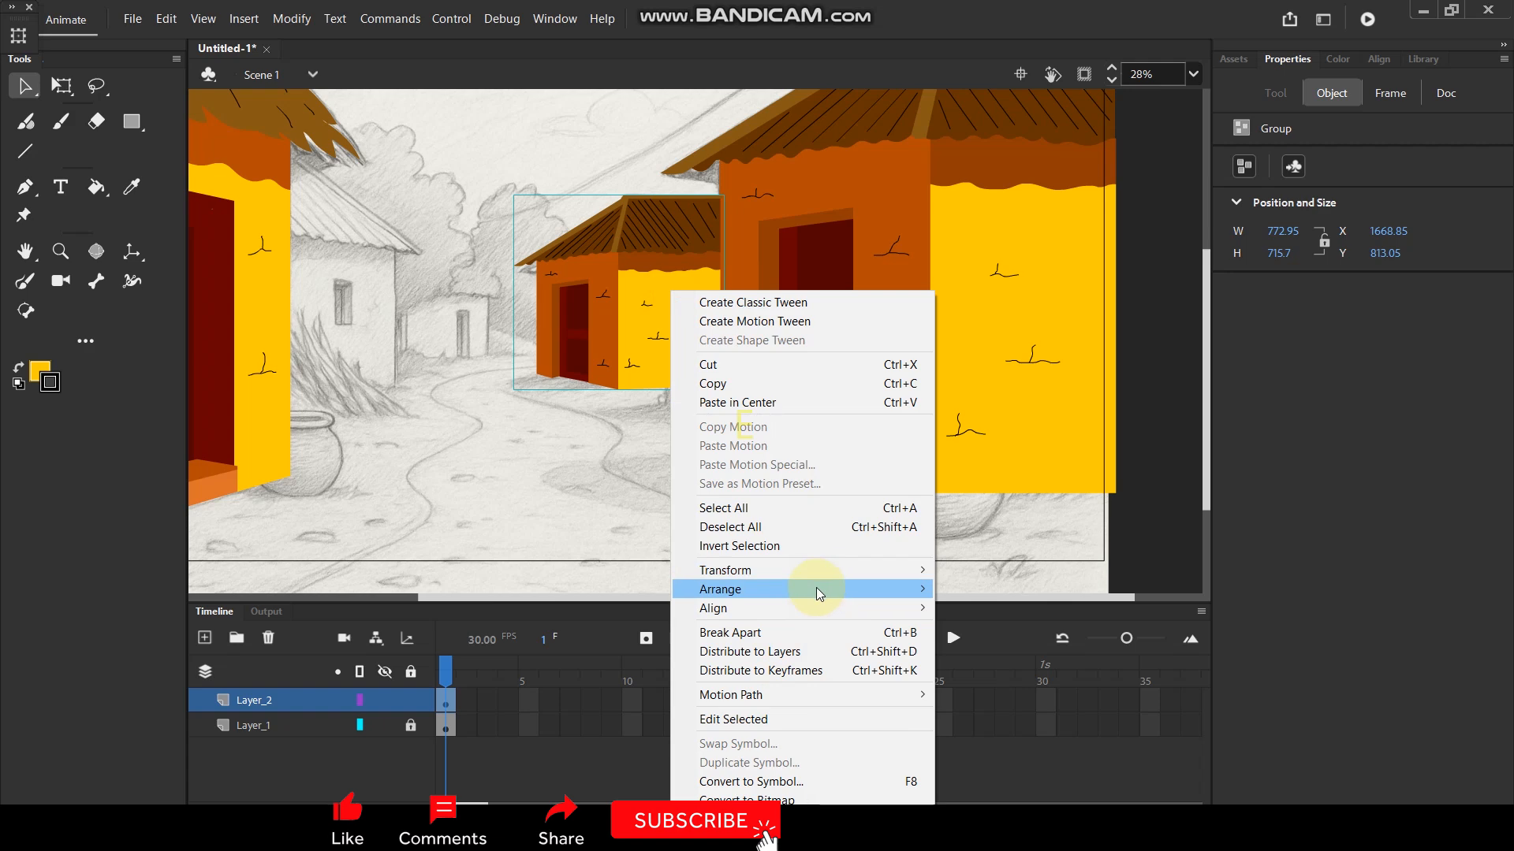
{"action": "mouse_move", "coordinate": [820, 588]}
{"action": "left_click", "coordinate": [1021, 628]}
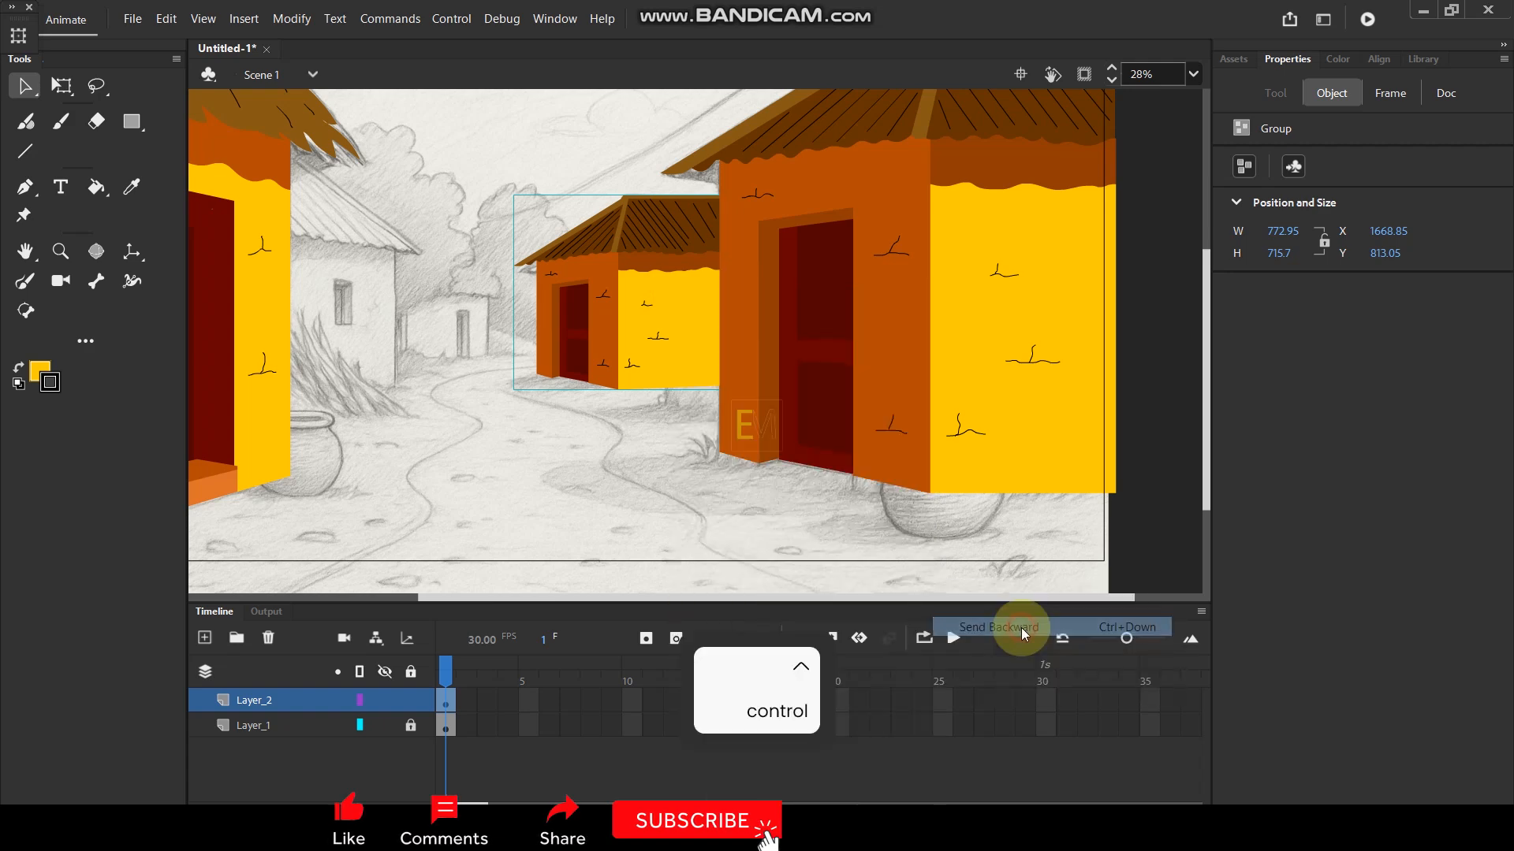
{"action": "left_click", "coordinate": [636, 480]}
{"action": "scroll", "coordinate": [680, 402], "scroll_direction": "down", "scroll_amount": 2}
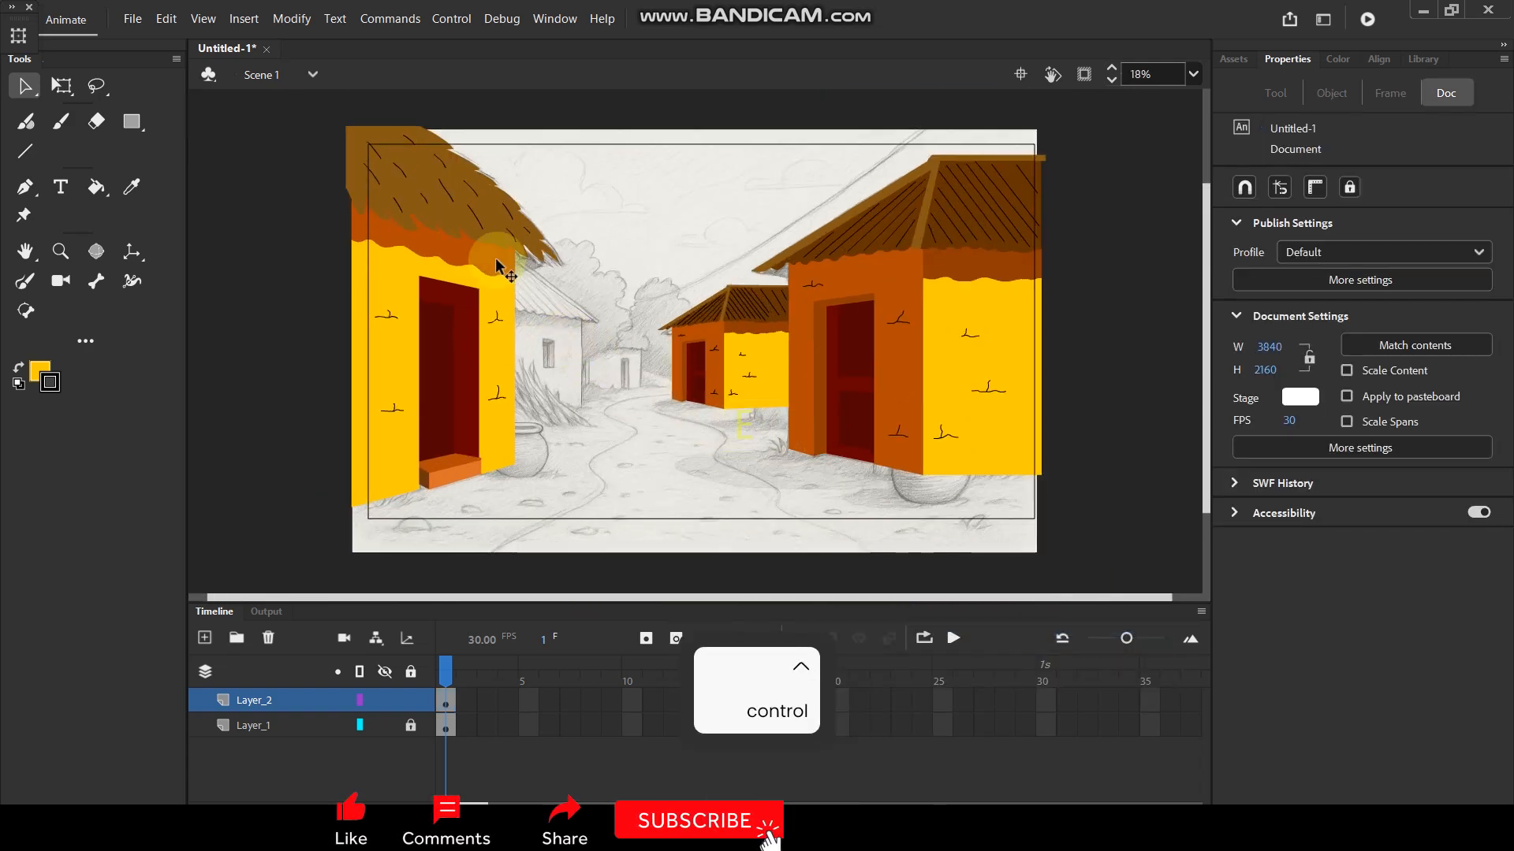
Duplicate the thatched left hut and place the copy partly overlapping it, toward the middle of the scene.
{"action": "left_click", "coordinate": [499, 267]}
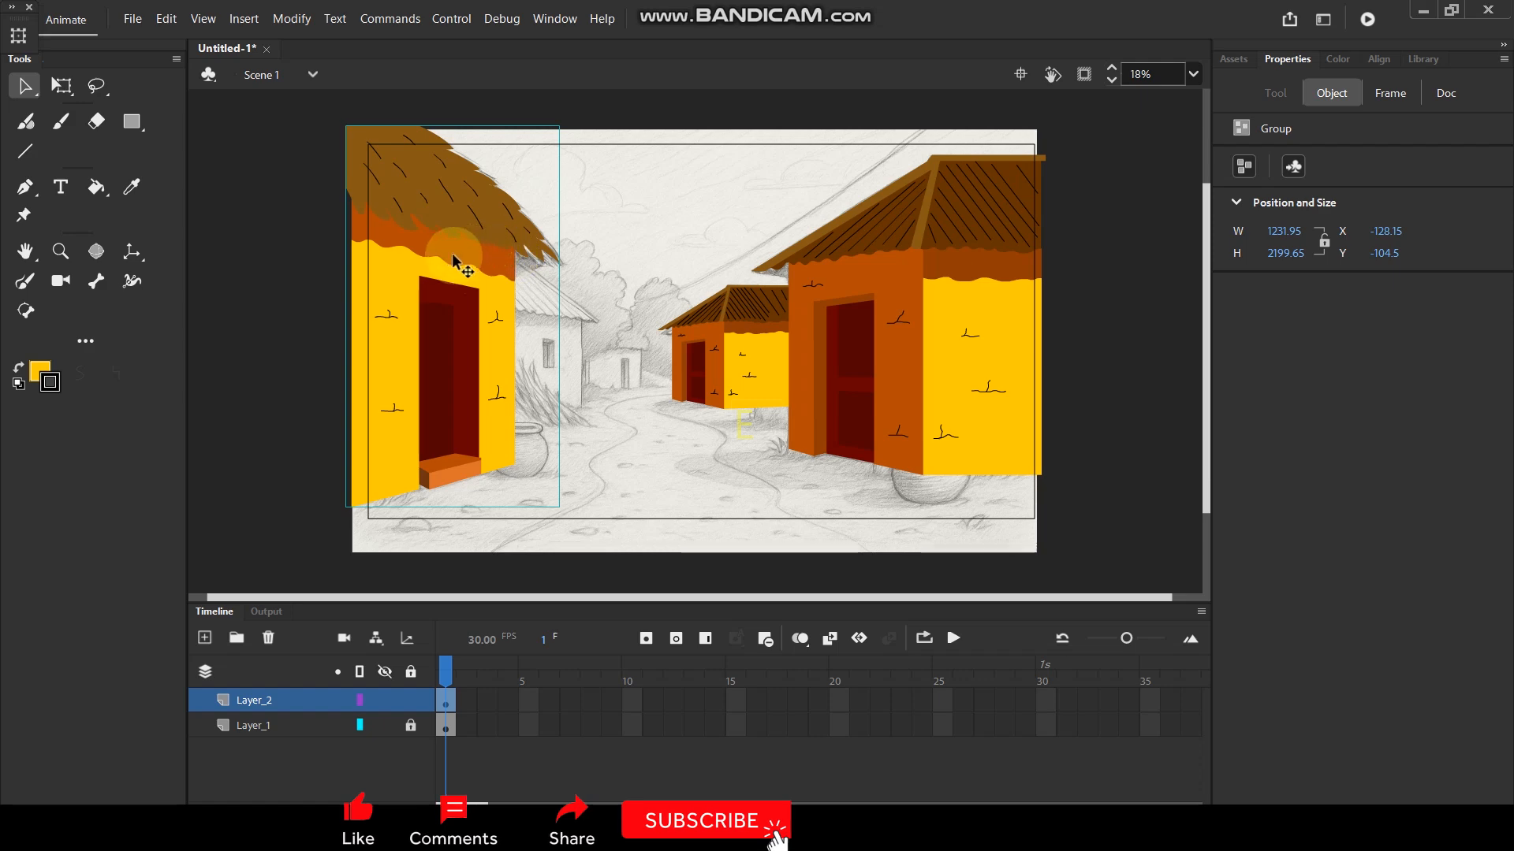
{"action": "key", "text": "alt"}
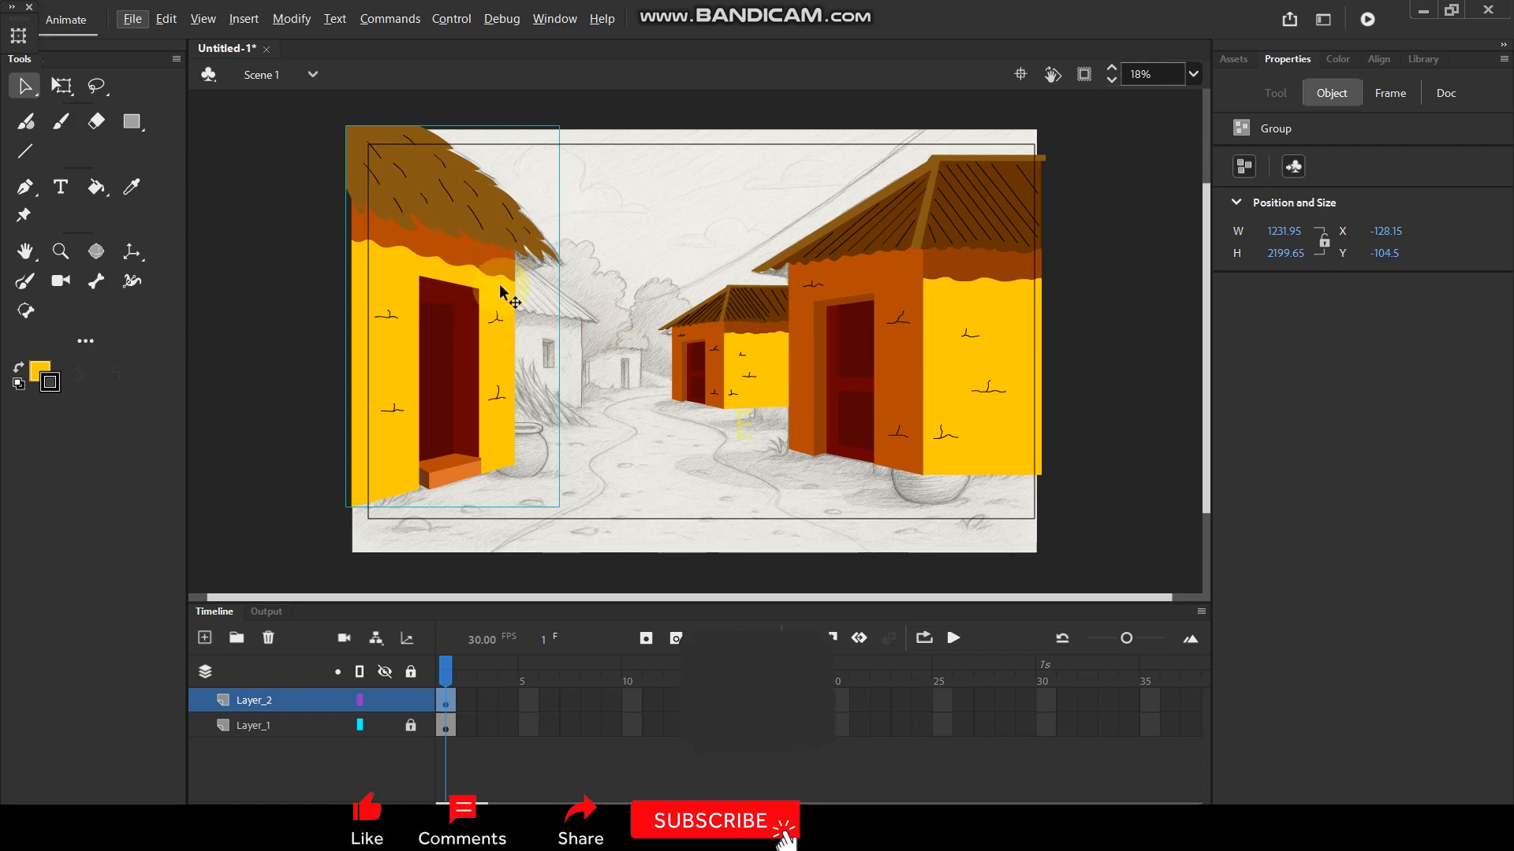
{"action": "scroll", "coordinate": [532, 287], "scroll_direction": "down", "scroll_amount": 1}
{"action": "left_click", "coordinate": [637, 339]}
{"action": "scroll", "coordinate": [473, 337], "scroll_direction": "up", "scroll_amount": 2}
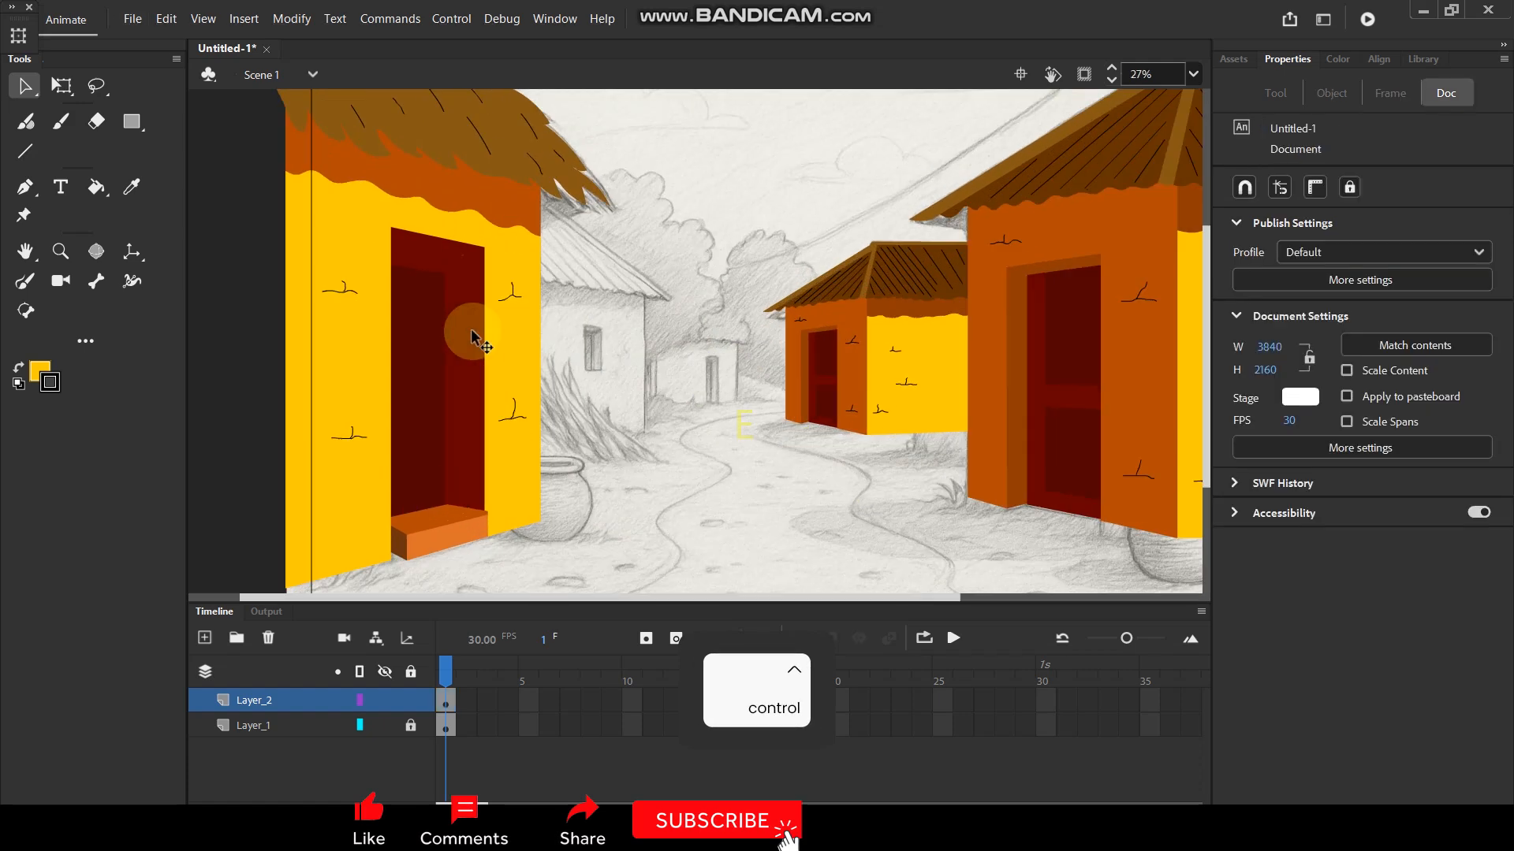
{"action": "left_click", "coordinate": [490, 350]}
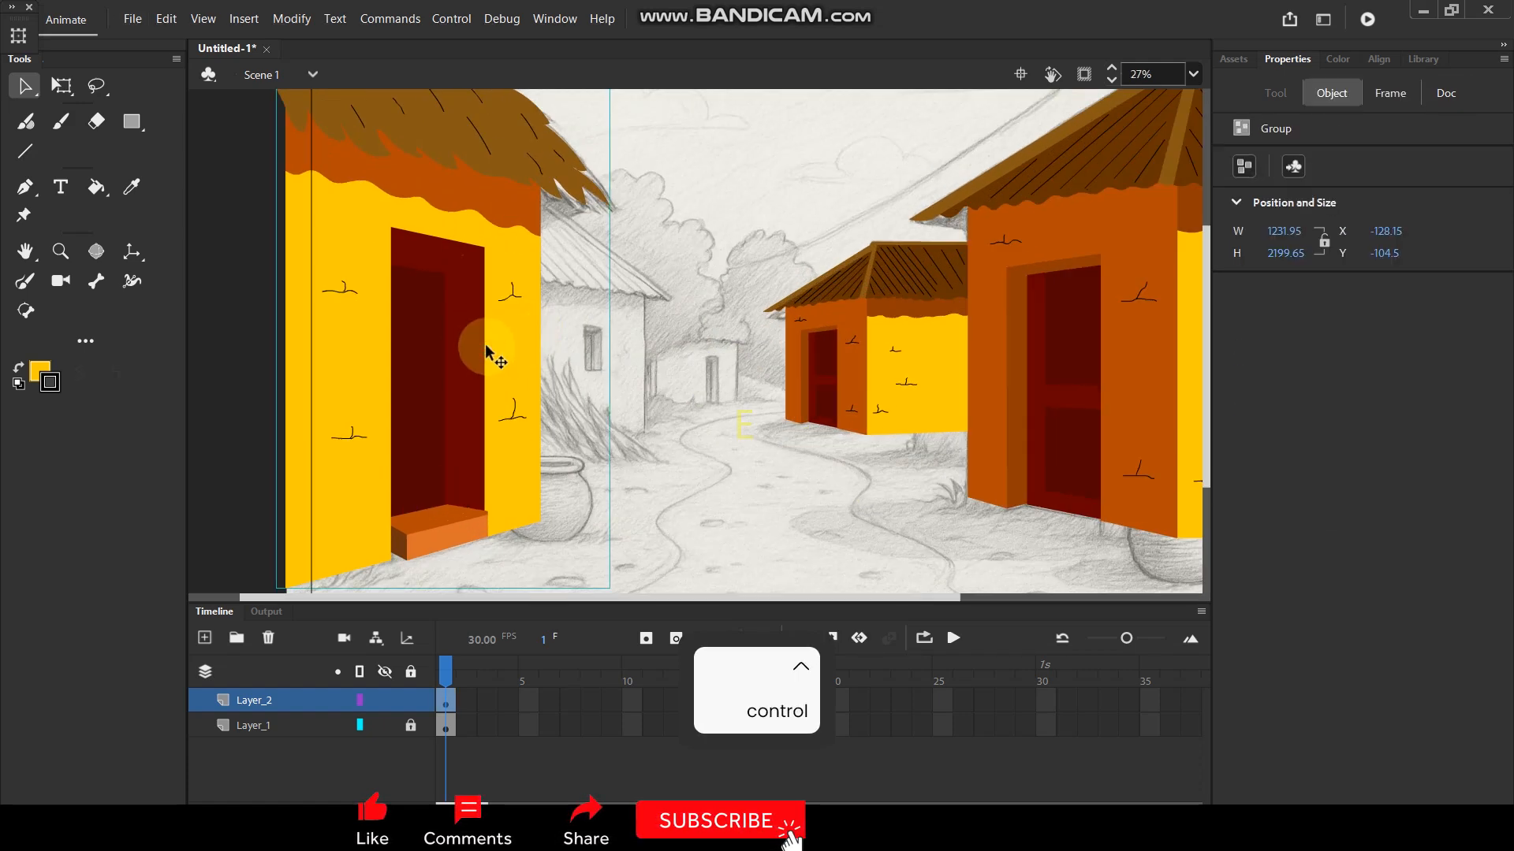
{"action": "left_click_drag", "start_coordinate": [500, 306], "coordinate": [651, 329], "text": "alt"}
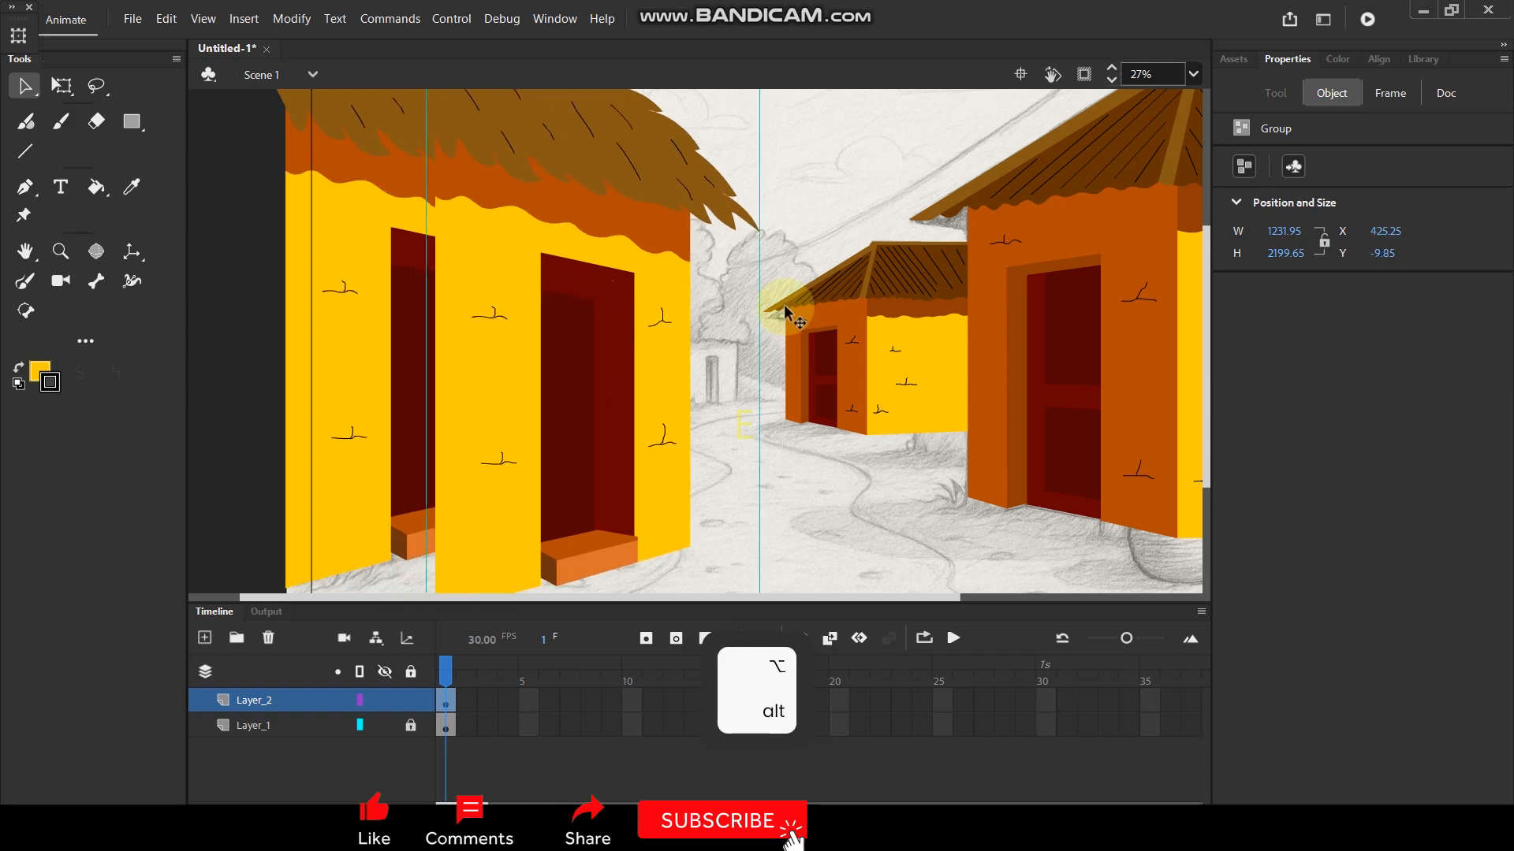
Scale the thatched hut copy to 90% nine times in succession and move it over the sketched hut beside the left hut.
{"action": "key", "text": "ctrl+alt+s"}
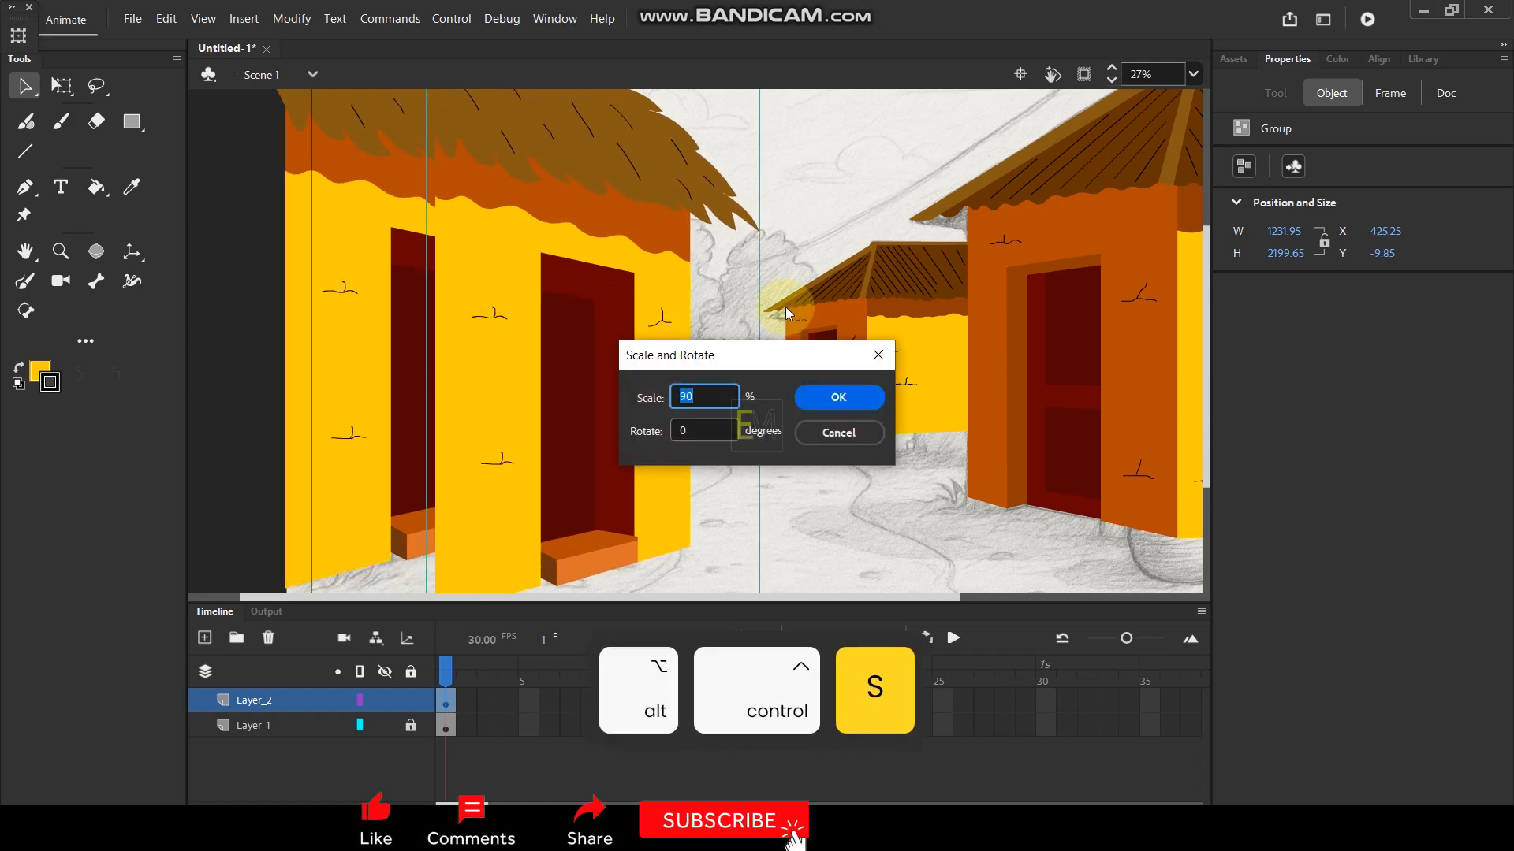
{"action": "key", "text": "Return"}
{"action": "key", "text": "ctrl+y"}
{"action": "key", "text": "ctrl+y"}
{"action": "key", "text": "ctrl+y"}
{"action": "key", "text": "ctrl+y"}
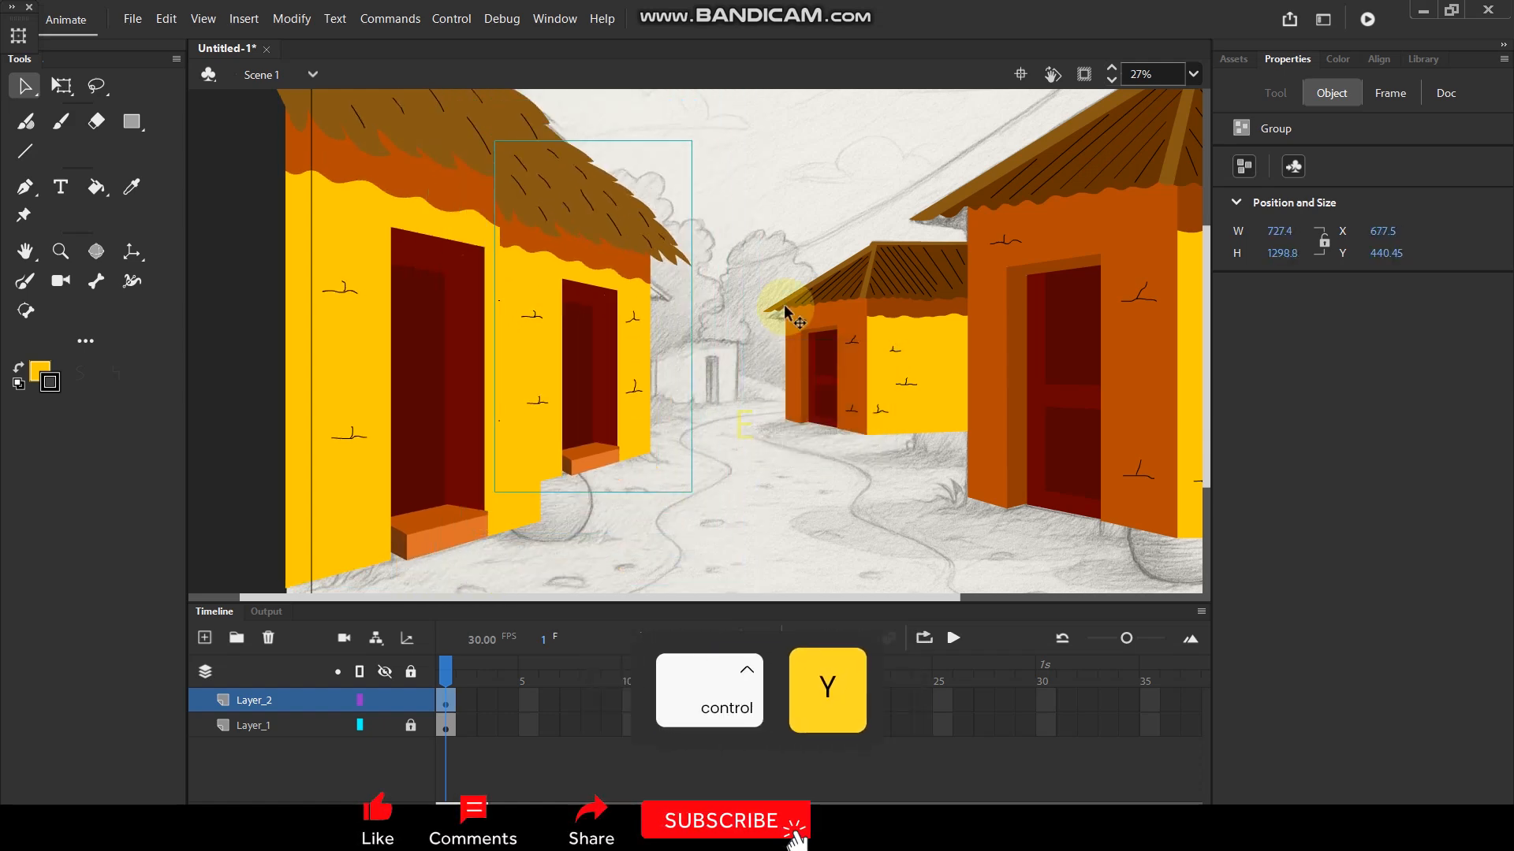
{"action": "key", "text": "ctrl+y"}
{"action": "key", "text": "ctrl+y"}
{"action": "key", "text": "ctrl+y"}
{"action": "key", "text": "ctrl+y"}
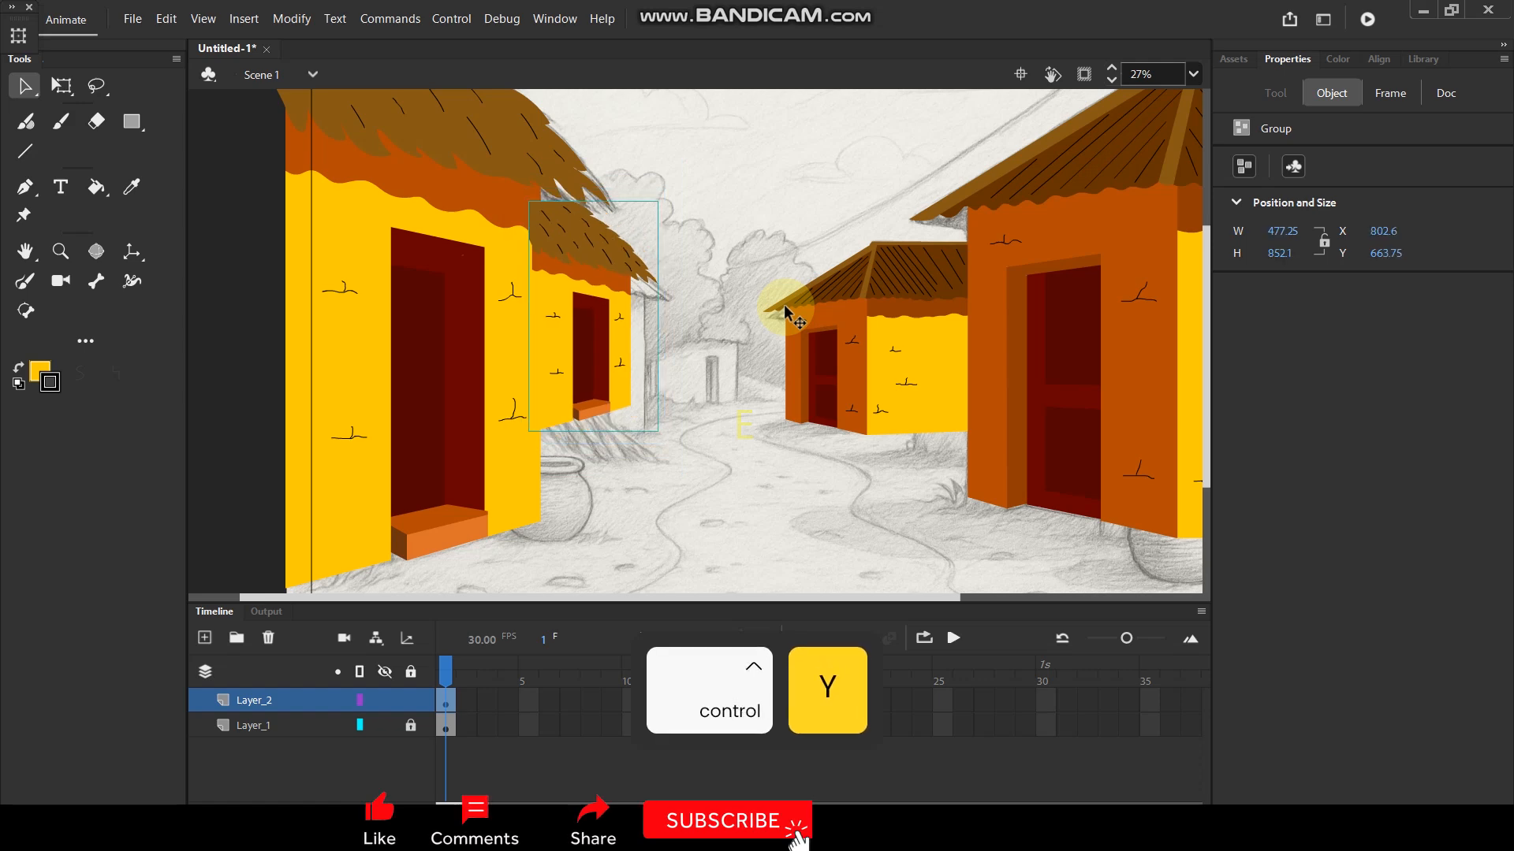
{"action": "left_click_drag", "start_coordinate": [593, 358], "coordinate": [610, 371]}
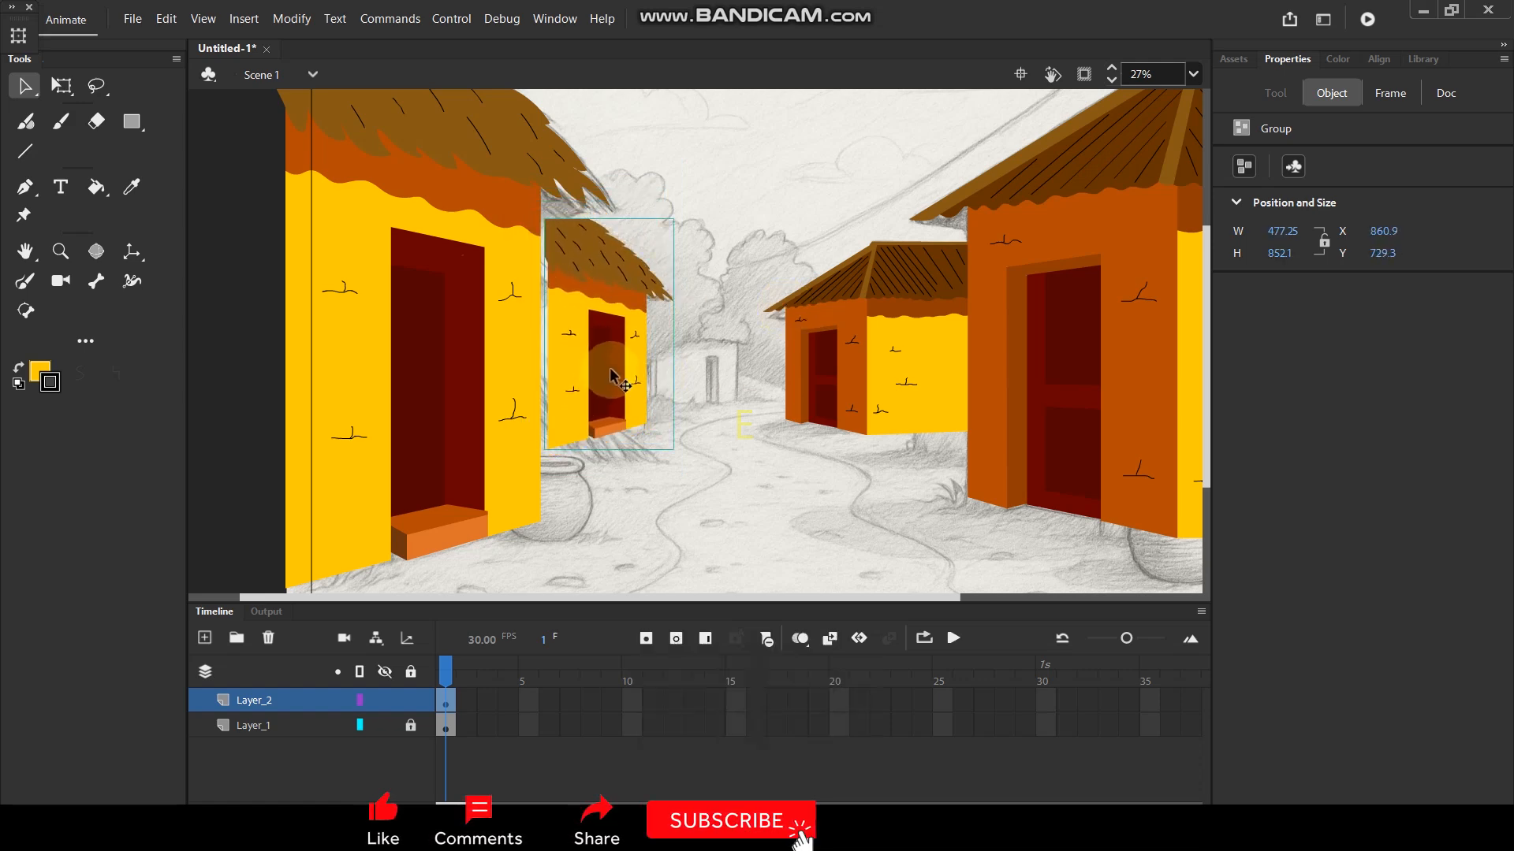
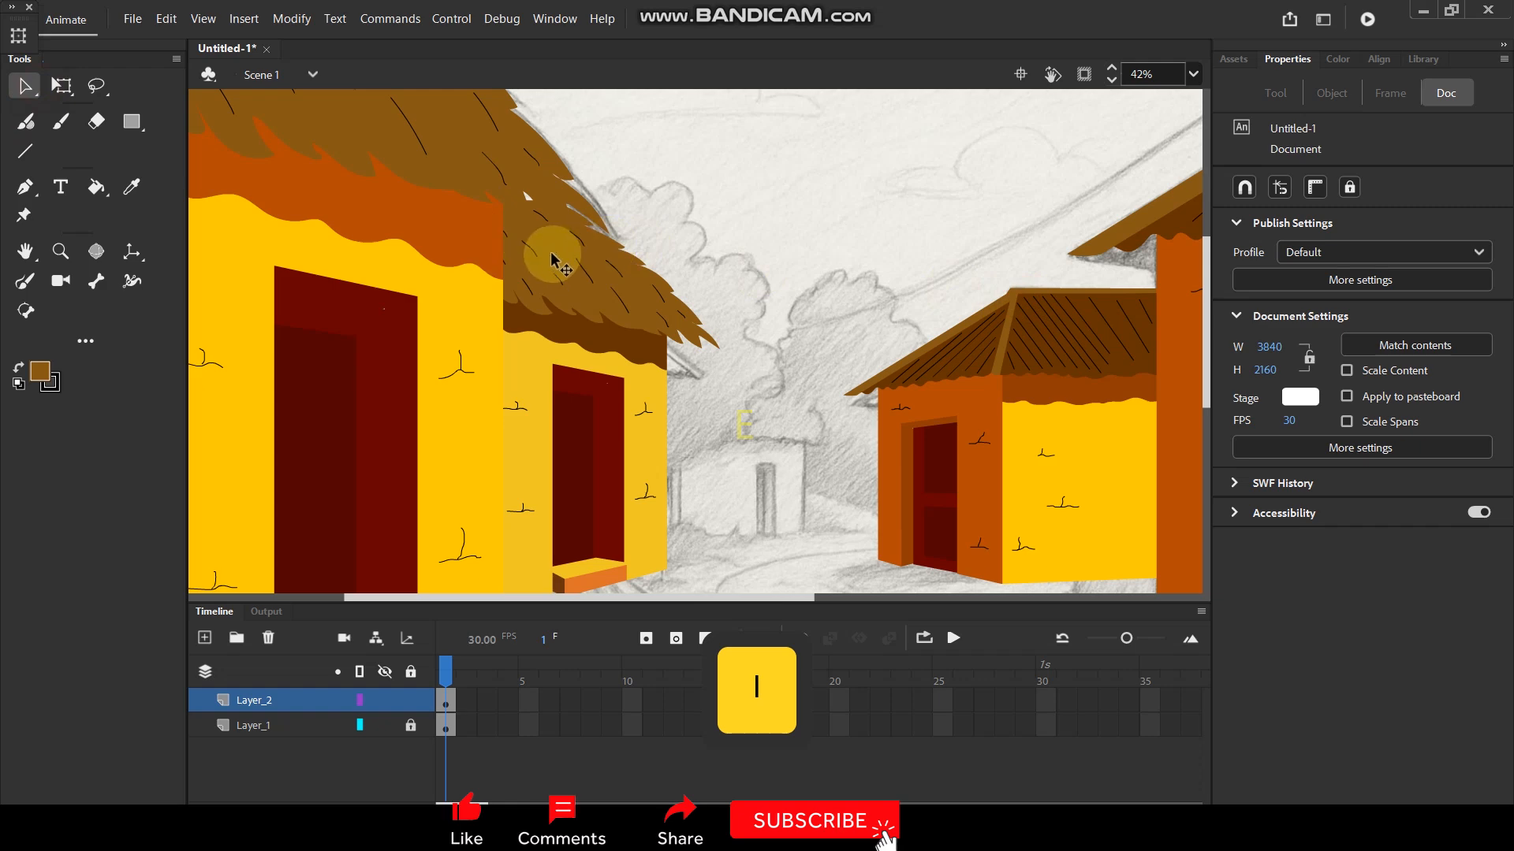
Inside the small thatched hut's group, recolour the thatched roof with the darker brown 804C01.
{"action": "double_click", "coordinate": [608, 236]}
{"action": "key", "text": "k"}
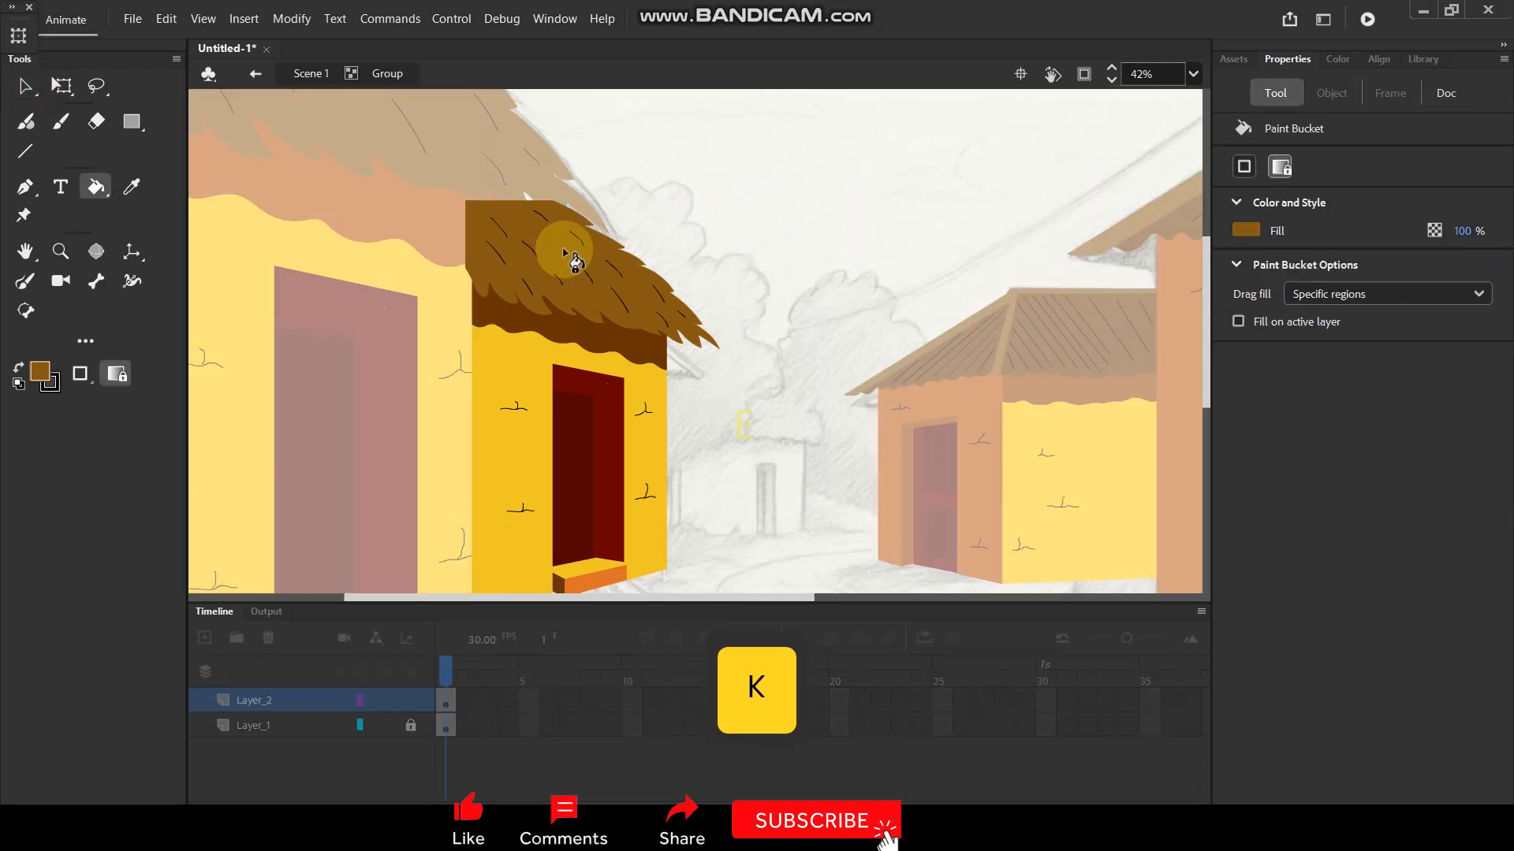
{"action": "key", "text": "ctrl"}
{"action": "scroll", "coordinate": [569, 238], "scroll_direction": "up", "scroll_amount": 2}
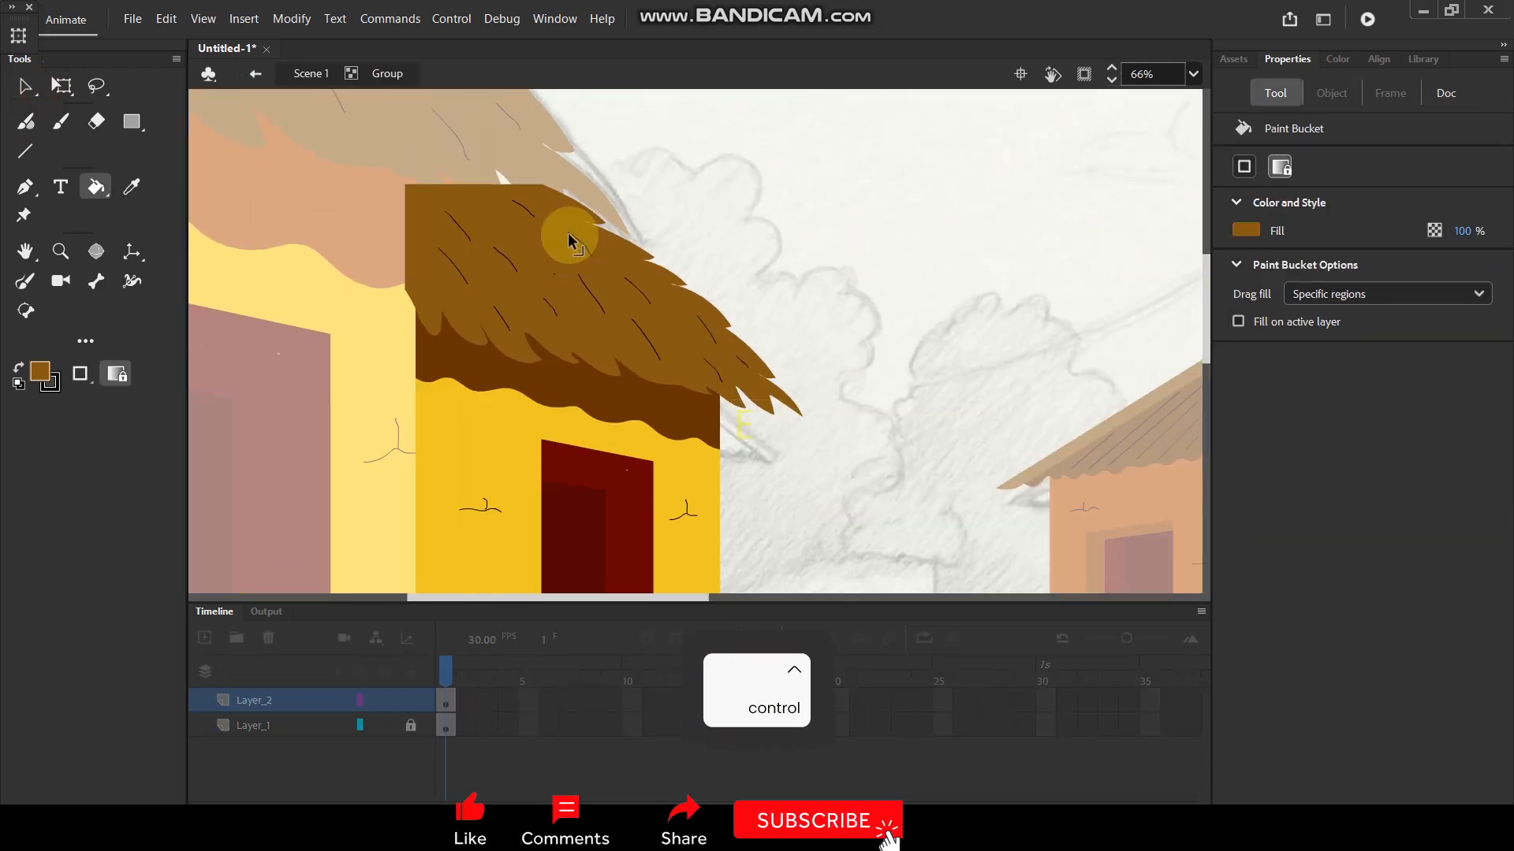
{"action": "left_click", "coordinate": [37, 372]}
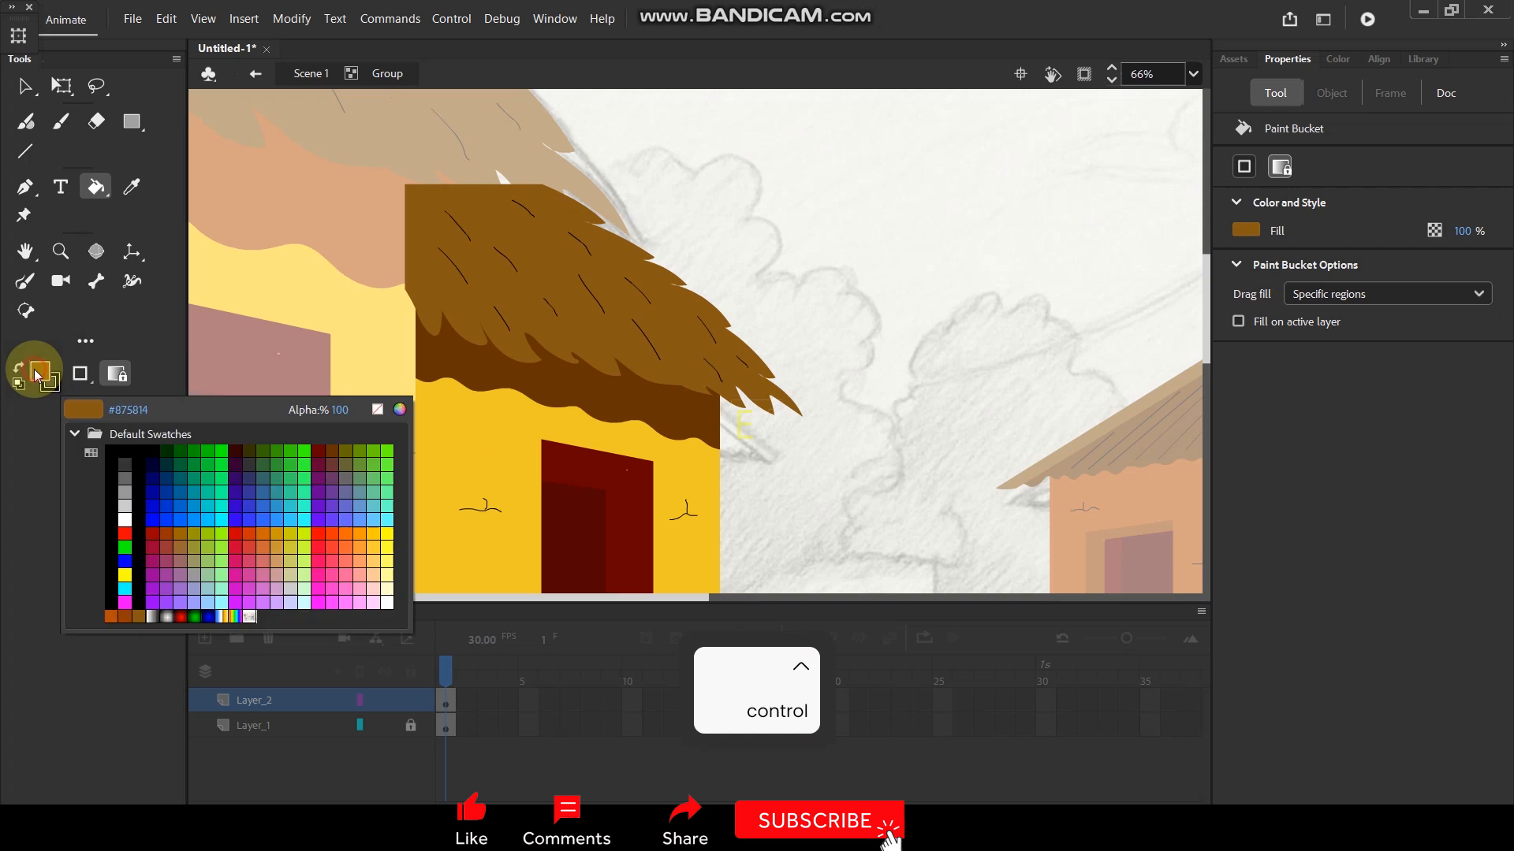
{"action": "left_click", "coordinate": [404, 409]}
{"action": "left_click", "coordinate": [776, 413]}
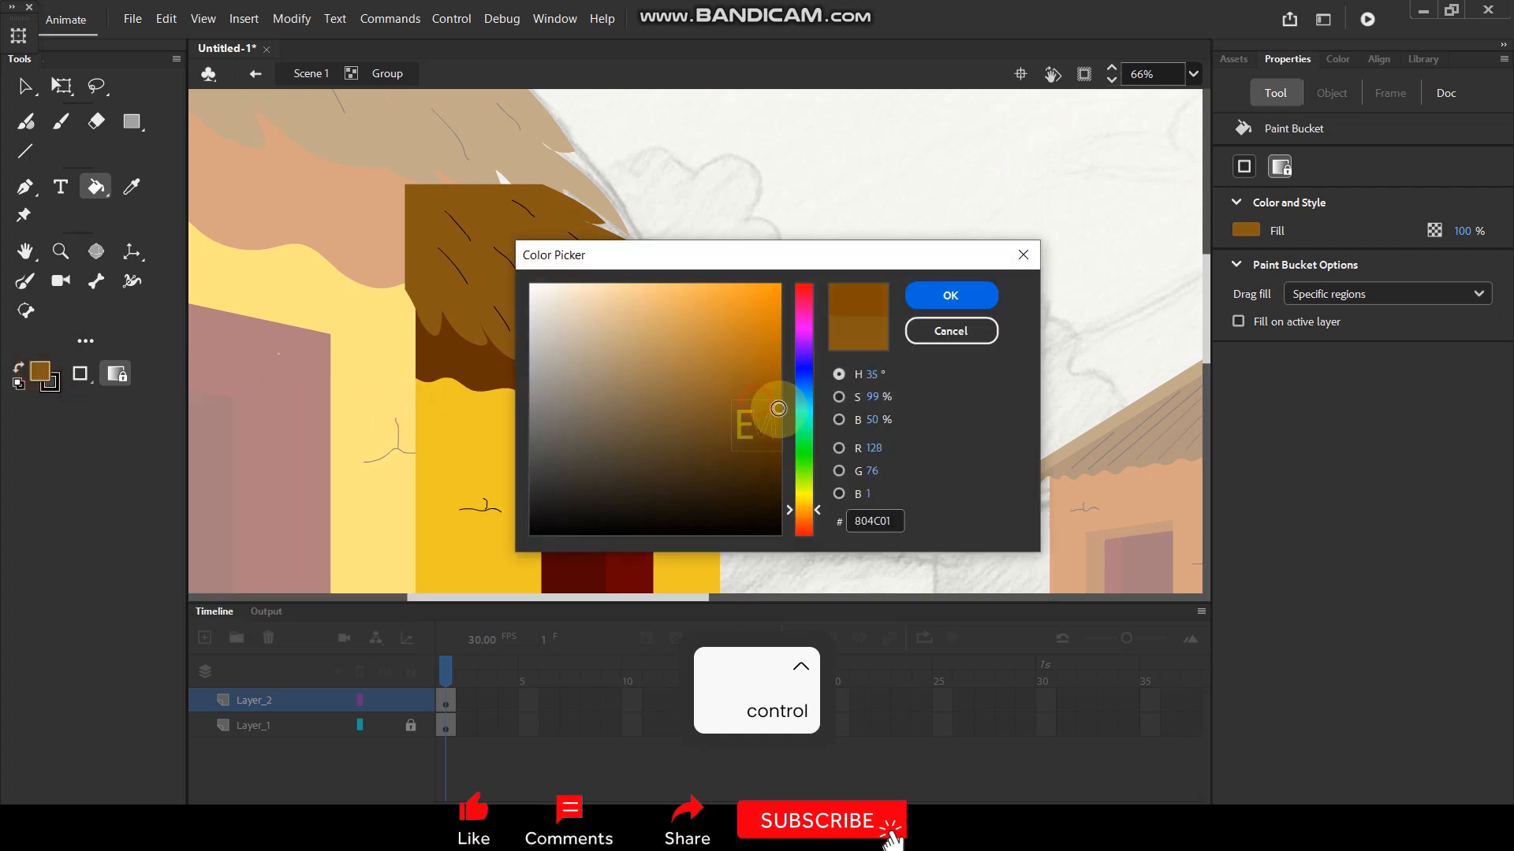
{"action": "left_click", "coordinate": [930, 295]}
{"action": "left_click", "coordinate": [525, 246]}
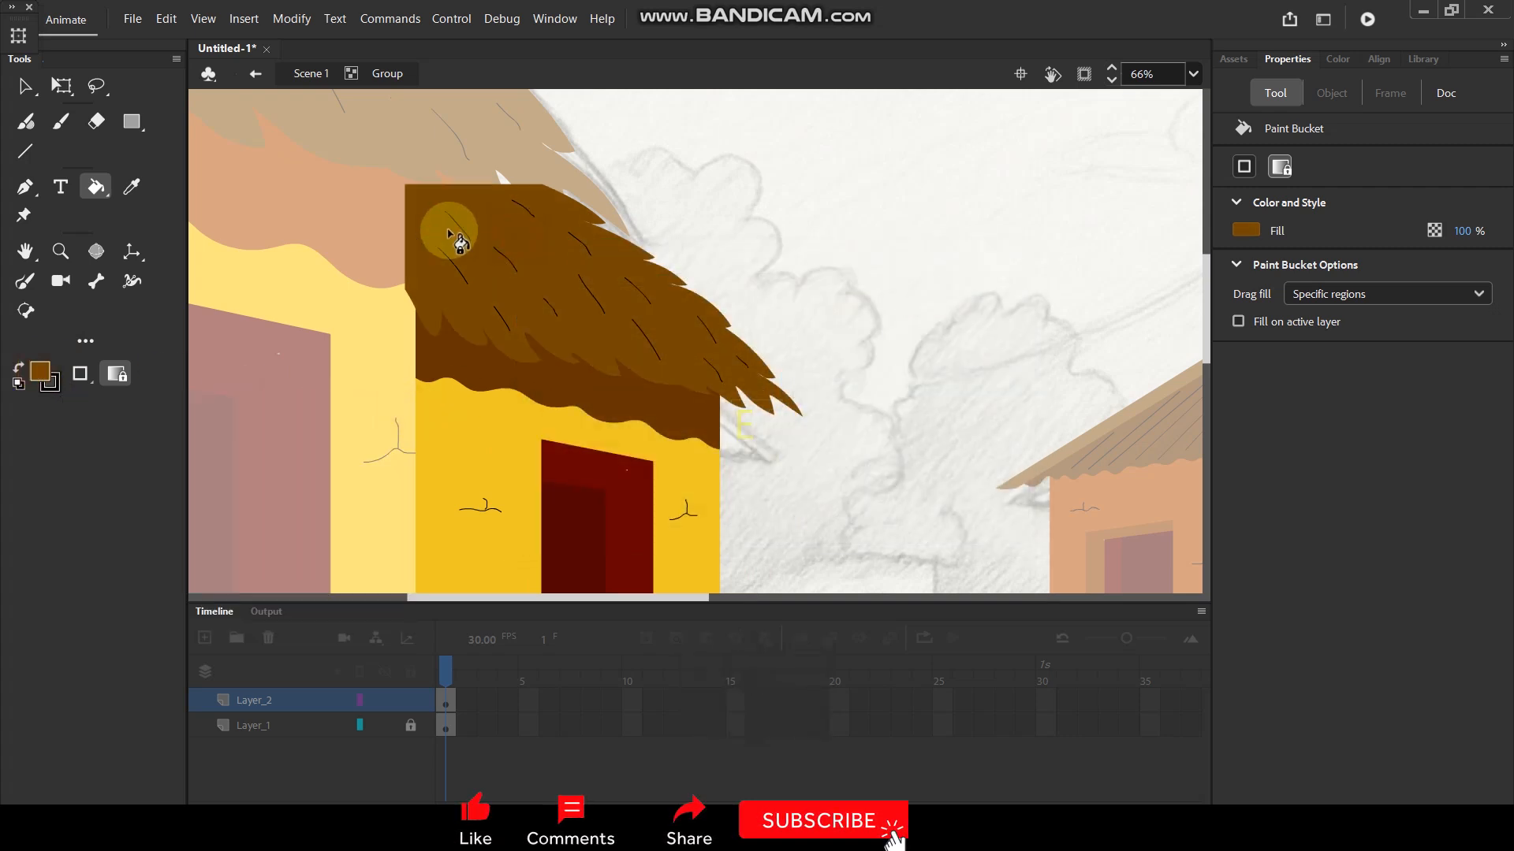
Pull the upper corner of the small hut's thatched roof up into a peak behind the large hut, and return to the main scene.
{"action": "left_click", "coordinate": [25, 86]}
{"action": "left_click_drag", "start_coordinate": [544, 184], "coordinate": [504, 130]}
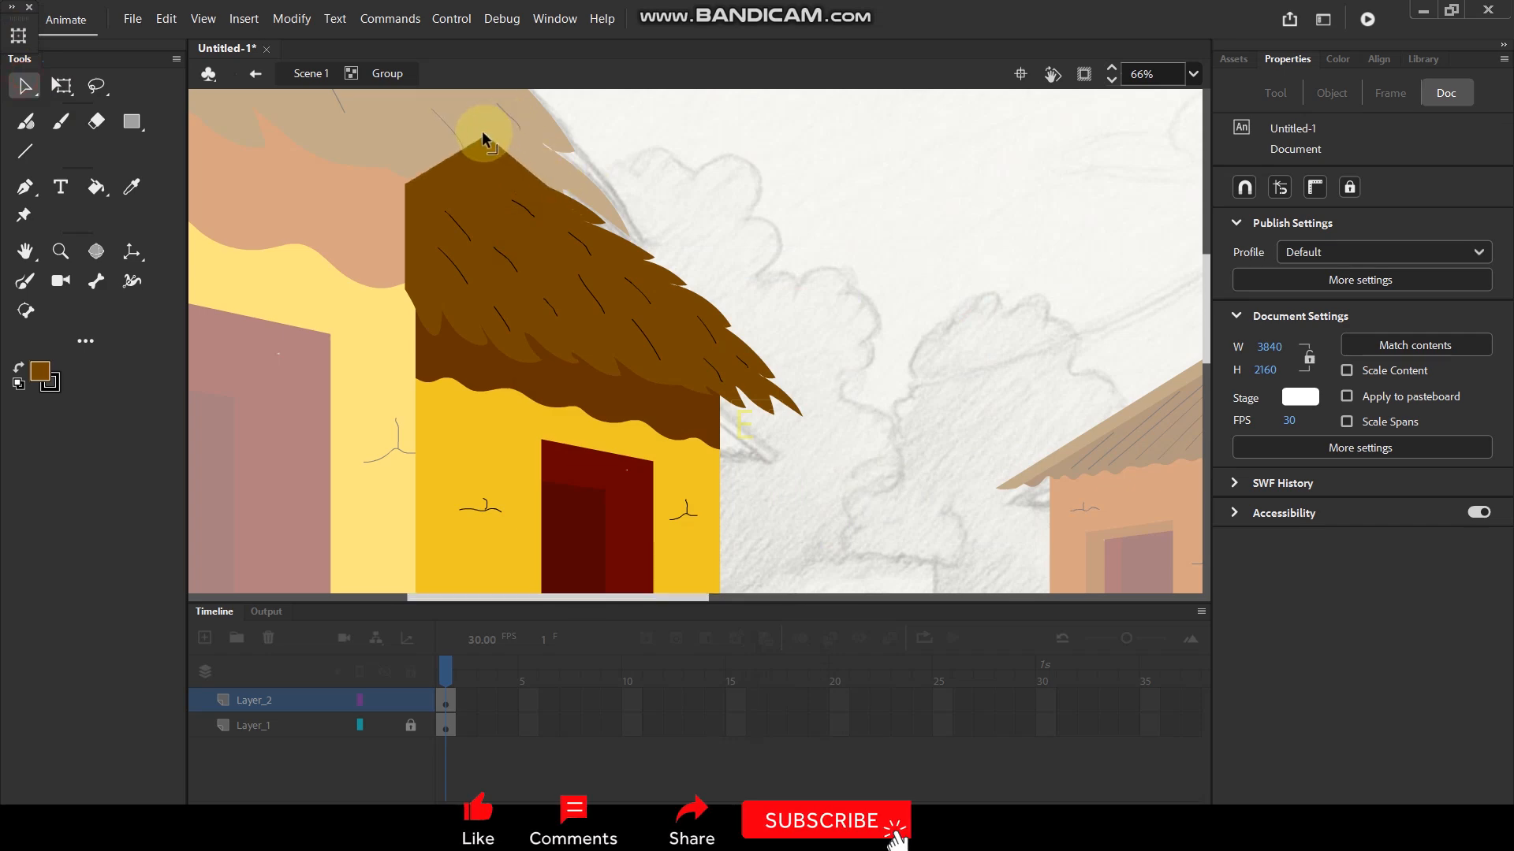
{"action": "left_click", "coordinate": [309, 73]}
{"action": "left_click", "coordinate": [861, 187]}
{"action": "scroll", "coordinate": [618, 213], "scroll_direction": "down", "scroll_amount": 5, "text": "ctrl"}
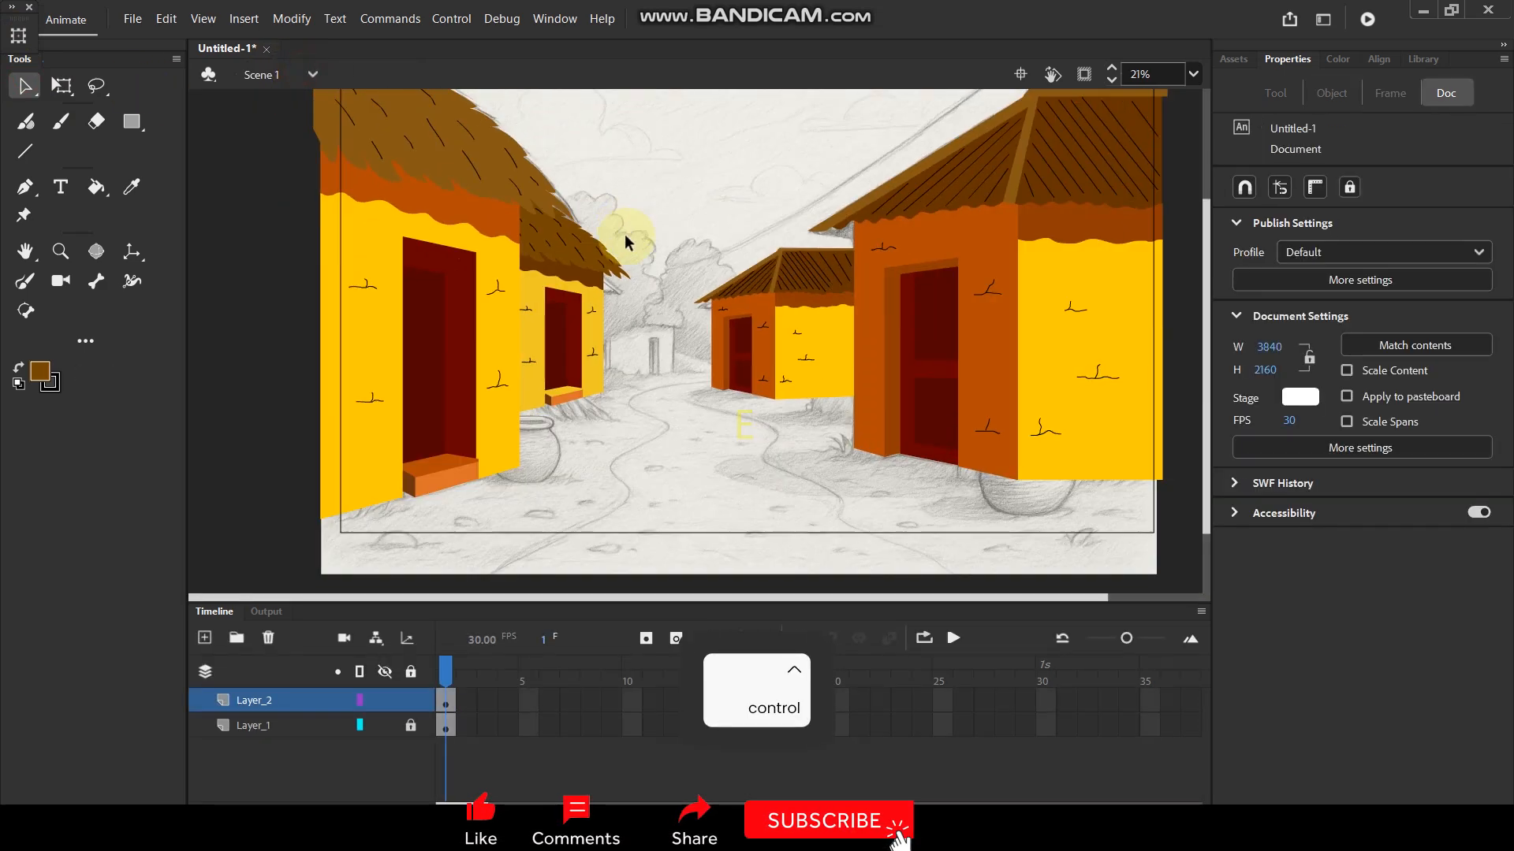
Inside the small thatched hut's group, draw a straight line continuing the wall's base across the lower part of the doorstep.
{"action": "scroll", "coordinate": [541, 347], "scroll_direction": "up", "scroll_amount": 2, "text": "ctrl"}
{"action": "double_click", "coordinate": [535, 351]}
{"action": "scroll", "coordinate": [523, 467], "scroll_direction": "up", "scroll_amount": 5, "text": "ctrl"}
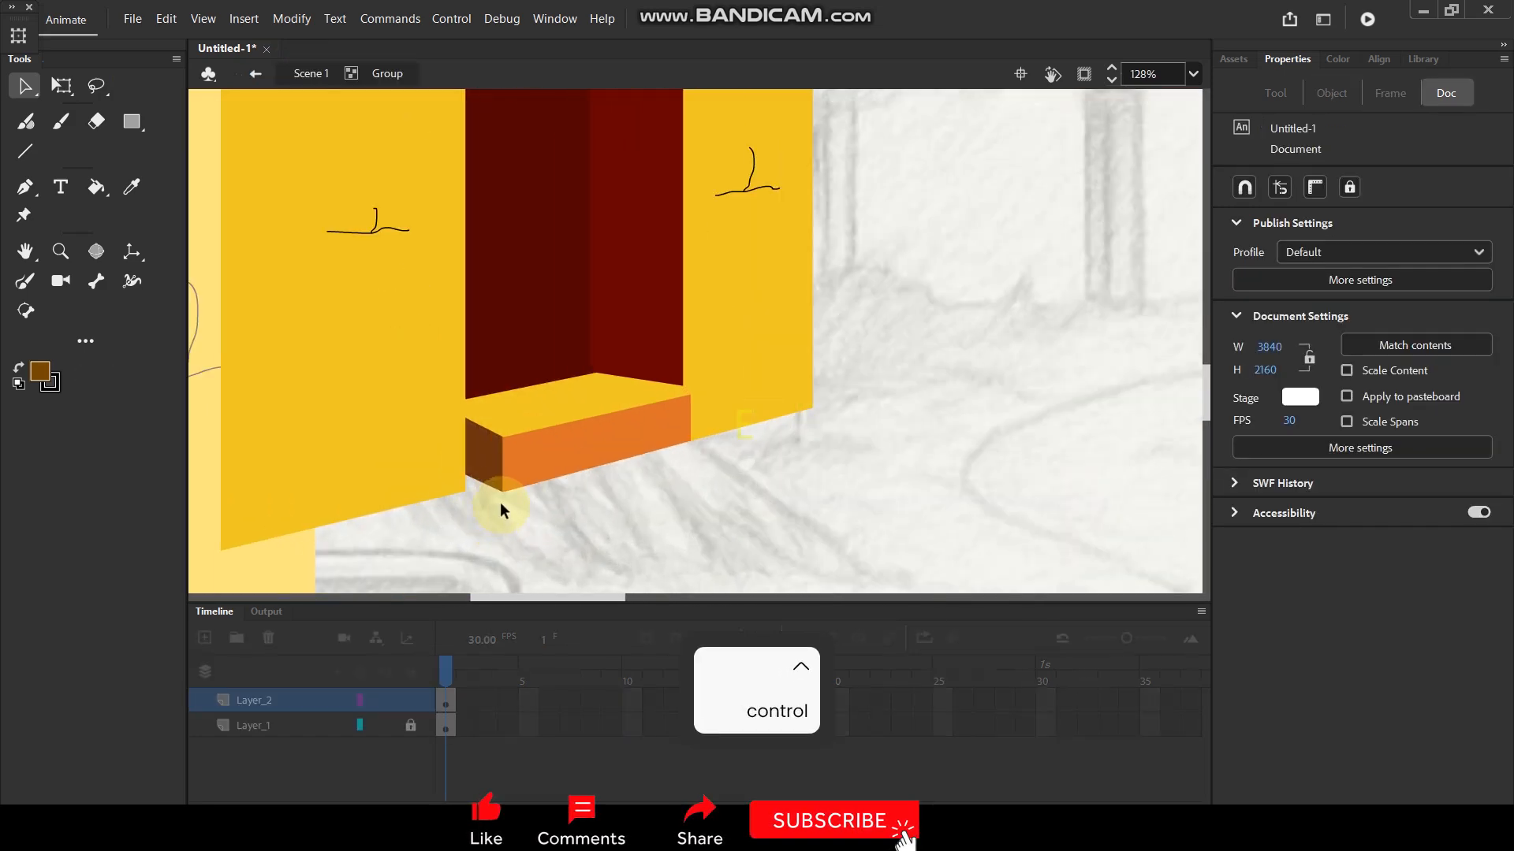
{"action": "key", "text": "n"}
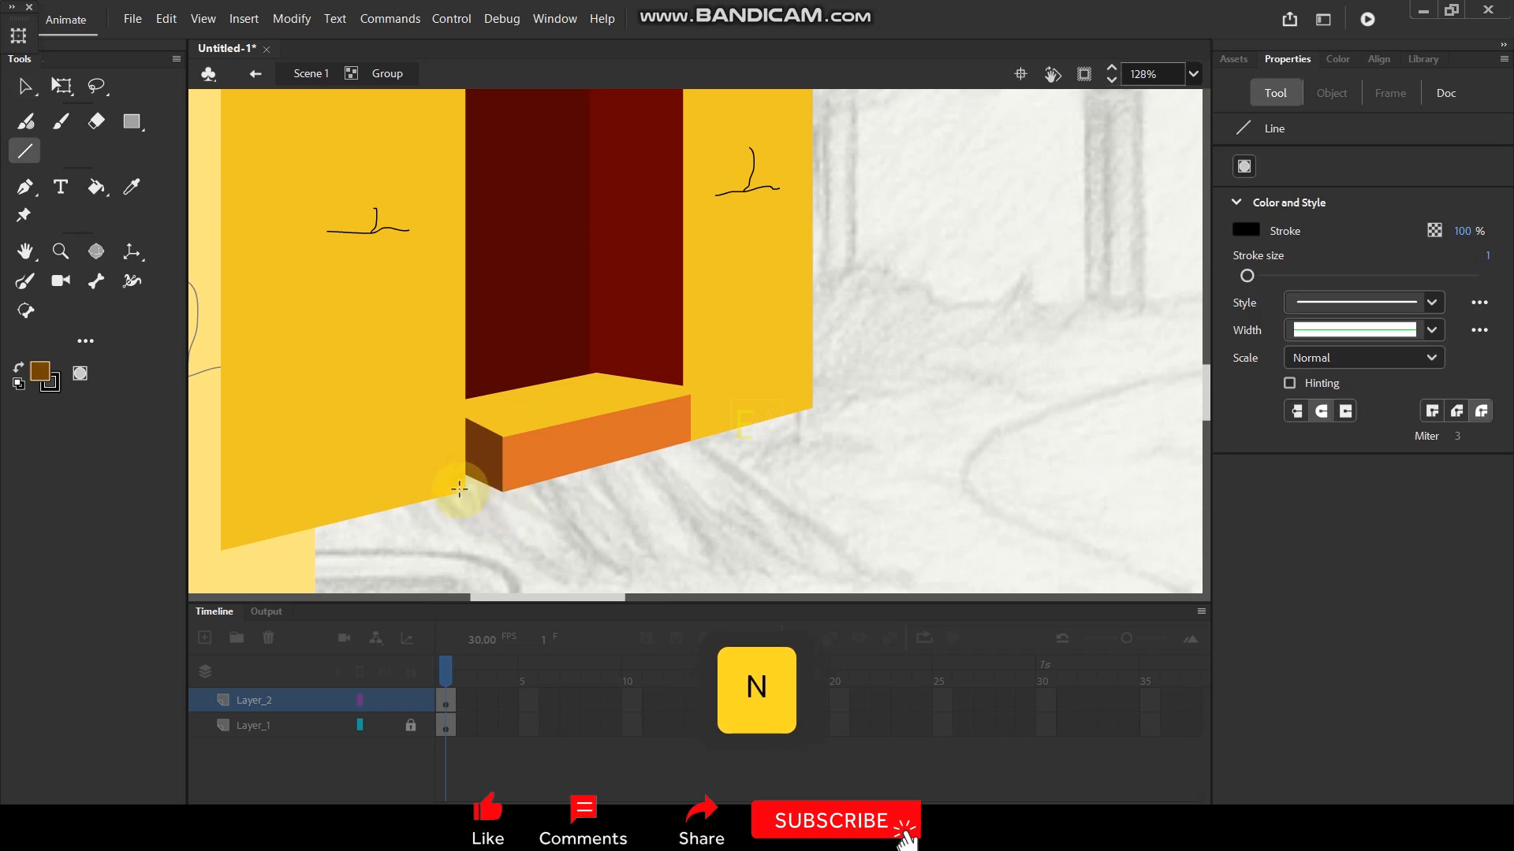
{"action": "left_click_drag", "start_coordinate": [456, 493], "coordinate": [696, 443]}
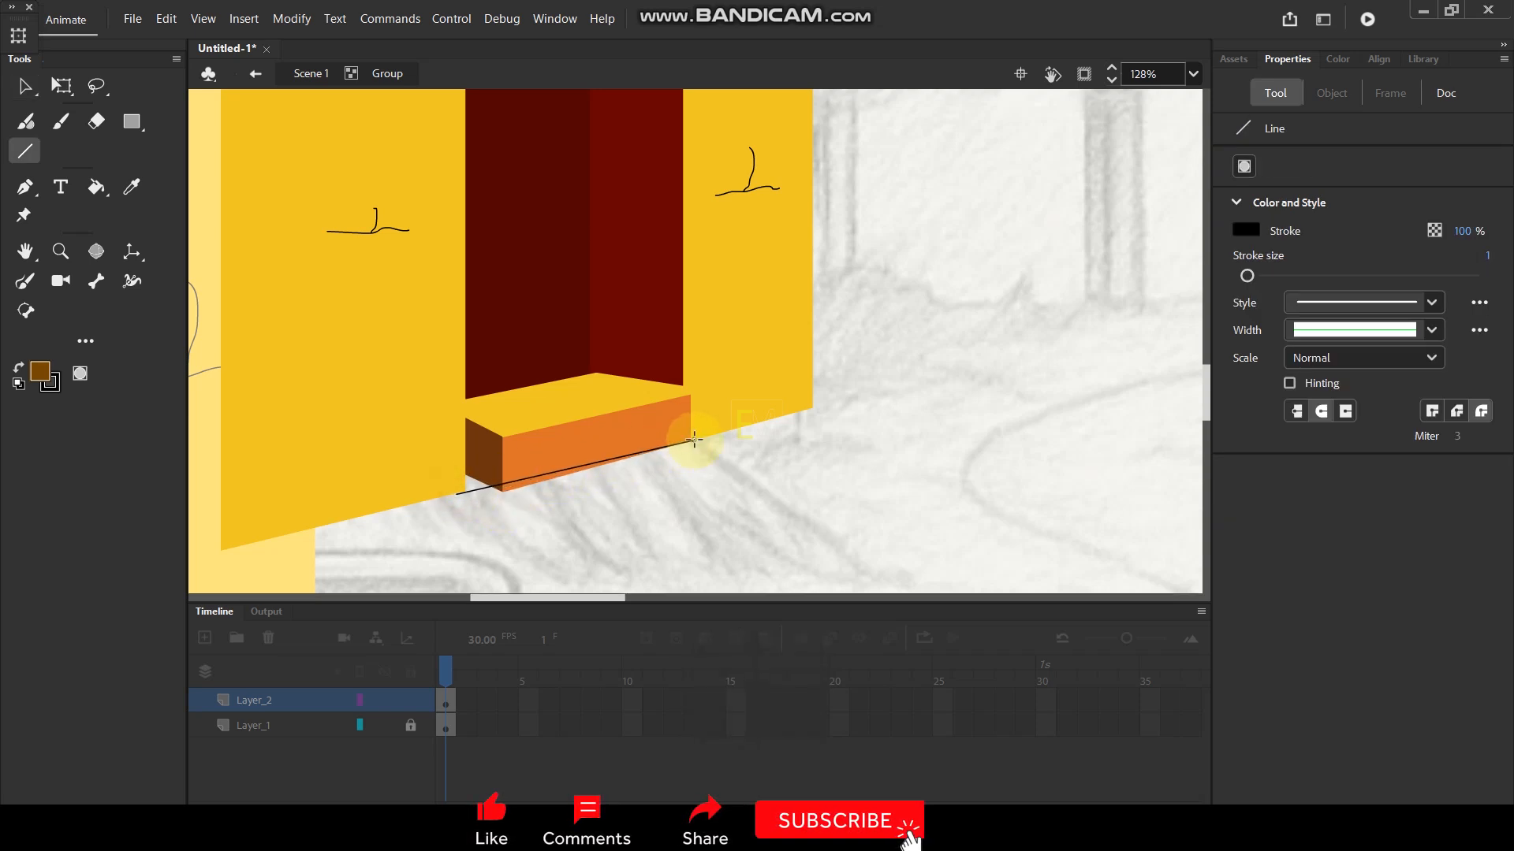
Align the line's outer end with the wall's base and delete the orange and brown doorstep pieces below it.
{"action": "key", "text": "v"}
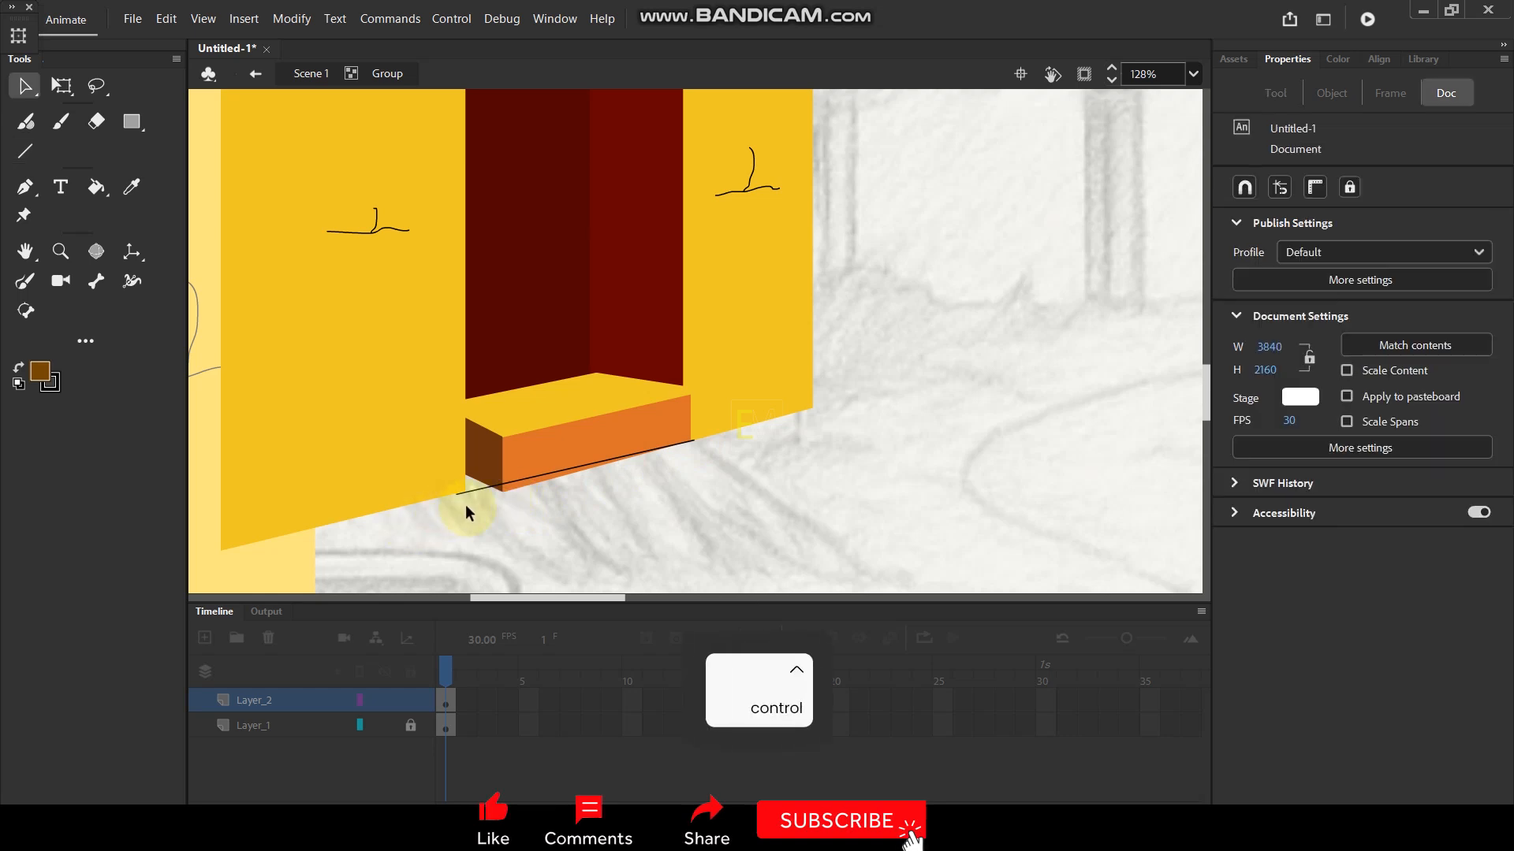
{"action": "scroll", "coordinate": [465, 505], "scroll_direction": "up", "scroll_amount": 3}
{"action": "left_click_drag", "start_coordinate": [436, 462], "coordinate": [436, 459]}
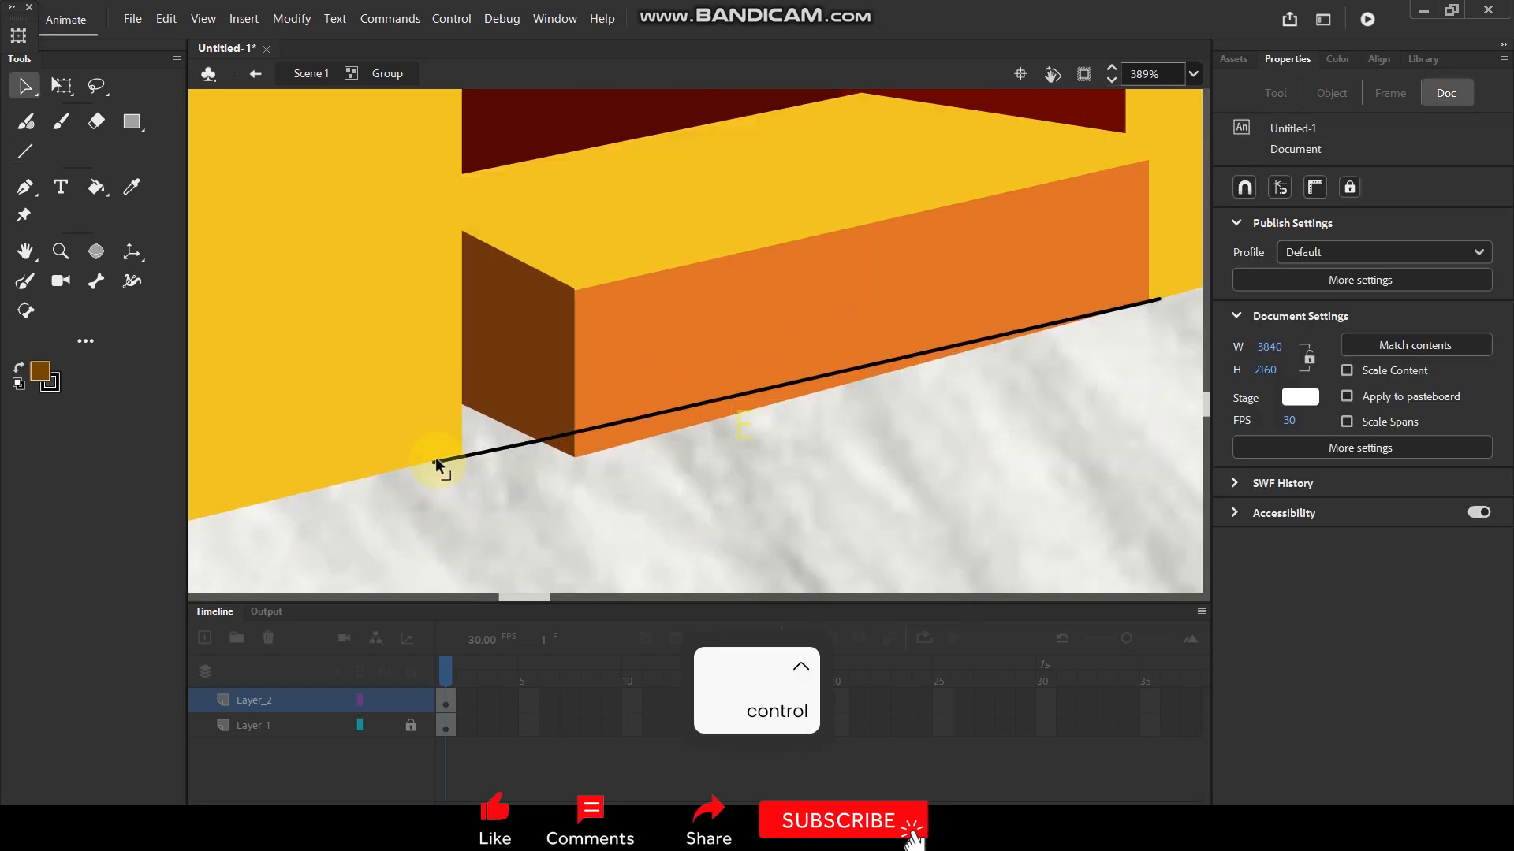
{"action": "left_click", "coordinate": [694, 421]}
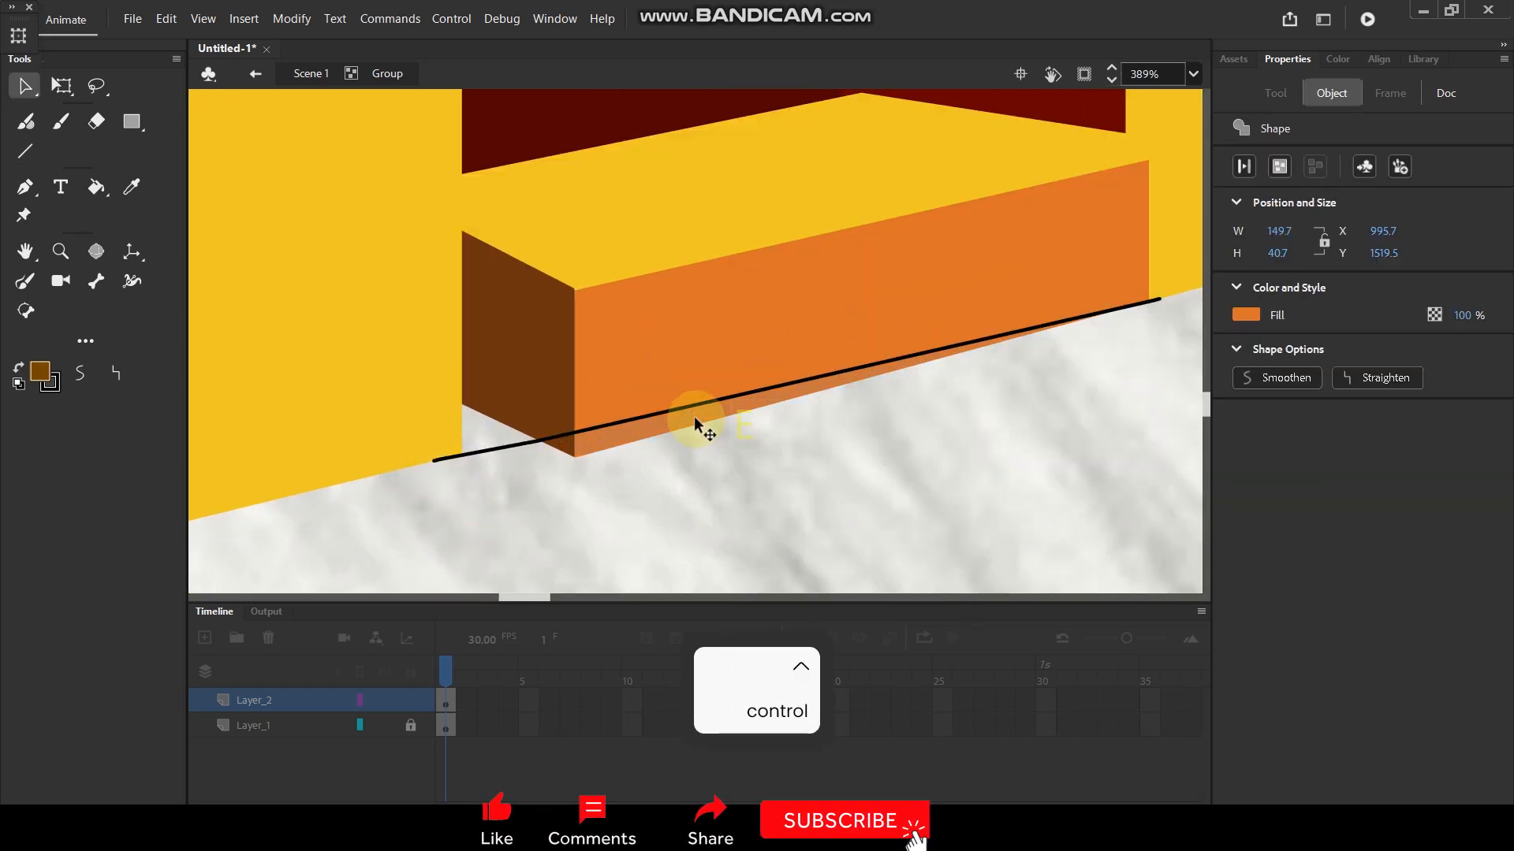
{"action": "key", "text": "Delete"}
{"action": "left_click", "coordinate": [562, 446]}
{"action": "key", "text": "Delete"}
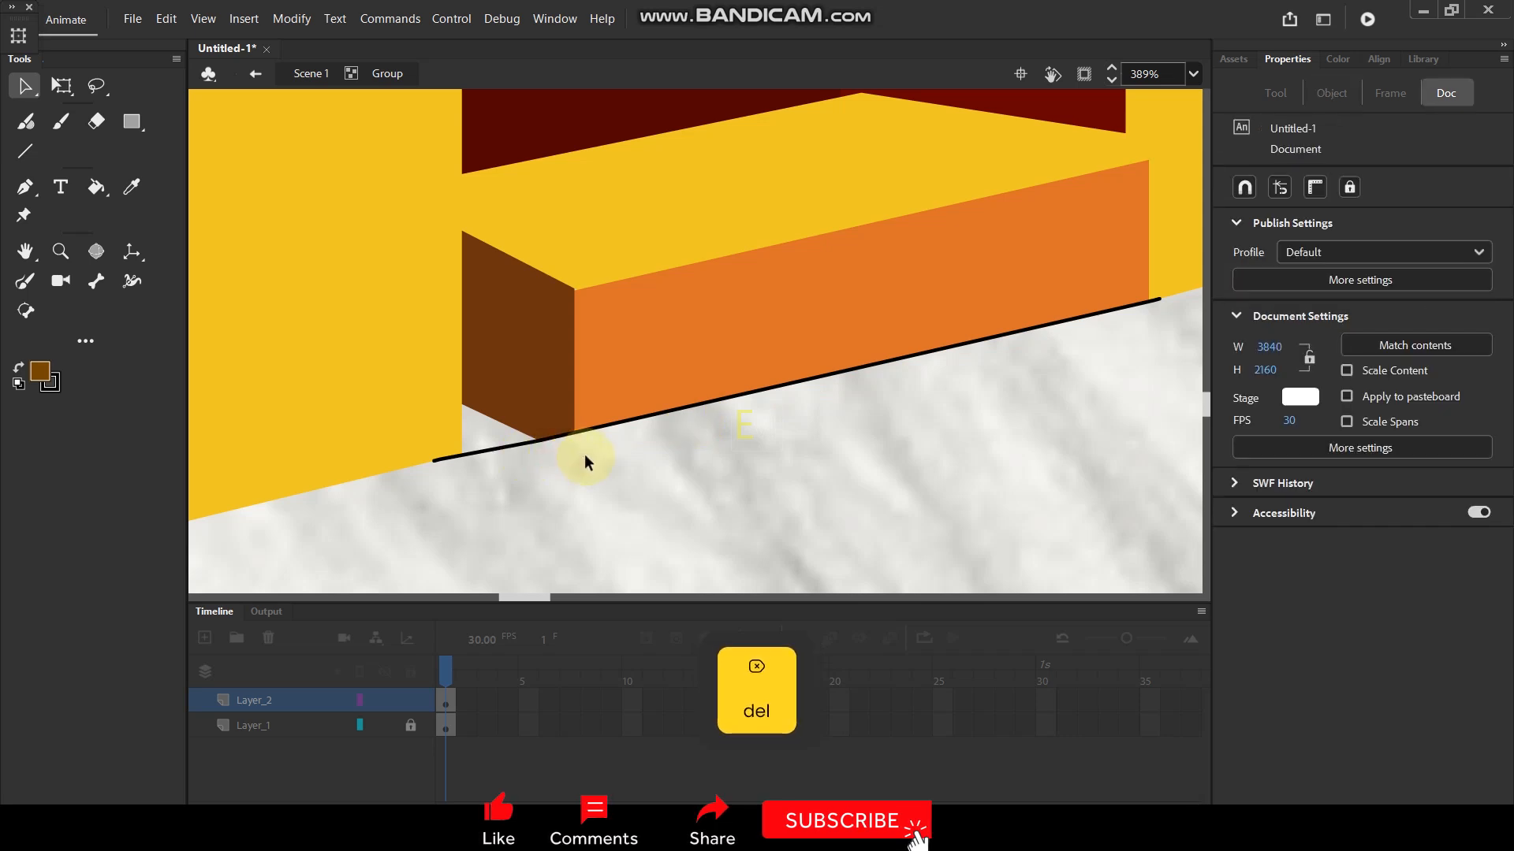
Fill the doorstep's faces and the small gap beside it with the yellow sampled from the hut wall.
{"action": "key", "text": "i"}
{"action": "left_click", "coordinate": [380, 231]}
{"action": "left_click", "coordinate": [540, 347]}
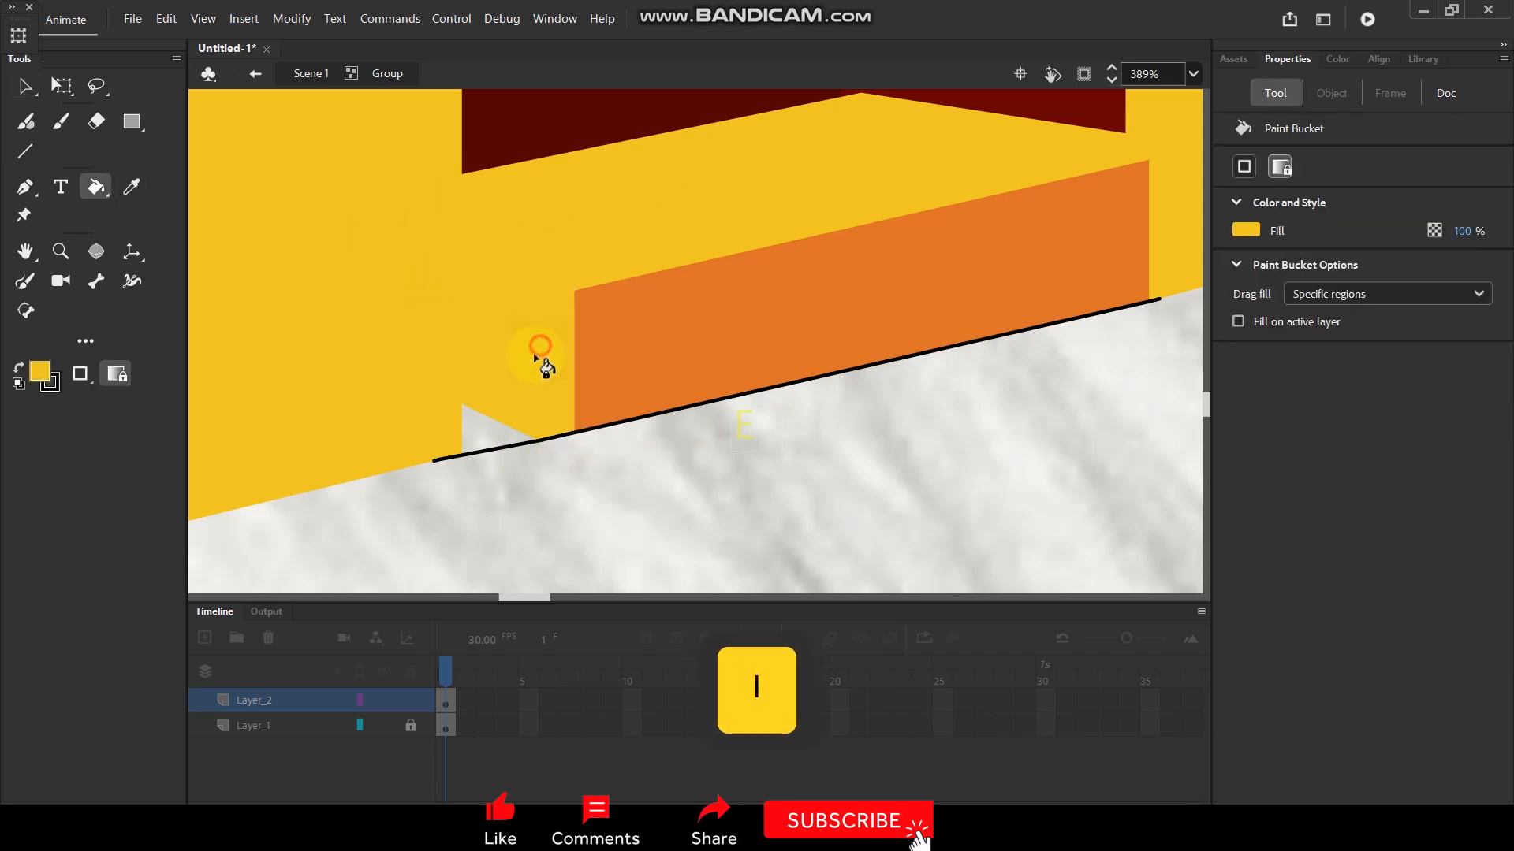
{"action": "left_click", "coordinate": [483, 428]}
{"action": "left_click", "coordinate": [644, 345]}
{"action": "scroll", "coordinate": [672, 305], "scroll_direction": "down", "scroll_amount": 10}
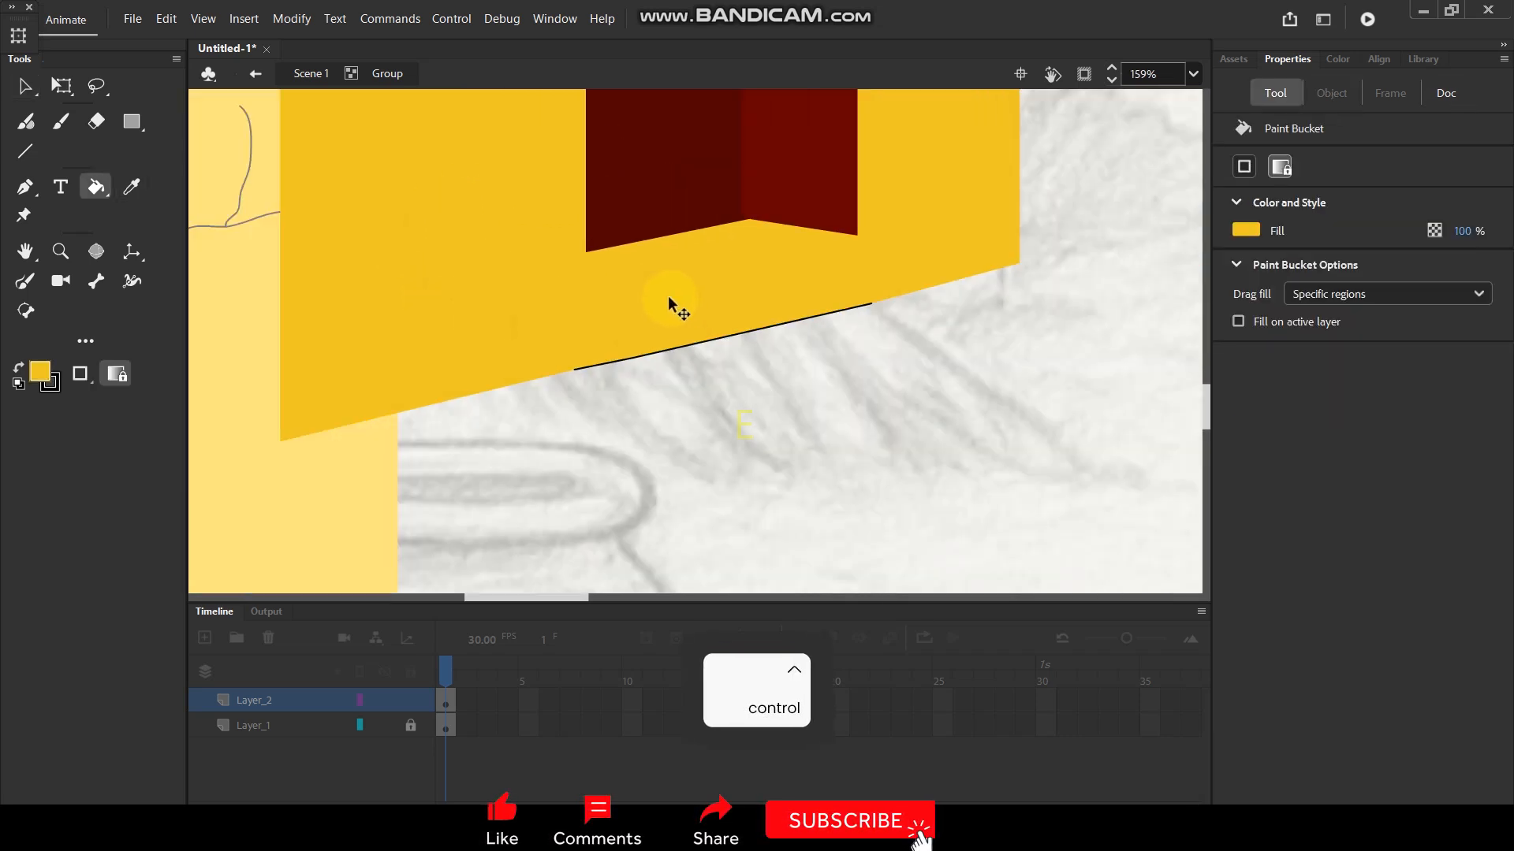
Fill both dark red parts of the small hut's doorway with the wall yellow and delete the leftover line along the base.
{"action": "scroll", "coordinate": [673, 264], "scroll_direction": "down", "scroll_amount": 3}
{"action": "left_click", "coordinate": [699, 348]}
{"action": "left_click", "coordinate": [750, 321]}
{"action": "scroll", "coordinate": [725, 267], "scroll_direction": "down", "scroll_amount": 3}
{"action": "scroll", "coordinate": [728, 278], "scroll_direction": "up", "scroll_amount": 3}
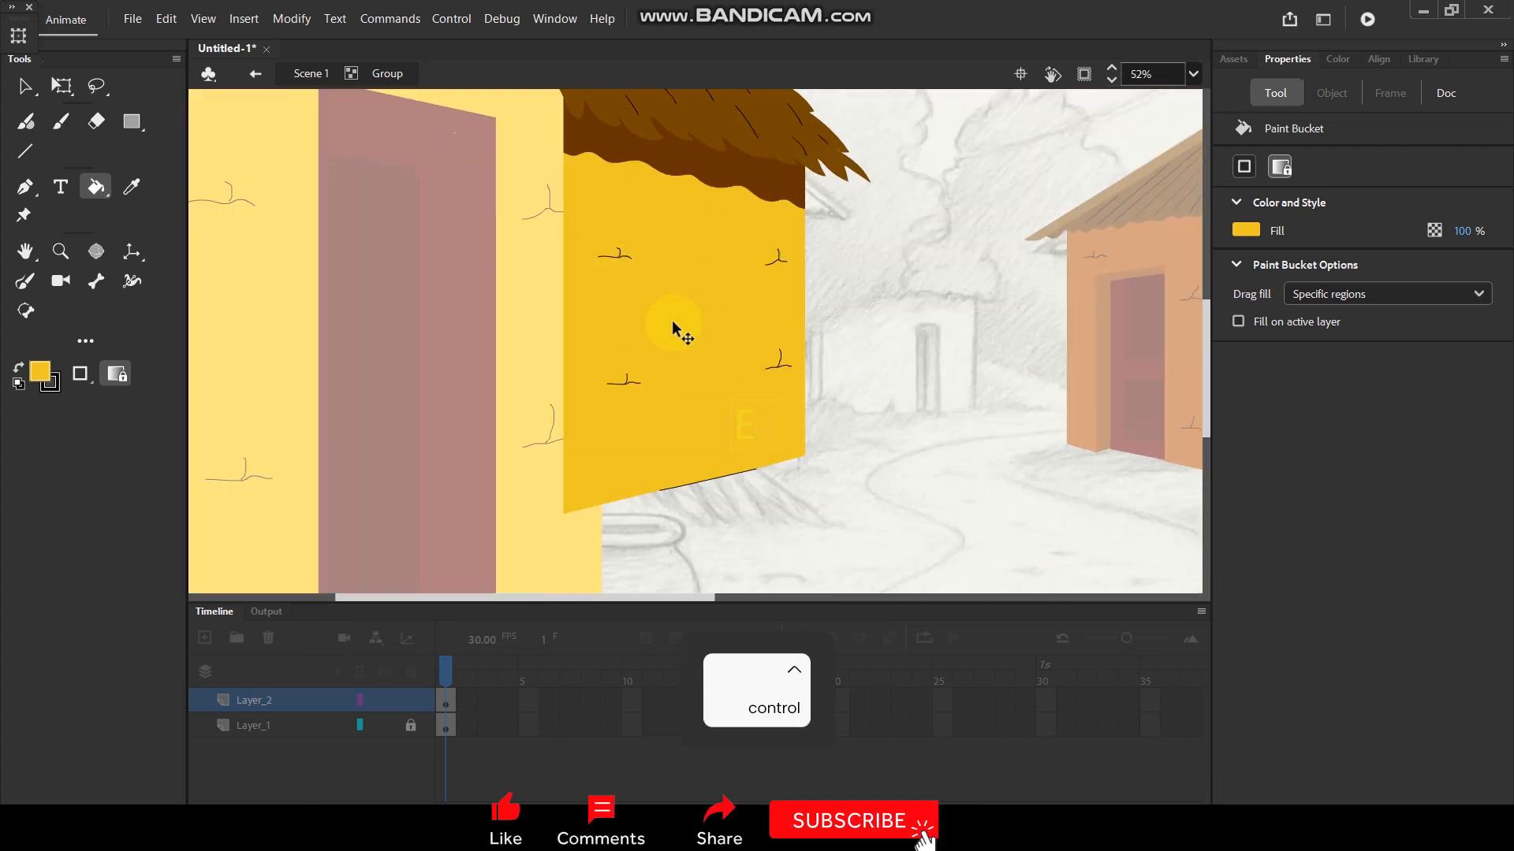
{"action": "left_click", "coordinate": [25, 86]}
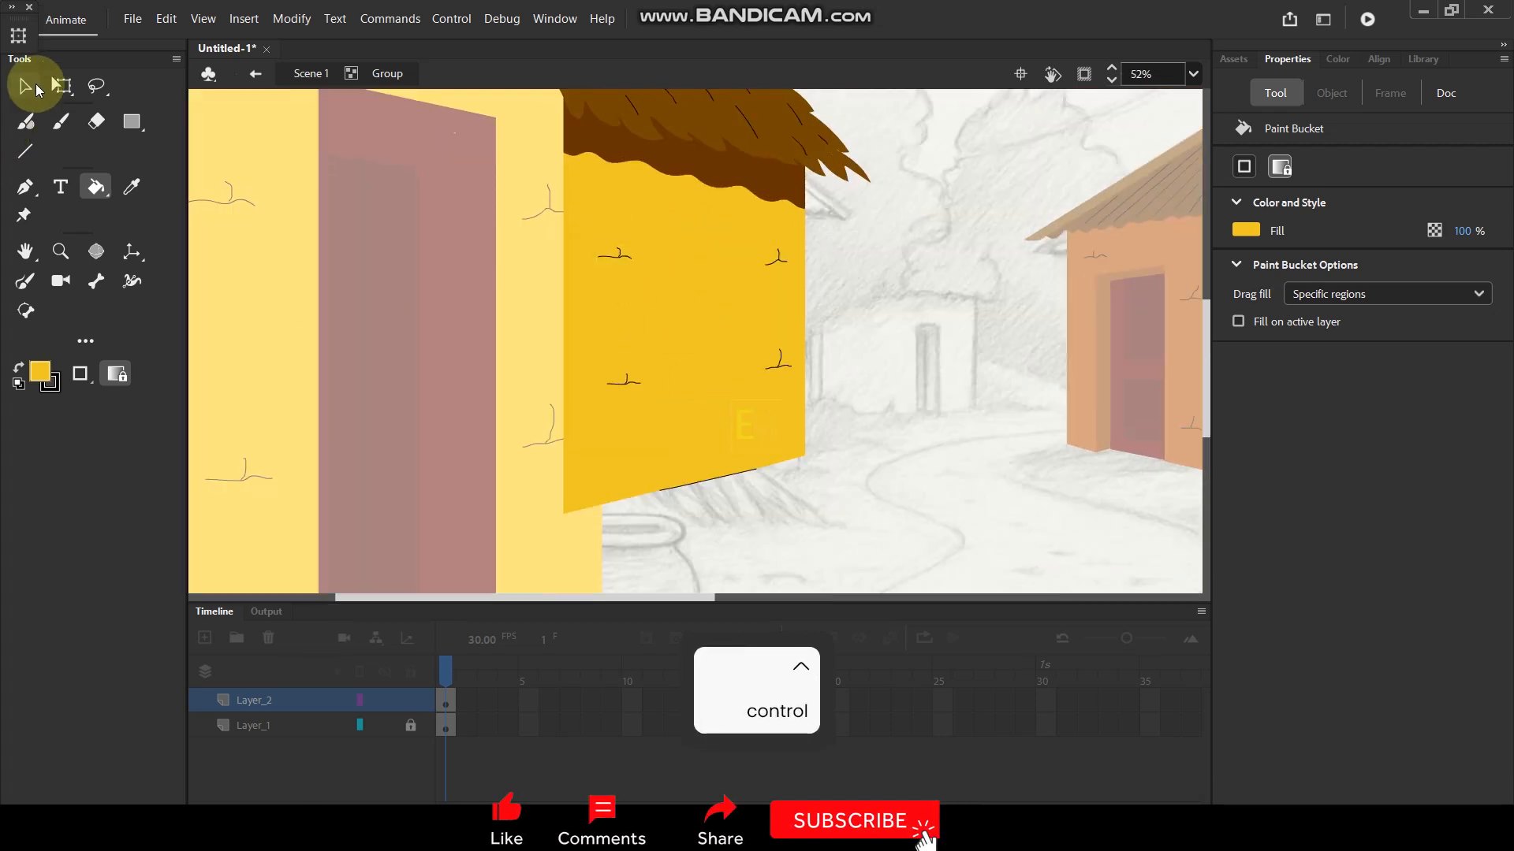
{"action": "left_click", "coordinate": [704, 475]}
{"action": "key", "text": "Delete"}
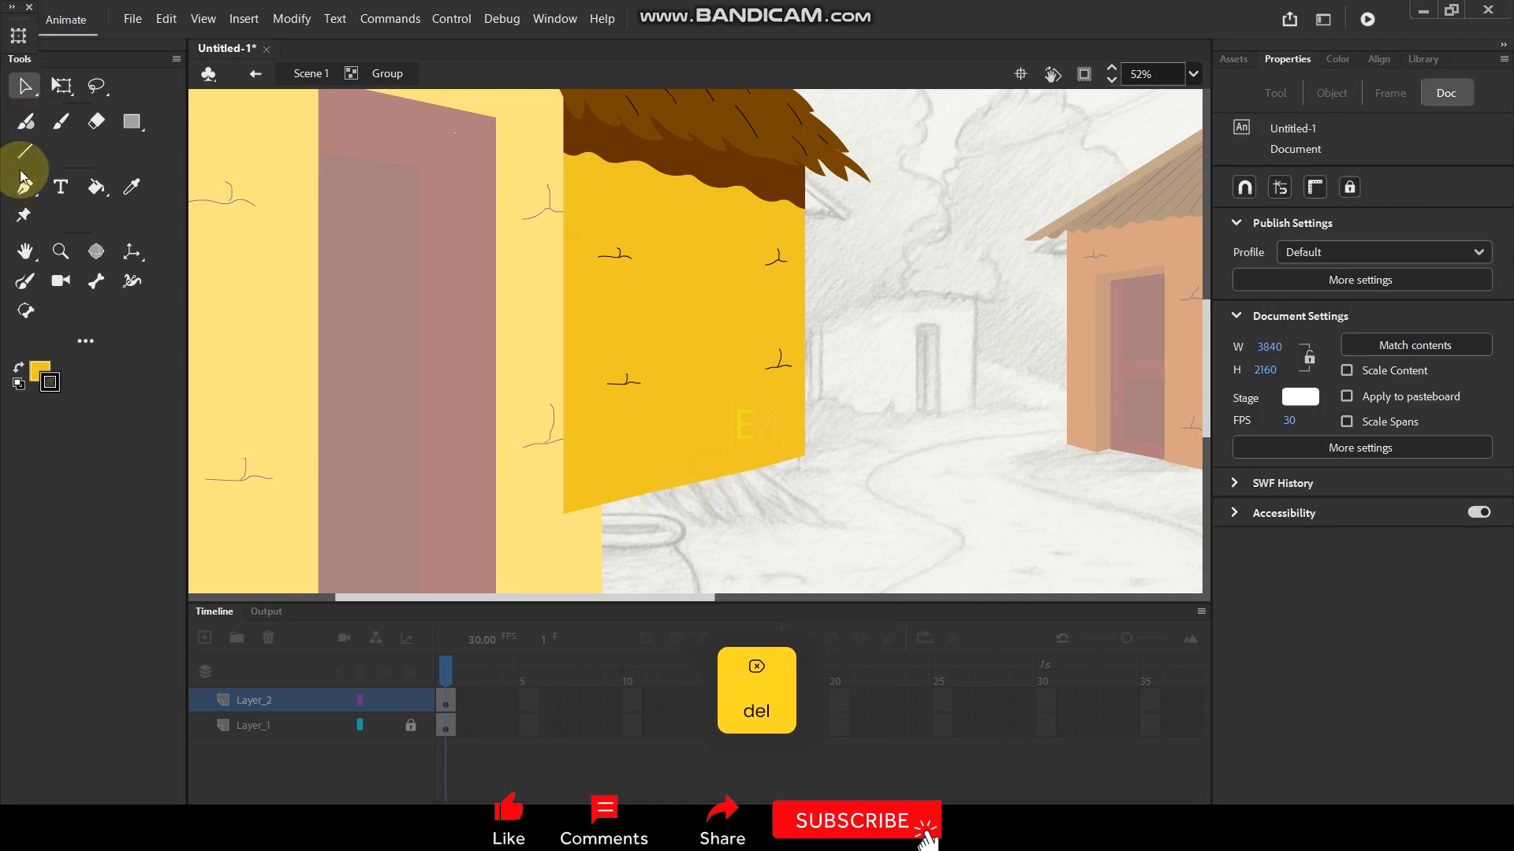
{"action": "left_click", "coordinate": [130, 120]}
{"action": "left_click", "coordinate": [24, 150]}
{"action": "scroll", "coordinate": [704, 257], "scroll_direction": "up", "scroll_amount": 3}
{"action": "left_click_drag", "start_coordinate": [605, 245], "coordinate": [606, 271]}
{"action": "left_click_drag", "start_coordinate": [772, 233], "coordinate": [771, 400]}
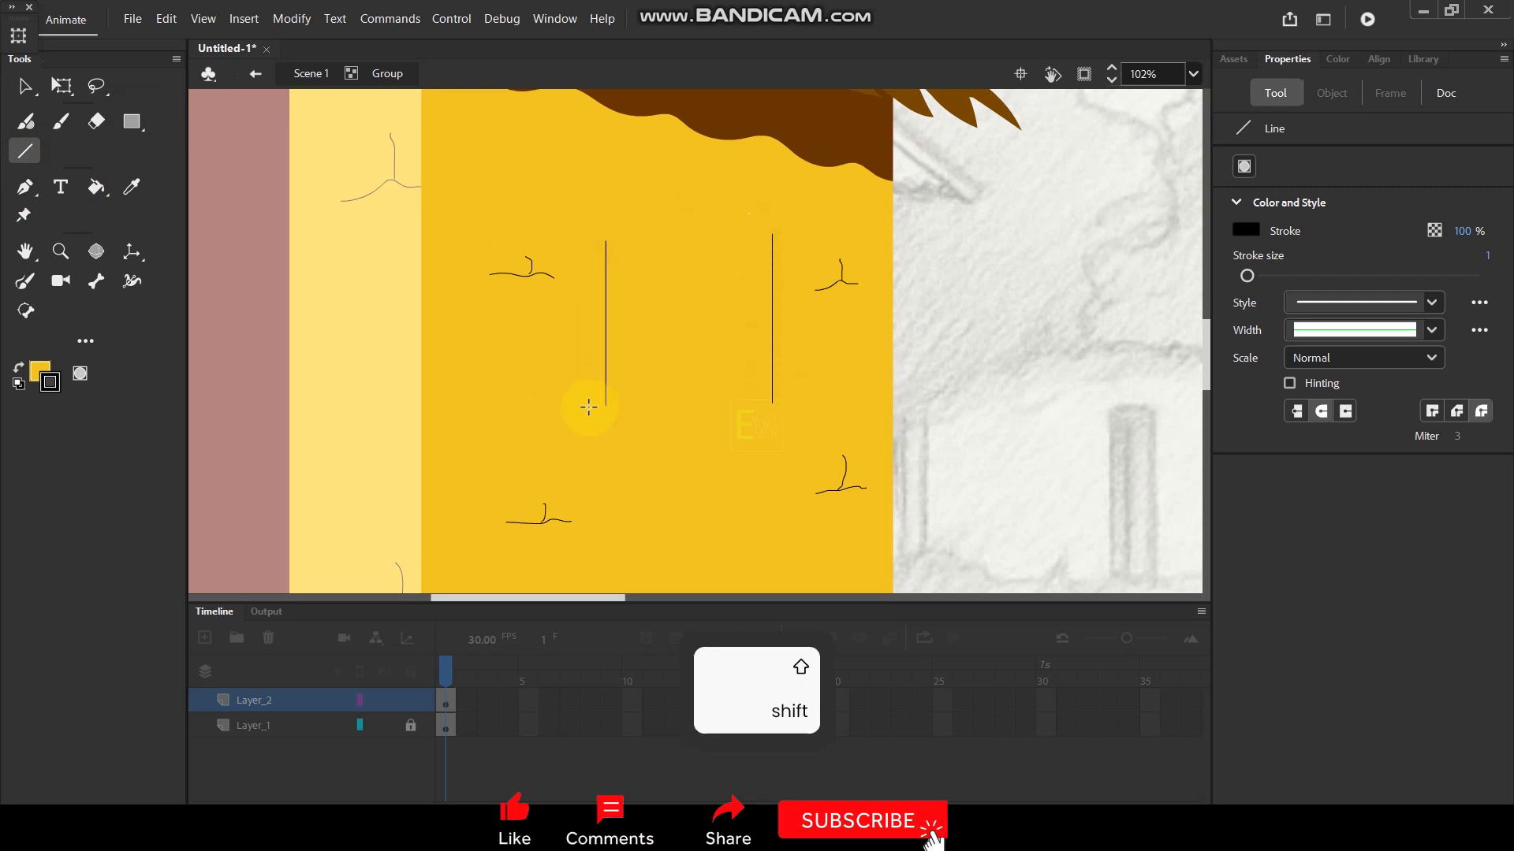
{"action": "left_click_drag", "start_coordinate": [592, 402], "coordinate": [774, 380]}
{"action": "left_click_drag", "start_coordinate": [596, 250], "coordinate": [797, 231]}
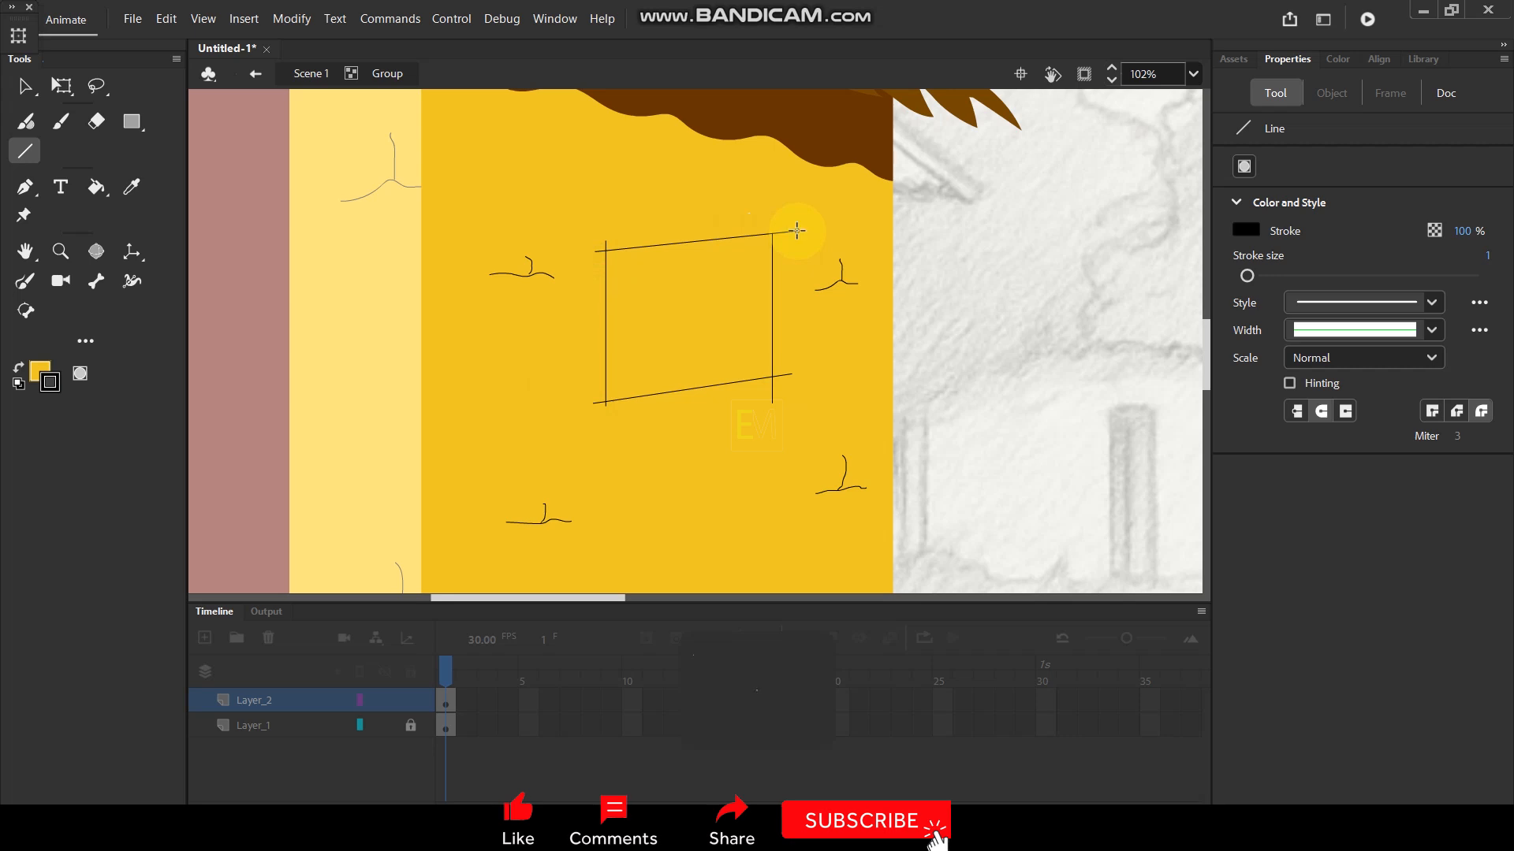
{"action": "scroll", "coordinate": [797, 245], "scroll_direction": "down", "scroll_amount": 4}
{"action": "key", "text": "ctrl+z"}
{"action": "key", "text": "ctrl+z"}
{"action": "key", "text": "ctrl+z"}
{"action": "key", "text": "ctrl+z"}
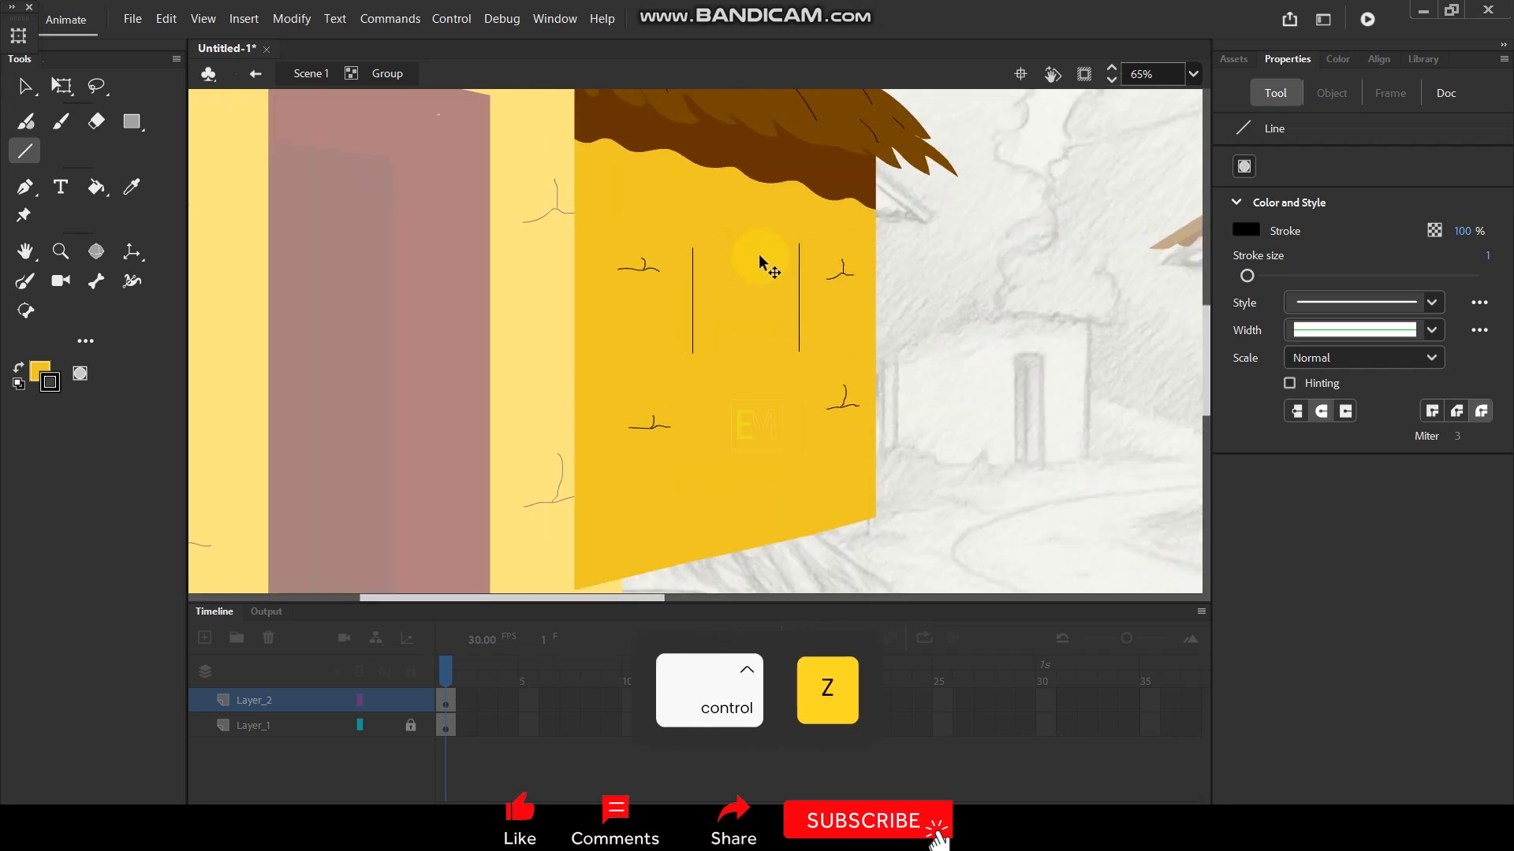
Draw a window rectangle on the small hut's wall and pull its two left corners outward vertically to give it perspective.
{"action": "left_click", "coordinate": [152, 125]}
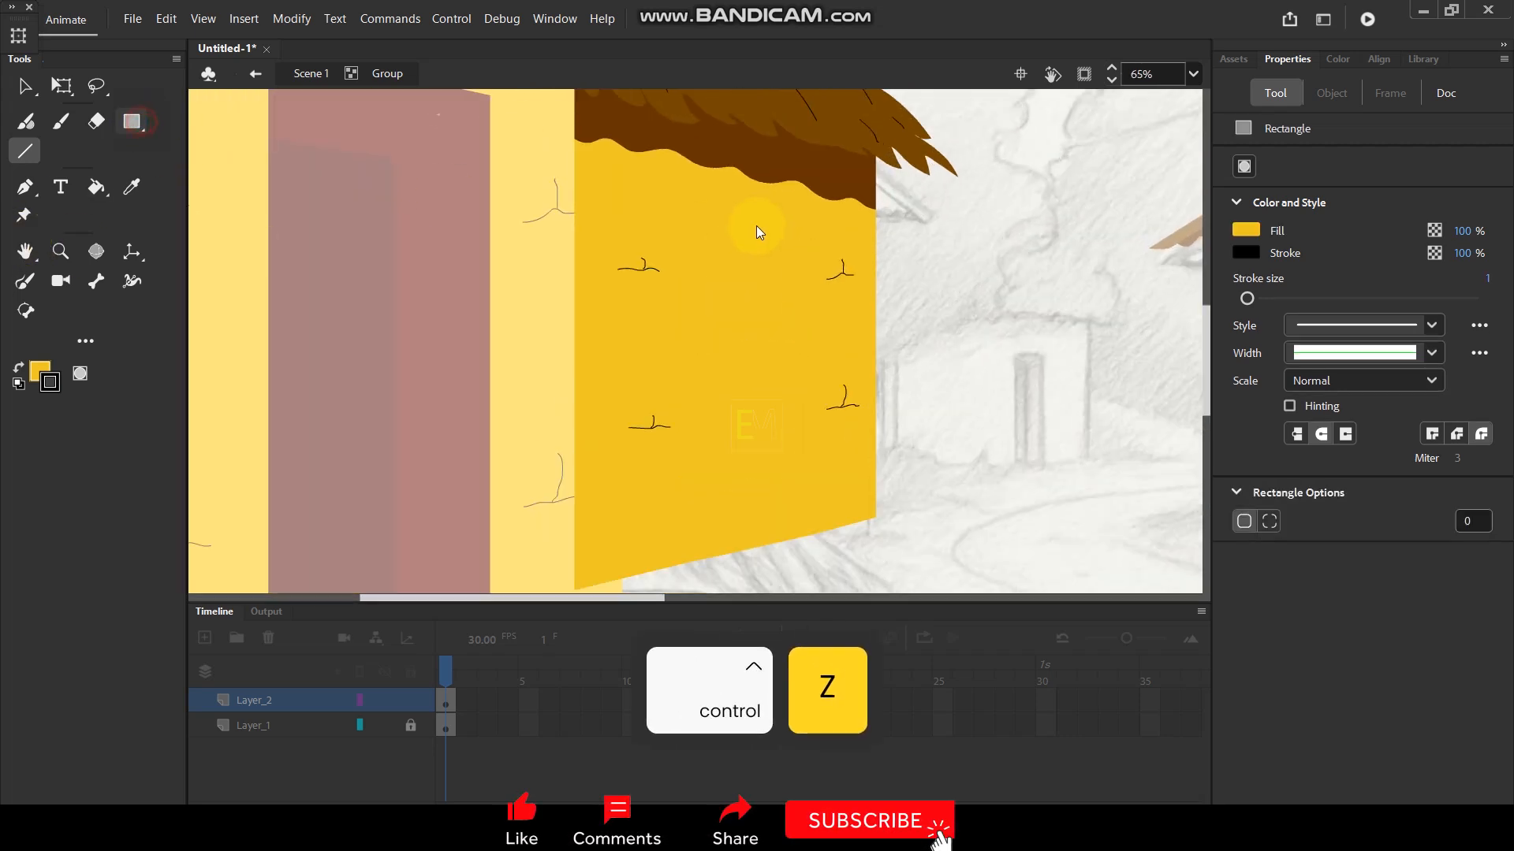
{"action": "left_click_drag", "start_coordinate": [675, 235], "coordinate": [812, 344]}
{"action": "left_click", "coordinate": [24, 85]}
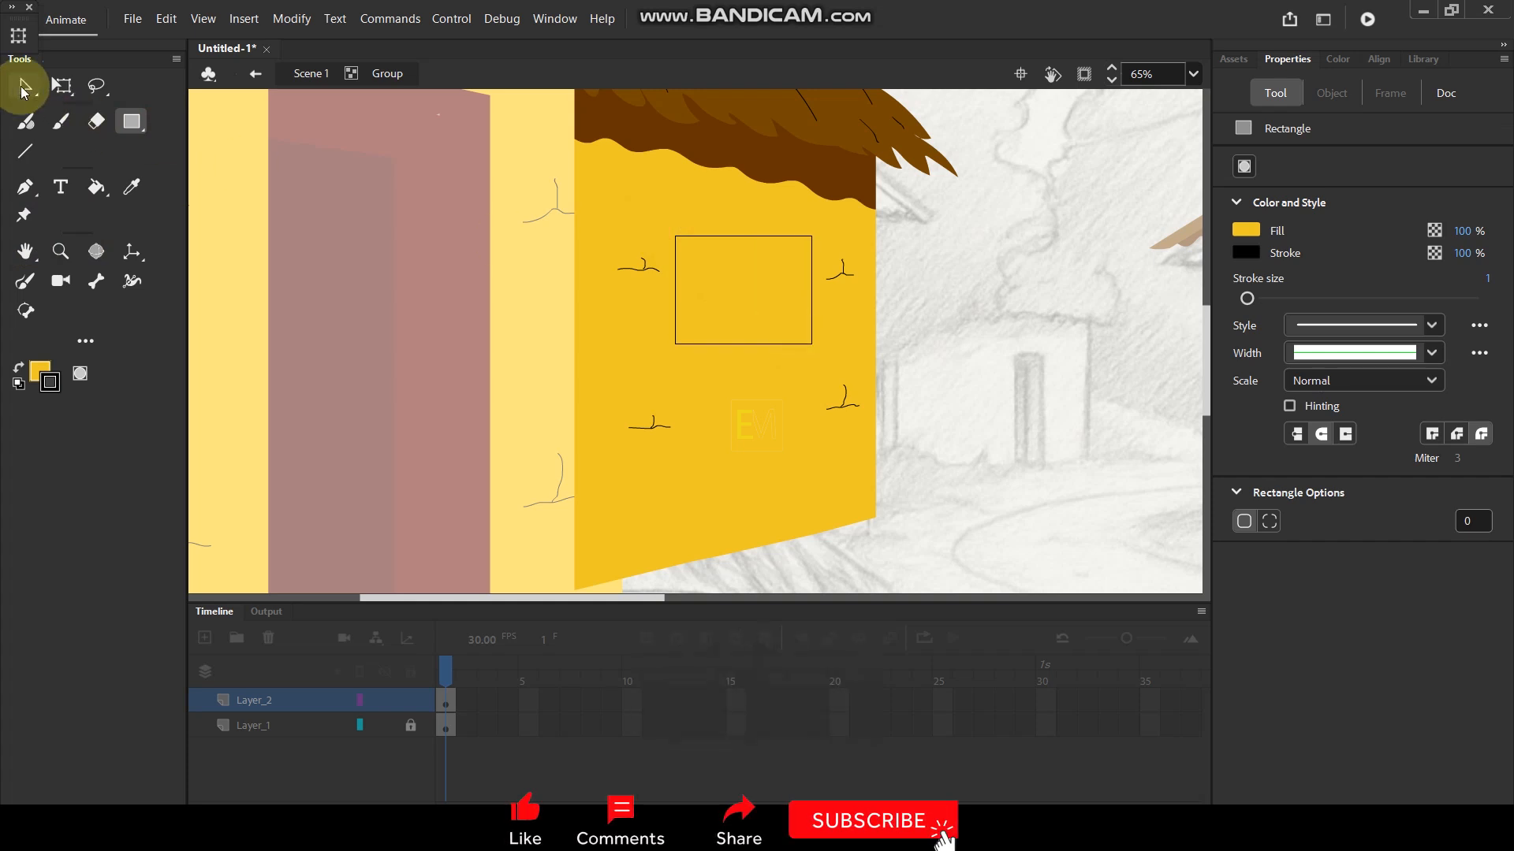
{"action": "left_click_drag", "start_coordinate": [674, 235], "coordinate": [674, 214]}
{"action": "left_click_drag", "start_coordinate": [673, 337], "coordinate": [669, 354]}
{"action": "scroll", "coordinate": [909, 298], "scroll_direction": "down", "scroll_amount": 2}
{"action": "scroll", "coordinate": [908, 298], "scroll_direction": "up", "scroll_amount": 4}
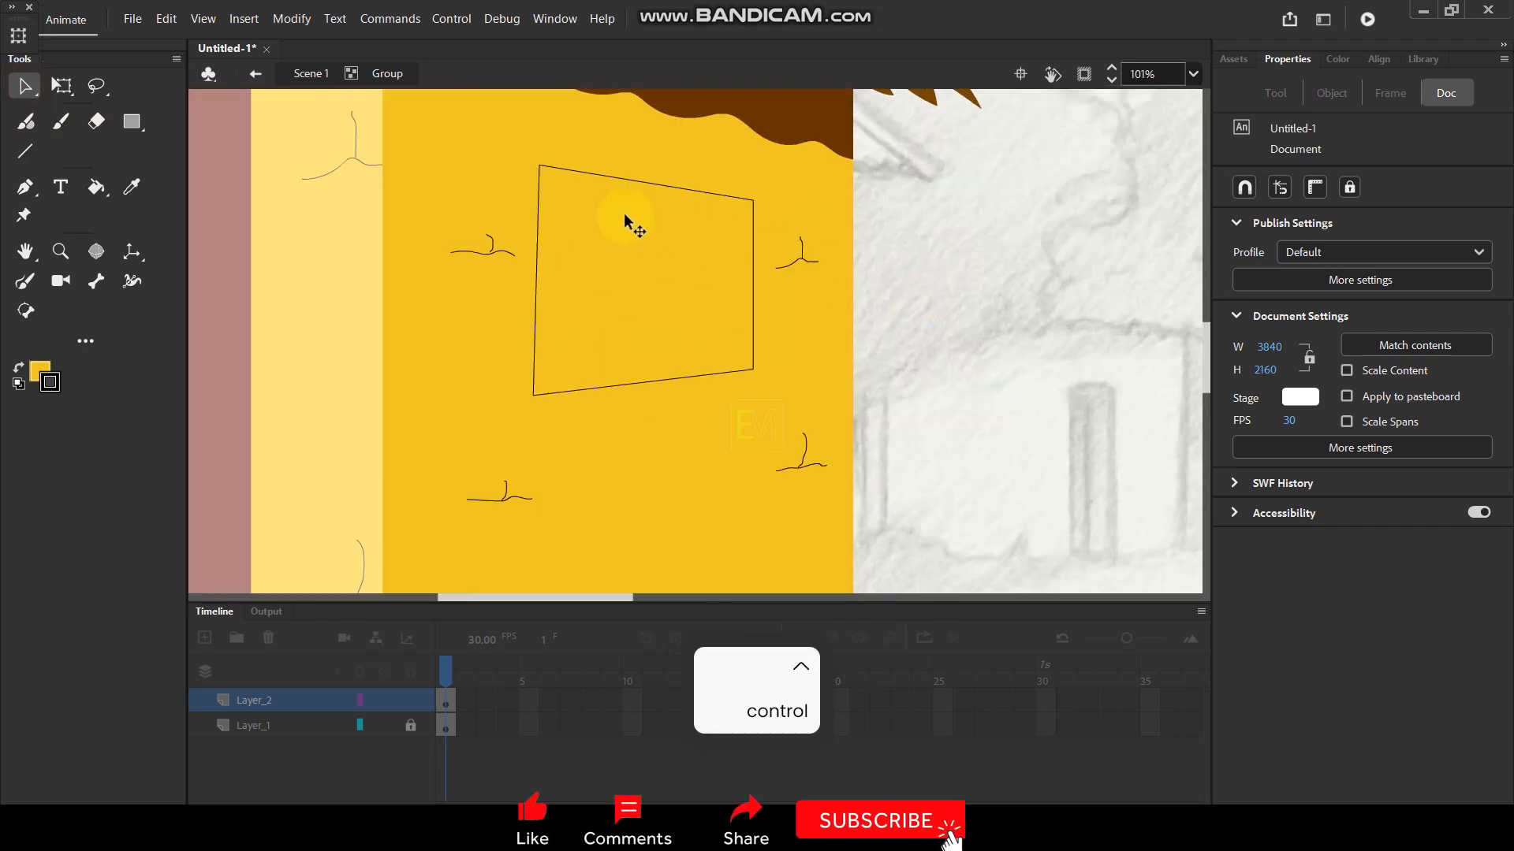
Draw inner lines parallel to the window's upper and right edges to mark the thickness of the opening.
{"action": "key", "text": "n"}
{"action": "left_click_drag", "start_coordinate": [530, 182], "coordinate": [750, 214]}
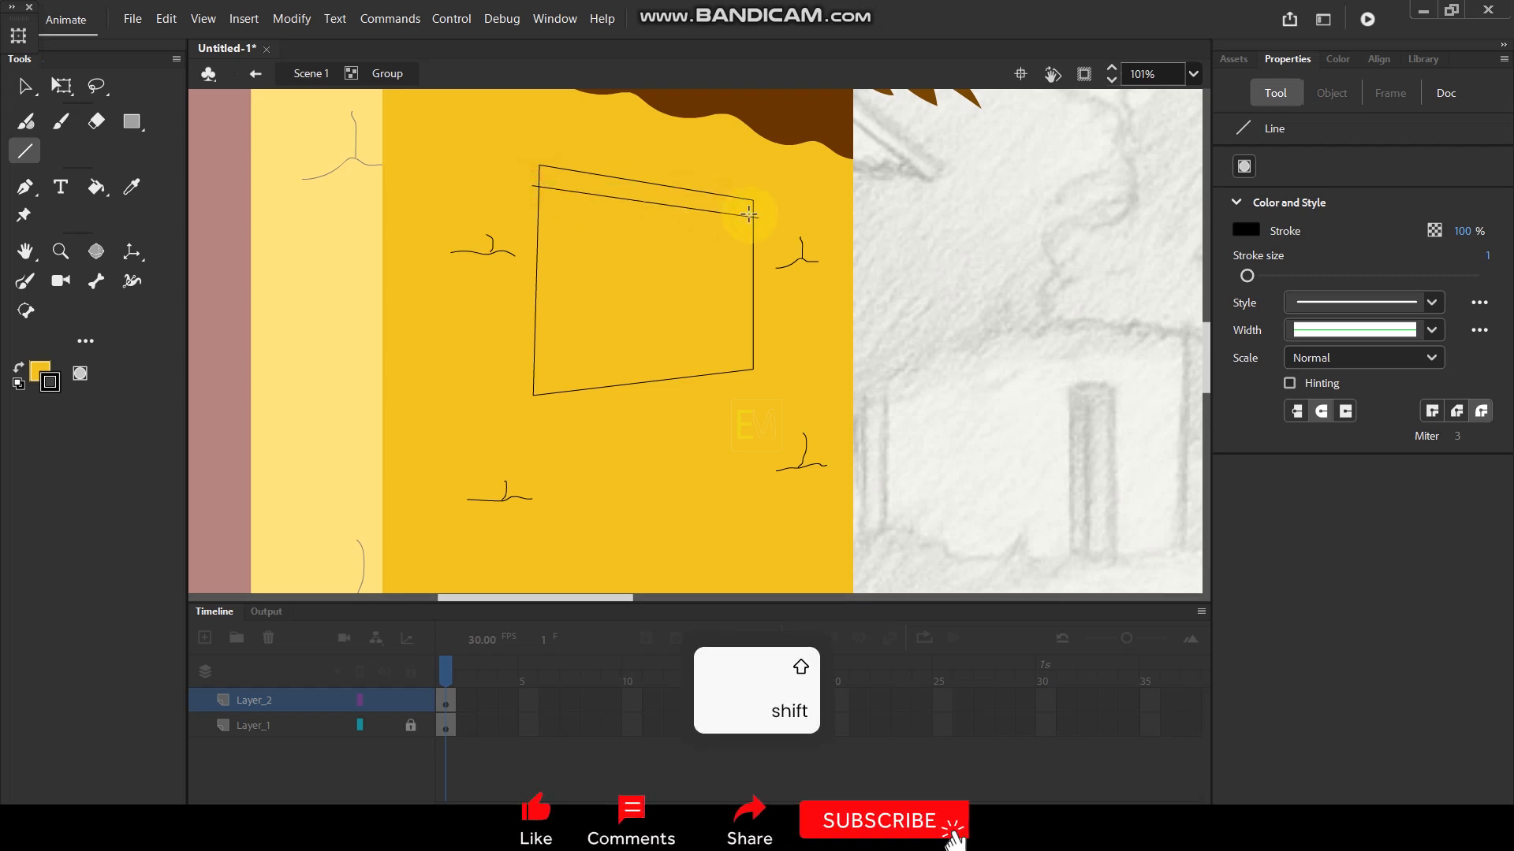
{"action": "left_click_drag", "start_coordinate": [743, 211], "coordinate": [745, 311]}
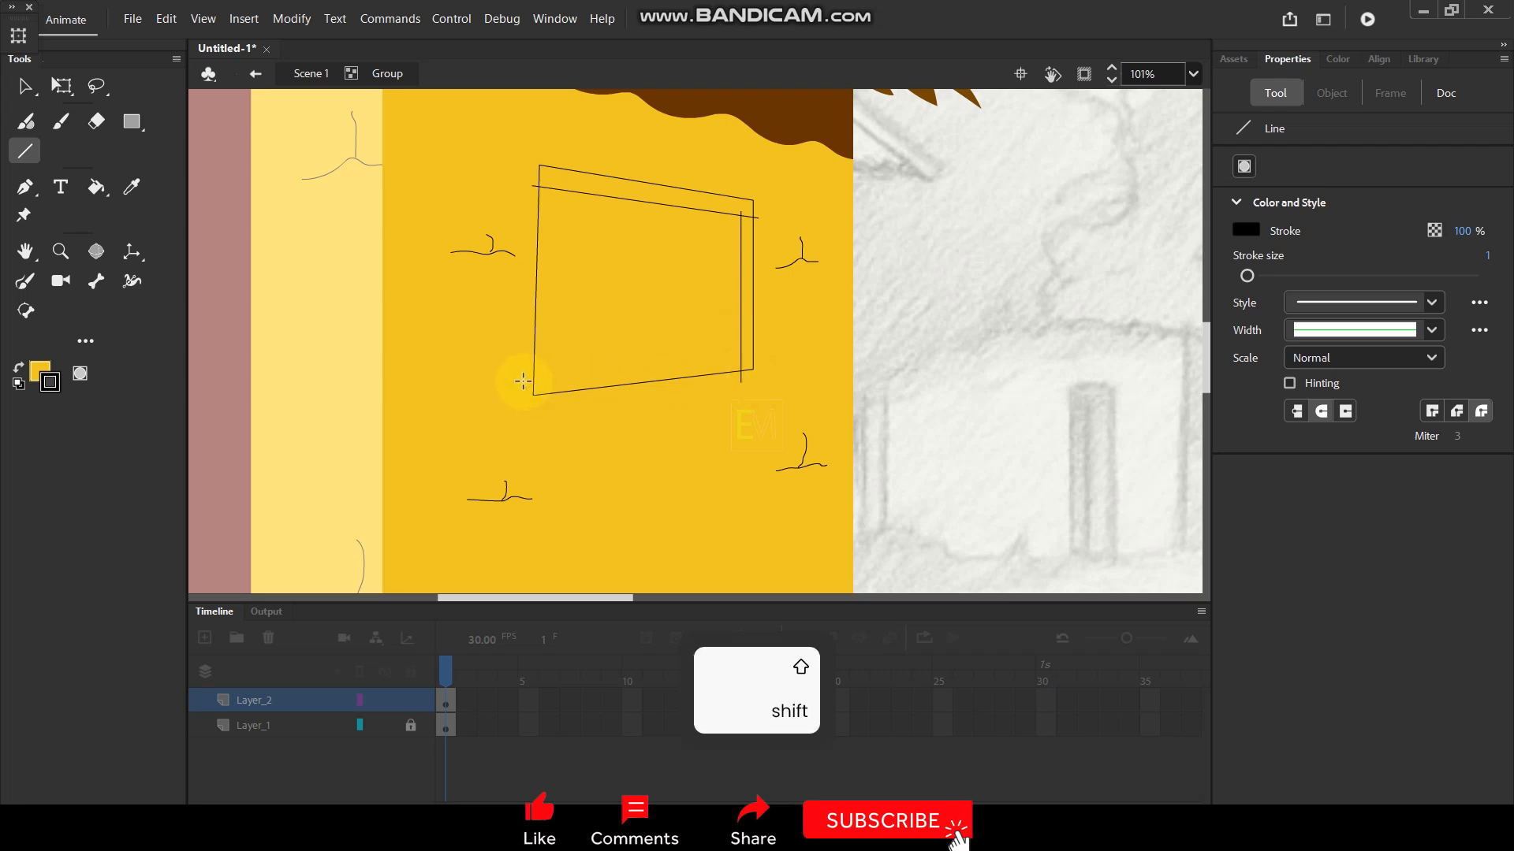
{"action": "scroll", "coordinate": [736, 290], "scroll_direction": "down", "scroll_amount": 5}
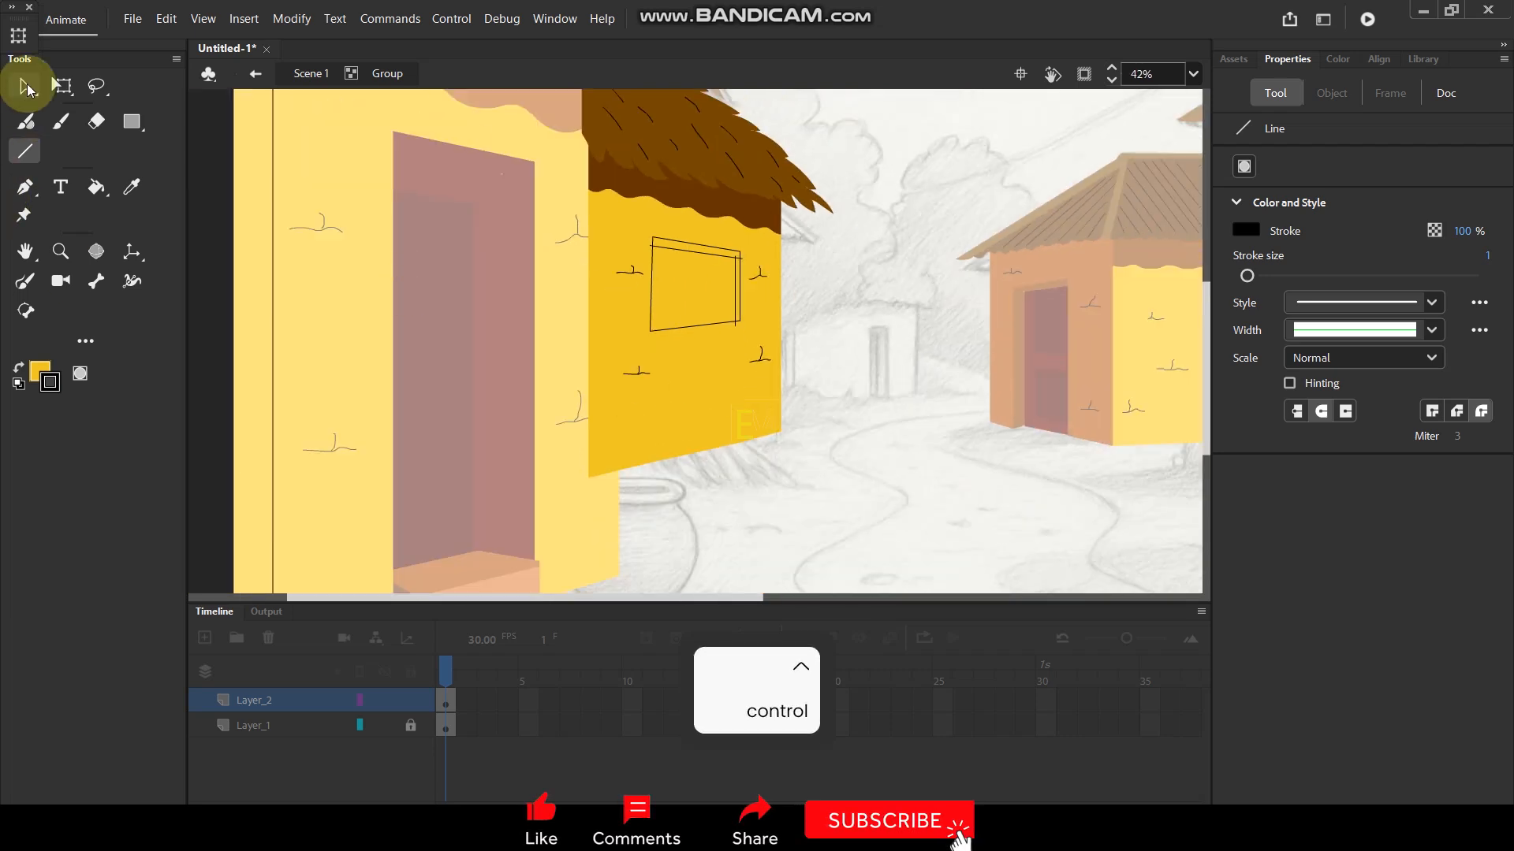
Fill the window's upper and right edge strips with the dark brown sampled from the shaded underside of the roof.
{"action": "left_click", "coordinate": [26, 88]}
{"action": "scroll", "coordinate": [712, 205], "scroll_direction": "up", "scroll_amount": 3}
{"action": "key", "text": "i"}
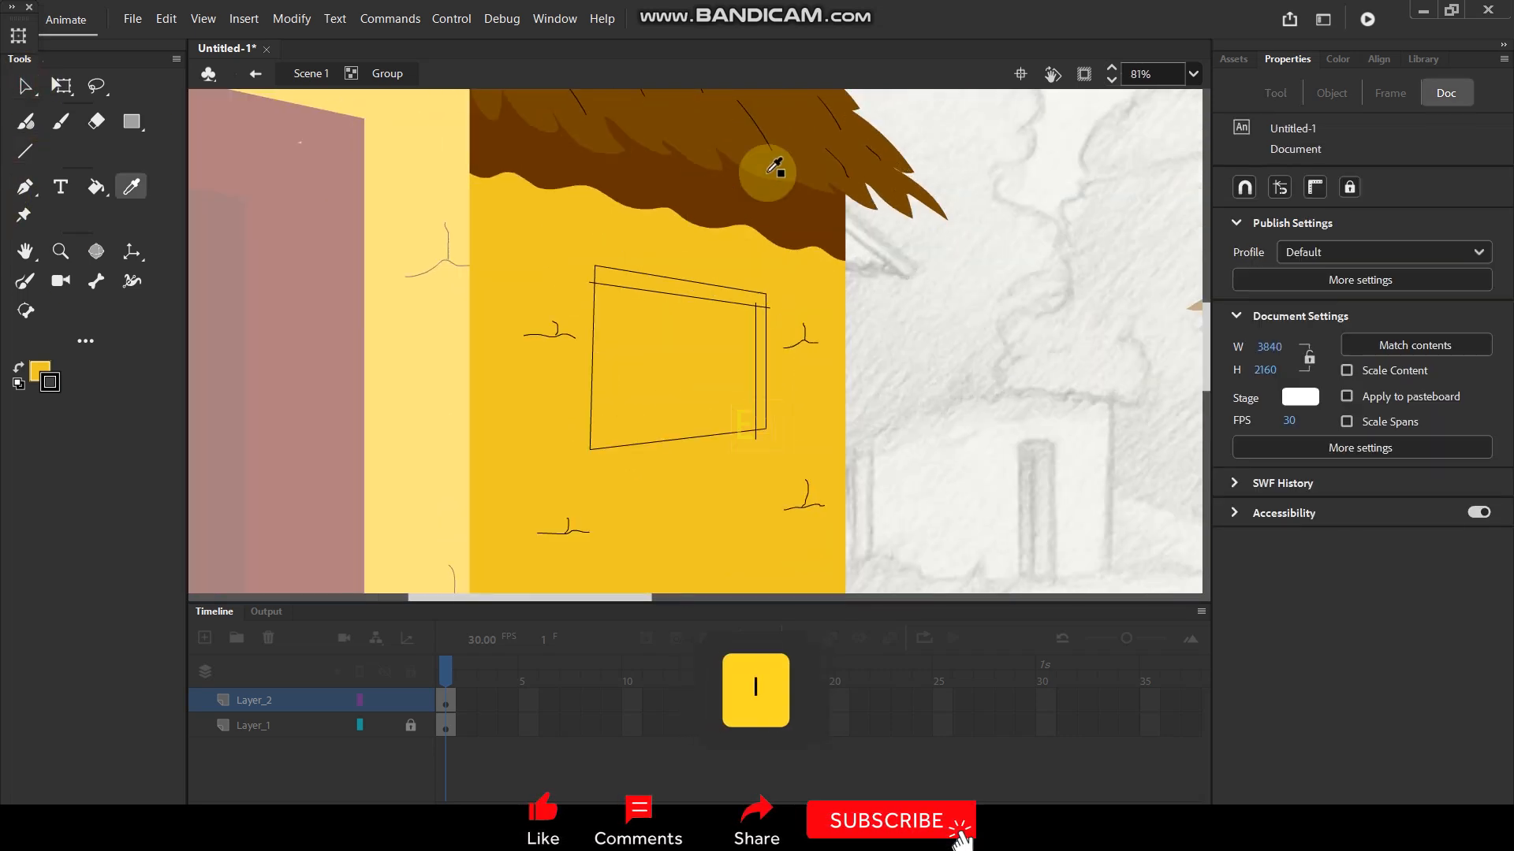
{"action": "left_click", "coordinate": [754, 196]}
{"action": "left_click", "coordinate": [721, 294]}
{"action": "left_click", "coordinate": [760, 351]}
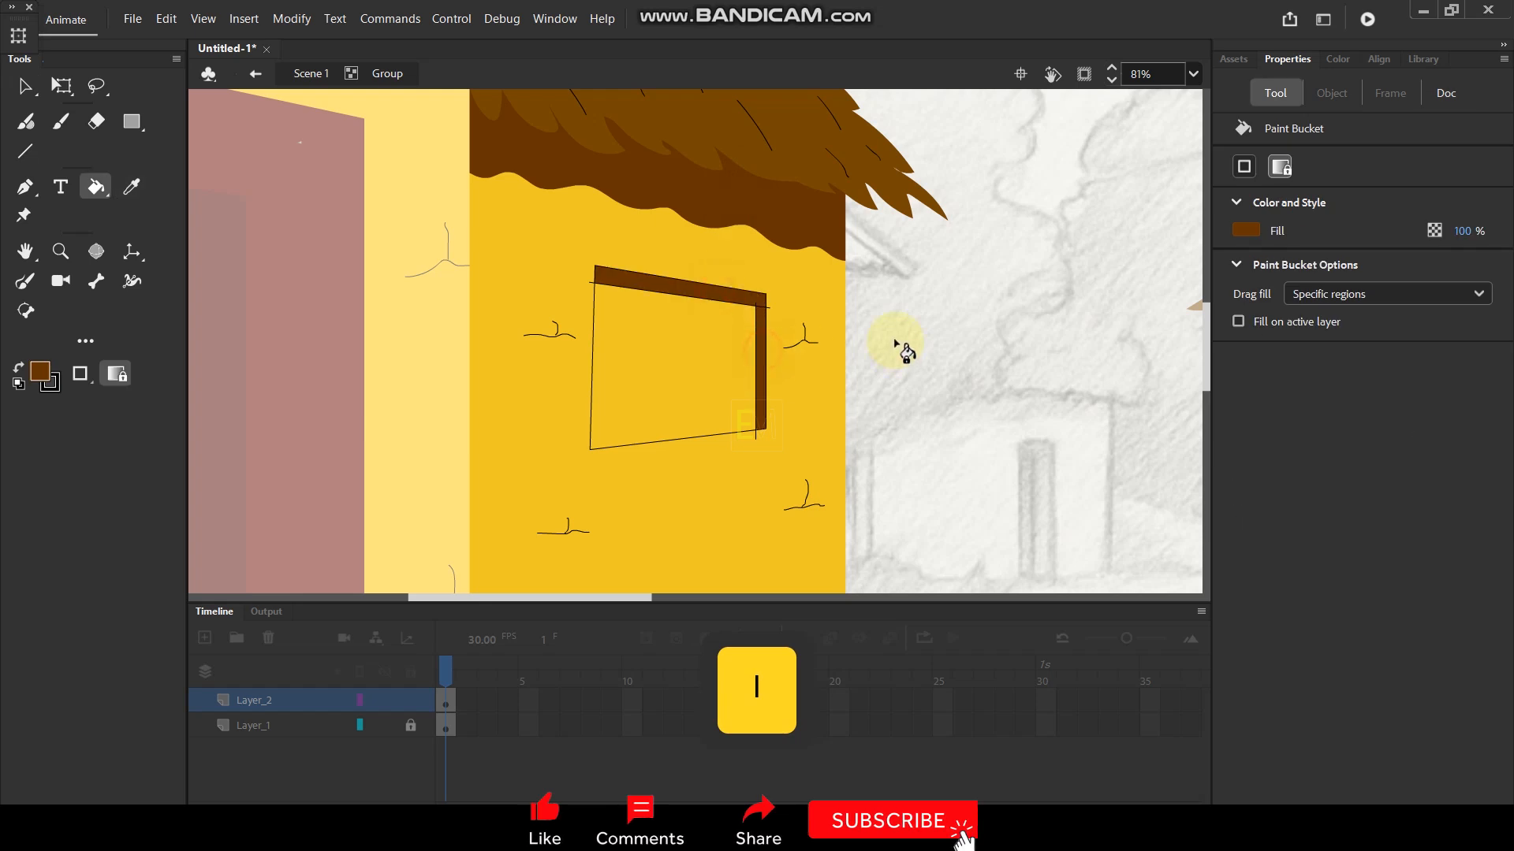
Fill the window opening with the very dark brown 3E290C.
{"action": "key", "text": "i"}
{"action": "left_click", "coordinate": [733, 134]}
{"action": "left_click", "coordinate": [713, 402]}
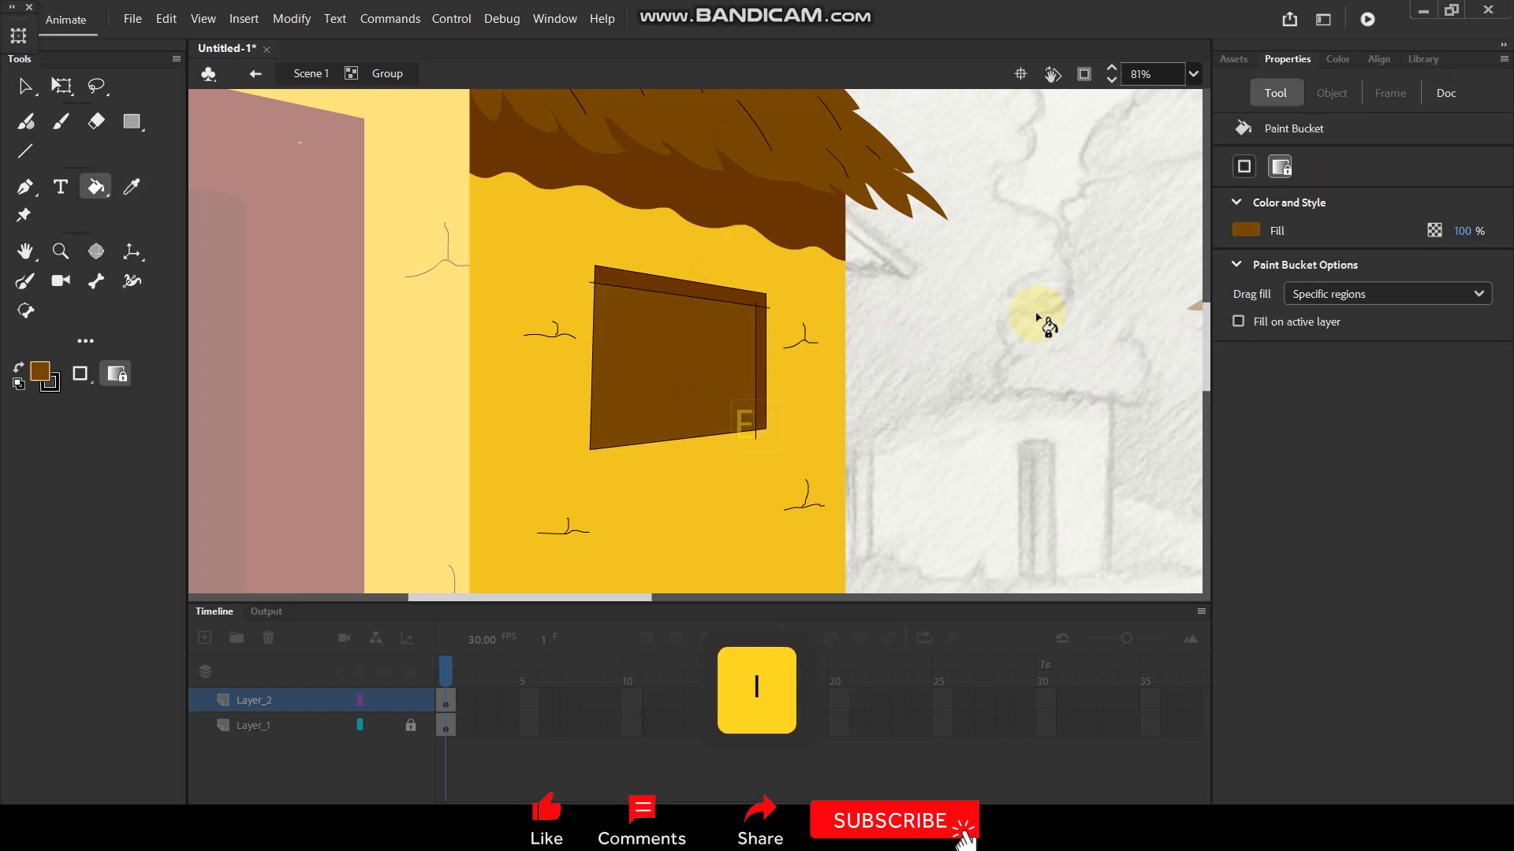
{"action": "left_click", "coordinate": [40, 372]}
{"action": "left_click", "coordinate": [398, 409]}
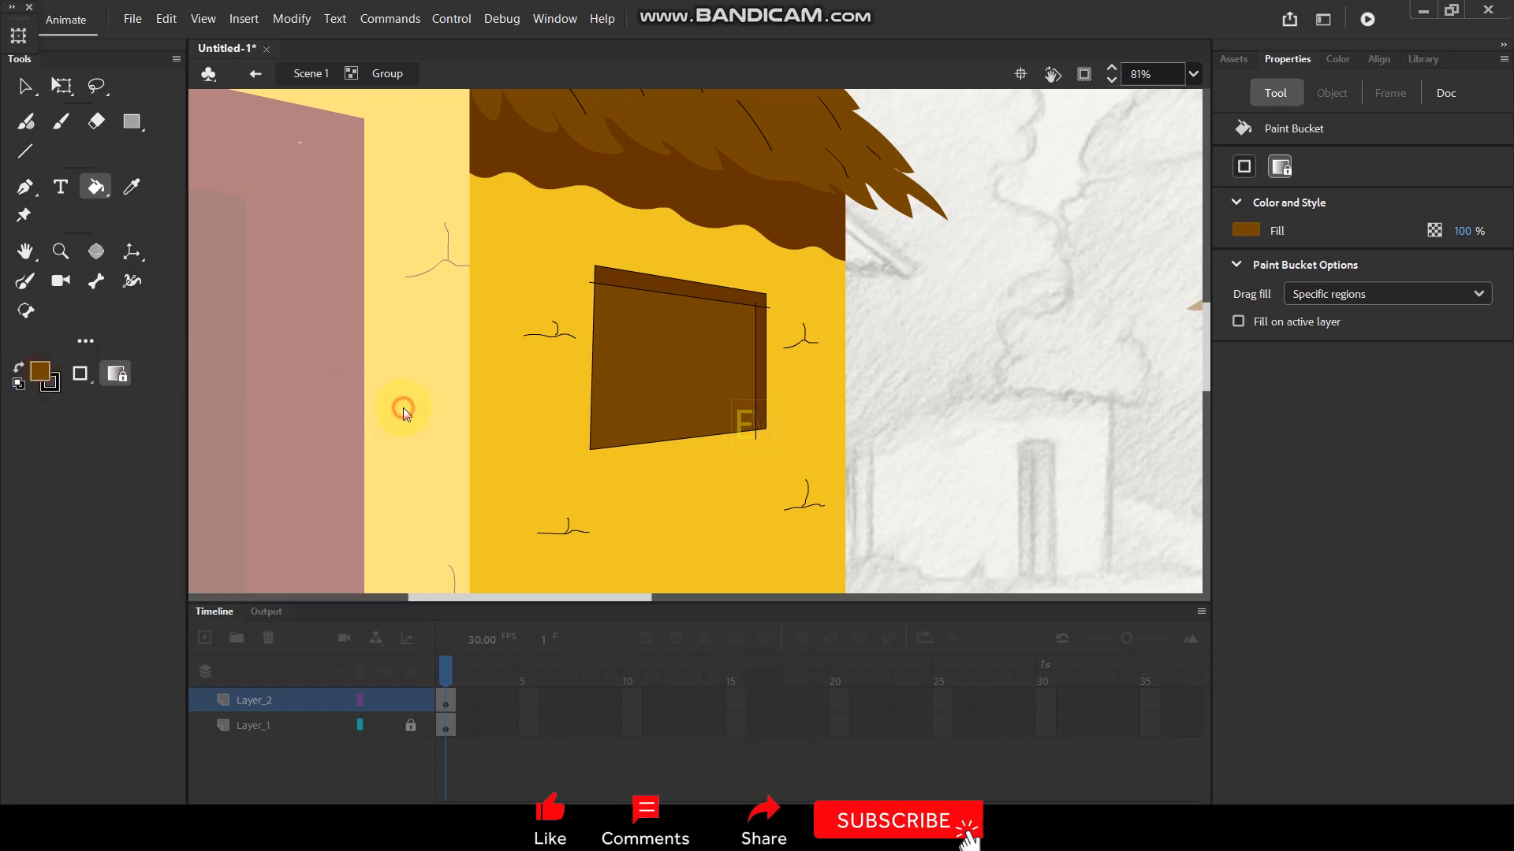
{"action": "mouse_move", "coordinate": [754, 418]}
{"action": "left_mouse_down"}
{"action": "mouse_move", "coordinate": [765, 450]}
{"action": "mouse_move", "coordinate": [732, 474]}
{"action": "left_mouse_up"}
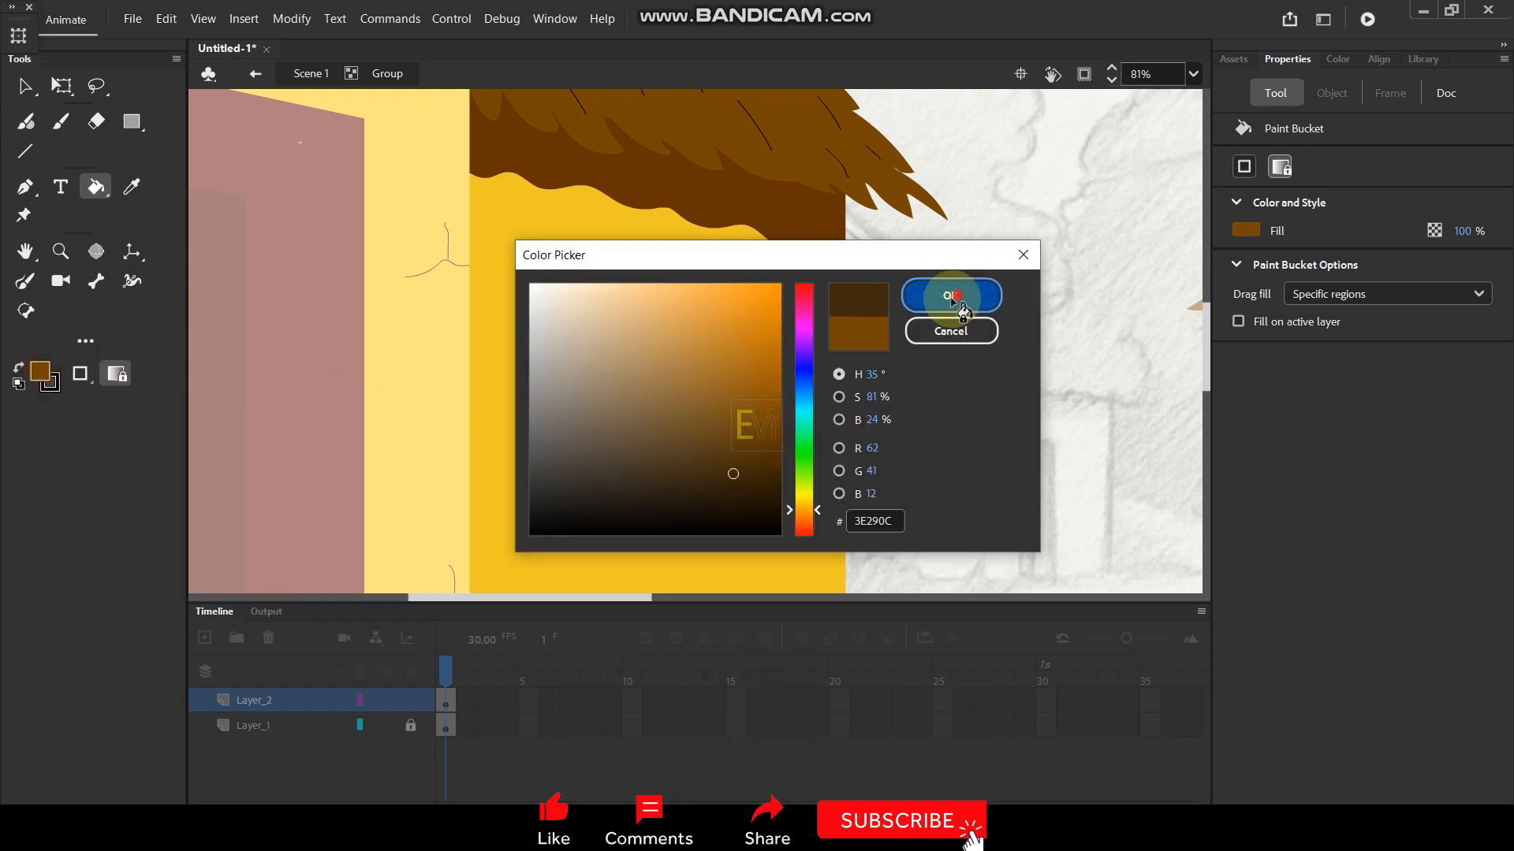
{"action": "left_click", "coordinate": [951, 296]}
{"action": "left_click", "coordinate": [694, 394]}
Delete the black outlines around and inside the window, and return to the main scene.
{"action": "left_click", "coordinate": [25, 85]}
{"action": "left_click", "coordinate": [332, 163]}
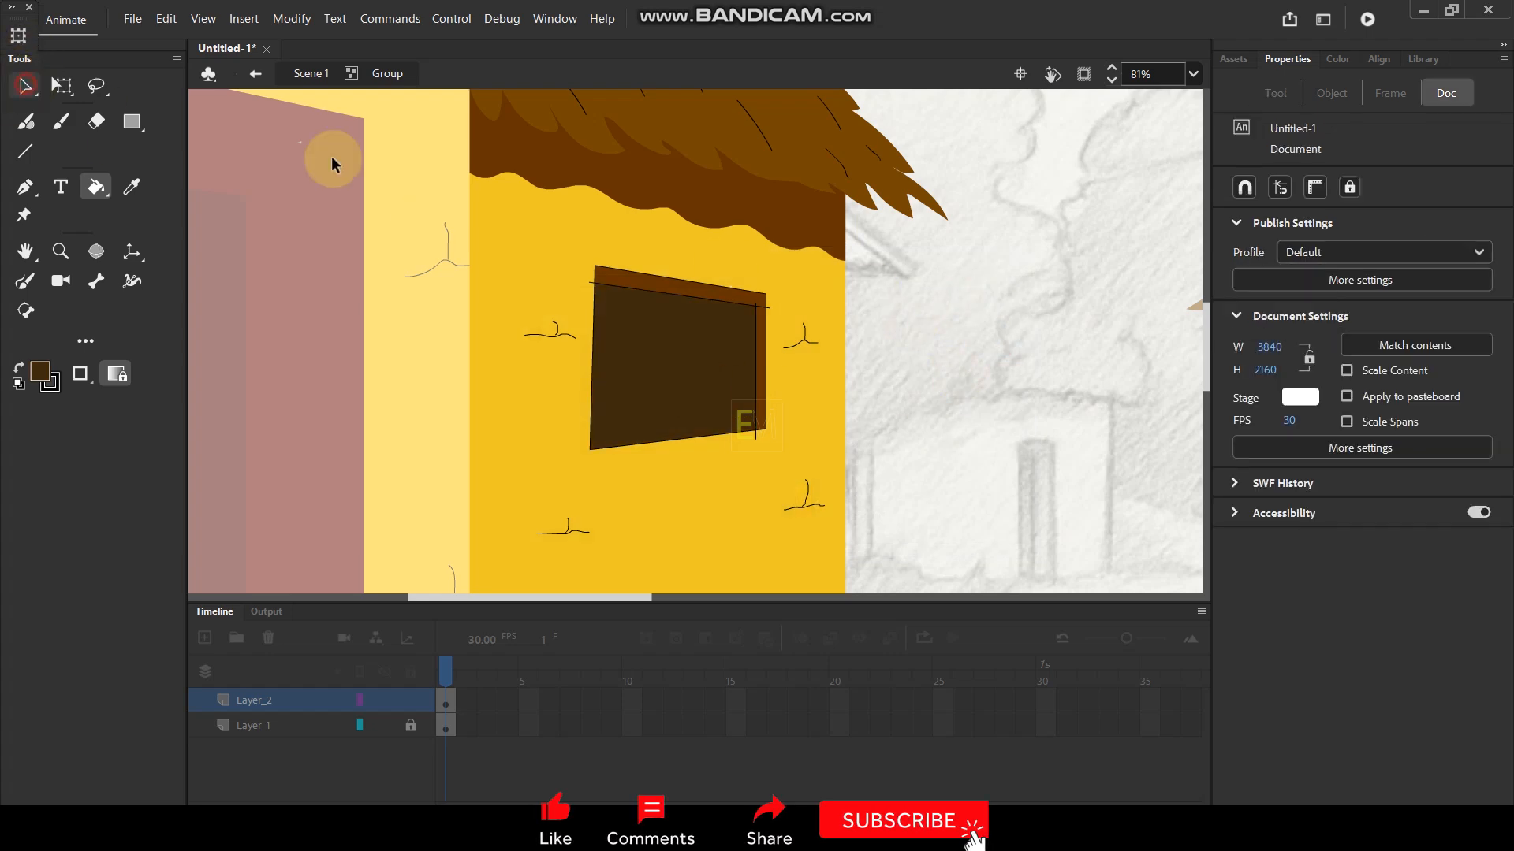
{"action": "left_click", "coordinate": [639, 285]}
{"action": "double_click", "coordinate": [645, 274]}
{"action": "key", "text": "Delete"}
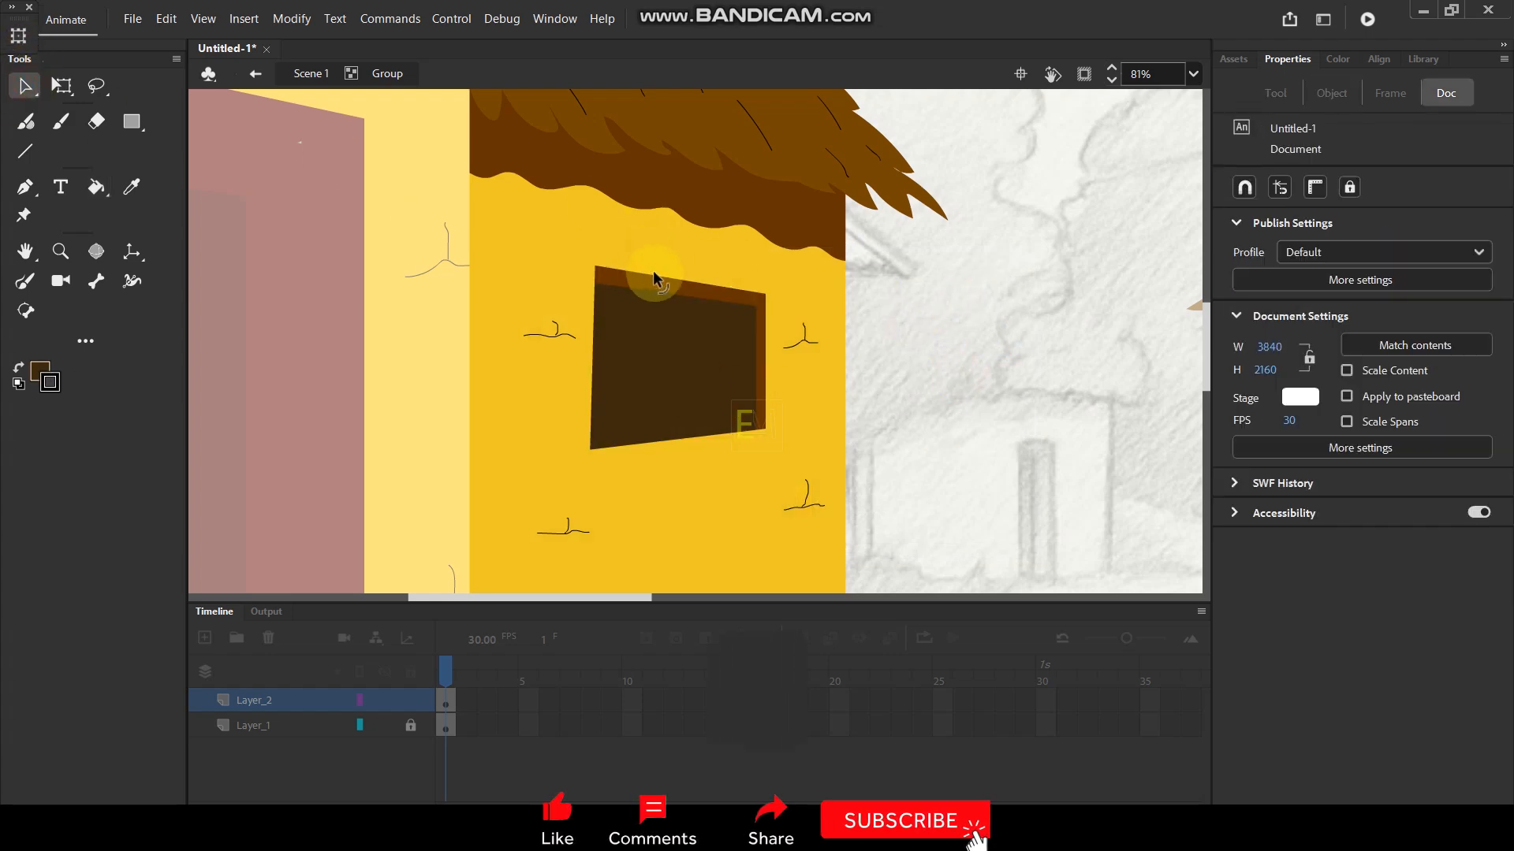
{"action": "double_click", "coordinate": [973, 311]}
{"action": "scroll", "coordinate": [973, 309], "scroll_direction": "down", "scroll_amount": 3}
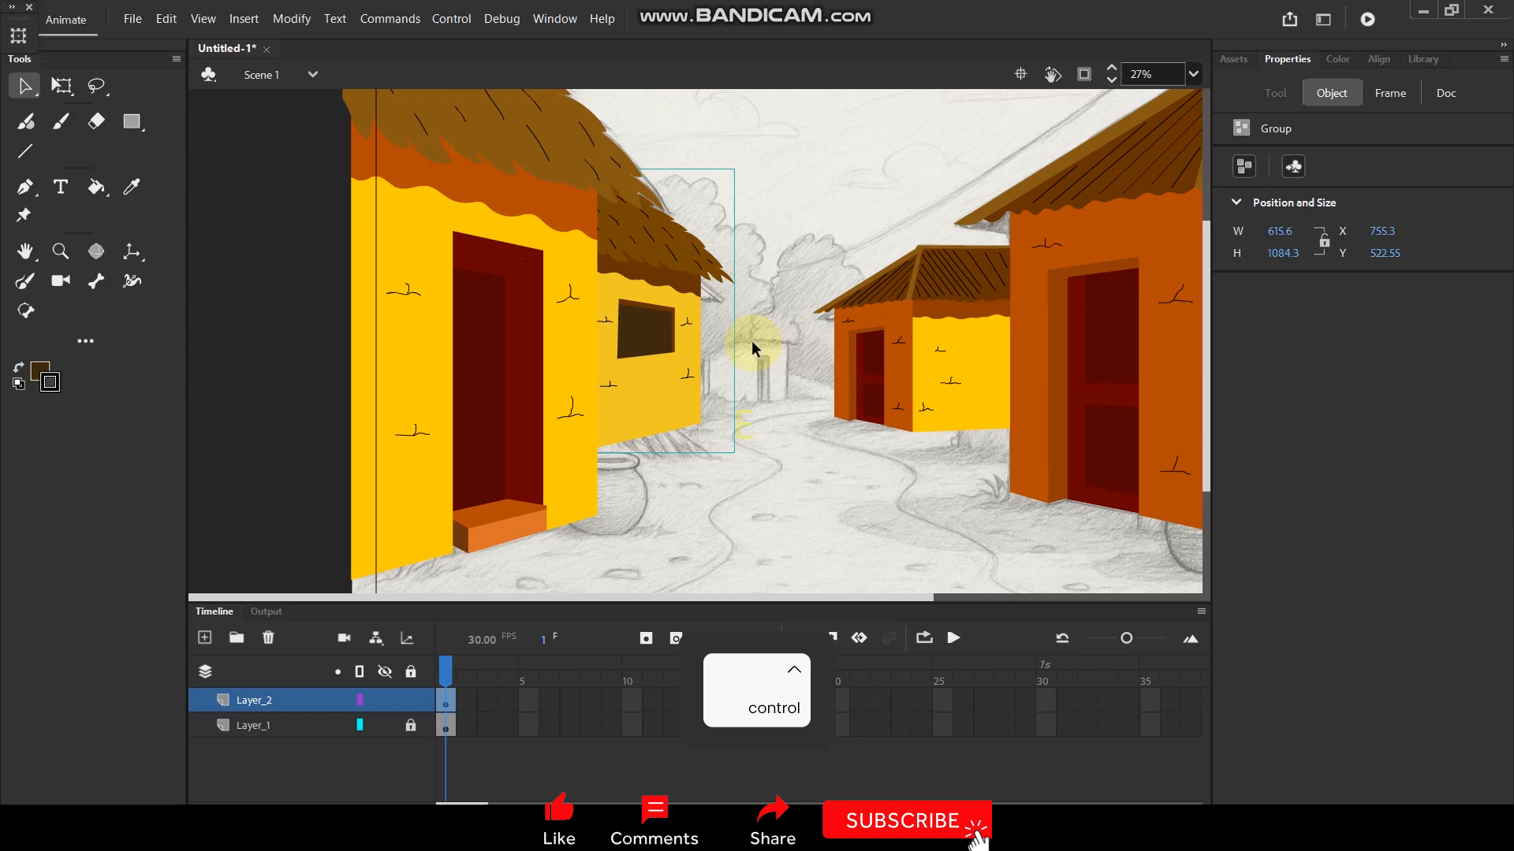
Reopen the small hut's group, move the window's lower left corner slightly up and inward, and return to the main scene.
{"action": "scroll", "coordinate": [630, 331], "scroll_direction": "up", "scroll_amount": 2}
{"action": "scroll", "coordinate": [626, 338], "scroll_direction": "up", "scroll_amount": 1}
{"action": "double_click", "coordinate": [629, 348]}
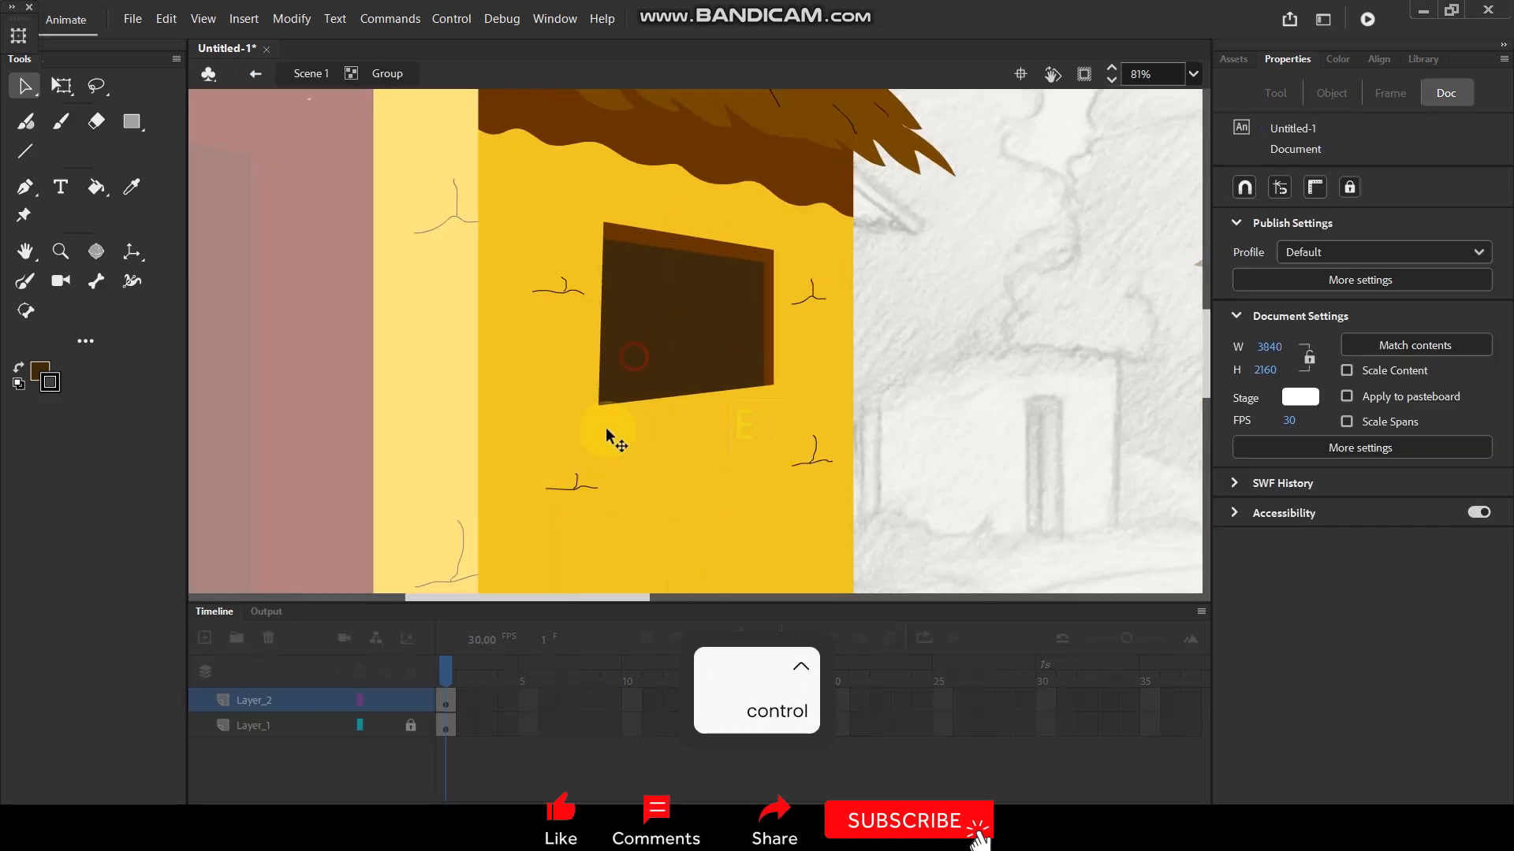
{"action": "scroll", "coordinate": [608, 418], "scroll_direction": "up", "scroll_amount": 4}
{"action": "left_click_drag", "start_coordinate": [588, 385], "coordinate": [598, 353]}
{"action": "scroll", "coordinate": [693, 315], "scroll_direction": "down", "scroll_amount": 4}
{"action": "double_click", "coordinate": [949, 297]}
{"action": "left_click", "coordinate": [984, 283]}
{"action": "scroll", "coordinate": [760, 338], "scroll_direction": "down", "scroll_amount": 2}
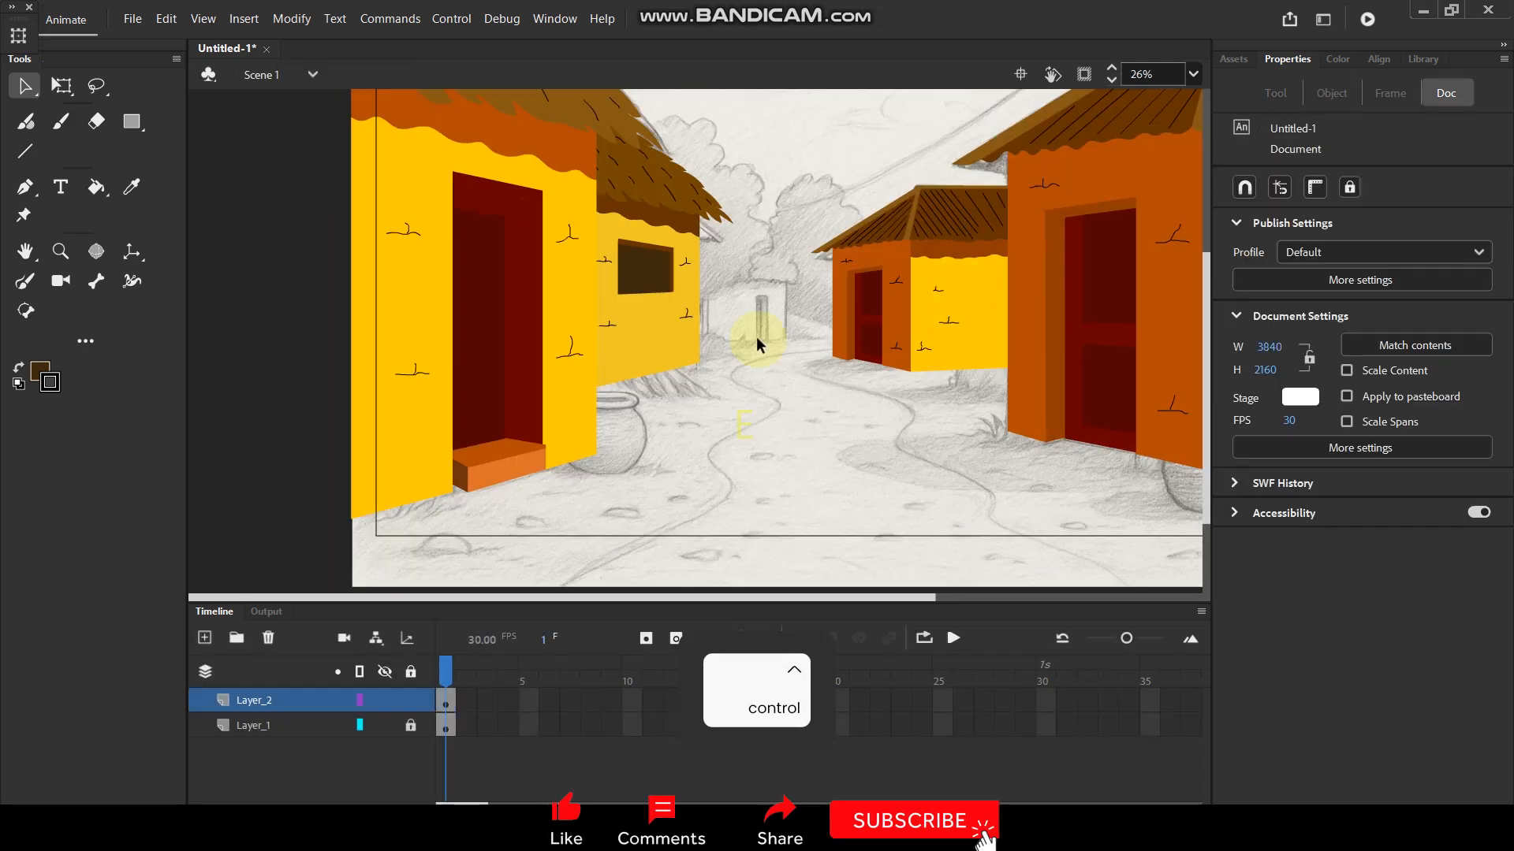
Show Layer_2 as outlines and add a new layer above it for tracing the sketched clay pot beside the left hut.
{"action": "scroll", "coordinate": [771, 302], "scroll_direction": "down", "scroll_amount": 1}
{"action": "scroll", "coordinate": [529, 280], "scroll_direction": "up", "scroll_amount": 3}
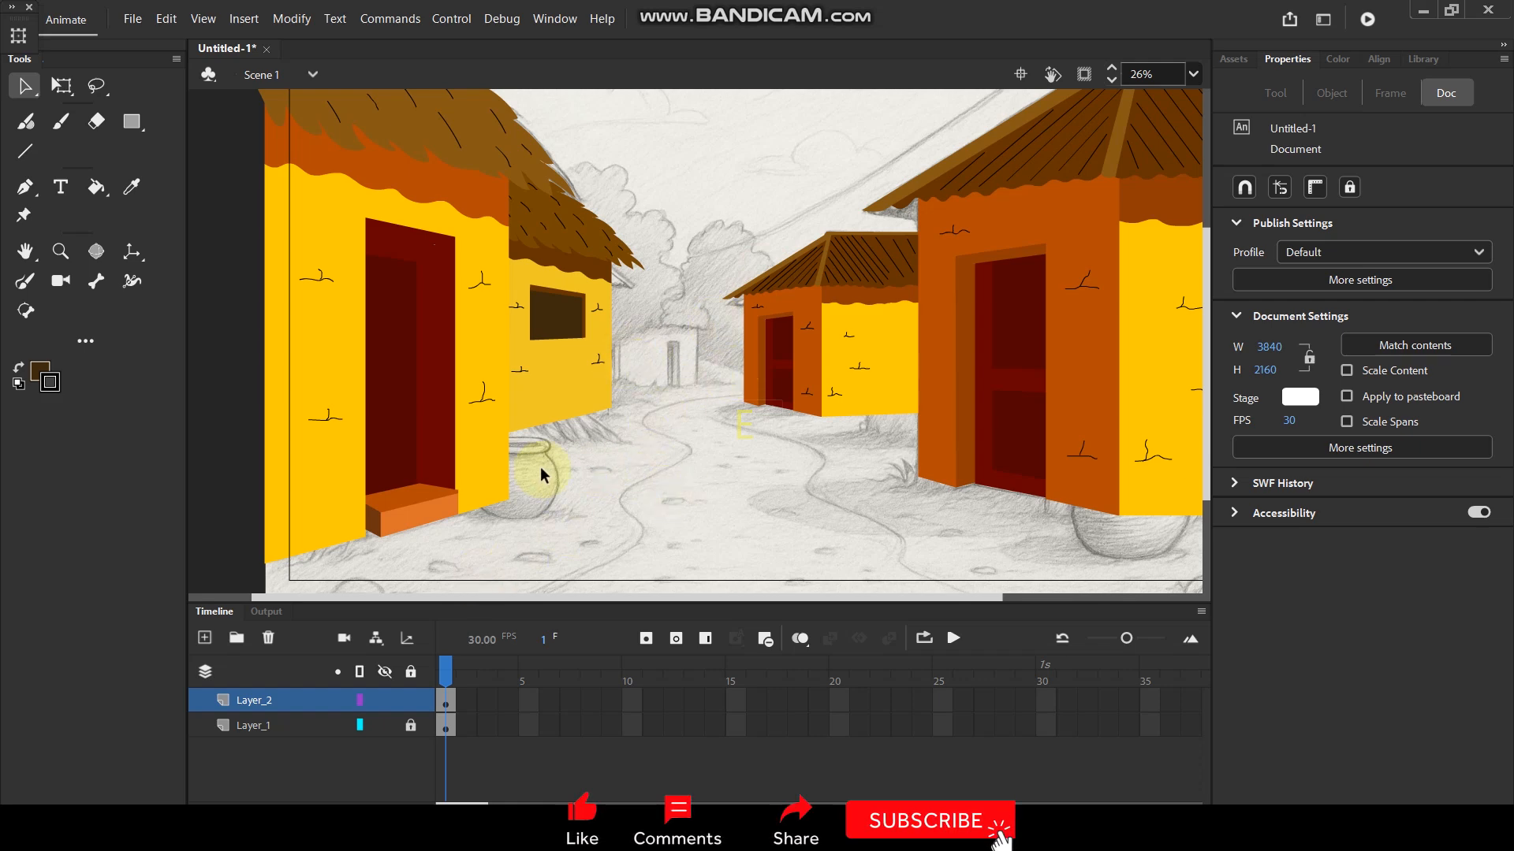
{"action": "left_click", "coordinate": [360, 700]}
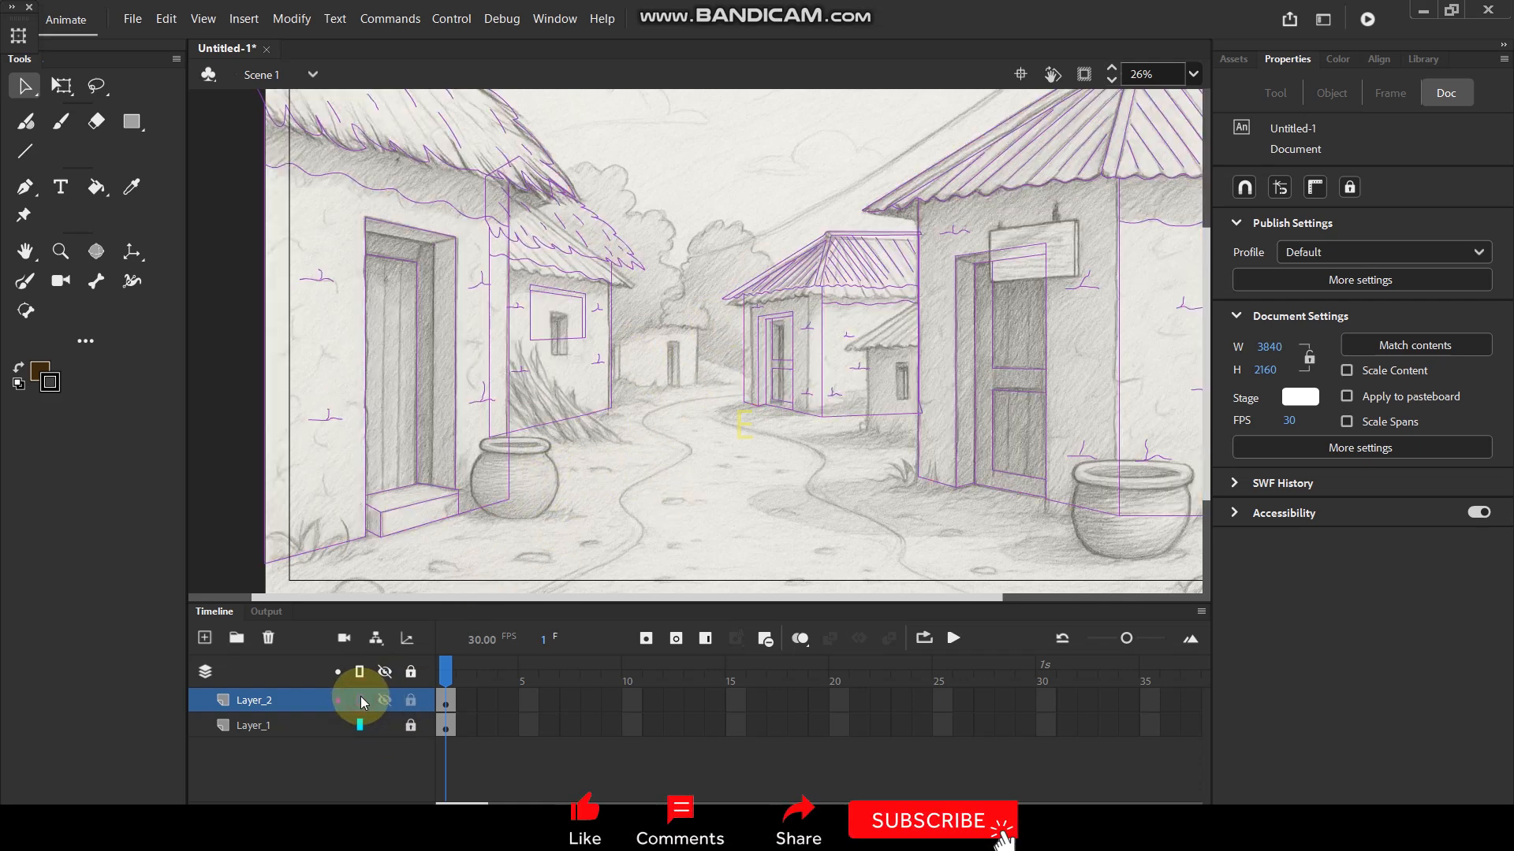
{"action": "left_click", "coordinate": [205, 639]}
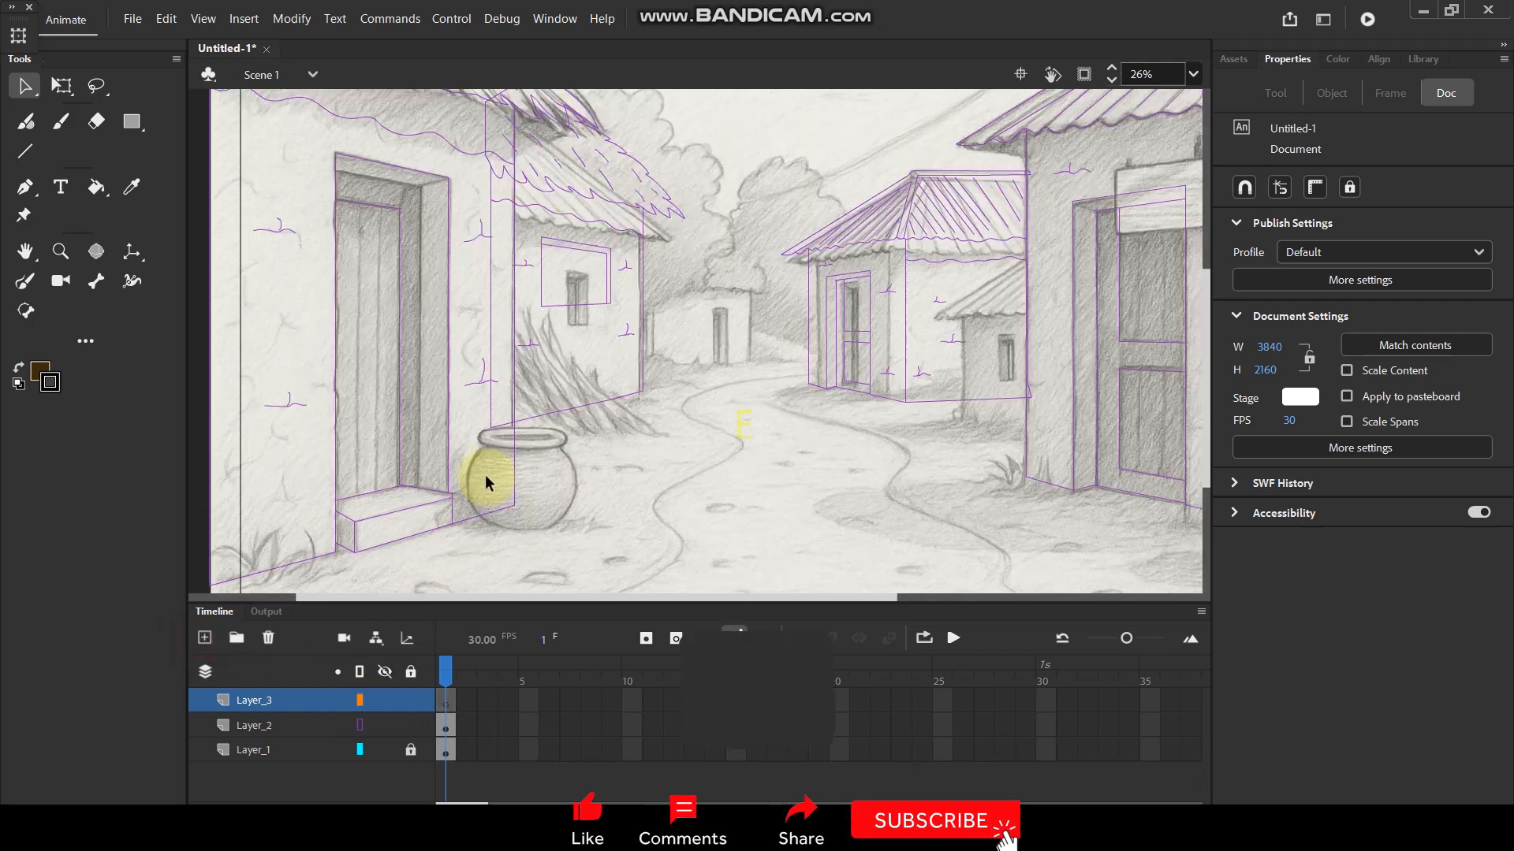
{"action": "scroll", "coordinate": [560, 402], "scroll_direction": "up", "scroll_amount": 4}
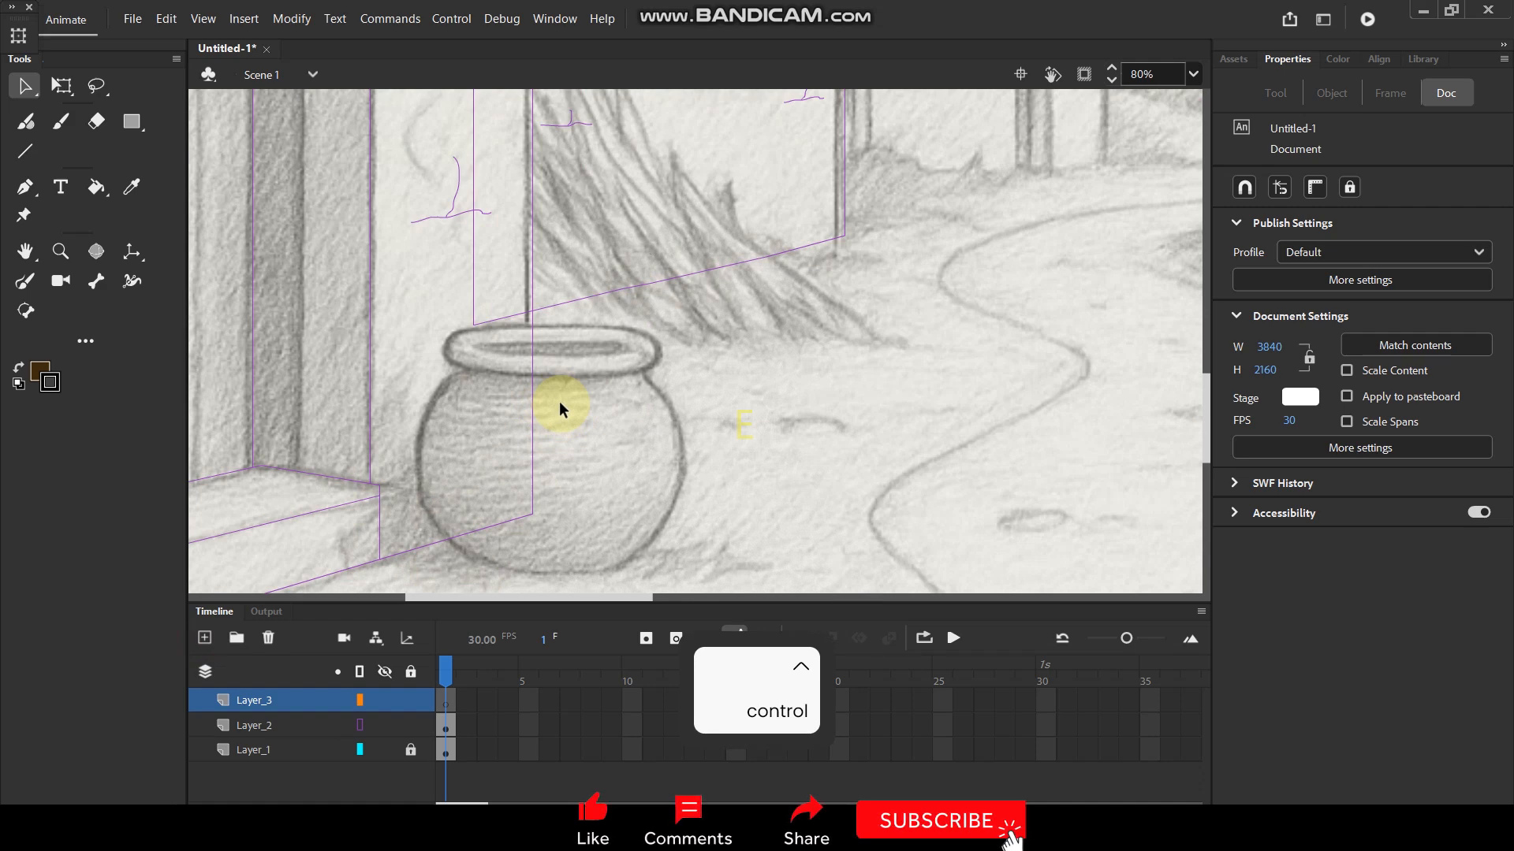
Draw an oval about 288 by 80 px over the sketched pot's rim and delete its fill, leaving the outline.
{"action": "scroll", "coordinate": [560, 395], "scroll_direction": "up", "scroll_amount": 1}
{"action": "left_click", "coordinate": [126, 123]}
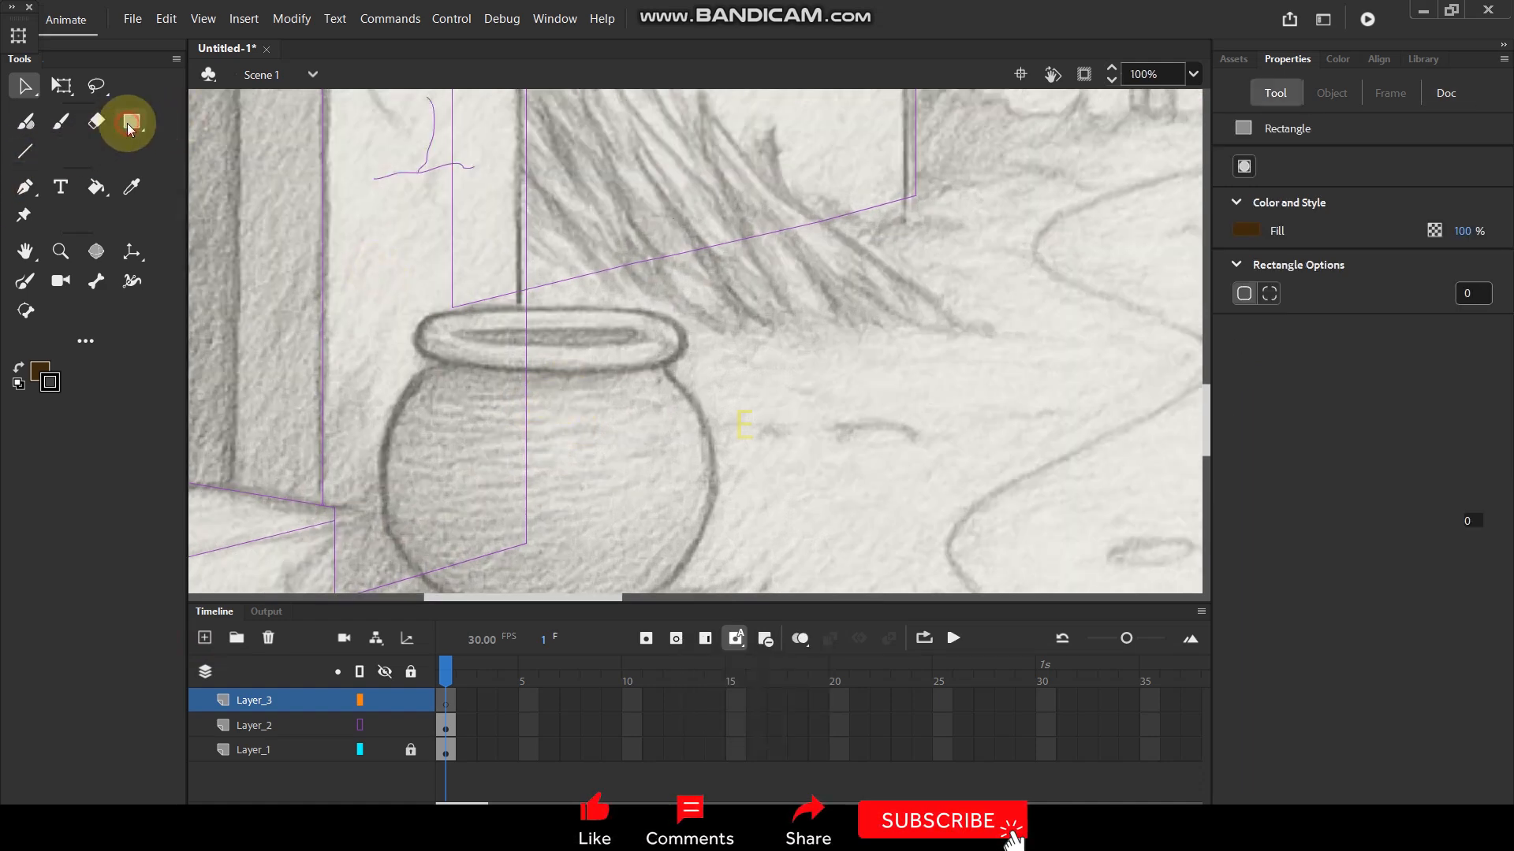
{"action": "left_click", "coordinate": [203, 173]}
{"action": "left_click_drag", "start_coordinate": [418, 292], "coordinate": [689, 380]}
{"action": "key", "text": "v"}
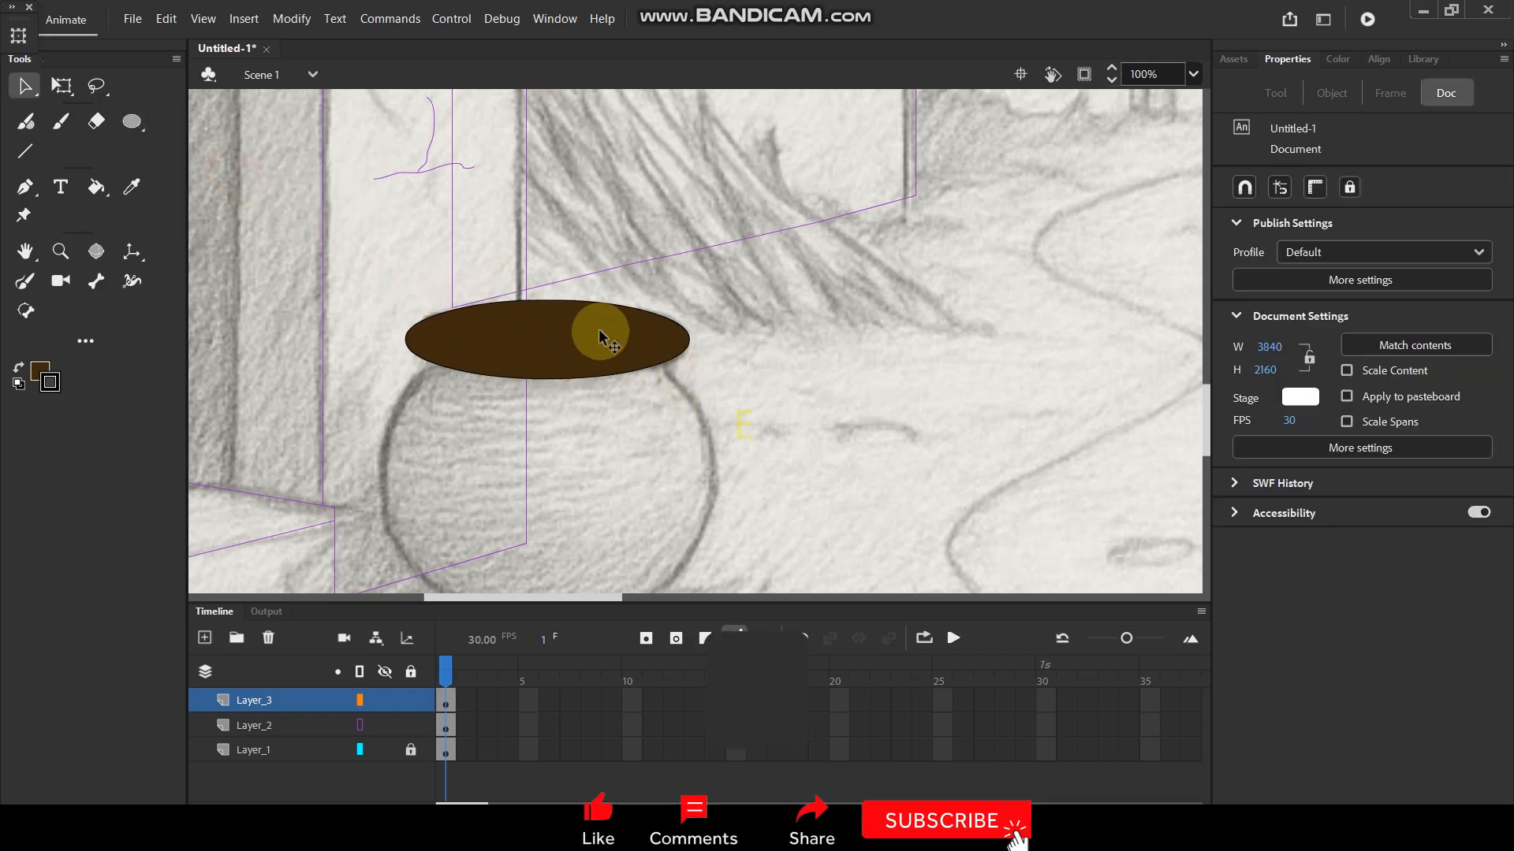
{"action": "left_click", "coordinate": [599, 334]}
{"action": "key", "text": "Delete"}
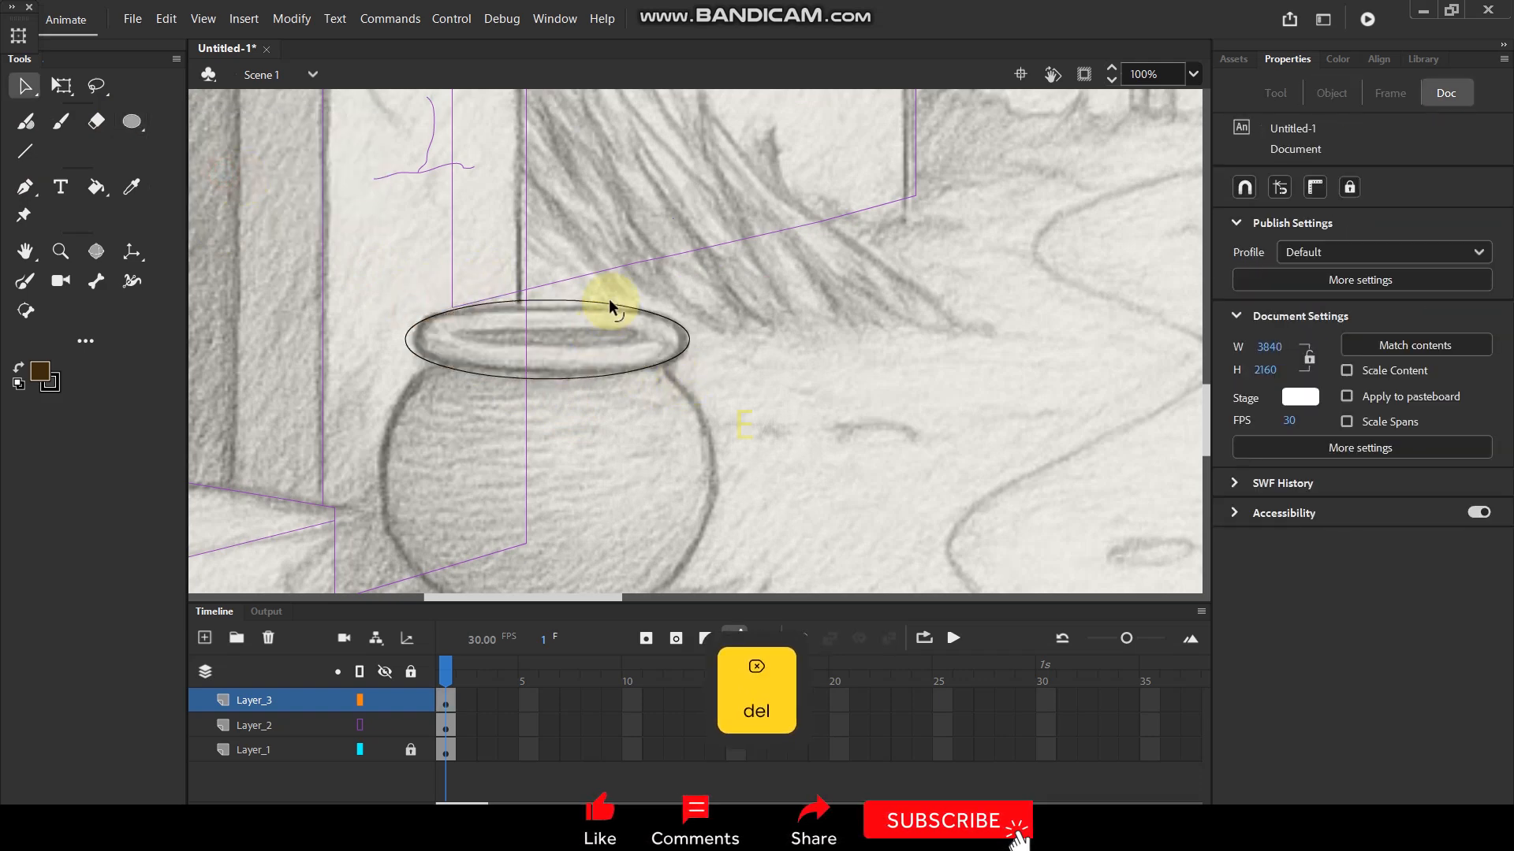
Duplicate the rim outline in place and scale the copy about its centre to about 188 by 25 px for the pot's opening.
{"action": "left_click", "coordinate": [608, 303]}
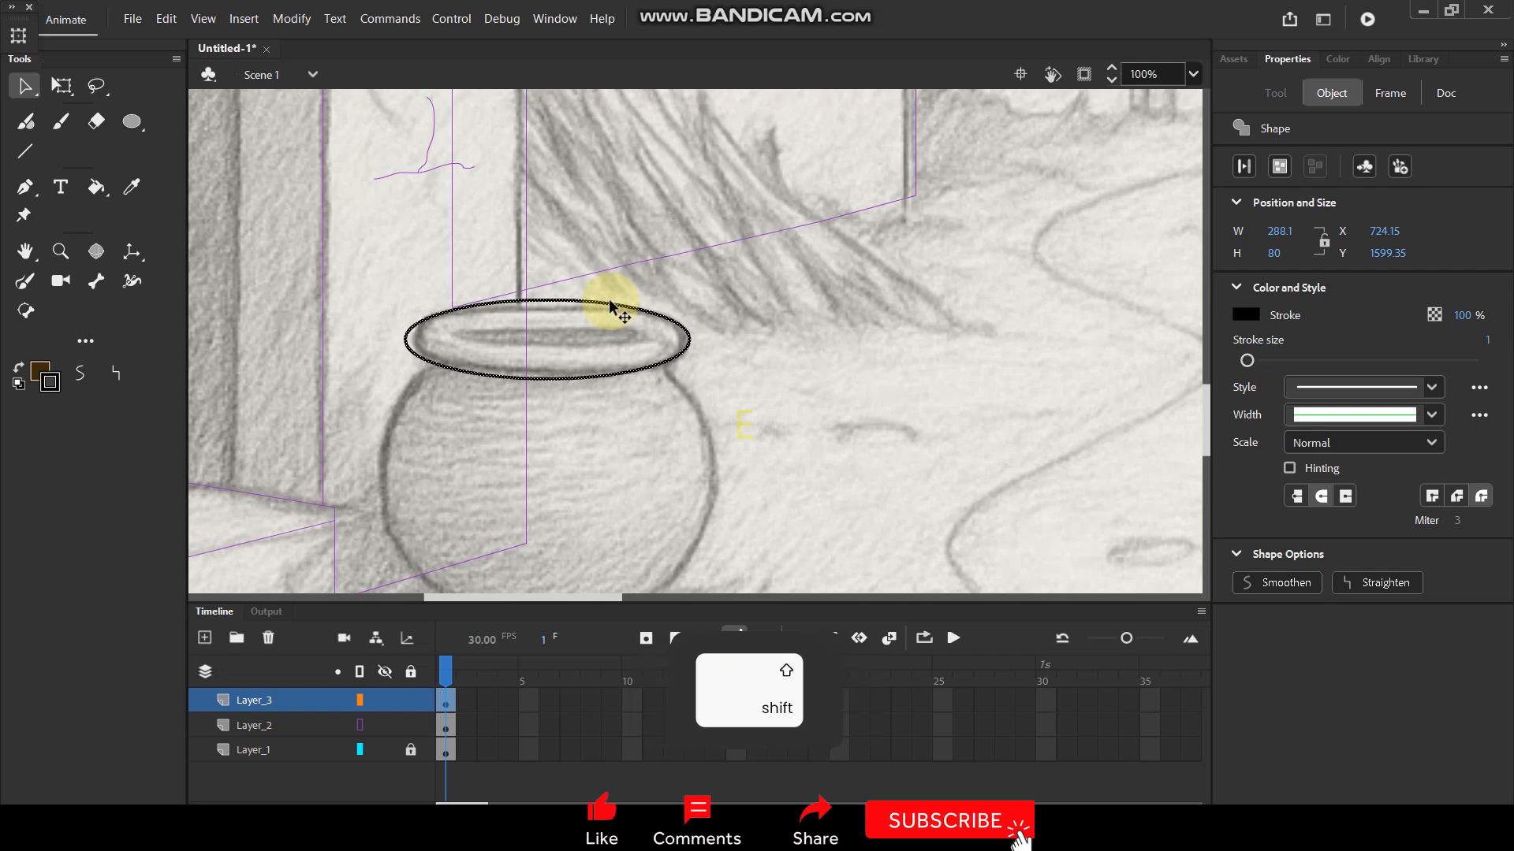
{"action": "key", "text": "ctrl+shift+v"}
{"action": "left_click", "coordinate": [61, 85]}
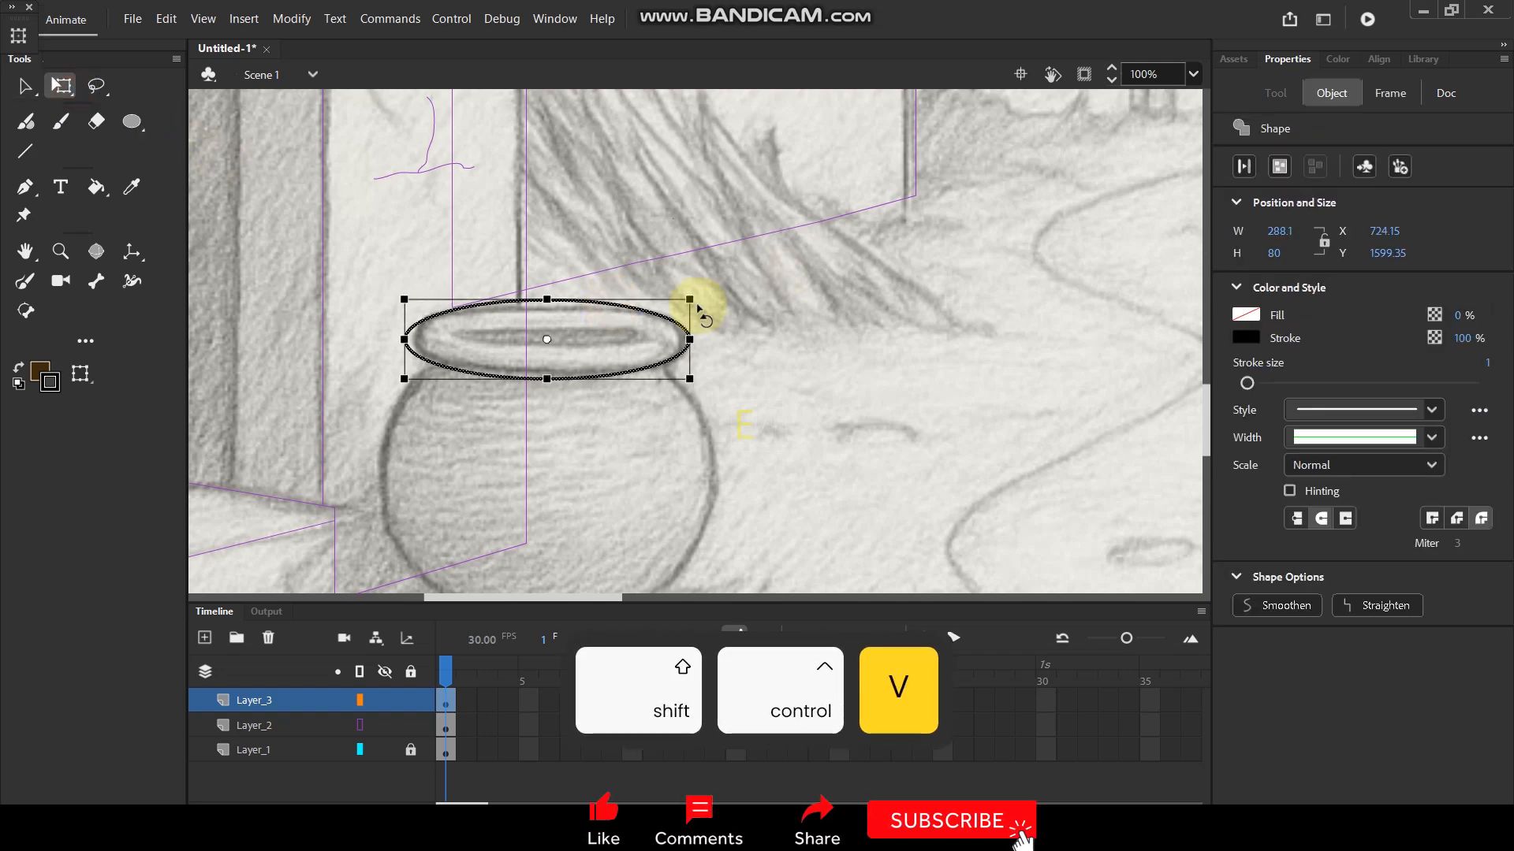
{"action": "left_click_drag", "start_coordinate": [690, 300], "coordinate": [640, 327]}
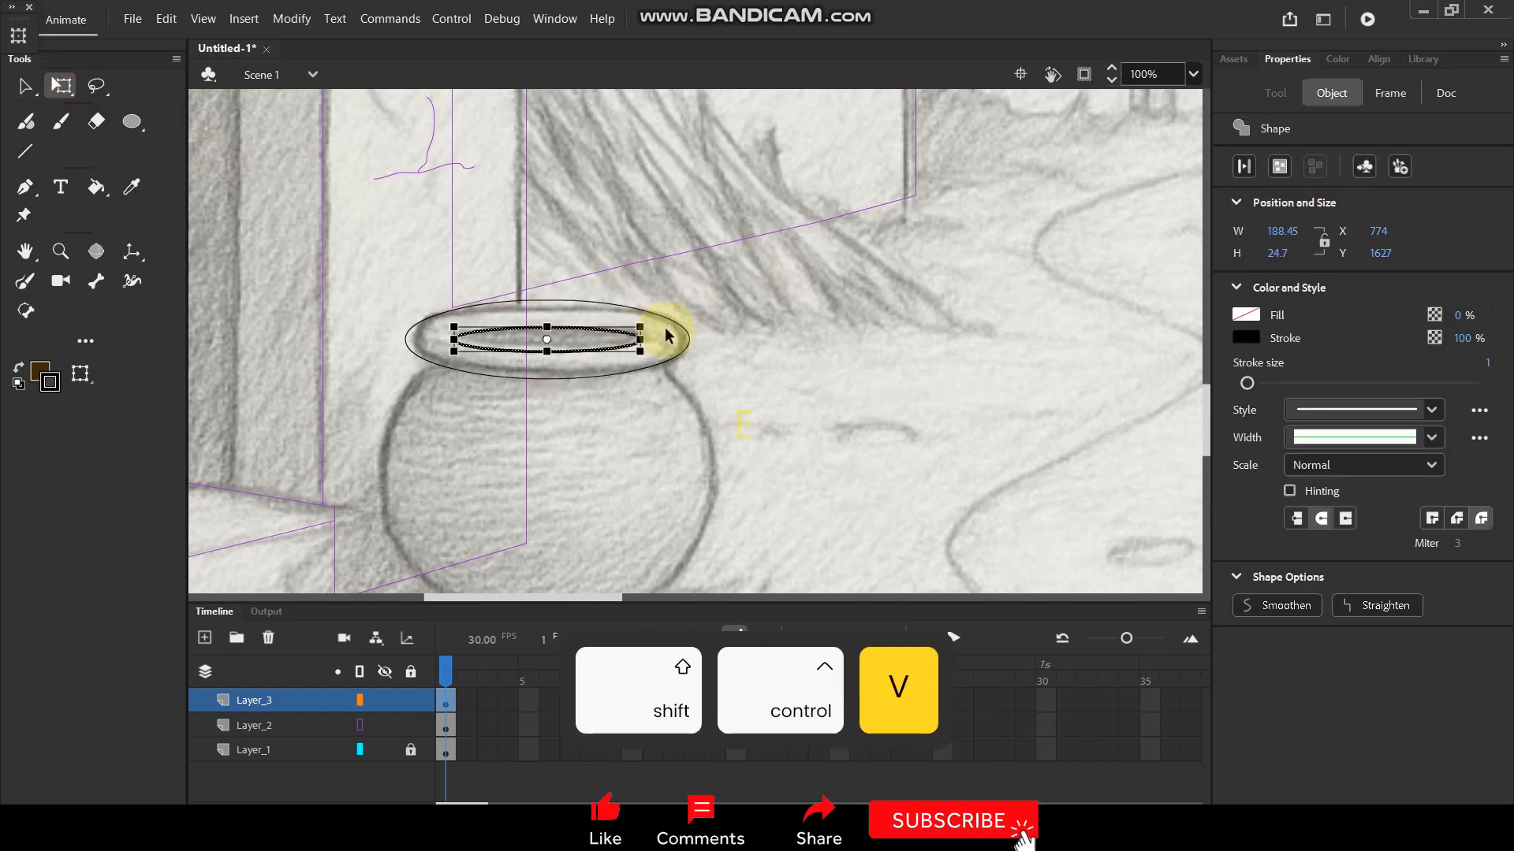
Trace the pot's curved sides and flat base with the Paint Brush, and add a curved shading line down the body.
{"action": "left_click", "coordinate": [743, 385]}
{"action": "key", "text": "space"}
{"action": "left_click_drag", "start_coordinate": [726, 426], "coordinate": [739, 328]}
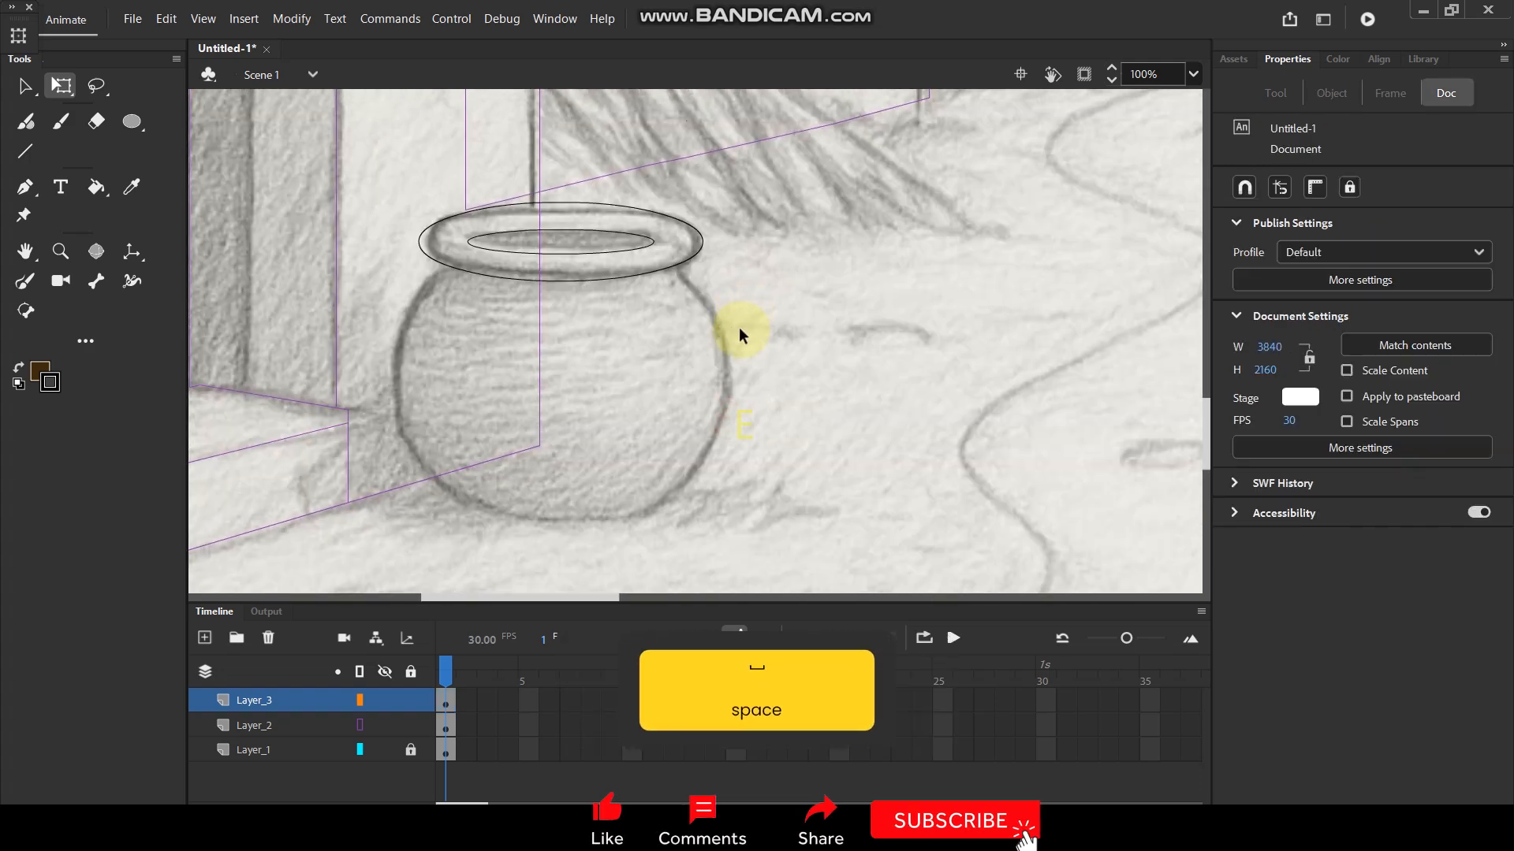
{"action": "key", "text": "y"}
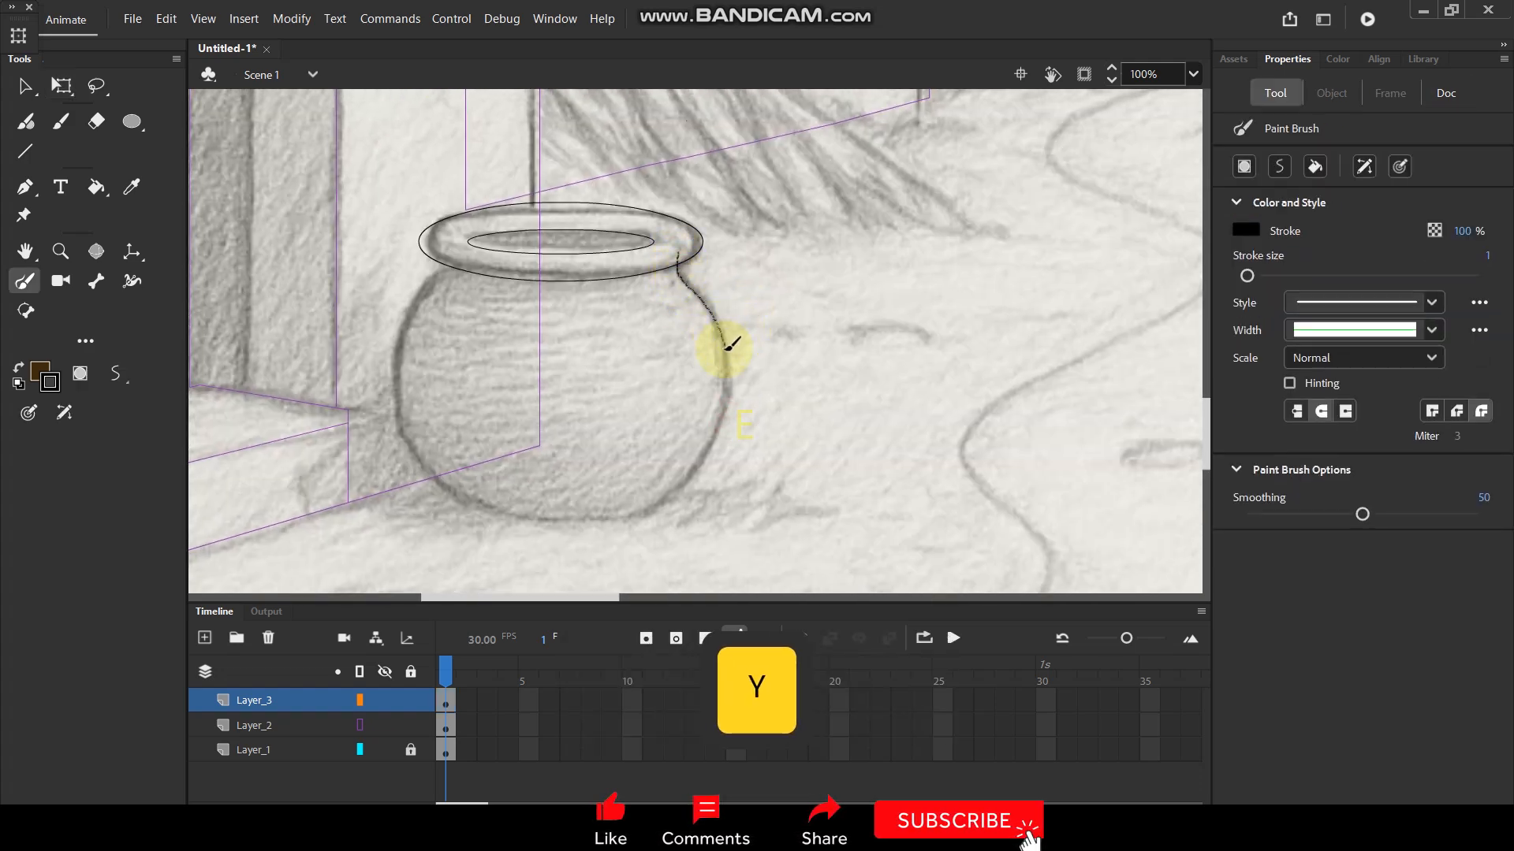
{"action": "left_click_drag", "start_coordinate": [711, 443], "coordinate": [627, 522]}
{"action": "mouse_move", "coordinate": [445, 257]}
{"action": "left_mouse_down"}
{"action": "mouse_move", "coordinate": [408, 318]}
{"action": "mouse_move", "coordinate": [397, 410]}
{"action": "mouse_move", "coordinate": [410, 456]}
{"action": "mouse_move", "coordinate": [510, 530]}
{"action": "mouse_move", "coordinate": [479, 515]}
{"action": "mouse_move", "coordinate": [659, 516]}
{"action": "left_mouse_up"}
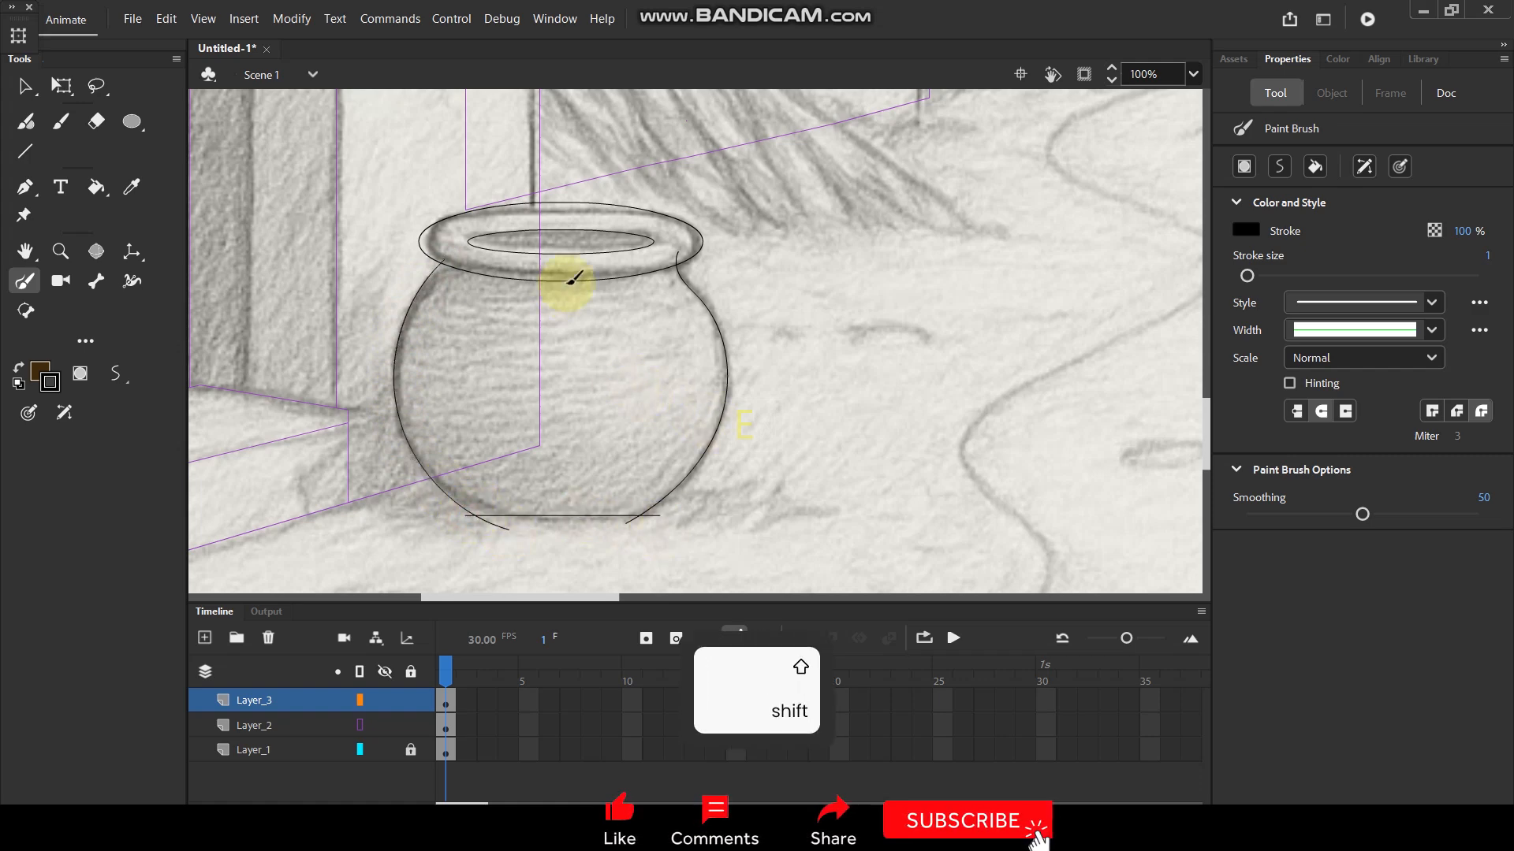
{"action": "mouse_move", "coordinate": [544, 281]}
{"action": "left_mouse_down"}
{"action": "mouse_move", "coordinate": [511, 357]}
{"action": "mouse_move", "coordinate": [508, 444]}
{"action": "mouse_move", "coordinate": [561, 526]}
{"action": "left_mouse_up"}
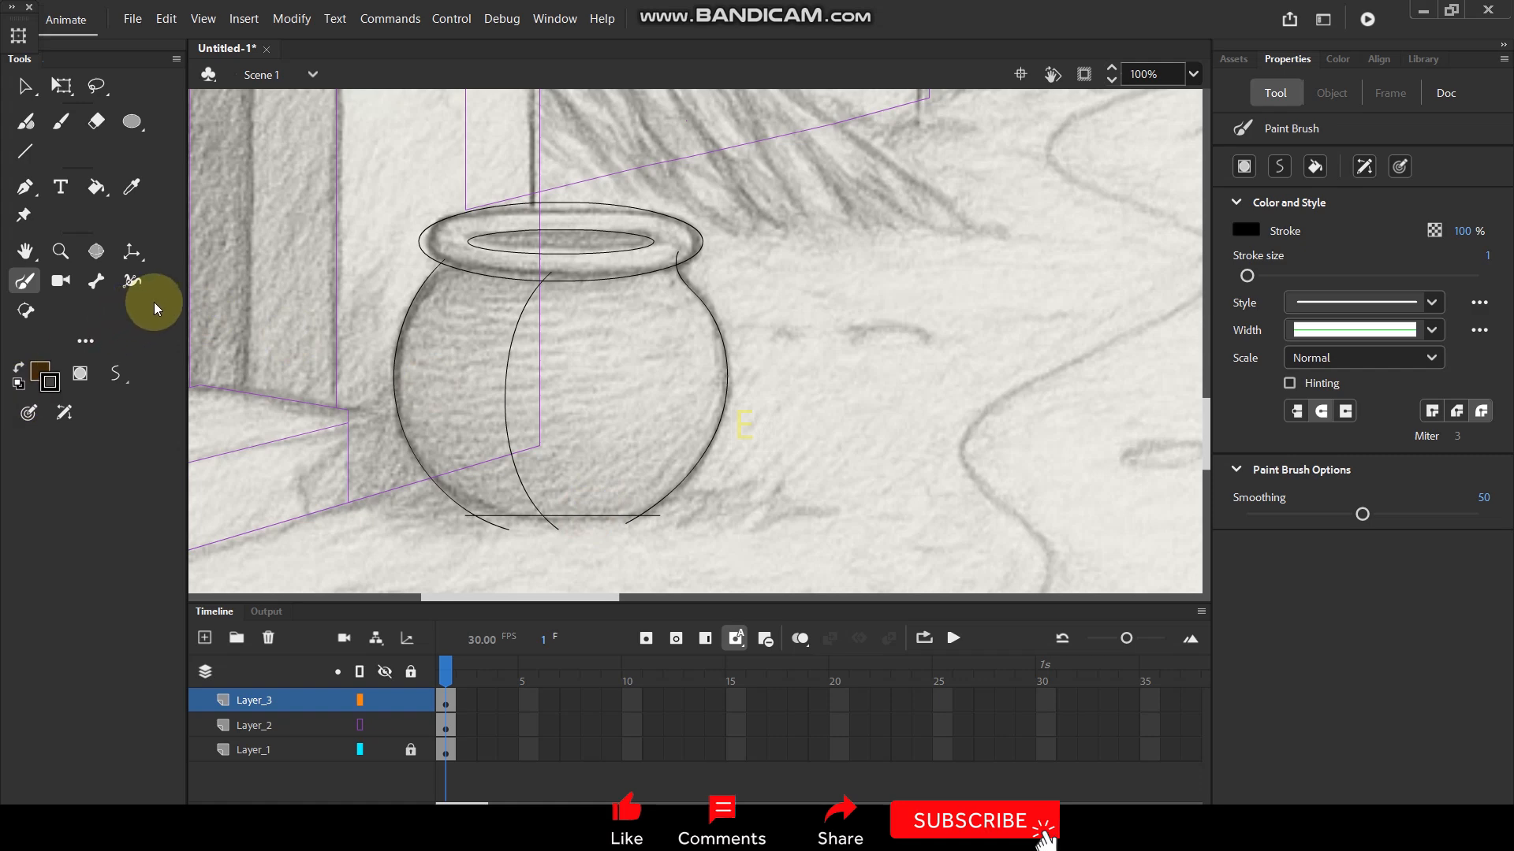
Fill the pot's inner opening with the current very dark brown, leaving the surrounding rim unfilled.
{"action": "key", "text": "k"}
{"action": "left_click", "coordinate": [610, 252]}
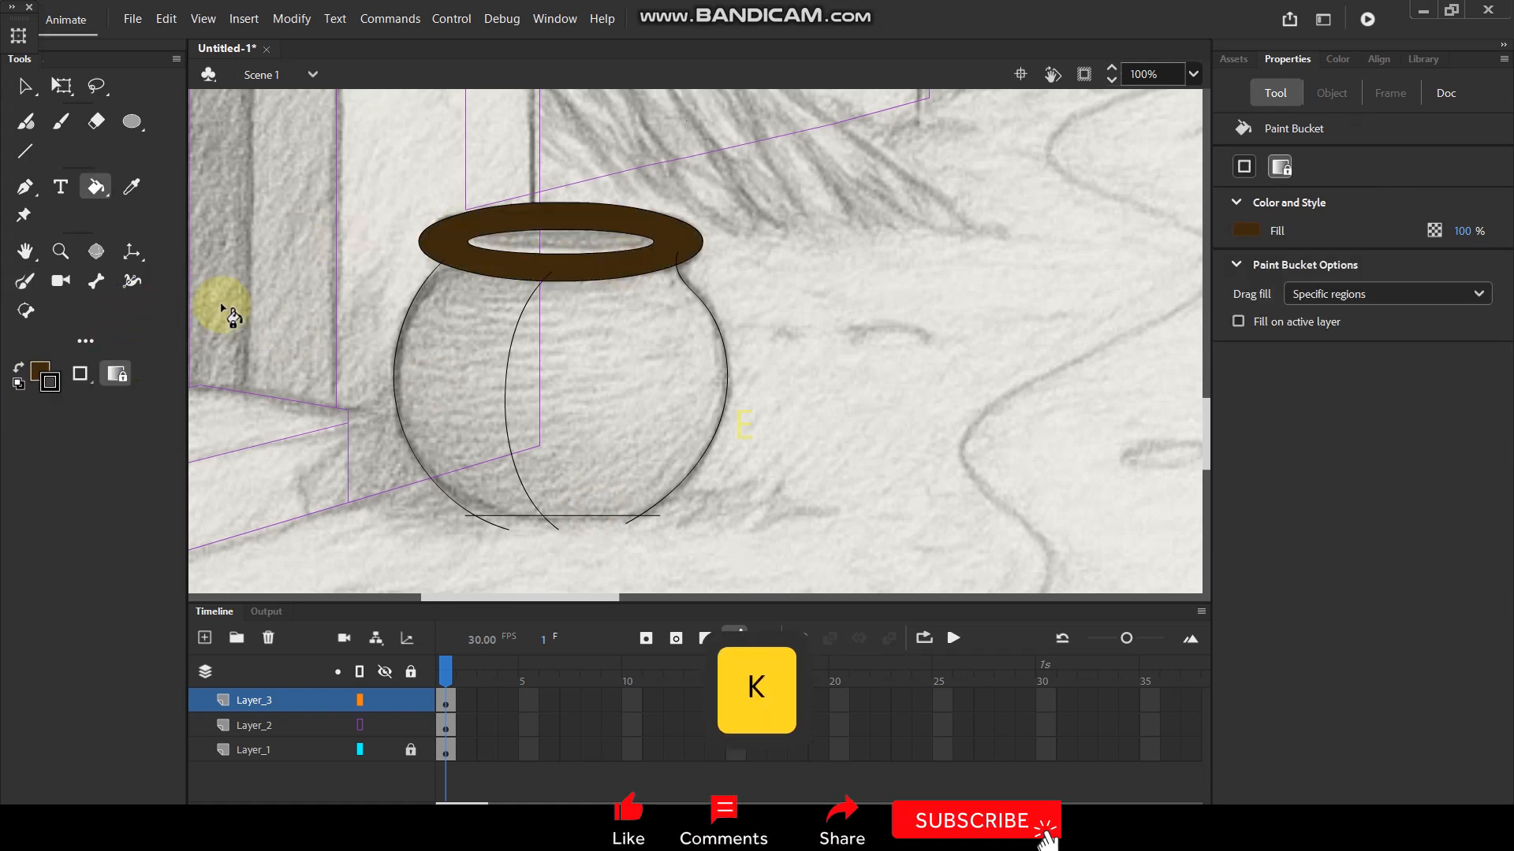
{"action": "key", "text": "ctrl+z"}
{"action": "left_click", "coordinate": [574, 244]}
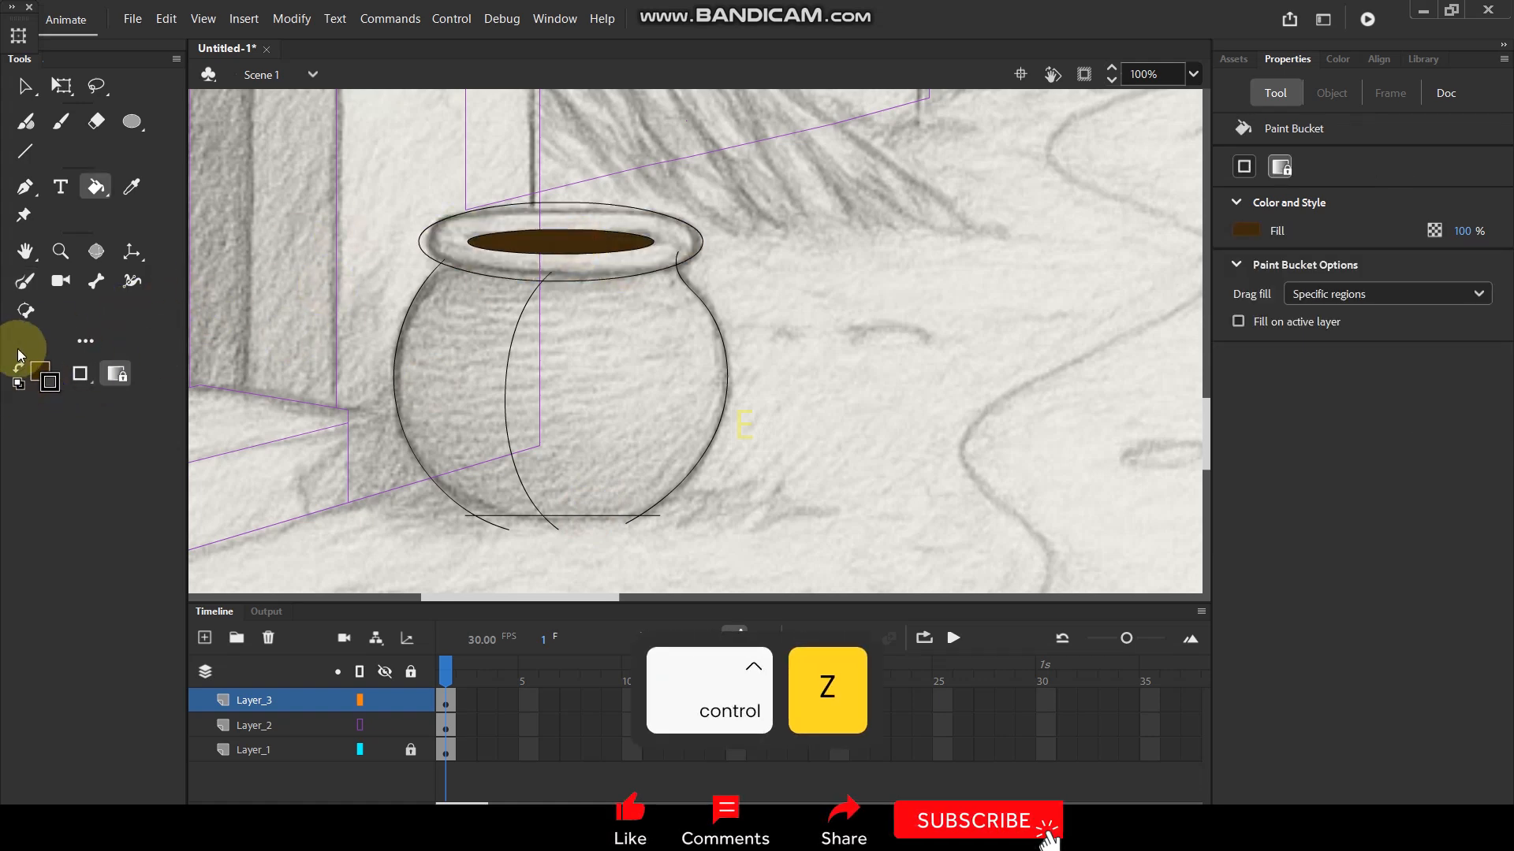
Show Layer_2 in full colour again and fill the pot's rim with the red sampled from the left hut's doorway.
{"action": "scroll", "coordinate": [562, 301], "scroll_direction": "down", "scroll_amount": 3}
{"action": "left_click", "coordinate": [360, 725]}
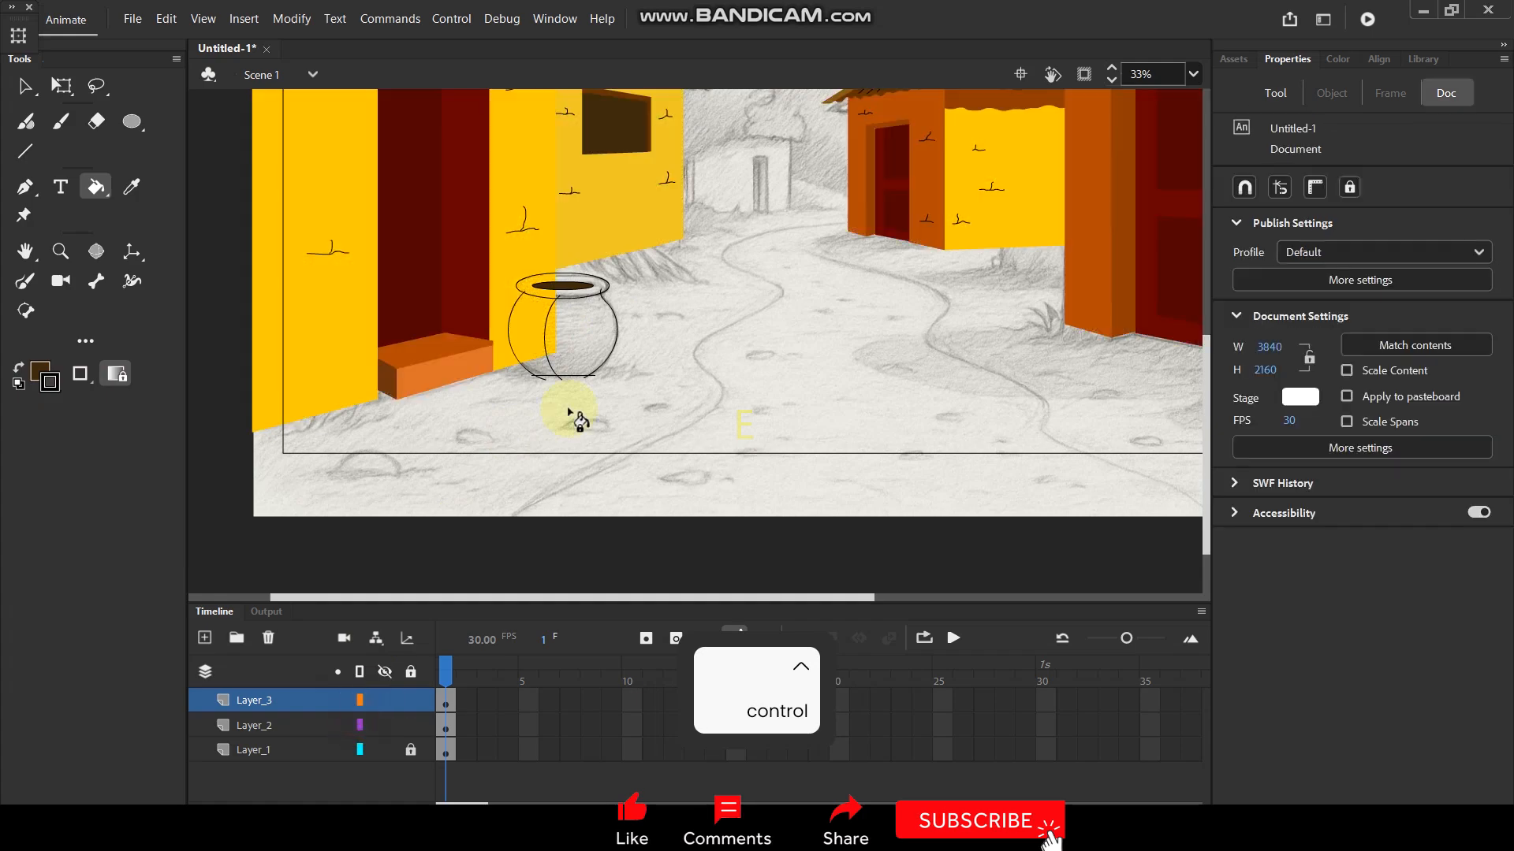
{"action": "scroll", "coordinate": [572, 414], "scroll_direction": "down", "scroll_amount": 2}
{"action": "scroll", "coordinate": [579, 226], "scroll_direction": "up", "scroll_amount": 2}
{"action": "key", "text": "i"}
{"action": "left_click", "coordinate": [395, 253]}
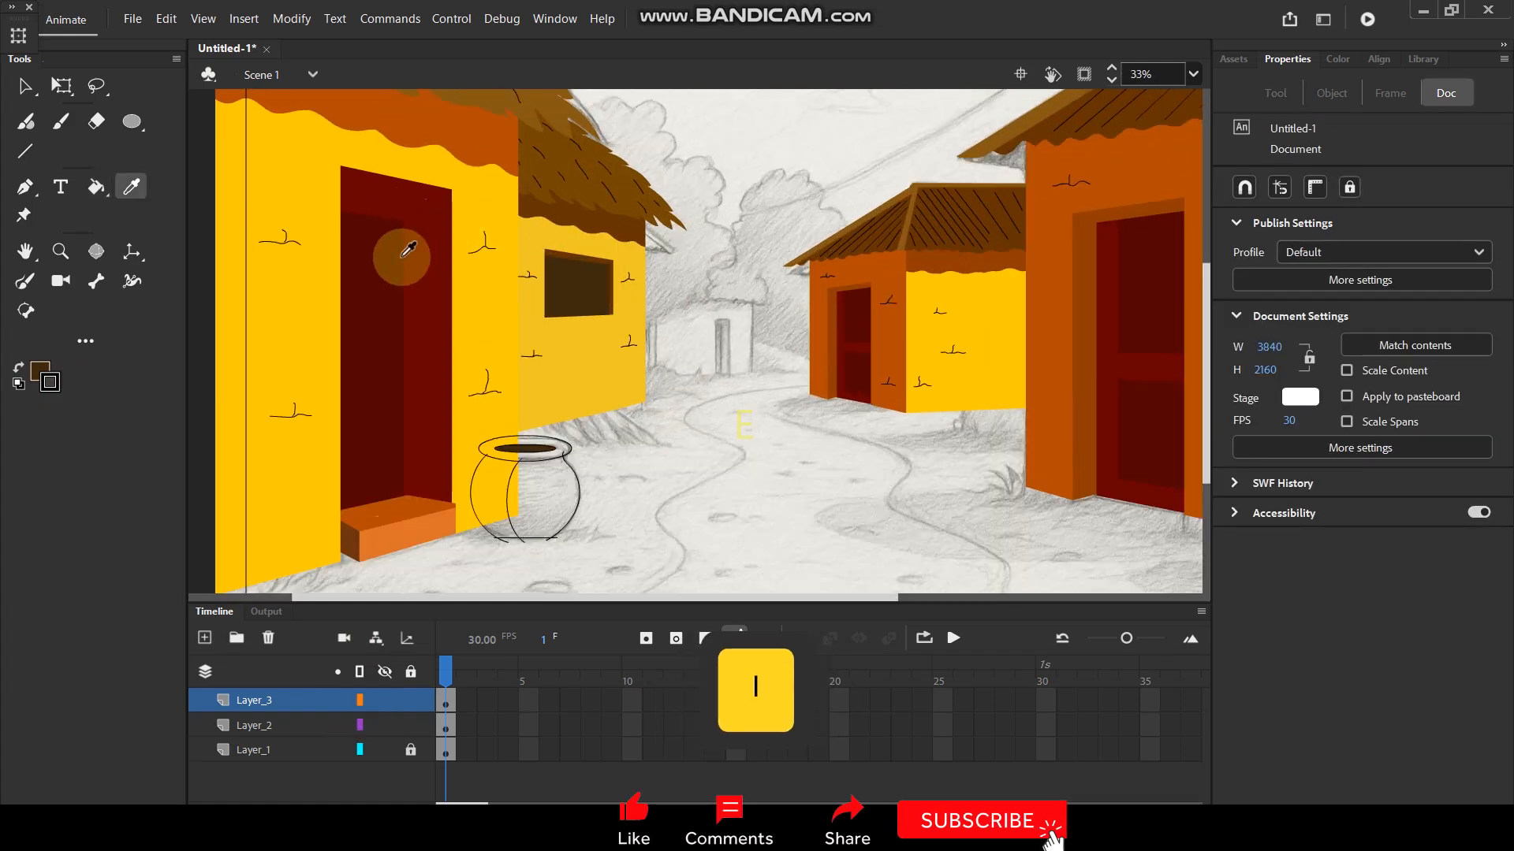
{"action": "left_click", "coordinate": [536, 459]}
Try the doorstep's darker orange on the larger part of the pot's body and its lighter orange on the left part.
{"action": "key", "text": "i"}
{"action": "left_click", "coordinate": [418, 502]}
{"action": "left_click", "coordinate": [544, 493]}
{"action": "key", "text": "i"}
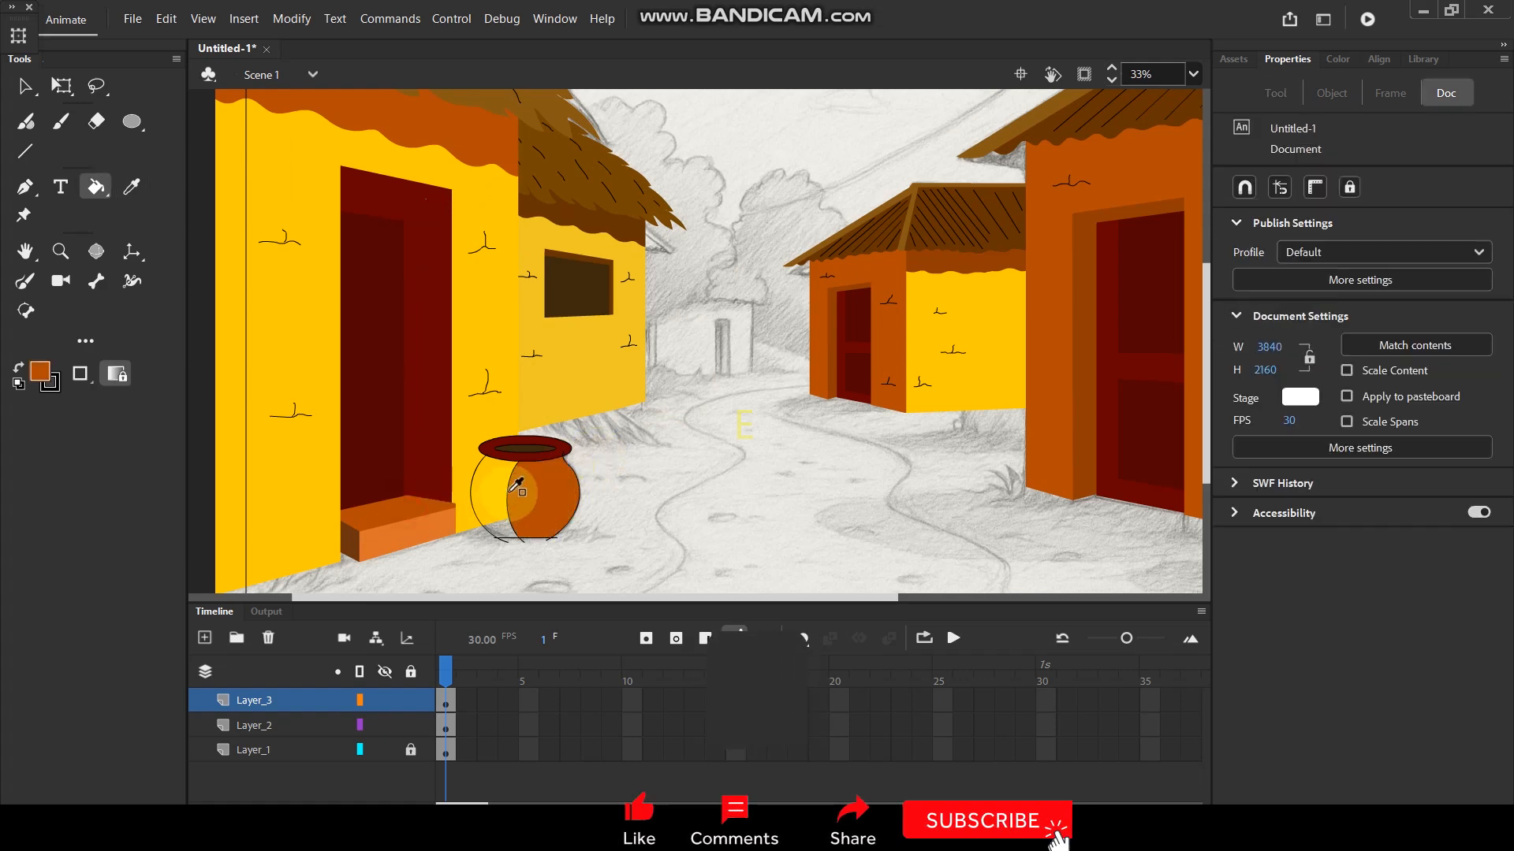
{"action": "left_click", "coordinate": [557, 455]}
{"action": "key", "text": "i"}
{"action": "left_click", "coordinate": [417, 531]}
{"action": "left_click", "coordinate": [482, 512]}
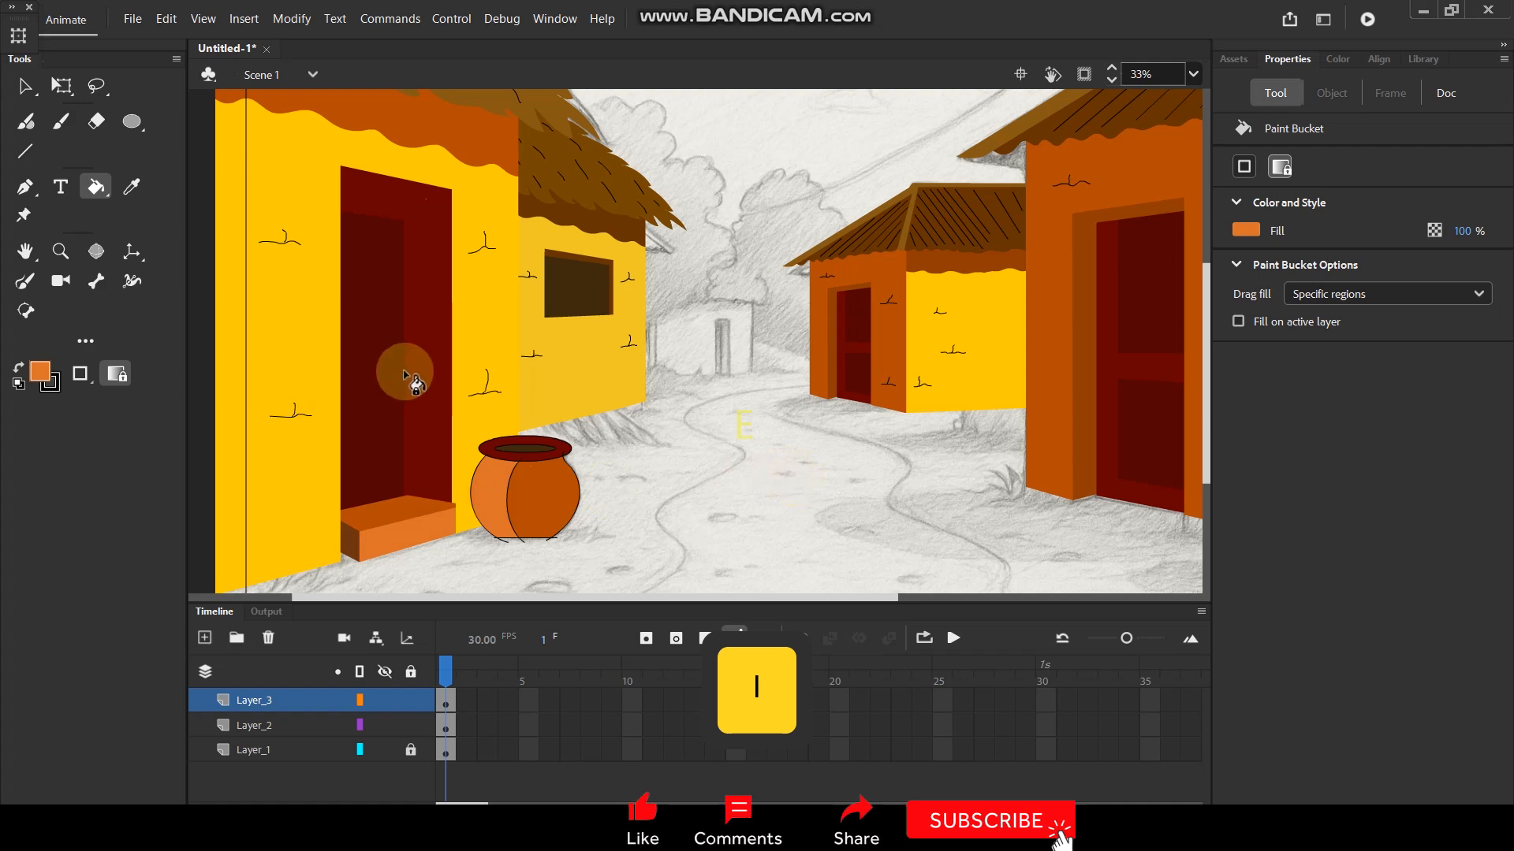
Fill the left part of the pot's body with the doorway's darkest red and the larger right part with the rim's red.
{"action": "left_click", "coordinate": [385, 287]}
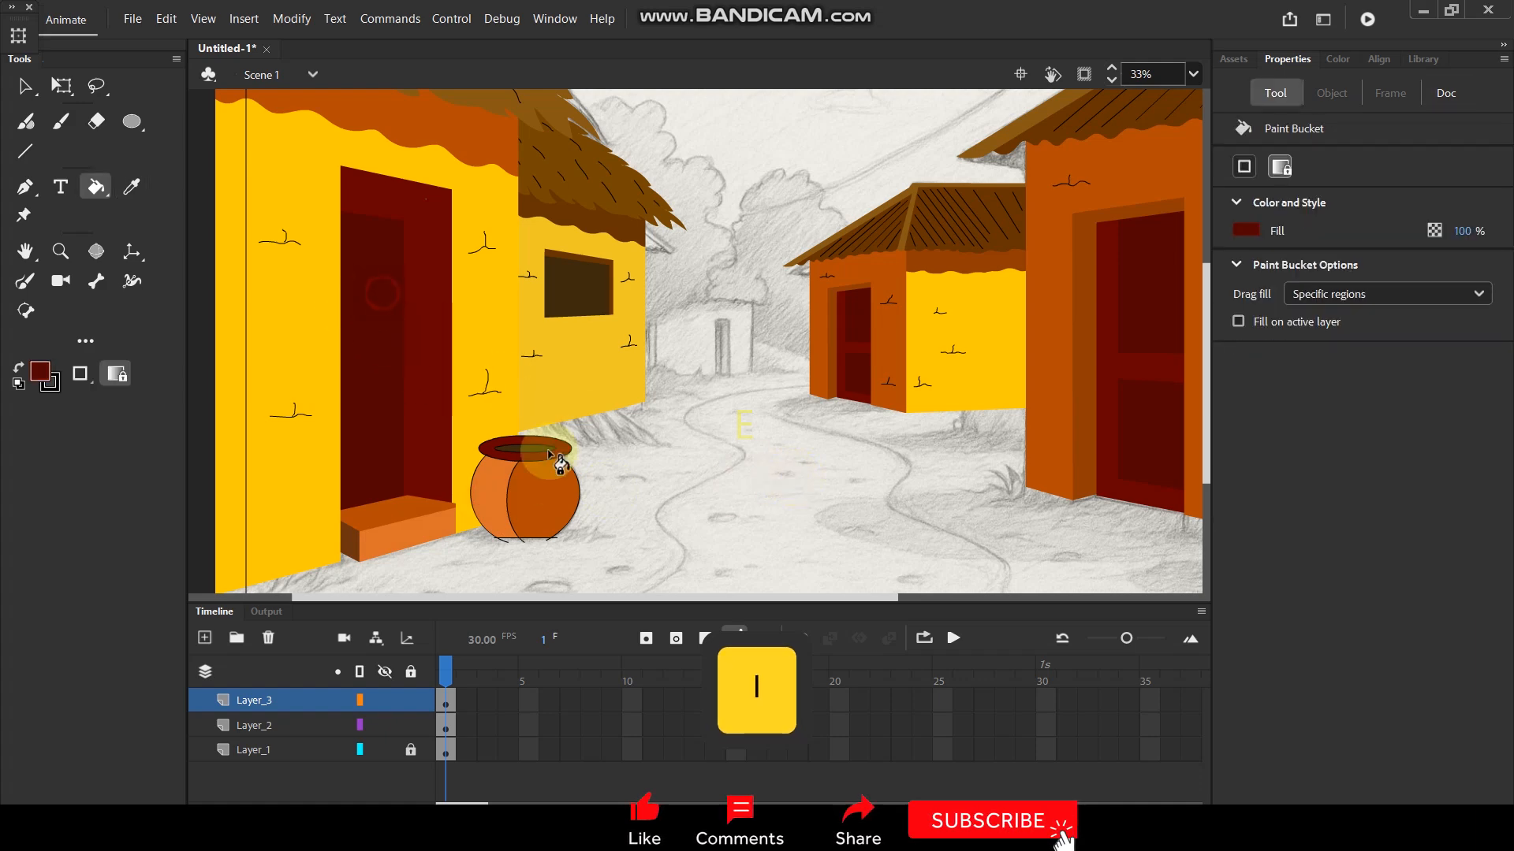
{"action": "left_click", "coordinate": [544, 485]}
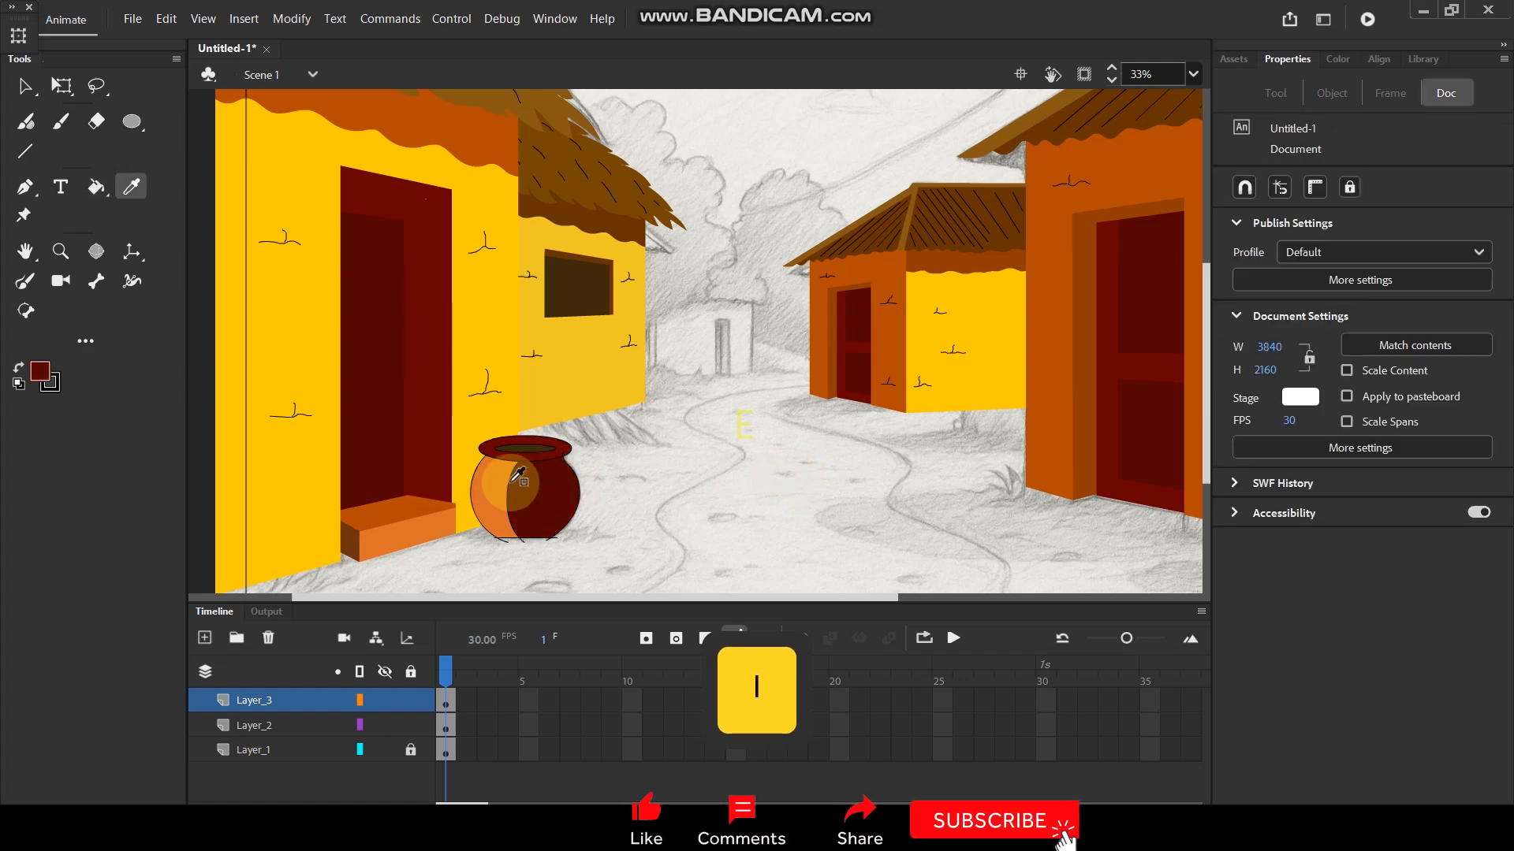
{"action": "key", "text": "k"}
{"action": "left_click", "coordinate": [508, 512]}
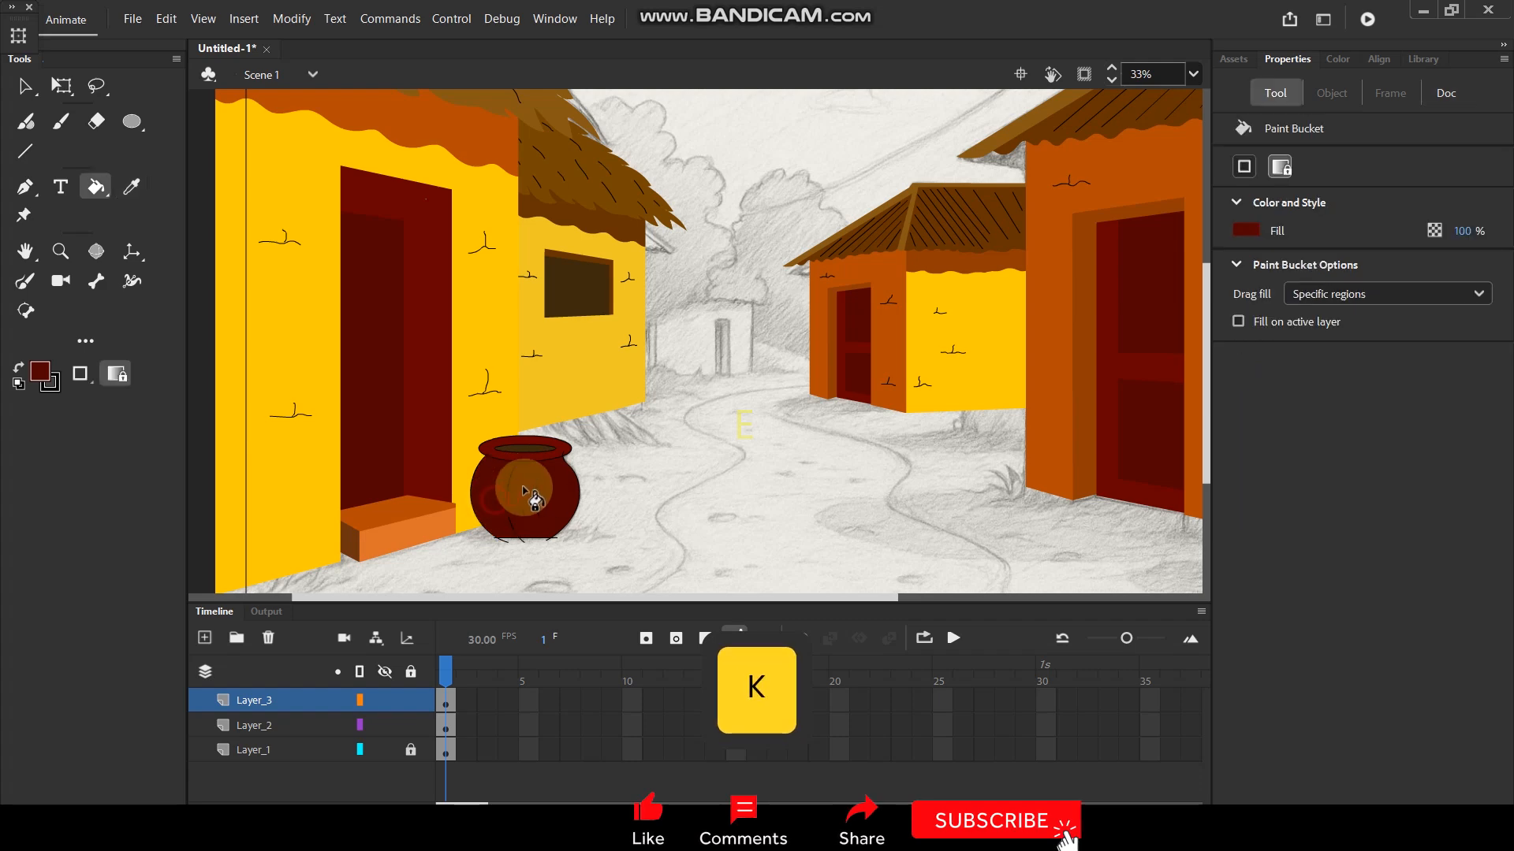
{"action": "key", "text": "i"}
{"action": "left_click", "coordinate": [562, 459]}
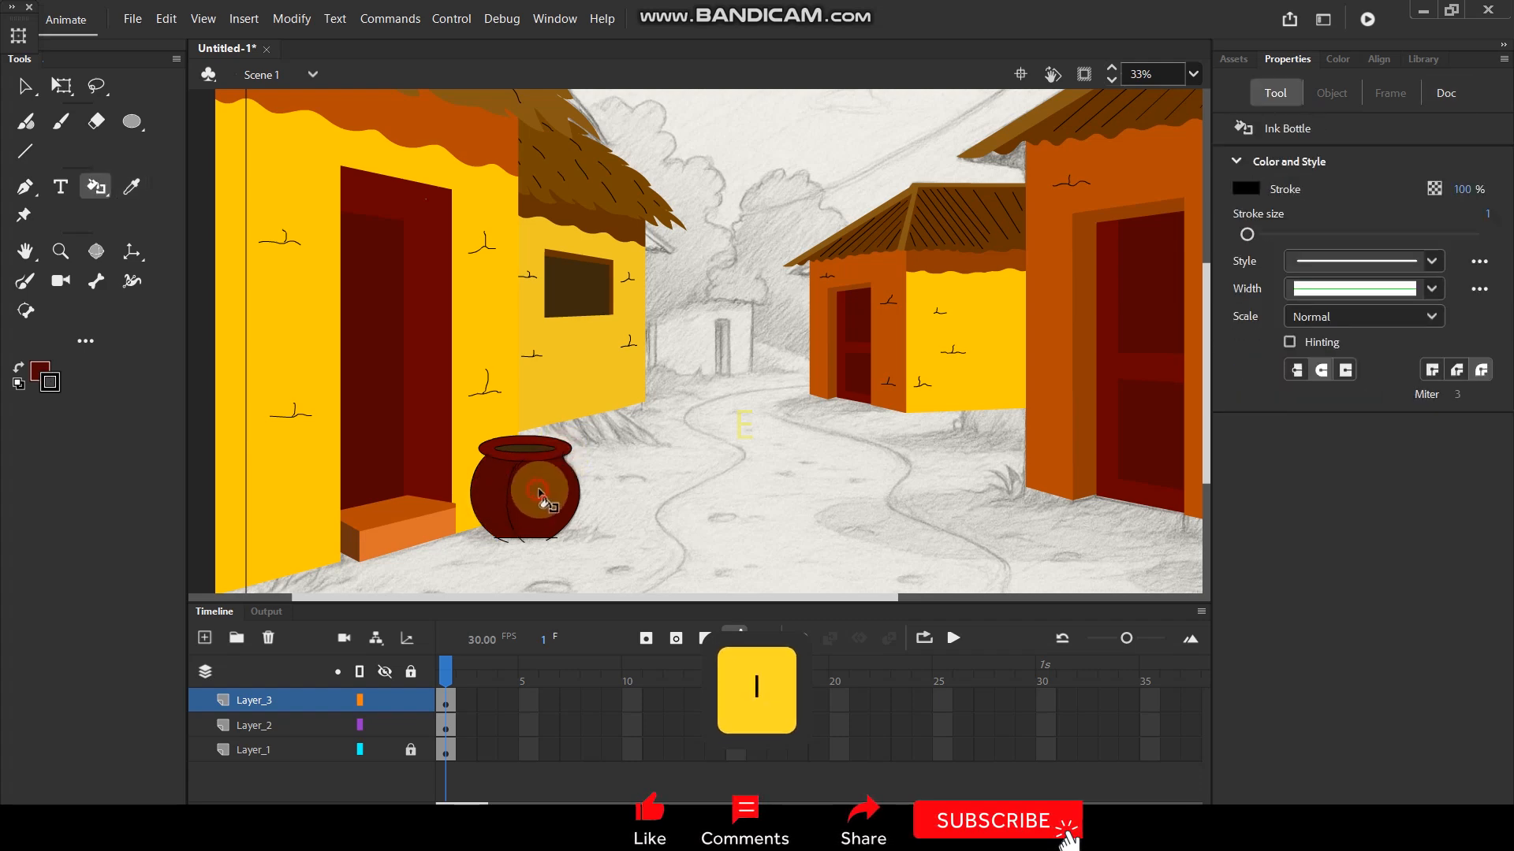
{"action": "key", "text": "i"}
{"action": "left_click", "coordinate": [563, 444]}
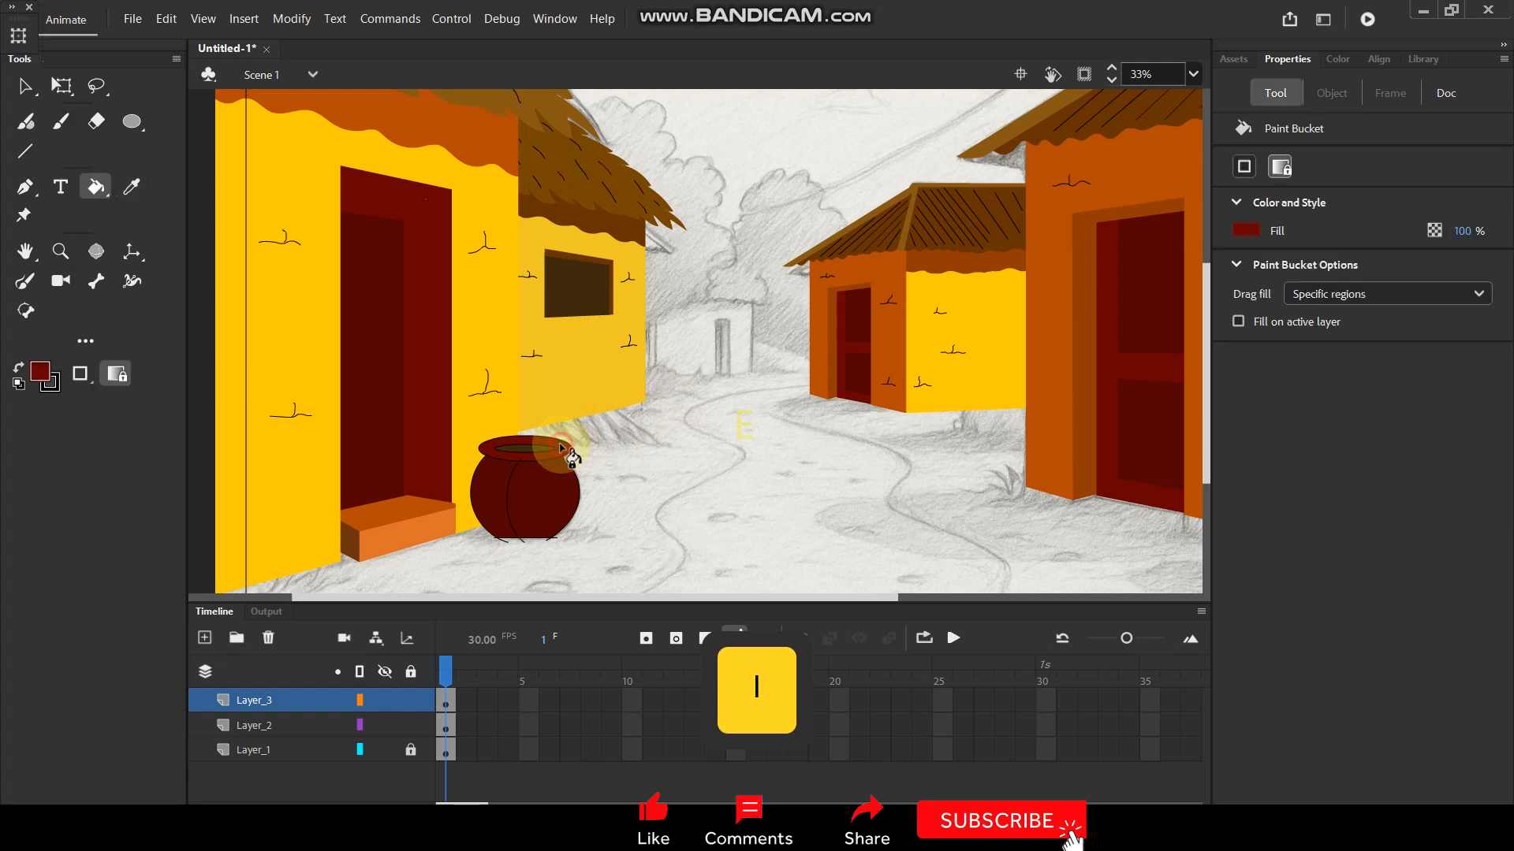
{"action": "left_click", "coordinate": [28, 96]}
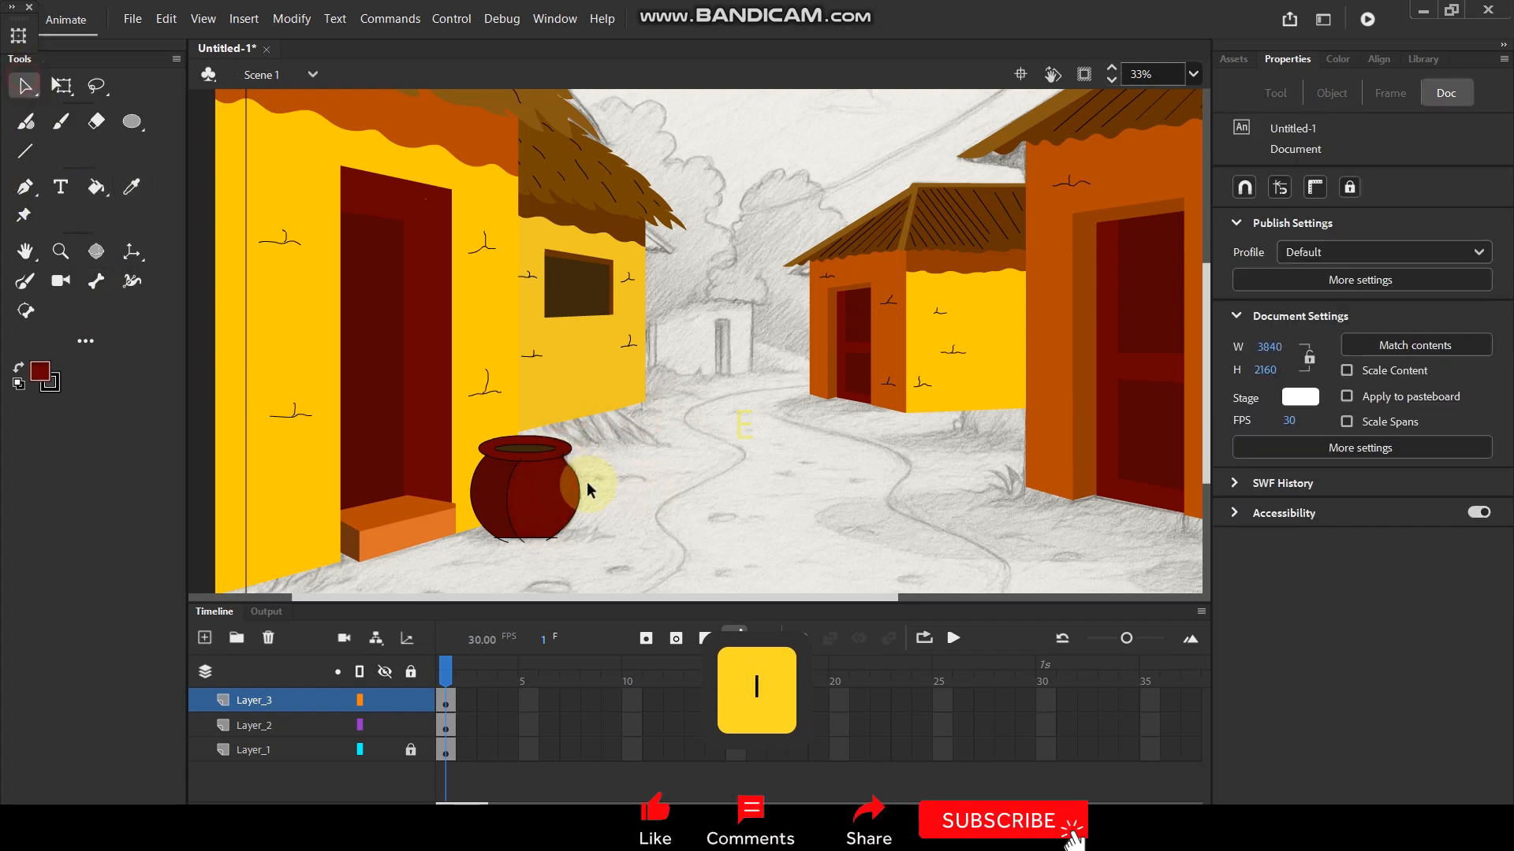
{"action": "left_click", "coordinate": [521, 536]}
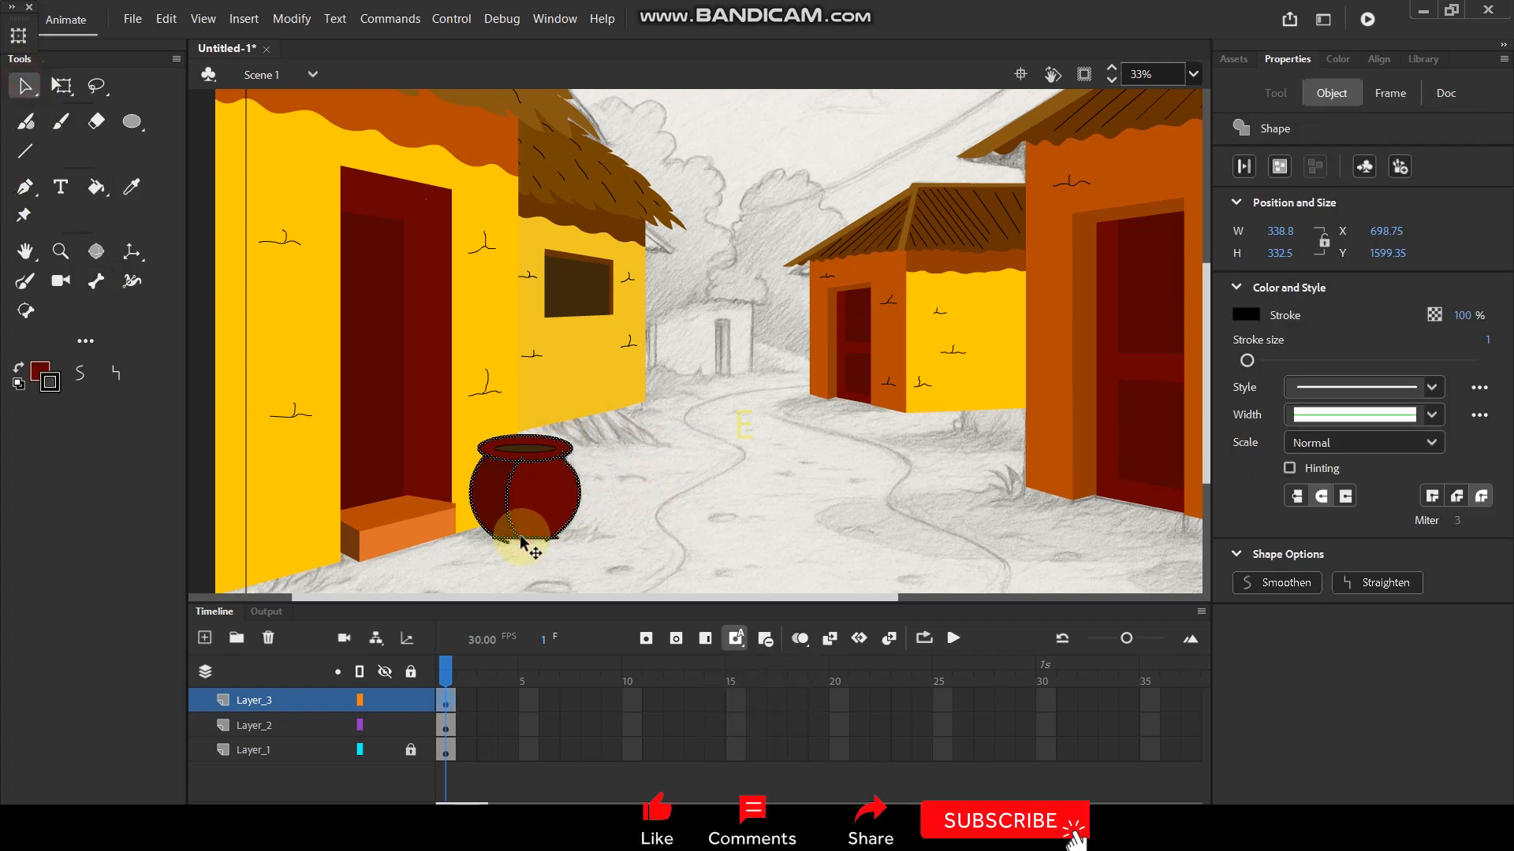
{"action": "key", "text": "Delete"}
{"action": "key", "text": "ctrl+z"}
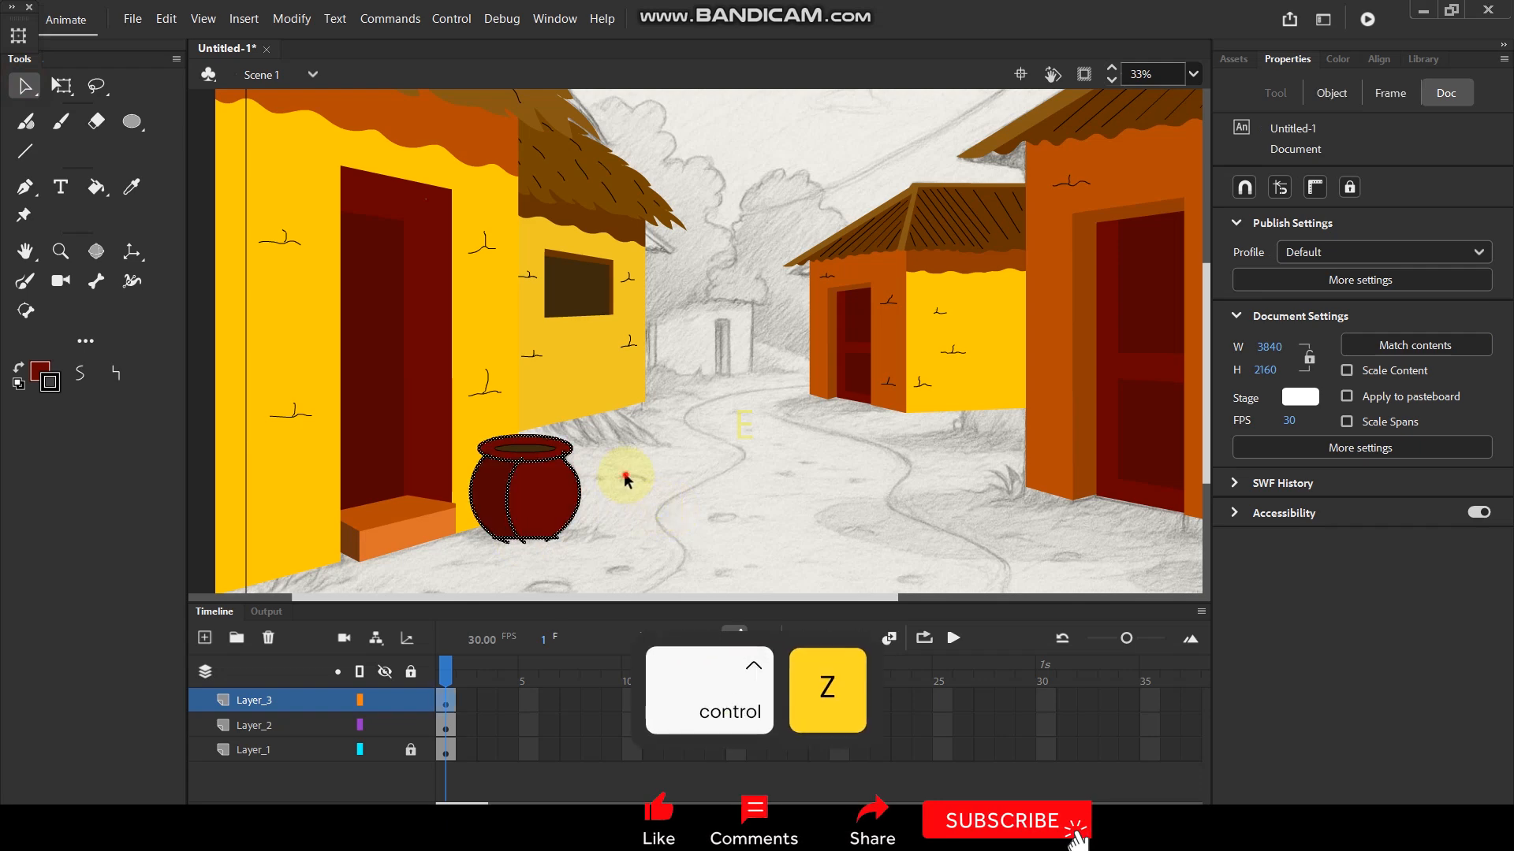
{"action": "left_click", "coordinate": [626, 476]}
Recolour the pot's rim with a medium brown.
{"action": "scroll", "coordinate": [530, 459], "scroll_direction": "up", "scroll_amount": 3}
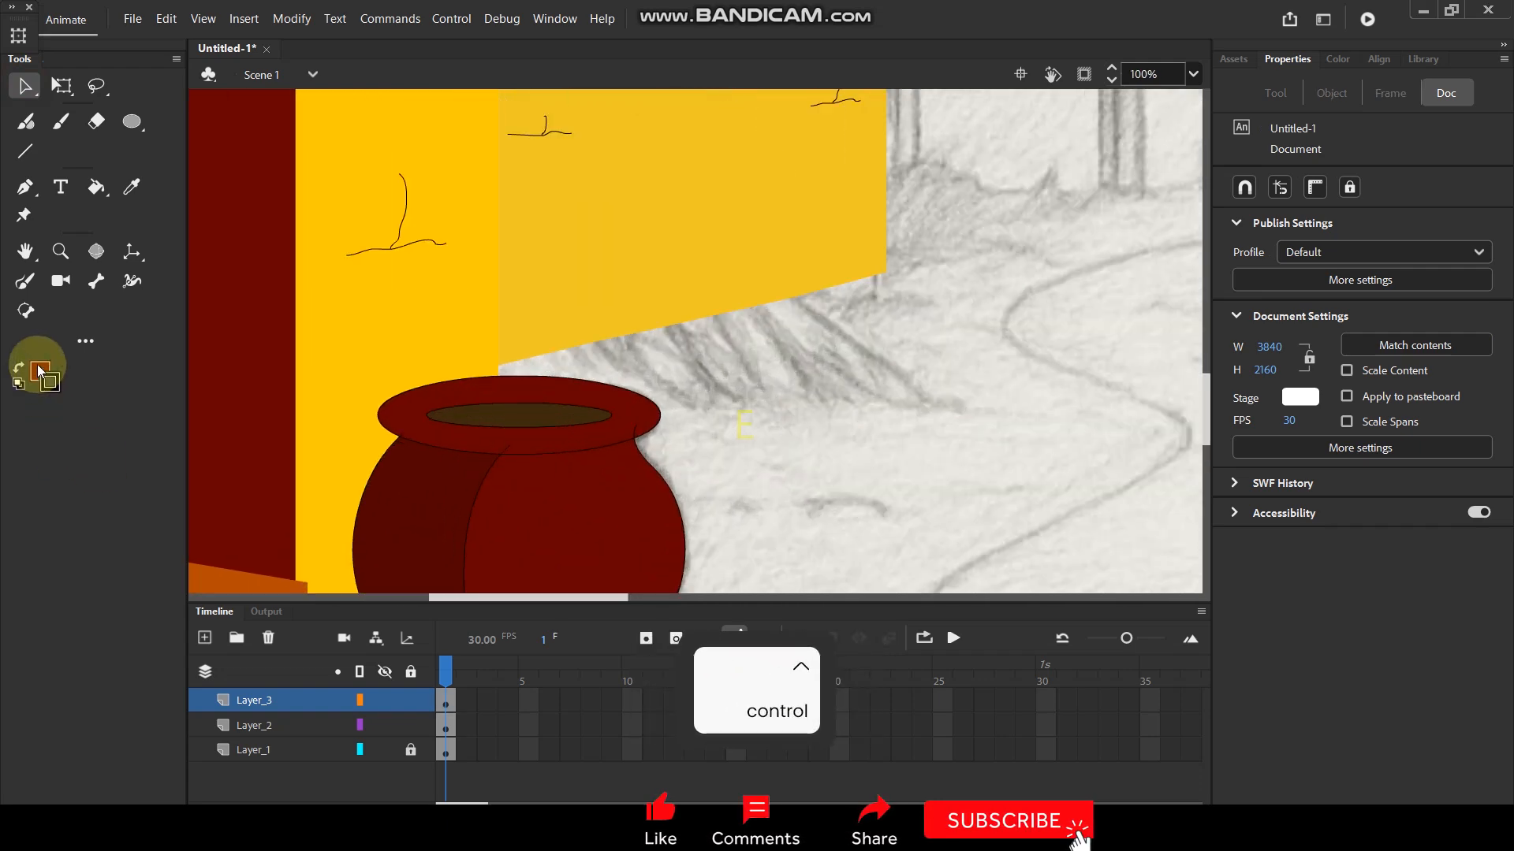
{"action": "left_click", "coordinate": [37, 369]}
{"action": "left_click", "coordinate": [336, 449]}
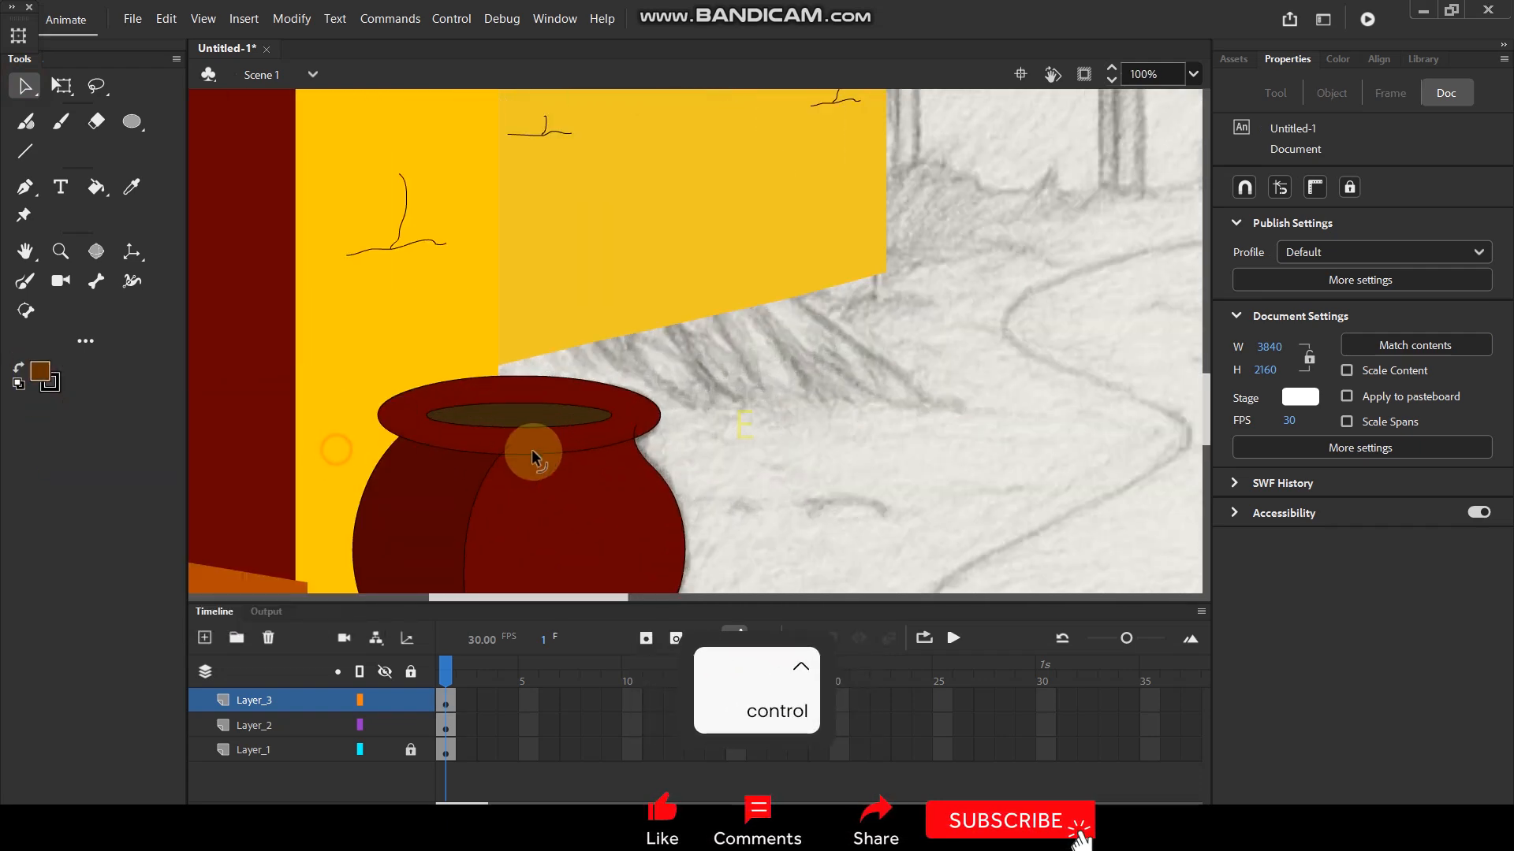
{"action": "key", "text": "k"}
{"action": "left_click", "coordinate": [522, 435]}
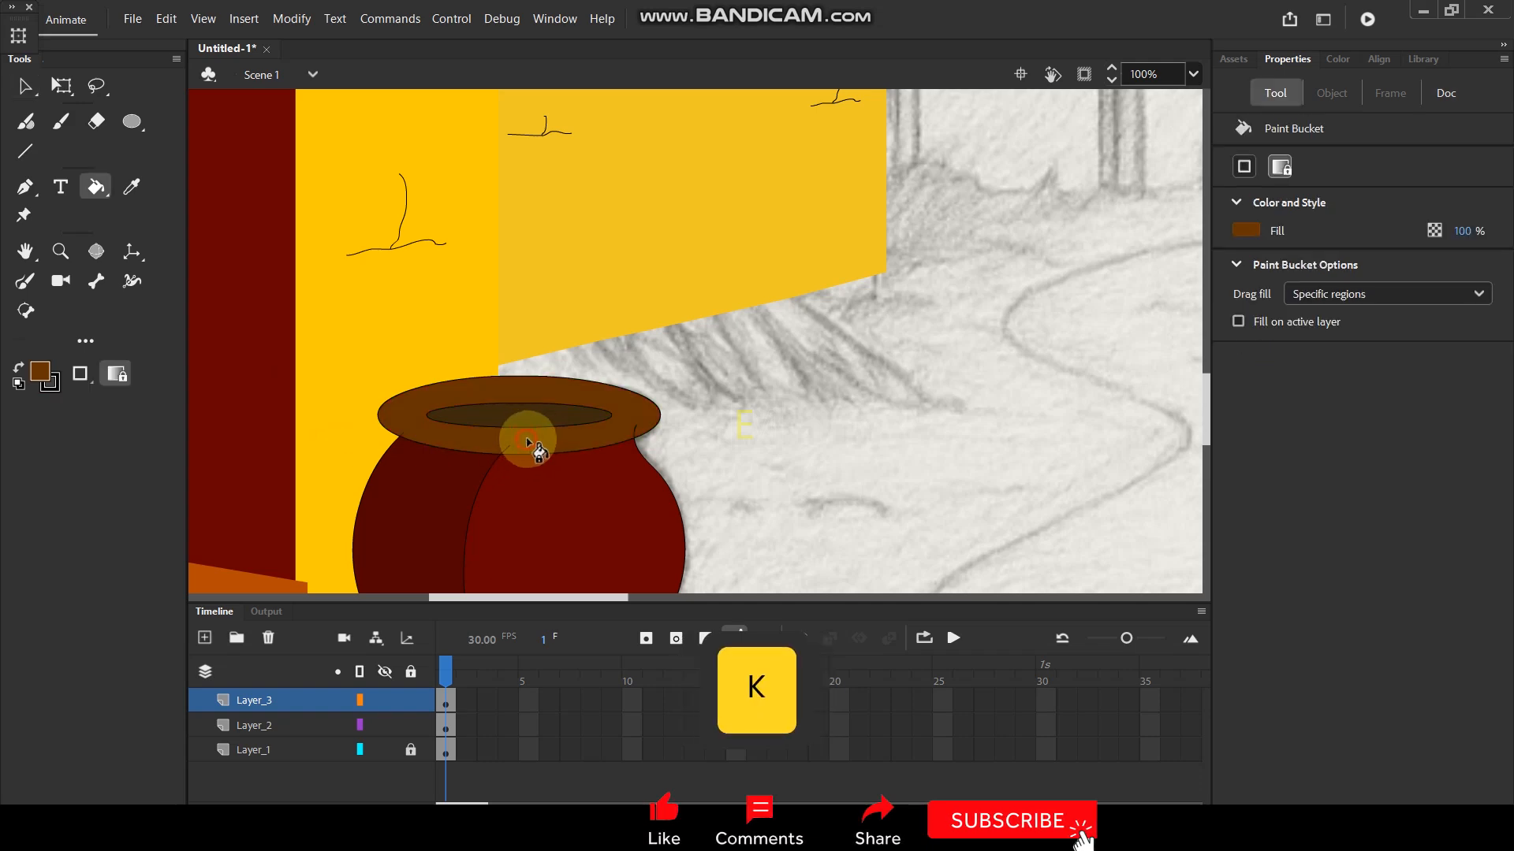
Delete the black outlines around the pot's body, rim and inner opening, including the shading line.
{"action": "left_click", "coordinate": [31, 86]}
{"action": "scroll", "coordinate": [773, 318], "scroll_direction": "down", "scroll_amount": 3}
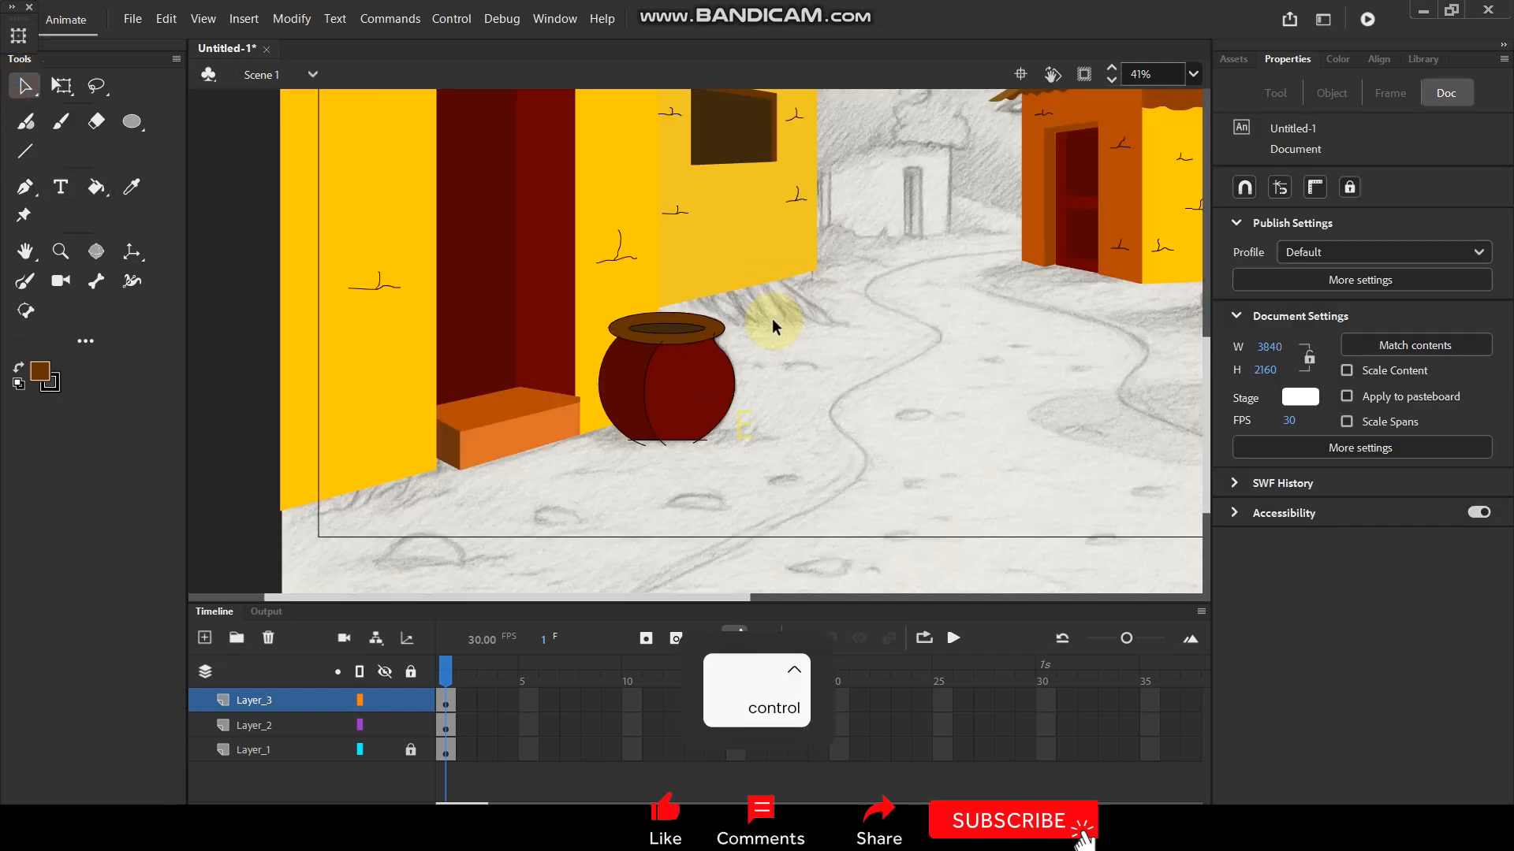
{"action": "left_click", "coordinate": [682, 443]}
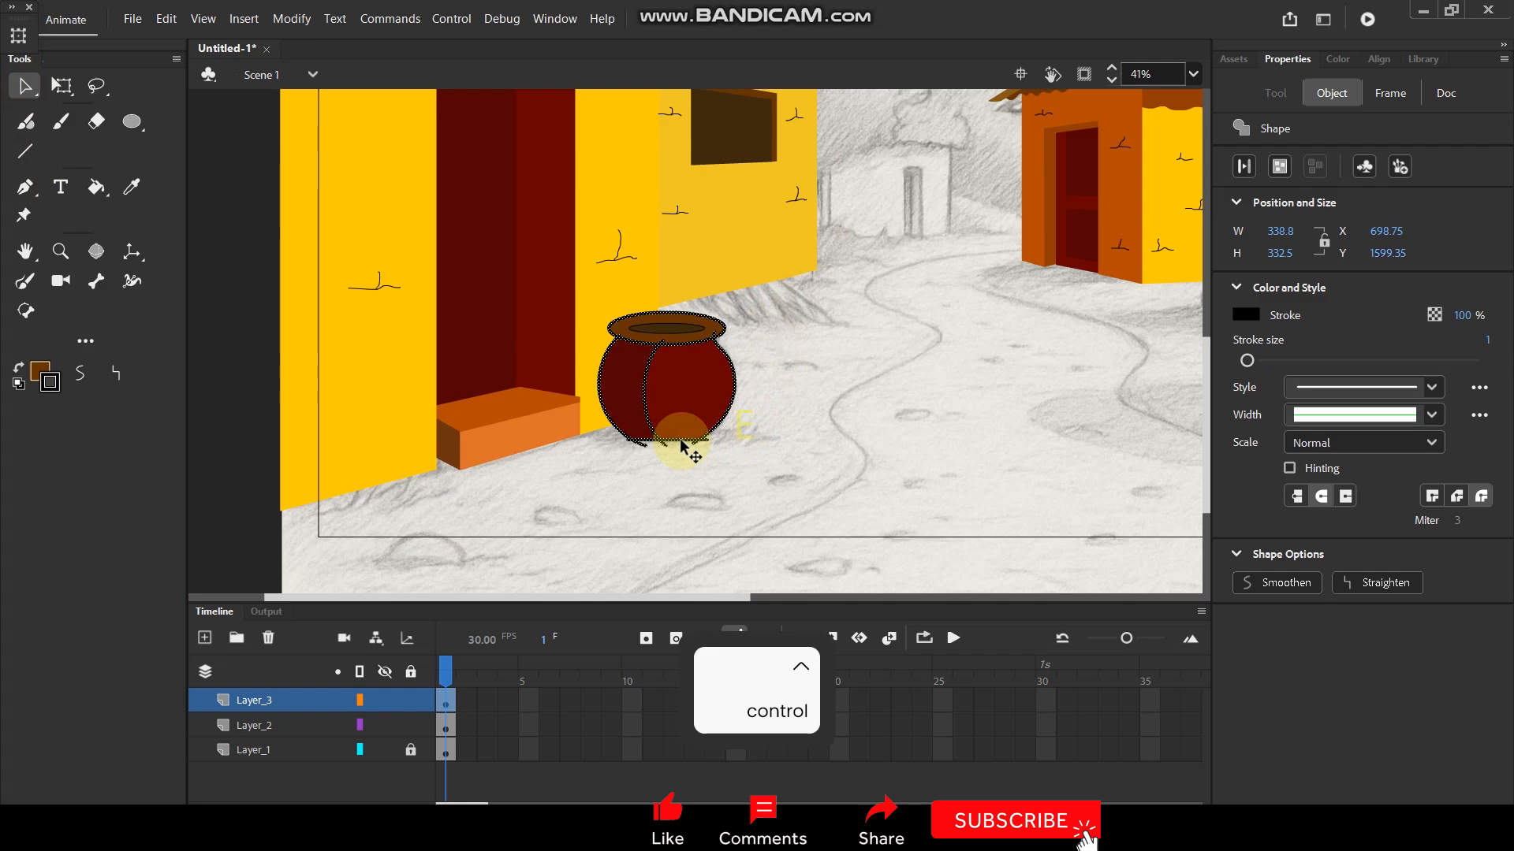
{"action": "key", "text": "Delete"}
{"action": "left_click", "coordinate": [693, 331]}
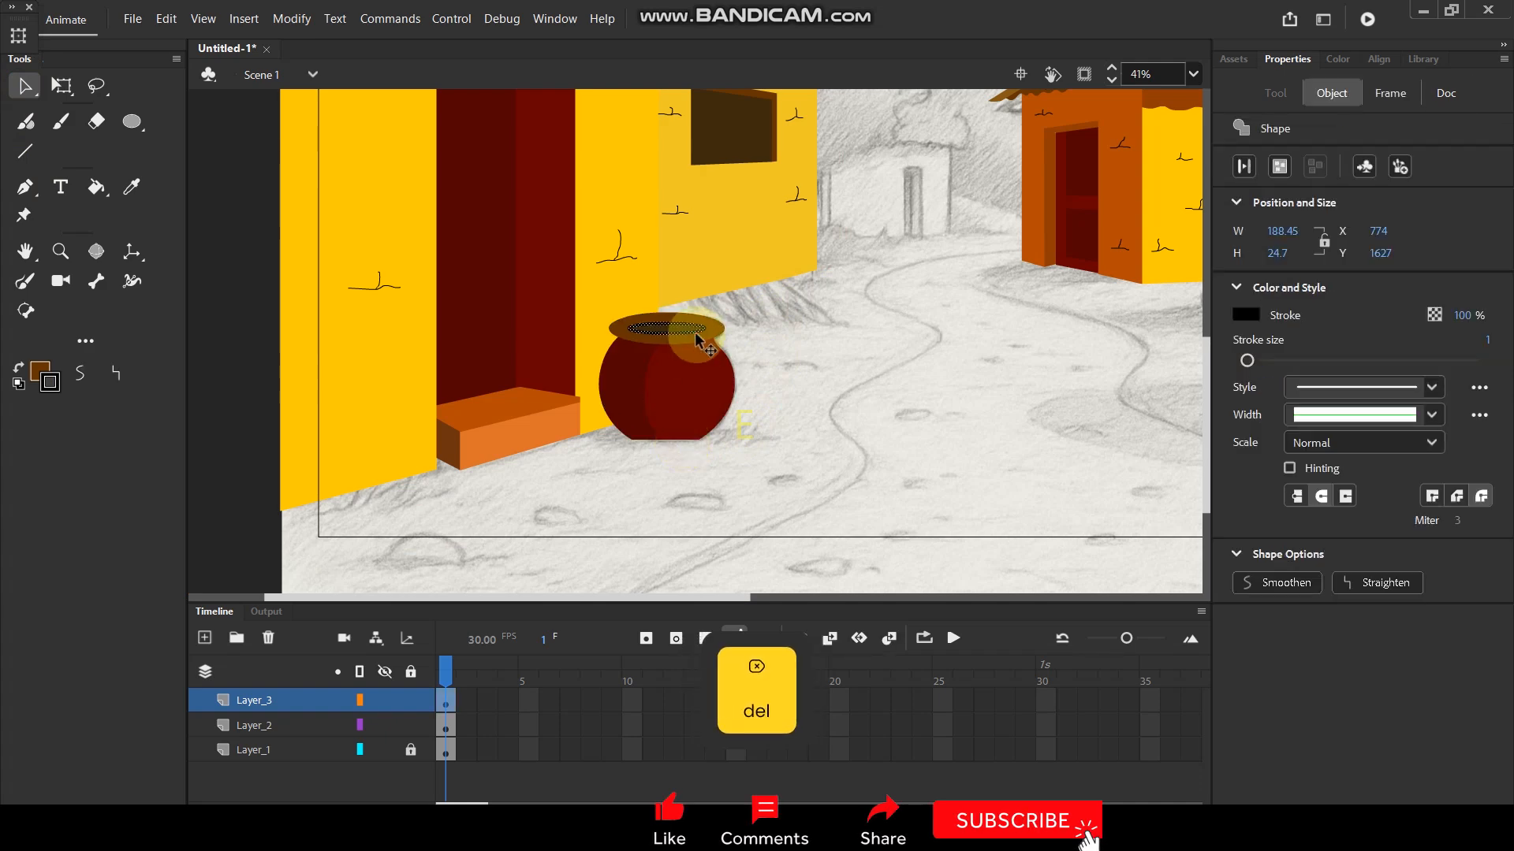
{"action": "key", "text": "Delete"}
Group the whole pot on Layer_3 and move it to the same position on Layer_2.
{"action": "left_click", "coordinate": [279, 700]}
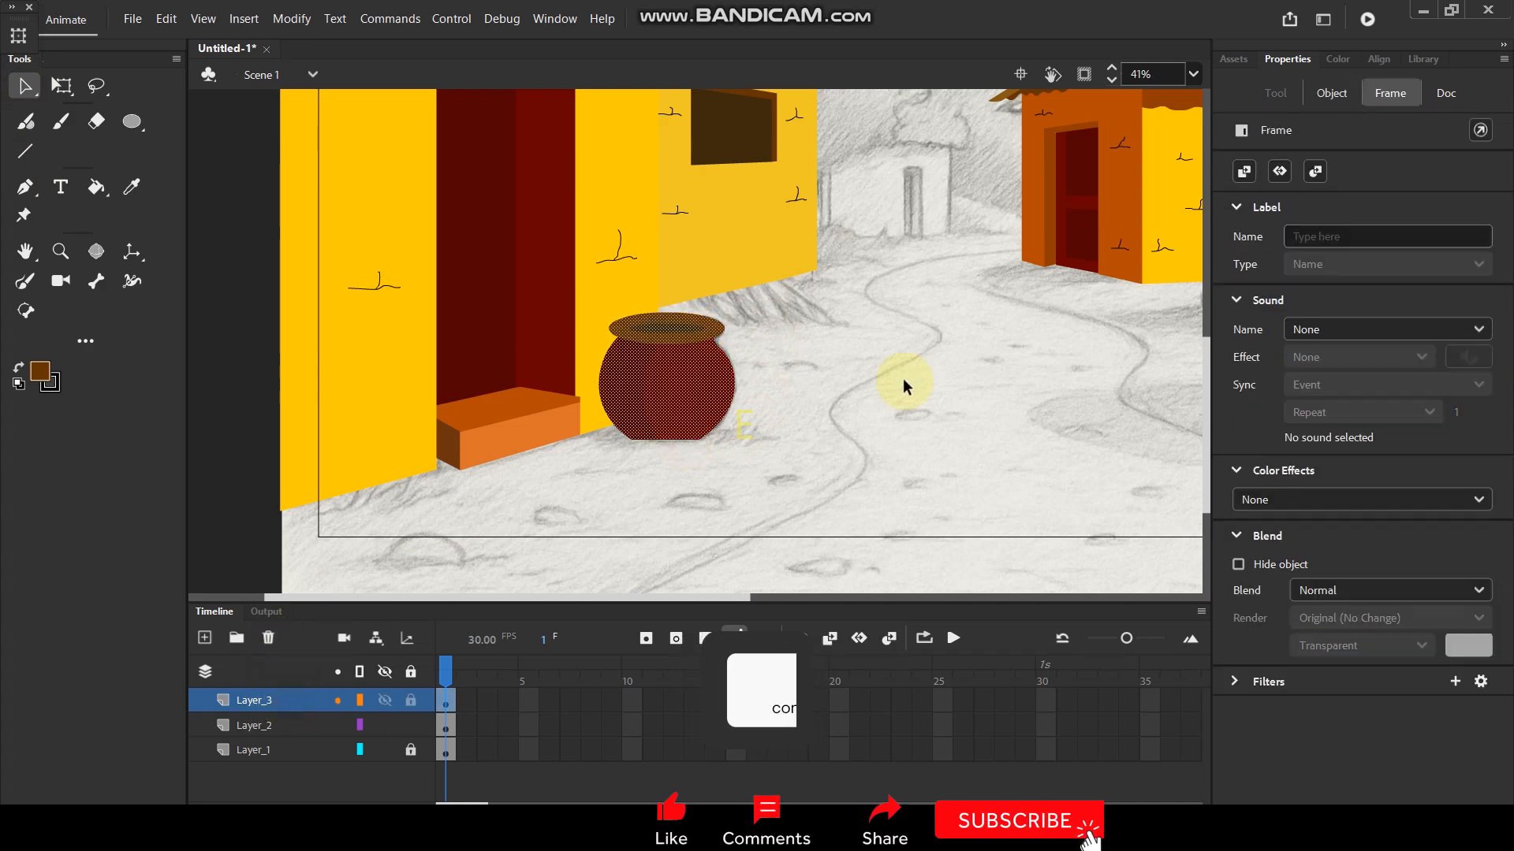
{"action": "key", "text": "ctrl+g"}
{"action": "key", "text": "ctrl+x"}
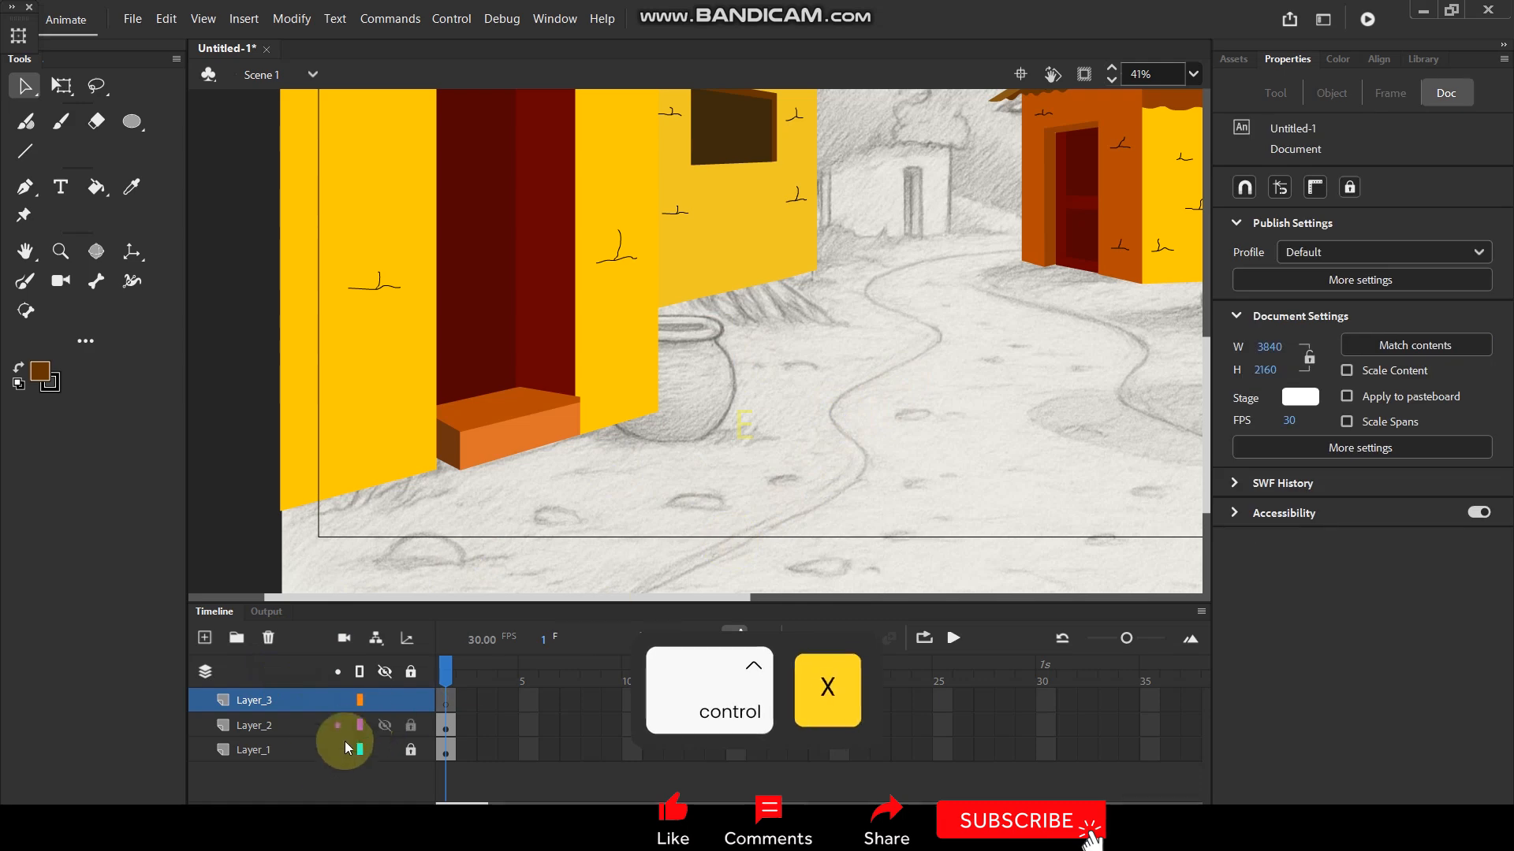
{"action": "left_click", "coordinate": [271, 725]}
{"action": "key", "text": "ctrl+shift+v"}
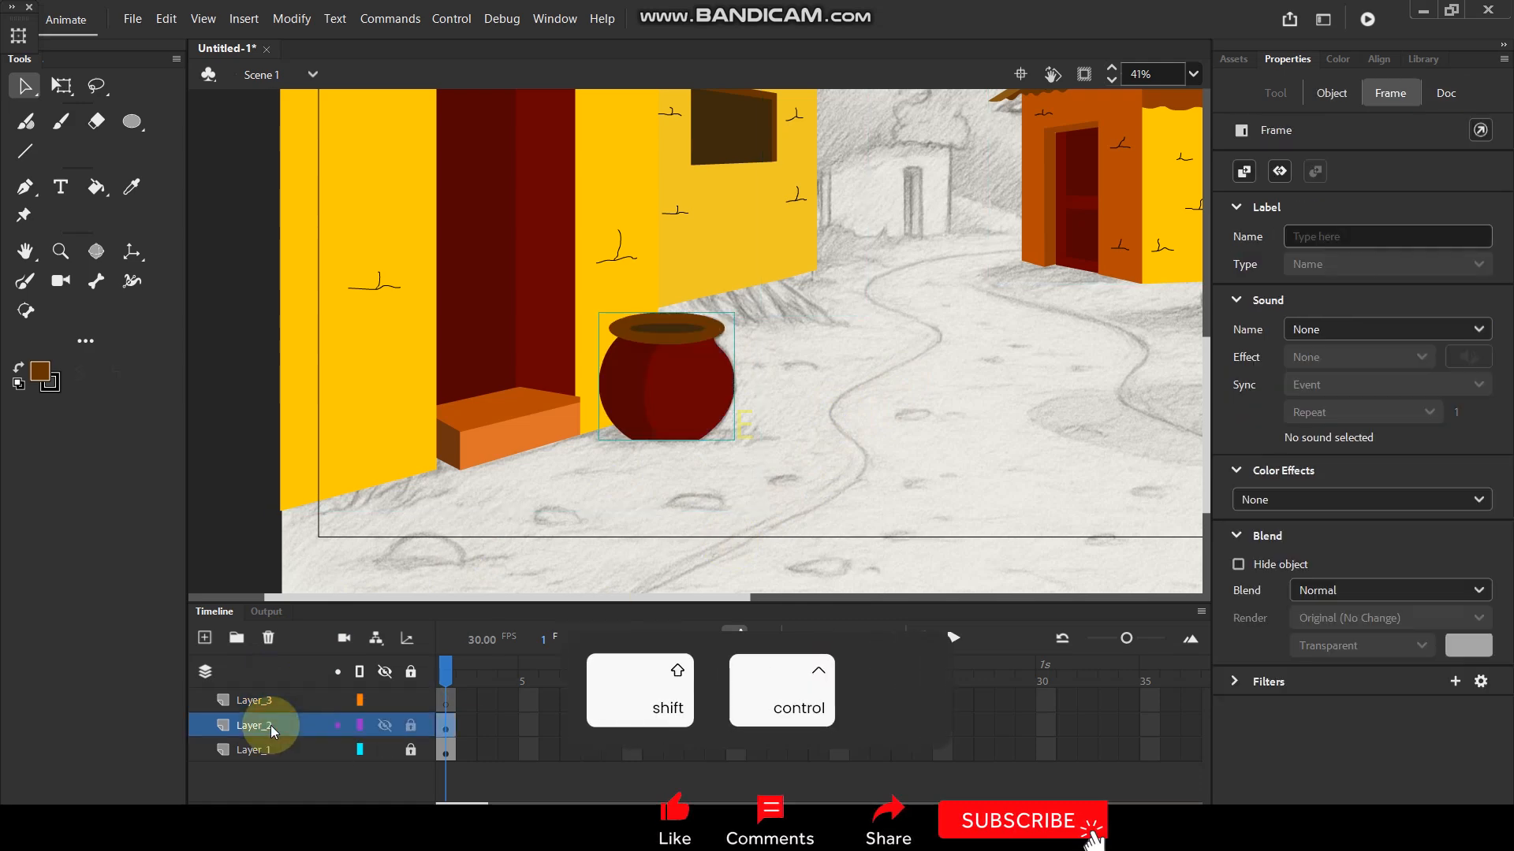
Duplicate the pot group and place the copy over the sketched pot in front of the large right hut.
{"action": "scroll", "coordinate": [967, 360], "scroll_direction": "down", "scroll_amount": 3}
{"action": "scroll", "coordinate": [776, 359], "scroll_direction": "up", "scroll_amount": 2}
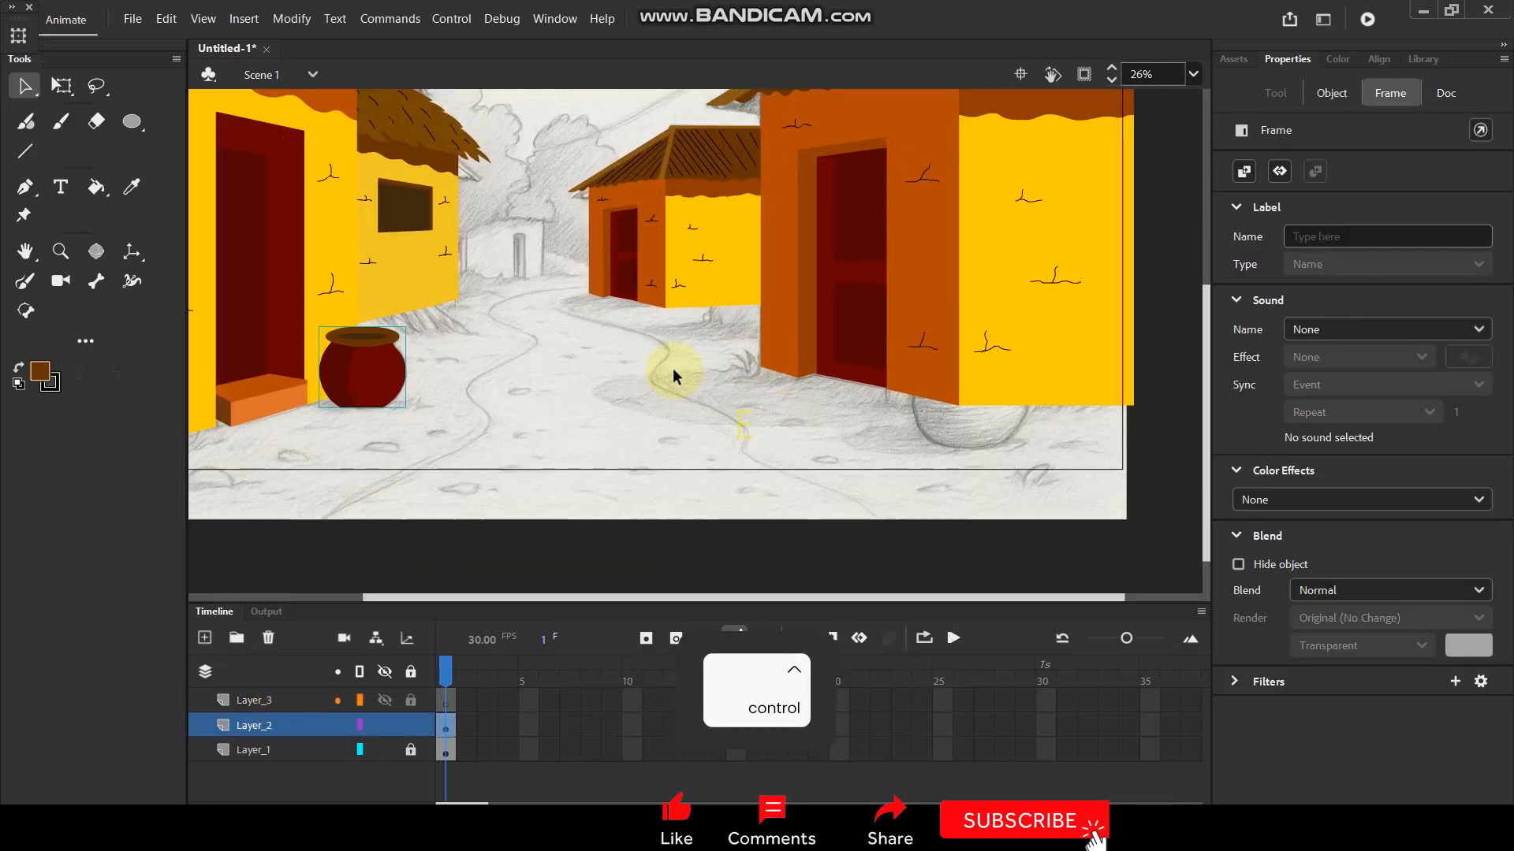
{"action": "left_click_drag", "start_coordinate": [375, 372], "coordinate": [980, 407]}
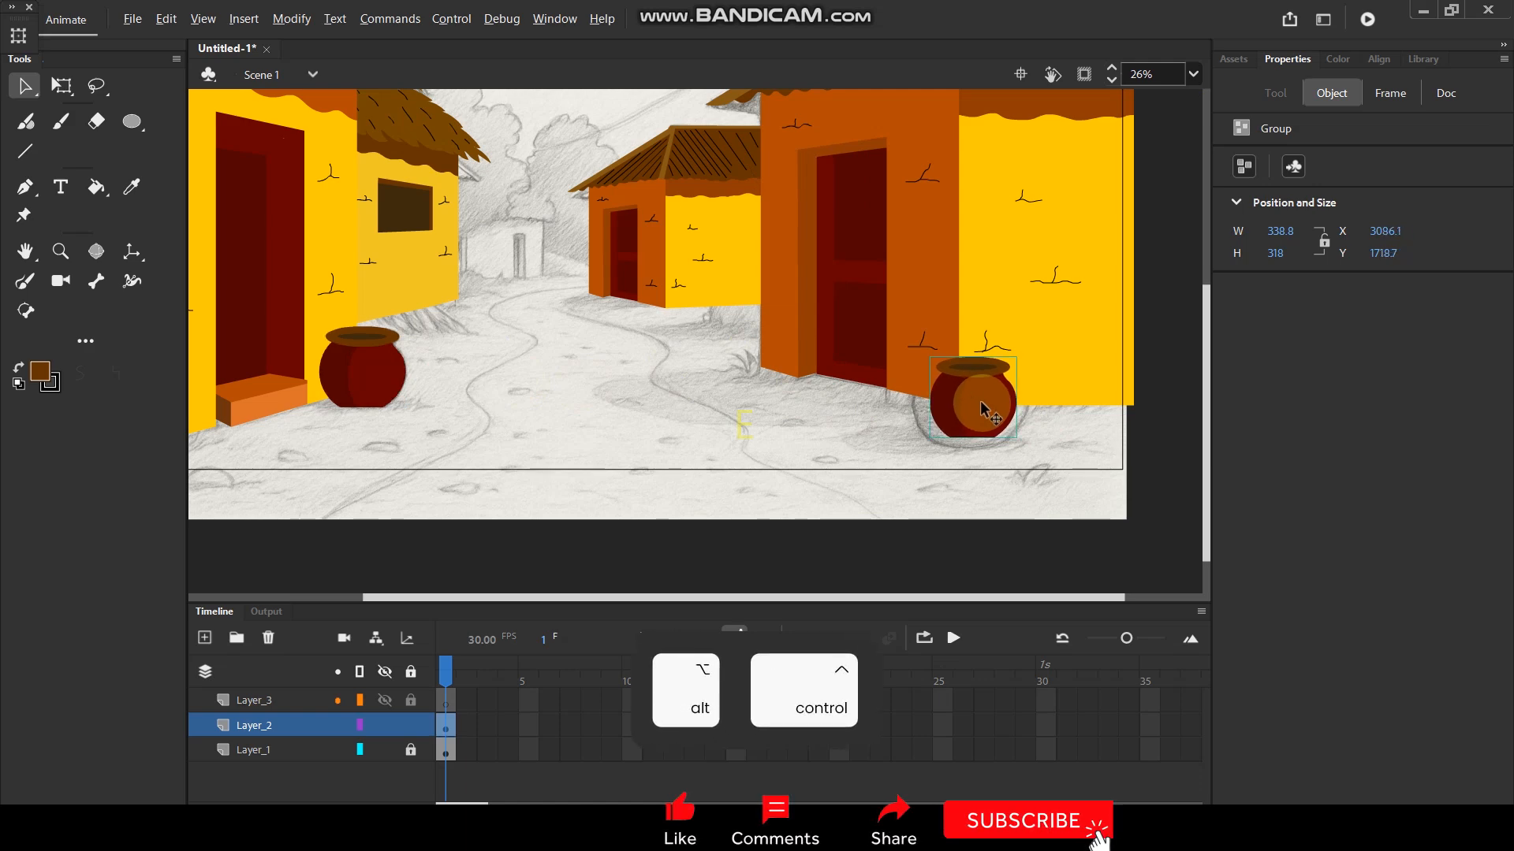
Scale the copied pot to 110 percent four times in a row.
{"action": "key", "text": "ctrl+alt+s"}
{"action": "type", "text": "110"}
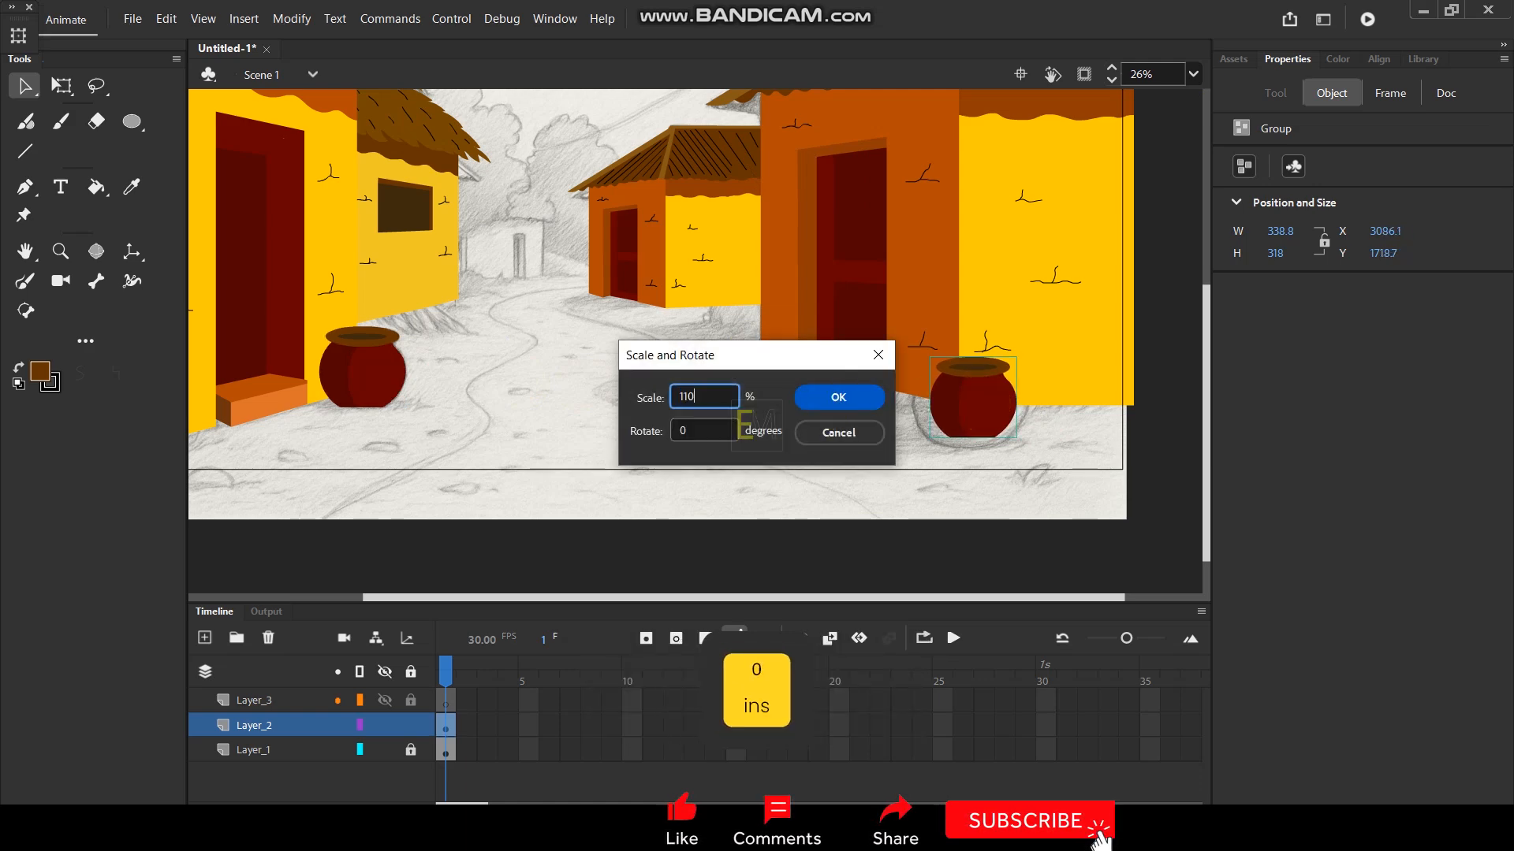
{"action": "key", "text": "Return"}
{"action": "key", "text": "ctrl+y"}
{"action": "key", "text": "ctrl+y"}
{"action": "key", "text": "ctrl+y"}
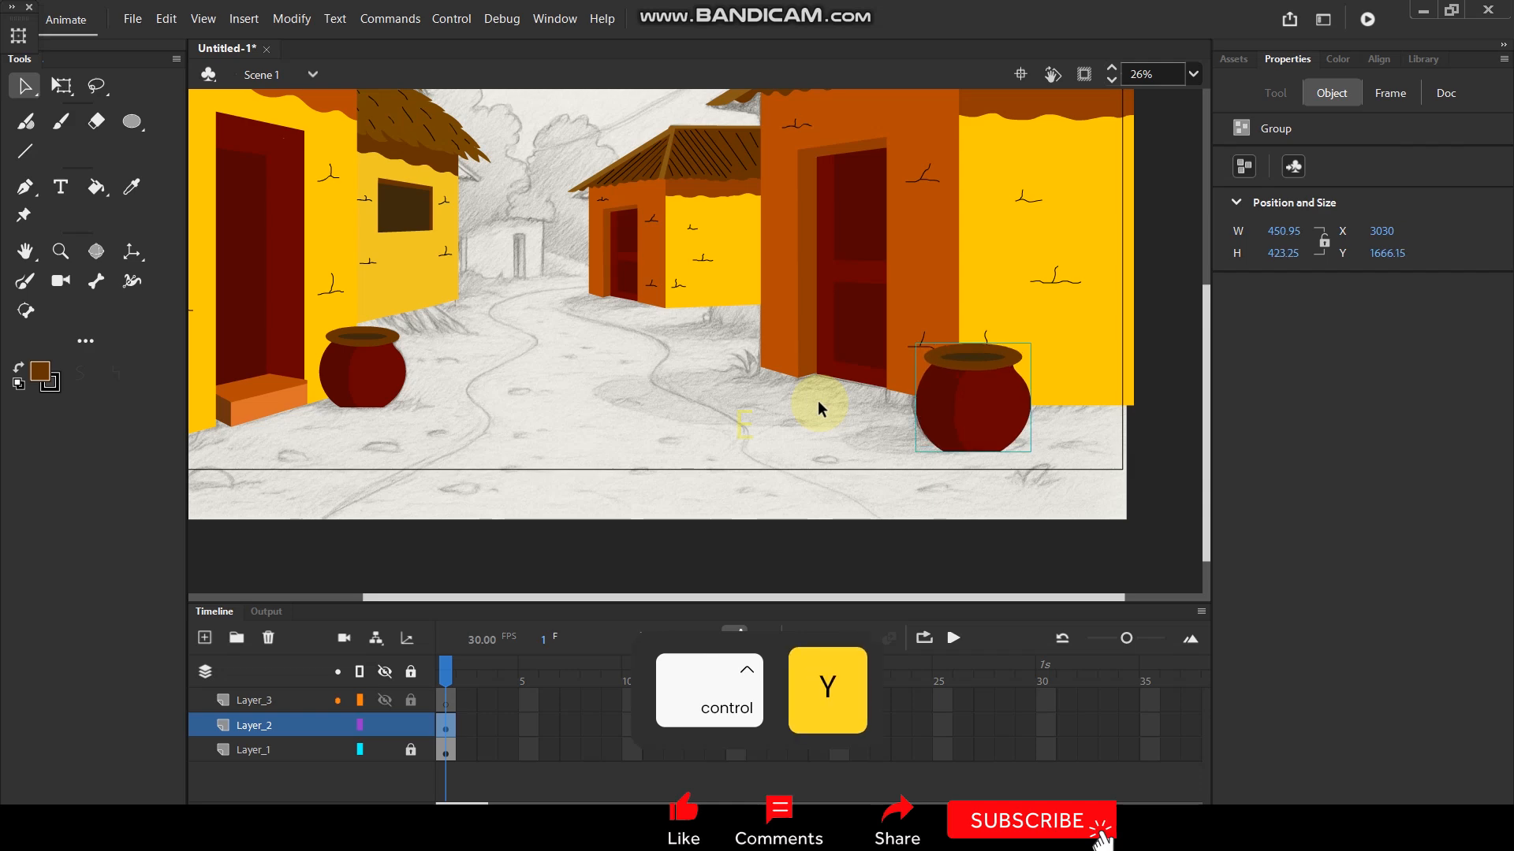
Fit the enlarged pot over the sketched pot by the large right hut and flip it horizontally.
{"action": "left_click_drag", "start_coordinate": [932, 386], "coordinate": [991, 410]}
{"action": "right_click", "coordinate": [991, 410]}
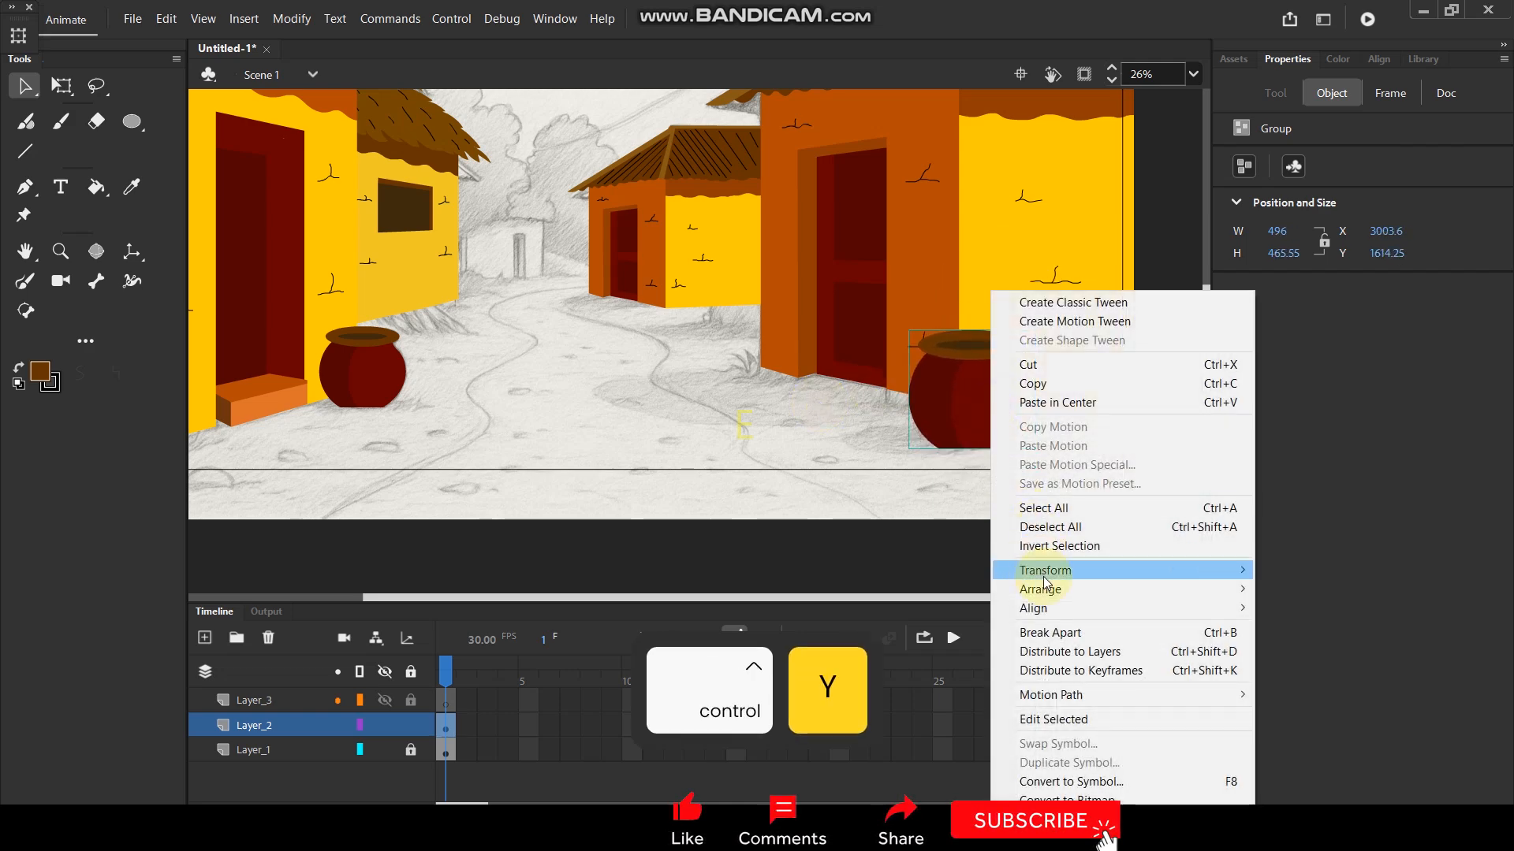
{"action": "mouse_move", "coordinate": [1049, 570]}
{"action": "left_click", "coordinate": [1327, 751]}
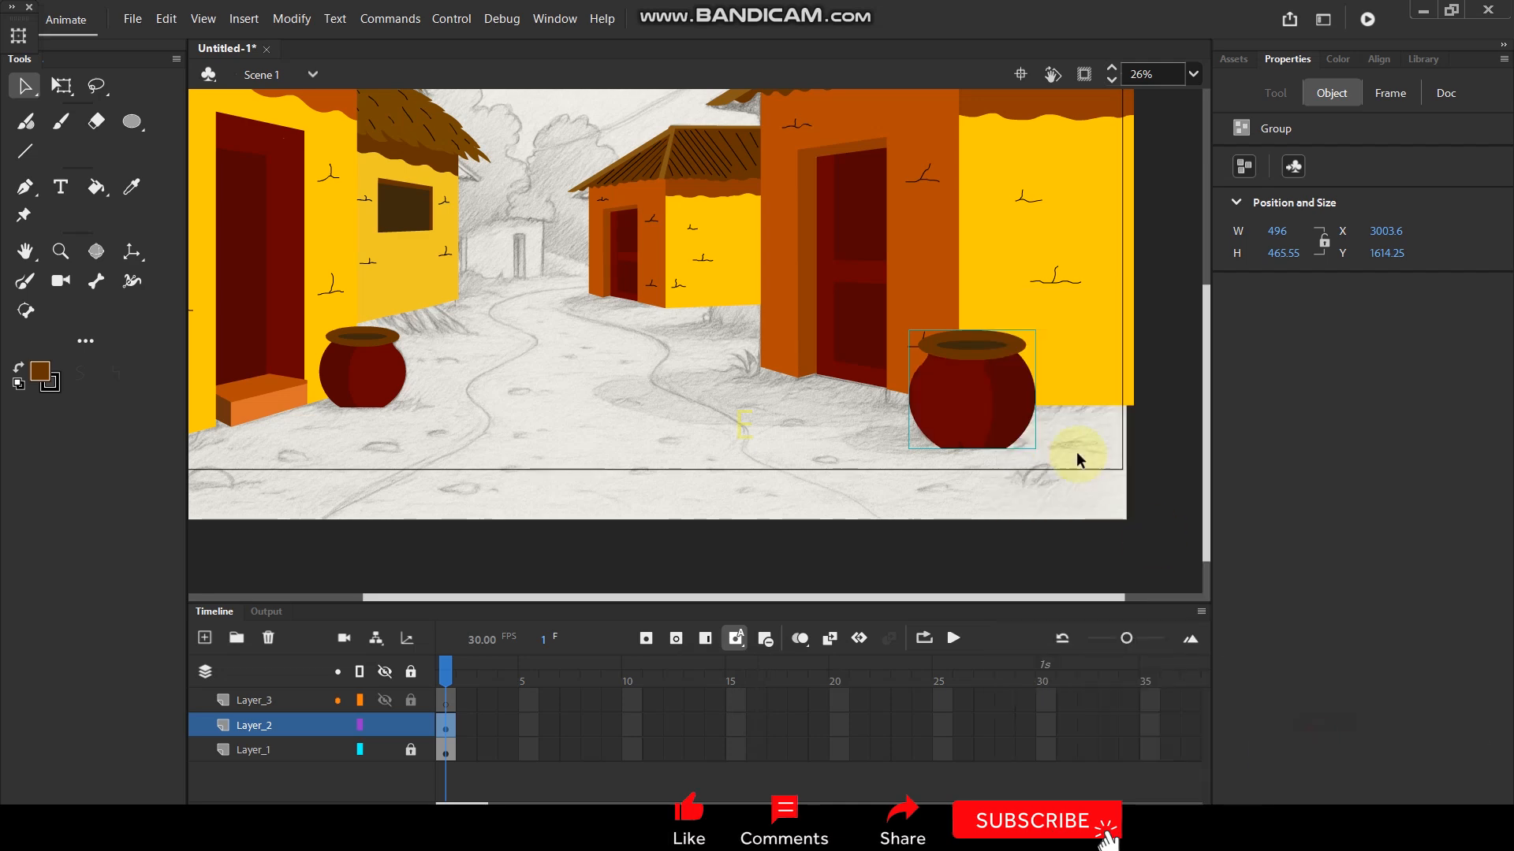
{"action": "left_click", "coordinate": [697, 426]}
Check the sketch with Layer_2 shown as outlines, and duplicate the rear section of the left hut with its window.
{"action": "scroll", "coordinate": [736, 385], "scroll_direction": "down", "scroll_amount": 3}
{"action": "scroll", "coordinate": [623, 390], "scroll_direction": "up", "scroll_amount": 6}
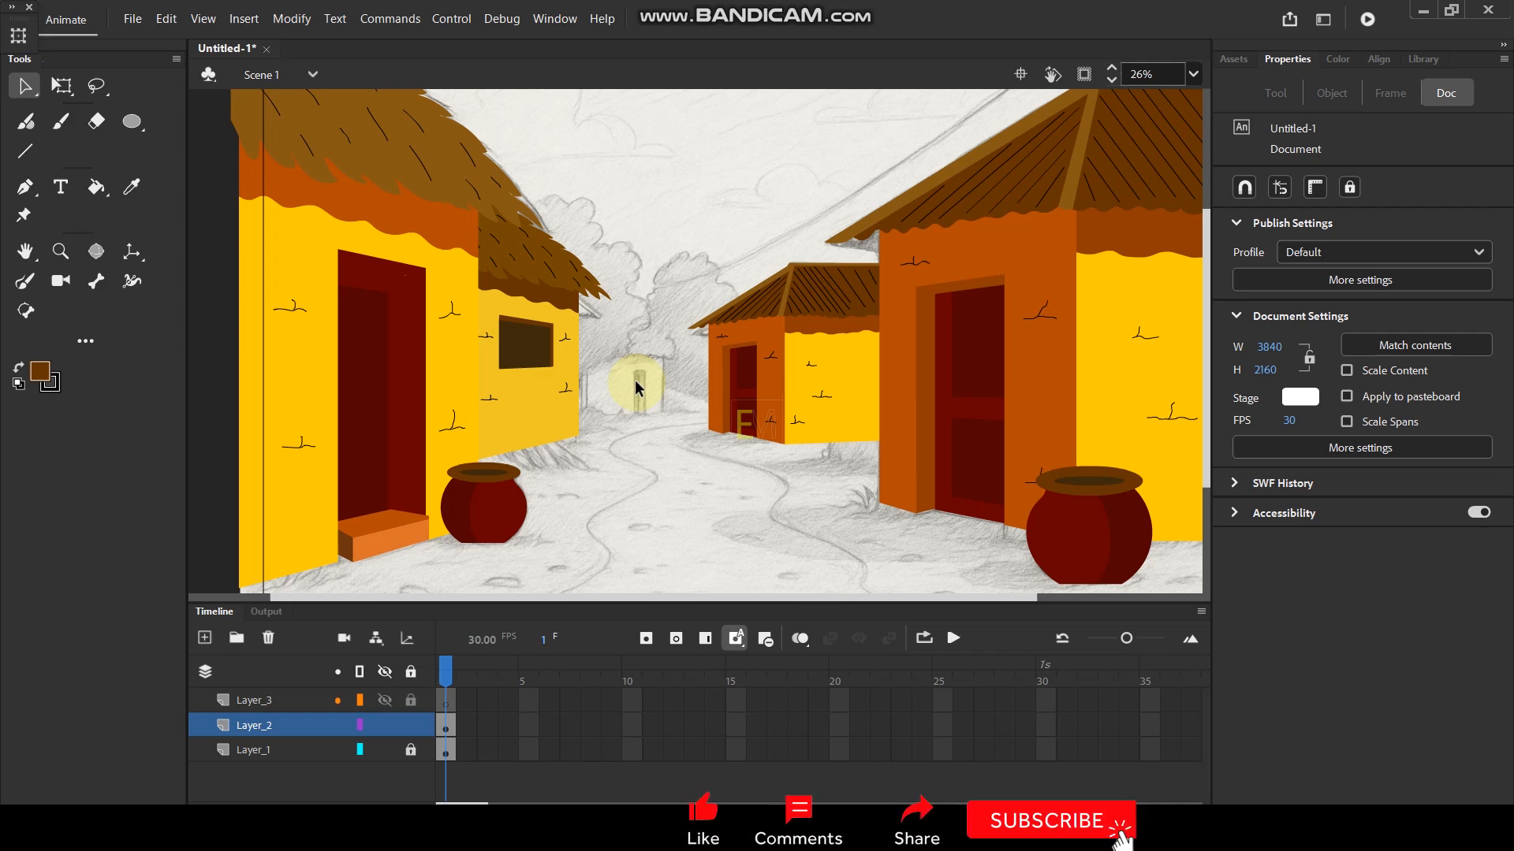
{"action": "left_click", "coordinate": [361, 726]}
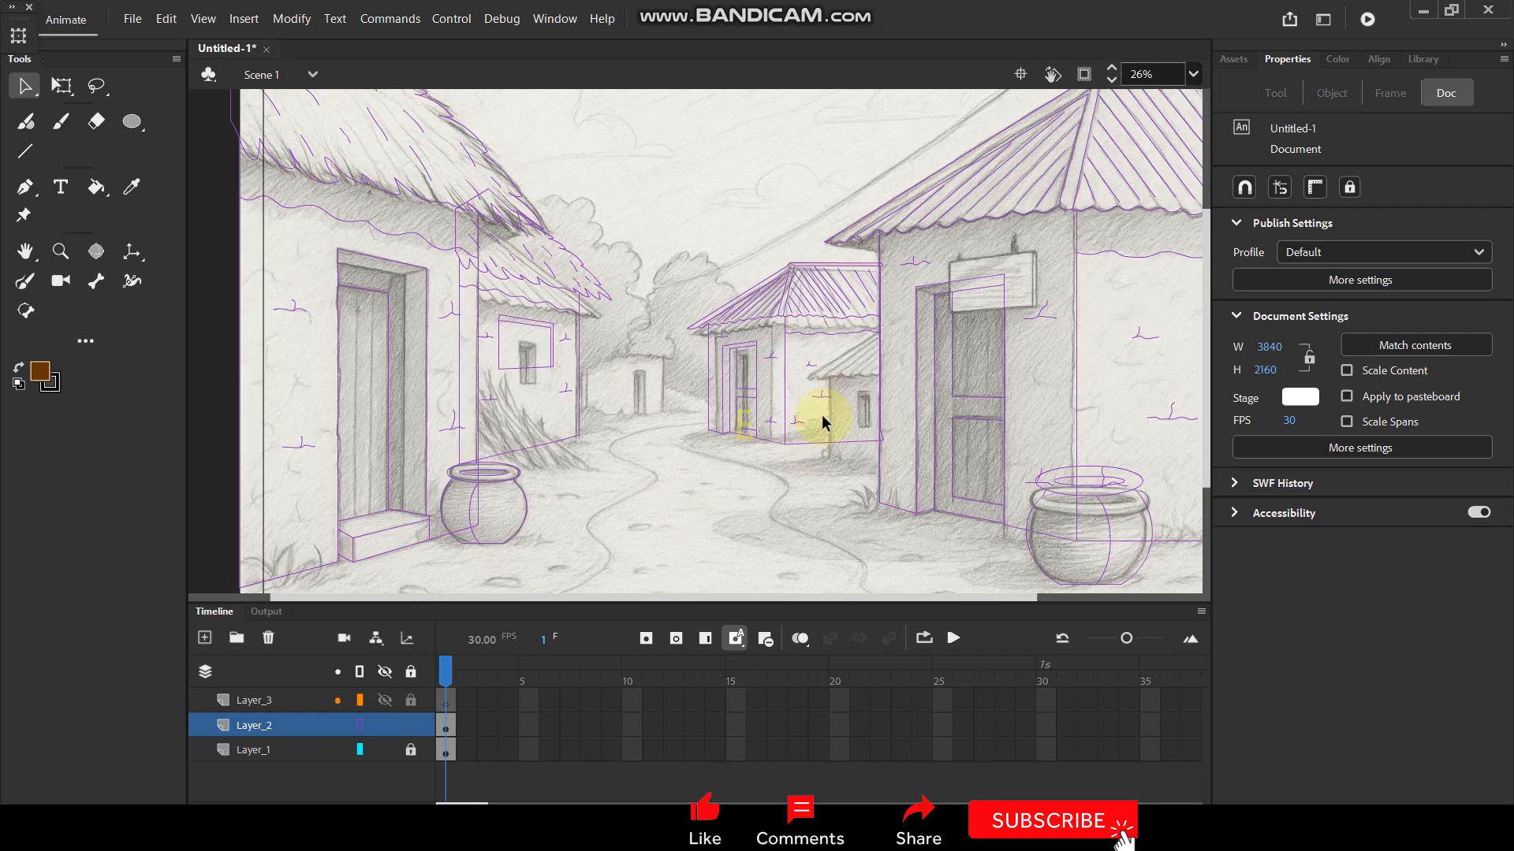
{"action": "left_click", "coordinate": [362, 725]}
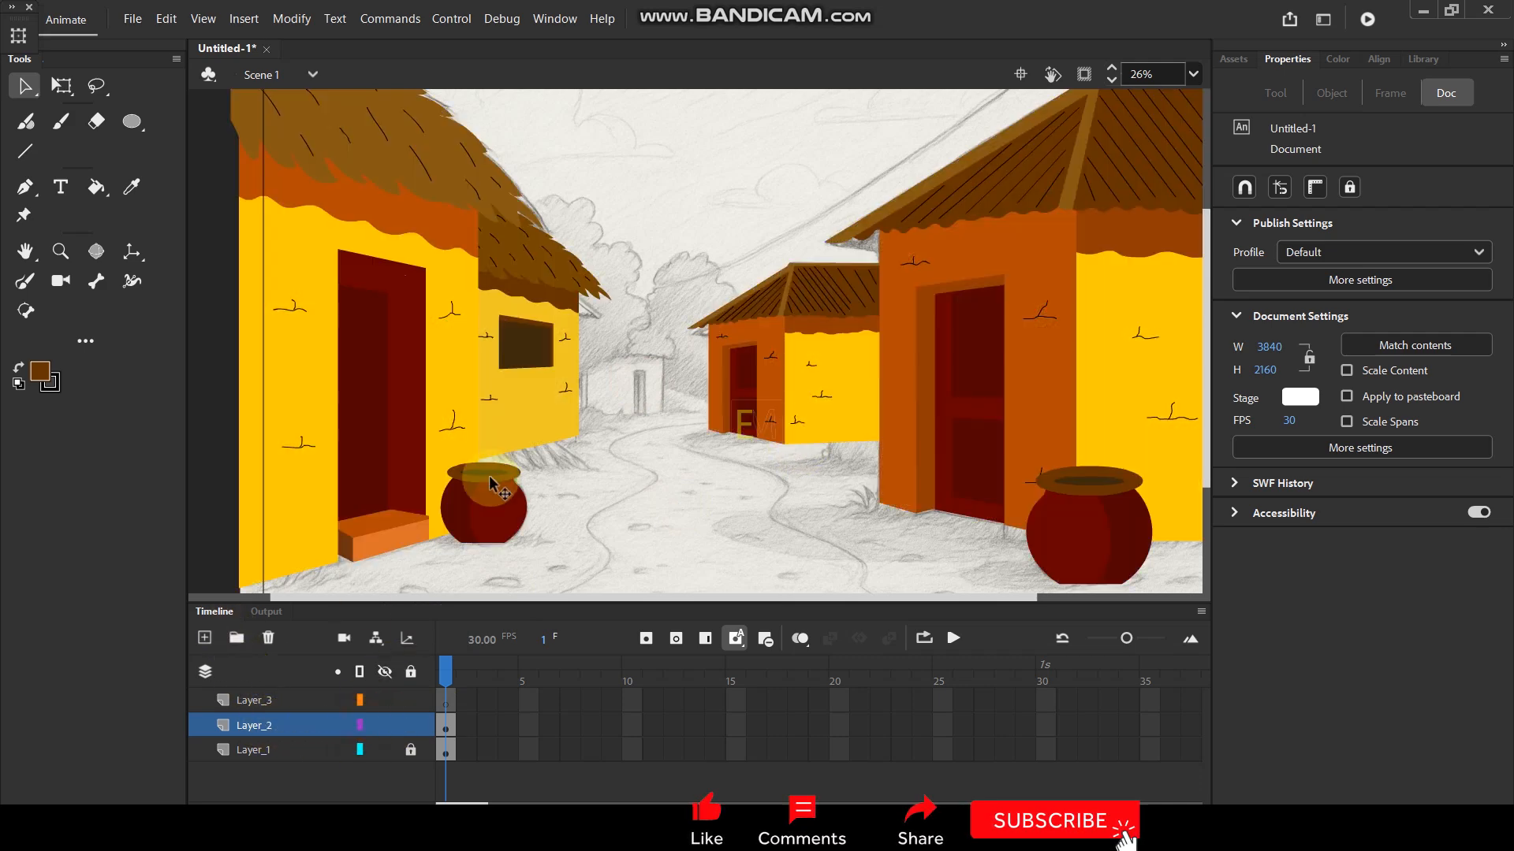
{"action": "left_click", "coordinate": [534, 301]}
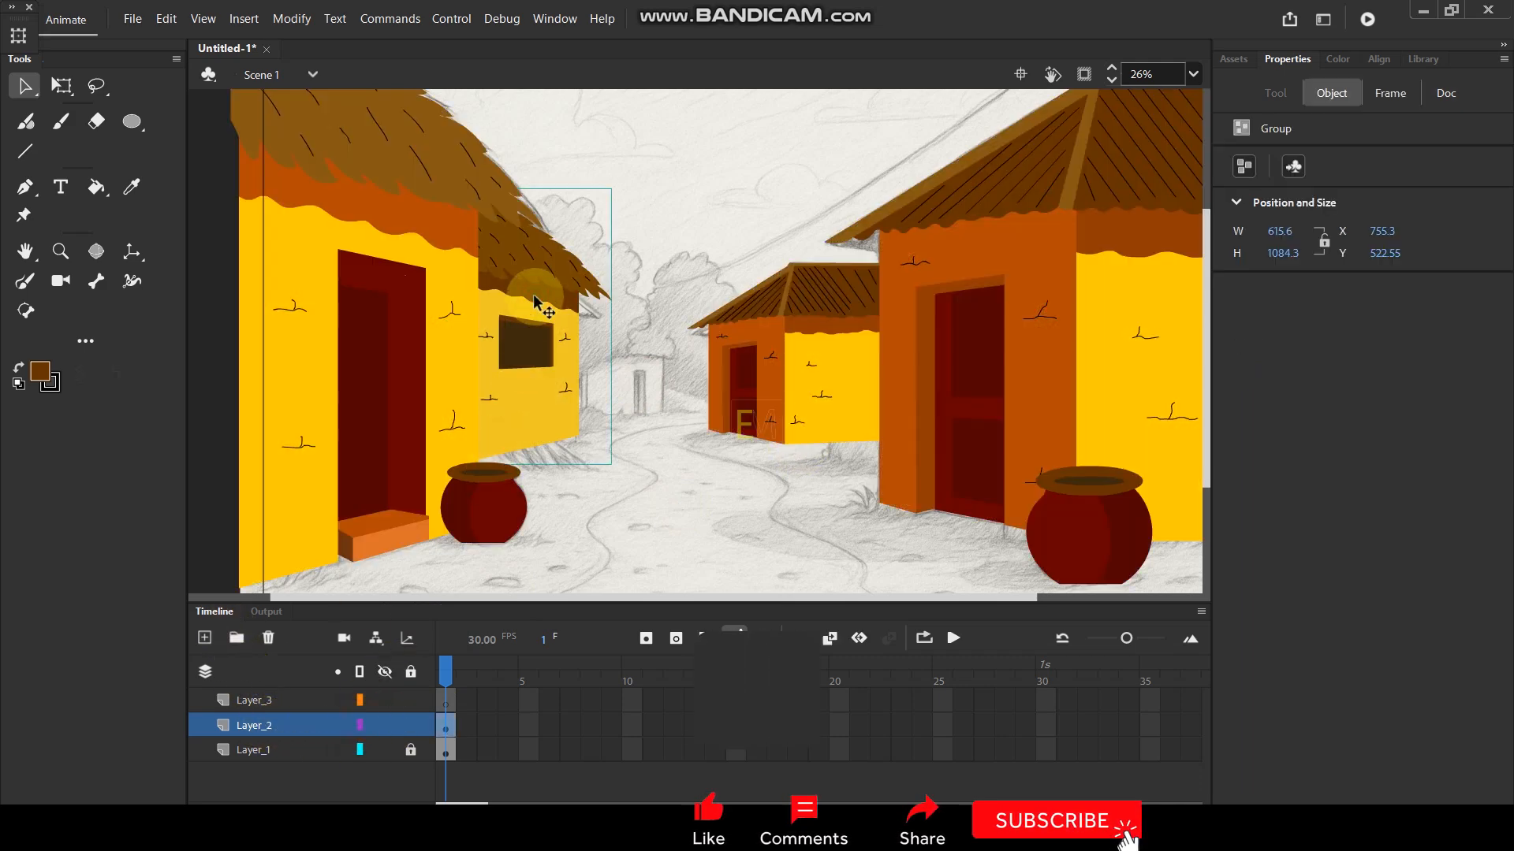
{"action": "key", "text": "ctrl+c"}
{"action": "left_click", "coordinate": [746, 488]}
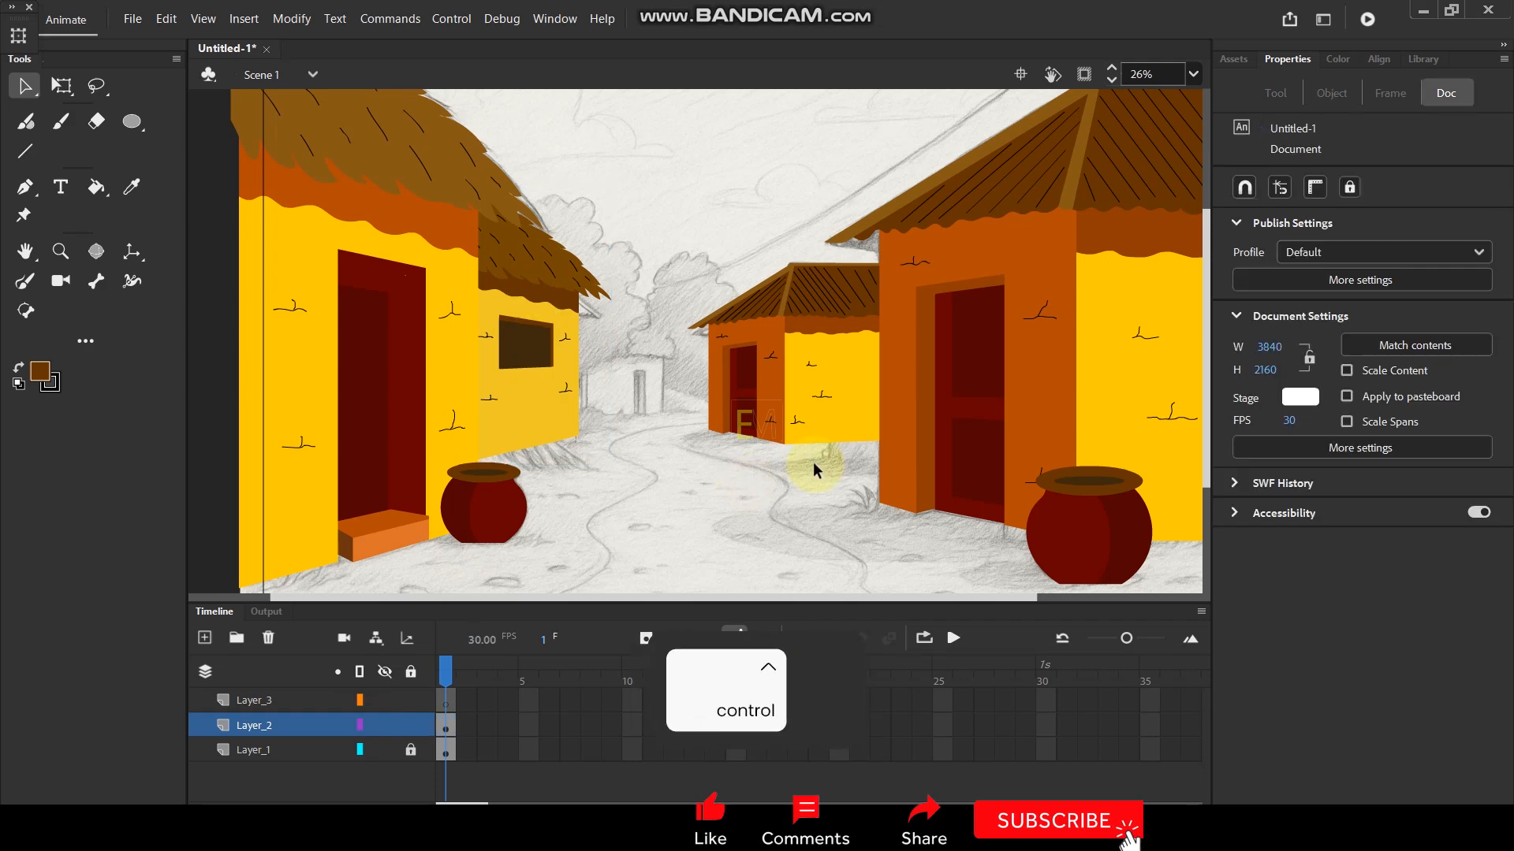
{"action": "key", "text": "ctrl+v"}
Flip the copied hut section horizontally and place it between the middle hut and the large right hut.
{"action": "right_click", "coordinate": [682, 368]}
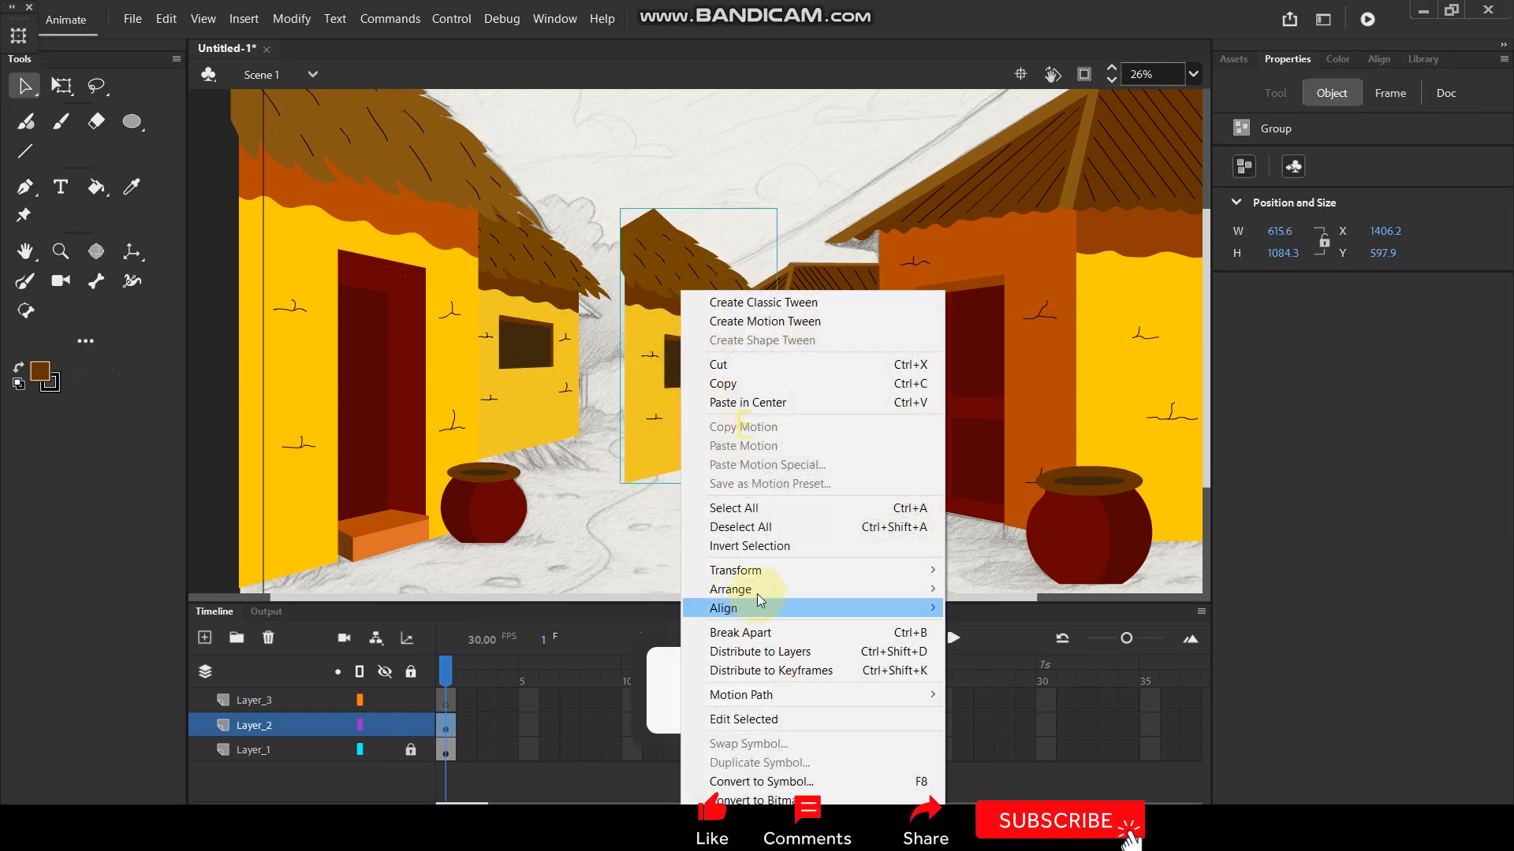
{"action": "mouse_move", "coordinate": [778, 574]}
{"action": "left_click", "coordinate": [1020, 751]}
{"action": "left_click_drag", "start_coordinate": [788, 442], "coordinate": [851, 402]}
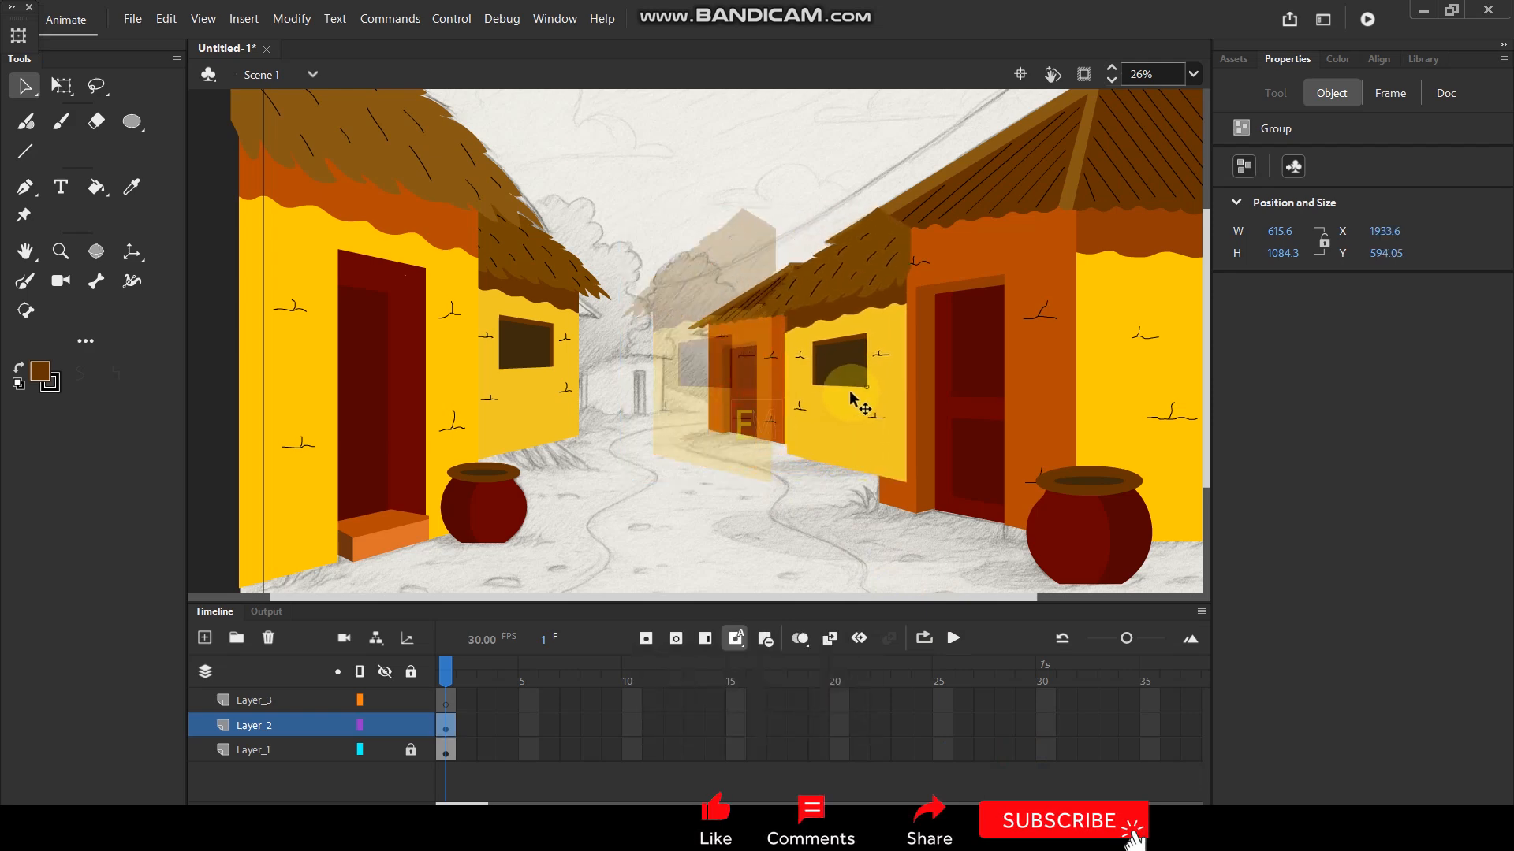
Arrange the copied hut section behind the large right hut but in front of the middle hut.
{"action": "key", "text": "ctrl+Down"}
{"action": "key", "text": "ctrl+Down"}
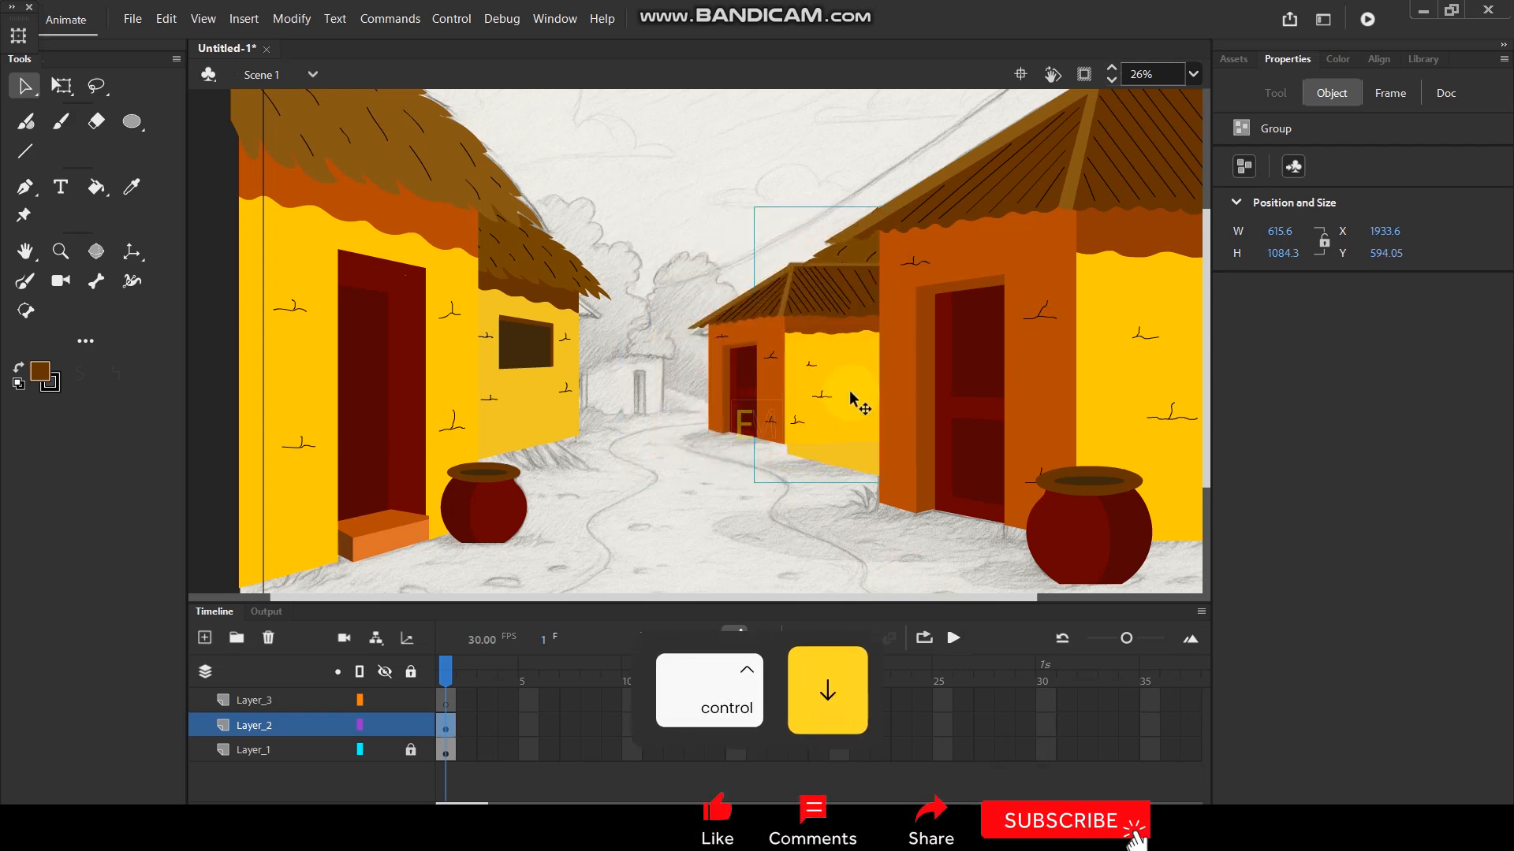
{"action": "key", "text": "ctrl+Up"}
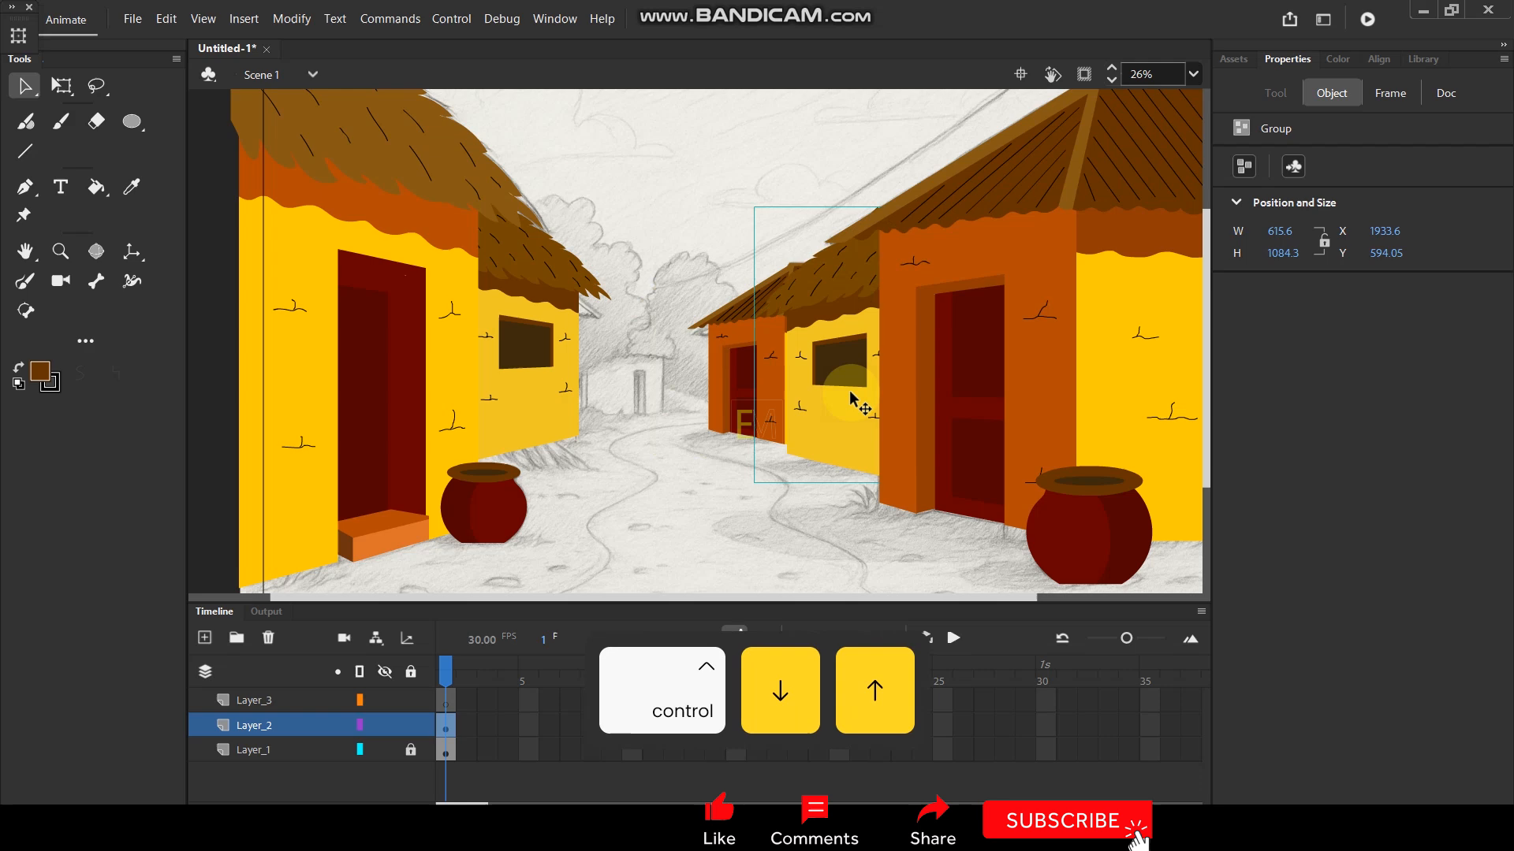
Scale the copied hut section to 81 percent twice and fit it into the gap beside the large right hut.
{"action": "key", "text": "ctrl+alt+s"}
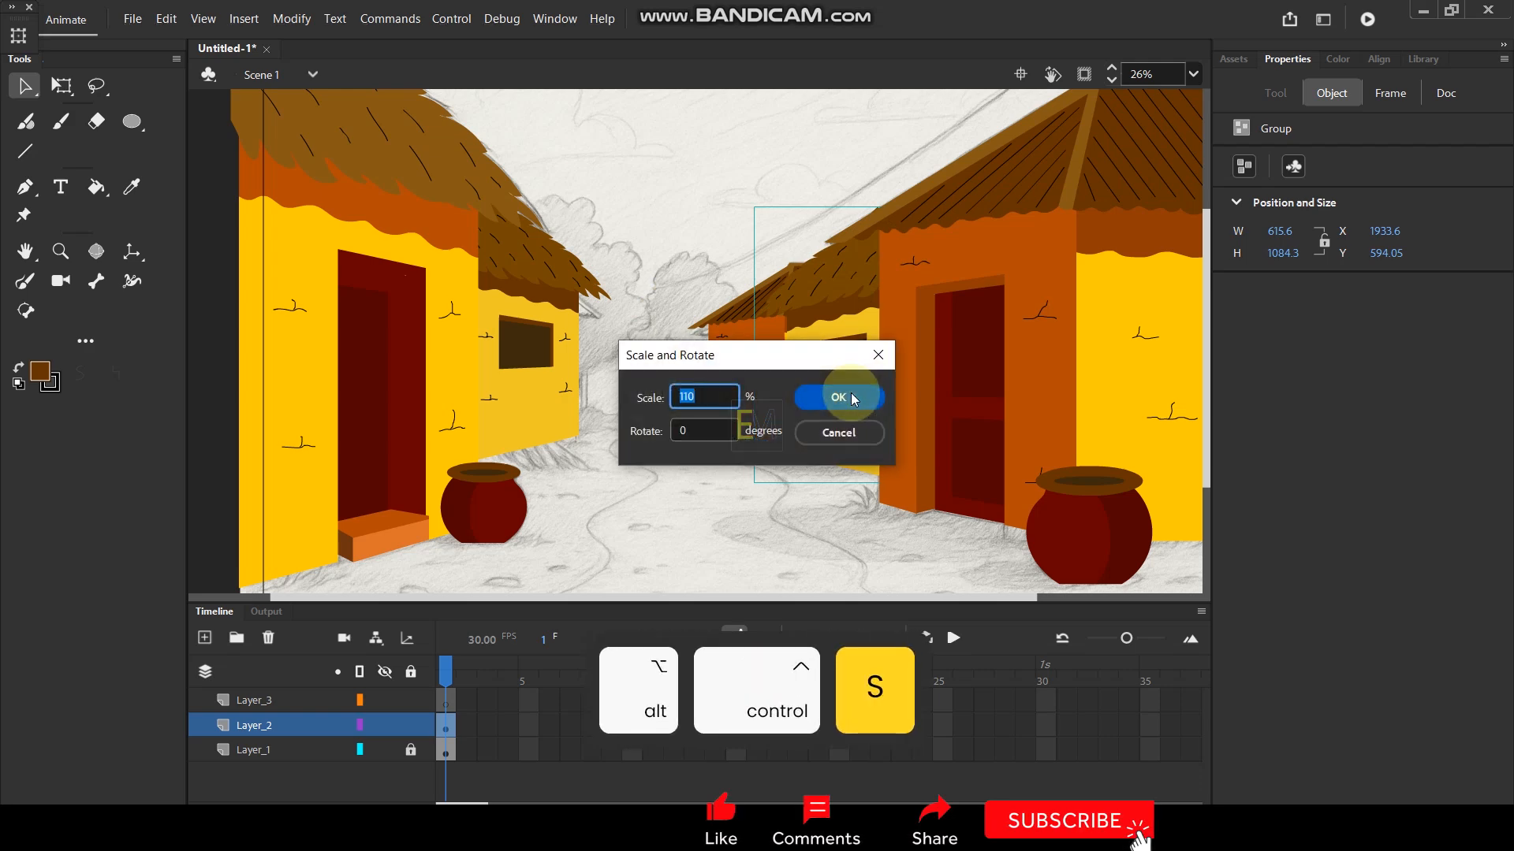
{"action": "type", "text": "81"}
{"action": "key", "text": "Return"}
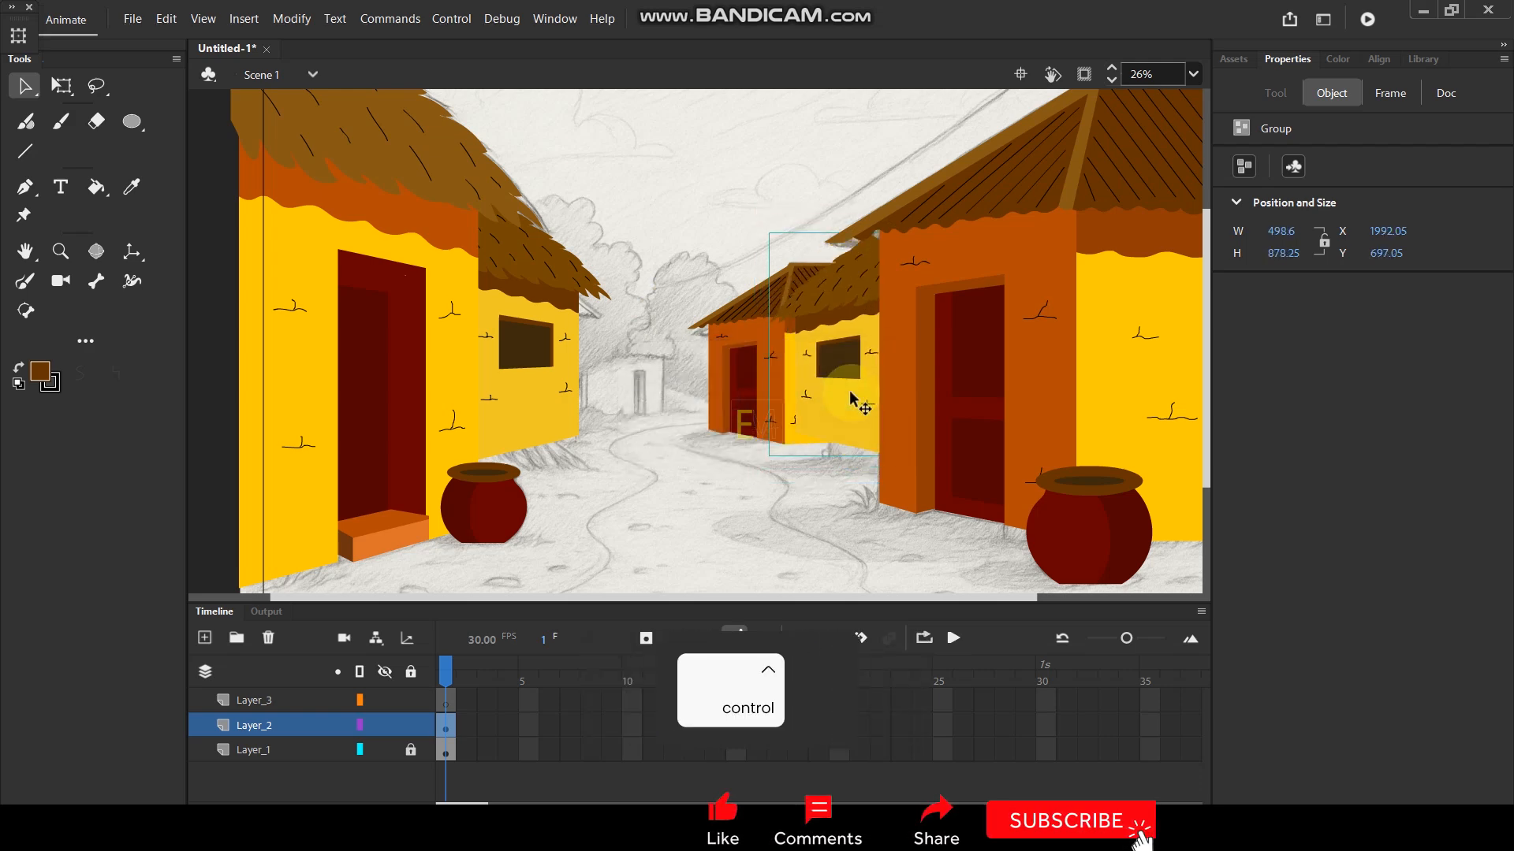
{"action": "key", "text": "ctrl+y"}
{"action": "left_click_drag", "start_coordinate": [851, 392], "coordinate": [874, 417]}
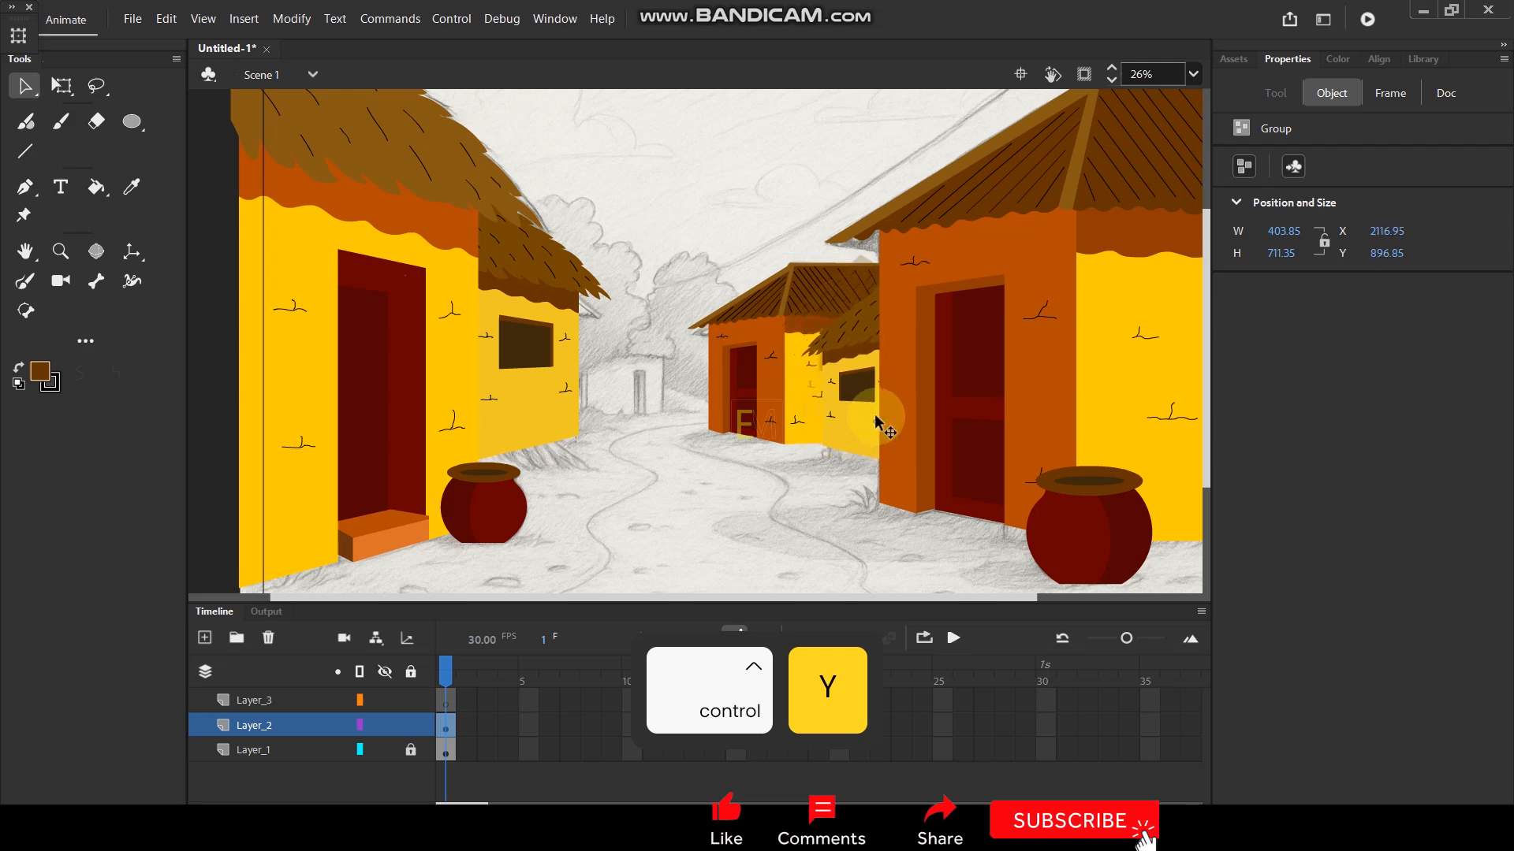
{"action": "left_click", "coordinate": [748, 490]}
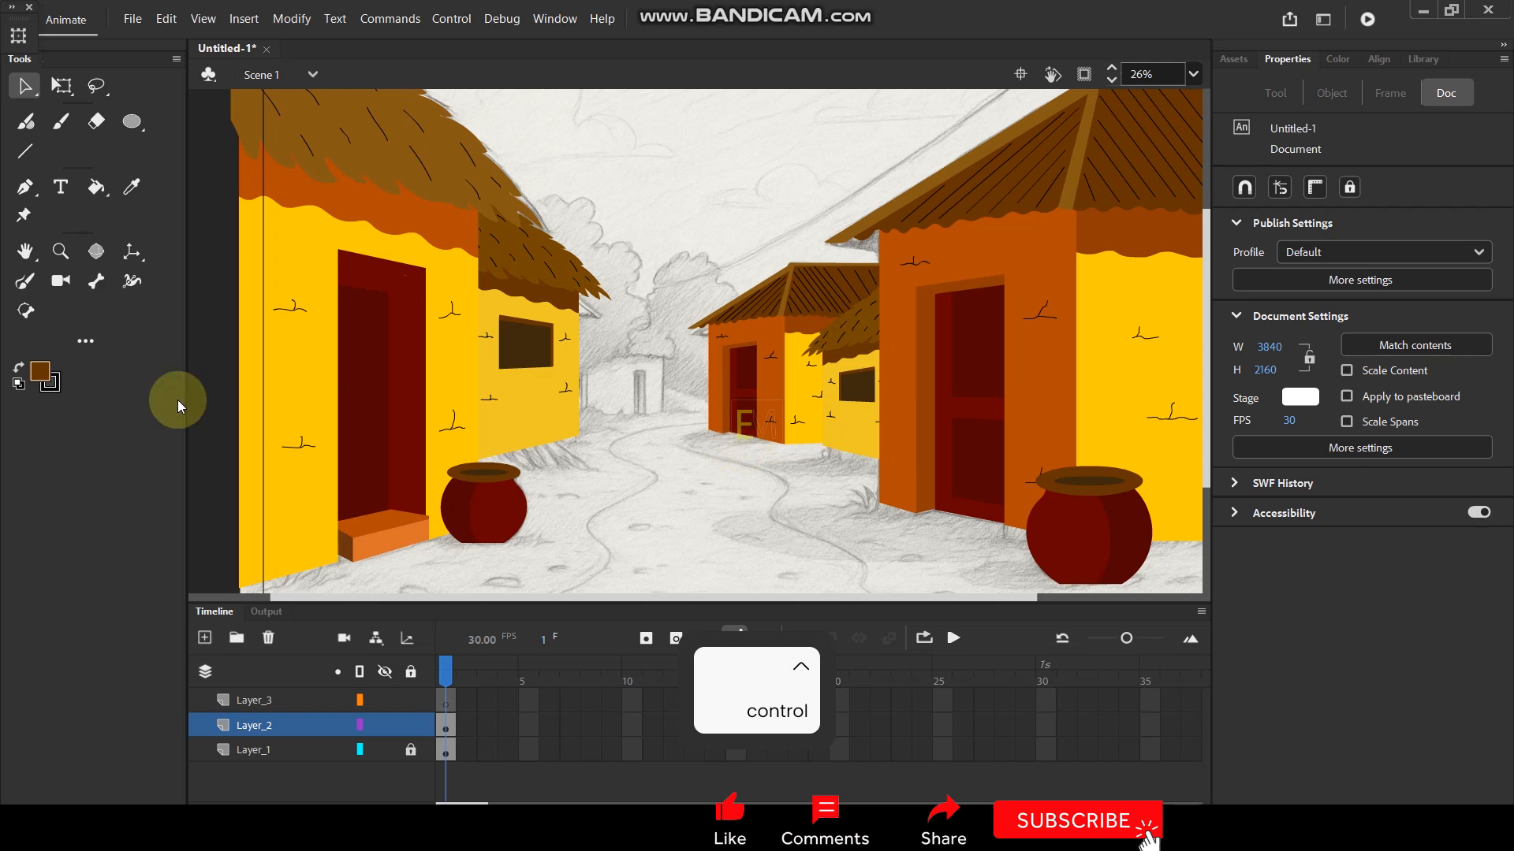
Fill the copied hut section's wall with dark brown #664800.
{"action": "left_click", "coordinate": [39, 371]}
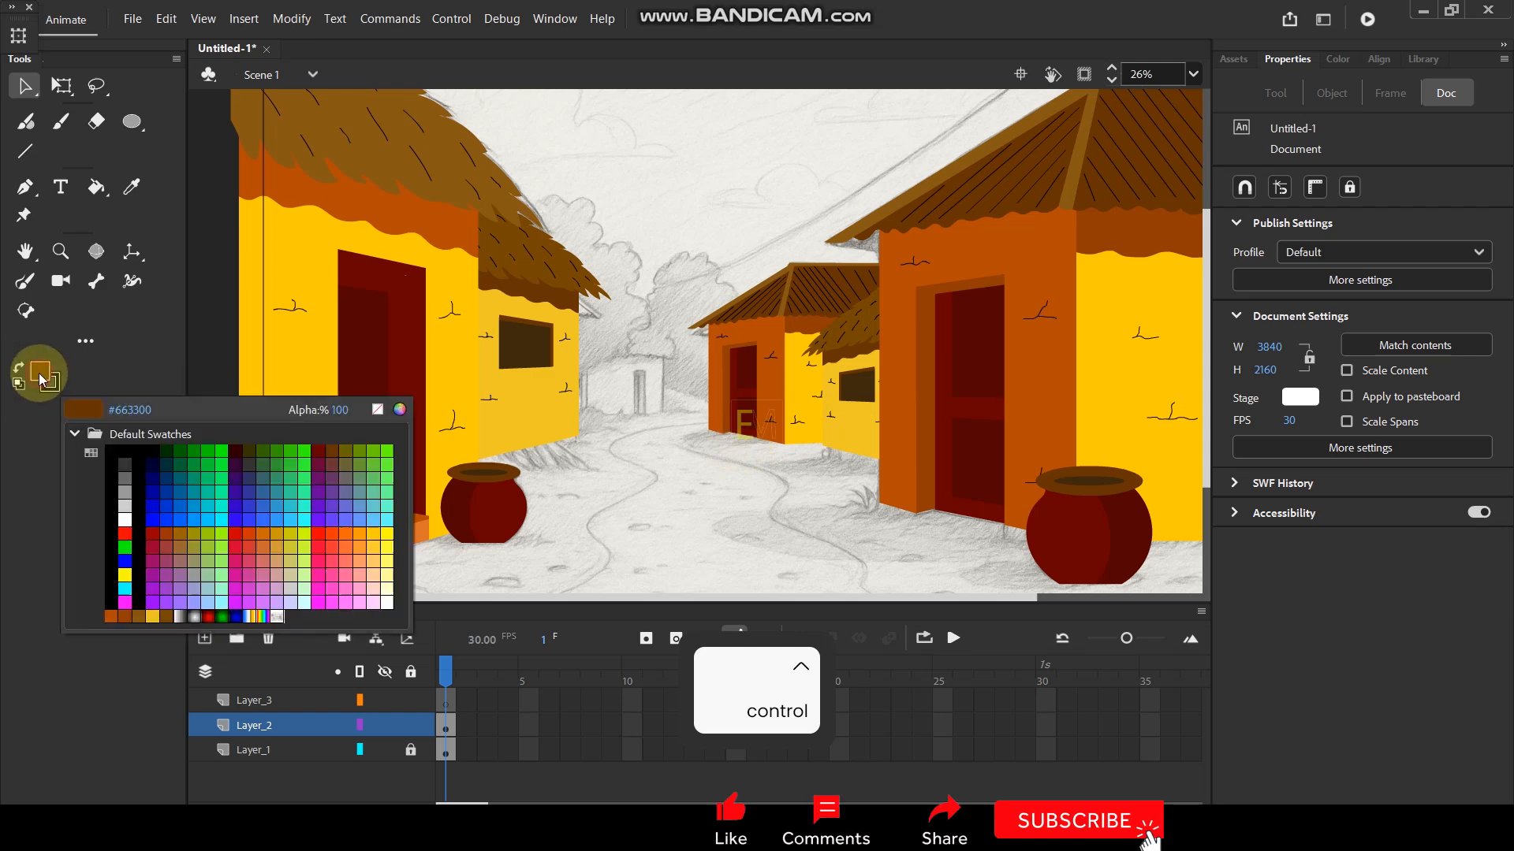
{"action": "left_click", "coordinate": [400, 409]}
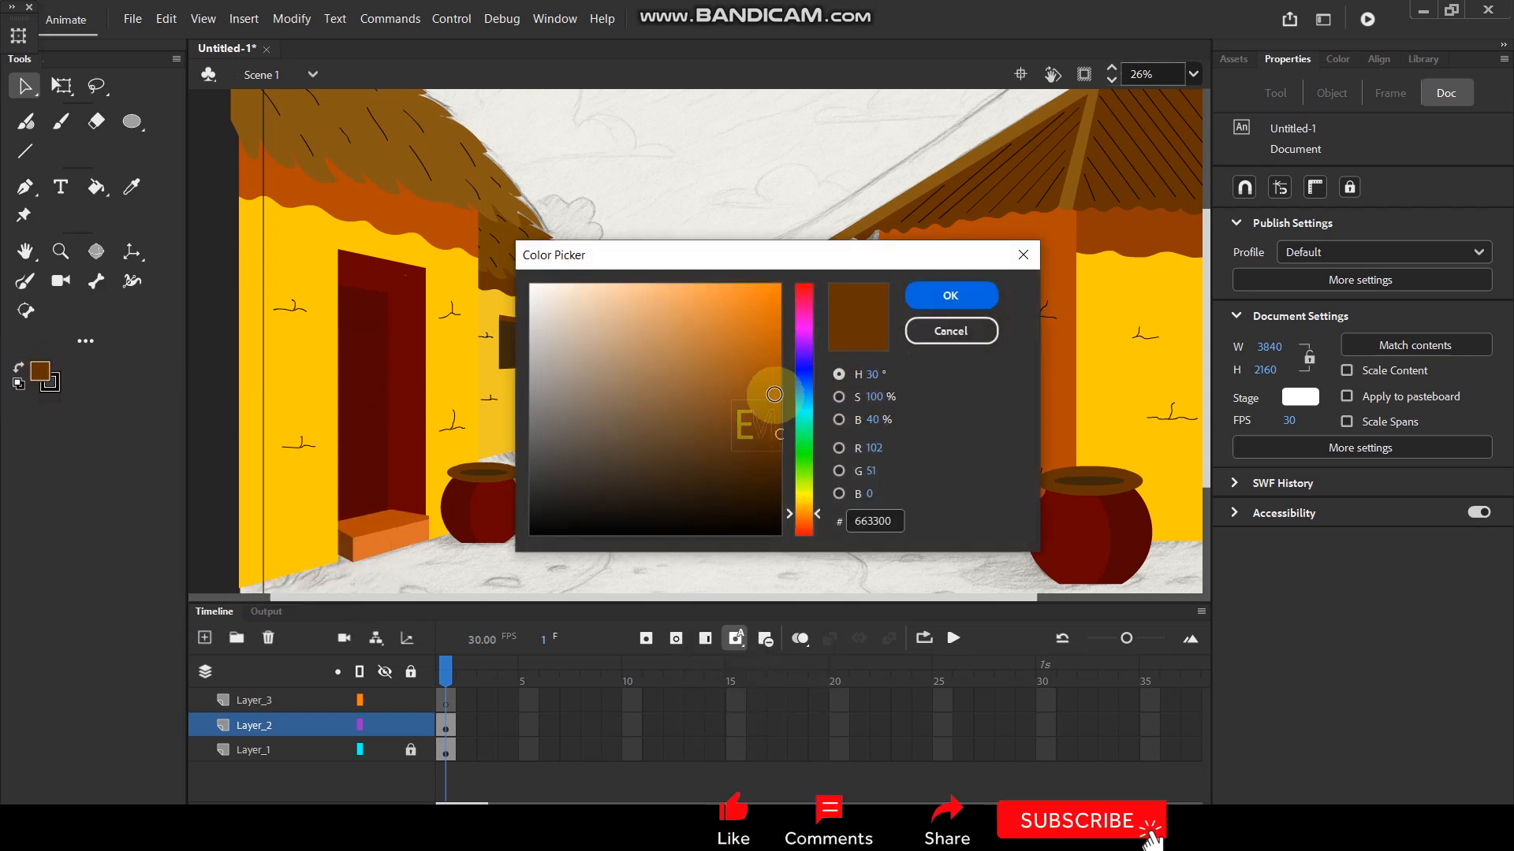
{"action": "left_click_drag", "start_coordinate": [818, 514], "coordinate": [821, 506]}
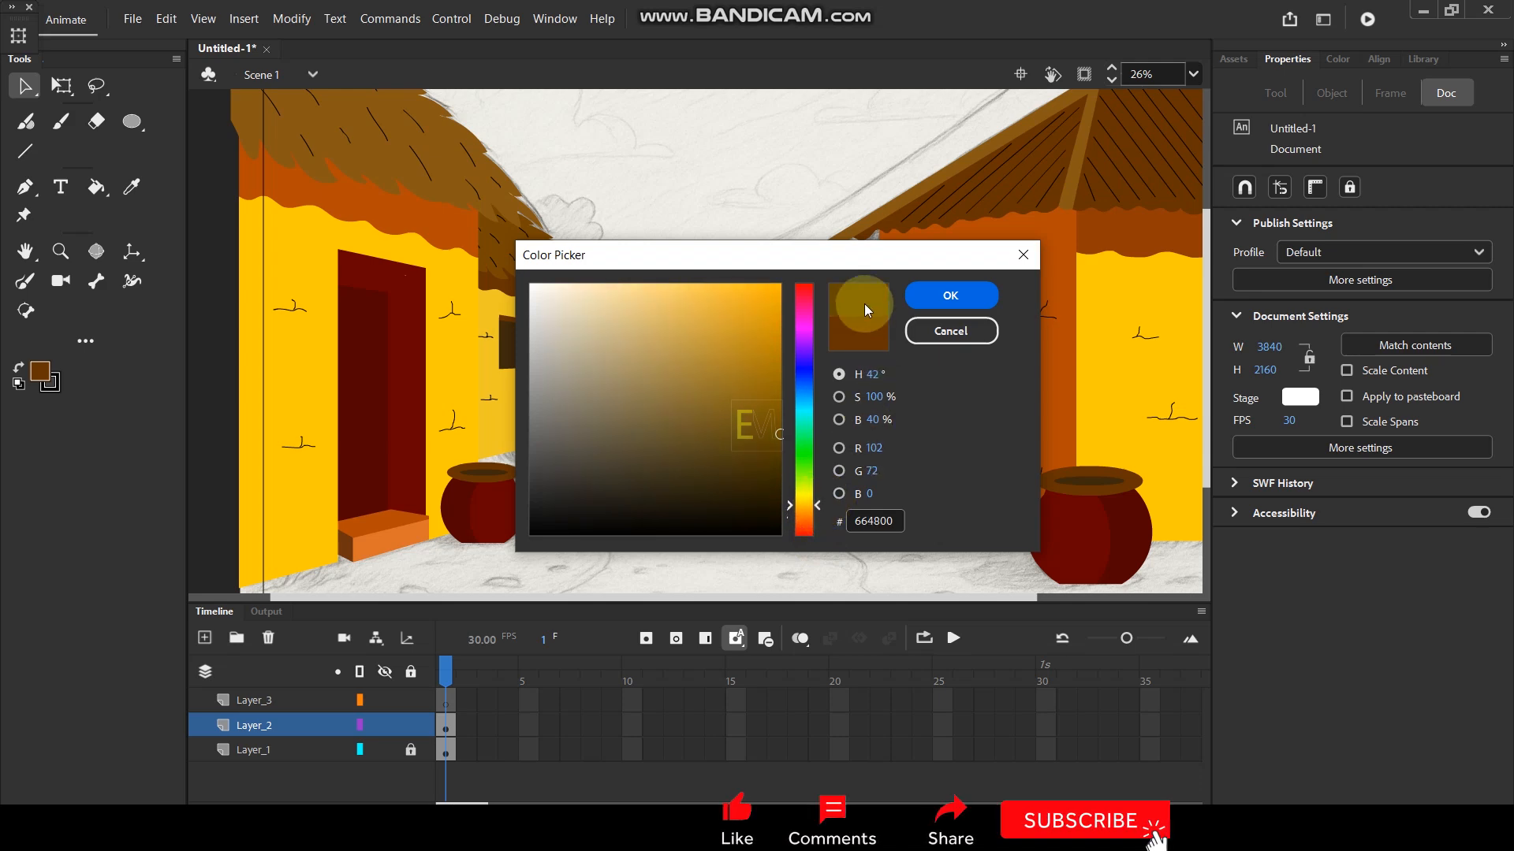
{"action": "left_click", "coordinate": [938, 297]}
{"action": "double_click", "coordinate": [852, 433]}
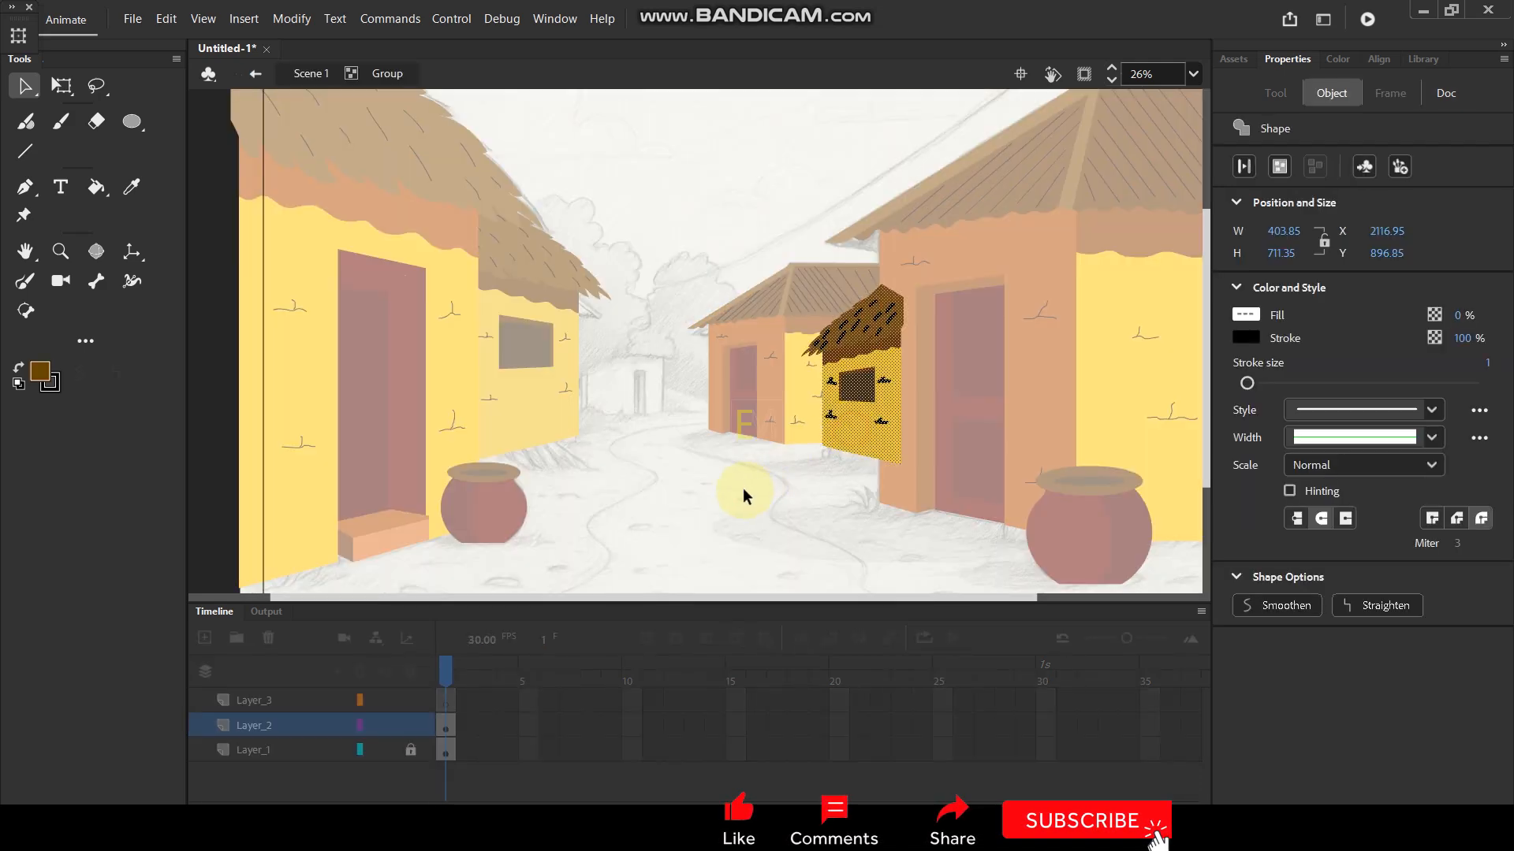
{"action": "key", "text": "k"}
{"action": "left_click", "coordinate": [851, 436]}
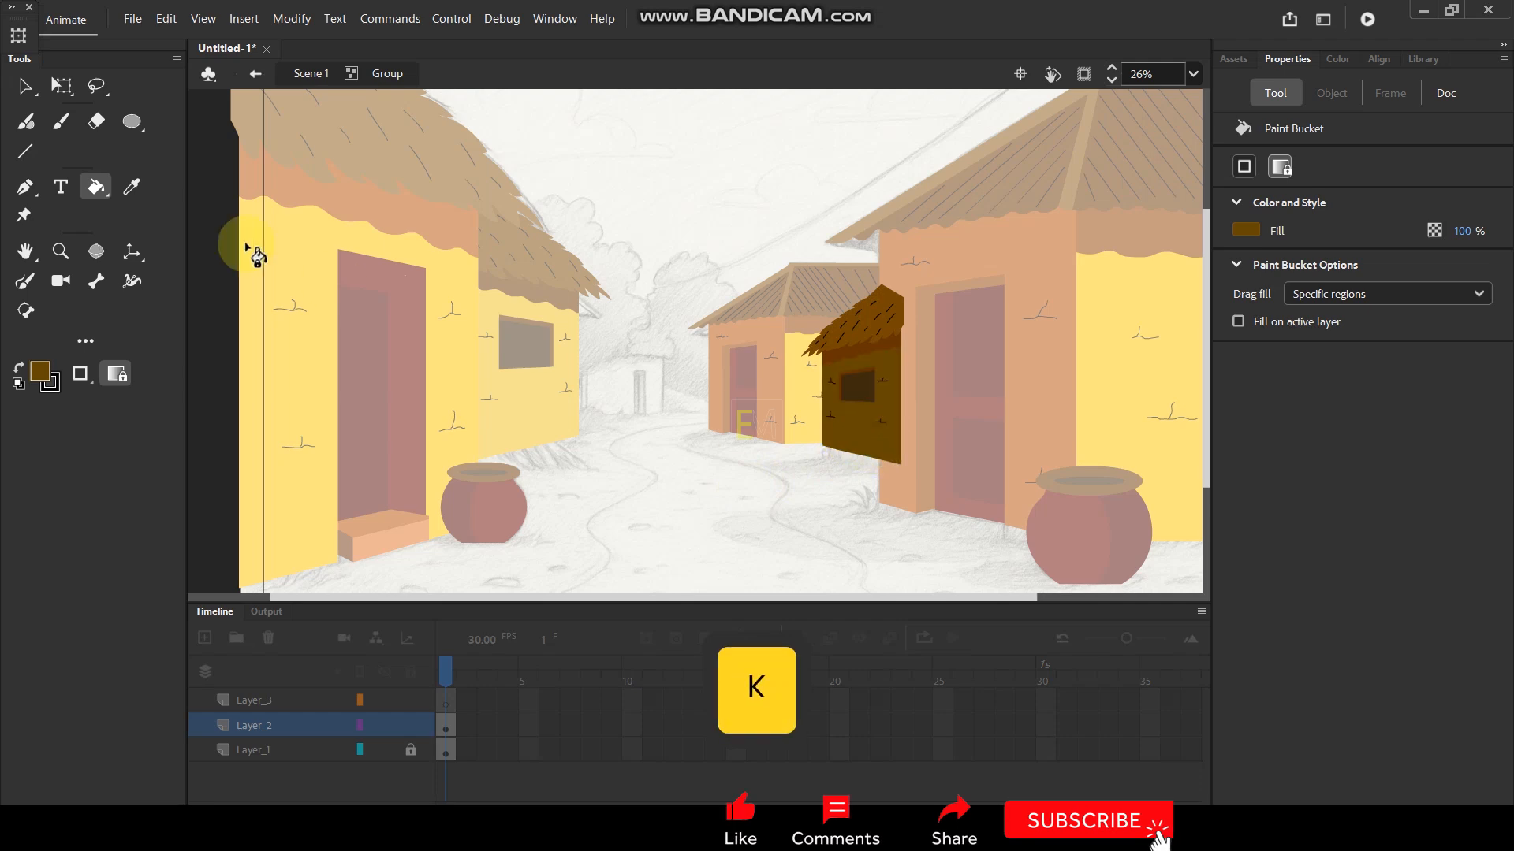
{"action": "left_click", "coordinate": [25, 86]}
{"action": "double_click", "coordinate": [639, 156]}
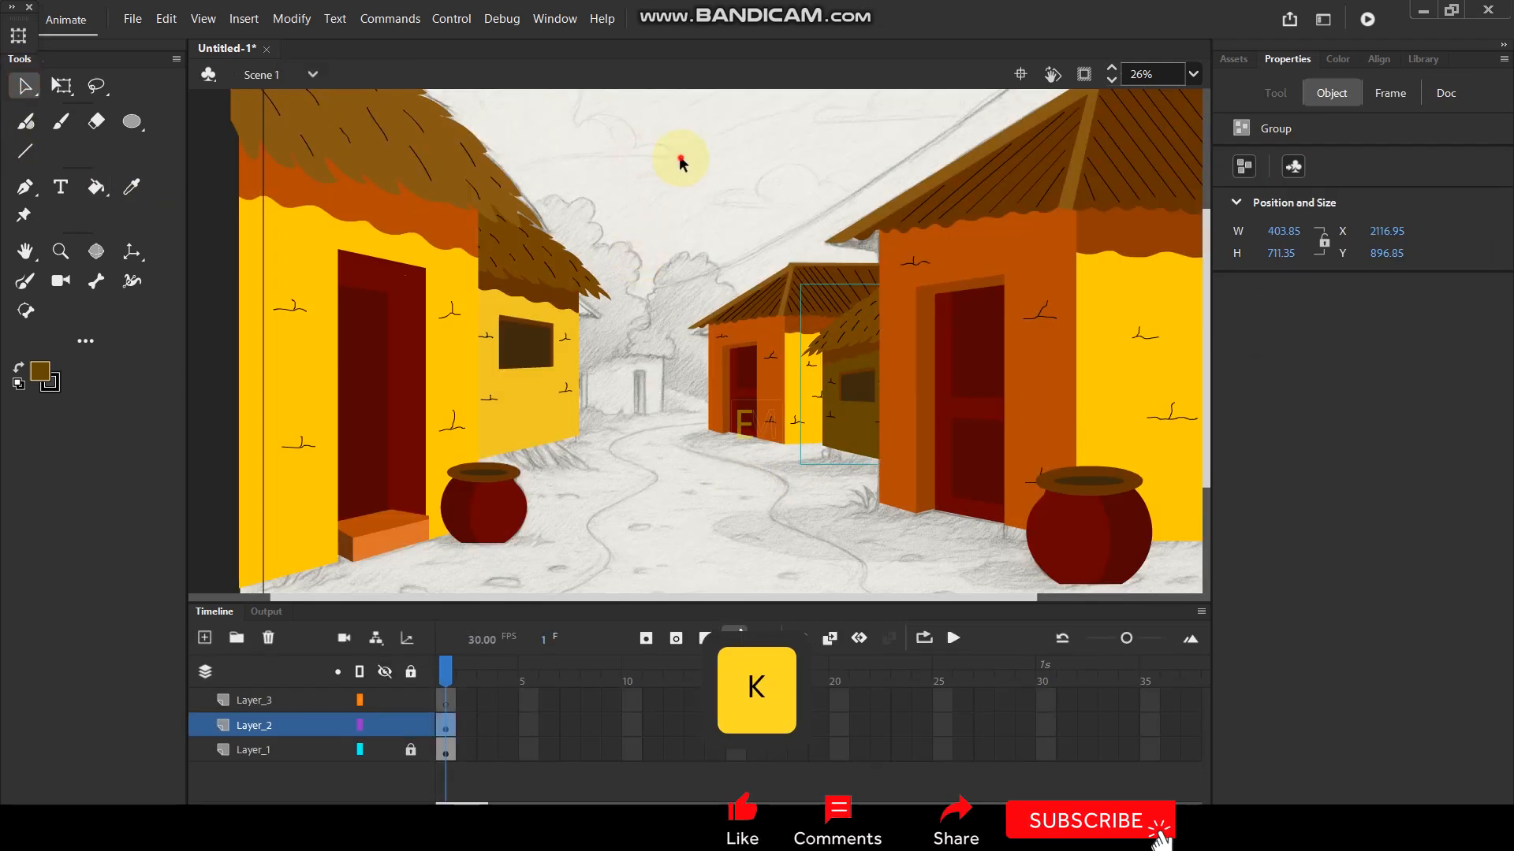
{"action": "left_click", "coordinate": [682, 158]}
Recolour the wall of the copied hut section with ochre #B88815 inside its group, and return to Scene 1.
{"action": "scroll", "coordinate": [789, 291], "scroll_direction": "down", "scroll_amount": 4}
{"action": "scroll", "coordinate": [740, 295], "scroll_direction": "up", "scroll_amount": 5}
{"action": "scroll", "coordinate": [739, 300], "scroll_direction": "up", "scroll_amount": 3}
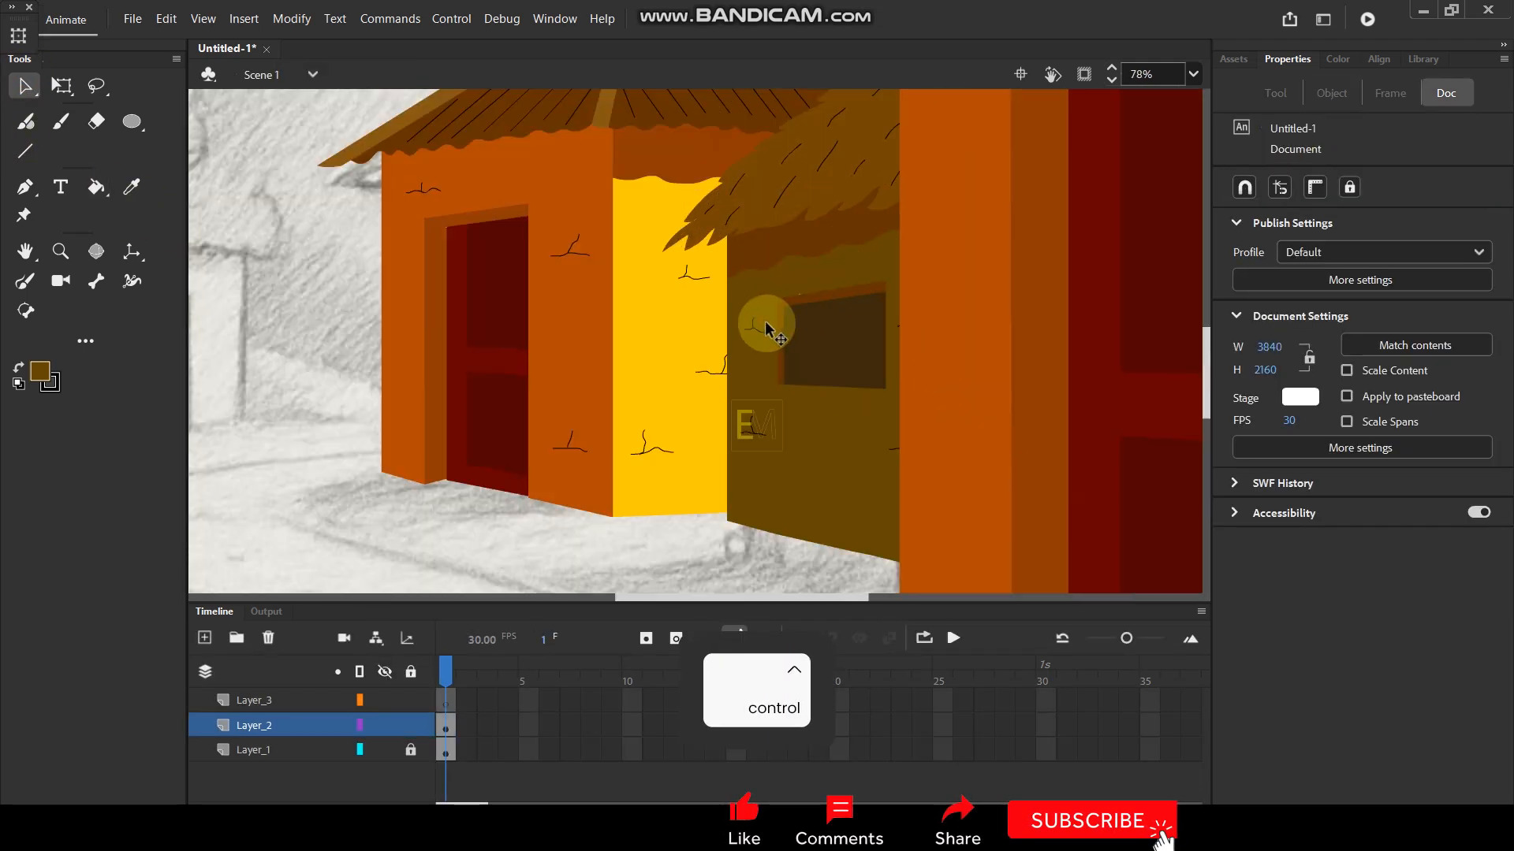
{"action": "scroll", "coordinate": [787, 284], "scroll_direction": "up", "scroll_amount": 3}
{"action": "double_click", "coordinate": [798, 448]}
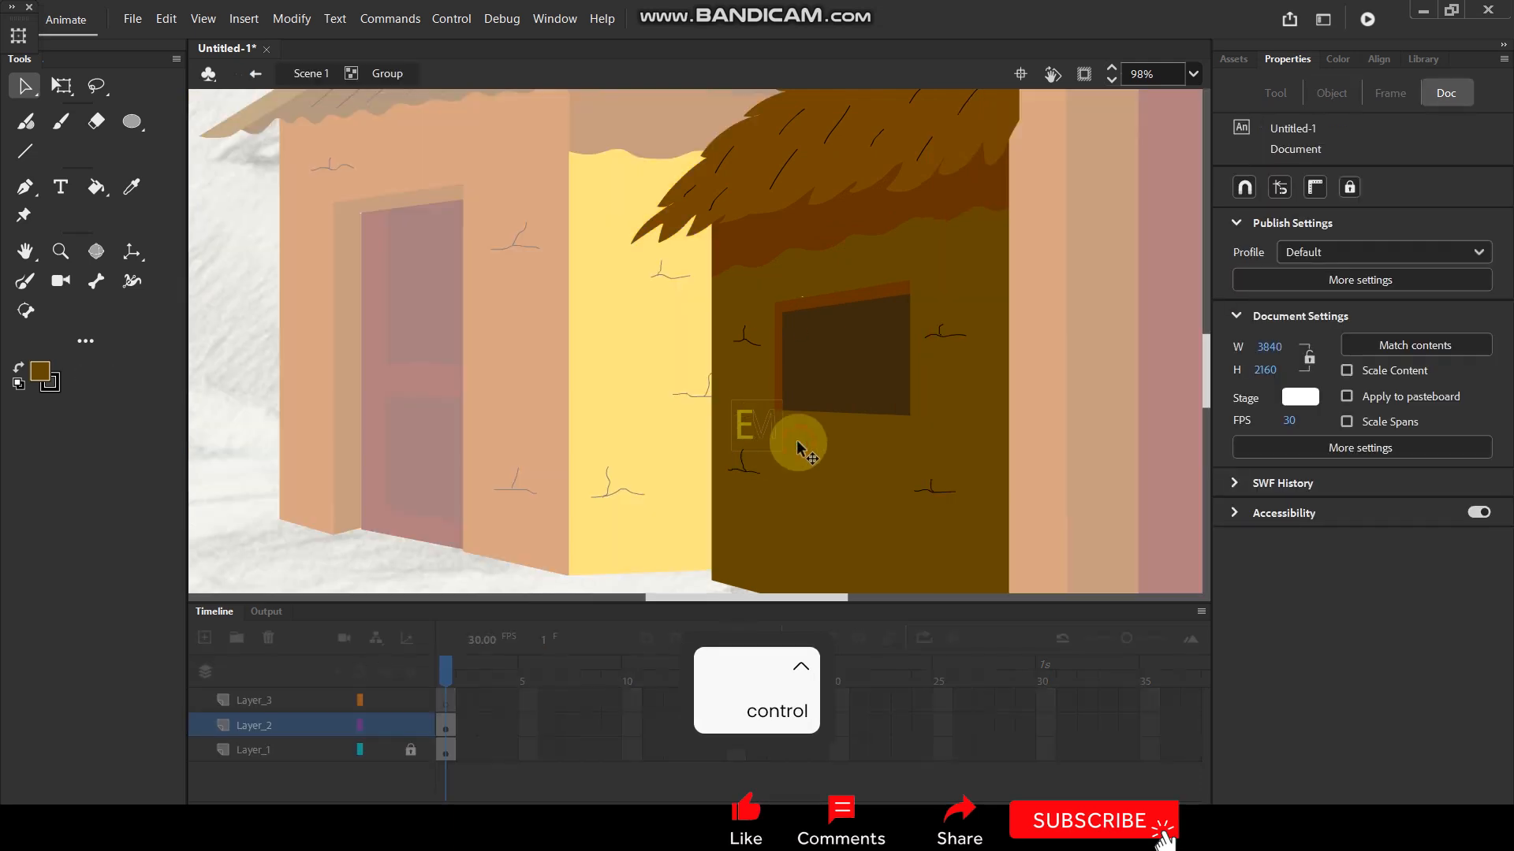
{"action": "left_click", "coordinate": [798, 443]}
{"action": "left_click", "coordinate": [41, 370]}
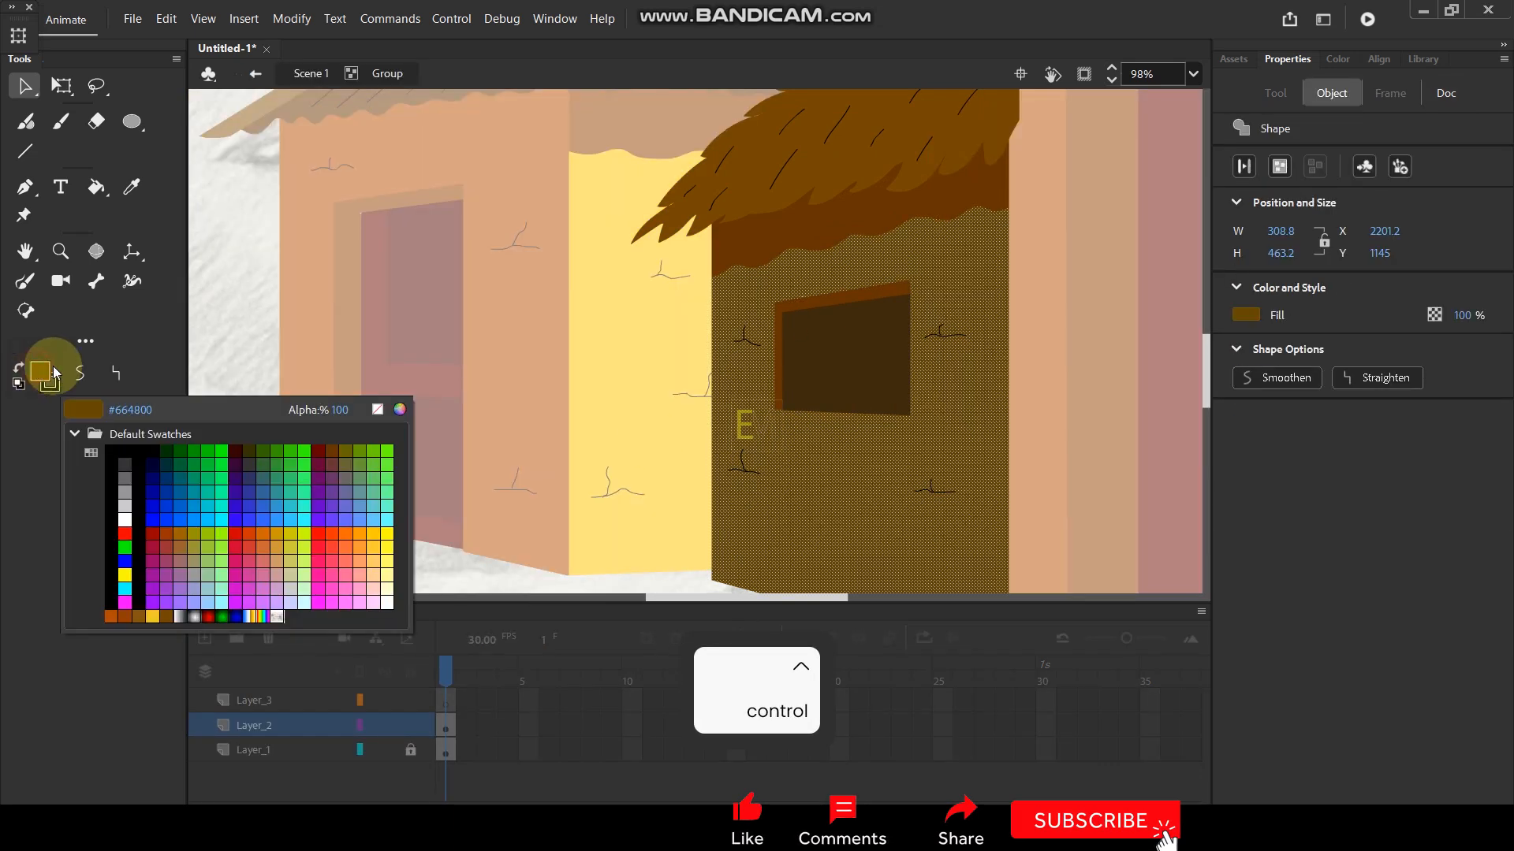
{"action": "left_click", "coordinate": [400, 409]}
{"action": "left_click_drag", "start_coordinate": [750, 416], "coordinate": [751, 352]}
{"action": "left_click_drag", "start_coordinate": [772, 253], "coordinate": [335, 152]}
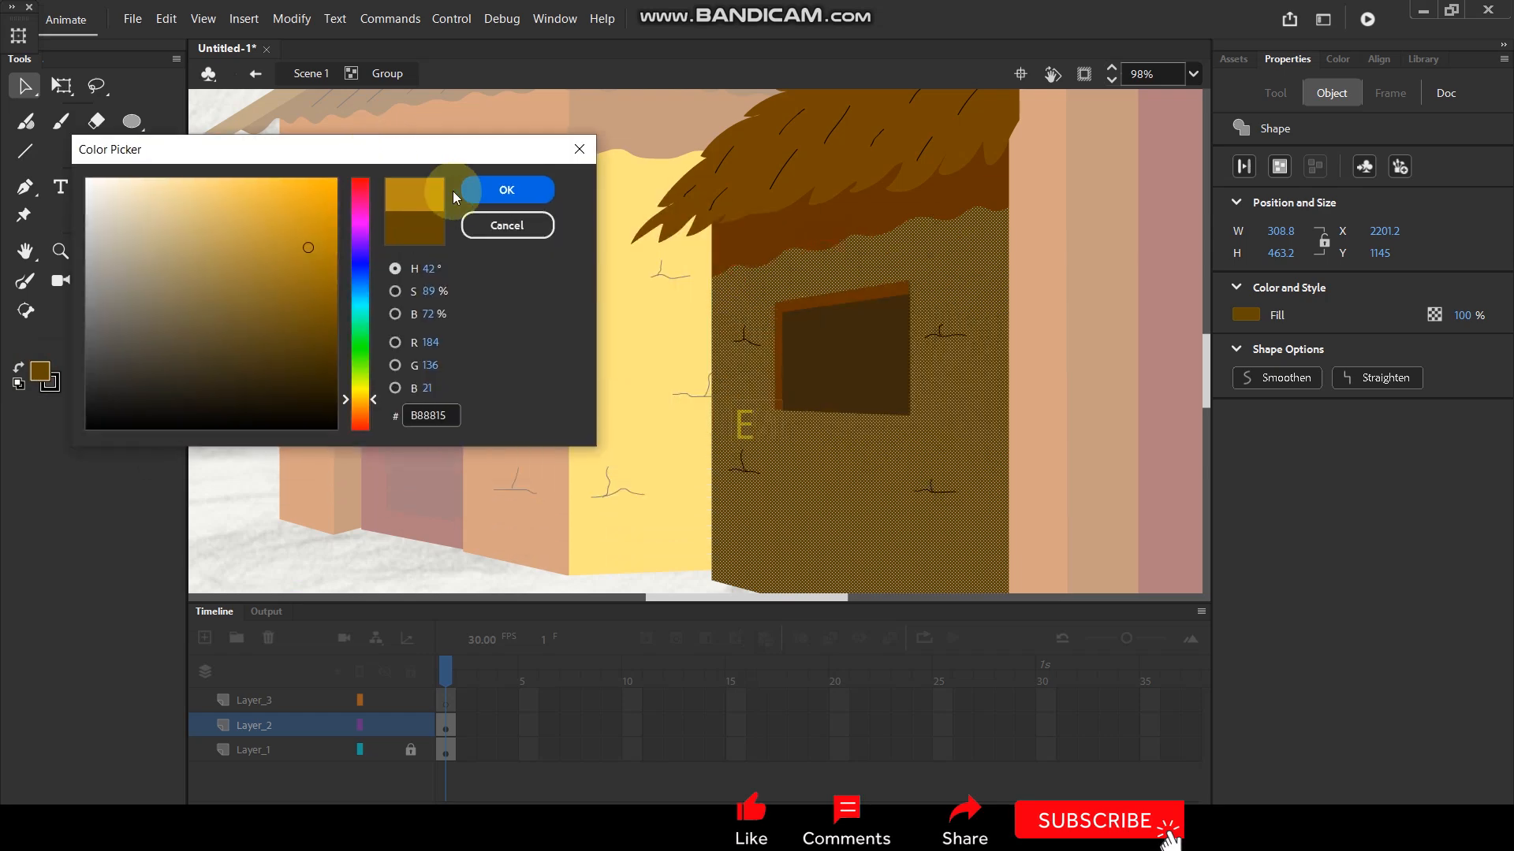
{"action": "left_click", "coordinate": [505, 190]}
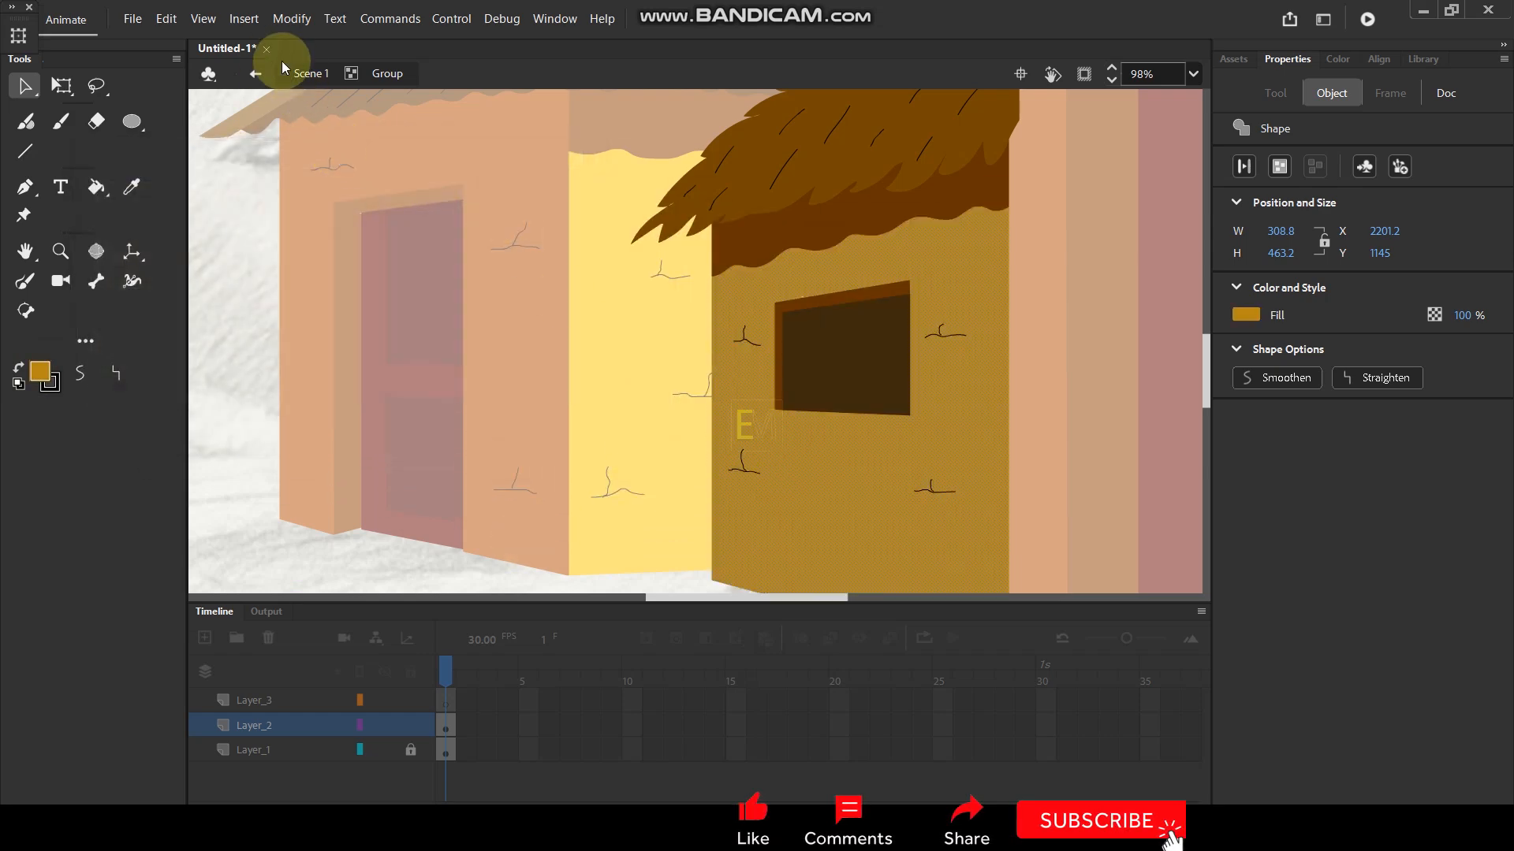
{"action": "left_click", "coordinate": [308, 74]}
{"action": "scroll", "coordinate": [623, 227], "scroll_direction": "down", "scroll_amount": 5}
{"action": "left_click", "coordinate": [492, 381]}
Lock Layer_2 and draw a straight horizontal horizon line across the full width of the scene on Layer_3.
{"action": "scroll", "coordinate": [667, 386], "scroll_direction": "down", "scroll_amount": 2}
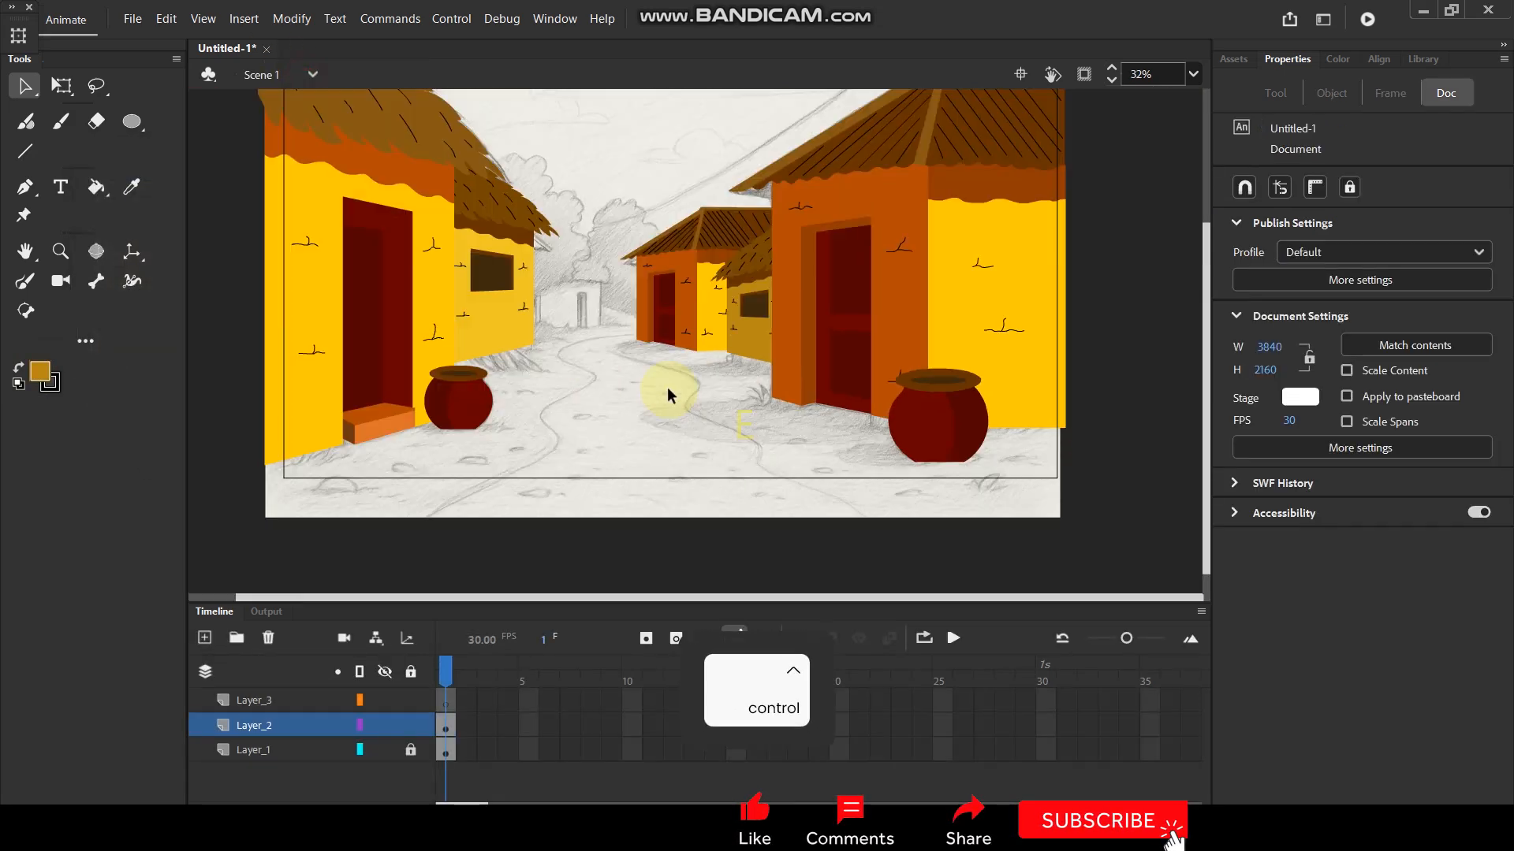
{"action": "scroll", "coordinate": [667, 386], "scroll_direction": "down", "scroll_amount": 2}
{"action": "scroll", "coordinate": [641, 363], "scroll_direction": "up", "scroll_amount": 2}
{"action": "scroll", "coordinate": [637, 366], "scroll_direction": "down", "scroll_amount": 2}
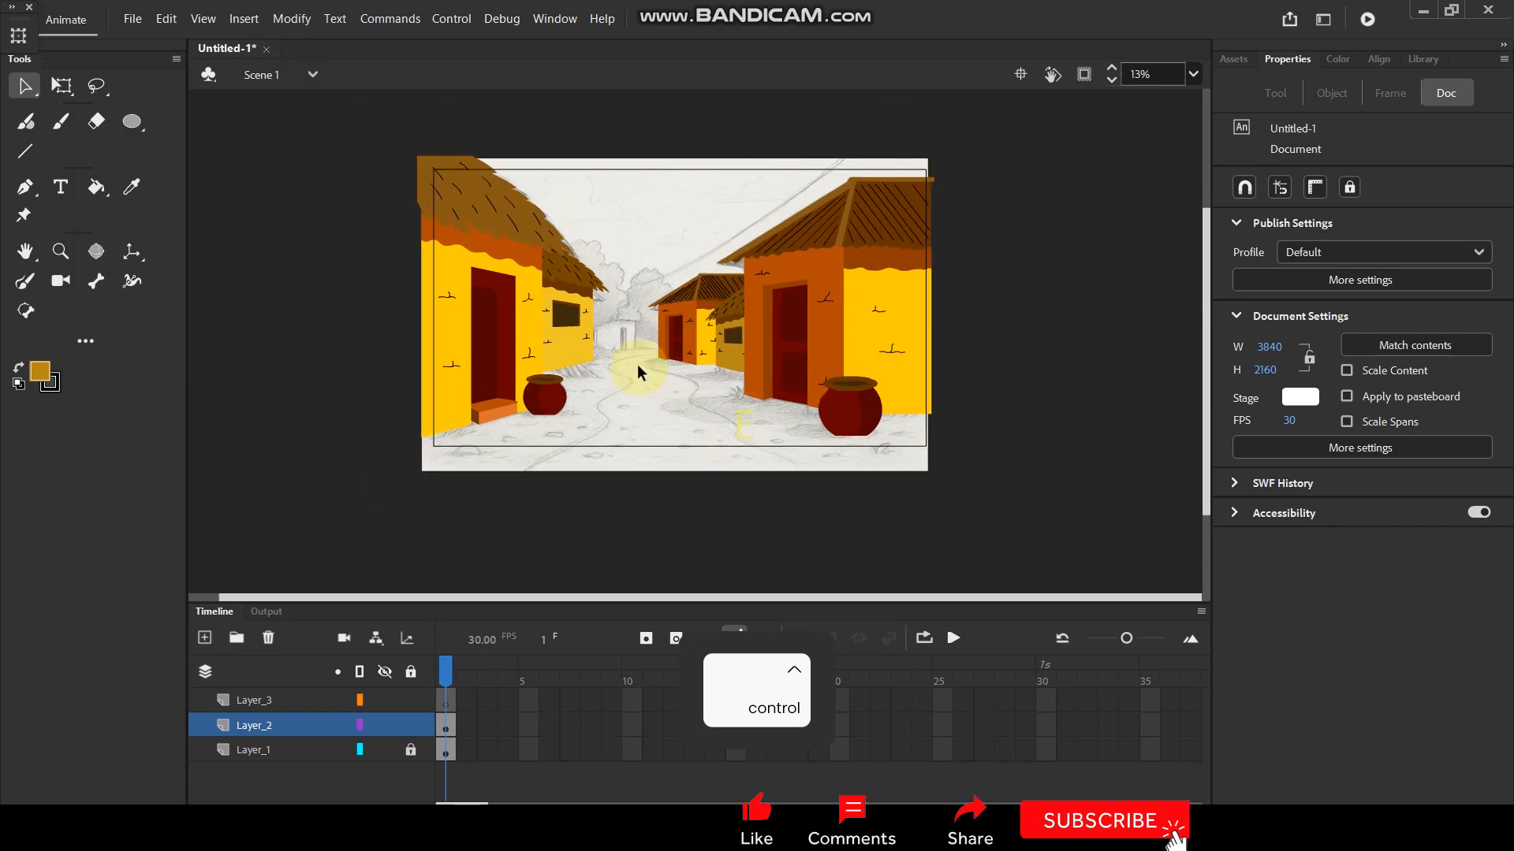
{"action": "scroll", "coordinate": [637, 364], "scroll_direction": "up", "scroll_amount": 1}
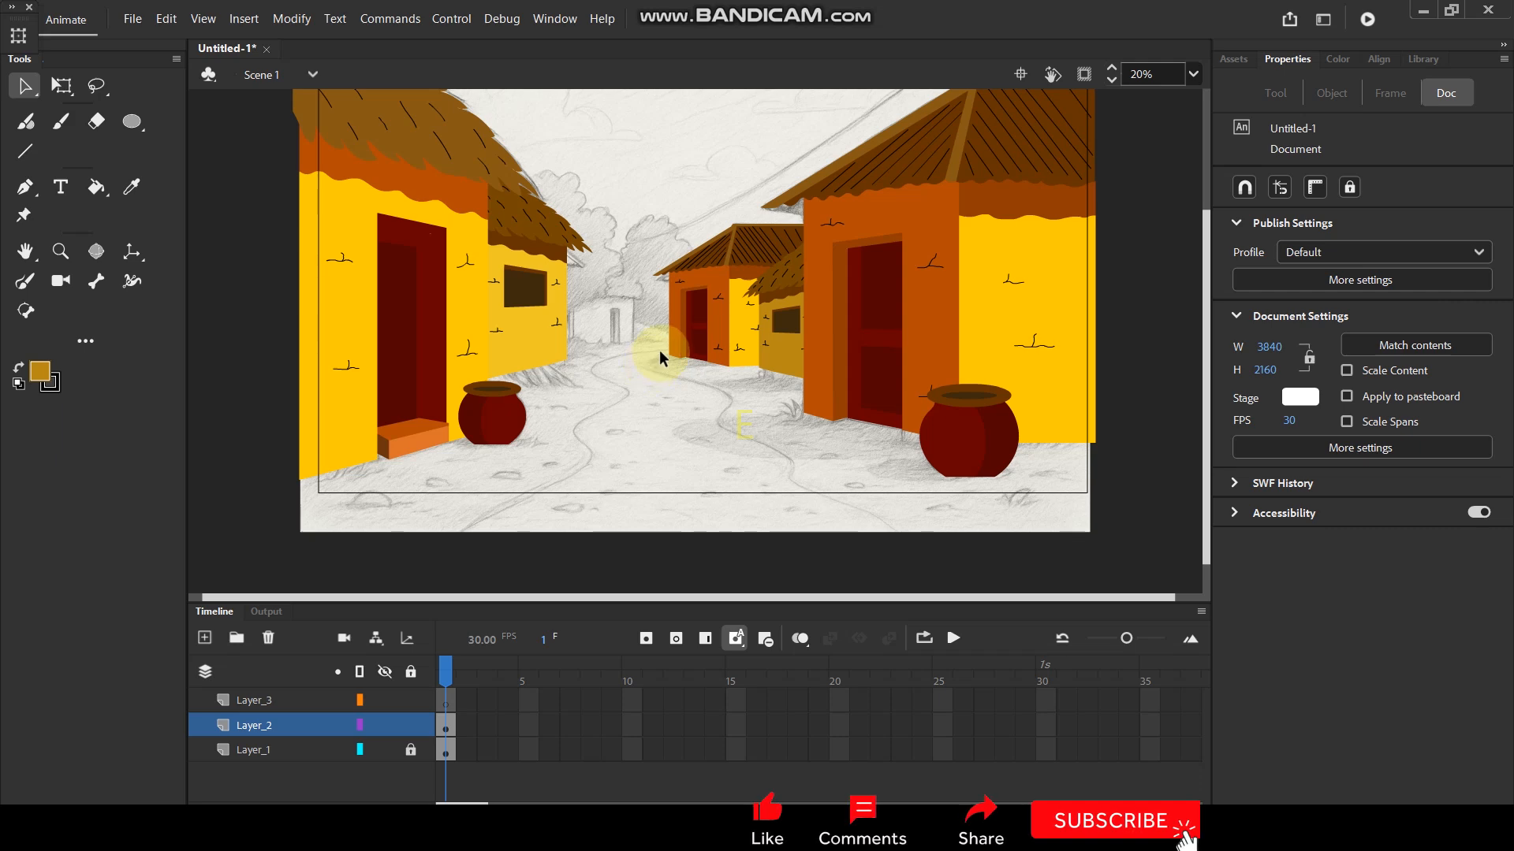
{"action": "scroll", "coordinate": [613, 330], "scroll_direction": "up", "scroll_amount": 1}
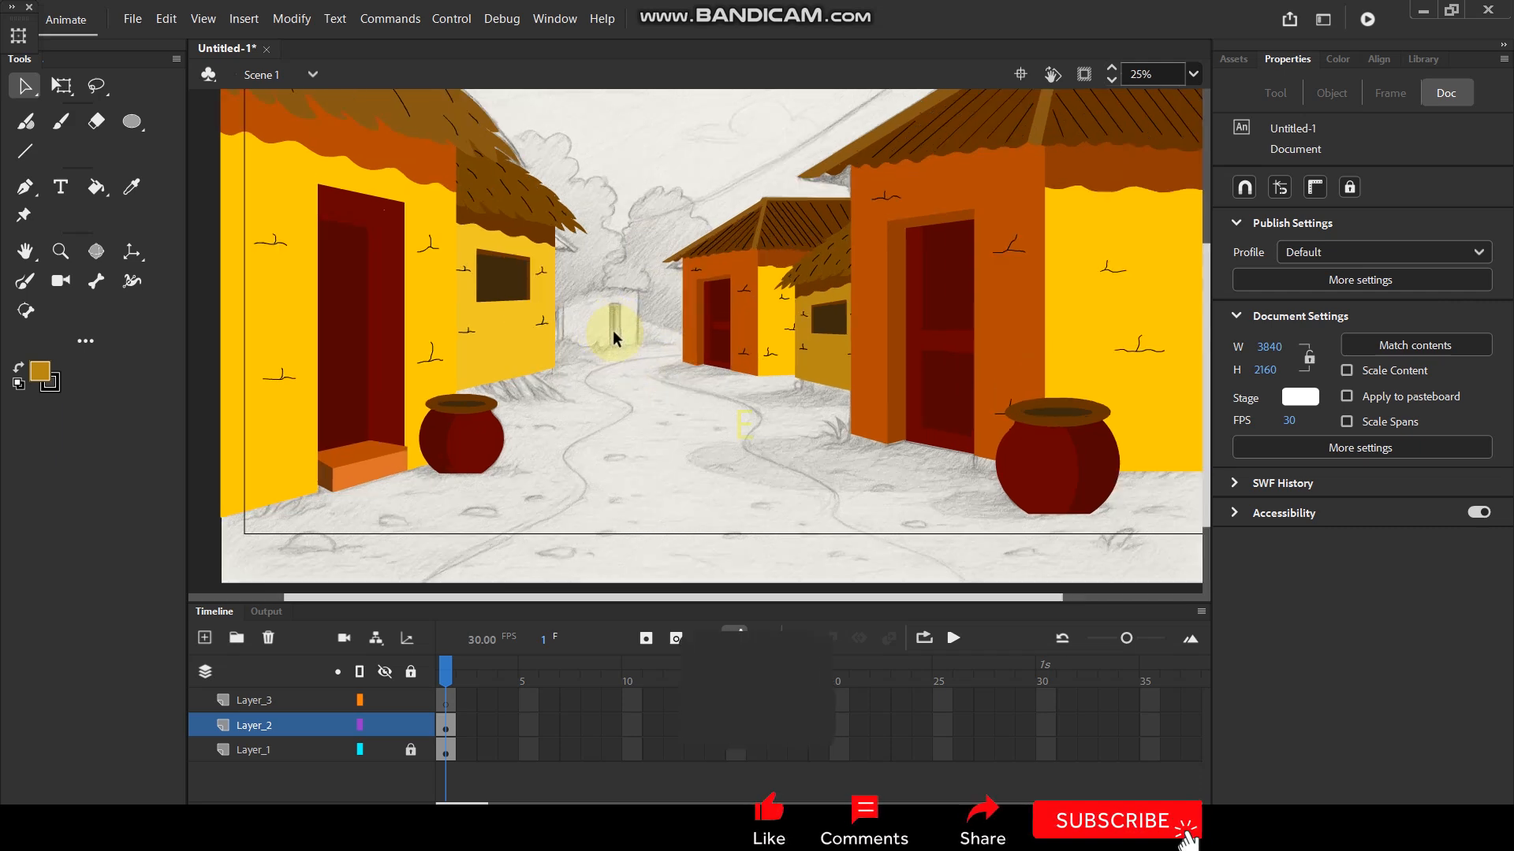
{"action": "scroll", "coordinate": [613, 329], "scroll_direction": "down", "scroll_amount": 1}
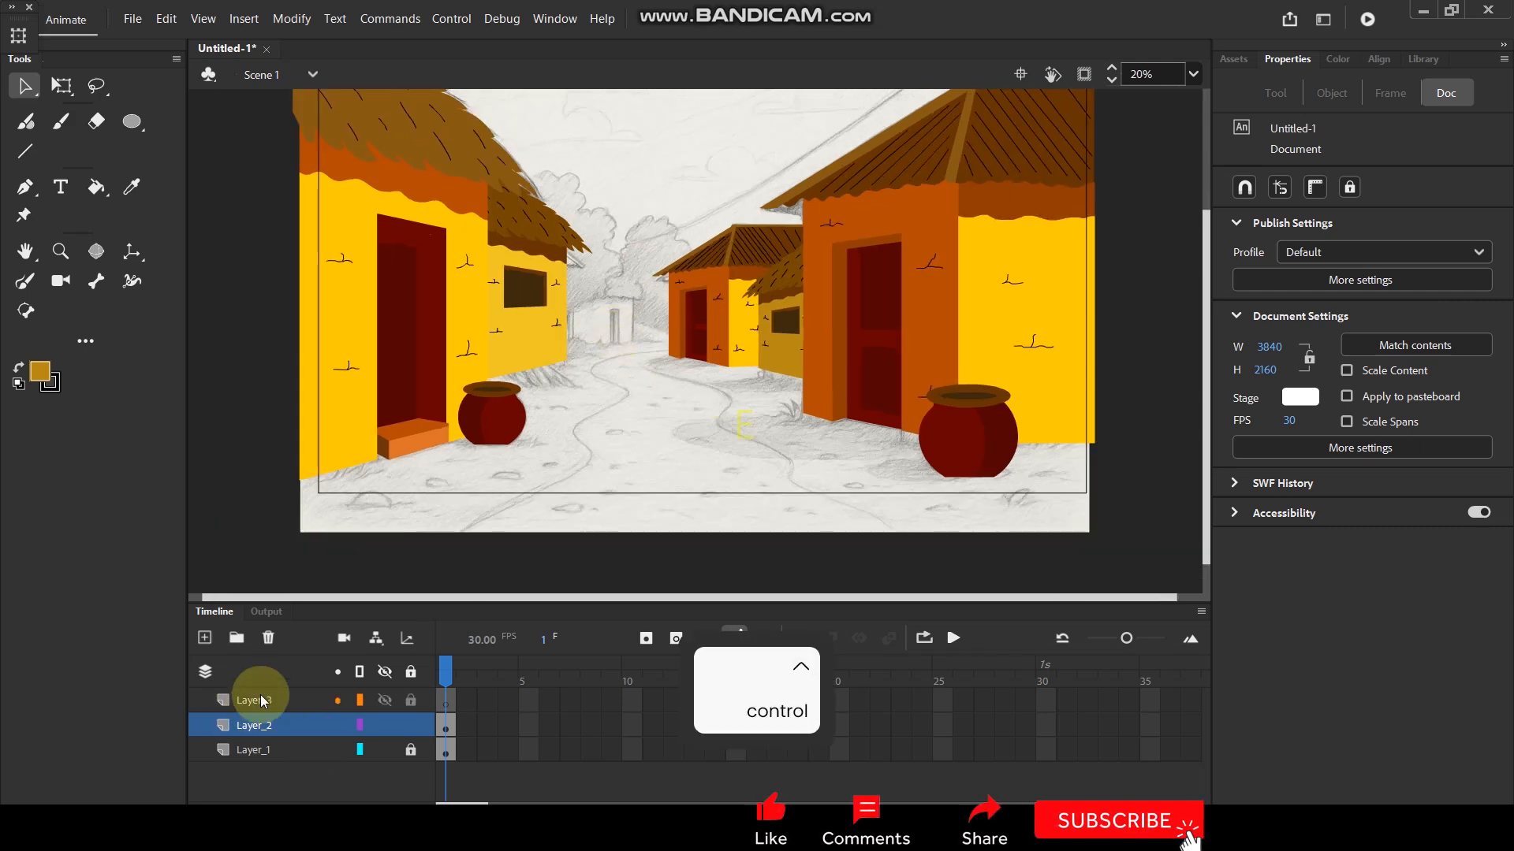
{"action": "left_click", "coordinate": [254, 700]}
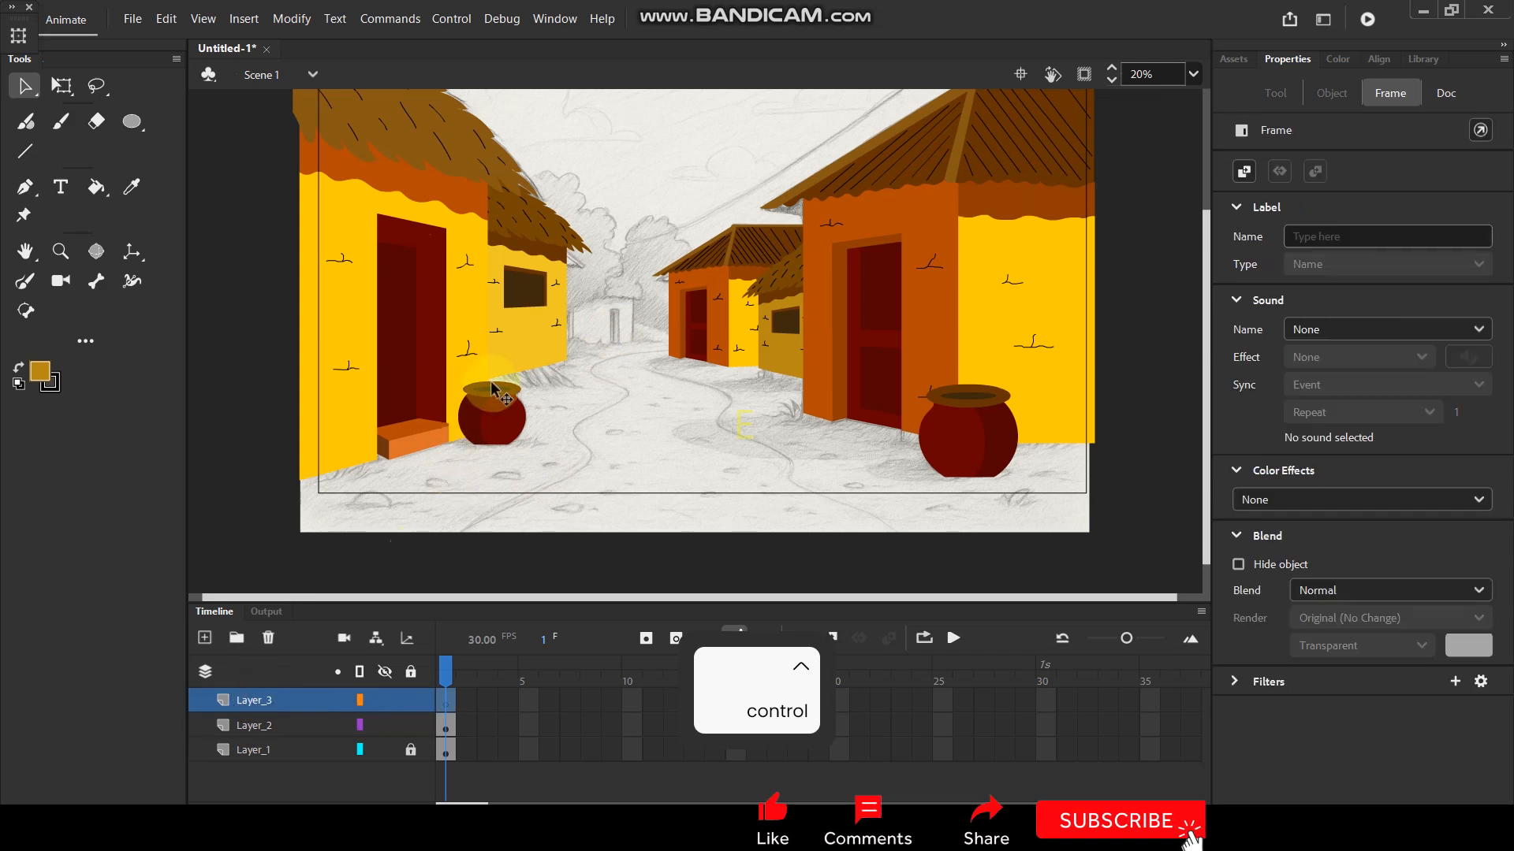
{"action": "key", "text": "n"}
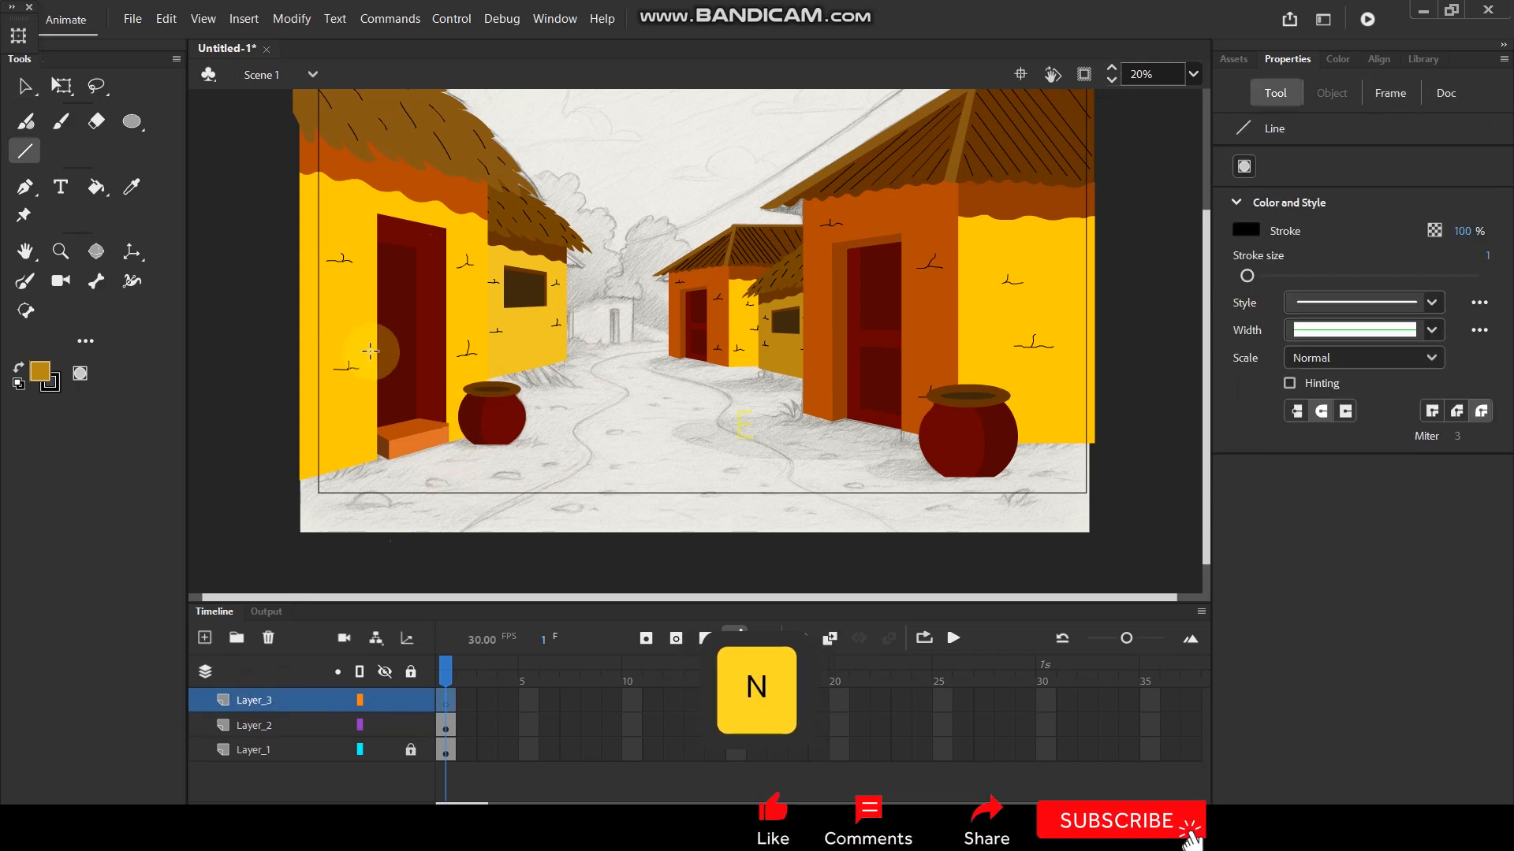
{"action": "left_click", "coordinate": [411, 725]}
{"action": "key", "text": "shift"}
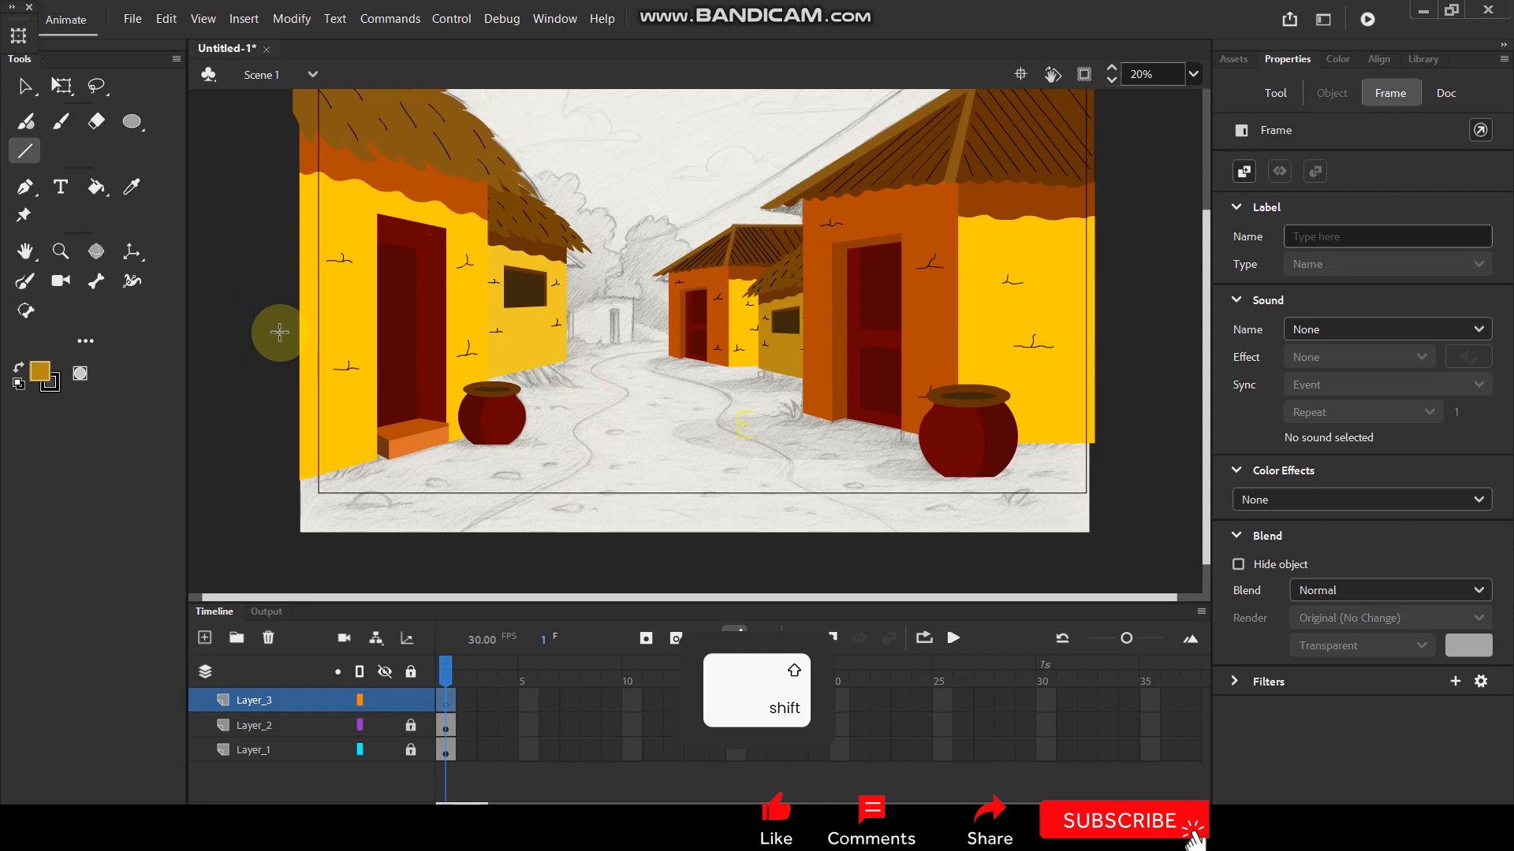
{"action": "left_click_drag", "start_coordinate": [573, 356], "coordinate": [1111, 359]}
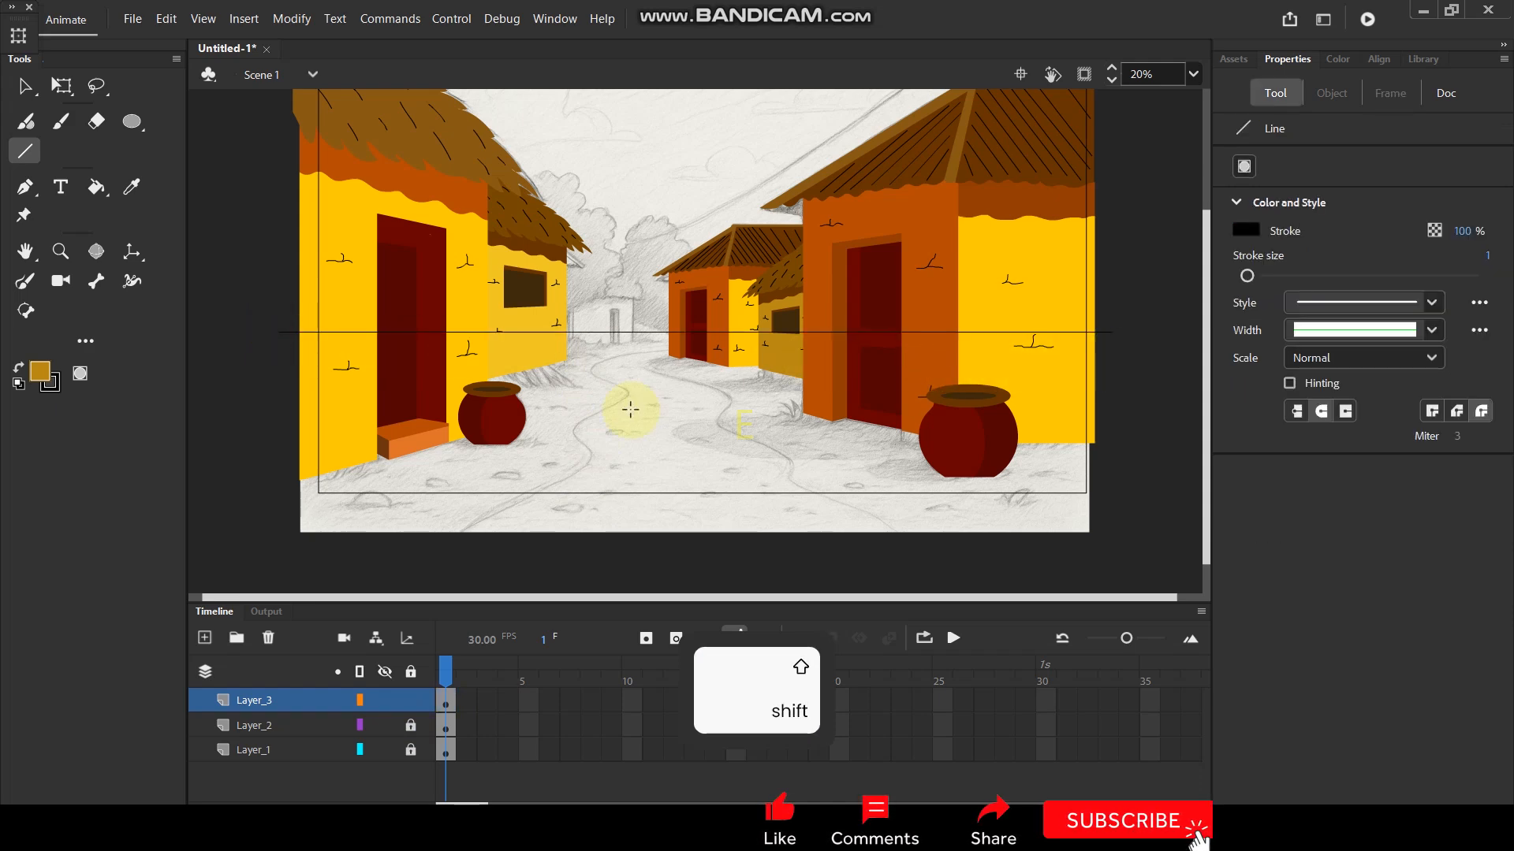
Trace the path's left edge from the horizon line past the bottom of the sketch with the Paint Brush, and add a vertical boundary line just outside its left side.
{"action": "key", "text": "y"}
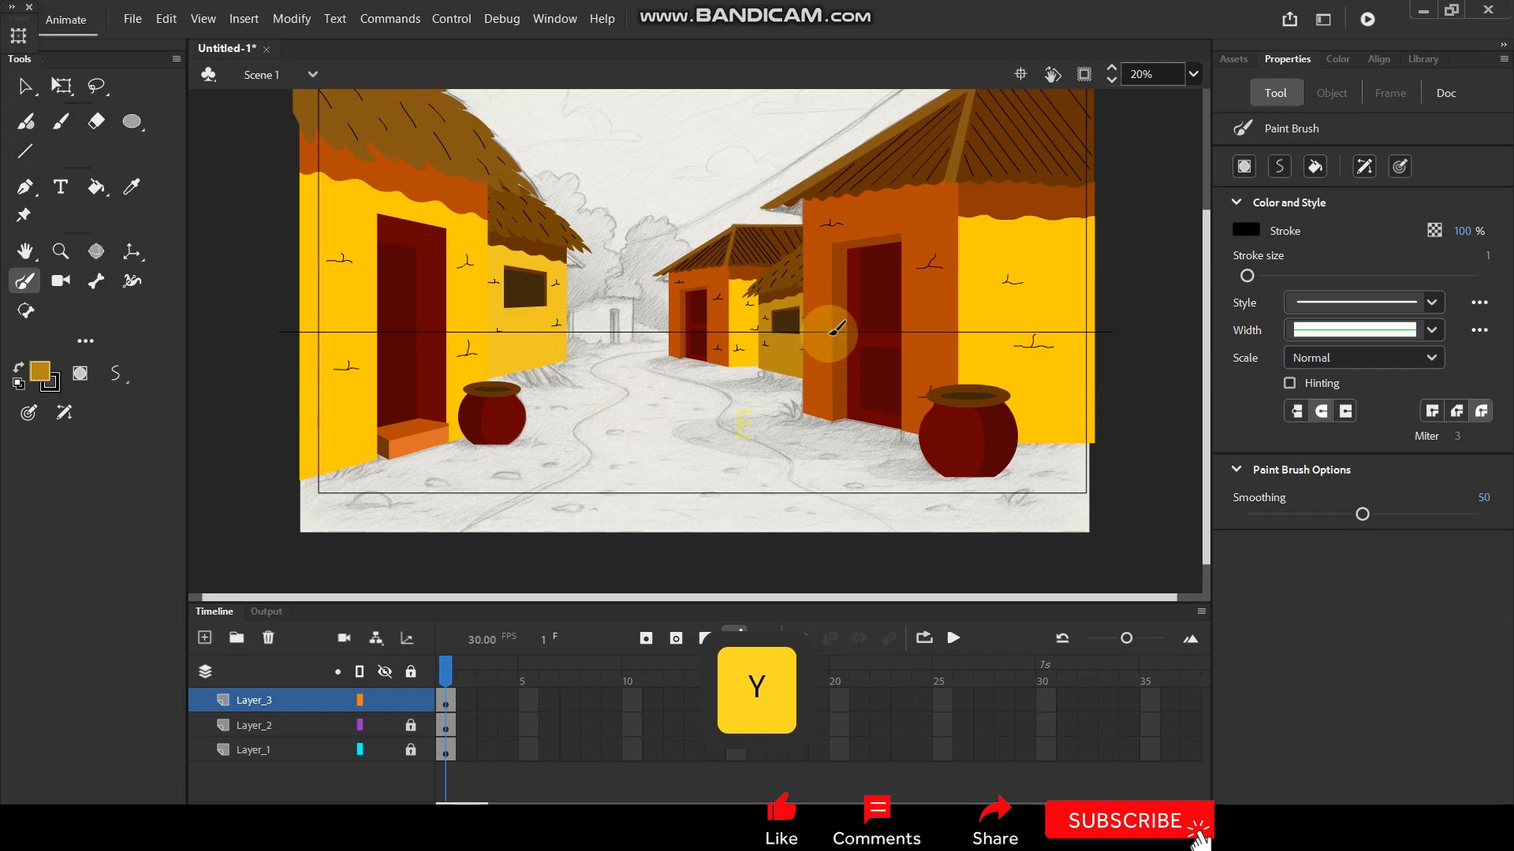
{"action": "left_click_drag", "start_coordinate": [830, 323], "coordinate": [640, 352]}
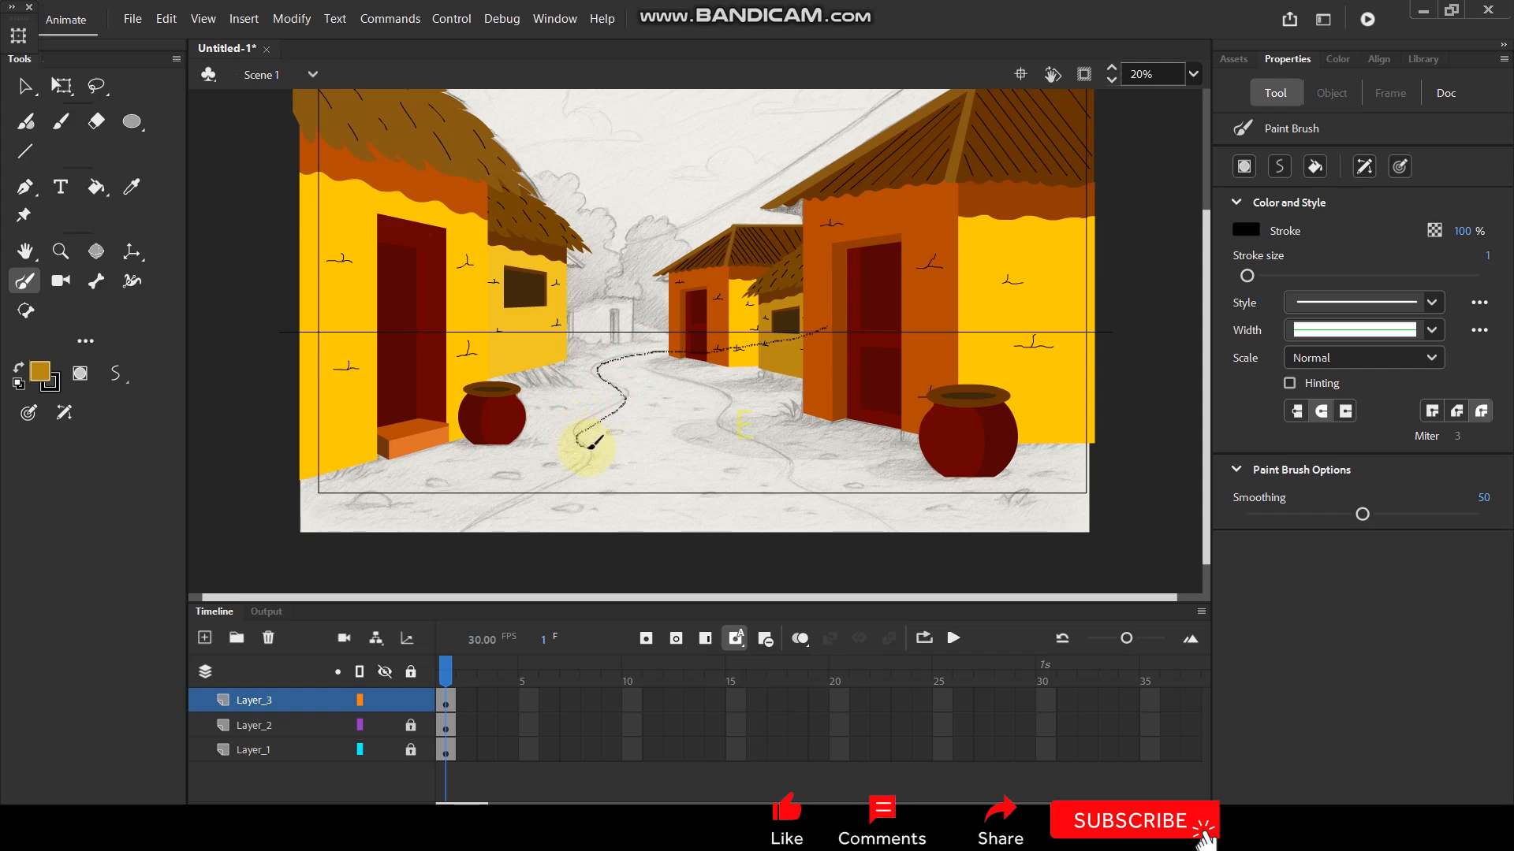
{"action": "left_click_drag", "start_coordinate": [547, 490], "coordinate": [420, 564]}
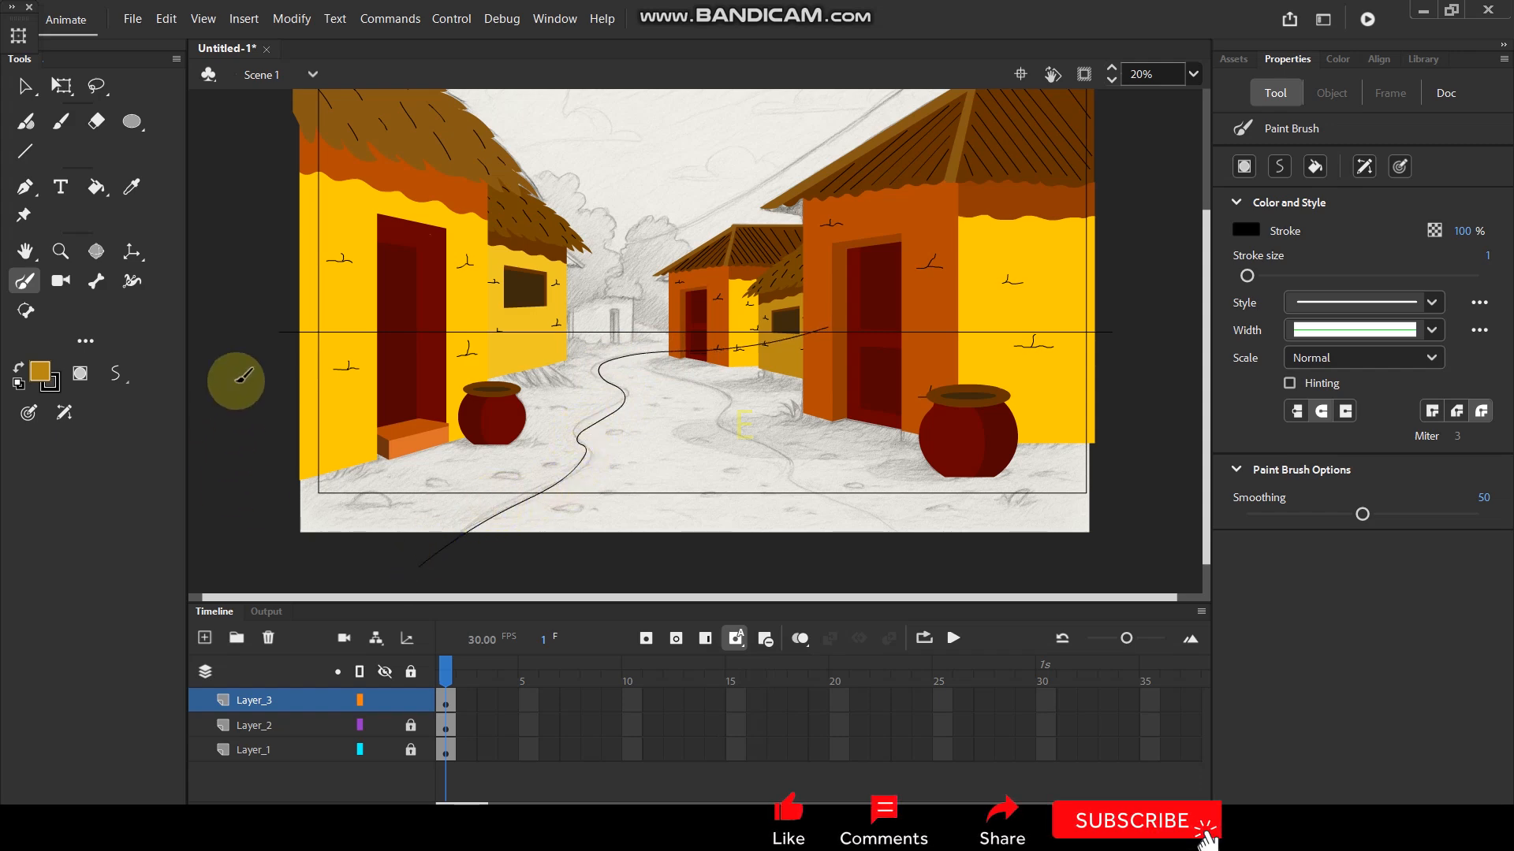
{"action": "mouse_move", "coordinate": [295, 324]}
{"action": "left_mouse_down"}
{"action": "mouse_move", "coordinate": [263, 565]}
{"action": "mouse_move", "coordinate": [257, 547]}
{"action": "left_mouse_up"}
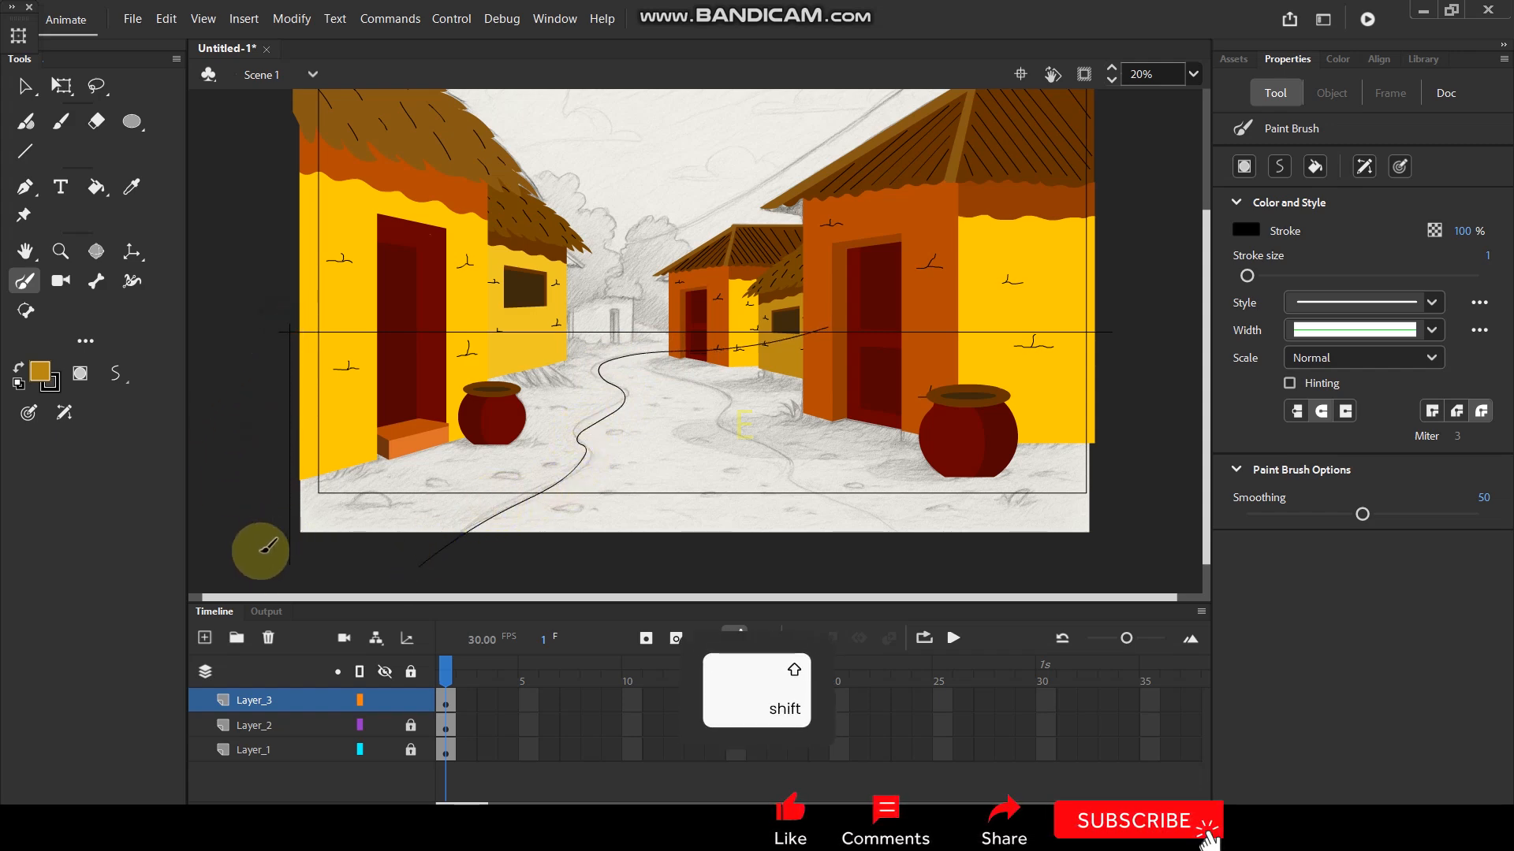
Close the ground outline with a straight lower edge and fill the area beside the path with light green.
{"action": "left_click_drag", "start_coordinate": [502, 552], "coordinate": [504, 551]}
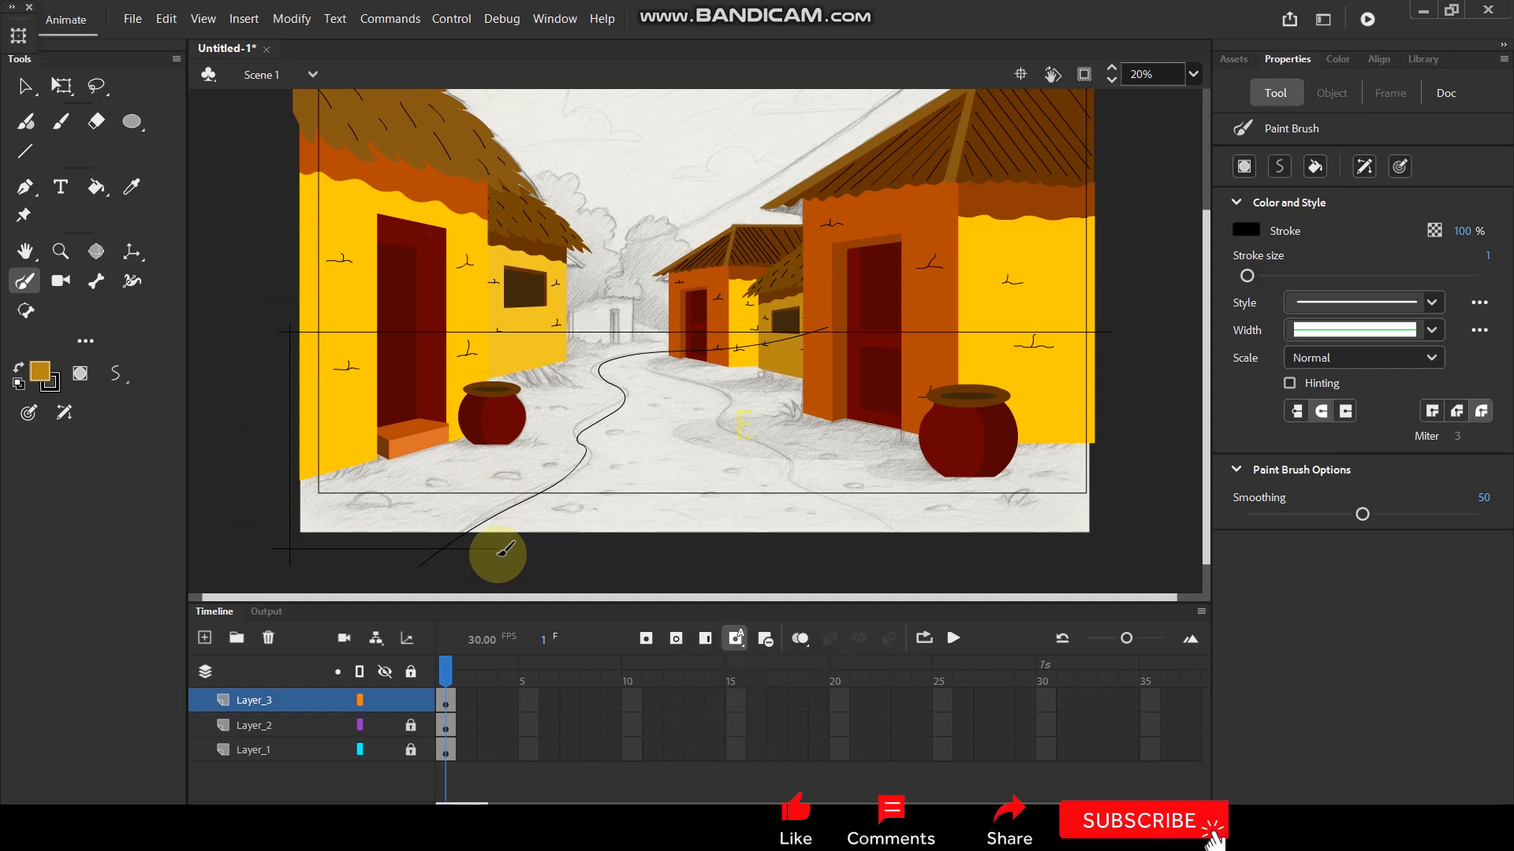
{"action": "left_click", "coordinate": [40, 377]}
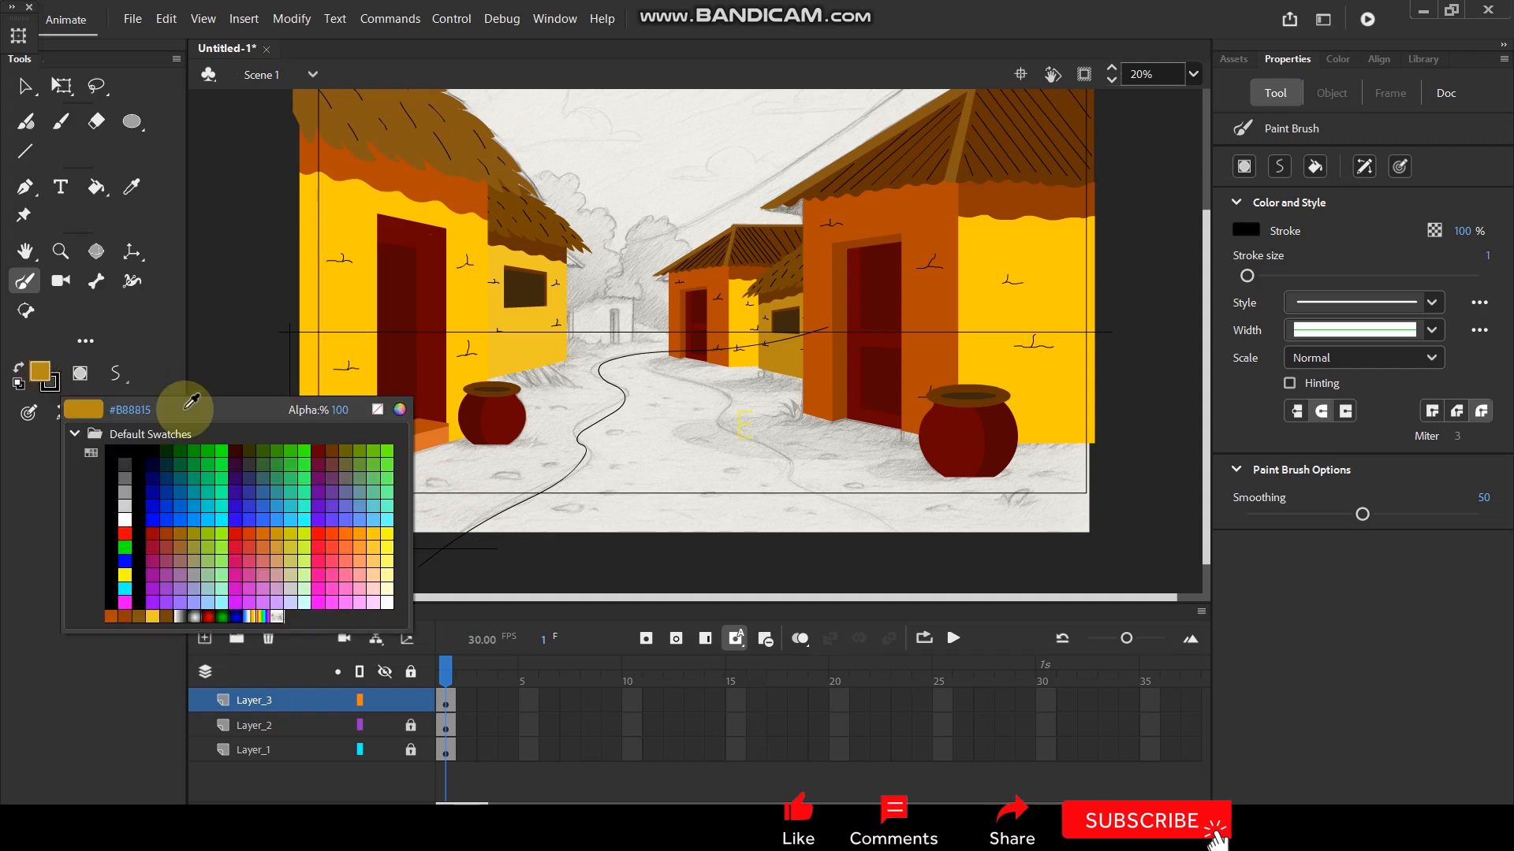
{"action": "left_click", "coordinate": [217, 539]}
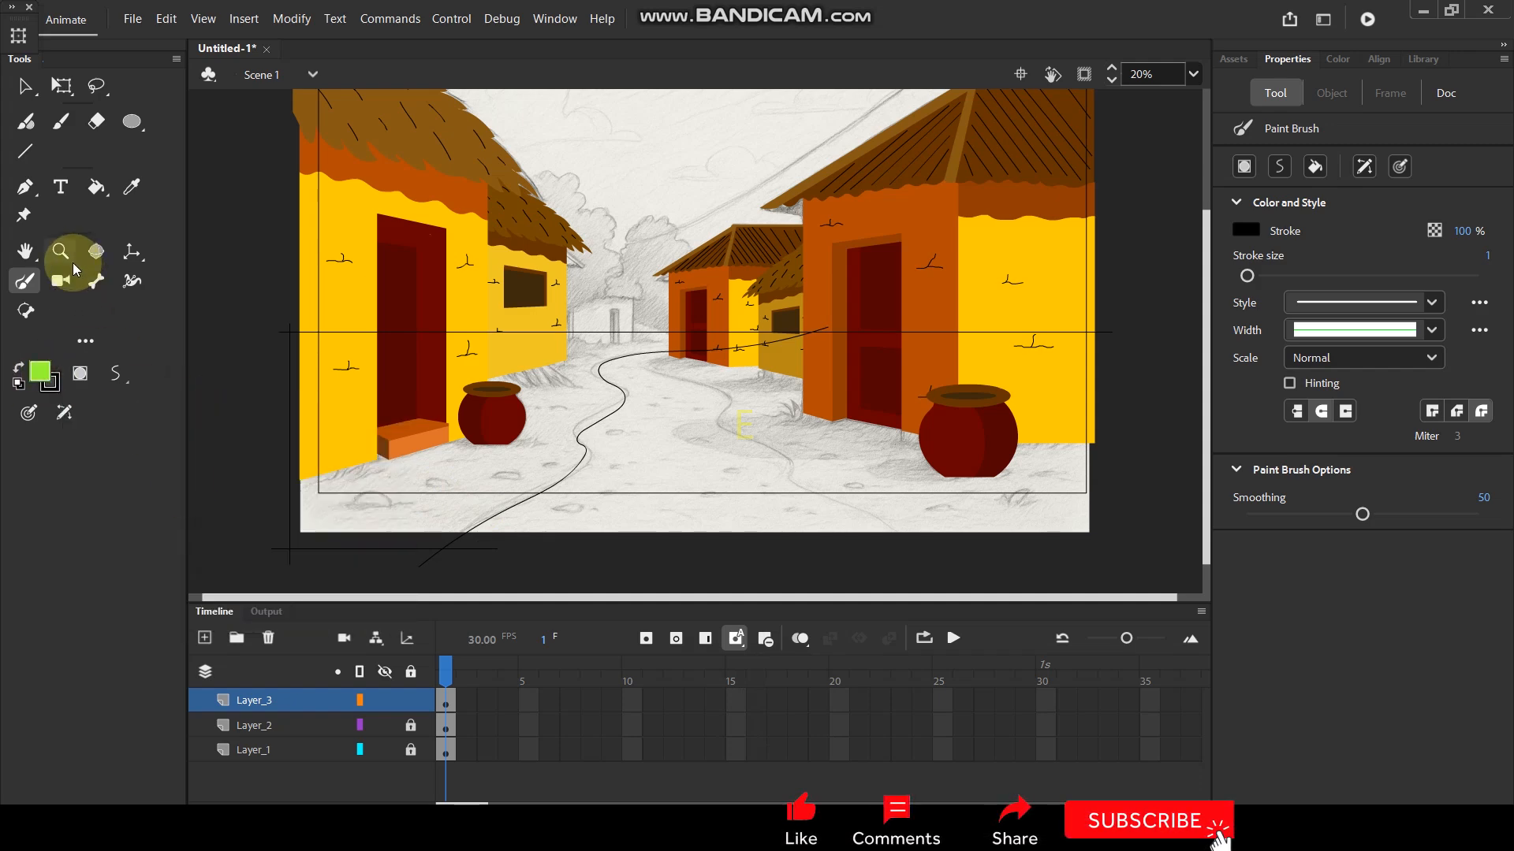
{"action": "left_click", "coordinate": [96, 189]}
{"action": "left_click", "coordinate": [573, 425]}
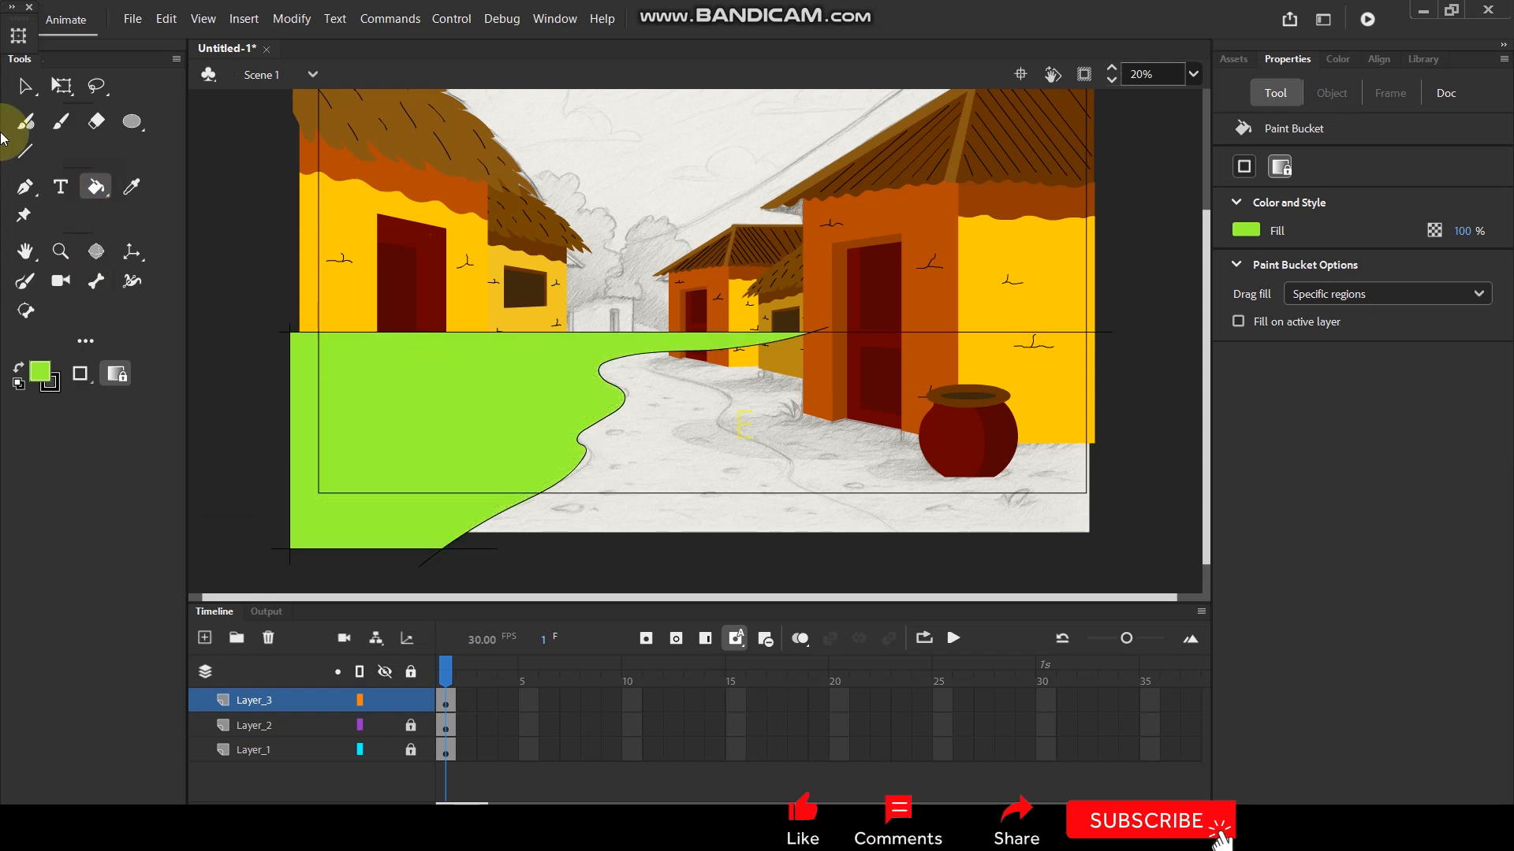
Refill the ground area with a darker green and delete its black outline.
{"action": "left_click", "coordinate": [39, 371]}
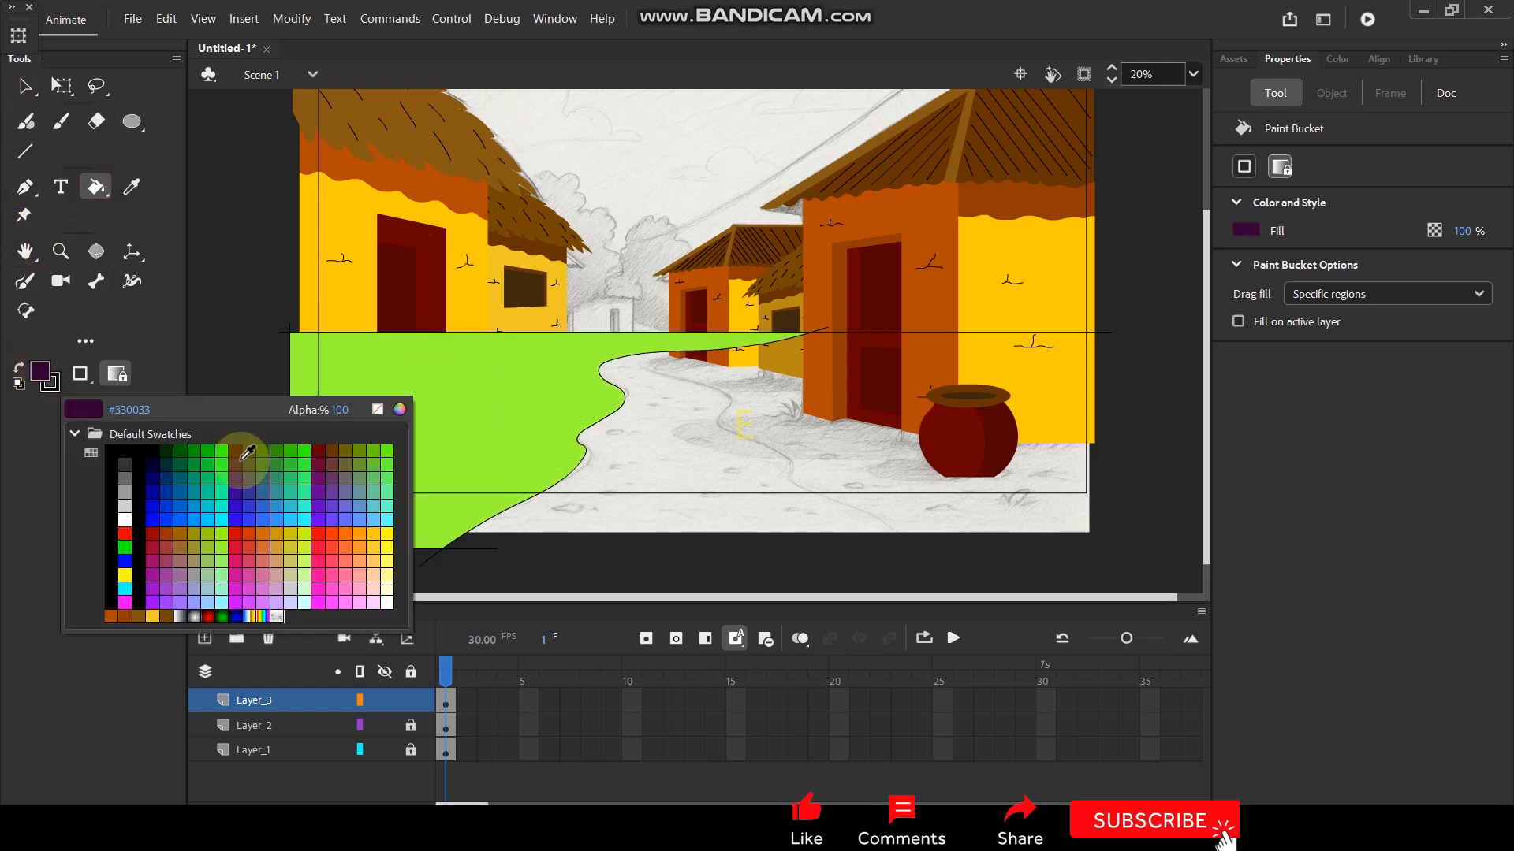
{"action": "left_click", "coordinate": [197, 451]}
{"action": "left_click", "coordinate": [400, 407]}
{"action": "left_click", "coordinate": [25, 85]}
{"action": "left_click", "coordinate": [826, 338]}
{"action": "double_click", "coordinate": [826, 337]}
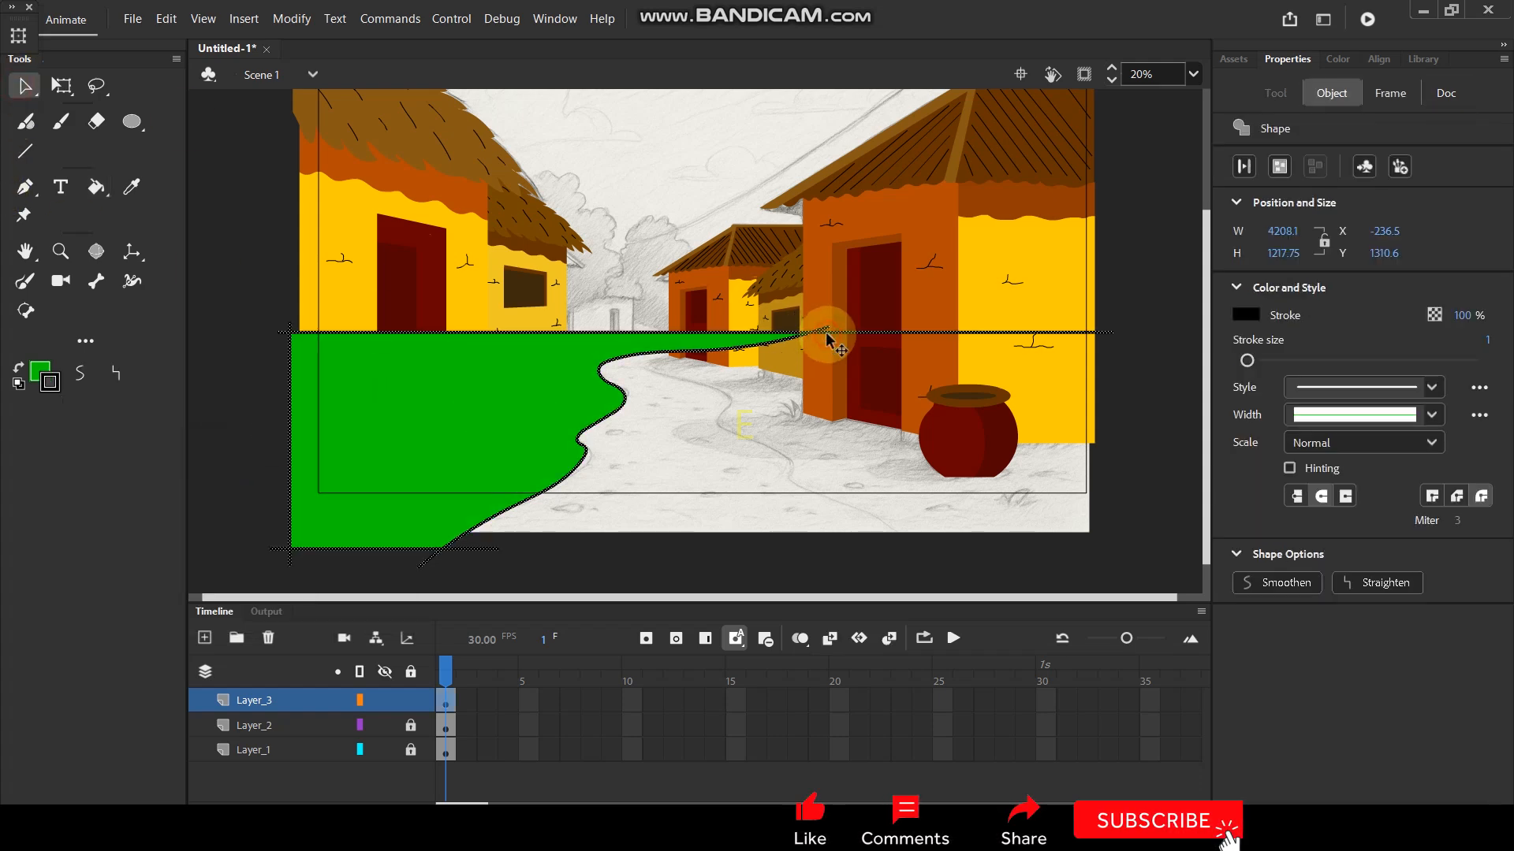
{"action": "key", "text": "Delete"}
Group the green ground shape, unlock Layer_2, and move the group onto that layer in the same position.
{"action": "left_click", "coordinate": [457, 450]}
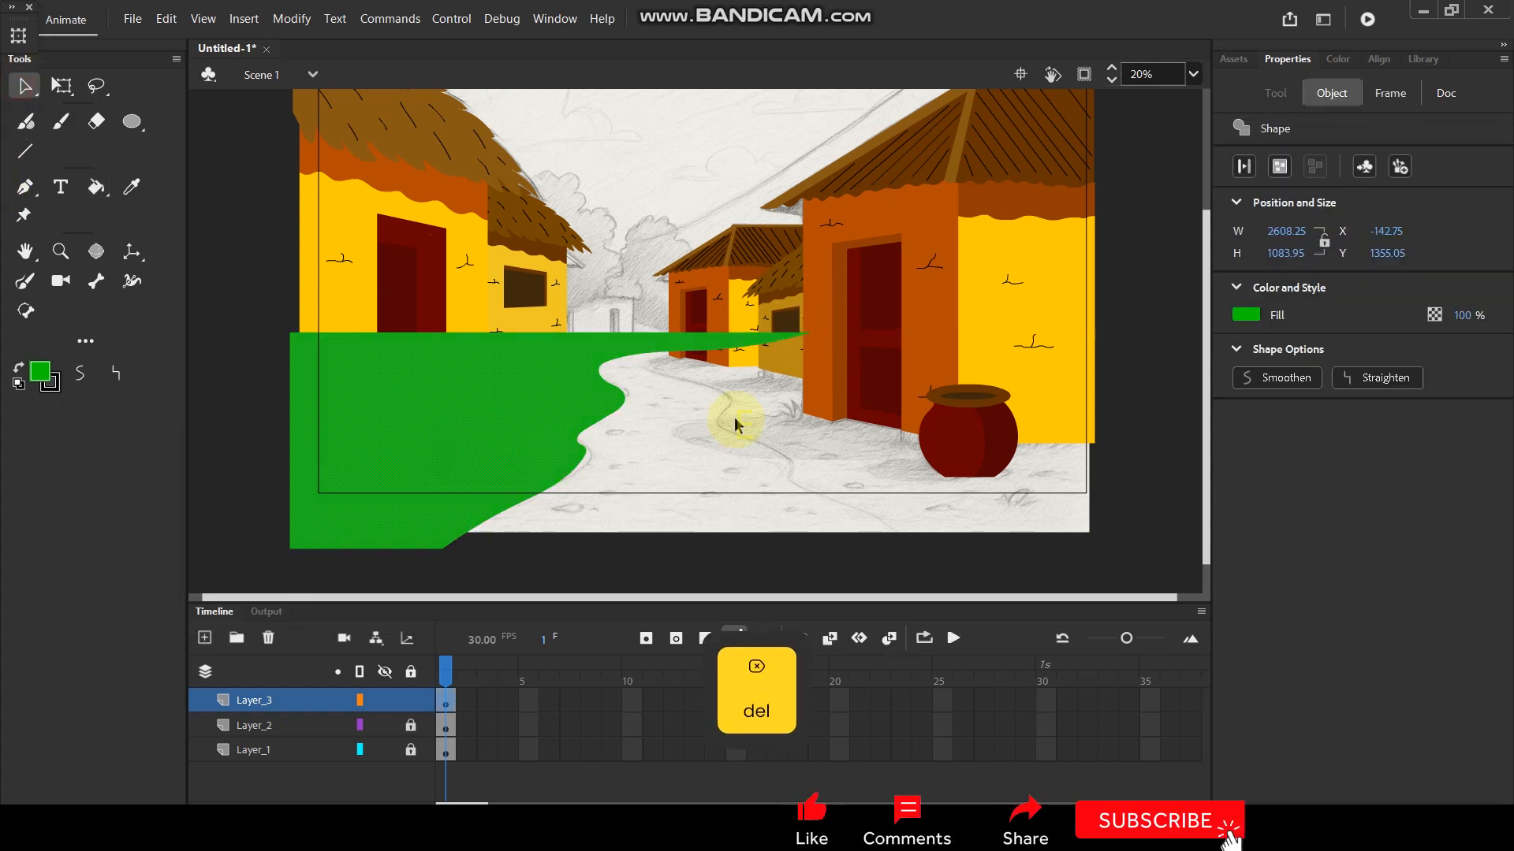
{"action": "key", "text": "ctrl+g"}
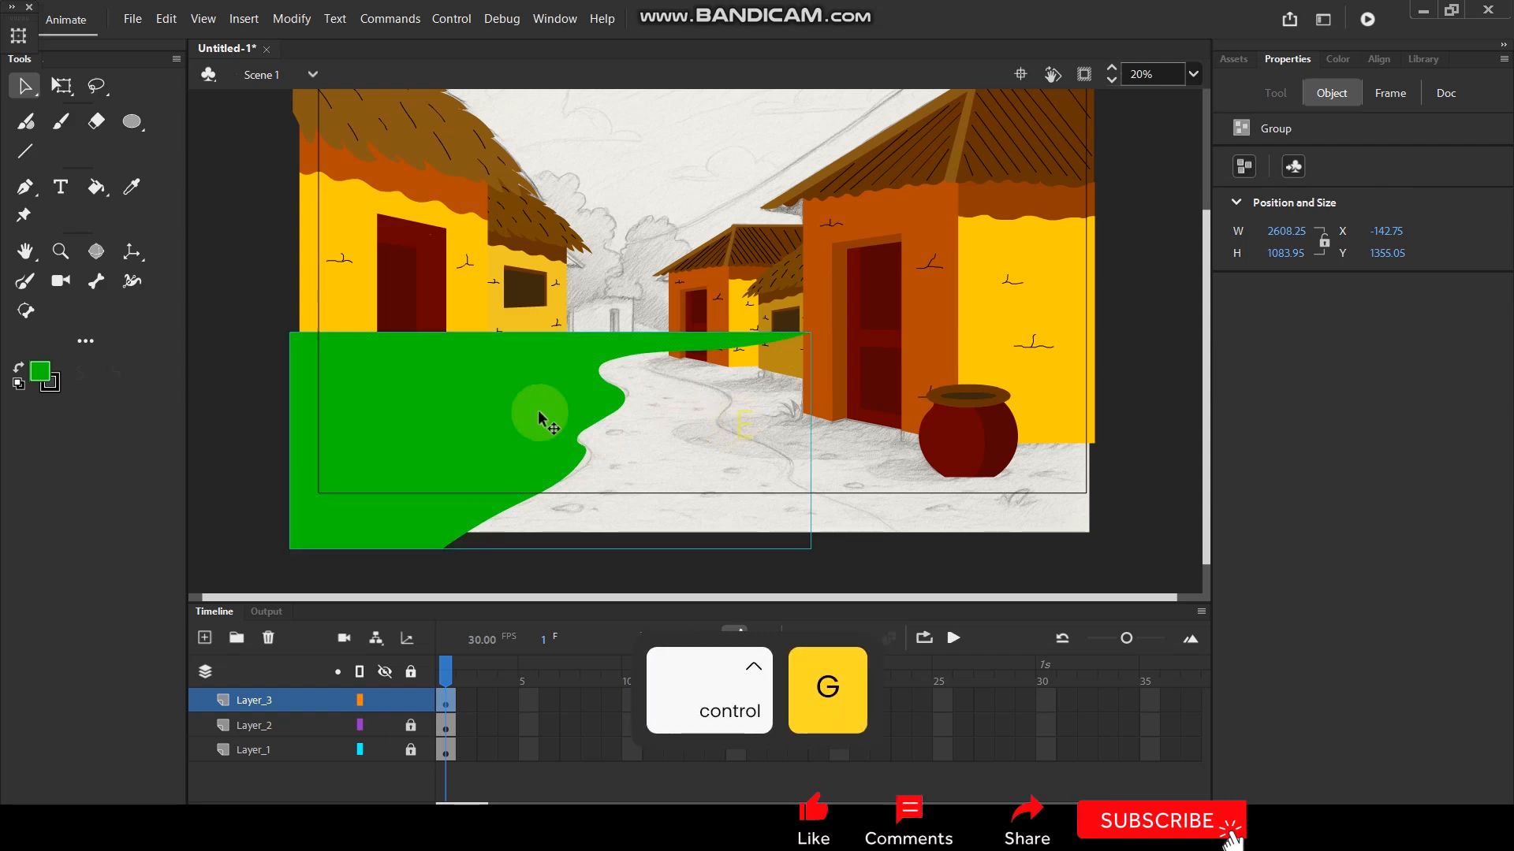
{"action": "key", "text": "ctrl+x"}
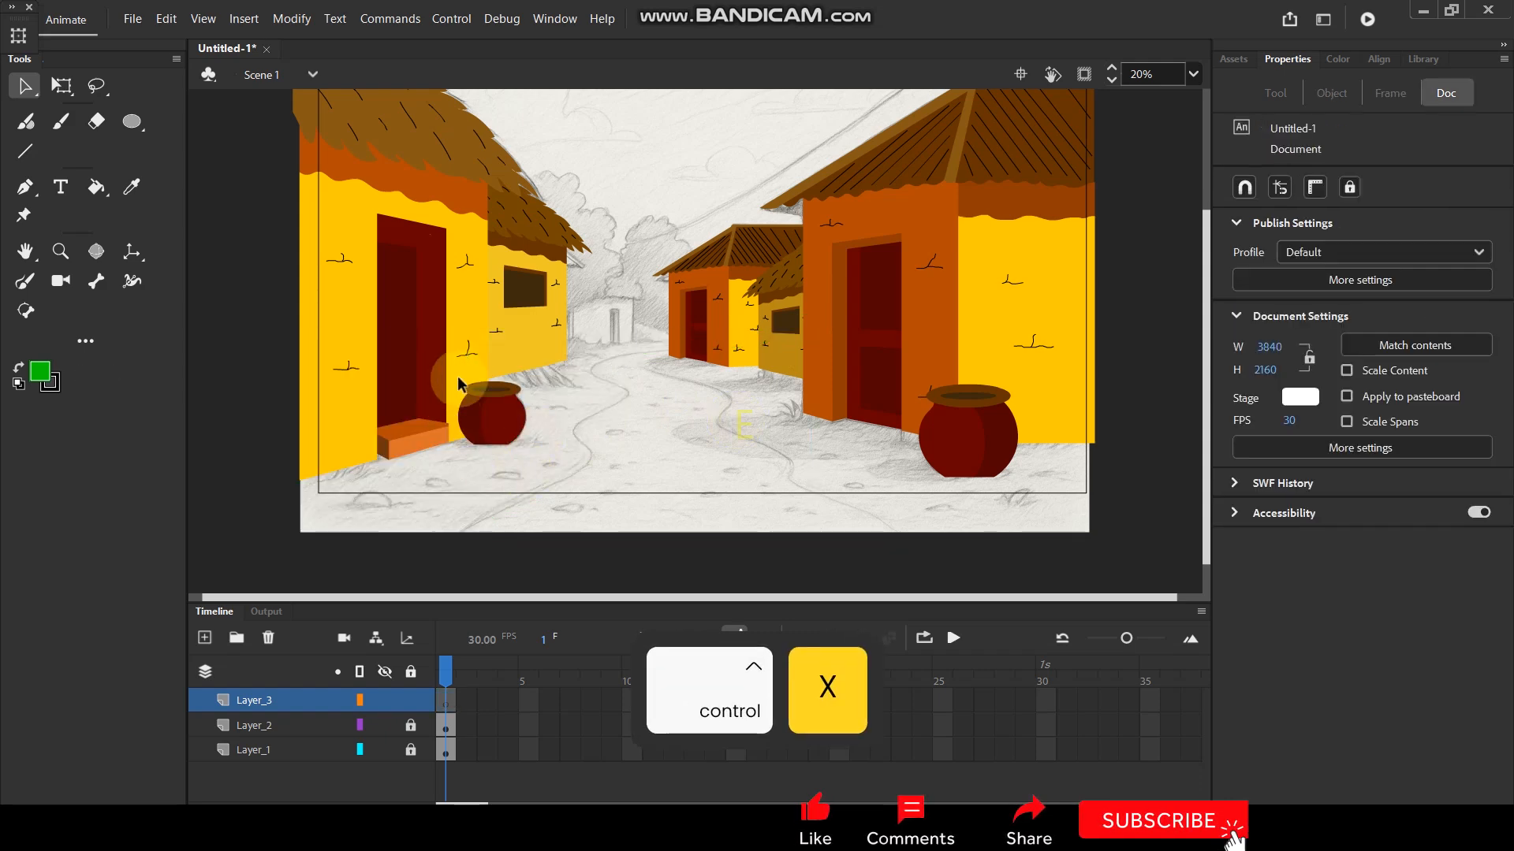
{"action": "left_click", "coordinate": [410, 725]}
{"action": "left_click", "coordinate": [287, 725]}
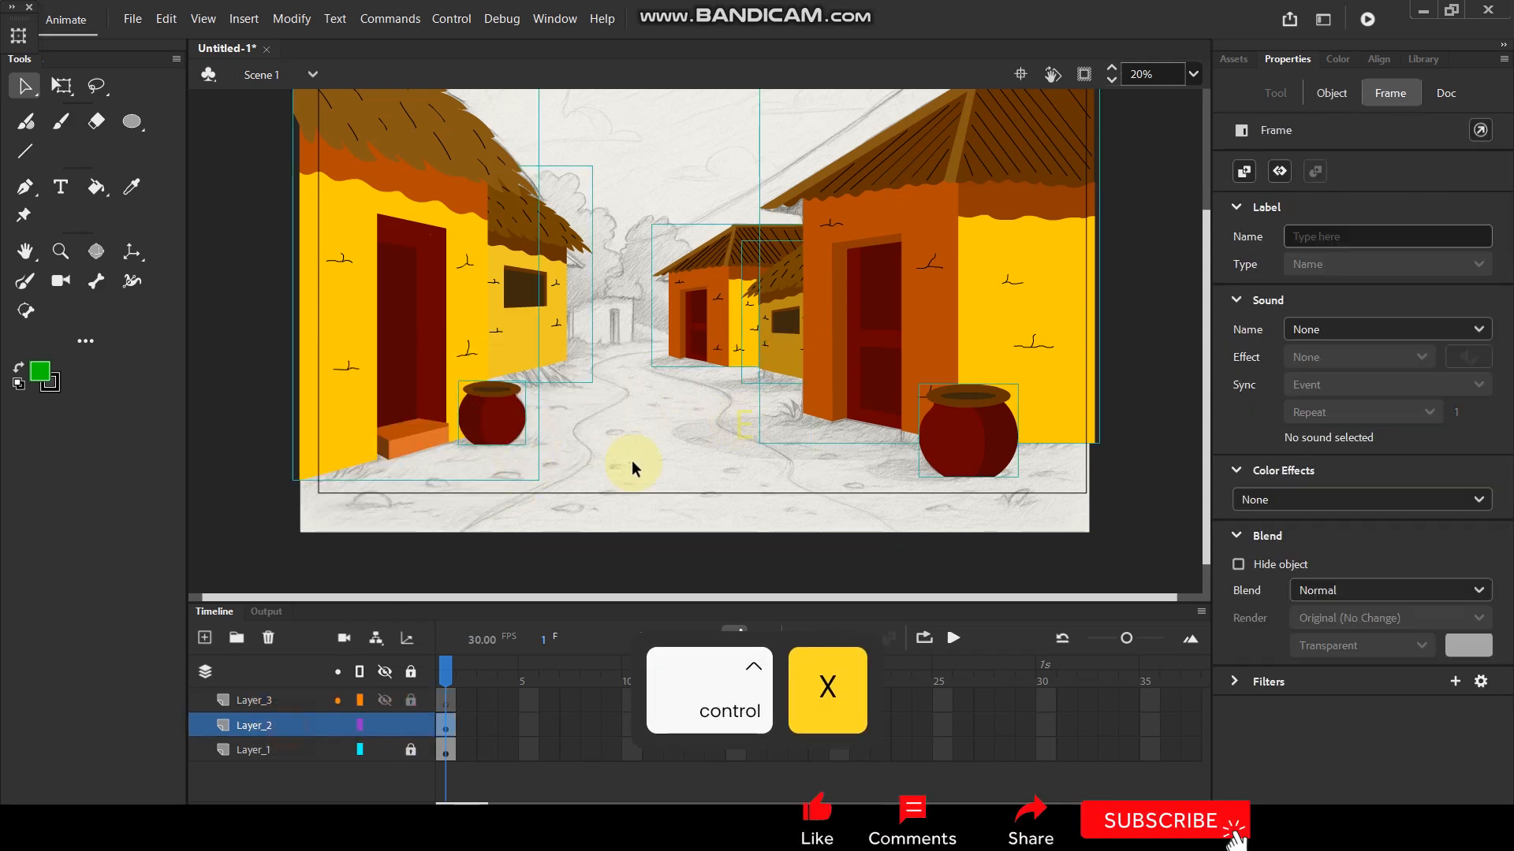
{"action": "key", "text": "ctrl+shift+v"}
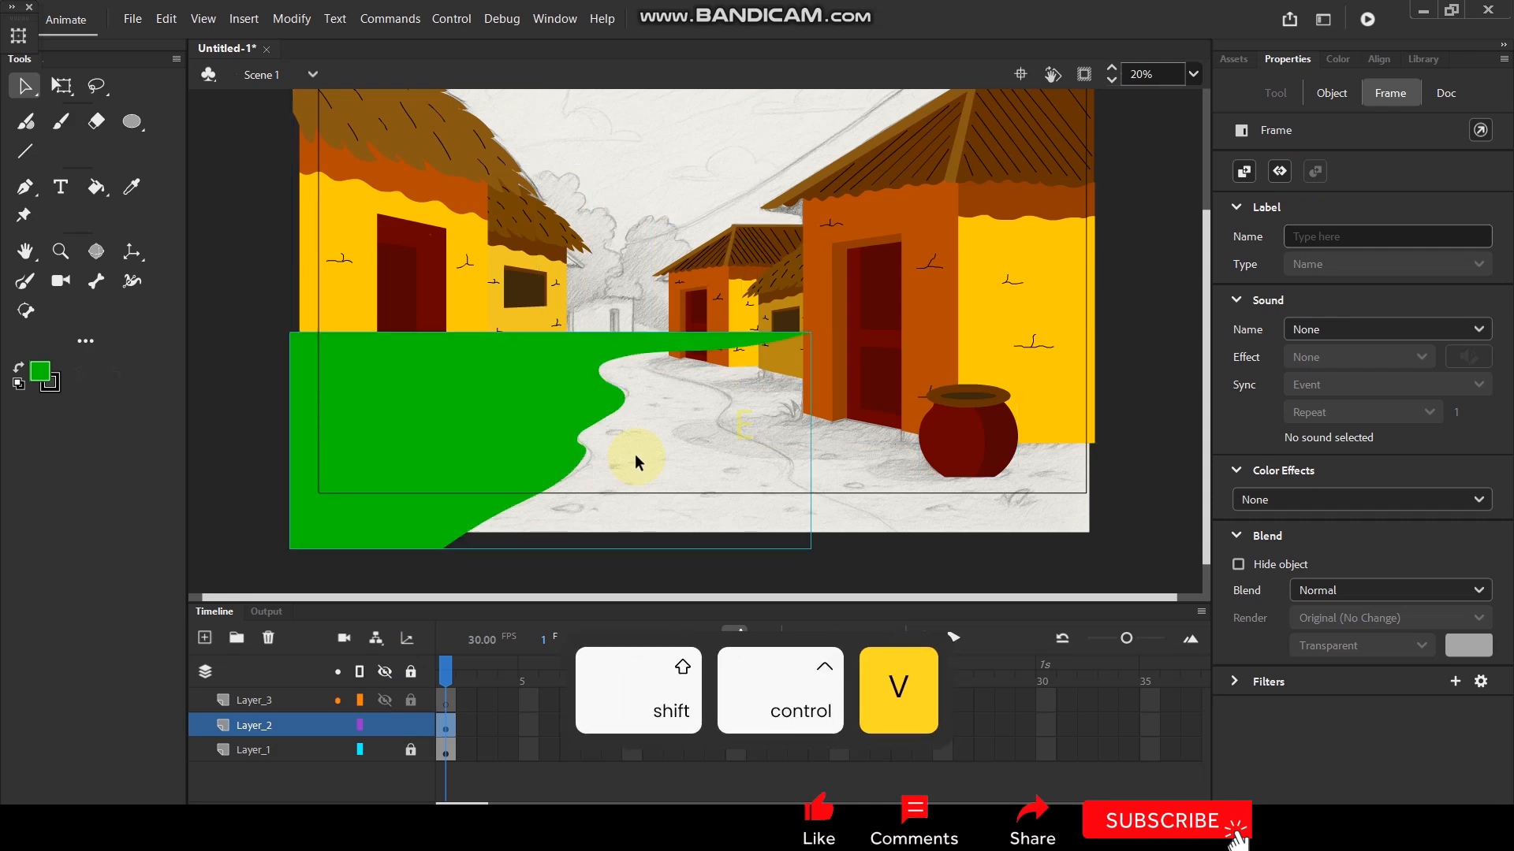
Send the green ground group to the back, behind the huts and pots.
{"action": "right_click", "coordinate": [578, 390]}
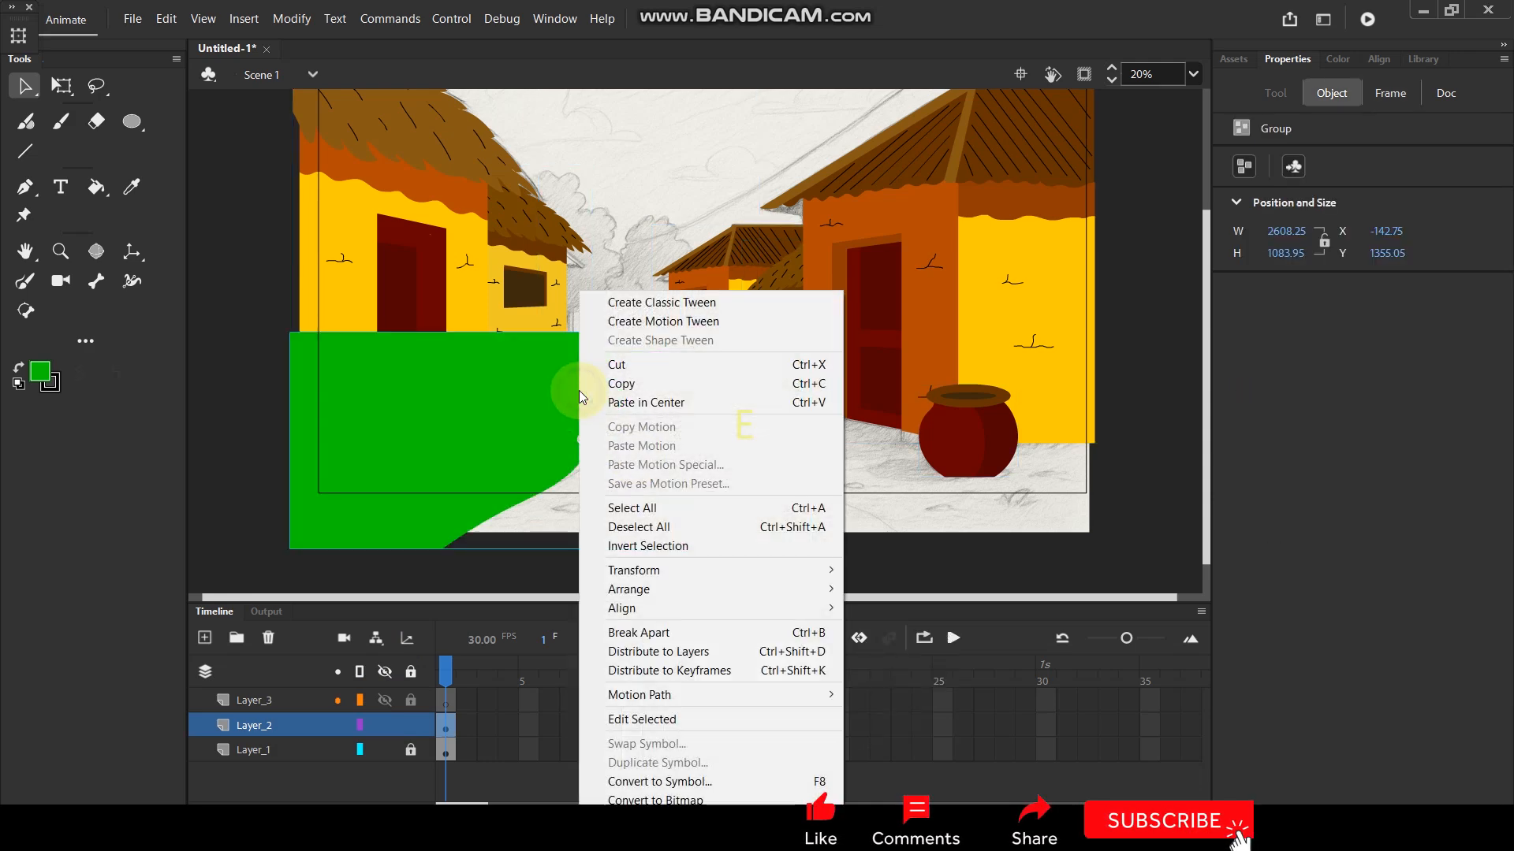
{"action": "mouse_move", "coordinate": [671, 596]}
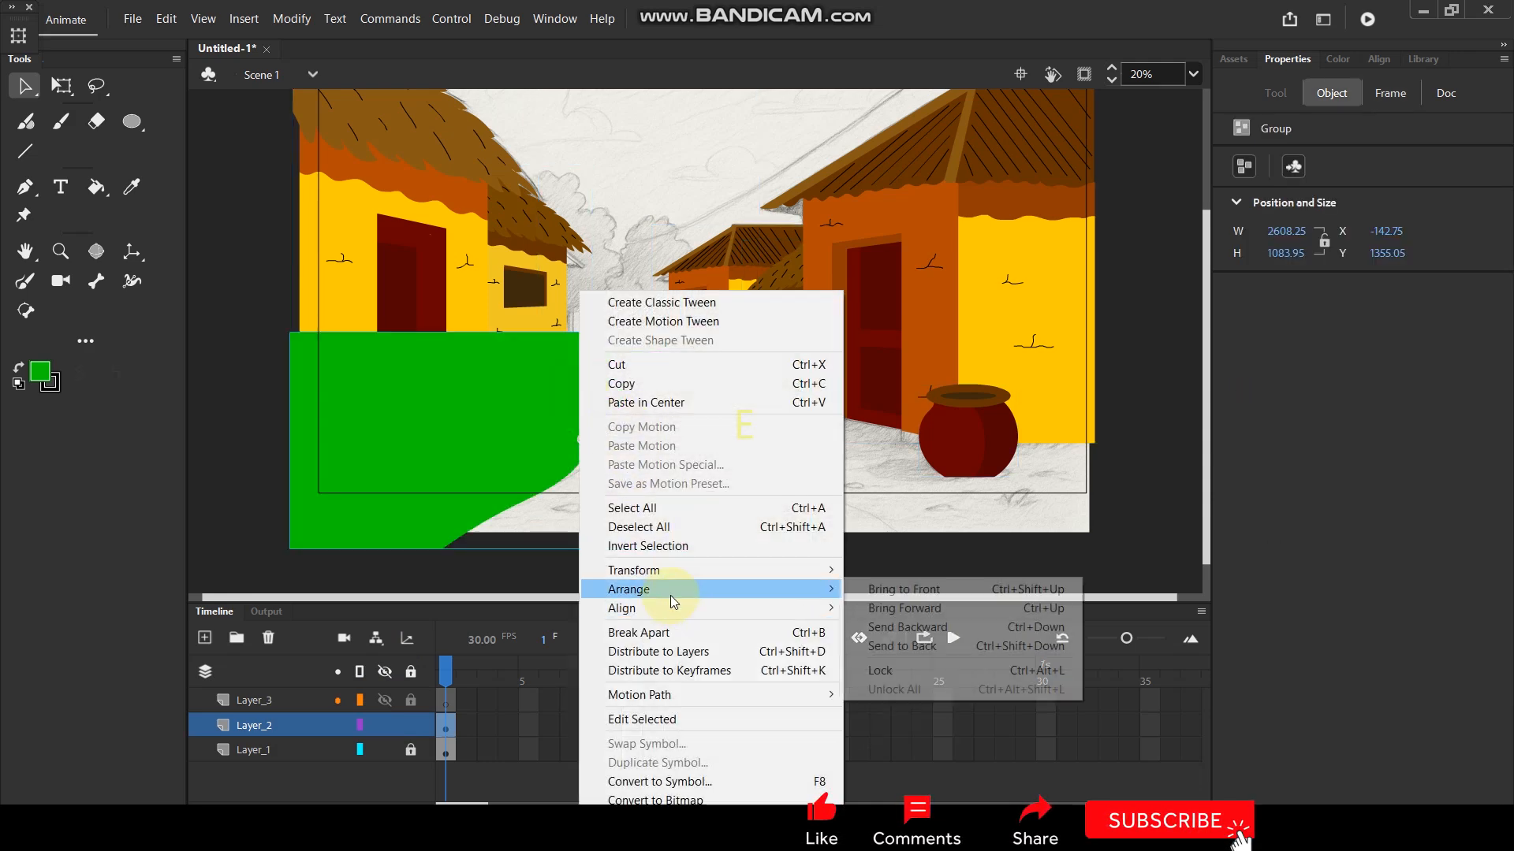
{"action": "left_click", "coordinate": [928, 645]}
{"action": "left_click", "coordinate": [664, 481]}
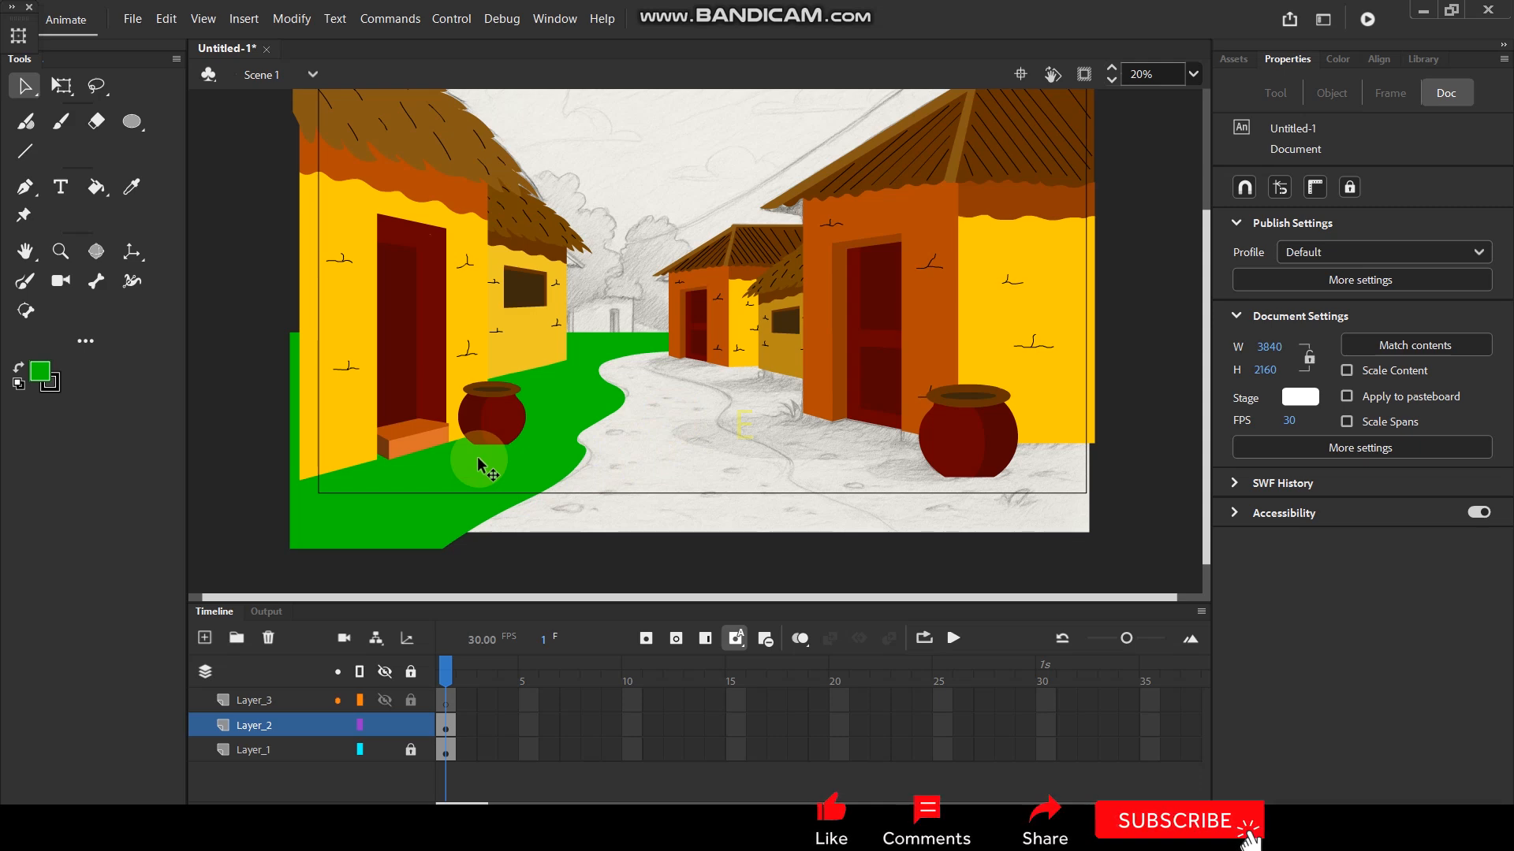
On Layer_3, draw a scalloped bush outline with a straight baseline along the foot of the left hut's front wall.
{"action": "left_click", "coordinate": [277, 700]}
{"action": "scroll", "coordinate": [279, 496], "scroll_direction": "up", "scroll_amount": 3}
{"action": "scroll", "coordinate": [385, 447], "scroll_direction": "up", "scroll_amount": 1}
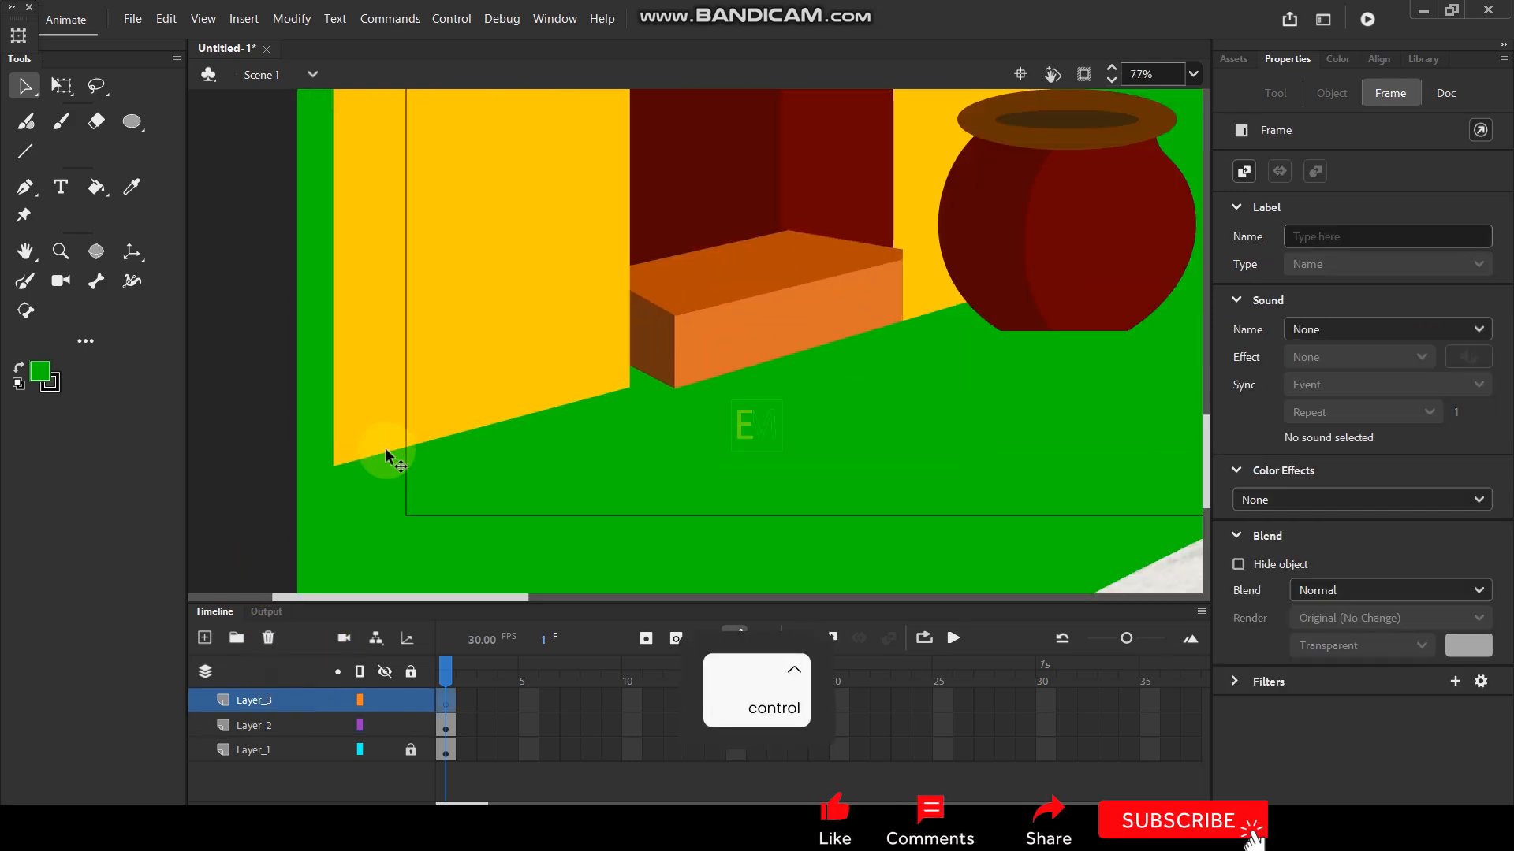
{"action": "key", "text": "y"}
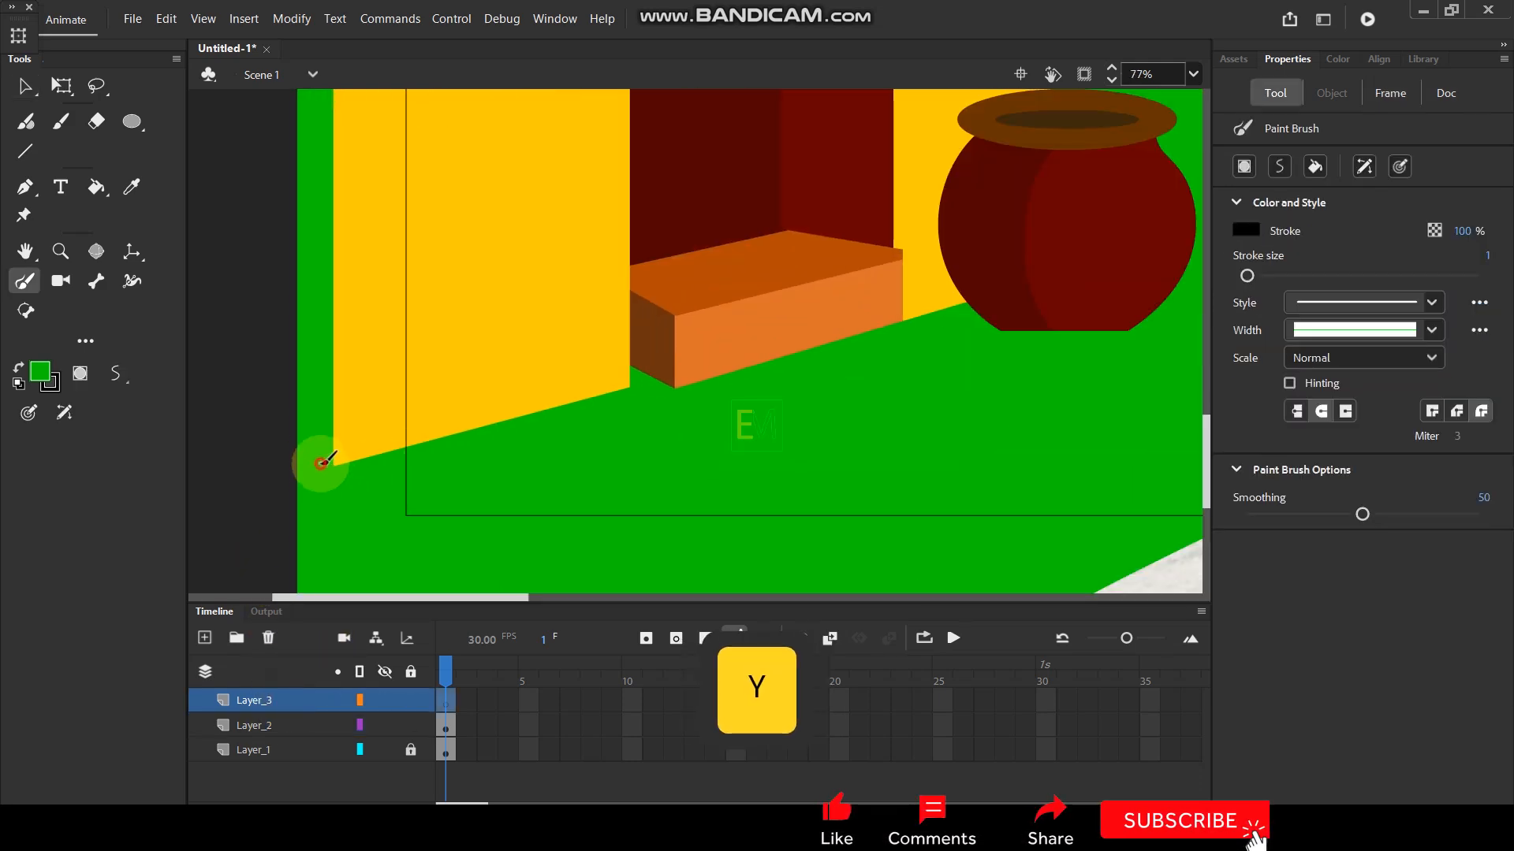
{"action": "left_click_drag", "start_coordinate": [321, 463], "coordinate": [335, 420]}
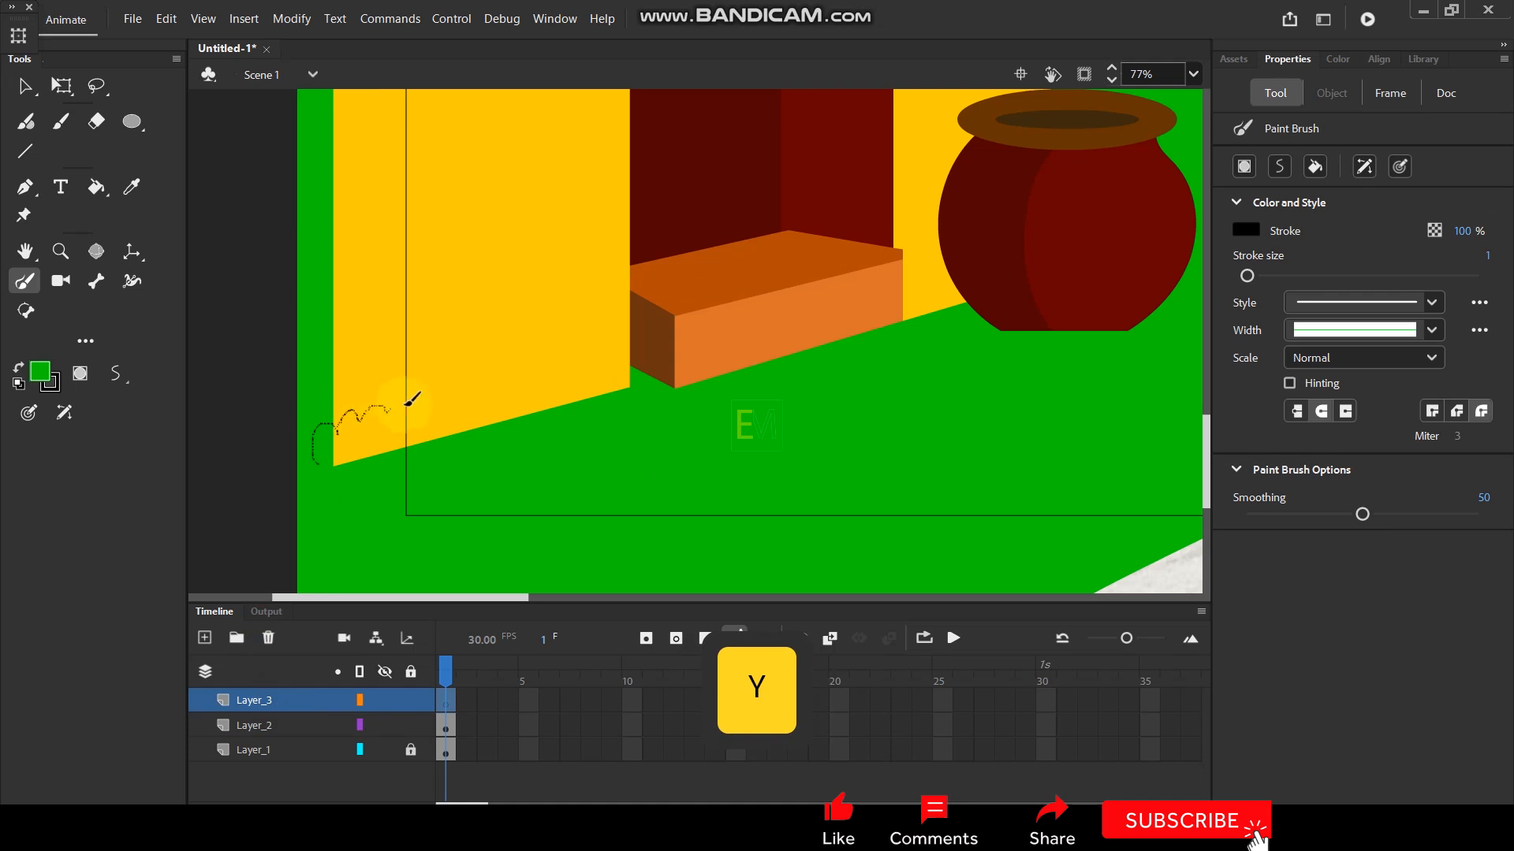
{"action": "left_click_drag", "start_coordinate": [514, 418], "coordinate": [666, 440]}
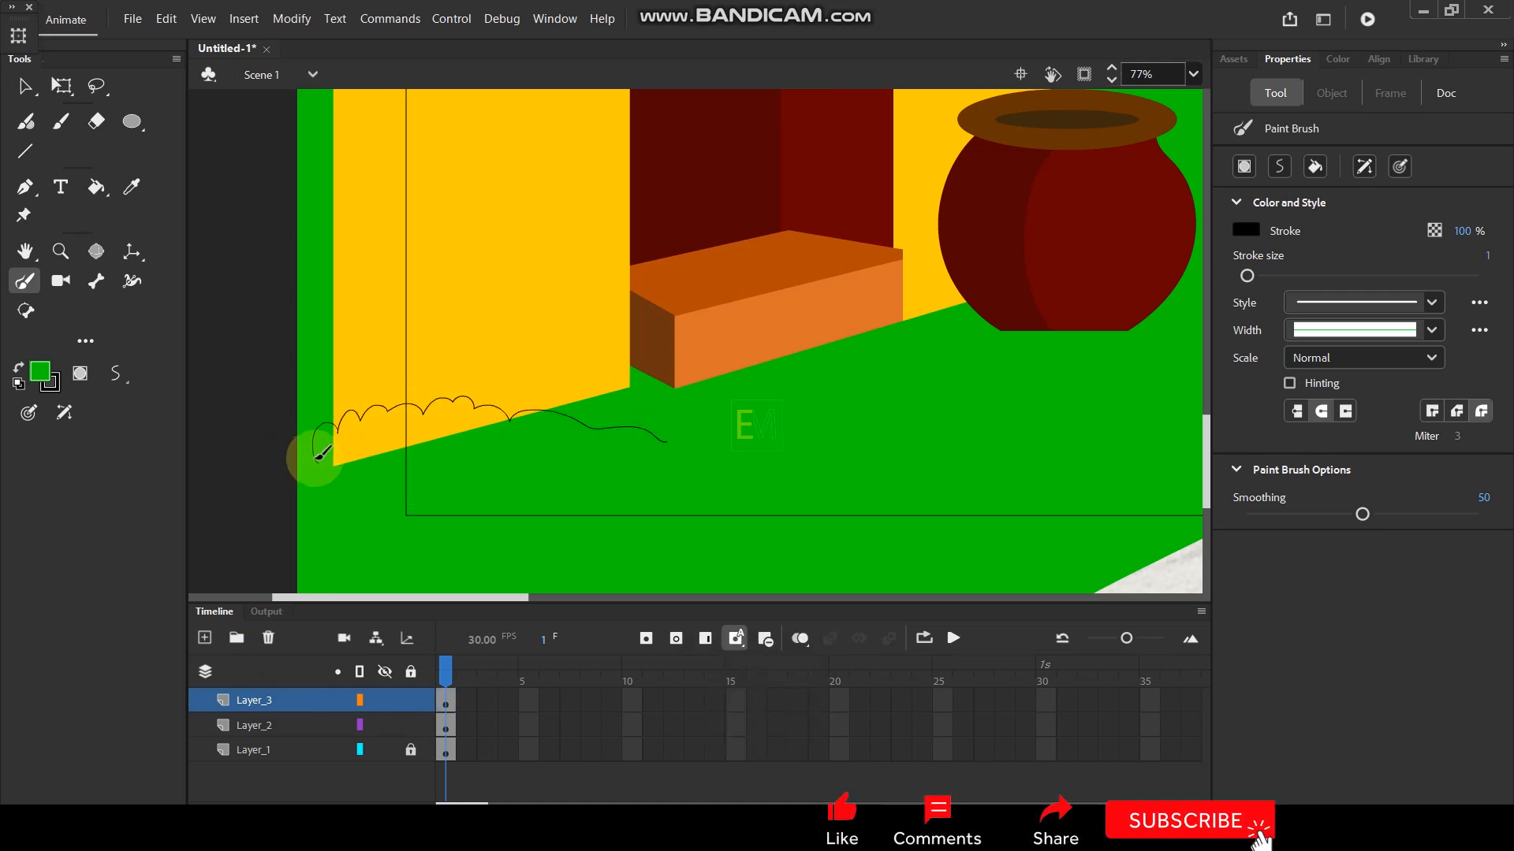
{"action": "left_click_drag", "start_coordinate": [277, 479], "coordinate": [709, 455]}
{"action": "key", "text": "shift"}
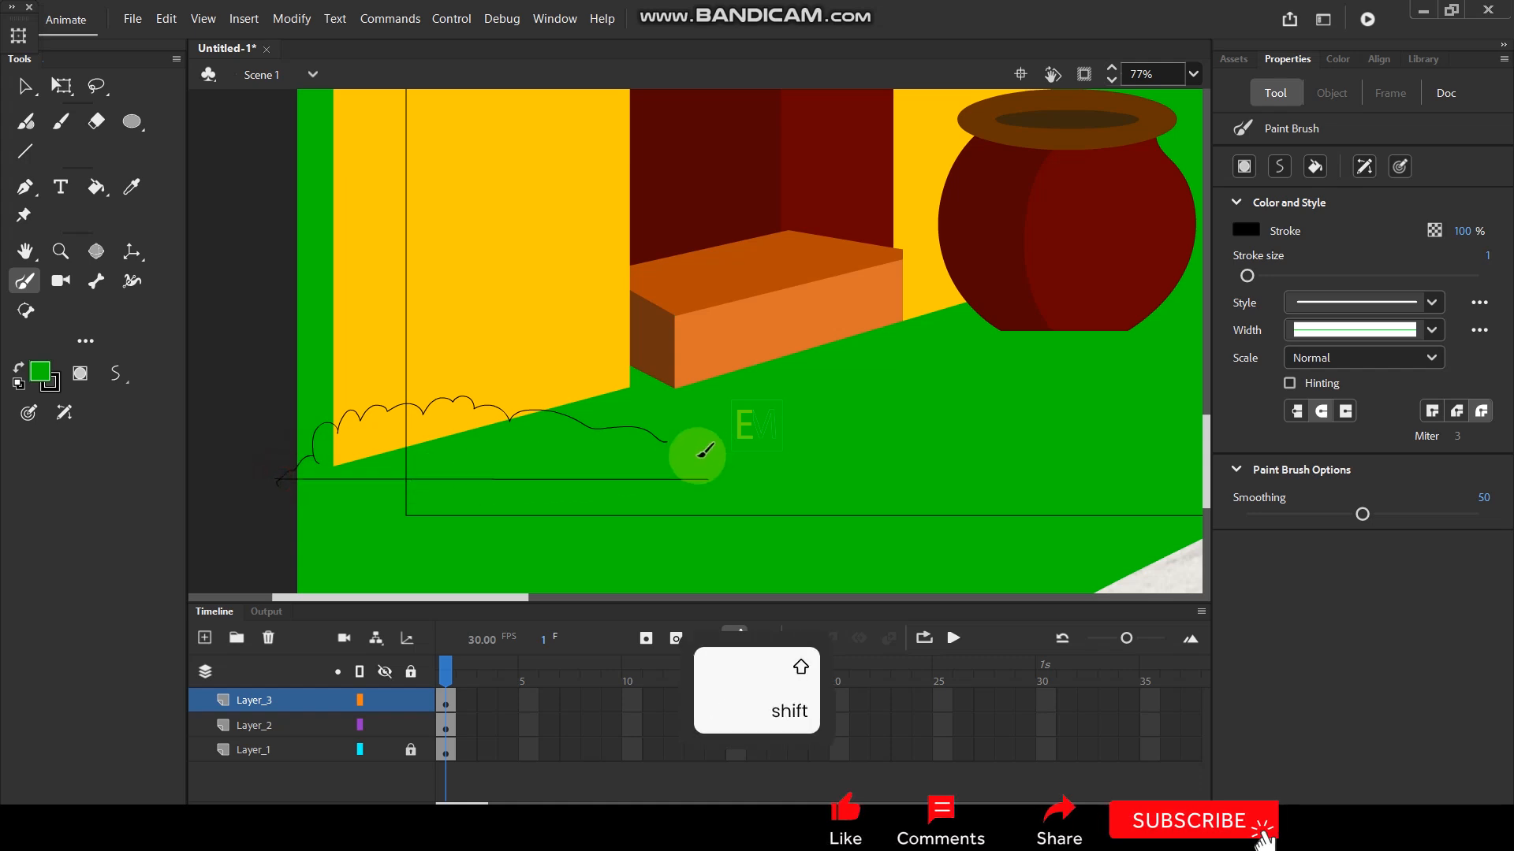
Sample the ground's green and fill the bush outline with it.
{"action": "key", "text": "v"}
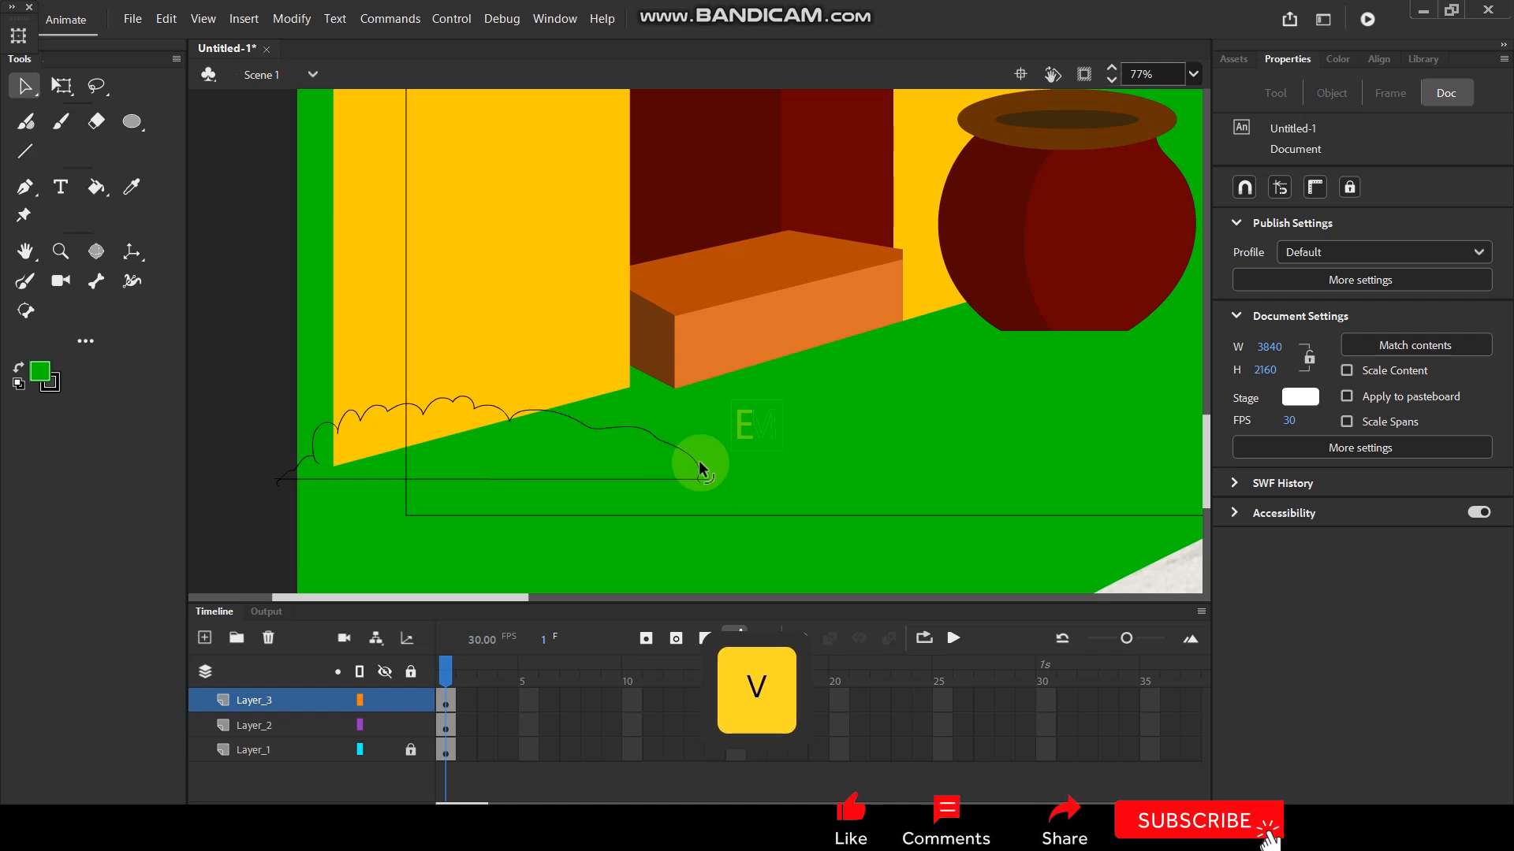
{"action": "key", "text": "i"}
{"action": "left_click", "coordinate": [777, 478]}
{"action": "left_click", "coordinate": [611, 458]}
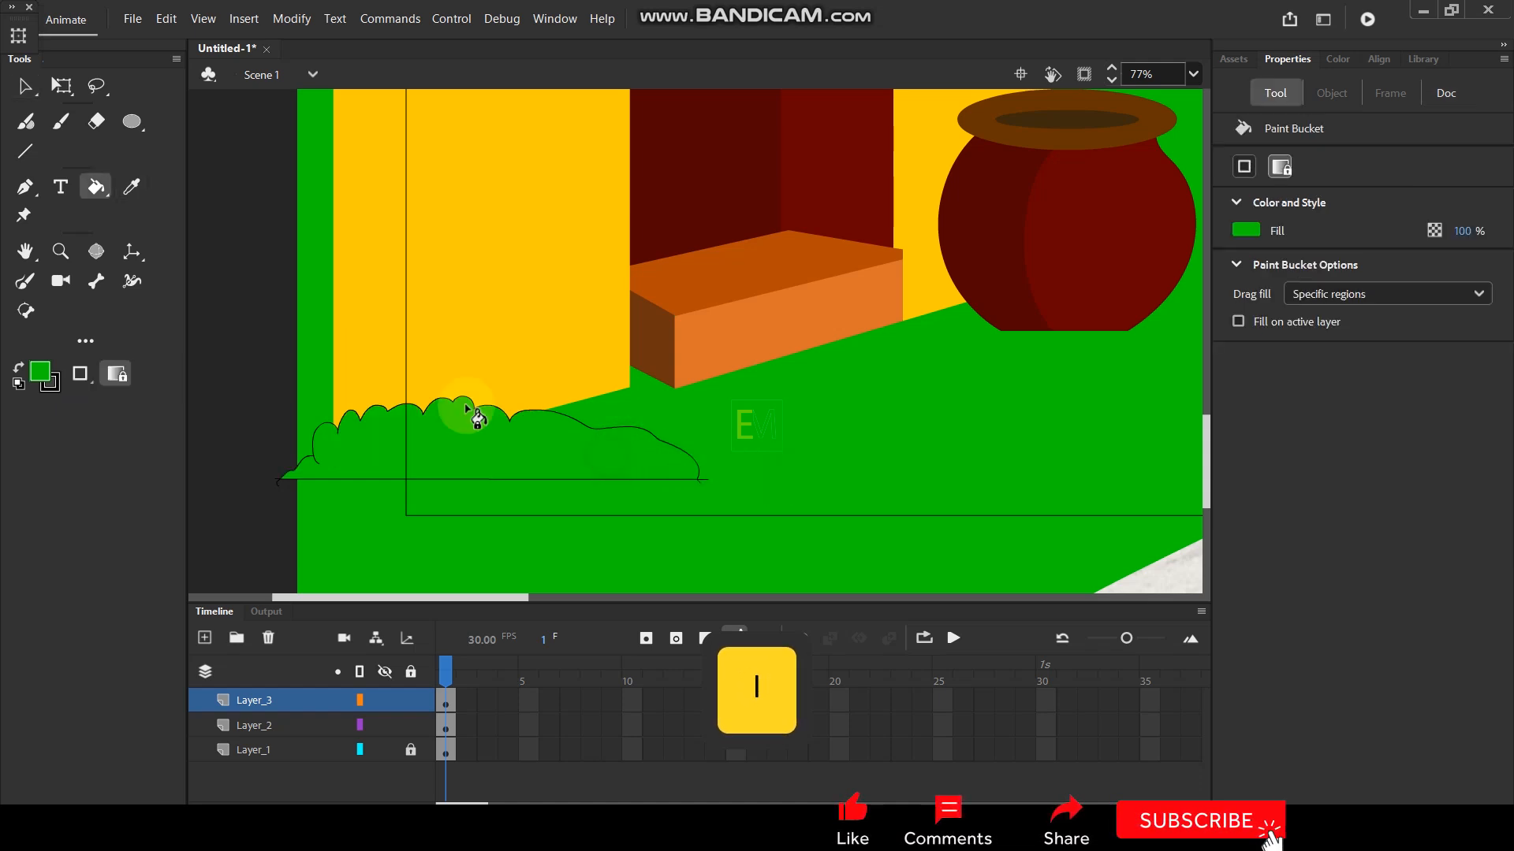
Delete the bush's straight baseline and the outline segments at its right end.
{"action": "left_click", "coordinate": [24, 86]}
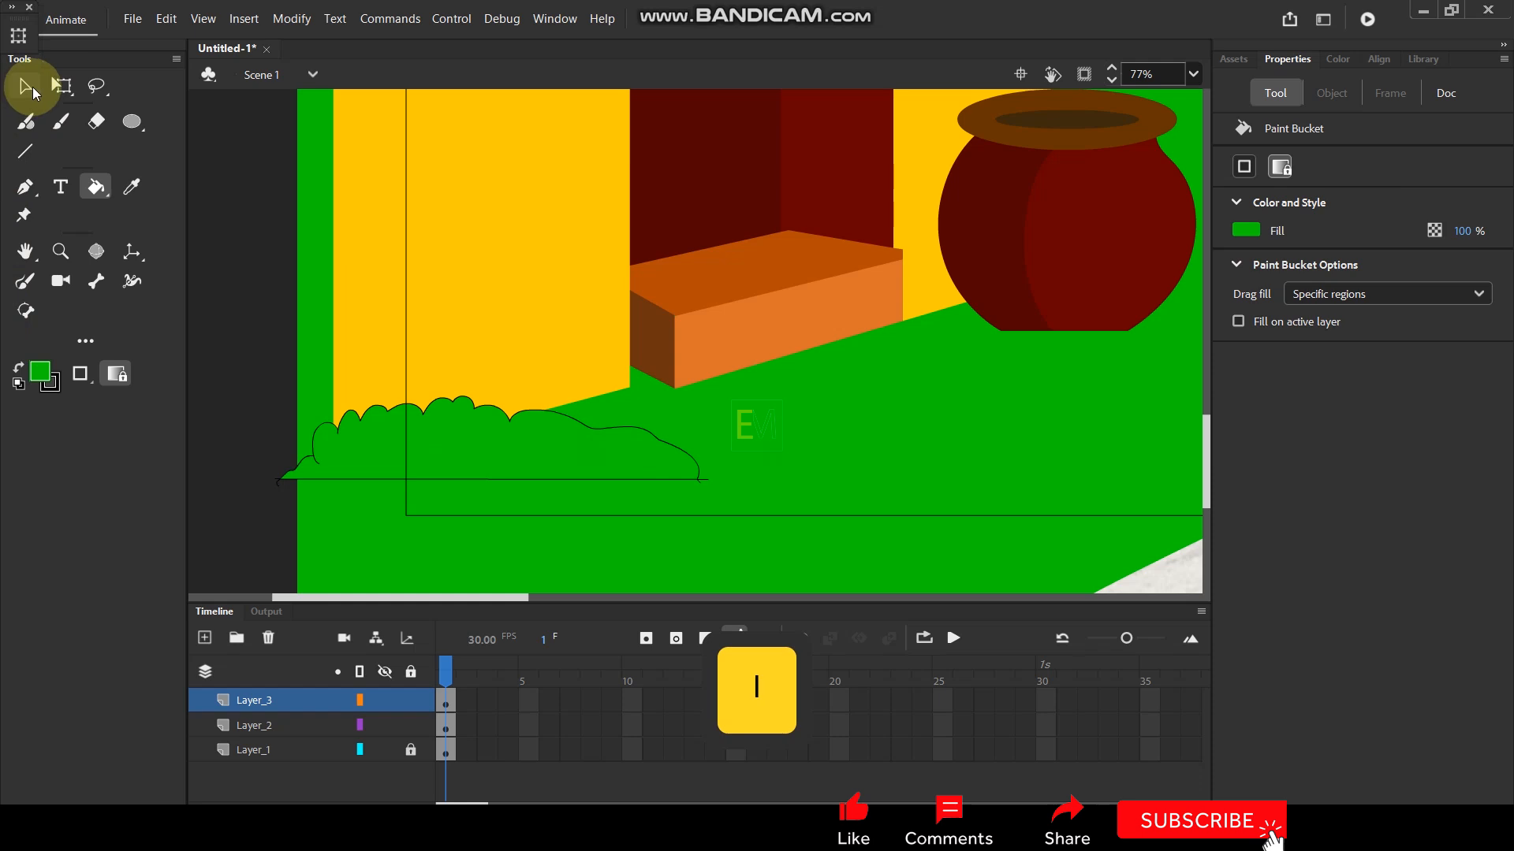
{"action": "left_click", "coordinate": [336, 480]}
{"action": "key", "text": "Delete"}
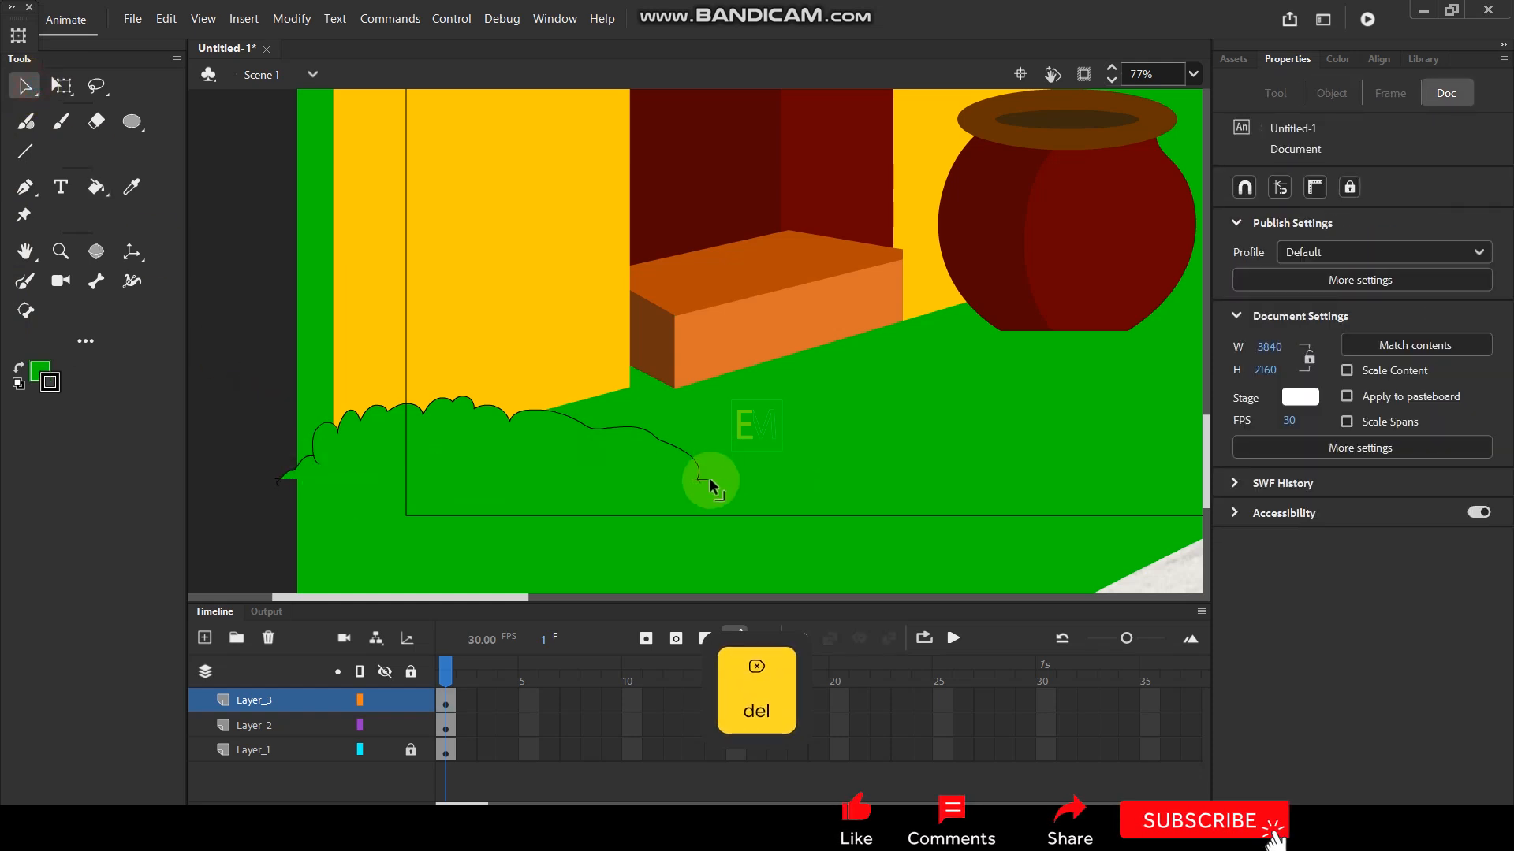
{"action": "left_click", "coordinate": [715, 479]}
{"action": "left_click", "coordinate": [705, 476]}
{"action": "key", "text": "Delete"}
{"action": "left_click", "coordinate": [691, 465]}
{"action": "key", "text": "Delete"}
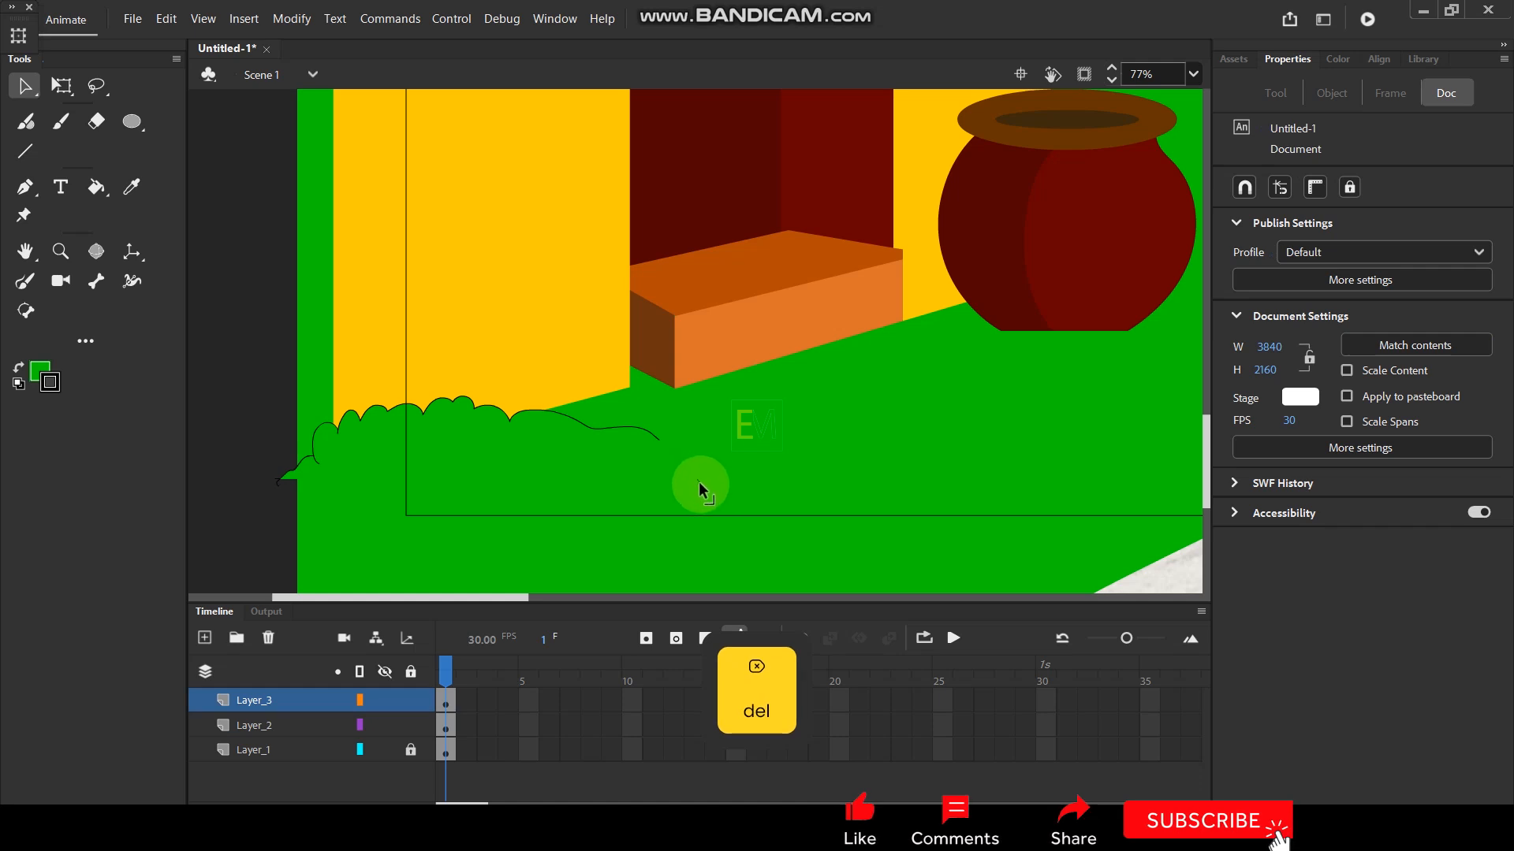
{"action": "left_click", "coordinate": [700, 483]}
{"action": "key", "text": "Delete"}
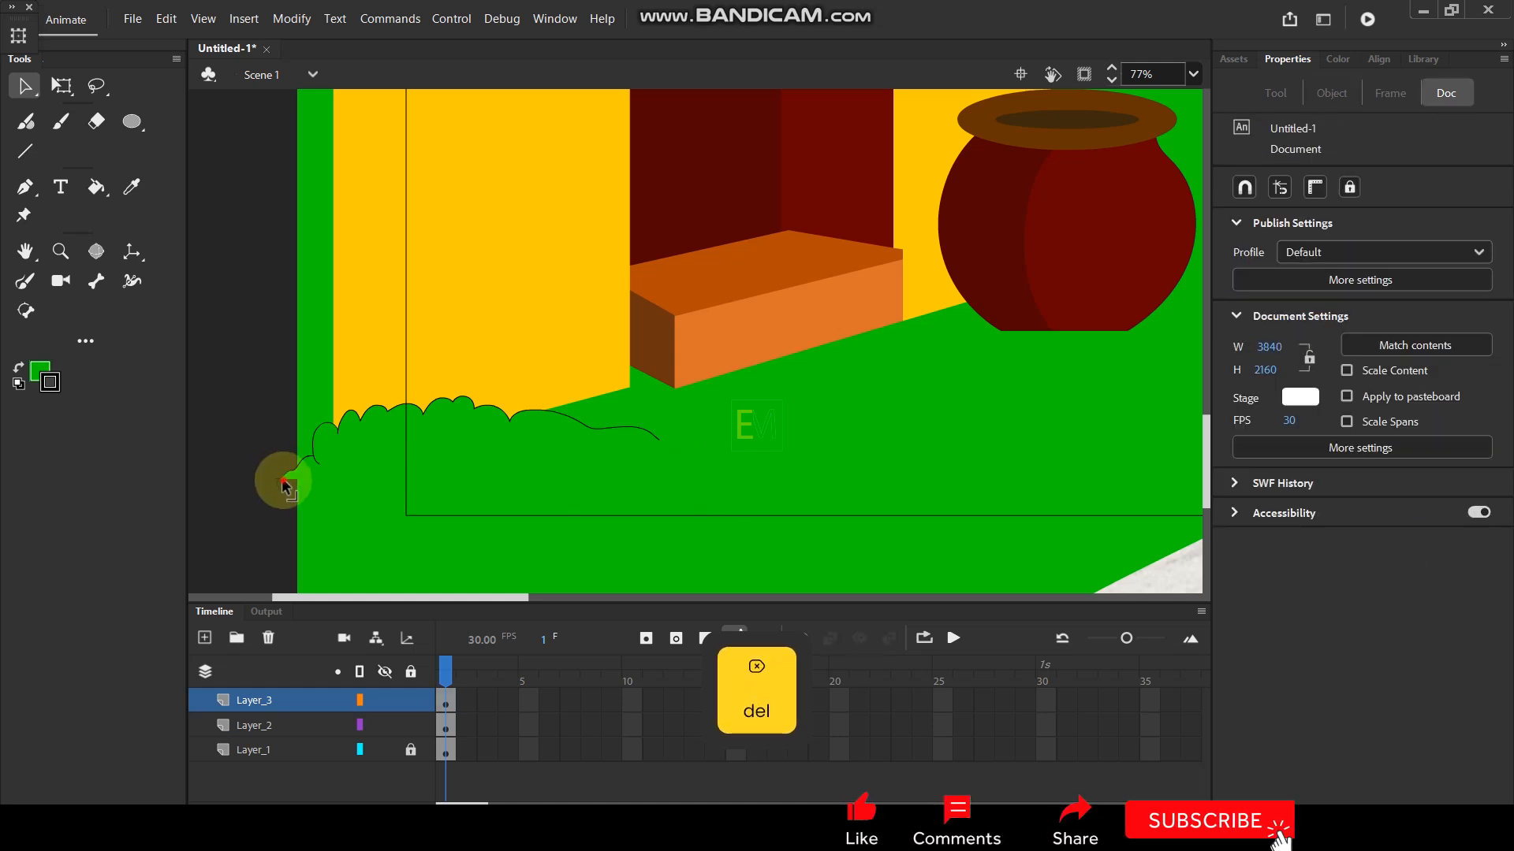
Delete the stray line fragments at the bush's left tip, keeping its green fill.
{"action": "left_click", "coordinate": [284, 482]}
{"action": "key", "text": "Delete"}
{"action": "key", "text": "ctrl+z"}
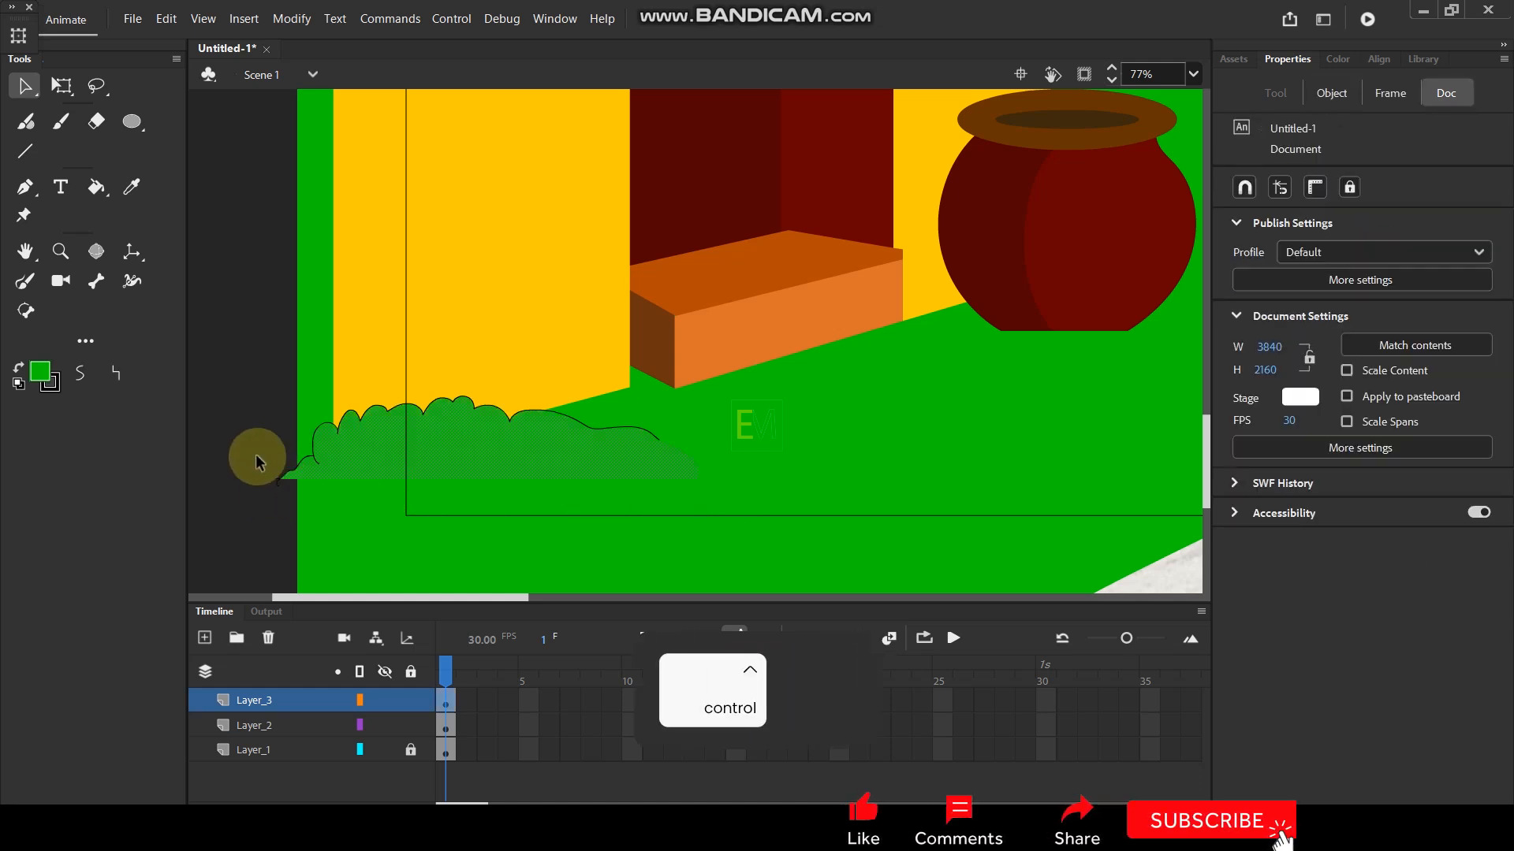
{"action": "left_click", "coordinate": [253, 439]}
{"action": "left_click", "coordinate": [276, 482]}
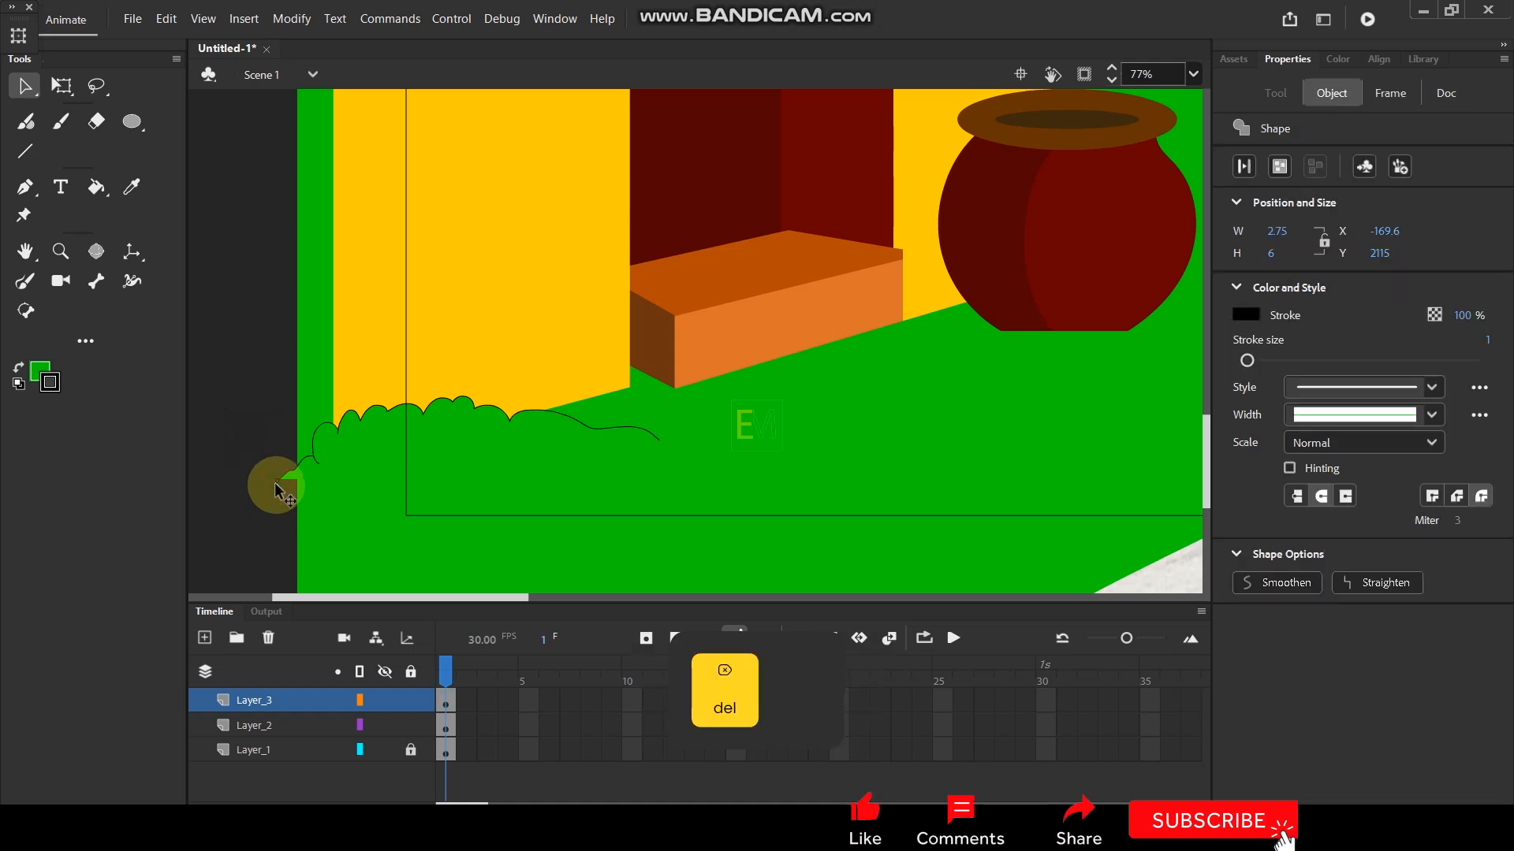
{"action": "key", "text": "Delete"}
{"action": "left_click", "coordinate": [274, 479]}
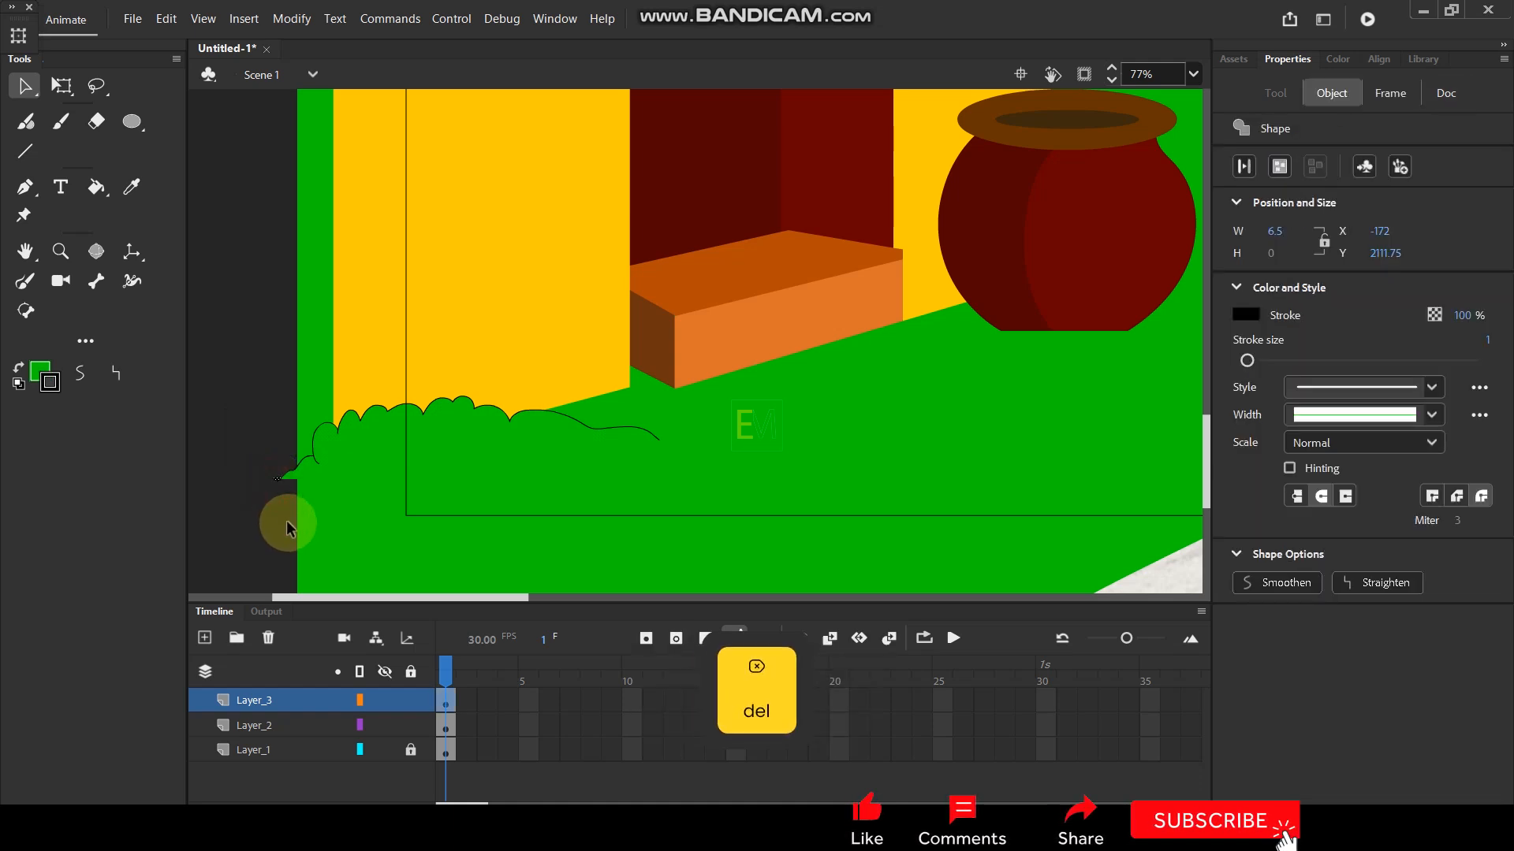
{"action": "key", "text": "Delete"}
Group the bush fill with its outline and move the group onto Layer_2 in the same position.
{"action": "left_click", "coordinate": [302, 700]}
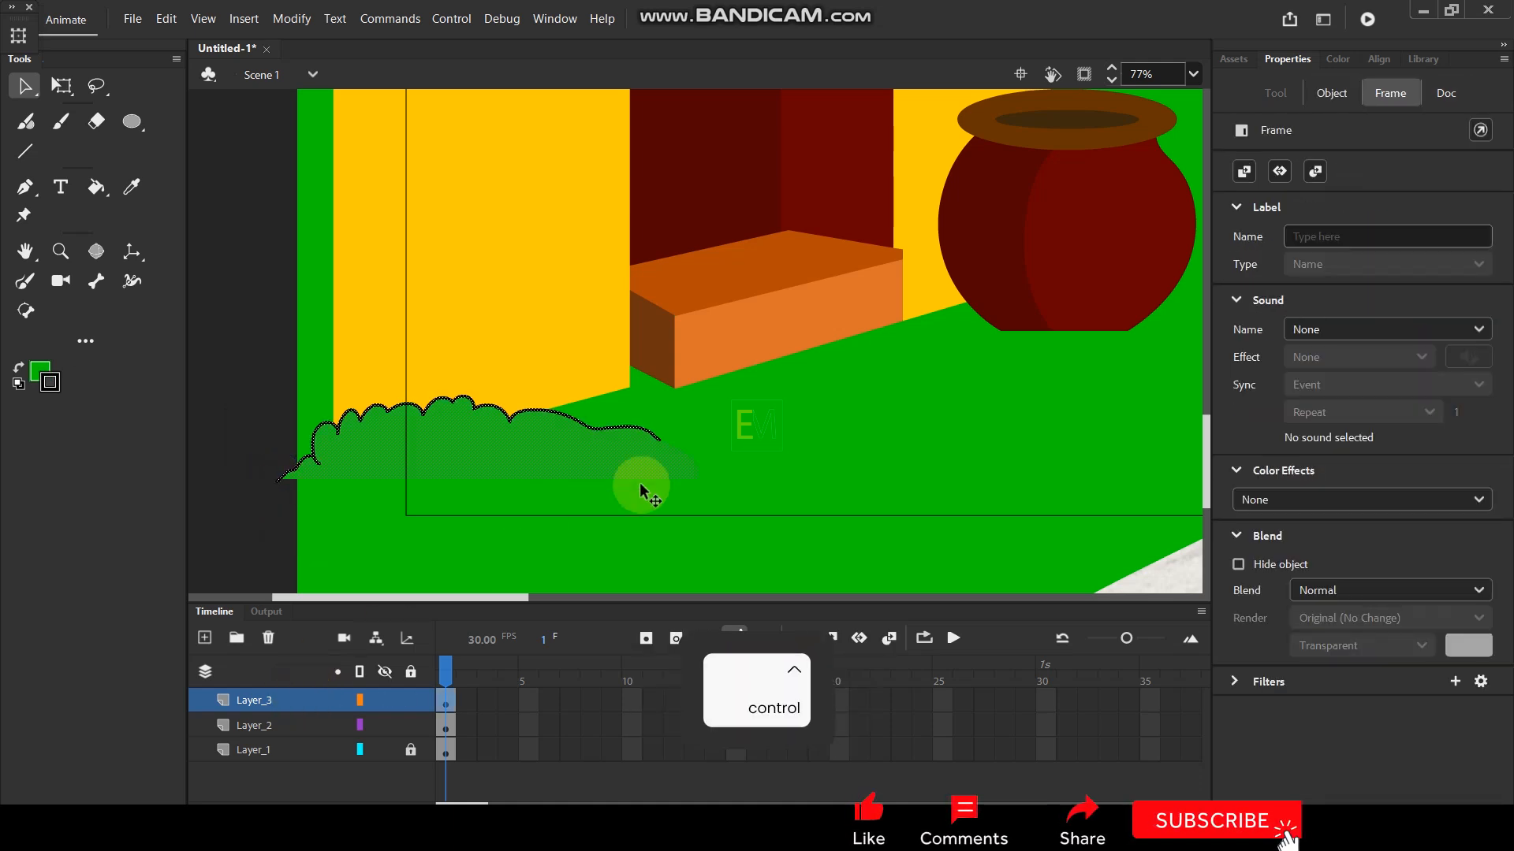
{"action": "key", "text": "ctrl+g"}
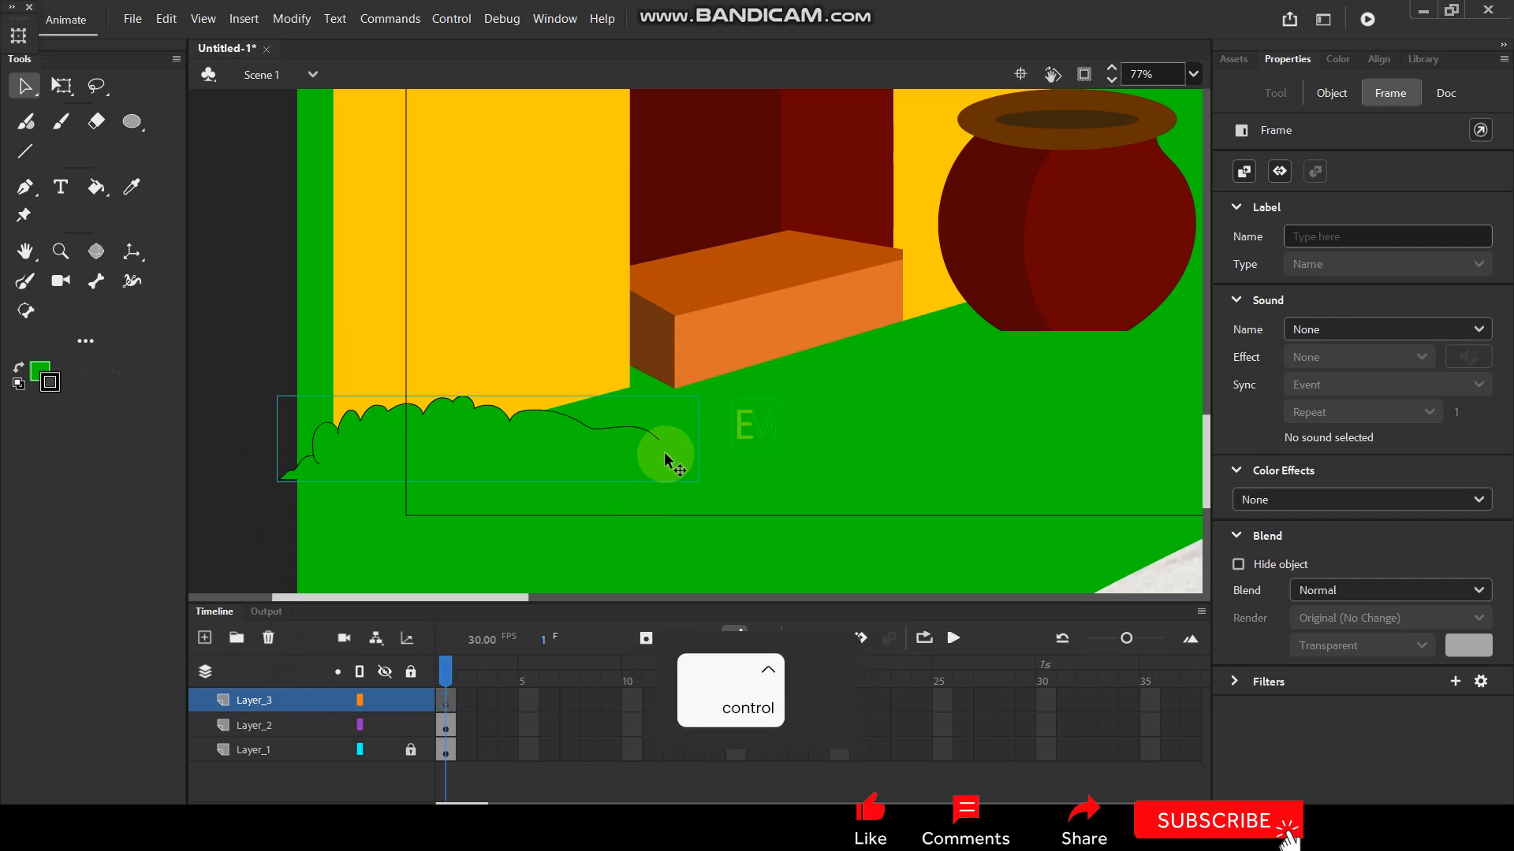
{"action": "key", "text": "ctrl+x"}
{"action": "left_click", "coordinate": [293, 730]}
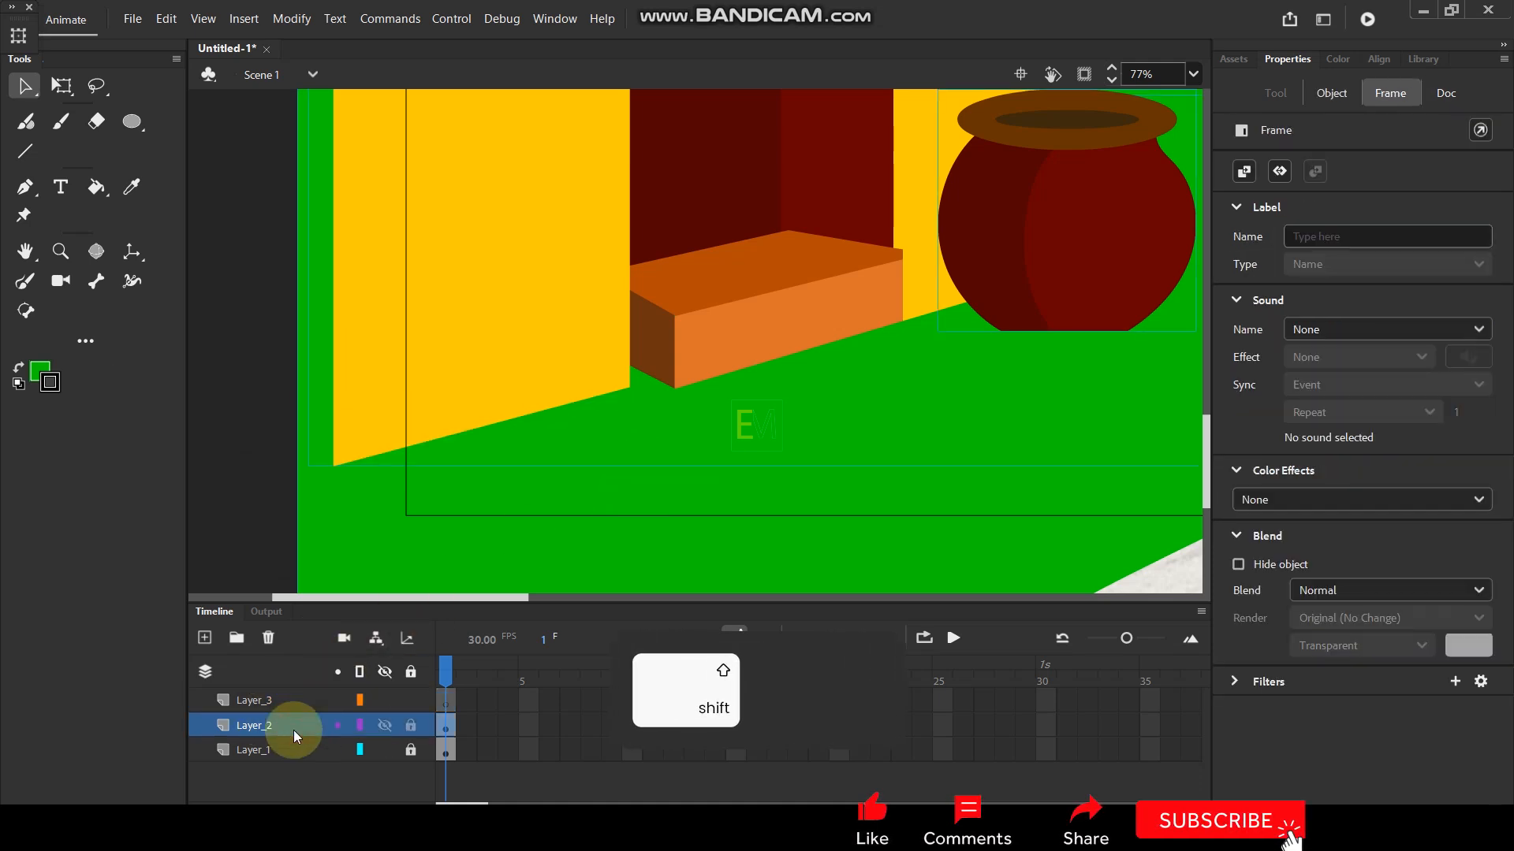
{"action": "key", "text": "ctrl+shift+v"}
Place a copy of the bush in front of the left pot's base and scale the copy to 90% twice.
{"action": "scroll", "coordinate": [442, 390], "scroll_direction": "down", "scroll_amount": 5}
{"action": "scroll", "coordinate": [482, 367], "scroll_direction": "up", "scroll_amount": 2}
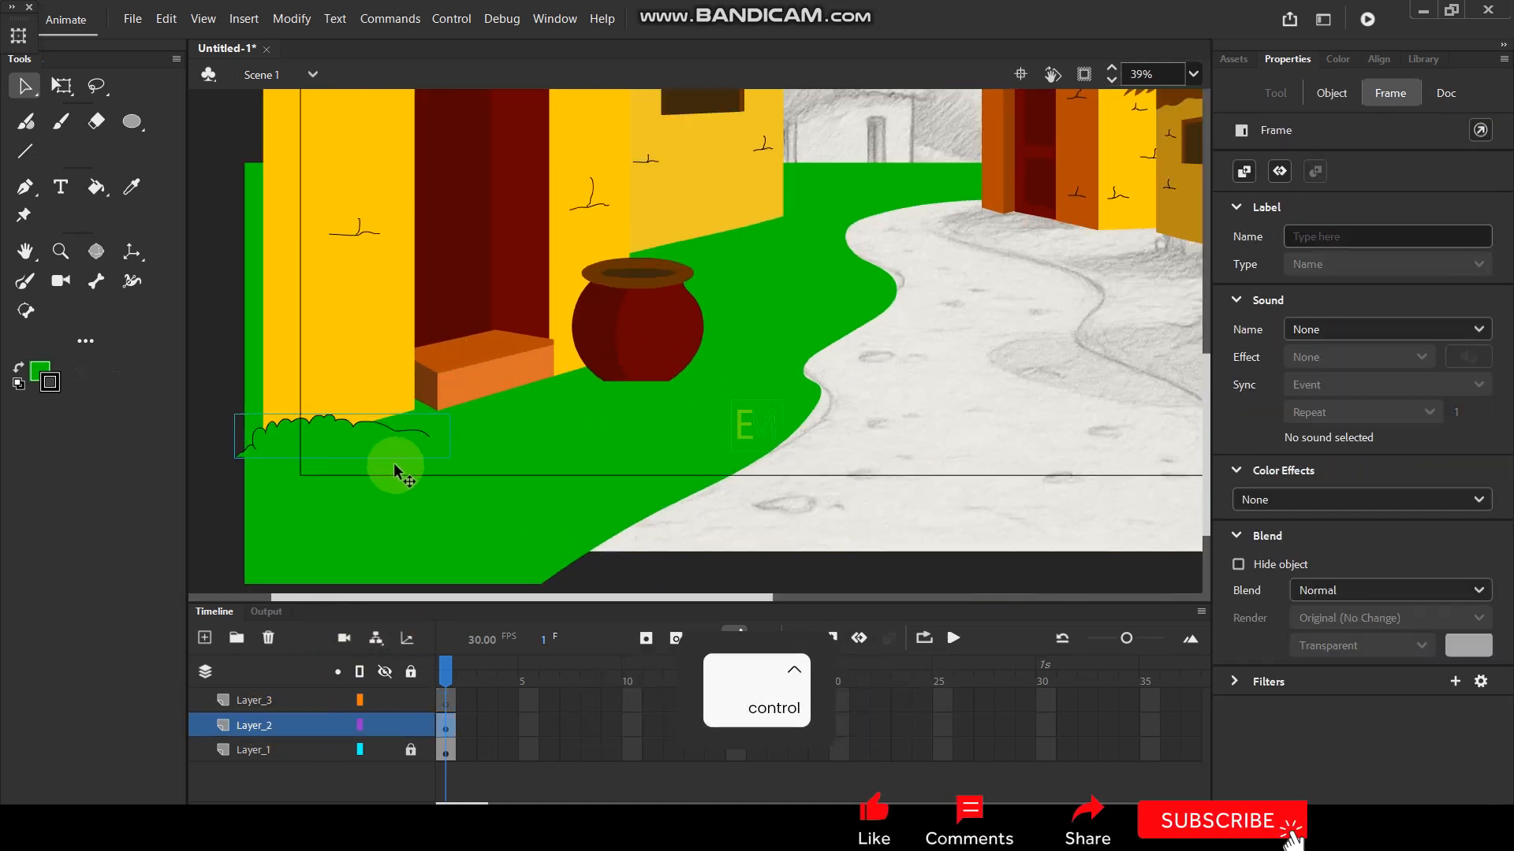
{"action": "left_click_drag", "start_coordinate": [337, 433], "coordinate": [655, 373]}
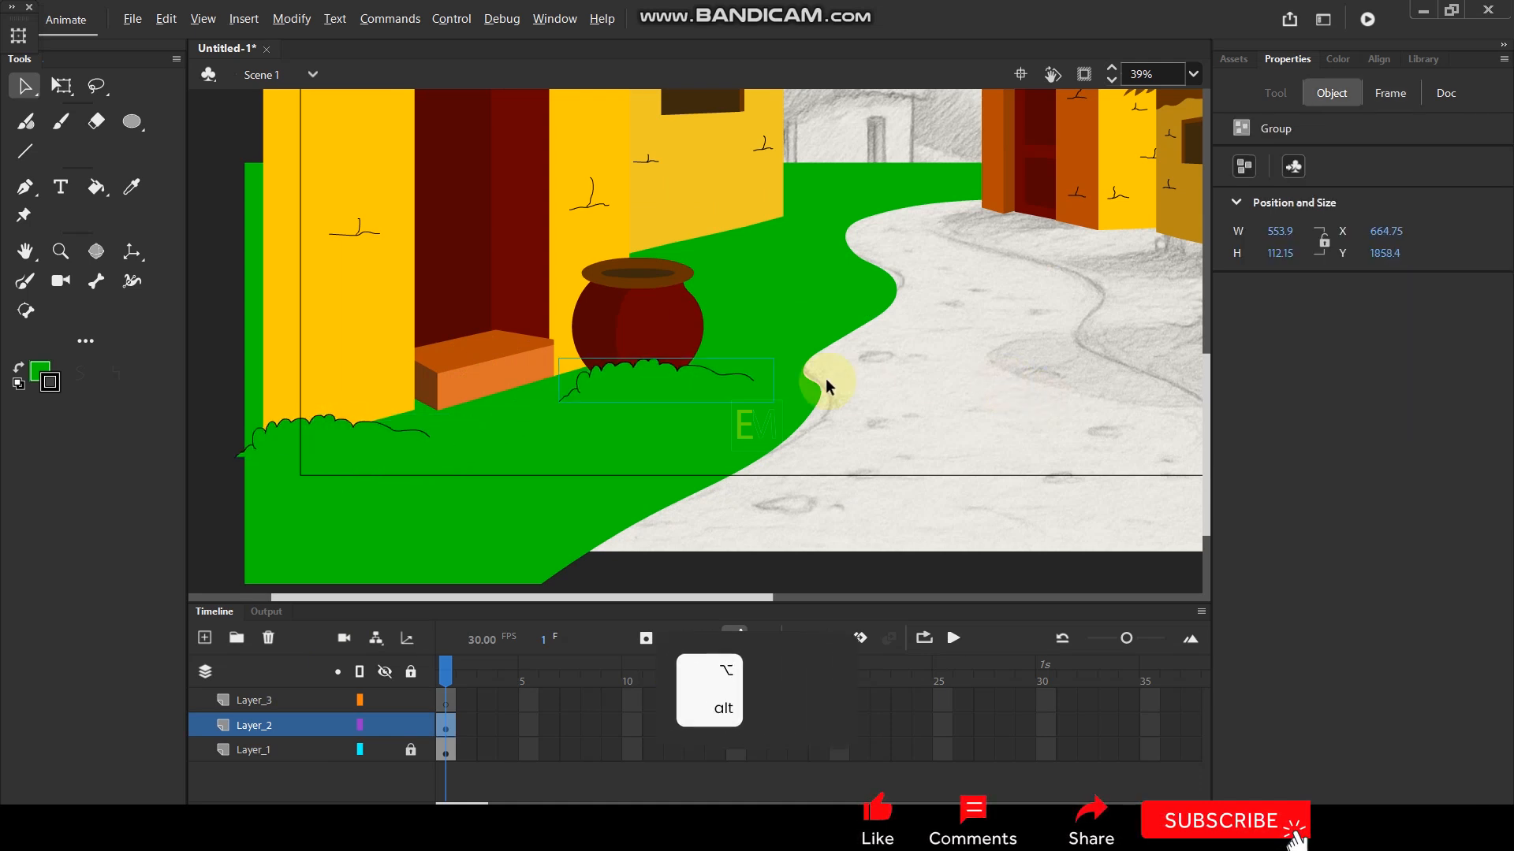
{"action": "key", "text": "ctrl+alt+s"}
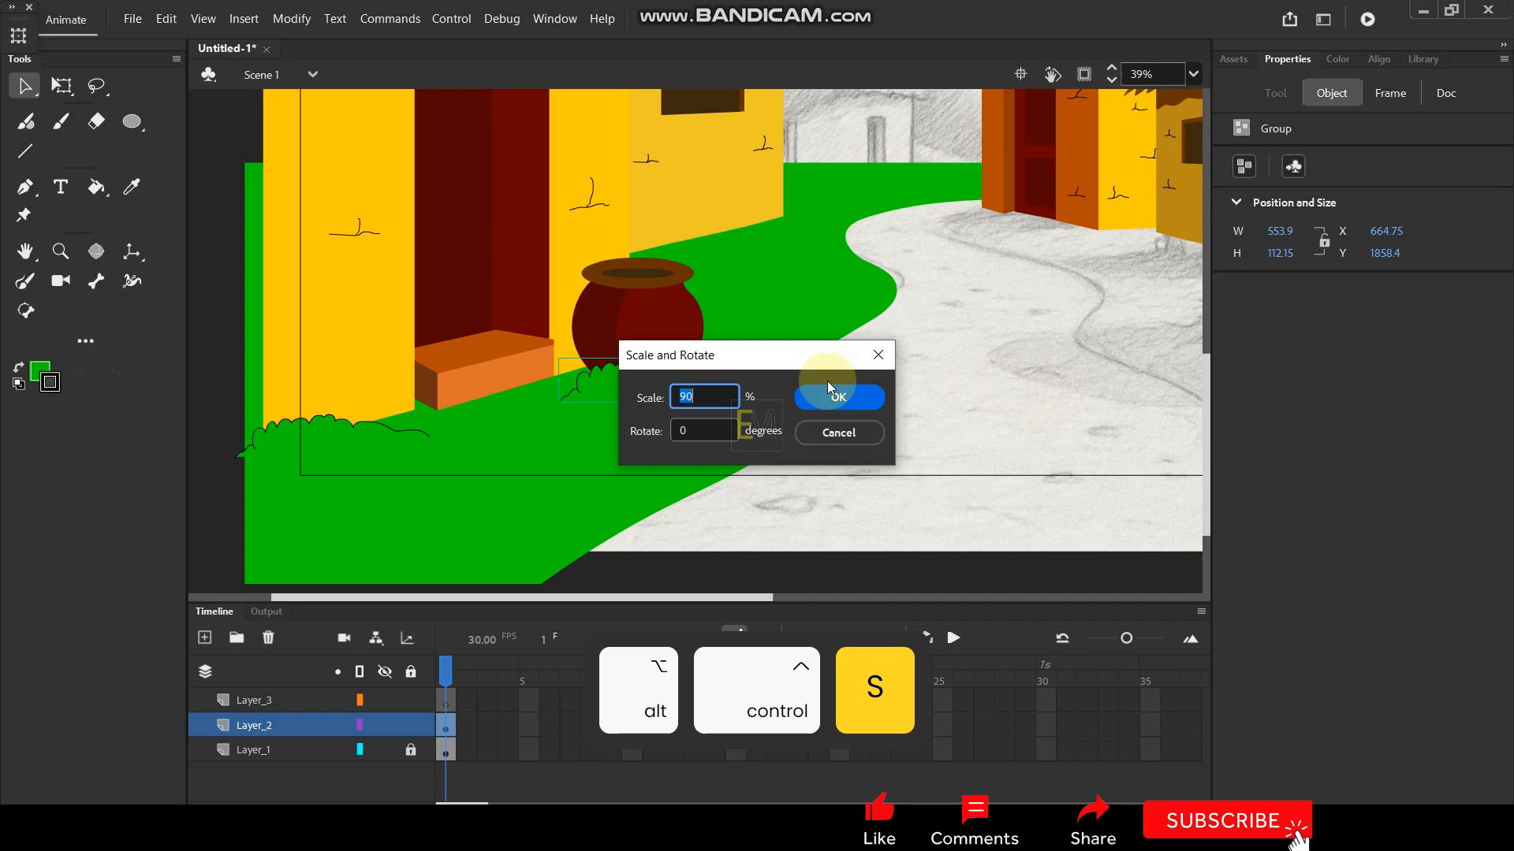
{"action": "left_click", "coordinate": [831, 389]}
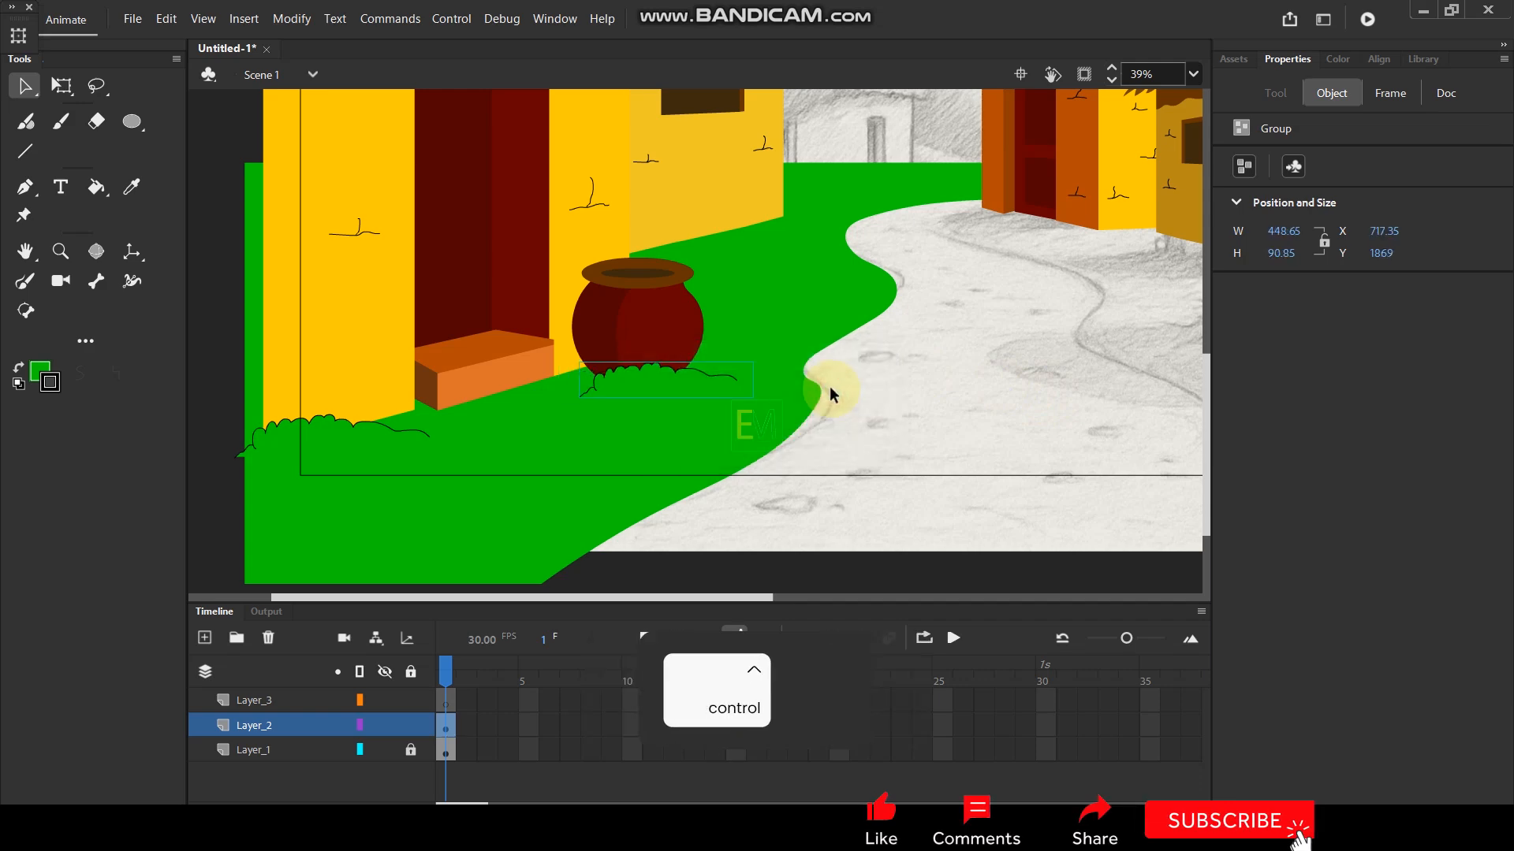
Scale the bush copy at the left pot's base to 90% two more times and deselect it.
{"action": "key", "text": "ctrl+y"}
{"action": "key", "text": "ctrl+y"}
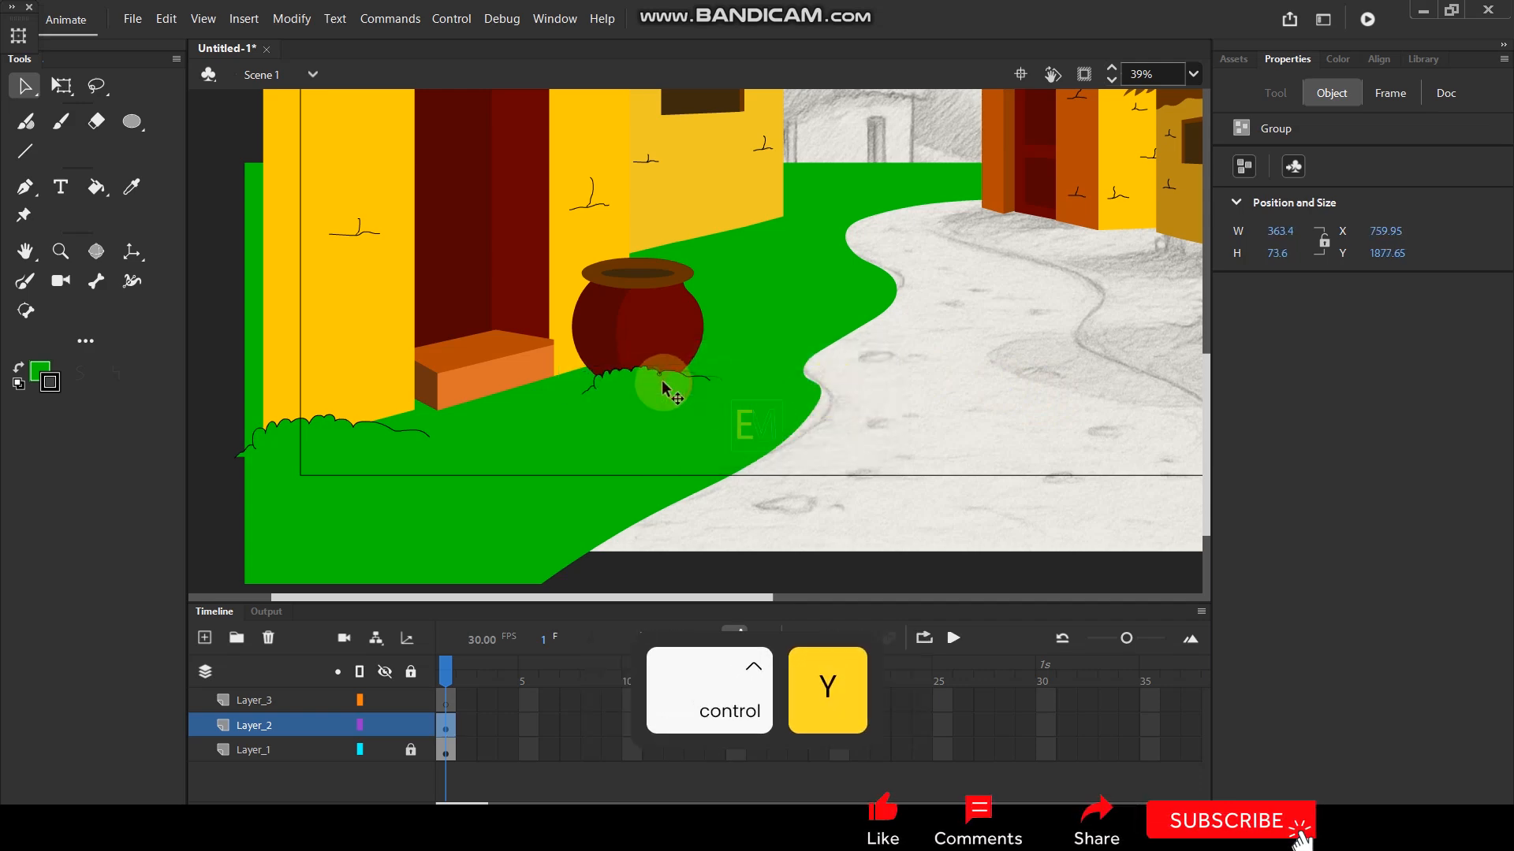
{"action": "left_click", "coordinate": [907, 414]}
{"action": "scroll", "coordinate": [788, 347], "scroll_direction": "down", "scroll_amount": 2}
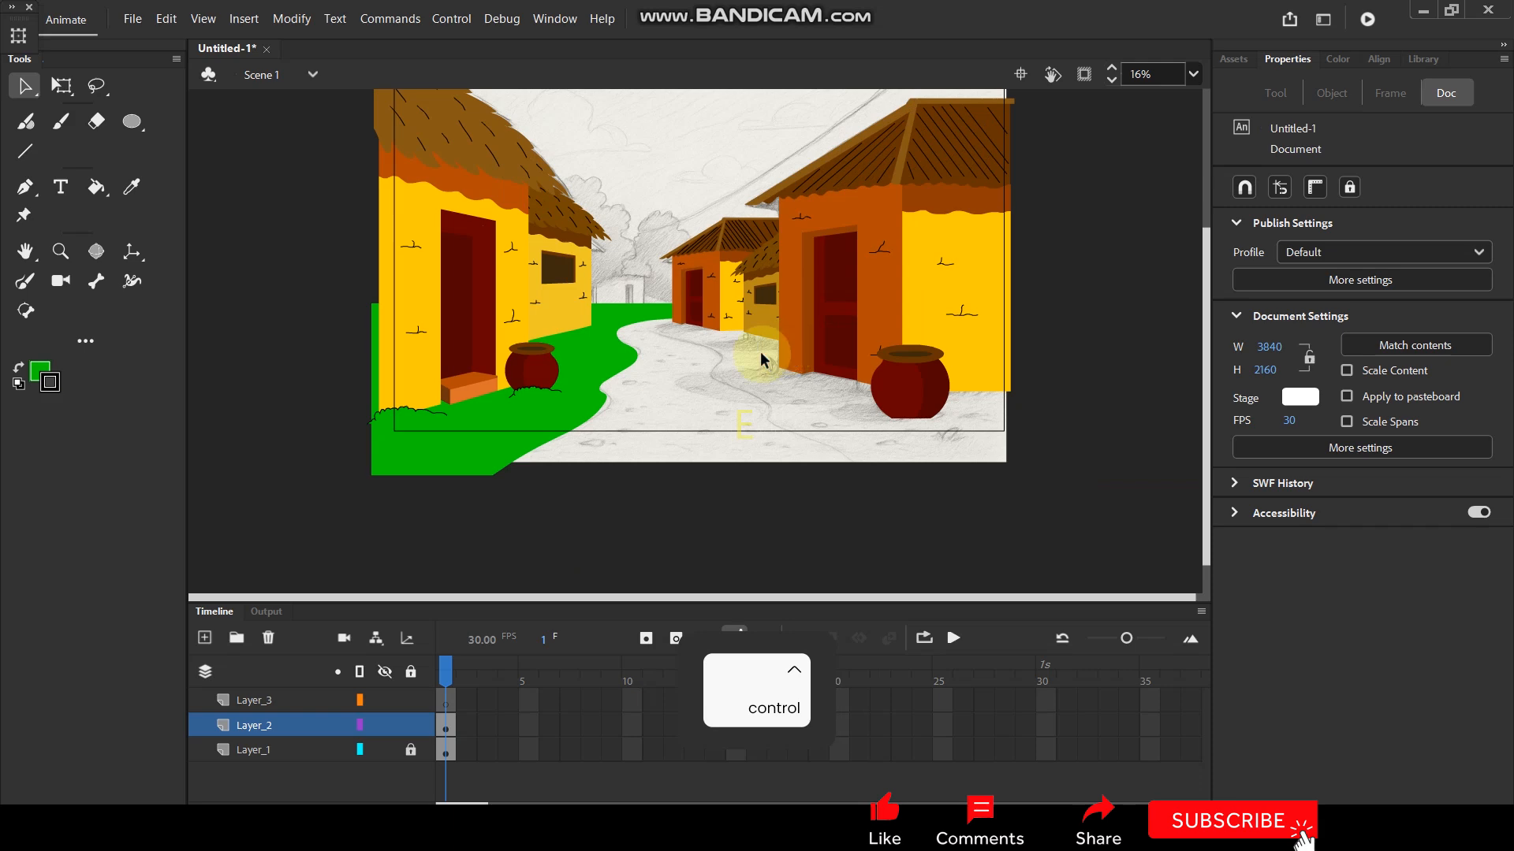
Draw a small bumpy black grass tuft on Layer_3 with the Paint Brush, on the green ground between the left pot and the path.
{"action": "scroll", "coordinate": [536, 383], "scroll_direction": "up", "scroll_amount": 2}
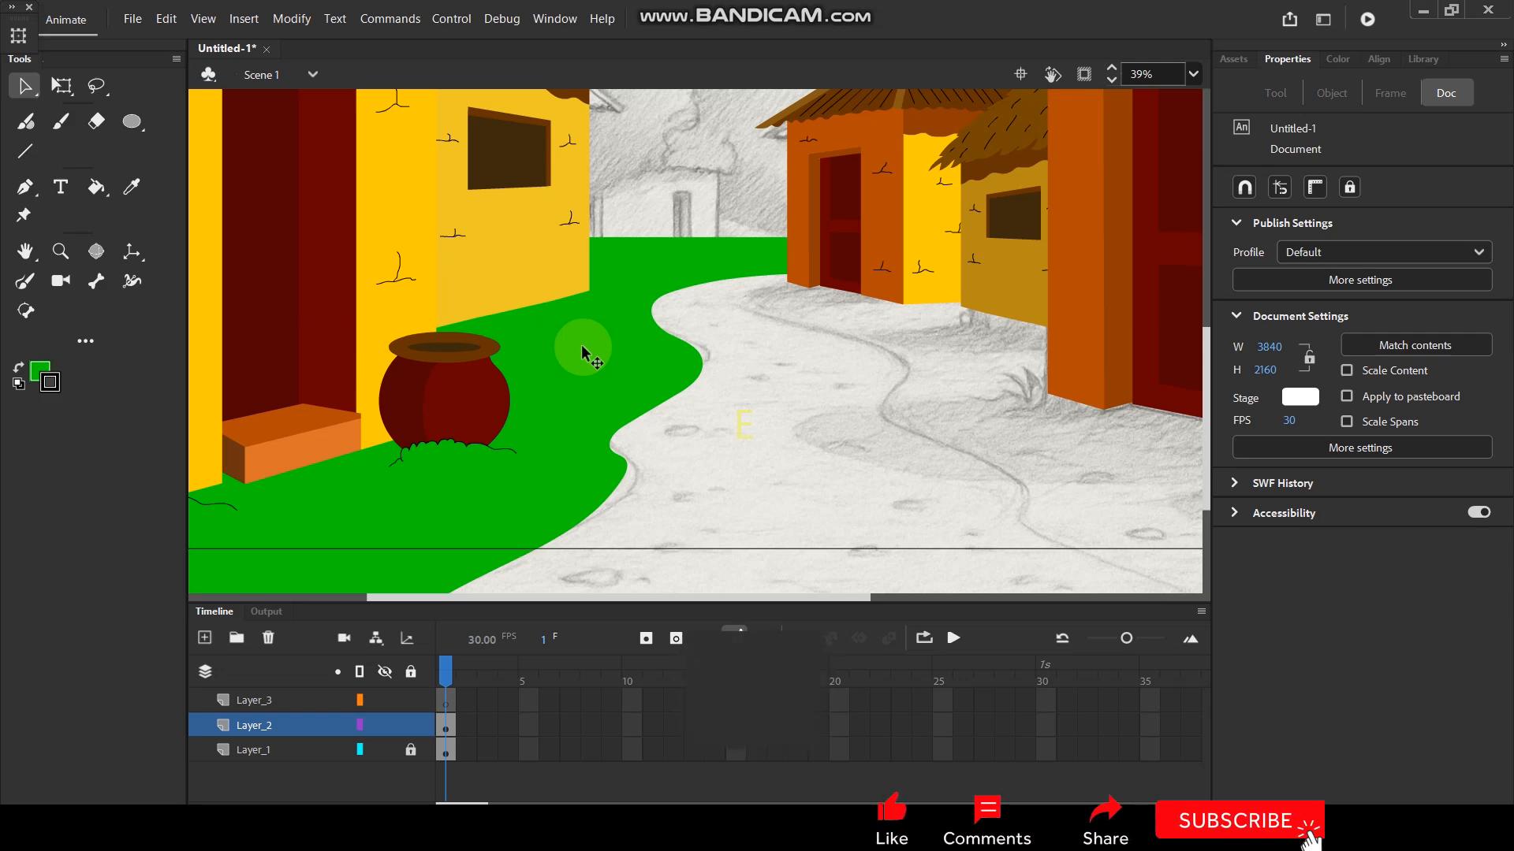
{"action": "scroll", "coordinate": [581, 348], "scroll_direction": "up", "scroll_amount": 2}
{"action": "left_click", "coordinate": [579, 343]}
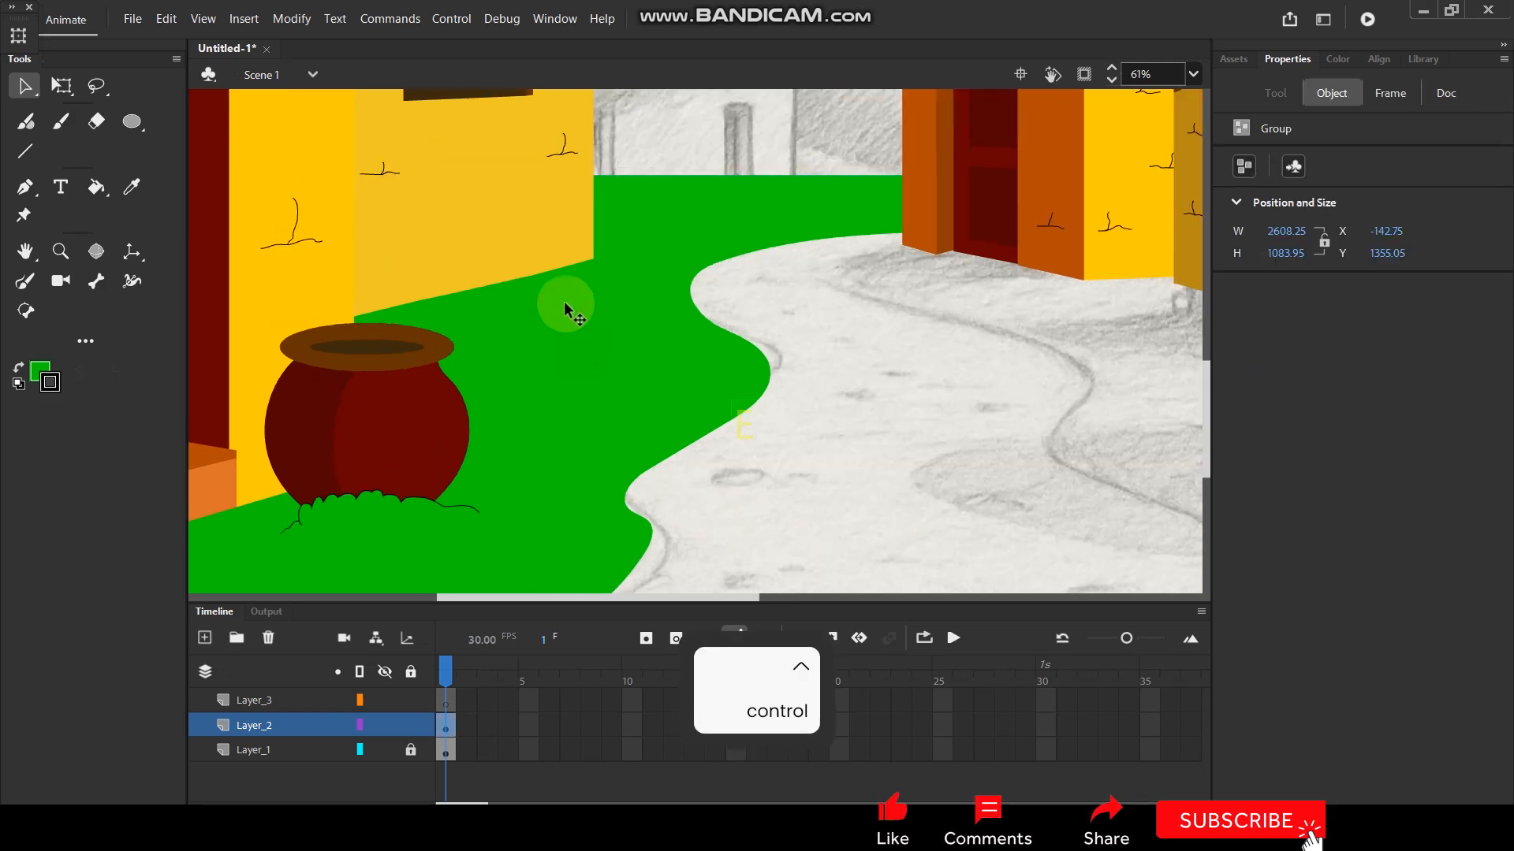
{"action": "left_click", "coordinate": [26, 280]}
{"action": "left_click_drag", "start_coordinate": [538, 363], "coordinate": [601, 379]}
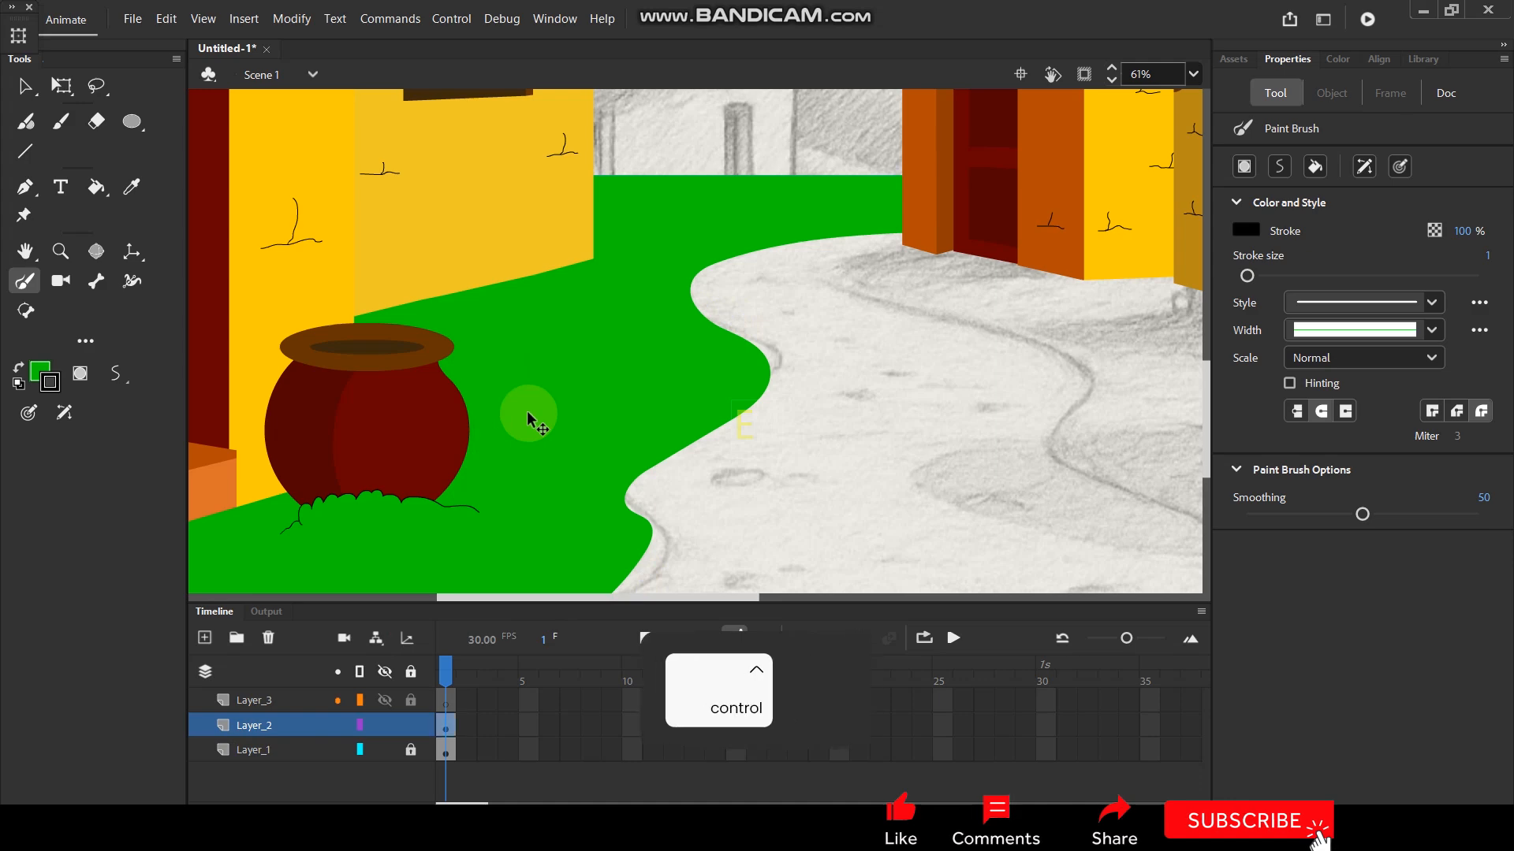
{"action": "key", "text": "ctrl+z"}
{"action": "left_click", "coordinate": [300, 700]}
{"action": "scroll", "coordinate": [631, 359], "scroll_direction": "up", "scroll_amount": 3, "text": "ctrl"}
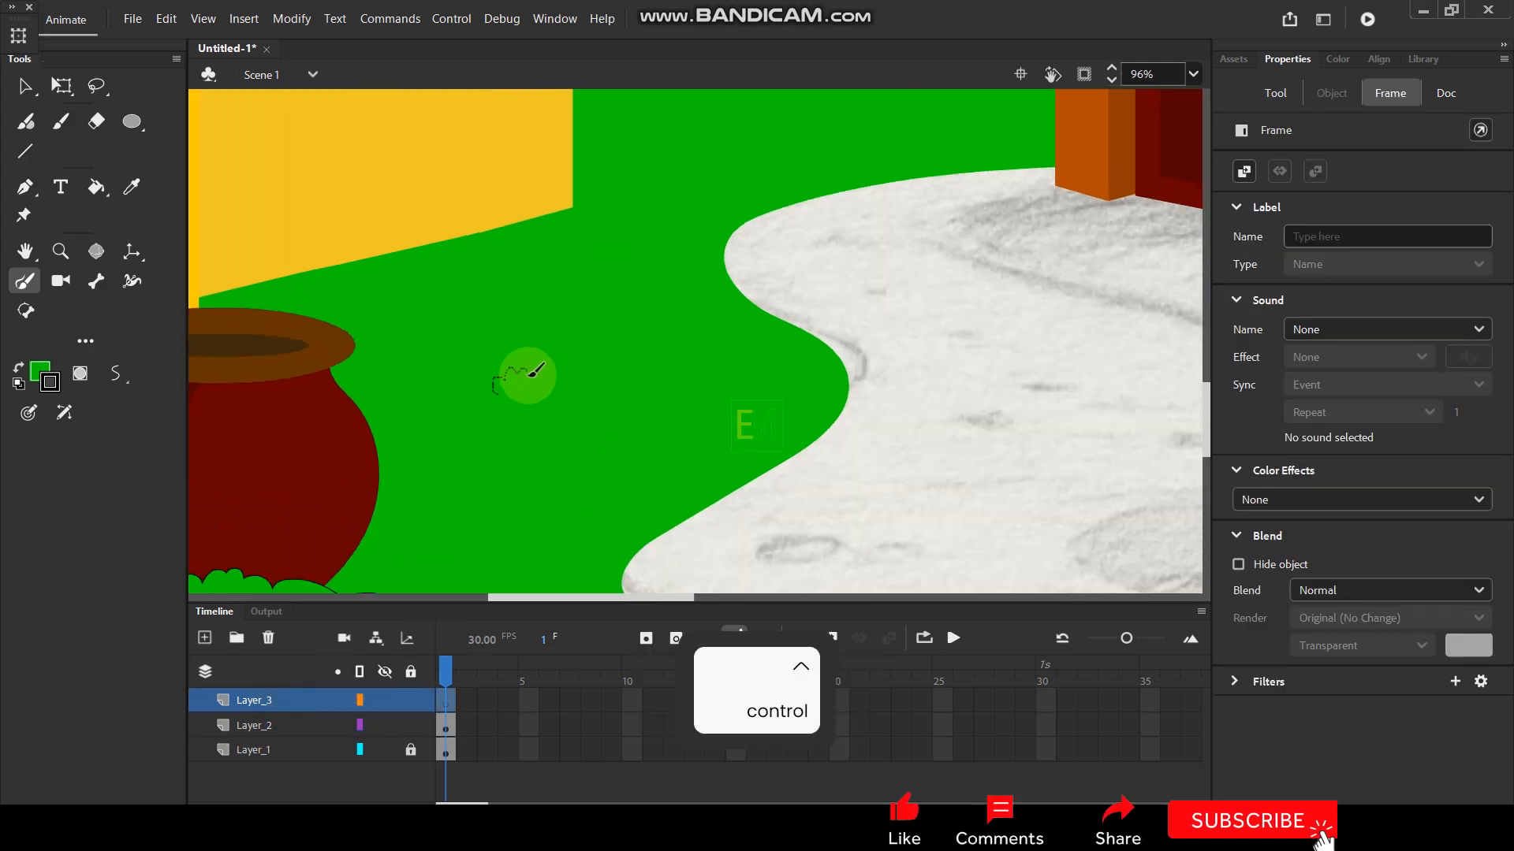
{"action": "left_click_drag", "start_coordinate": [549, 378], "coordinate": [605, 384]}
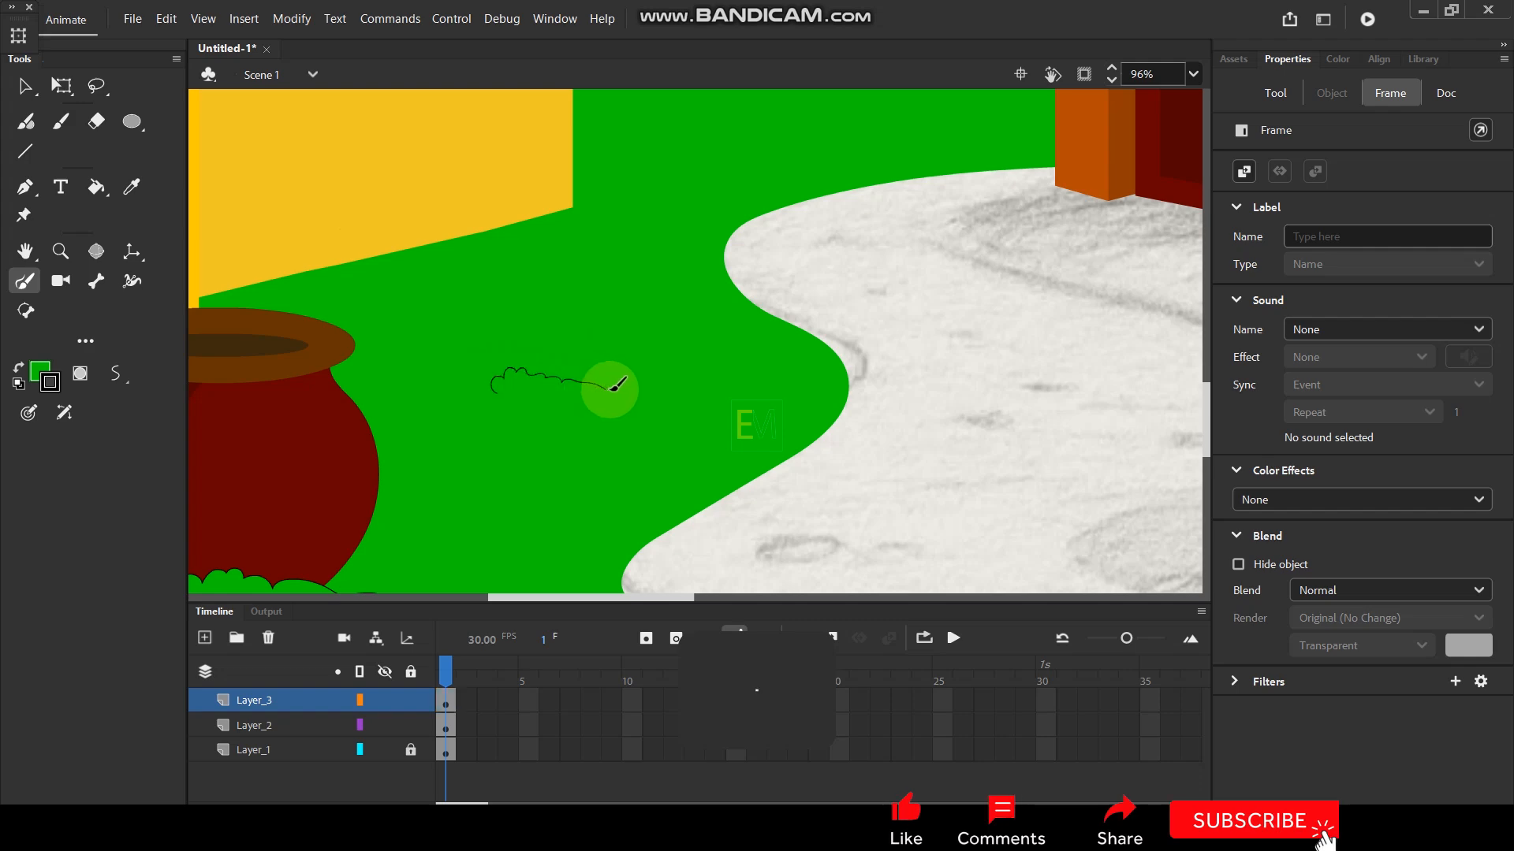
Draw two more grass tufts on the green ground, one by the left hut's far corner and one near the ground's far edge.
{"action": "scroll", "coordinate": [530, 372], "scroll_direction": "down", "scroll_amount": 3, "text": "ctrl"}
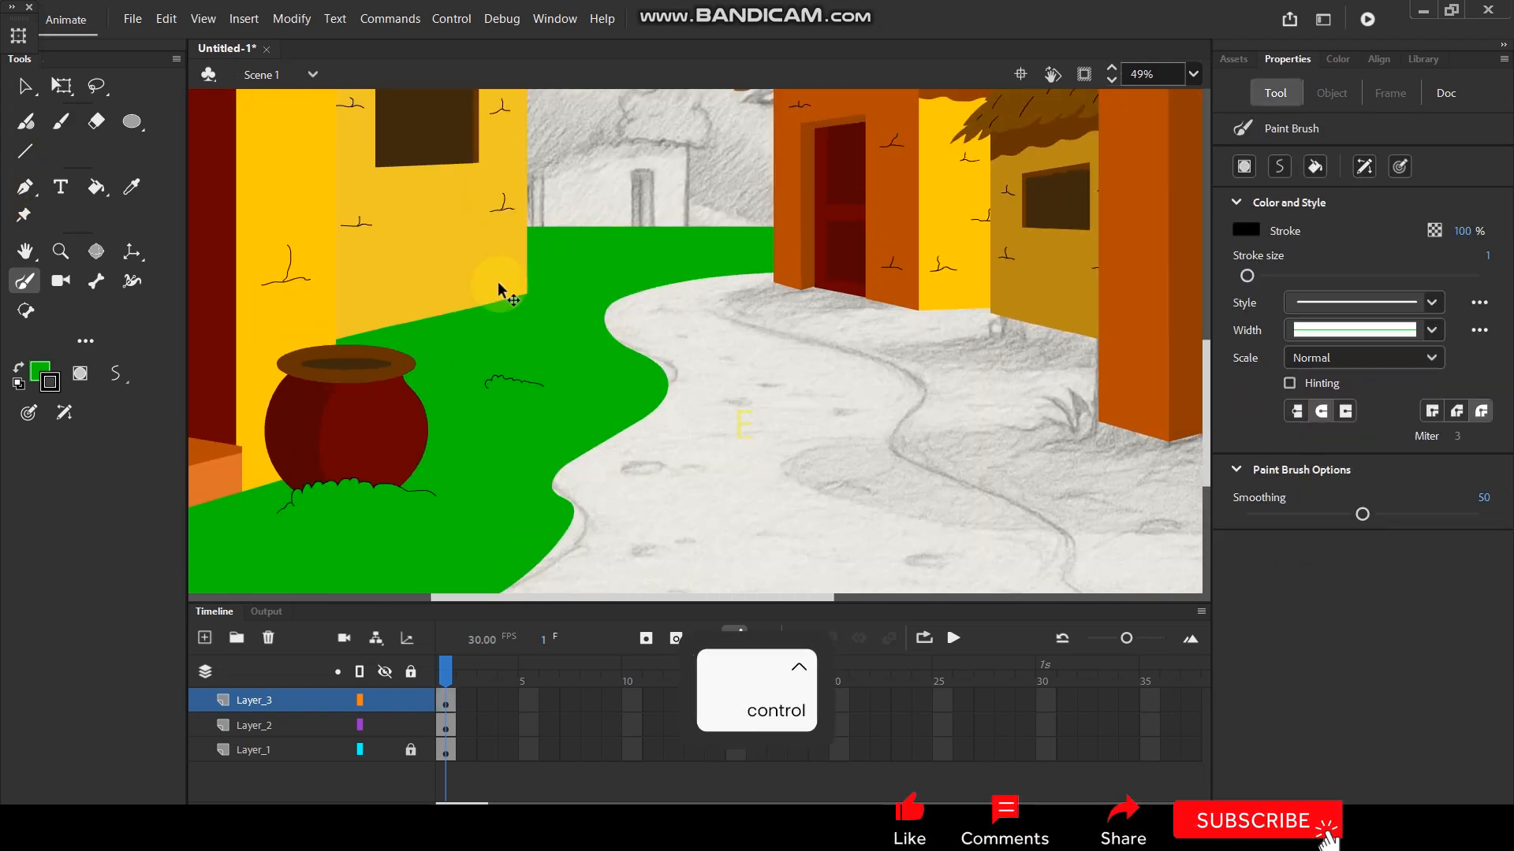
{"action": "scroll", "coordinate": [500, 284], "scroll_direction": "down", "scroll_amount": 2, "text": "ctrl"}
{"action": "scroll", "coordinate": [521, 289], "scroll_direction": "up", "scroll_amount": 4, "text": "ctrl"}
{"action": "scroll", "coordinate": [513, 289], "scroll_direction": "down", "scroll_amount": 2, "text": "ctrl"}
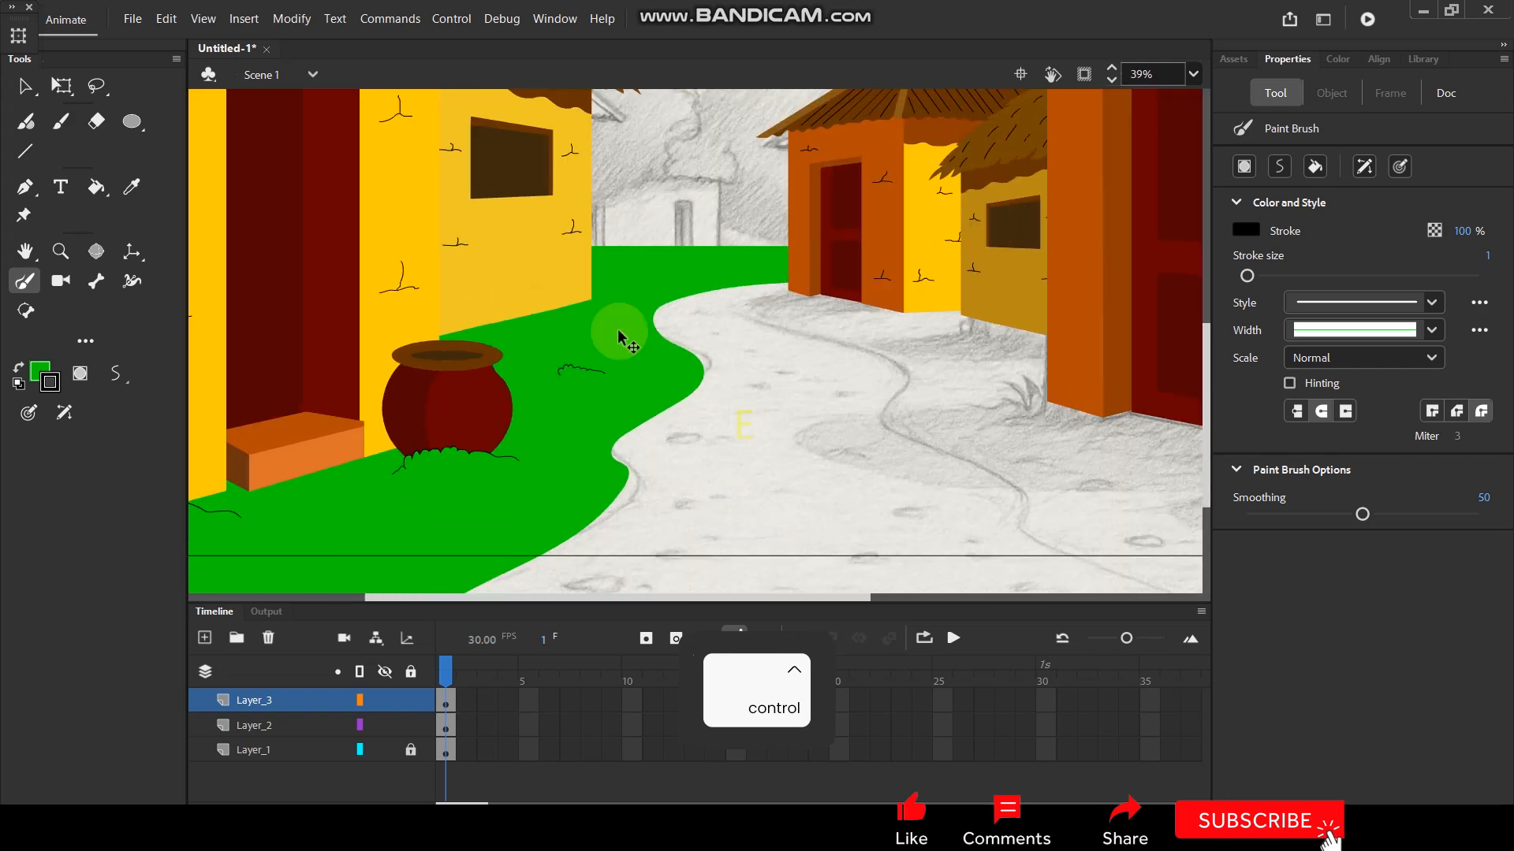
{"action": "scroll", "coordinate": [631, 288], "scroll_direction": "up", "scroll_amount": 2, "text": "ctrl"}
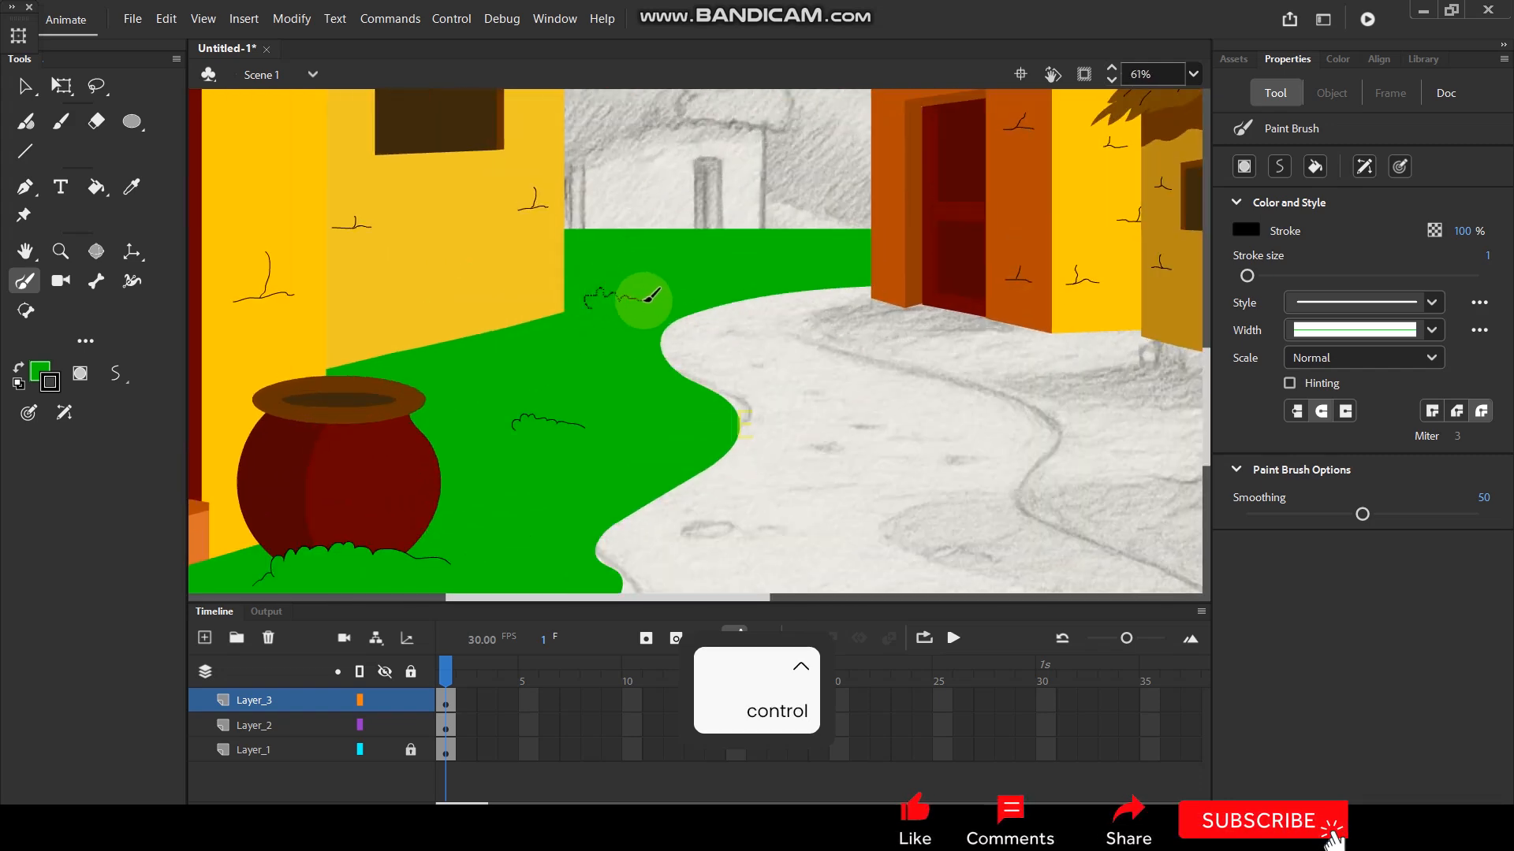
{"action": "left_click_drag", "start_coordinate": [696, 270], "coordinate": [802, 249]}
Group the three grass tufts and move the group from Layer_3 onto Layer_2 in the same position.
{"action": "scroll", "coordinate": [924, 210], "scroll_direction": "down", "scroll_amount": 2}
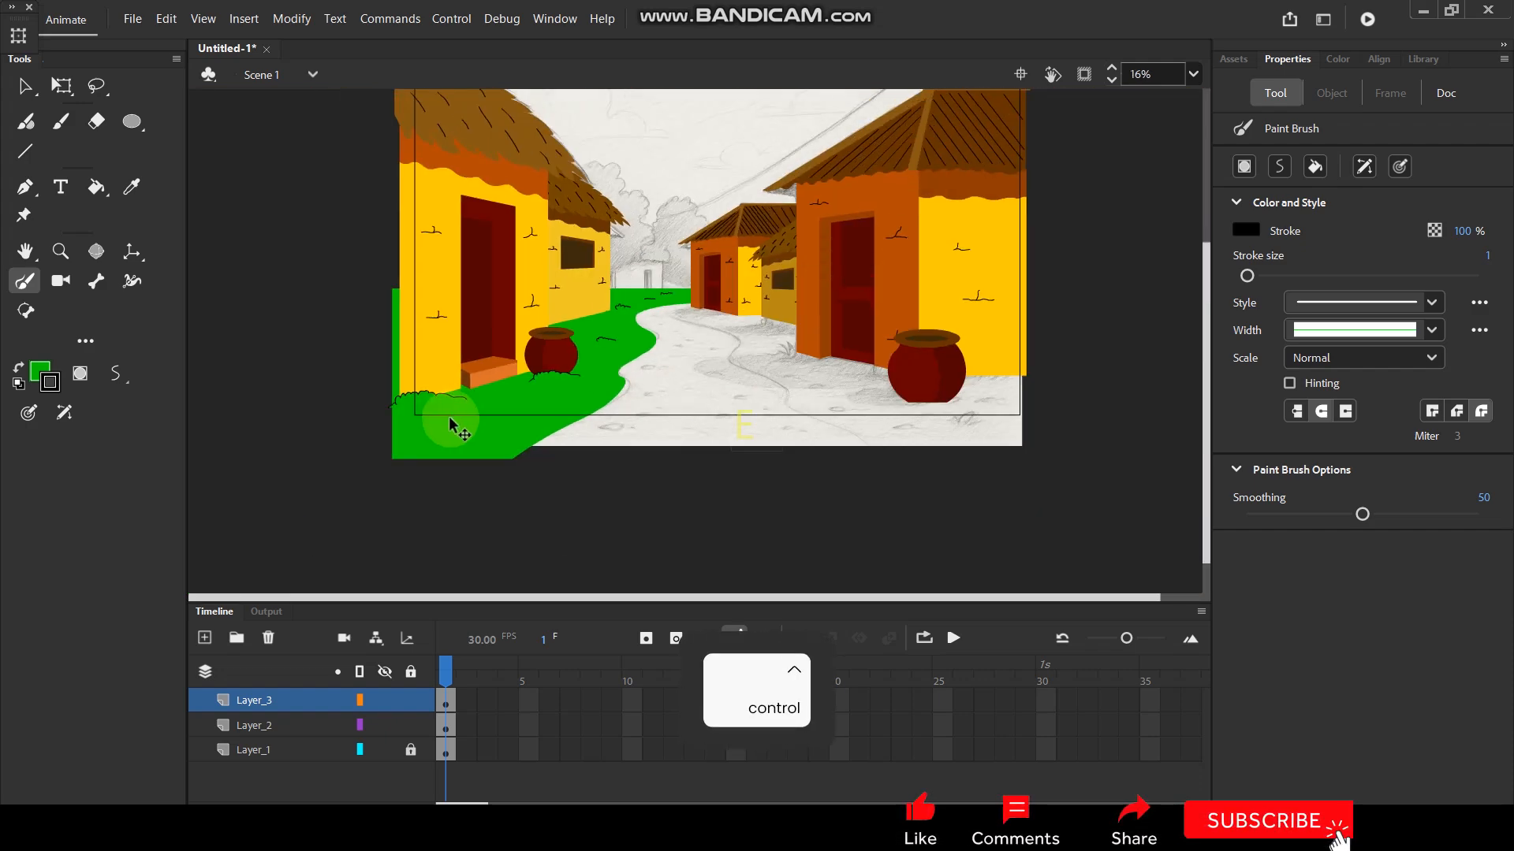
{"action": "scroll", "coordinate": [451, 425], "scroll_direction": "up", "scroll_amount": 1}
{"action": "scroll", "coordinate": [572, 437], "scroll_direction": "down", "scroll_amount": 1}
{"action": "scroll", "coordinate": [820, 460], "scroll_direction": "up", "scroll_amount": 1}
{"action": "scroll", "coordinate": [820, 460], "scroll_direction": "up", "scroll_amount": 1}
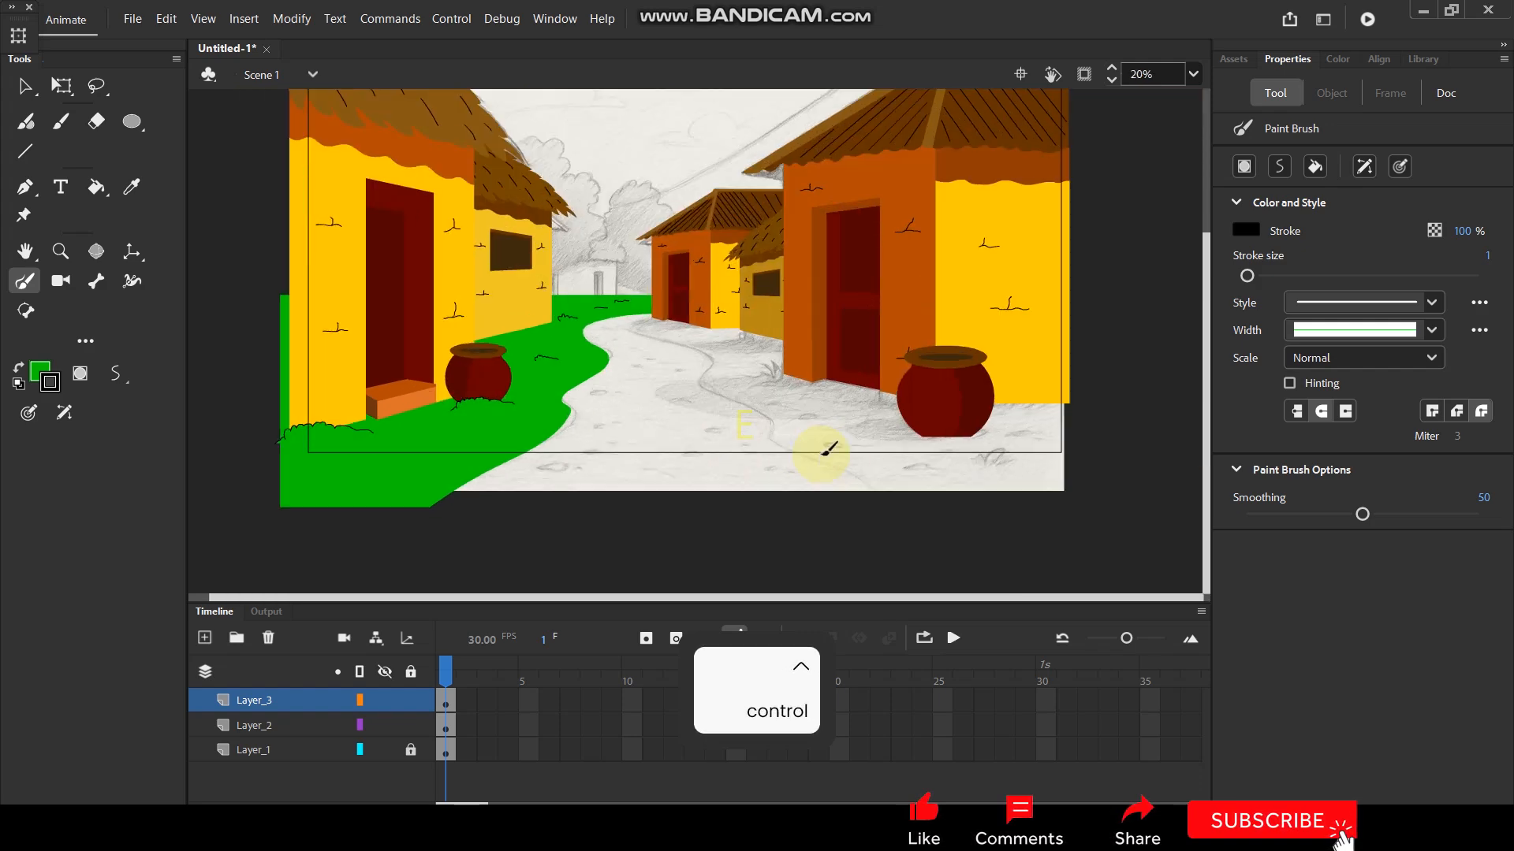
{"action": "left_click", "coordinate": [131, 121]}
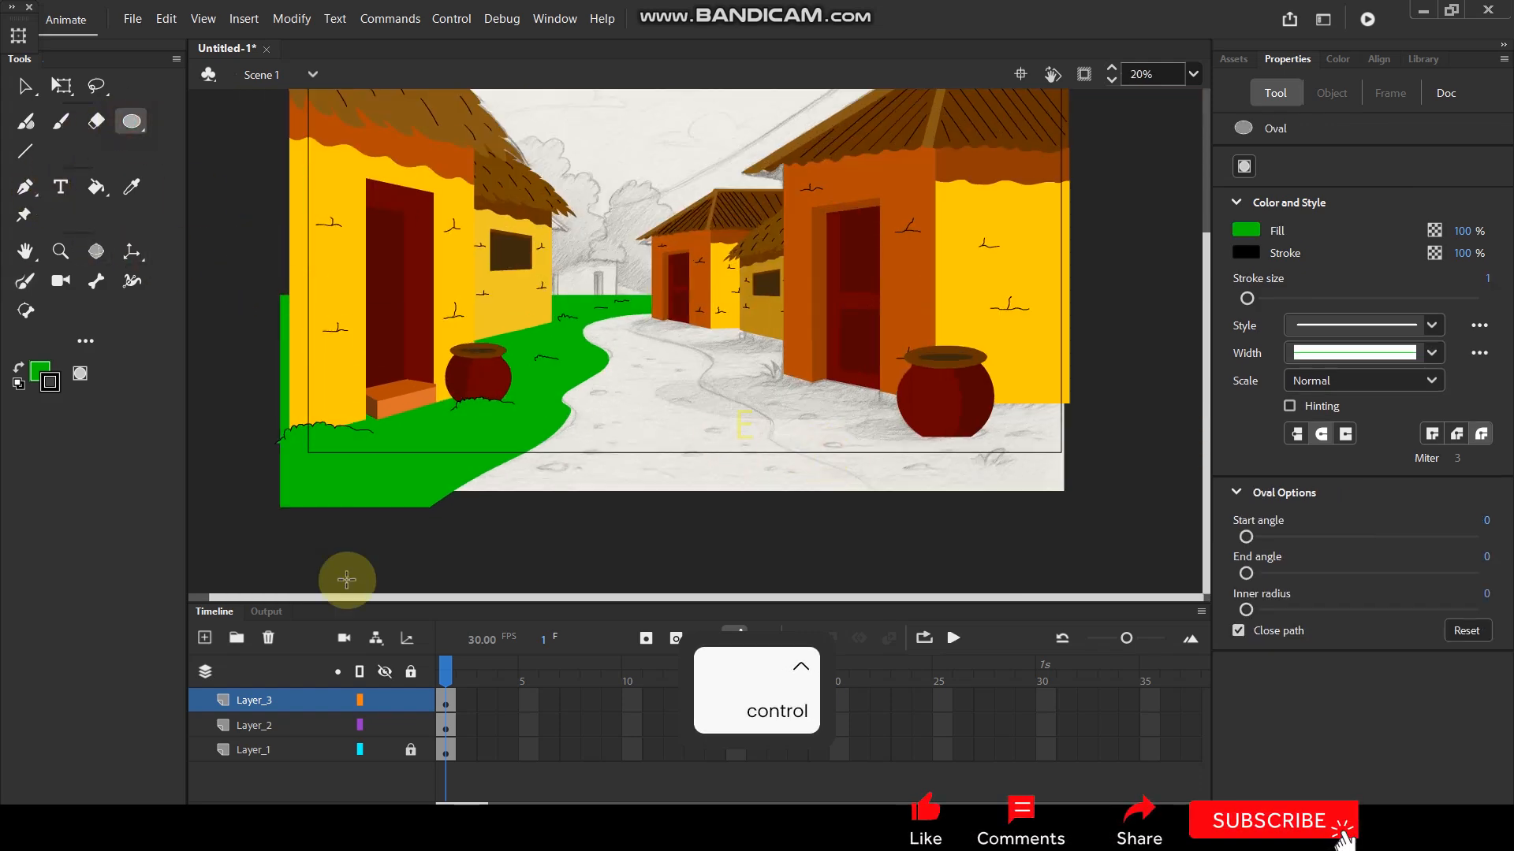
{"action": "left_click", "coordinate": [299, 700]}
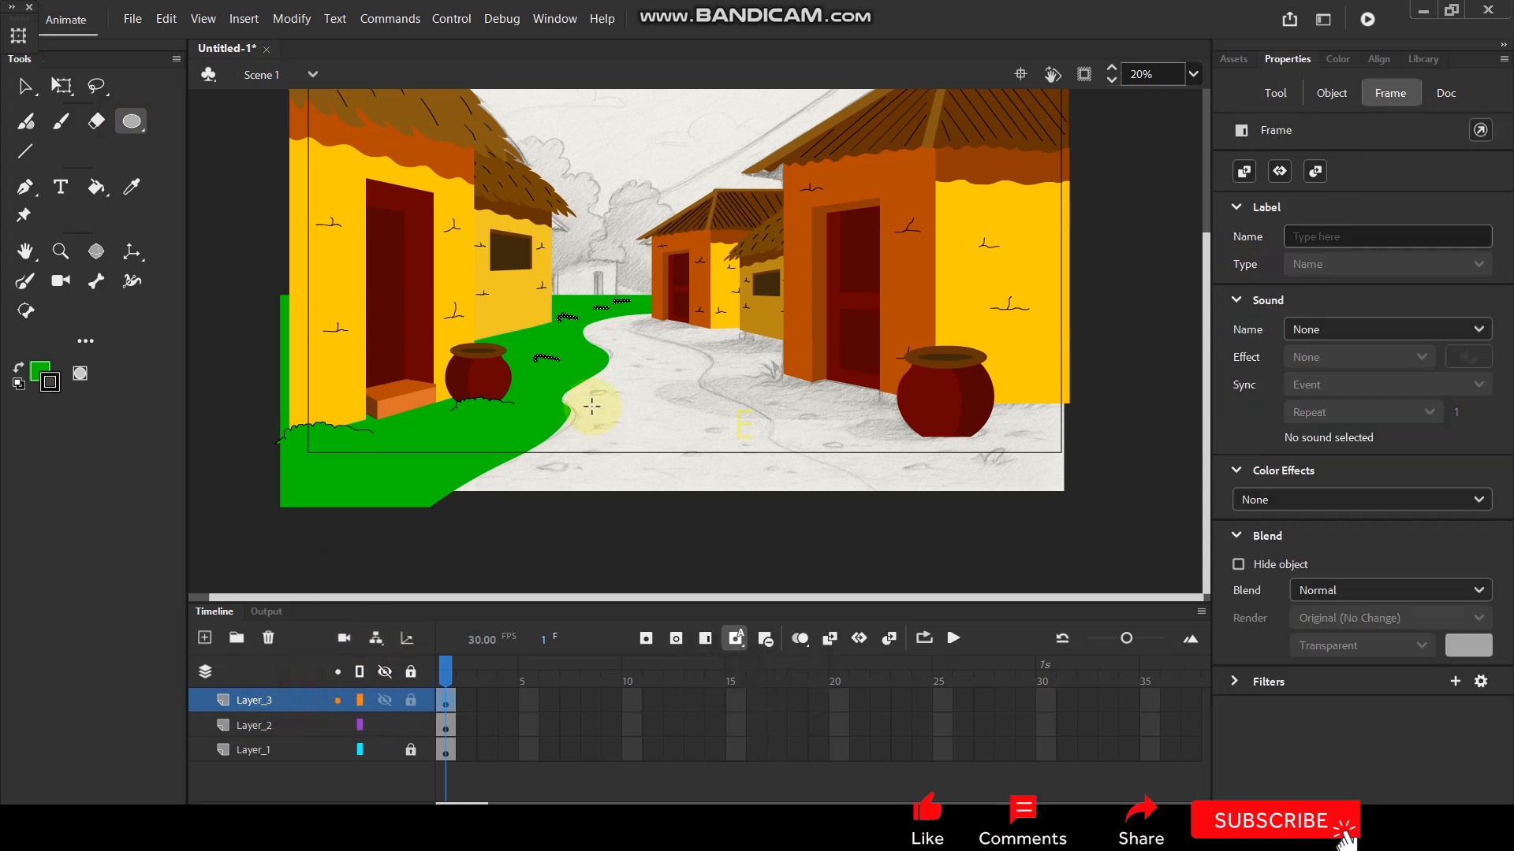
{"action": "key", "text": "ctrl+g"}
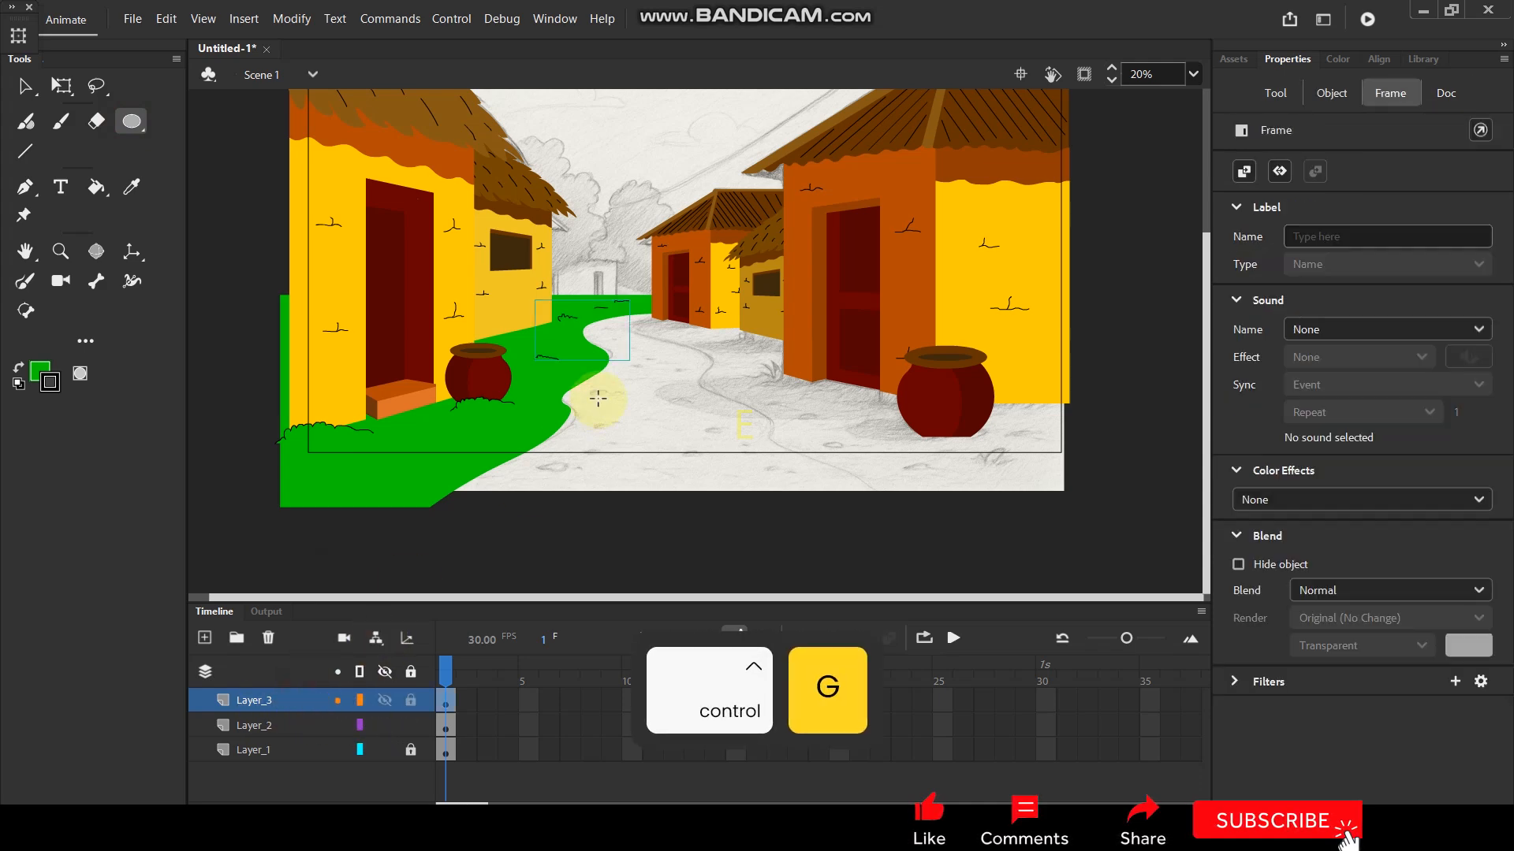
{"action": "key", "text": "ctrl+x"}
{"action": "left_click", "coordinate": [290, 725]}
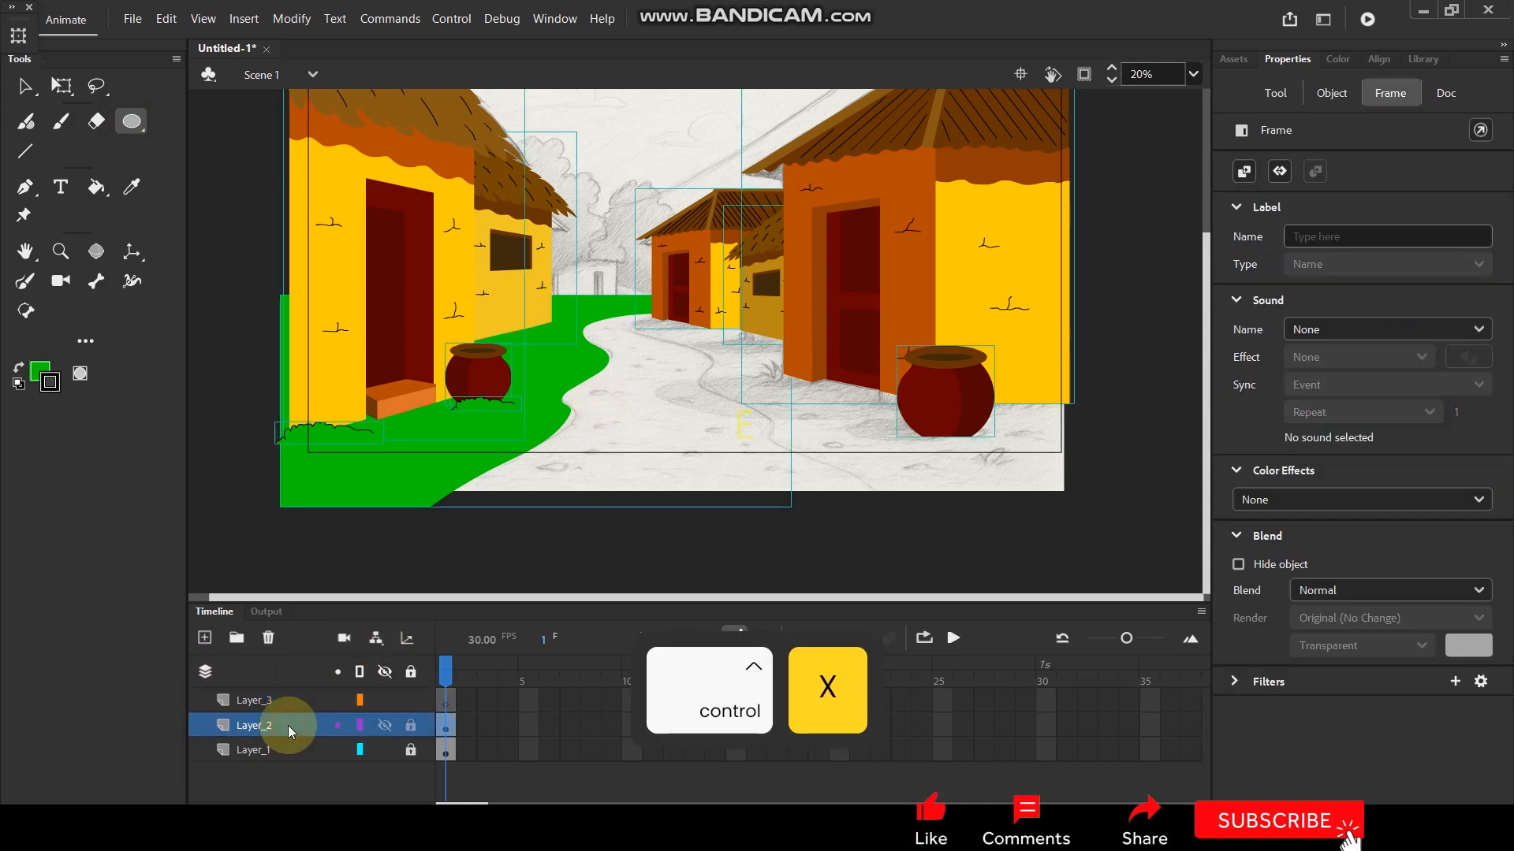
{"action": "key", "text": "ctrl+shift+v"}
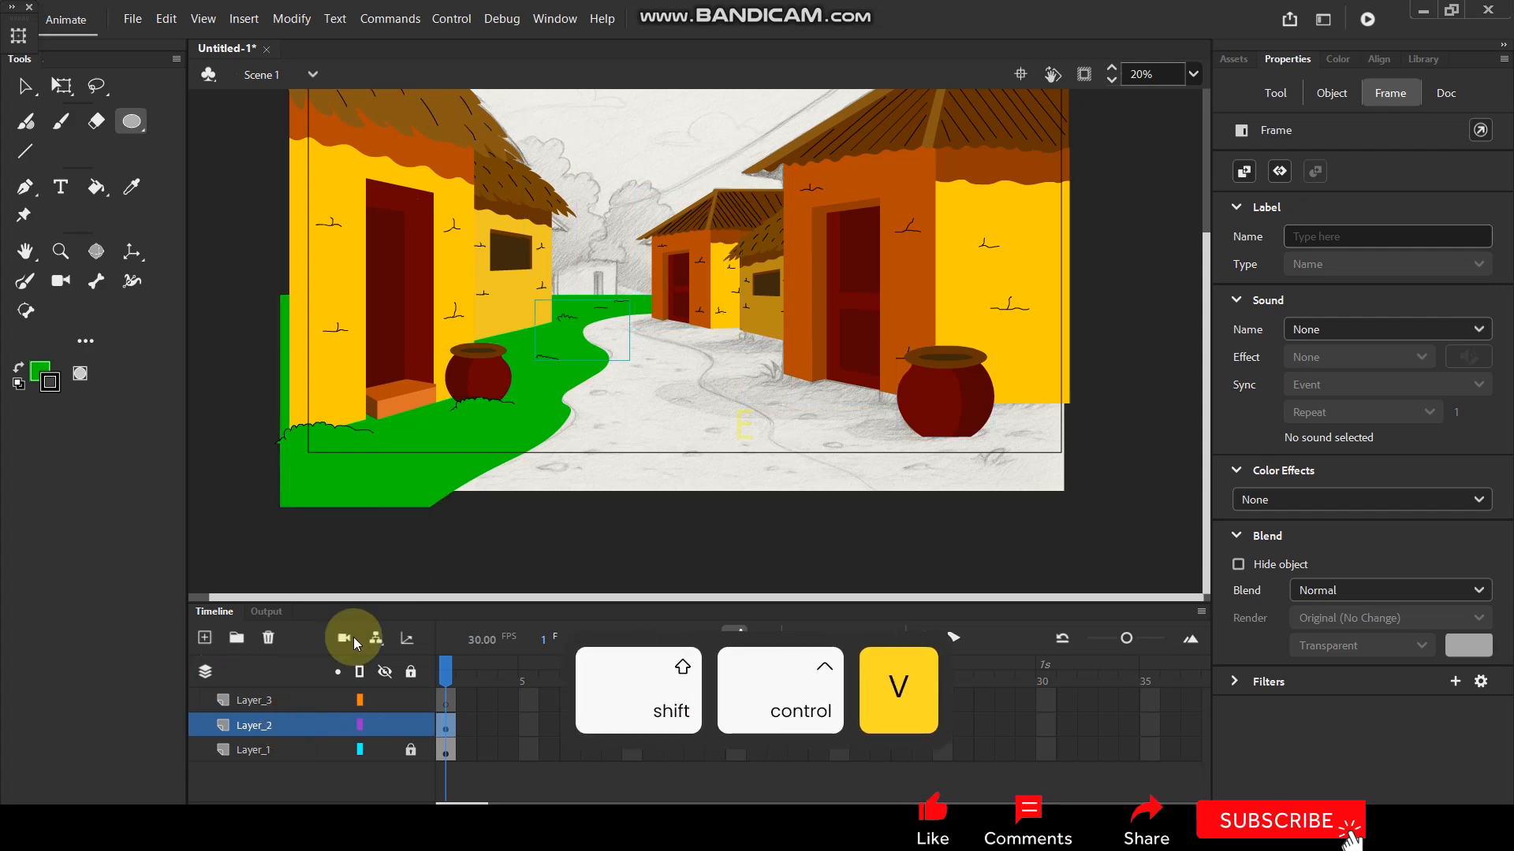
Draw a small flat oval stone on Layer_3 below the left pot and add a curved shading line near its left end.
{"action": "left_click", "coordinate": [282, 706]}
{"action": "scroll", "coordinate": [508, 493], "scroll_direction": "up", "scroll_amount": 3}
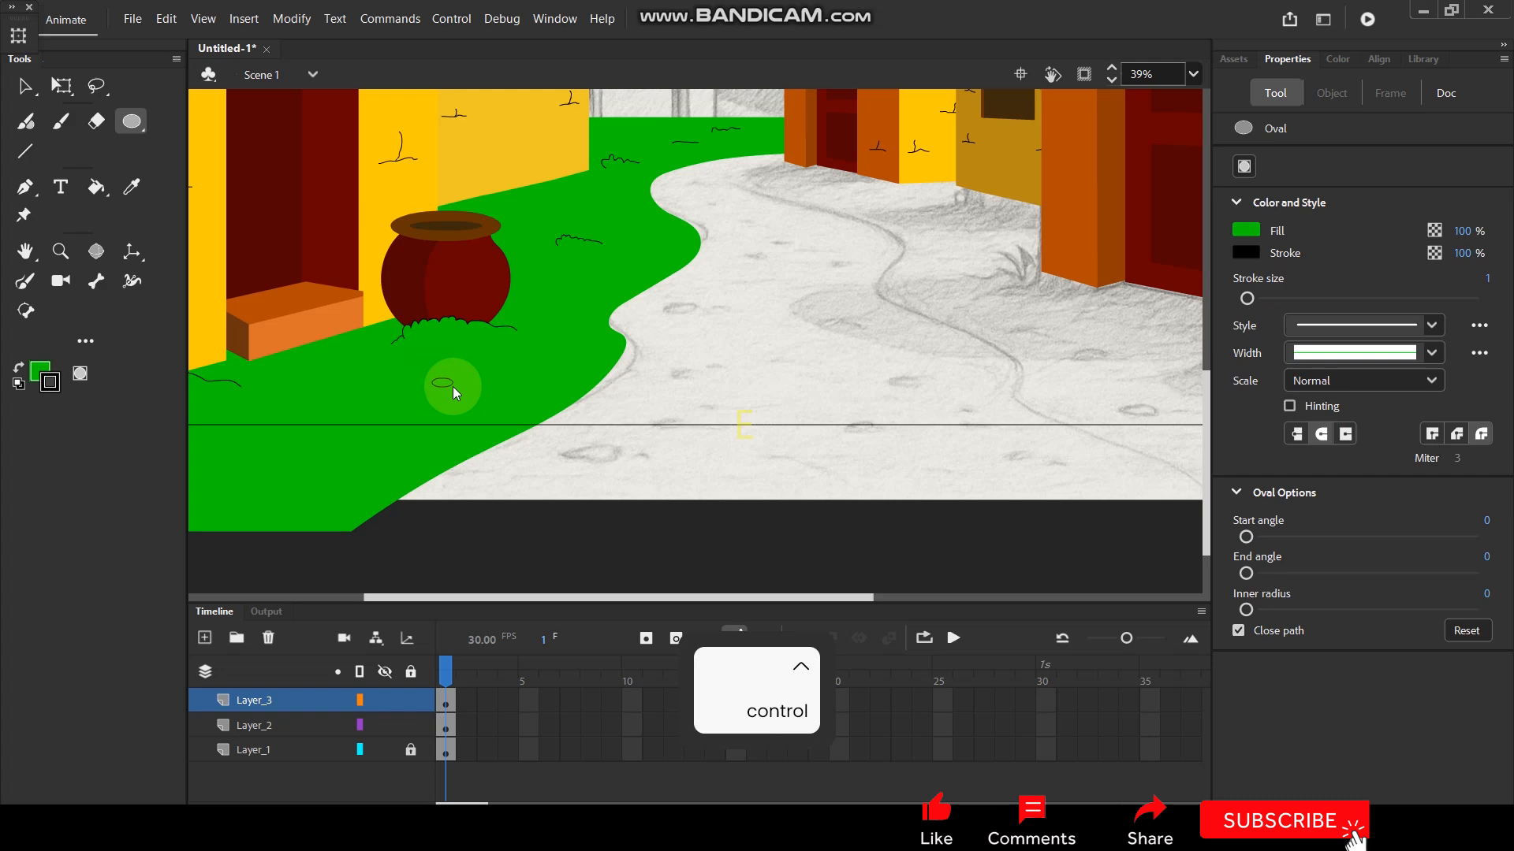
{"action": "scroll", "coordinate": [452, 386], "scroll_direction": "up", "scroll_amount": 3}
{"action": "key", "text": "y"}
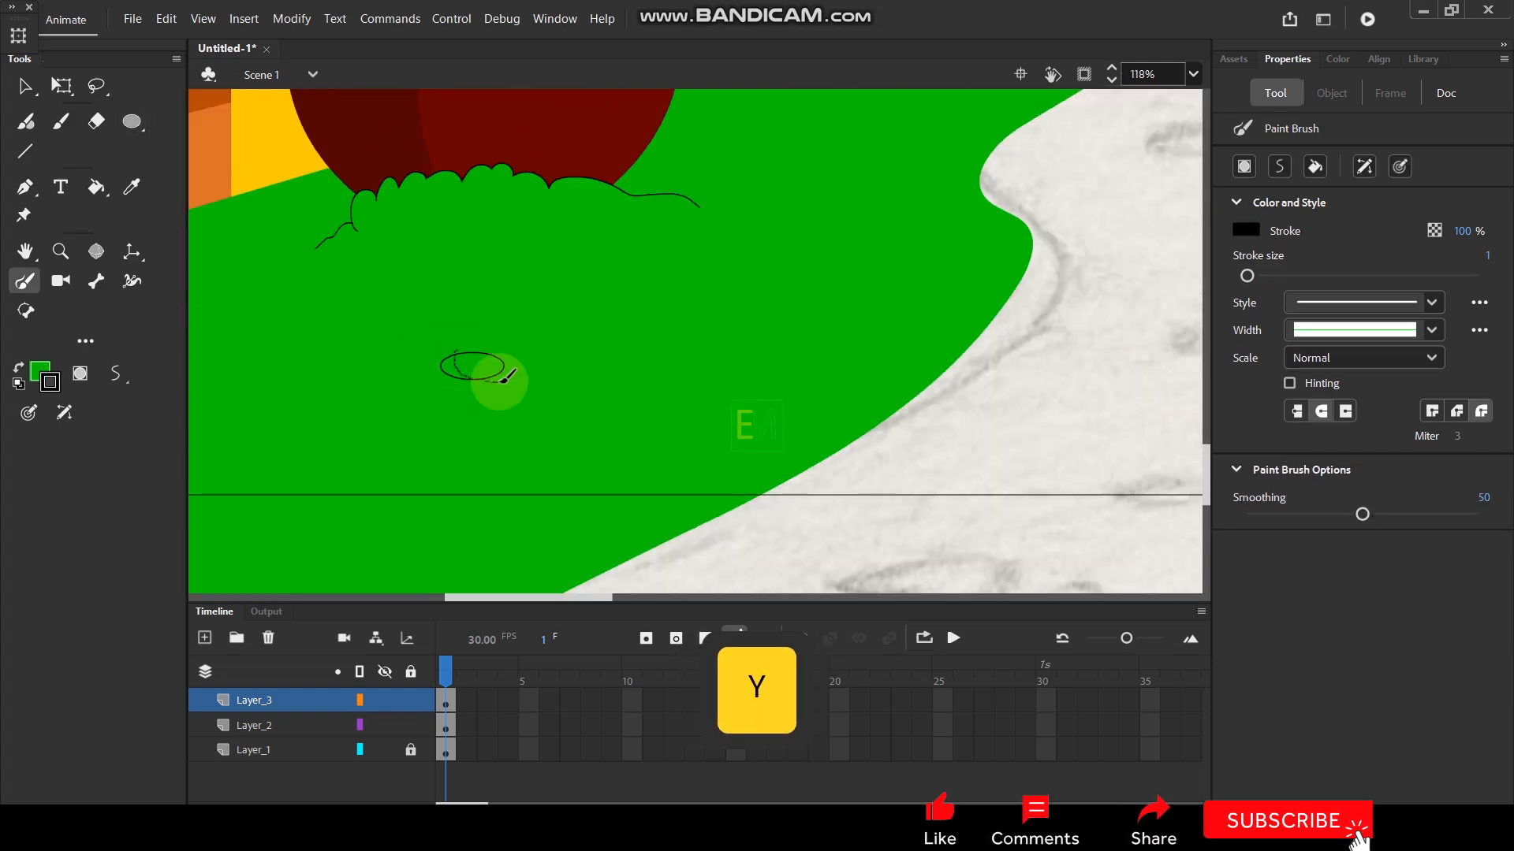
Fill the oval's main area with the hut wall's yellow and its left sliver with the door's dark red.
{"action": "scroll", "coordinate": [609, 339], "scroll_direction": "down", "scroll_amount": 5}
{"action": "key", "text": "i"}
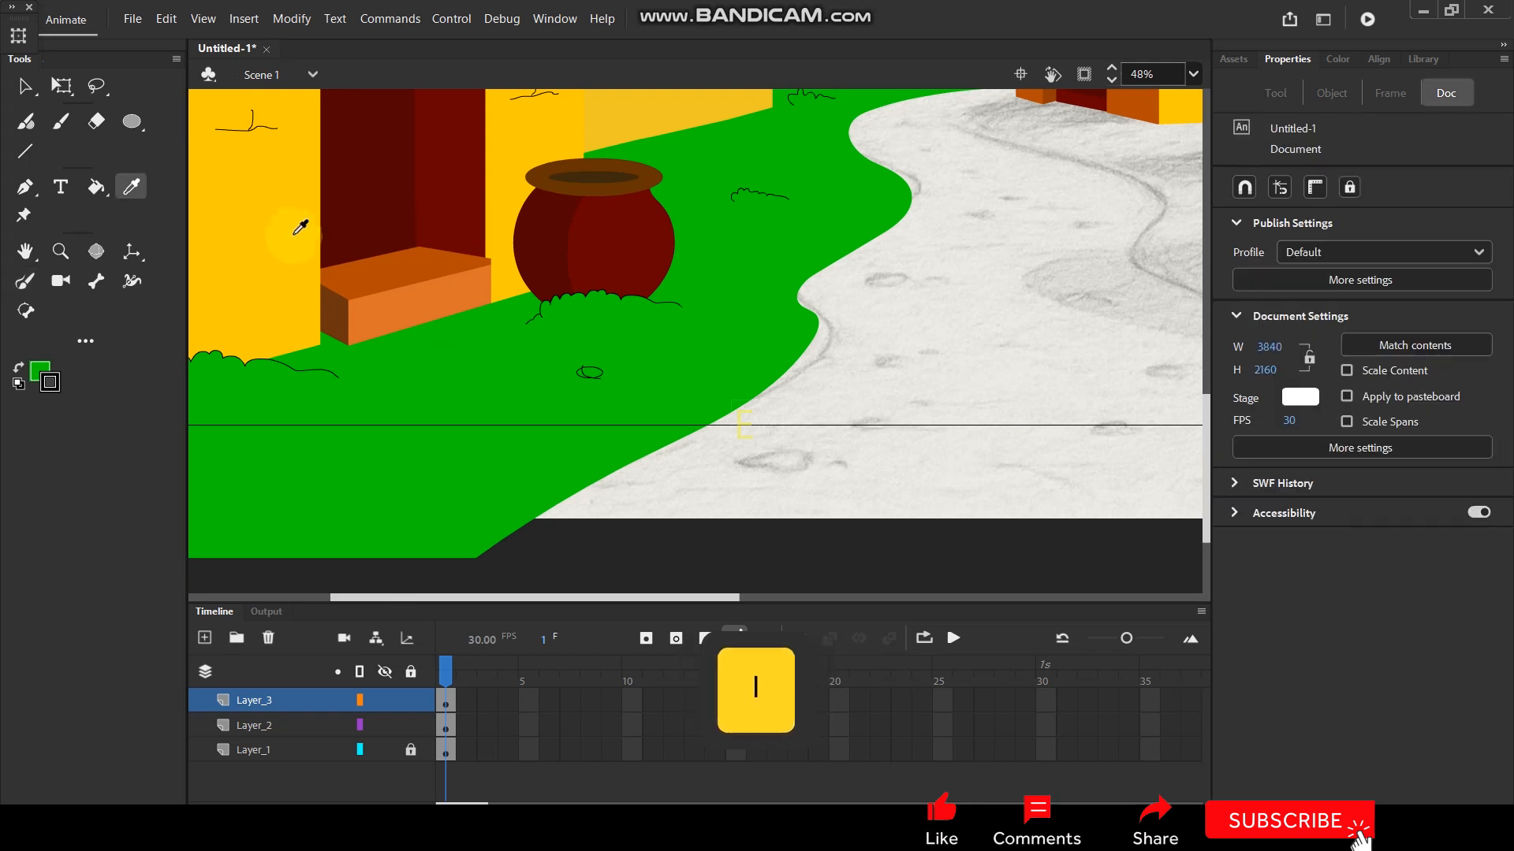
{"action": "left_click", "coordinate": [307, 231]}
{"action": "key", "text": "i"}
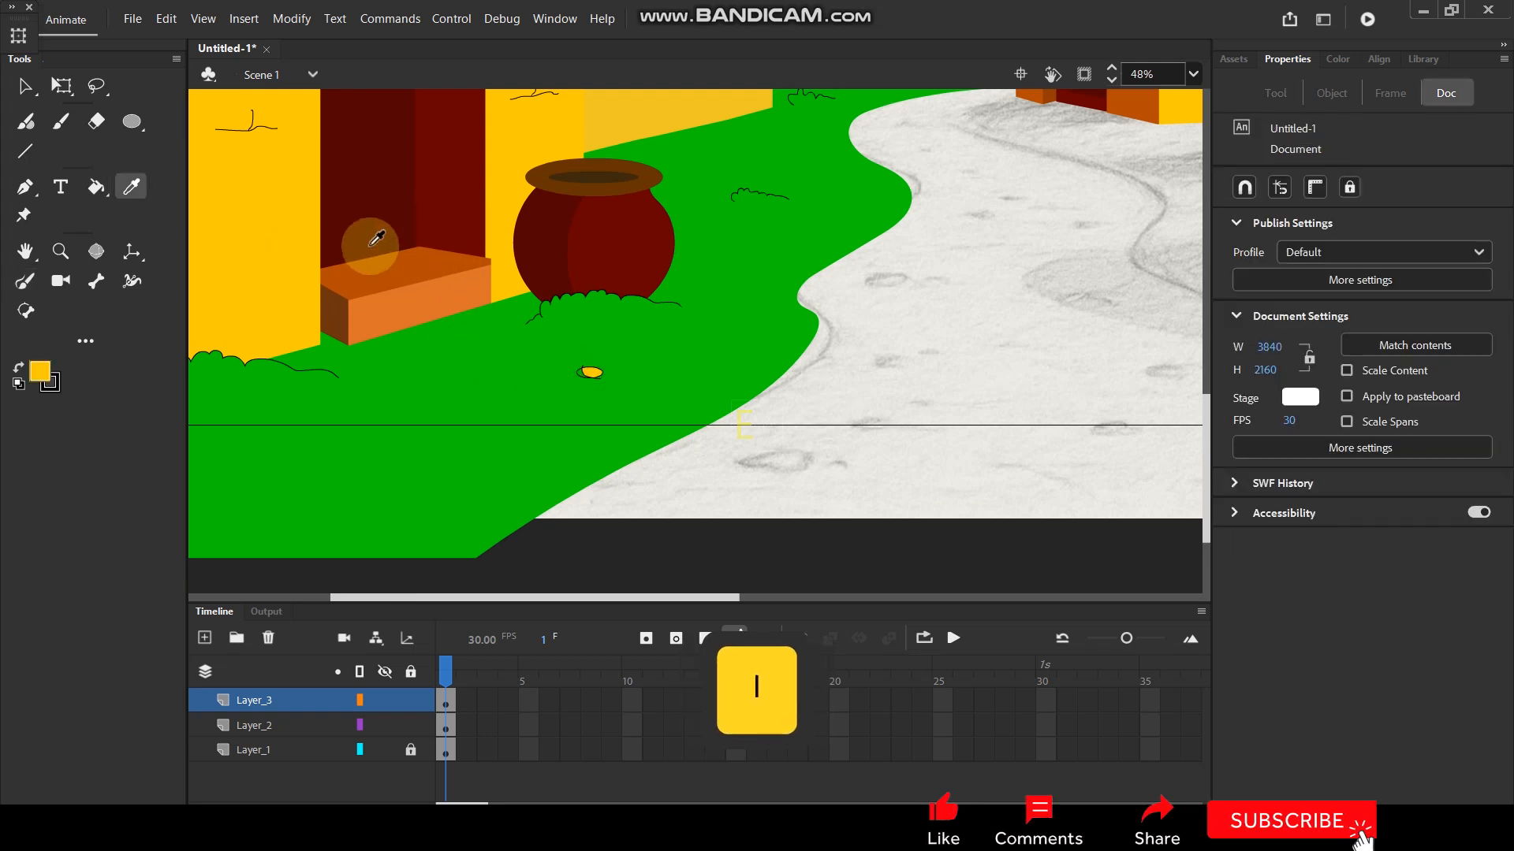
{"action": "left_click", "coordinate": [445, 213]}
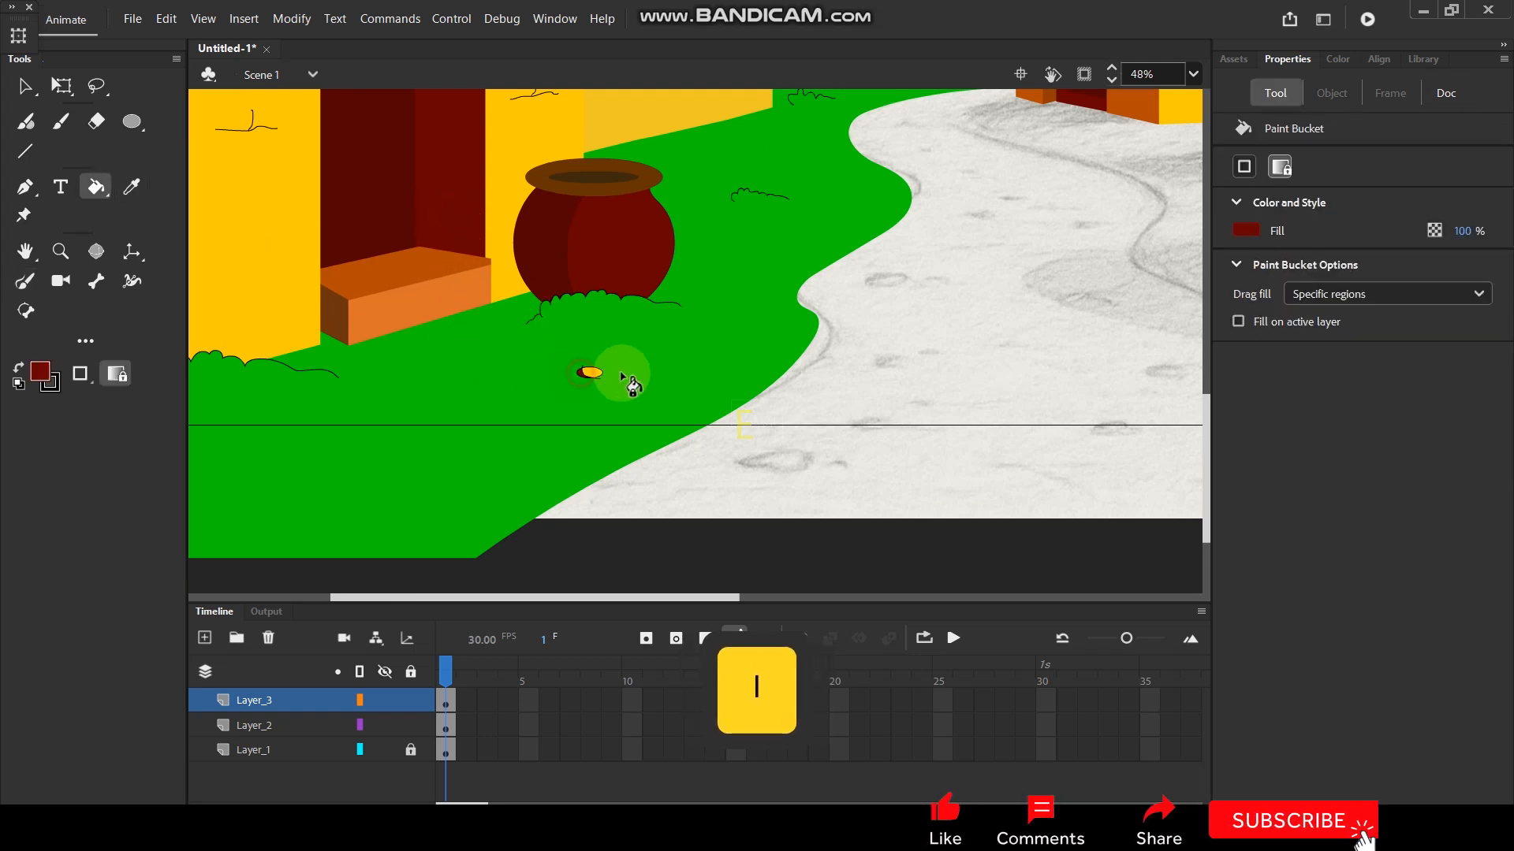
Delete the black outline of the stone, keeping its yellow and dark red fills.
{"action": "left_click", "coordinate": [24, 85]}
{"action": "left_click", "coordinate": [704, 414]}
{"action": "left_click", "coordinate": [597, 384]}
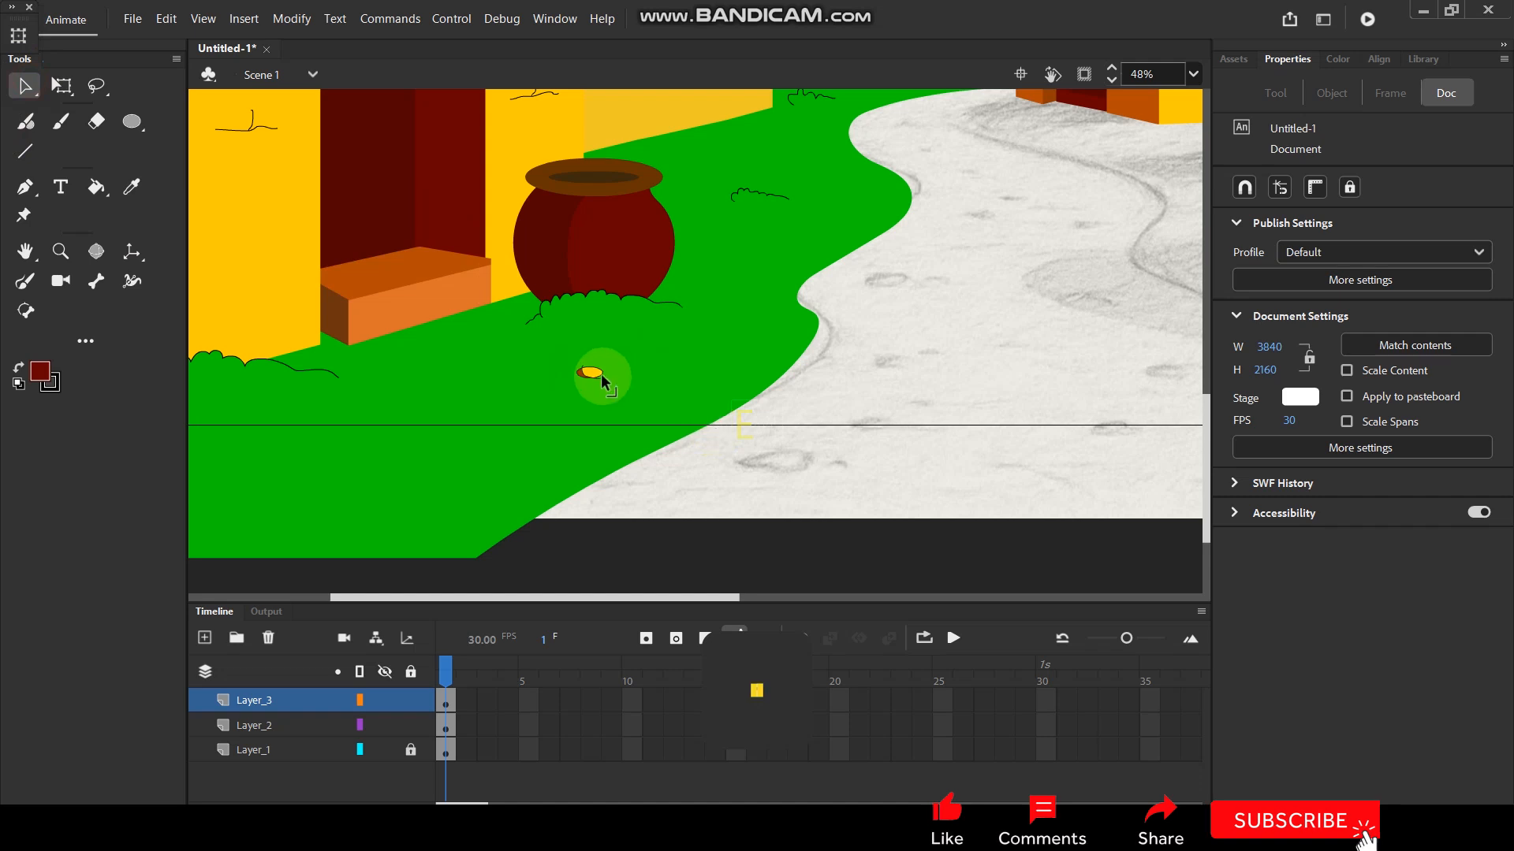
{"action": "key", "text": "Delete"}
Group the stone's two fills and move the group onto Layer_2 in the same position.
{"action": "left_click", "coordinate": [590, 375]}
{"action": "left_click", "coordinate": [583, 376], "text": "shift"}
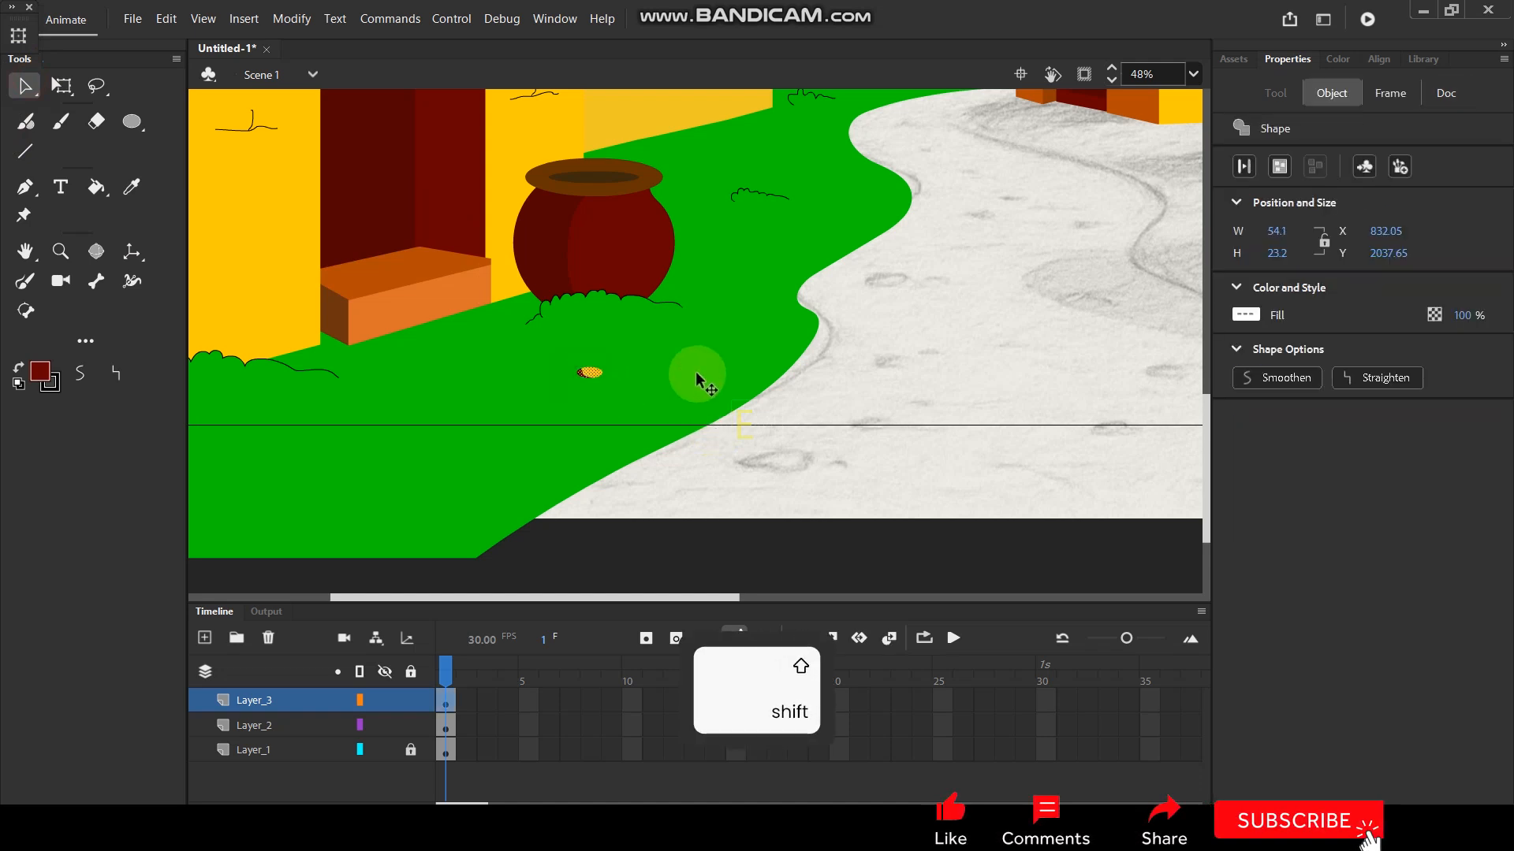
{"action": "key", "text": "ctrl+g"}
{"action": "key", "text": "alt"}
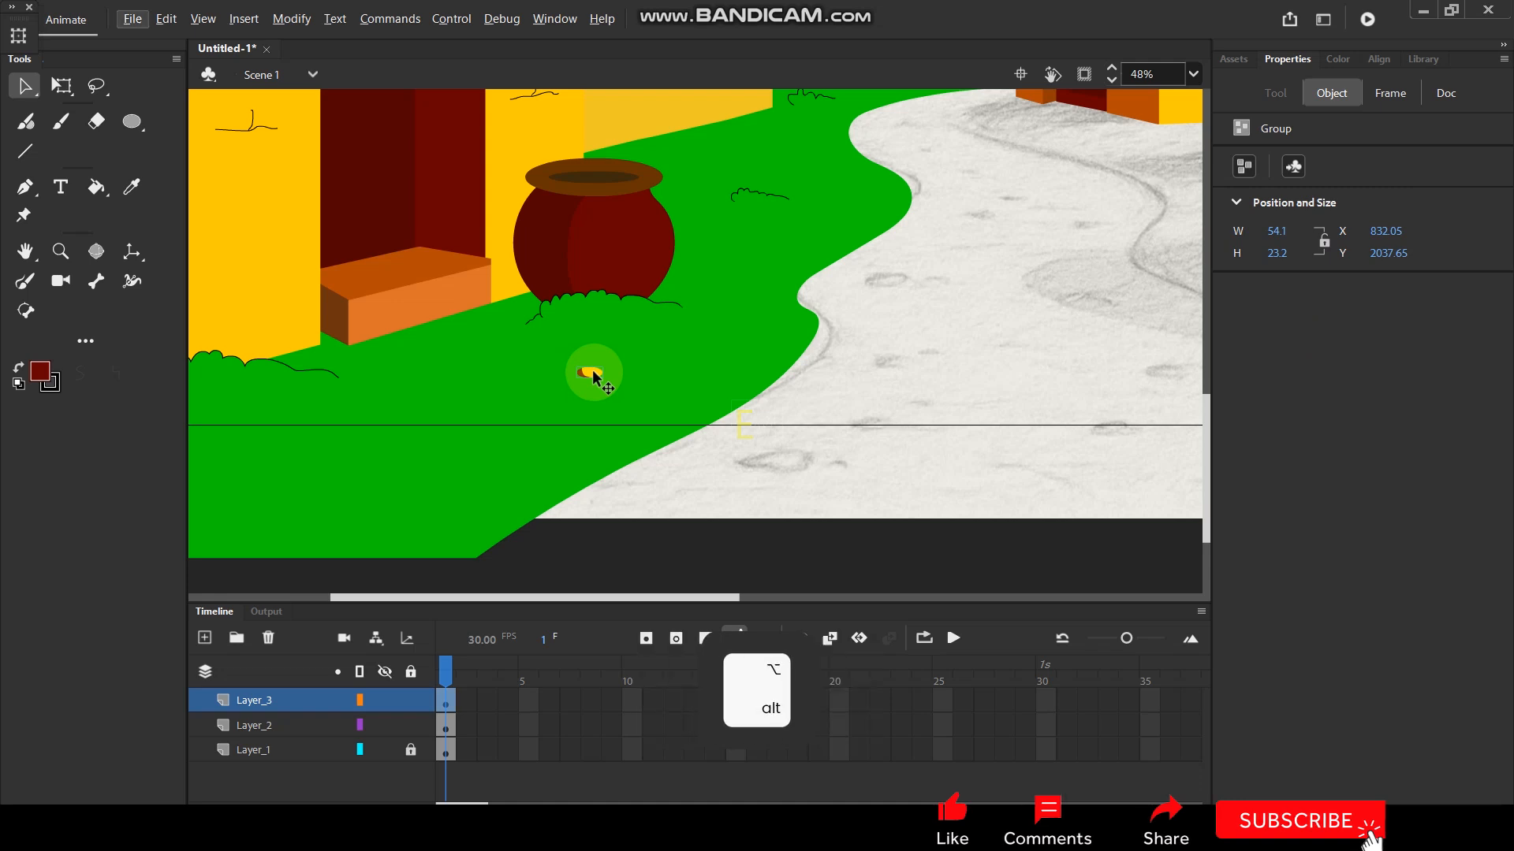
{"action": "key", "text": "ctrl+x"}
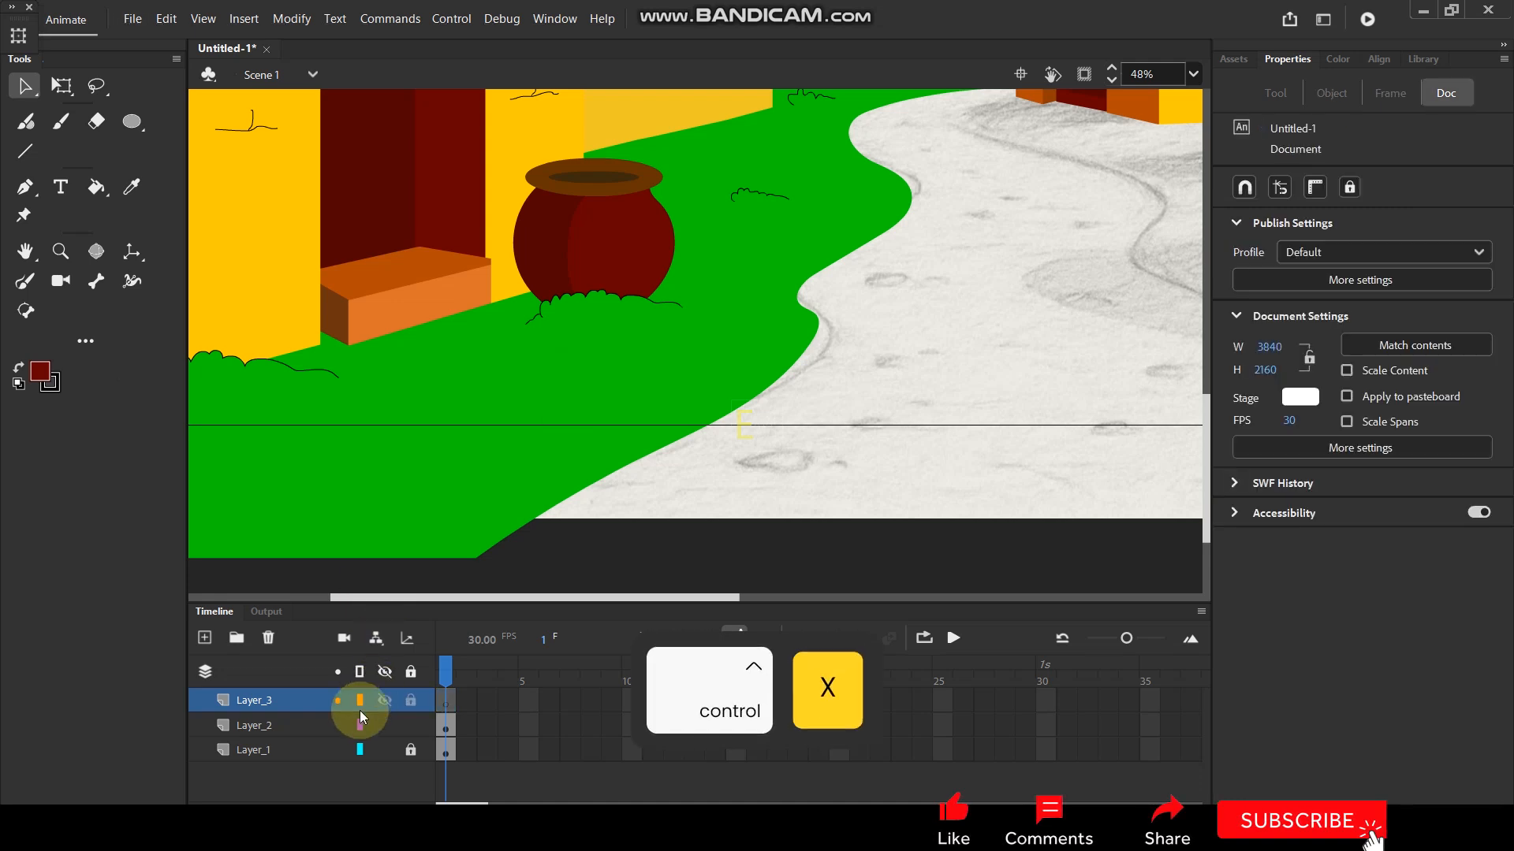
{"action": "left_click", "coordinate": [304, 725]}
{"action": "key", "text": "ctrl+shift+v"}
Place stone copies near the path's bend and beside the left pot's rim, shrinking the one by the pot to about 33 × 16.
{"action": "left_click_drag", "start_coordinate": [588, 374], "coordinate": [694, 173]}
{"action": "left_click", "coordinate": [62, 86]}
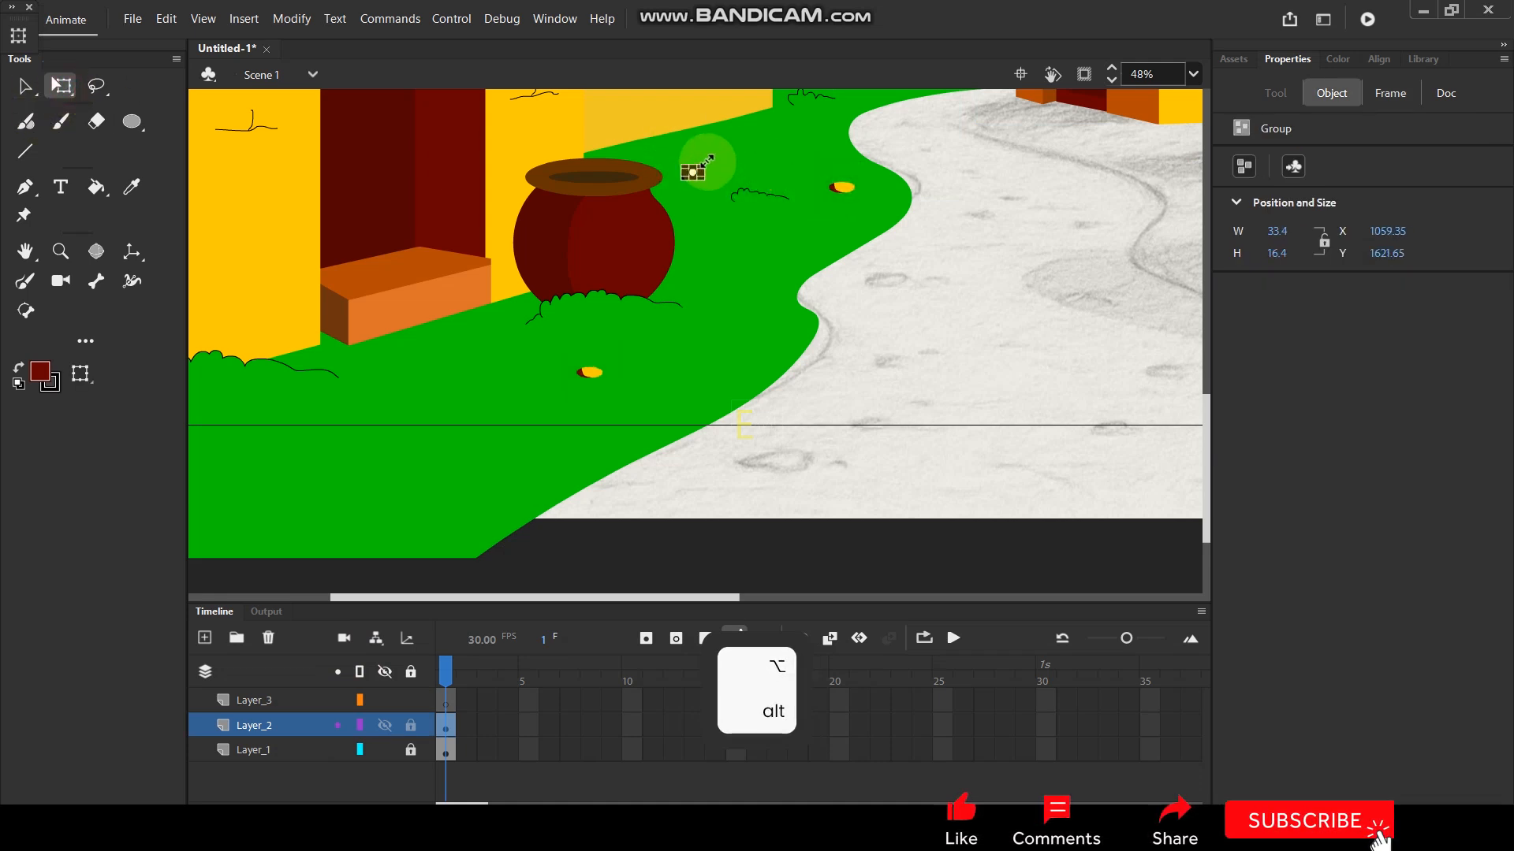
{"action": "left_click", "coordinate": [799, 239]}
{"action": "key", "text": "ctrl+minus"}
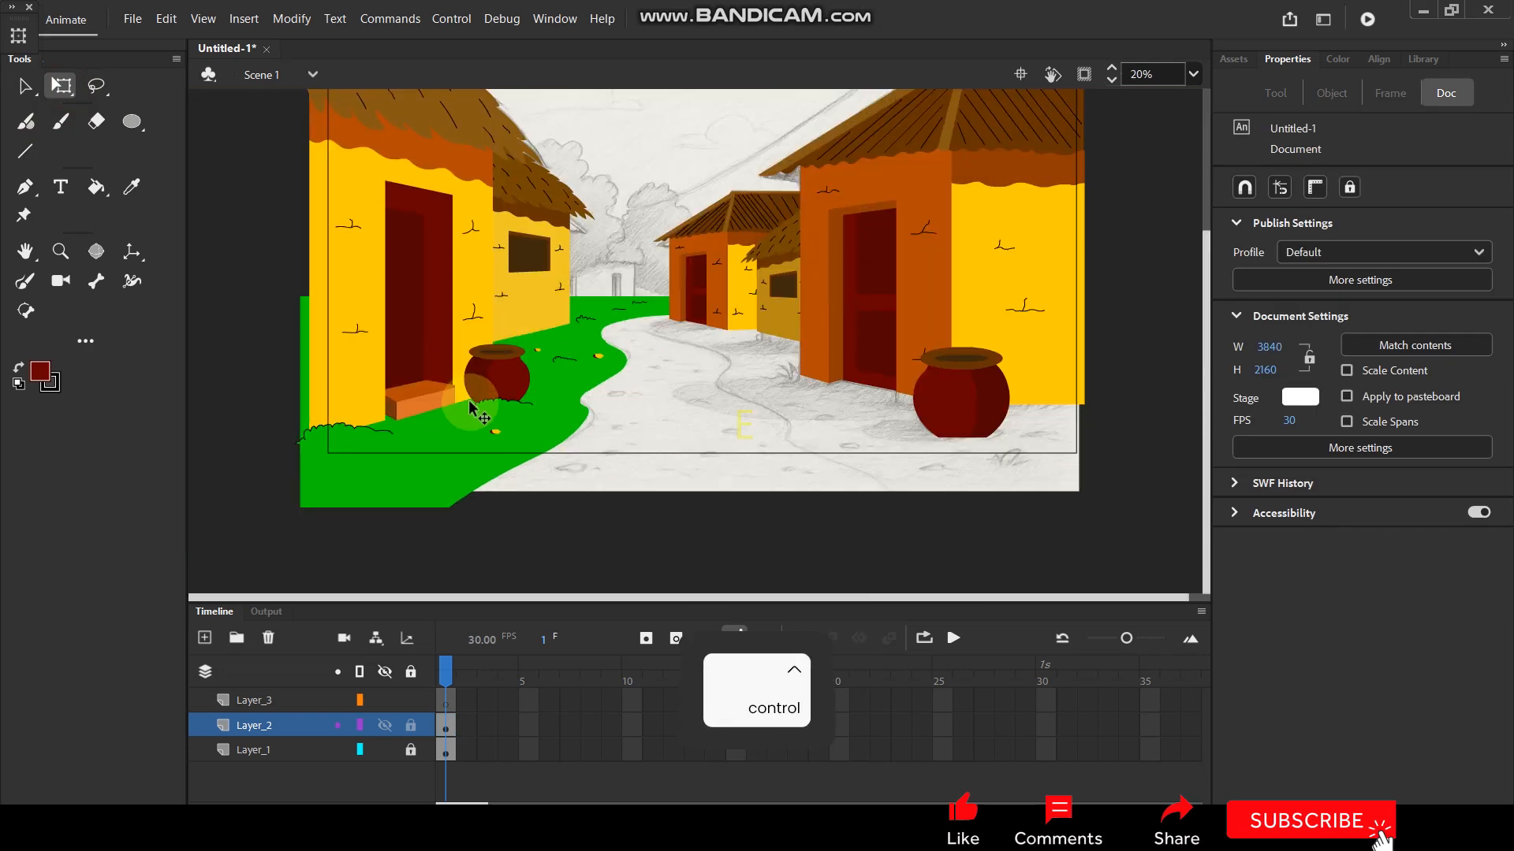
{"action": "scroll", "coordinate": [460, 414], "scroll_direction": "up", "scroll_amount": 1}
{"action": "key", "text": "space"}
{"action": "left_click_drag", "start_coordinate": [724, 310], "coordinate": [605, 333]}
{"action": "left_click_drag", "start_coordinate": [702, 375], "coordinate": [655, 373]}
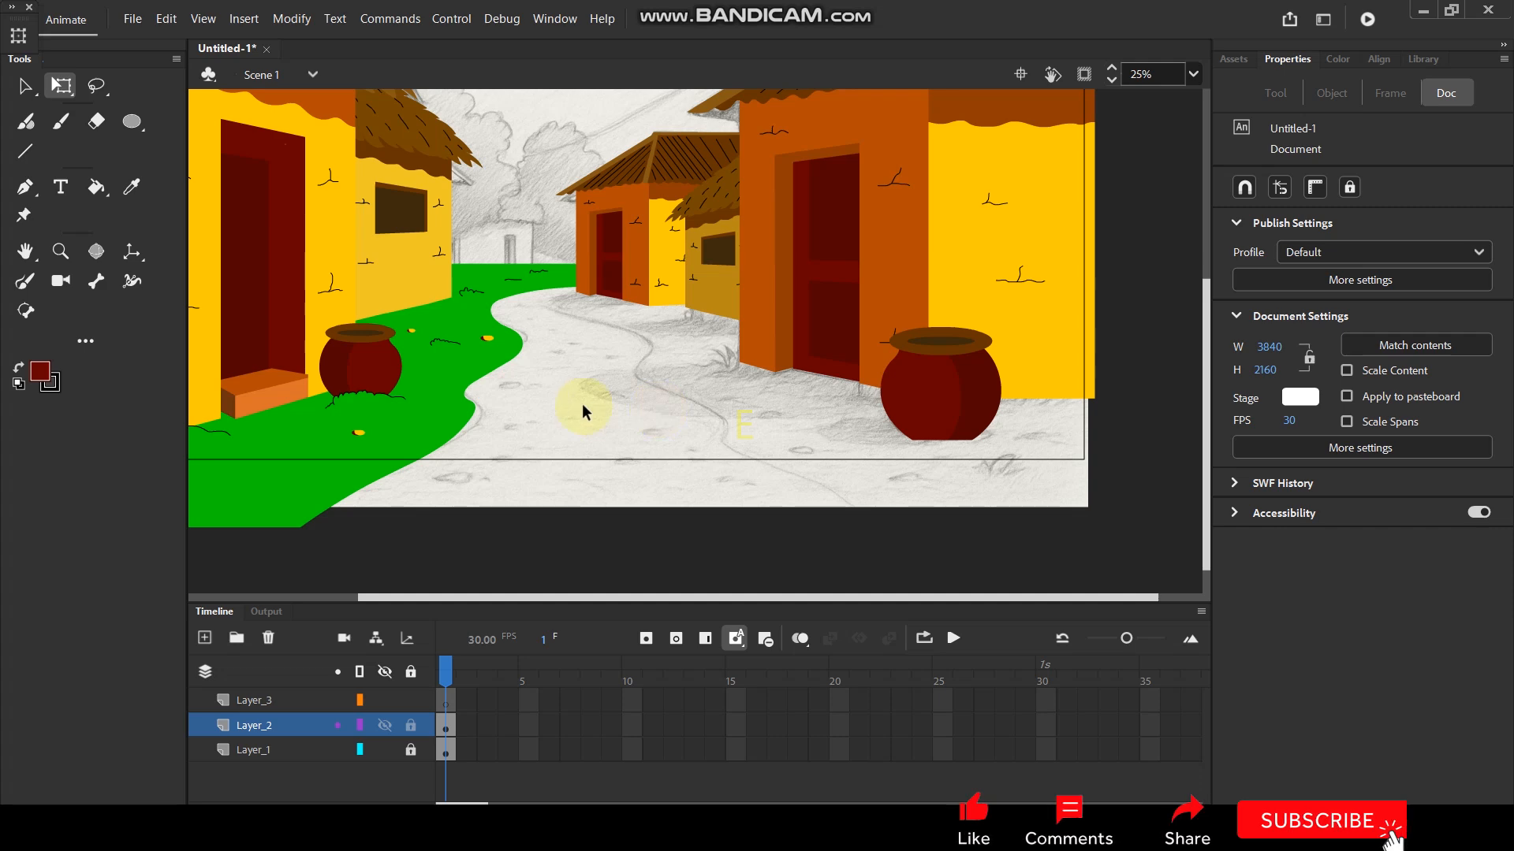
{"action": "left_click", "coordinate": [446, 408]}
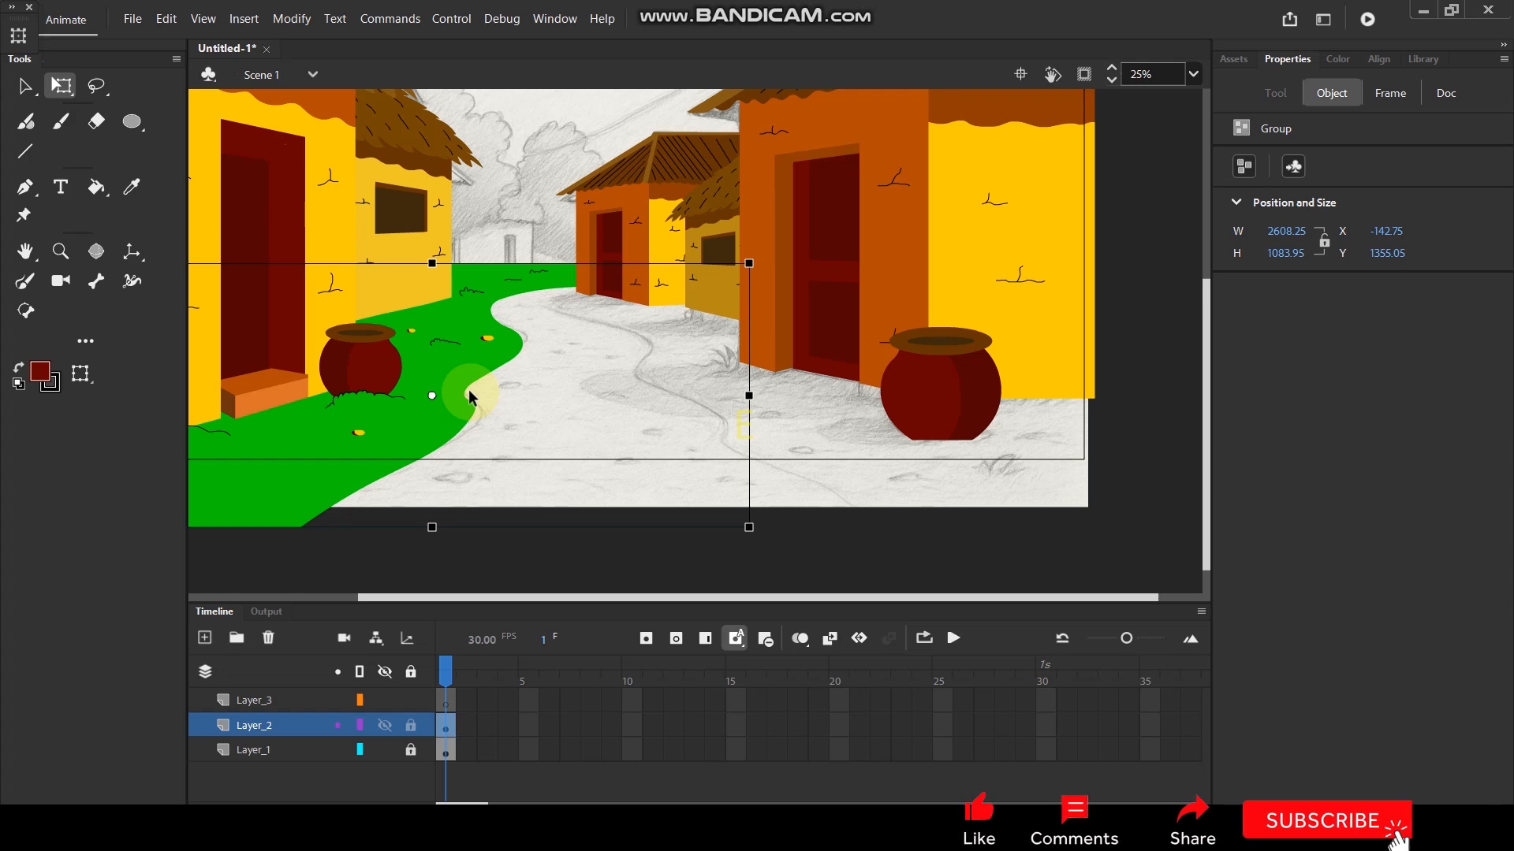
{"action": "left_click", "coordinate": [338, 369]}
{"action": "left_click", "coordinate": [580, 423]}
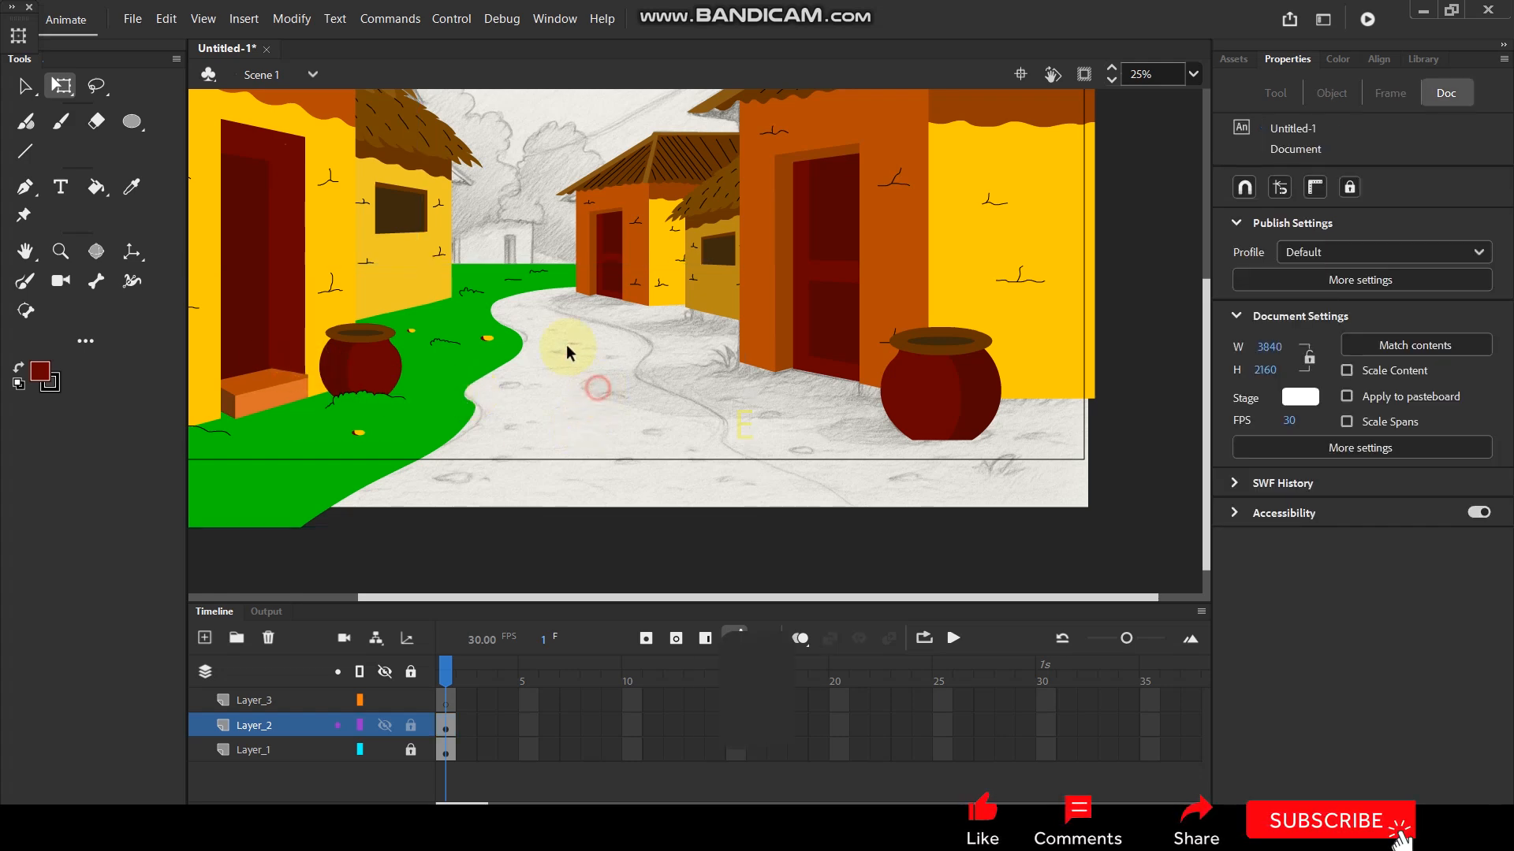
{"action": "scroll", "coordinate": [569, 358], "scroll_direction": "down", "scroll_amount": 2}
{"action": "scroll", "coordinate": [699, 349], "scroll_direction": "up", "scroll_amount": 1}
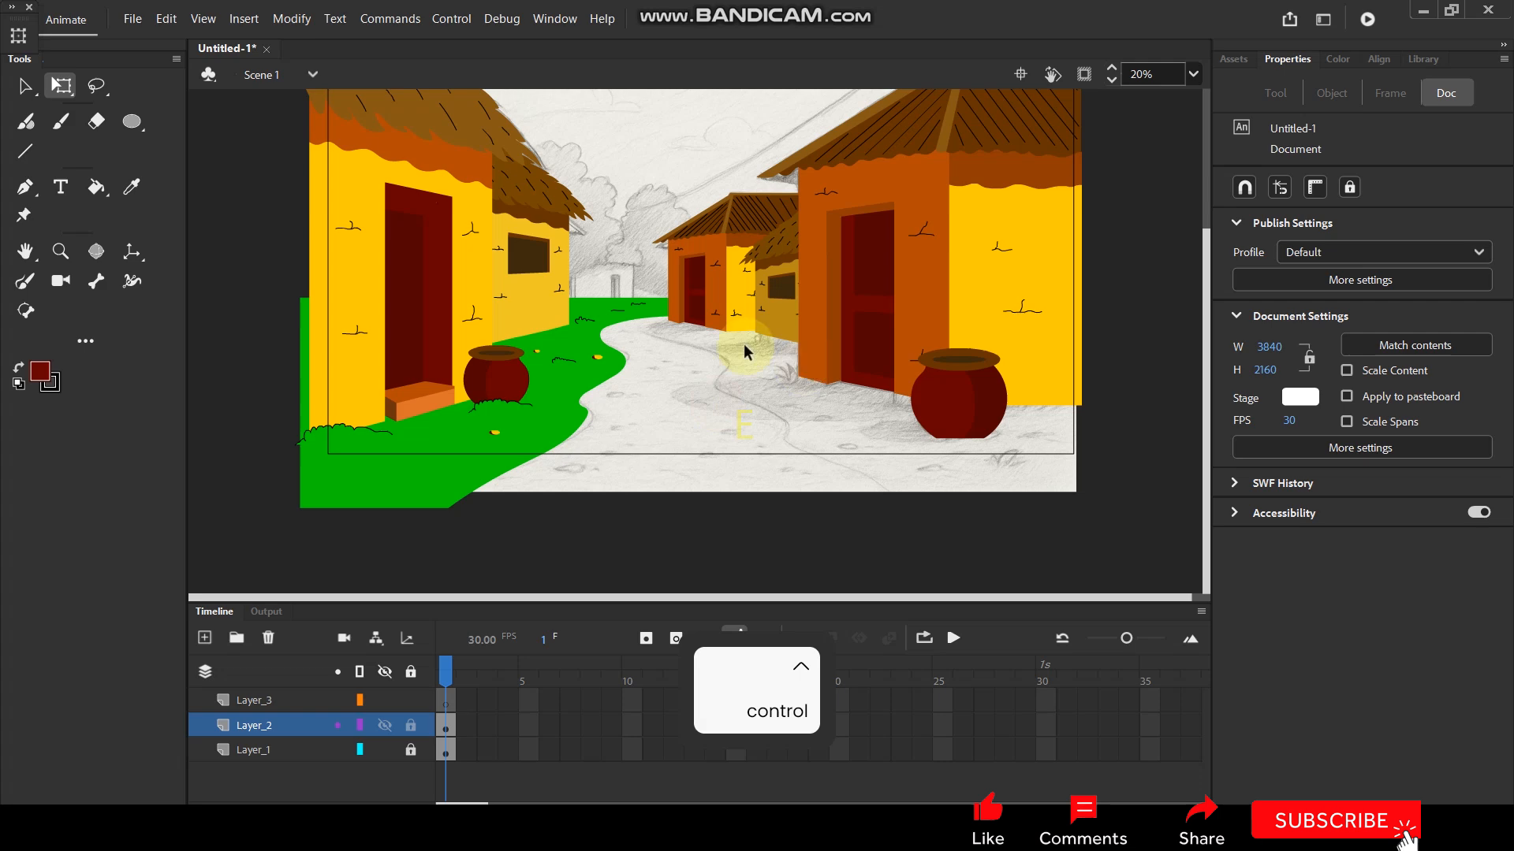
{"action": "left_click", "coordinate": [556, 416]}
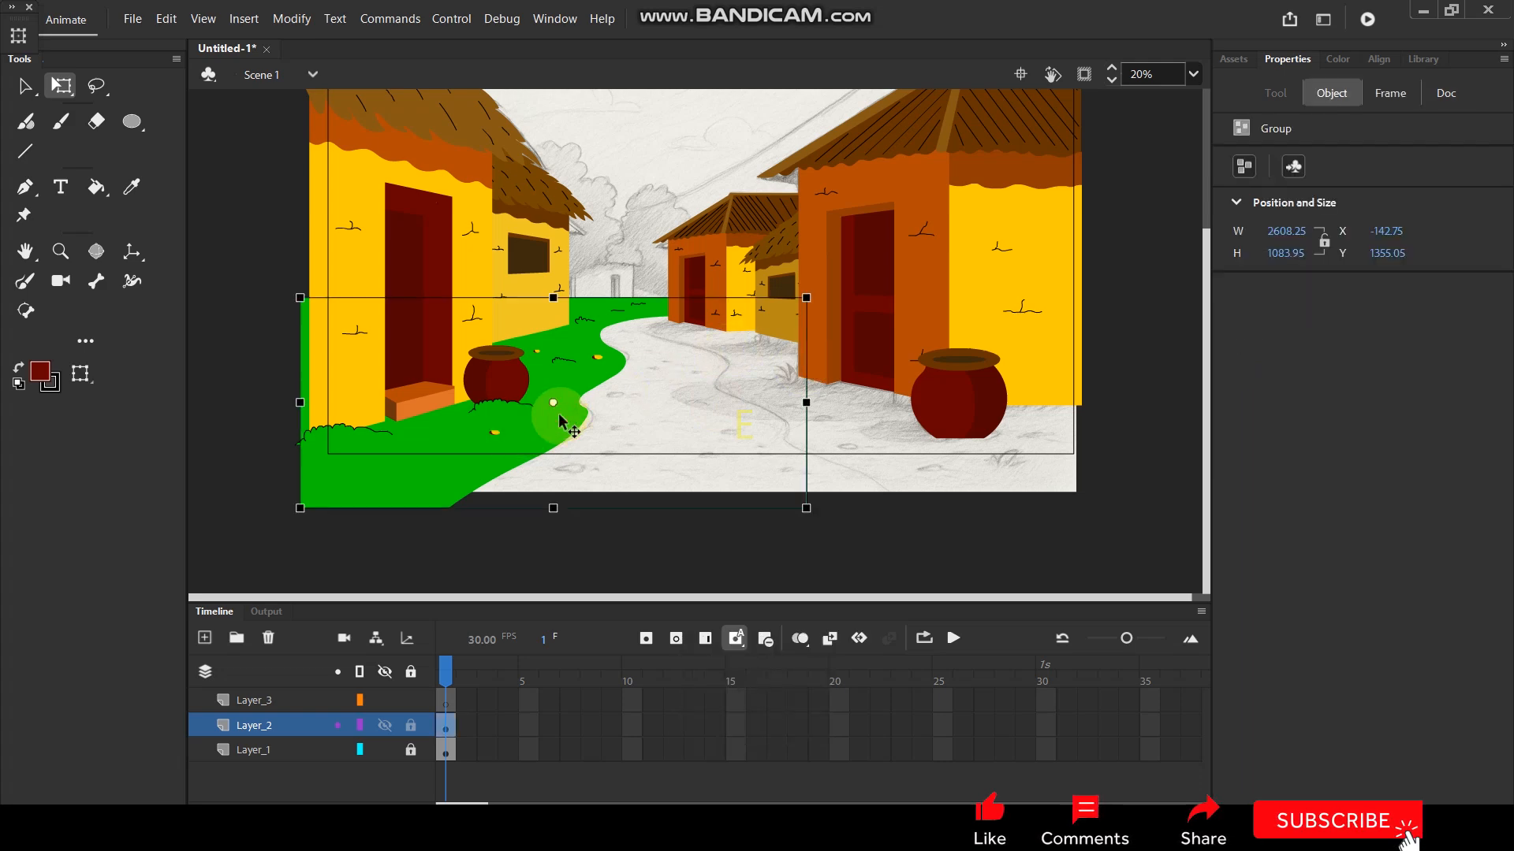
{"action": "left_click", "coordinate": [707, 428]}
On Layer_3, outline the ground on the path's right side with straight outer lines and a freehand edge following the sketched path.
{"action": "left_click", "coordinate": [299, 708]}
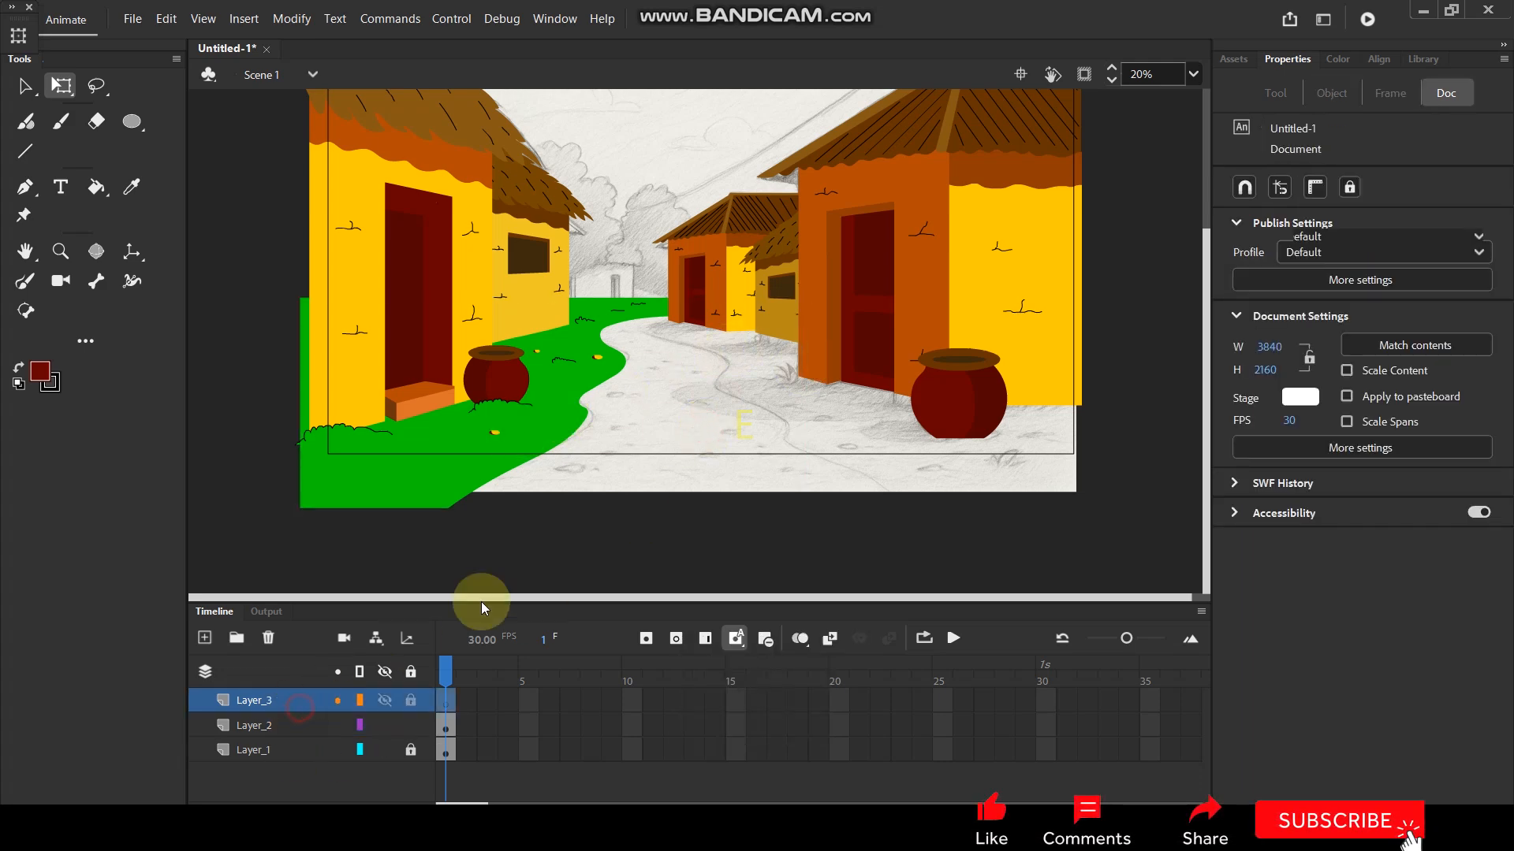
{"action": "key", "text": "n"}
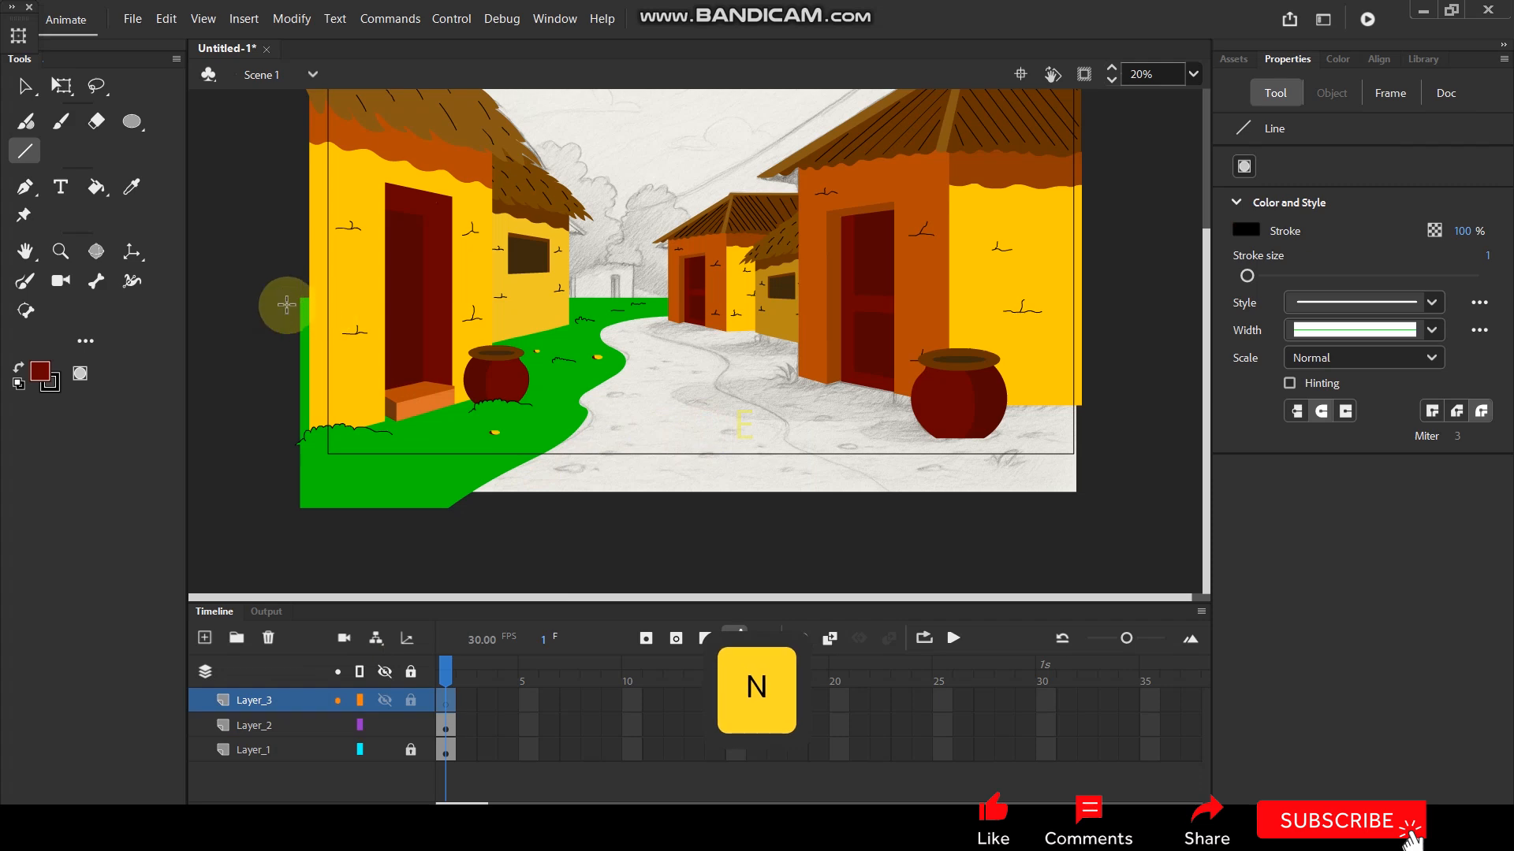
{"action": "left_click_drag", "start_coordinate": [290, 298], "coordinate": [1131, 313]}
{"action": "key", "text": "y"}
{"action": "left_click_drag", "start_coordinate": [759, 294], "coordinate": [673, 318]}
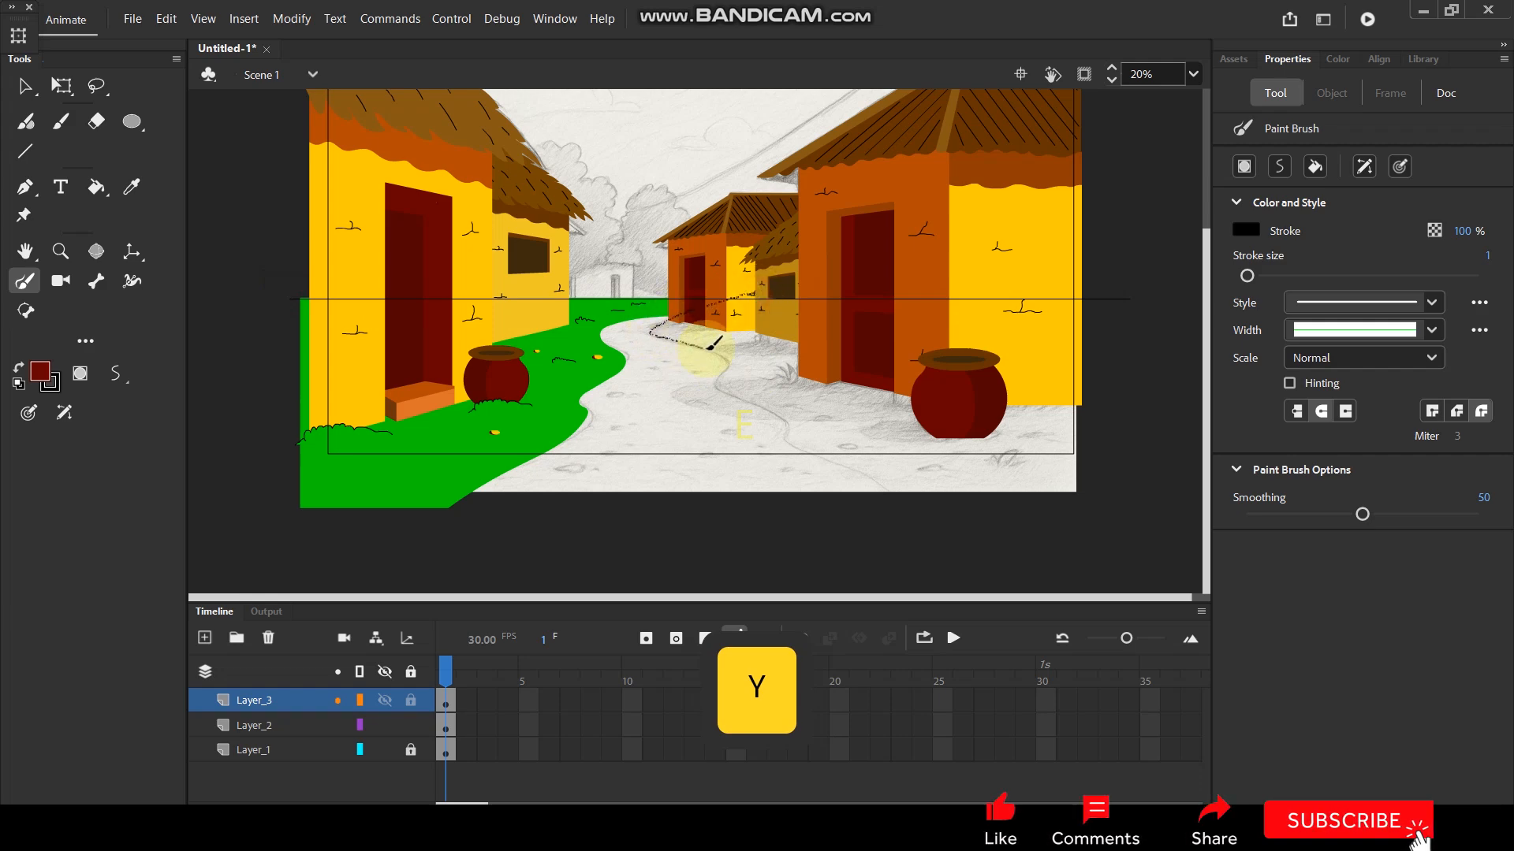
{"action": "left_click_drag", "start_coordinate": [727, 385], "coordinate": [771, 409]}
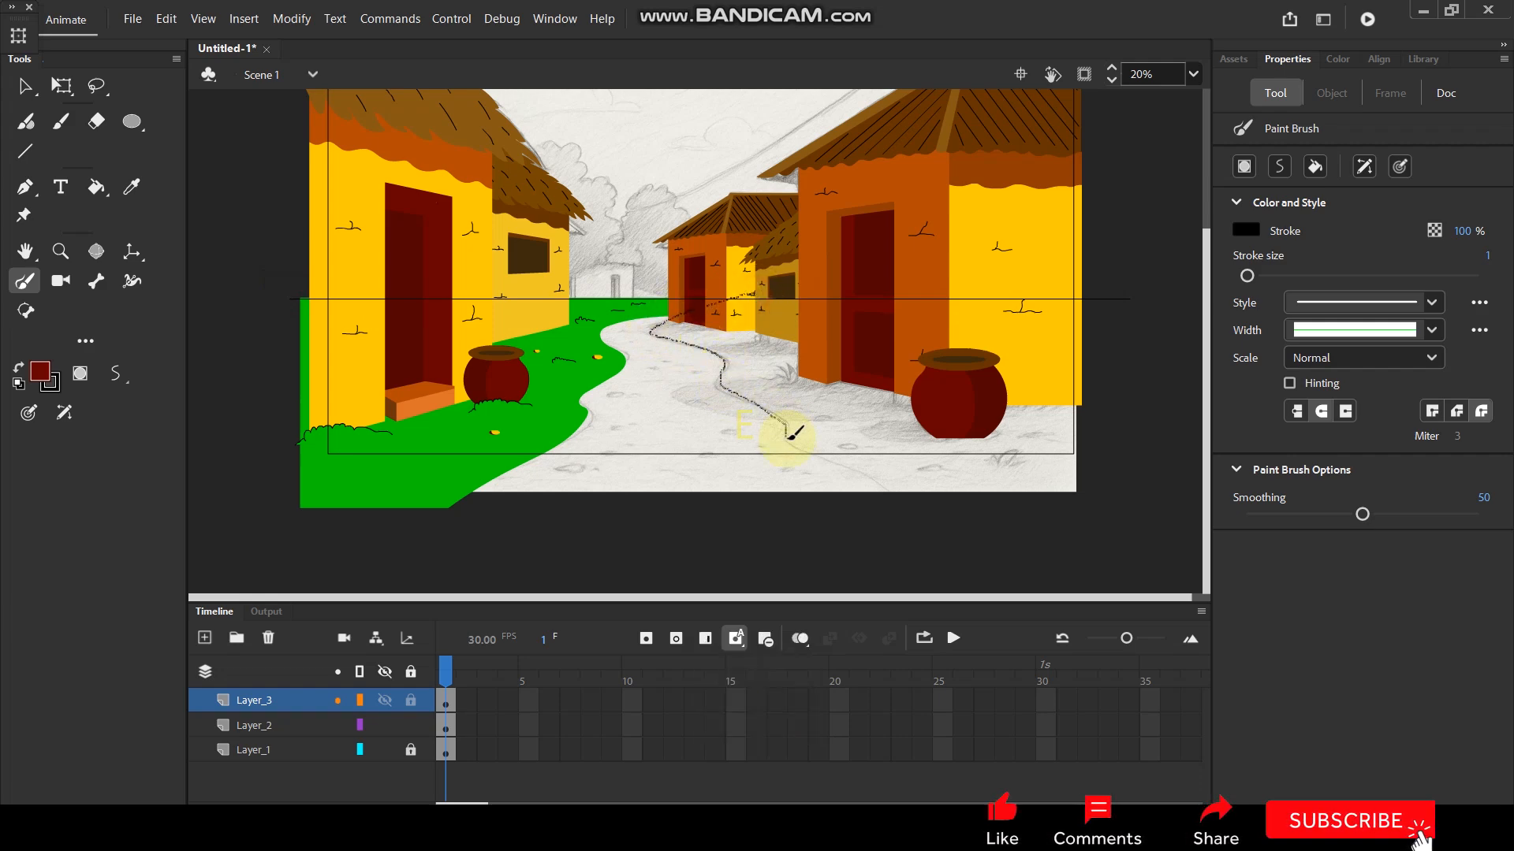
{"action": "mouse_move", "coordinate": [851, 475]}
{"action": "left_mouse_down"}
{"action": "mouse_move", "coordinate": [913, 540]}
{"action": "mouse_move", "coordinate": [1154, 534]}
{"action": "left_mouse_up"}
{"action": "left_click_drag", "start_coordinate": [1106, 284], "coordinate": [1136, 559]}
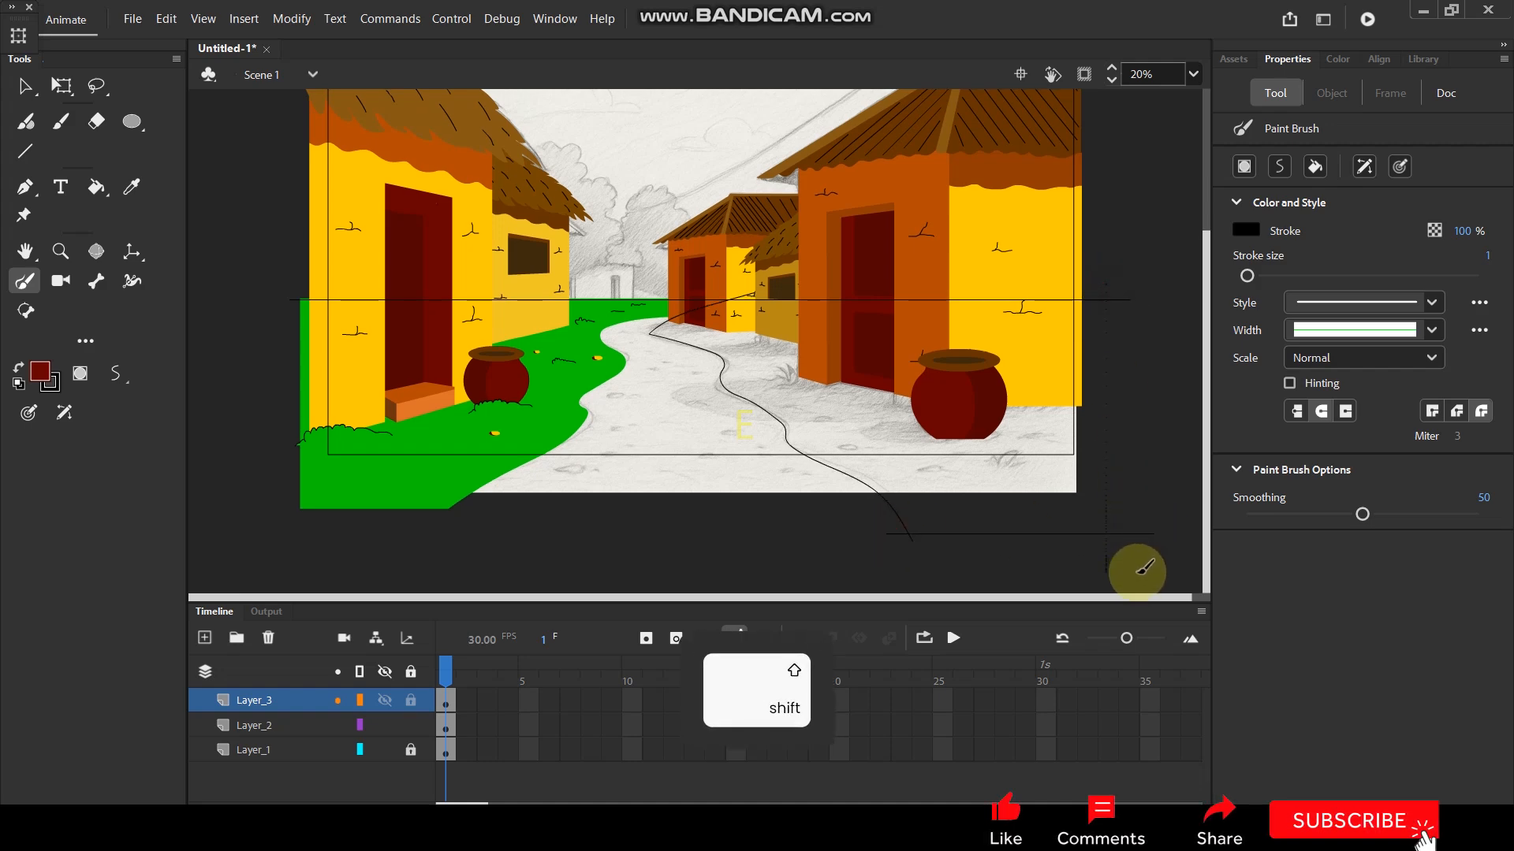
Fill the right ground outline with the left ground's green and delete its black outline.
{"action": "key", "text": "i"}
{"action": "left_click", "coordinate": [558, 410]}
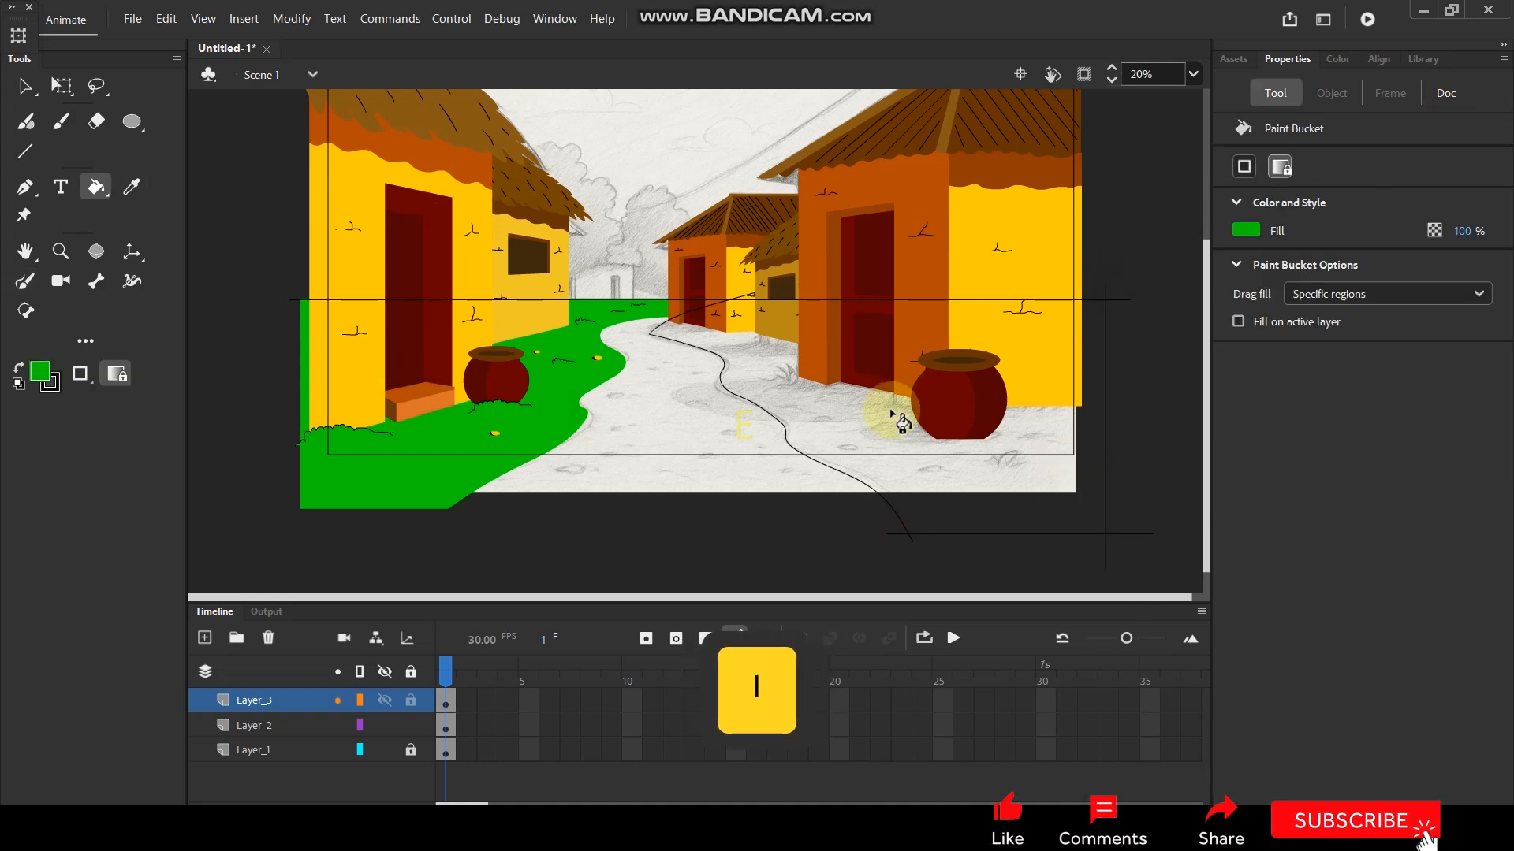
{"action": "left_click", "coordinate": [850, 427]}
{"action": "left_click", "coordinate": [24, 86]}
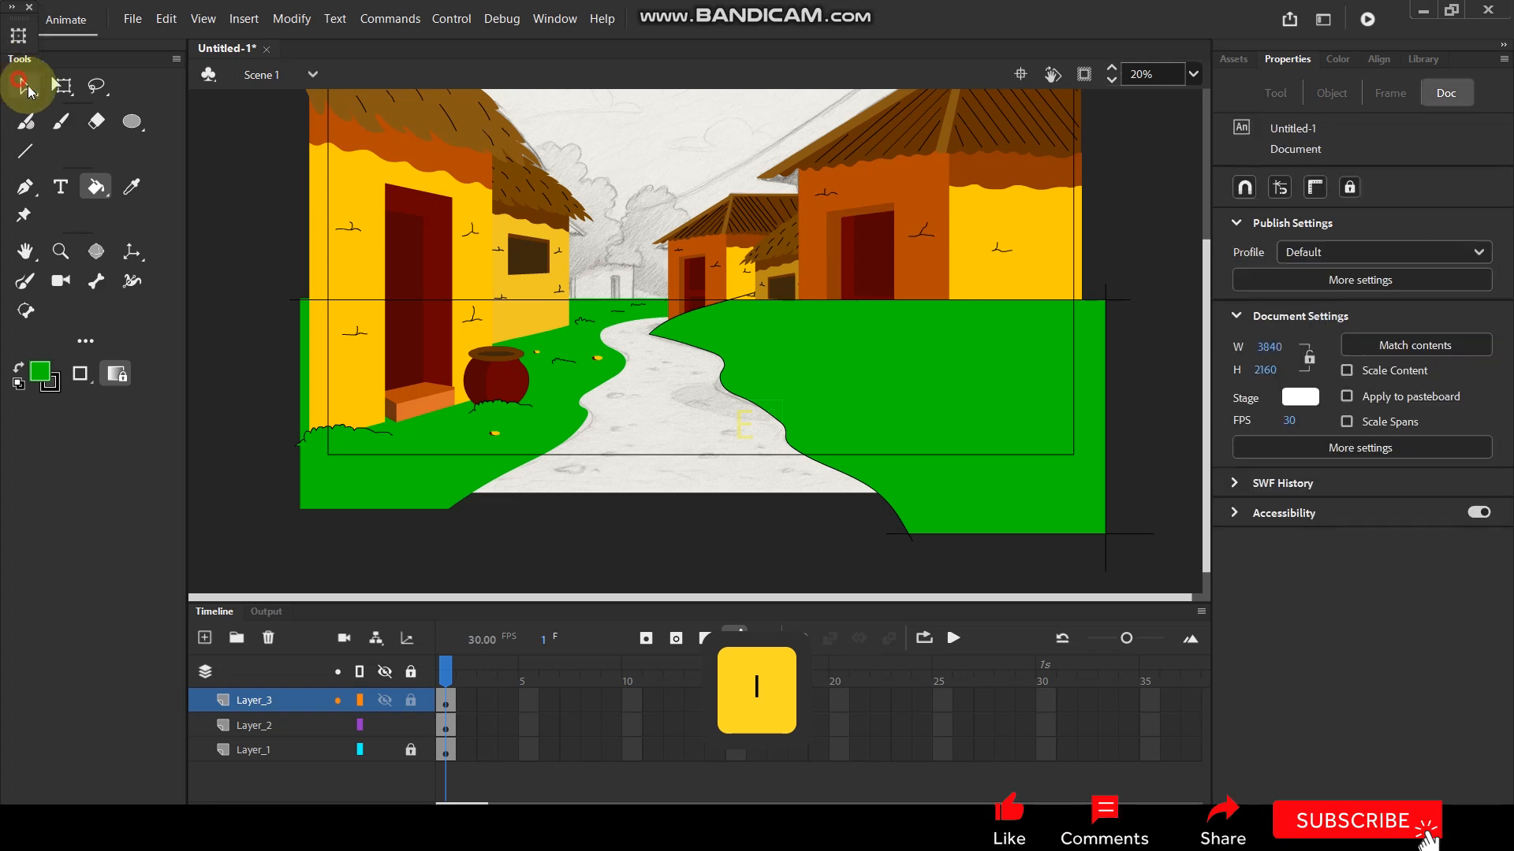
{"action": "double_click", "coordinate": [682, 302]}
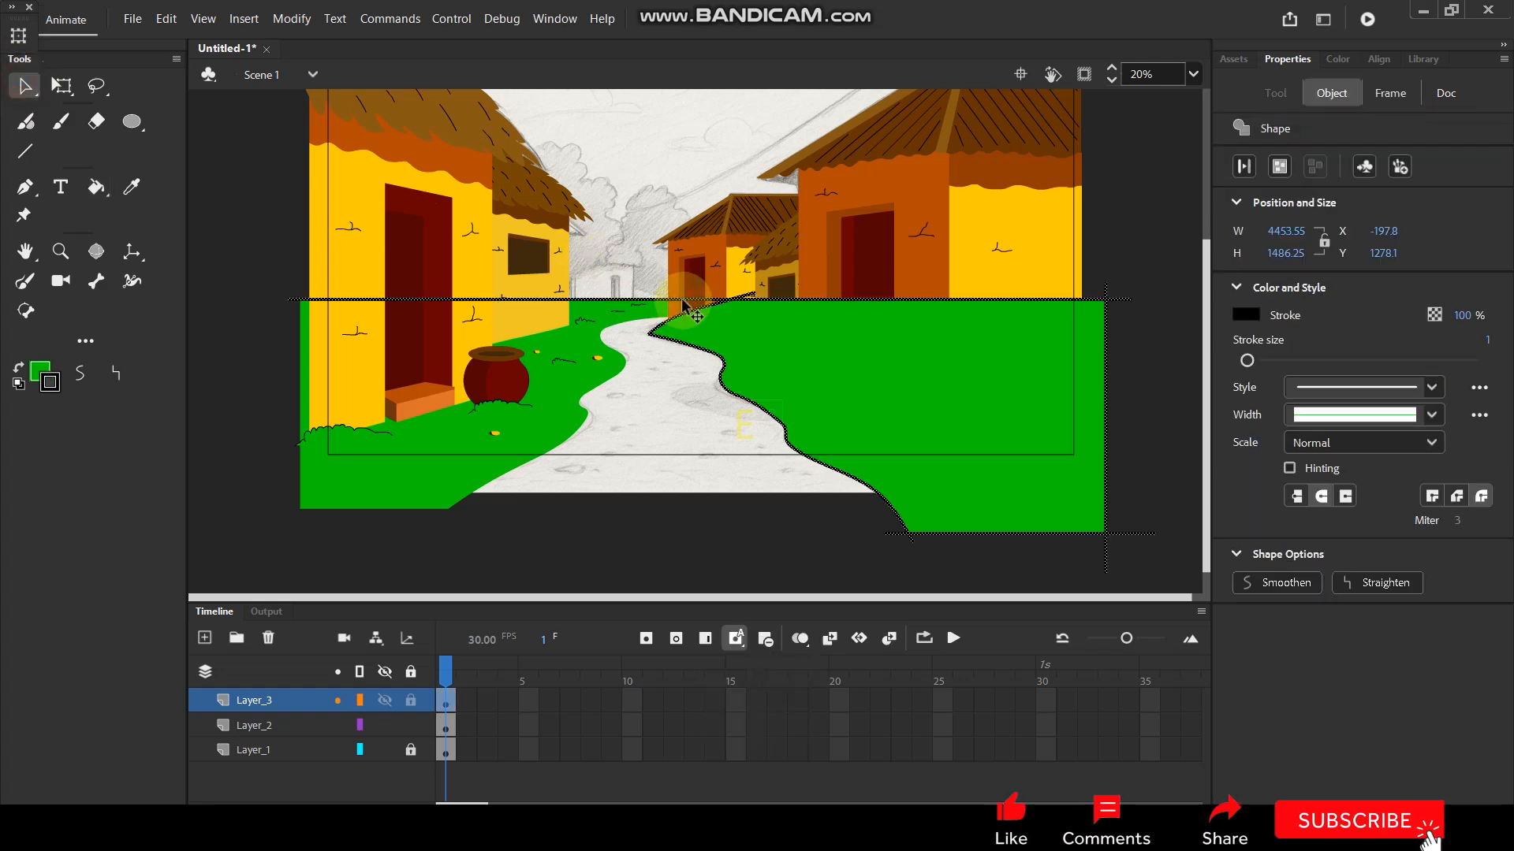
{"action": "key", "text": "Delete"}
Group the right ground, move it onto Layer_2 in the same position, and send it behind the huts and pot.
{"action": "left_click", "coordinate": [777, 388]}
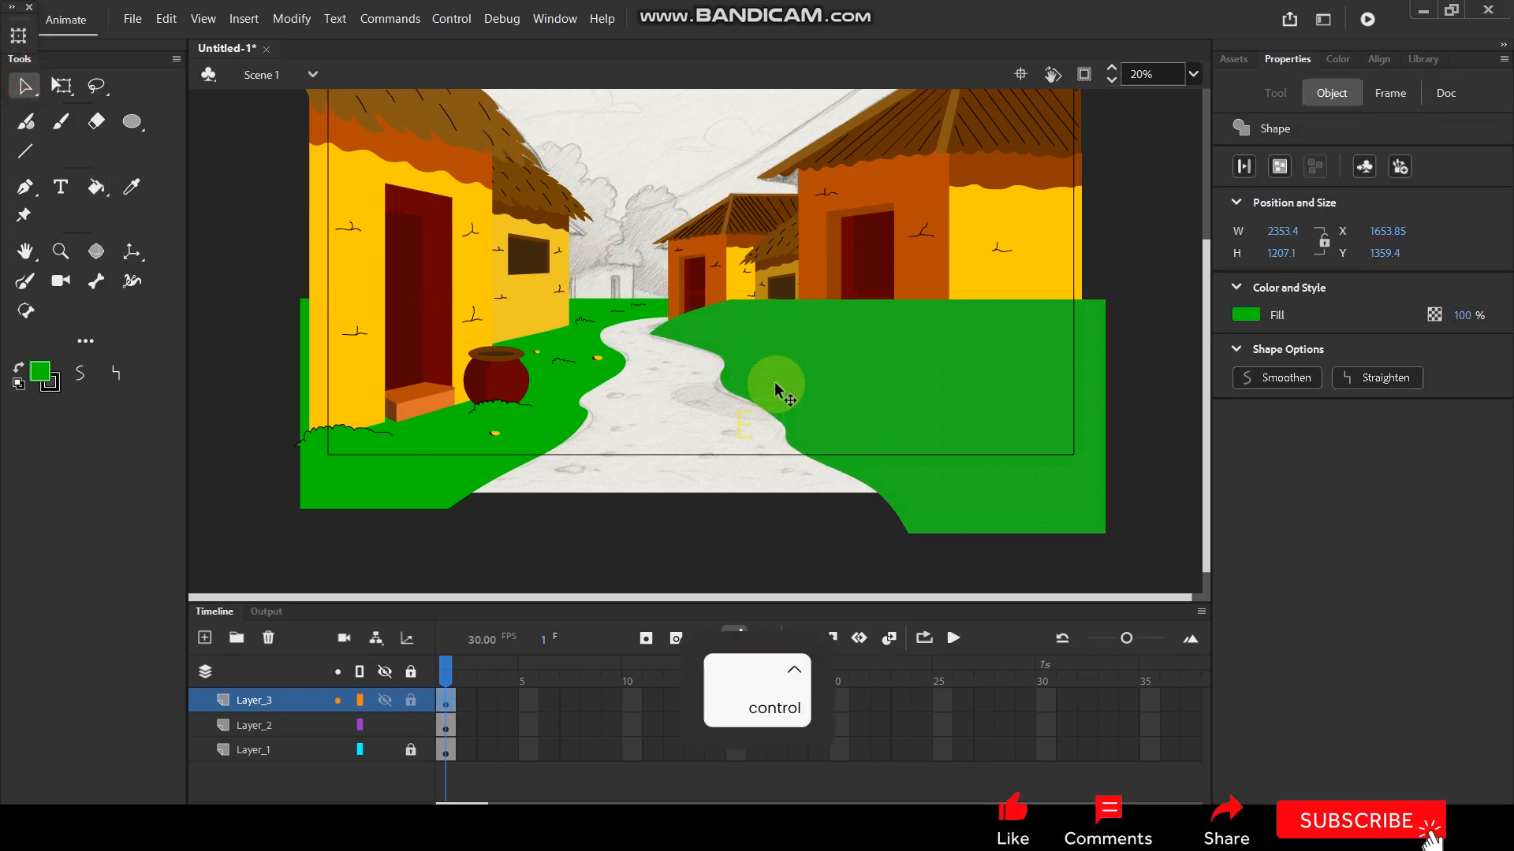
{"action": "key", "text": "ctrl+g"}
{"action": "key", "text": "ctrl+x"}
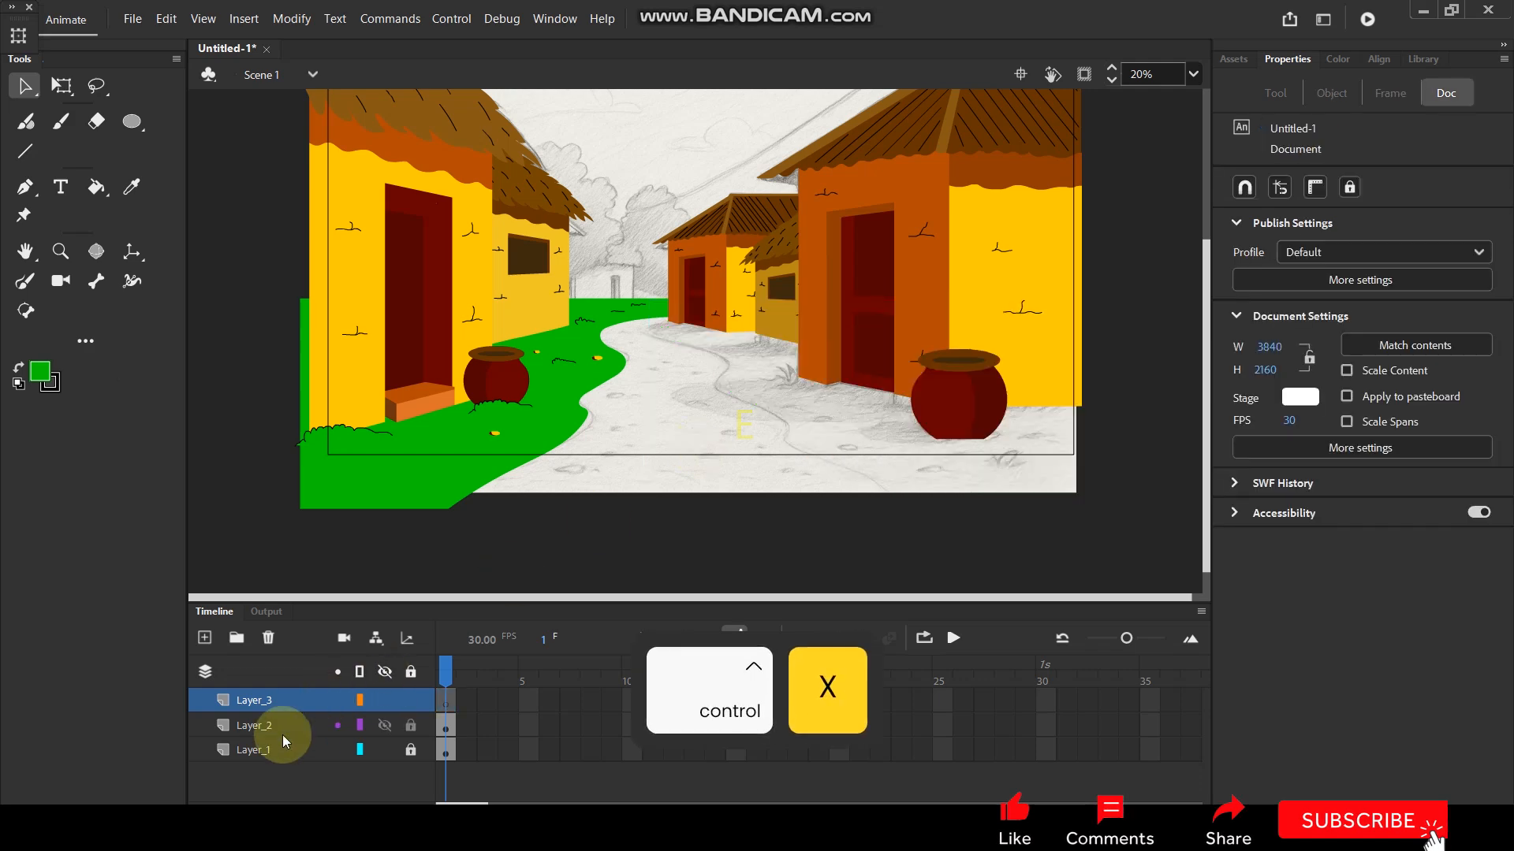
{"action": "left_click", "coordinate": [287, 731]}
{"action": "key", "text": "ctrl+shift+v"}
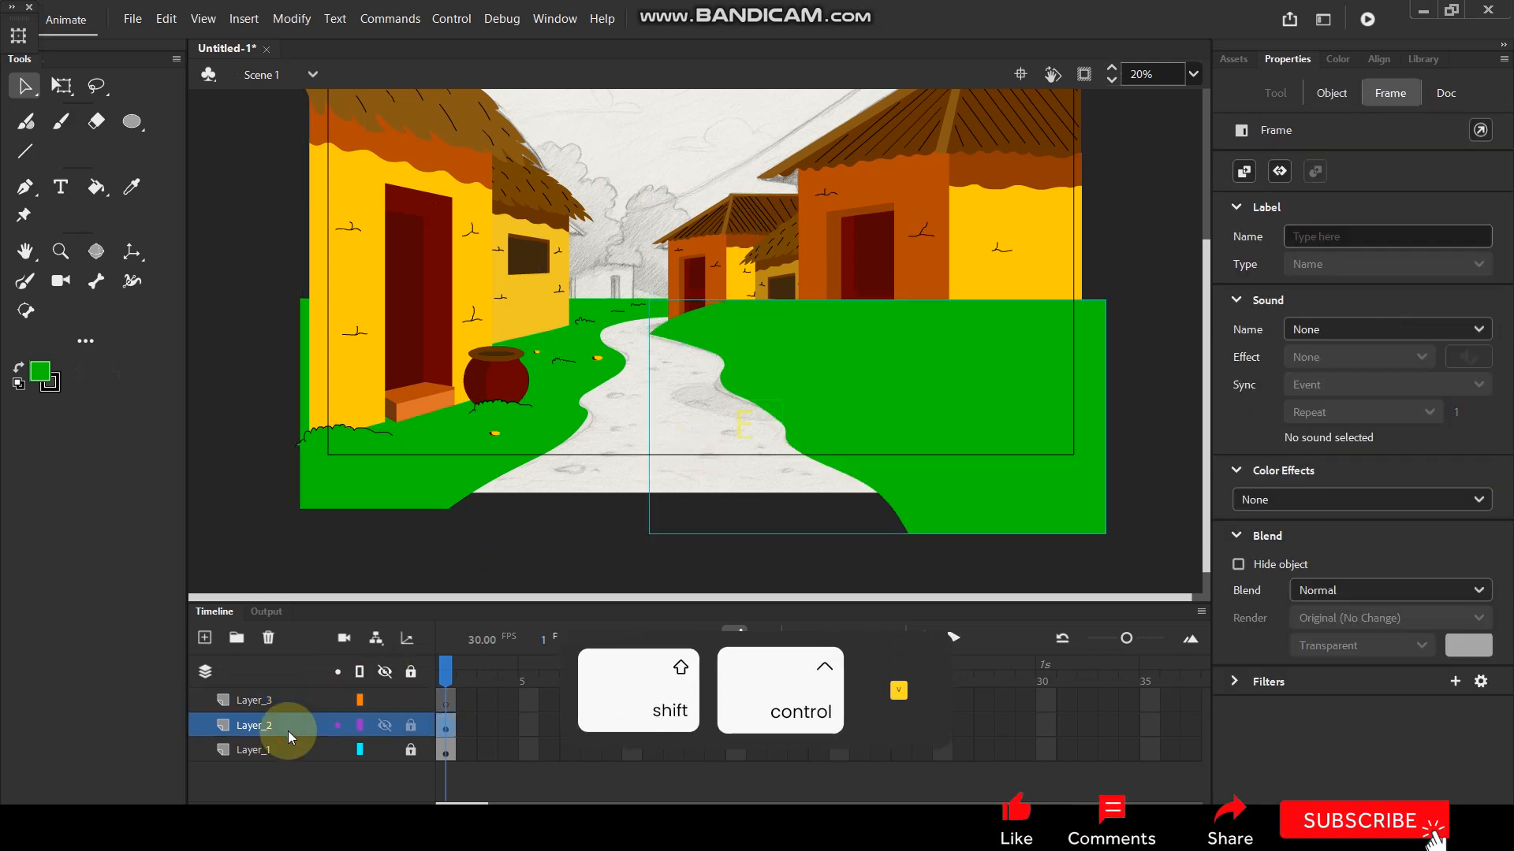
{"action": "key", "text": "ctrl+Down"}
{"action": "key", "text": "ctrl+Down"}
{"action": "key", "text": "ctrl+Down"}
{"action": "key", "text": "ctrl+Down"}
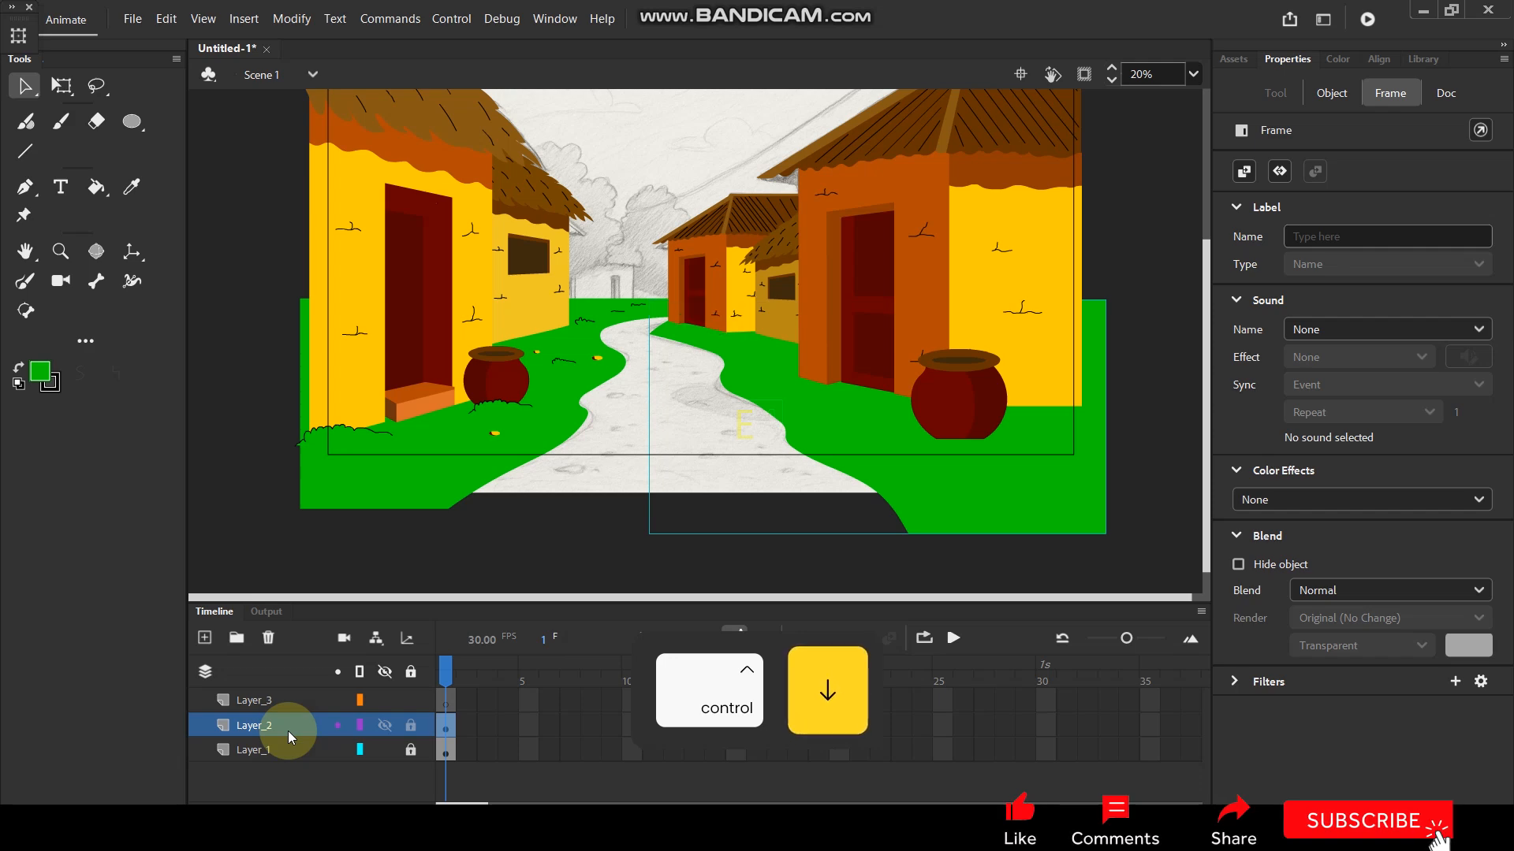
{"action": "left_click", "coordinate": [356, 439]}
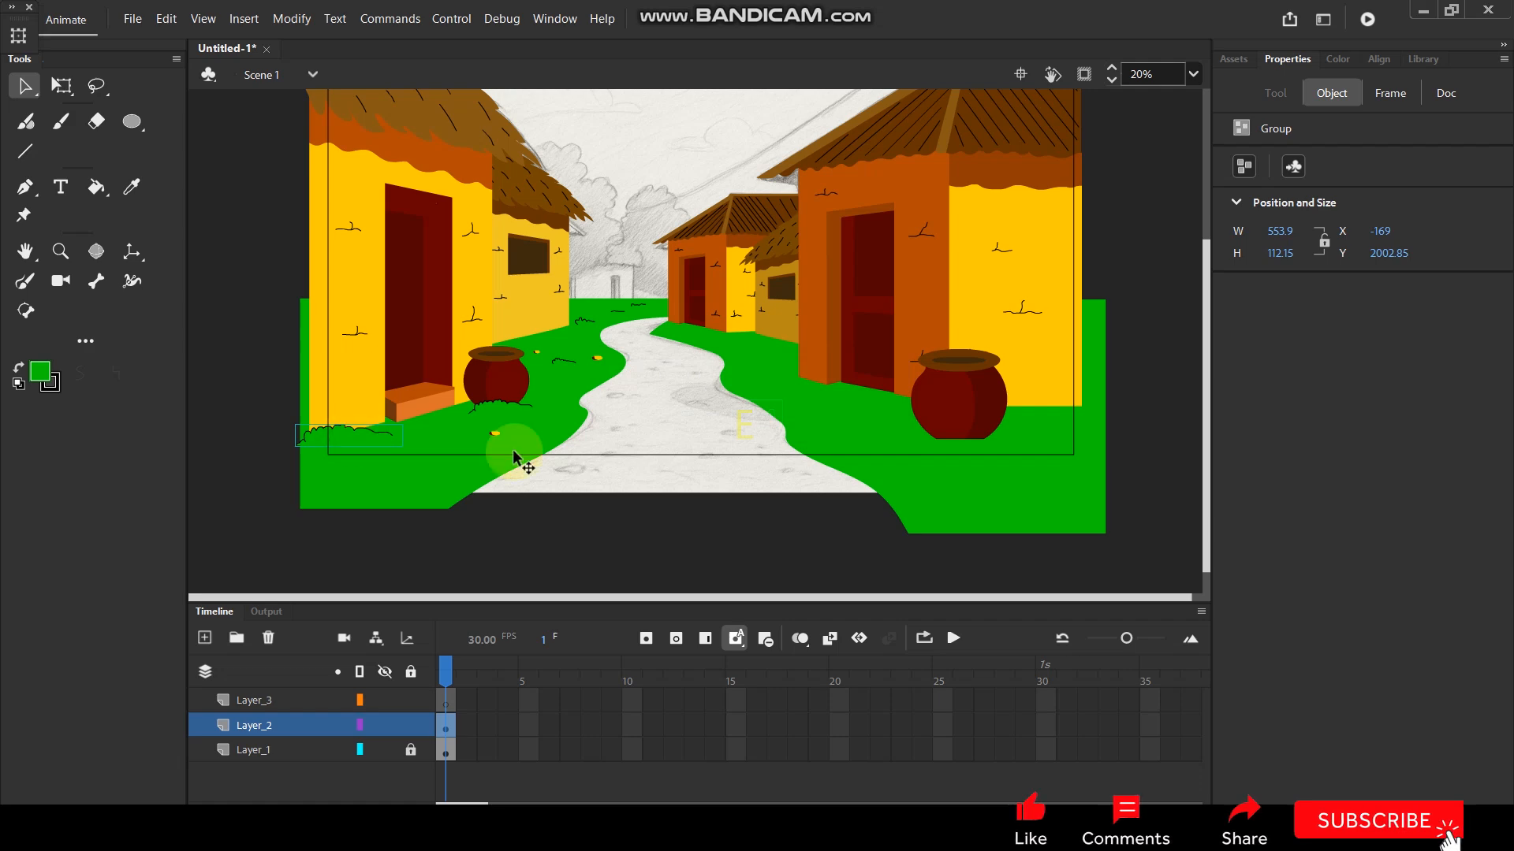
{"action": "scroll", "coordinate": [1041, 423], "scroll_direction": "up", "scroll_amount": 3}
{"action": "scroll", "coordinate": [1025, 430], "scroll_direction": "down", "scroll_amount": 4}
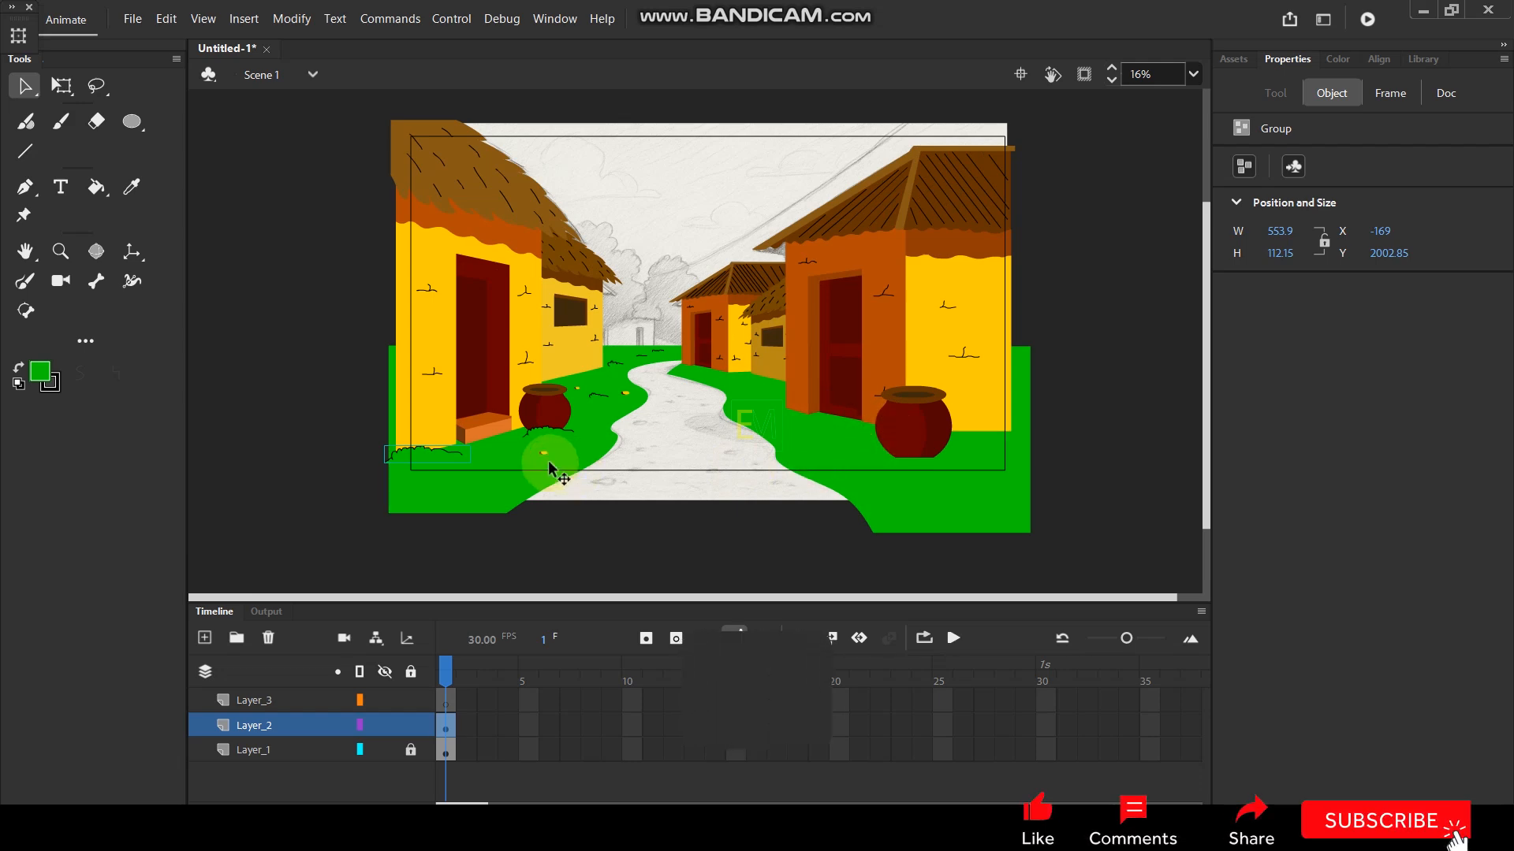
On Layer_3, draw a scalloped bush outline across the right pot's base and close it with a straight line underneath.
{"action": "scroll", "coordinate": [541, 466], "scroll_direction": "up", "scroll_amount": 1}
{"action": "key", "text": "space"}
{"action": "left_click_drag", "start_coordinate": [1101, 427], "coordinate": [896, 338]}
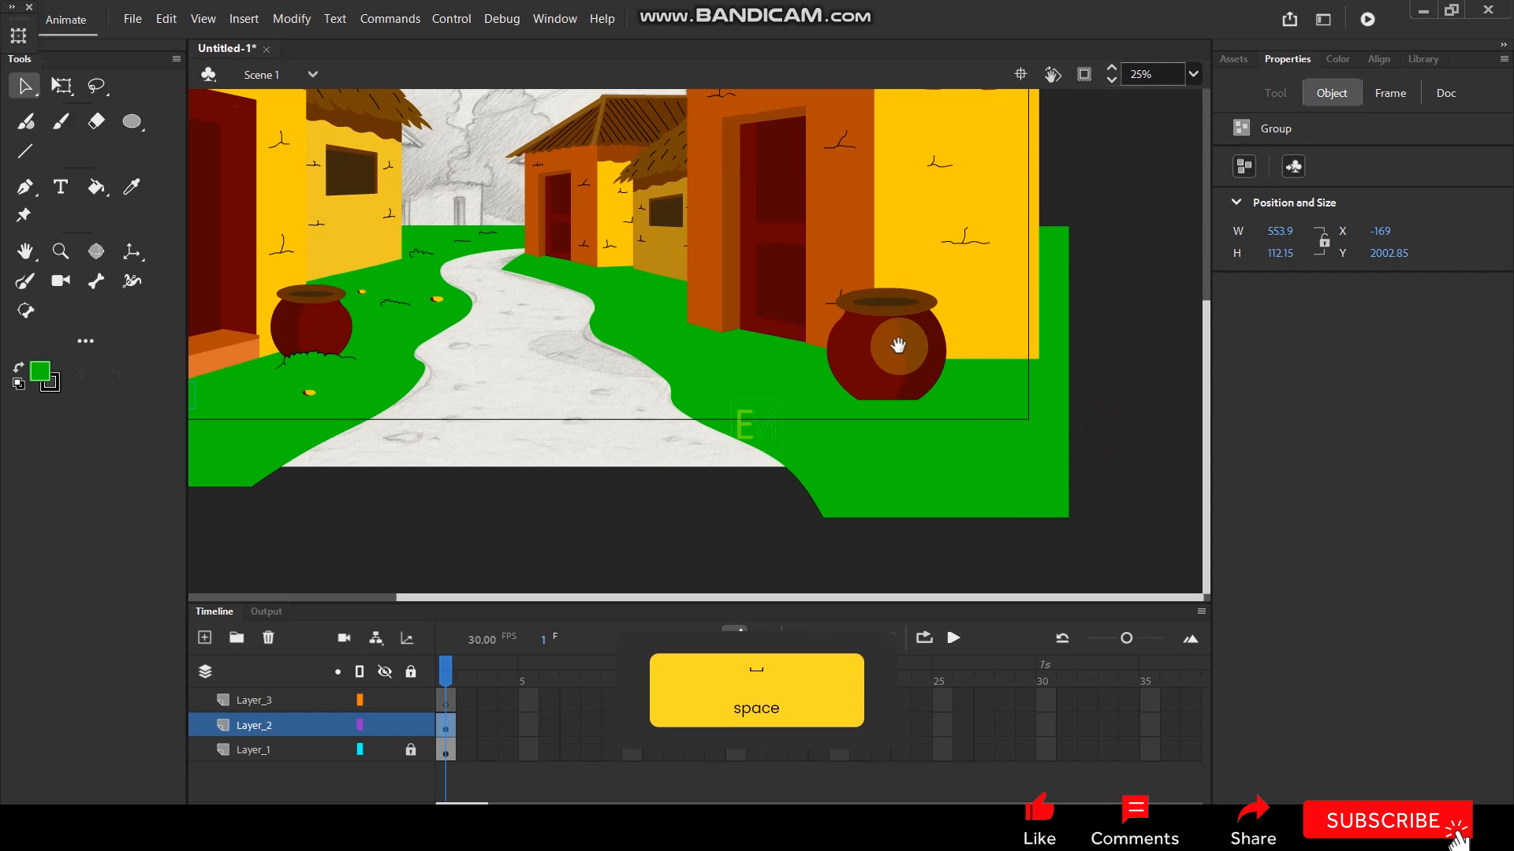
{"action": "scroll", "coordinate": [898, 374], "scroll_direction": "up", "scroll_amount": 2}
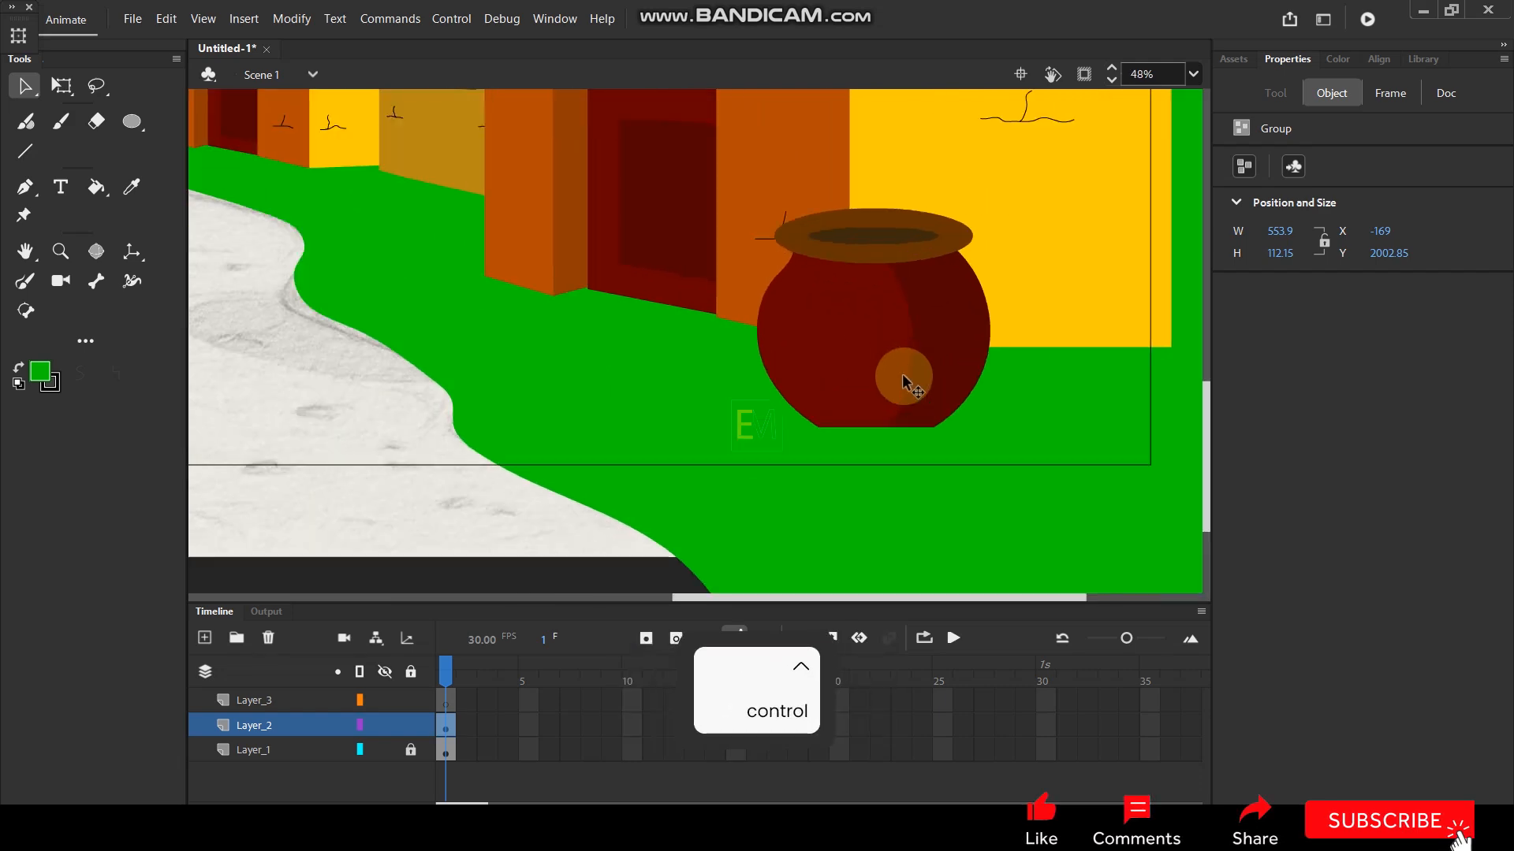
{"action": "key", "text": "y"}
{"action": "left_click", "coordinate": [299, 700]}
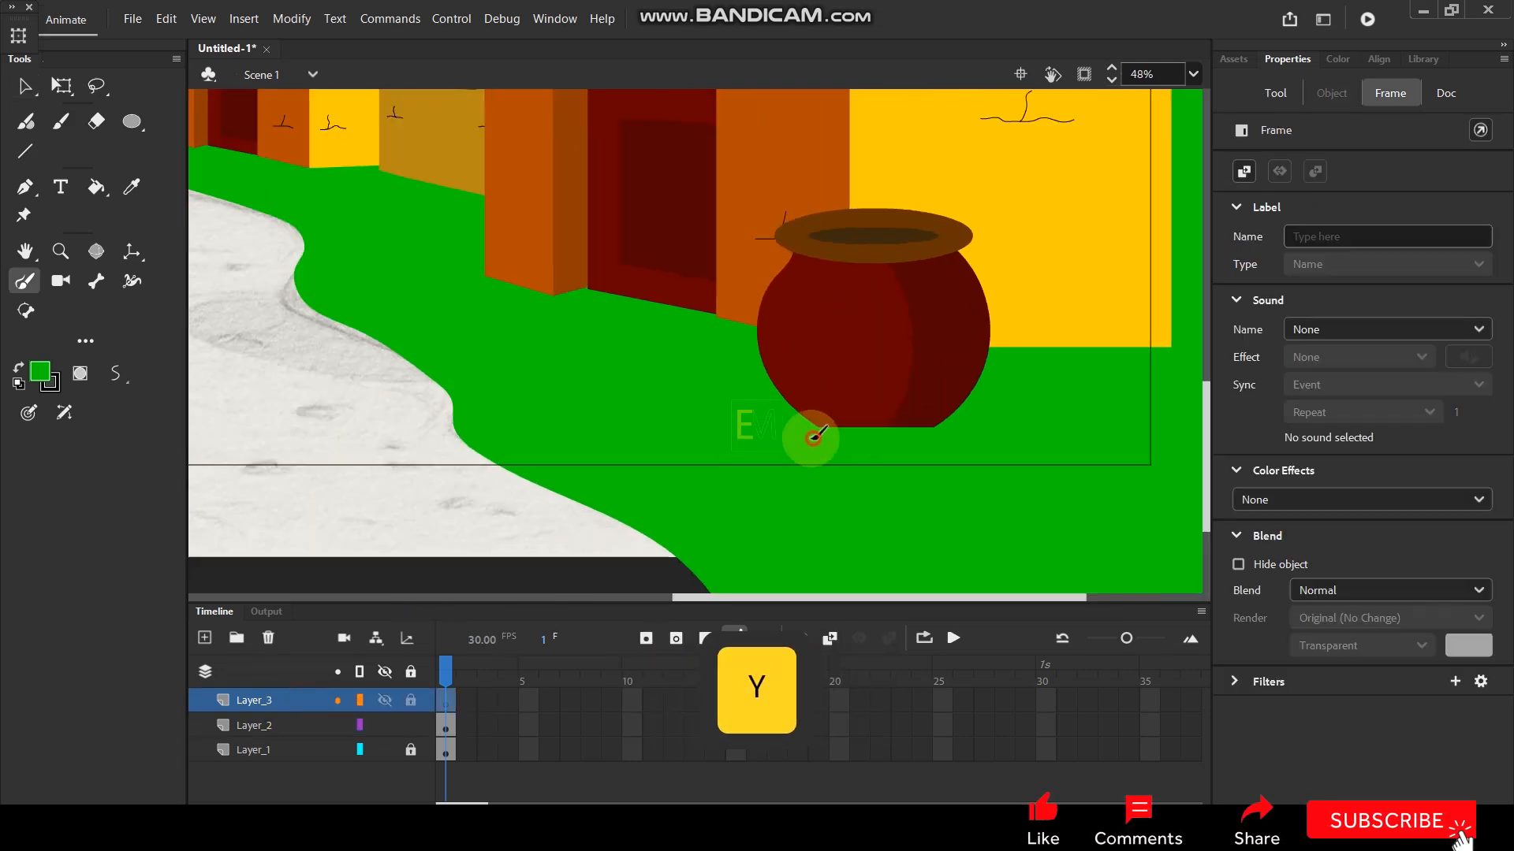
{"action": "left_click_drag", "start_coordinate": [858, 408], "coordinate": [995, 430]}
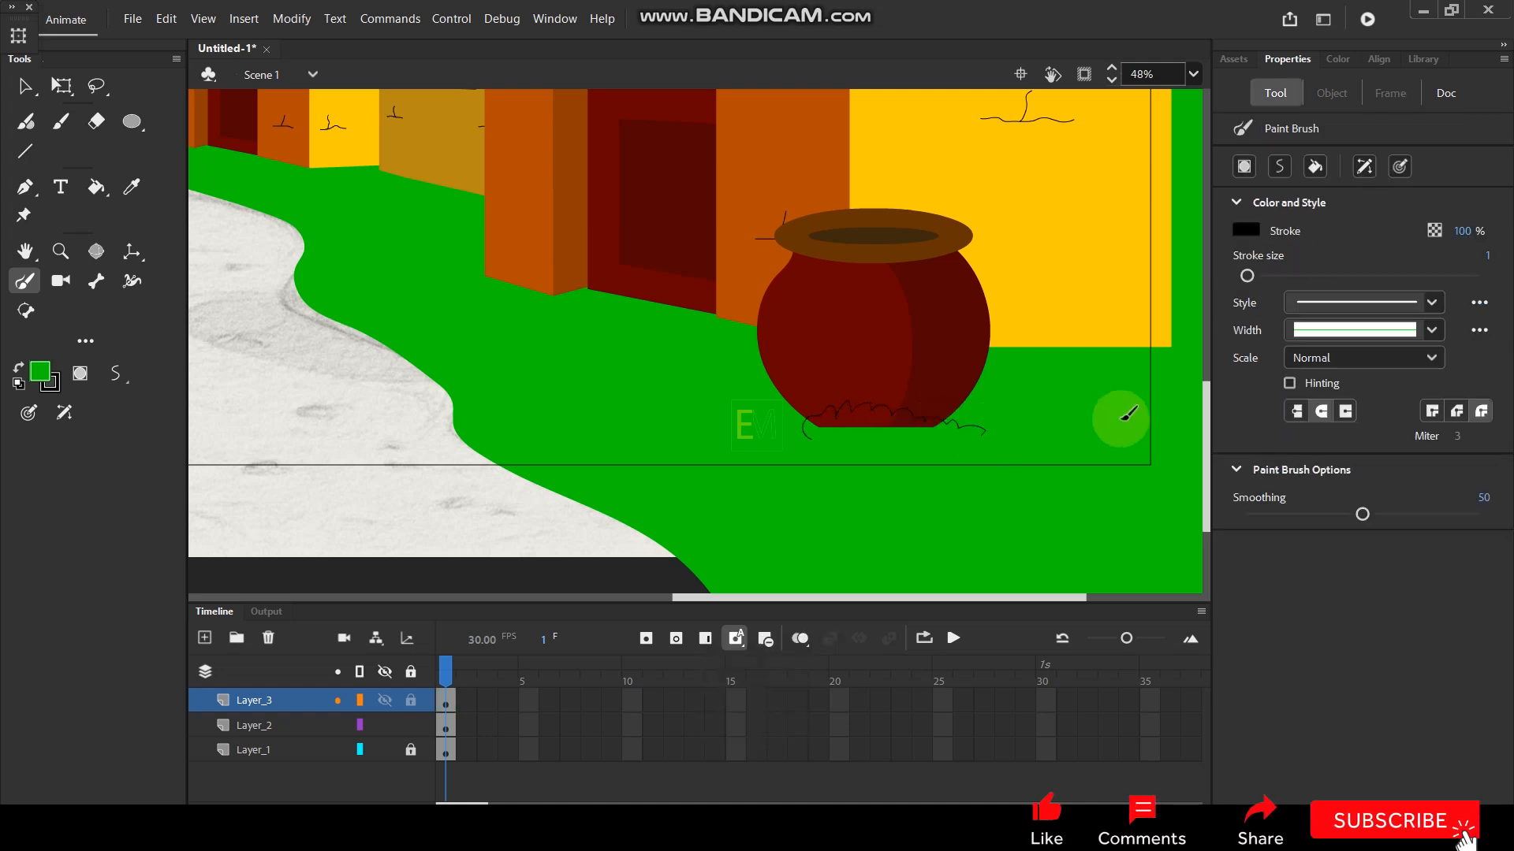
{"action": "scroll", "coordinate": [741, 430], "scroll_direction": "up", "scroll_amount": 3}
{"action": "left_click_drag", "start_coordinate": [738, 439], "coordinate": [1030, 437]}
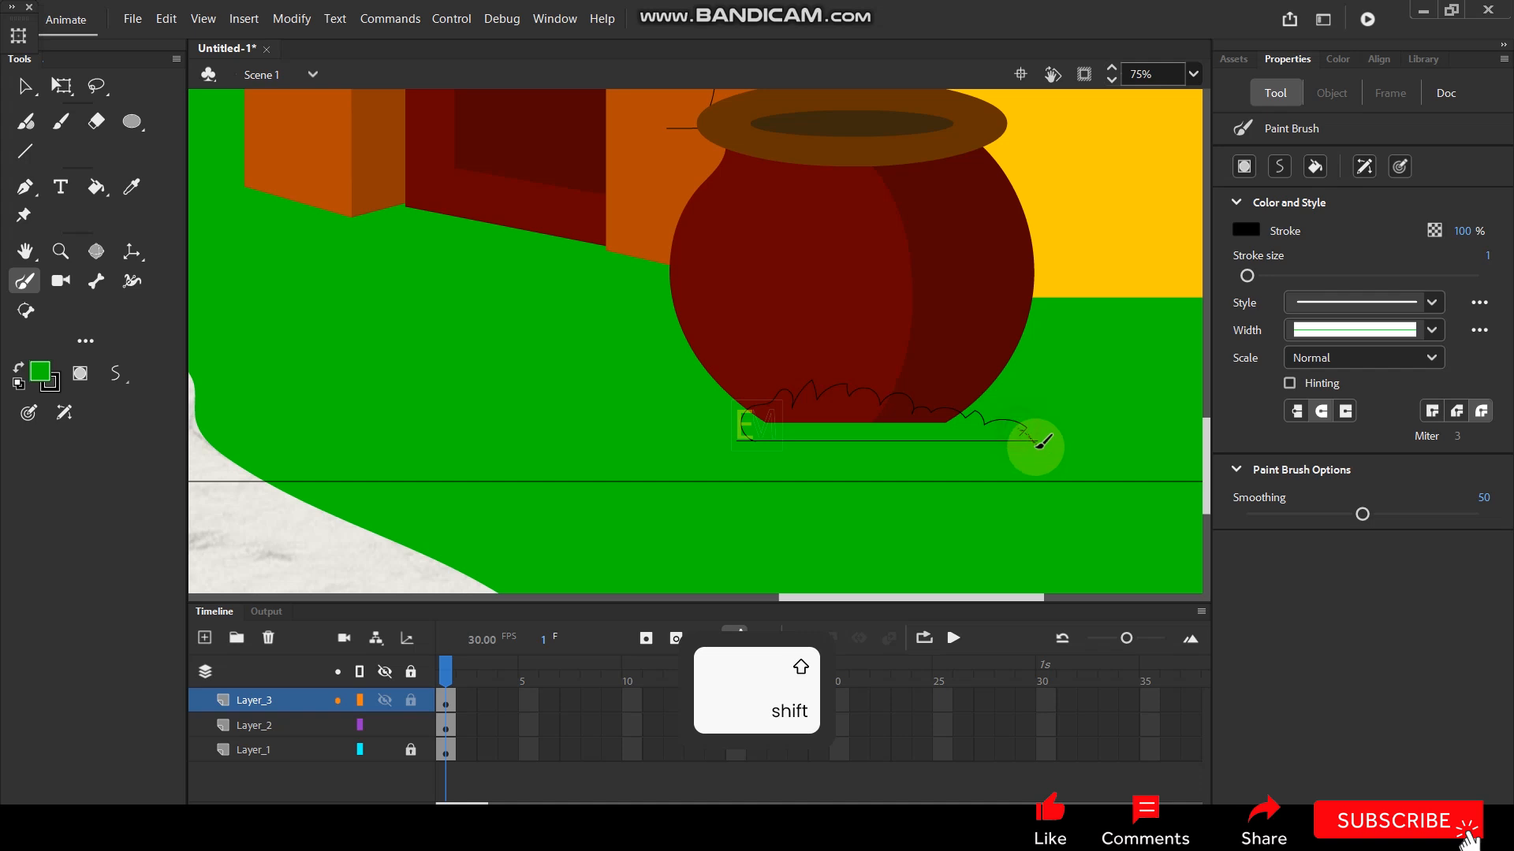
Fill the bush at the right pot's base with a darker shade of the ground's green.
{"action": "scroll", "coordinate": [1007, 433], "scroll_direction": "down", "scroll_amount": 3}
{"action": "key", "text": "i"}
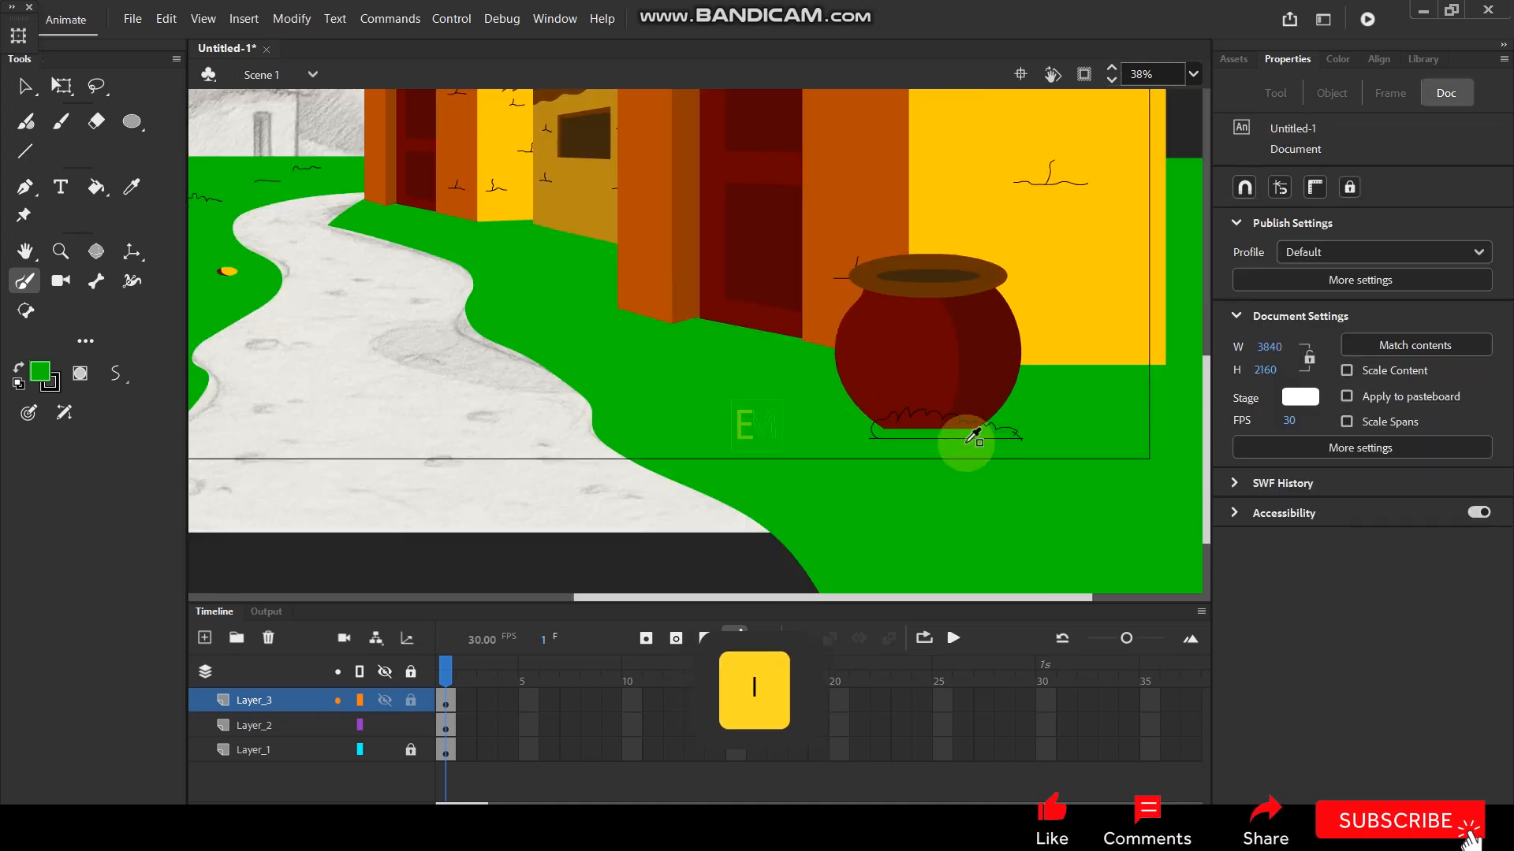
{"action": "left_click", "coordinate": [784, 415]}
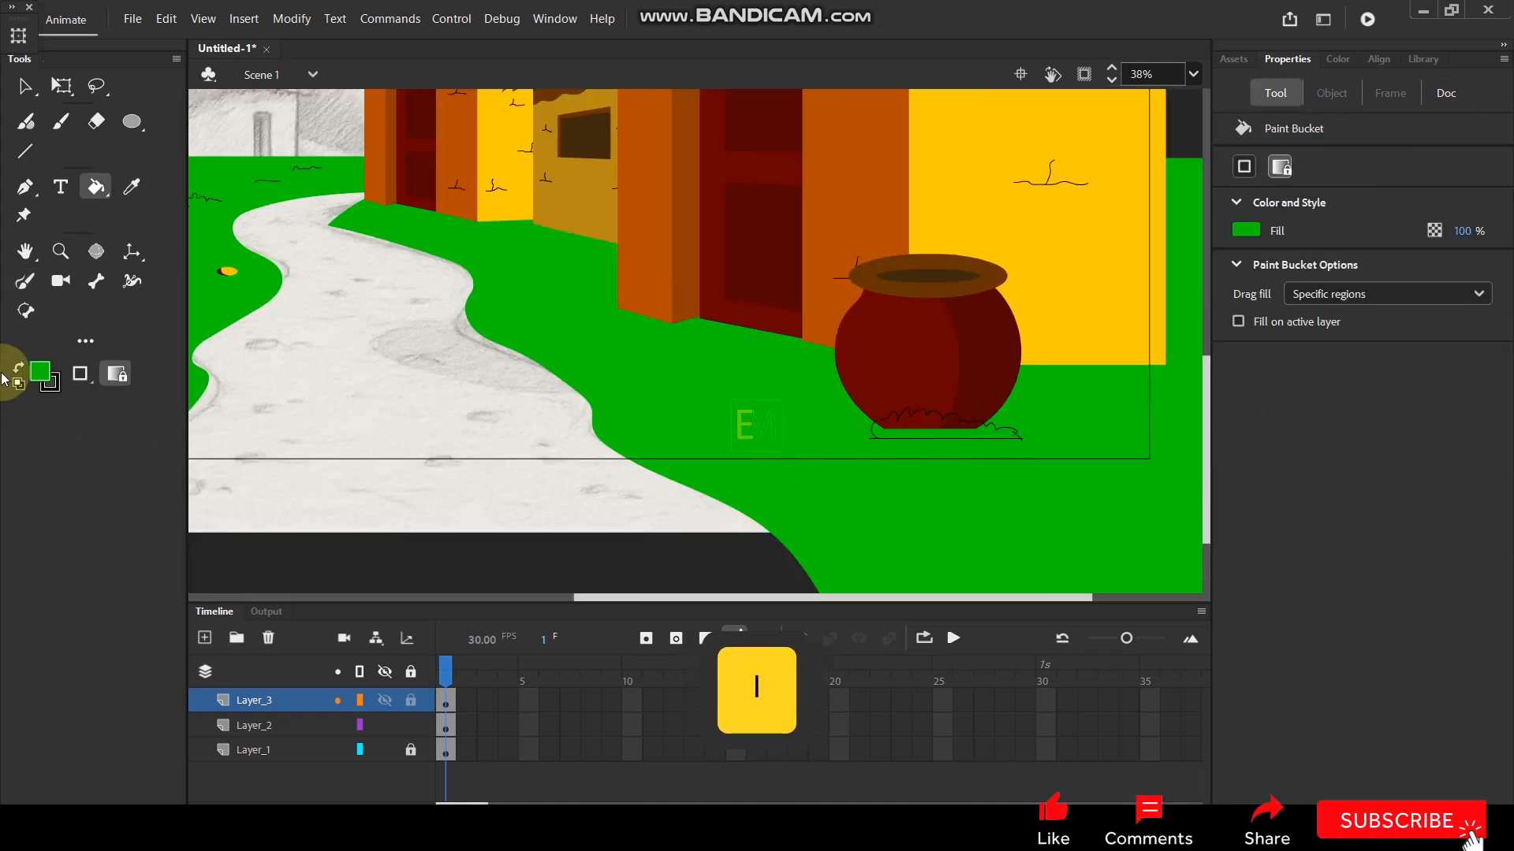
{"action": "left_click", "coordinate": [41, 374]}
{"action": "left_click", "coordinate": [402, 409]}
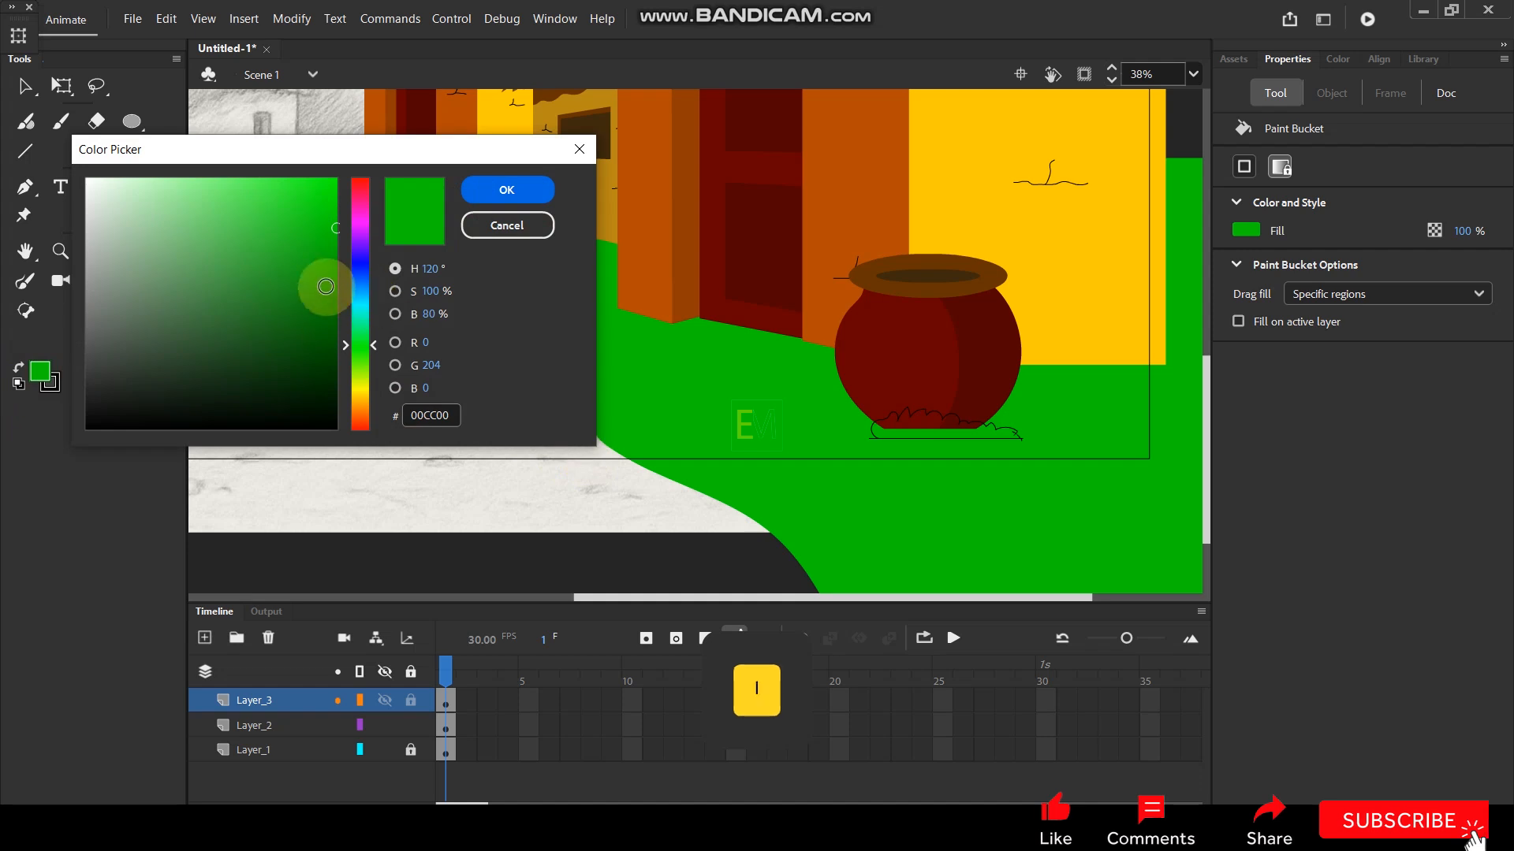
{"action": "left_click", "coordinate": [330, 298]}
{"action": "left_click", "coordinate": [506, 189]}
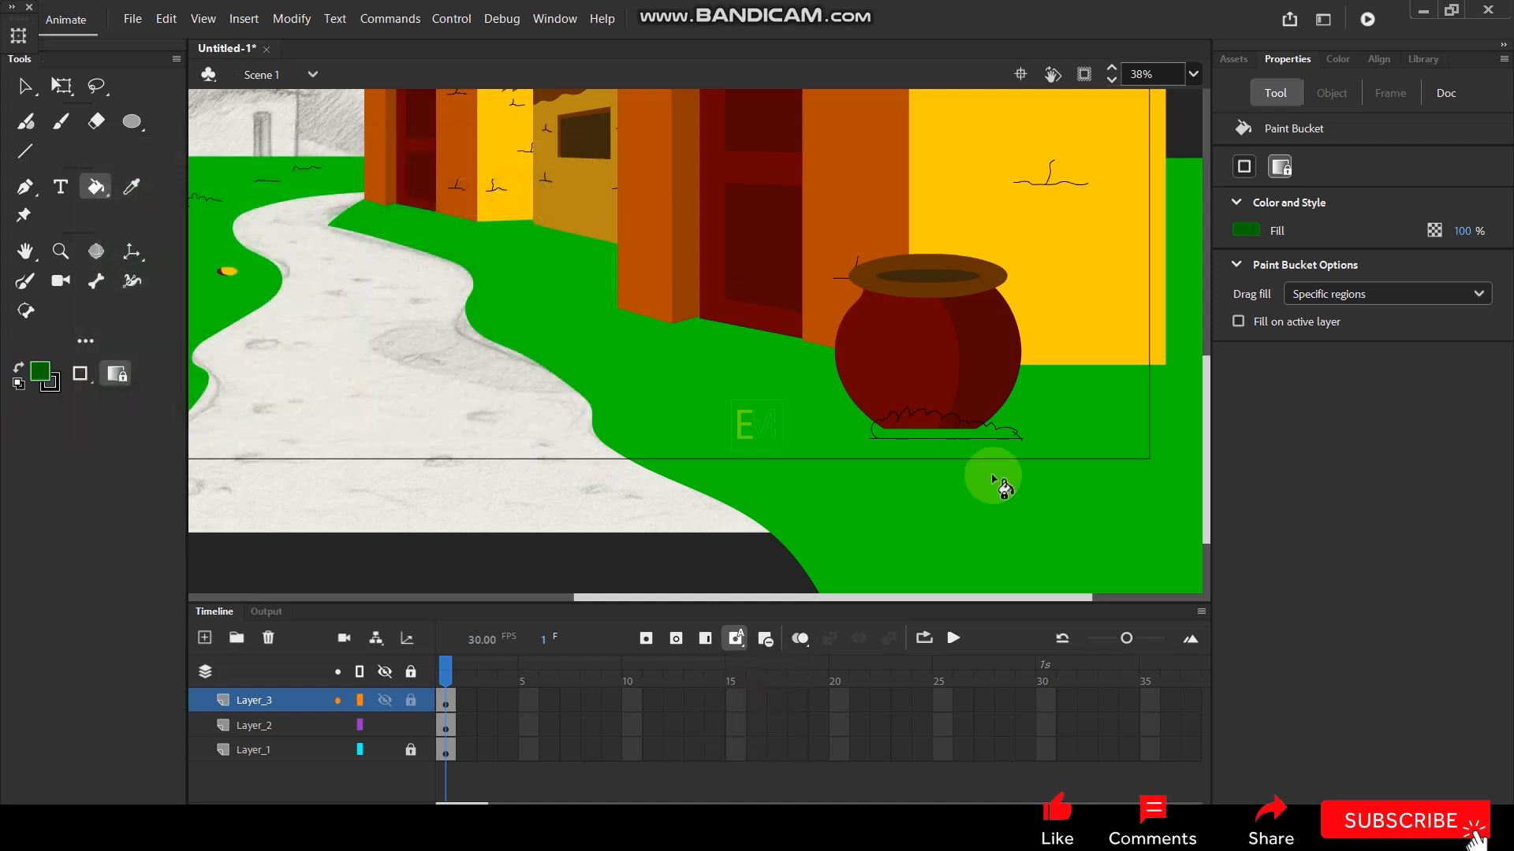
{"action": "left_click", "coordinate": [965, 432]}
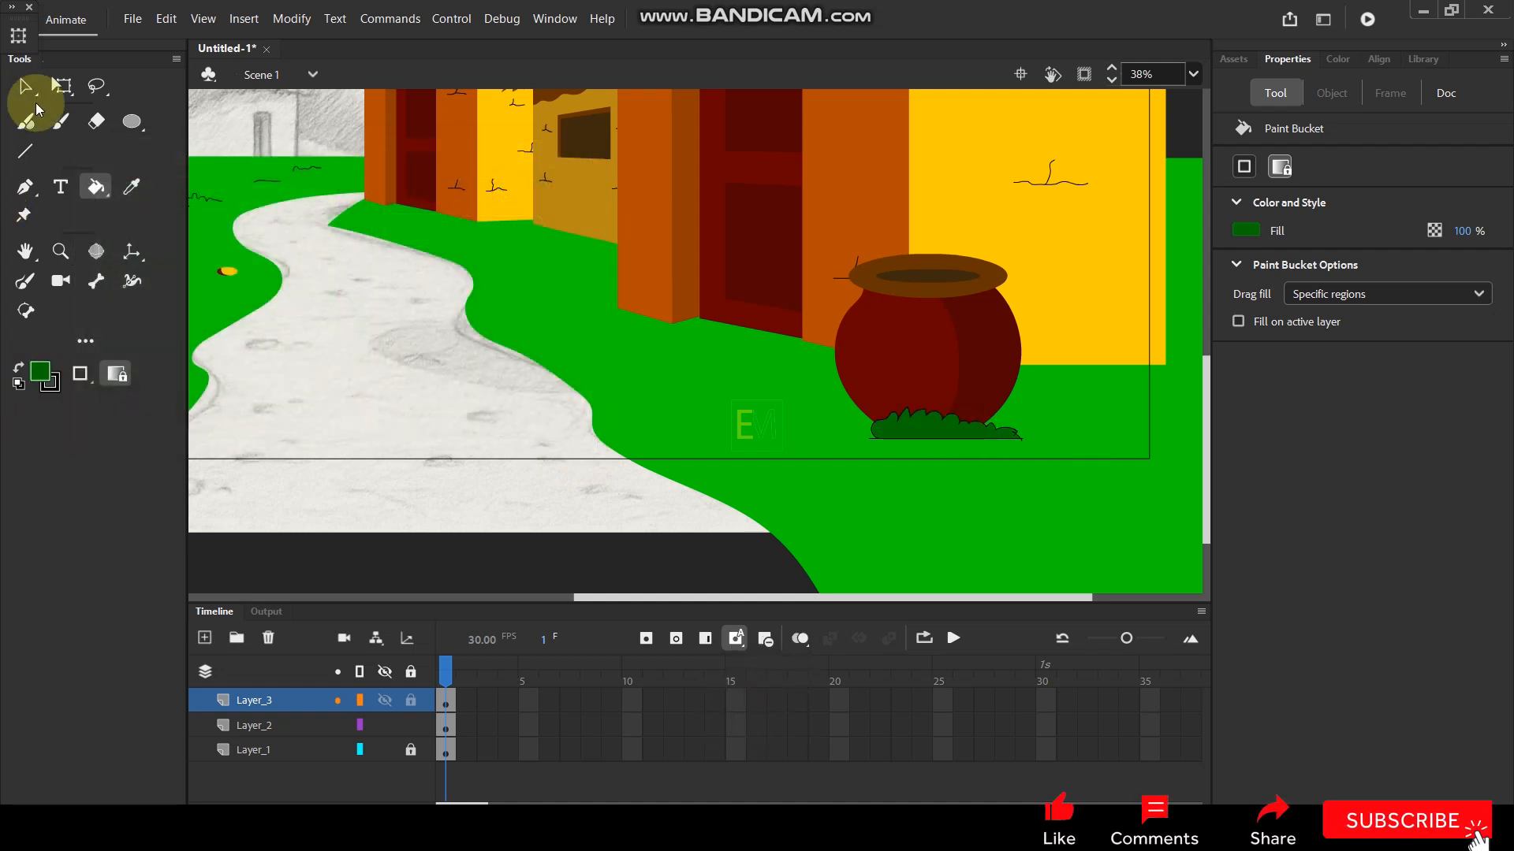
Delete the straight base line and the stray line ends from the pot bush's outline.
{"action": "left_click", "coordinate": [25, 86]}
{"action": "scroll", "coordinate": [1025, 449], "scroll_direction": "up", "scroll_amount": 3}
{"action": "key", "text": "ctrl"}
{"action": "left_click", "coordinate": [863, 399]}
{"action": "key", "text": "Delete"}
{"action": "left_click", "coordinate": [986, 403]}
{"action": "key", "text": "Delete"}
{"action": "left_click", "coordinate": [967, 380]}
{"action": "key", "text": "Delete"}
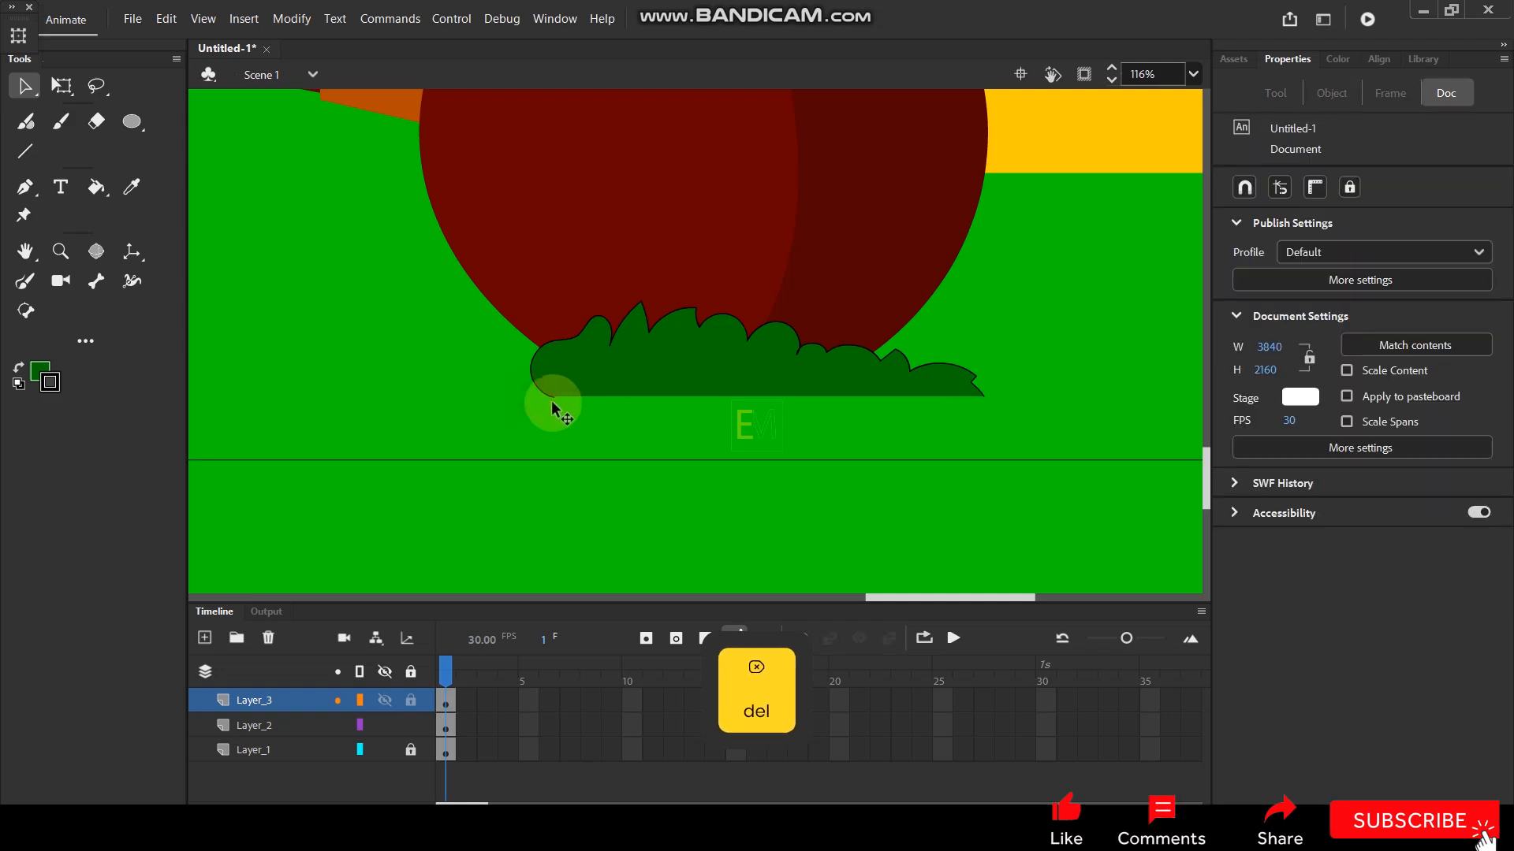
Group the pot bush's dark green fill and black outline on Layer_3.
{"action": "scroll", "coordinate": [938, 422], "scroll_direction": "down", "scroll_amount": 4}
{"action": "scroll", "coordinate": [938, 422], "scroll_direction": "down", "scroll_amount": 2}
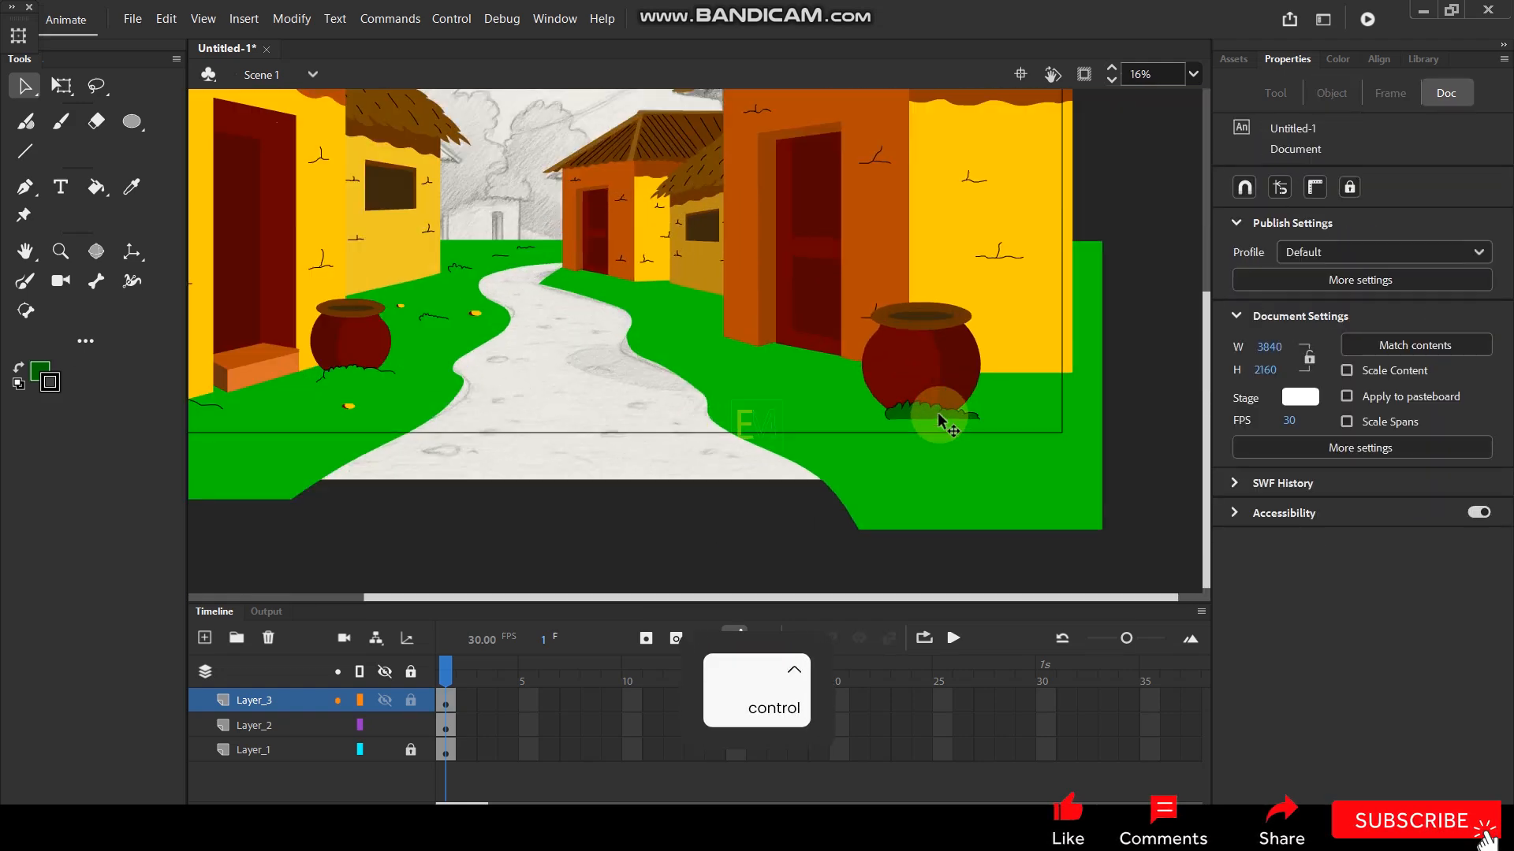
{"action": "scroll", "coordinate": [935, 409], "scroll_direction": "up", "scroll_amount": 2}
{"action": "left_click", "coordinate": [290, 702]}
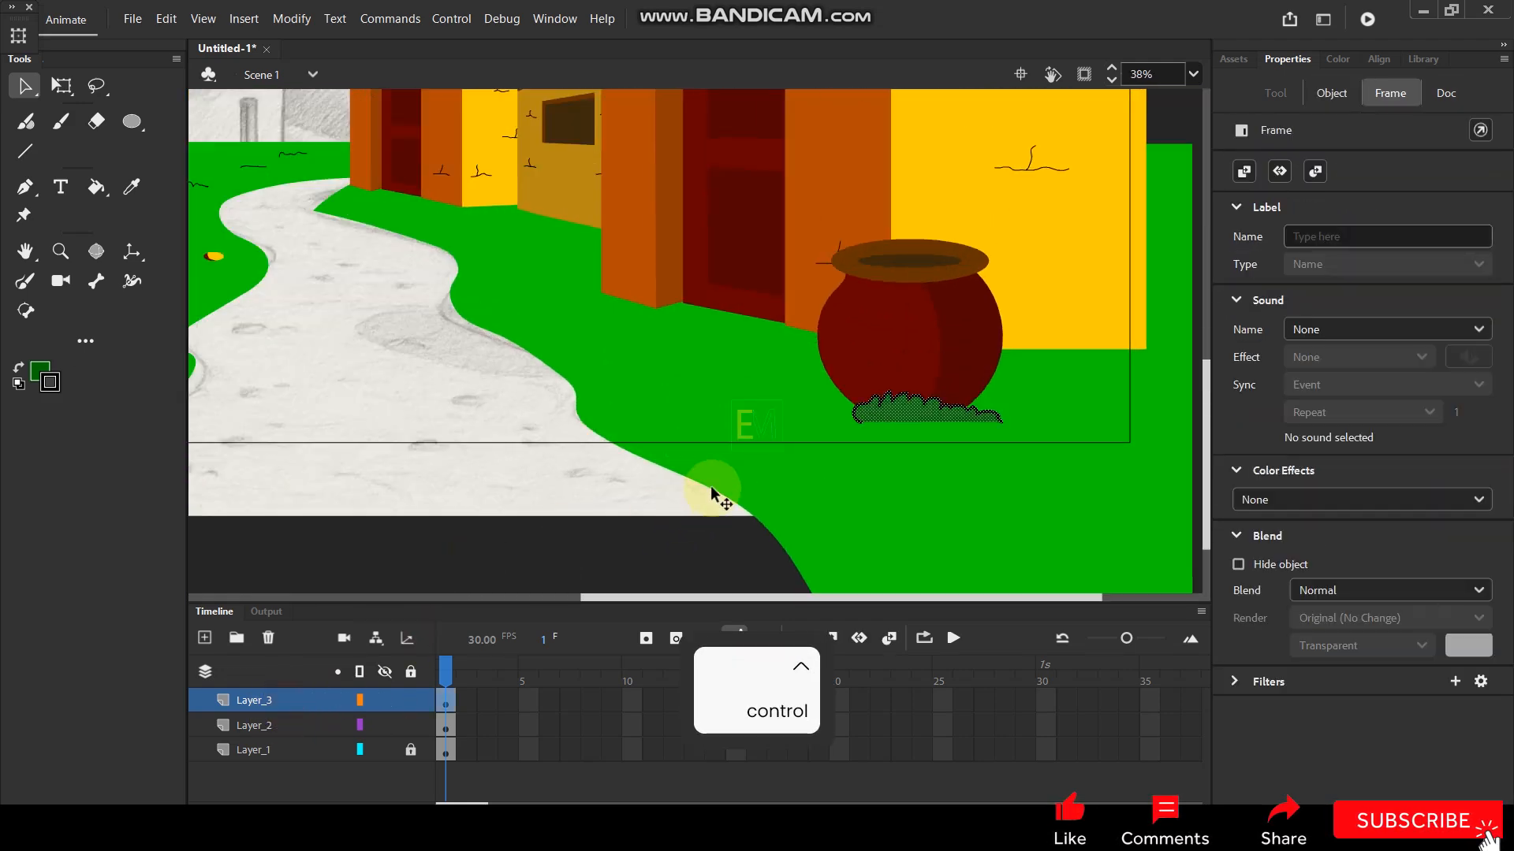
{"action": "key", "text": "ctrl+g"}
{"action": "scroll", "coordinate": [956, 433], "scroll_direction": "down", "scroll_amount": 2}
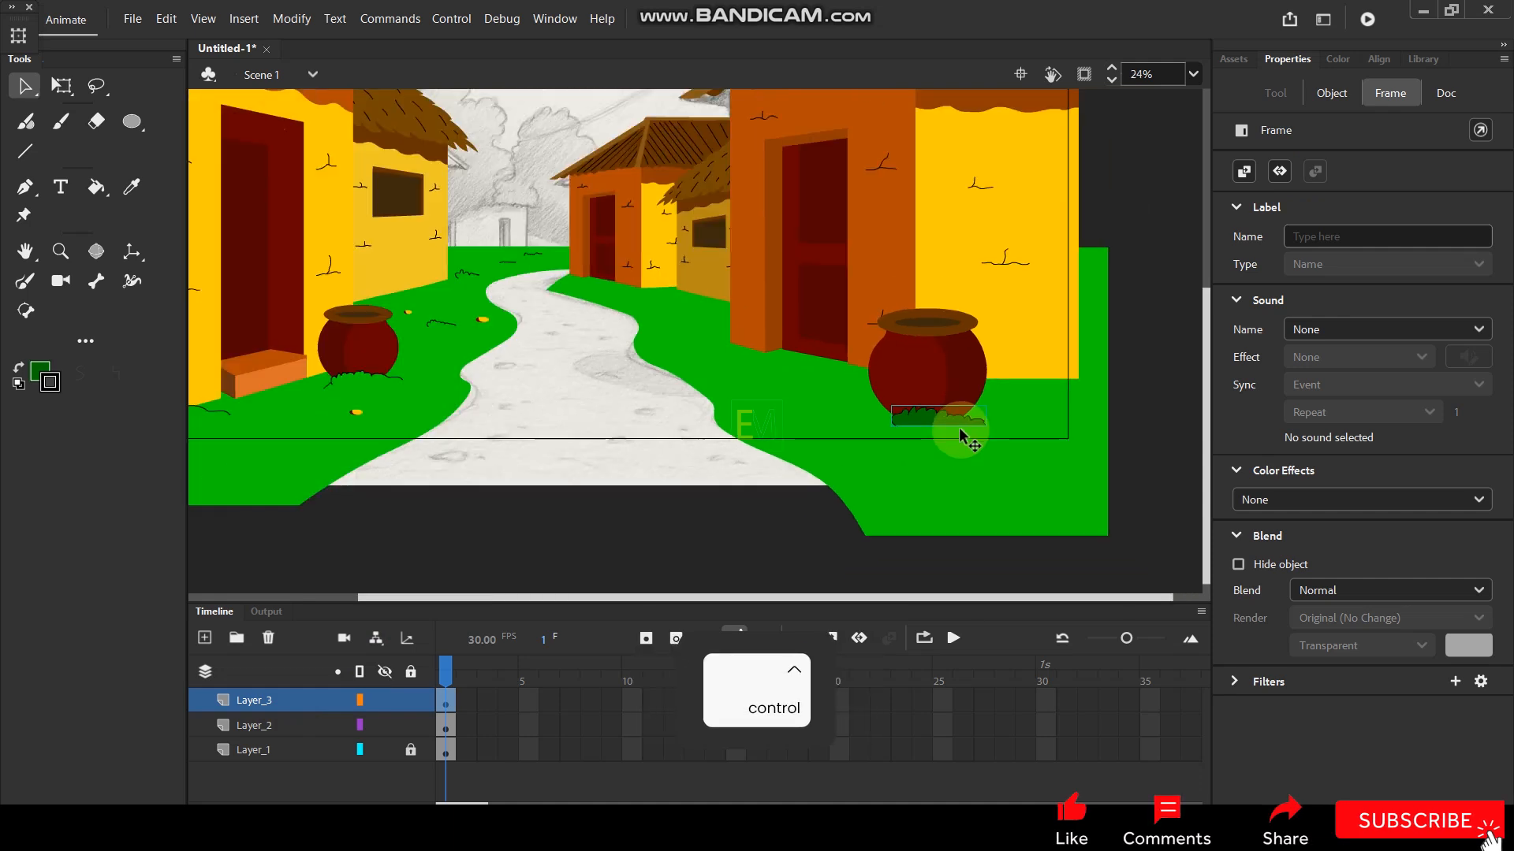
Draw a low, pointed bush outline at the foot of the small hut's wall, closed against the large hut's corner.
{"action": "scroll", "coordinate": [866, 394], "scroll_direction": "up", "scroll_amount": 1}
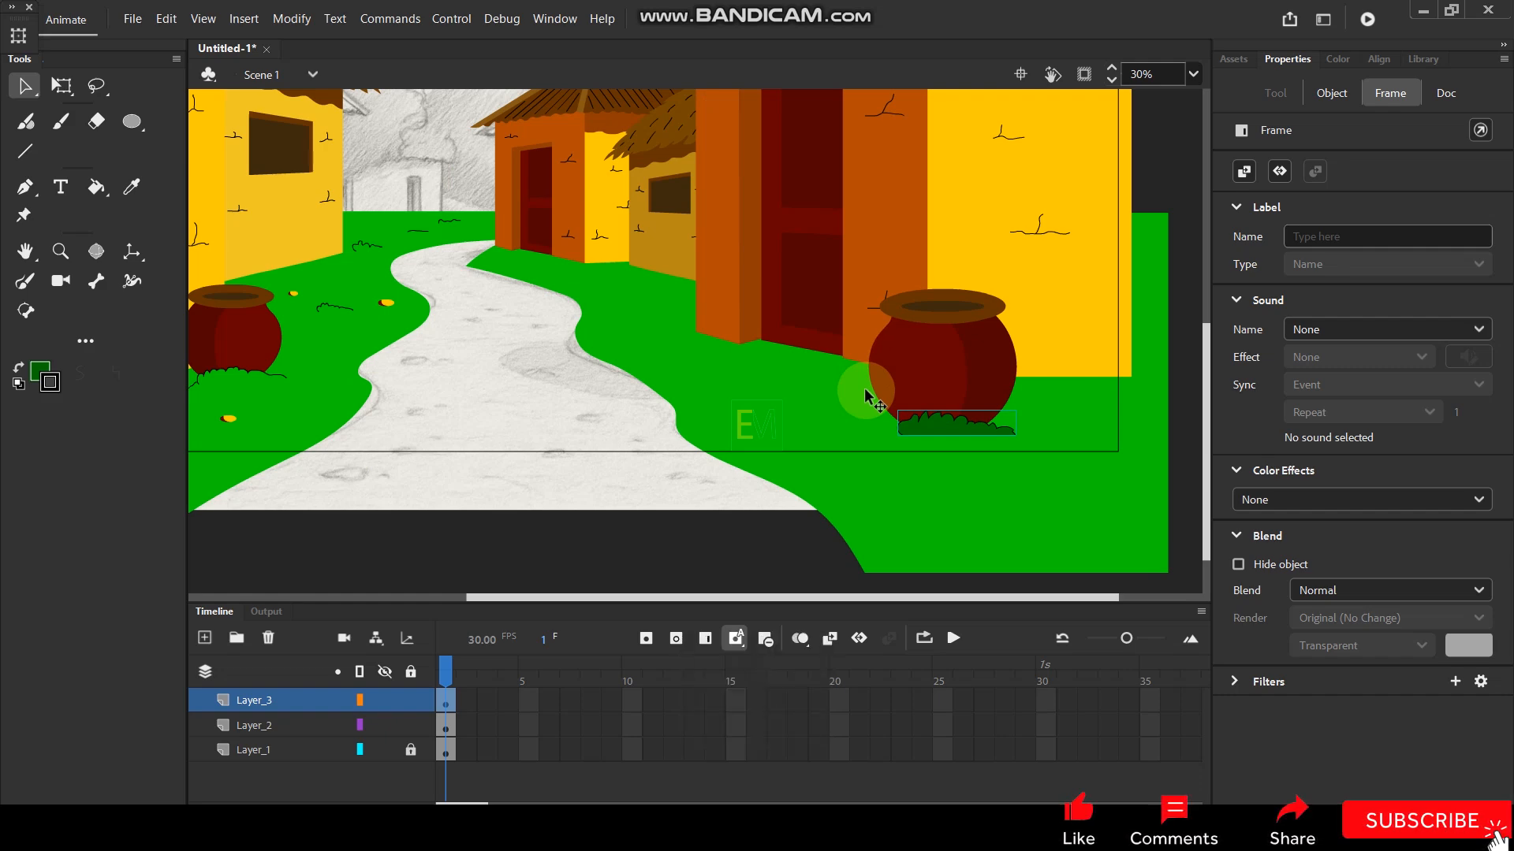
{"action": "scroll", "coordinate": [867, 205], "scroll_direction": "up", "scroll_amount": 2}
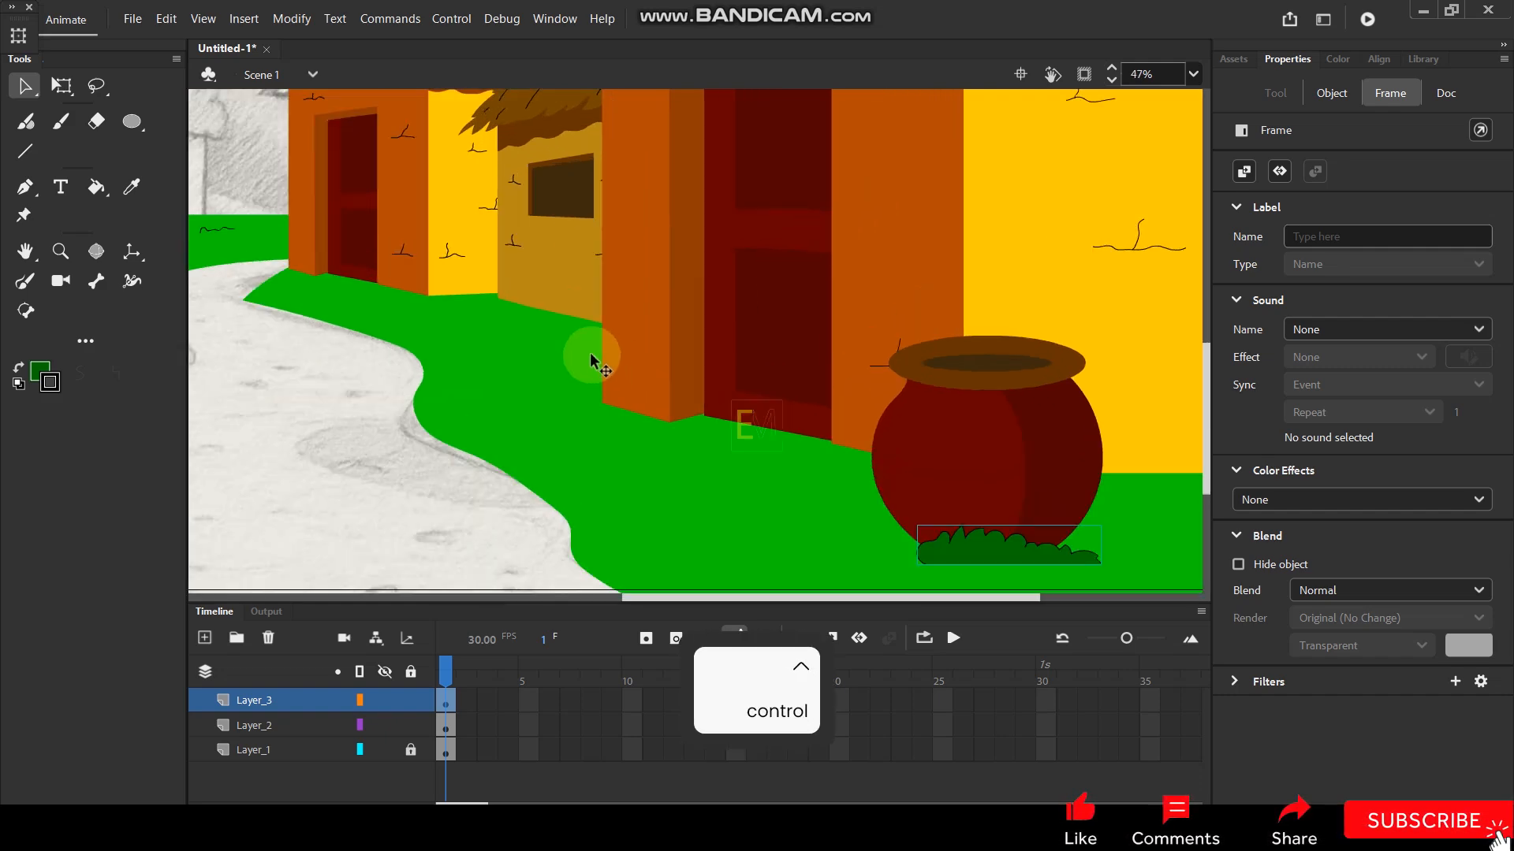
{"action": "key", "text": "y"}
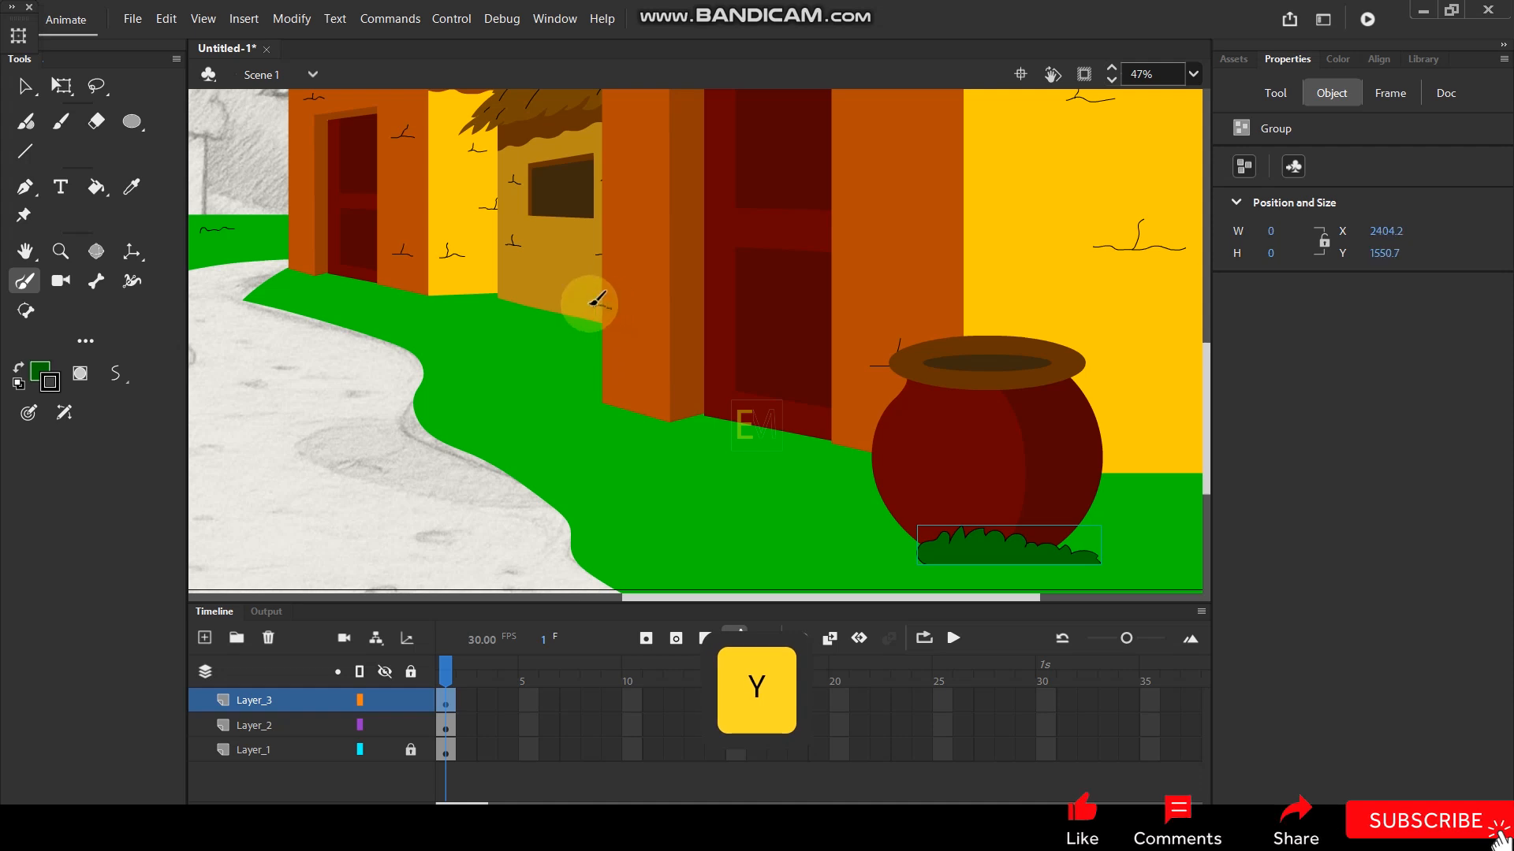
{"action": "mouse_move", "coordinate": [537, 305]}
{"action": "left_mouse_down"}
{"action": "mouse_move", "coordinate": [472, 316]}
{"action": "mouse_move", "coordinate": [622, 339]}
{"action": "mouse_move", "coordinate": [608, 351]}
{"action": "left_mouse_up"}
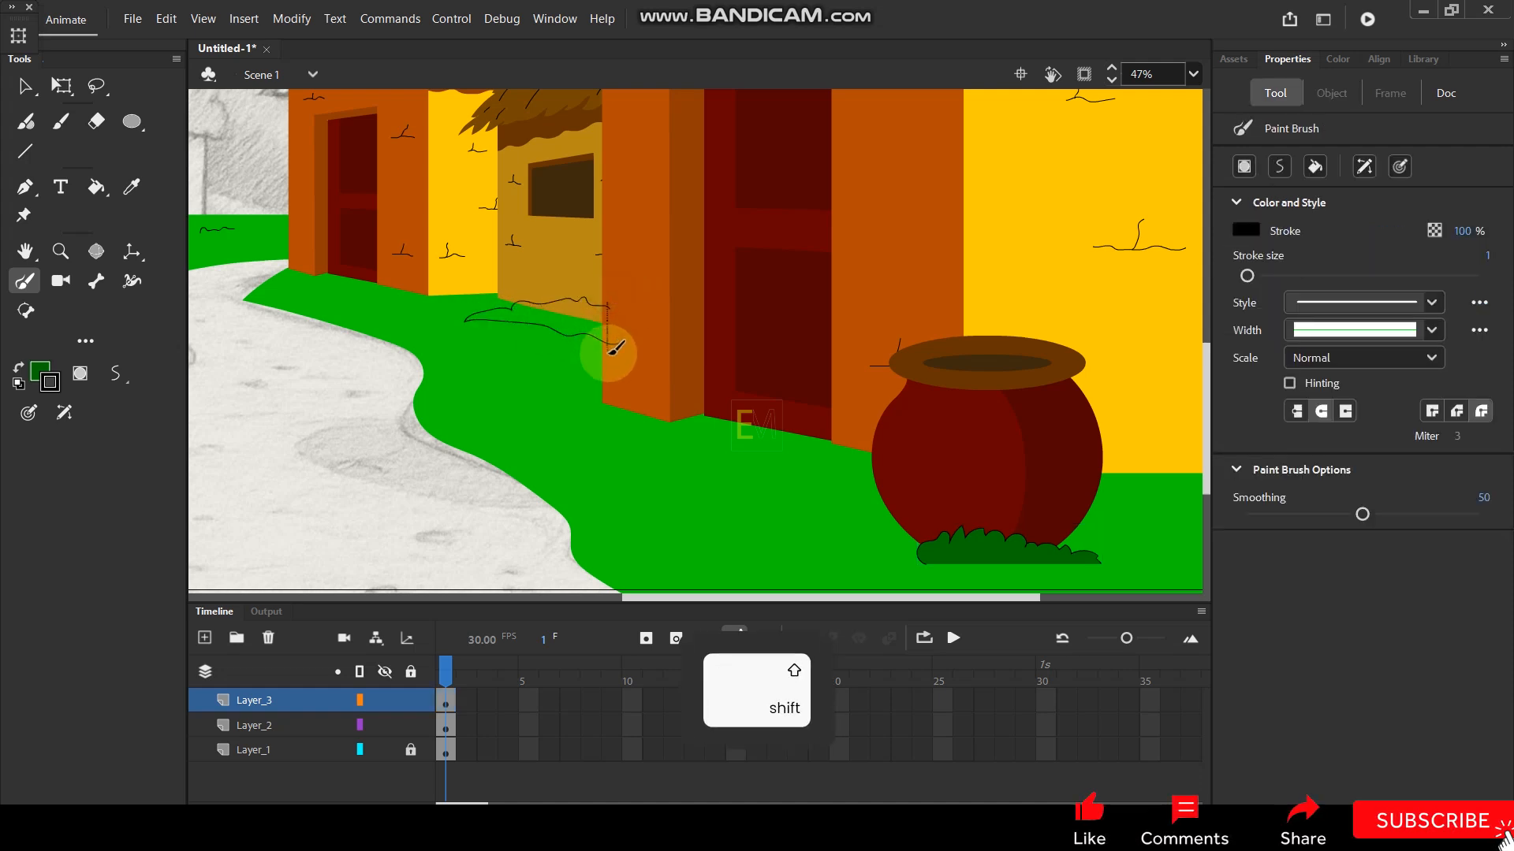
Fill the bush outline at the small hut's wall with the dark green sampled from the pot bush.
{"action": "key", "text": "i"}
{"action": "left_click", "coordinate": [978, 544]}
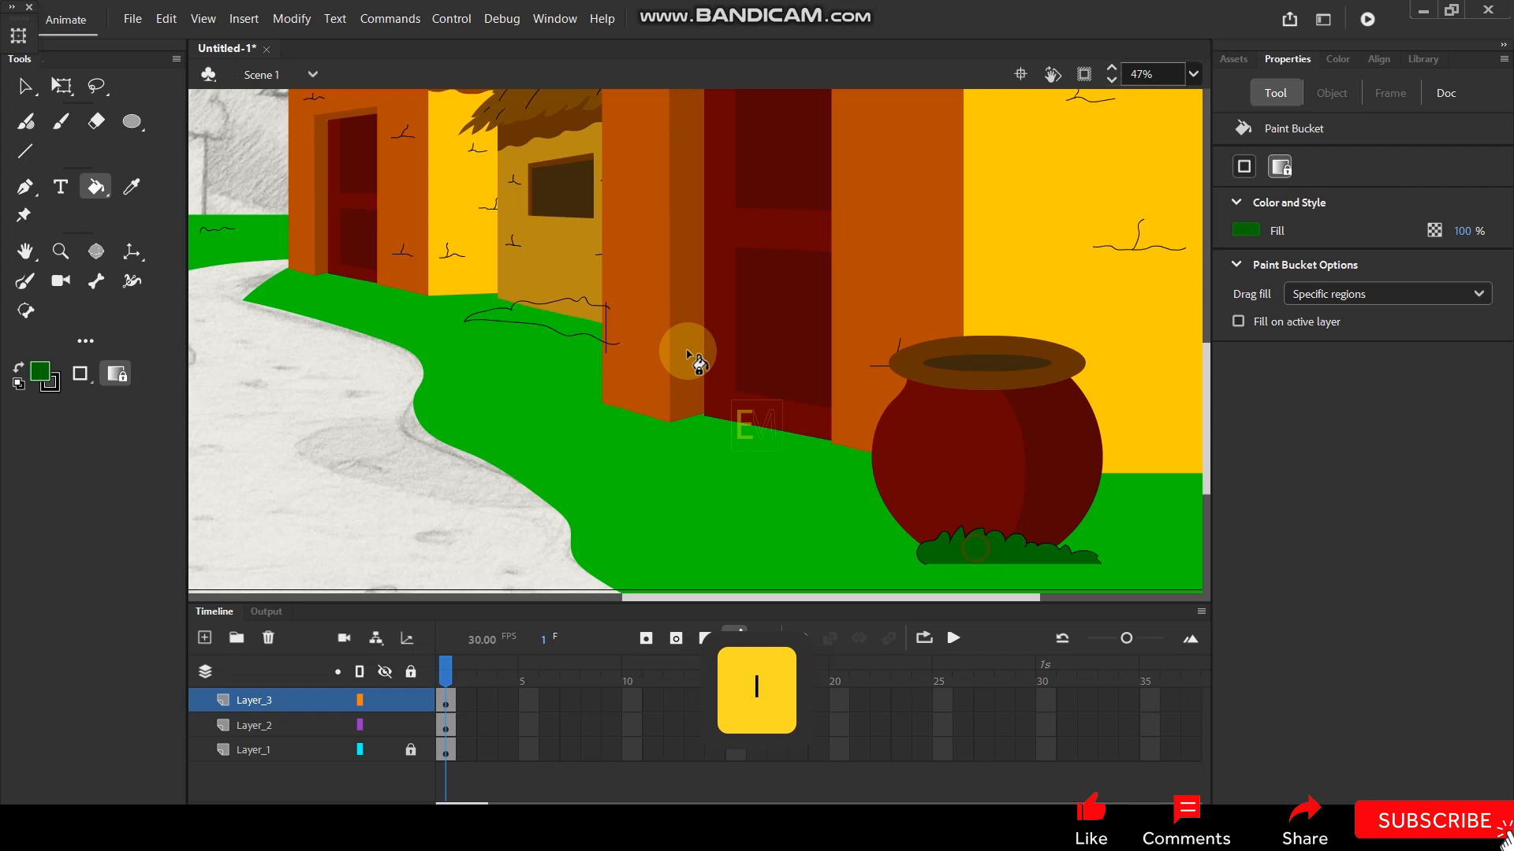
{"action": "left_click", "coordinate": [582, 329]}
Delete the small hut bush's lower outline, vertical closing line and stray line end.
{"action": "left_click", "coordinate": [25, 86]}
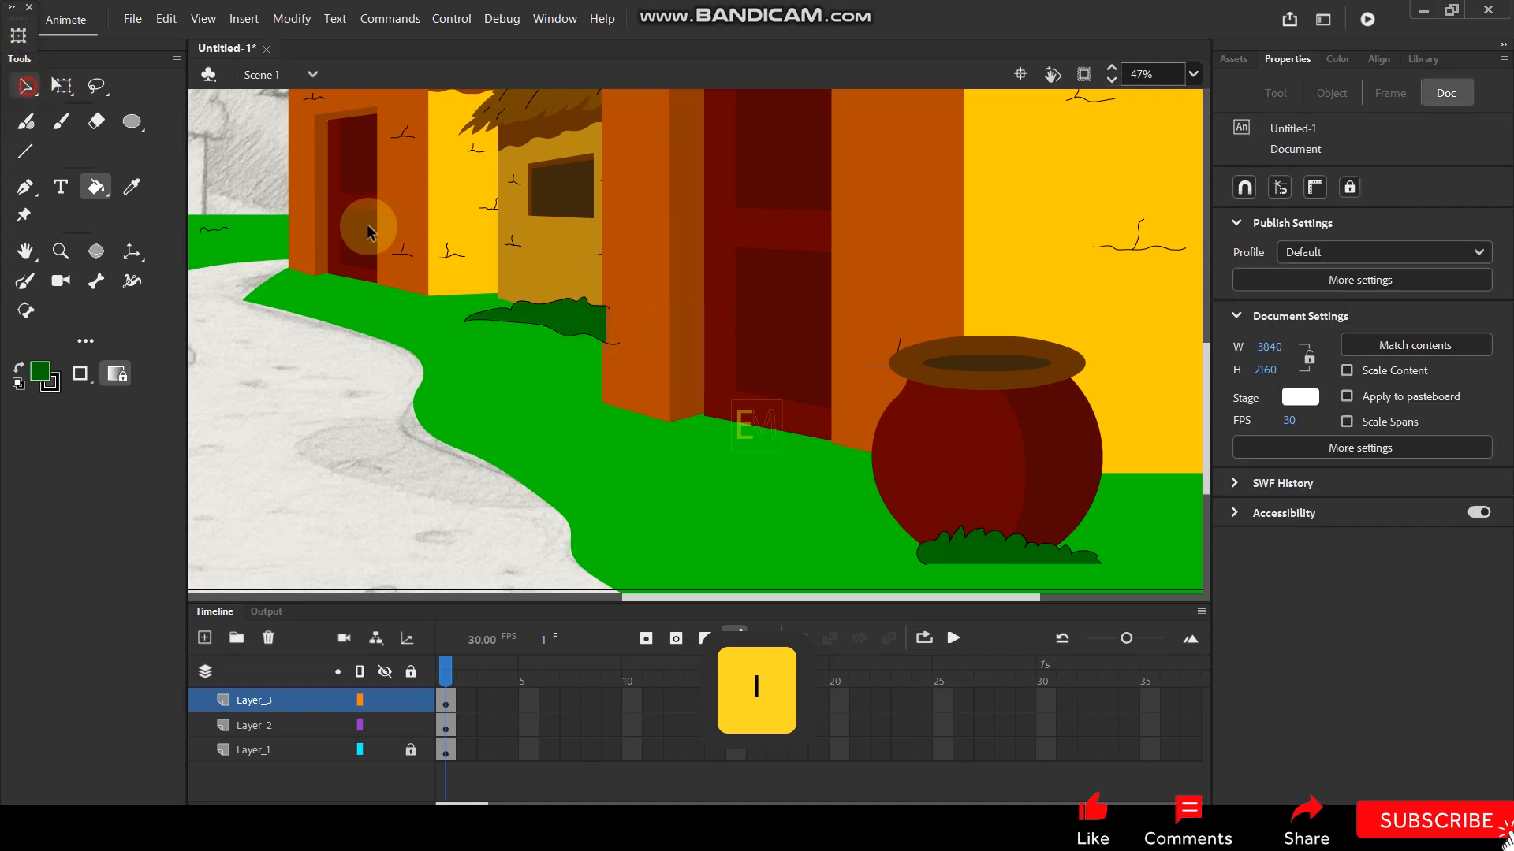
{"action": "left_click", "coordinate": [556, 306]}
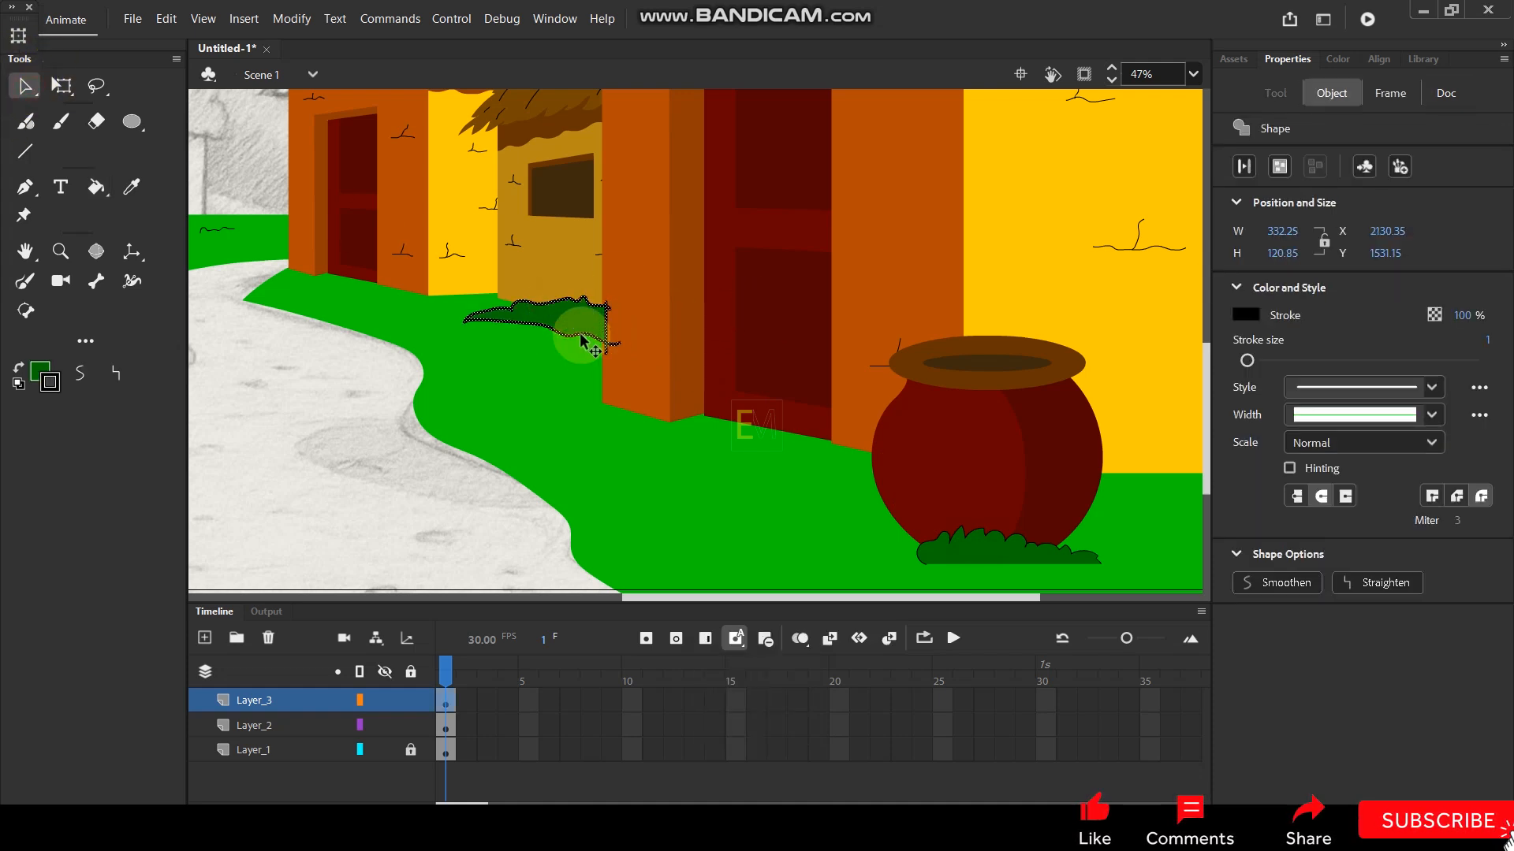
{"action": "left_click", "coordinate": [371, 432]}
{"action": "left_click", "coordinate": [231, 396]}
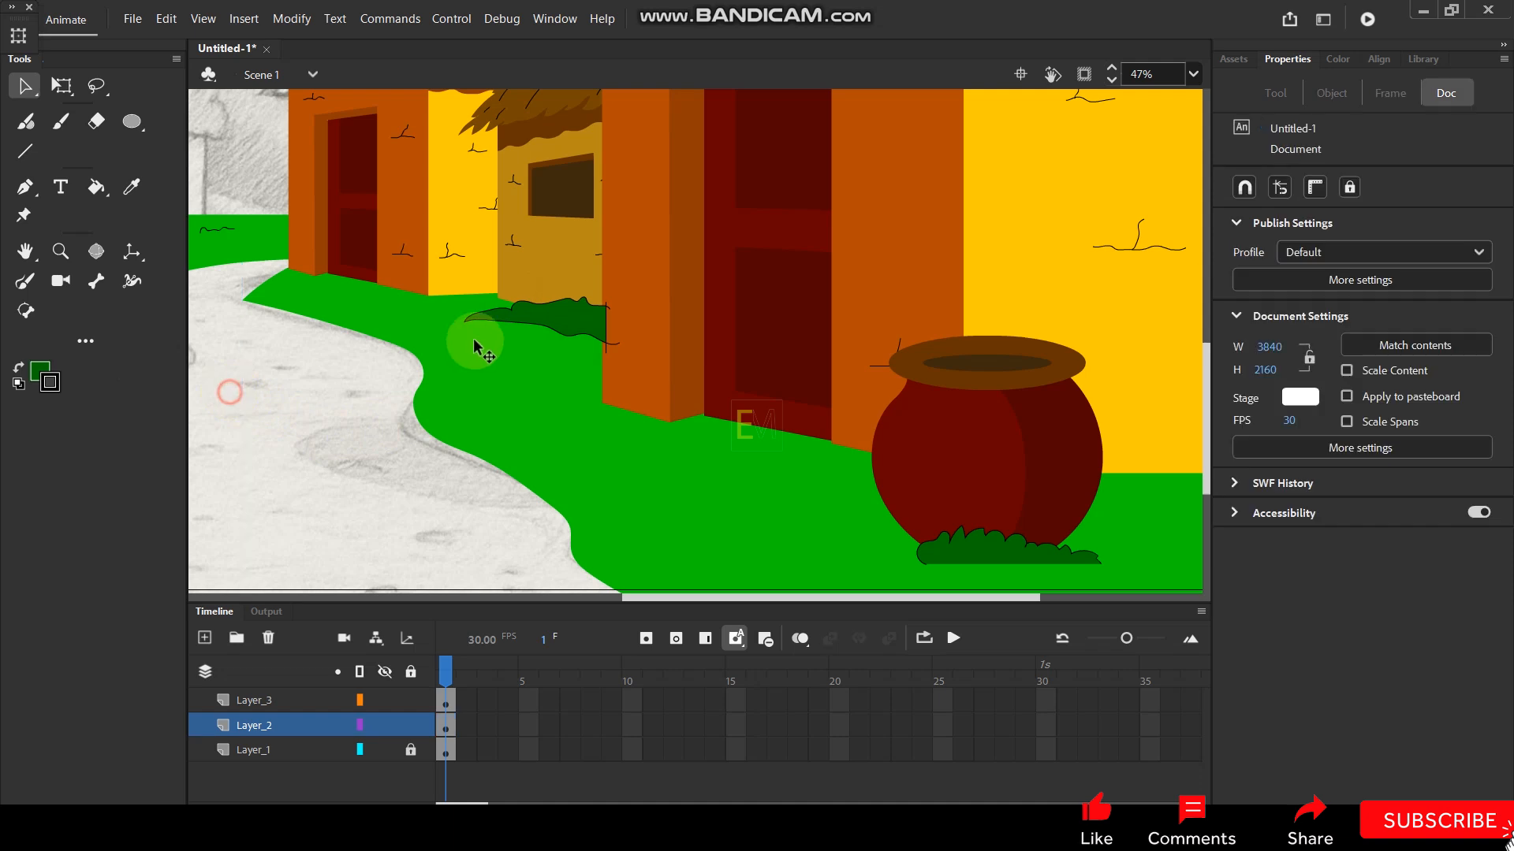
{"action": "left_click", "coordinate": [522, 323]}
{"action": "key", "text": "Delete"}
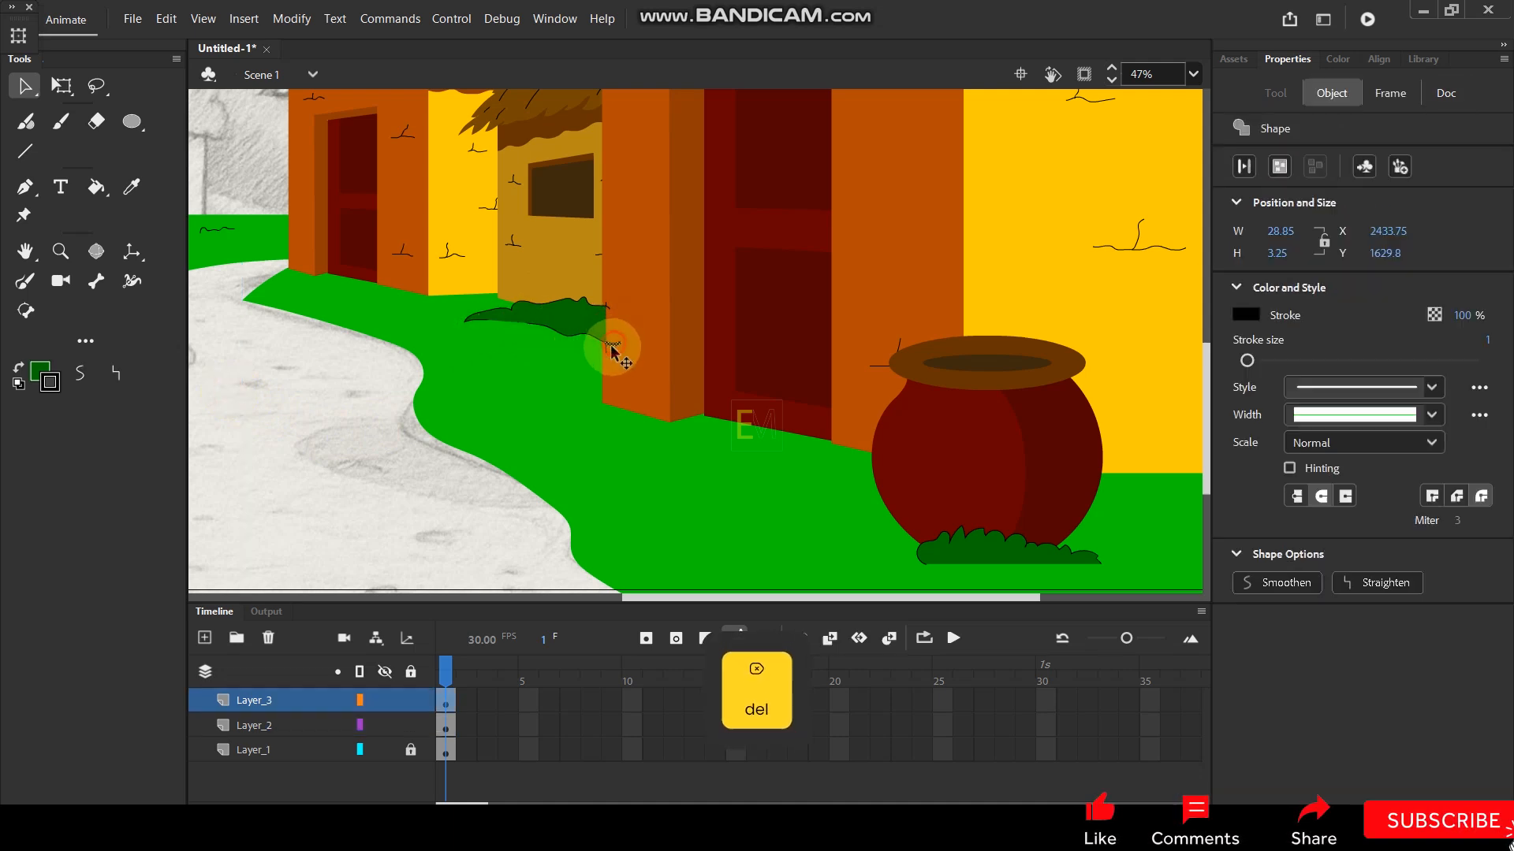
{"action": "left_click", "coordinate": [562, 334]}
{"action": "key", "text": "Delete"}
Group the small hut bush's dark green fill with its remaining black outline.
{"action": "double_click", "coordinate": [556, 314]}
{"action": "key", "text": "ctrl"}
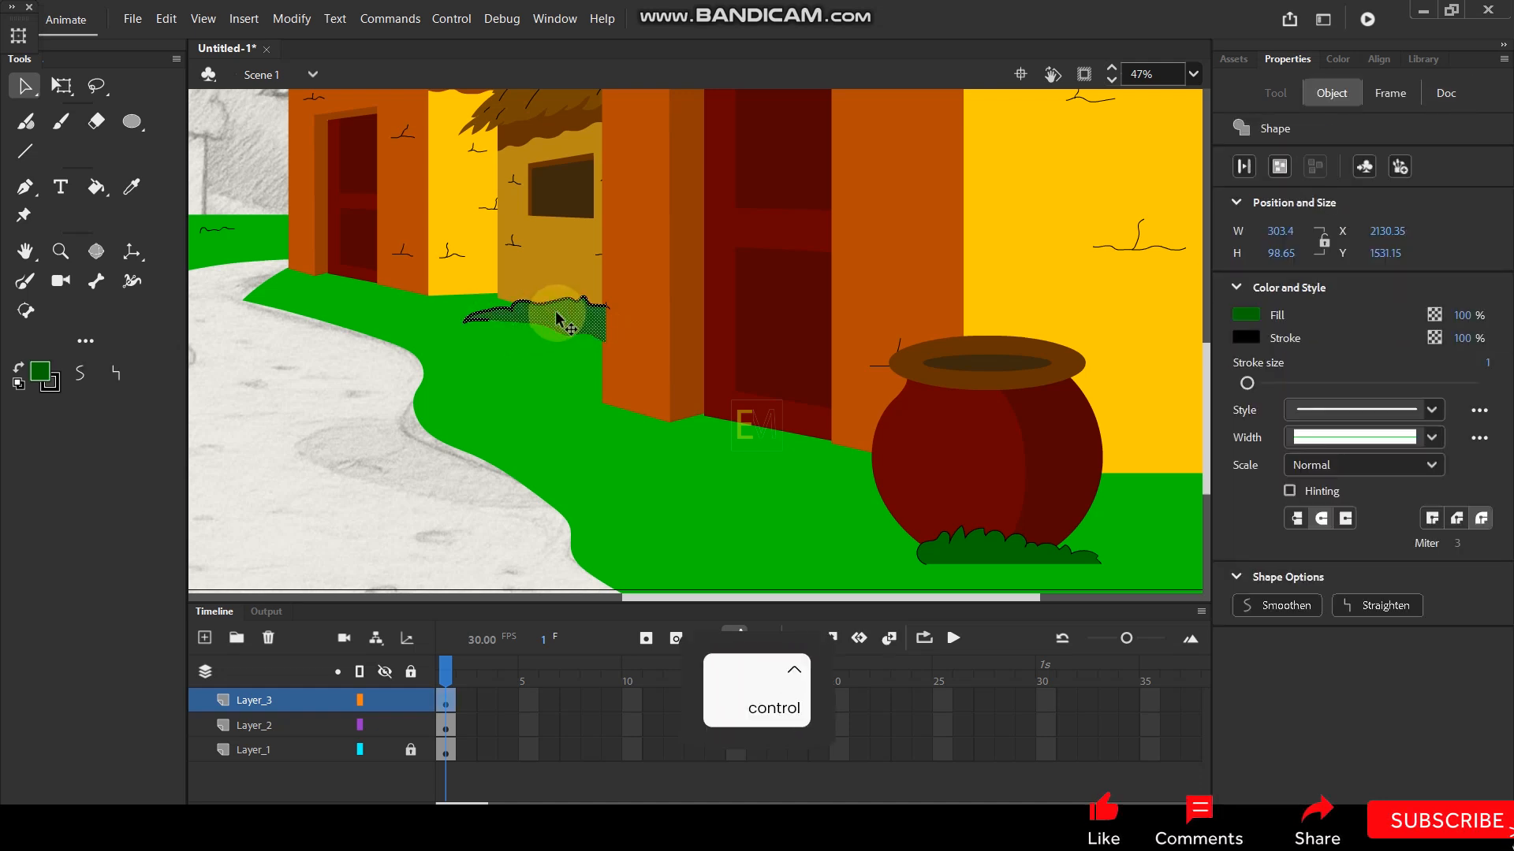
{"action": "key", "text": "ctrl+g"}
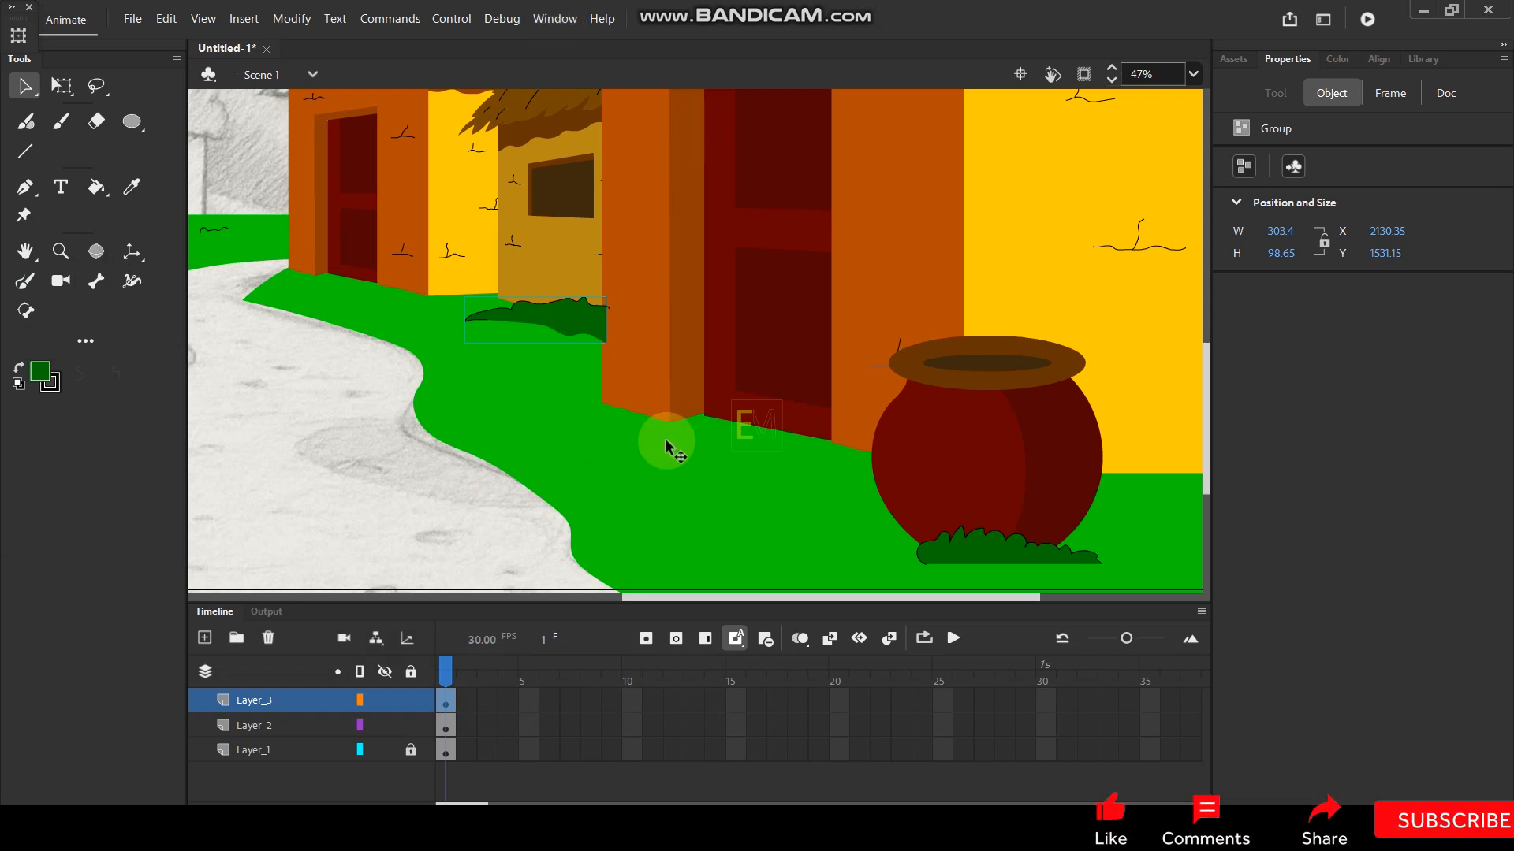
On Layer_3, draw four crossing straight lines outlining a four-sided shadow area from the path across the large hut's doorway to the right pot.
{"action": "left_click", "coordinate": [625, 374]}
{"action": "left_click_drag", "start_coordinate": [743, 406], "coordinate": [733, 307]}
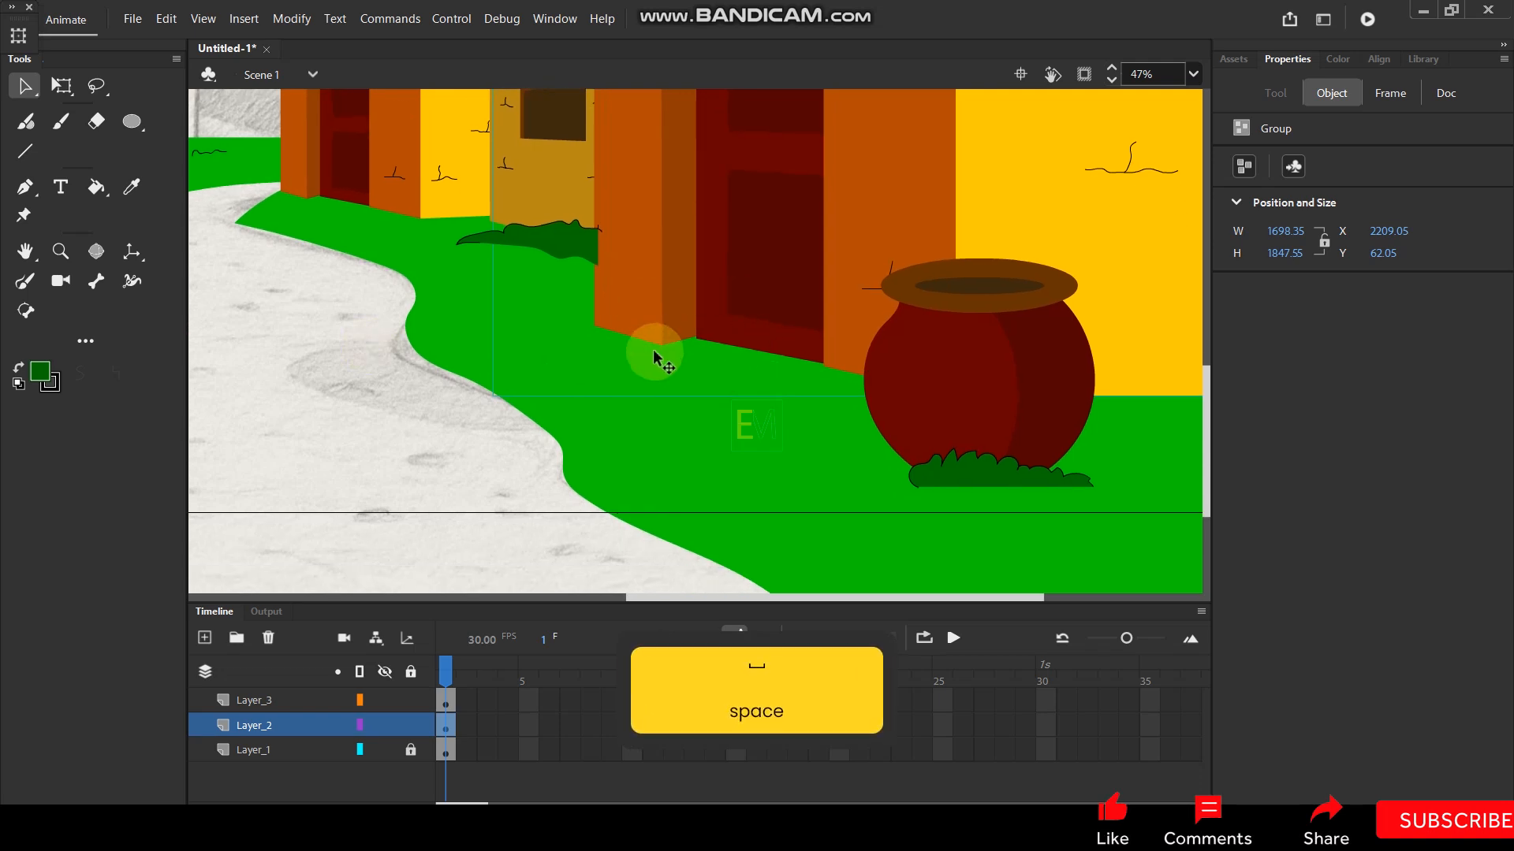
{"action": "left_click", "coordinate": [446, 423]}
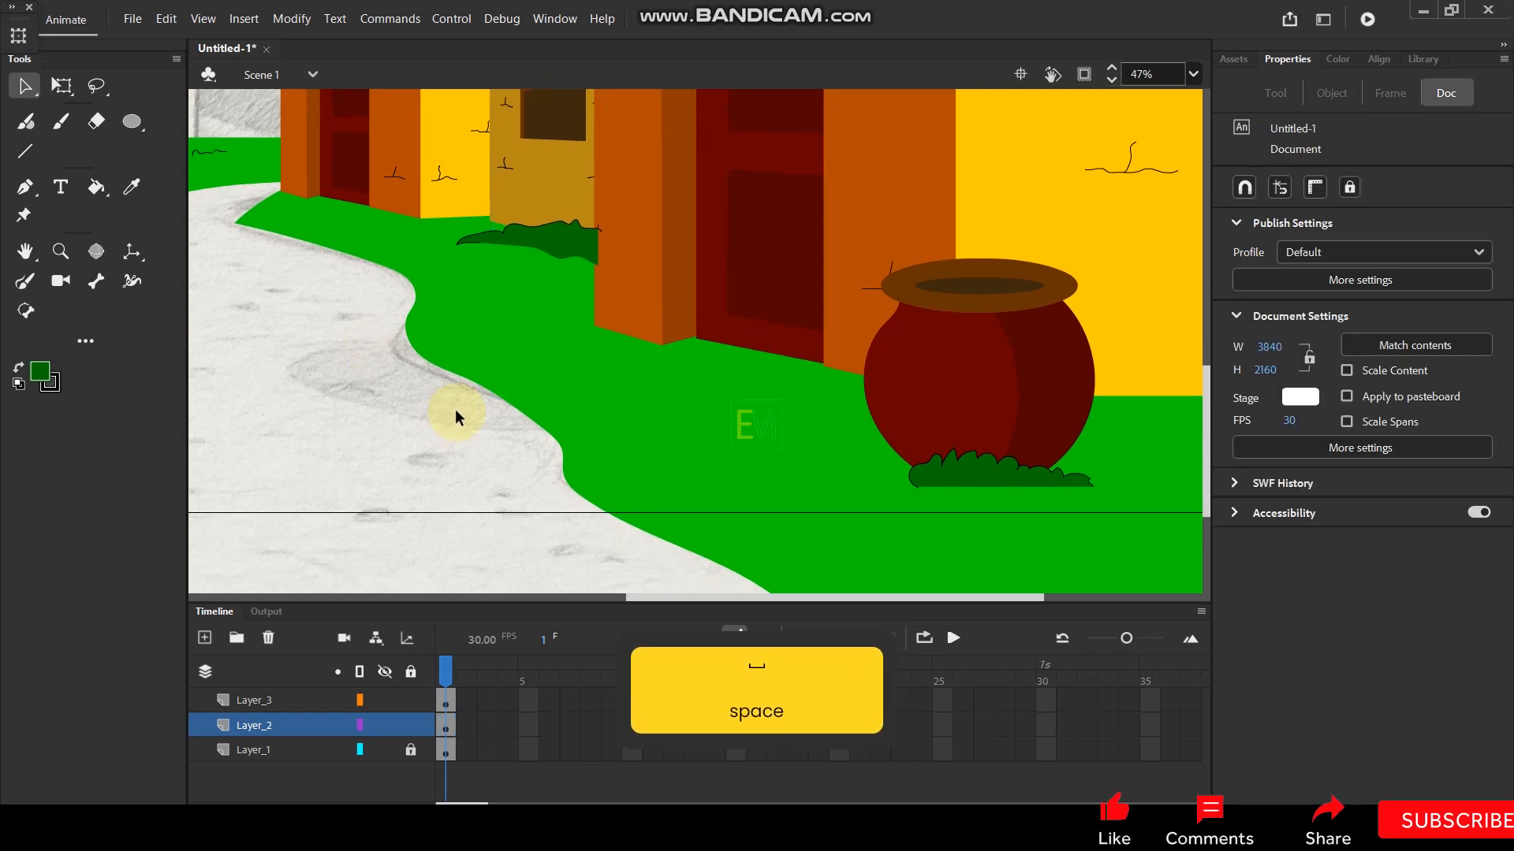
{"action": "key", "text": "n"}
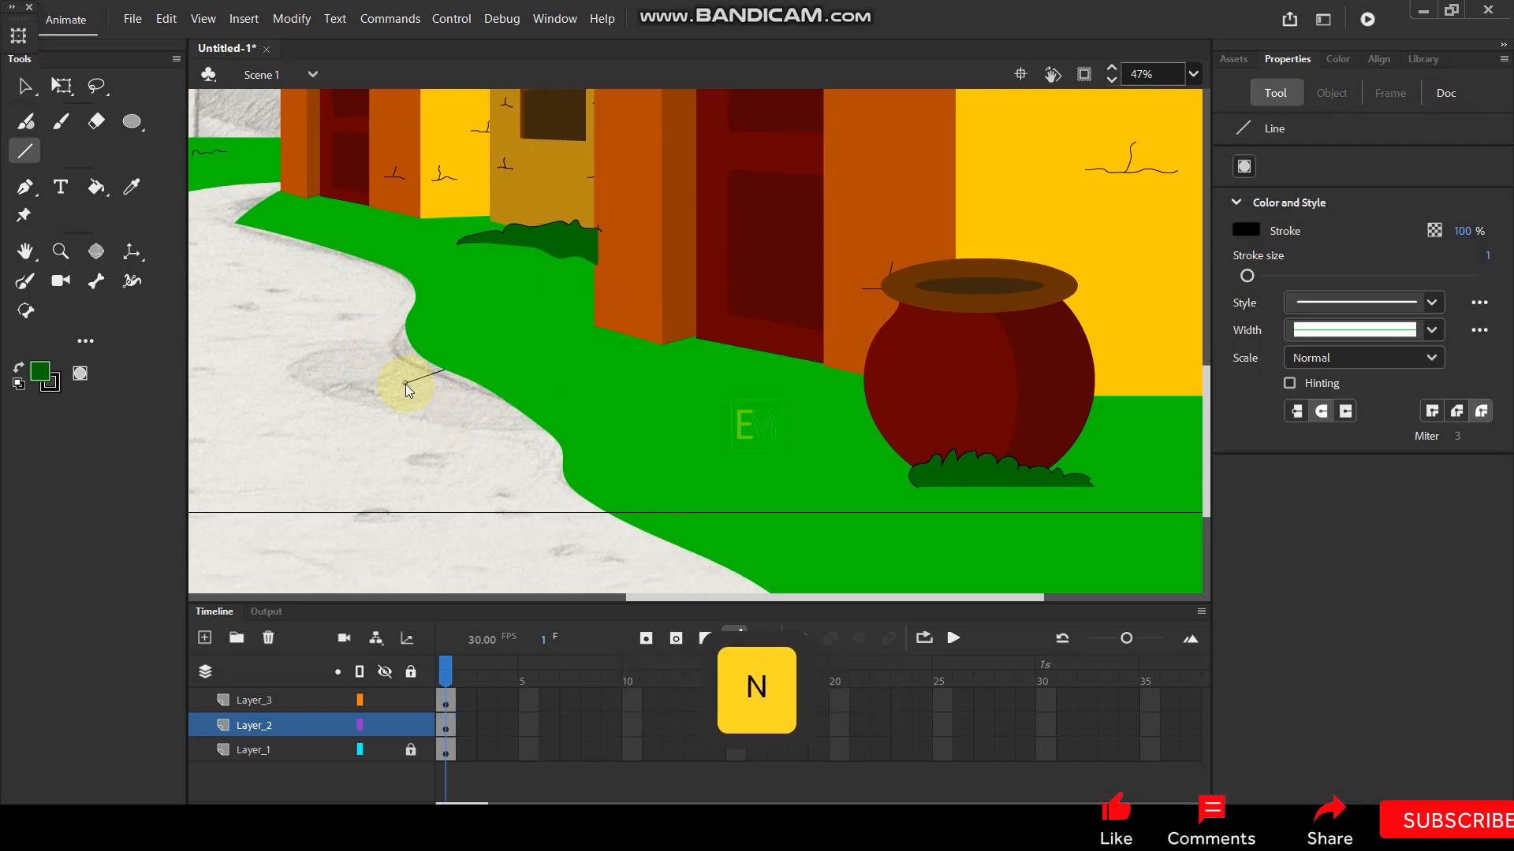
{"action": "key", "text": "ctrl+z"}
{"action": "left_click", "coordinate": [287, 701]}
{"action": "mouse_move", "coordinate": [618, 299]}
{"action": "left_mouse_down"}
{"action": "mouse_move", "coordinate": [473, 372]}
{"action": "mouse_move", "coordinate": [391, 365]}
{"action": "left_mouse_up"}
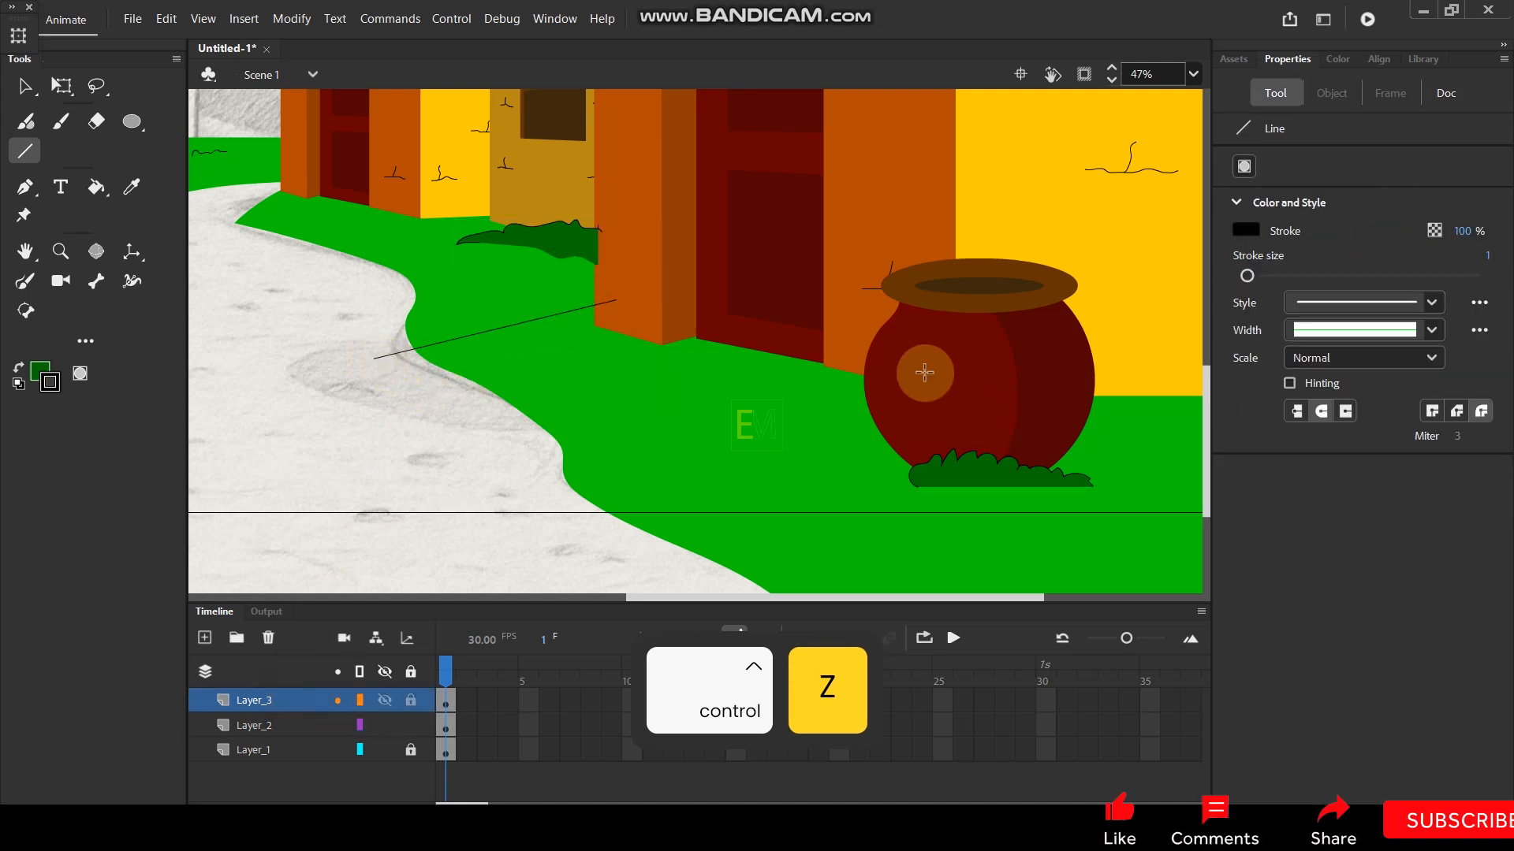
{"action": "left_click_drag", "start_coordinate": [938, 357], "coordinate": [518, 483]}
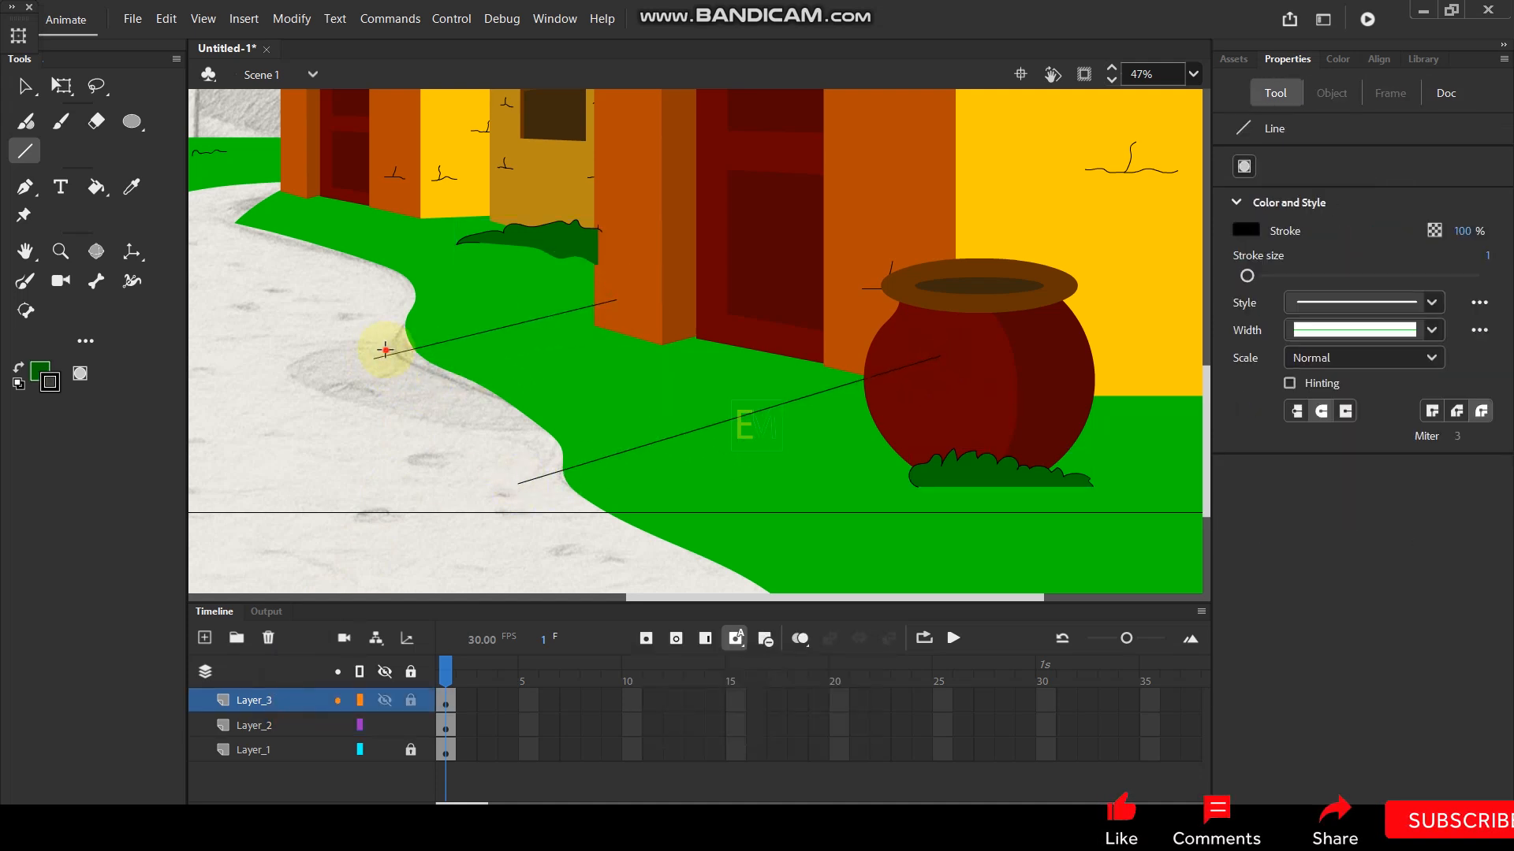
{"action": "left_click_drag", "start_coordinate": [614, 300], "coordinate": [946, 367]}
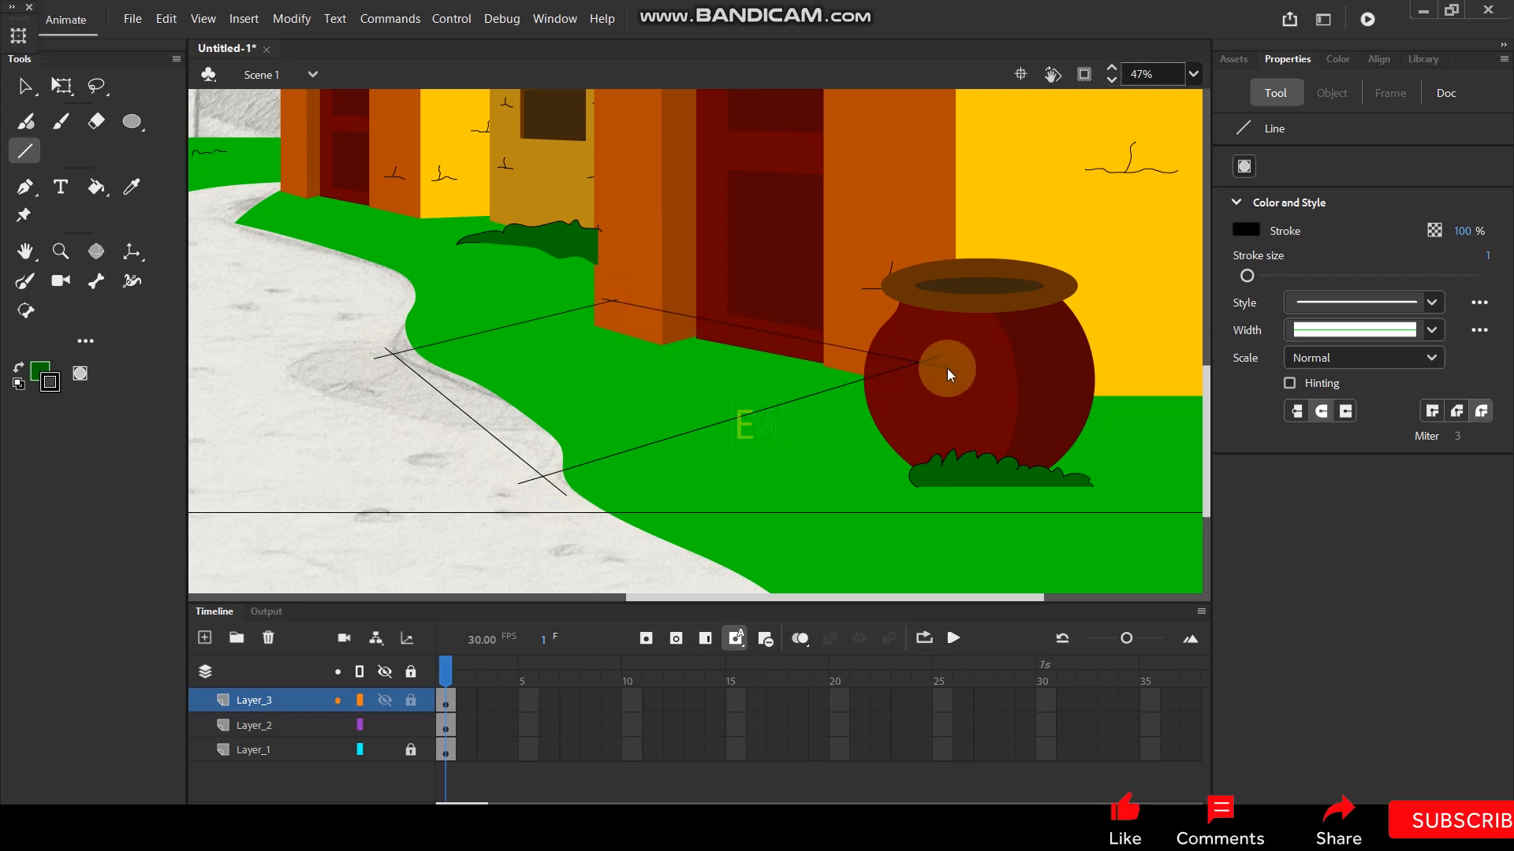
Fill the four-sided shadow area with the pot bush's dark green and delete its black outline.
{"action": "key", "text": "i"}
{"action": "left_click", "coordinate": [990, 476]}
{"action": "left_click", "coordinate": [718, 375]}
{"action": "left_click", "coordinate": [25, 86]}
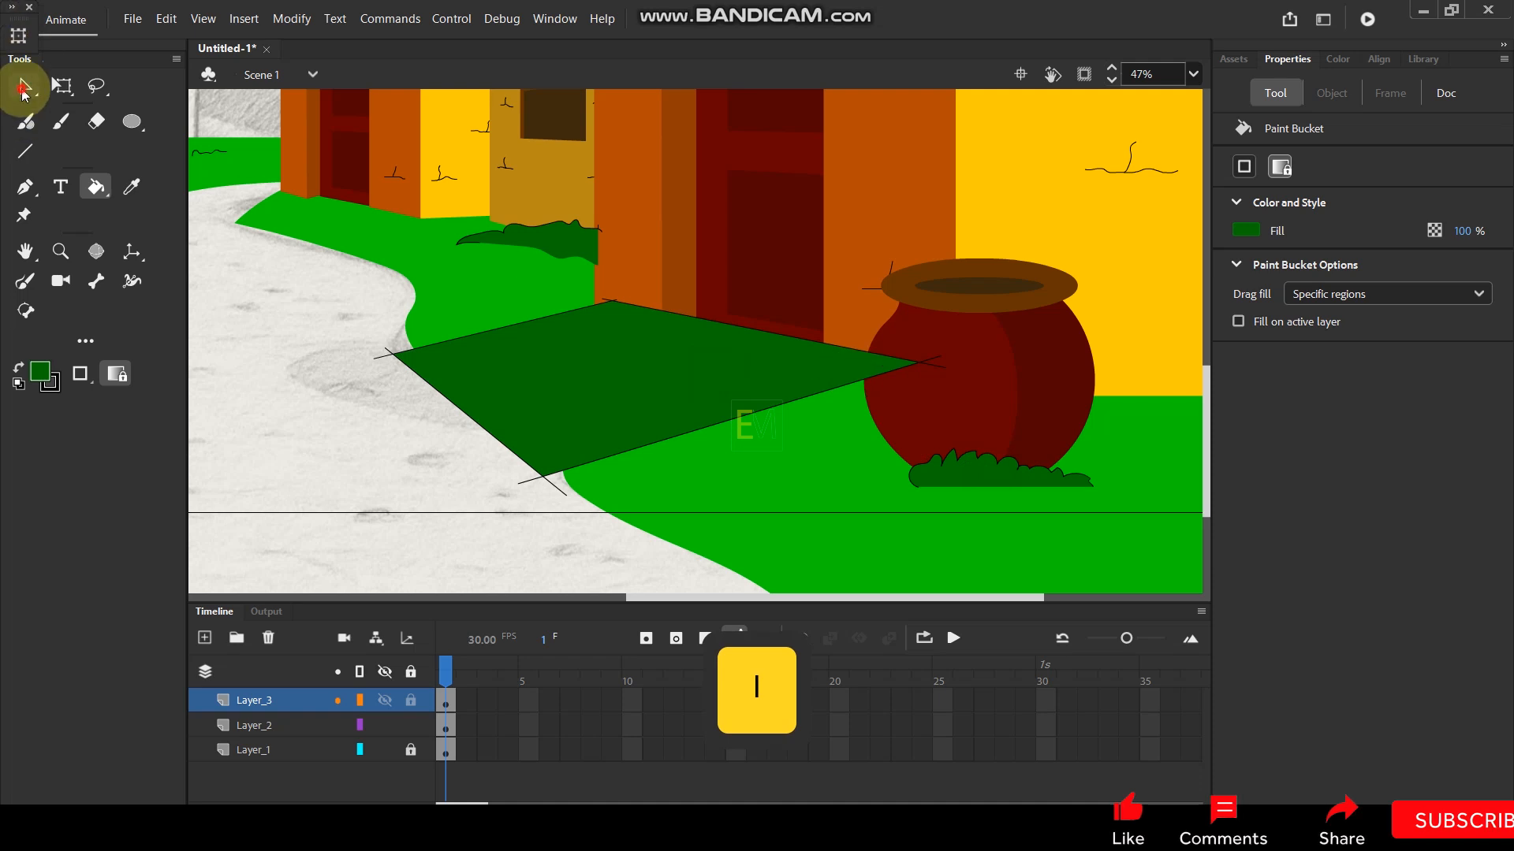
{"action": "double_click", "coordinate": [537, 322]}
{"action": "key", "text": "Delete"}
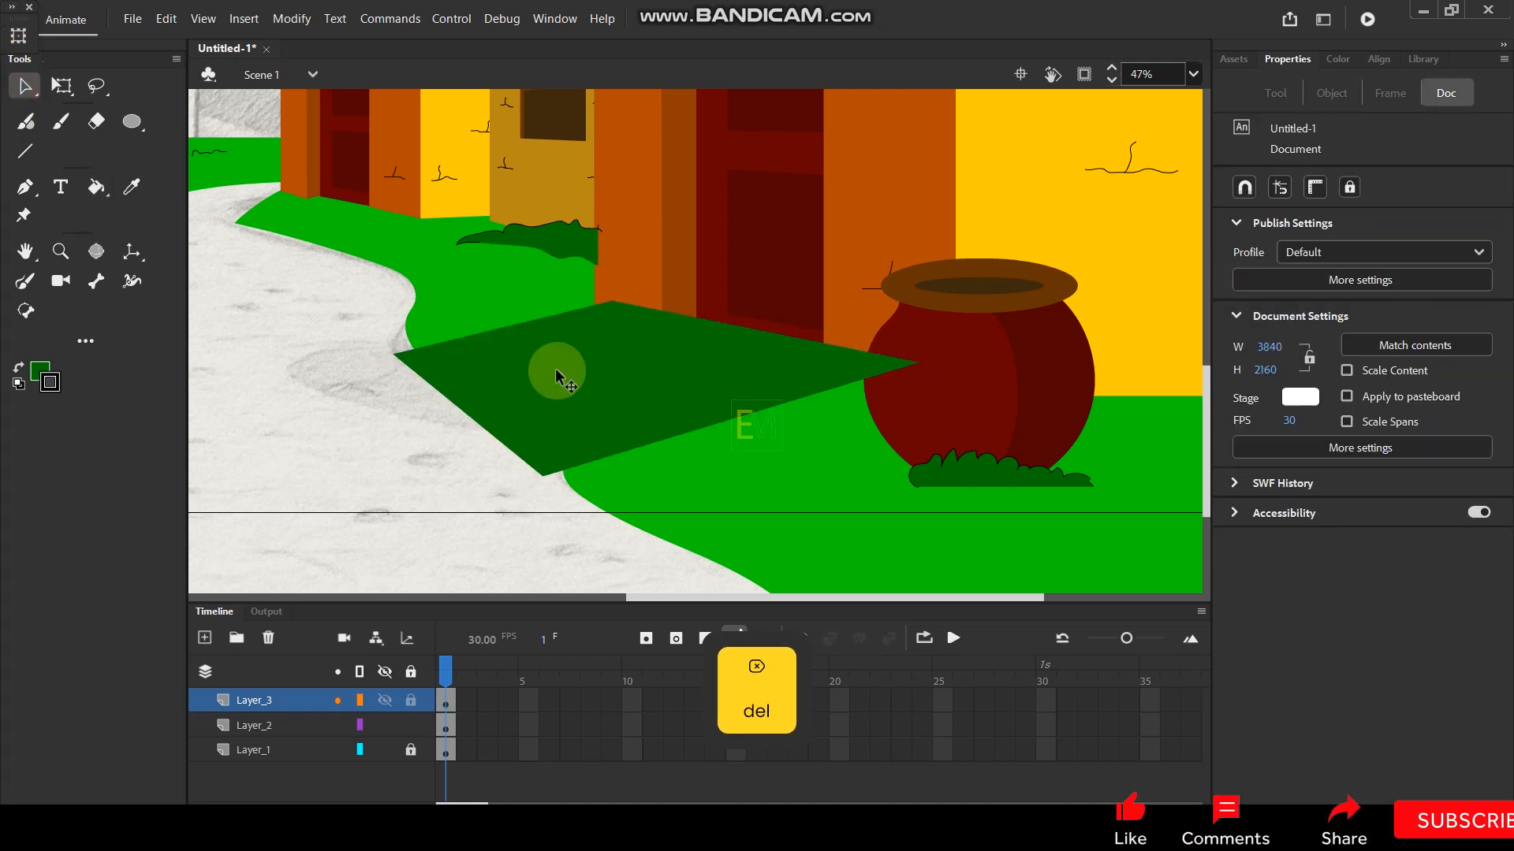
Group the dark green shadow shape in front of the large hut.
{"action": "left_click", "coordinate": [557, 375]}
{"action": "key", "text": "ctrl"}
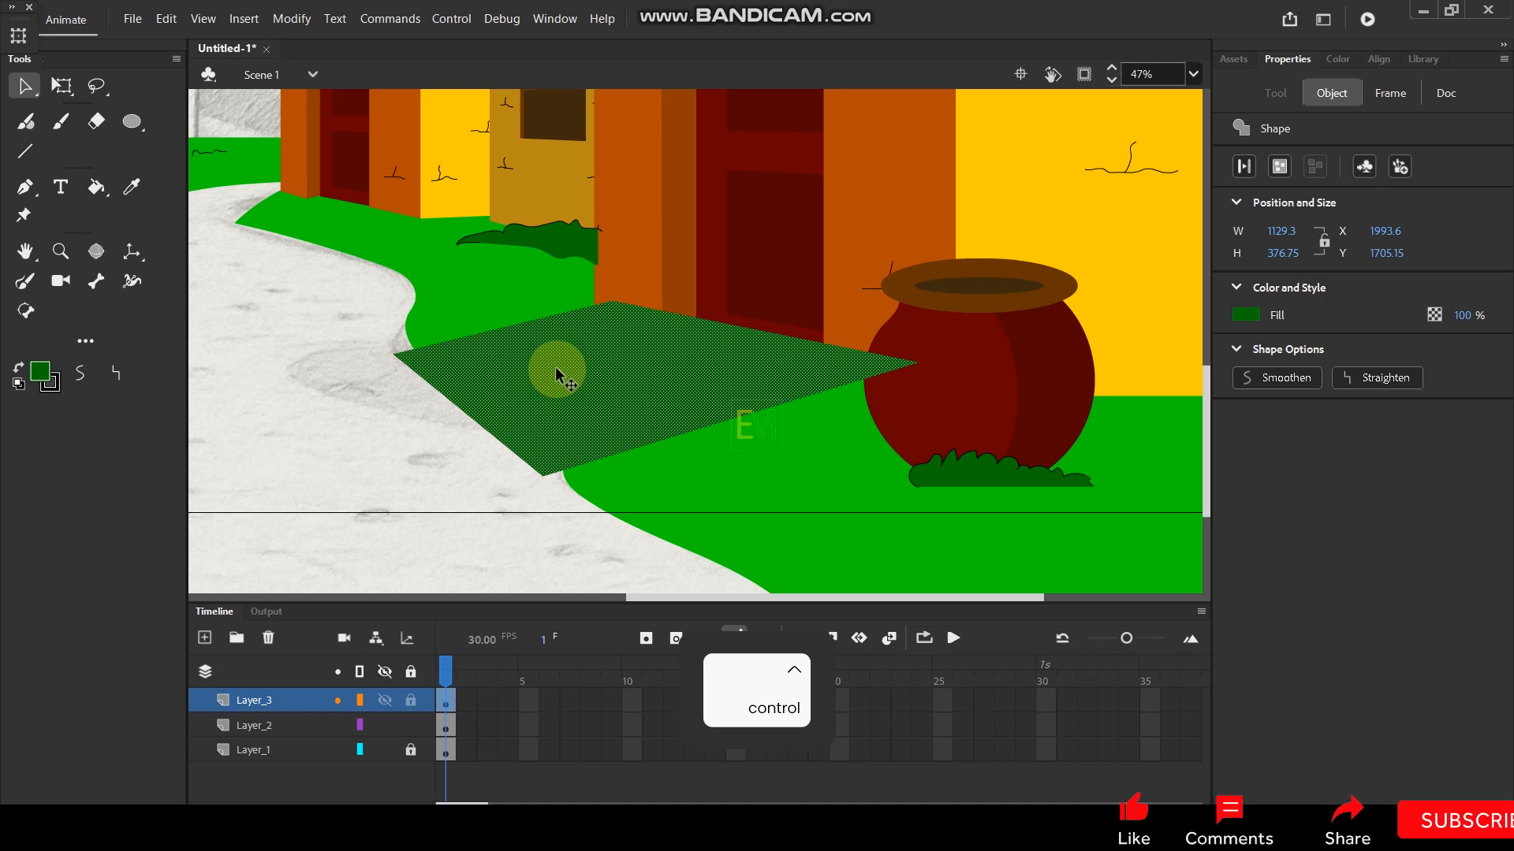
{"action": "key", "text": "ctrl+g"}
Move the shadow and the two right-hand bush groups from Layer_3 to Layer_2, keeping them in place.
{"action": "scroll", "coordinate": [831, 413], "scroll_direction": "down", "scroll_amount": 3}
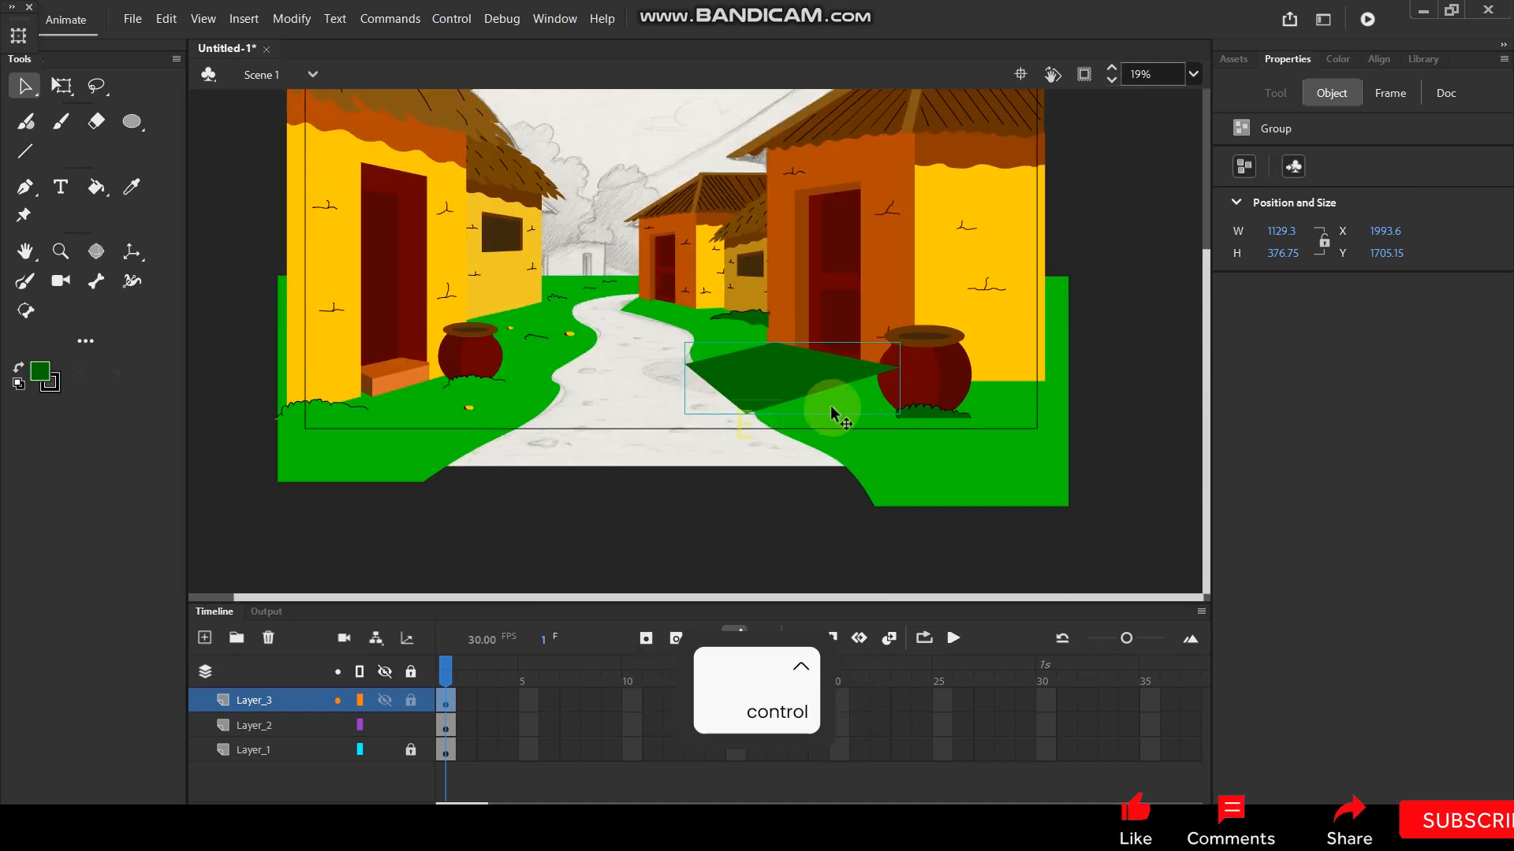
{"action": "left_click", "coordinate": [935, 411], "text": "shift"}
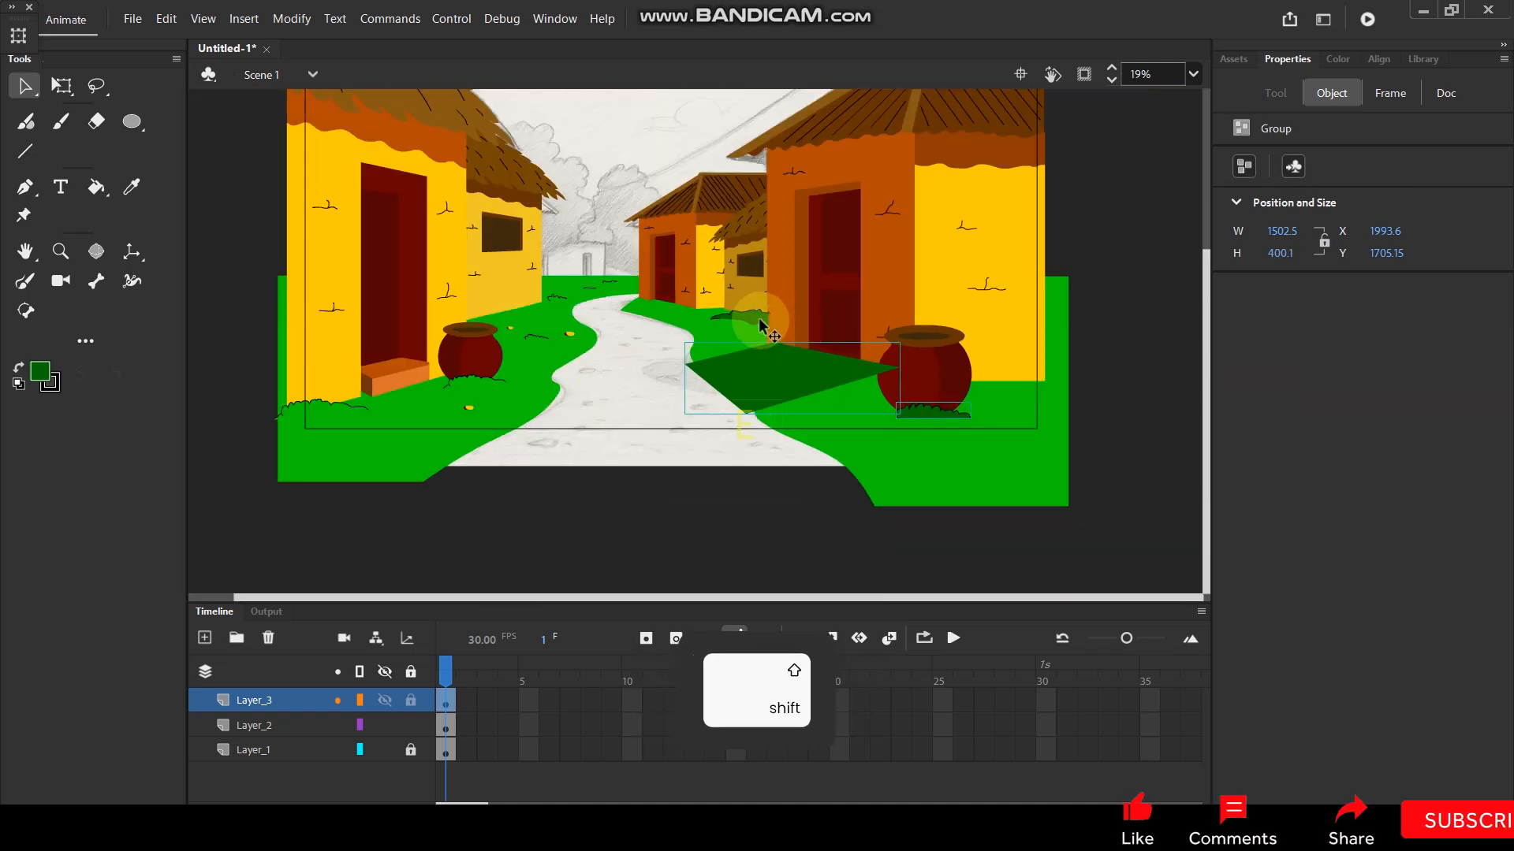
{"action": "key", "text": "ctrl+x"}
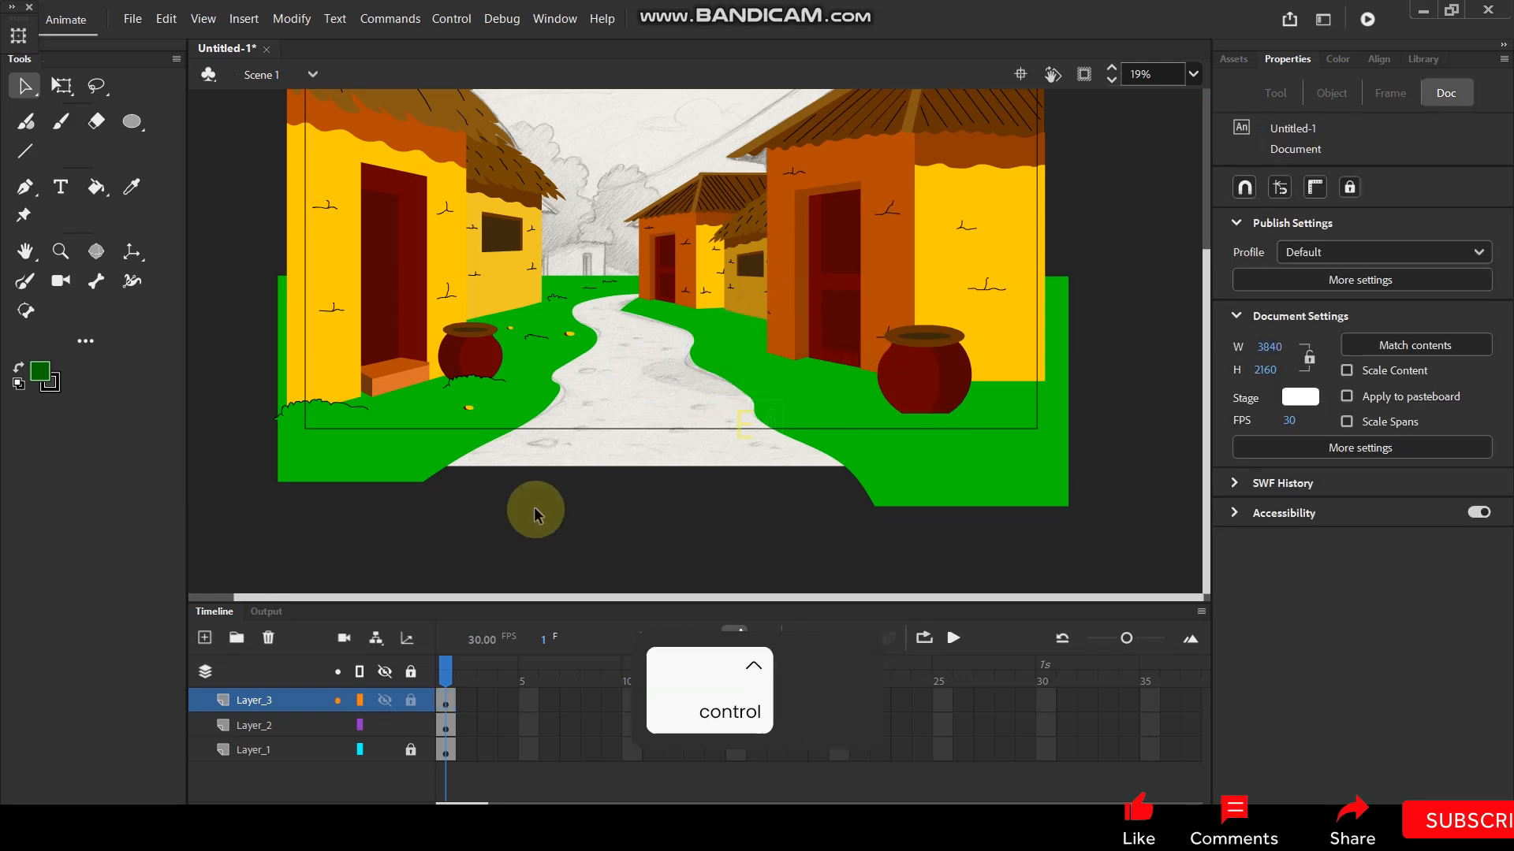
{"action": "left_click", "coordinate": [303, 724]}
{"action": "key", "text": "ctrl+shift+v"}
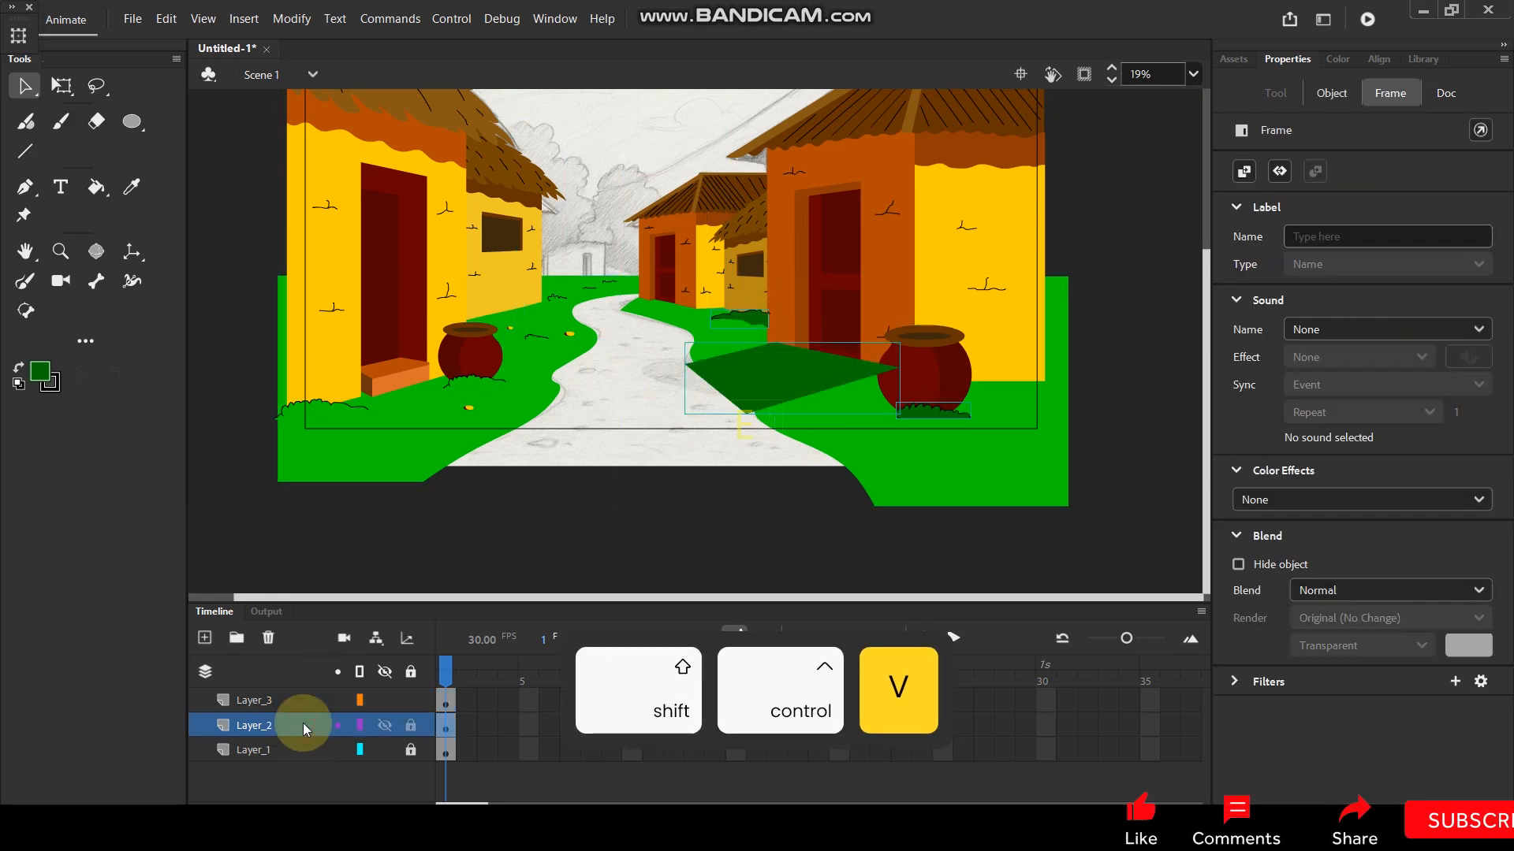
{"action": "left_click", "coordinate": [612, 425]}
Inside the shadow group, move the two path-side corners onto the path's border and bend the edge between them along its curve.
{"action": "double_click", "coordinate": [718, 379]}
{"action": "left_click", "coordinate": [661, 385]}
{"action": "scroll", "coordinate": [817, 342], "scroll_direction": "up", "scroll_amount": 3}
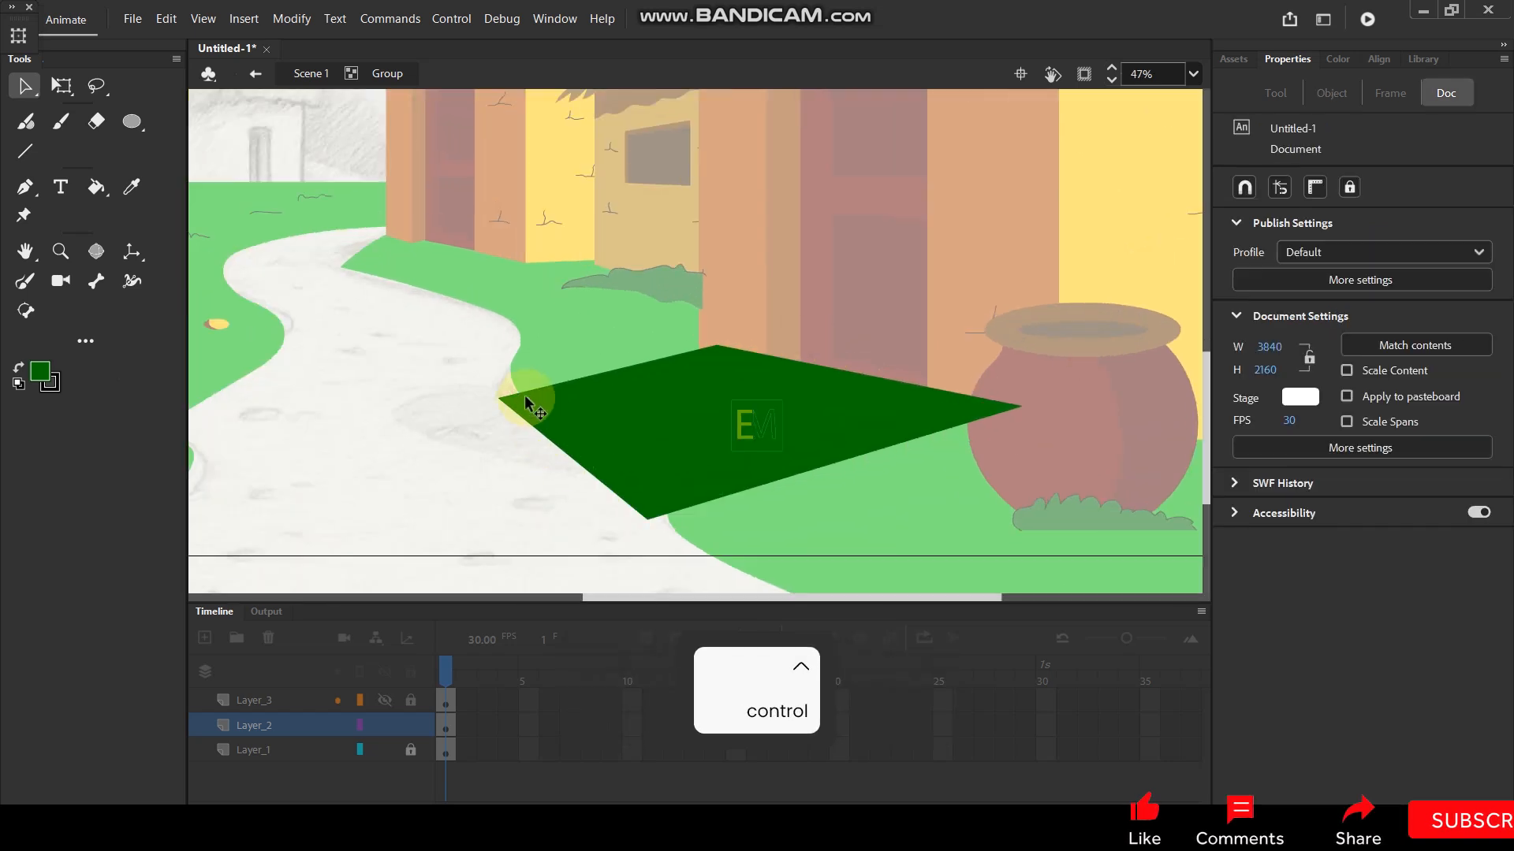
{"action": "scroll", "coordinate": [520, 403], "scroll_direction": "up", "scroll_amount": 2}
{"action": "left_click_drag", "start_coordinate": [484, 399], "coordinate": [544, 415]}
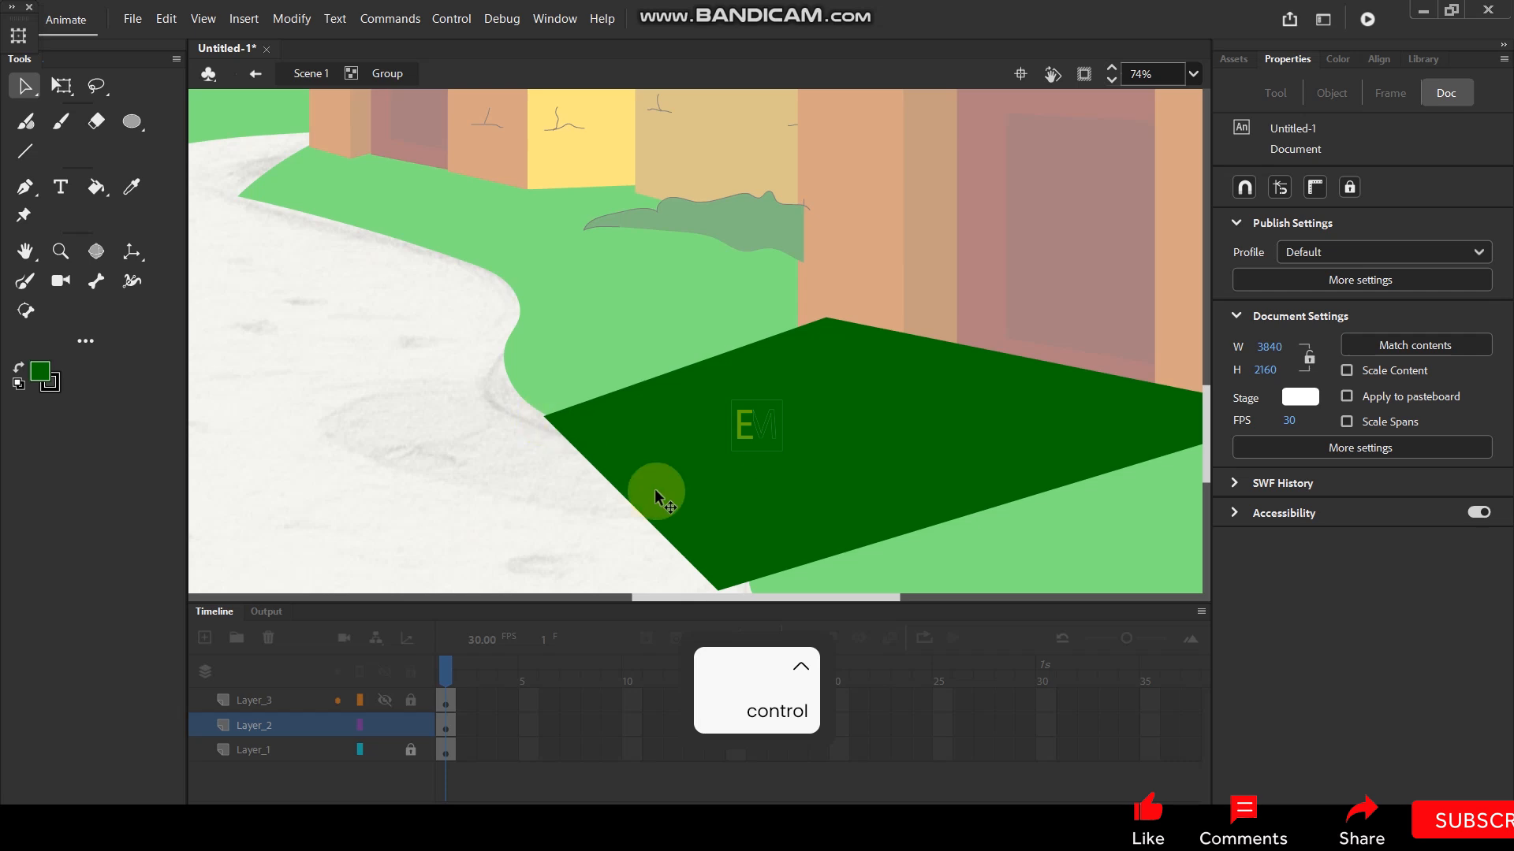
{"action": "left_click_drag", "start_coordinate": [717, 590], "coordinate": [747, 555]}
{"action": "left_click_drag", "start_coordinate": [659, 494], "coordinate": [698, 495]}
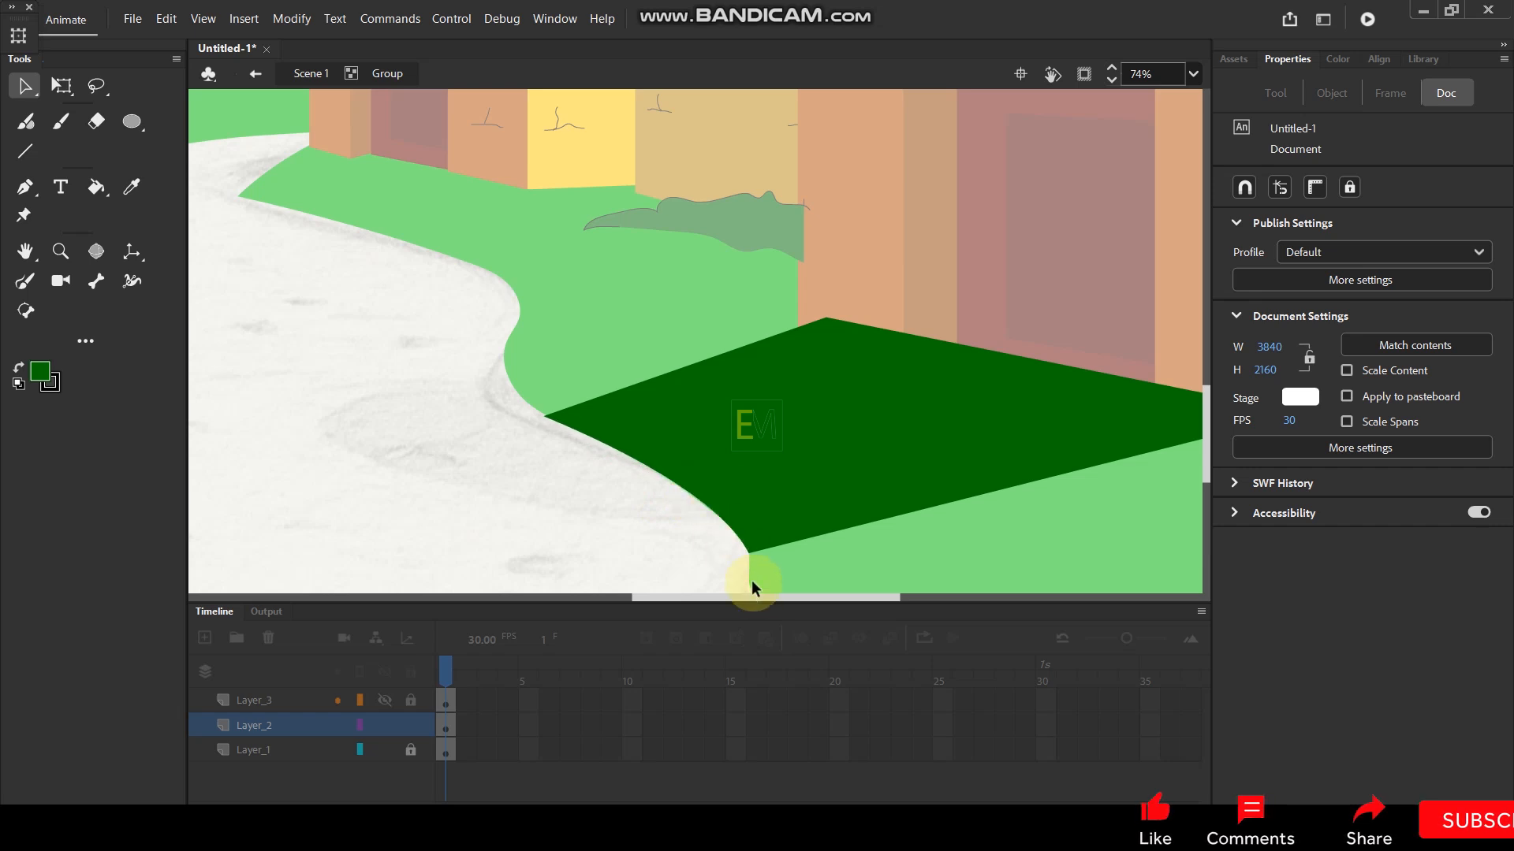
{"action": "scroll", "coordinate": [741, 556], "scroll_direction": "up", "scroll_amount": 2}
{"action": "scroll", "coordinate": [710, 505], "scroll_direction": "down", "scroll_amount": 5}
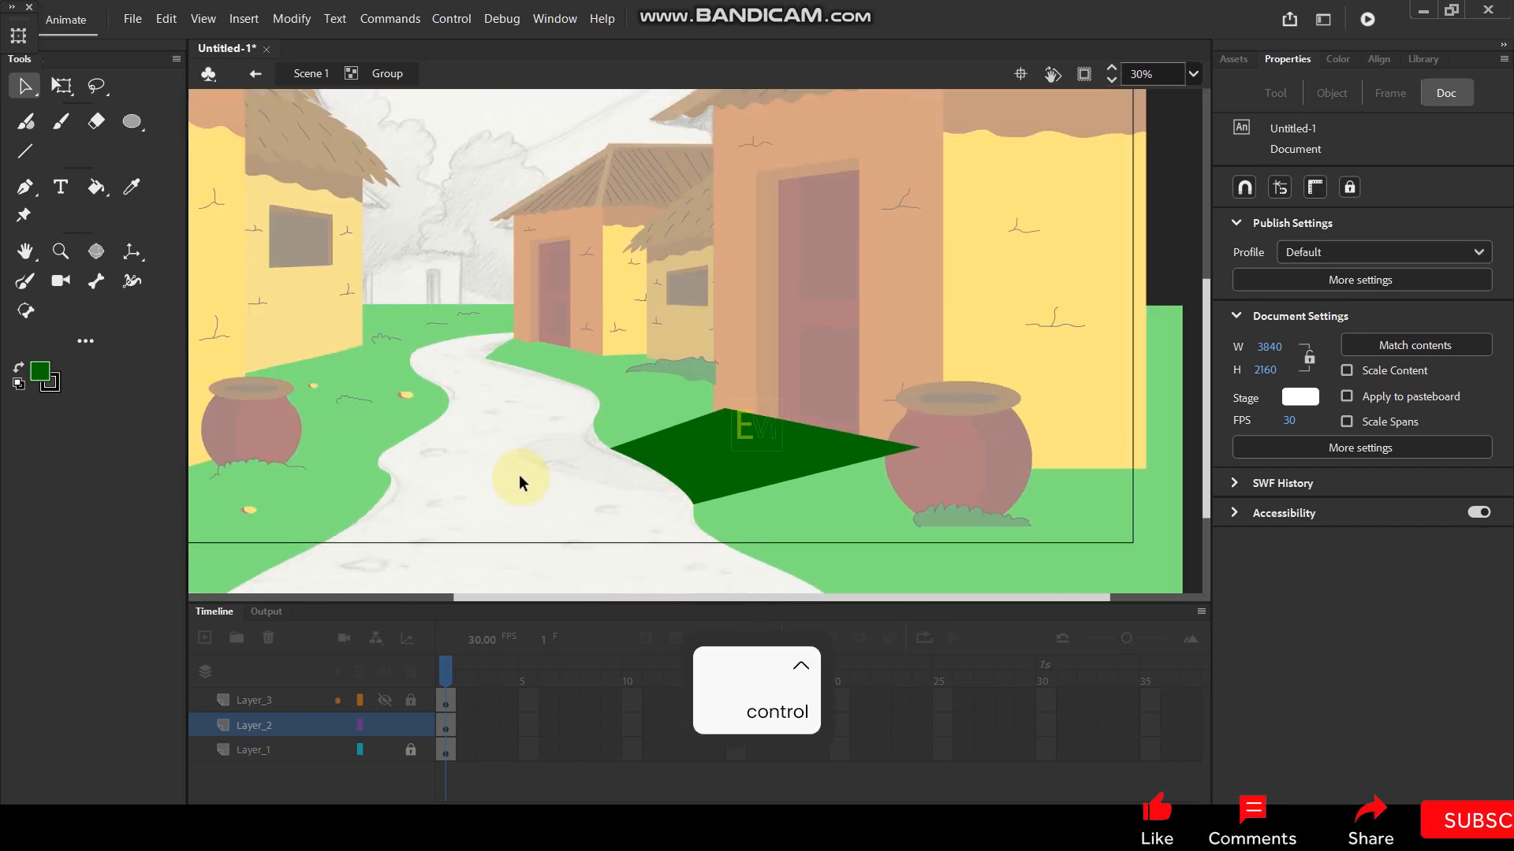
{"action": "double_click", "coordinate": [519, 475]}
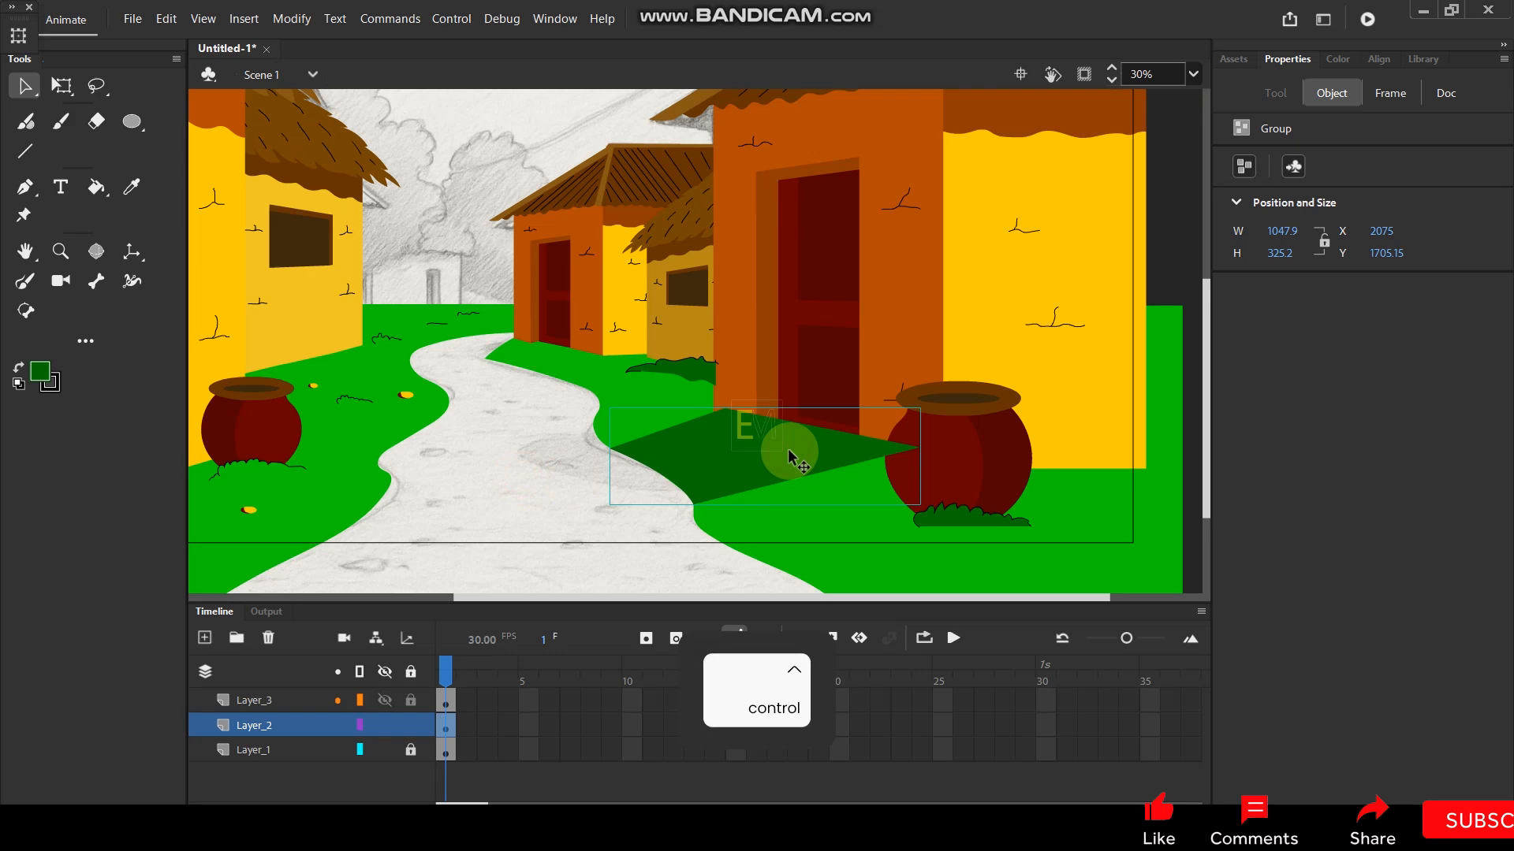
Send the shadow group backward in the stacking order, behind the large hut and the right pot.
{"action": "key", "text": "ctrl+Down"}
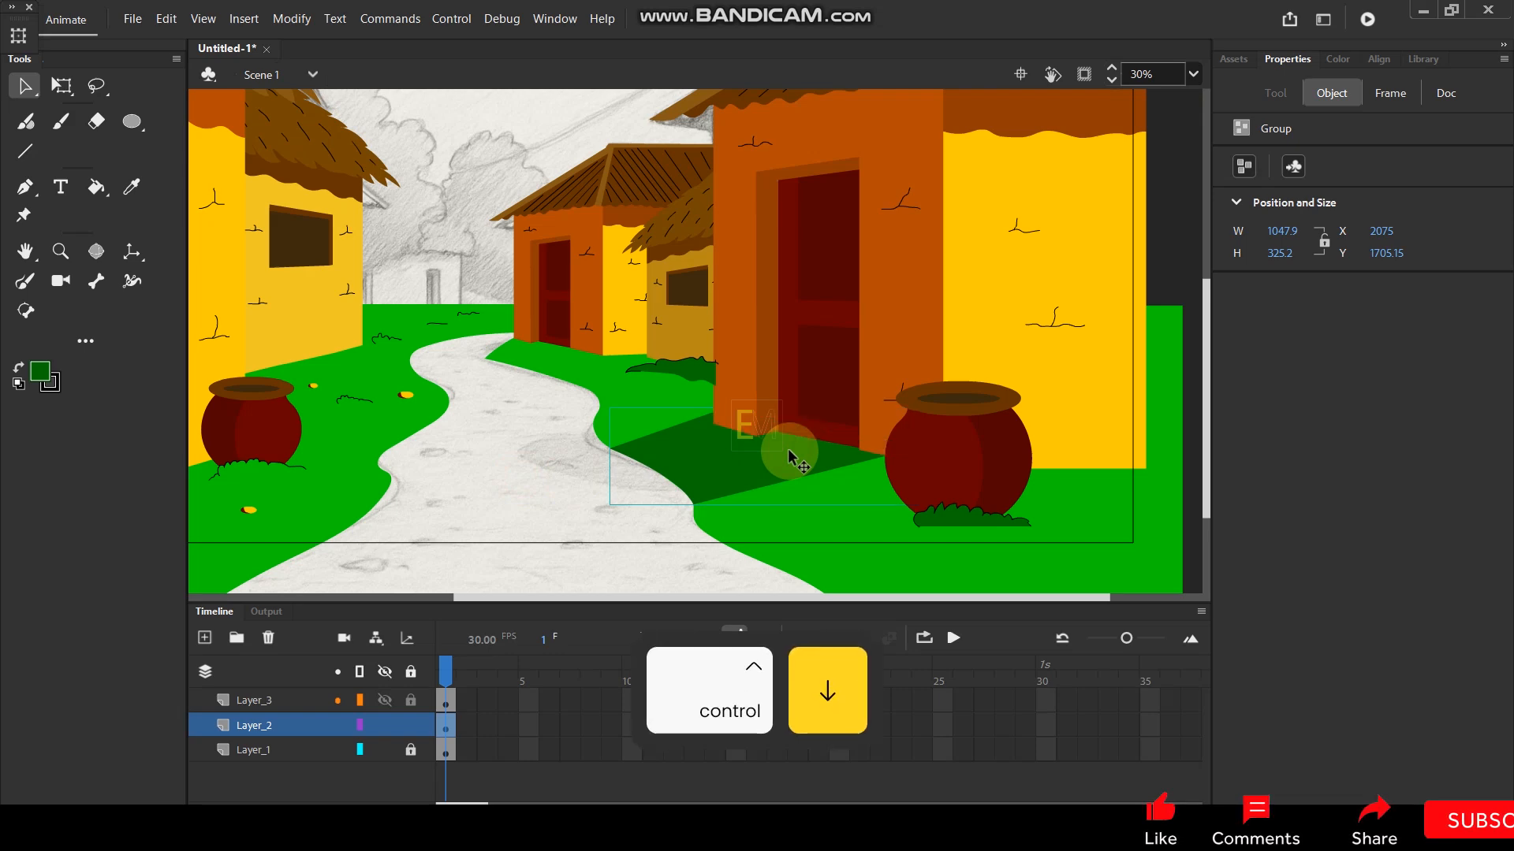
{"action": "left_click", "coordinate": [534, 450]}
{"action": "scroll", "coordinate": [637, 387], "scroll_direction": "down", "scroll_amount": 2}
Inside the shadow group, extend the pointed far corner further behind the right pot.
{"action": "scroll", "coordinate": [637, 387], "scroll_direction": "up", "scroll_amount": 3}
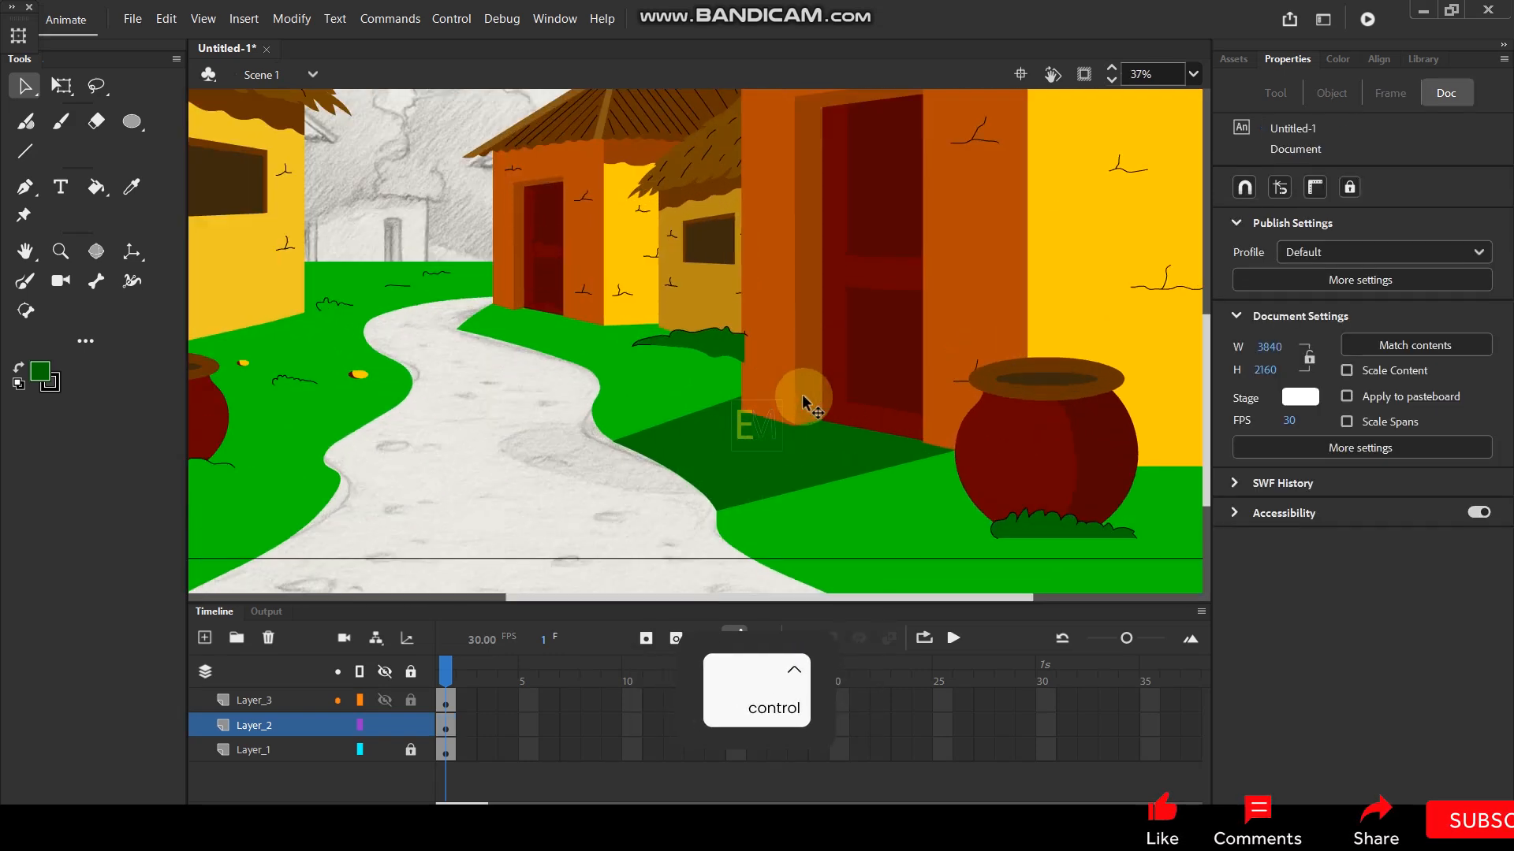
{"action": "double_click", "coordinate": [891, 453]}
{"action": "scroll", "coordinate": [1019, 471], "scroll_direction": "up", "scroll_amount": 2}
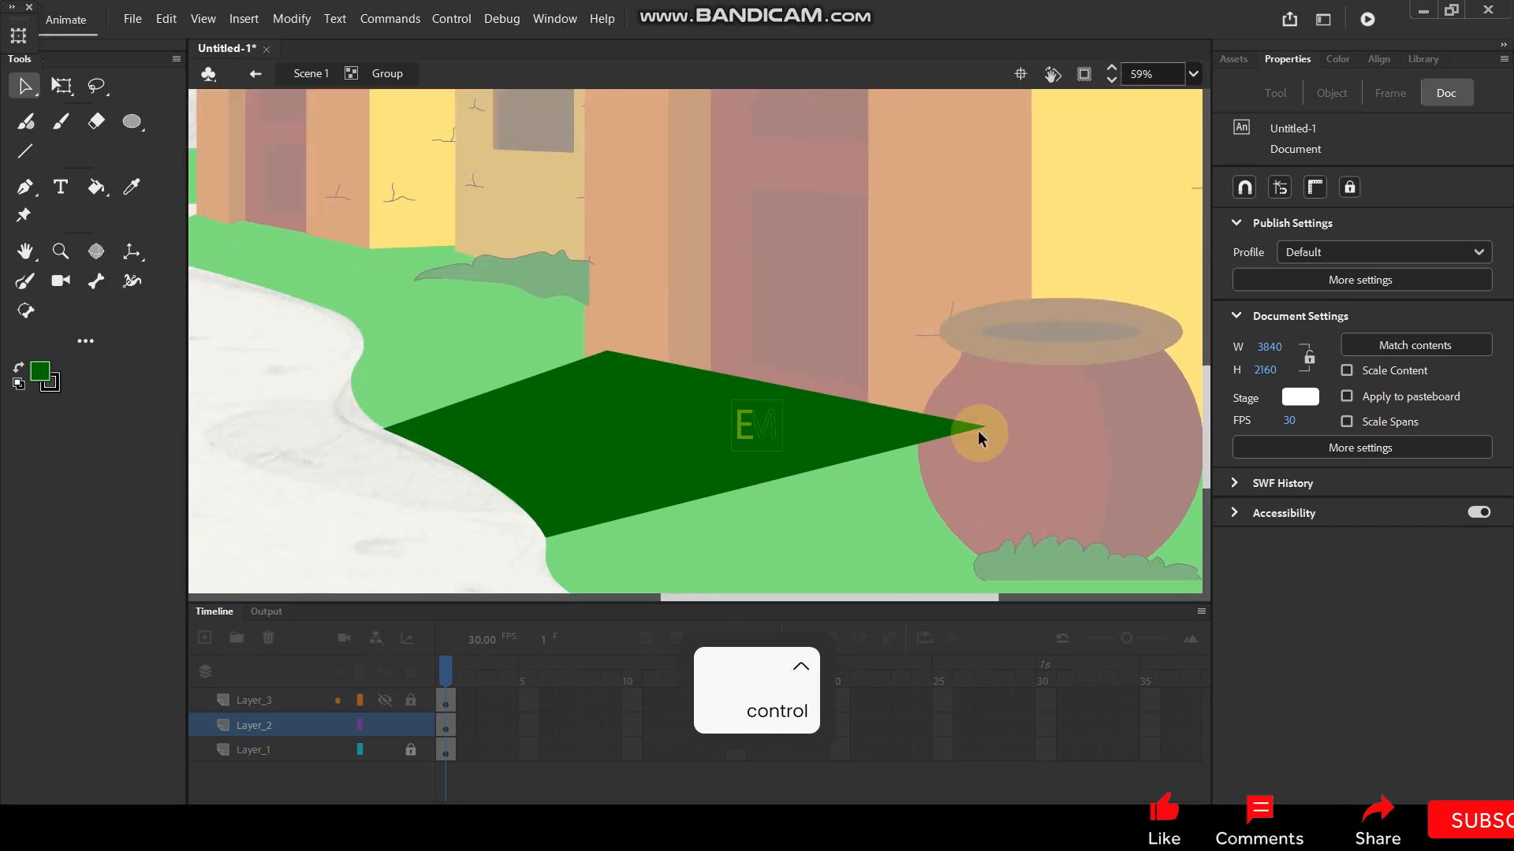
{"action": "left_click_drag", "start_coordinate": [982, 424], "coordinate": [1103, 460]}
{"action": "left_click", "coordinate": [335, 484]}
{"action": "scroll", "coordinate": [622, 405], "scroll_direction": "down", "scroll_amount": 3}
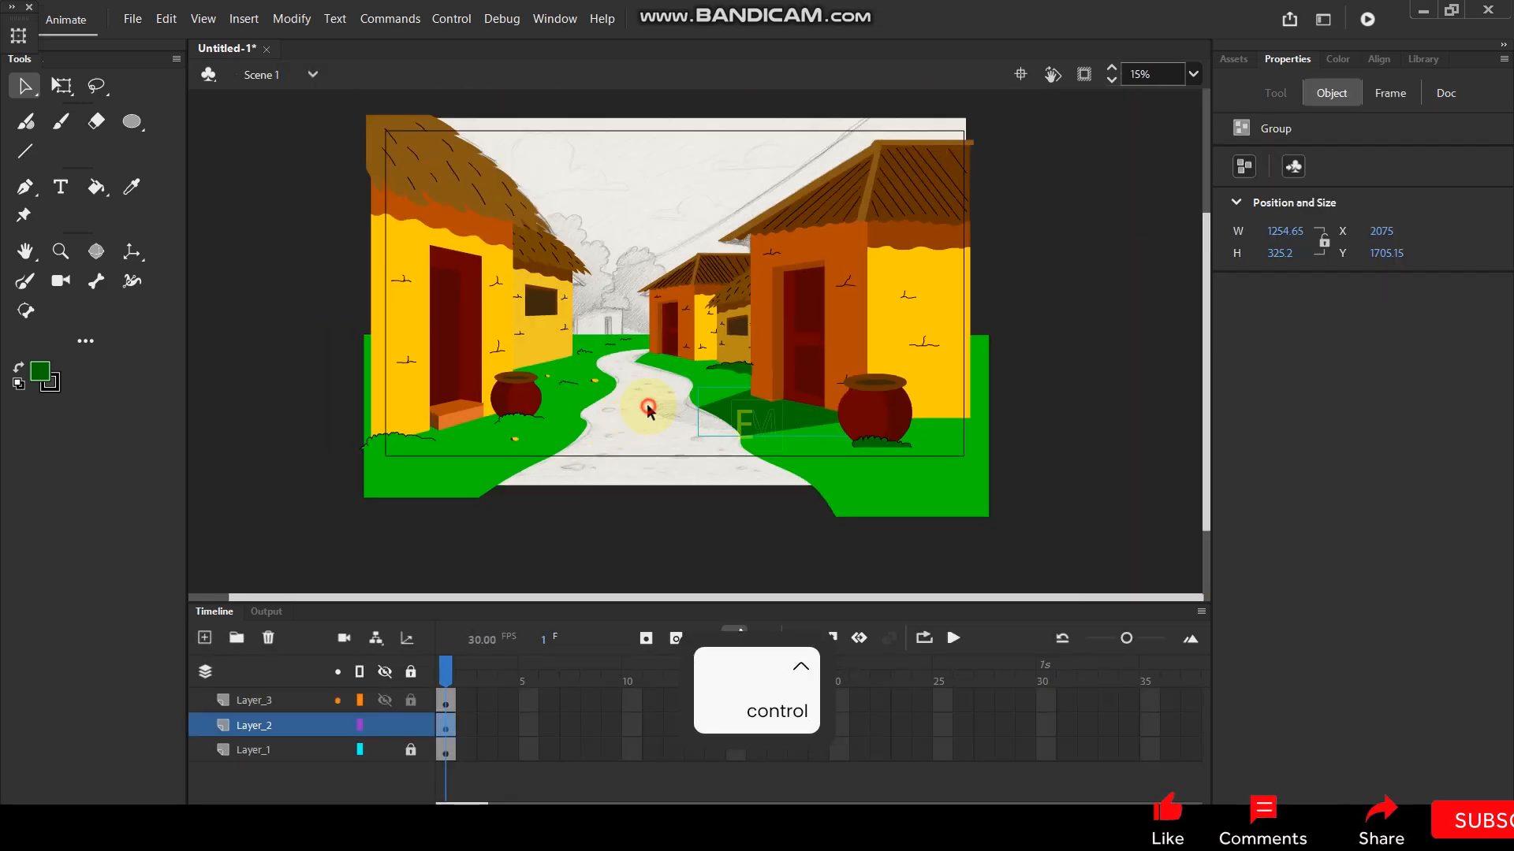
On Layer_3, paint a small black grass squiggle on the light green ground between the path and the right pot.
{"action": "scroll", "coordinate": [926, 416], "scroll_direction": "up", "scroll_amount": 4}
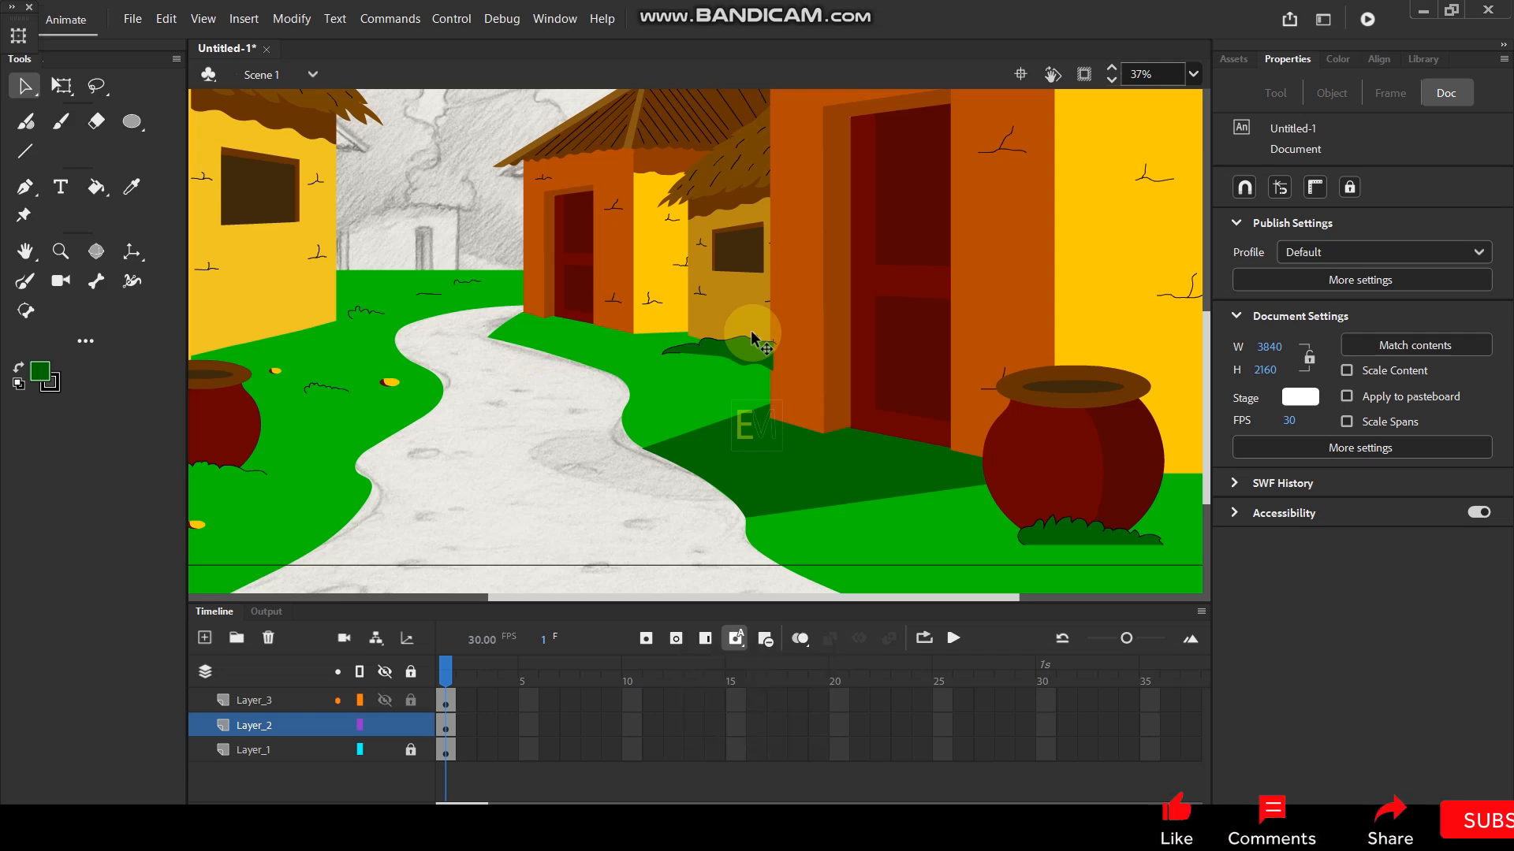
{"action": "scroll", "coordinate": [999, 554], "scroll_direction": "up", "scroll_amount": 2}
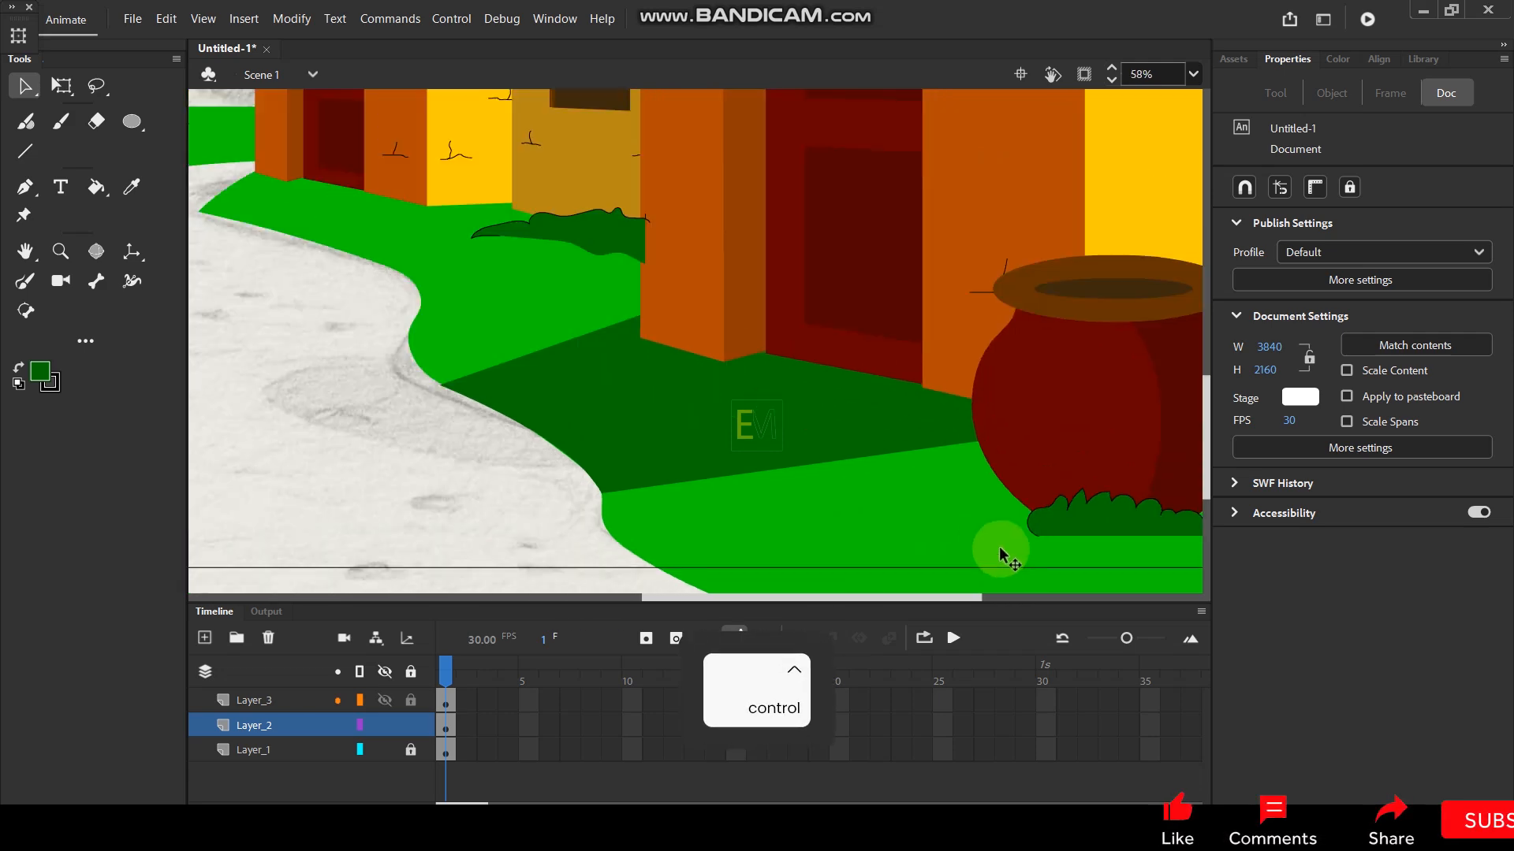
{"action": "left_click", "coordinate": [271, 700]}
{"action": "scroll", "coordinate": [497, 242], "scroll_direction": "down", "scroll_amount": 3, "text": "ctrl"}
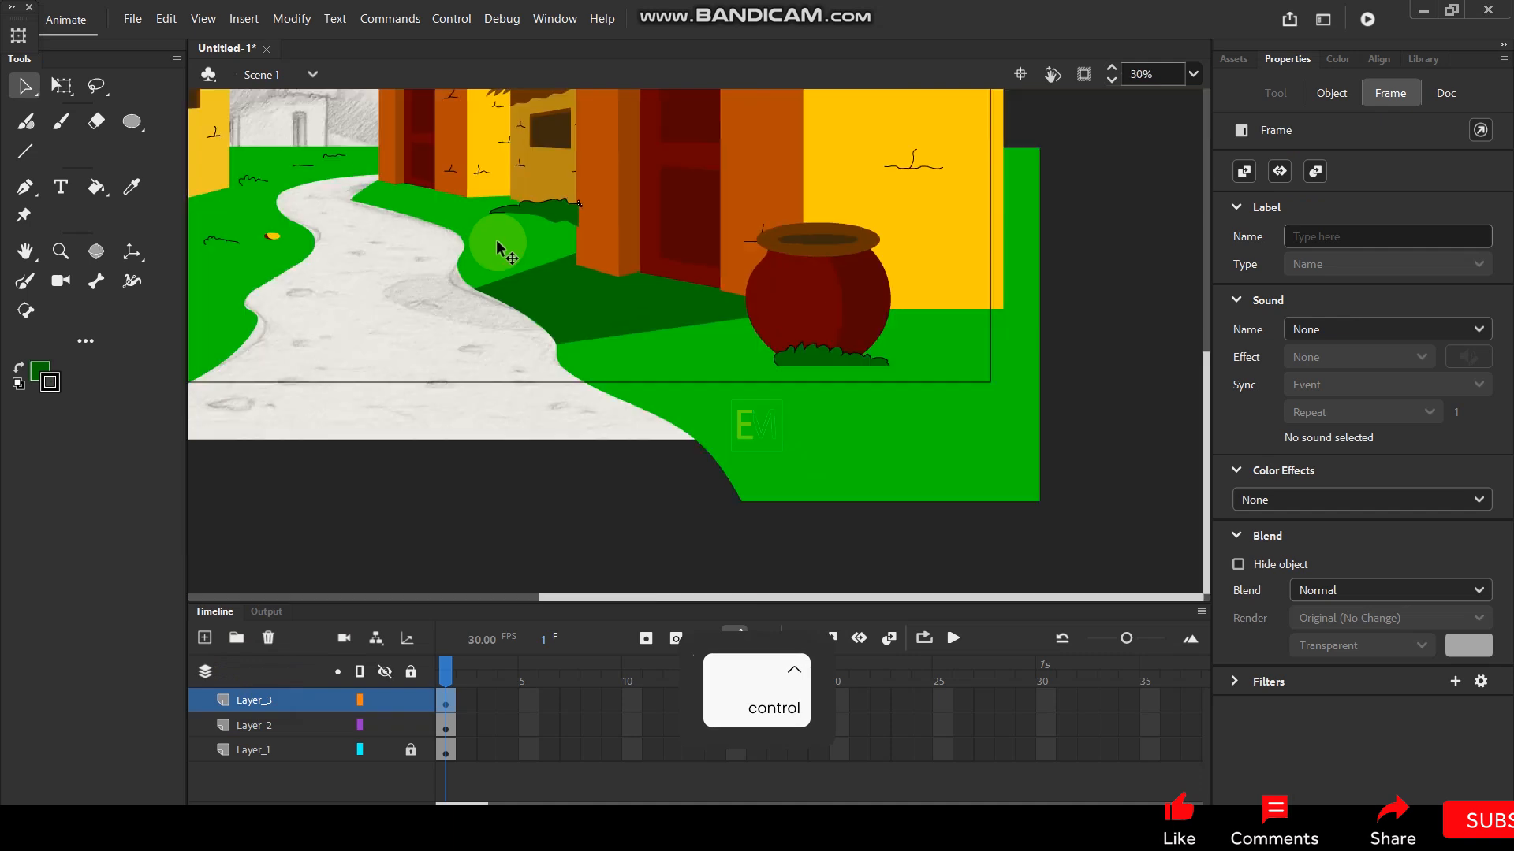
{"action": "left_click", "coordinate": [579, 209]}
{"action": "scroll", "coordinate": [652, 265], "scroll_direction": "up", "scroll_amount": 3, "text": "ctrl"}
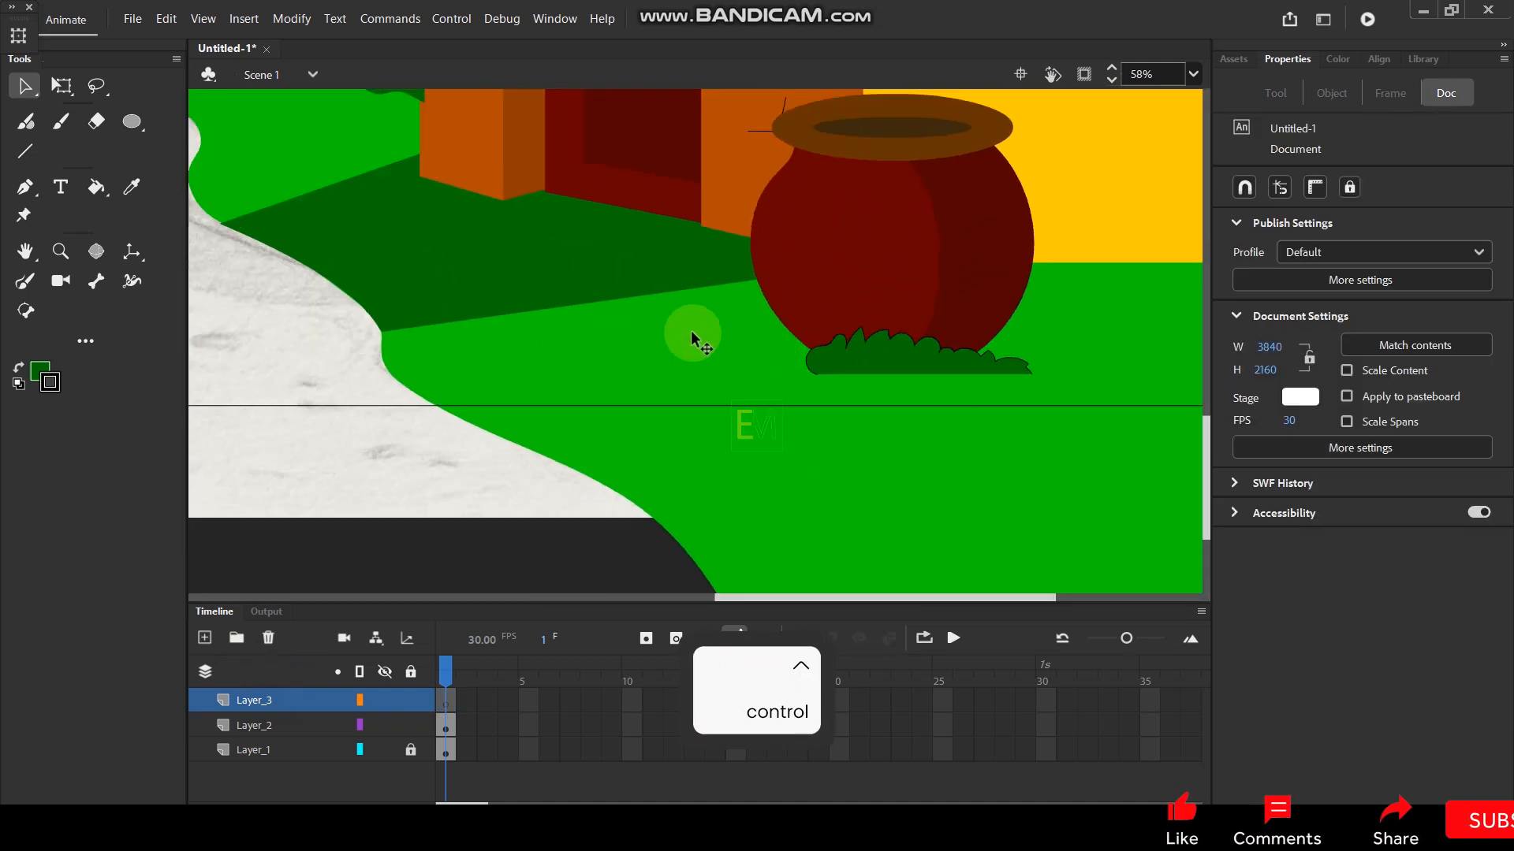
{"action": "key", "text": "y"}
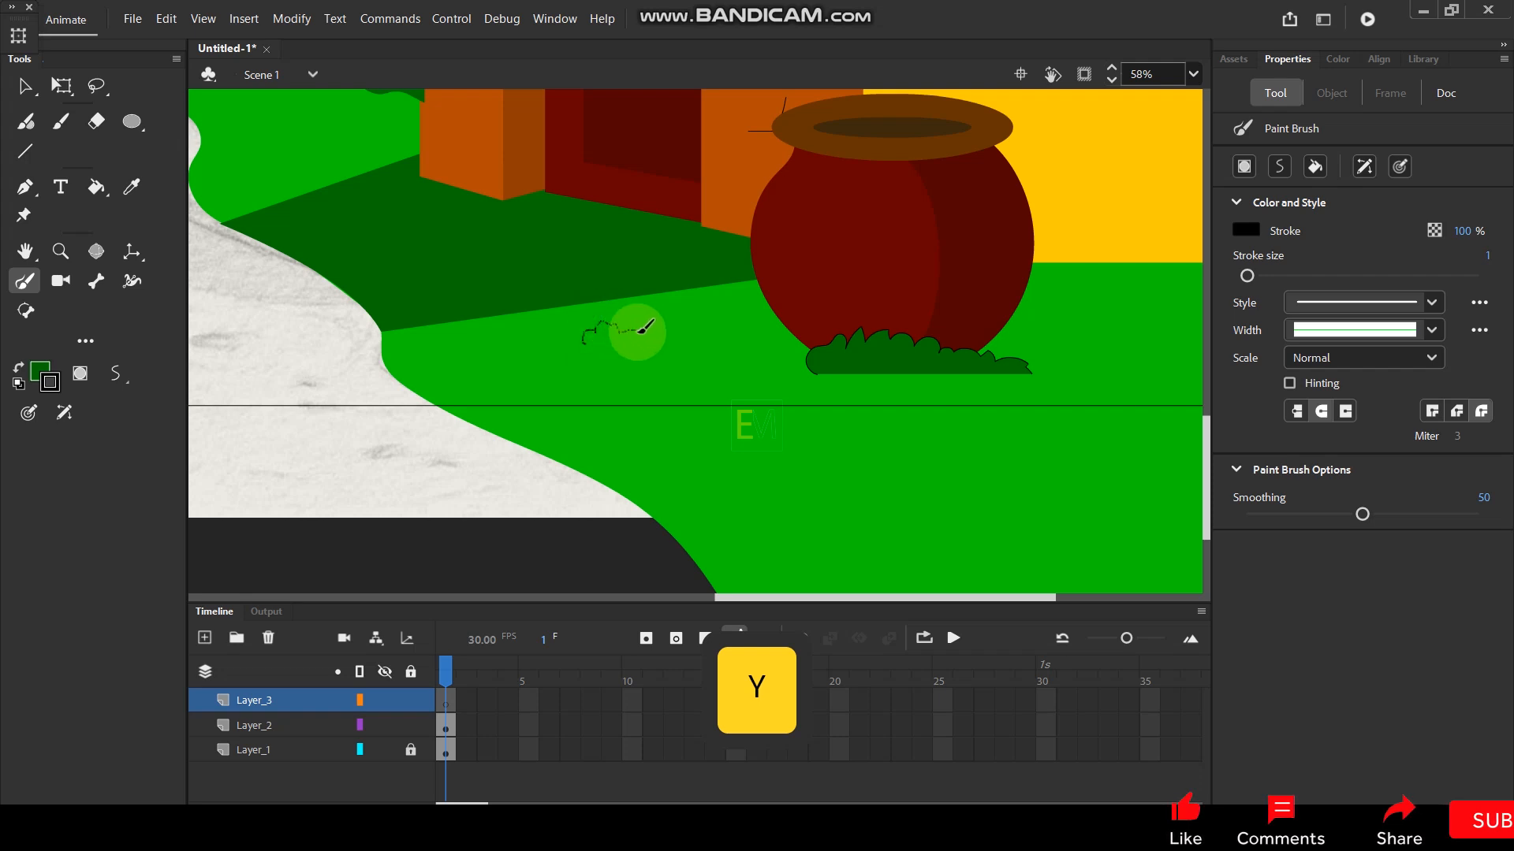
{"action": "left_click_drag", "start_coordinate": [665, 330], "coordinate": [676, 339]}
On Layer_3, paint a bumpy black bush outline along the base of the far orange hut, tapering across its yellow wall.
{"action": "key", "text": "space"}
{"action": "left_click_drag", "start_coordinate": [467, 194], "coordinate": [777, 435]}
{"action": "scroll", "coordinate": [579, 337], "scroll_direction": "up", "scroll_amount": 1, "text": "ctrl"}
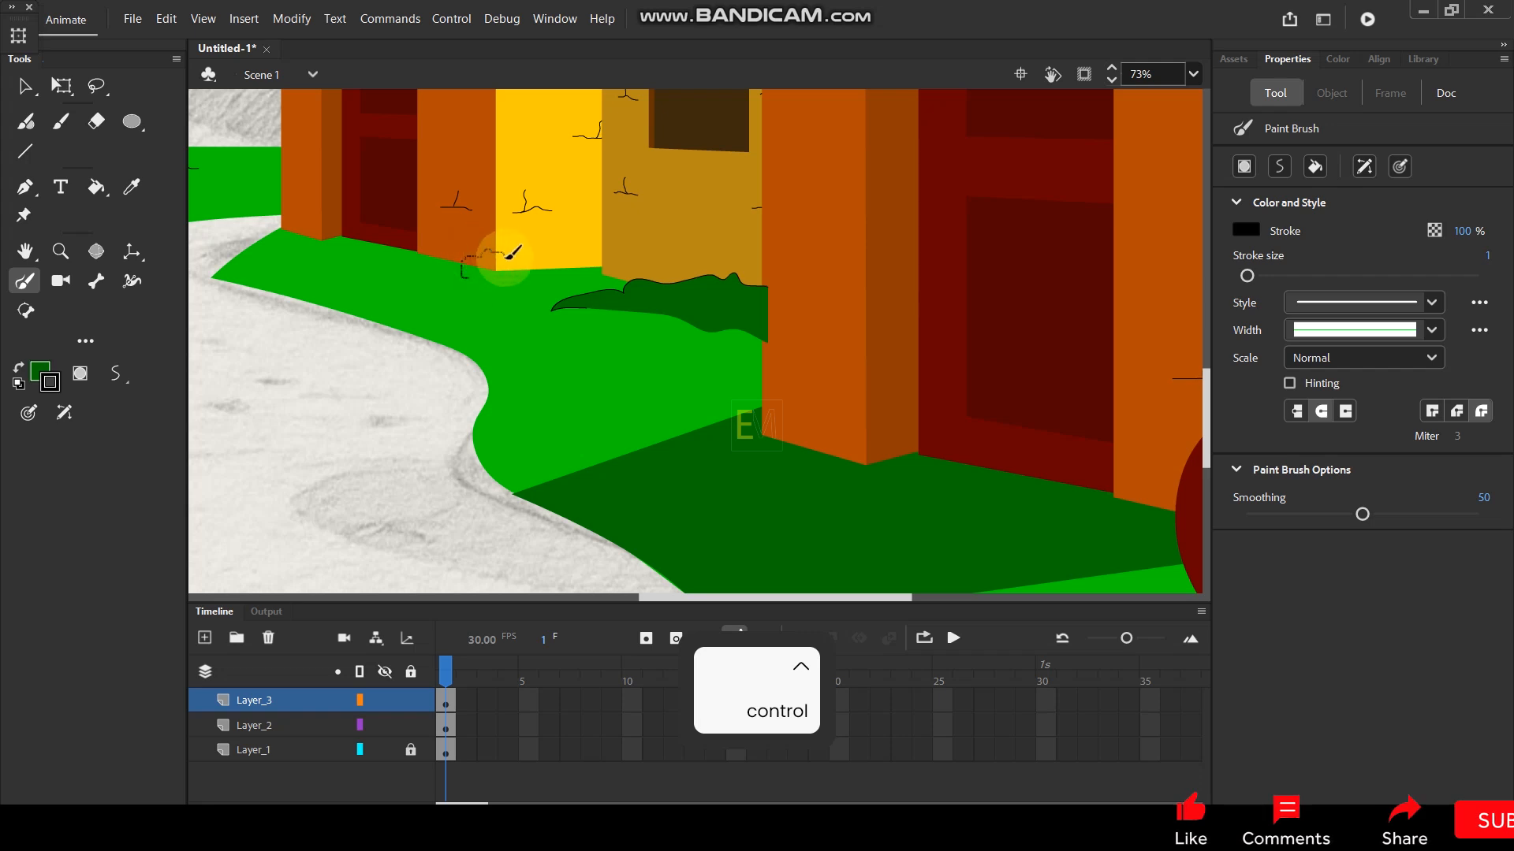
{"action": "left_click_drag", "start_coordinate": [566, 266], "coordinate": [567, 268]}
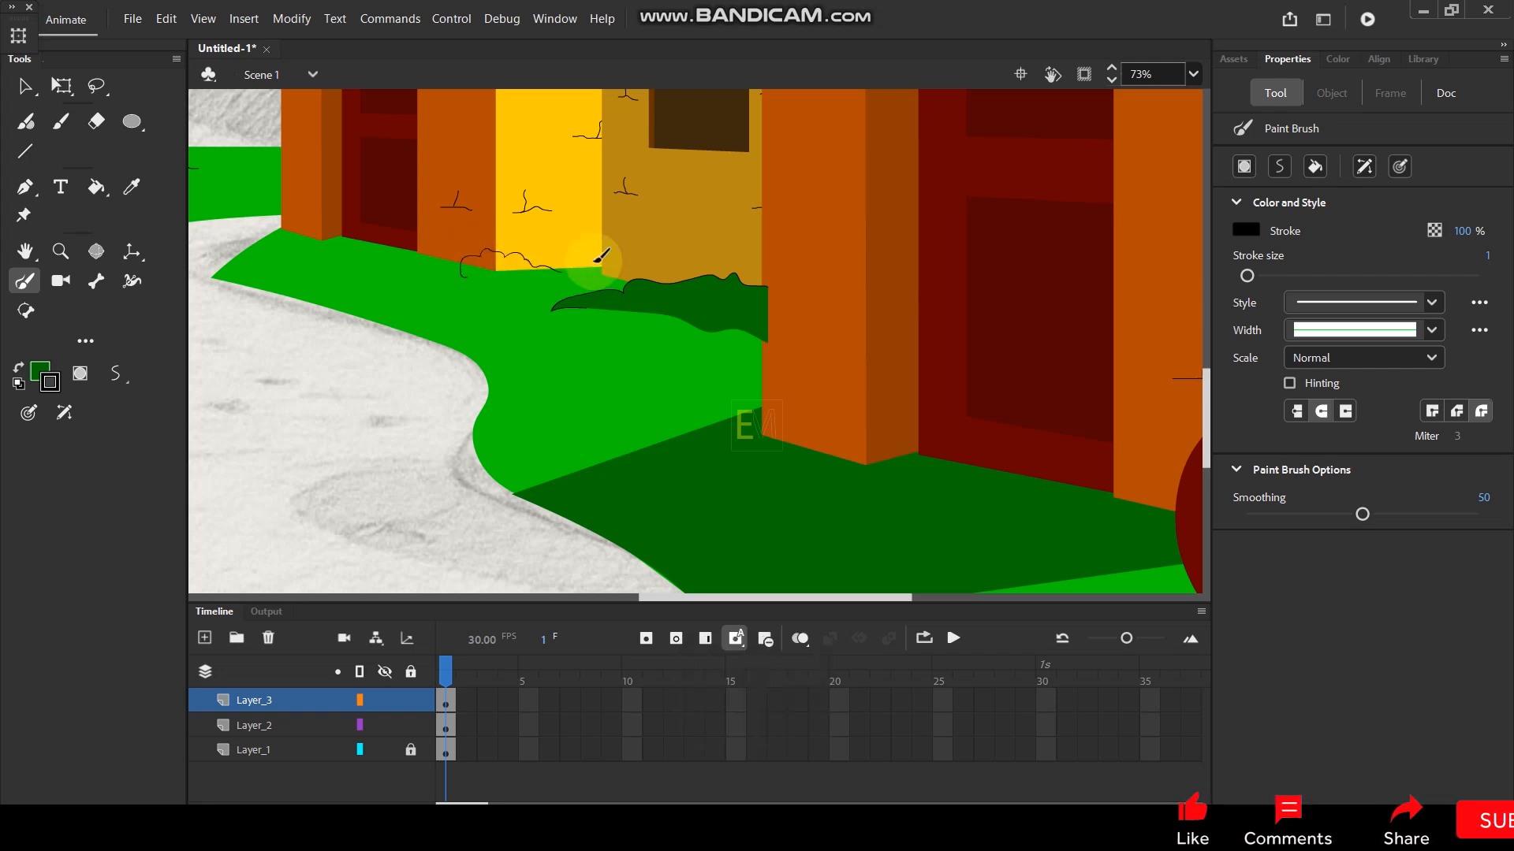
Close the bush outline with a straight line along its base and fill it with dark green.
{"action": "key", "text": "k"}
{"action": "scroll", "coordinate": [476, 237], "scroll_direction": "up", "scroll_amount": 3, "text": "ctrl"}
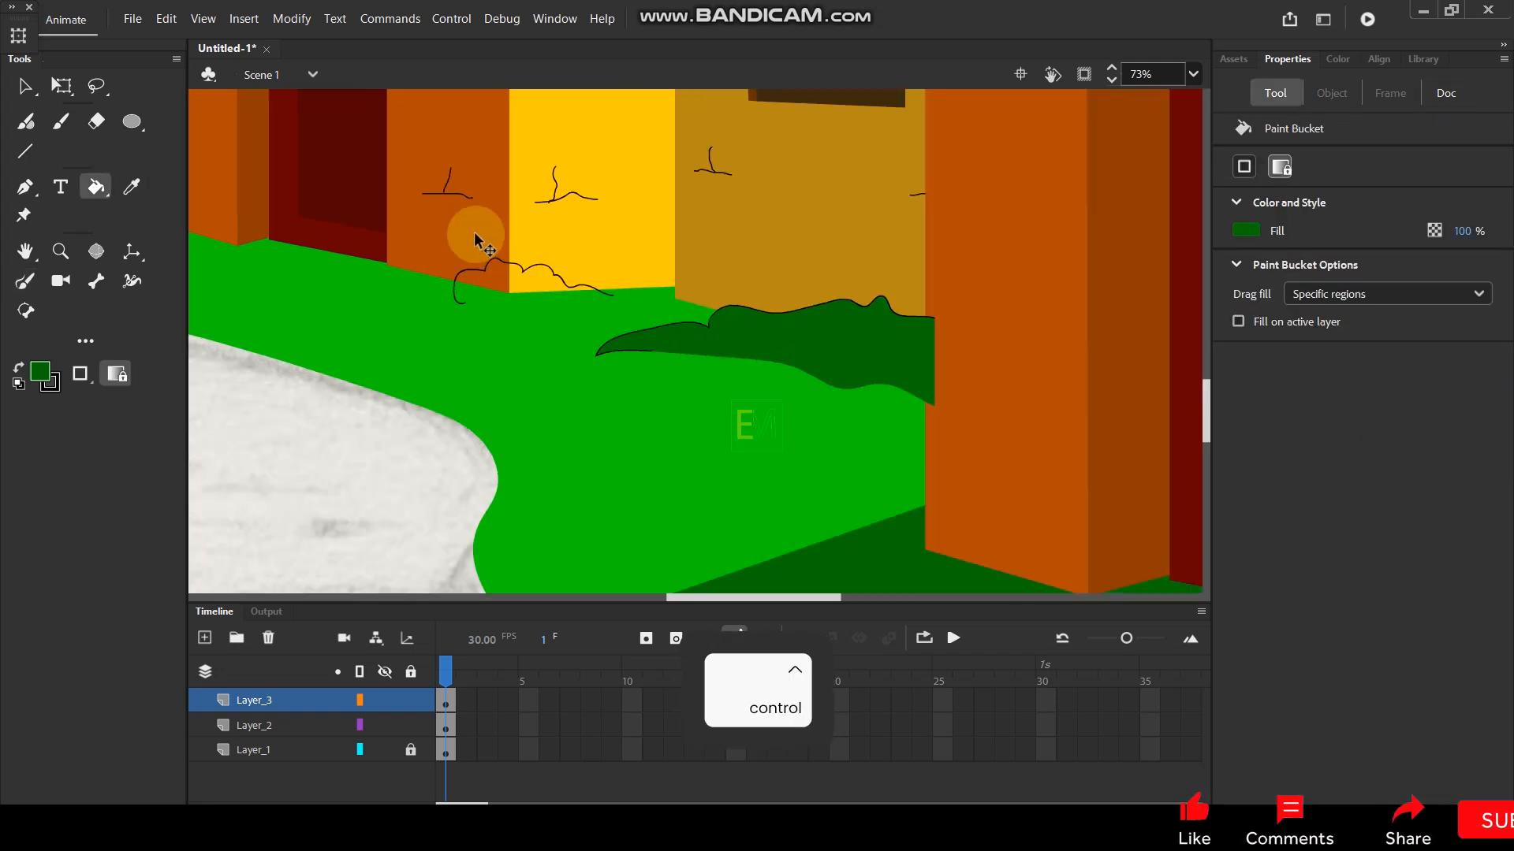
{"action": "key", "text": "n"}
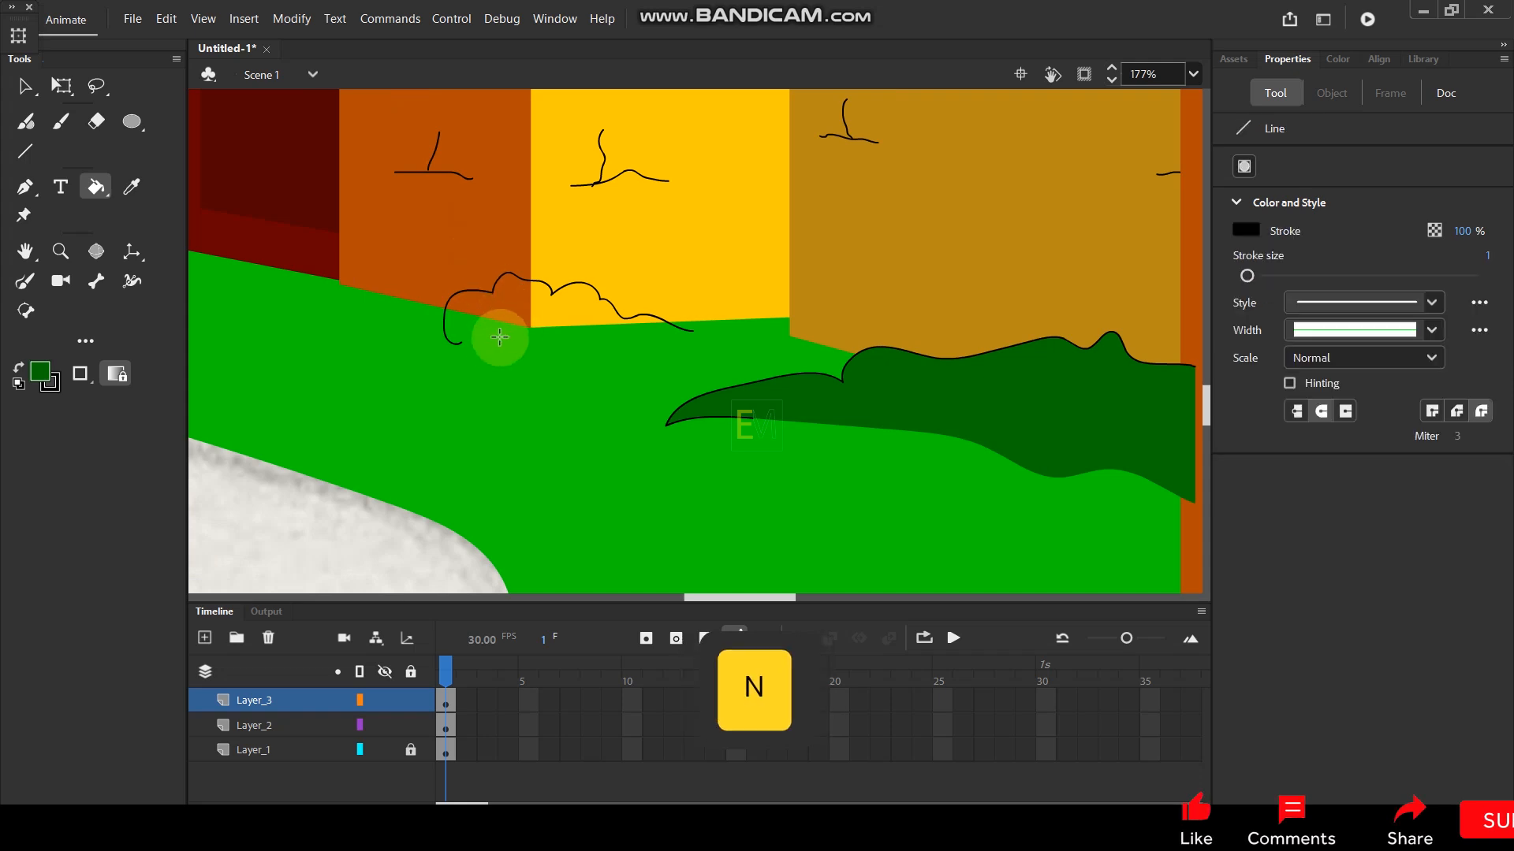
{"action": "left_click_drag", "start_coordinate": [443, 338], "coordinate": [699, 332]}
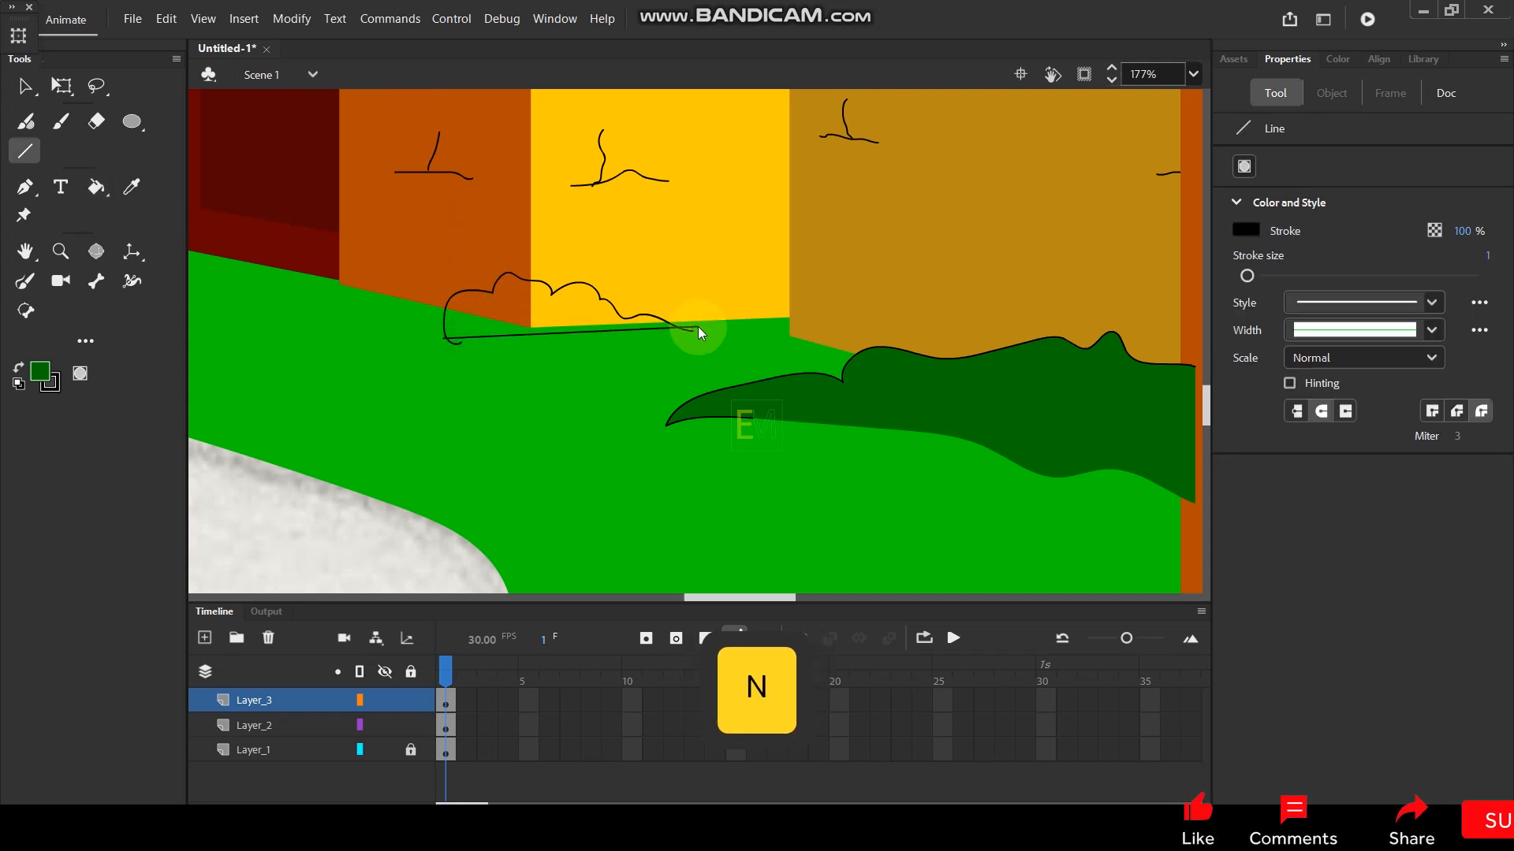
{"action": "key", "text": "k"}
{"action": "left_click", "coordinate": [575, 322]}
Delete the bush's straight base stroke and the stray stroke ends sticking out at both of its lower corners.
{"action": "left_click", "coordinate": [24, 85]}
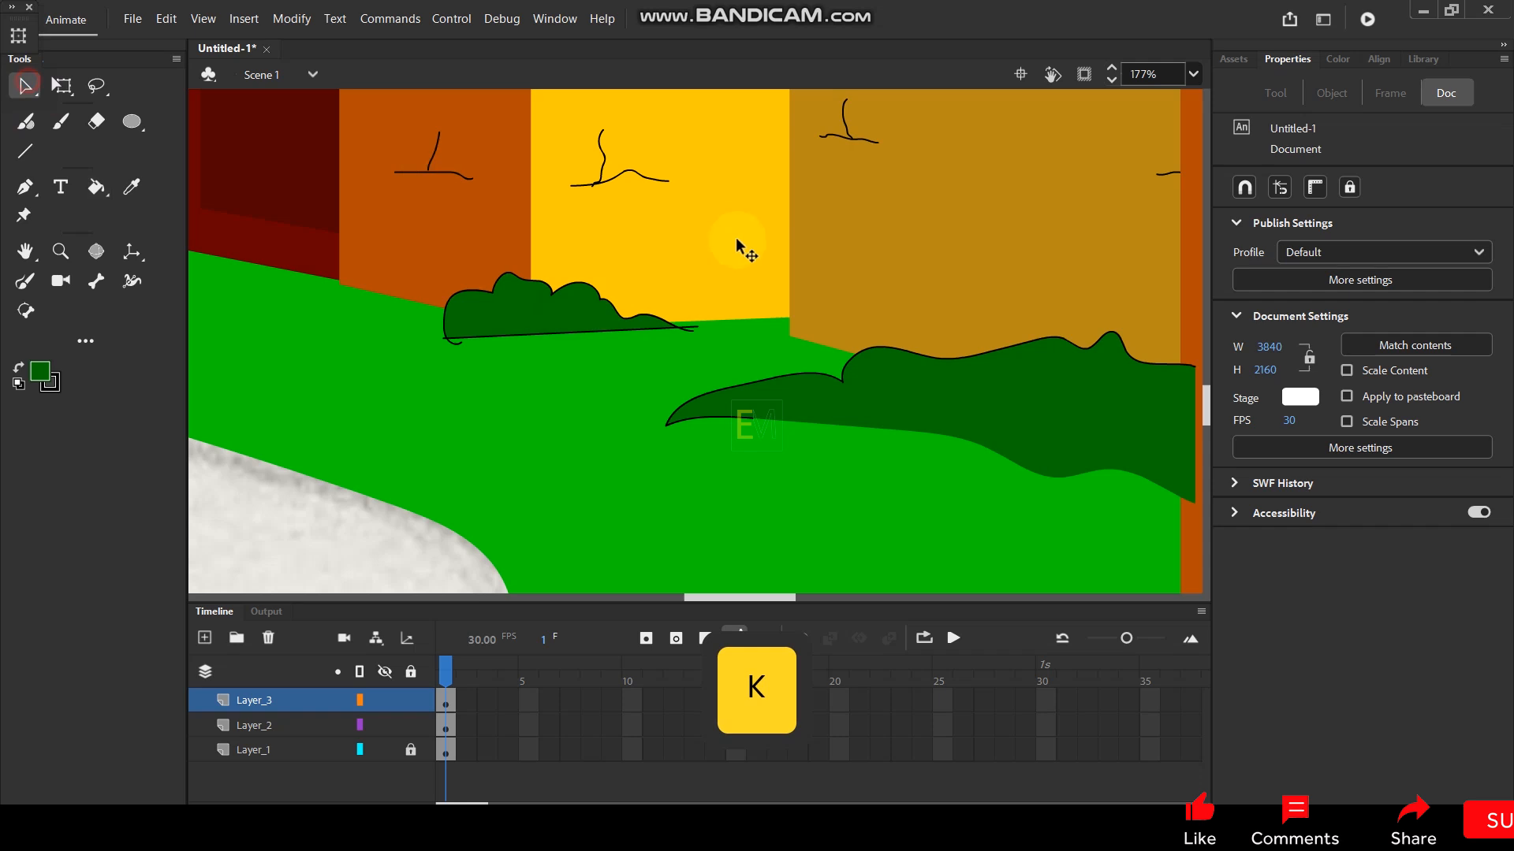
{"action": "left_click", "coordinate": [614, 332]}
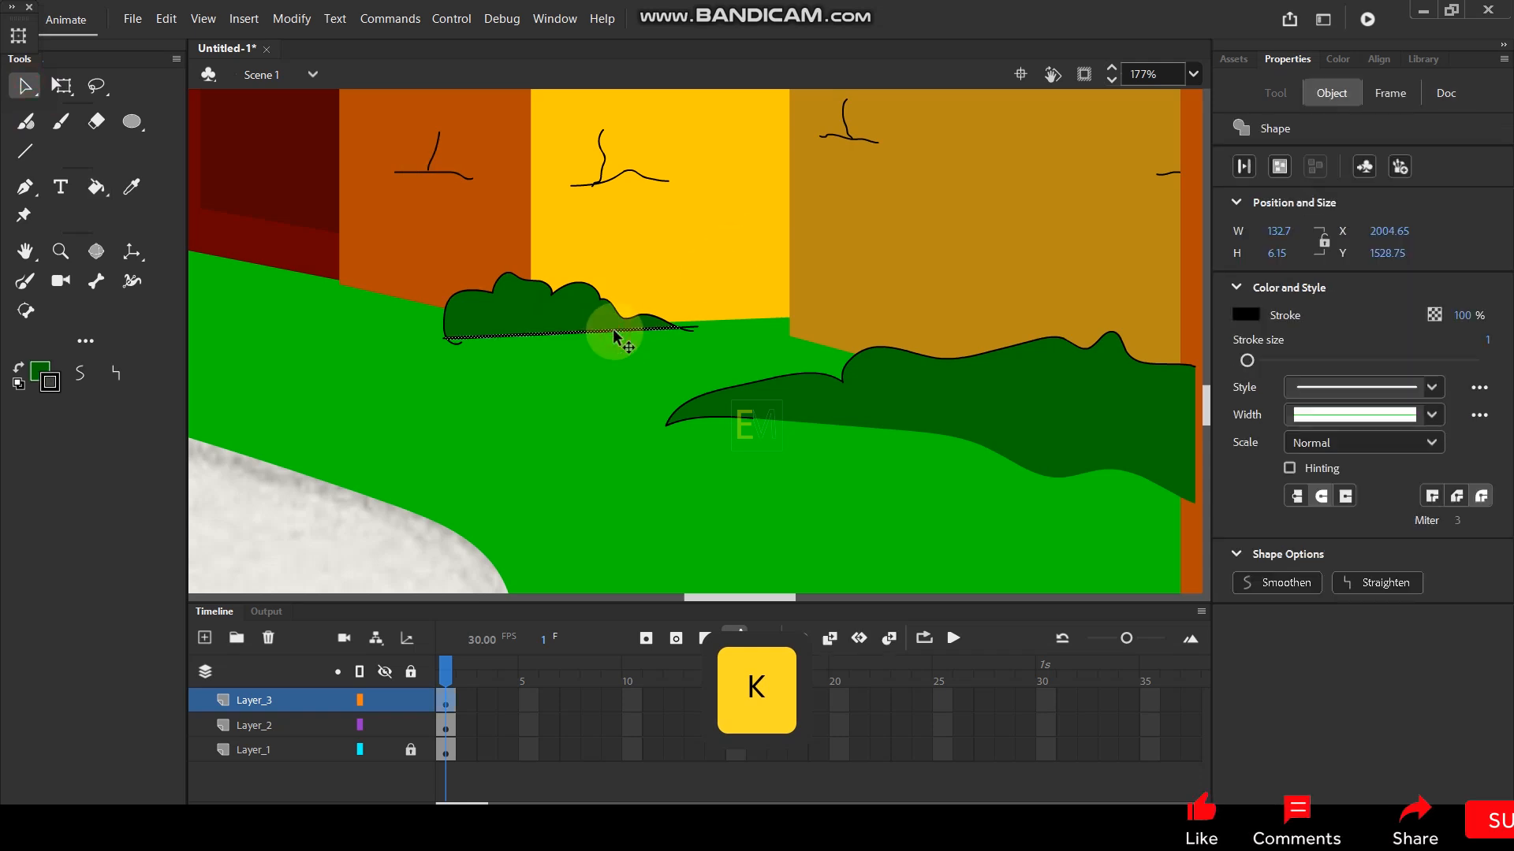
{"action": "key", "text": "Delete"}
{"action": "left_click", "coordinate": [692, 326]}
{"action": "key", "text": "Delete"}
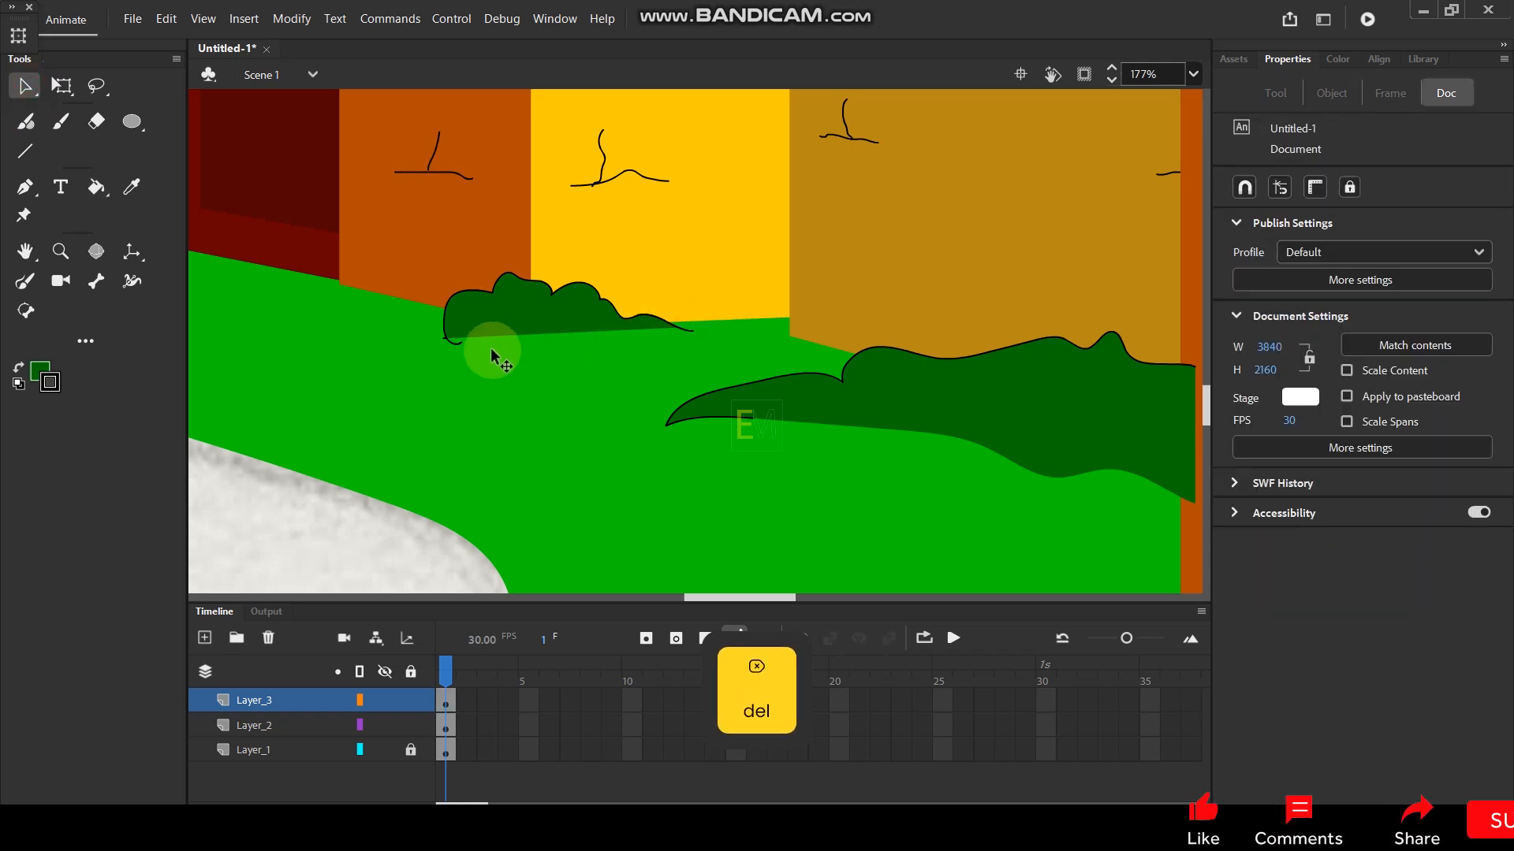
{"action": "left_click", "coordinate": [455, 343]}
{"action": "key", "text": "Delete"}
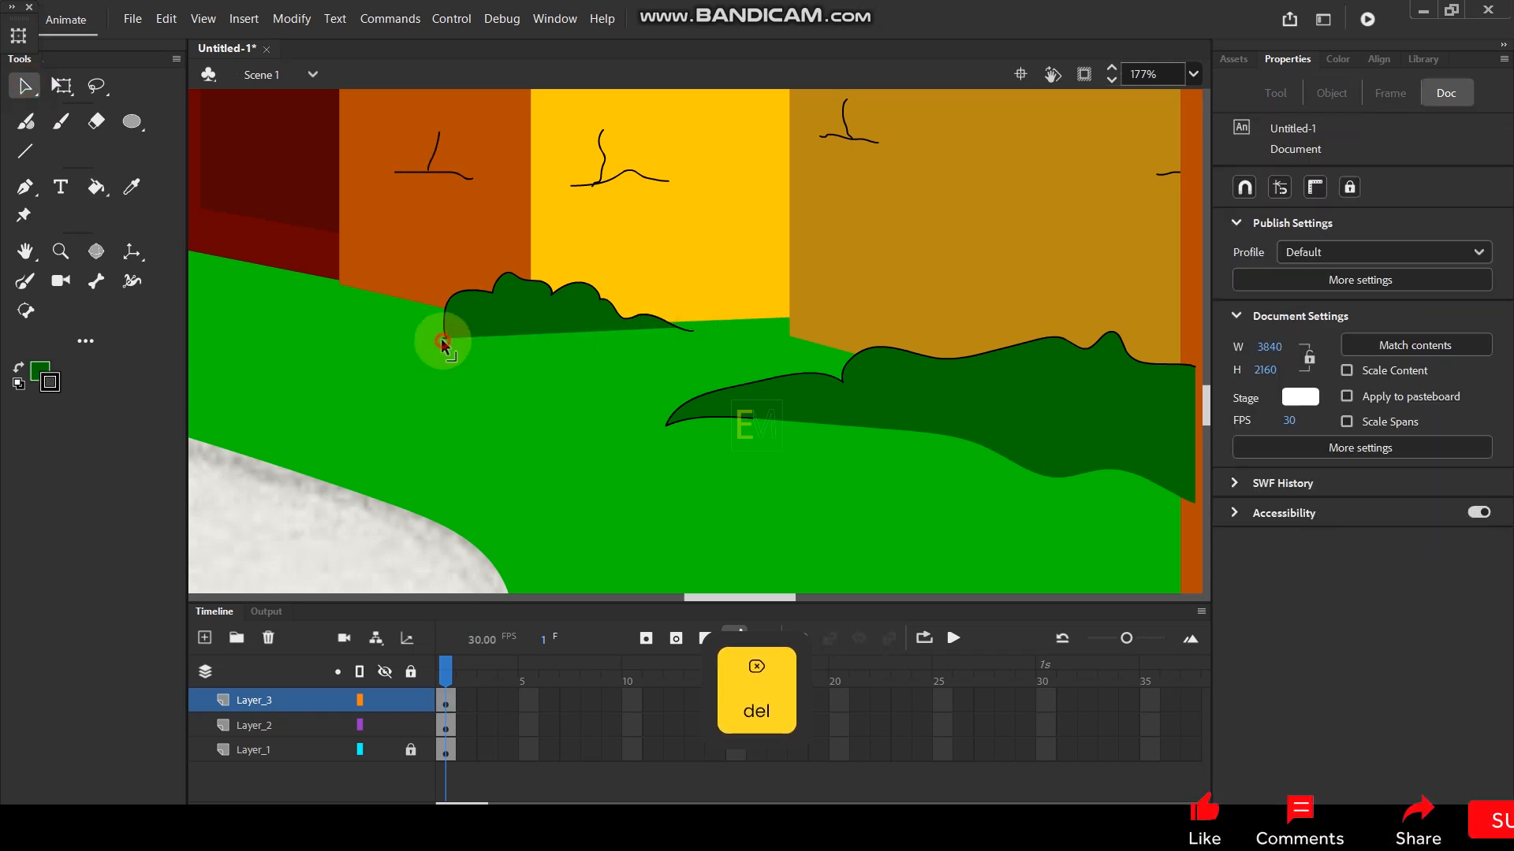
Group all of Layer_3's artwork, the new bush and the grass squiggle, and move it in place onto Layer_2.
{"action": "left_click", "coordinate": [498, 323]}
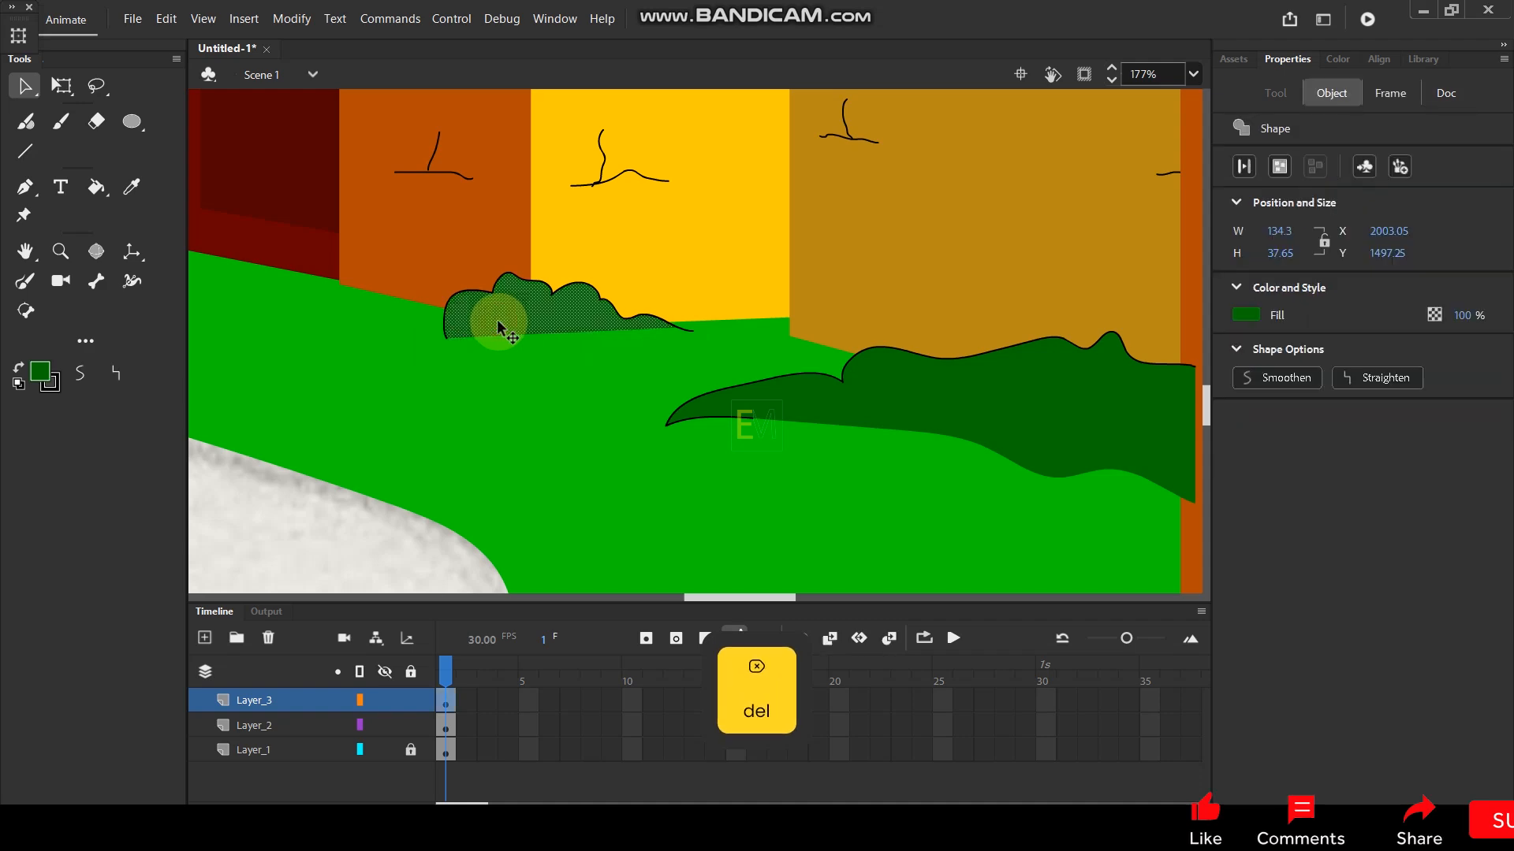
{"action": "left_click", "coordinate": [300, 699]}
{"action": "key", "text": "ctrl+g"}
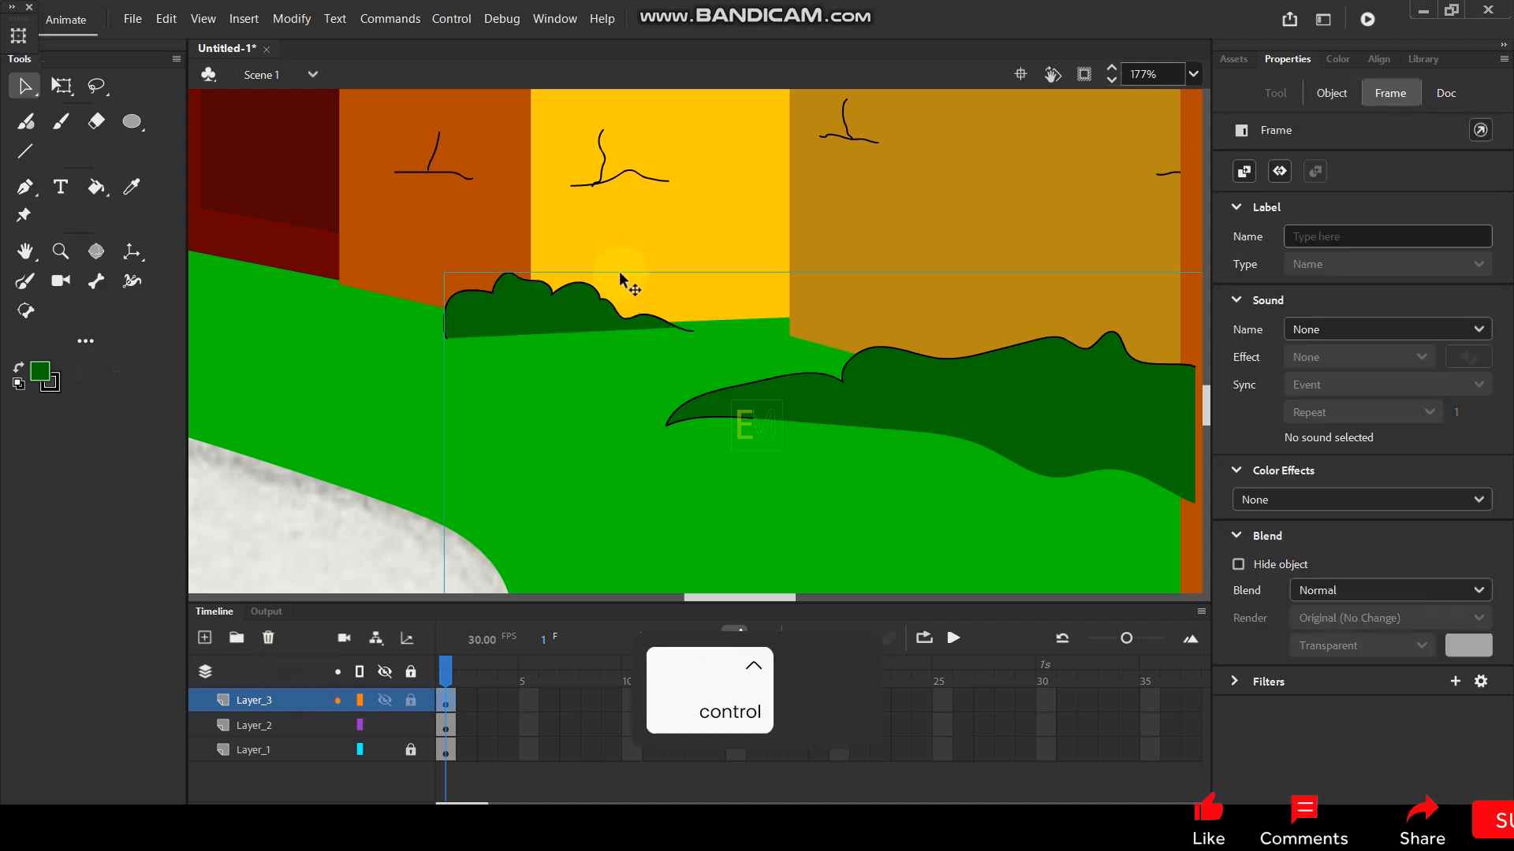
{"action": "scroll", "coordinate": [621, 274], "scroll_direction": "down", "scroll_amount": 9}
{"action": "scroll", "coordinate": [631, 272], "scroll_direction": "up", "scroll_amount": 2}
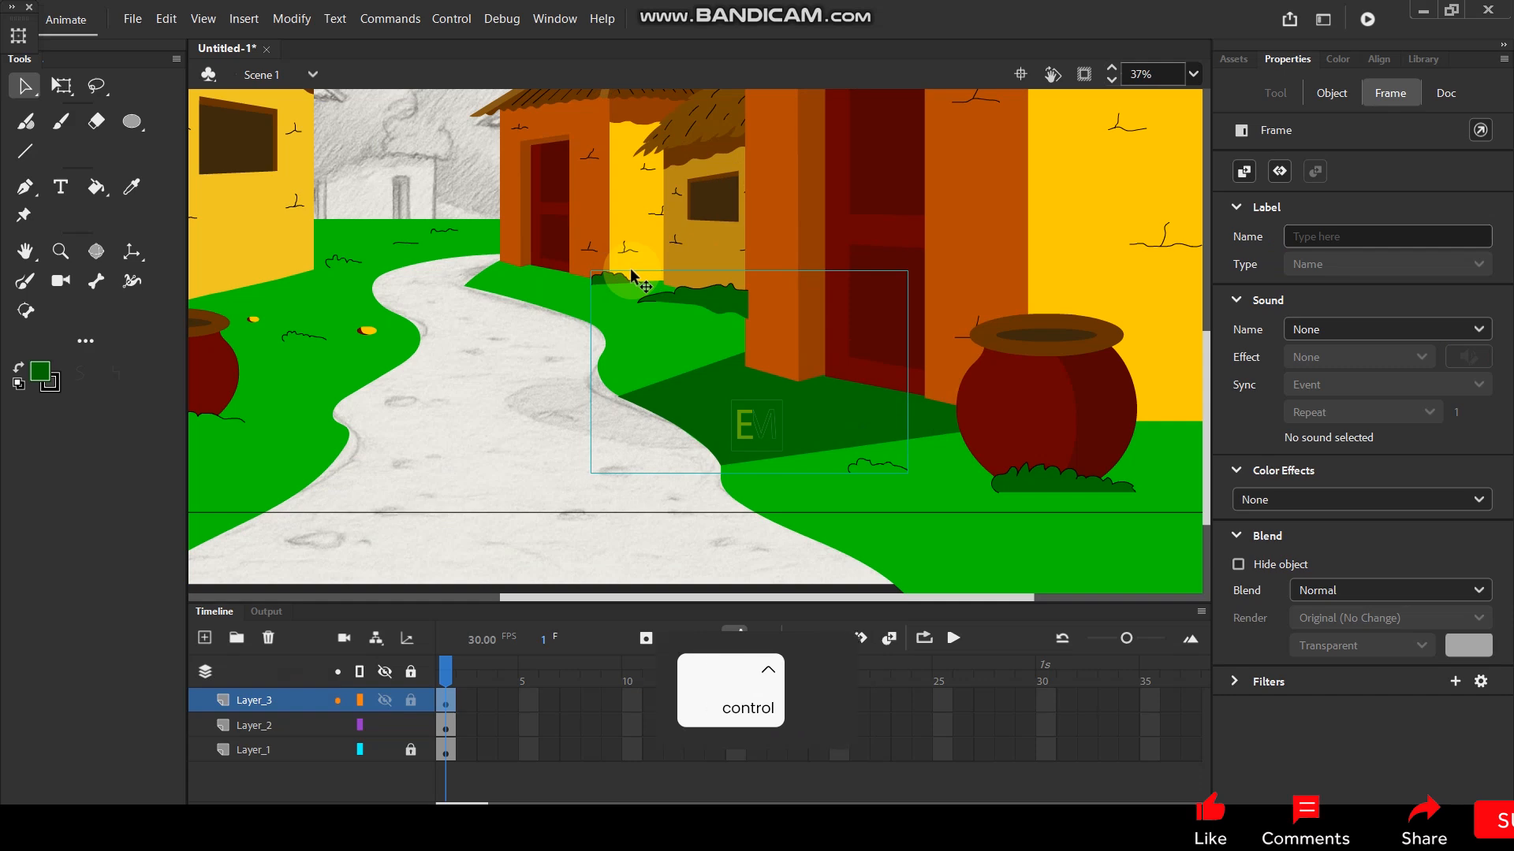
{"action": "key", "text": "ctrl+z"}
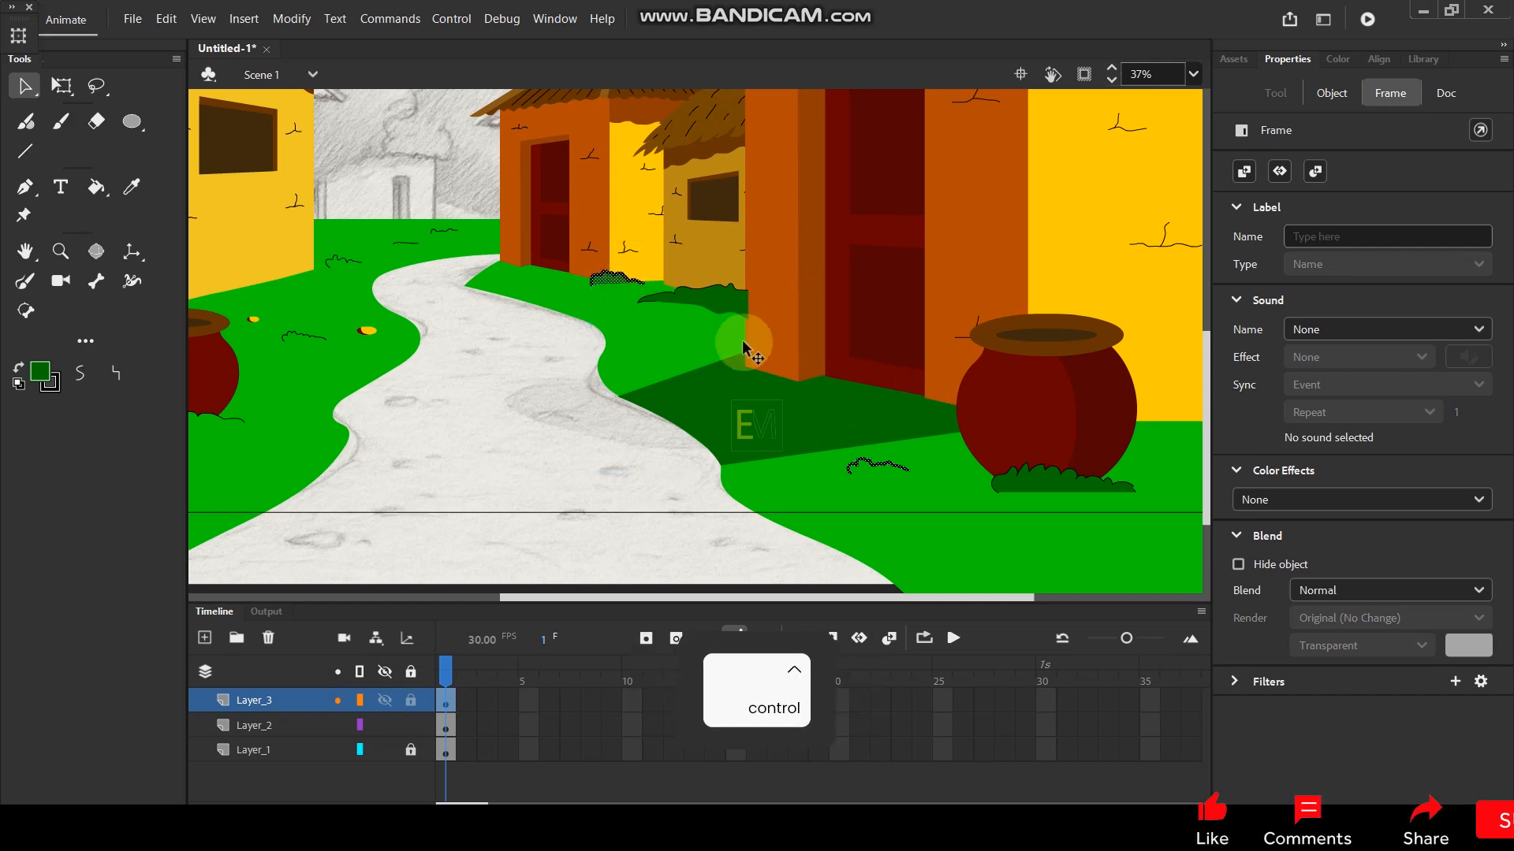
{"action": "key", "text": "ctrl+g"}
{"action": "key", "text": "ctrl+x"}
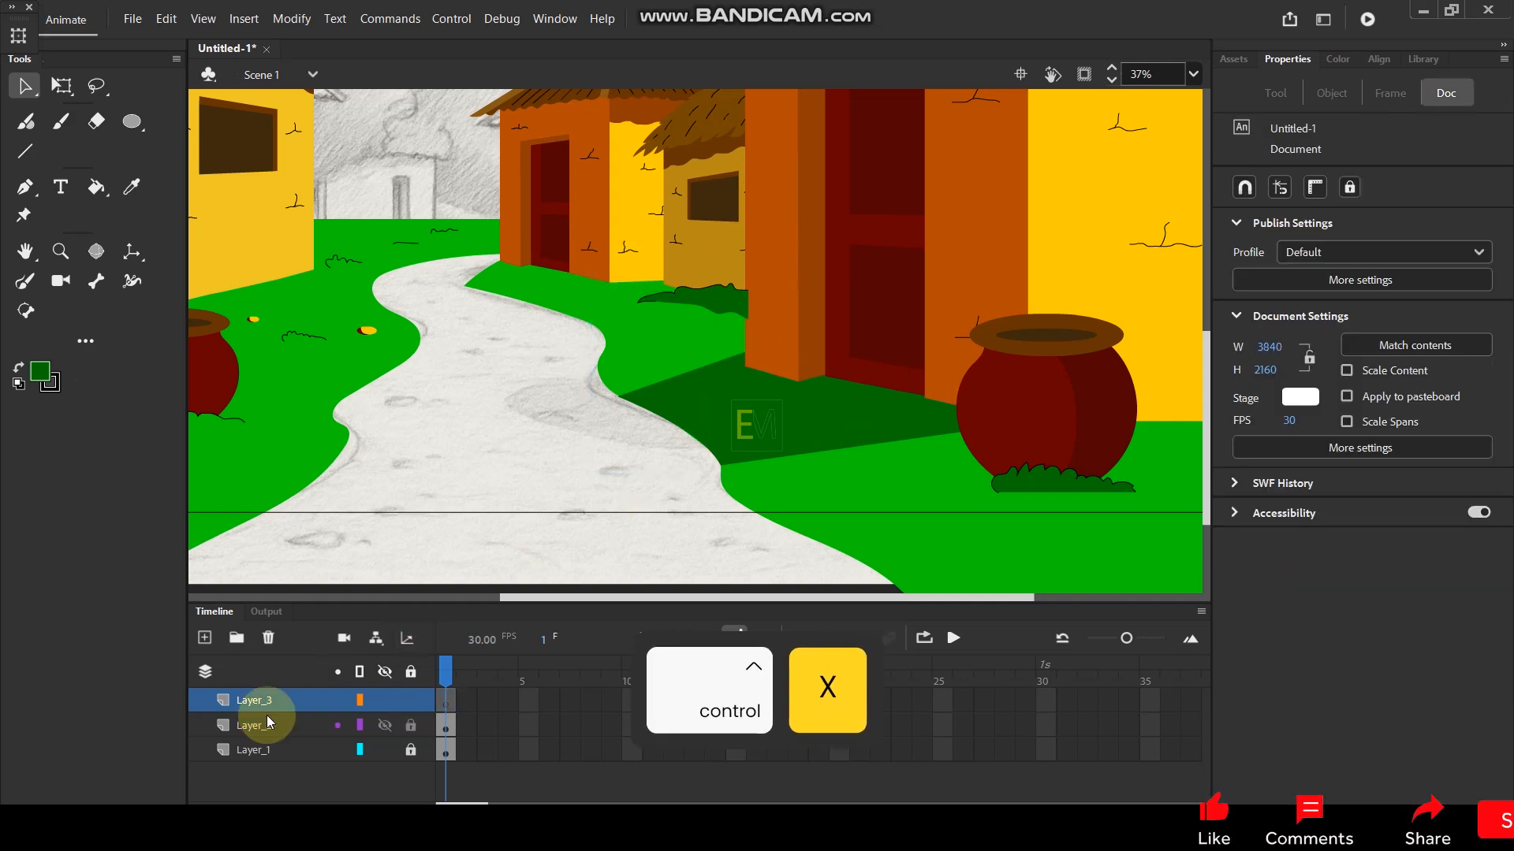
{"action": "left_click", "coordinate": [272, 725]}
{"action": "key", "text": "ctrl+shift+v"}
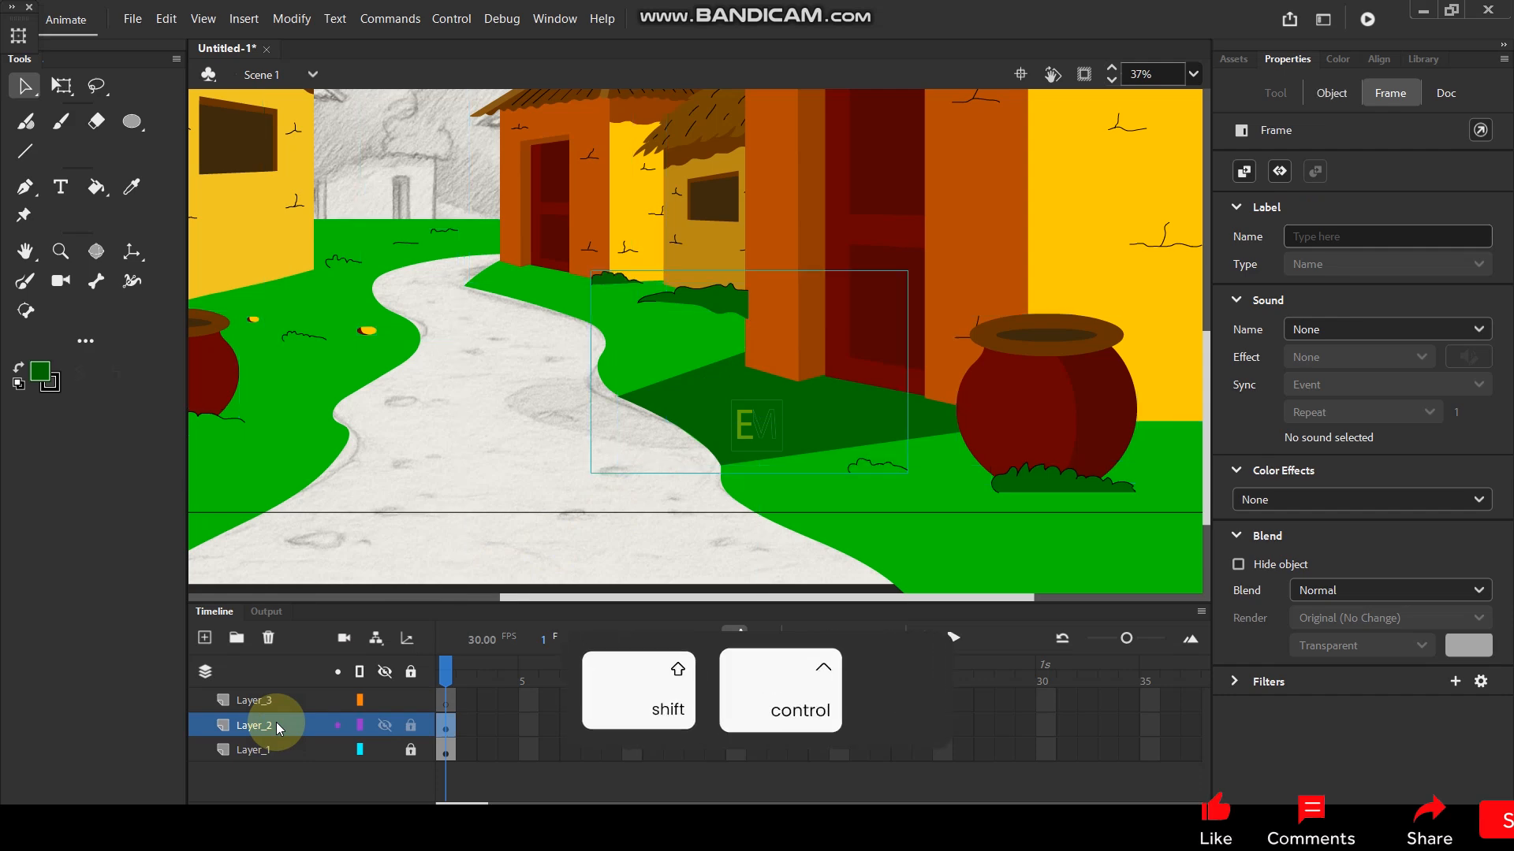
Send the long dark green bush beside the large right hut backward, behind the hut's orange wall.
{"action": "left_click", "coordinate": [514, 449]}
{"action": "left_click", "coordinate": [715, 308]}
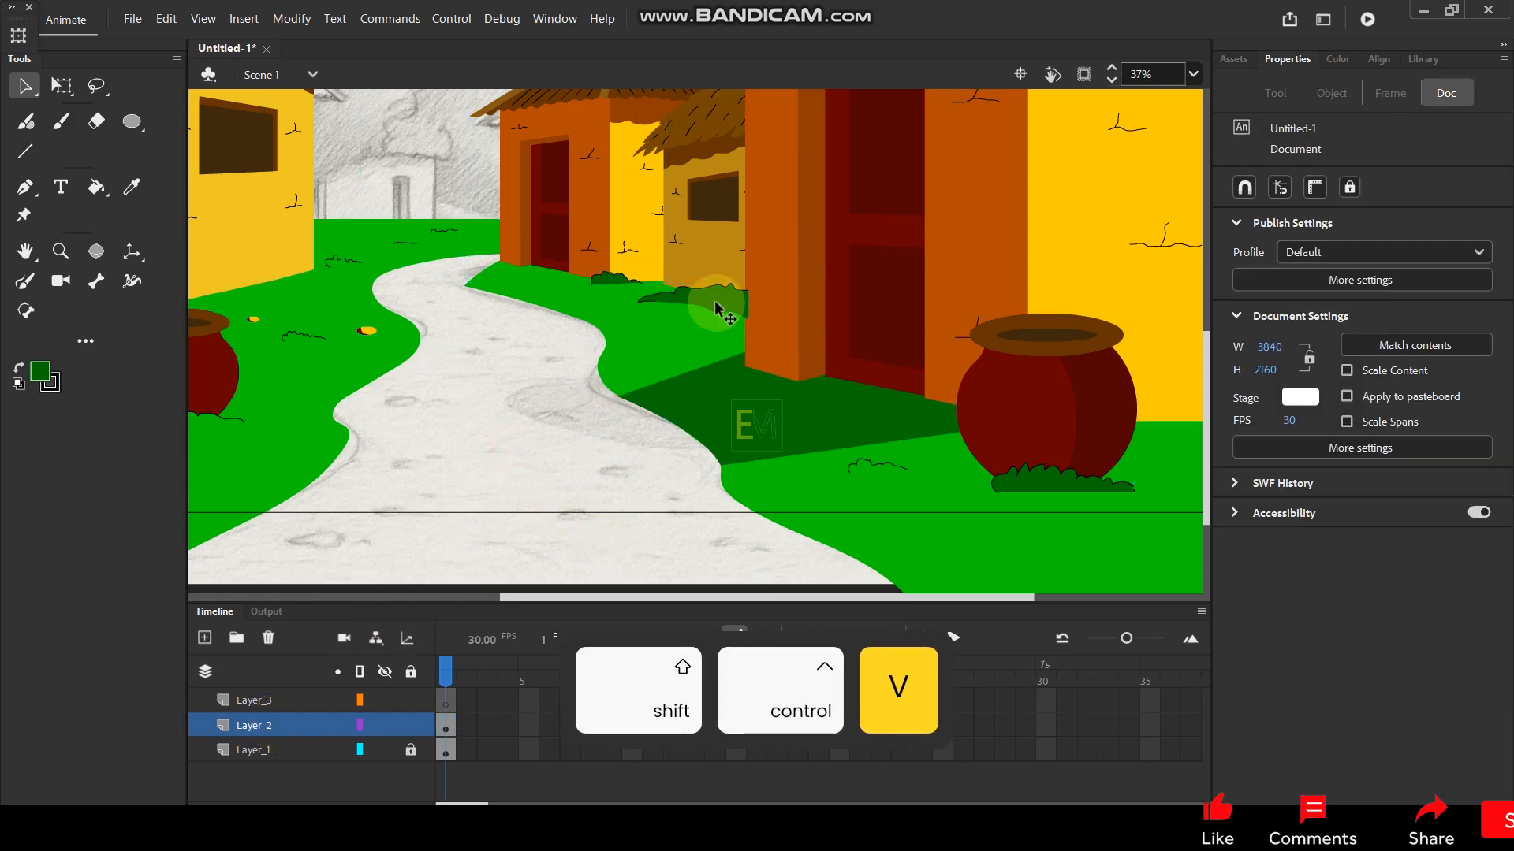
{"action": "key", "text": "ctrl+Down"}
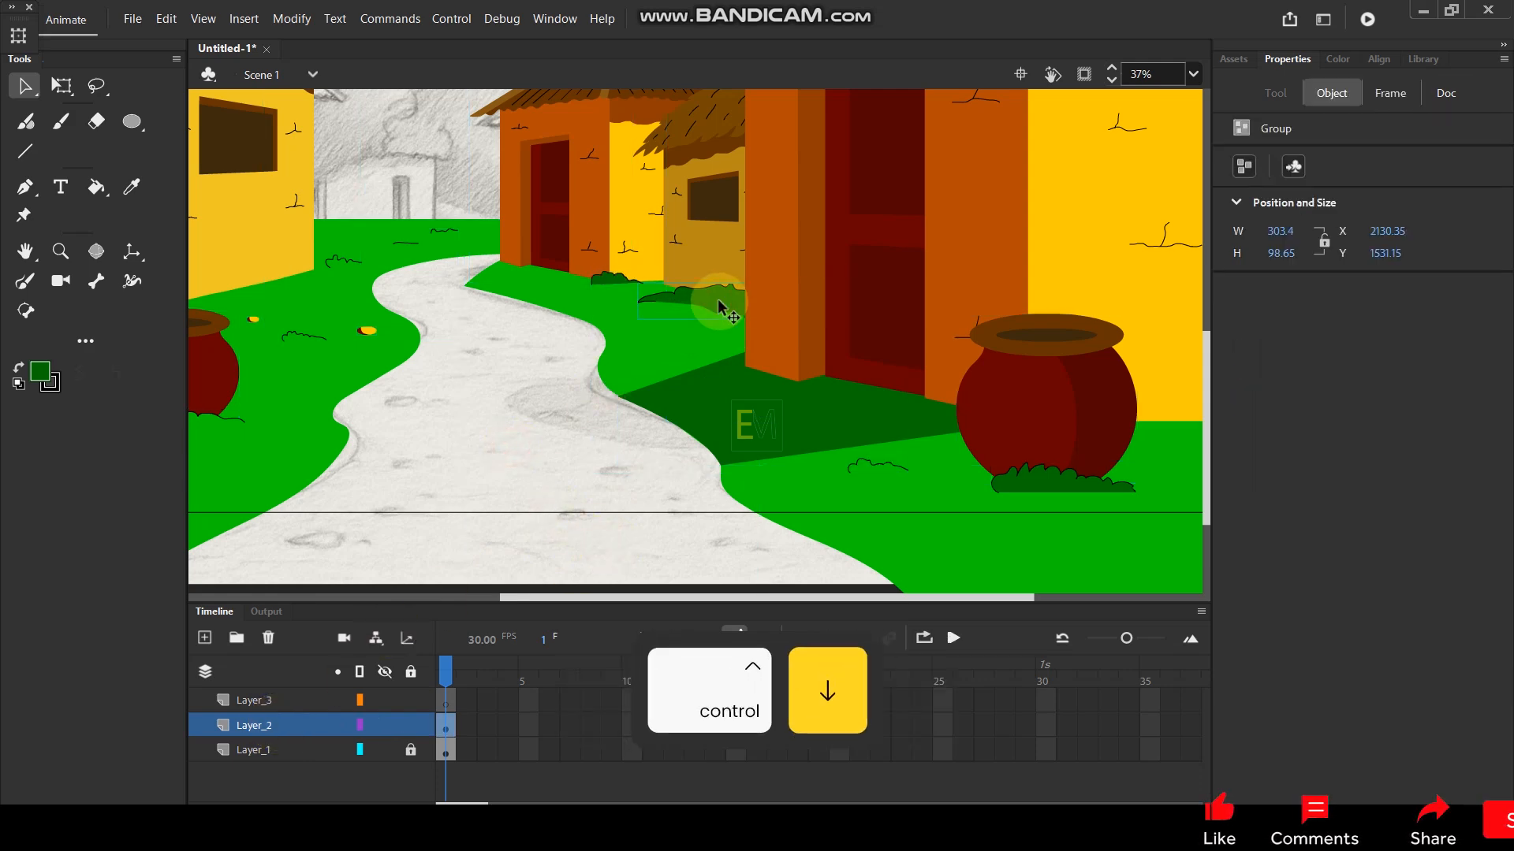
{"action": "left_click", "coordinate": [486, 430]}
{"action": "scroll", "coordinate": [685, 360], "scroll_direction": "down", "scroll_amount": 4}
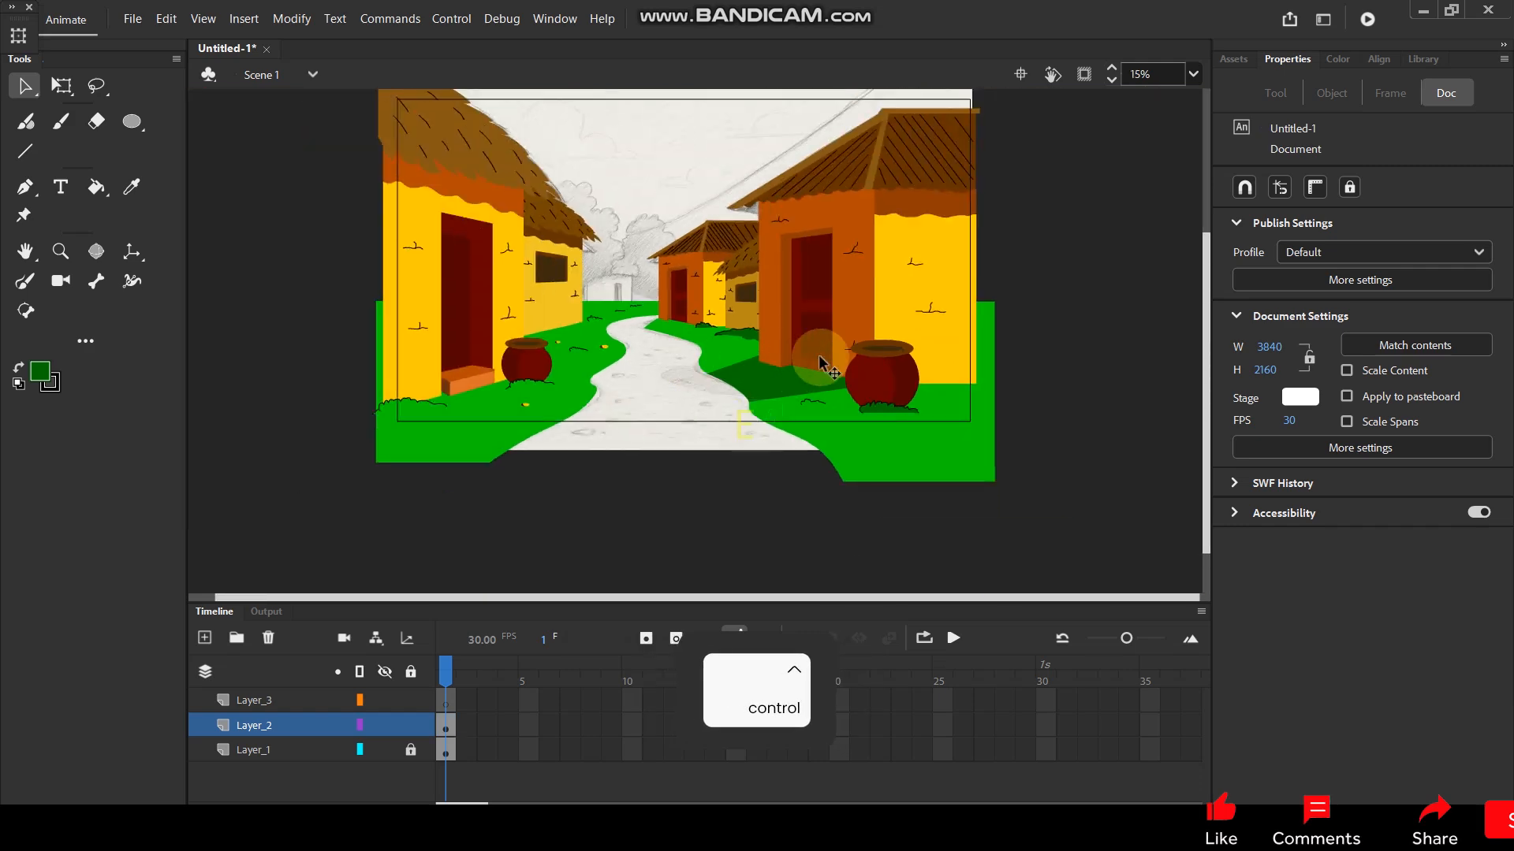
{"action": "scroll", "coordinate": [832, 344], "scroll_direction": "up", "scroll_amount": 1}
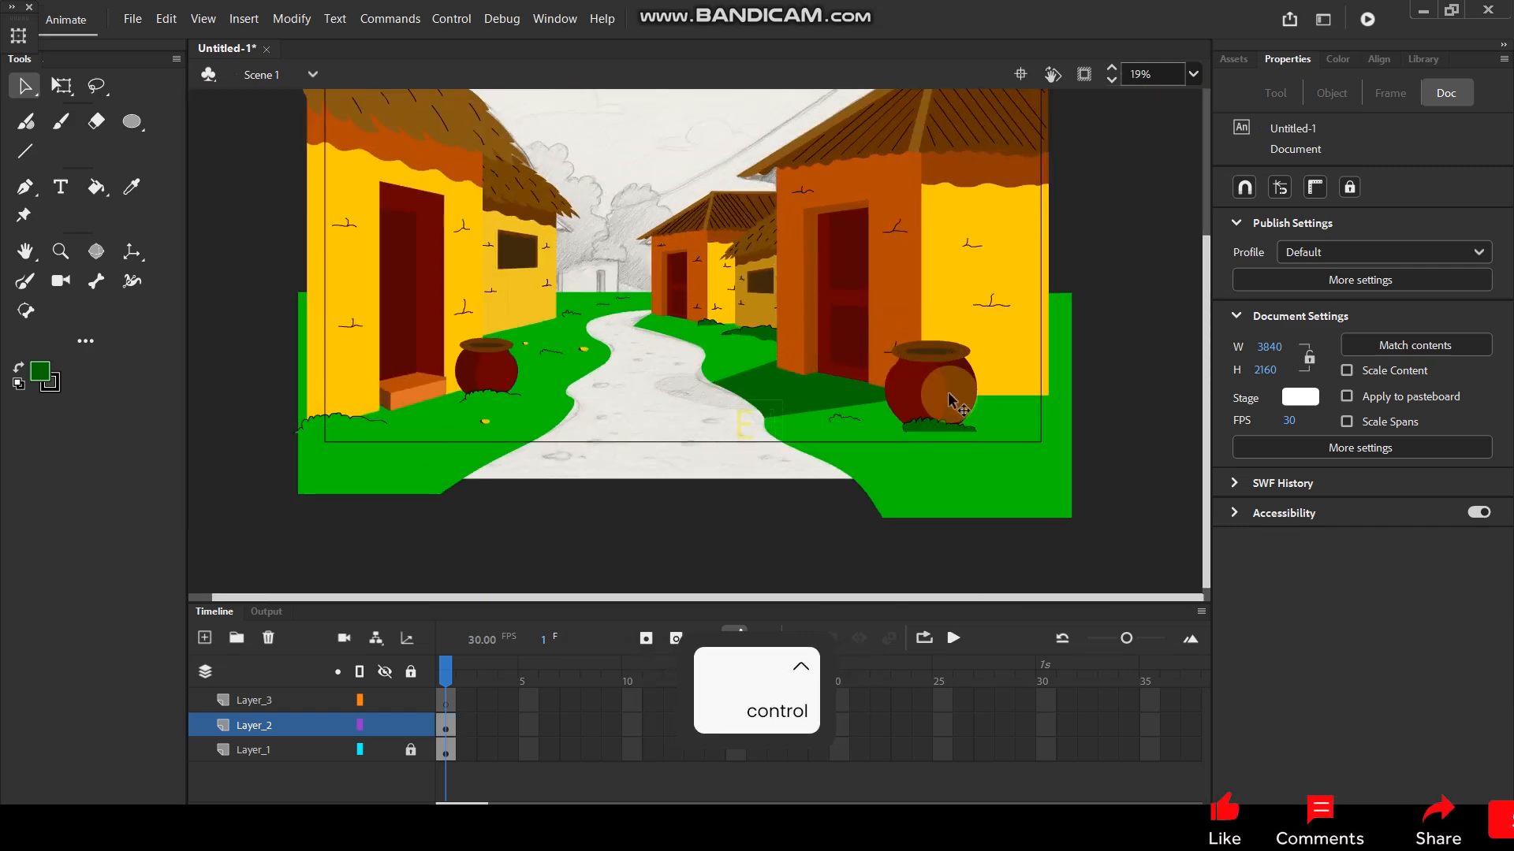
{"action": "left_click", "coordinate": [937, 371]}
{"action": "scroll", "coordinate": [950, 395], "scroll_direction": "up", "scroll_amount": 2}
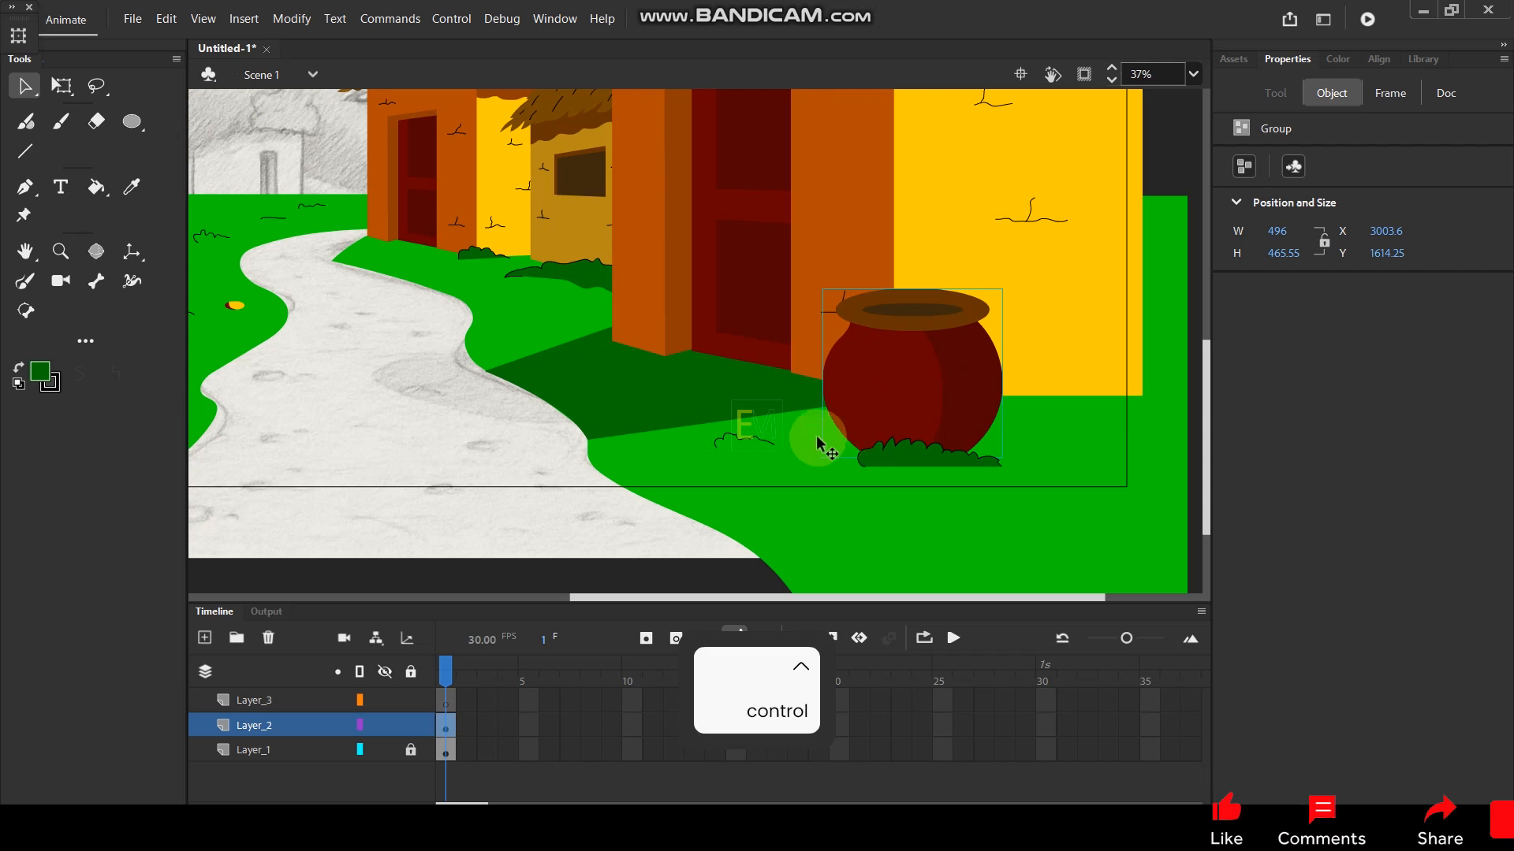
{"action": "left_click", "coordinate": [739, 440]}
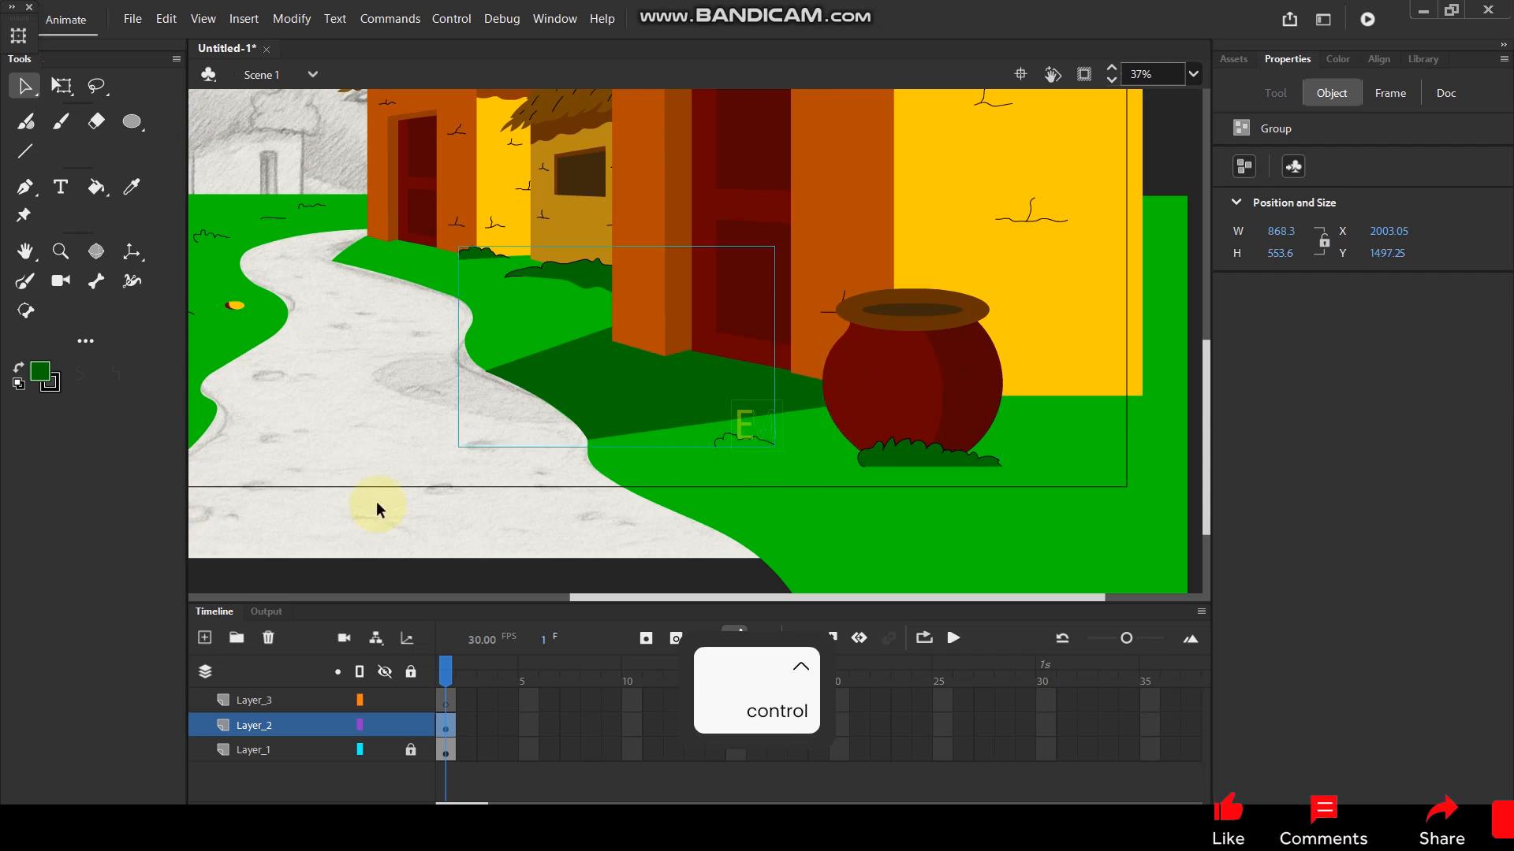
{"action": "left_click", "coordinate": [386, 469]}
On Layer_3, draw a flat oval about 561 by 57 px at the foot of the right pot, extending toward the path.
{"action": "left_click", "coordinate": [132, 120]}
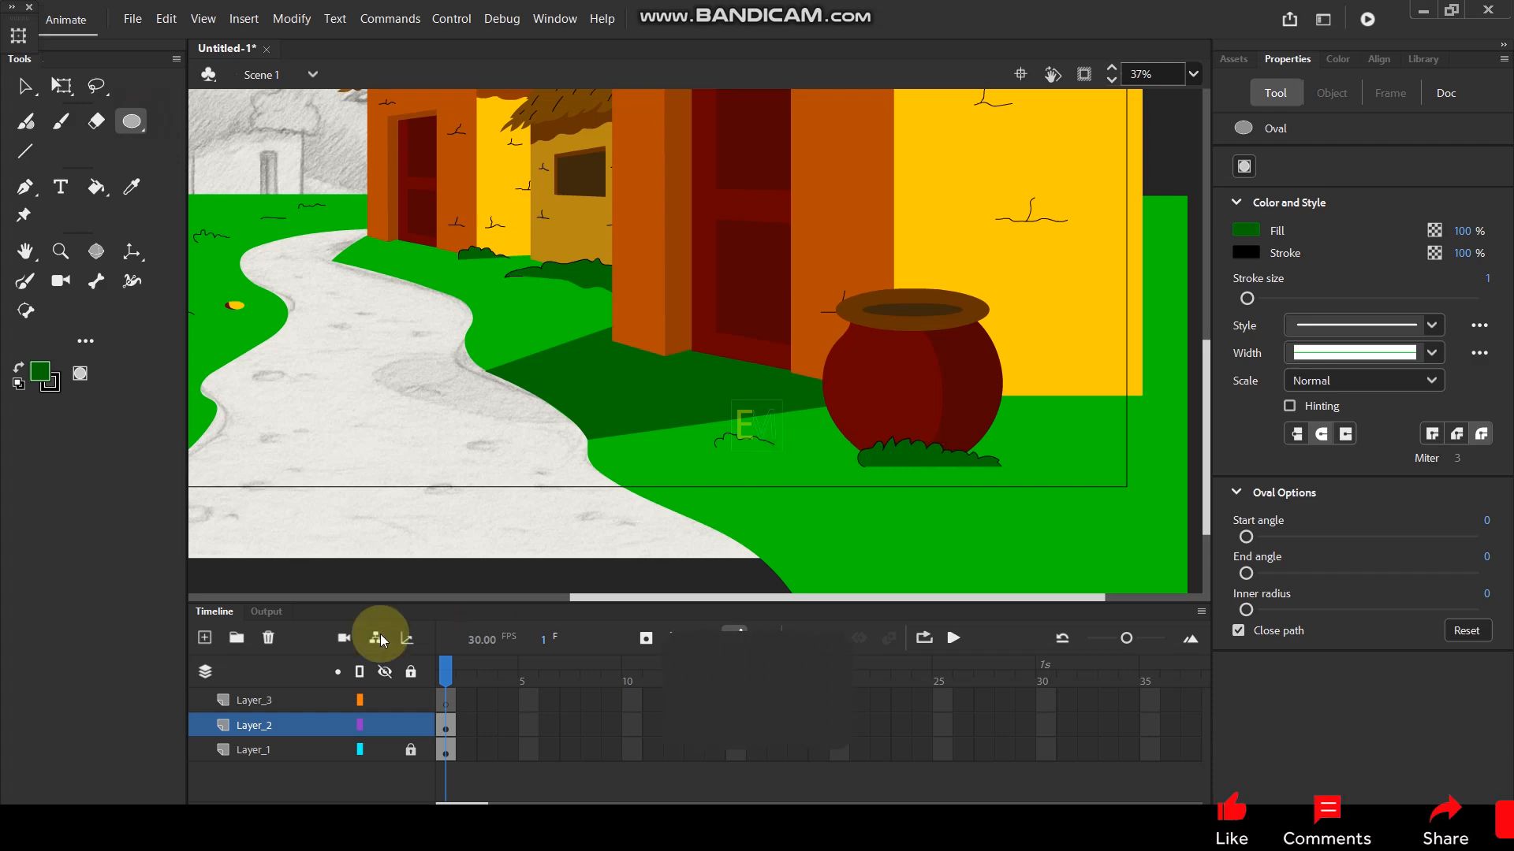
{"action": "key", "text": "ctrl+z"}
{"action": "left_click", "coordinate": [310, 702]}
{"action": "left_click_drag", "start_coordinate": [770, 452], "coordinate": [974, 473]}
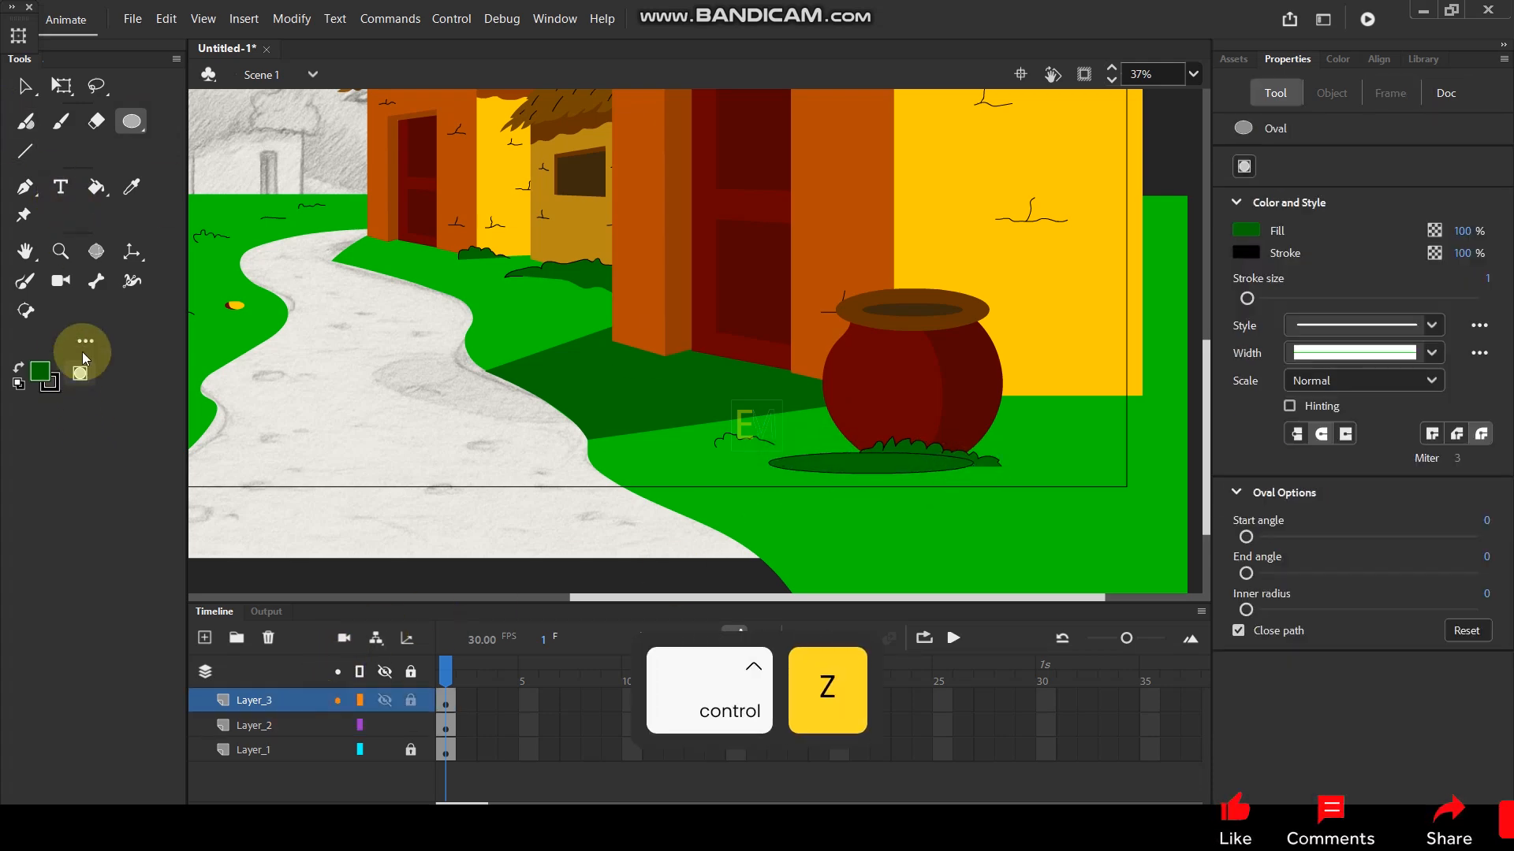
Fill the oval with a near-black red, made by darkening the colour sampled from the pot's shaded side.
{"action": "key", "text": "i"}
{"action": "left_click", "coordinate": [963, 357]}
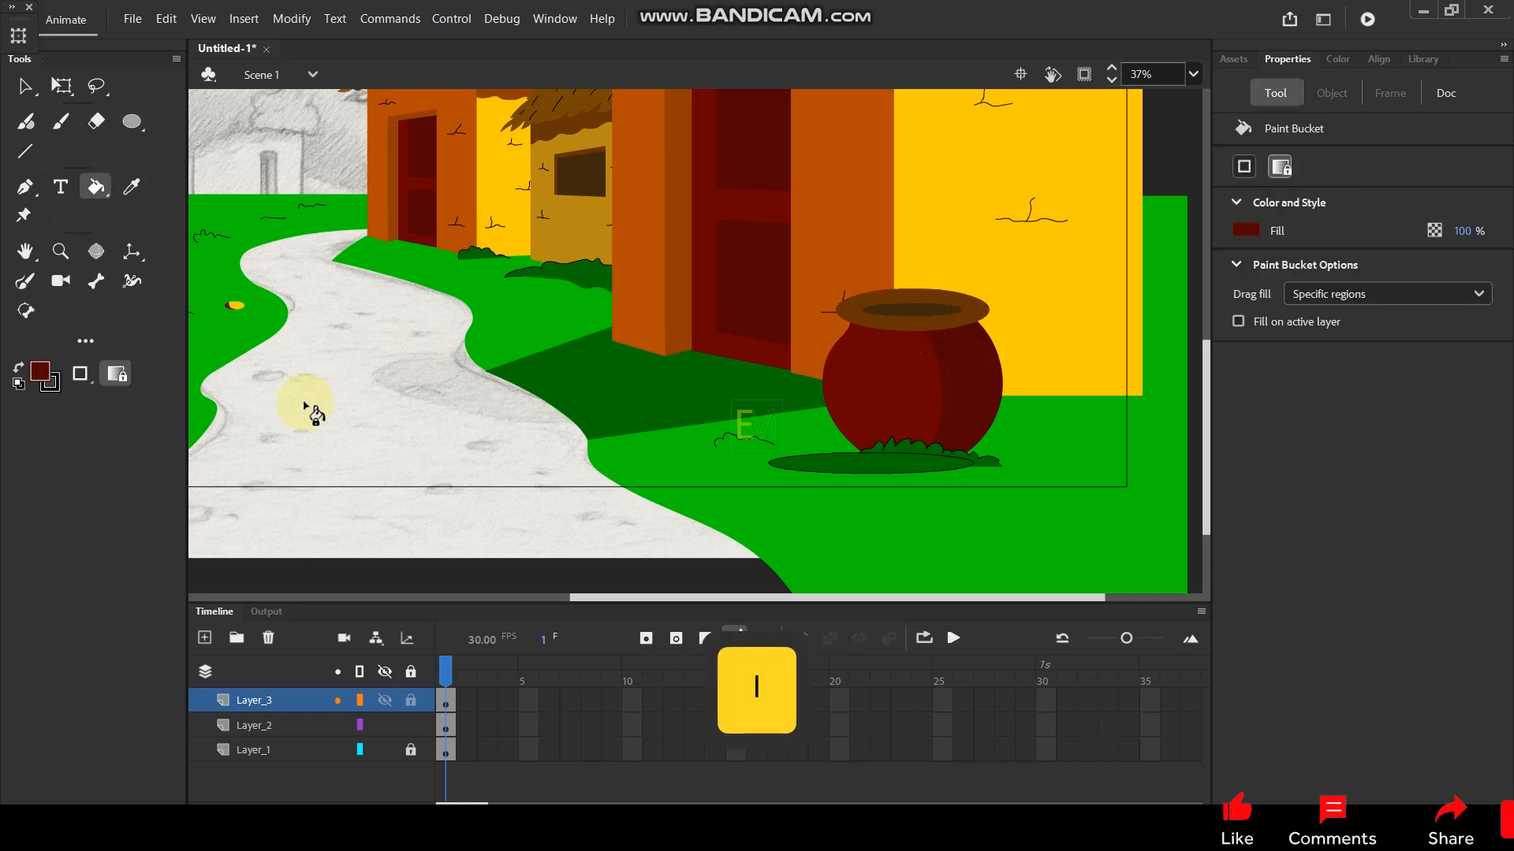
{"action": "left_click", "coordinate": [844, 465]}
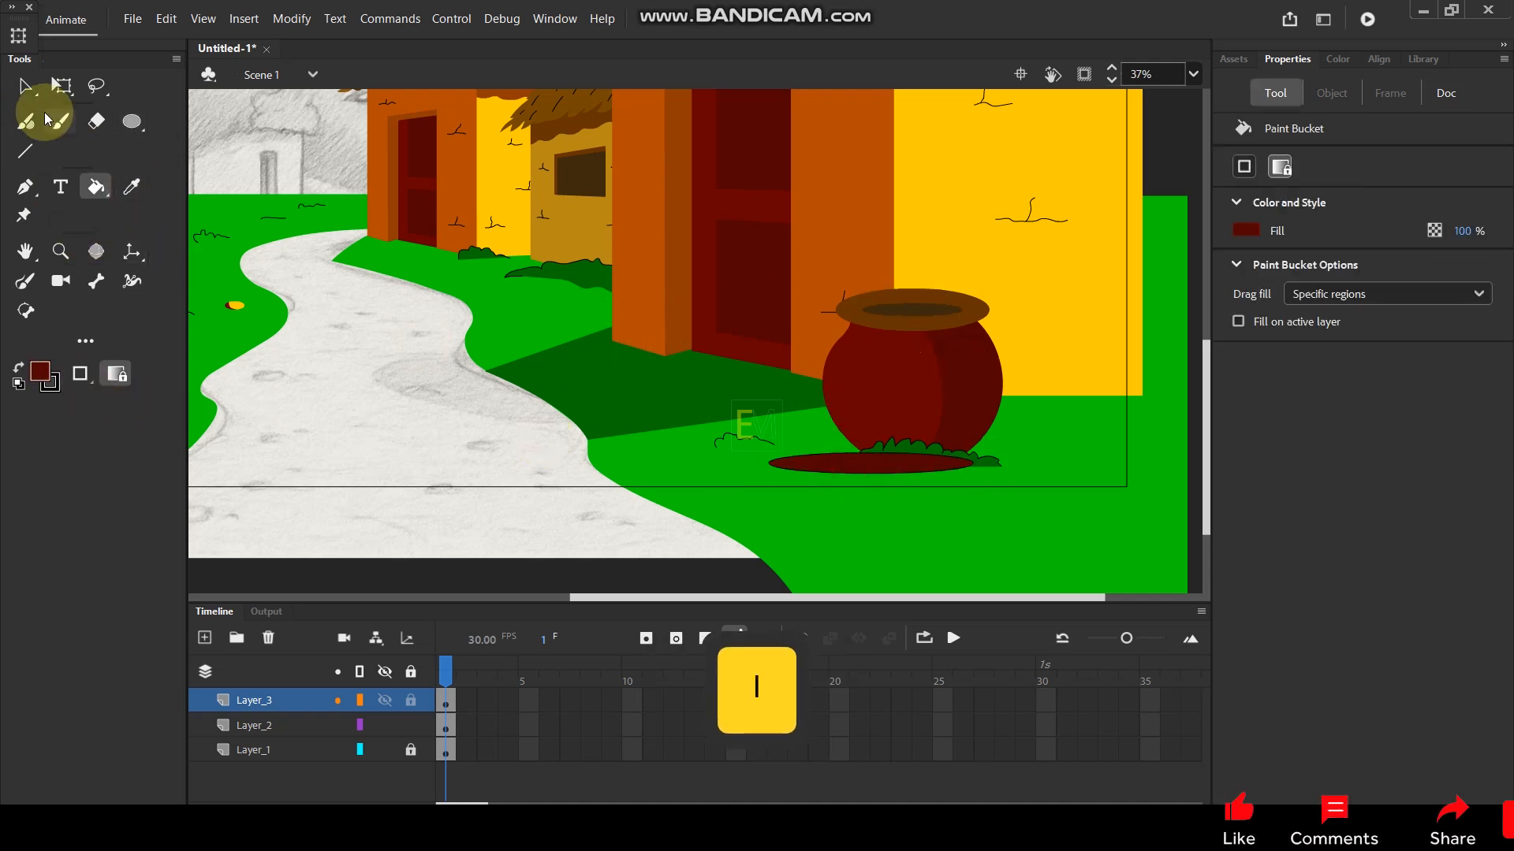
{"action": "left_click", "coordinate": [41, 372]}
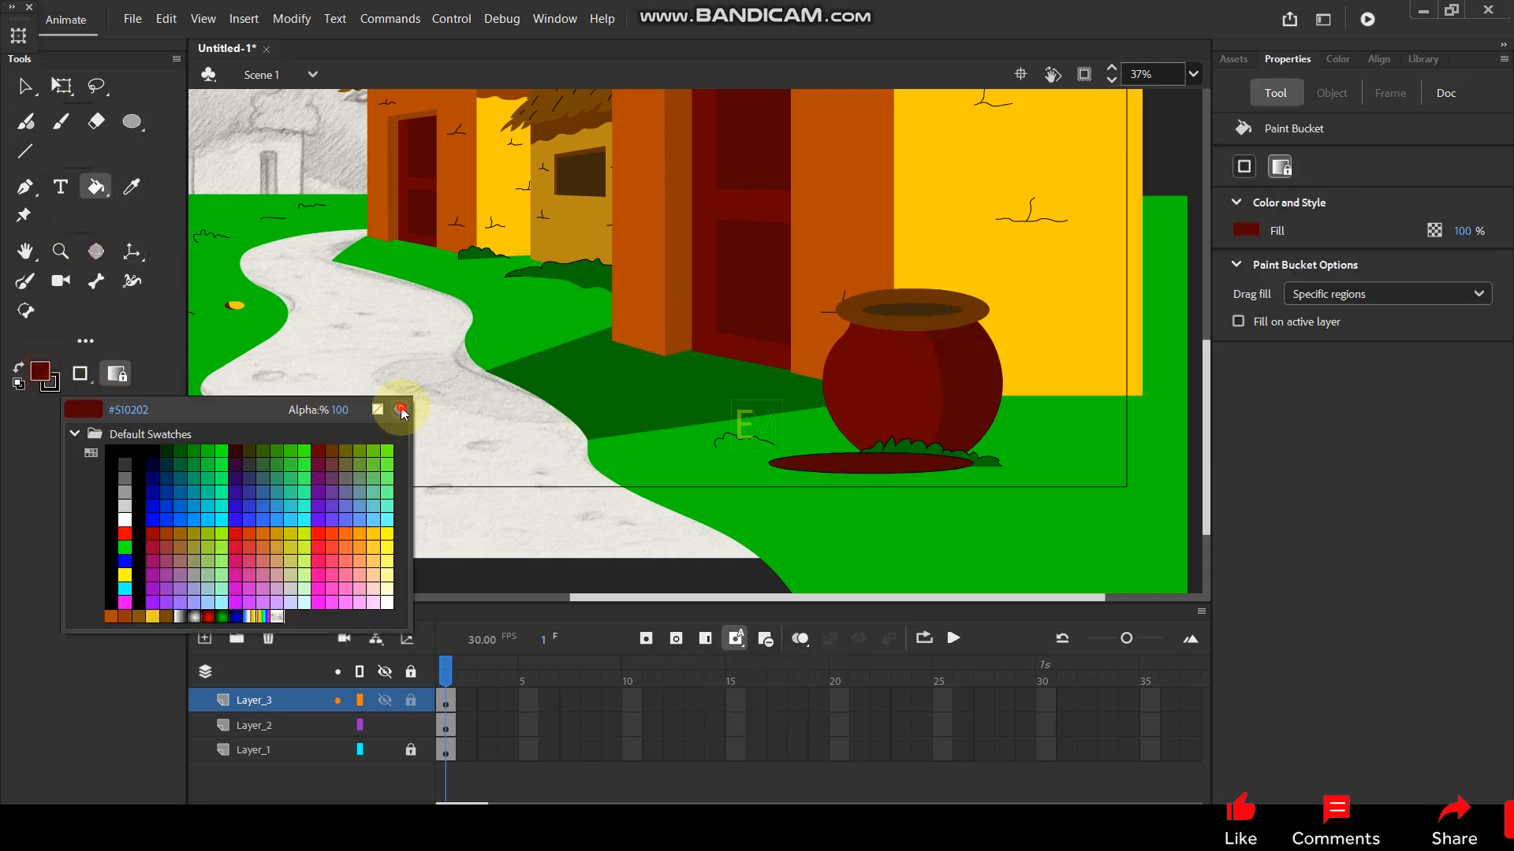
{"action": "left_click", "coordinate": [387, 406]}
{"action": "left_click_drag", "start_coordinate": [327, 364], "coordinate": [320, 392]}
{"action": "left_click", "coordinate": [511, 194]}
{"action": "left_click", "coordinate": [906, 457]}
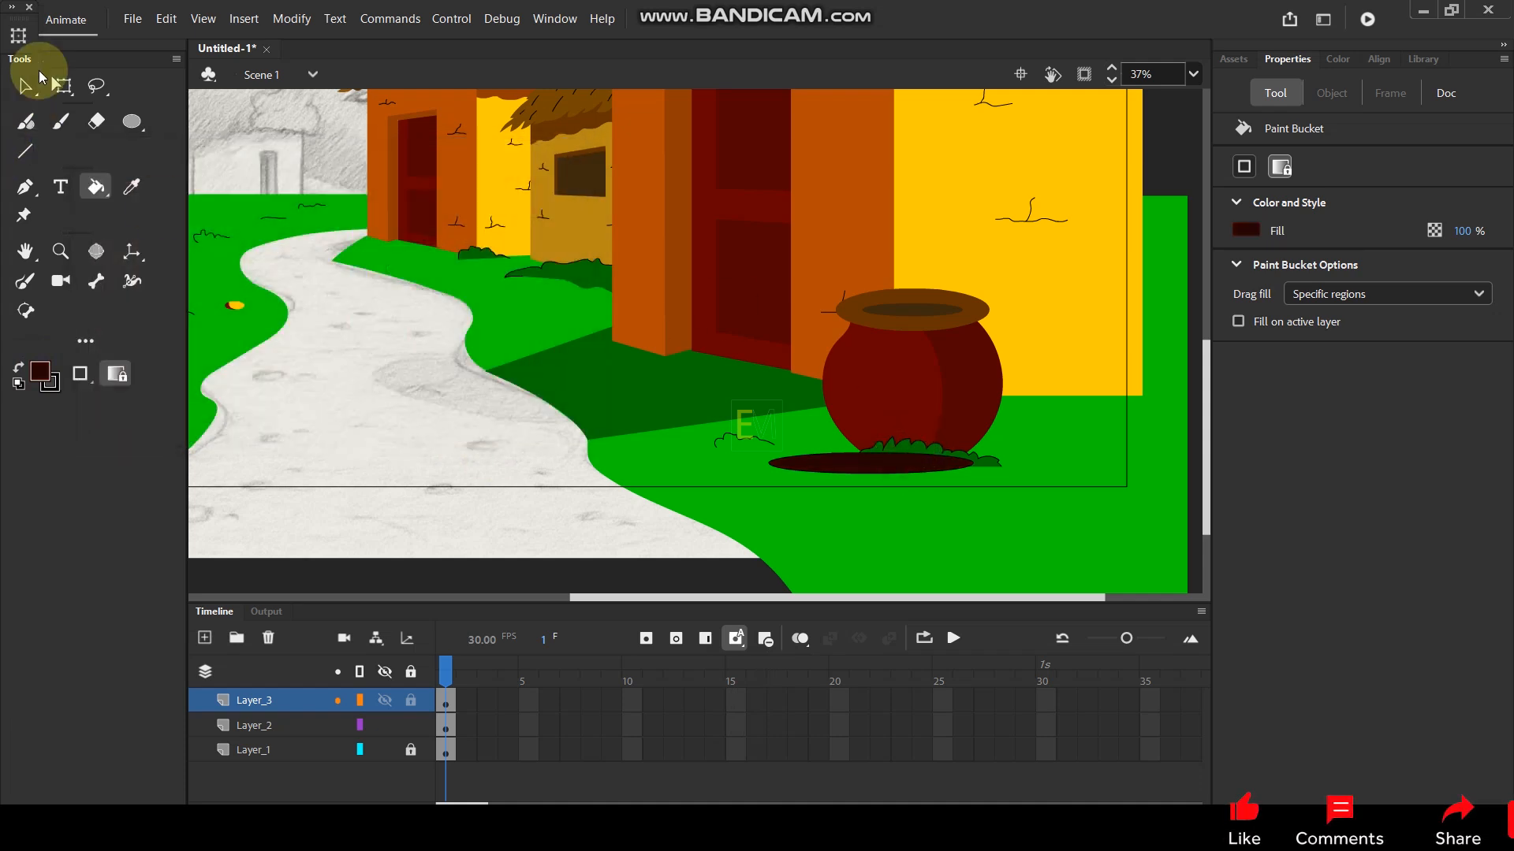
Delete the black outline around the dark oval at the foot of the right pot.
{"action": "left_click", "coordinate": [24, 86]}
{"action": "left_click", "coordinate": [864, 454]}
{"action": "key", "text": "Delete"}
Group the oval pot shadow and move it in place from Layer_3 to Layer_2.
{"action": "left_click", "coordinate": [858, 458]}
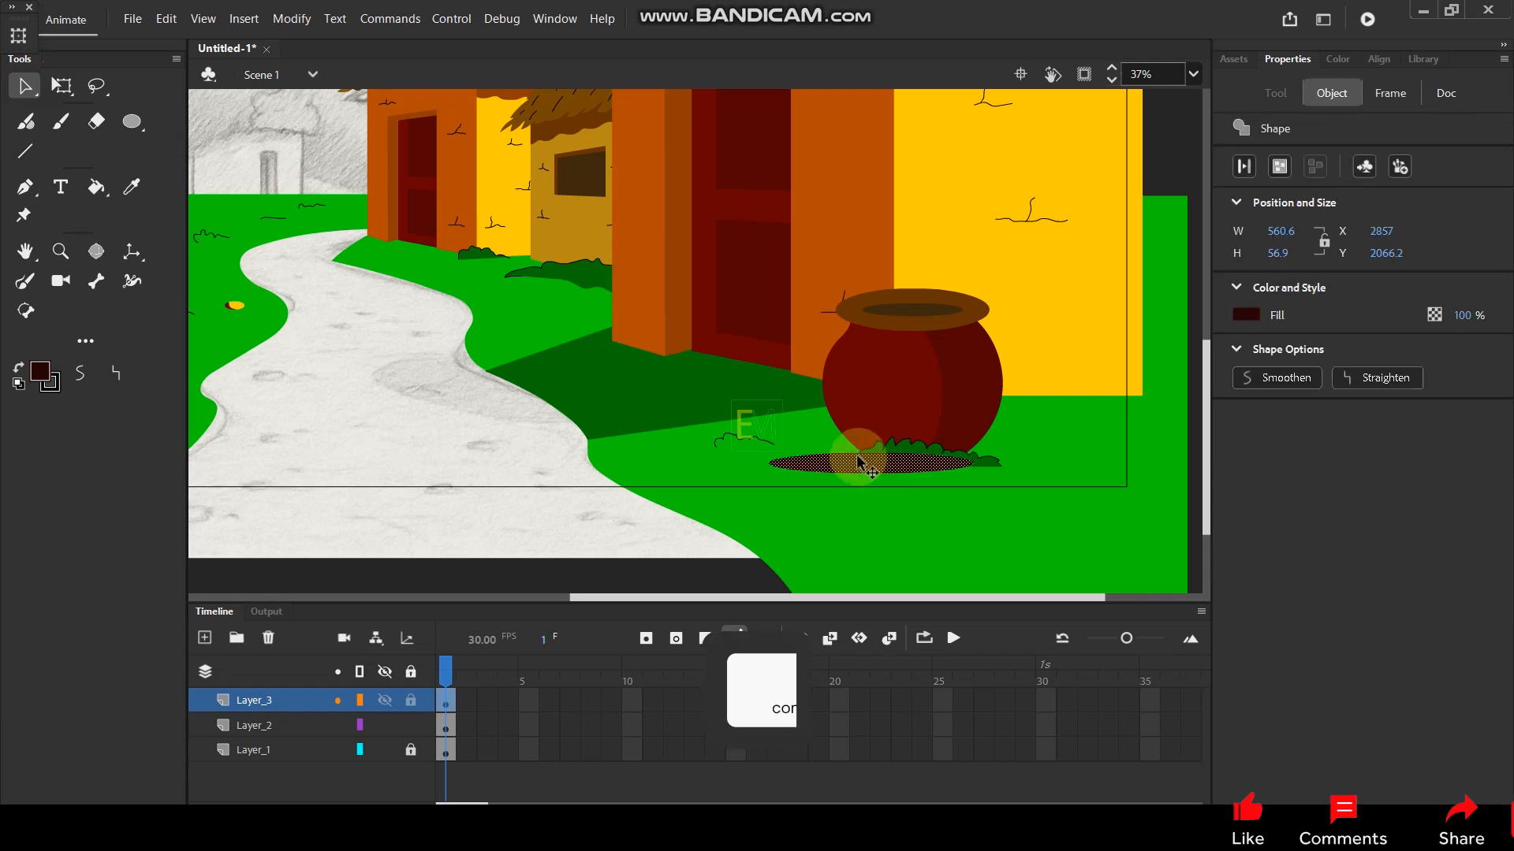
{"action": "key", "text": "ctrl+g"}
{"action": "key", "text": "ctrl+x"}
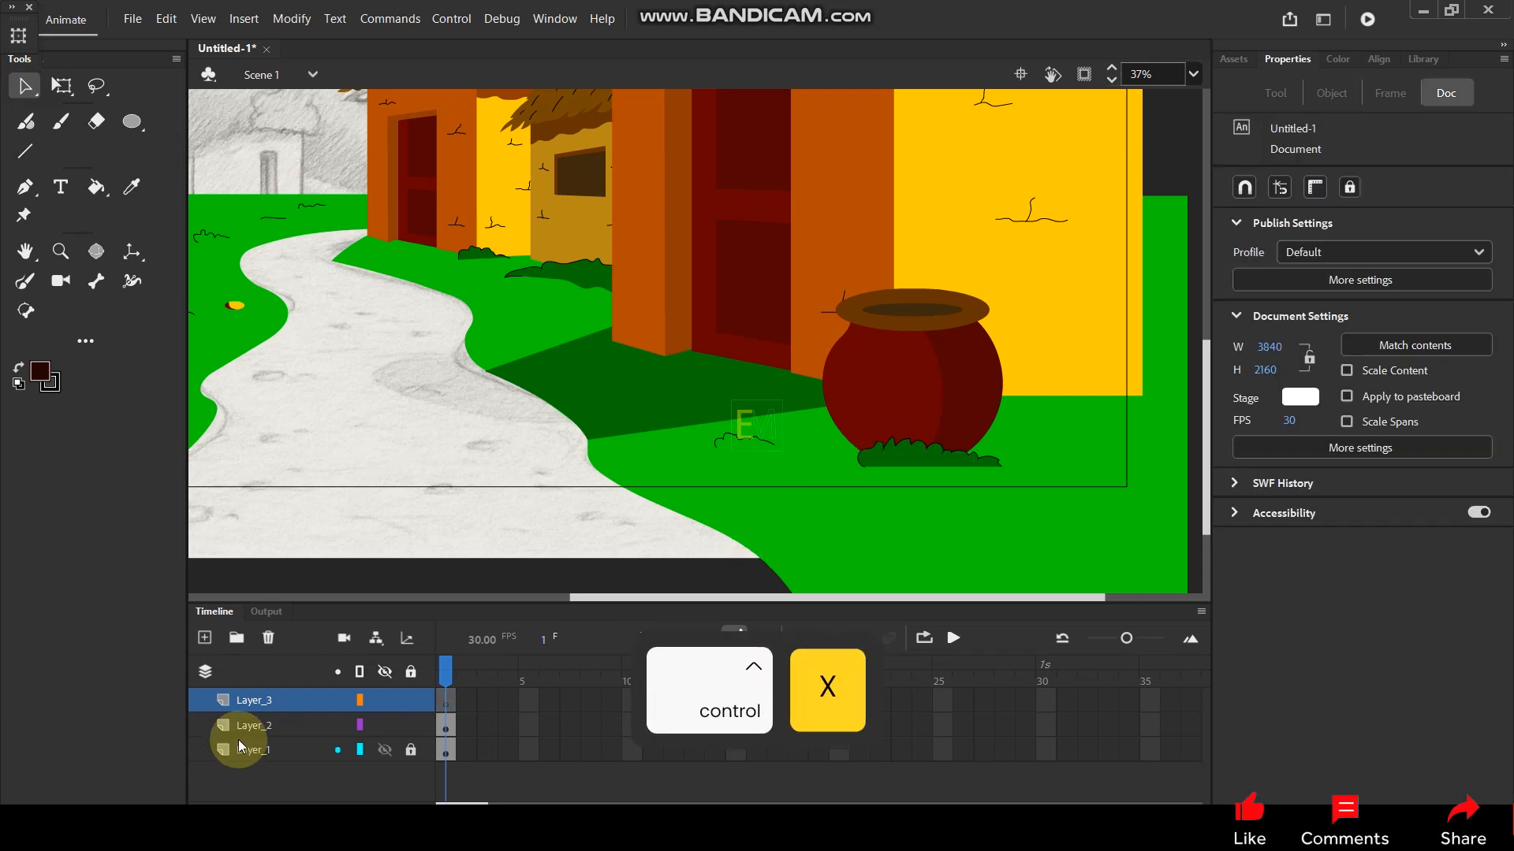
{"action": "left_click", "coordinate": [291, 734]}
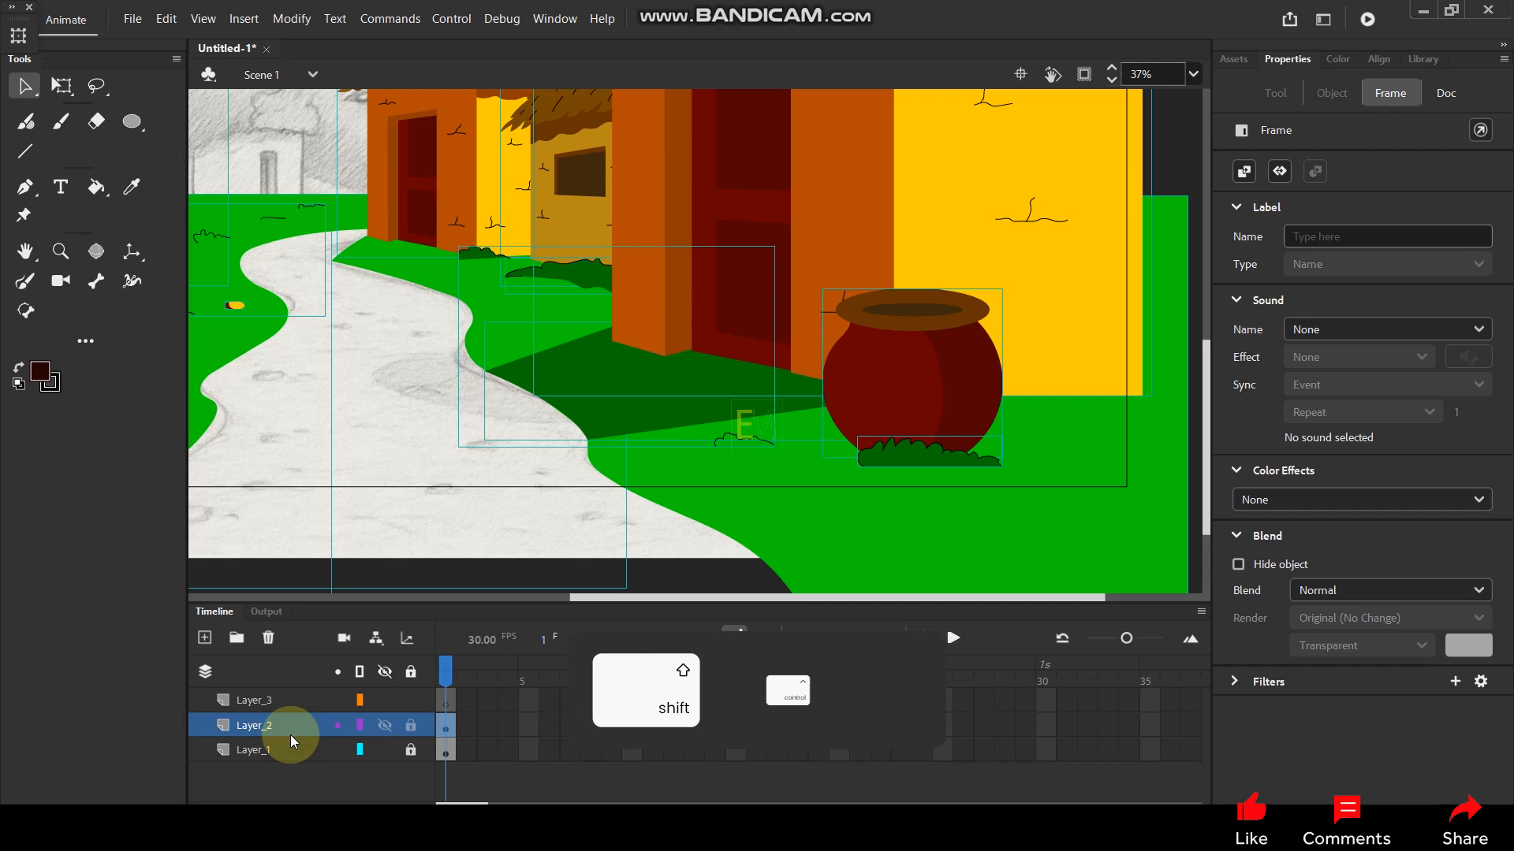
{"action": "key", "text": "ctrl+shift+v"}
Send the oval shadow backward behind the right pot and its grass, and shift it slightly up toward the pot's base.
{"action": "key", "text": "ctrl+Down"}
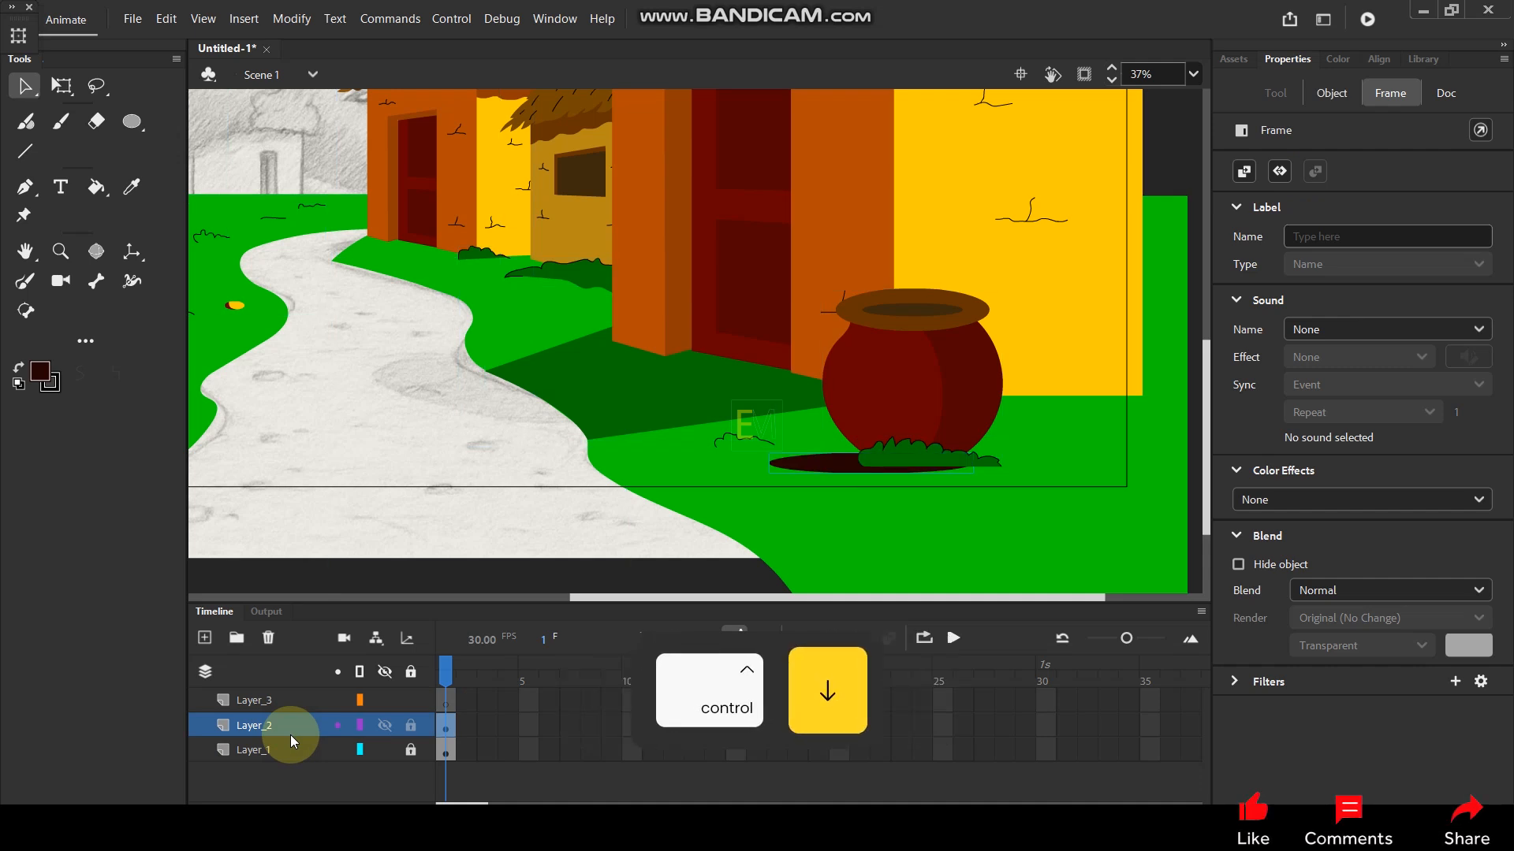
{"action": "left_click", "coordinate": [824, 460]}
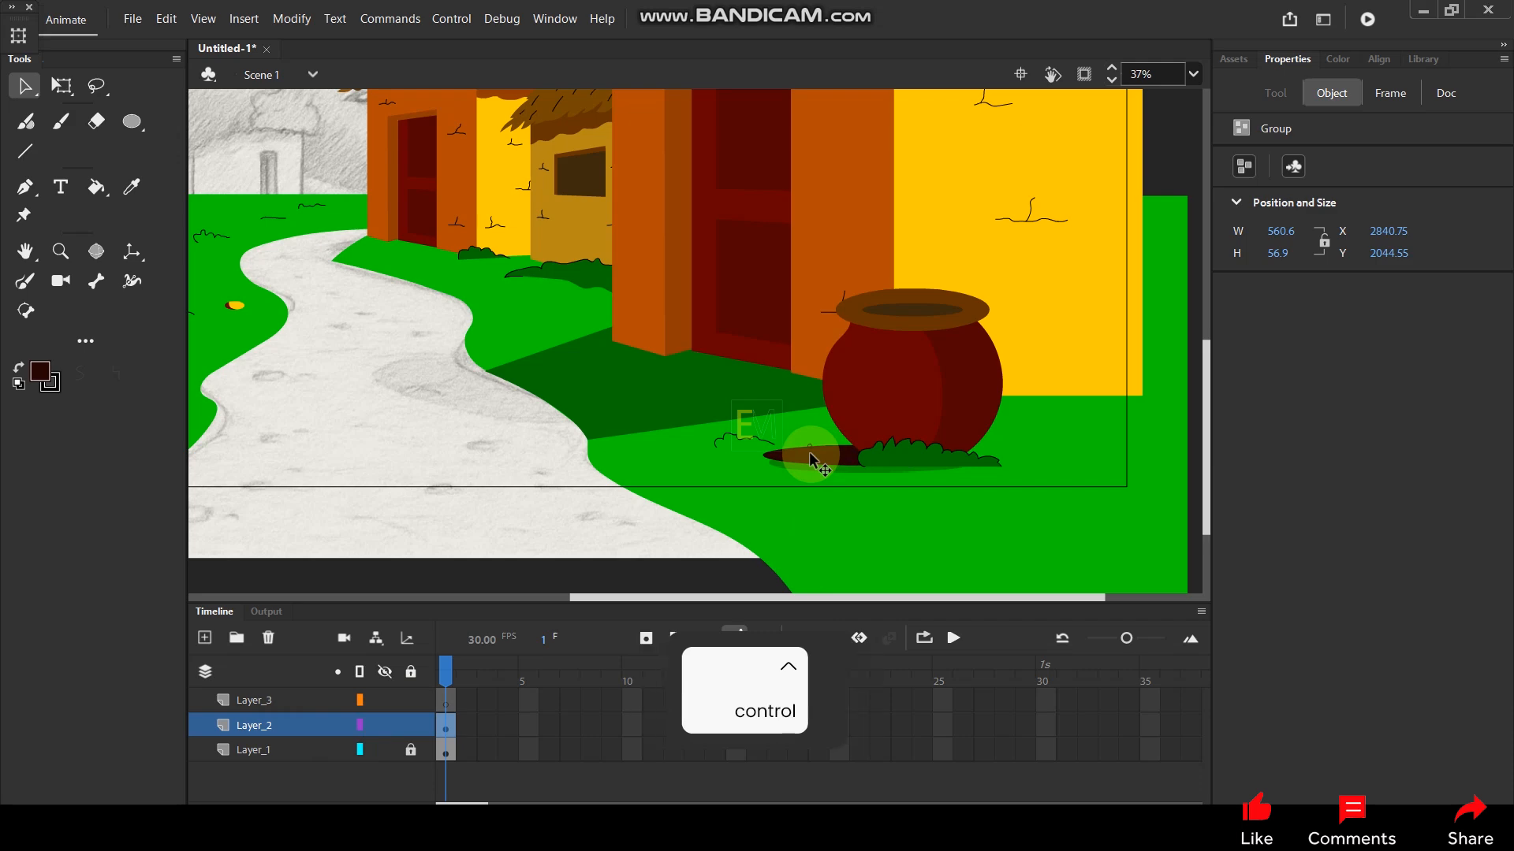
{"action": "left_click", "coordinate": [443, 460]}
{"action": "scroll", "coordinate": [613, 395], "scroll_direction": "down", "scroll_amount": 2}
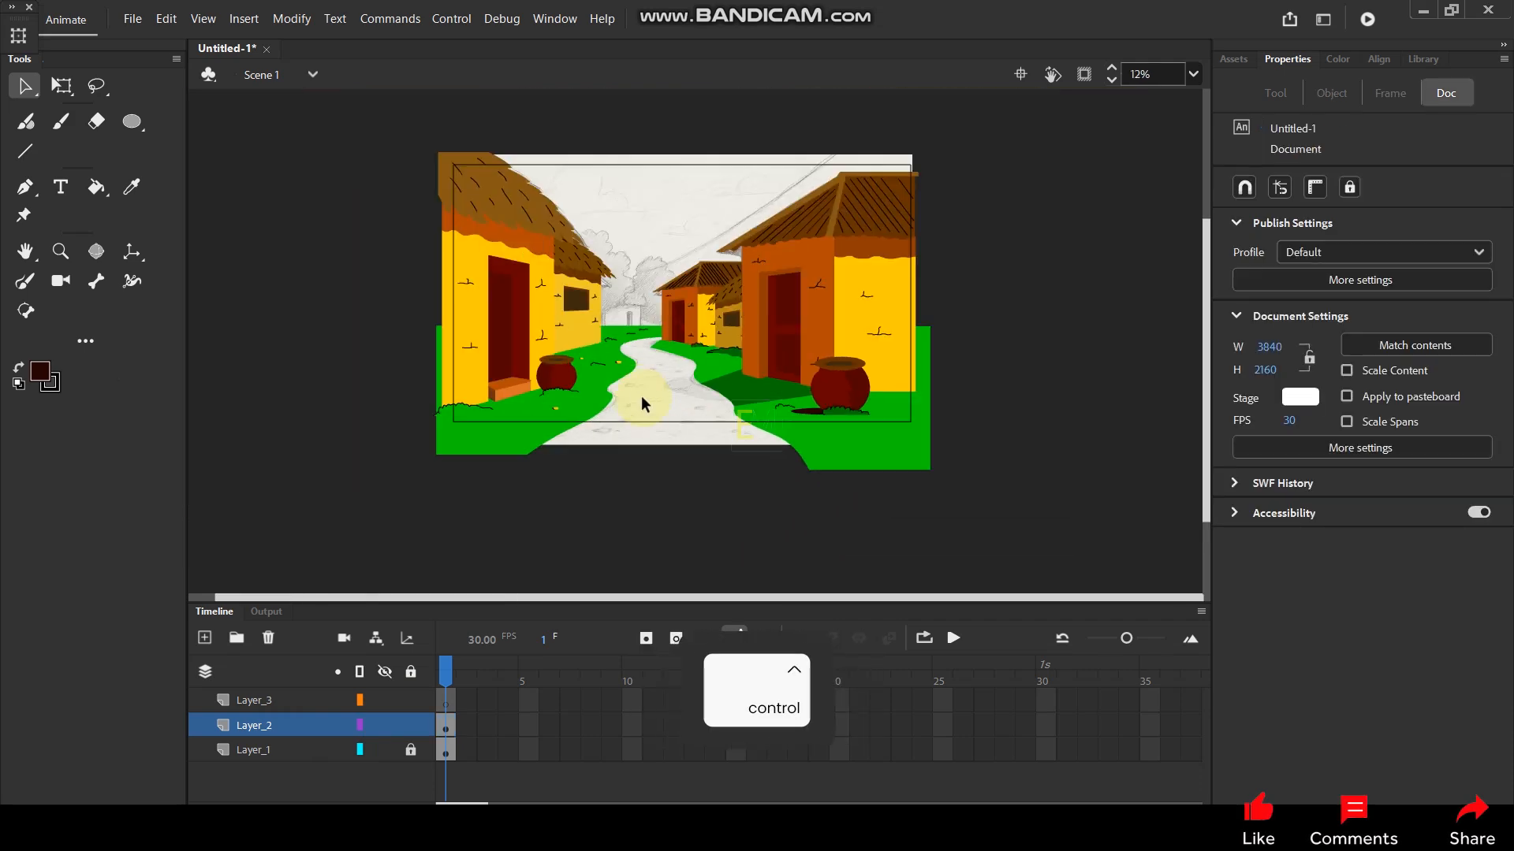
{"action": "scroll", "coordinate": [692, 442], "scroll_direction": "up", "scroll_amount": 3}
{"action": "scroll", "coordinate": [648, 369], "scroll_direction": "down", "scroll_amount": 1}
{"action": "scroll", "coordinate": [648, 369], "scroll_direction": "up", "scroll_amount": 1}
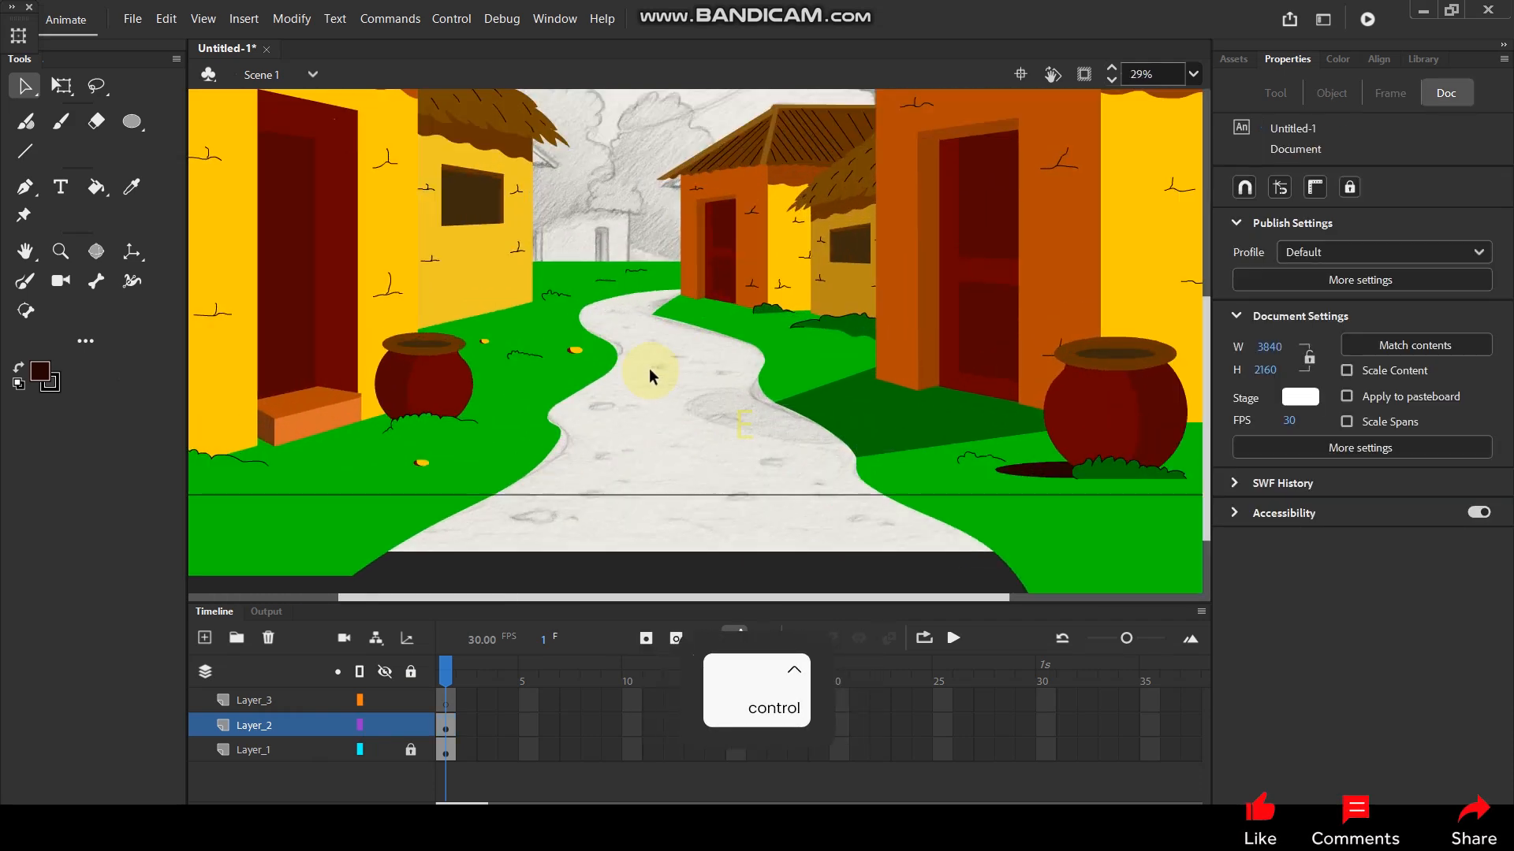
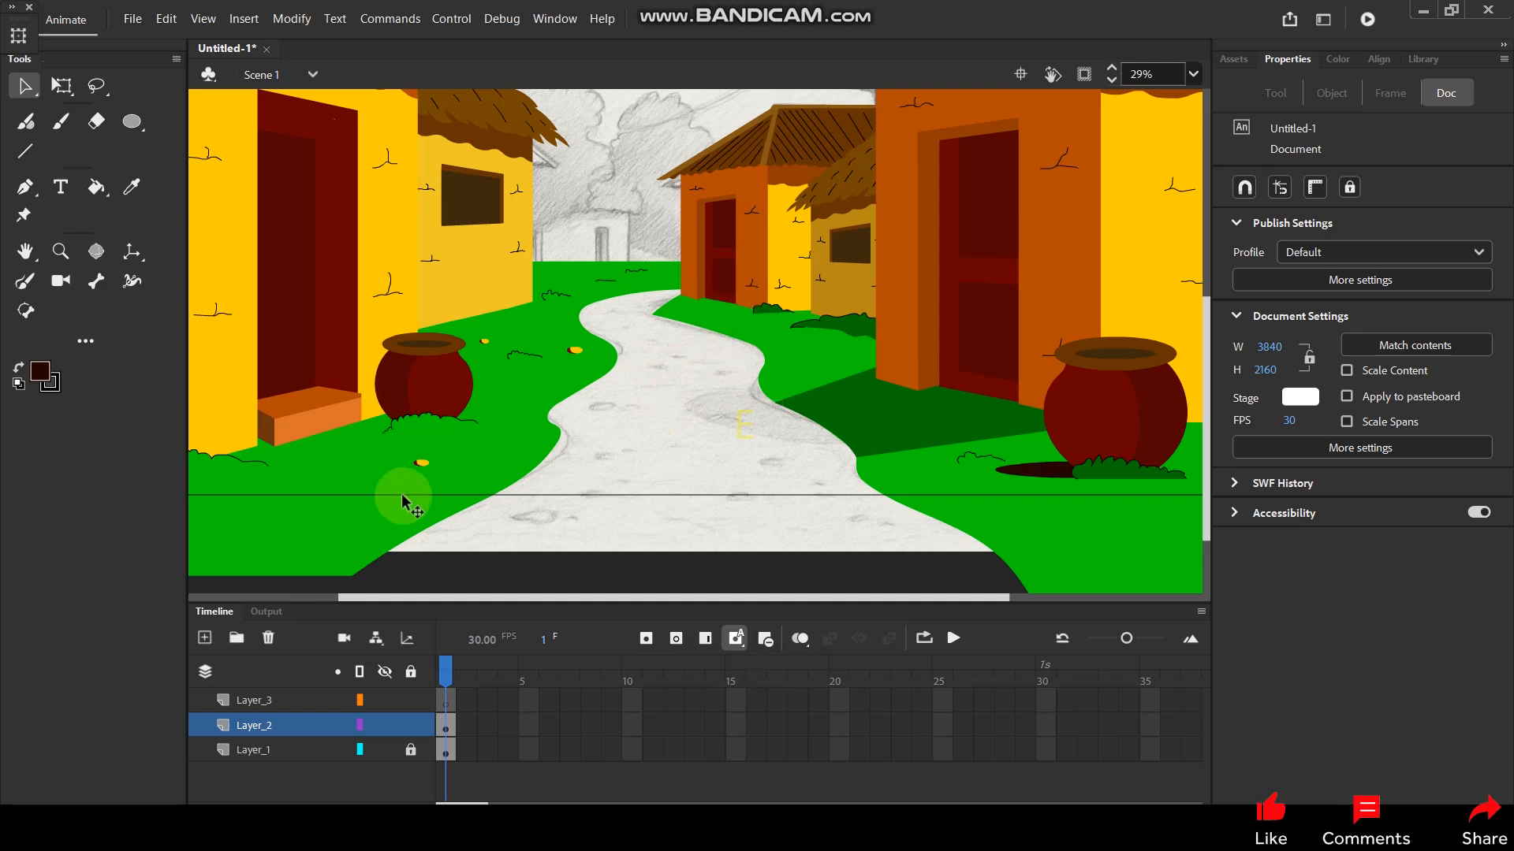
Draw a large rectangle on Layer_3 covering the whole path area, from the horizon to below the stage.
{"action": "key", "text": "ctrl+minus"}
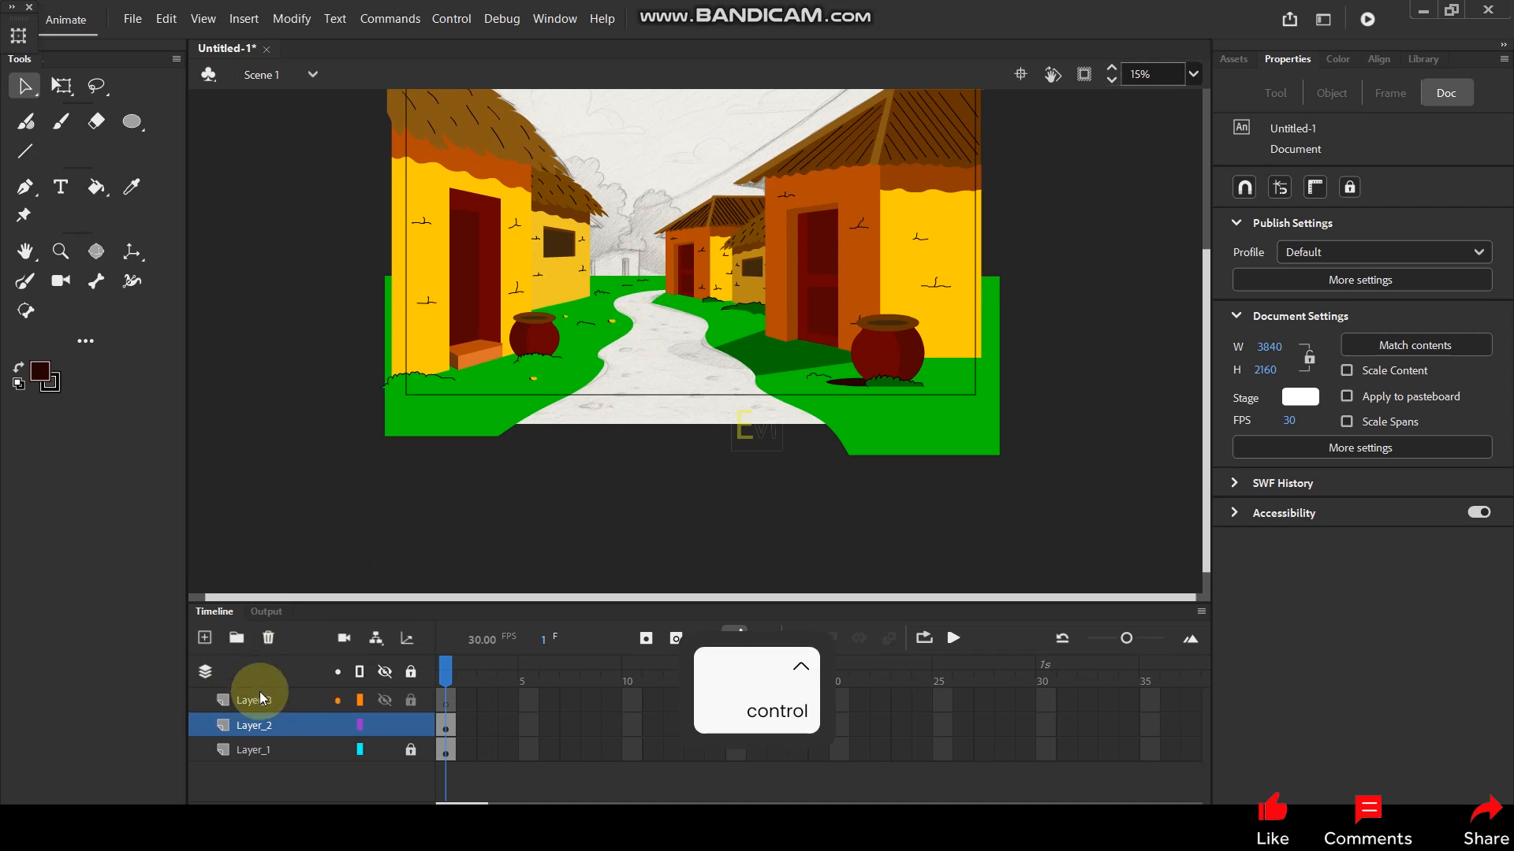
{"action": "left_click", "coordinate": [254, 700]}
{"action": "left_click", "coordinate": [137, 123]}
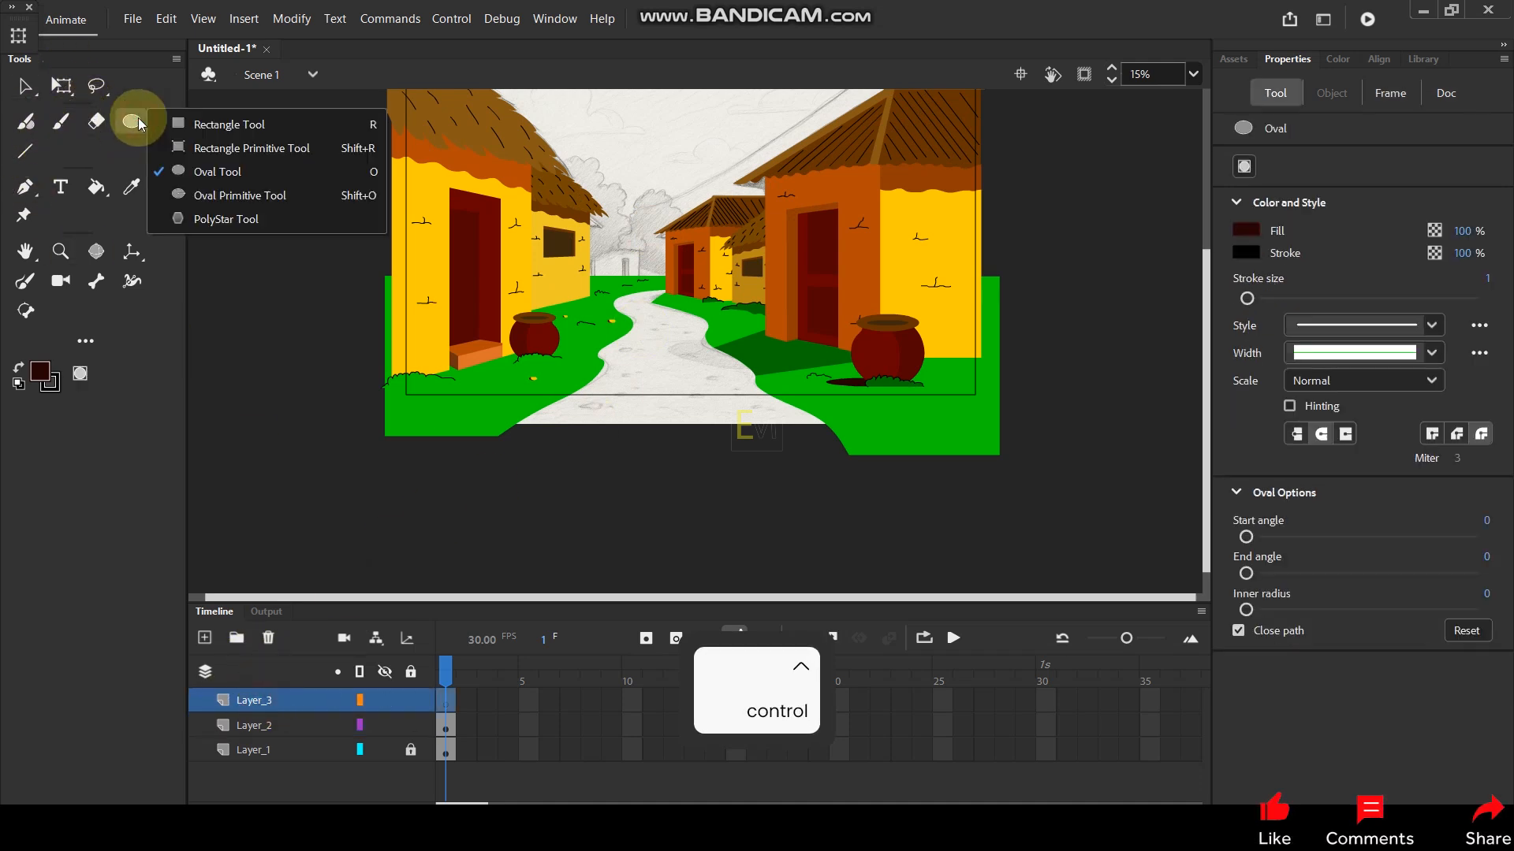
{"action": "left_click", "coordinate": [203, 122]}
{"action": "mouse_move", "coordinate": [460, 262]}
{"action": "left_mouse_down"}
{"action": "mouse_move", "coordinate": [694, 417]}
{"action": "mouse_move", "coordinate": [922, 477]}
{"action": "left_mouse_up"}
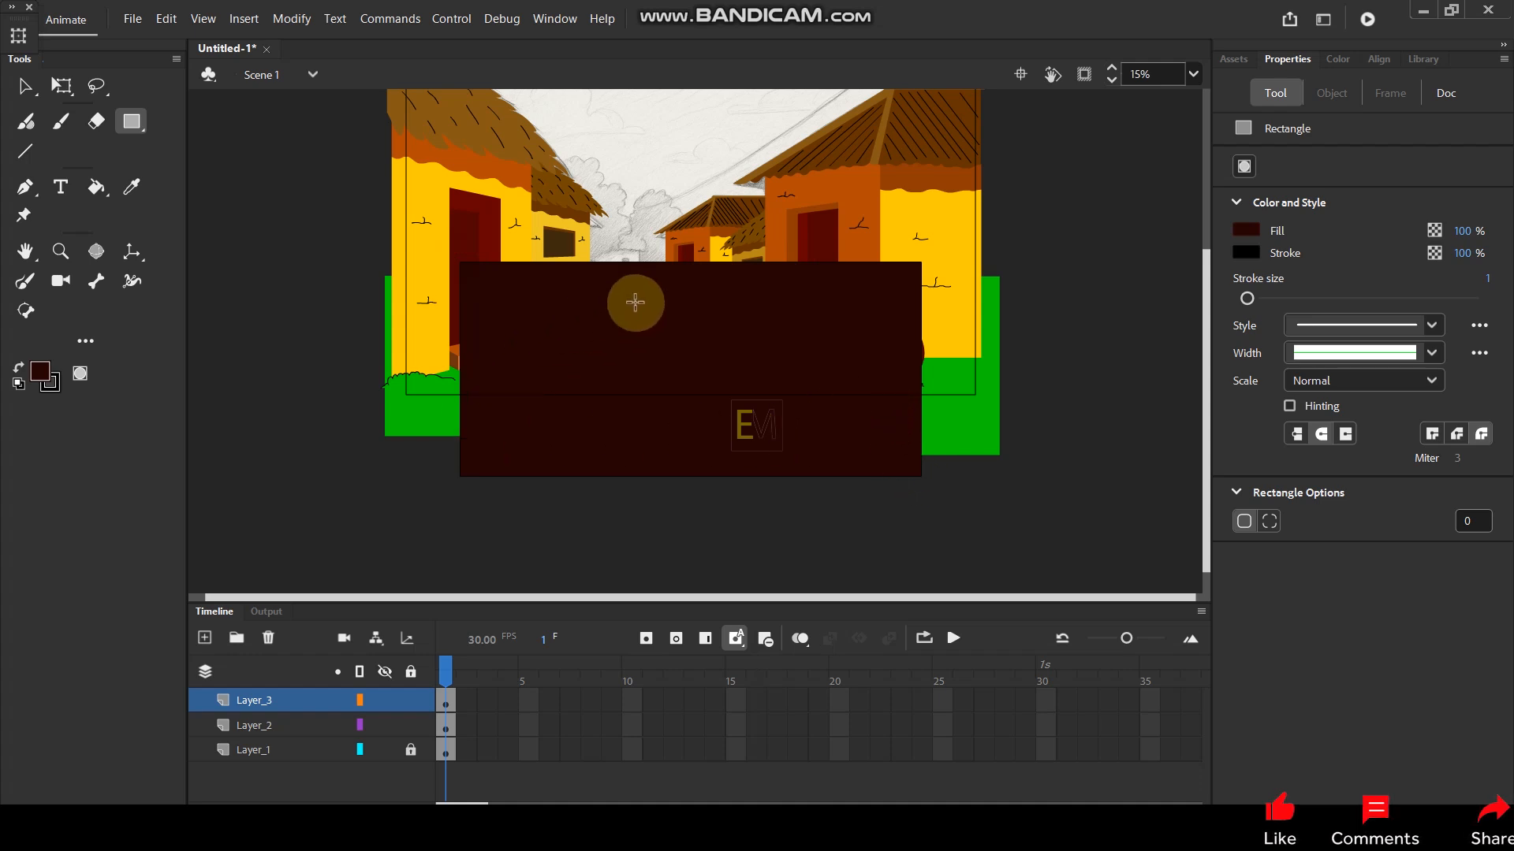
Fill the rectangle with the ochre colour sampled from the wall of the small back hut at the path's right side.
{"action": "key", "text": "i"}
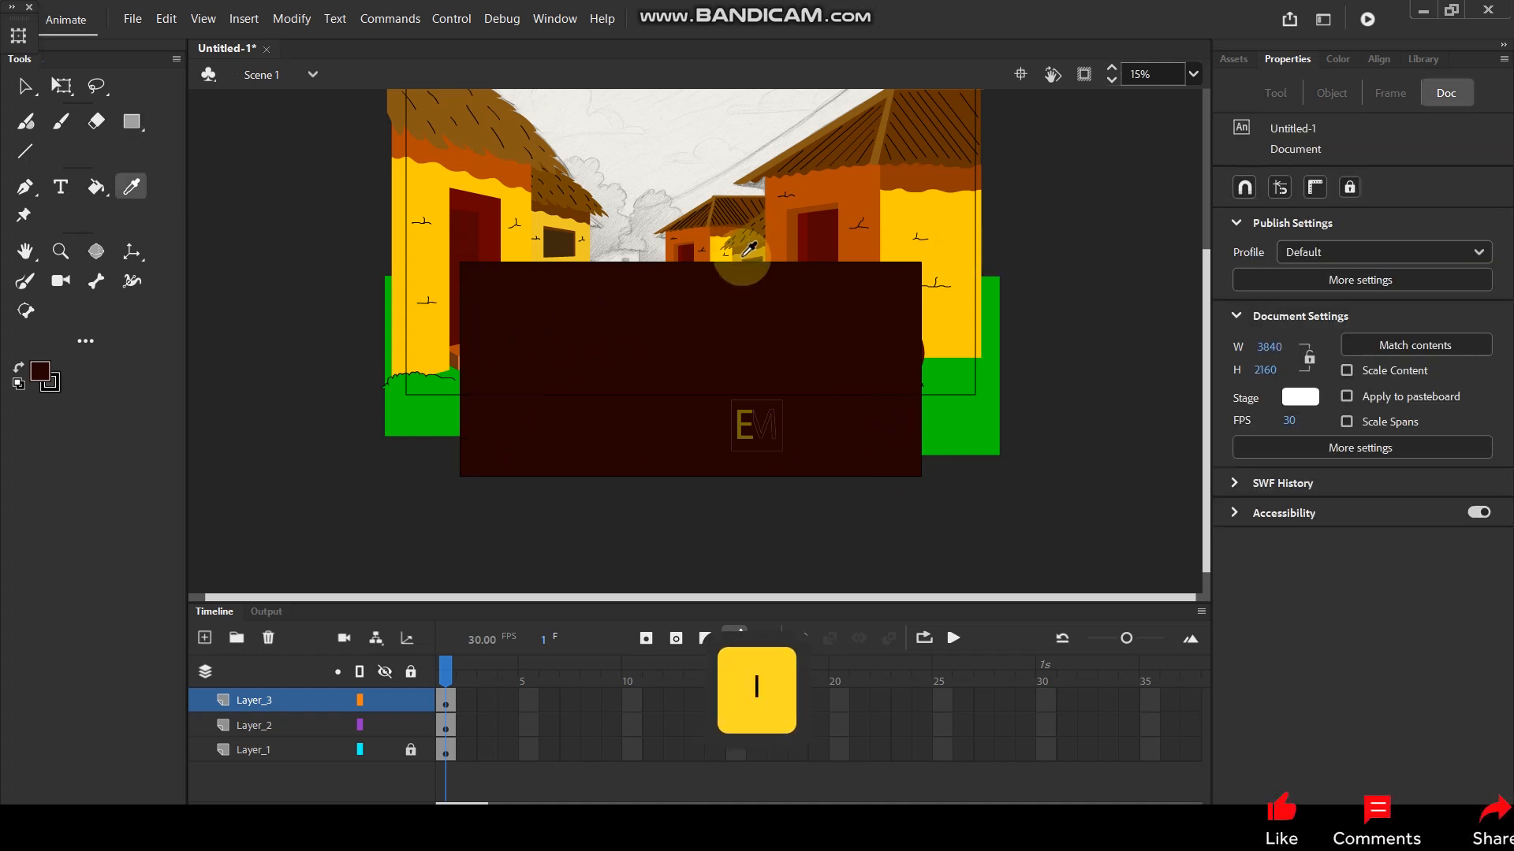
{"action": "left_click", "coordinate": [760, 250]}
{"action": "left_click", "coordinate": [749, 355]}
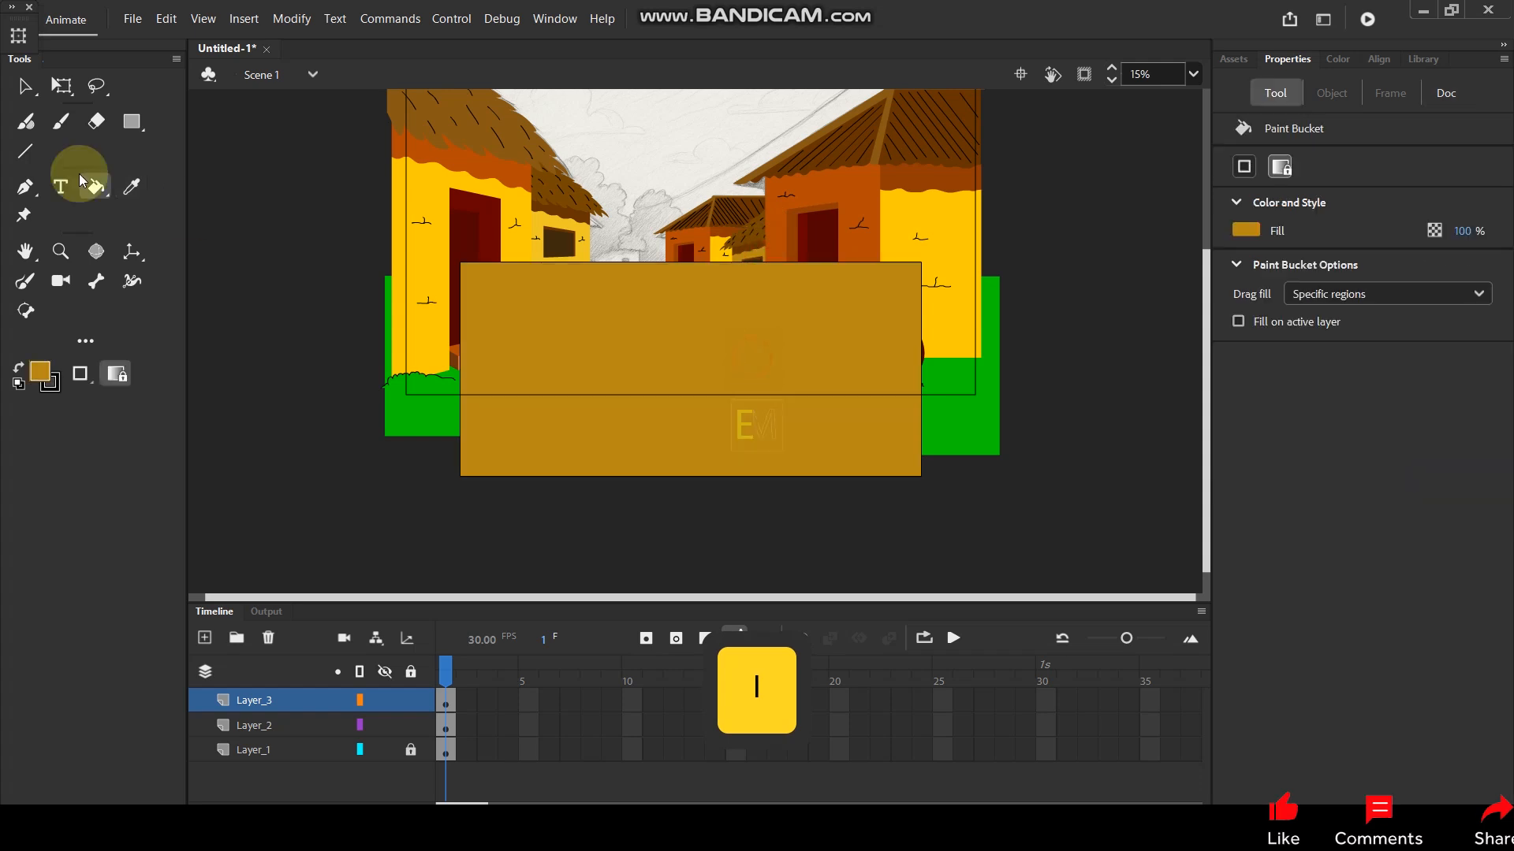
Group the ochre rectangle with its outline and move it in place from Layer_3 to Layer_2.
{"action": "left_click", "coordinate": [24, 86]}
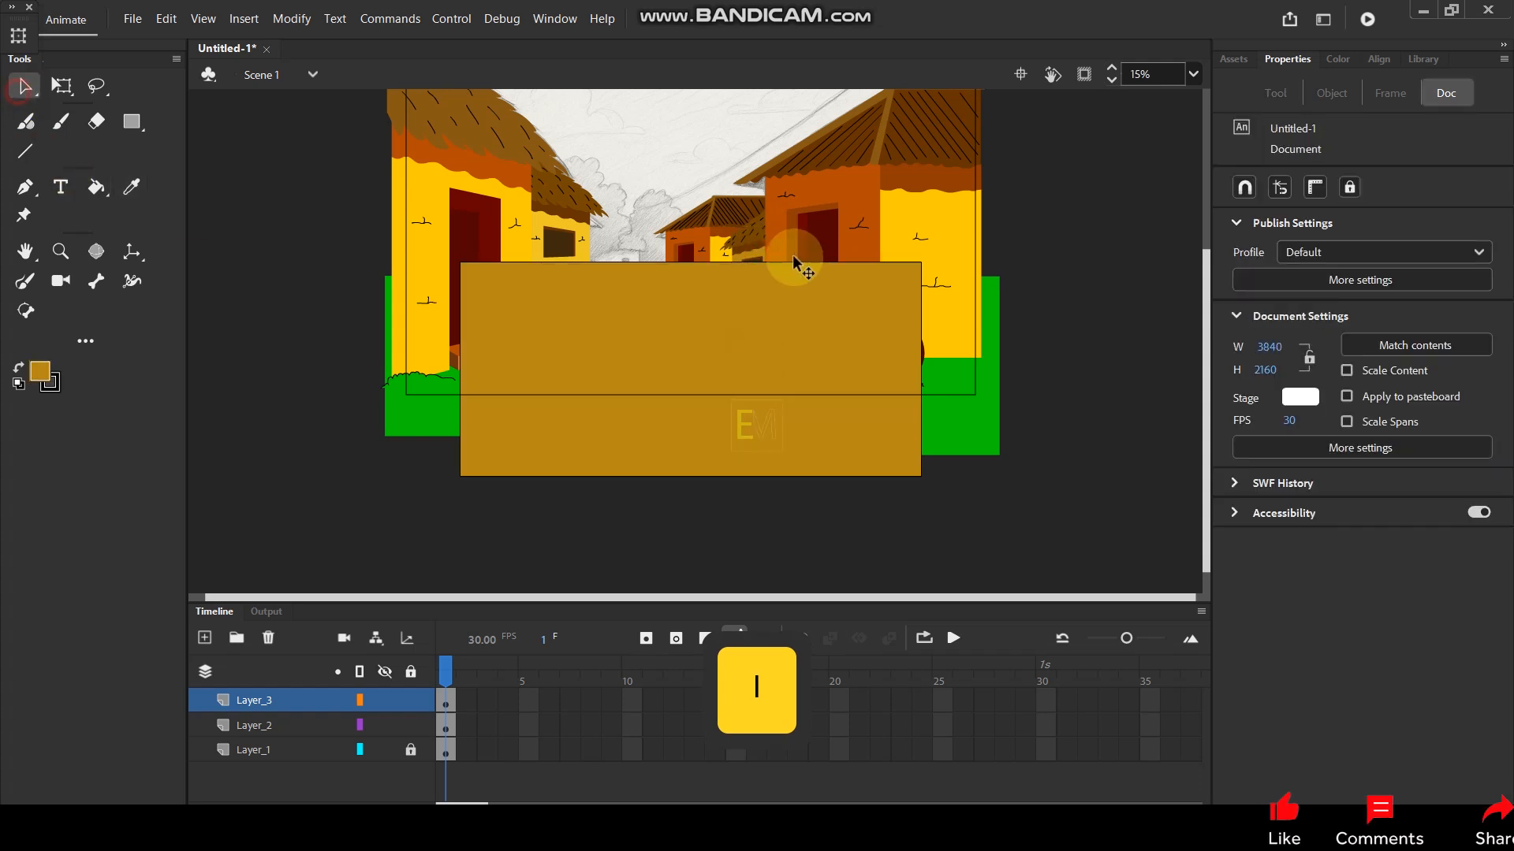
{"action": "left_click", "coordinate": [628, 326]}
{"action": "key", "text": "ctrl+g"}
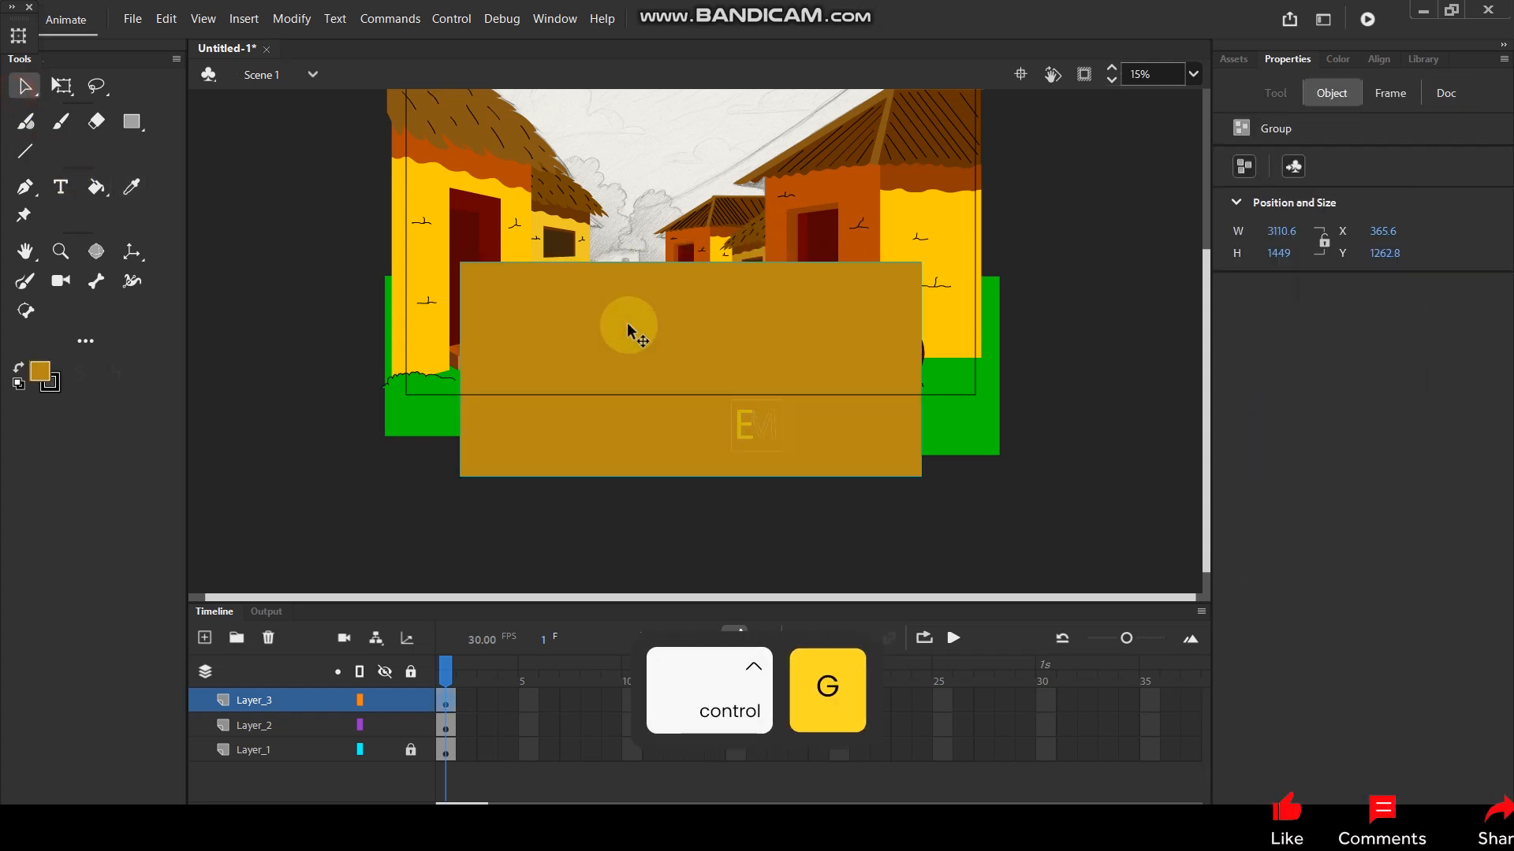
{"action": "key", "text": "ctrl+x"}
{"action": "left_click", "coordinate": [298, 725]}
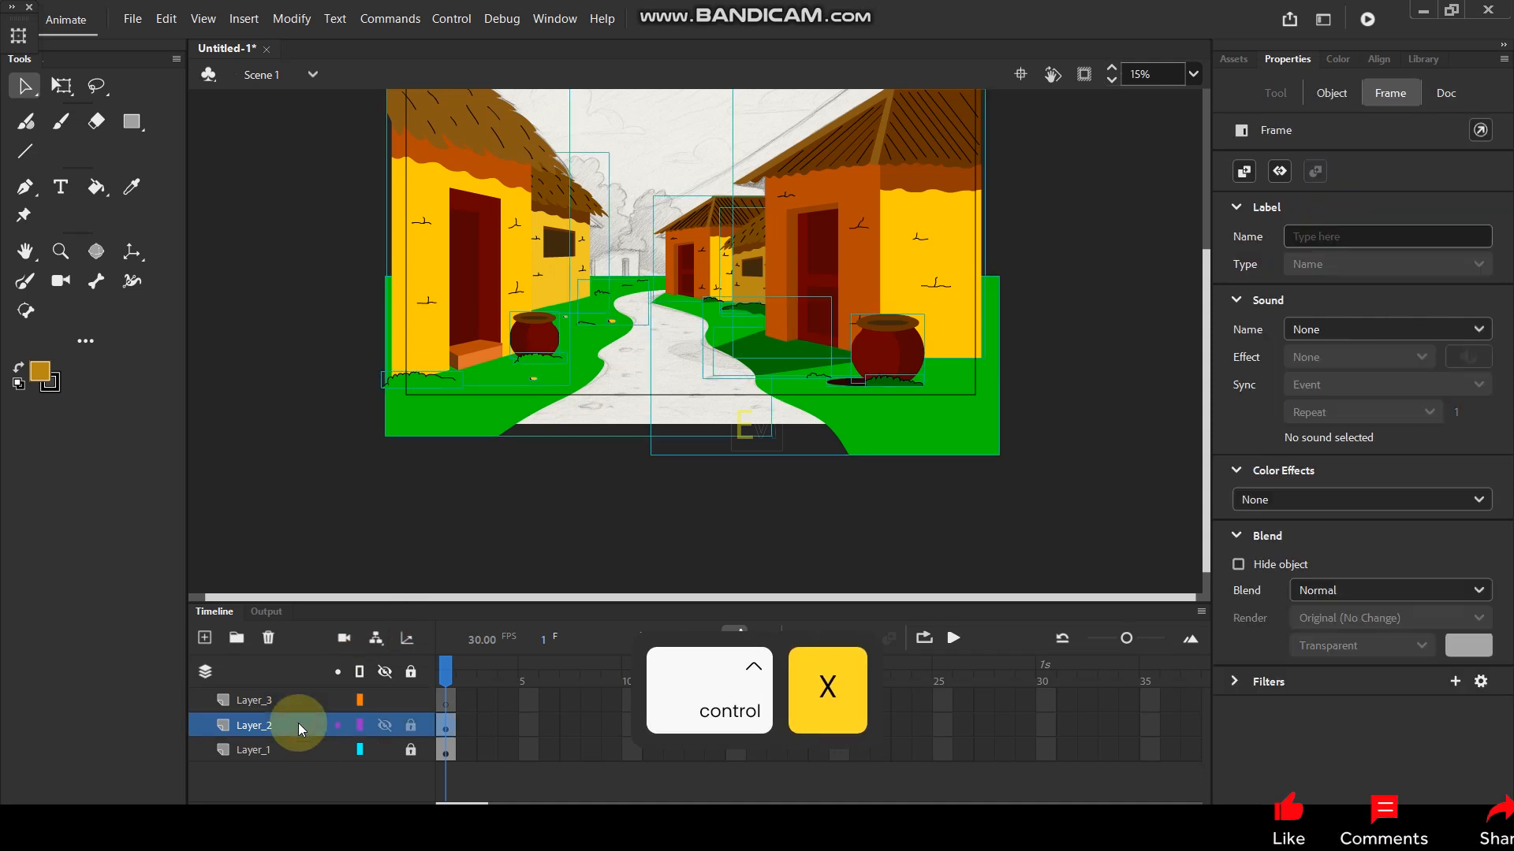
{"action": "key", "text": "ctrl+shift+v"}
Send the ochre rectangle backward on Layer_2 until it lies behind the green ground and shows only as the path.
{"action": "key", "text": "ctrl+Down"}
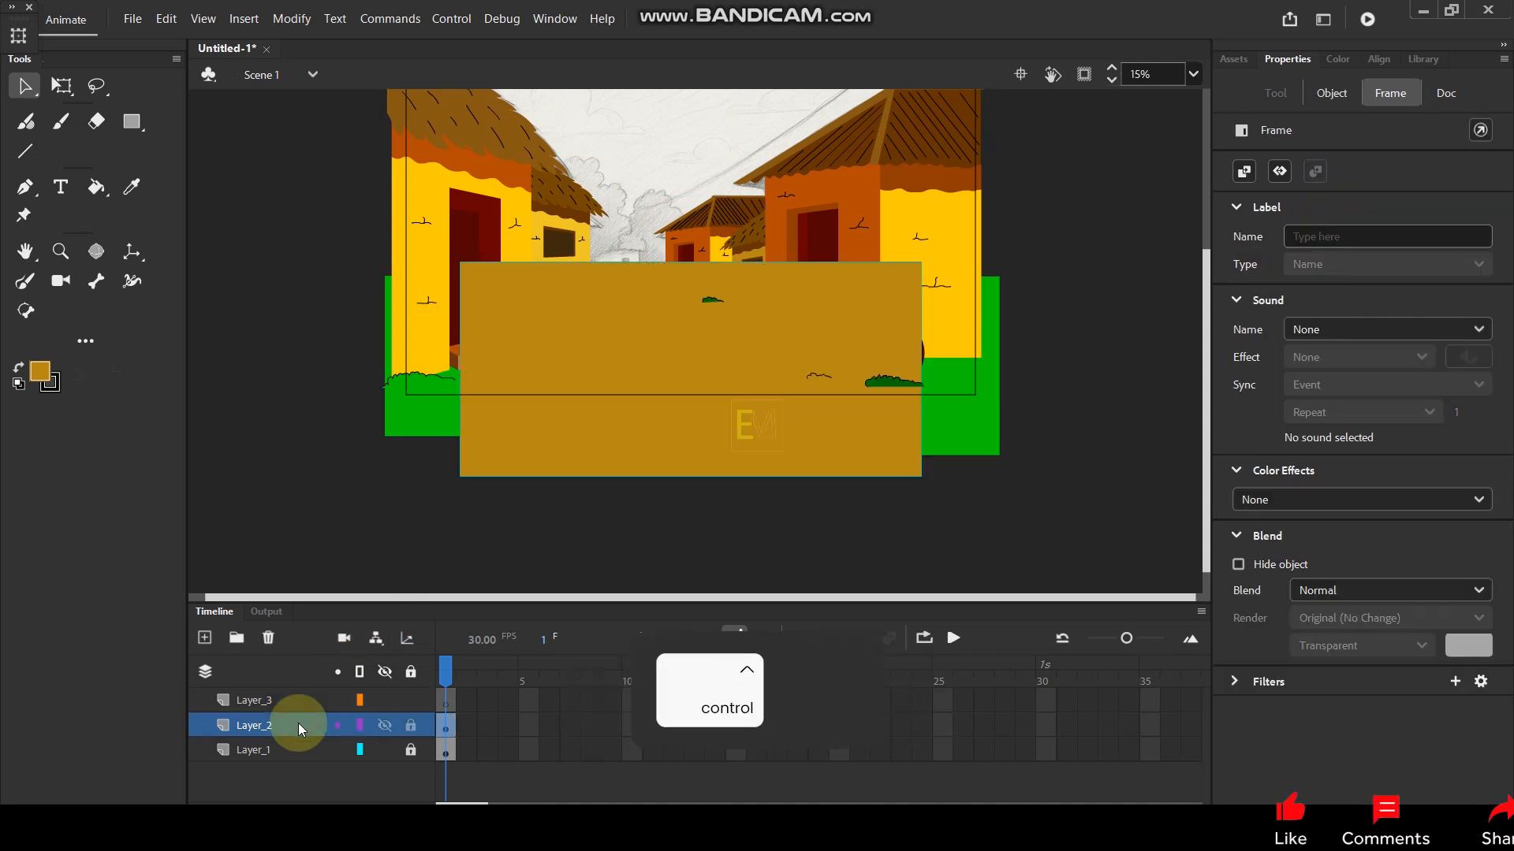
{"action": "key", "text": "ctrl+Down"}
{"action": "key", "text": "ctrl+Down"}
{"action": "key", "text": "ctrl+Down"}
{"action": "key", "text": "ctrl+Down"}
{"action": "key", "text": "ctrl+Down"}
{"action": "key", "text": "ctrl+Down"}
{"action": "key", "text": "ctrl+Down"}
{"action": "key", "text": "ctrl+Down"}
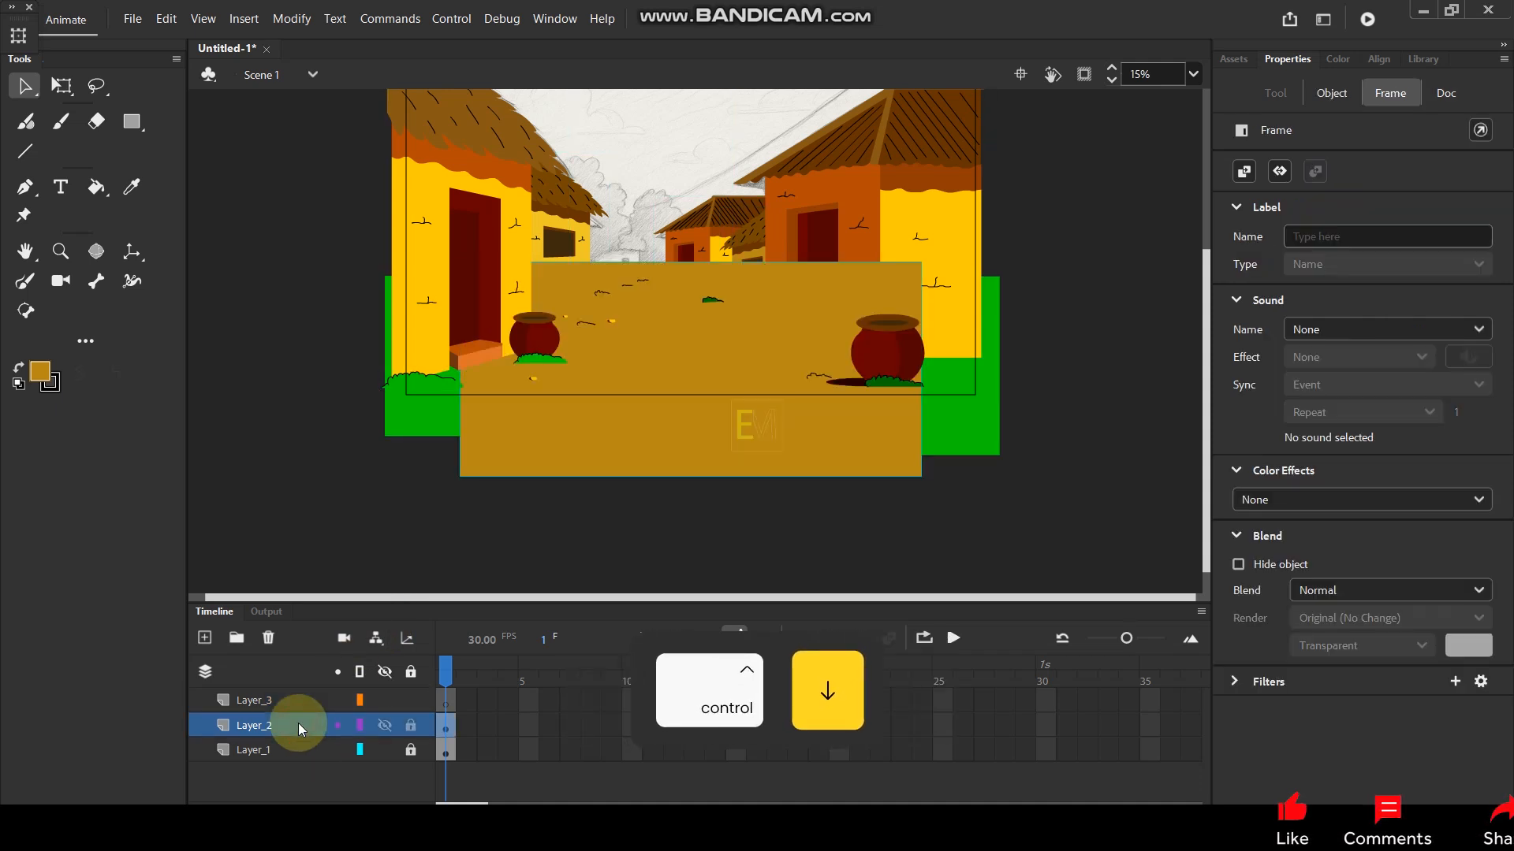
{"action": "key", "text": "ctrl+Down"}
{"action": "key", "text": "ctrl+Down"}
{"action": "key", "text": "ctrl+Down"}
{"action": "key", "text": "ctrl+Down"}
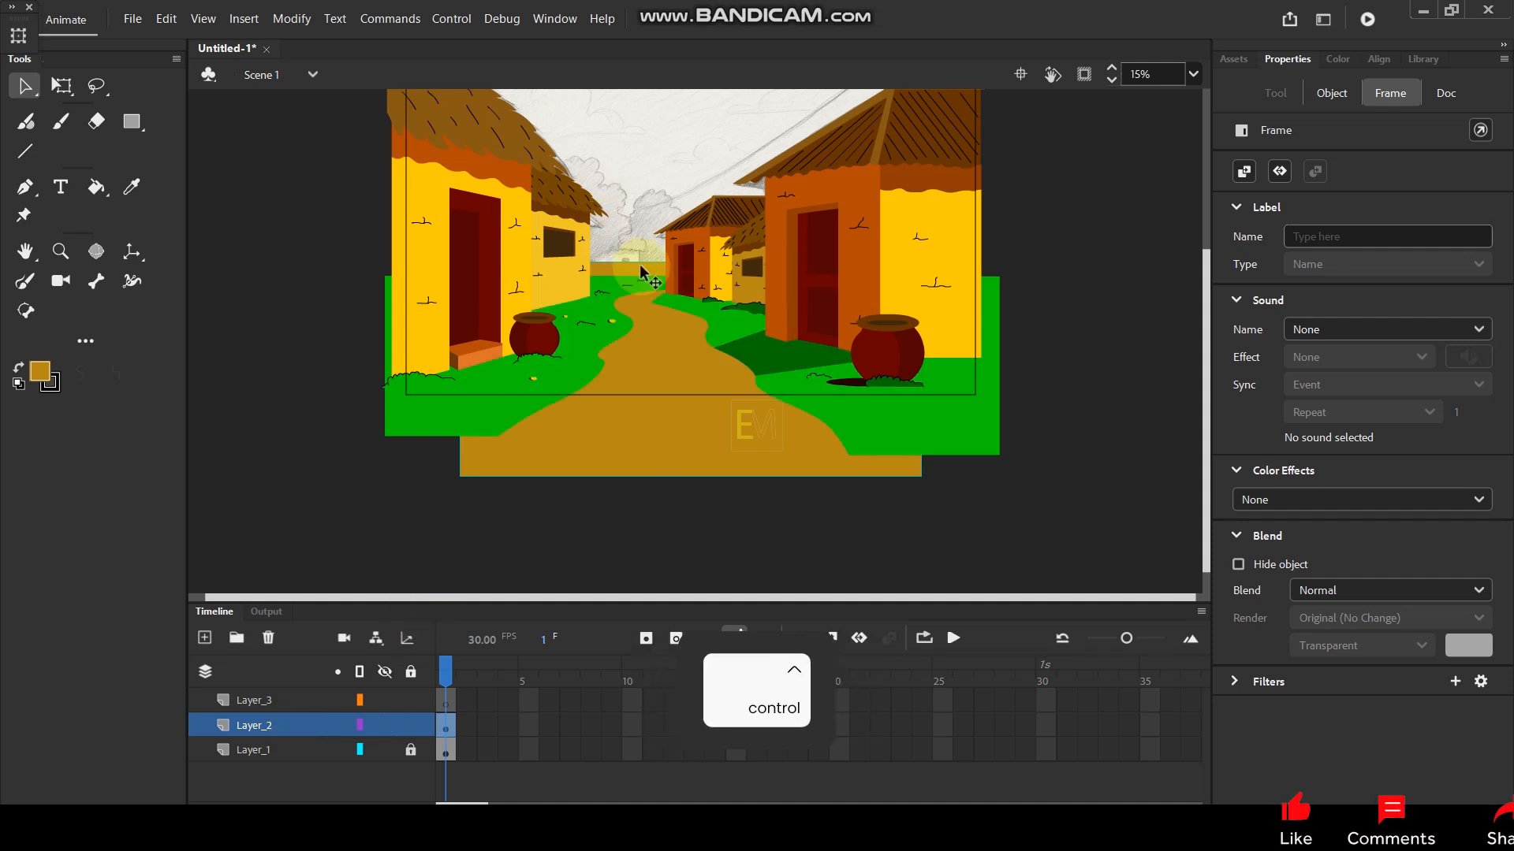
Lower both upper corners of the rectangle inside its group so its top edge hides behind the green horizon.
{"action": "scroll", "coordinate": [631, 304], "scroll_direction": "up", "scroll_amount": 3}
{"action": "double_click", "coordinate": [630, 304]}
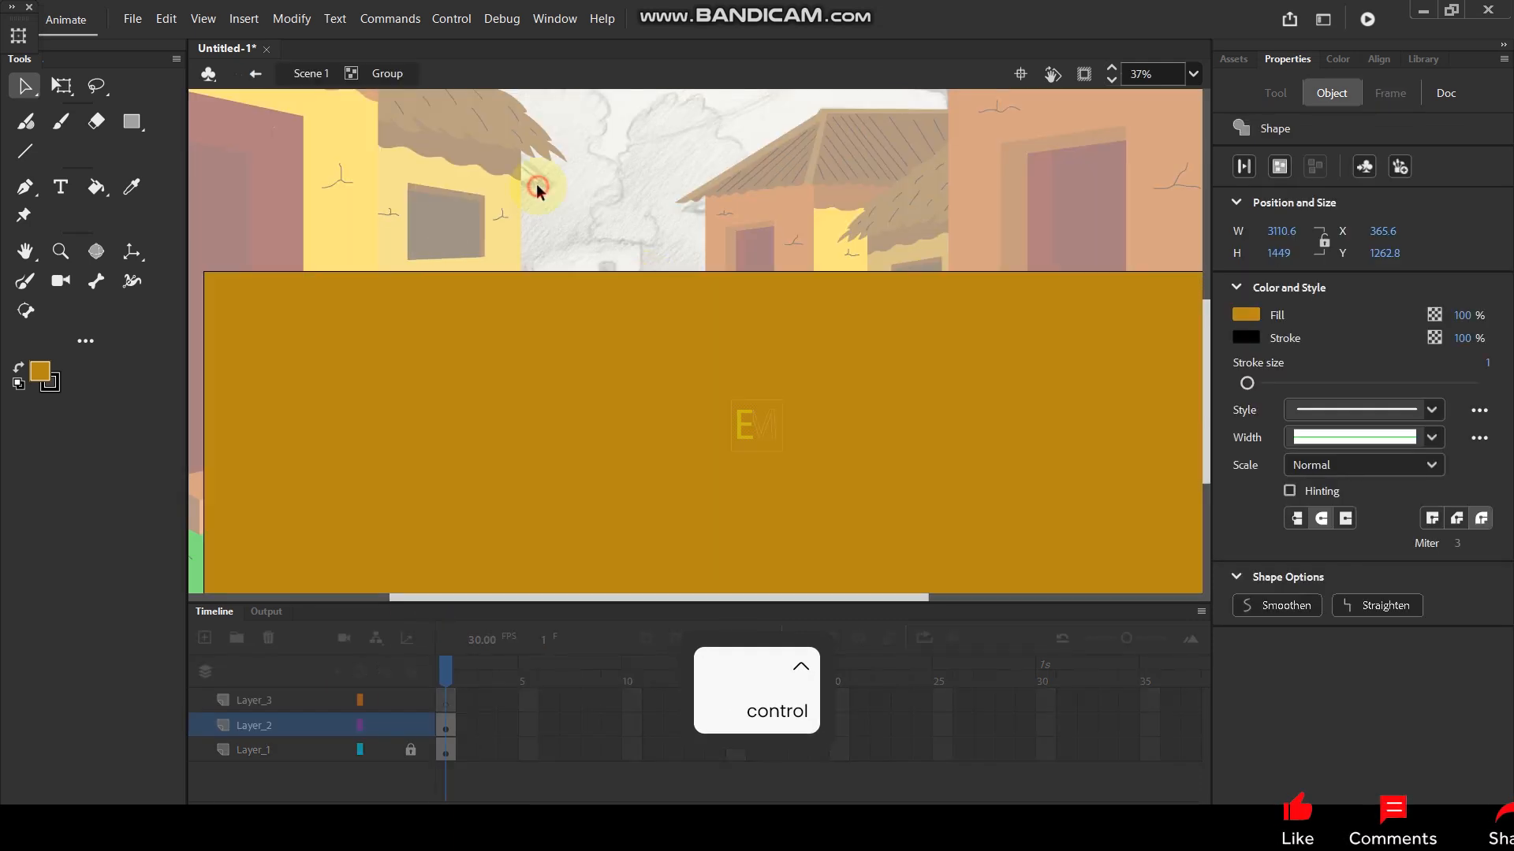
{"action": "scroll", "coordinate": [478, 219], "scroll_direction": "down", "scroll_amount": 3}
{"action": "mouse_move", "coordinate": [402, 269]}
{"action": "left_mouse_down"}
{"action": "mouse_move", "coordinate": [422, 306]}
{"action": "mouse_move", "coordinate": [418, 290]}
{"action": "left_mouse_up"}
{"action": "mouse_move", "coordinate": [973, 267]}
{"action": "left_mouse_down"}
{"action": "mouse_move", "coordinate": [973, 309]}
{"action": "mouse_move", "coordinate": [977, 285]}
{"action": "left_mouse_up"}
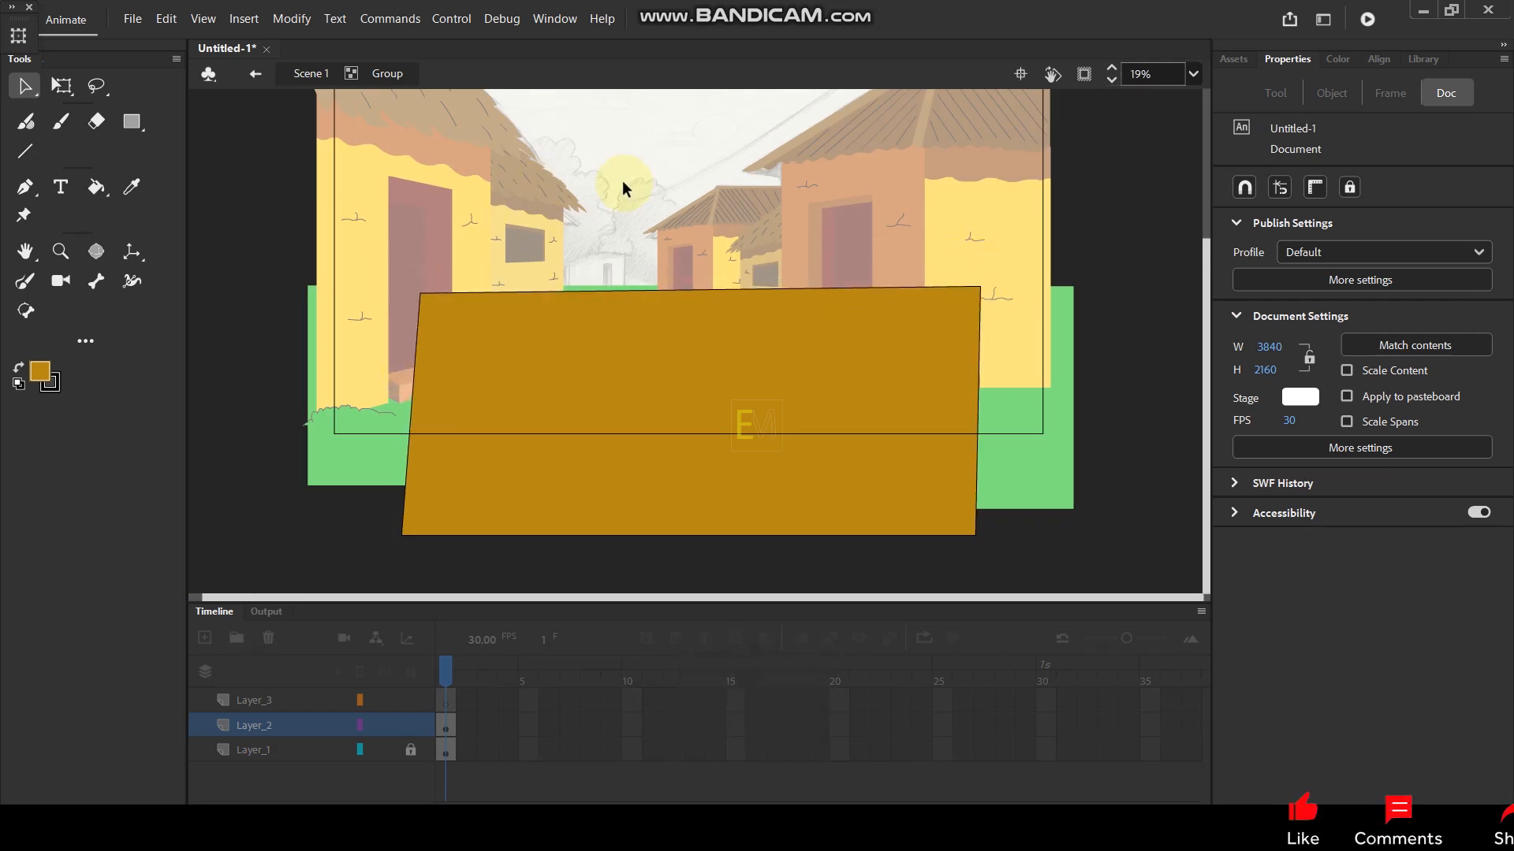
{"action": "left_click", "coordinate": [300, 88]}
{"action": "left_click", "coordinate": [236, 325]}
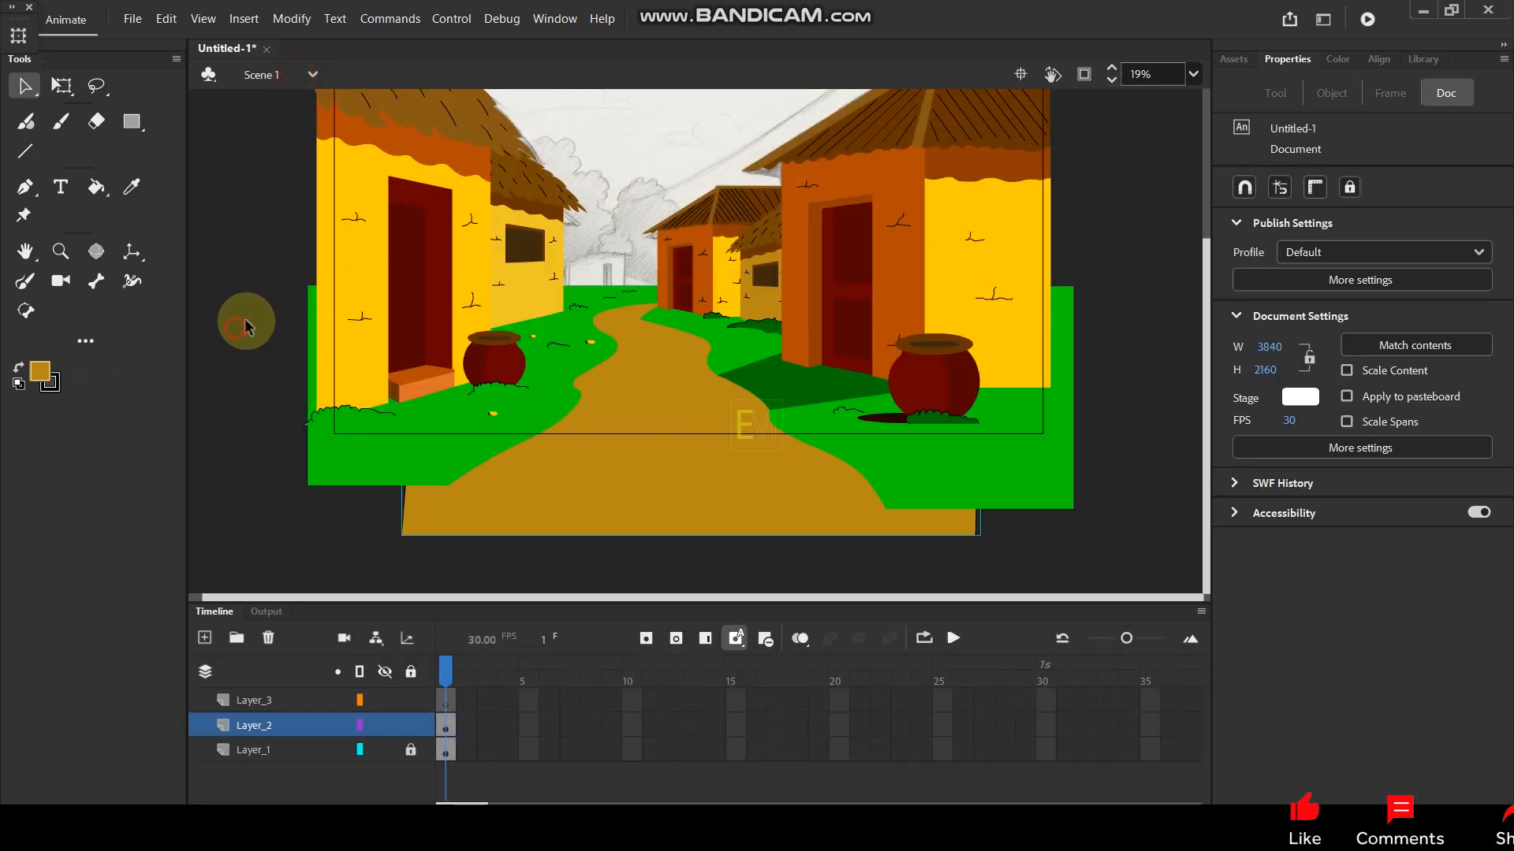
Recolour the path shape inside its group with a lighter sandy yellow mixed from its ochre fill.
{"action": "left_click", "coordinate": [664, 386]}
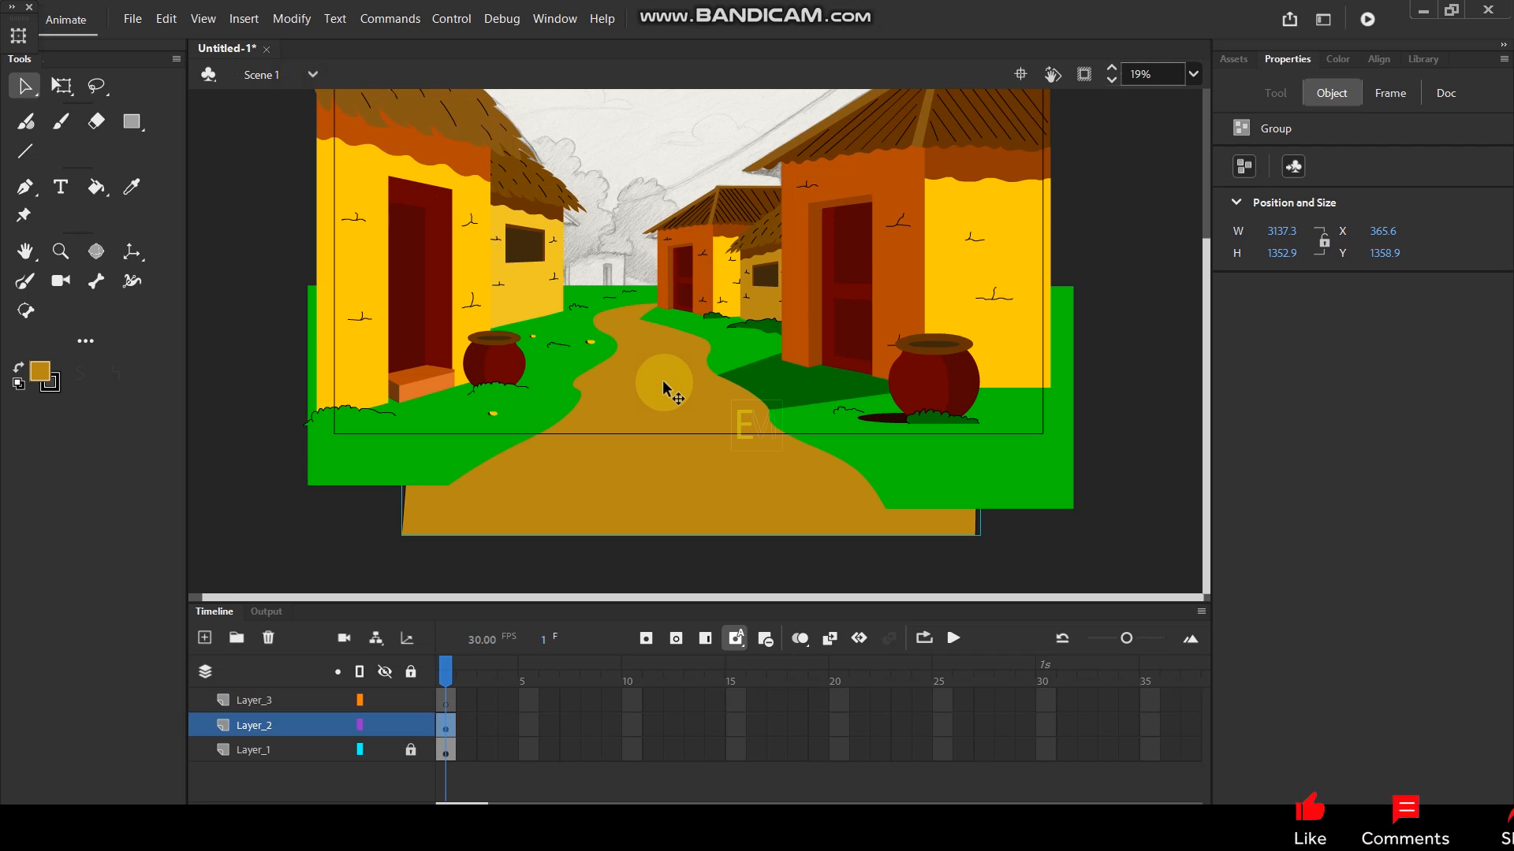
{"action": "double_click", "coordinate": [684, 409]}
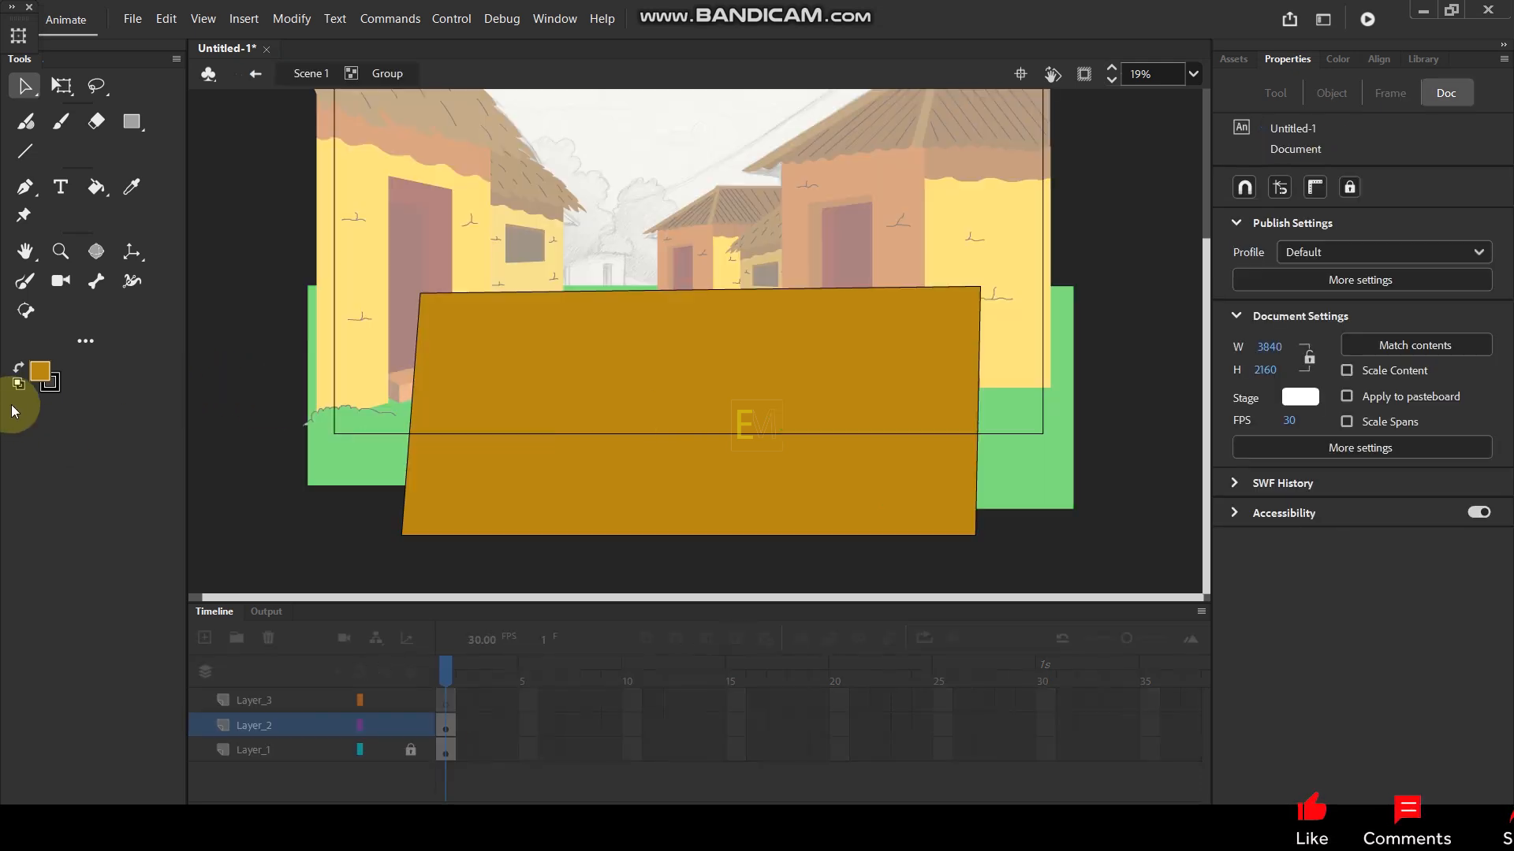
{"action": "left_click", "coordinate": [40, 371]}
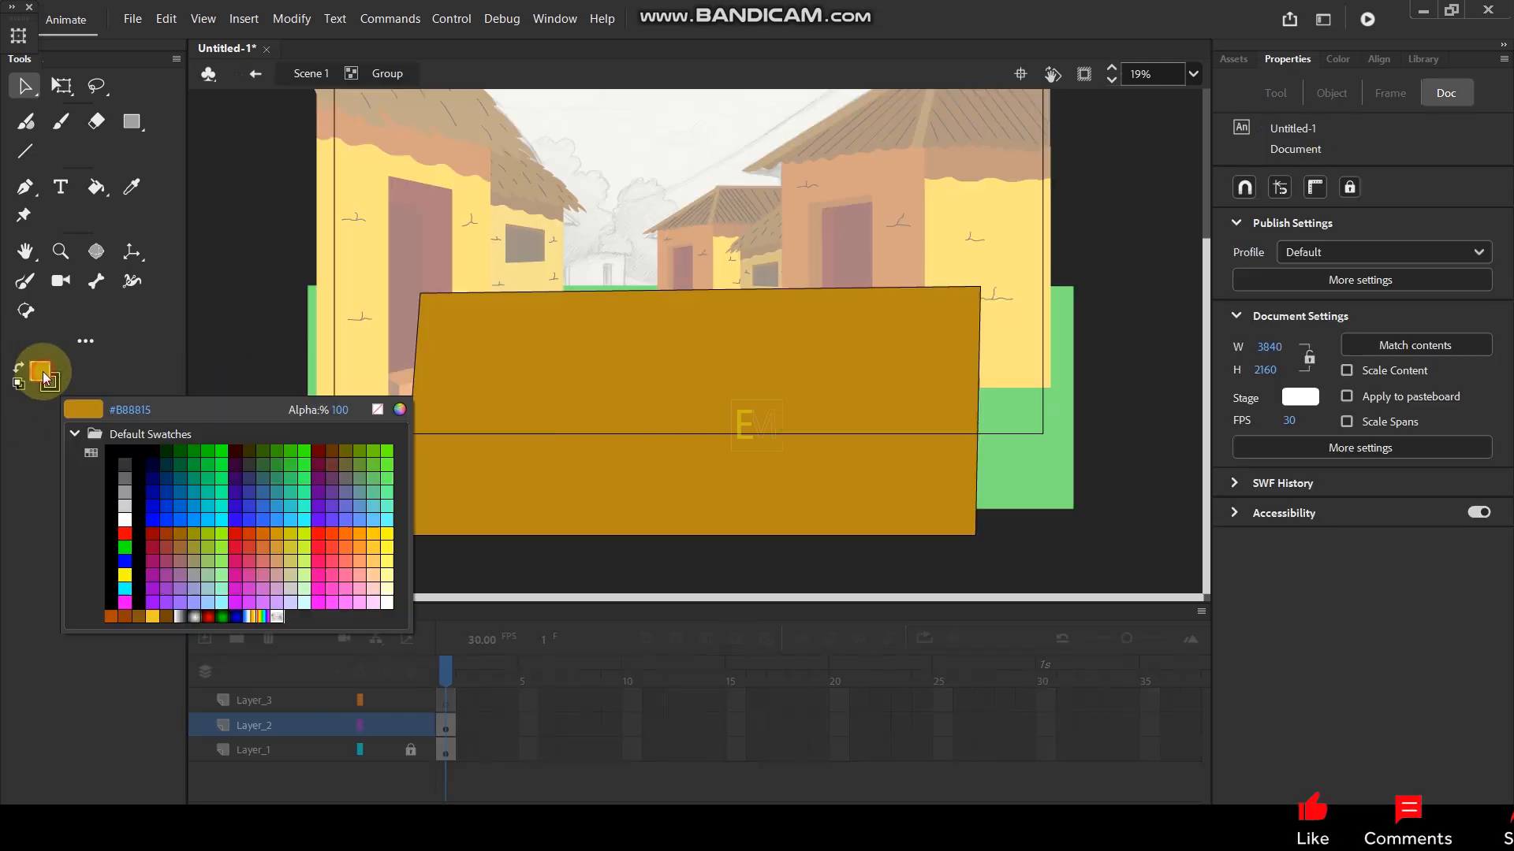
{"action": "left_click", "coordinate": [401, 409]}
{"action": "left_click_drag", "start_coordinate": [307, 244], "coordinate": [252, 176]}
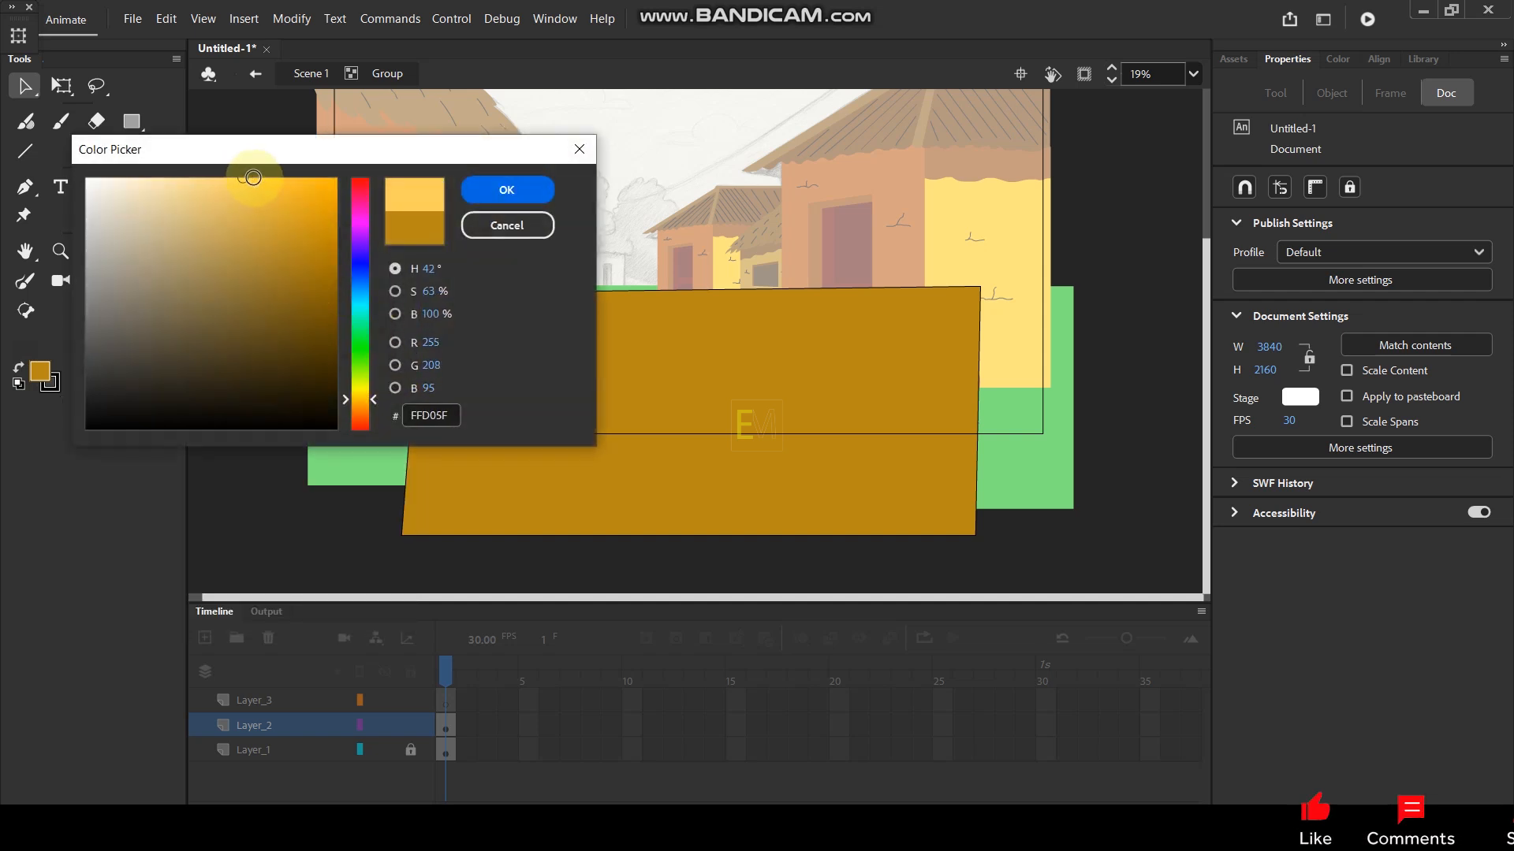
{"action": "left_click", "coordinate": [463, 192]}
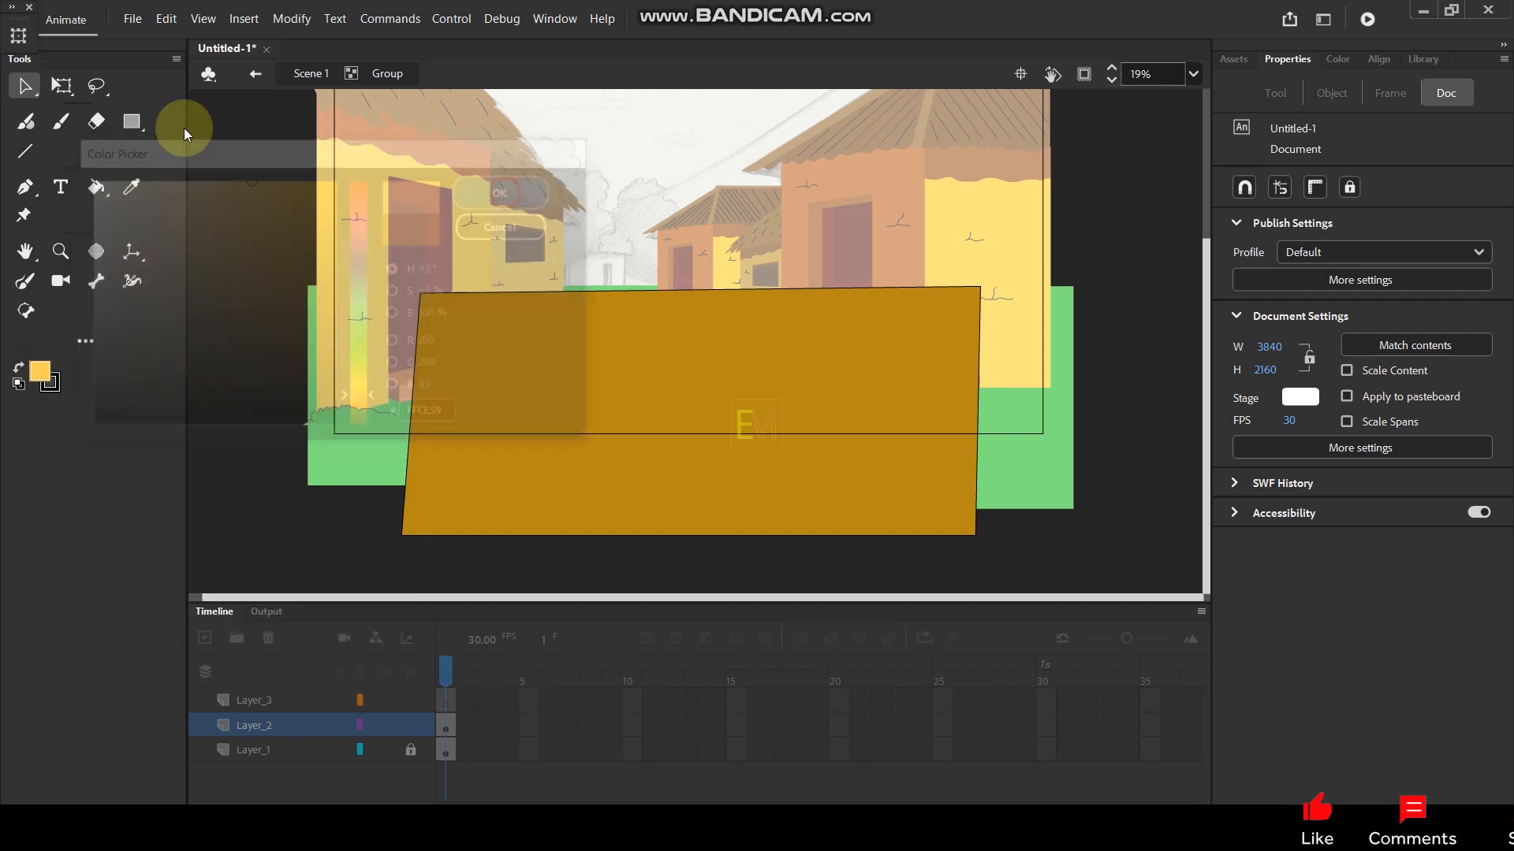
{"action": "left_click", "coordinate": [95, 187]}
{"action": "left_click", "coordinate": [641, 399]}
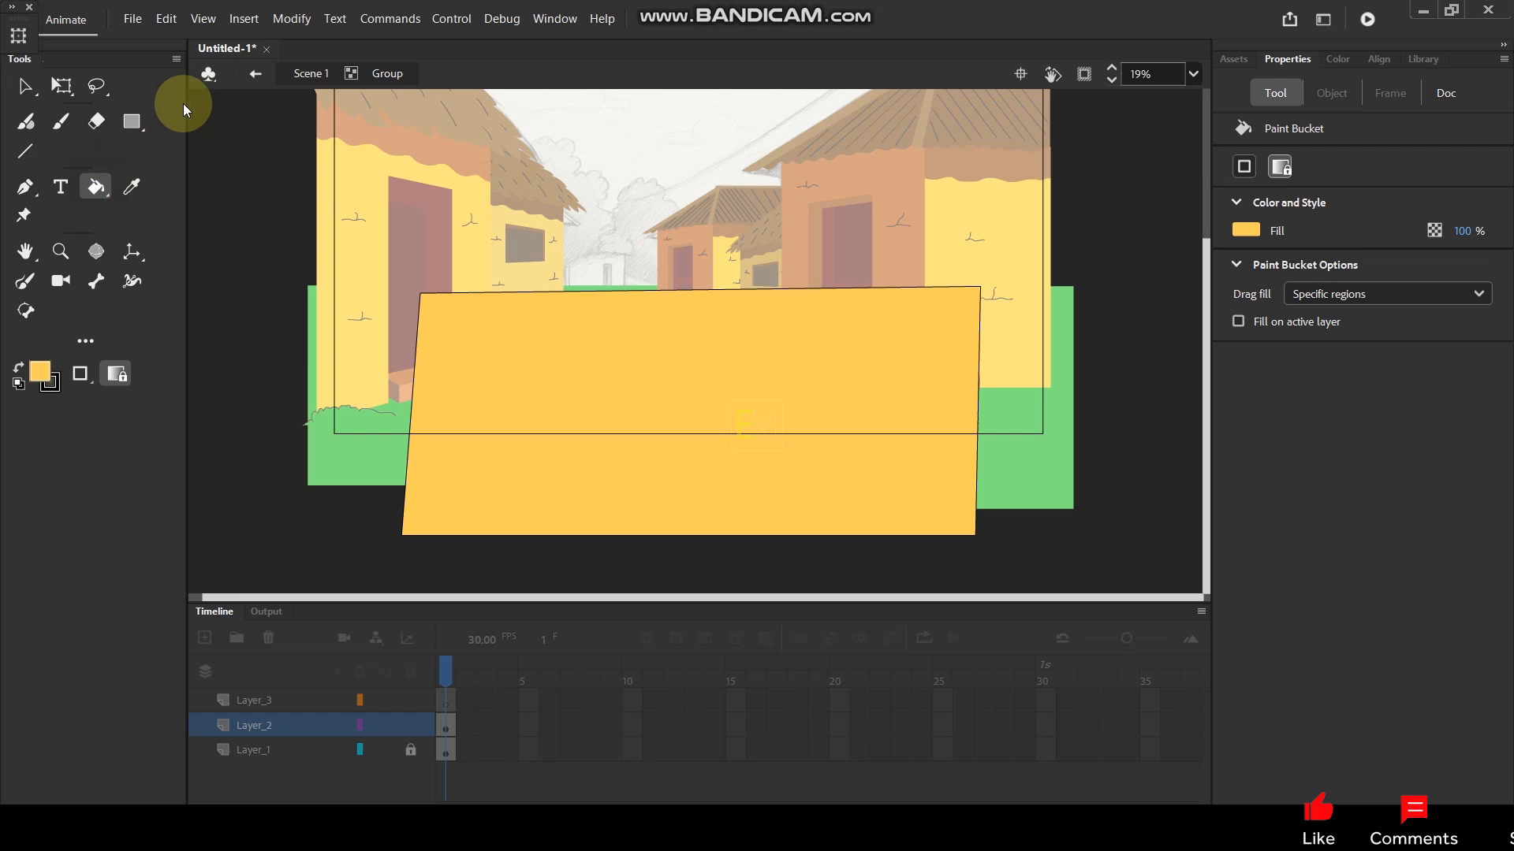
{"action": "left_click", "coordinate": [311, 73]}
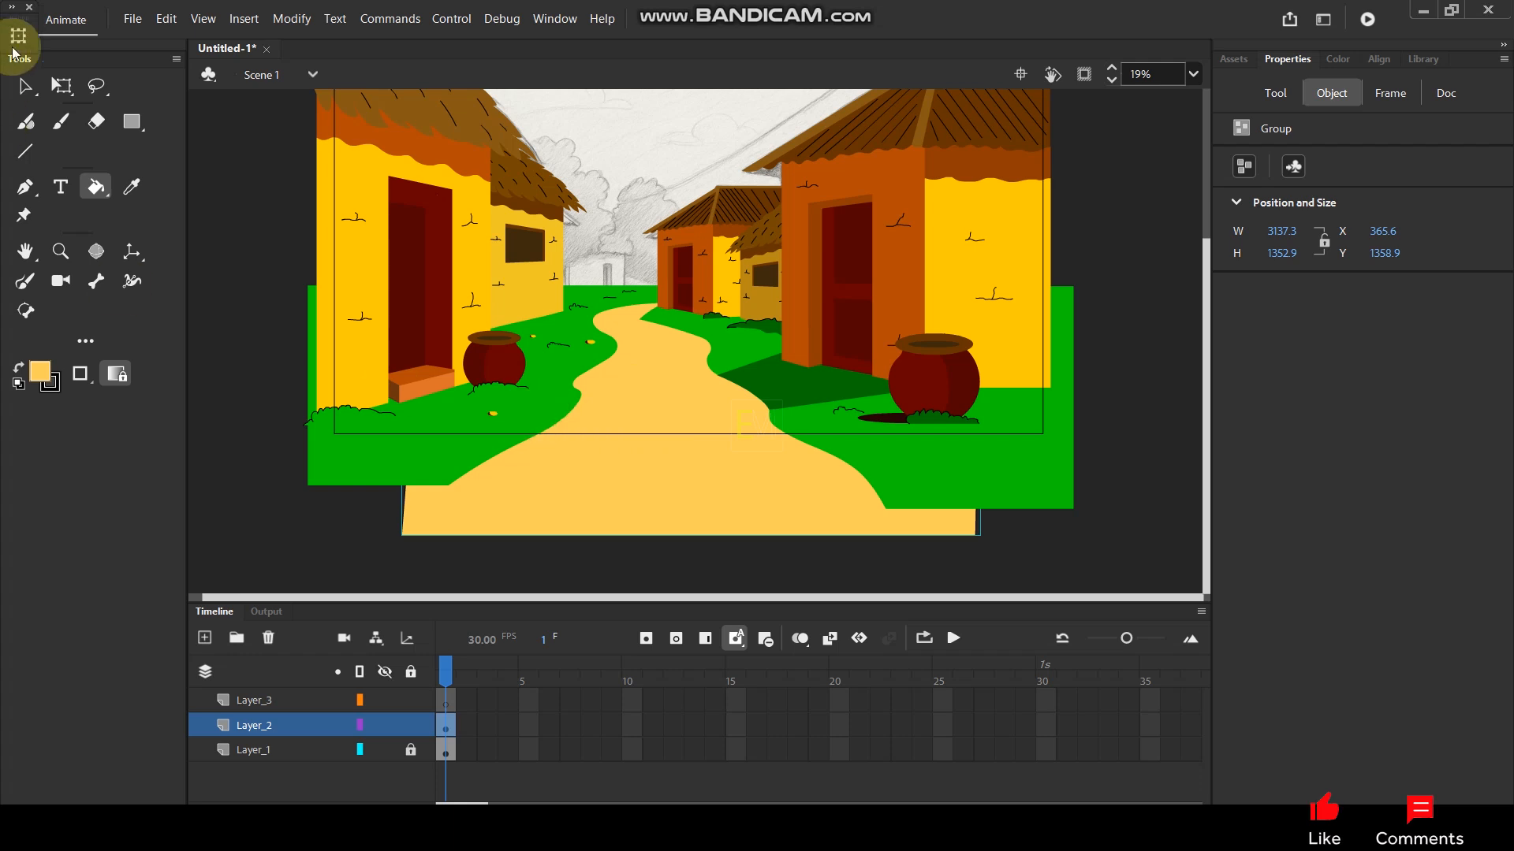
{"action": "left_click", "coordinate": [24, 86]}
{"action": "double_click", "coordinate": [643, 414]}
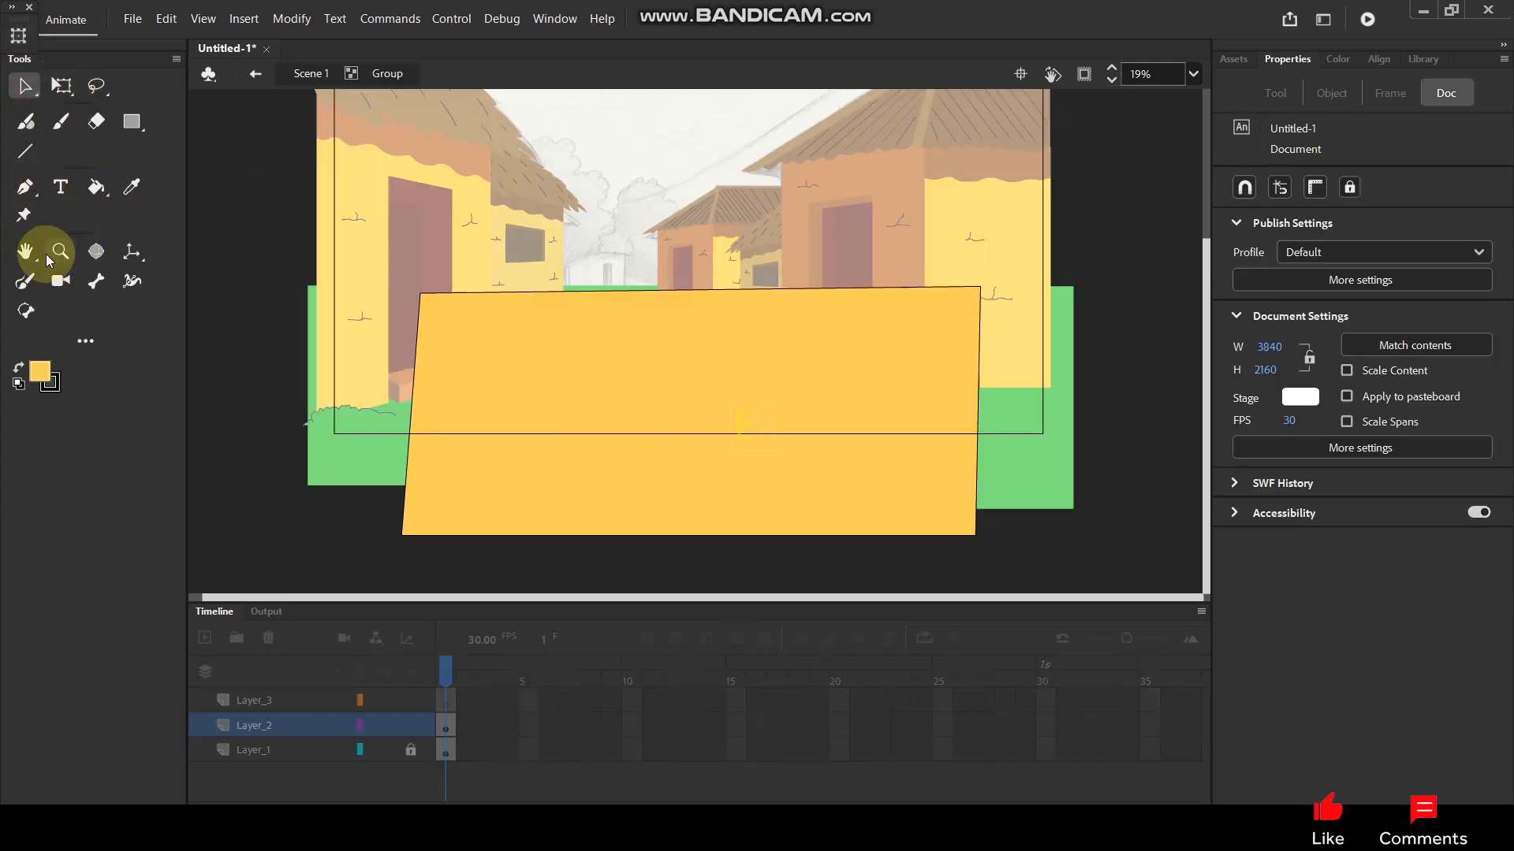
{"action": "left_click", "coordinate": [309, 73]}
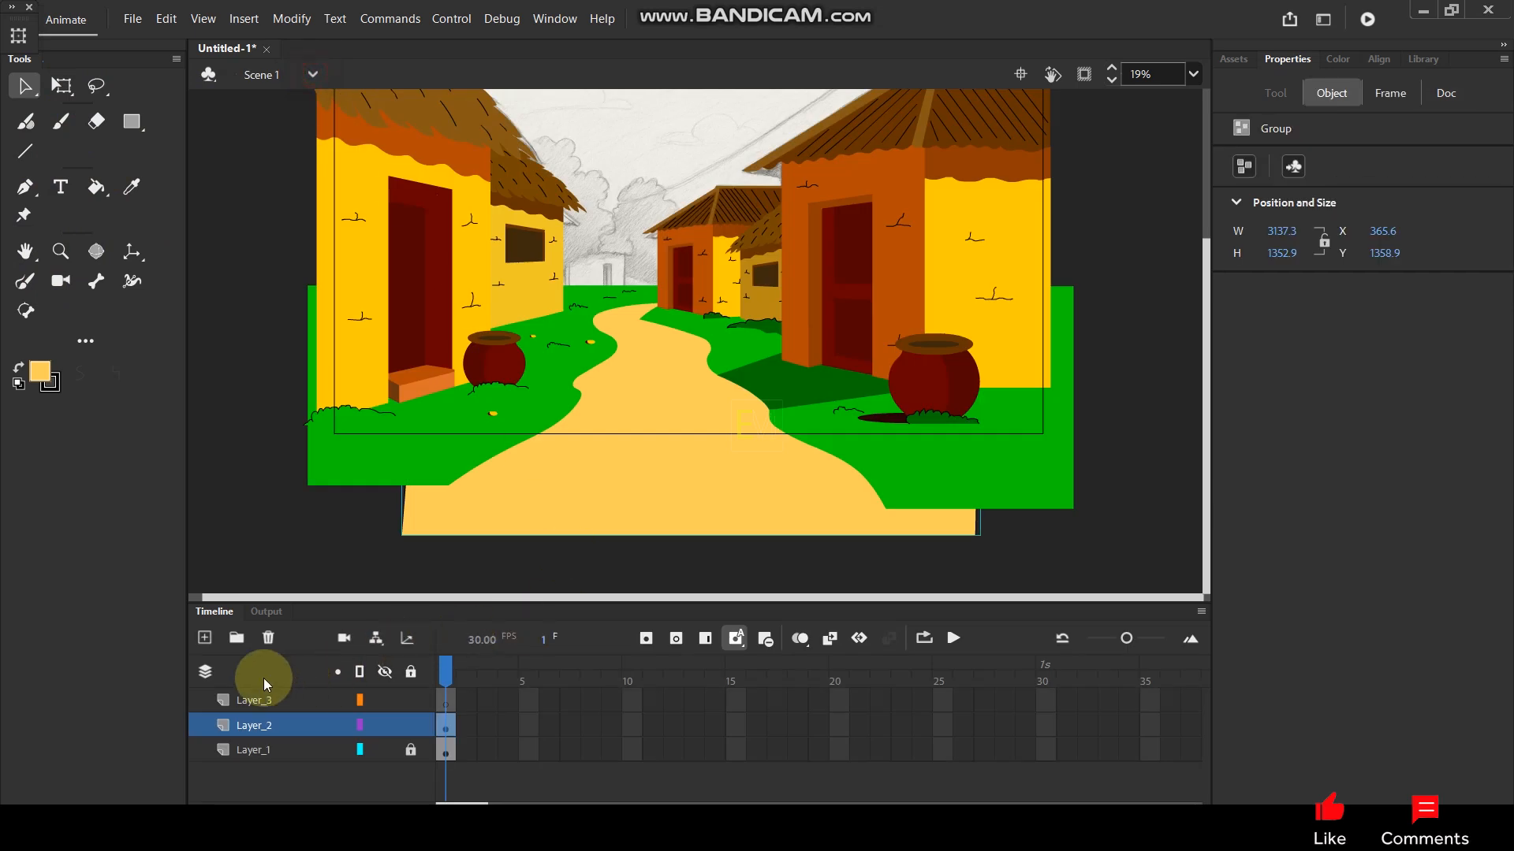
Make Layer_3 the active layer, undoing the extra layer added above it.
{"action": "left_click", "coordinate": [258, 702]}
{"action": "left_click", "coordinate": [204, 637]}
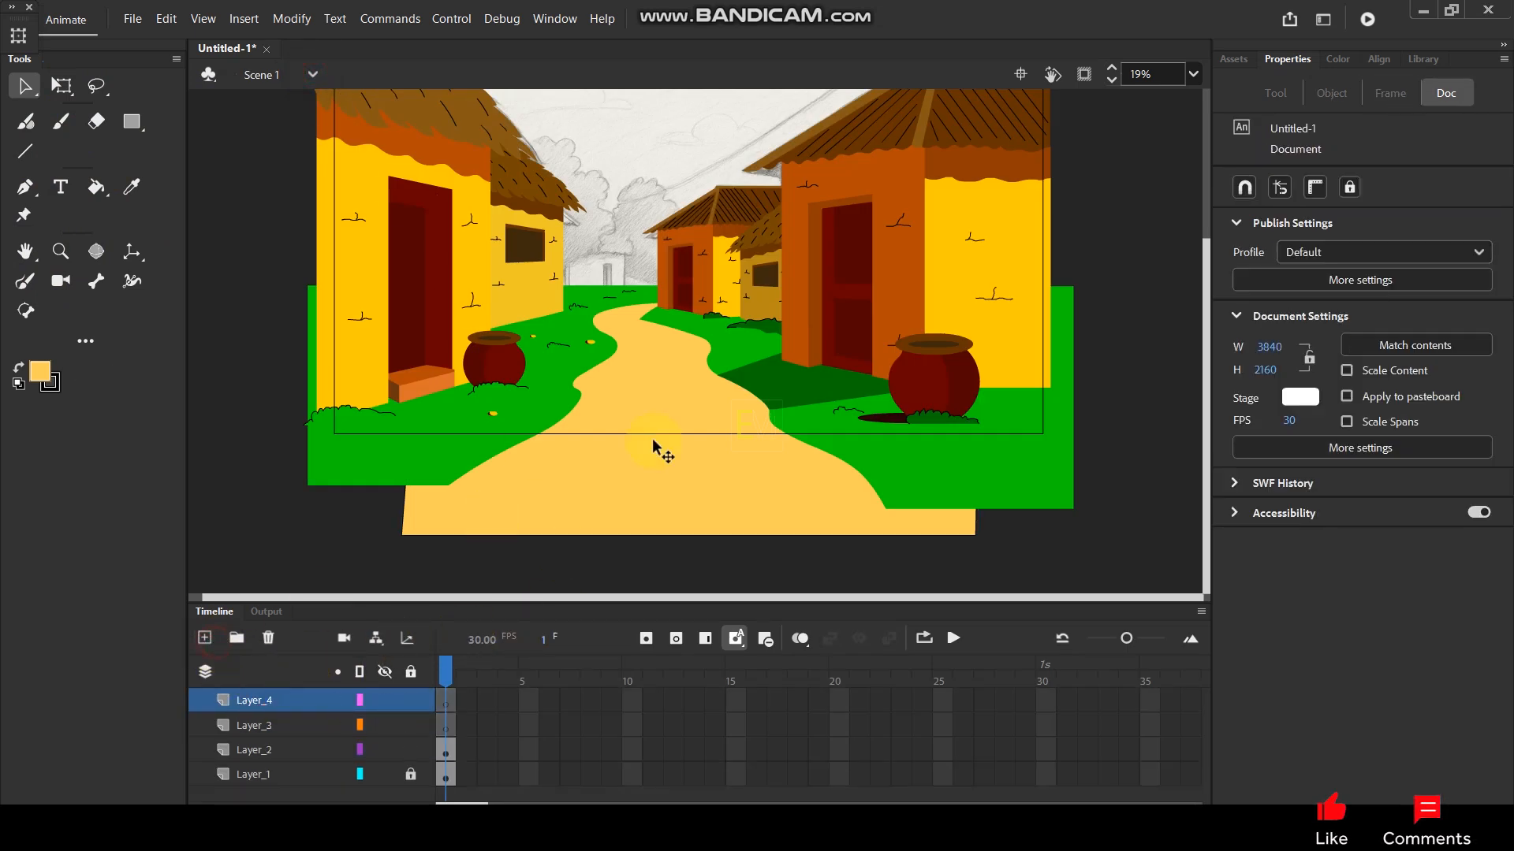
{"action": "key", "text": "ctrl+z"}
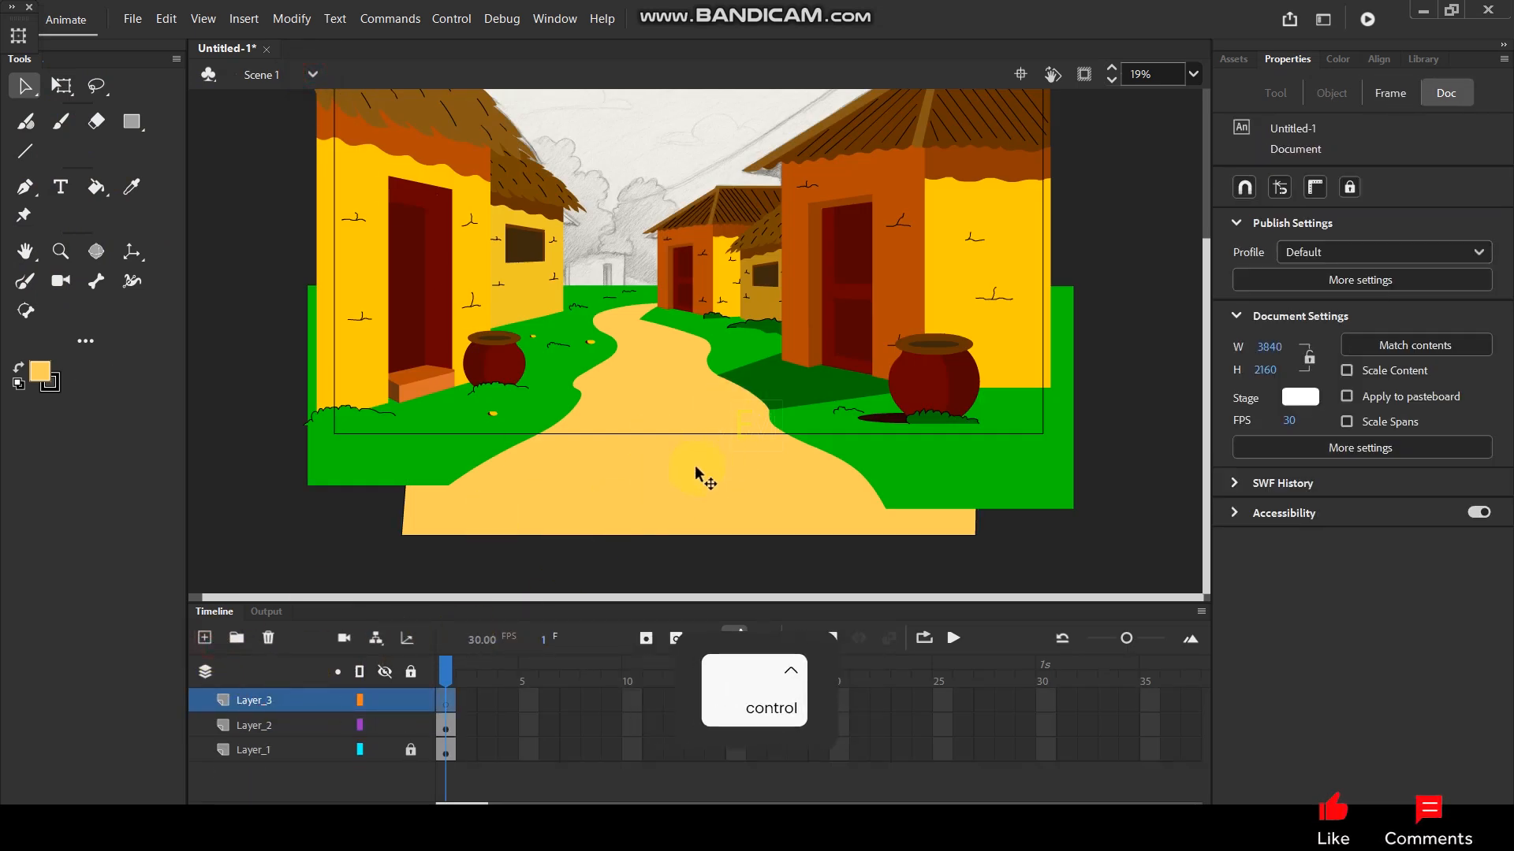
{"action": "scroll", "coordinate": [720, 466], "scroll_direction": "up", "scroll_amount": 1}
{"action": "left_click", "coordinate": [26, 280]}
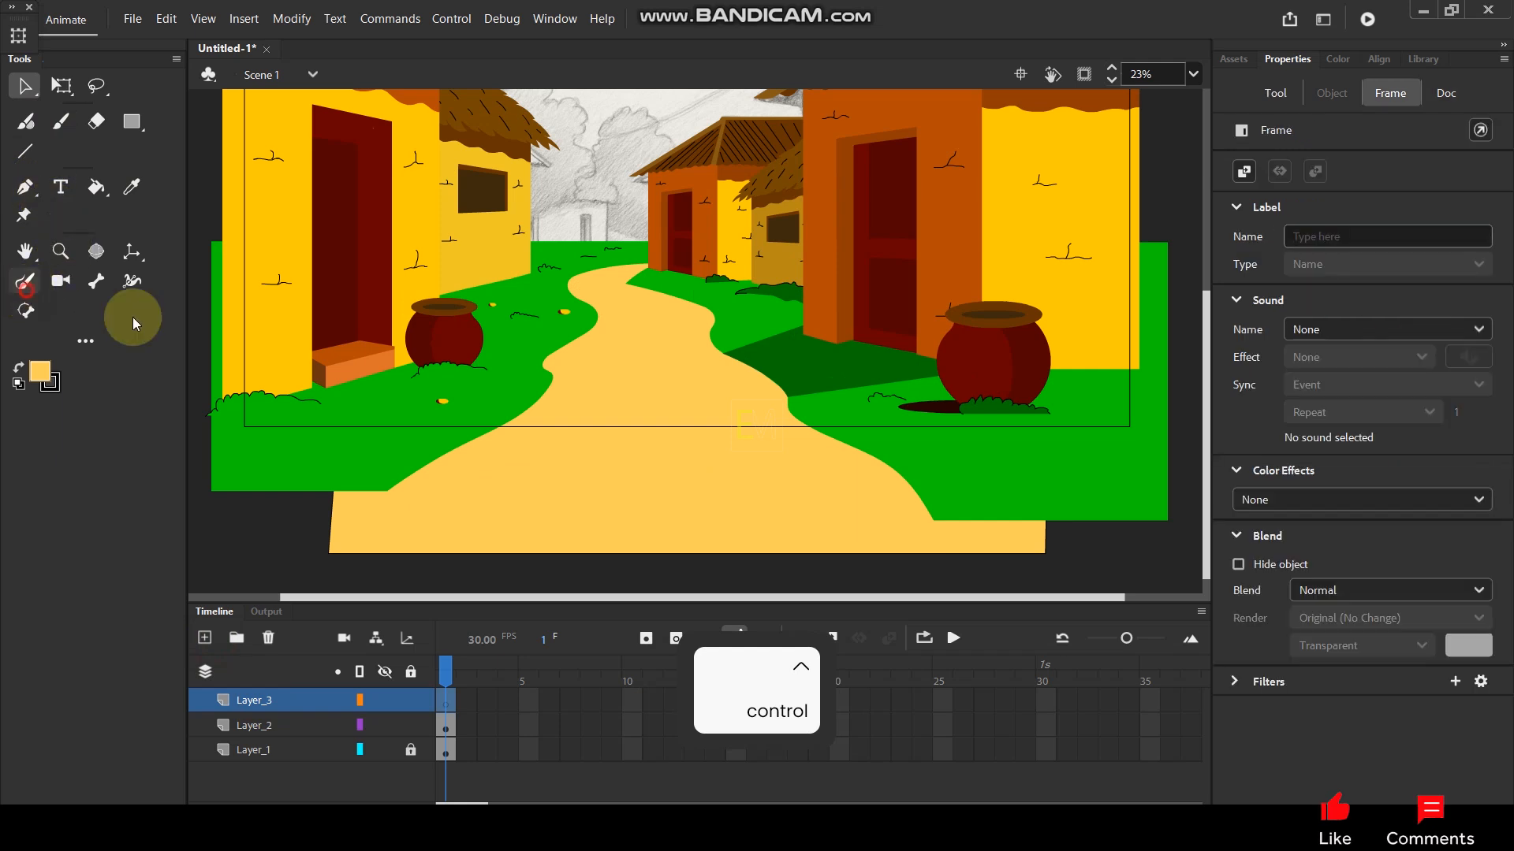
{"action": "scroll", "coordinate": [552, 384], "scroll_direction": "up", "scroll_amount": 2}
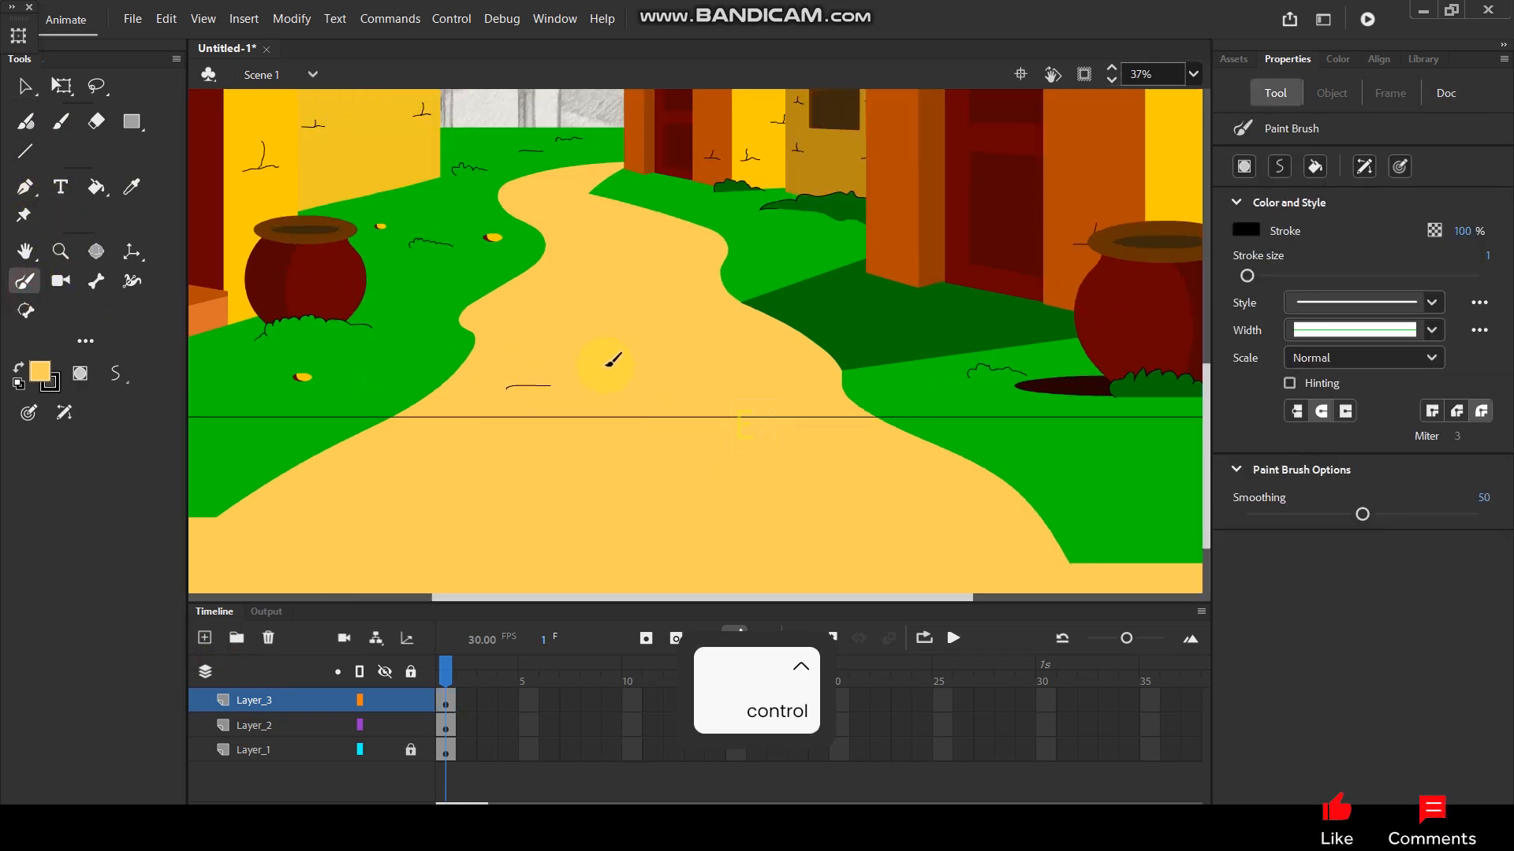
{"action": "scroll", "coordinate": [556, 370], "scroll_direction": "up", "scroll_amount": 3}
{"action": "key", "text": "ctrl+z"}
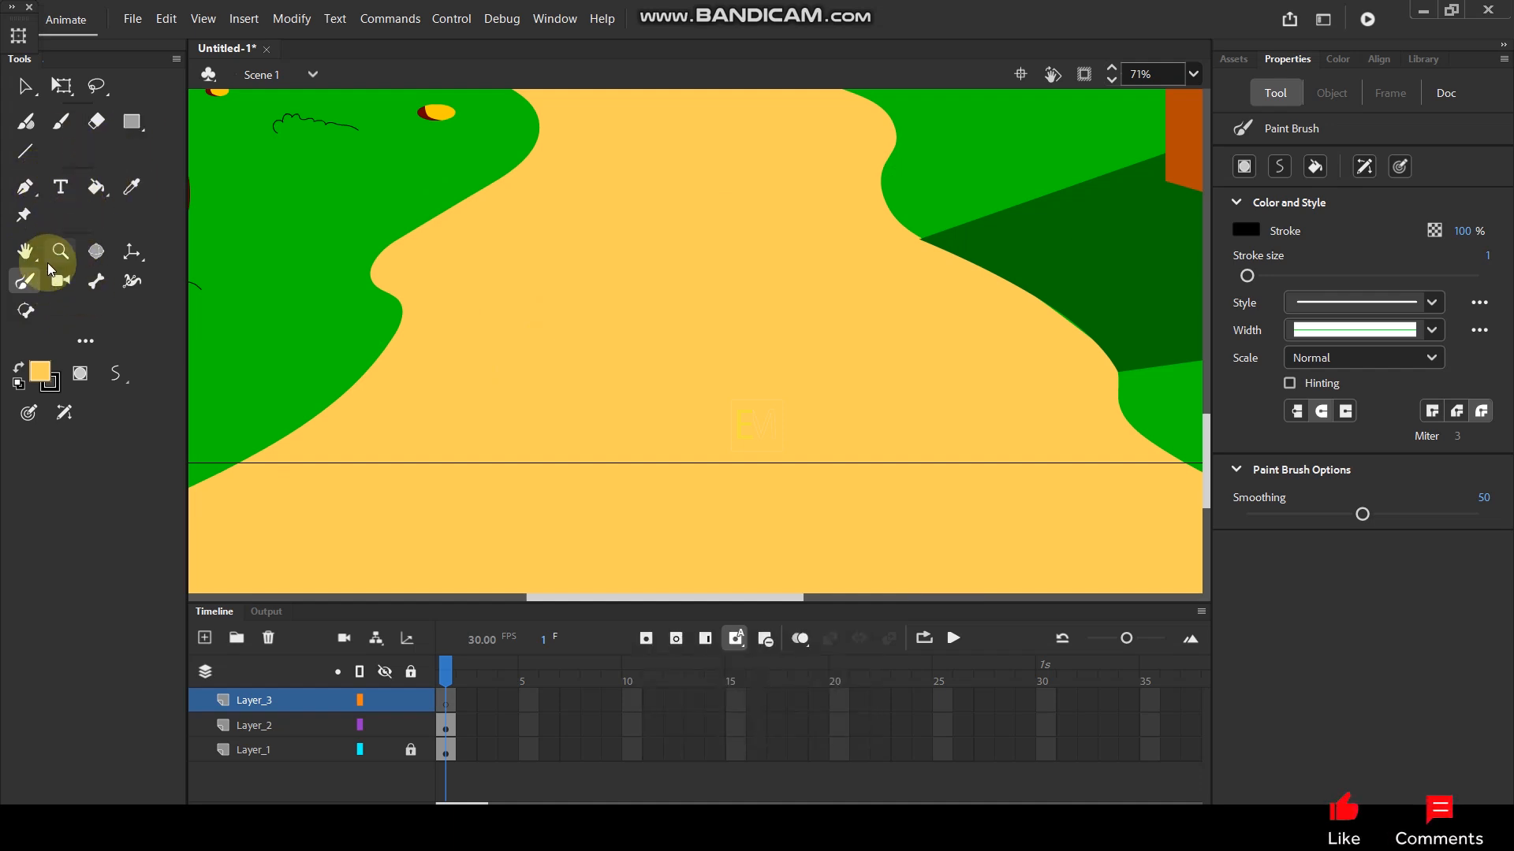
{"action": "left_click", "coordinate": [105, 193]}
{"action": "left_click", "coordinate": [41, 191]}
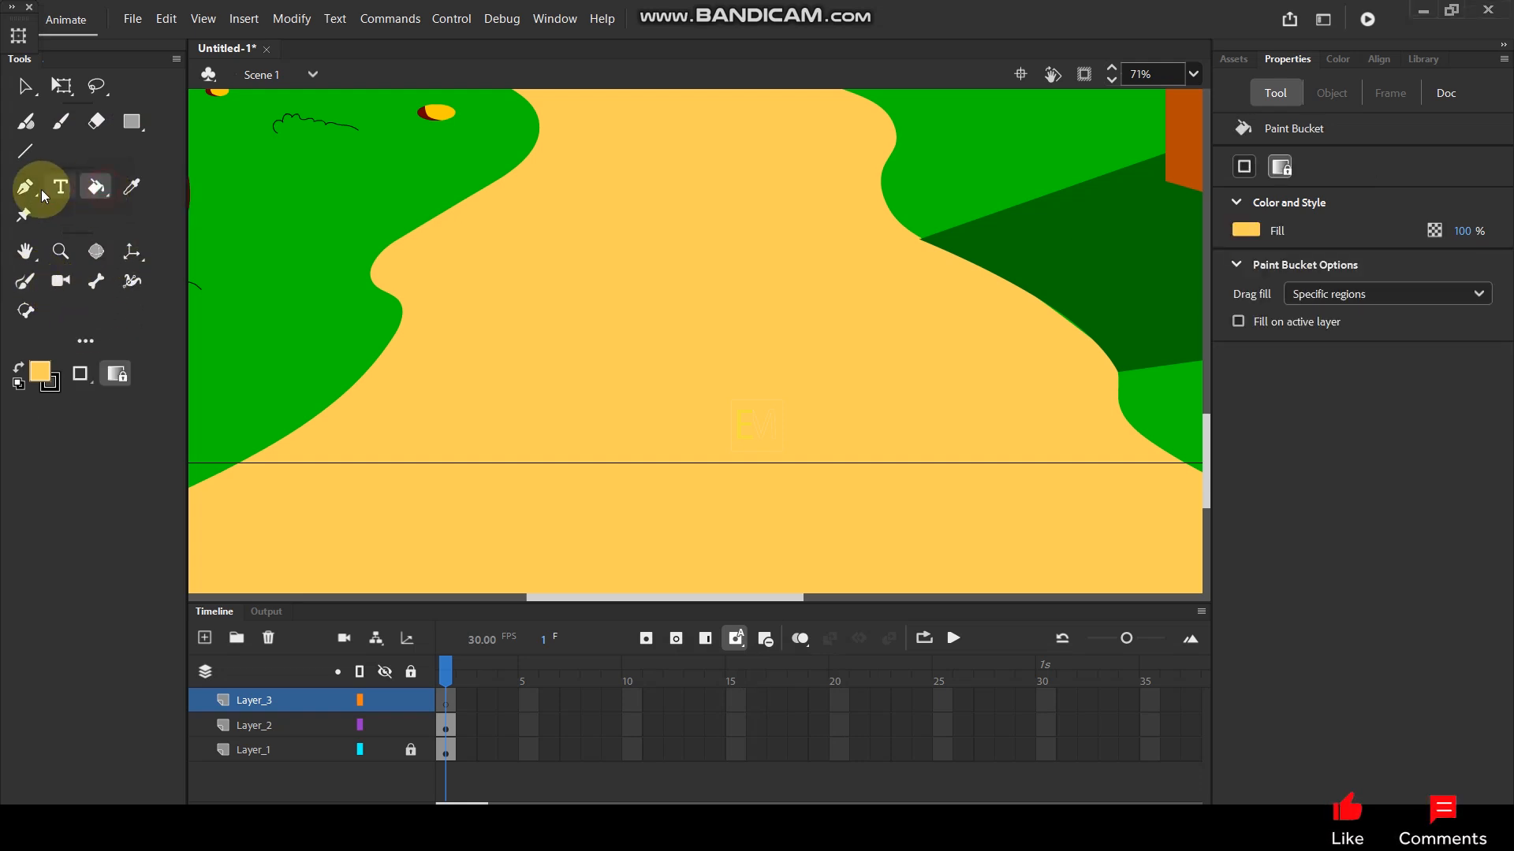
{"action": "left_click", "coordinate": [40, 189]}
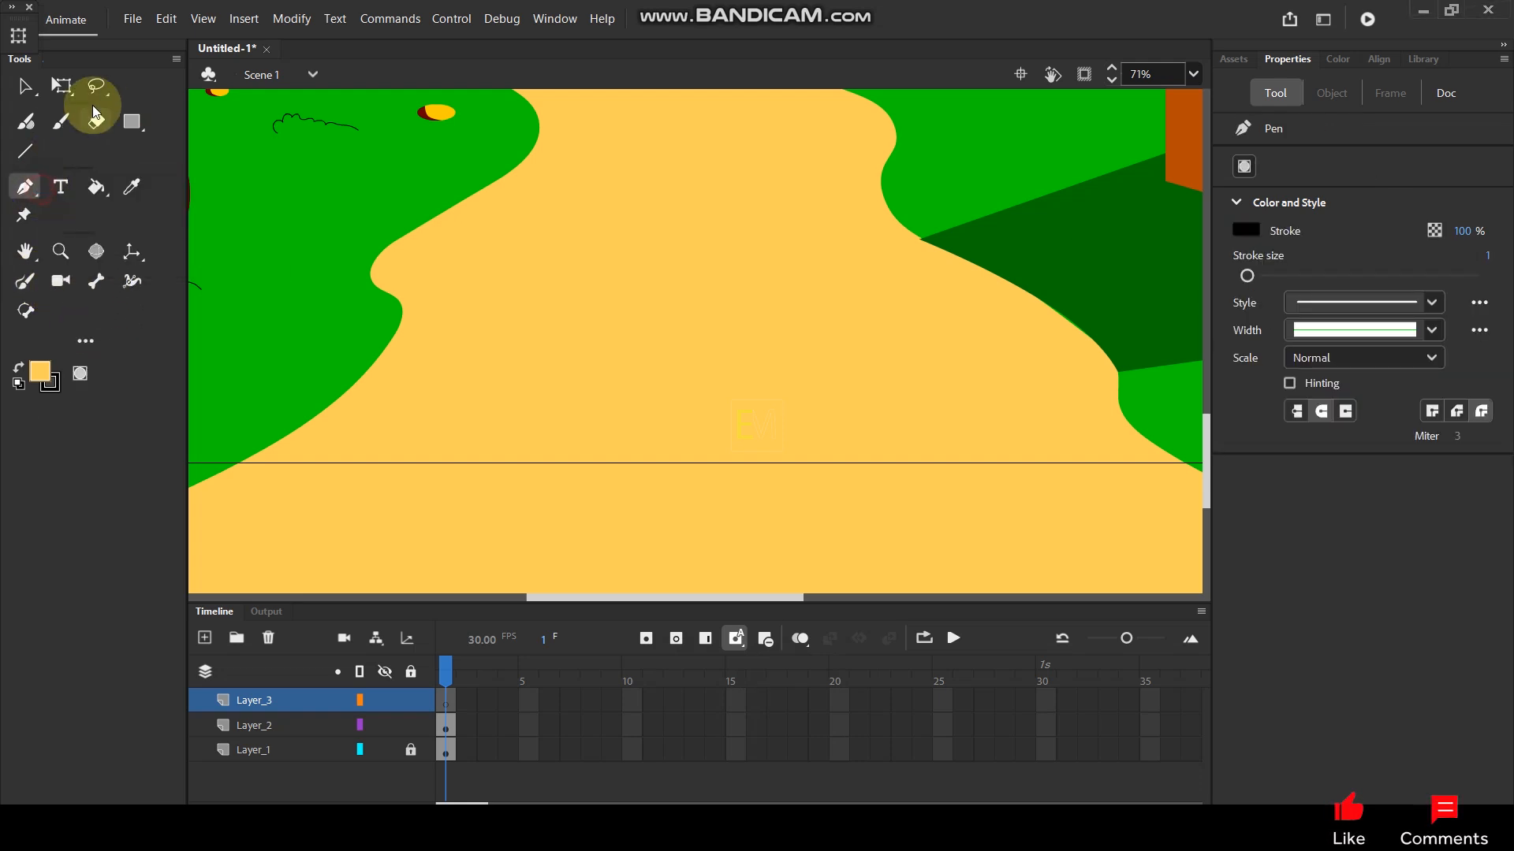
{"action": "left_click", "coordinate": [140, 128]}
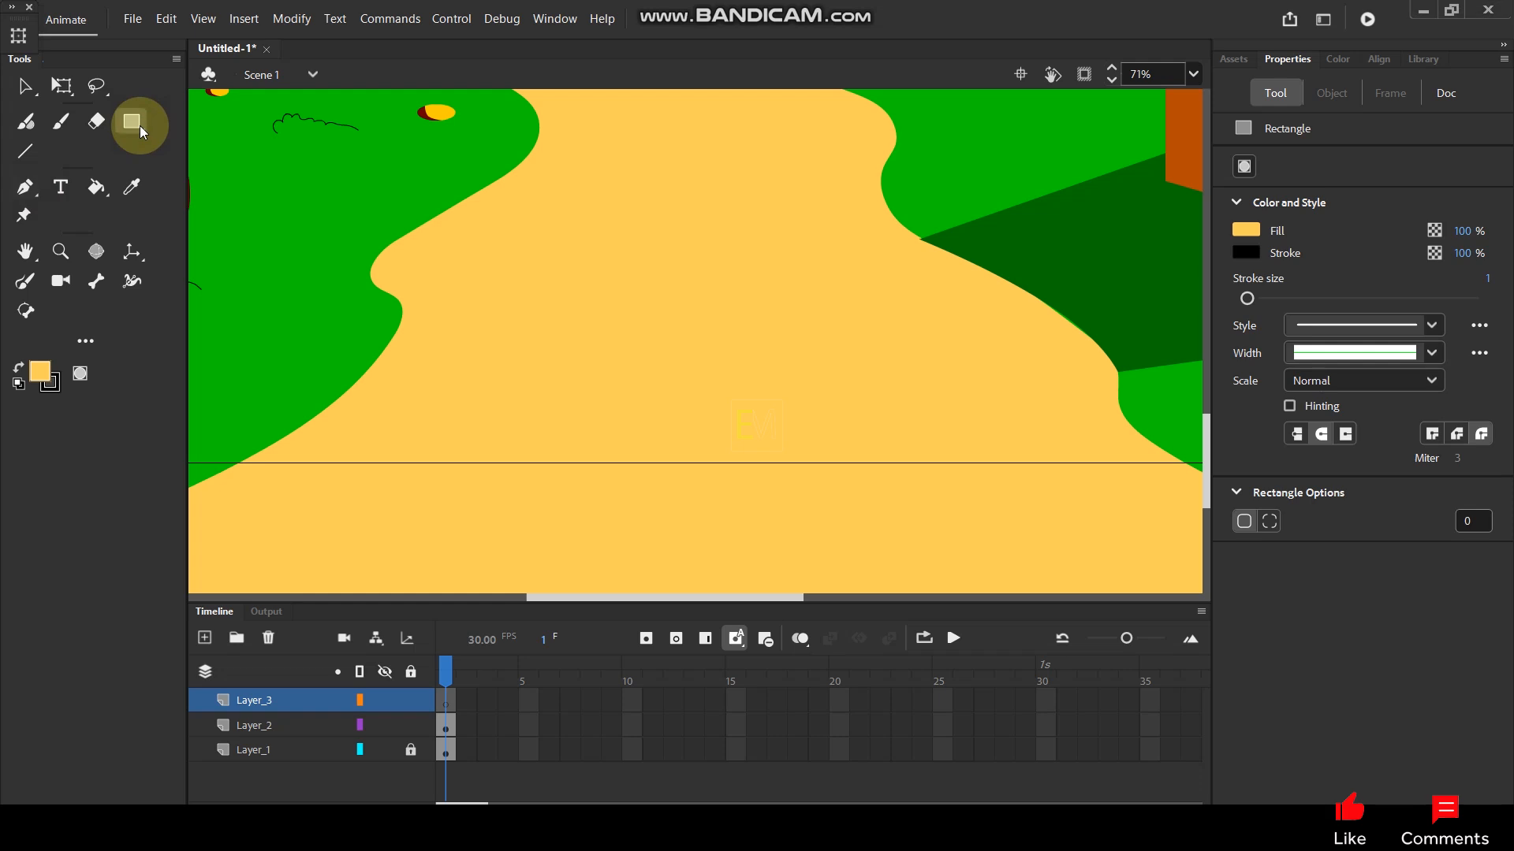
Draw short wavy black ground marks with the Paint Brush along the sandy path, from the foreground to its far end.
{"action": "left_click", "coordinate": [30, 284]}
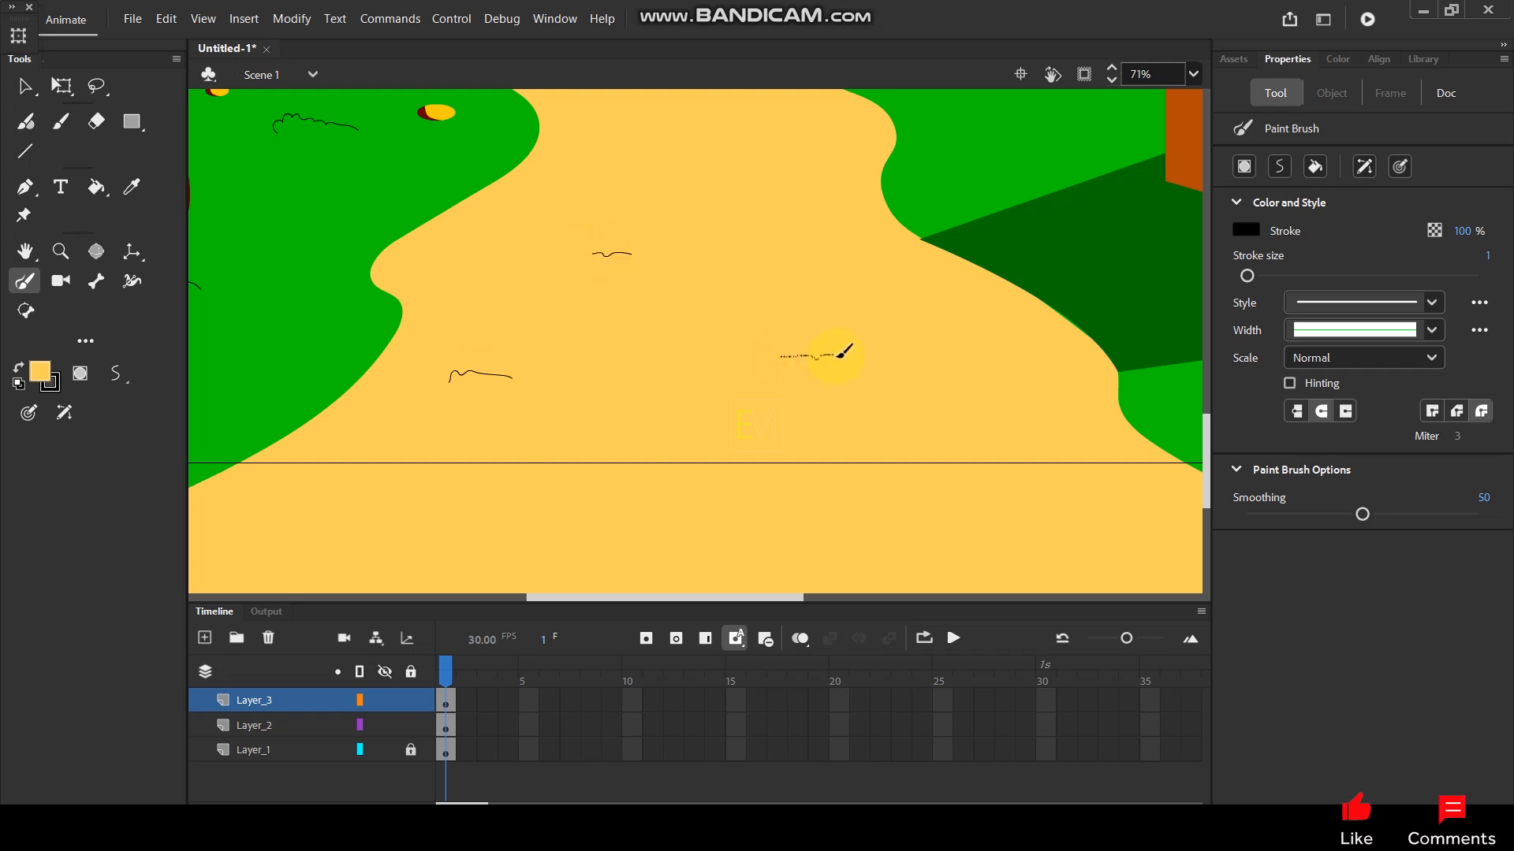
{"action": "key", "text": "space"}
{"action": "left_click_drag", "start_coordinate": [733, 240], "coordinate": [795, 456]}
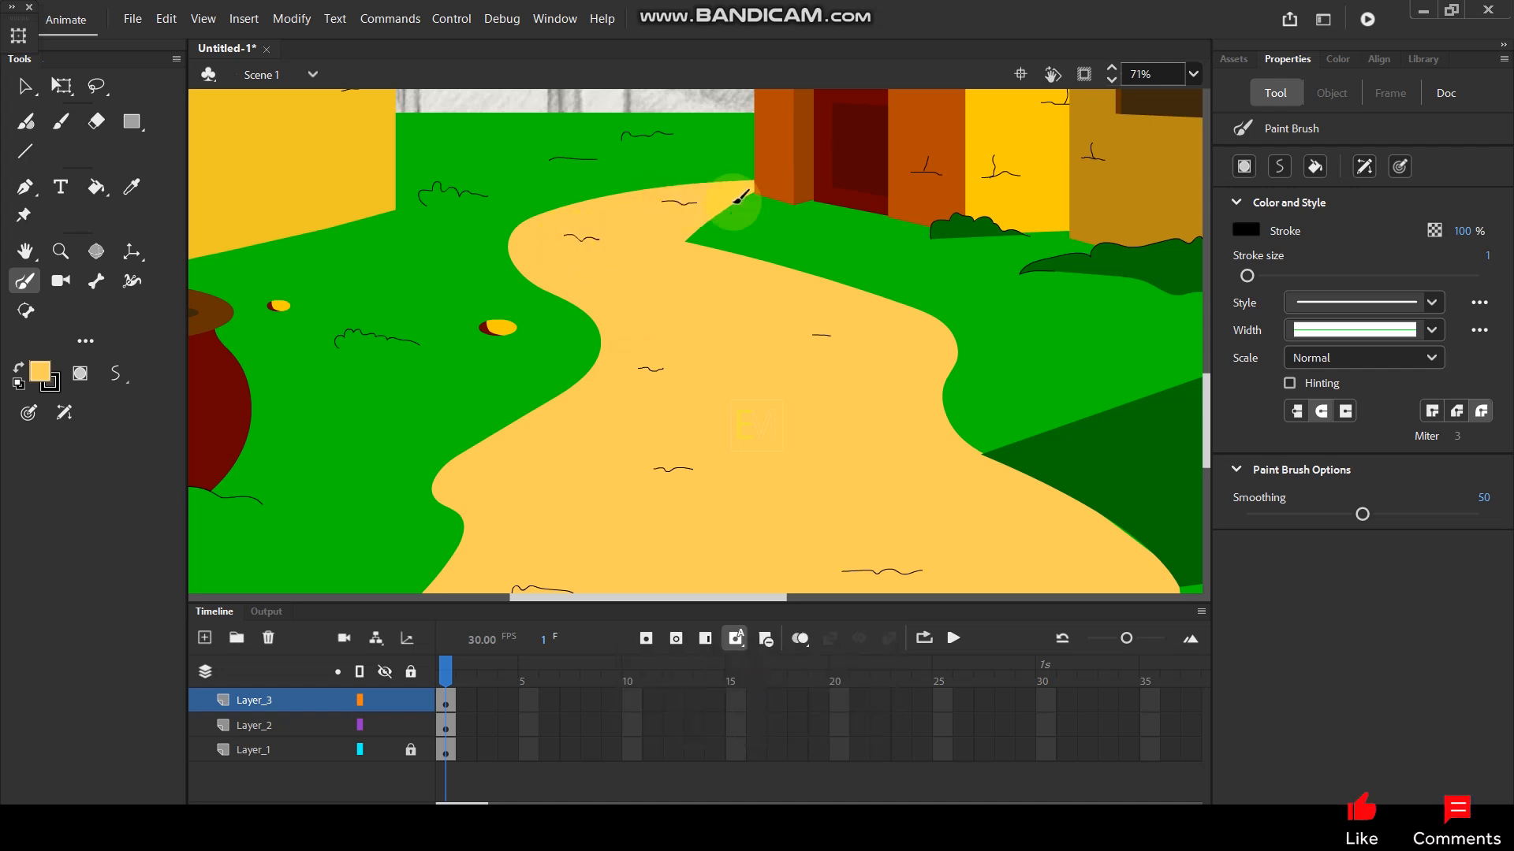
{"action": "scroll", "coordinate": [897, 209], "scroll_direction": "down", "scroll_amount": 5}
{"action": "scroll", "coordinate": [858, 263], "scroll_direction": "up", "scroll_amount": 4}
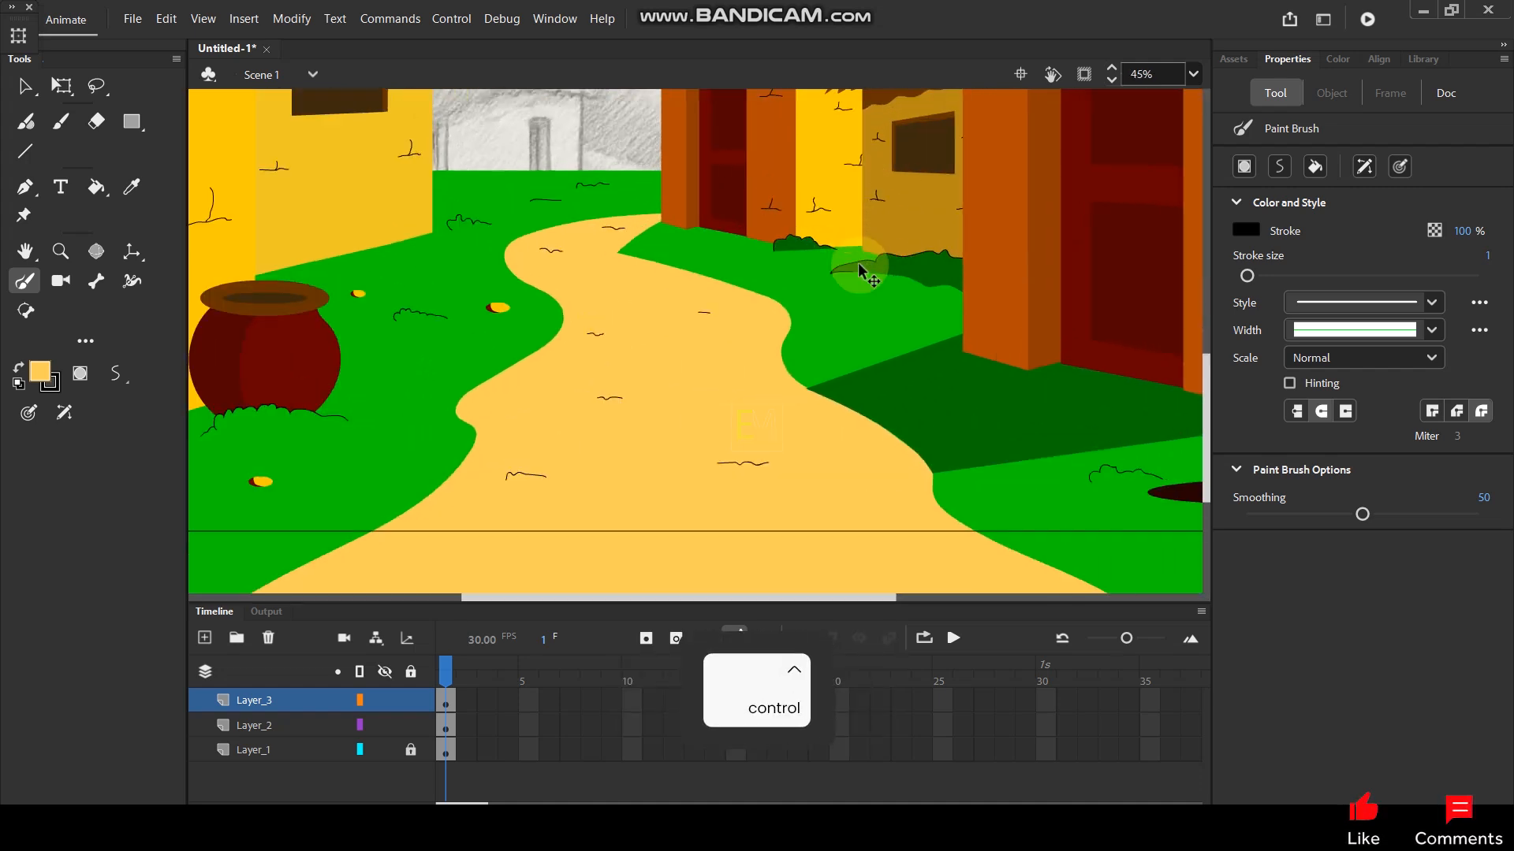
{"action": "scroll", "coordinate": [778, 206], "scroll_direction": "down", "scroll_amount": 1}
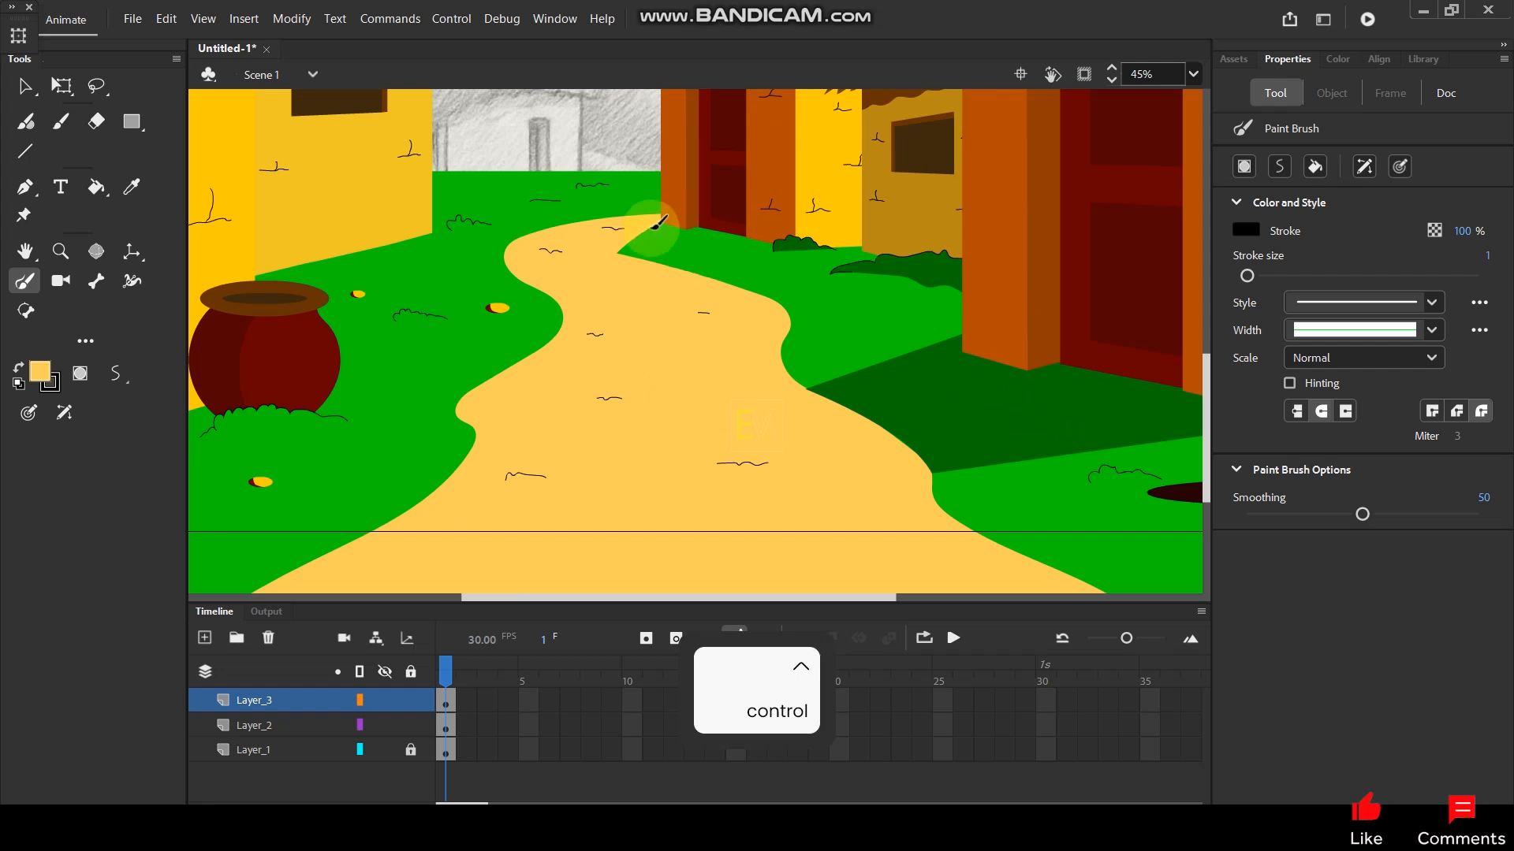
Draw a diagonal line across the right-hand green ground shape inside its group, from the path's edge up to the horizon.
{"action": "left_click", "coordinate": [25, 86]}
{"action": "double_click", "coordinate": [654, 250]}
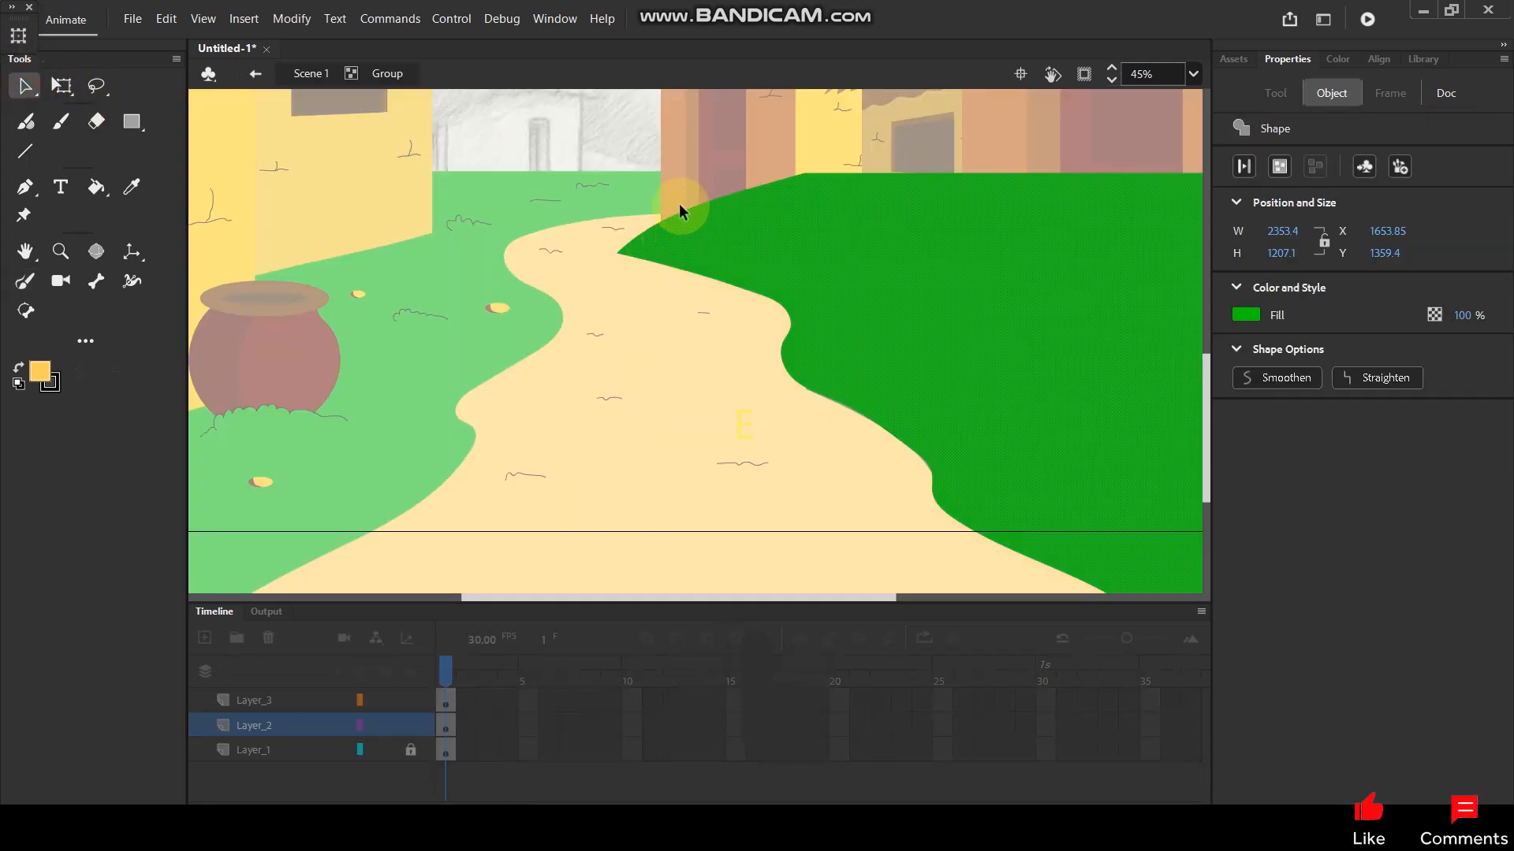
{"action": "left_click", "coordinate": [576, 167]}
{"action": "scroll", "coordinate": [708, 149], "scroll_direction": "up", "scroll_amount": 1}
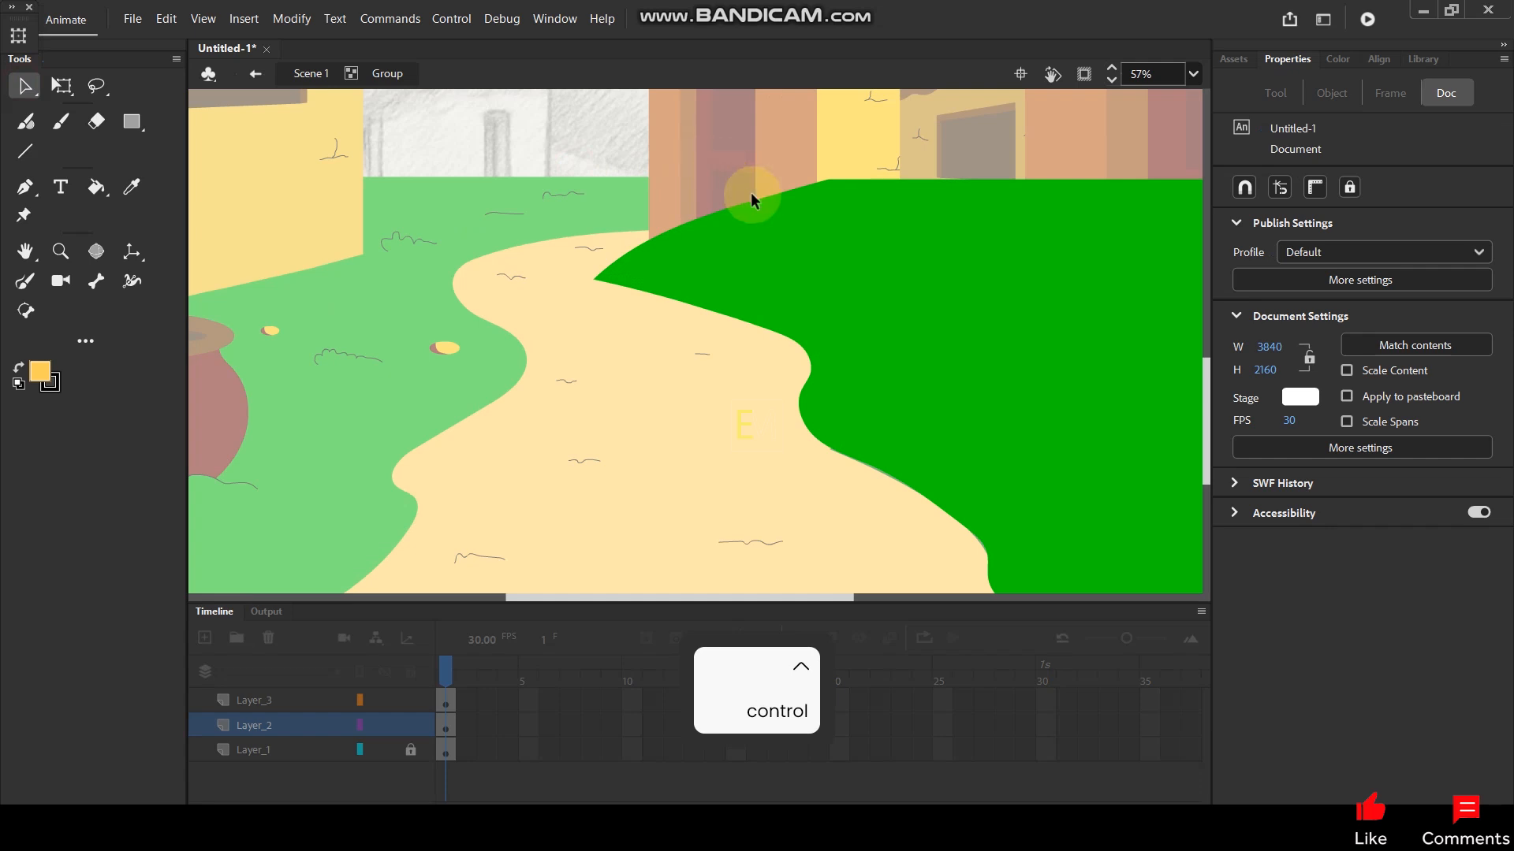
{"action": "key", "text": "n"}
{"action": "mouse_move", "coordinate": [729, 320]}
{"action": "left_mouse_down"}
{"action": "mouse_move", "coordinate": [1199, 134]}
{"action": "mouse_move", "coordinate": [1122, 175]}
{"action": "mouse_move", "coordinate": [1172, 175]}
{"action": "left_mouse_up"}
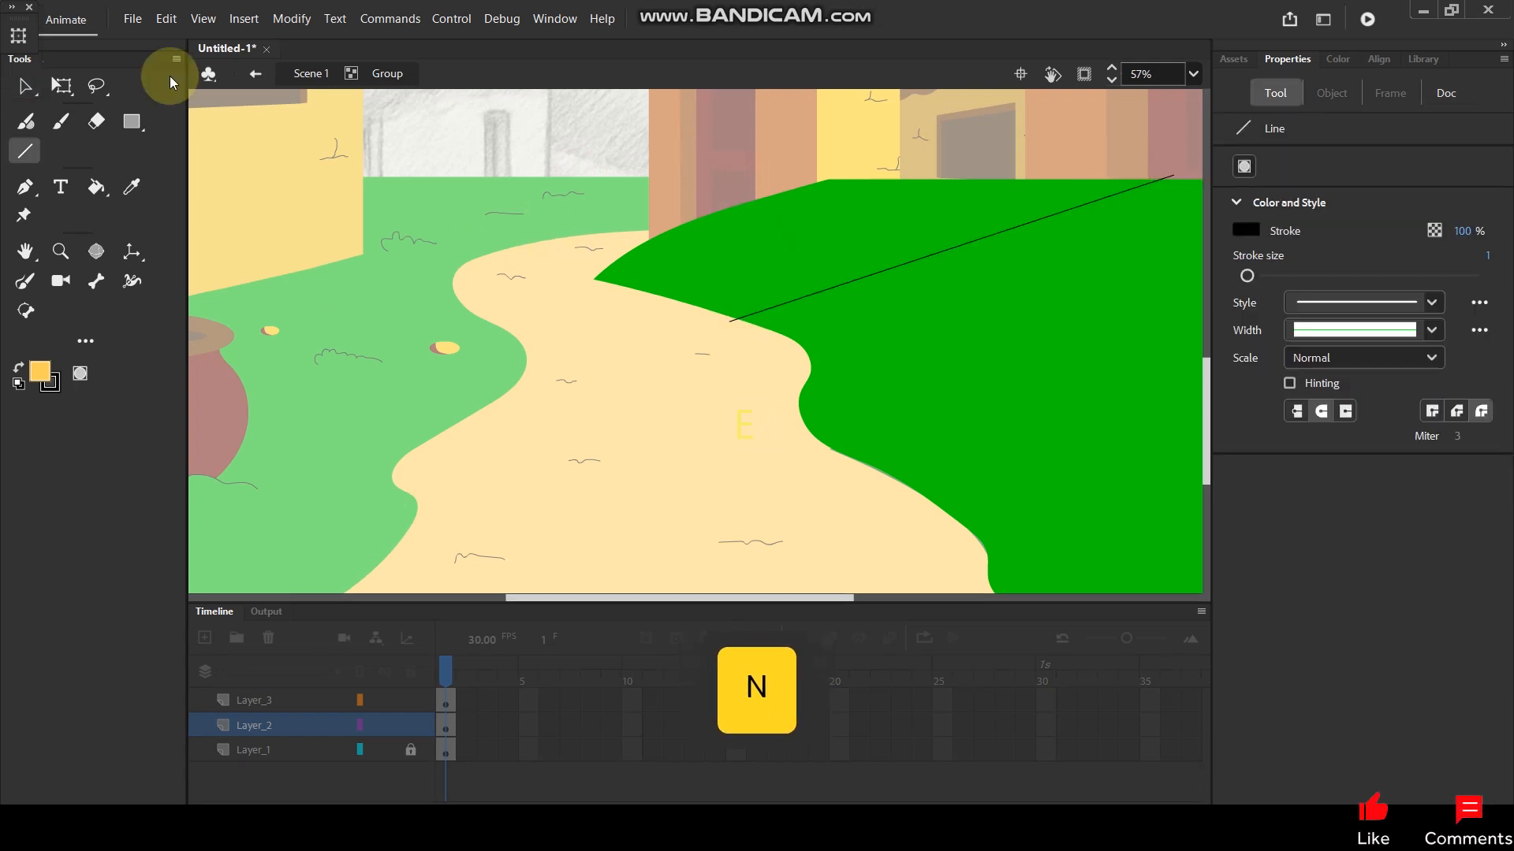
{"action": "left_click", "coordinate": [312, 73]}
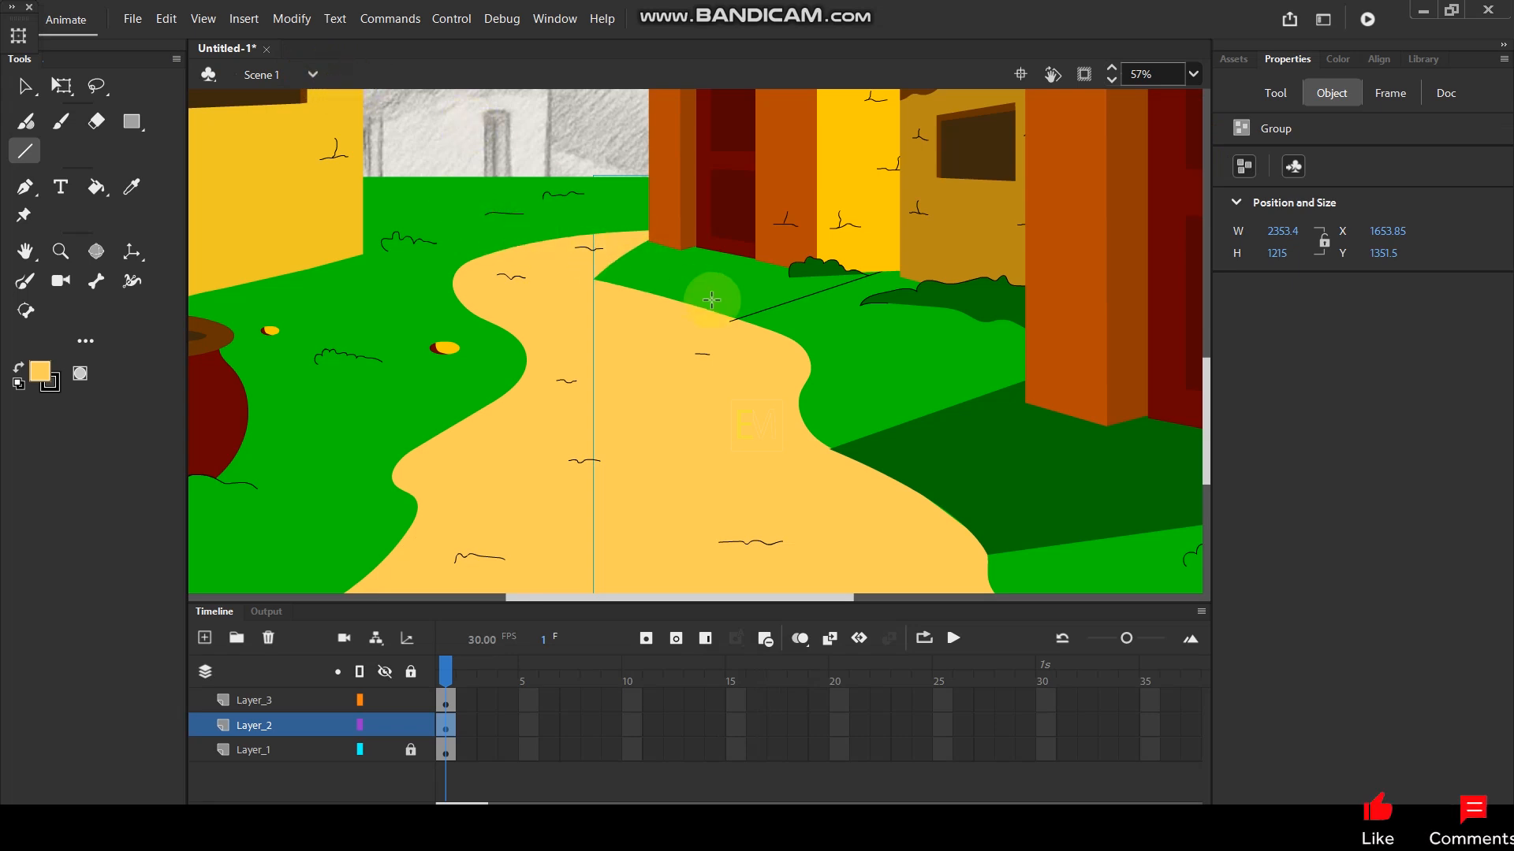
Fill the ground area above the diagonal line with the dark green sampled from the nearby hut shadow, inside the ground's group.
{"action": "key", "text": "i"}
{"action": "left_click", "coordinate": [1002, 472]}
{"action": "left_click", "coordinate": [25, 85]}
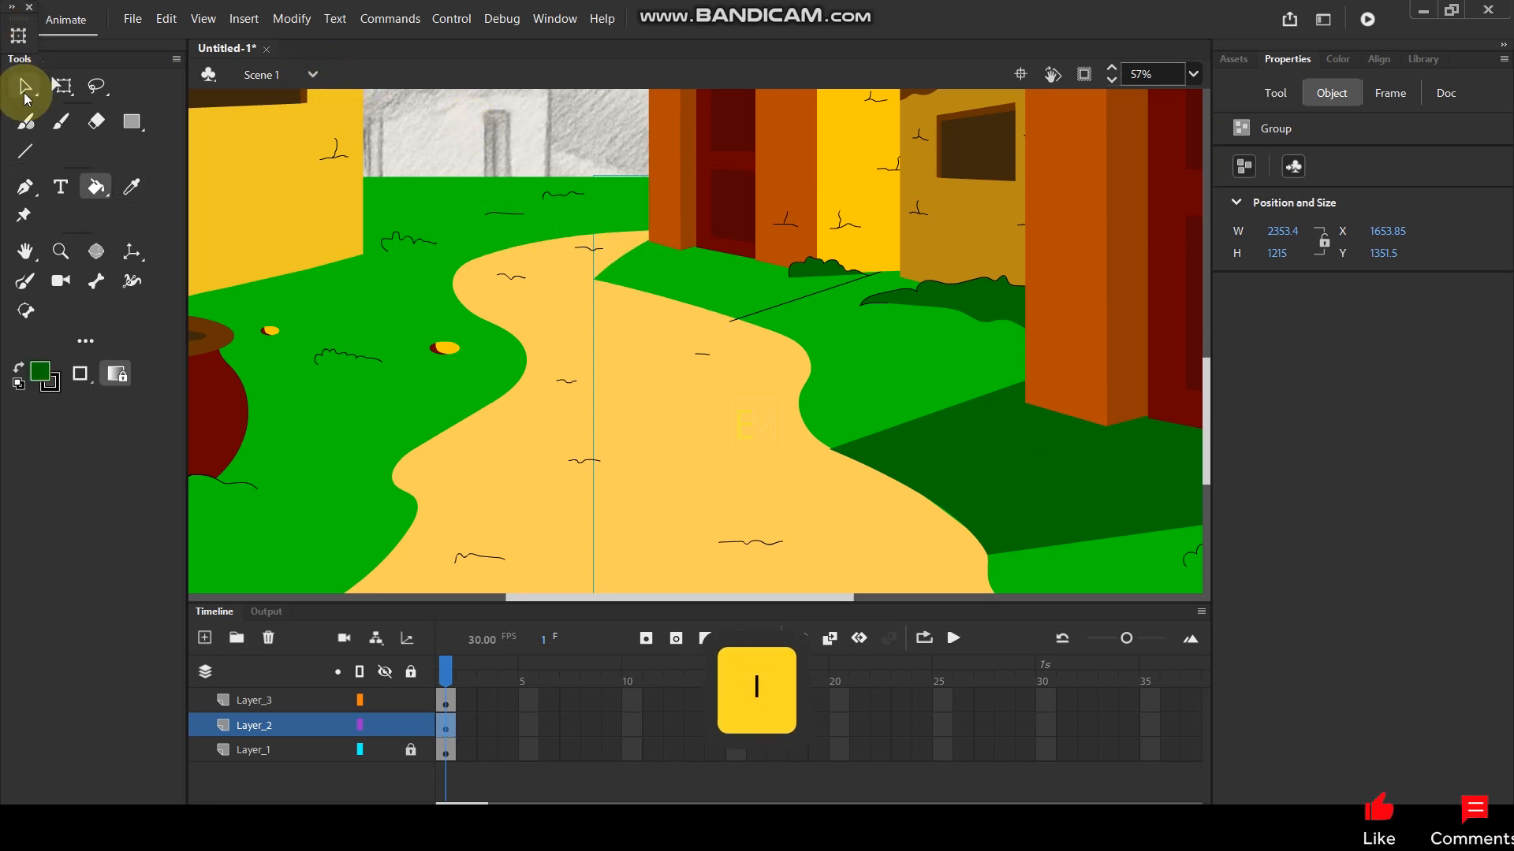
{"action": "double_click", "coordinate": [728, 282]}
{"action": "scroll", "coordinate": [729, 283], "scroll_direction": "up", "scroll_amount": 2}
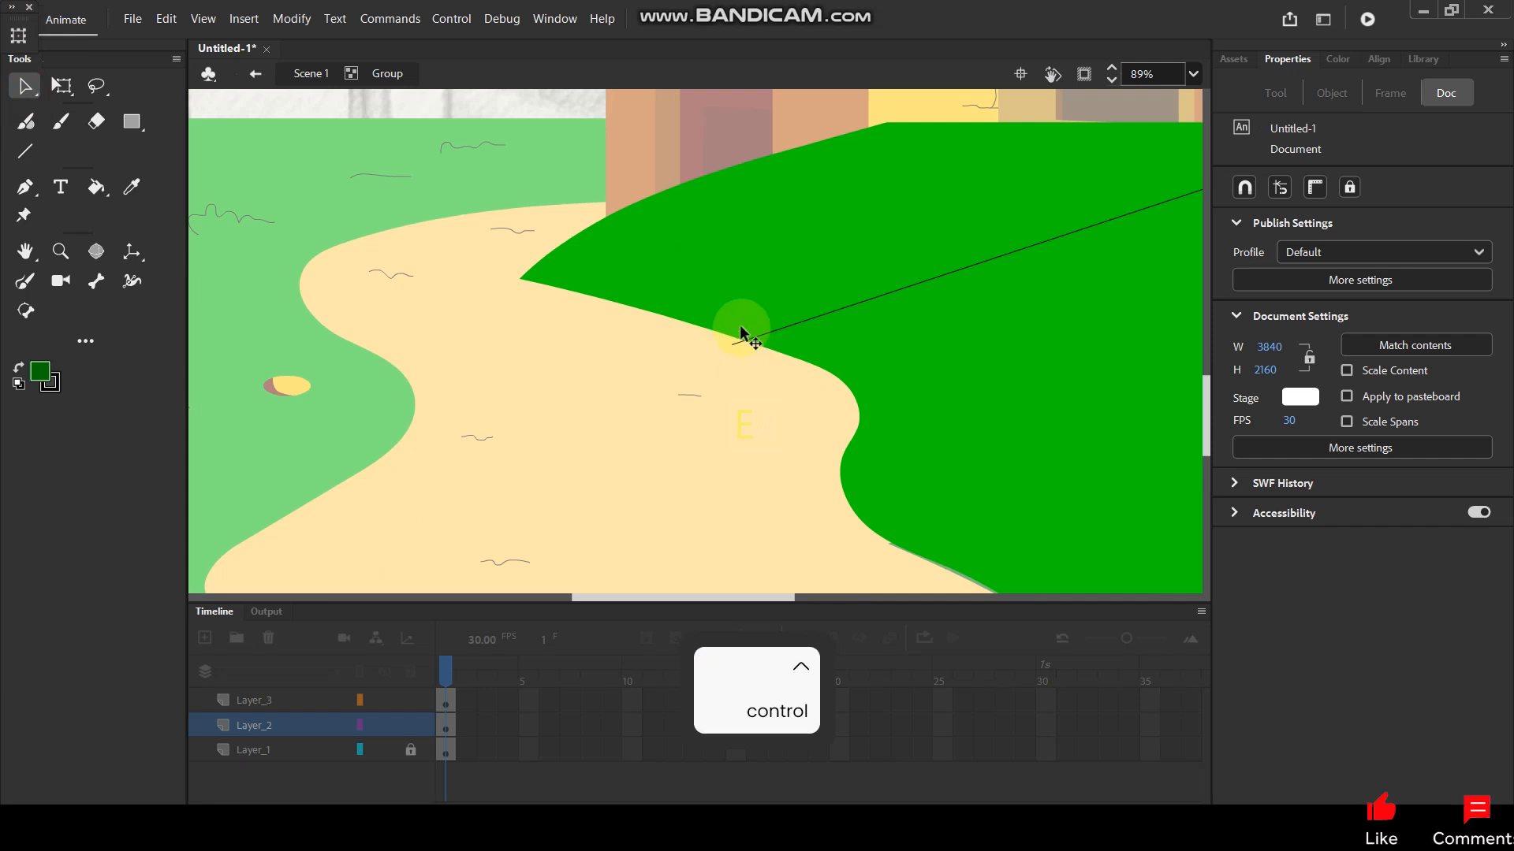
{"action": "key", "text": "k"}
{"action": "left_click", "coordinate": [774, 264]}
{"action": "left_click", "coordinate": [758, 335]}
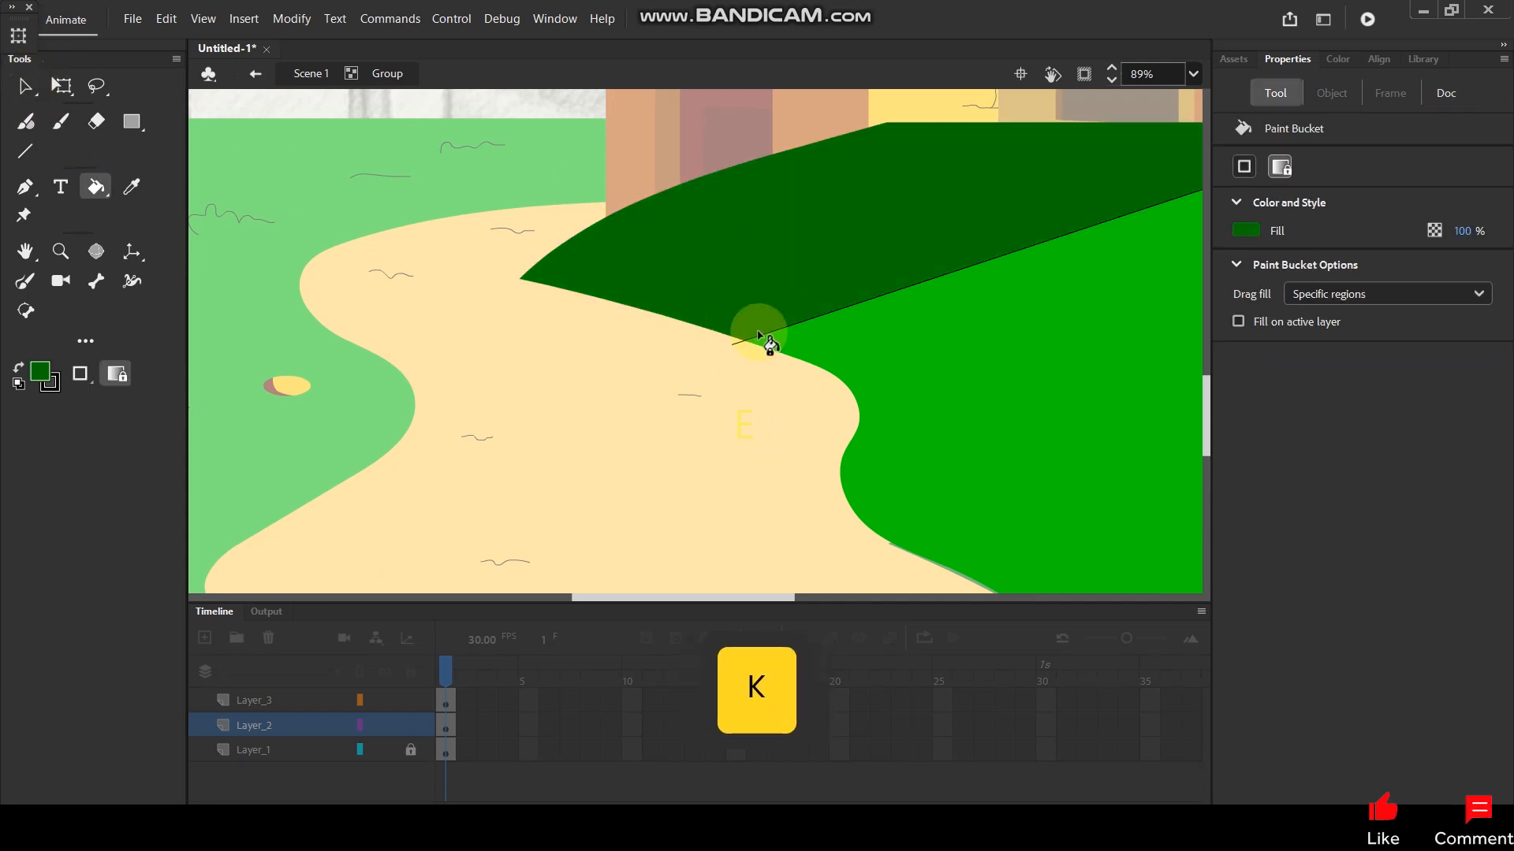
Delete the diagonal dividing line from the ground shape and return to the main scene.
{"action": "key", "text": "v"}
{"action": "left_click", "coordinate": [800, 323]}
{"action": "key", "text": "Delete"}
{"action": "left_click", "coordinate": [307, 74]}
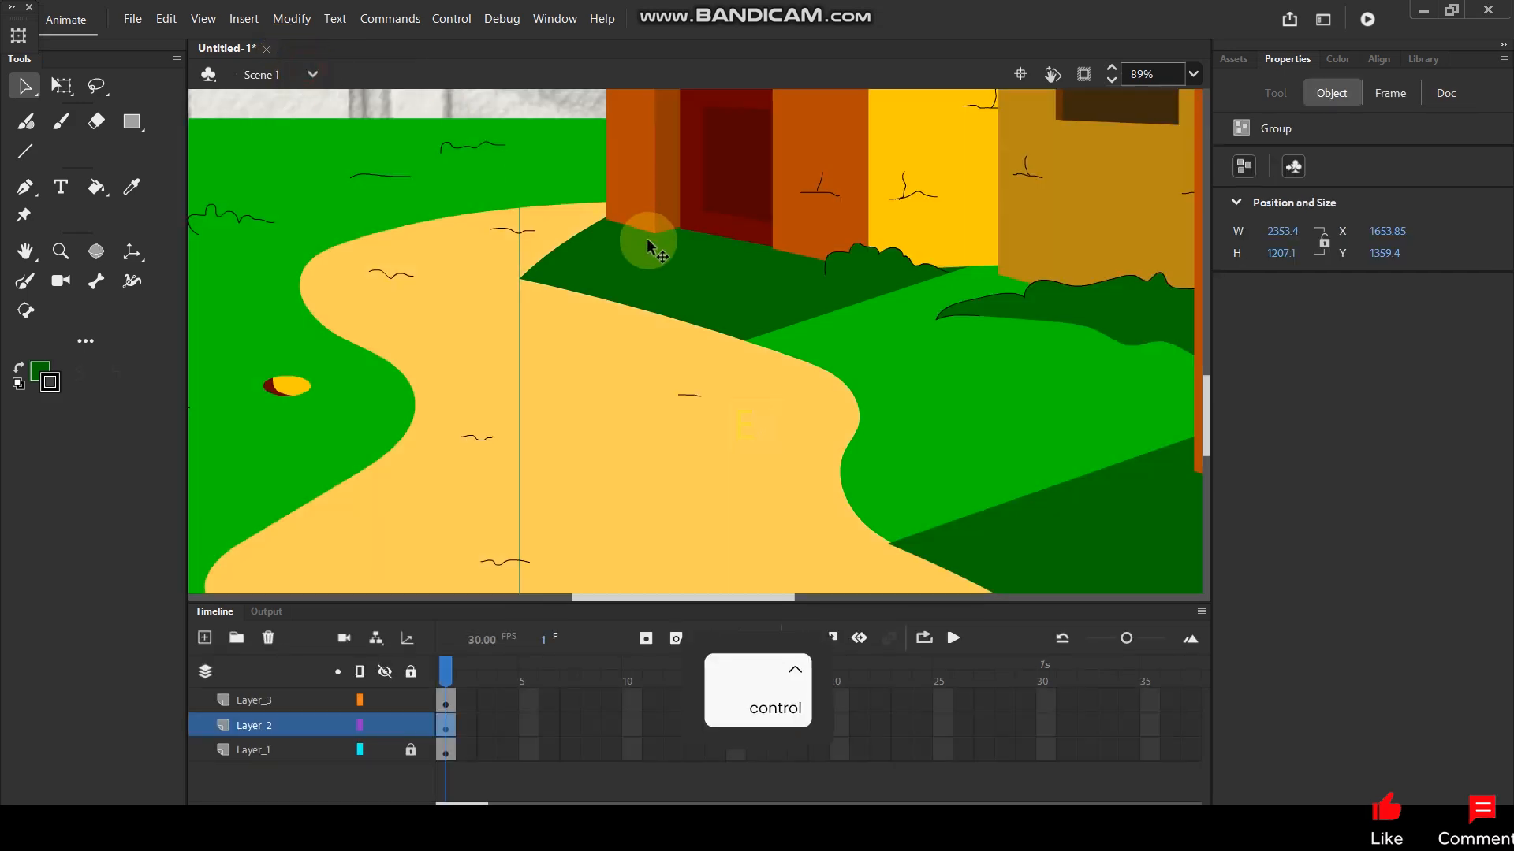
{"action": "scroll", "coordinate": [676, 256], "scroll_direction": "down", "scroll_amount": 5, "text": "ctrl"}
{"action": "scroll", "coordinate": [693, 277], "scroll_direction": "up", "scroll_amount": 1, "text": "ctrl"}
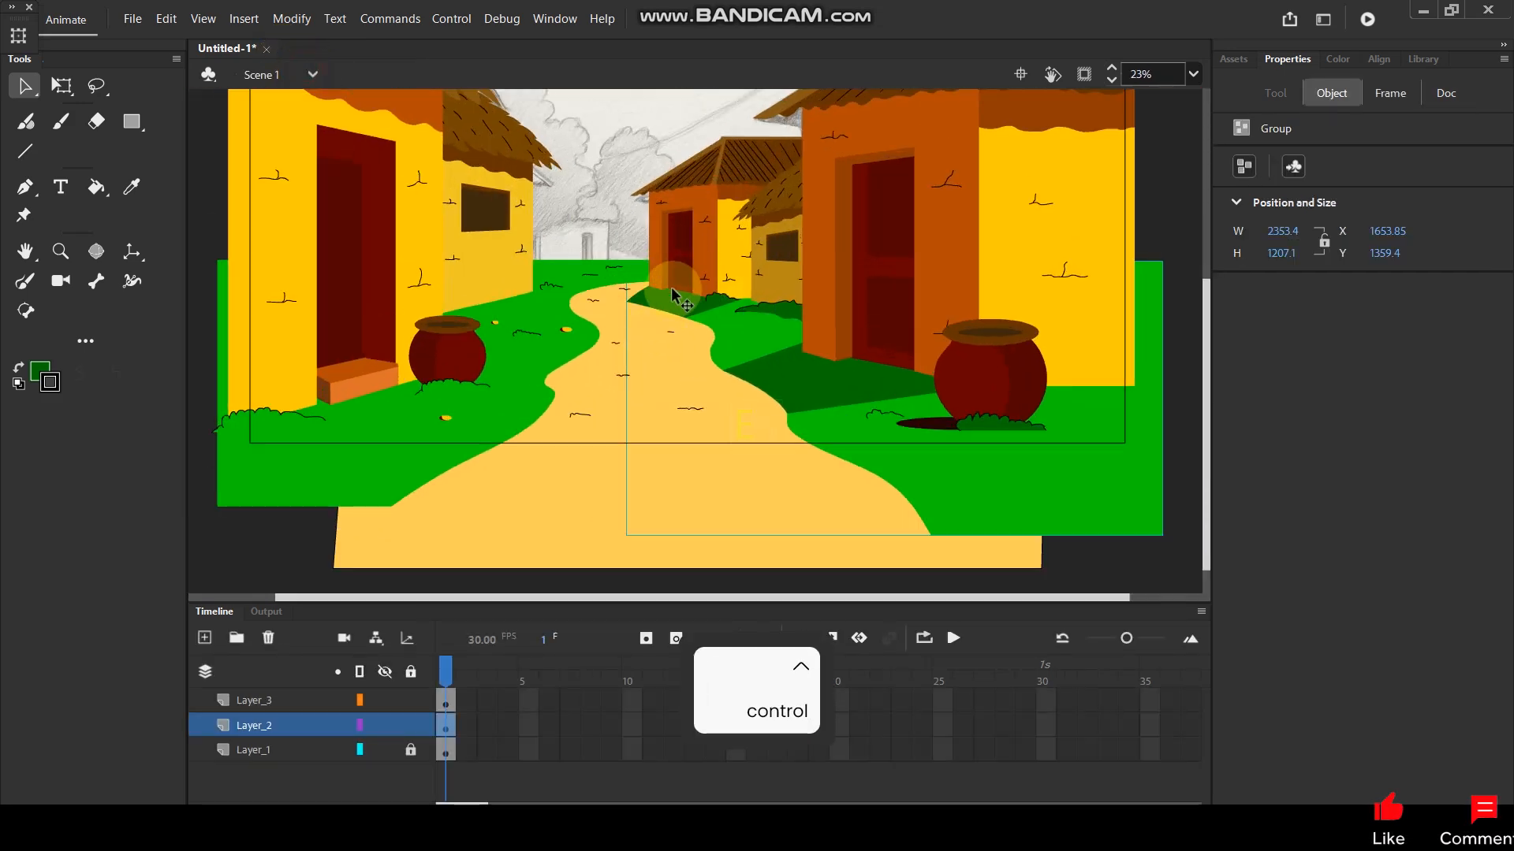
{"action": "scroll", "coordinate": [683, 282], "scroll_direction": "down", "scroll_amount": 1, "text": "ctrl"}
{"action": "scroll", "coordinate": [682, 362], "scroll_direction": "up", "scroll_amount": 1, "text": "ctrl"}
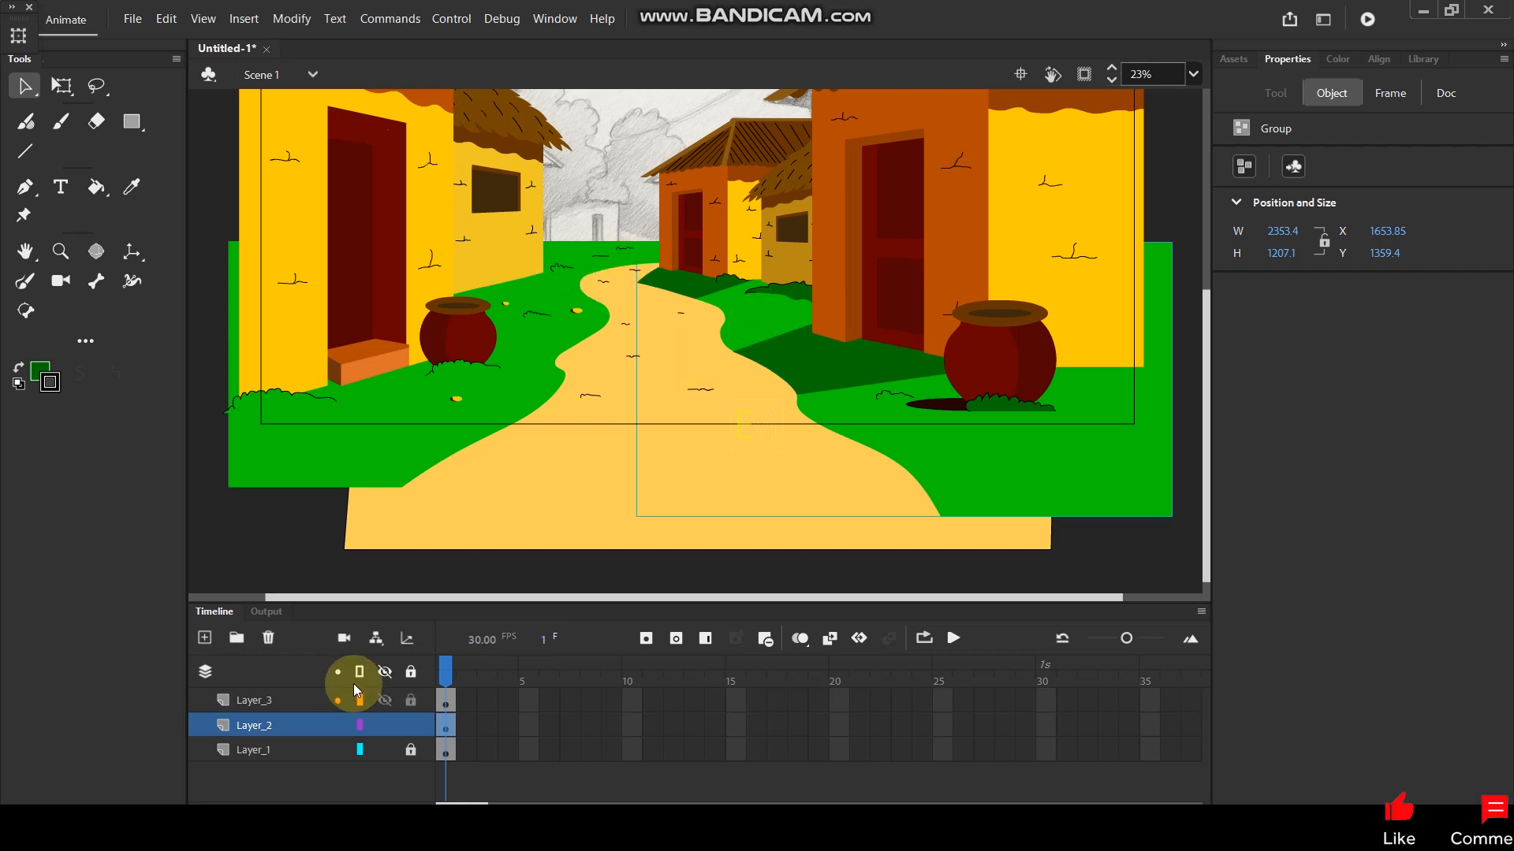
Move the path's black ground marks from Layer_3 to the same place on Layer_2.
{"action": "left_click", "coordinate": [290, 699]}
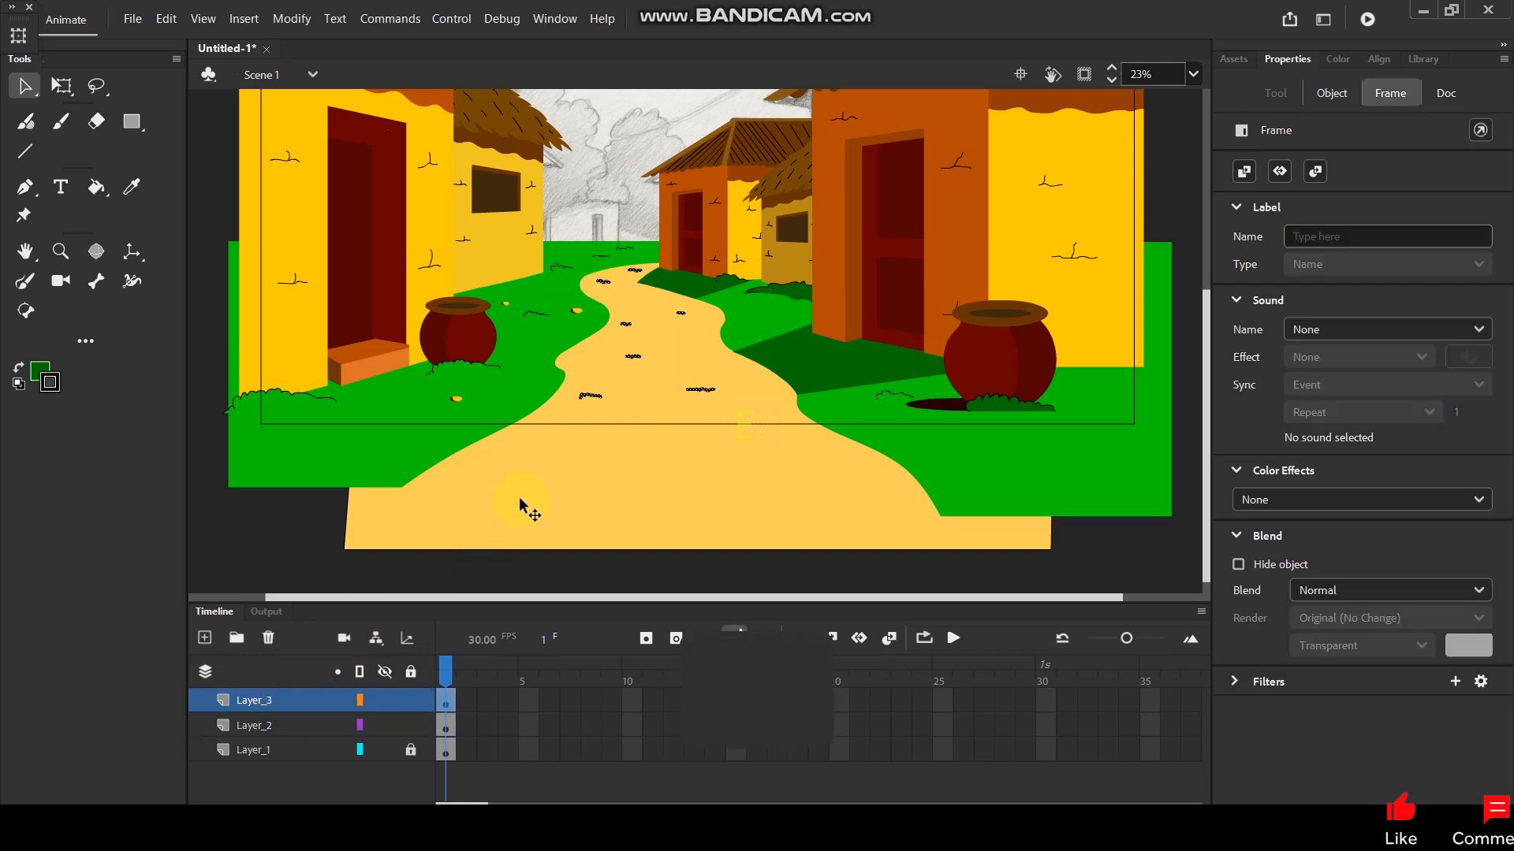
{"action": "key", "text": "ctrl+x"}
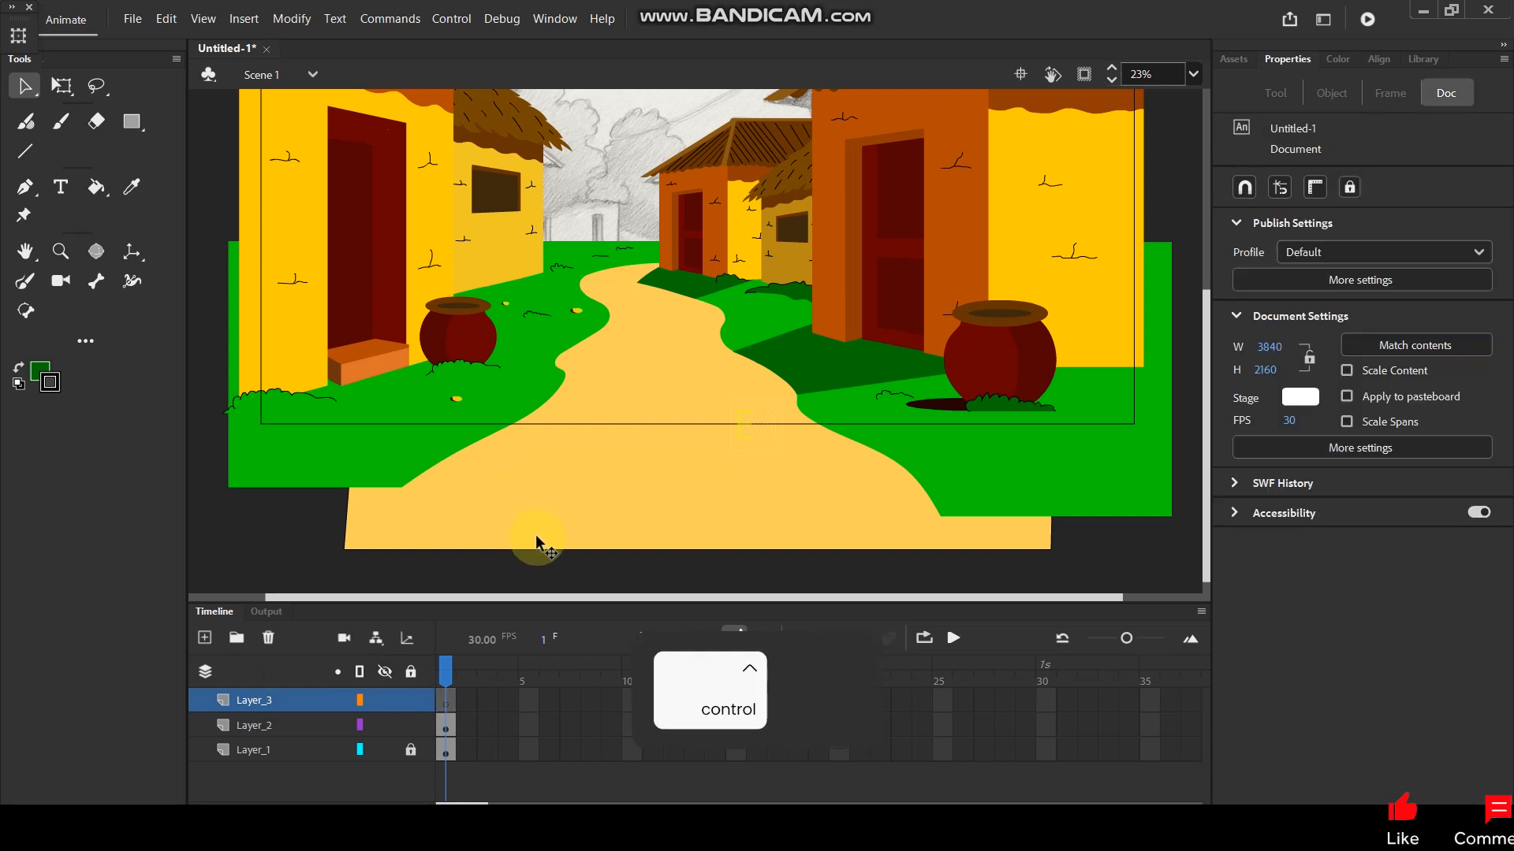
{"action": "left_click", "coordinate": [600, 455]}
{"action": "key", "text": "ctrl+shift+v"}
{"action": "key", "text": "ctrl+shift+v"}
On Layer_3, draw small black grass marks with the Paint Brush on the green ground between the path and the right-hand huts.
{"action": "scroll", "coordinate": [757, 330], "scroll_direction": "up", "scroll_amount": 3}
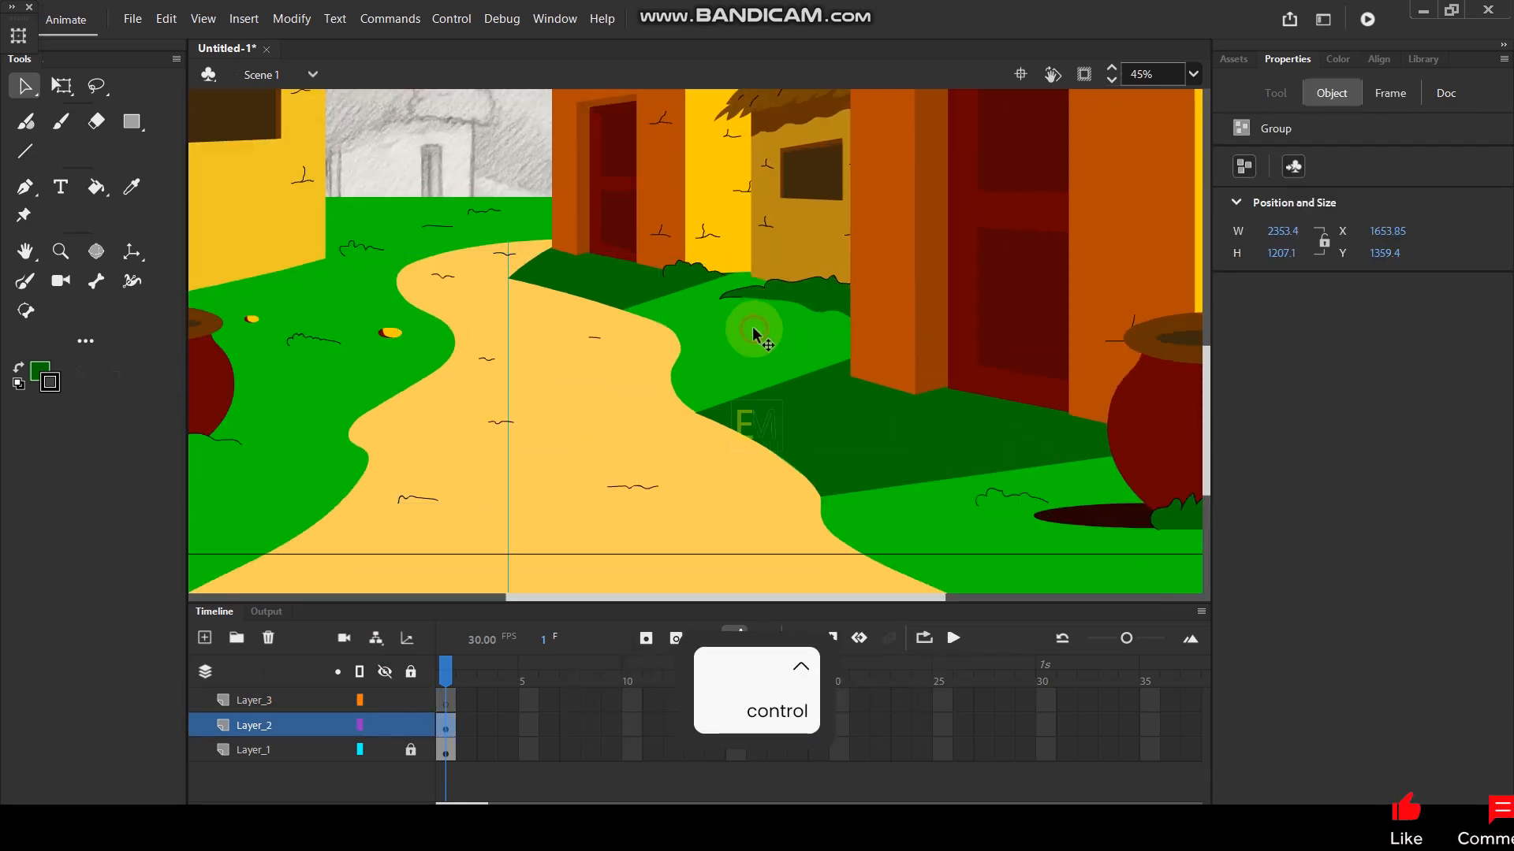
{"action": "scroll", "coordinate": [761, 327], "scroll_direction": "up", "scroll_amount": 1}
{"action": "left_click", "coordinate": [288, 702]}
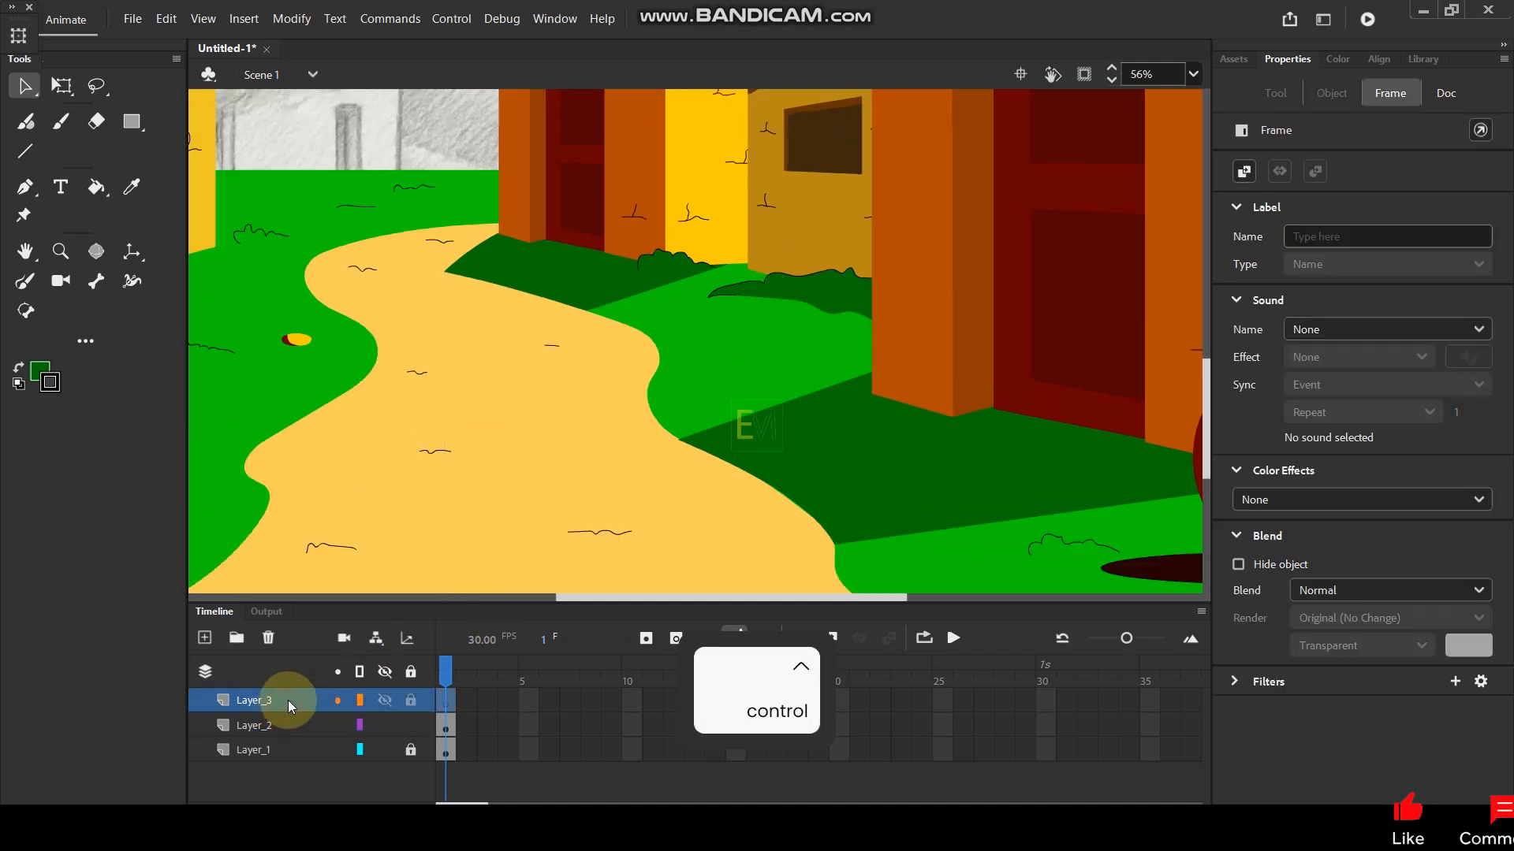
{"action": "key", "text": "y"}
{"action": "scroll", "coordinate": [745, 409], "scroll_direction": "up", "scroll_amount": 3}
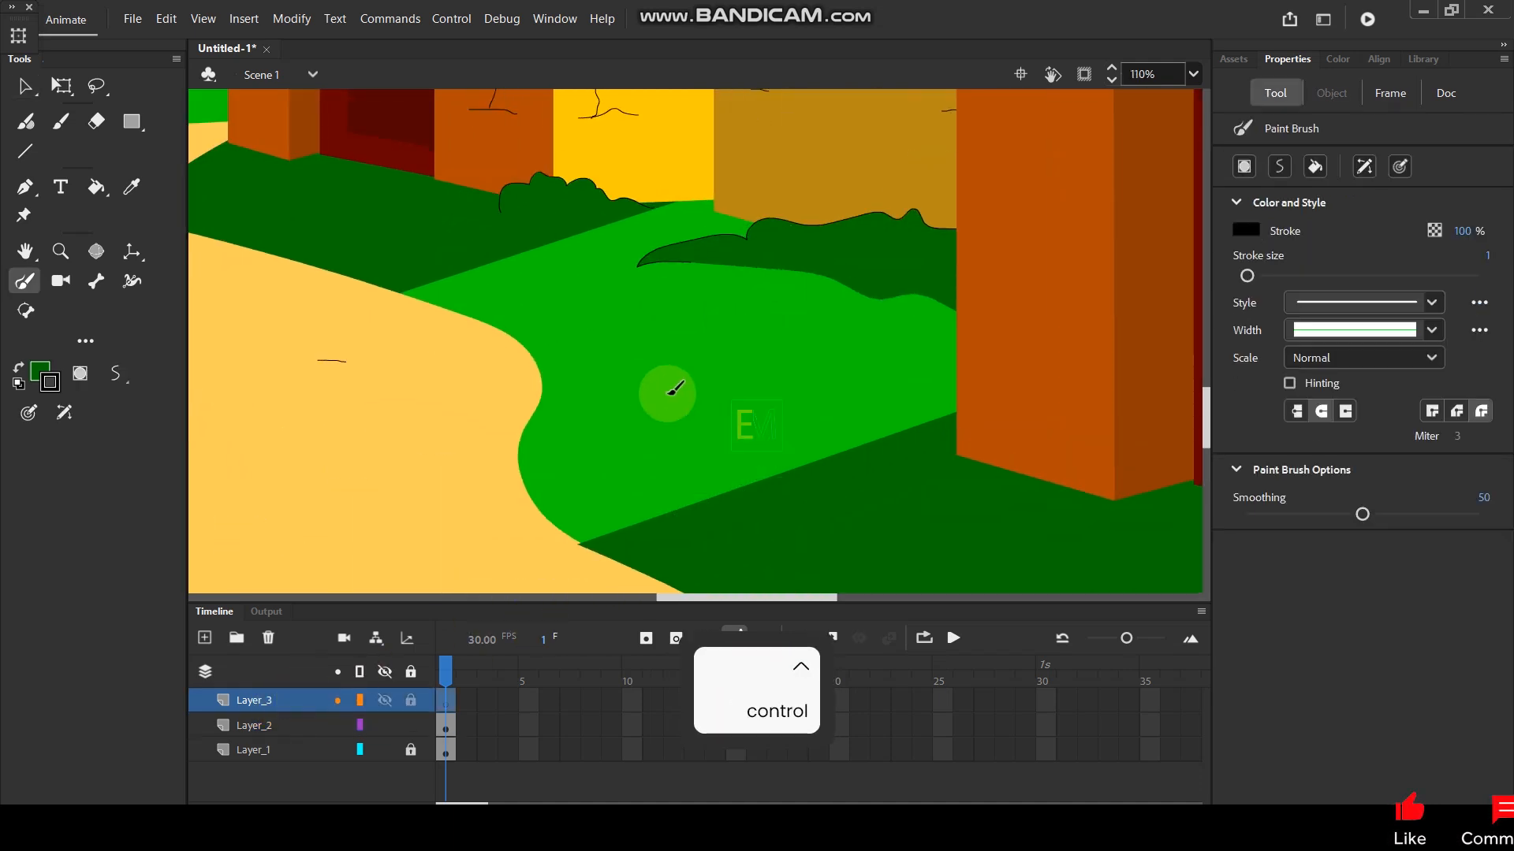
{"action": "left_click_drag", "start_coordinate": [665, 405], "coordinate": [729, 401]}
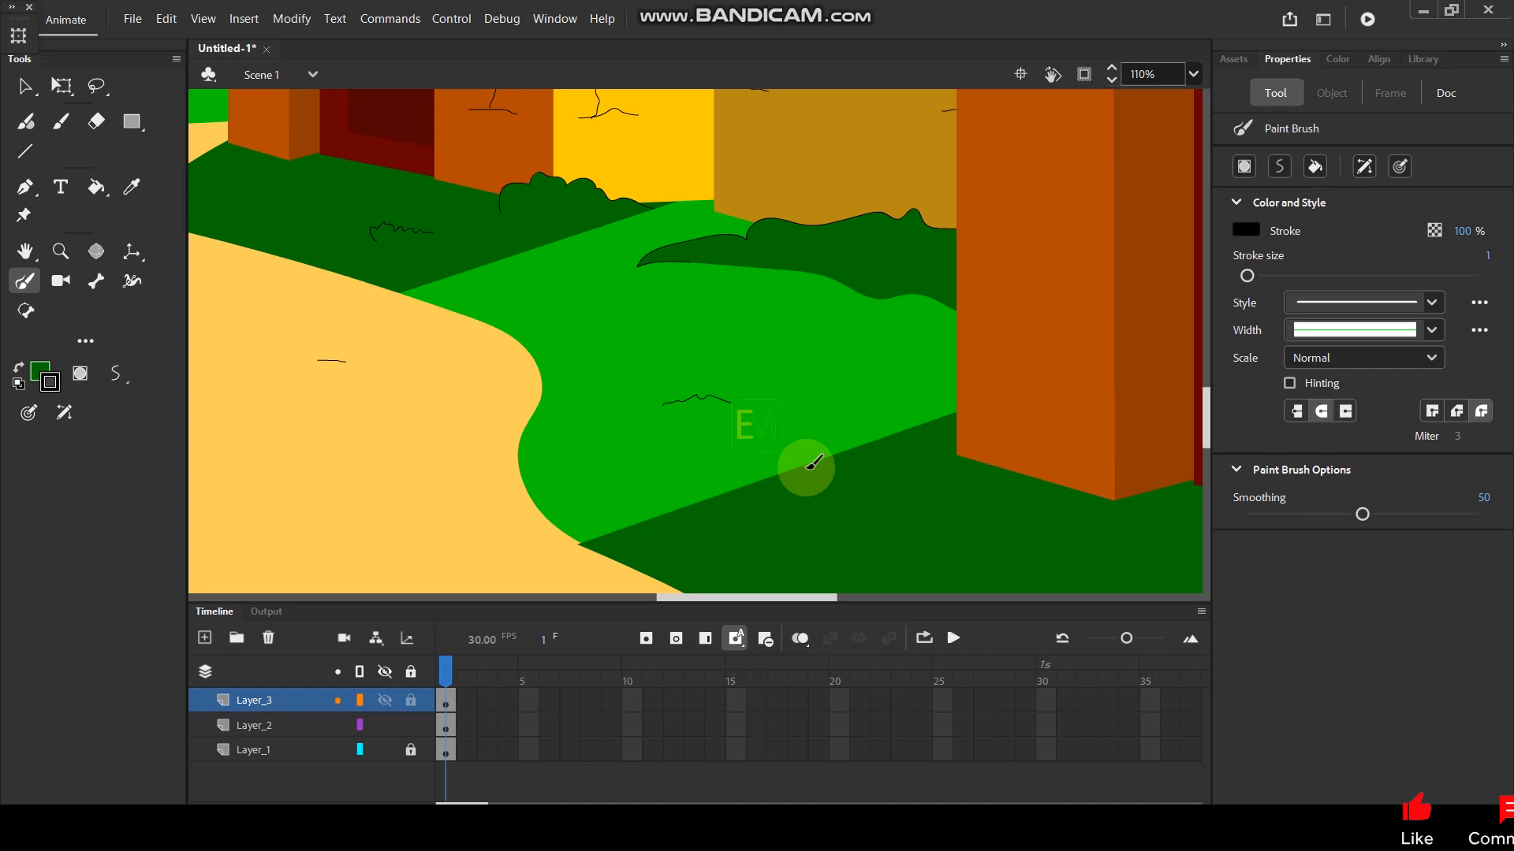
{"action": "left_click_drag", "start_coordinate": [843, 358], "coordinate": [893, 360]}
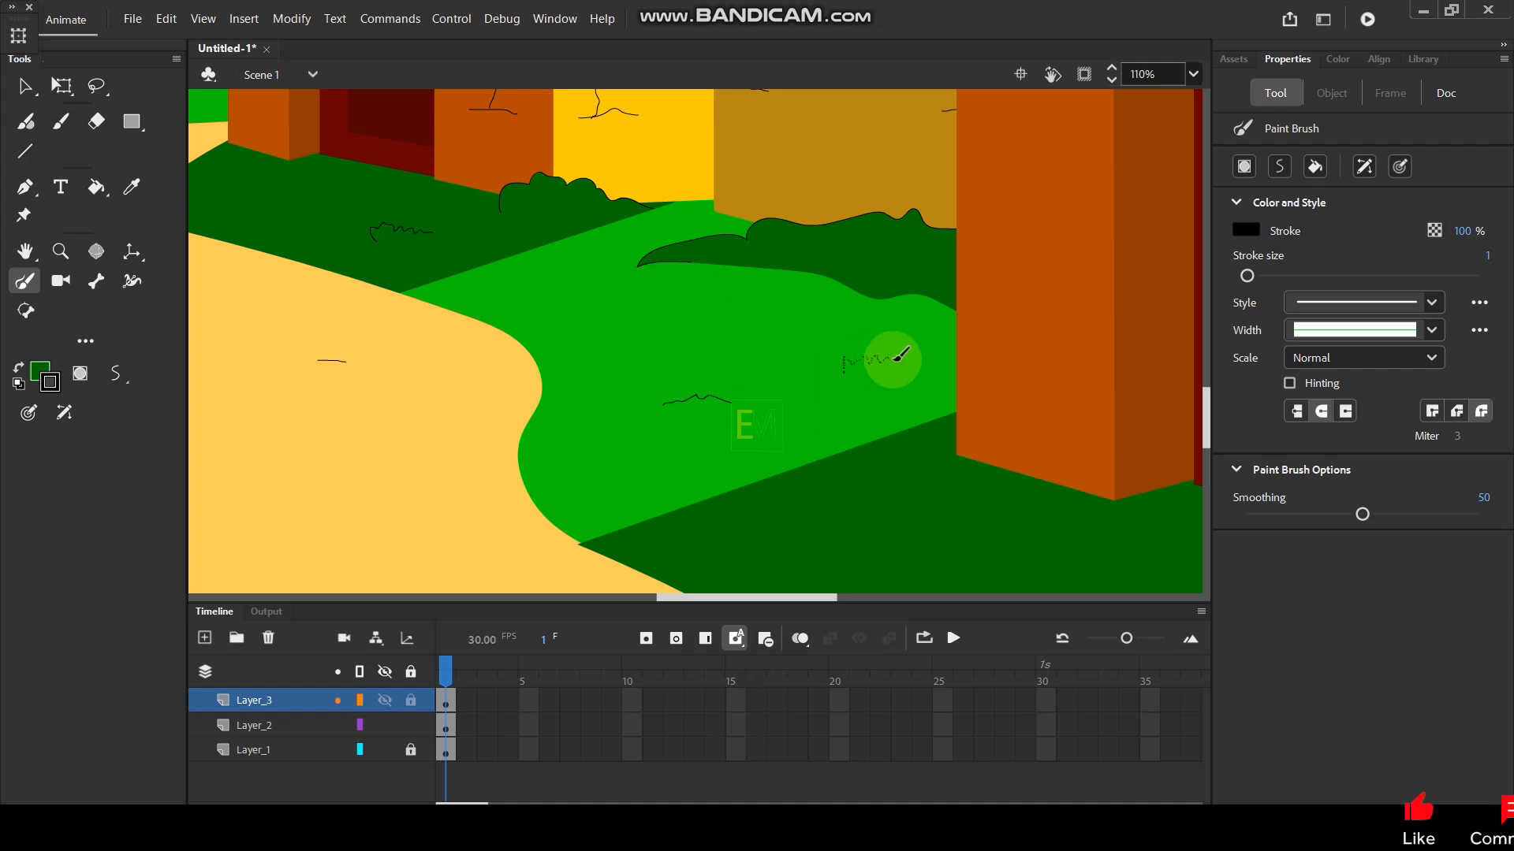
Draw more black grass marks on the large right-hand hut's shadow and beside the right clay pot.
{"action": "scroll", "coordinate": [796, 236], "scroll_direction": "down", "scroll_amount": 5}
{"action": "scroll", "coordinate": [902, 291], "scroll_direction": "up", "scroll_amount": 2}
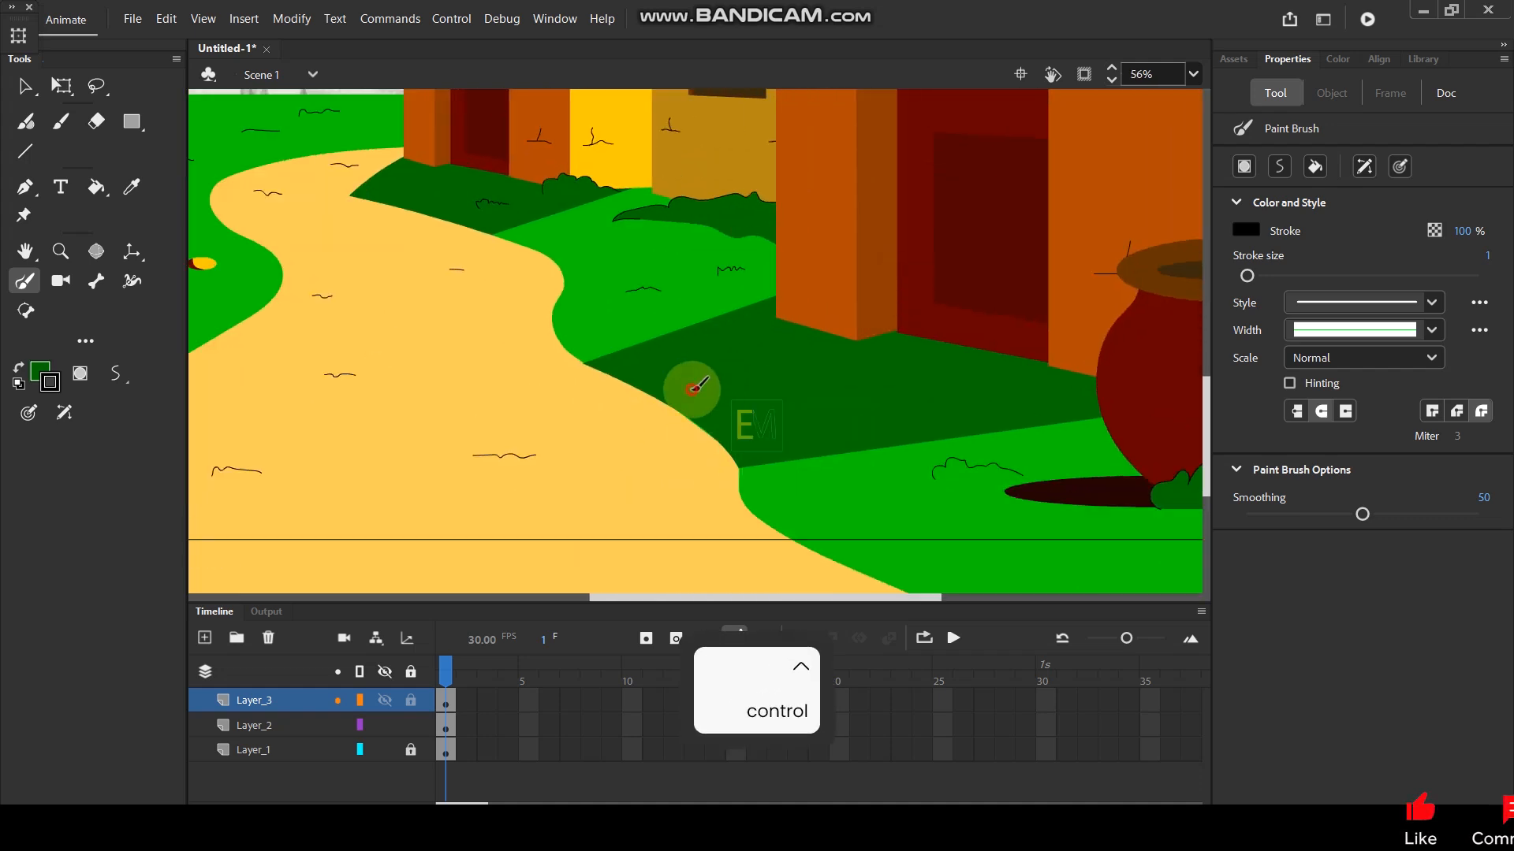
{"action": "left_click_drag", "start_coordinate": [692, 389], "coordinate": [709, 369]}
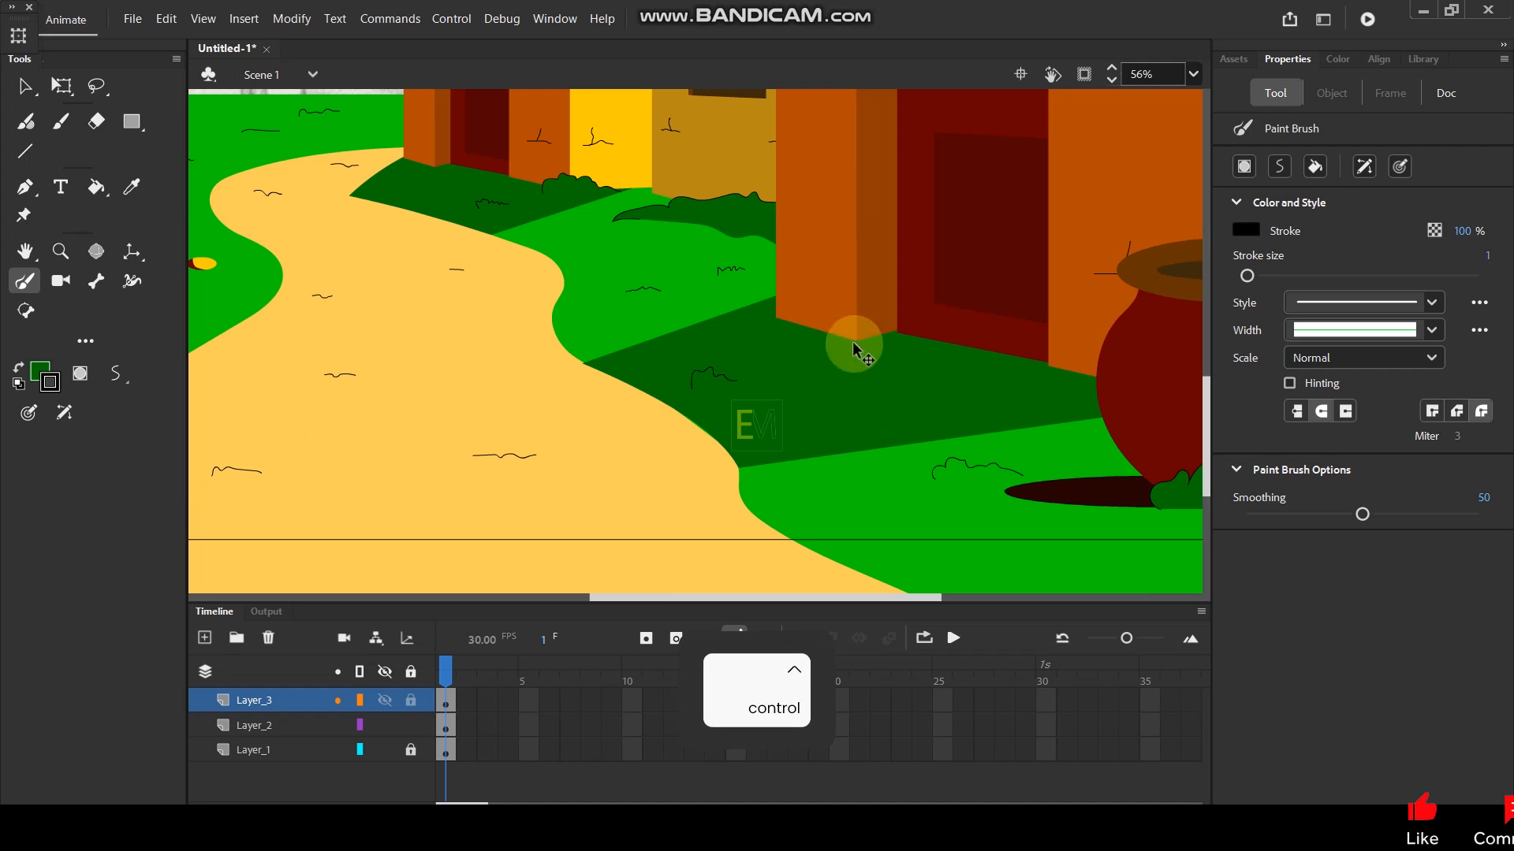
{"action": "scroll", "coordinate": [930, 378], "scroll_direction": "down", "scroll_amount": 3}
{"action": "scroll", "coordinate": [1045, 399], "scroll_direction": "up", "scroll_amount": 1}
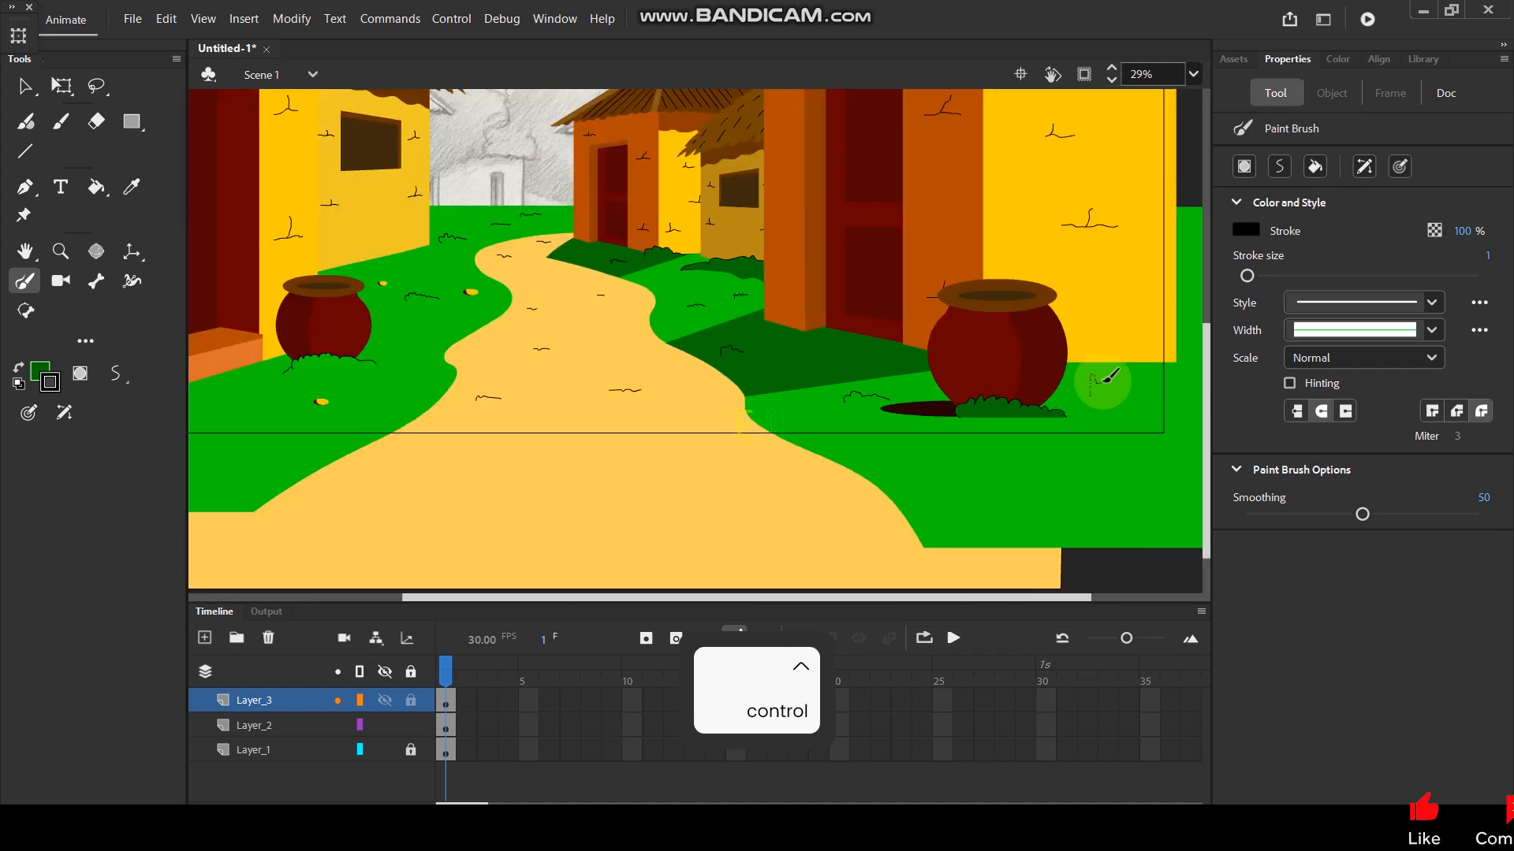
{"action": "left_click_drag", "start_coordinate": [1135, 391], "coordinate": [1136, 390]}
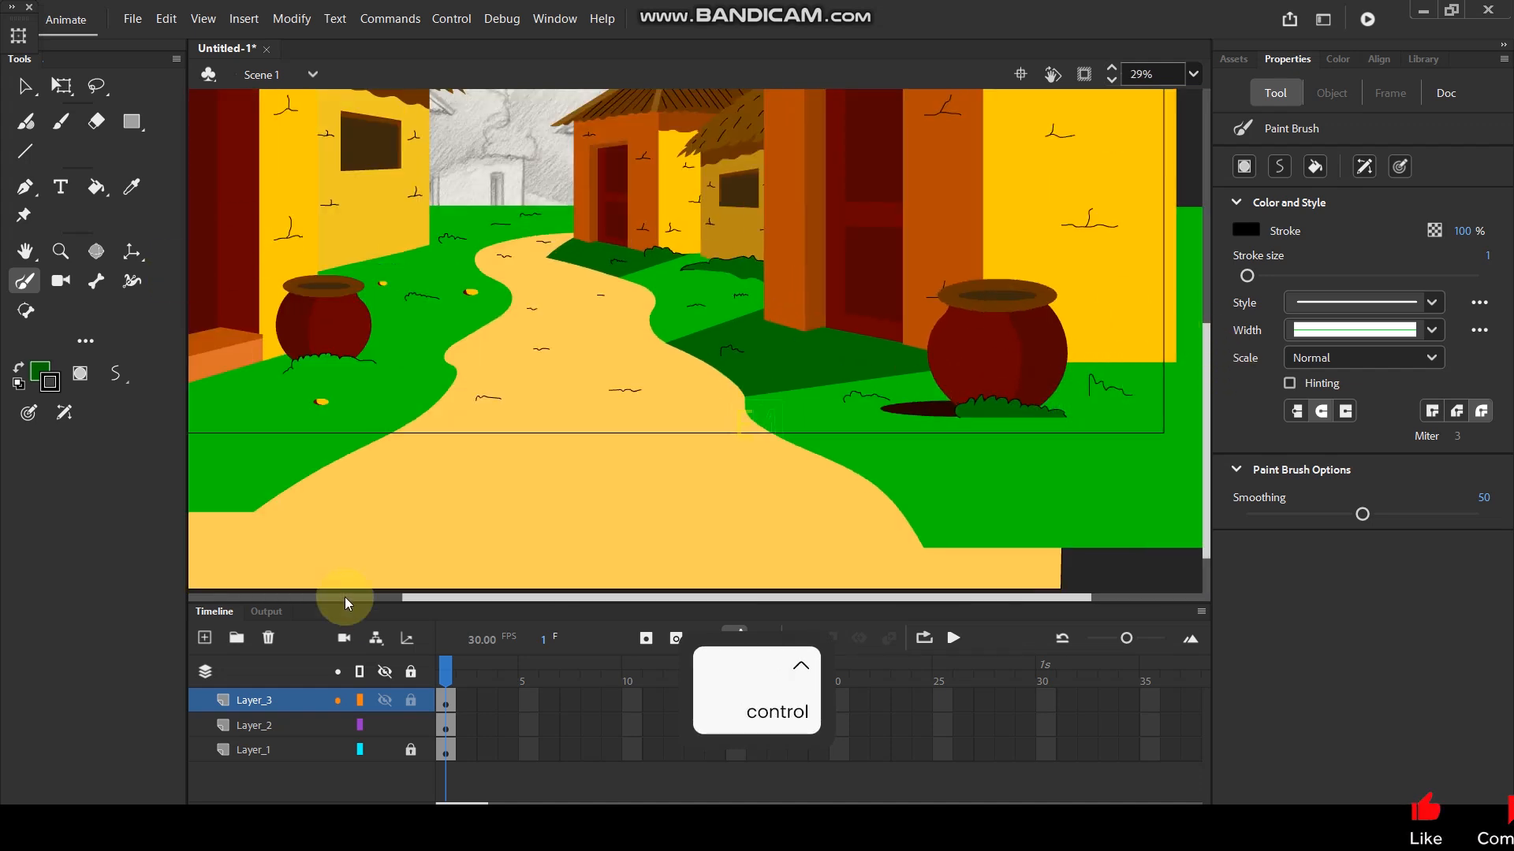
Group the new grass marks on Layer_3 and move them to the same place on Layer_2.
{"action": "left_click", "coordinate": [287, 704]}
{"action": "key", "text": "ctrl+g"}
{"action": "key", "text": "ctrl+x"}
{"action": "left_click", "coordinate": [303, 724]}
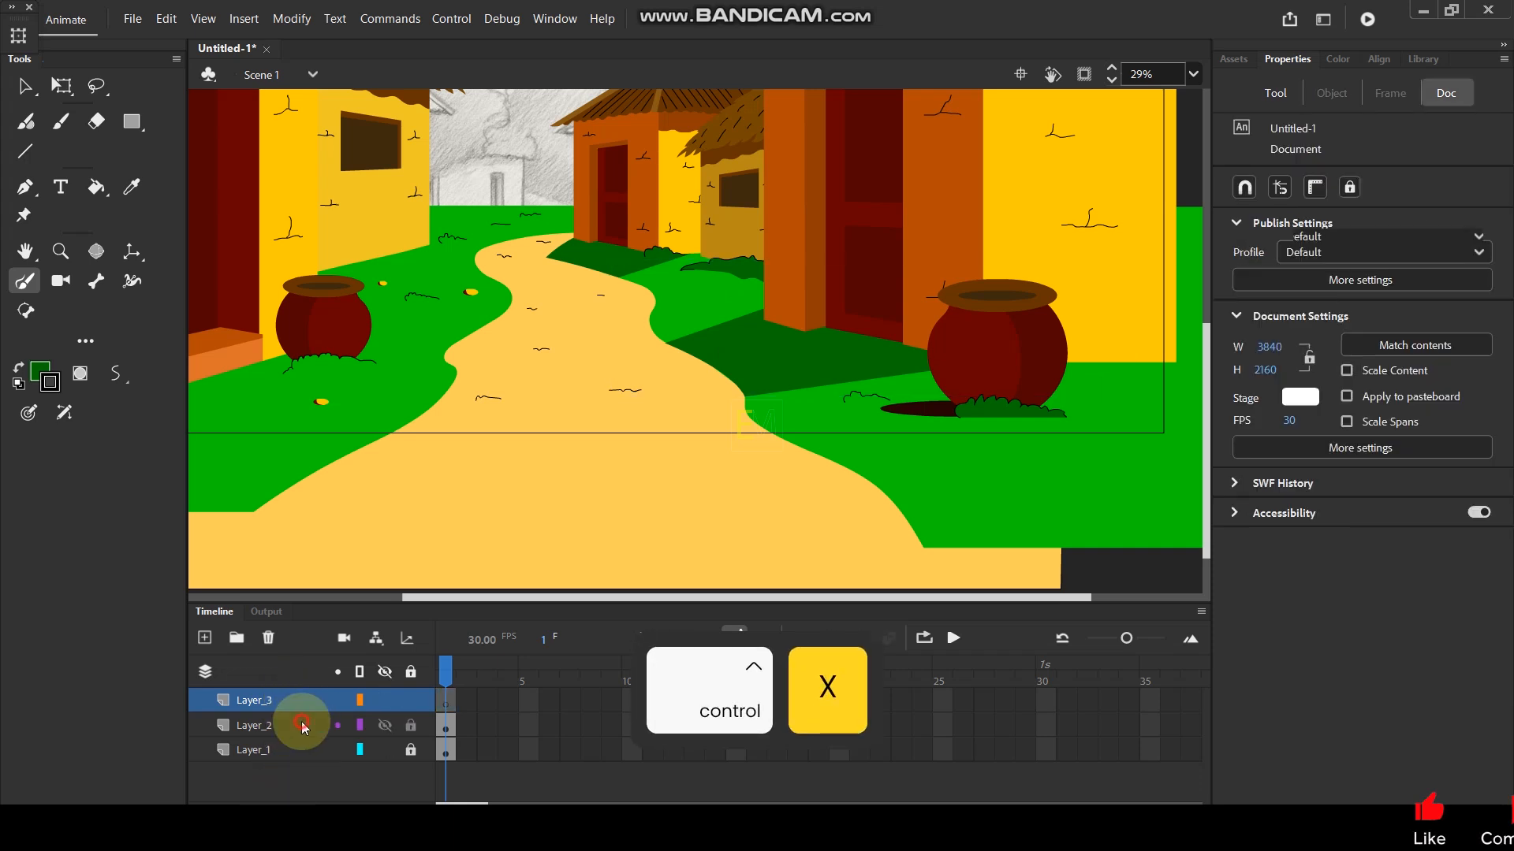
{"action": "key", "text": "ctrl+shift+v"}
{"action": "scroll", "coordinate": [616, 440], "scroll_direction": "down", "scroll_amount": 3}
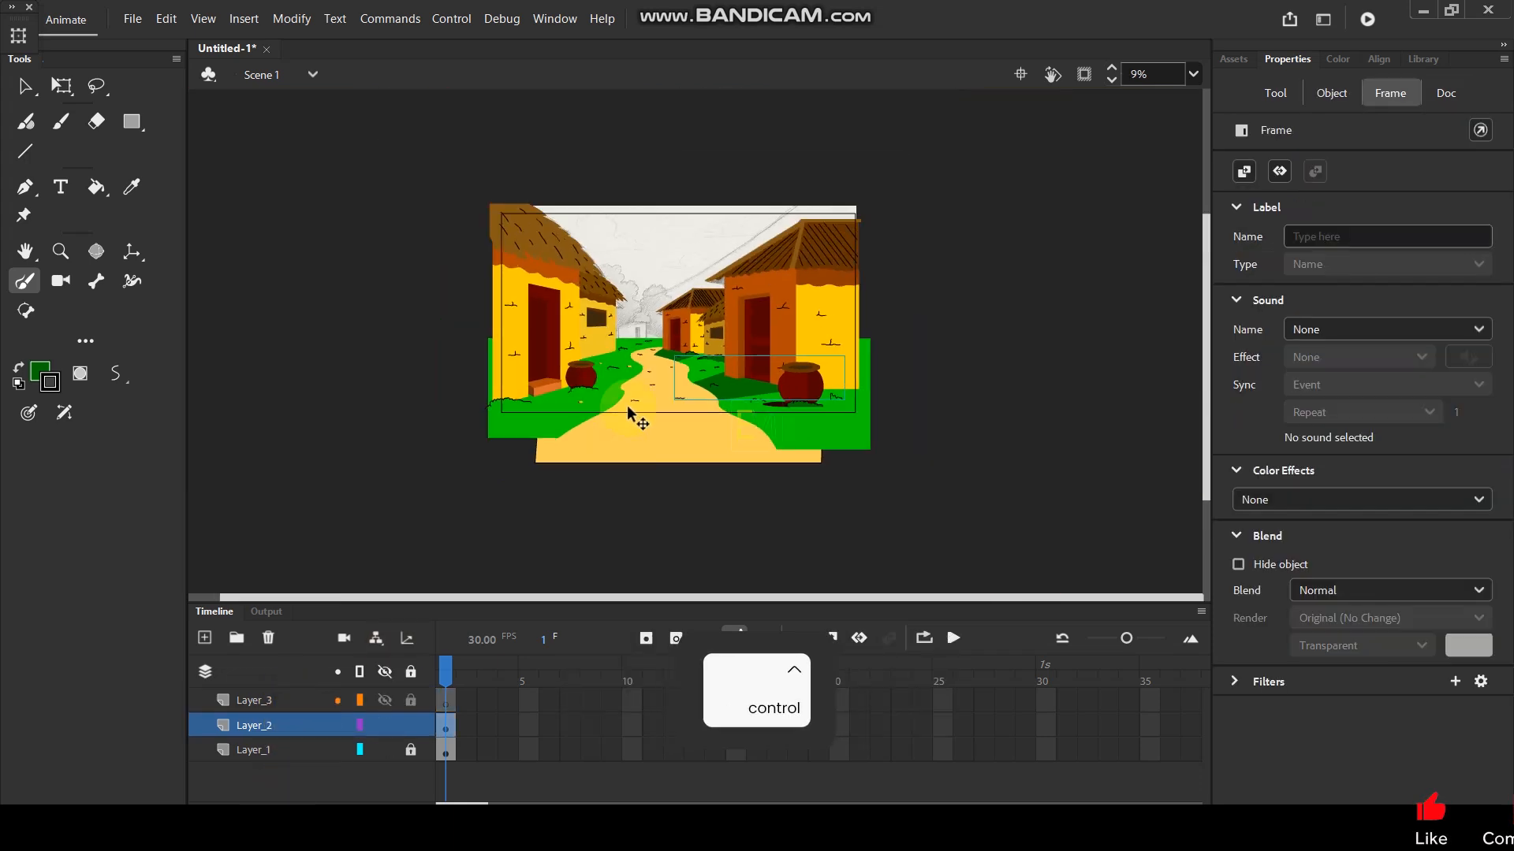
{"action": "scroll", "coordinate": [669, 281], "scroll_direction": "up", "scroll_amount": 2}
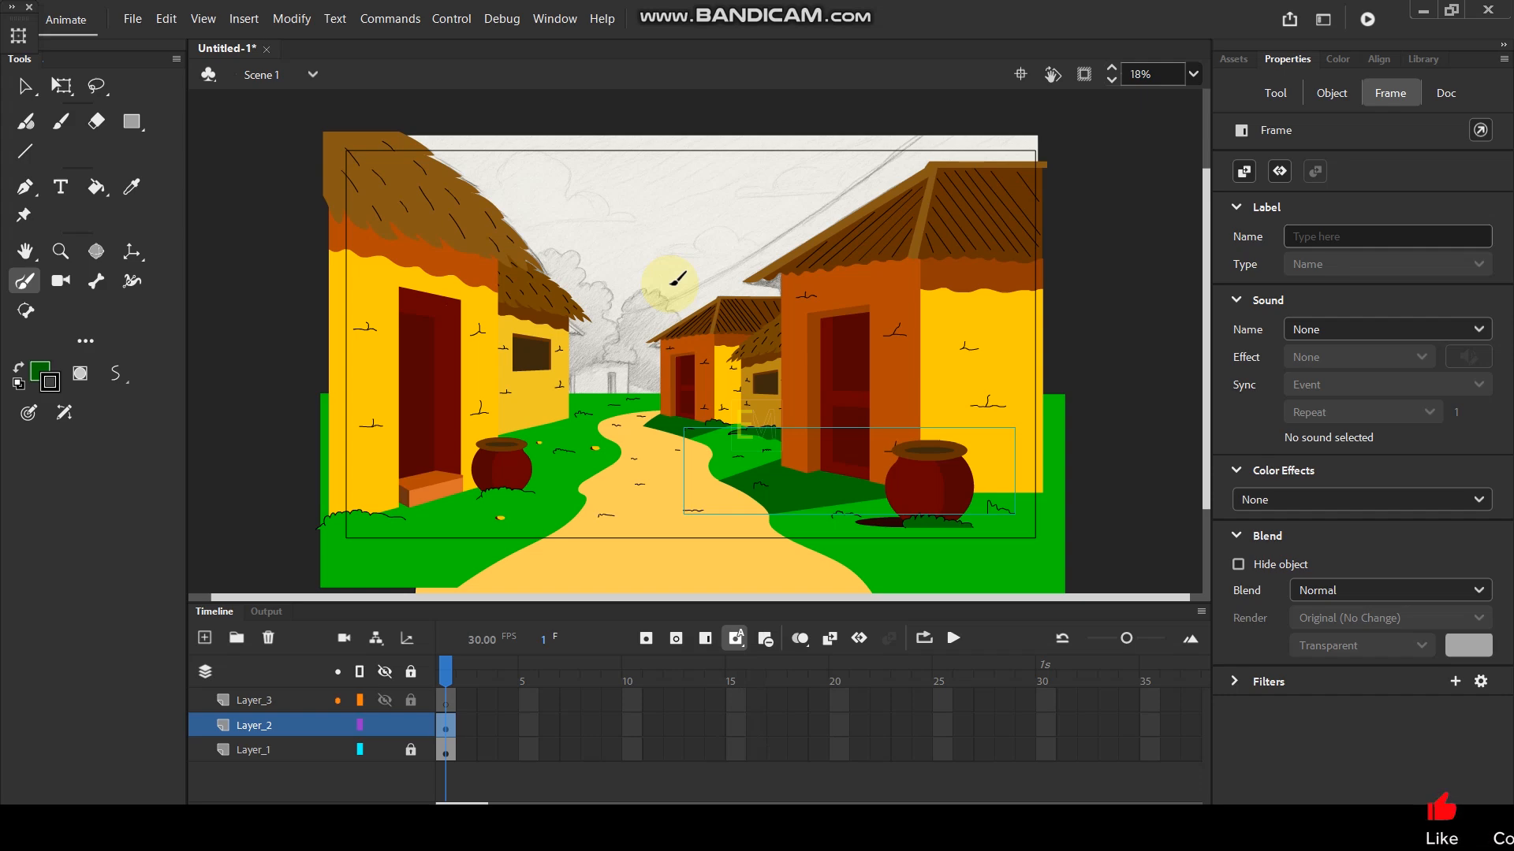
On Layer_3, draw a long hedge outline between the left and middle huts with a scalloped top, rounded left end and flat base.
{"action": "scroll", "coordinate": [621, 362], "scroll_direction": "up", "scroll_amount": 2, "text": "ctrl"}
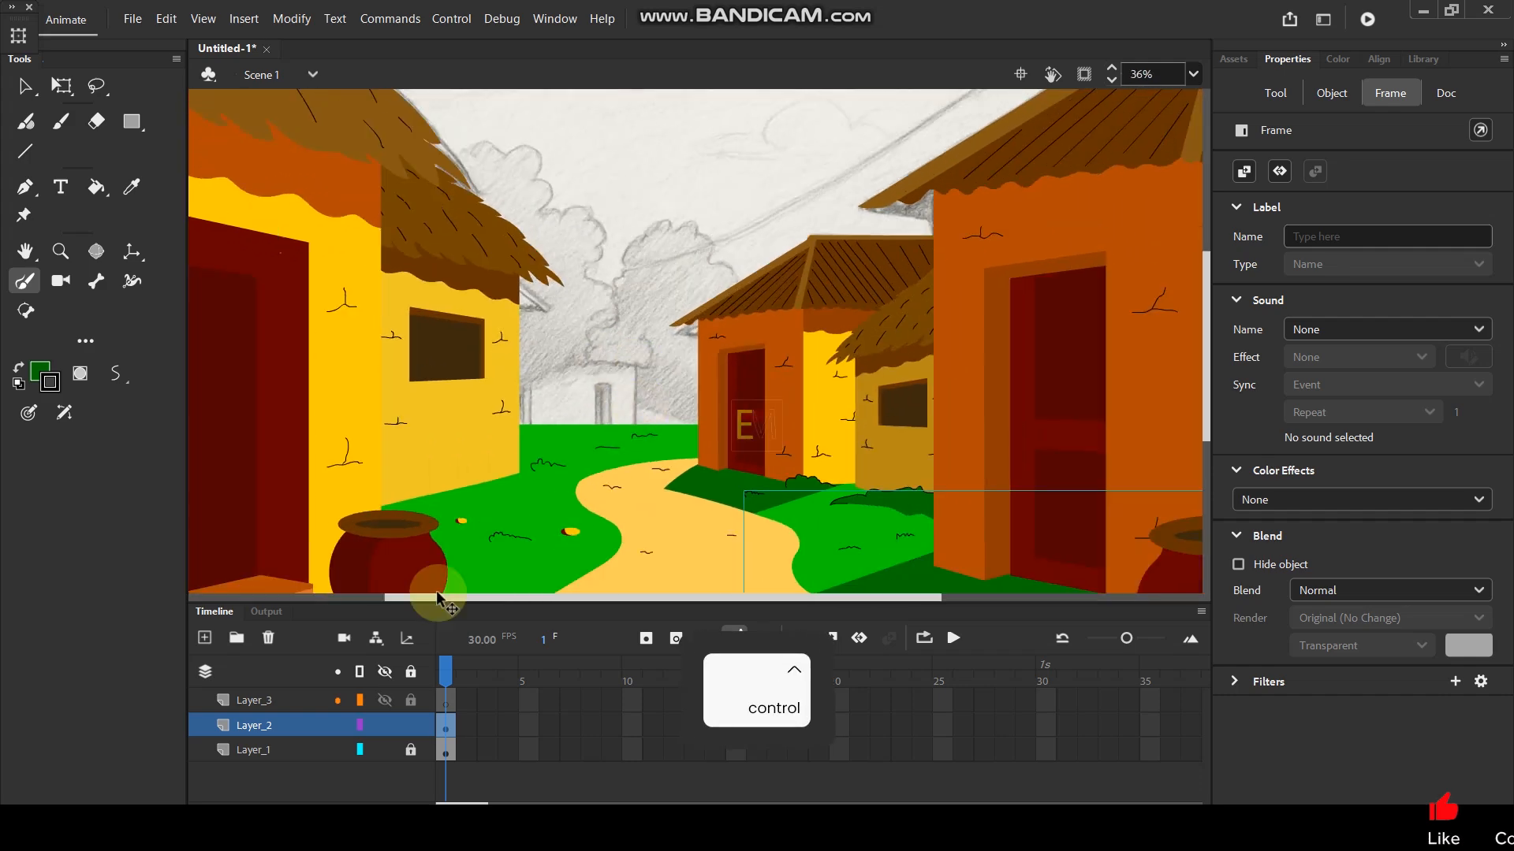
{"action": "left_click", "coordinate": [284, 702]}
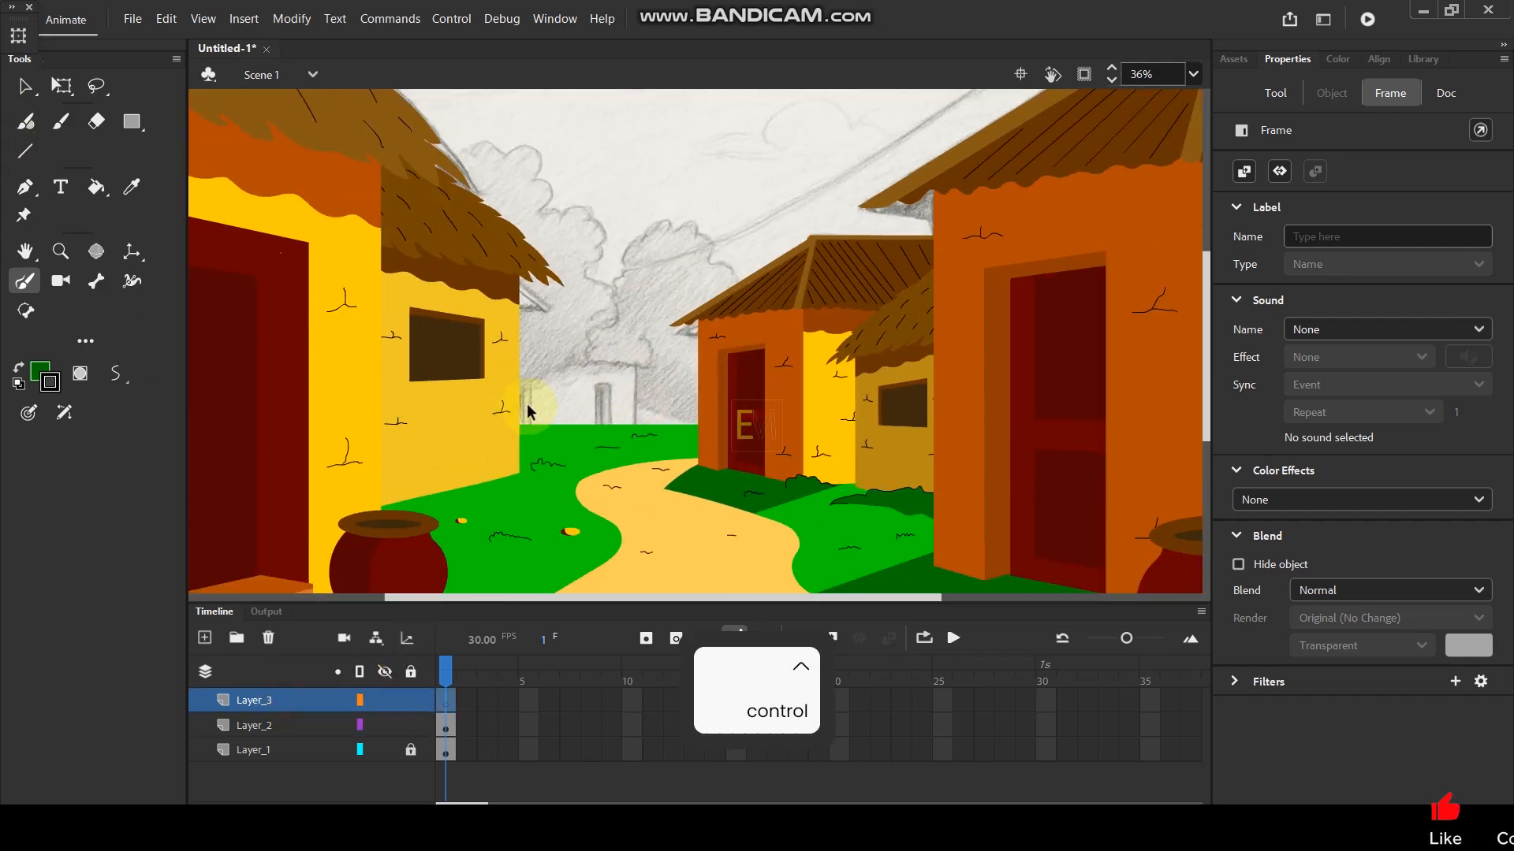
{"action": "scroll", "coordinate": [477, 432], "scroll_direction": "up", "scroll_amount": 1, "text": "ctrl"}
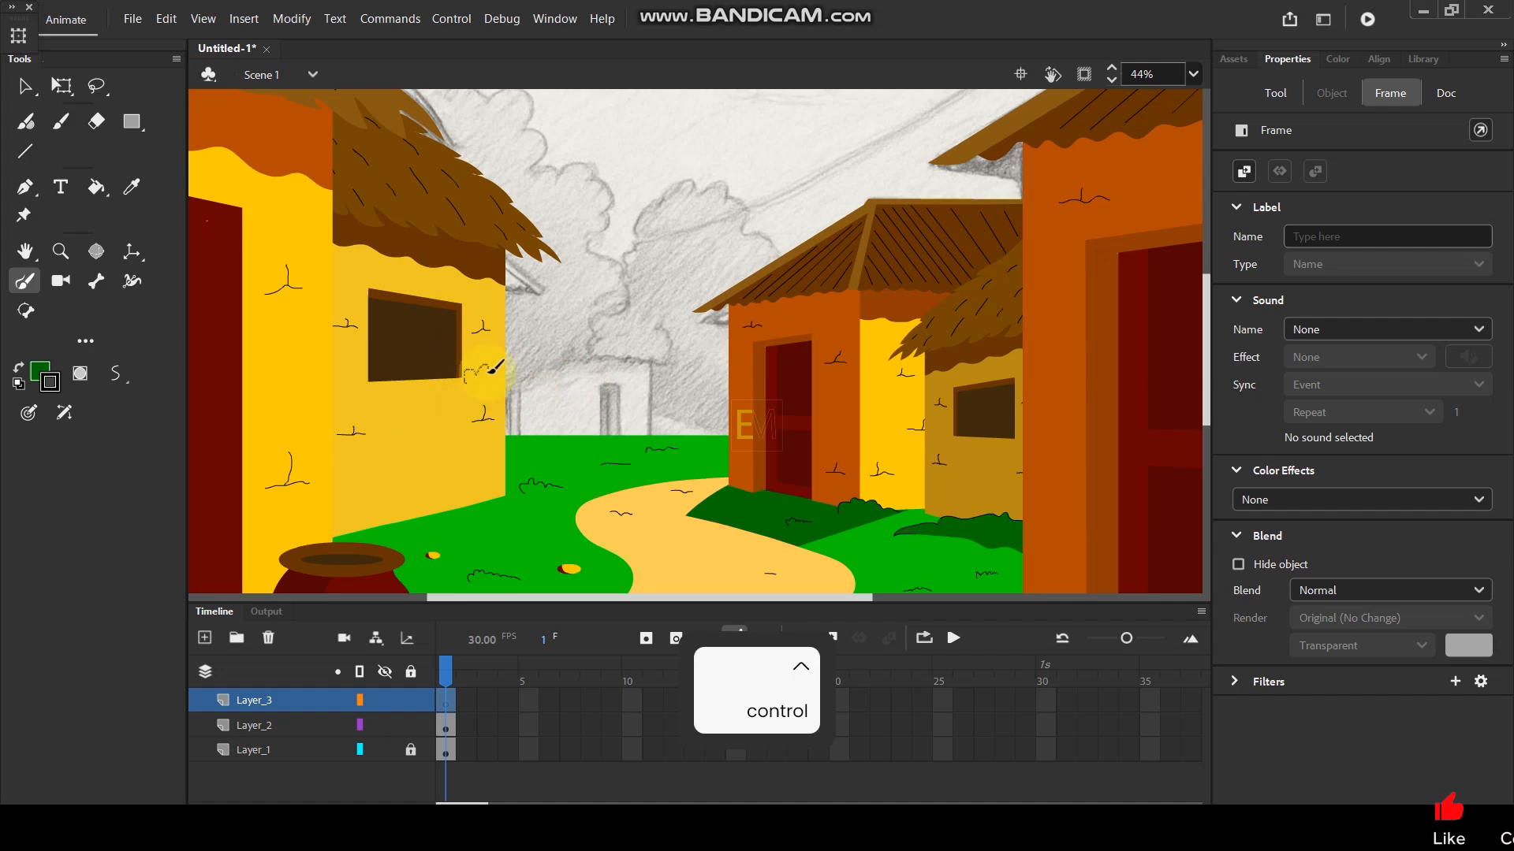
{"action": "left_click_drag", "start_coordinate": [508, 366], "coordinate": [538, 361]}
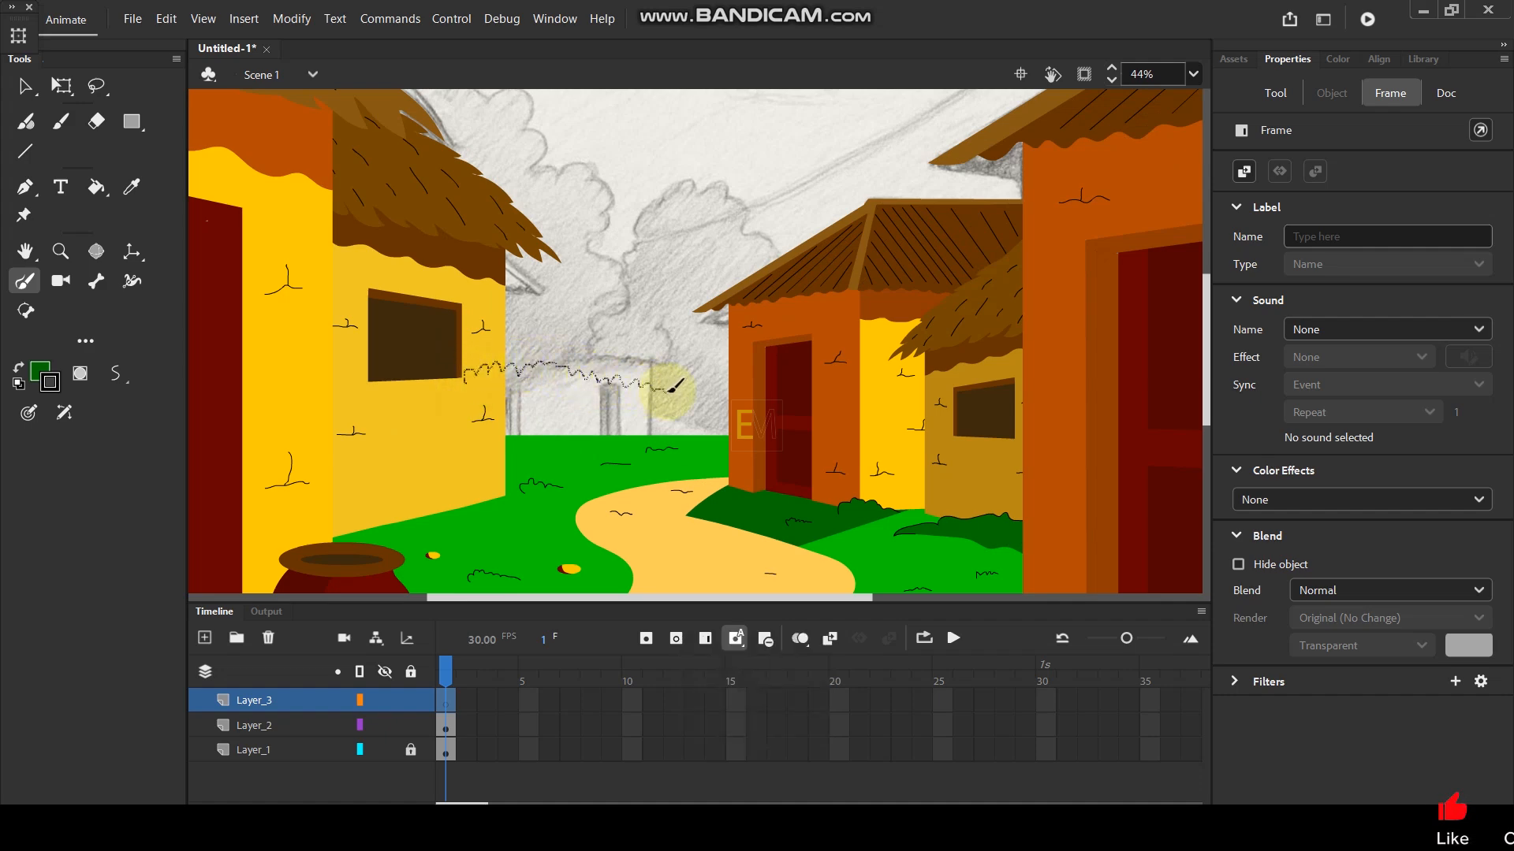
{"action": "left_click_drag", "start_coordinate": [717, 401], "coordinate": [796, 422]}
{"action": "scroll", "coordinate": [584, 405], "scroll_direction": "up", "scroll_amount": 2}
{"action": "key", "text": "ctrl"}
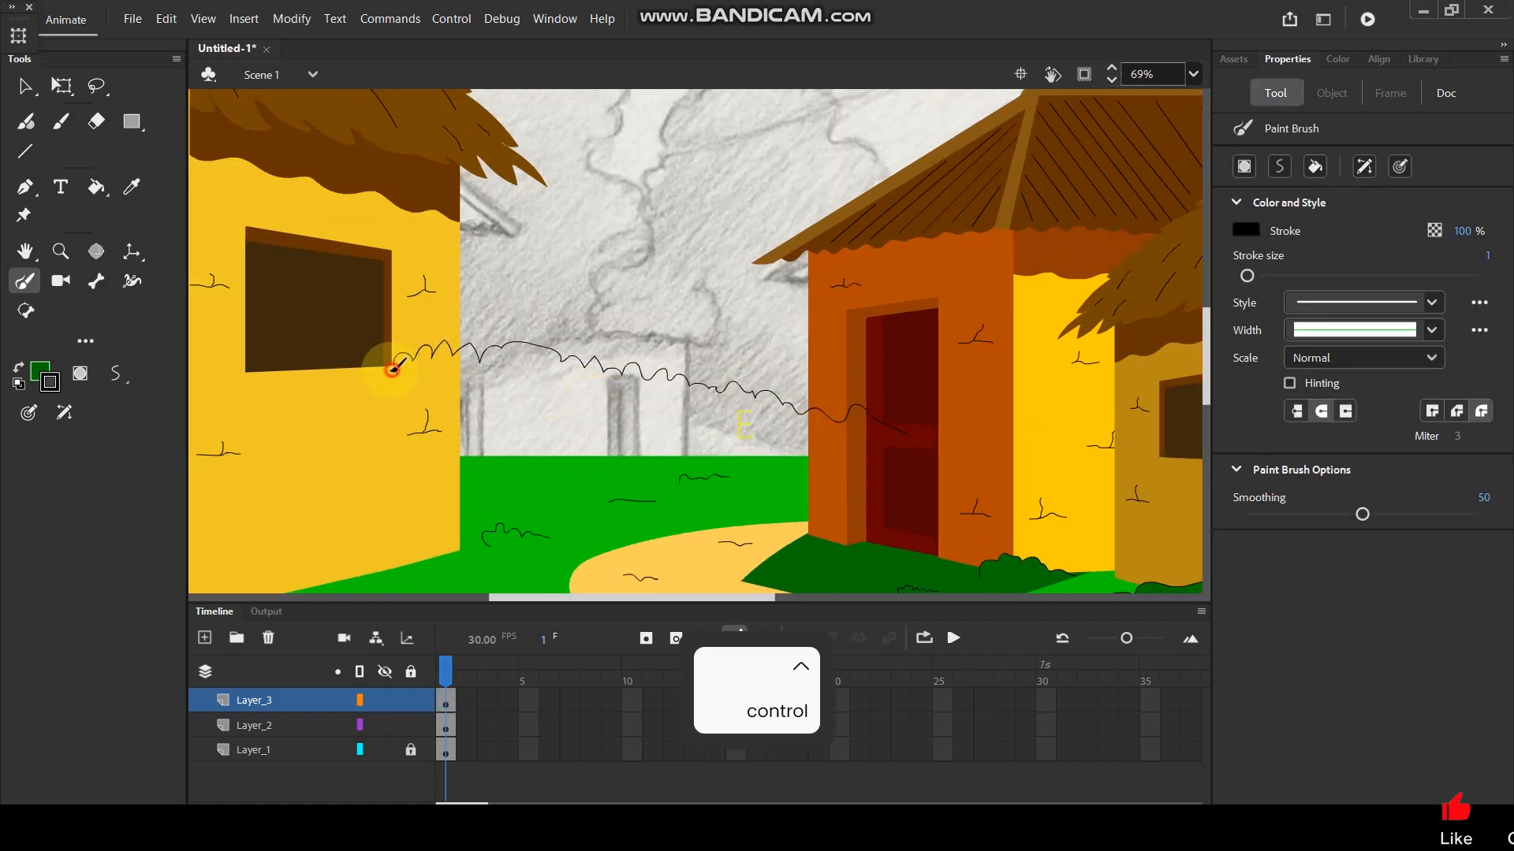
{"action": "mouse_move", "coordinate": [411, 467]}
{"action": "left_mouse_down"}
{"action": "mouse_move", "coordinate": [897, 472]}
{"action": "mouse_move", "coordinate": [892, 422]}
{"action": "left_mouse_up"}
{"action": "key", "text": "shift"}
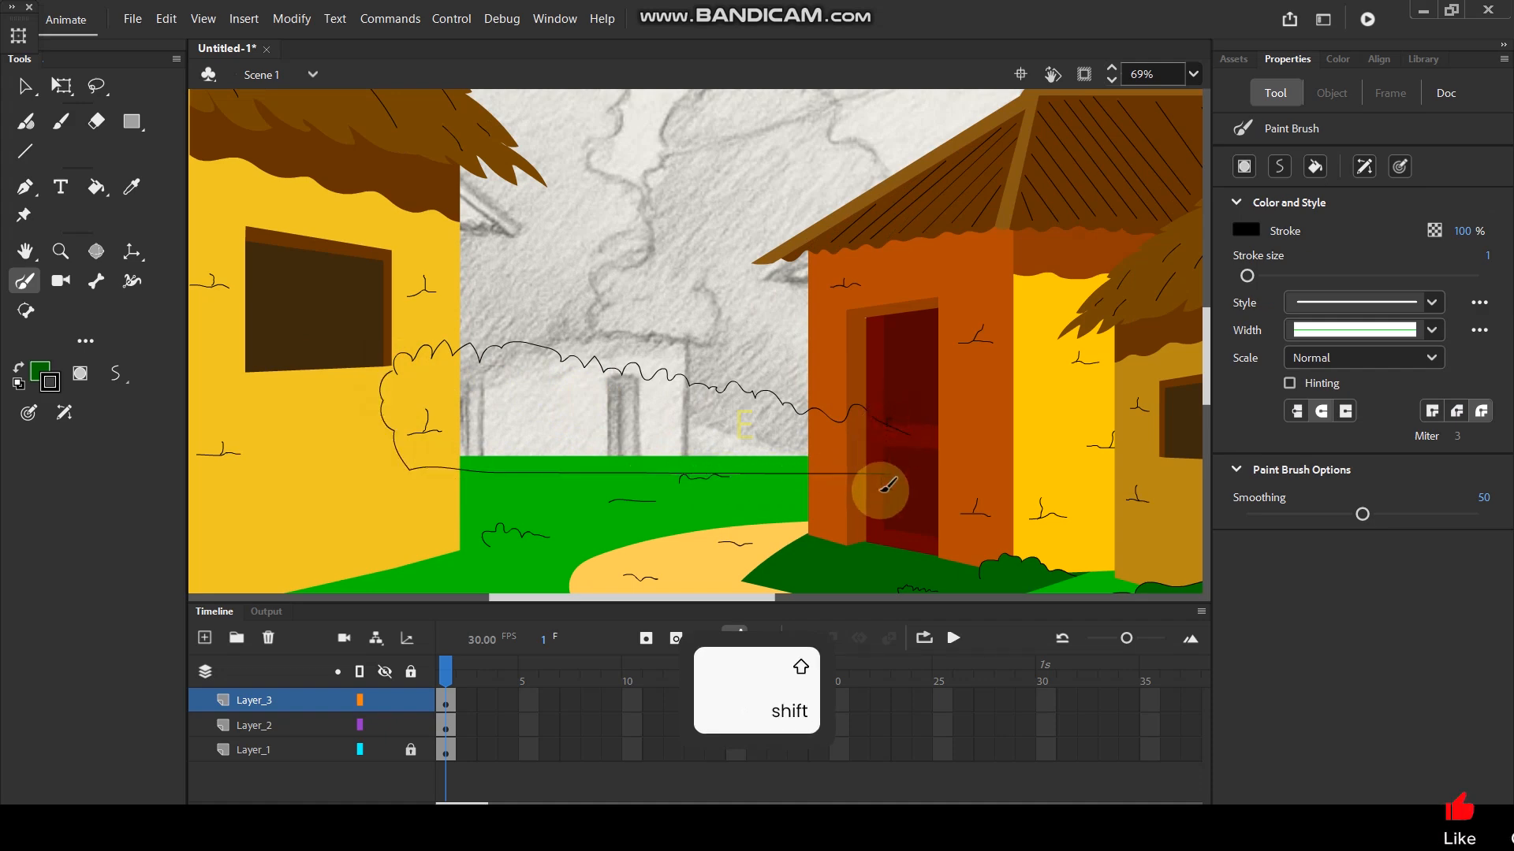
Close the hedge outline's right end and draw a scalloped line along its middle to split it into two bands.
{"action": "key", "text": "ctrl"}
{"action": "scroll", "coordinate": [831, 442], "scroll_direction": "up", "scroll_amount": 2}
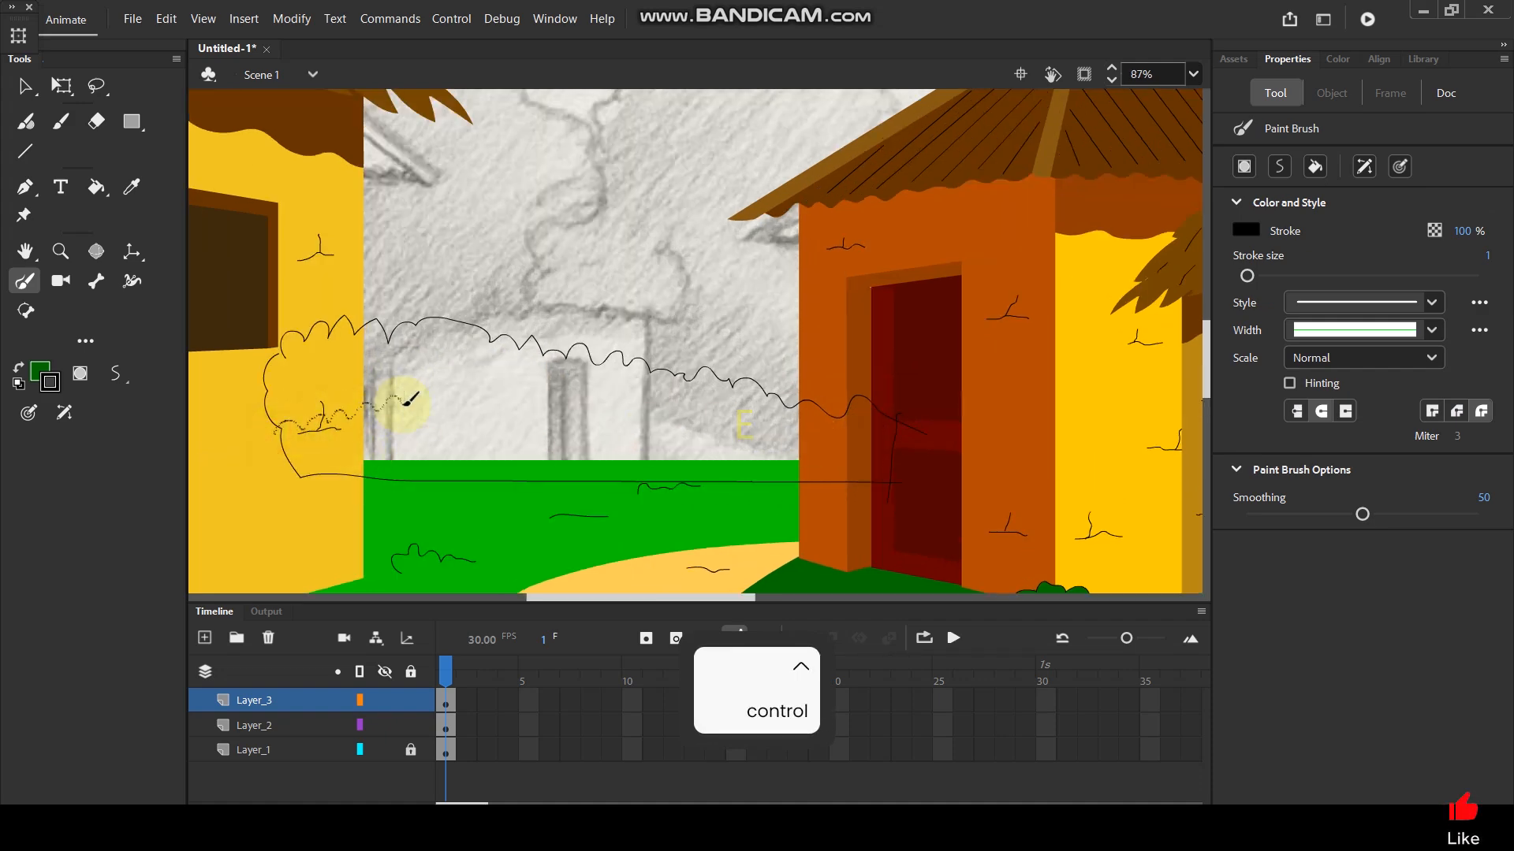
{"action": "left_click_drag", "start_coordinate": [563, 420], "coordinate": [642, 417]}
{"action": "mouse_move", "coordinate": [785, 443]}
{"action": "left_mouse_down"}
{"action": "mouse_move", "coordinate": [829, 452]}
{"action": "mouse_move", "coordinate": [917, 467]}
{"action": "left_mouse_up"}
{"action": "scroll", "coordinate": [507, 337], "scroll_direction": "down", "scroll_amount": 2}
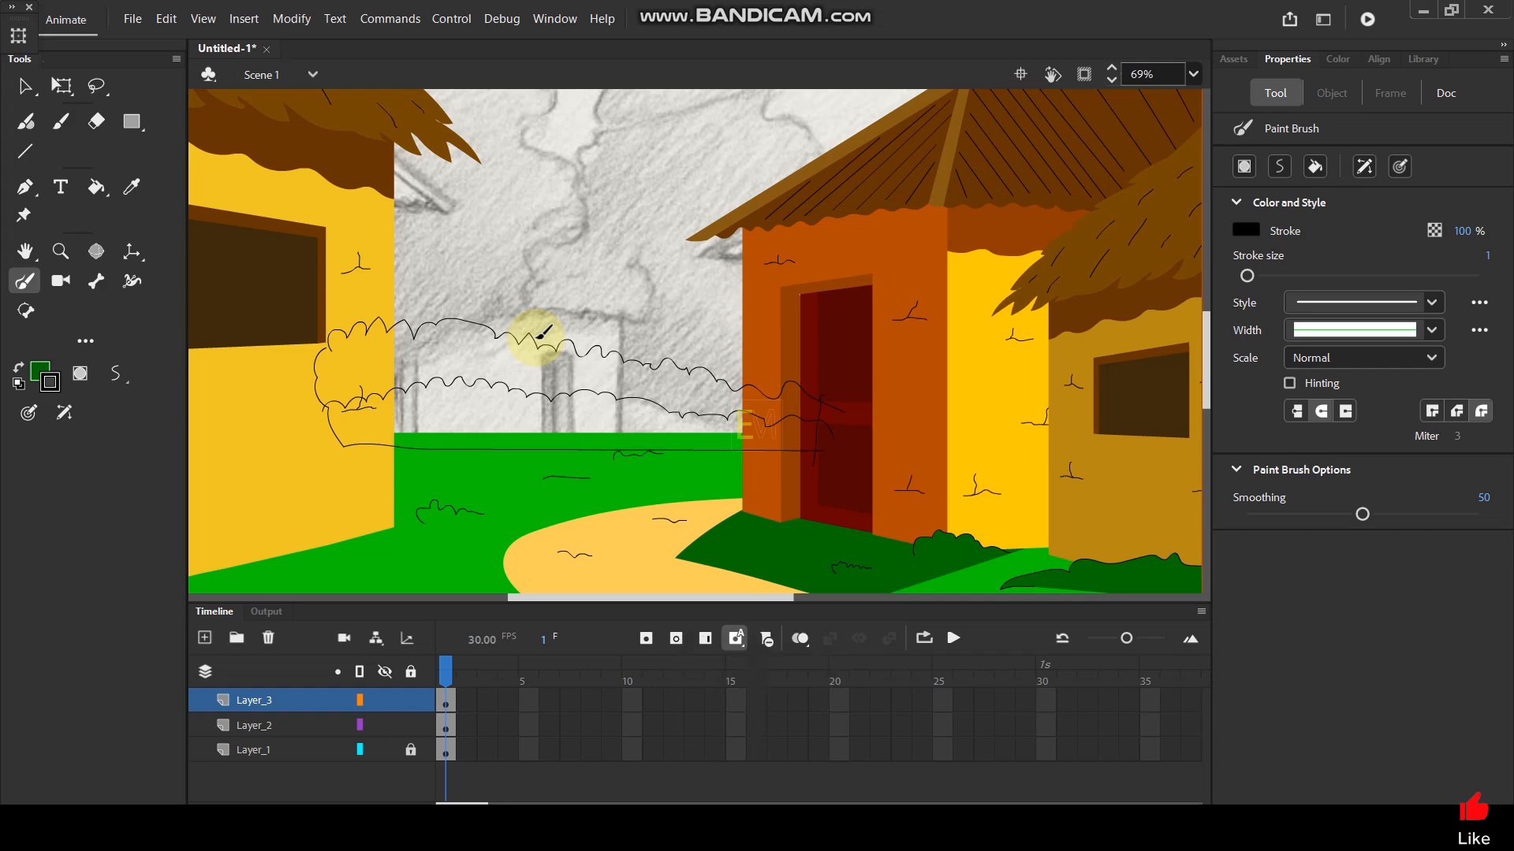
Close the gap at the hedge outline's left end and fill its upper band with the bright green sampled from the ground.
{"action": "key", "text": "i"}
{"action": "left_click", "coordinate": [433, 473]}
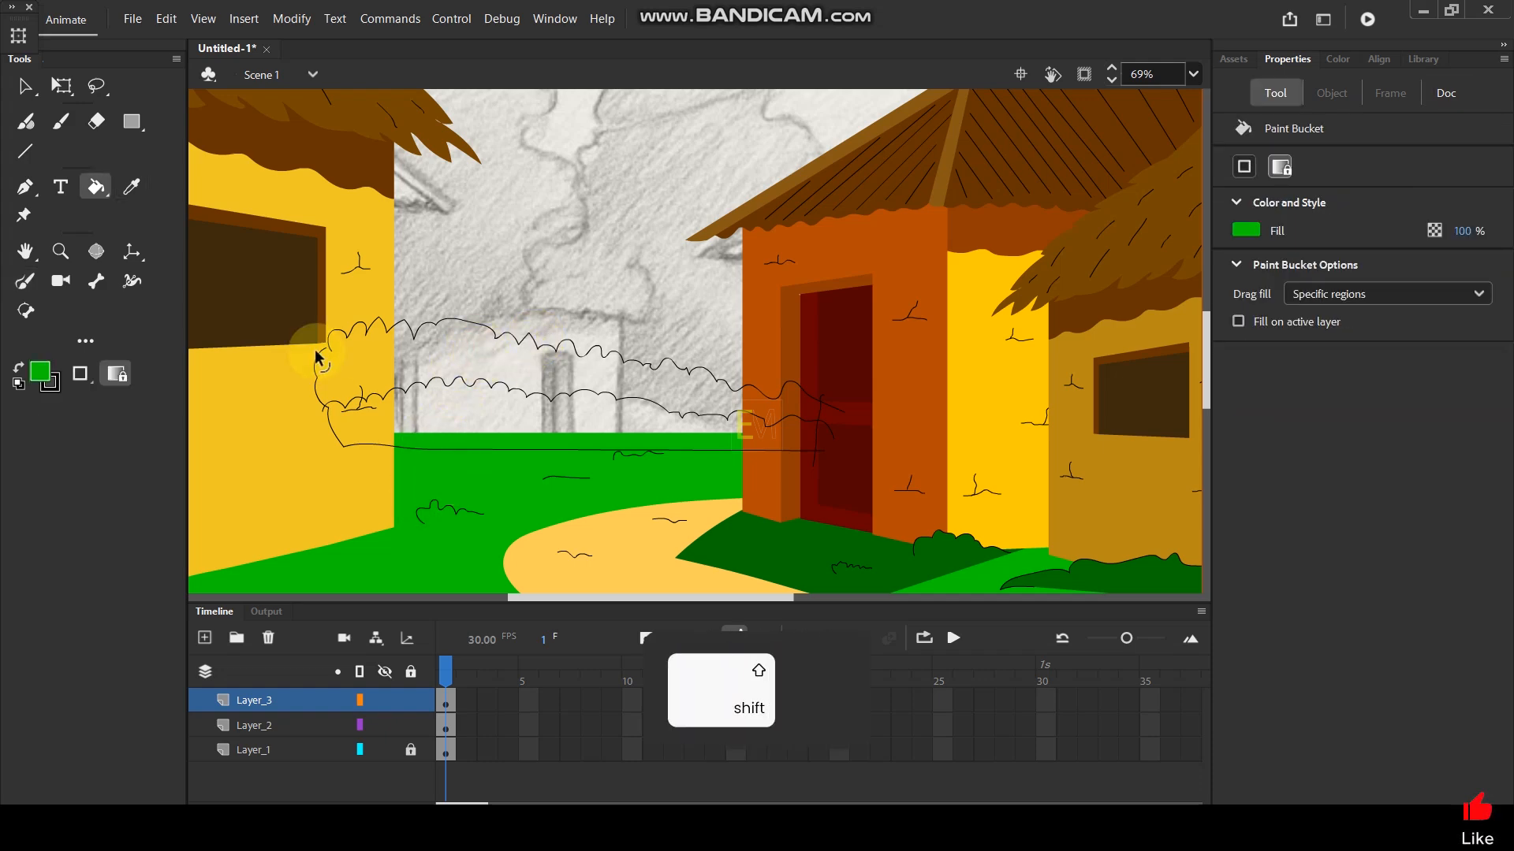
{"action": "scroll", "coordinate": [342, 352], "scroll_direction": "up", "scroll_amount": 6}
{"action": "key", "text": "v"}
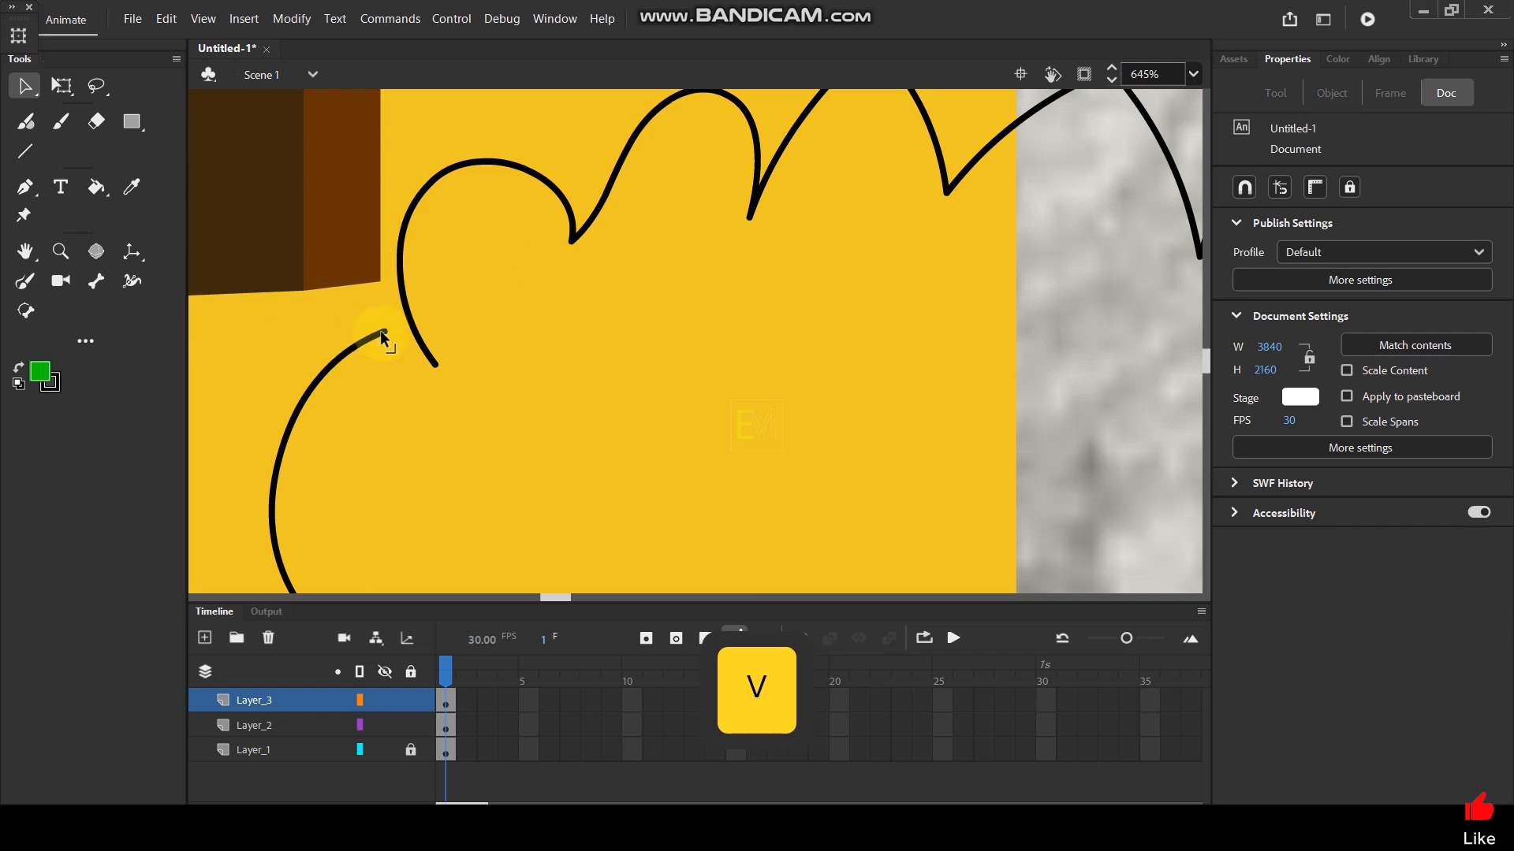
{"action": "scroll", "coordinate": [434, 310], "scroll_direction": "down", "scroll_amount": 6}
{"action": "key", "text": "k"}
{"action": "left_click", "coordinate": [519, 329]}
Fill the hedge's lower band with the dark green sampled from the ground shadow and delete the hedge's black outlines.
{"action": "key", "text": "i"}
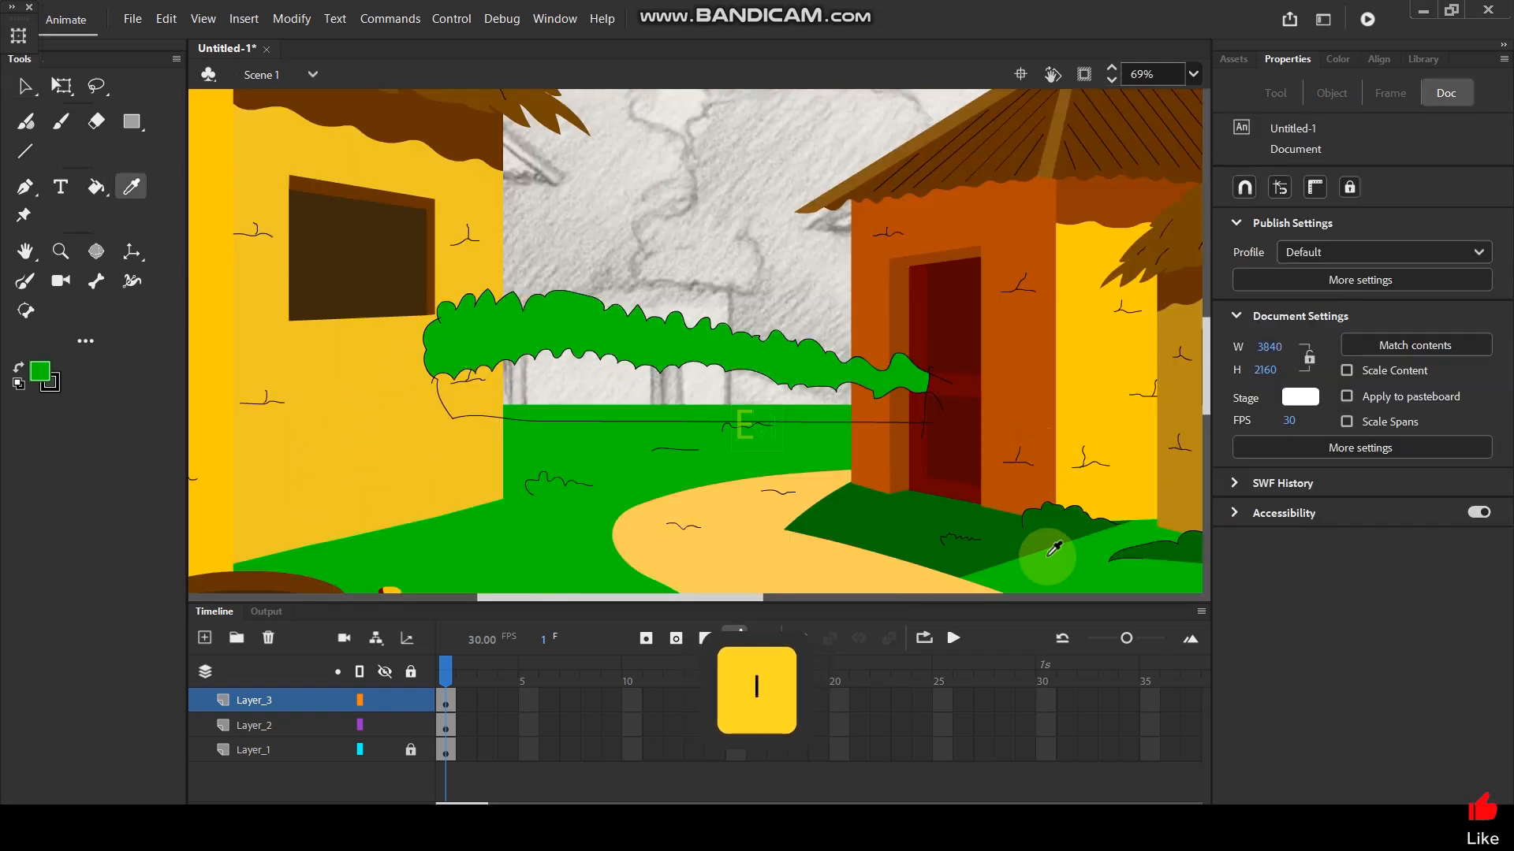
{"action": "left_click", "coordinate": [889, 513]}
{"action": "left_click", "coordinate": [707, 382]}
{"action": "left_click", "coordinate": [24, 86]}
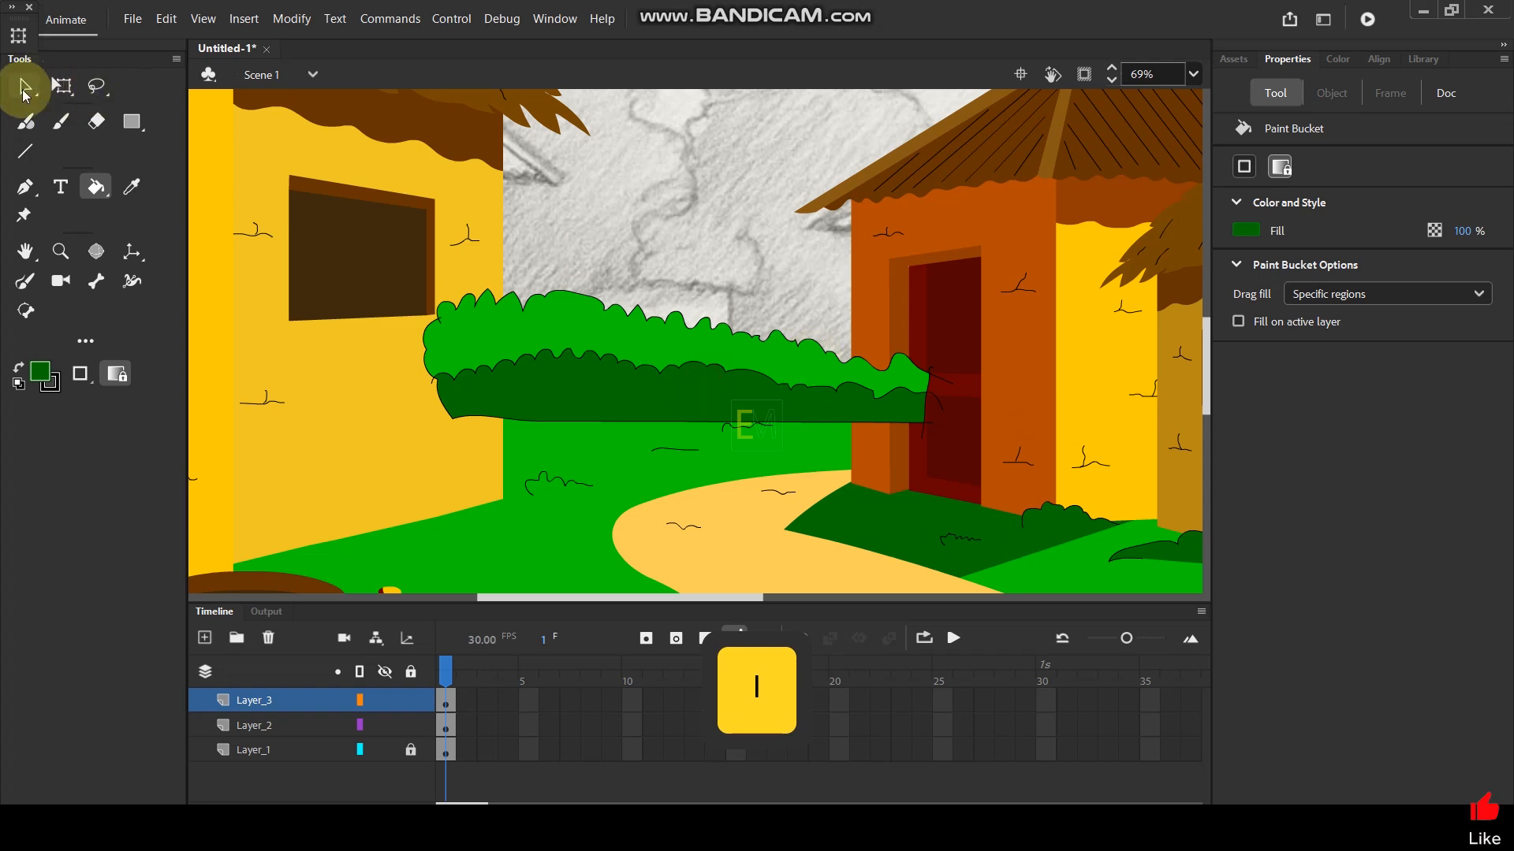
{"action": "double_click", "coordinate": [560, 361]}
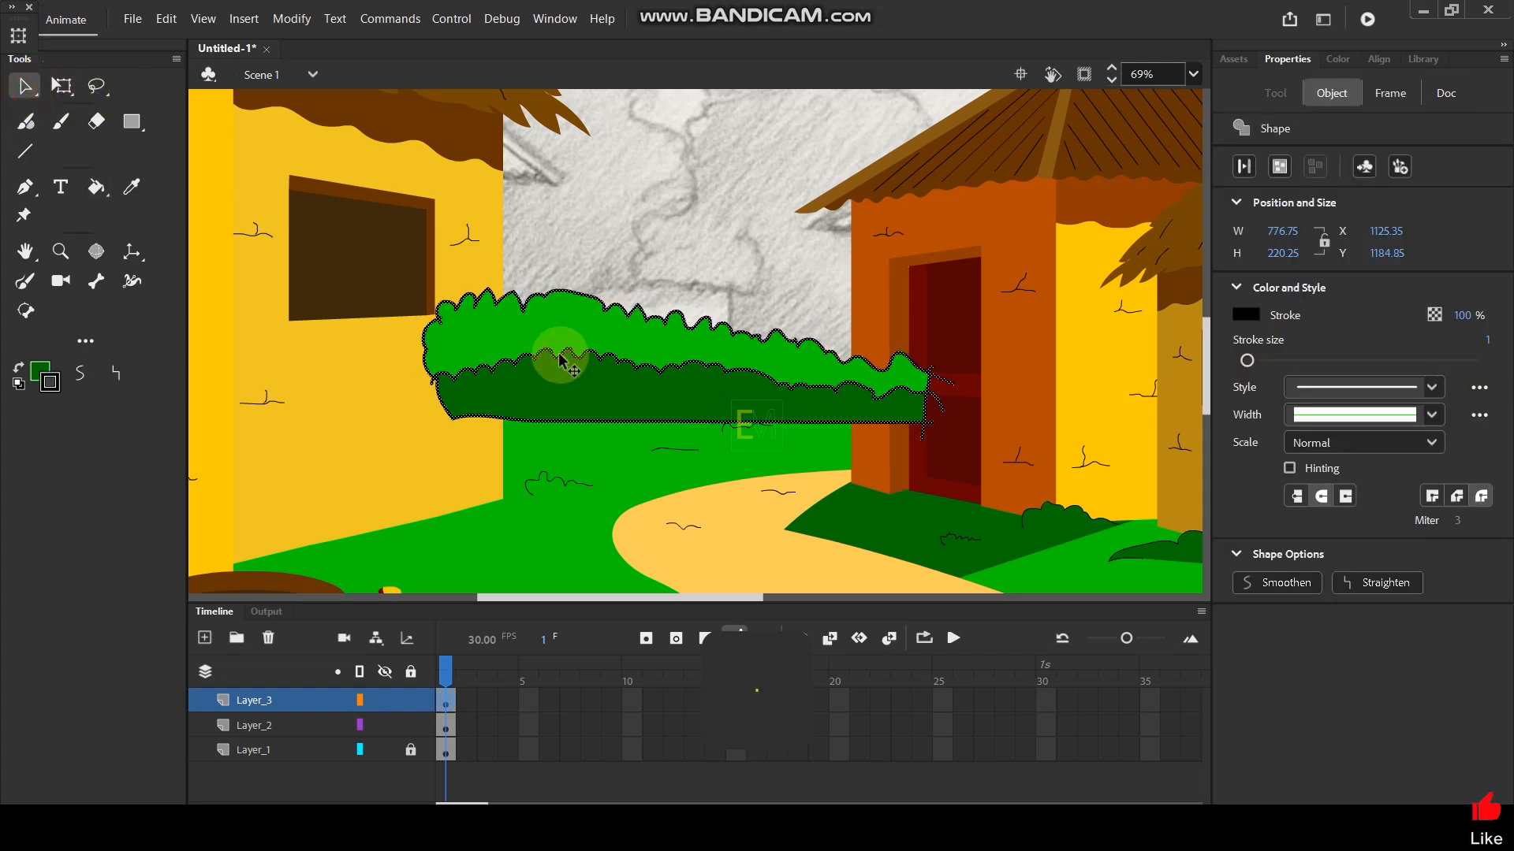
{"action": "key", "text": "Delete"}
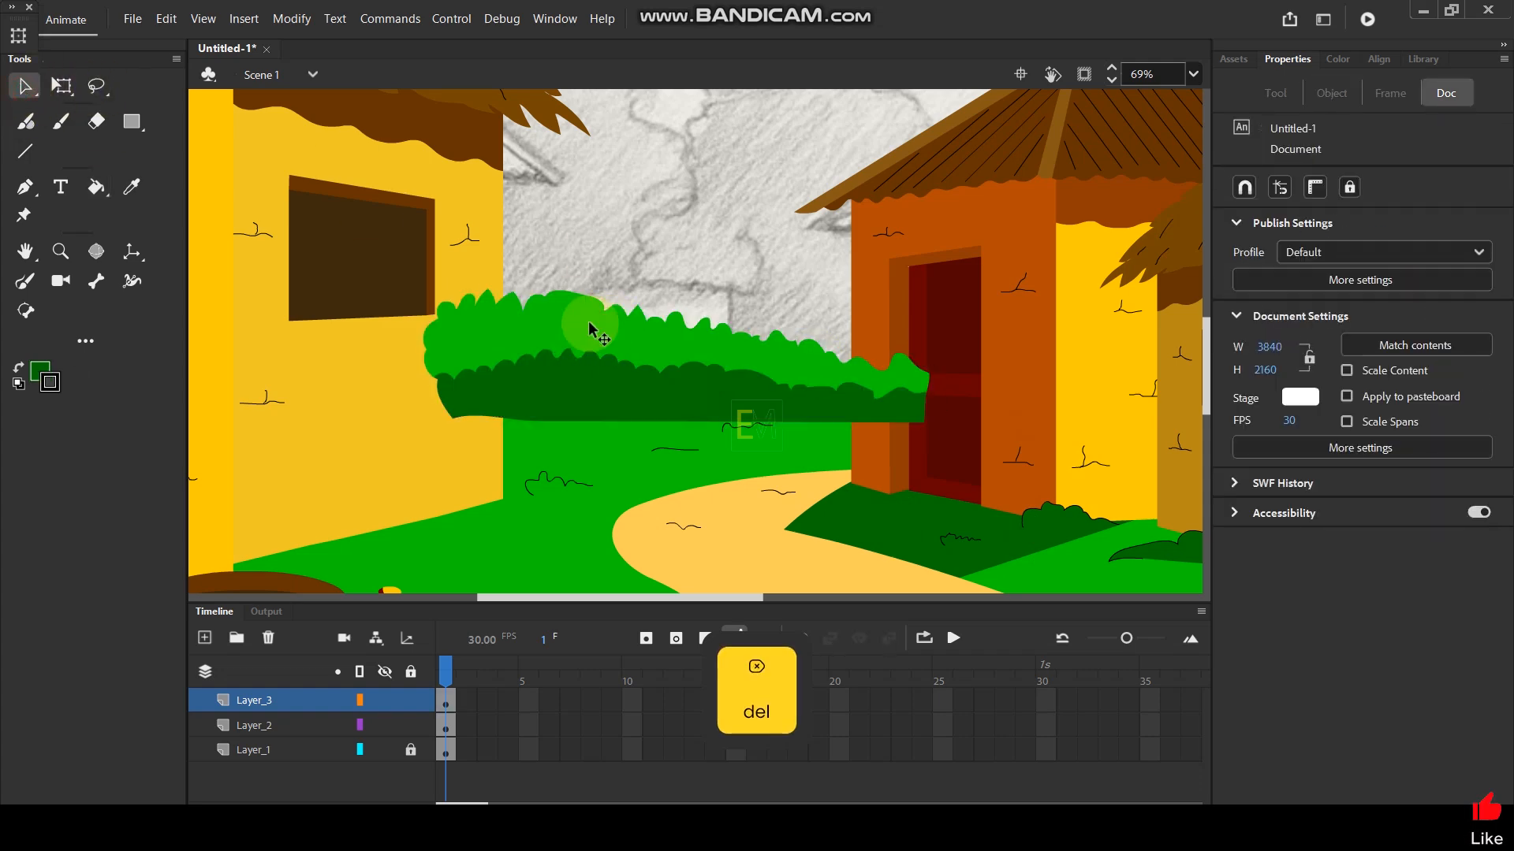
Group the hedge, move it to the same place on Layer_2 and send it behind the huts and ground.
{"action": "left_click", "coordinate": [270, 700]}
{"action": "key", "text": "ctrl+g"}
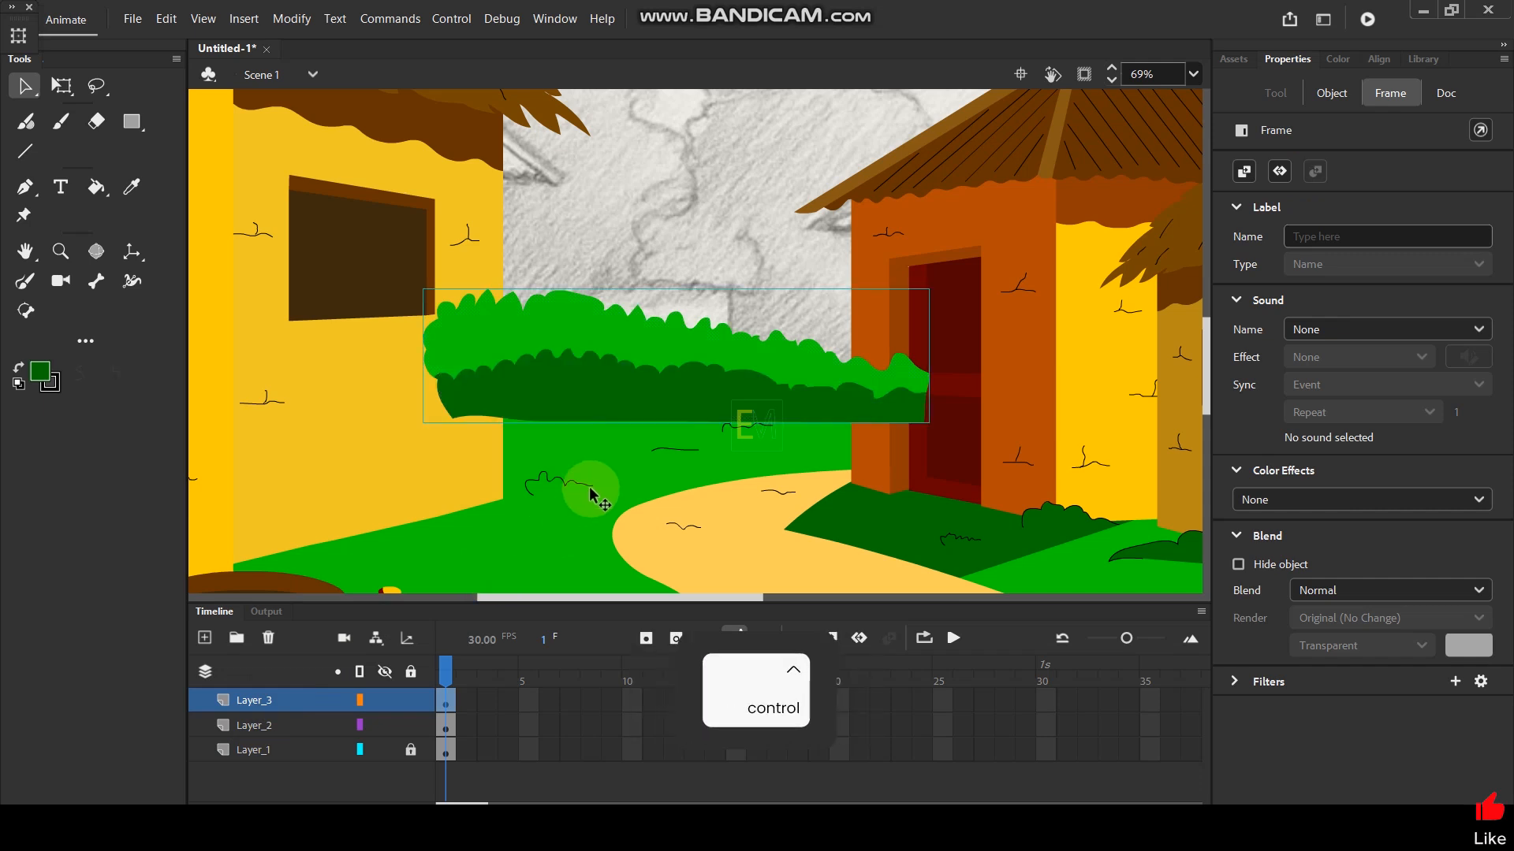
{"action": "key", "text": "ctrl+x"}
{"action": "left_click", "coordinate": [272, 726]}
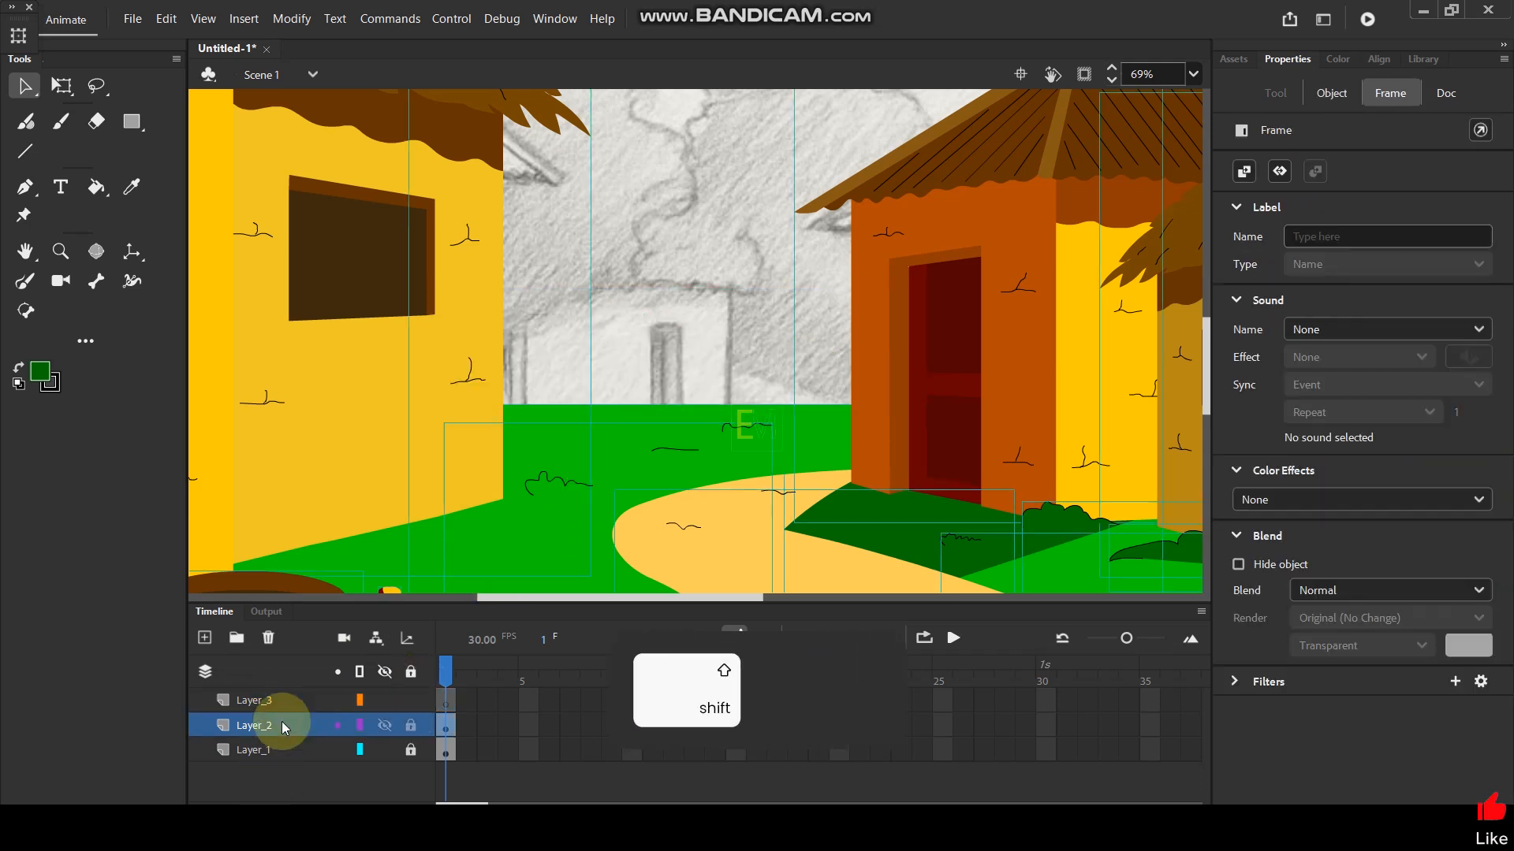
{"action": "key", "text": "ctrl+shift+v"}
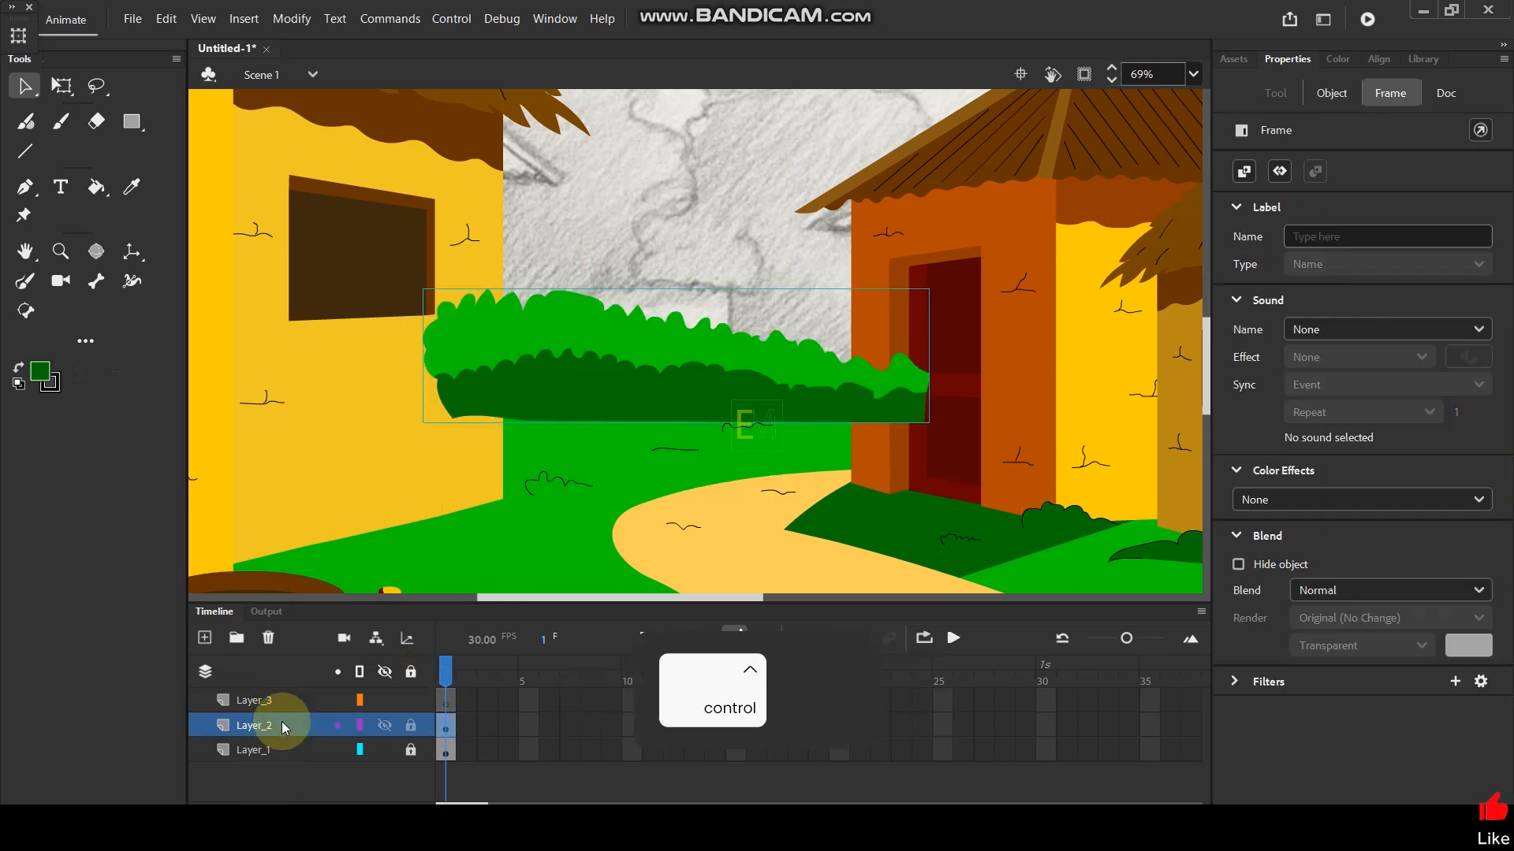
{"action": "key", "text": "ctrl+Down"}
{"action": "key", "text": "ctrl+Down"}
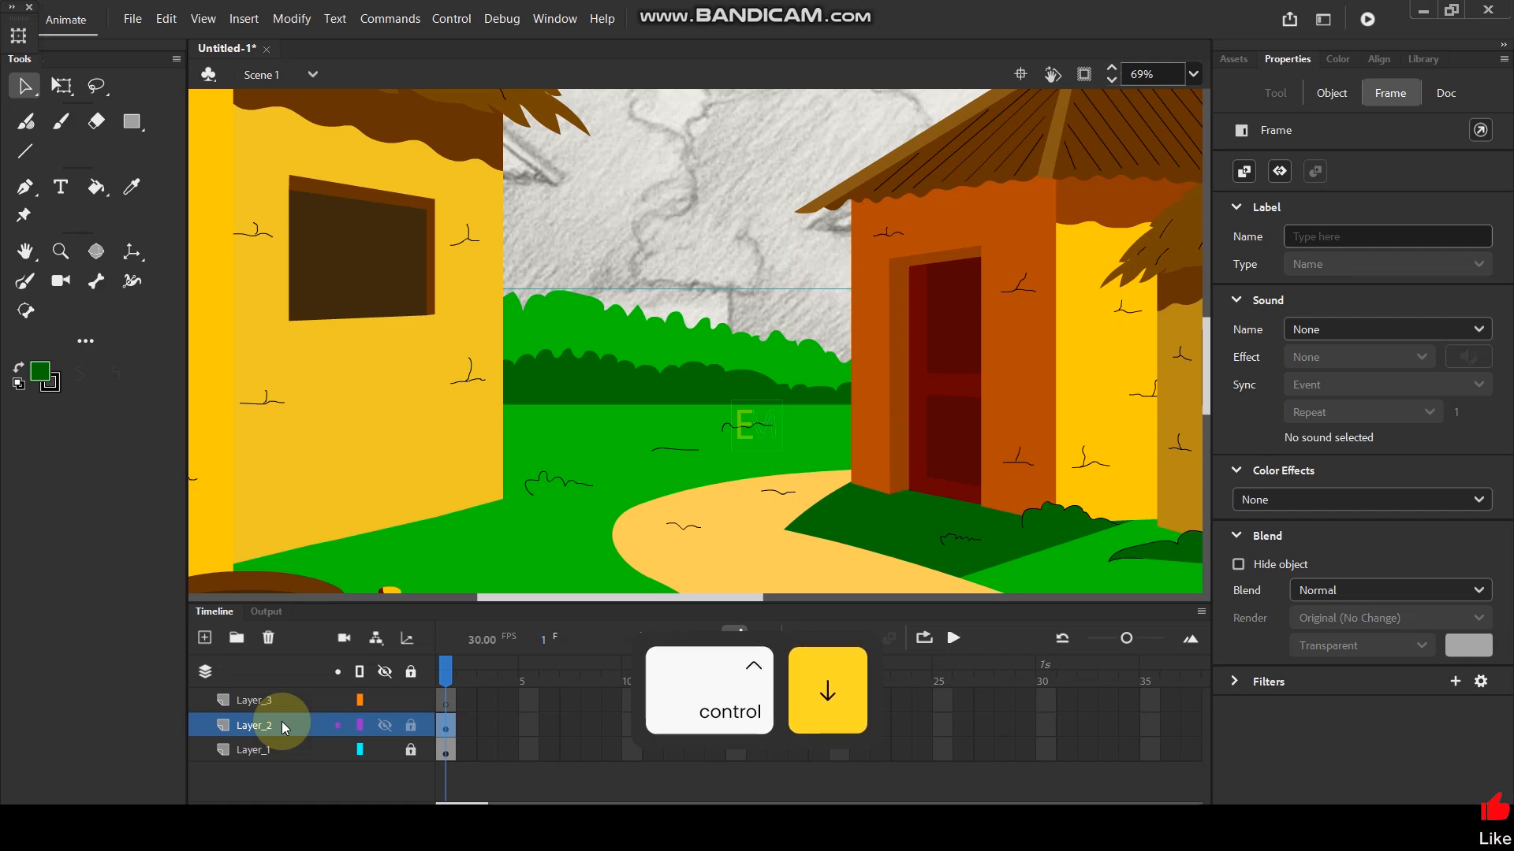
On Layer_3, draw a closed bush outline with a scalloped top above the hedge's right end, overlapping the middle hut's wall.
{"action": "scroll", "coordinate": [623, 450], "scroll_direction": "down", "scroll_amount": 3}
{"action": "scroll", "coordinate": [676, 422], "scroll_direction": "up", "scroll_amount": 1}
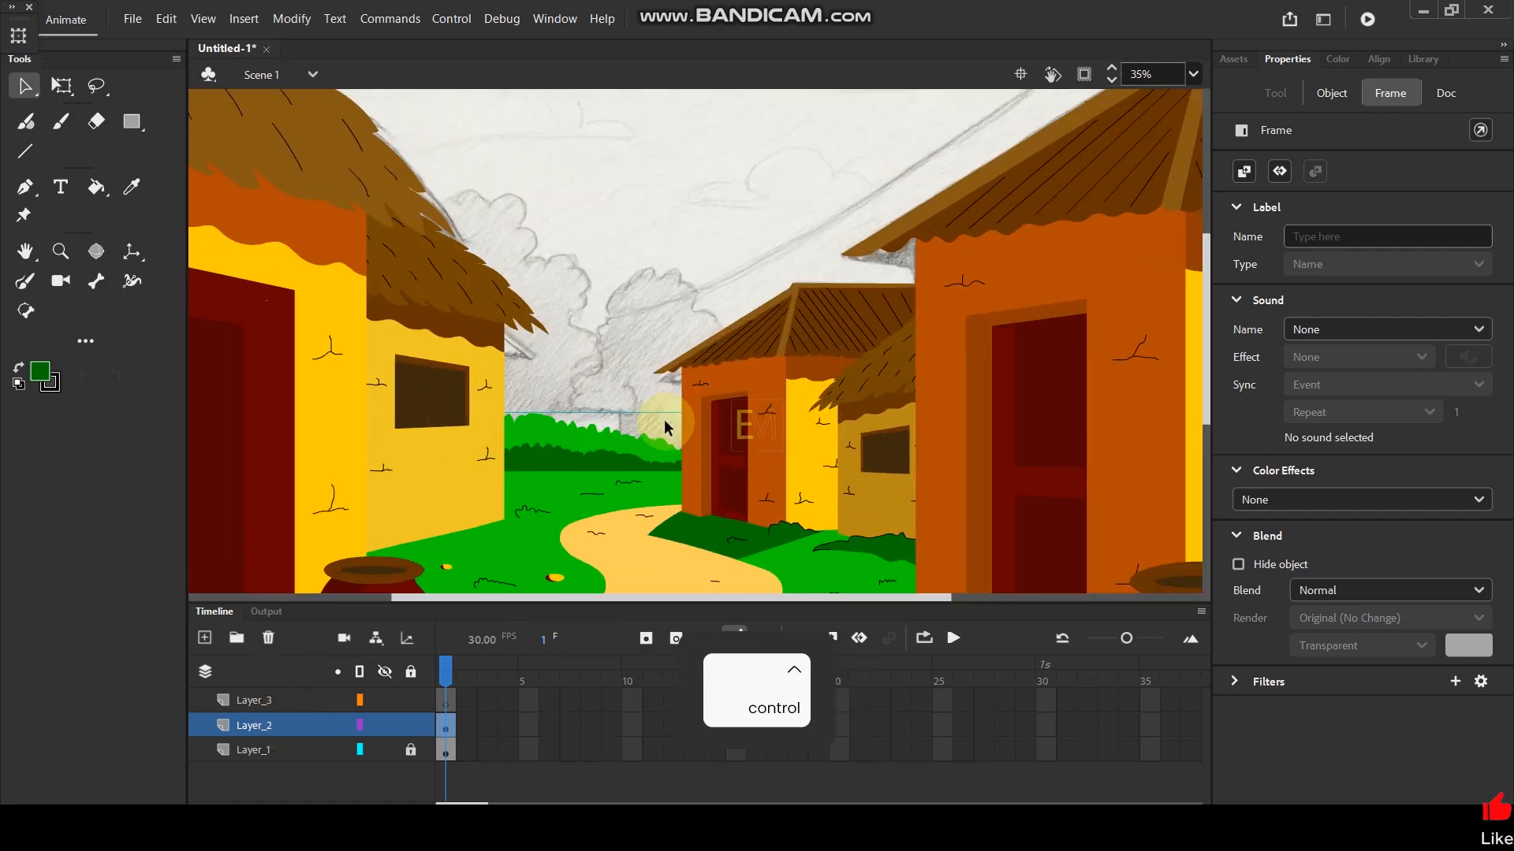
{"action": "scroll", "coordinate": [674, 300], "scroll_direction": "up", "scroll_amount": 2}
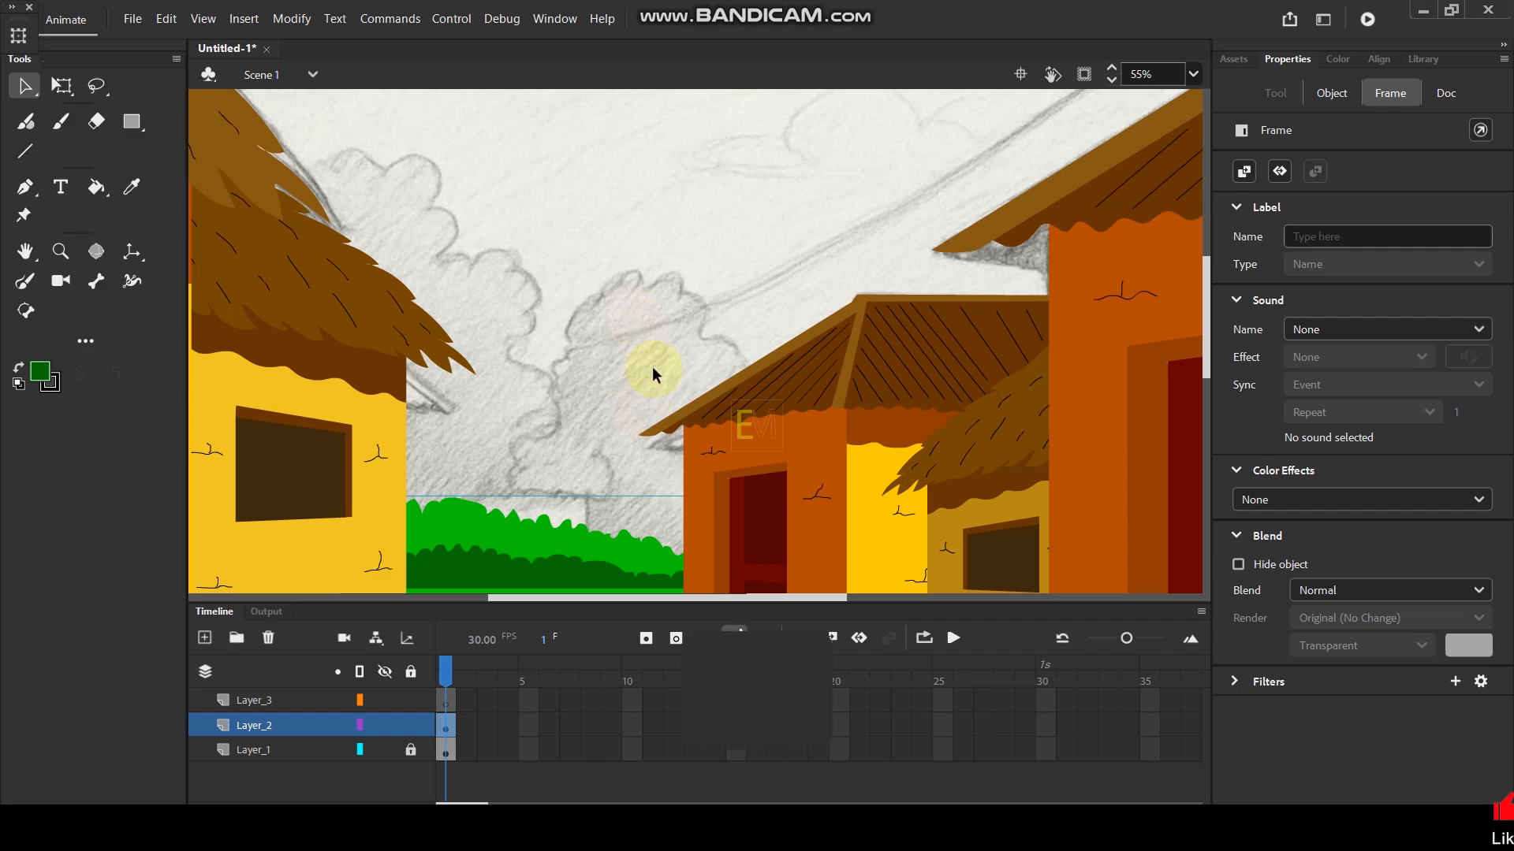
{"action": "scroll", "coordinate": [643, 552], "scroll_direction": "up", "scroll_amount": 3}
{"action": "key", "text": "y"}
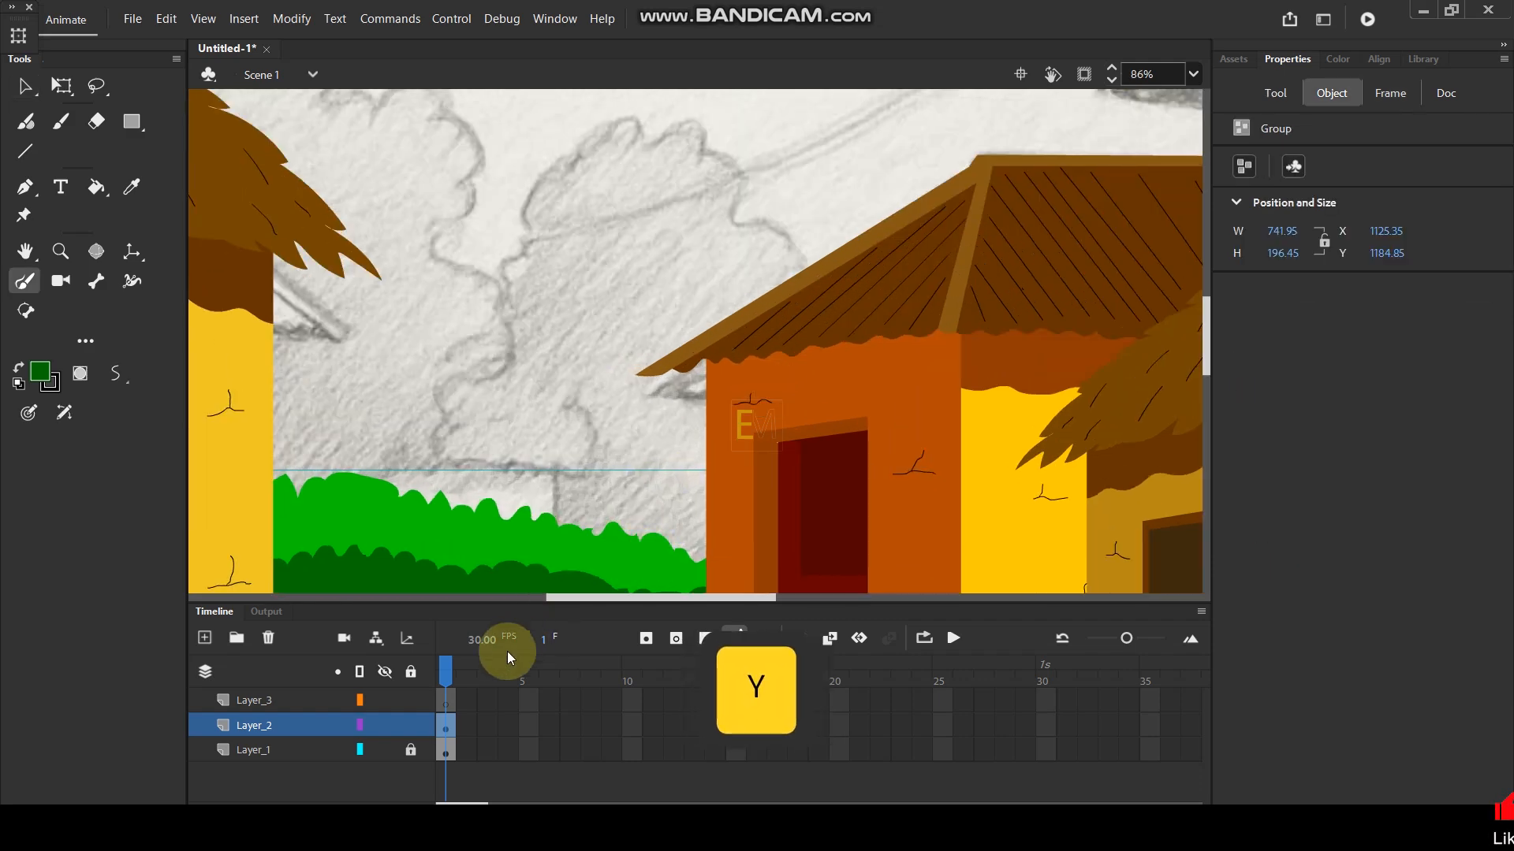
{"action": "left_click", "coordinate": [287, 702]}
{"action": "left_click", "coordinate": [555, 528]}
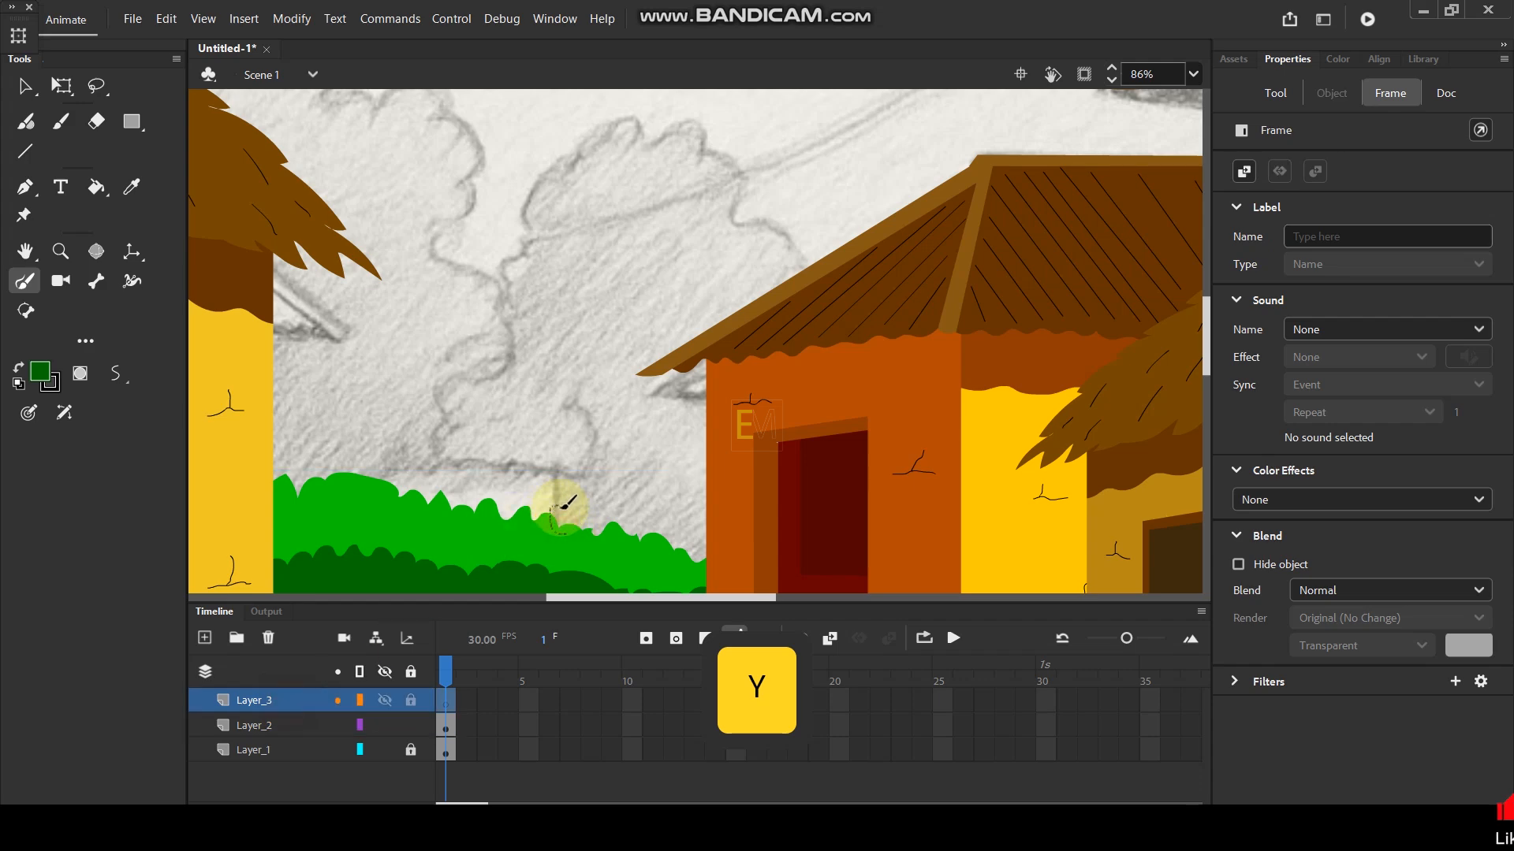
{"action": "mouse_move", "coordinate": [609, 459]}
{"action": "left_mouse_down"}
{"action": "mouse_move", "coordinate": [678, 449]}
{"action": "mouse_move", "coordinate": [743, 496]}
{"action": "mouse_move", "coordinate": [765, 540]}
{"action": "left_mouse_up"}
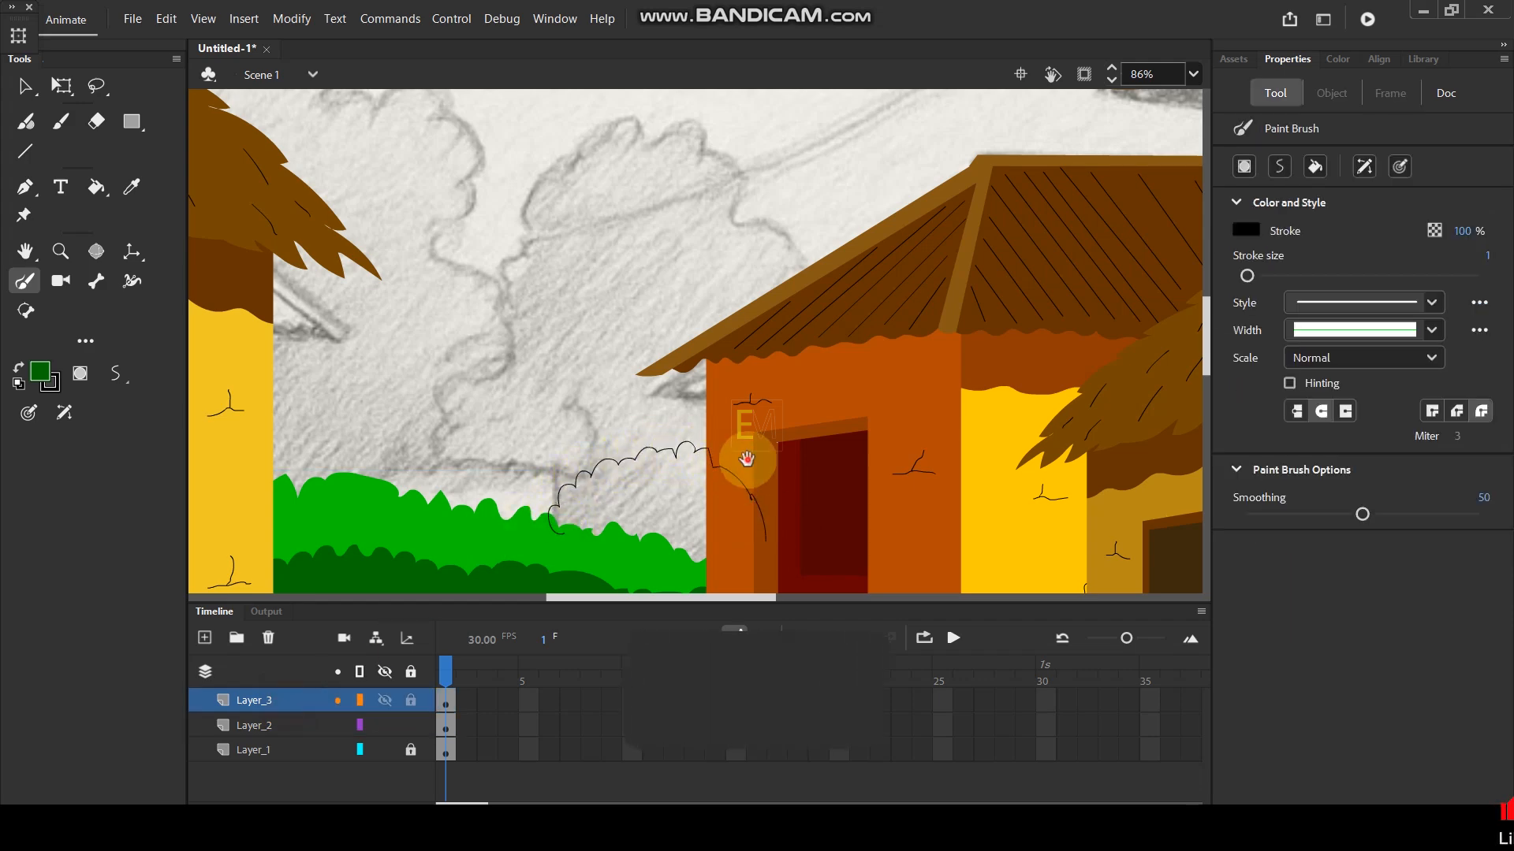
{"action": "key", "text": "space"}
{"action": "left_click_drag", "start_coordinate": [633, 544], "coordinate": [615, 398]}
{"action": "mouse_move", "coordinate": [534, 364]}
{"action": "left_mouse_down"}
{"action": "mouse_move", "coordinate": [543, 406]}
{"action": "mouse_move", "coordinate": [596, 429]}
{"action": "mouse_move", "coordinate": [715, 441]}
{"action": "mouse_move", "coordinate": [751, 360]}
{"action": "left_mouse_up"}
Fill the bush with the dark green sampled from the hedge's lower band and delete its black outline.
{"action": "key", "text": "i"}
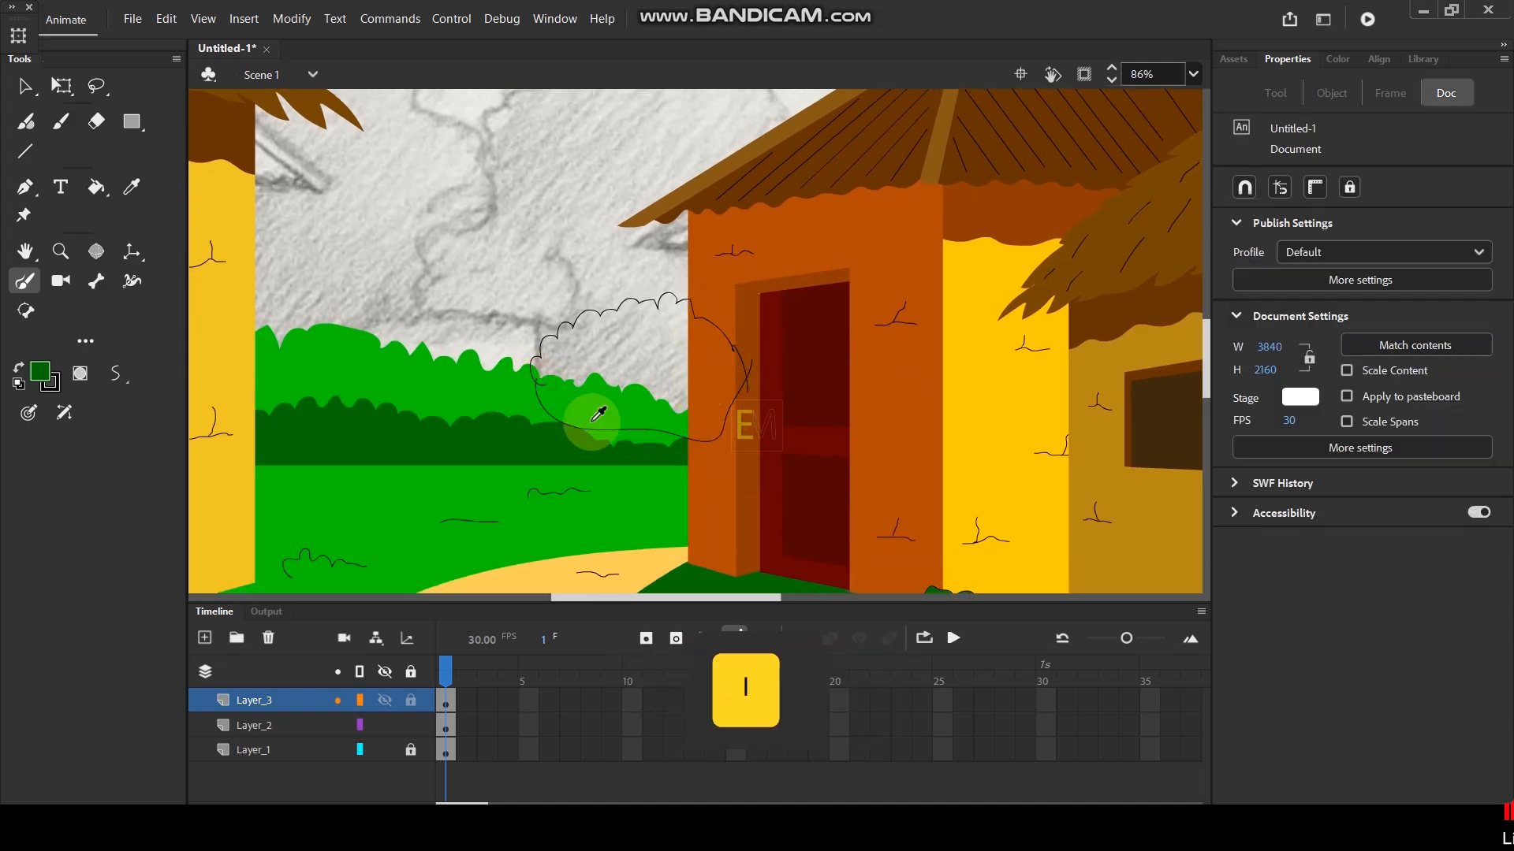
{"action": "left_click", "coordinate": [526, 440]}
{"action": "left_click", "coordinate": [623, 378]}
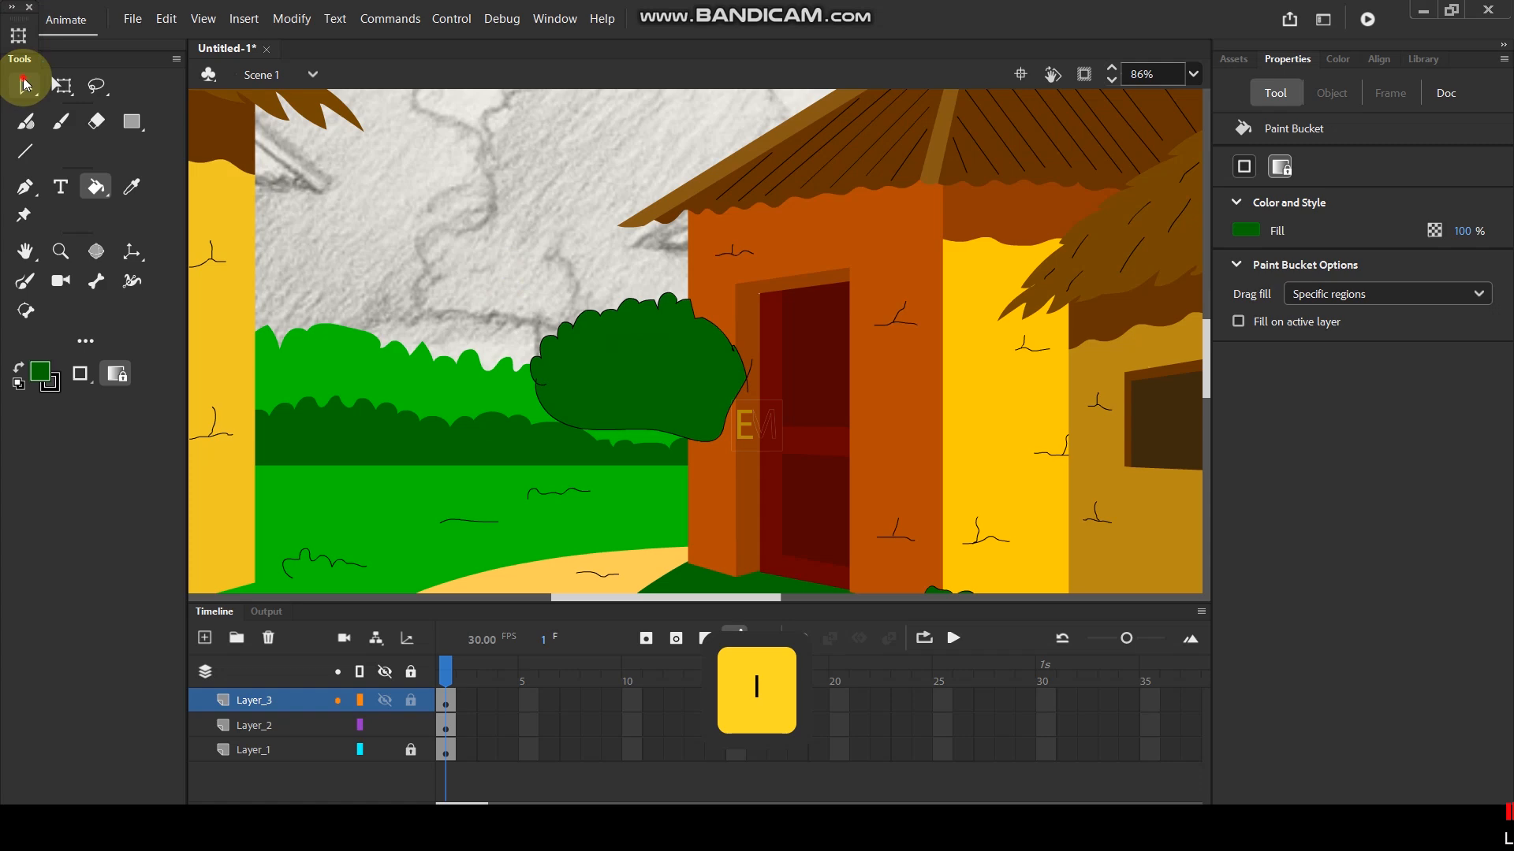
{"action": "left_click", "coordinate": [24, 85]}
{"action": "double_click", "coordinate": [608, 311]}
{"action": "key", "text": "Delete"}
Group the bush, move it to the same place on Layer_2 and send it behind the hedge and hut.
{"action": "left_click", "coordinate": [635, 337]}
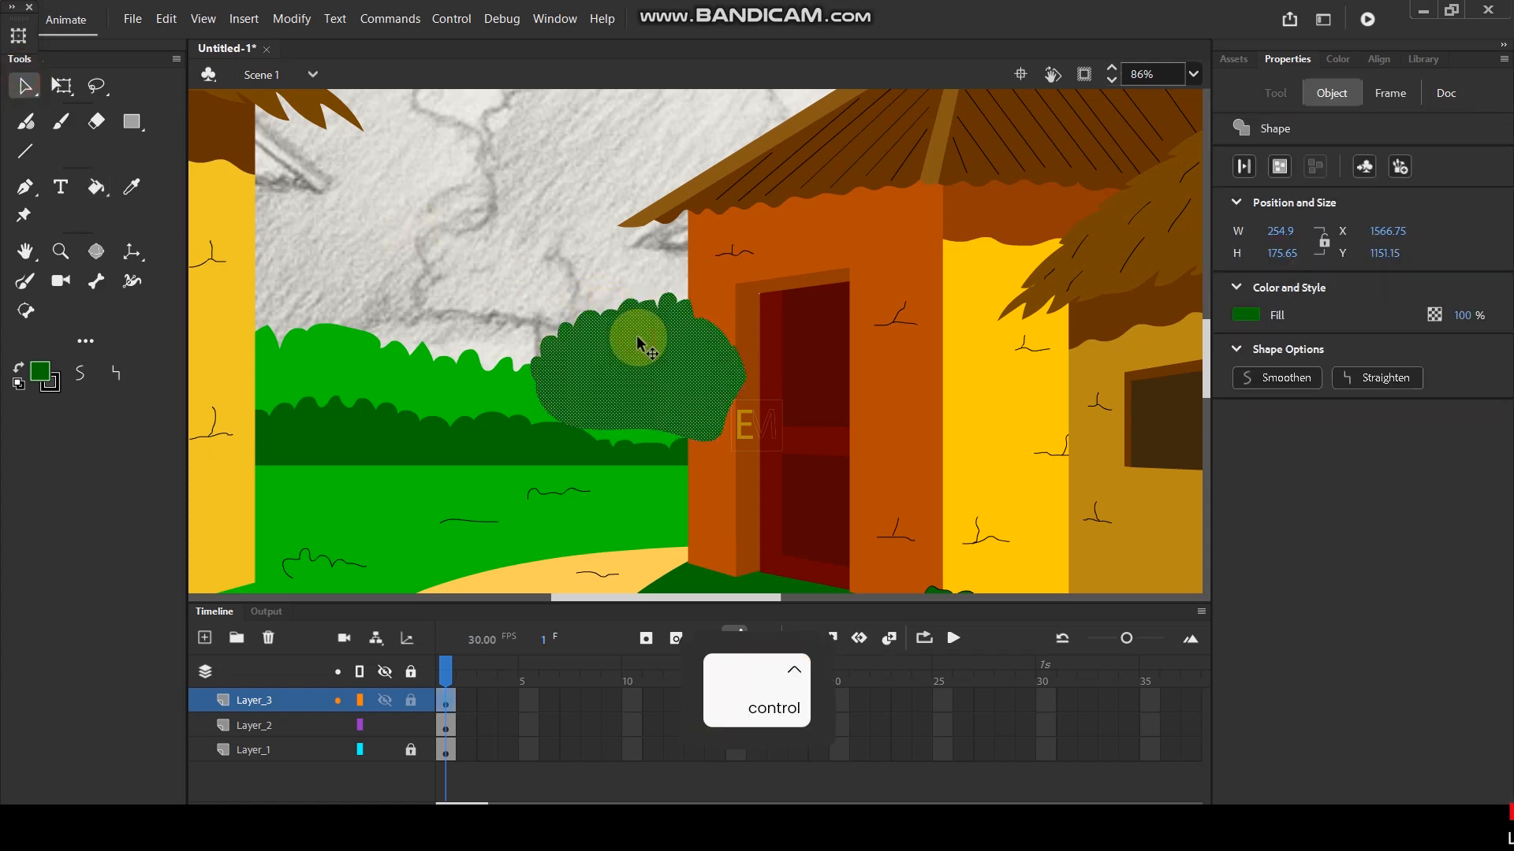
{"action": "key", "text": "ctrl+g"}
{"action": "key", "text": "ctrl+x"}
{"action": "left_click", "coordinate": [307, 731]}
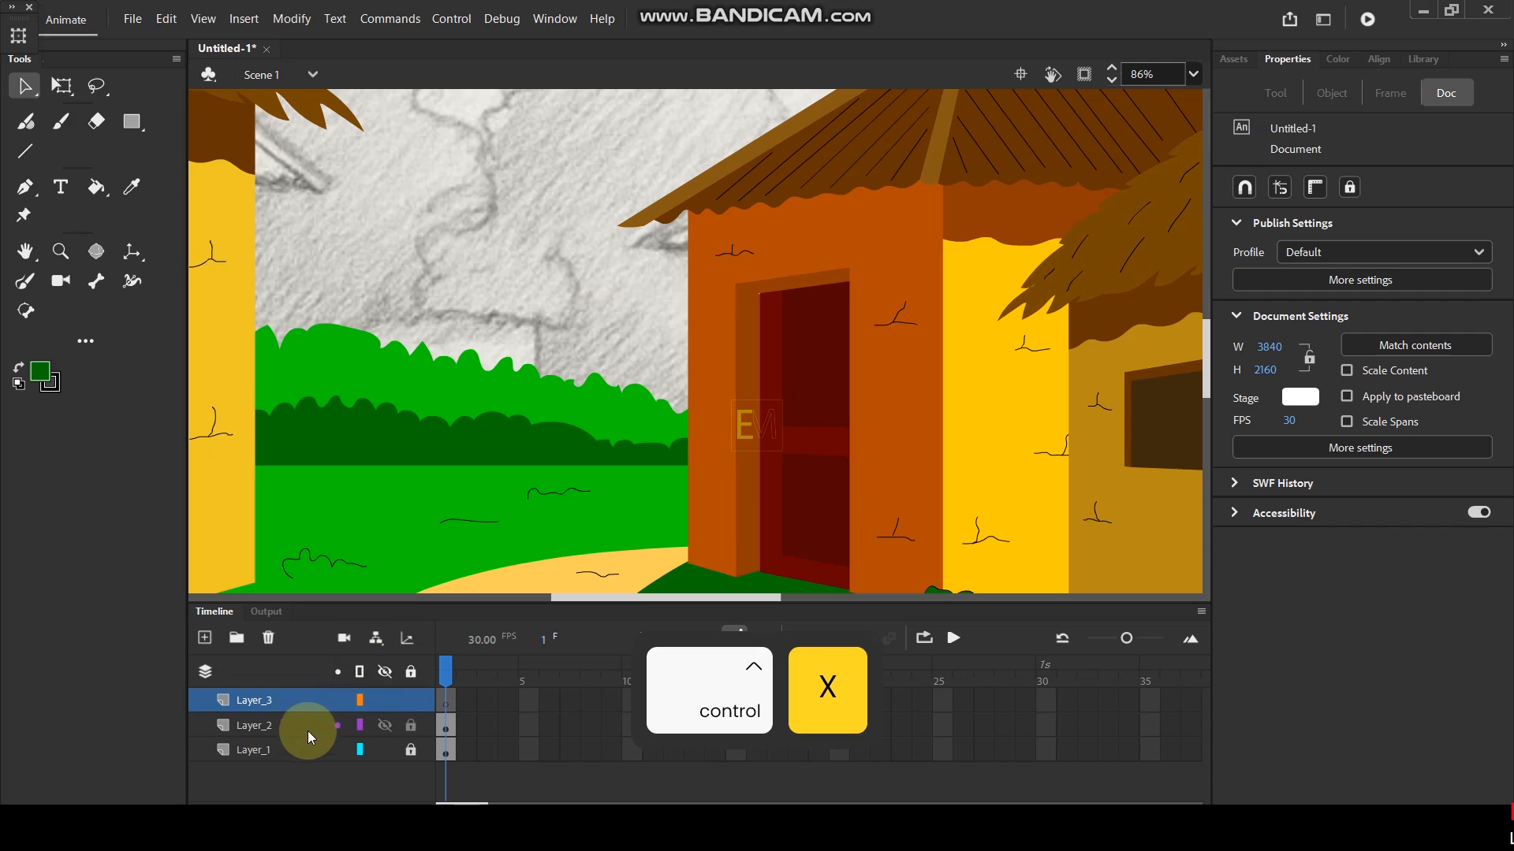
{"action": "key", "text": "ctrl+shift+v"}
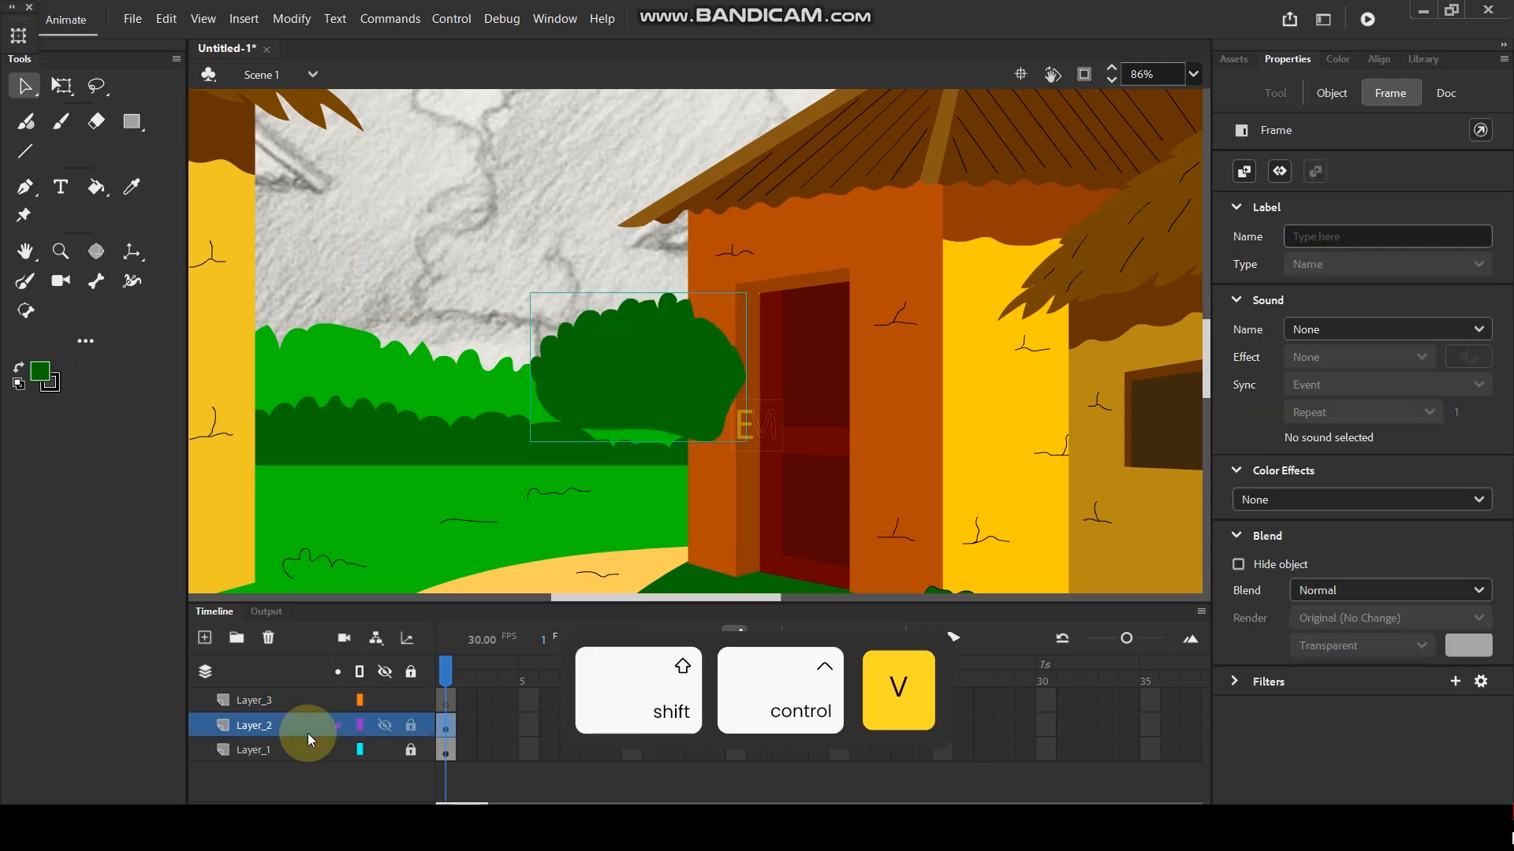
{"action": "key", "text": "ctrl+Down"}
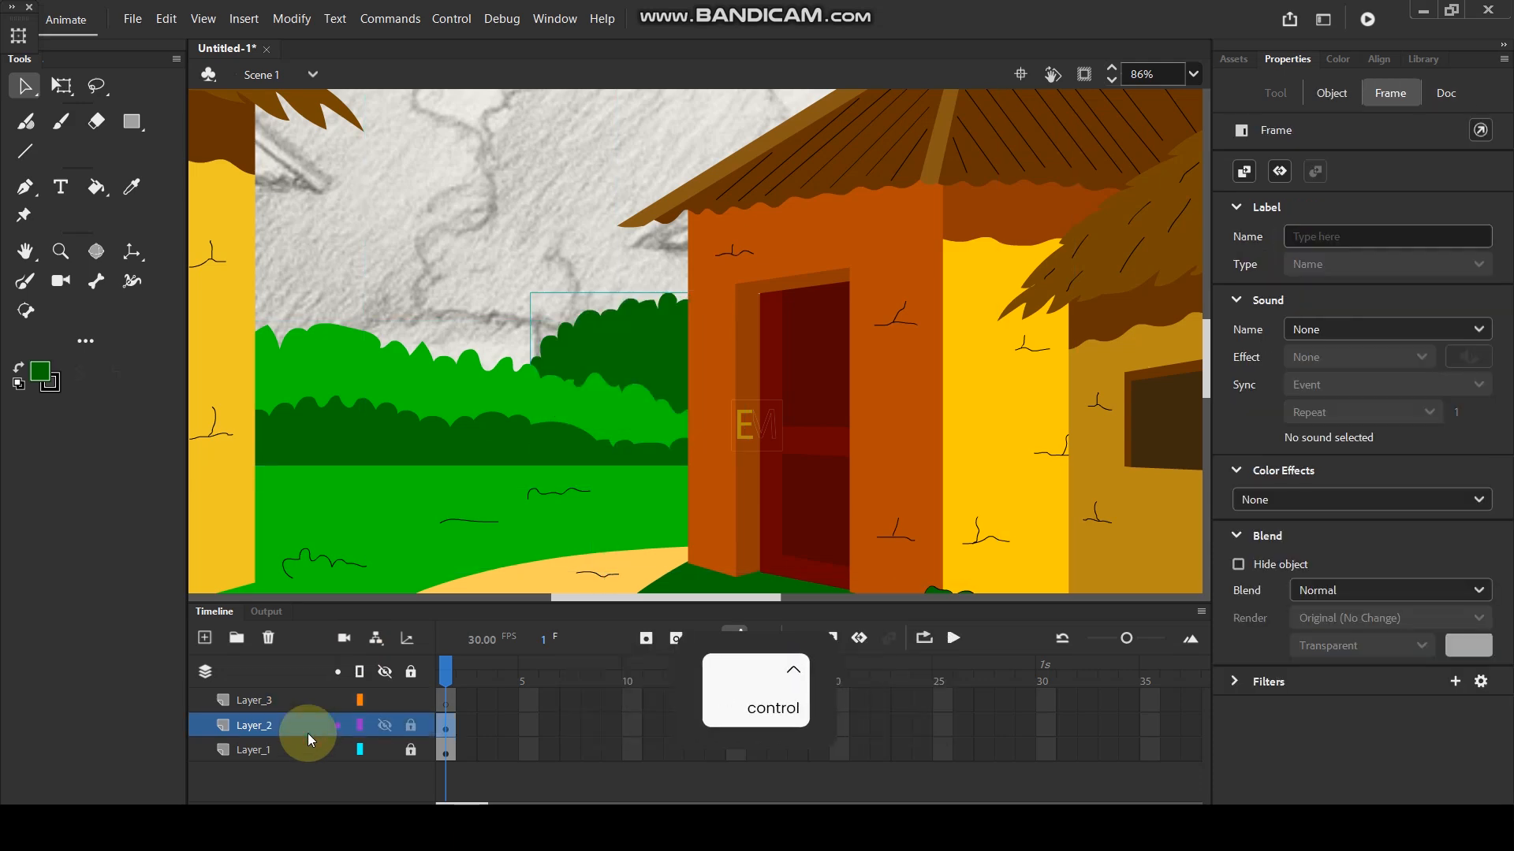
On Layer_3, draw the scalloped top of the sketched tree, starting at the left hut's roof edge and curving down its upper lobe.
{"action": "scroll", "coordinate": [611, 378], "scroll_direction": "down", "scroll_amount": 3}
{"action": "scroll", "coordinate": [602, 357], "scroll_direction": "up", "scroll_amount": 4}
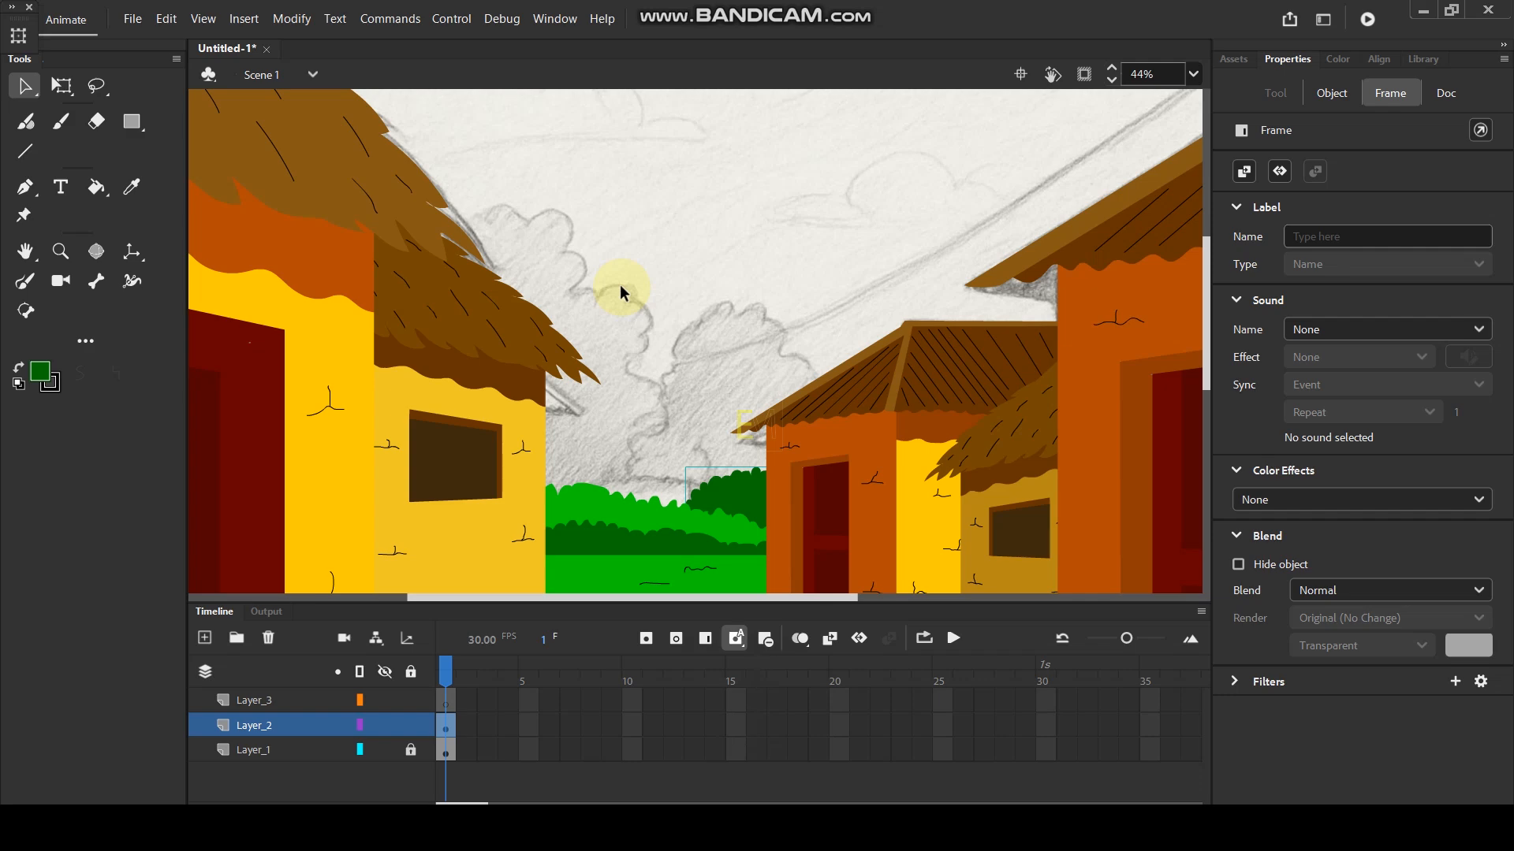
{"action": "scroll", "coordinate": [619, 285], "scroll_direction": "up", "scroll_amount": 3, "text": "ctrl"}
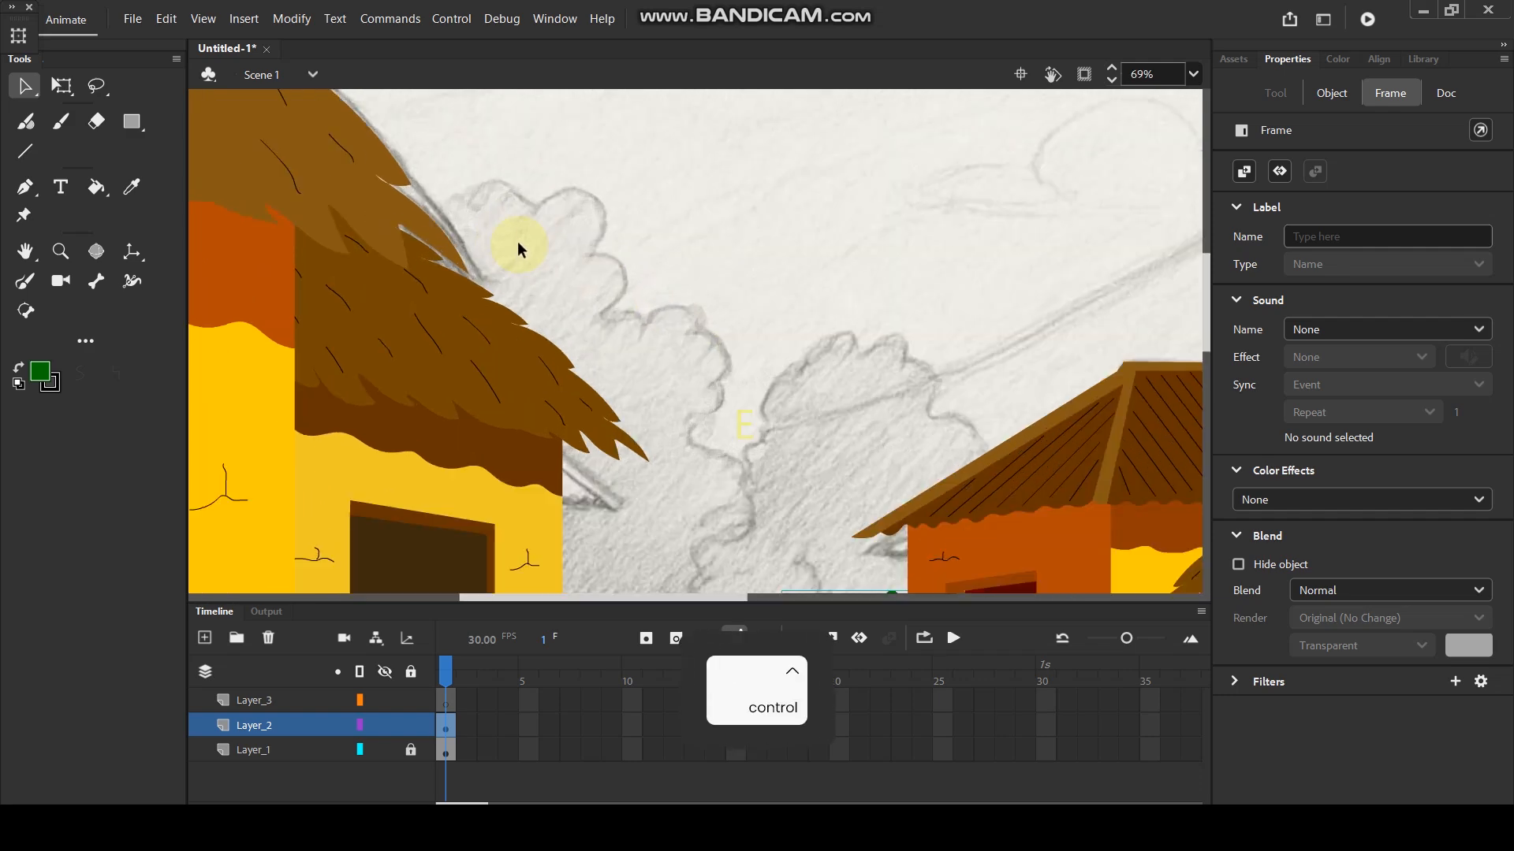
{"action": "left_click", "coordinate": [294, 704]}
{"action": "key", "text": "y"}
{"action": "left_click_drag", "start_coordinate": [401, 229], "coordinate": [421, 221]}
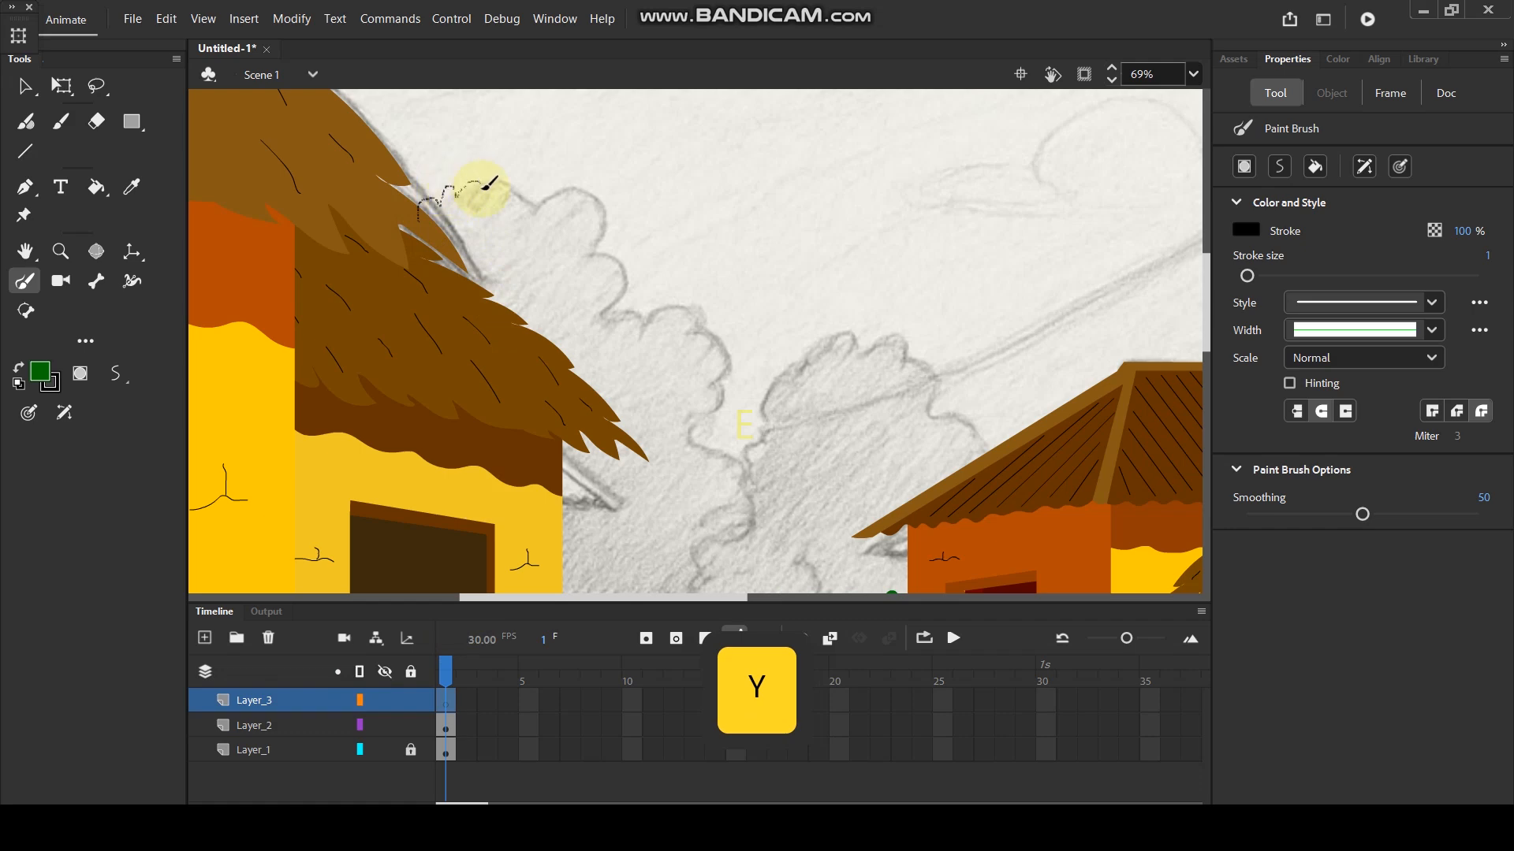
{"action": "left_click_drag", "start_coordinate": [521, 185], "coordinate": [546, 192]}
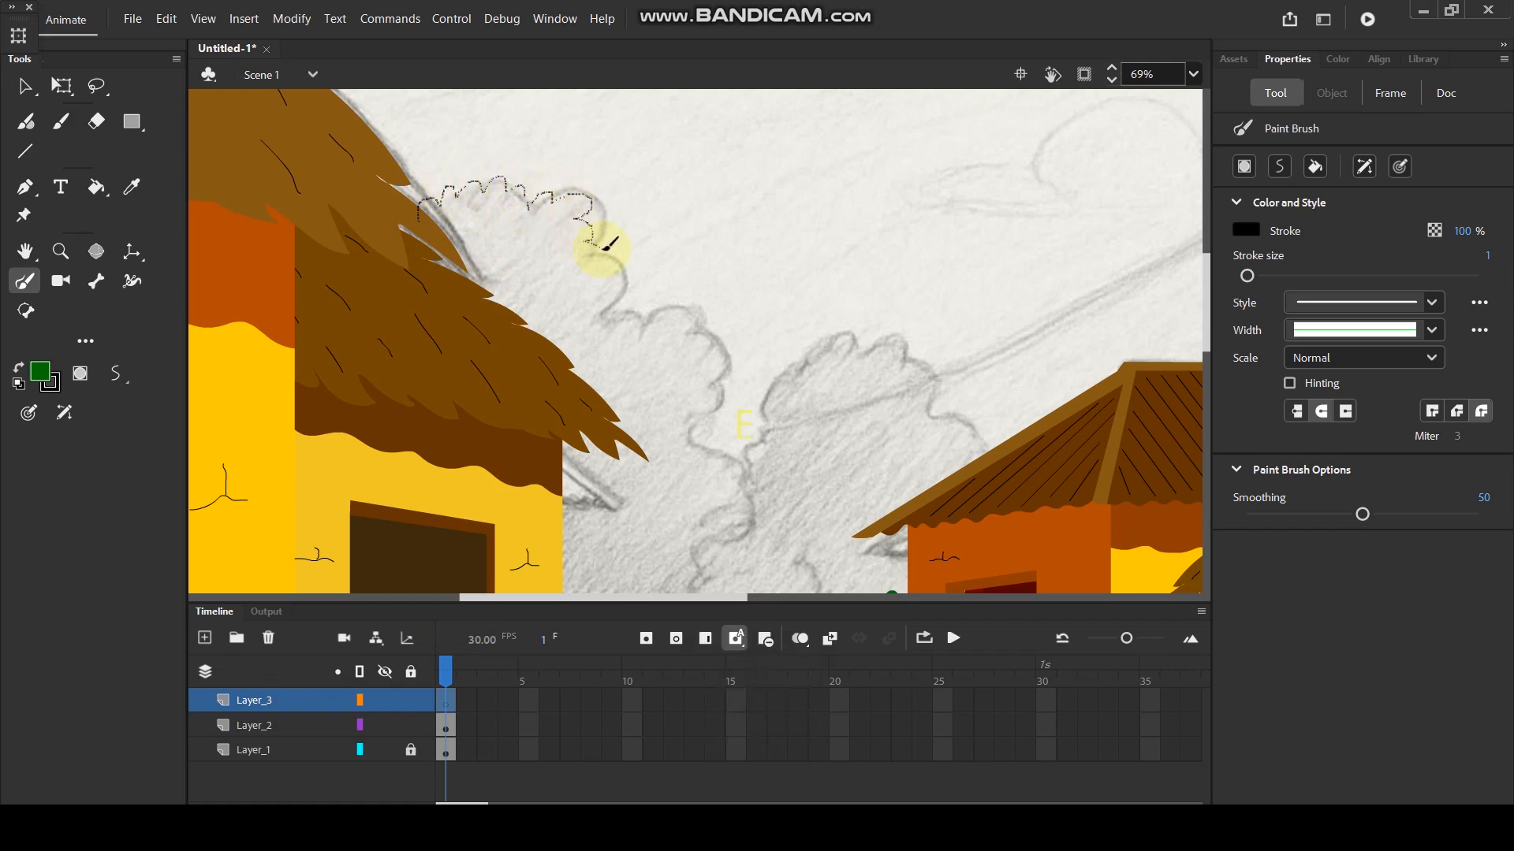
{"action": "left_click_drag", "start_coordinate": [602, 325], "coordinate": [596, 327]}
Continue the scalloped tree outline down its right side, following the sketched lobes to the dark bush behind the hedge.
{"action": "scroll", "coordinate": [706, 341], "scroll_direction": "up", "scroll_amount": 2}
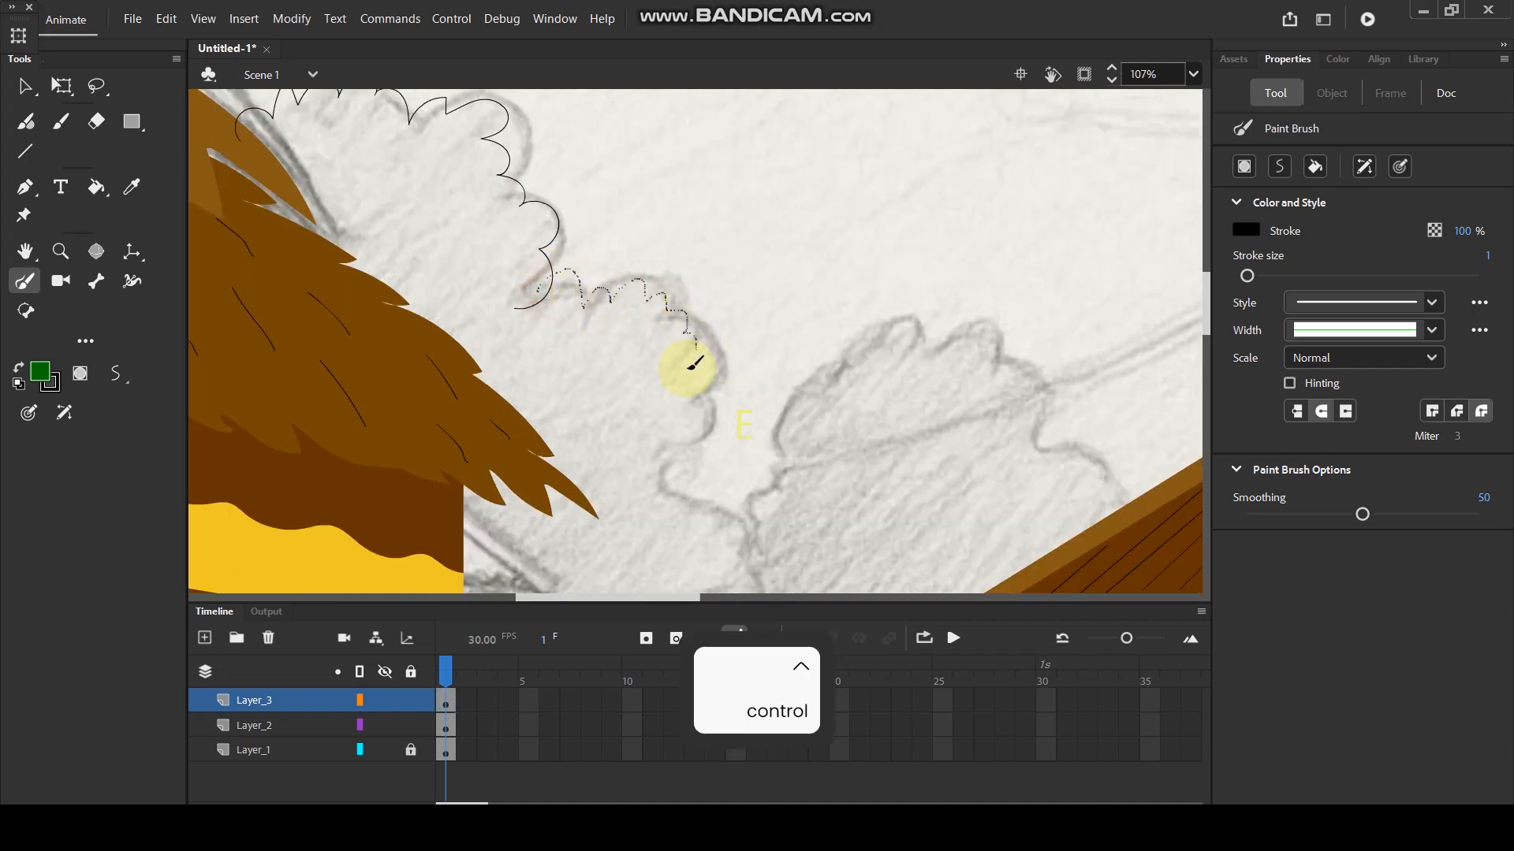
{"action": "left_click_drag", "start_coordinate": [712, 389], "coordinate": [727, 441]}
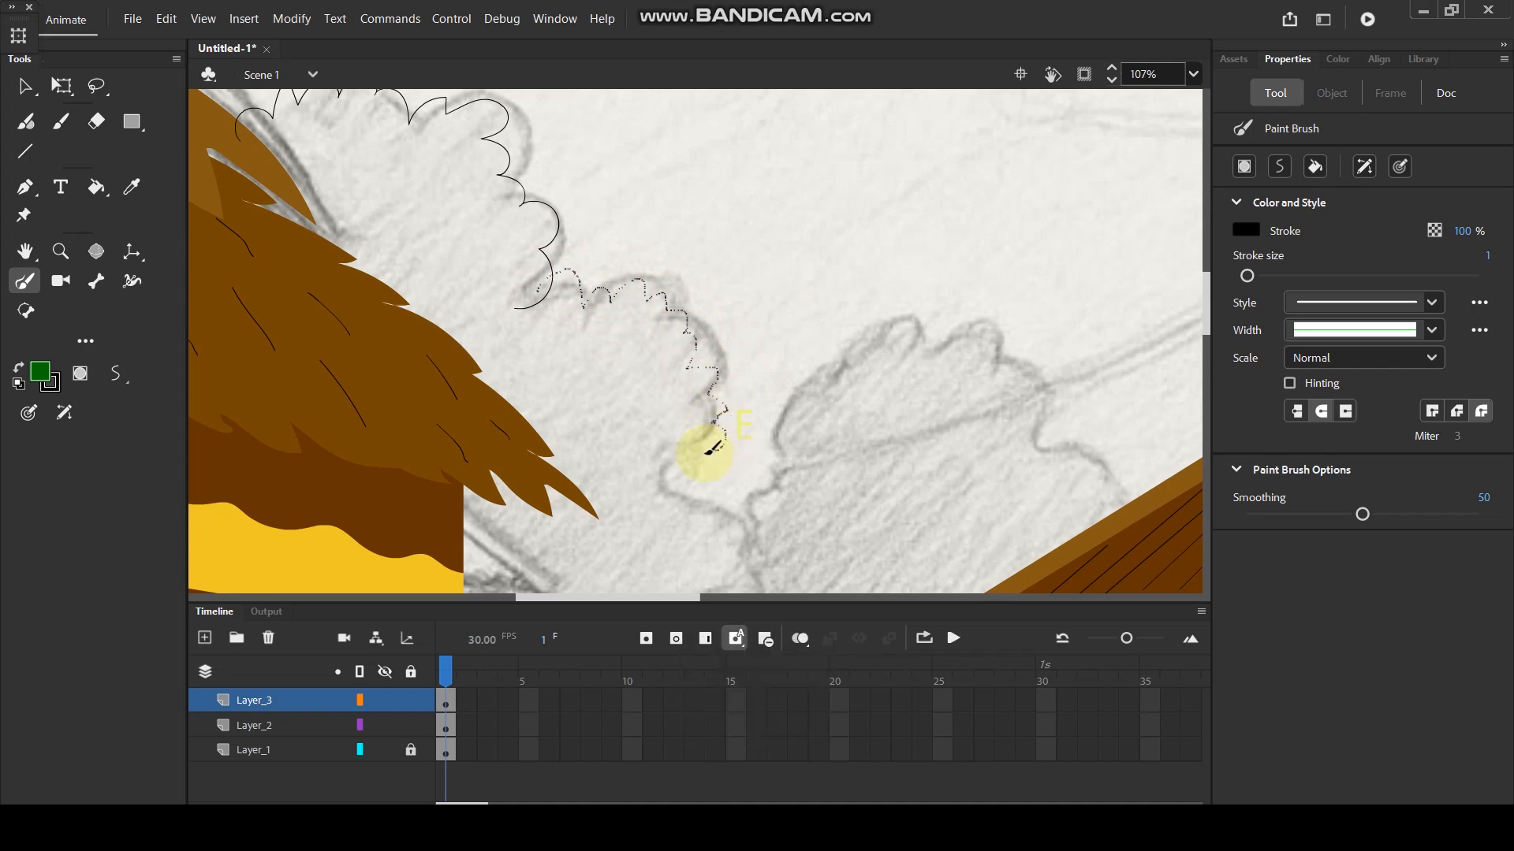
{"action": "left_click_drag", "start_coordinate": [648, 483], "coordinate": [645, 484]}
{"action": "scroll", "coordinate": [710, 331], "scroll_direction": "down", "scroll_amount": 2}
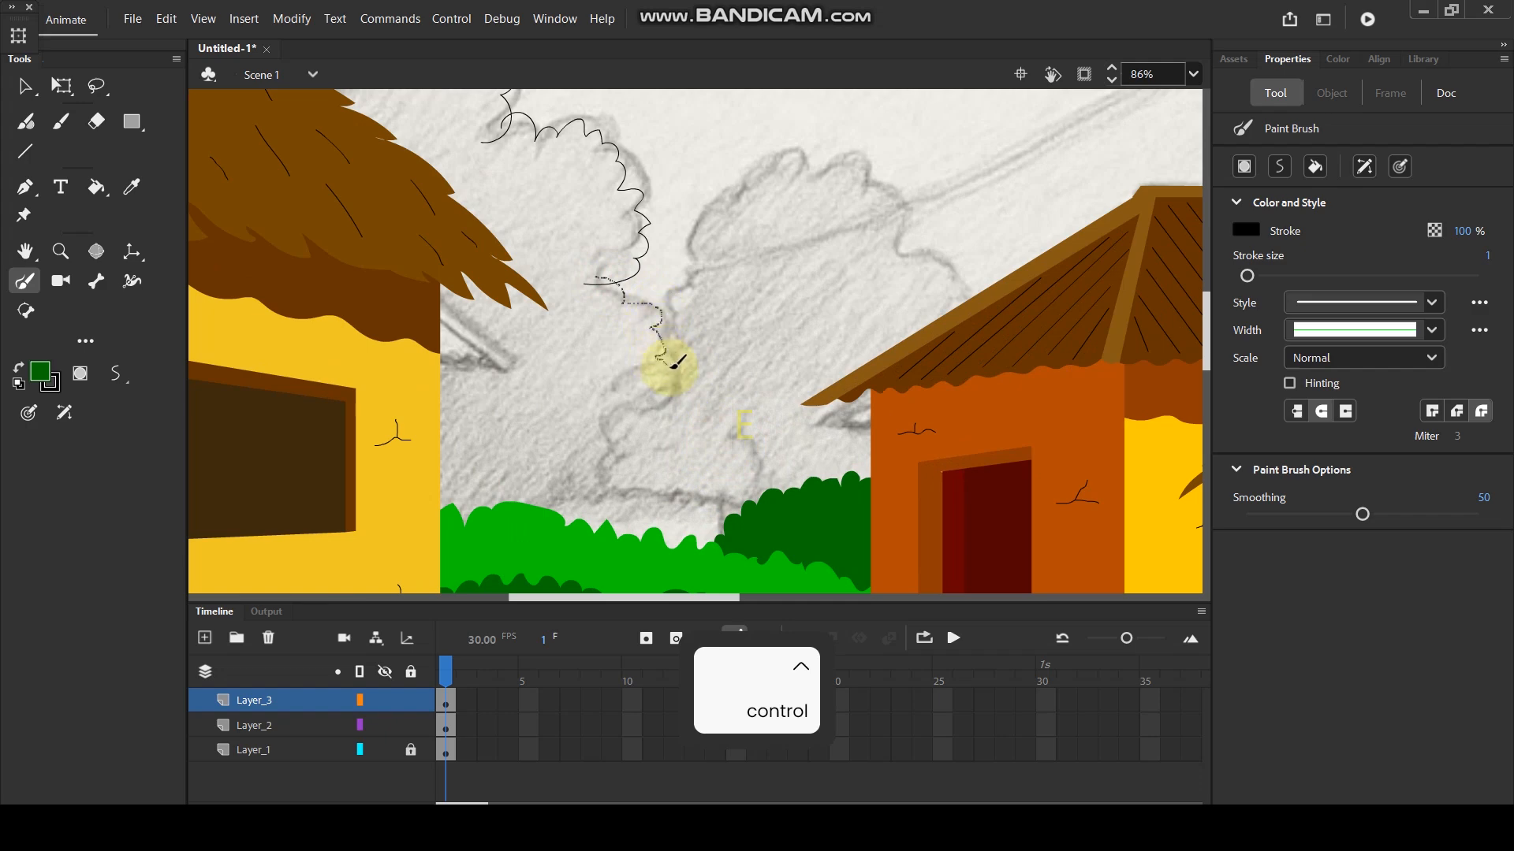
{"action": "left_click_drag", "start_coordinate": [645, 406], "coordinate": [642, 399]}
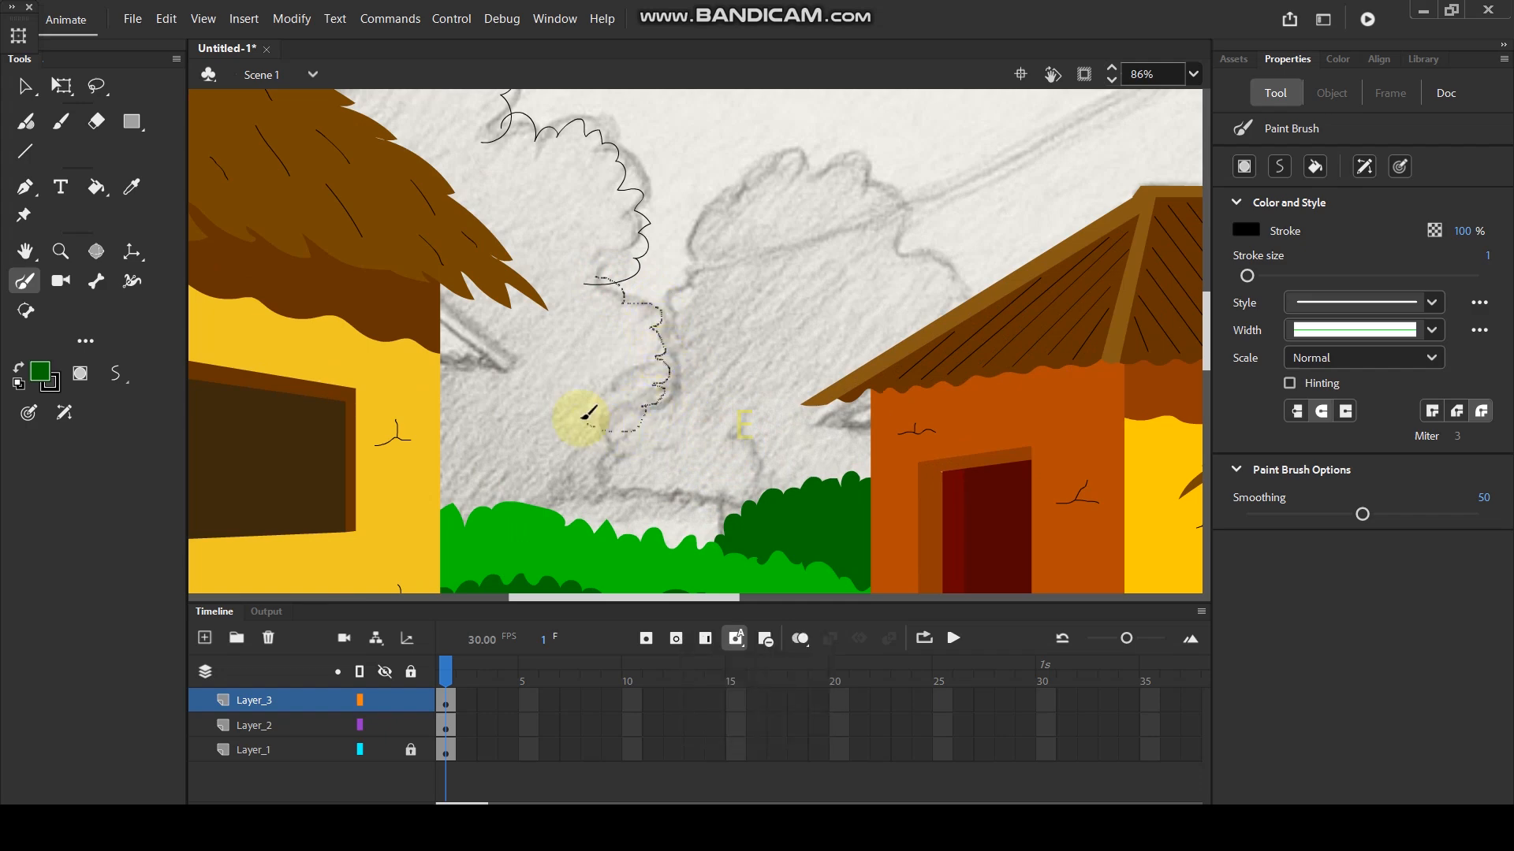
{"action": "scroll", "coordinate": [651, 418], "scroll_direction": "down", "scroll_amount": 3}
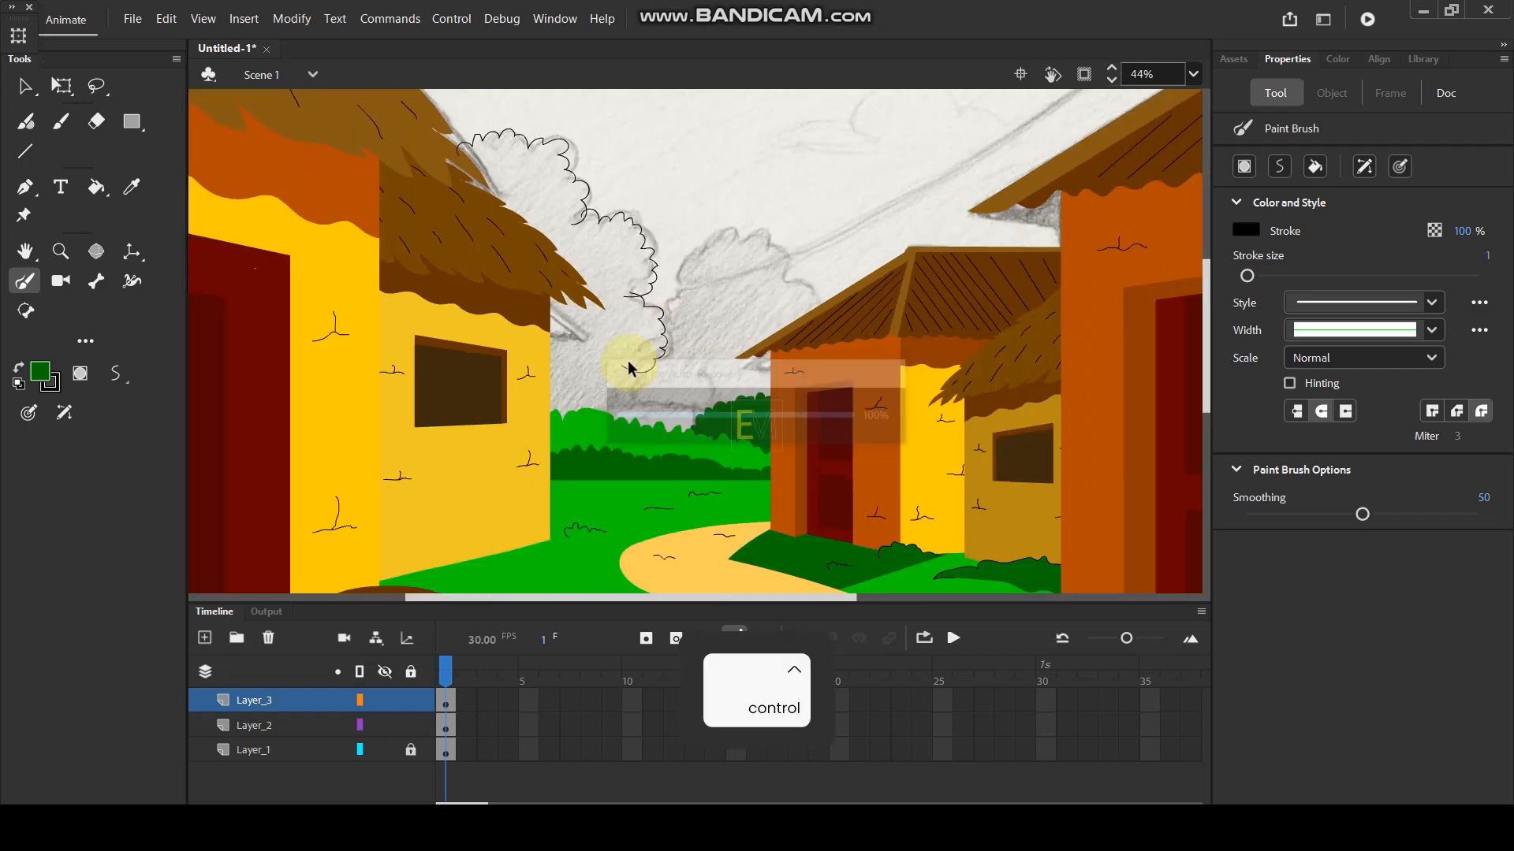
{"action": "scroll", "coordinate": [643, 394], "scroll_direction": "up", "scroll_amount": 3}
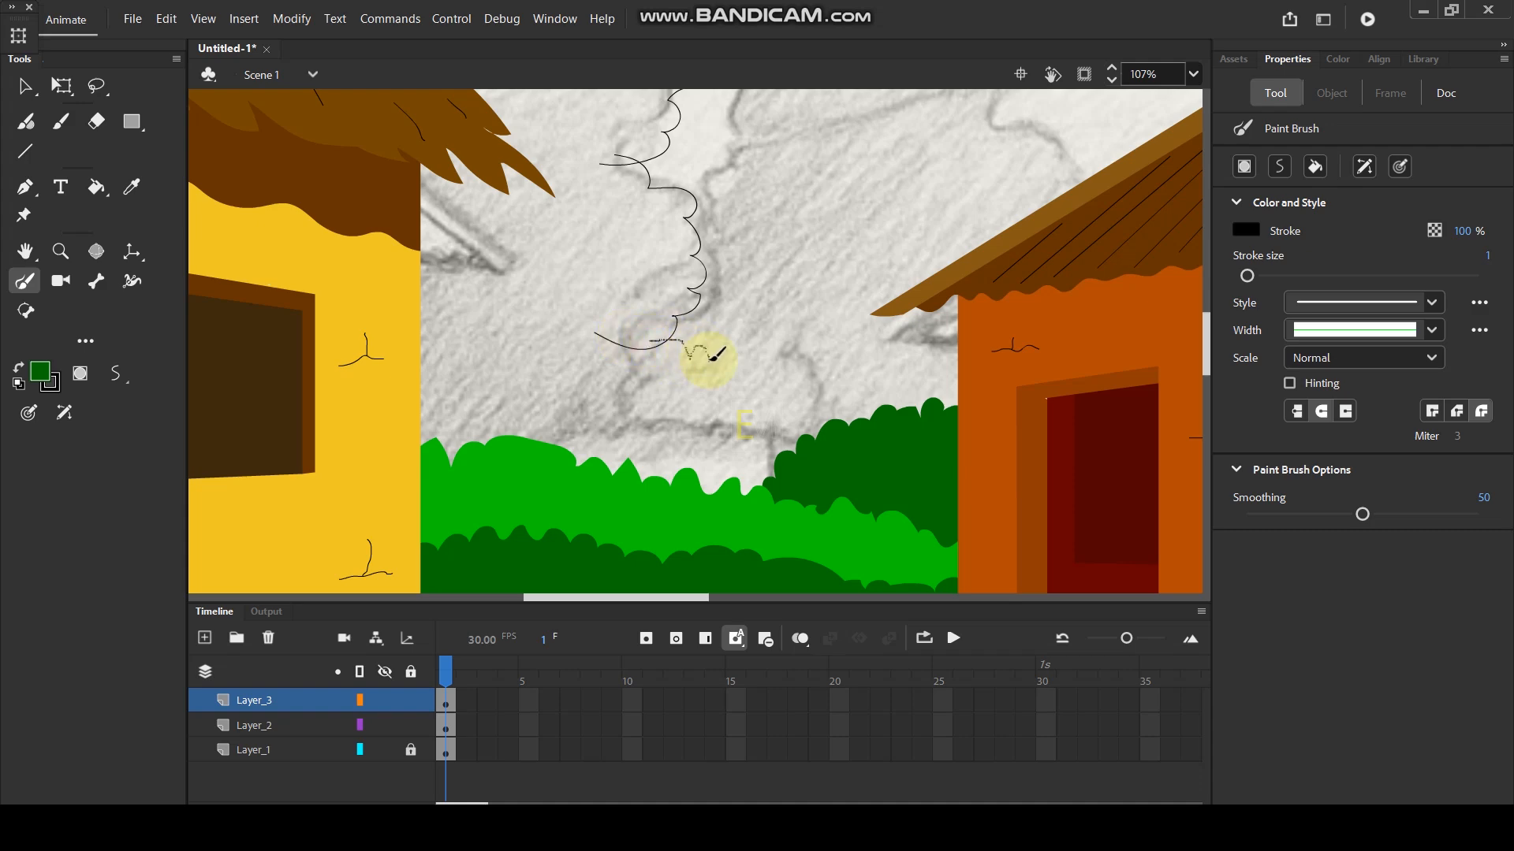
{"action": "mouse_move", "coordinate": [849, 407]}
{"action": "left_mouse_down"}
{"action": "mouse_move", "coordinate": [863, 451]}
{"action": "mouse_move", "coordinate": [826, 492]}
{"action": "left_mouse_up"}
Close the tree outline with a smooth line behind the left hut's roof and wall and along the hedge.
{"action": "scroll", "coordinate": [882, 448], "scroll_direction": "down", "scroll_amount": 2}
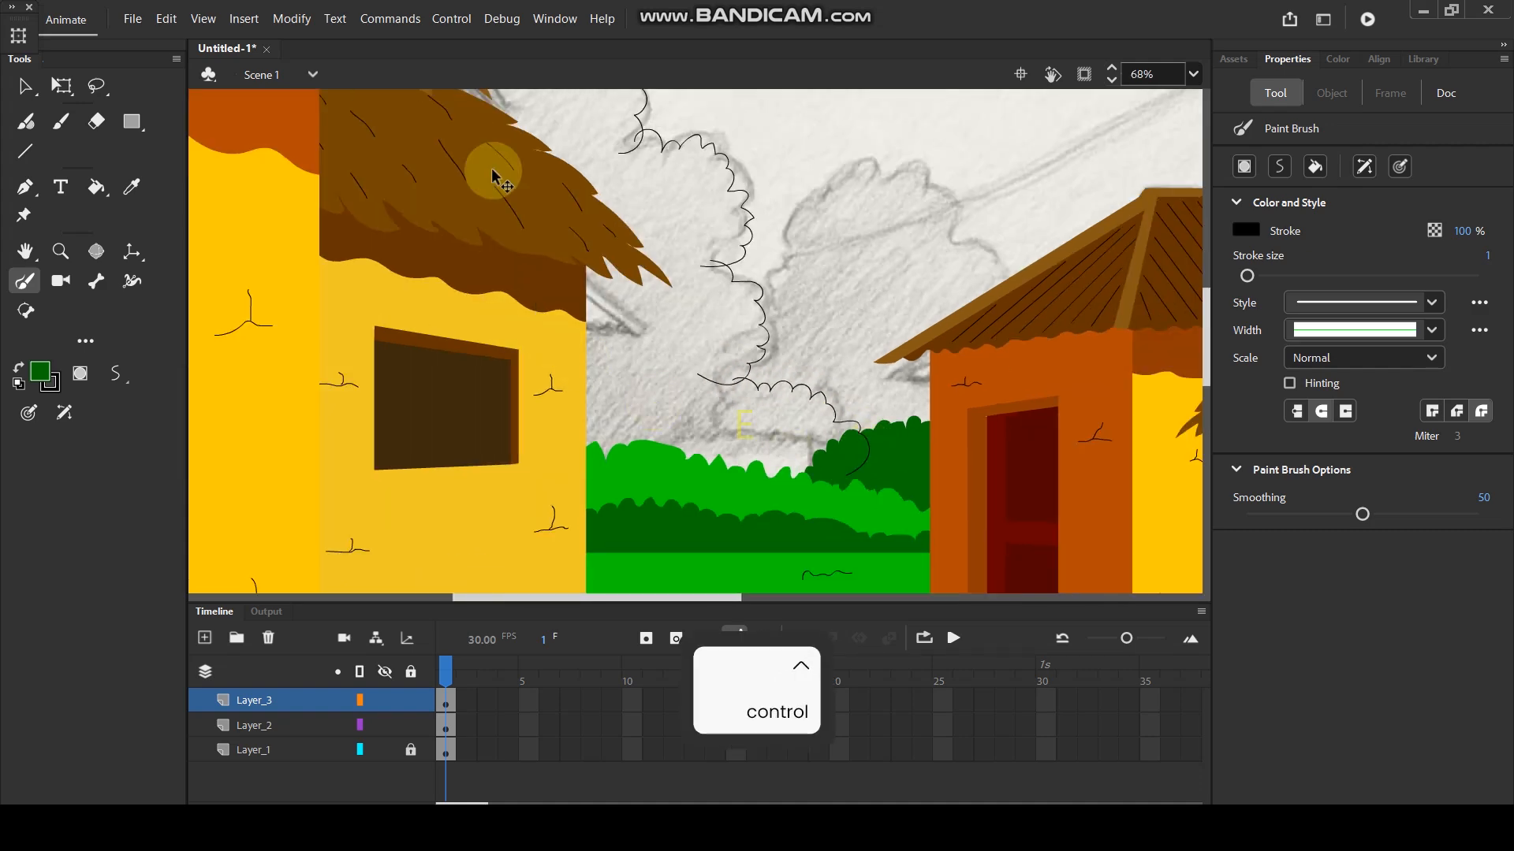
{"action": "scroll", "coordinate": [522, 254], "scroll_direction": "down", "scroll_amount": 2}
{"action": "scroll", "coordinate": [500, 158], "scroll_direction": "up", "scroll_amount": 1}
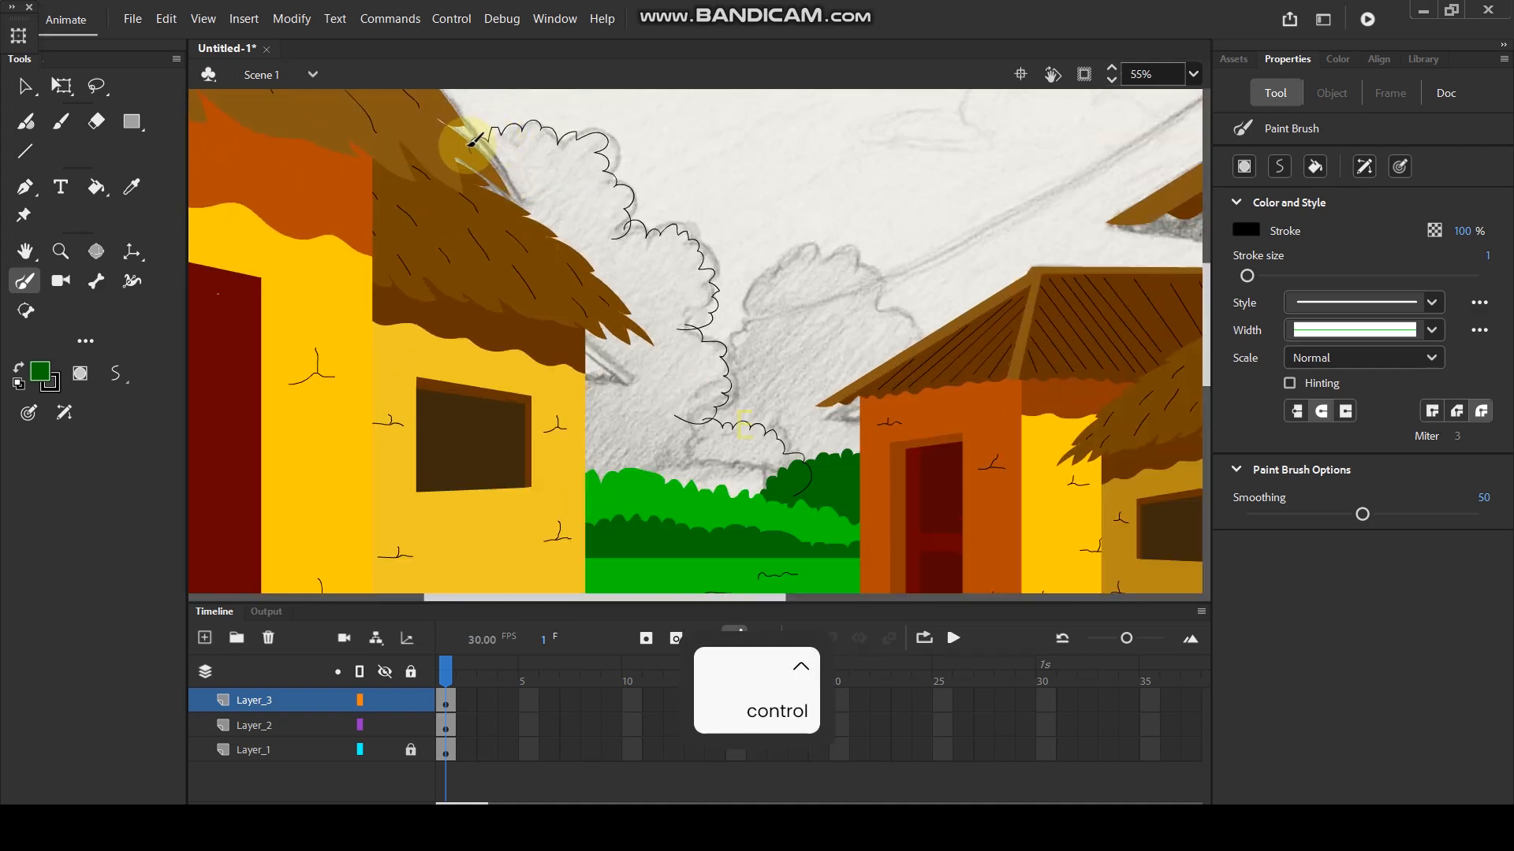
{"action": "mouse_move", "coordinate": [472, 144]}
{"action": "left_mouse_down"}
{"action": "mouse_move", "coordinate": [433, 209]}
{"action": "mouse_move", "coordinate": [451, 304]}
{"action": "mouse_move", "coordinate": [558, 407]}
{"action": "left_mouse_up"}
{"action": "mouse_move", "coordinate": [565, 495]}
{"action": "left_mouse_down"}
{"action": "mouse_move", "coordinate": [799, 517]}
{"action": "mouse_move", "coordinate": [812, 500]}
{"action": "mouse_move", "coordinate": [798, 470]}
{"action": "left_mouse_up"}
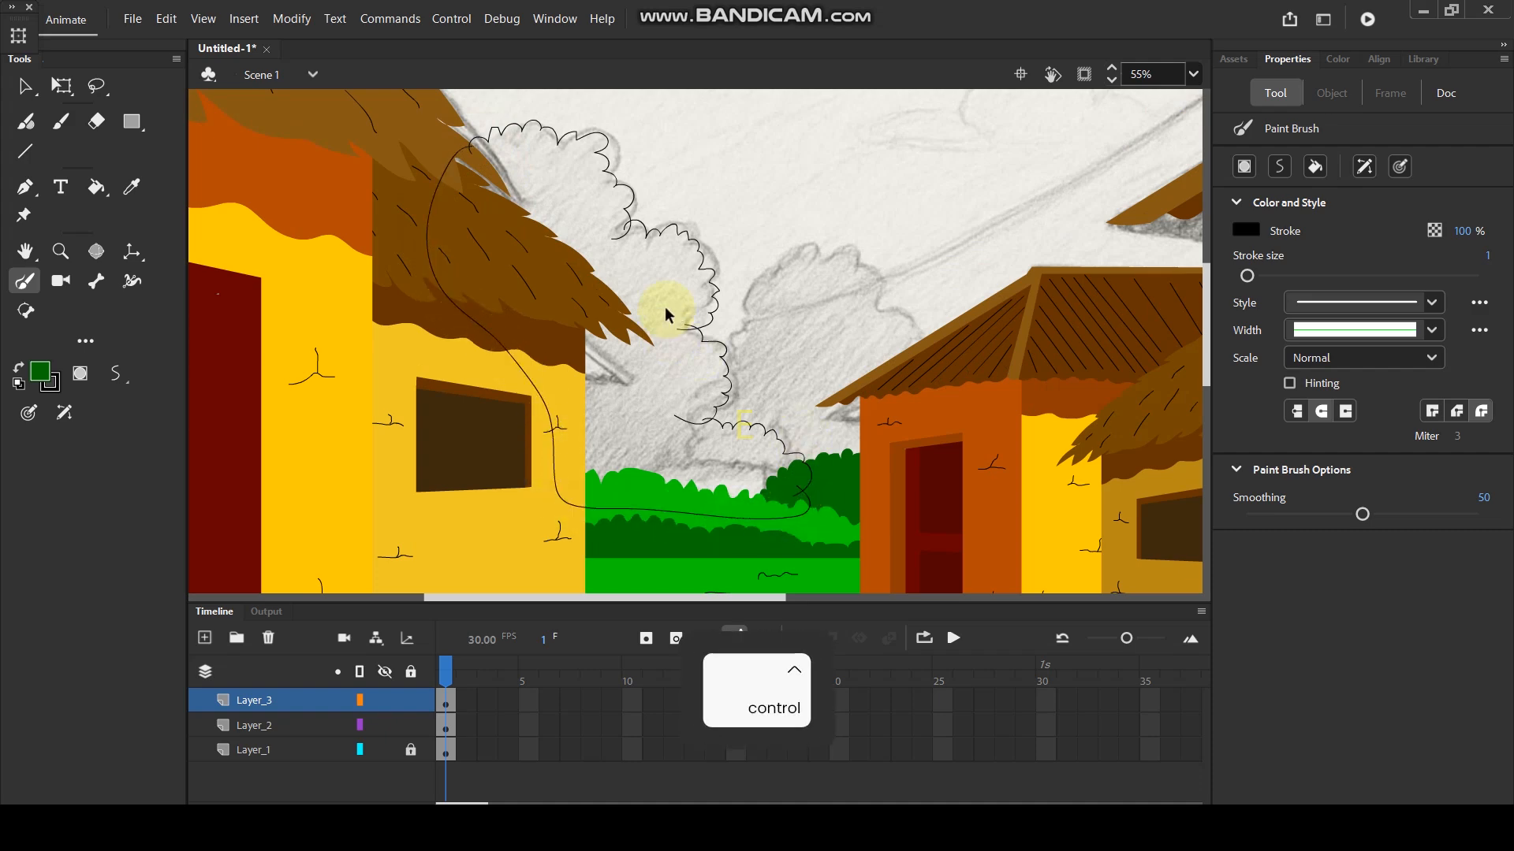
Draw a scalloped line inside the tree from its upper-left end, along the roof edge and across to the lobes on its right side.
{"action": "scroll", "coordinate": [462, 186], "scroll_direction": "up", "scroll_amount": 2}
{"action": "key", "text": "space"}
{"action": "left_click_drag", "start_coordinate": [662, 189], "coordinate": [652, 338]}
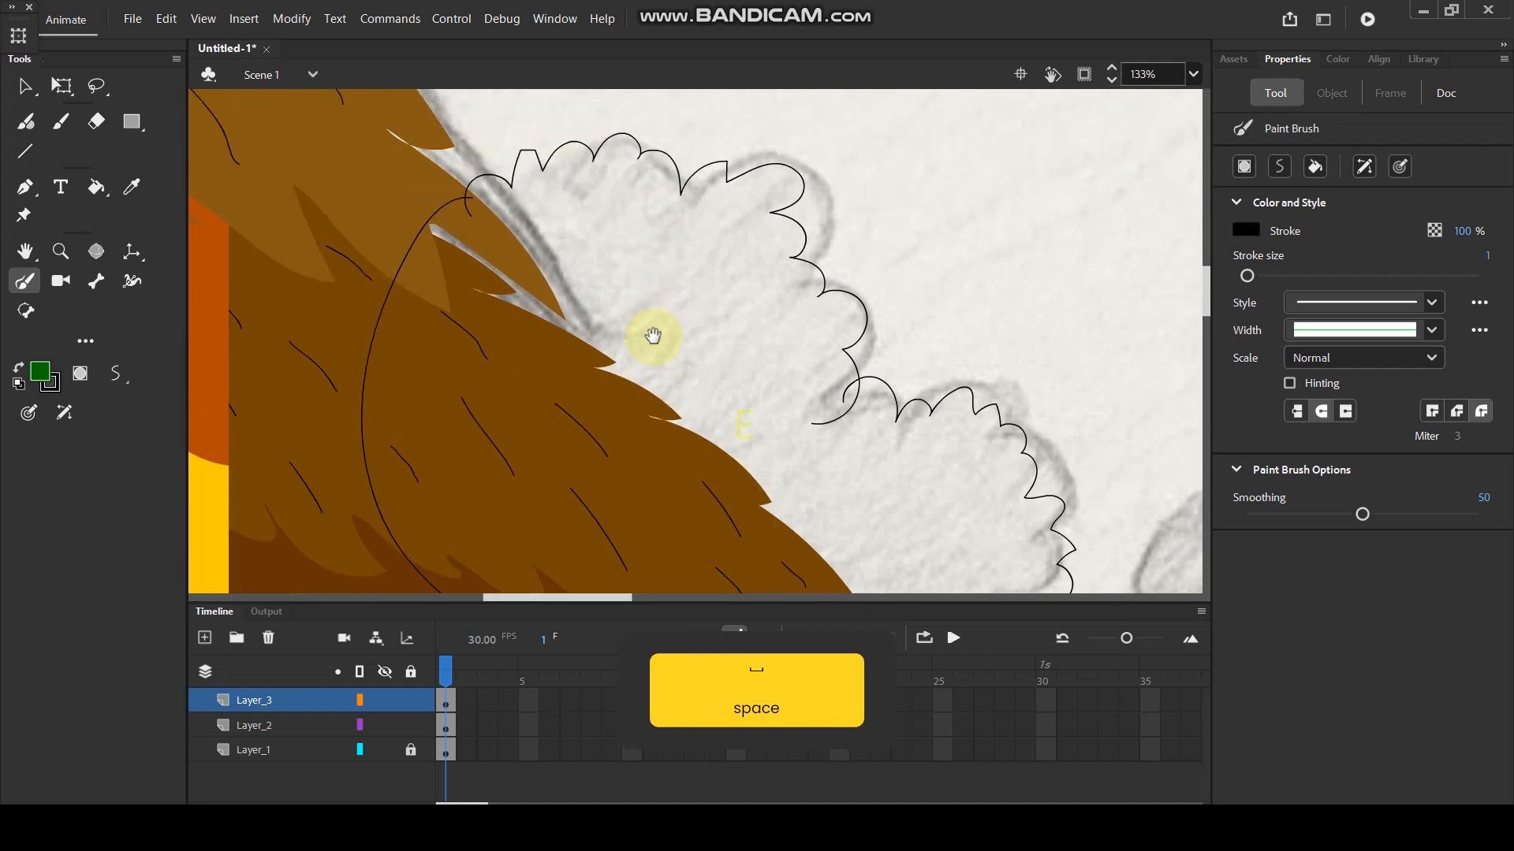
{"action": "mouse_move", "coordinate": [391, 294]}
{"action": "left_mouse_down"}
{"action": "mouse_move", "coordinate": [423, 276]}
{"action": "mouse_move", "coordinate": [431, 300]}
{"action": "mouse_move", "coordinate": [483, 276]}
{"action": "mouse_move", "coordinate": [525, 301]}
{"action": "mouse_move", "coordinate": [601, 294]}
{"action": "left_mouse_up"}
{"action": "mouse_move", "coordinate": [694, 368]}
{"action": "left_mouse_down"}
{"action": "mouse_move", "coordinate": [723, 422]}
{"action": "mouse_move", "coordinate": [693, 473]}
{"action": "left_mouse_up"}
{"action": "key", "text": "space"}
{"action": "left_click_drag", "start_coordinate": [757, 306], "coordinate": [665, 119]}
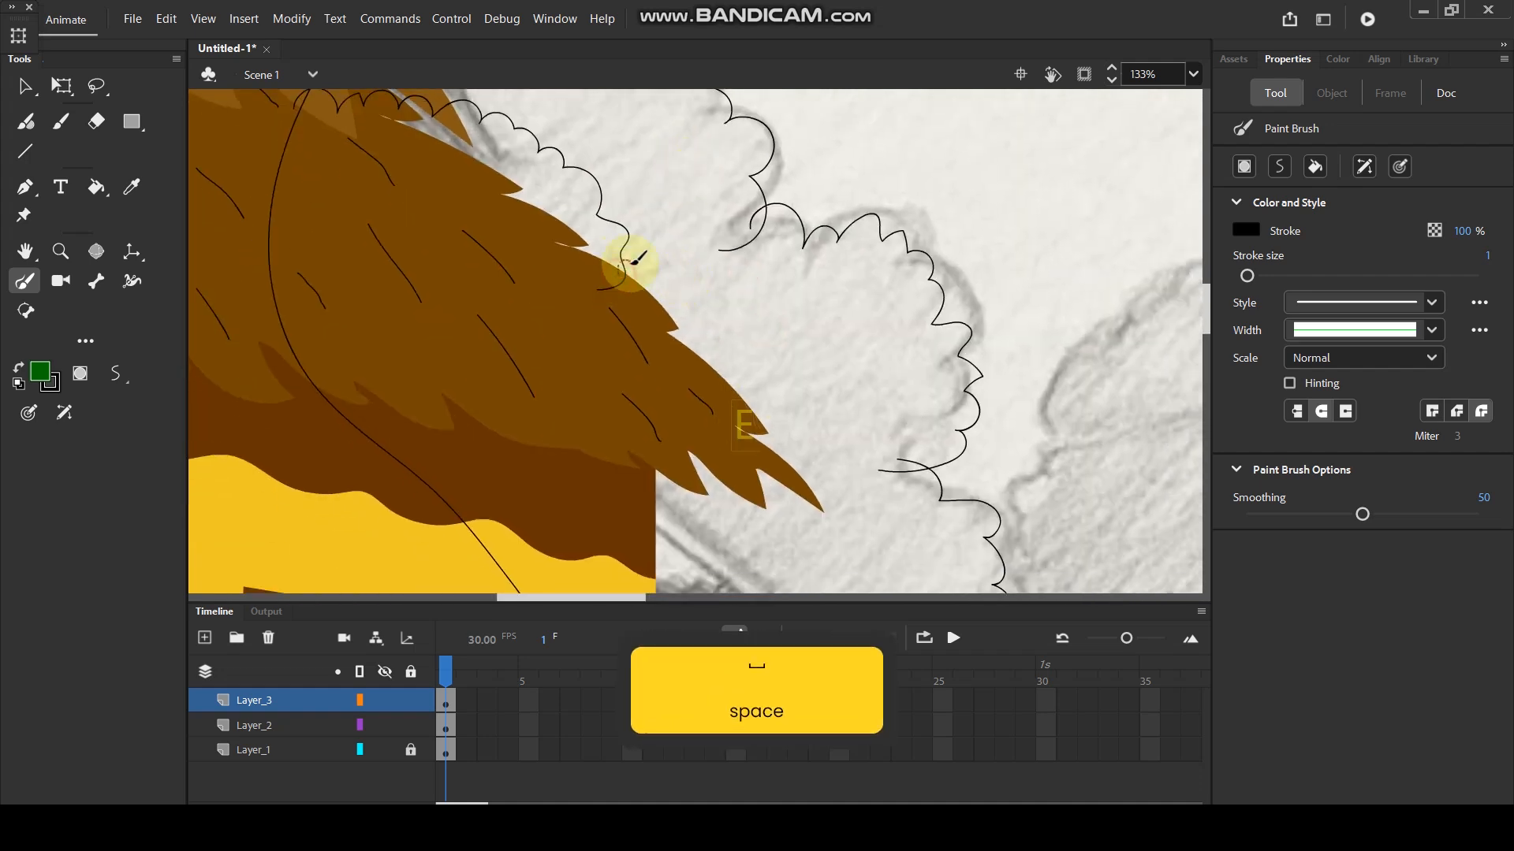
{"action": "left_click_drag", "start_coordinate": [804, 289], "coordinate": [889, 392]}
{"action": "left_click_drag", "start_coordinate": [954, 459], "coordinate": [960, 453]}
{"action": "scroll", "coordinate": [723, 223], "scroll_direction": "down", "scroll_amount": 5, "text": "ctrl"}
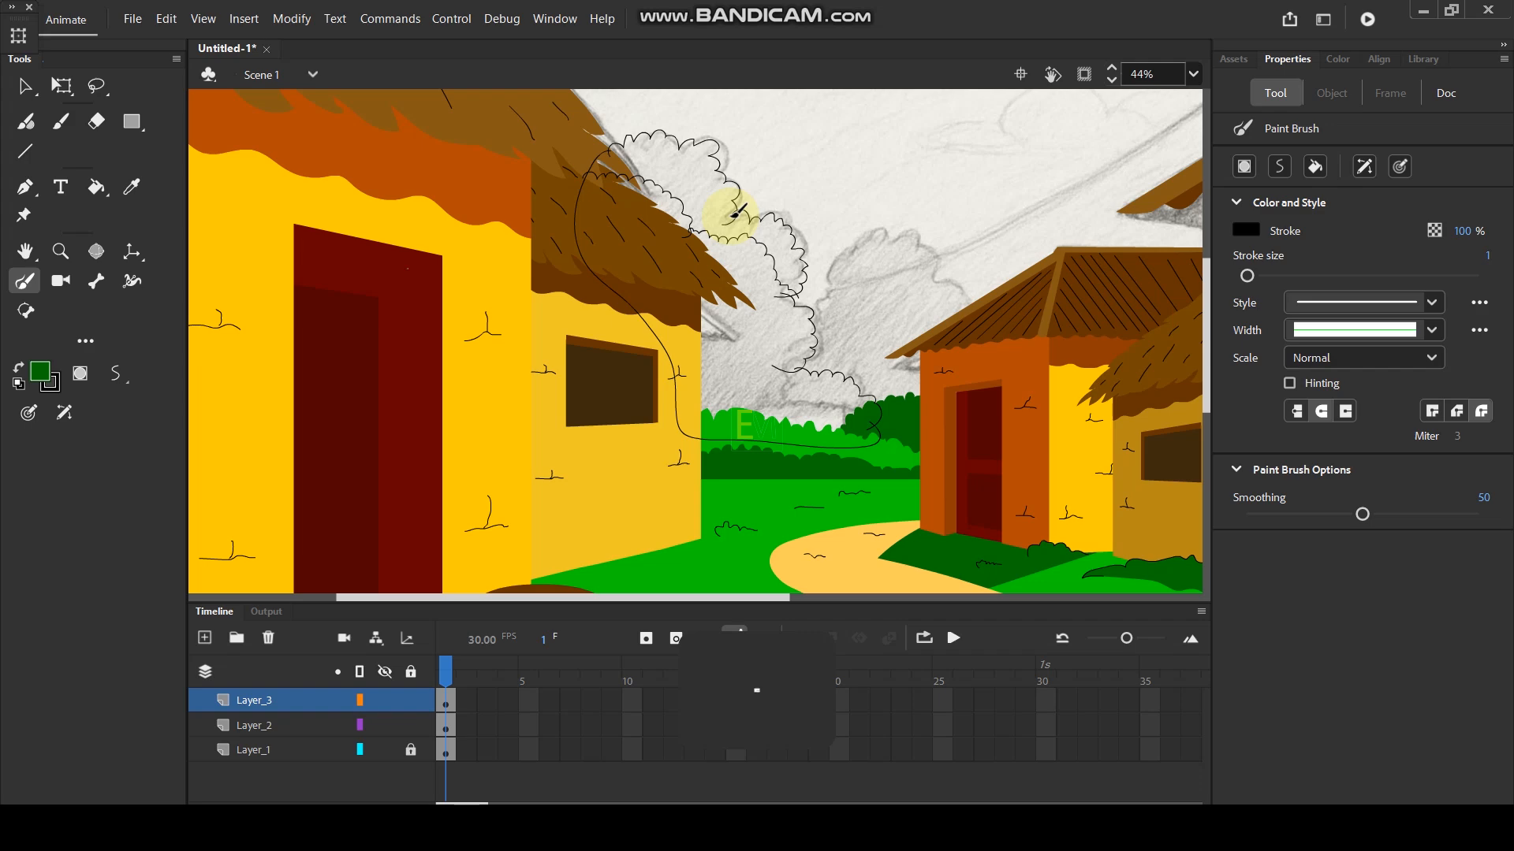
Fill the tree's inner foliage with the hedge's dark green and its scalloped outer band with the hedge's light green.
{"action": "key", "text": "i"}
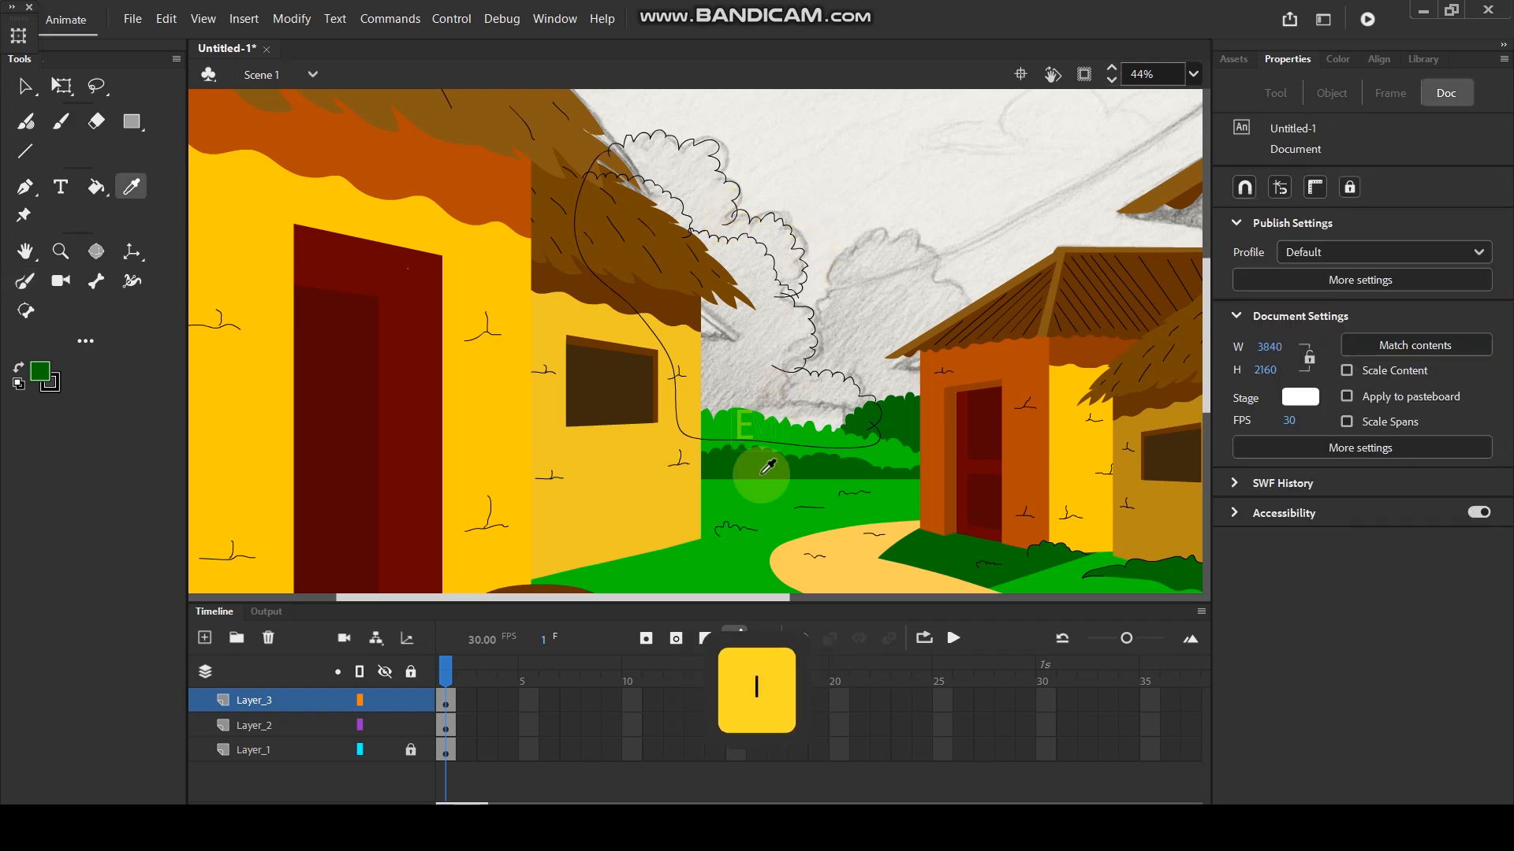
{"action": "left_click", "coordinate": [788, 403]}
{"action": "left_click", "coordinate": [788, 403]}
{"action": "key", "text": "i"}
{"action": "left_click", "coordinate": [886, 446]}
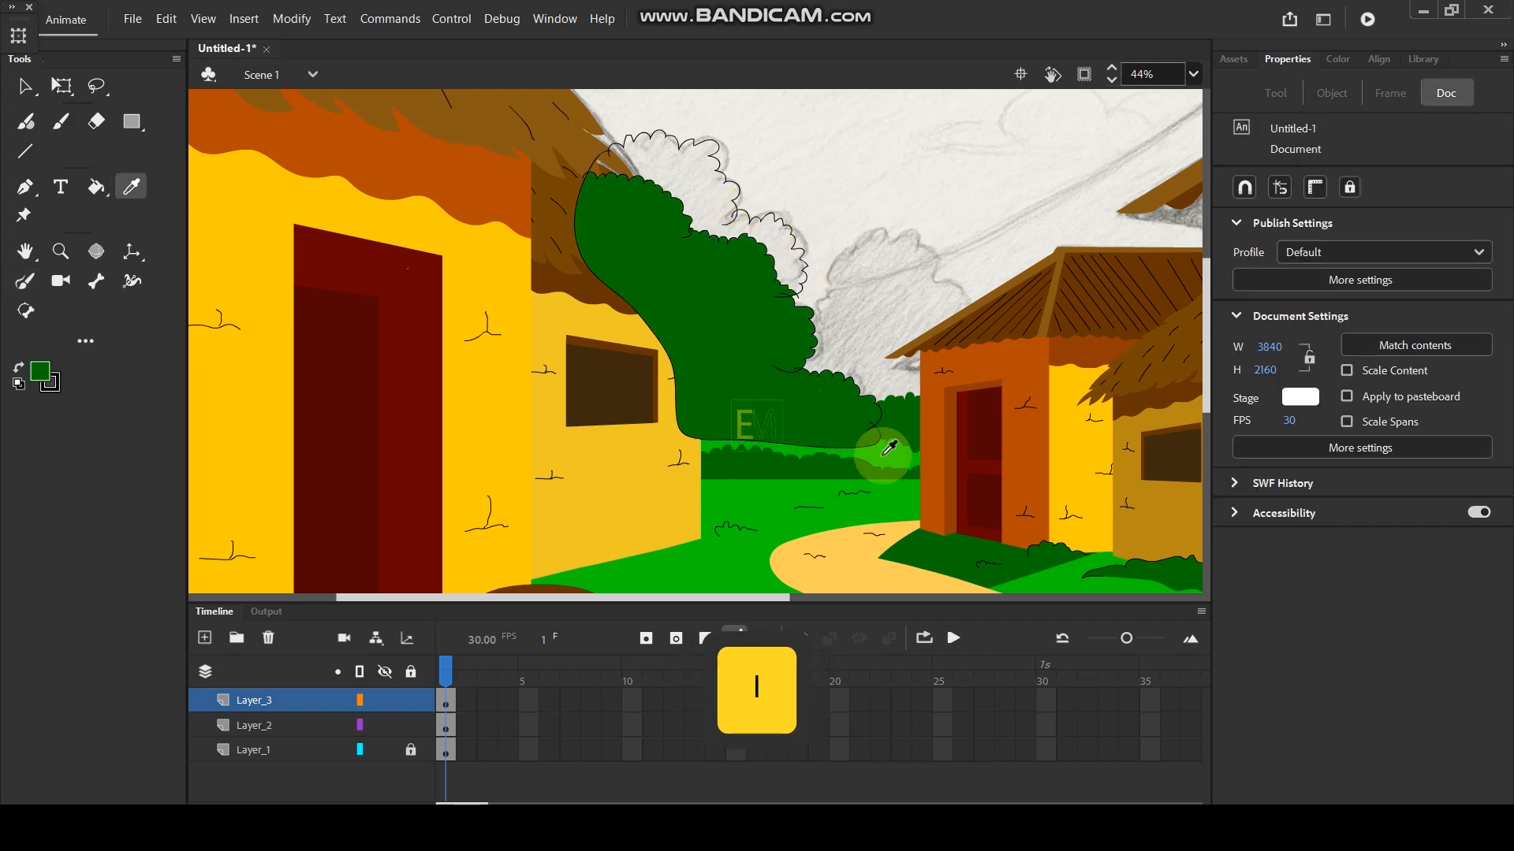
{"action": "left_click", "coordinate": [707, 191]}
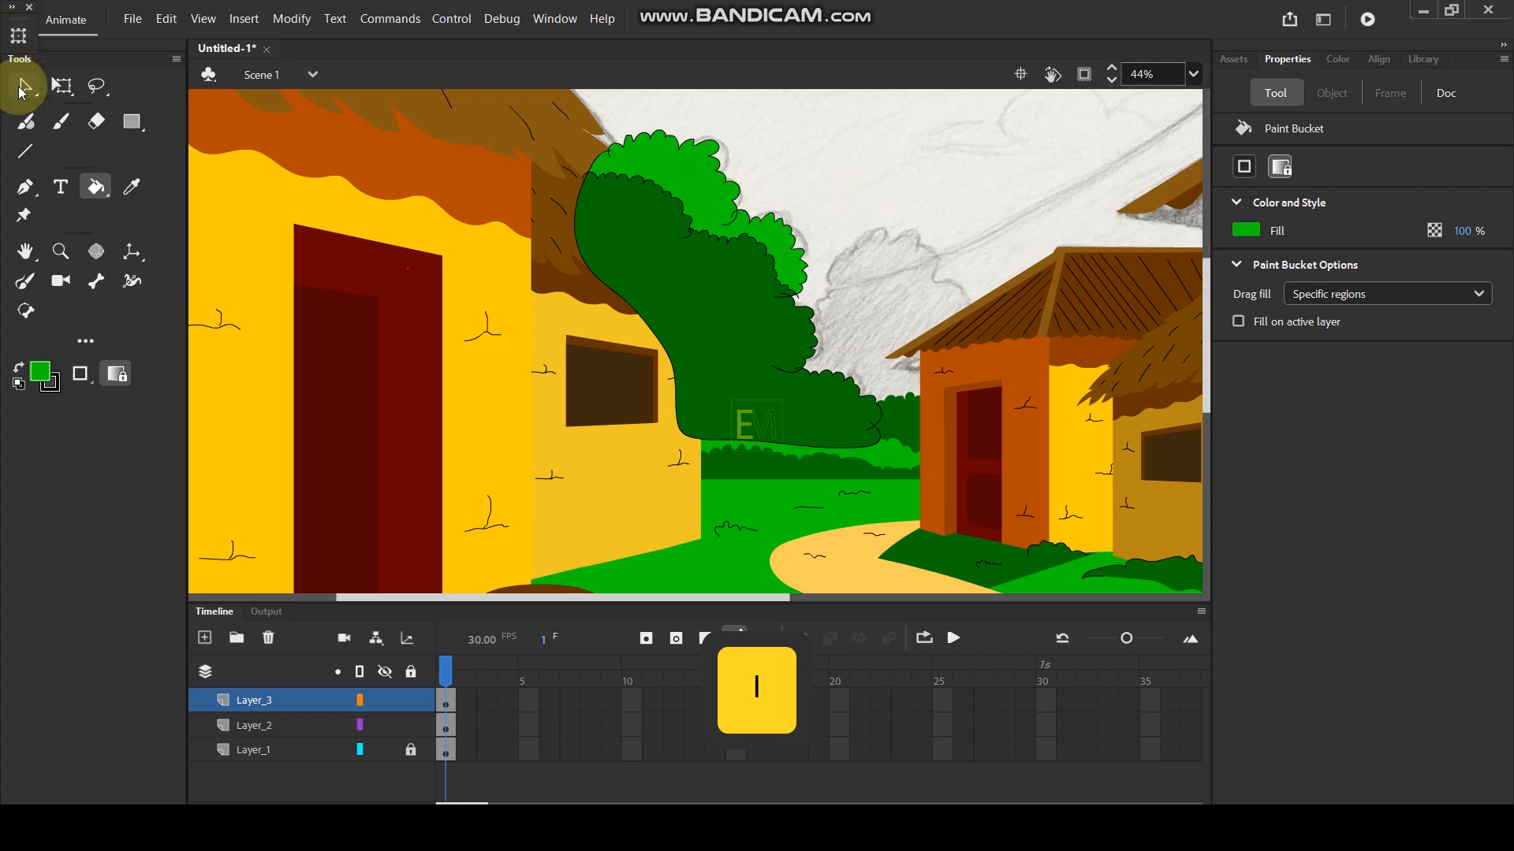
Select the black outline strokes of the filled tree and delete them.
{"action": "left_click", "coordinate": [23, 90]}
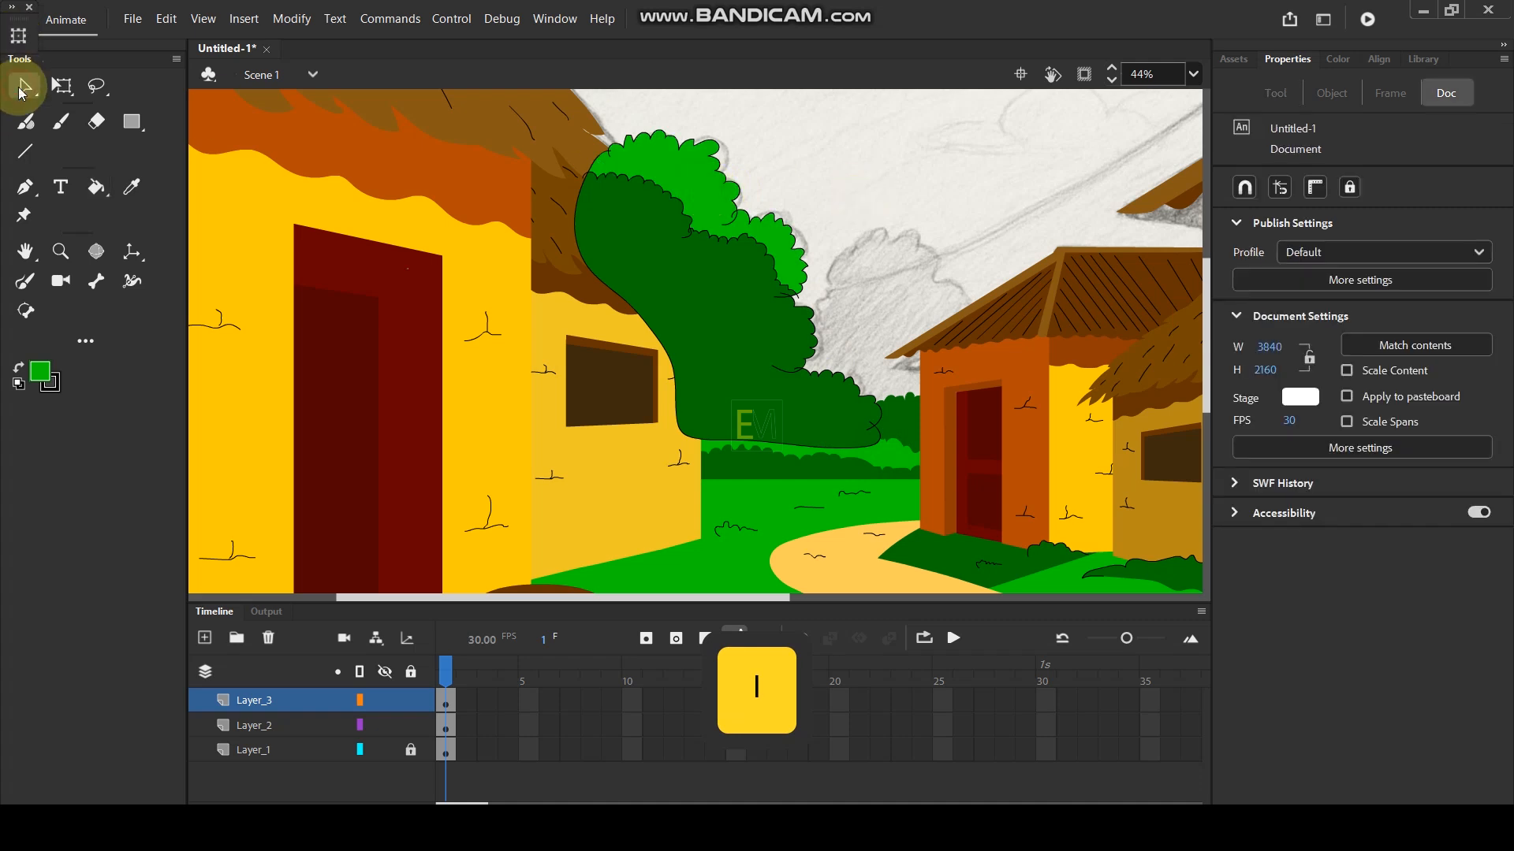
{"action": "double_click", "coordinate": [683, 215]}
{"action": "key", "text": "Delete"}
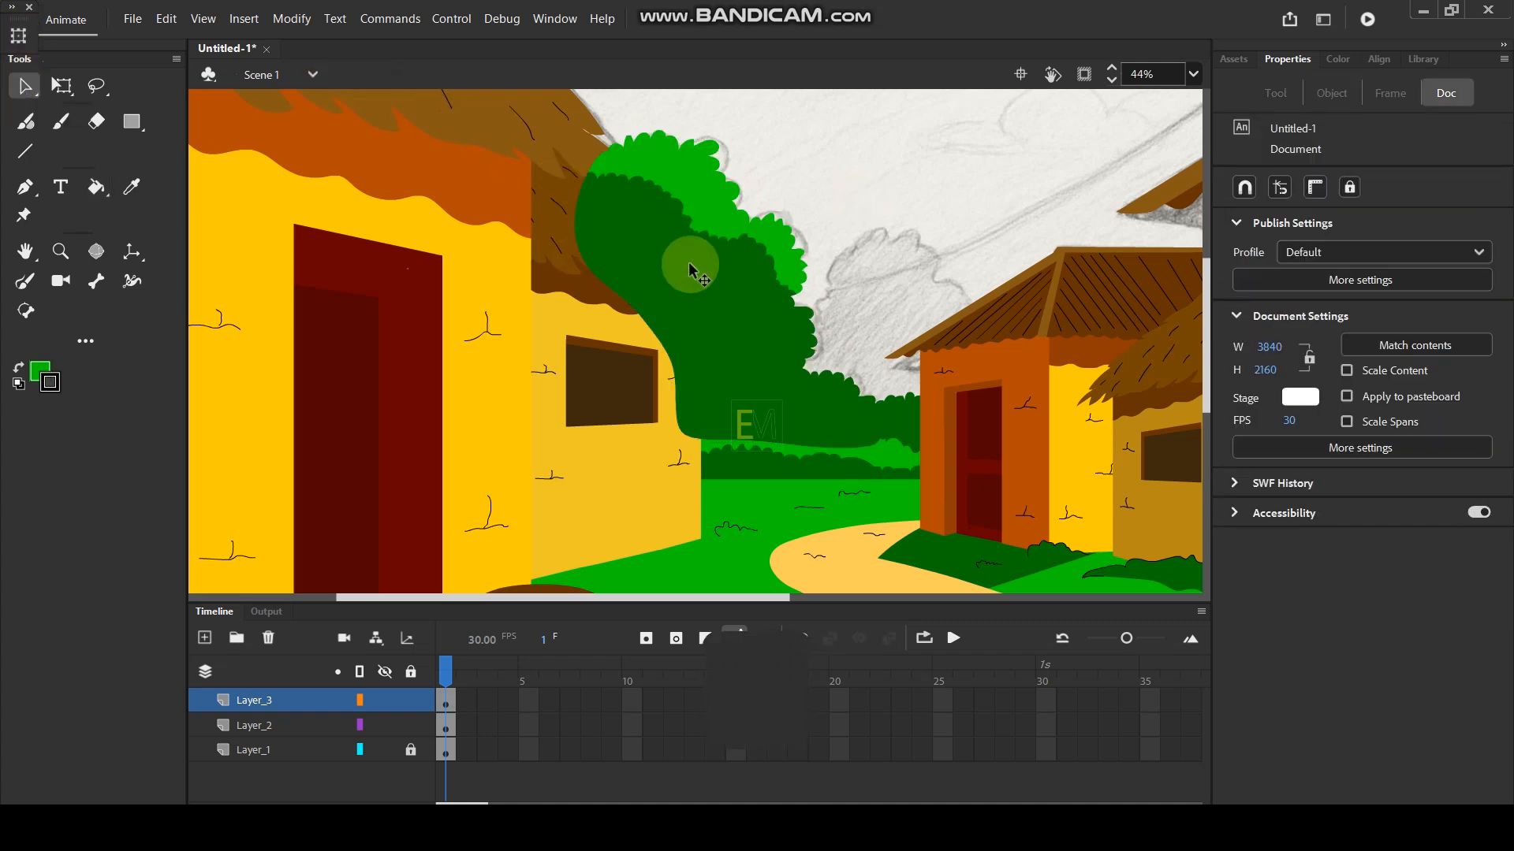
Group the tree's shapes, move the group in place from Layer_3 to Layer_2, and send it behind the left hut.
{"action": "left_click", "coordinate": [692, 278]}
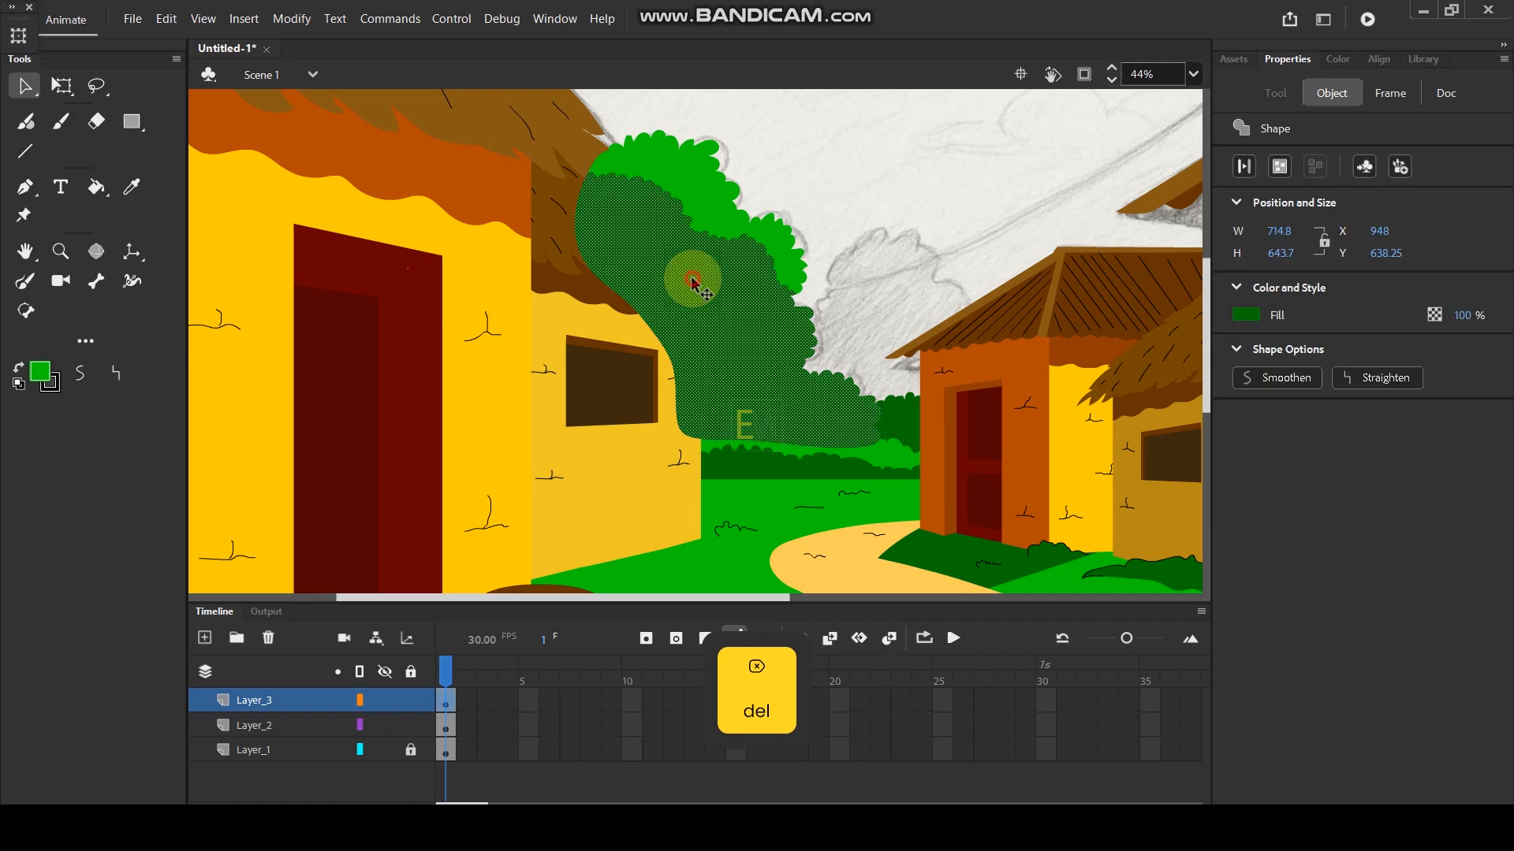
{"action": "left_click", "coordinate": [298, 699]}
{"action": "key", "text": "ctrl+g"}
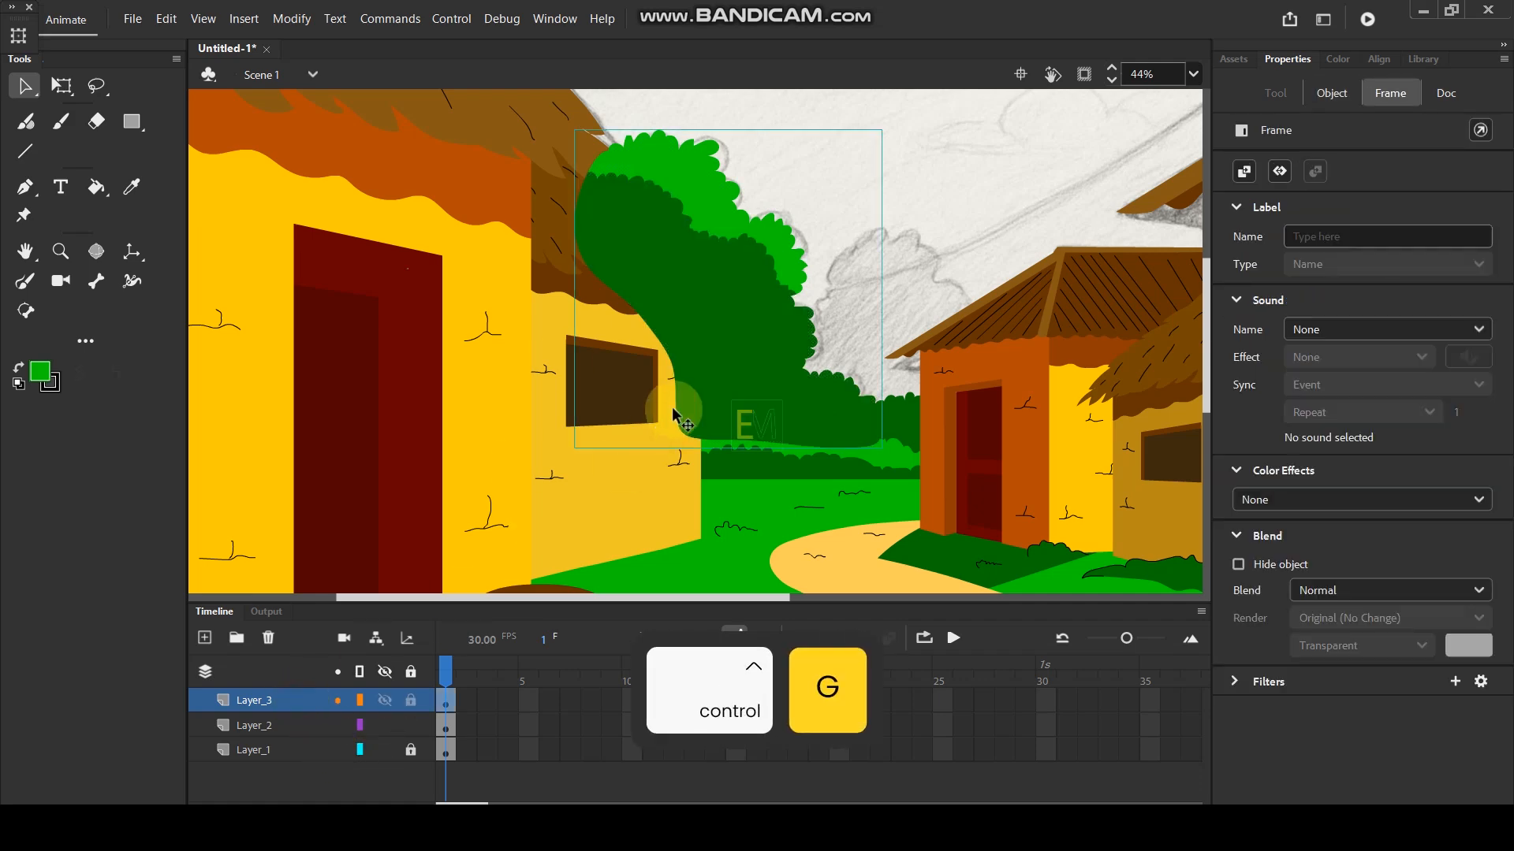
{"action": "key", "text": "ctrl+x"}
{"action": "left_click", "coordinate": [298, 727]}
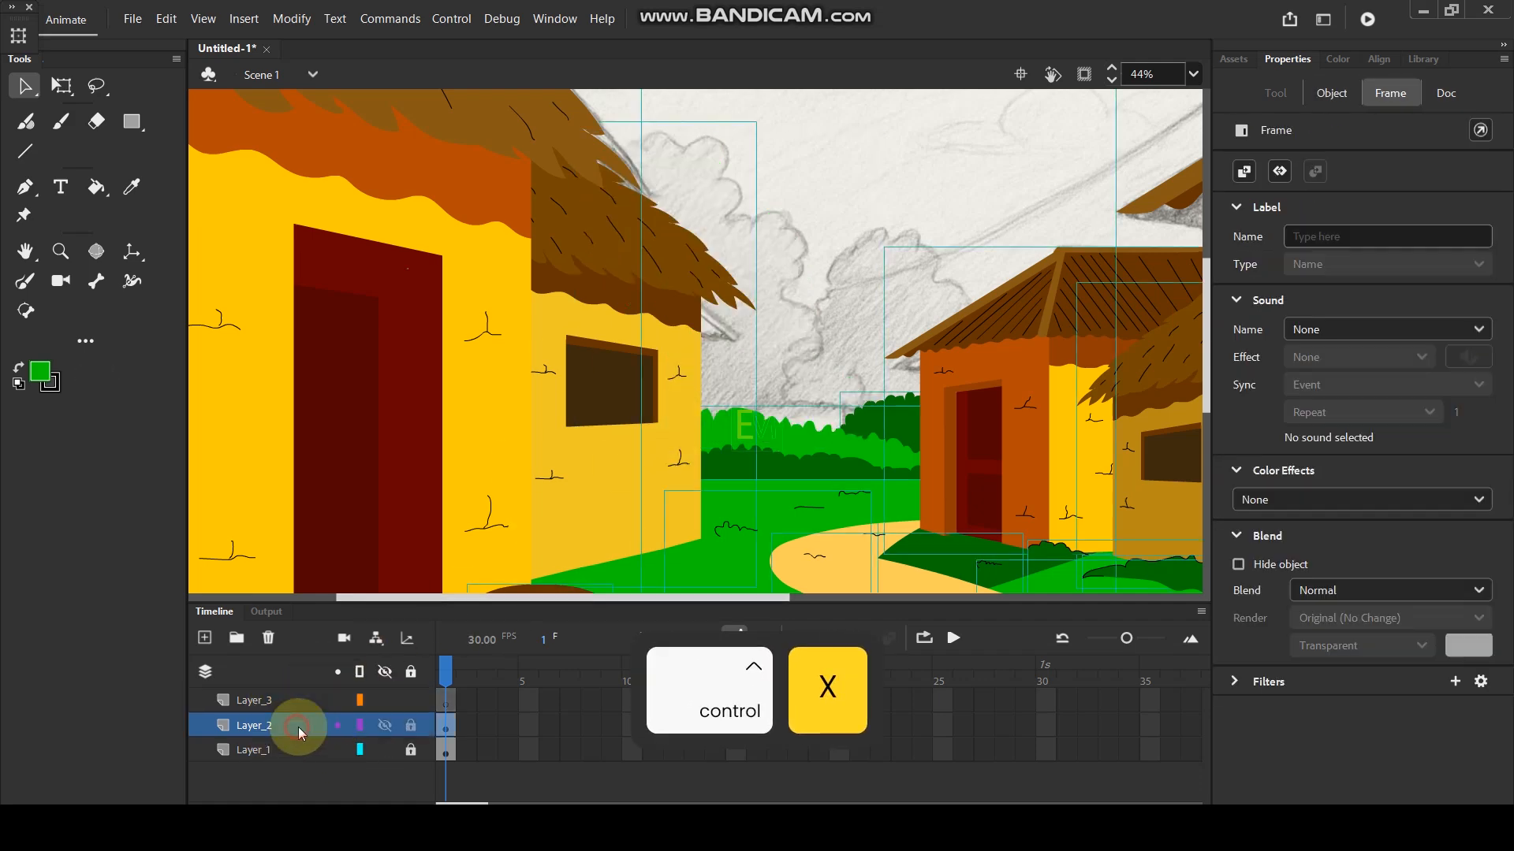
{"action": "key", "text": "ctrl+shift+v"}
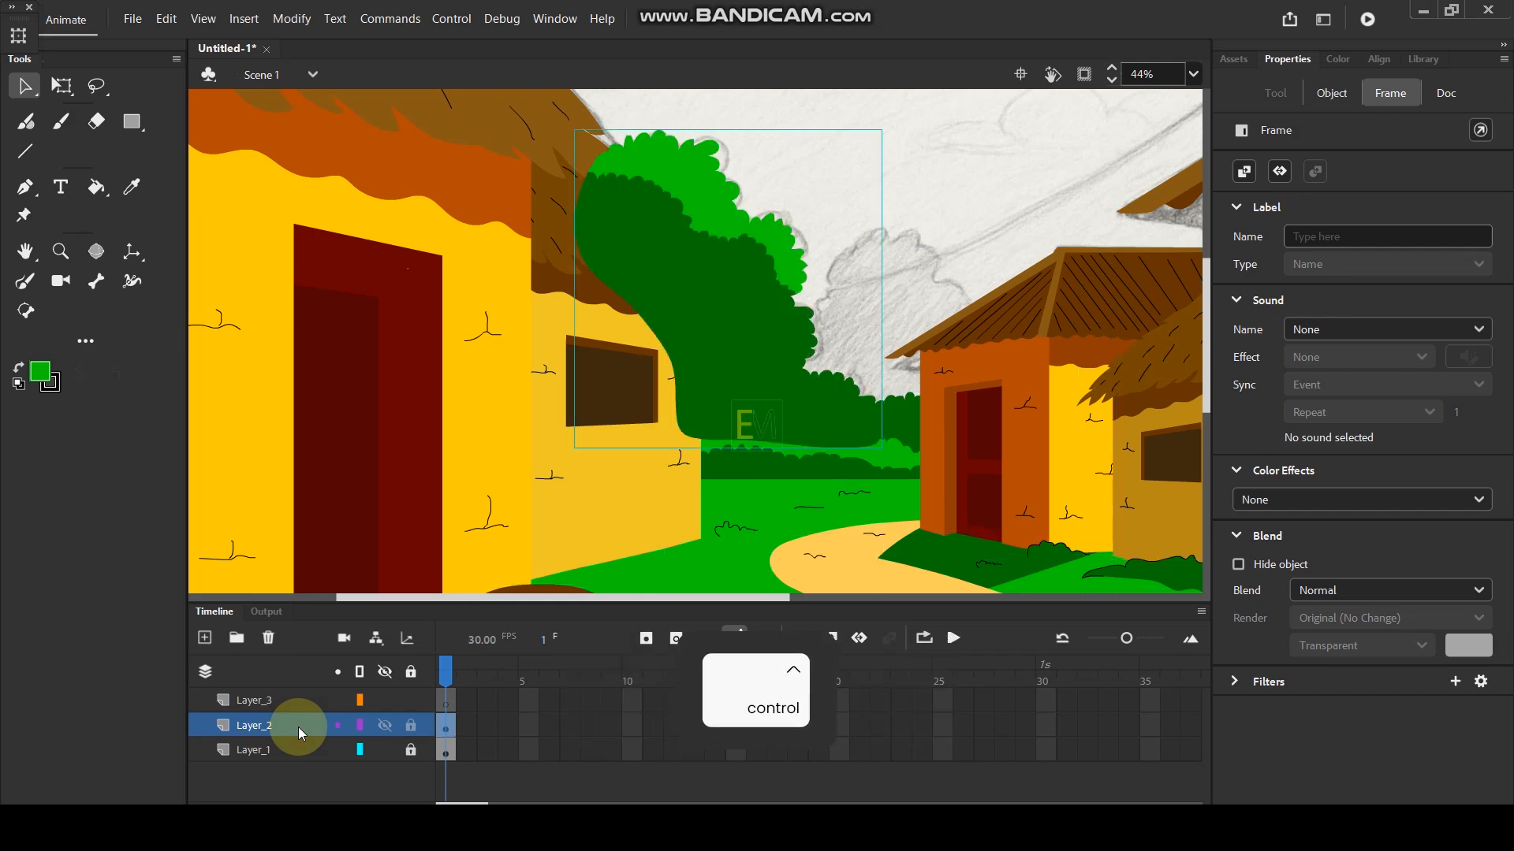
{"action": "key", "text": "ctrl+Down"}
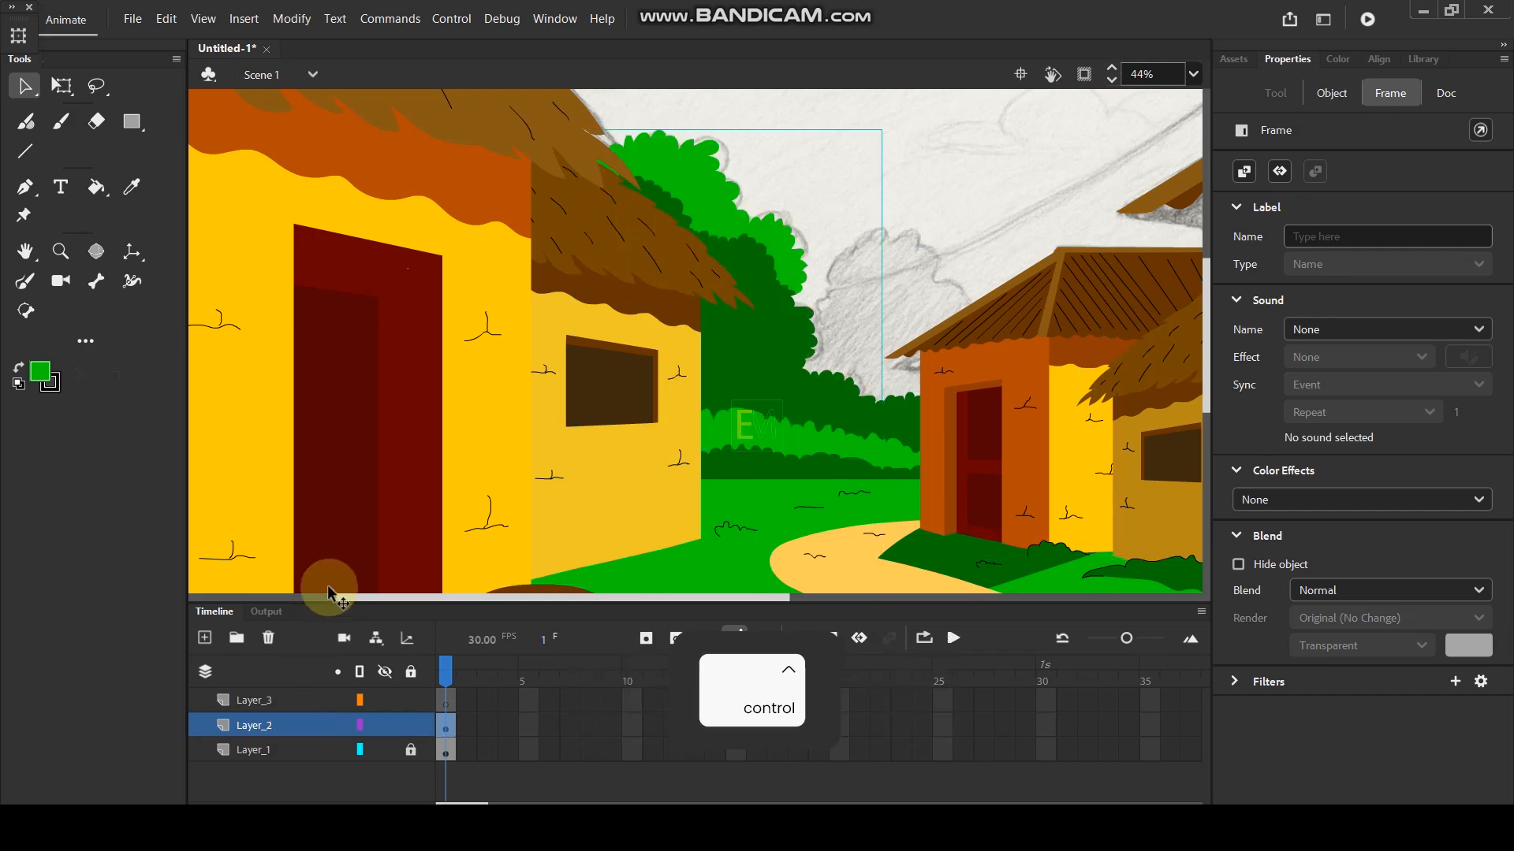
Inside the tree group, draw a scalloped line across the lower foliage from its left edge to the lobes on the right.
{"action": "scroll", "coordinate": [504, 458], "scroll_direction": "down", "scroll_amount": 3}
{"action": "scroll", "coordinate": [599, 448], "scroll_direction": "up", "scroll_amount": 4}
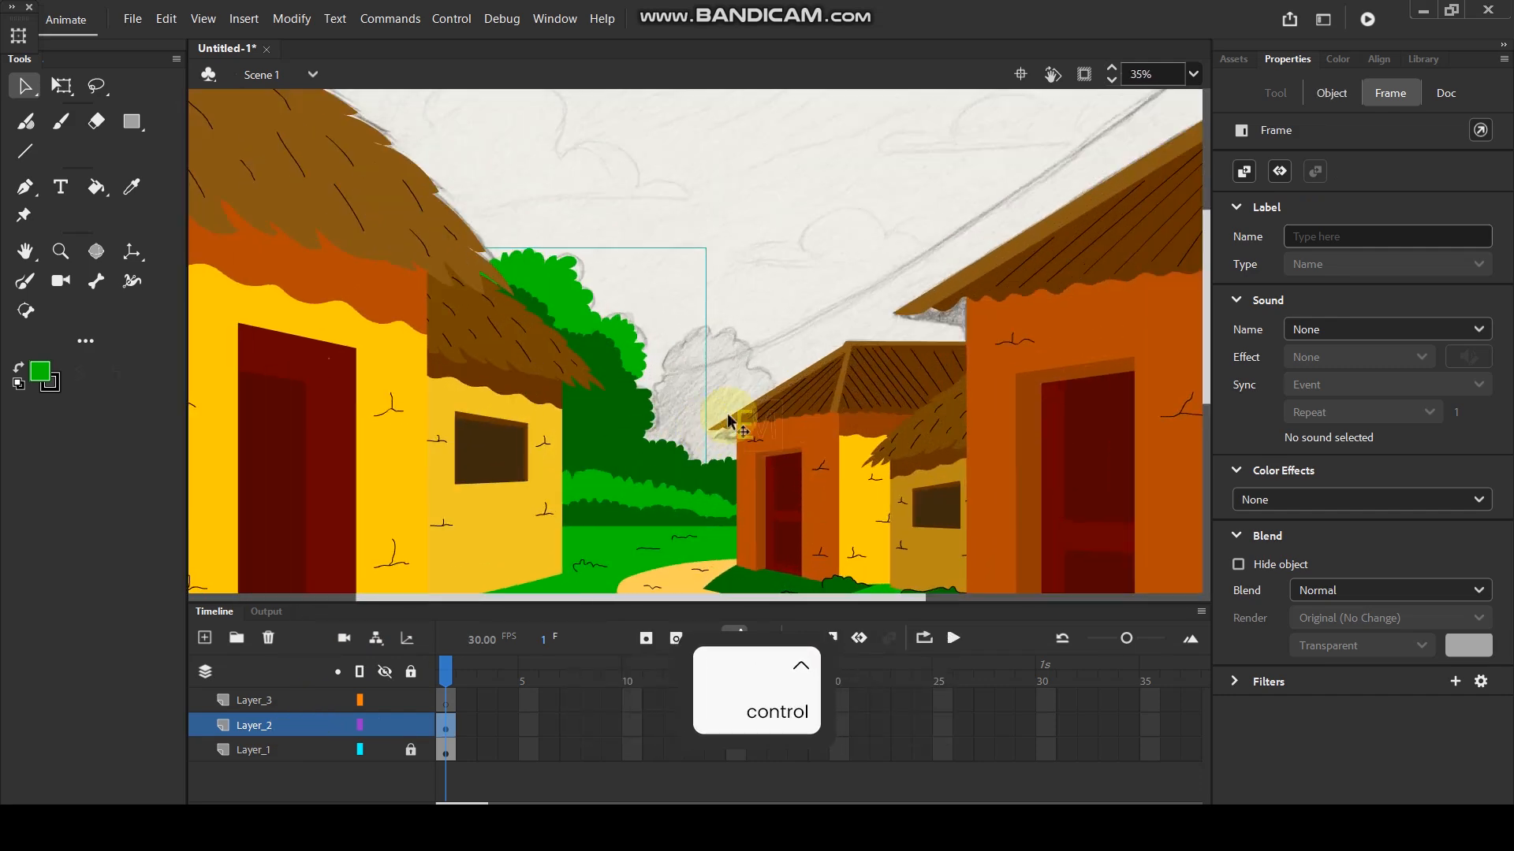
{"action": "left_click", "coordinate": [611, 434]}
{"action": "double_click", "coordinate": [611, 434]}
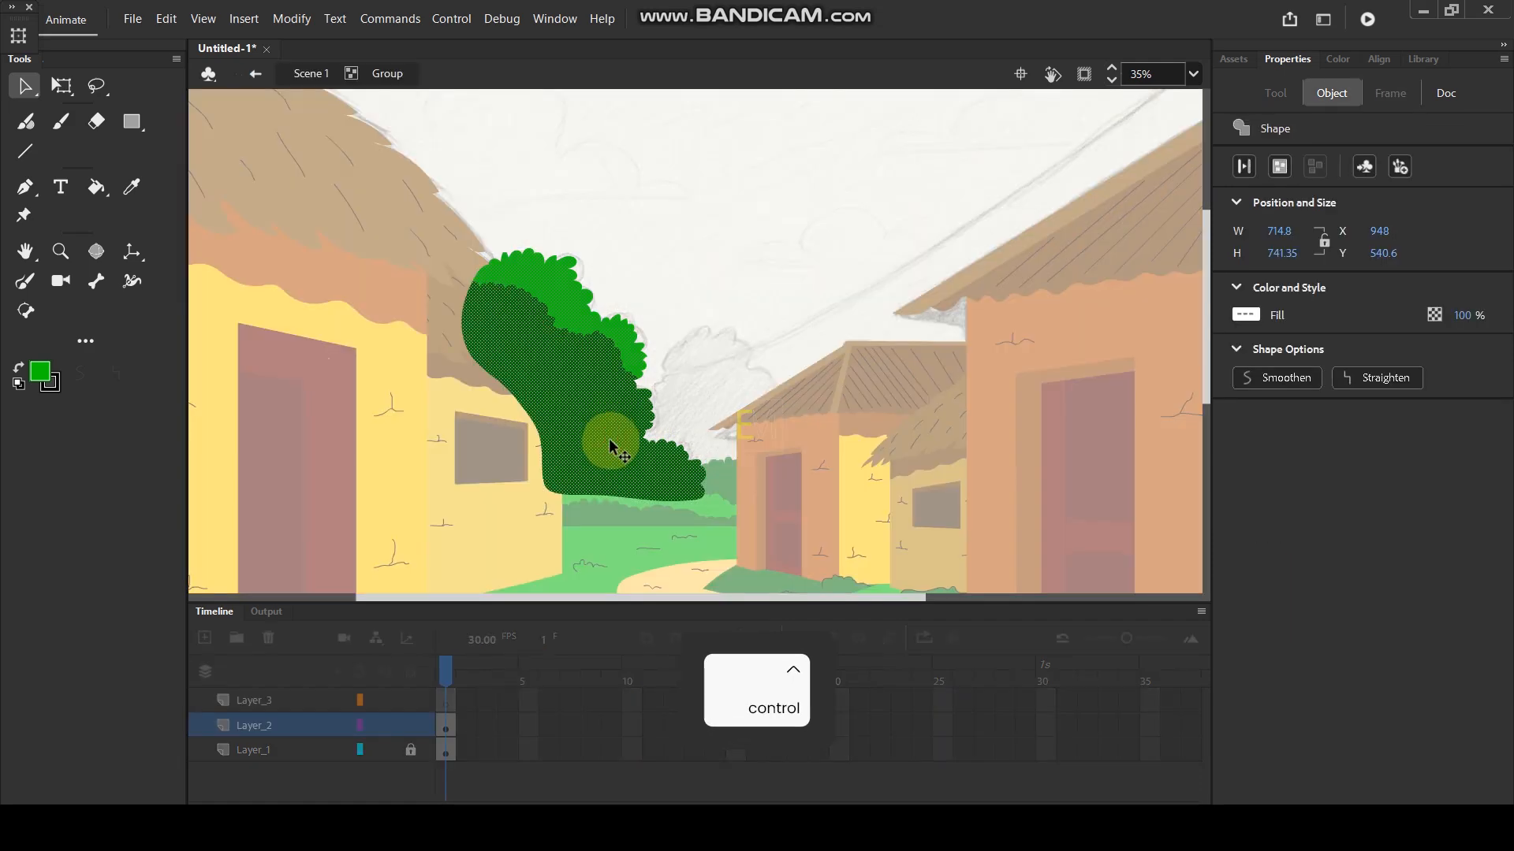
{"action": "scroll", "coordinate": [608, 439], "scroll_direction": "up", "scroll_amount": 3}
{"action": "left_click", "coordinate": [391, 452]}
{"action": "key", "text": "y"}
{"action": "key", "text": "y"}
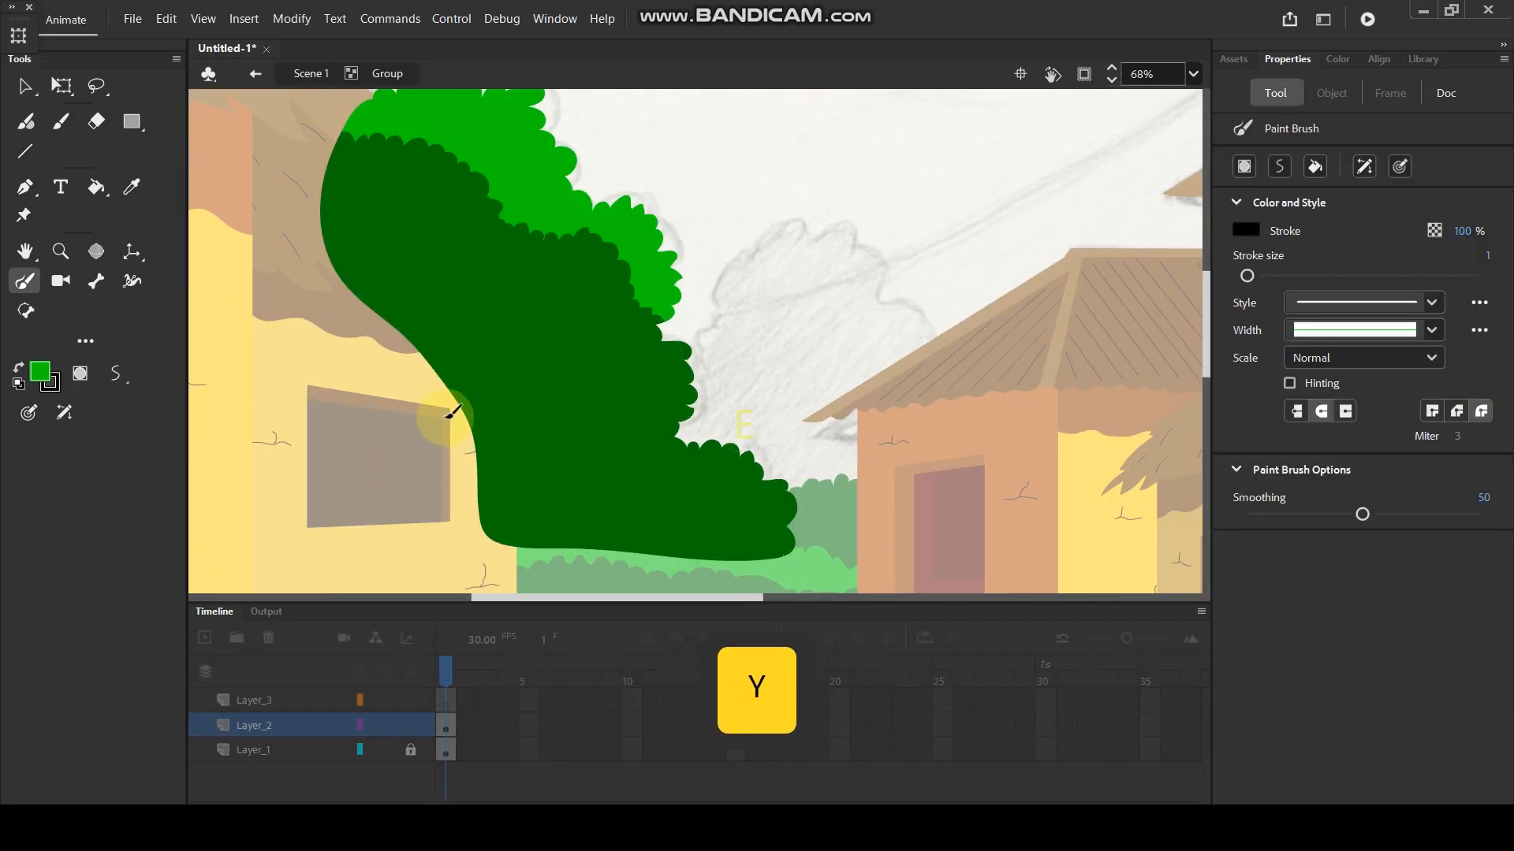
{"action": "mouse_move", "coordinate": [489, 397]}
{"action": "left_mouse_down"}
{"action": "mouse_move", "coordinate": [513, 390]}
{"action": "mouse_move", "coordinate": [641, 446]}
{"action": "mouse_move", "coordinate": [697, 501]}
{"action": "mouse_move", "coordinate": [765, 452]}
{"action": "left_mouse_up"}
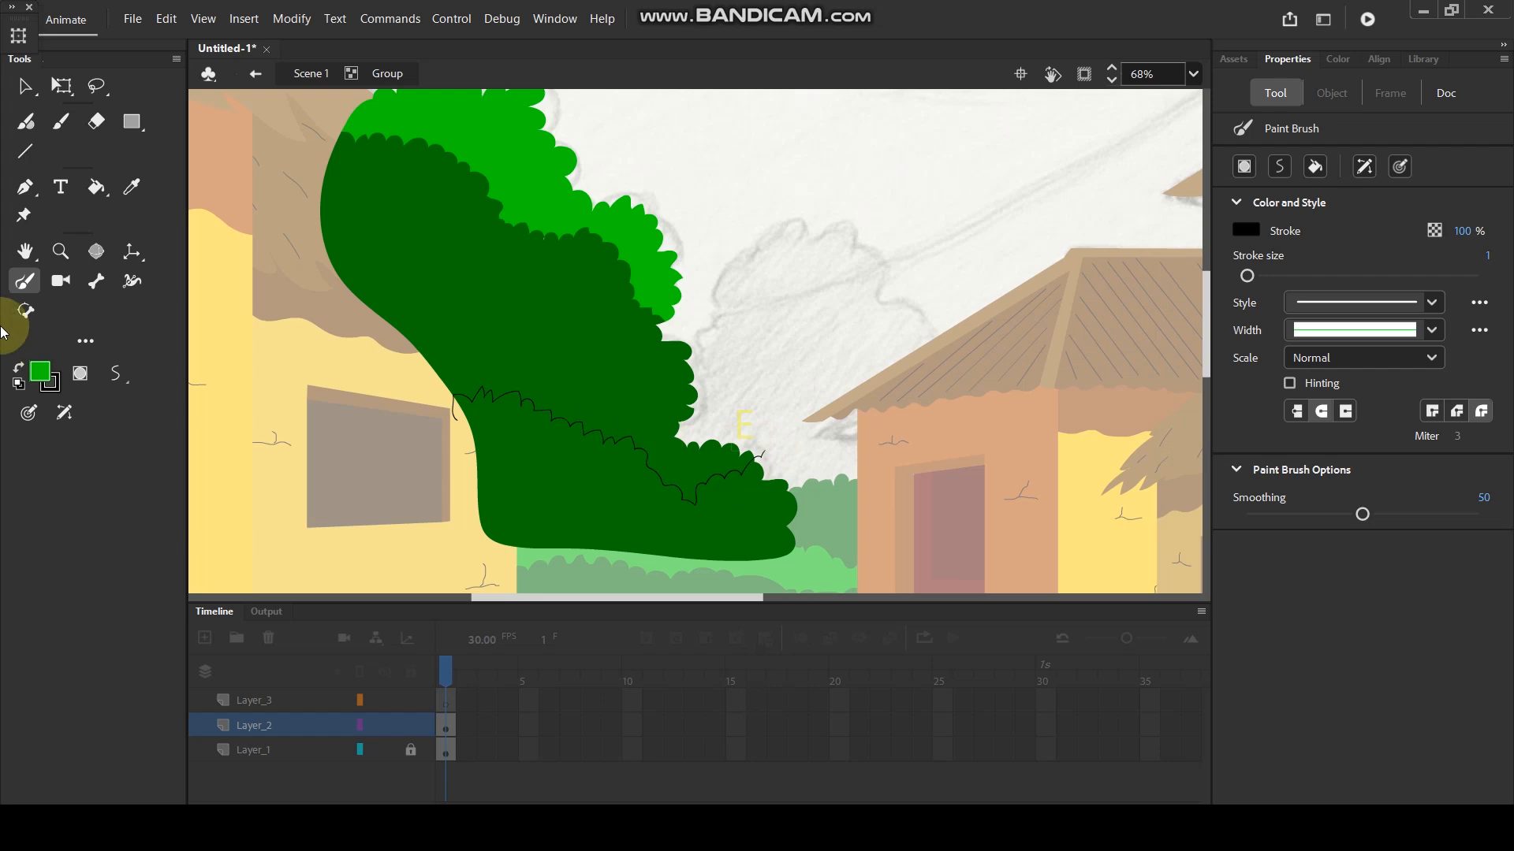
Fill the foliage below the scalloped line with a dark olive green swatch as the tree's shaded area.
{"action": "key", "text": "i"}
{"action": "left_click", "coordinate": [602, 483]}
{"action": "left_click", "coordinate": [39, 371]}
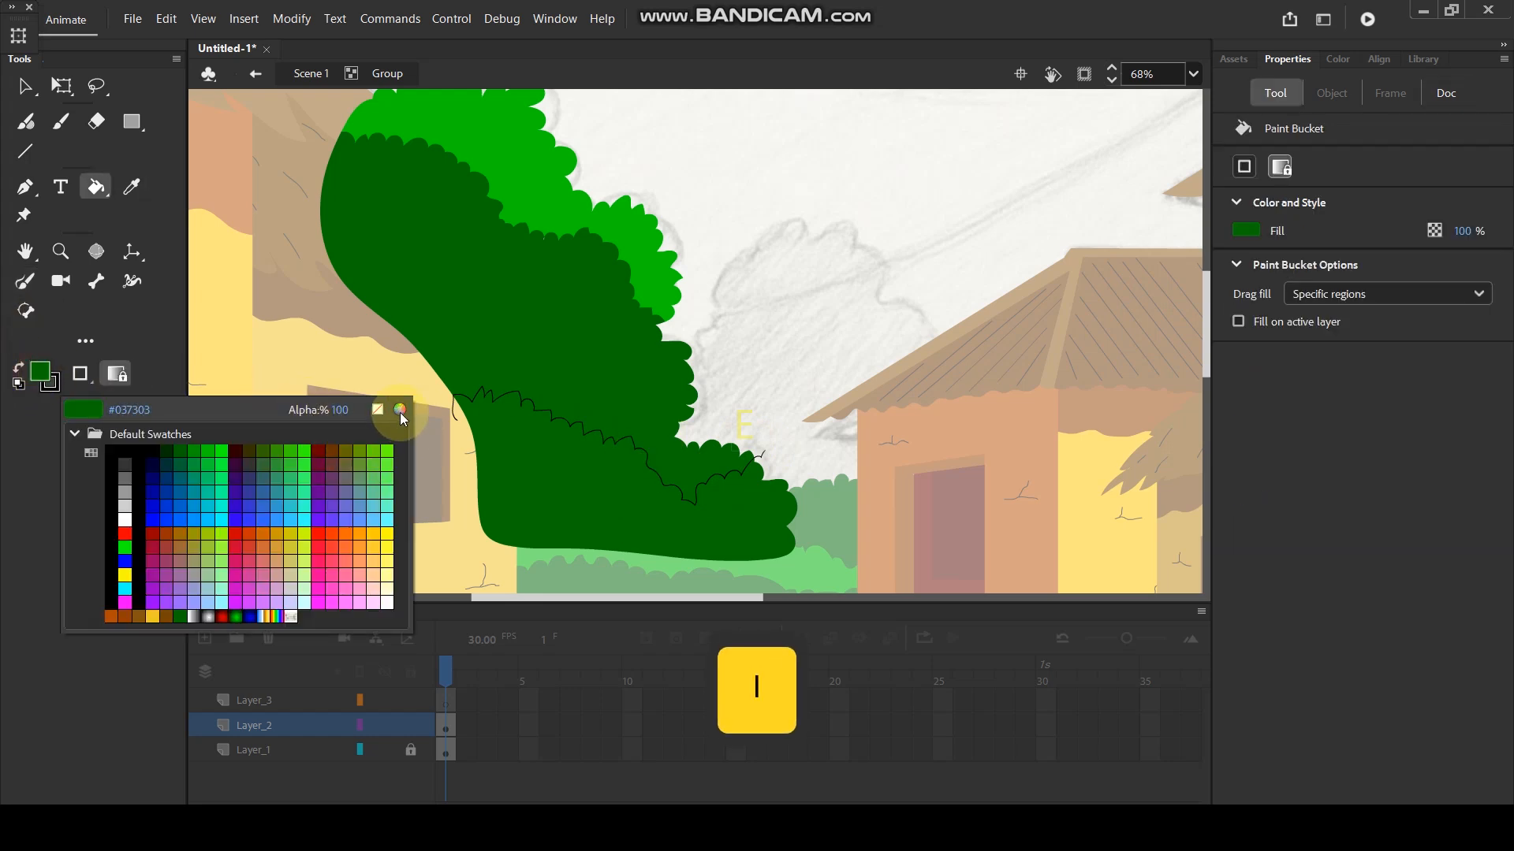
{"action": "left_click", "coordinate": [262, 452]}
{"action": "left_click", "coordinate": [541, 448]}
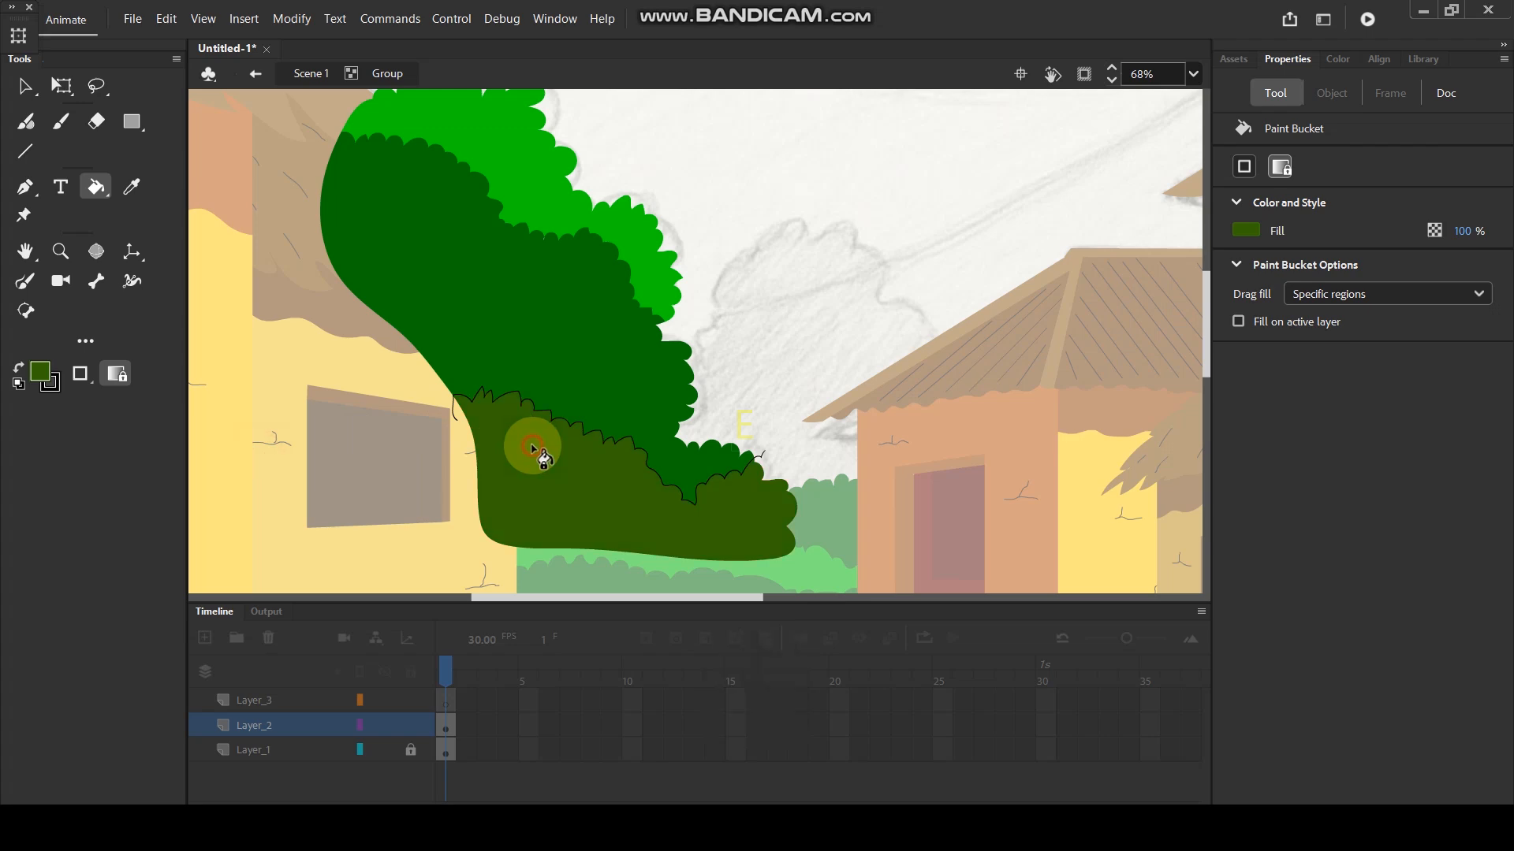
Delete the black scalloped line around the olive shadow and leave the group to return to Scene 1.
{"action": "left_click", "coordinate": [22, 93]}
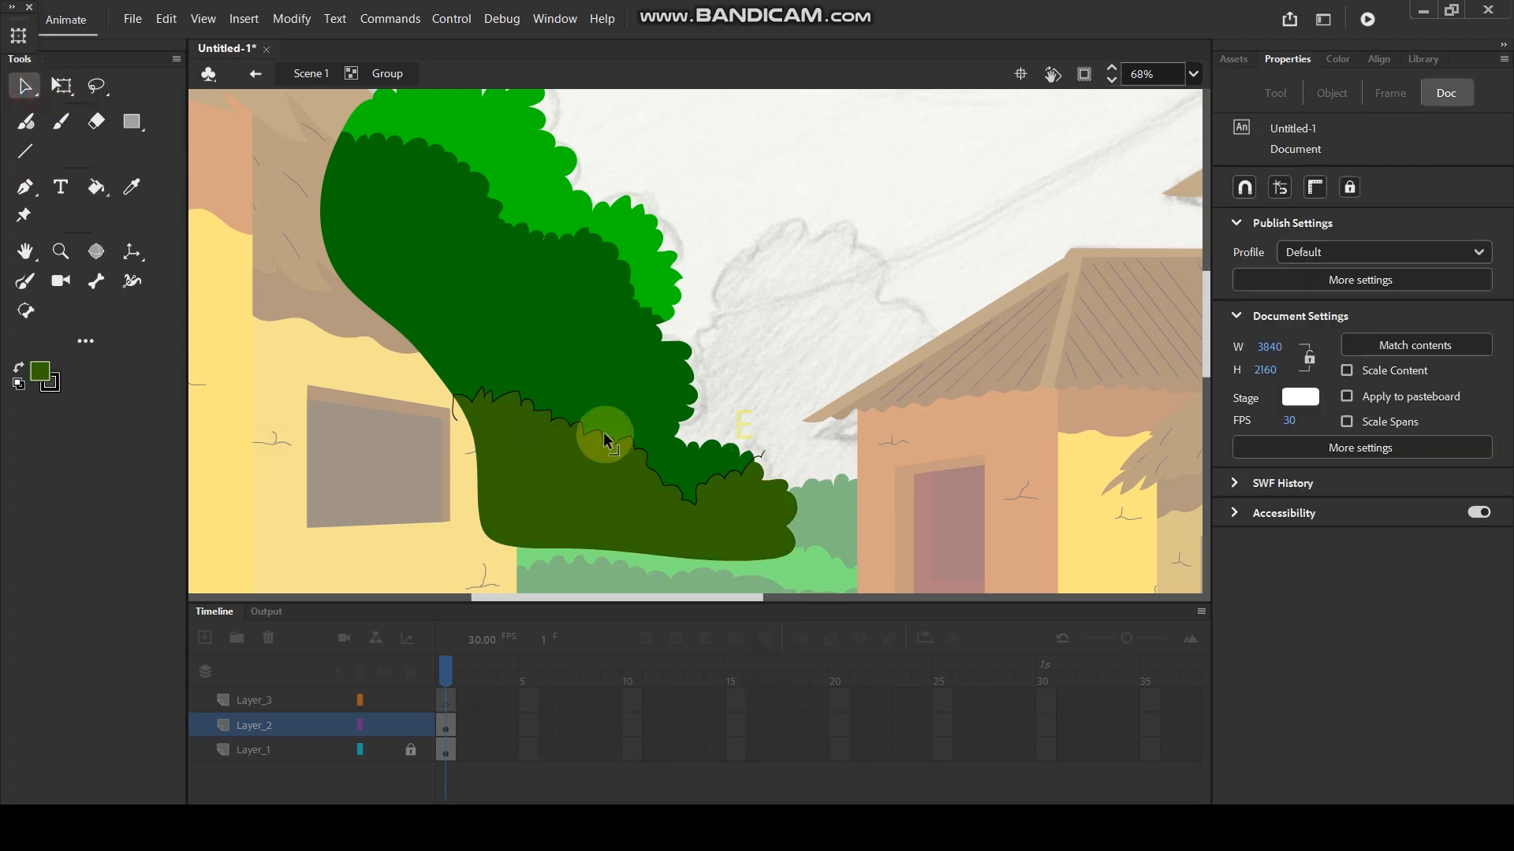
{"action": "left_click", "coordinate": [604, 437]}
{"action": "key", "text": "Delete"}
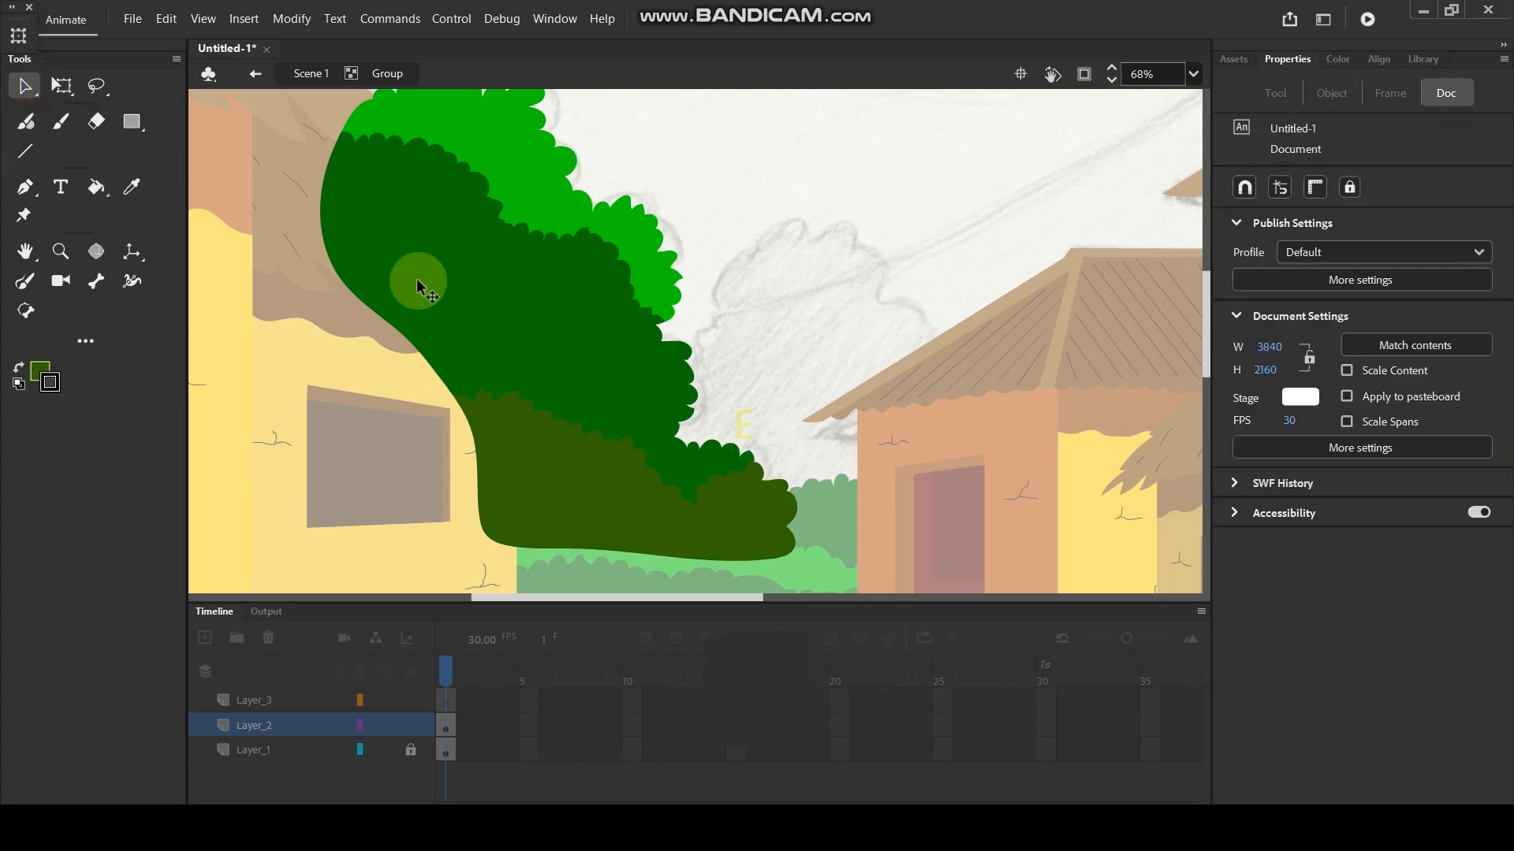
{"action": "left_click", "coordinate": [311, 74]}
On Layer_3, draw the scalloped upper-left lobe of the second sketched tree, starting at the first tree's edge.
{"action": "scroll", "coordinate": [772, 284], "scroll_direction": "down", "scroll_amount": 2}
{"action": "scroll", "coordinate": [640, 312], "scroll_direction": "up", "scroll_amount": 1}
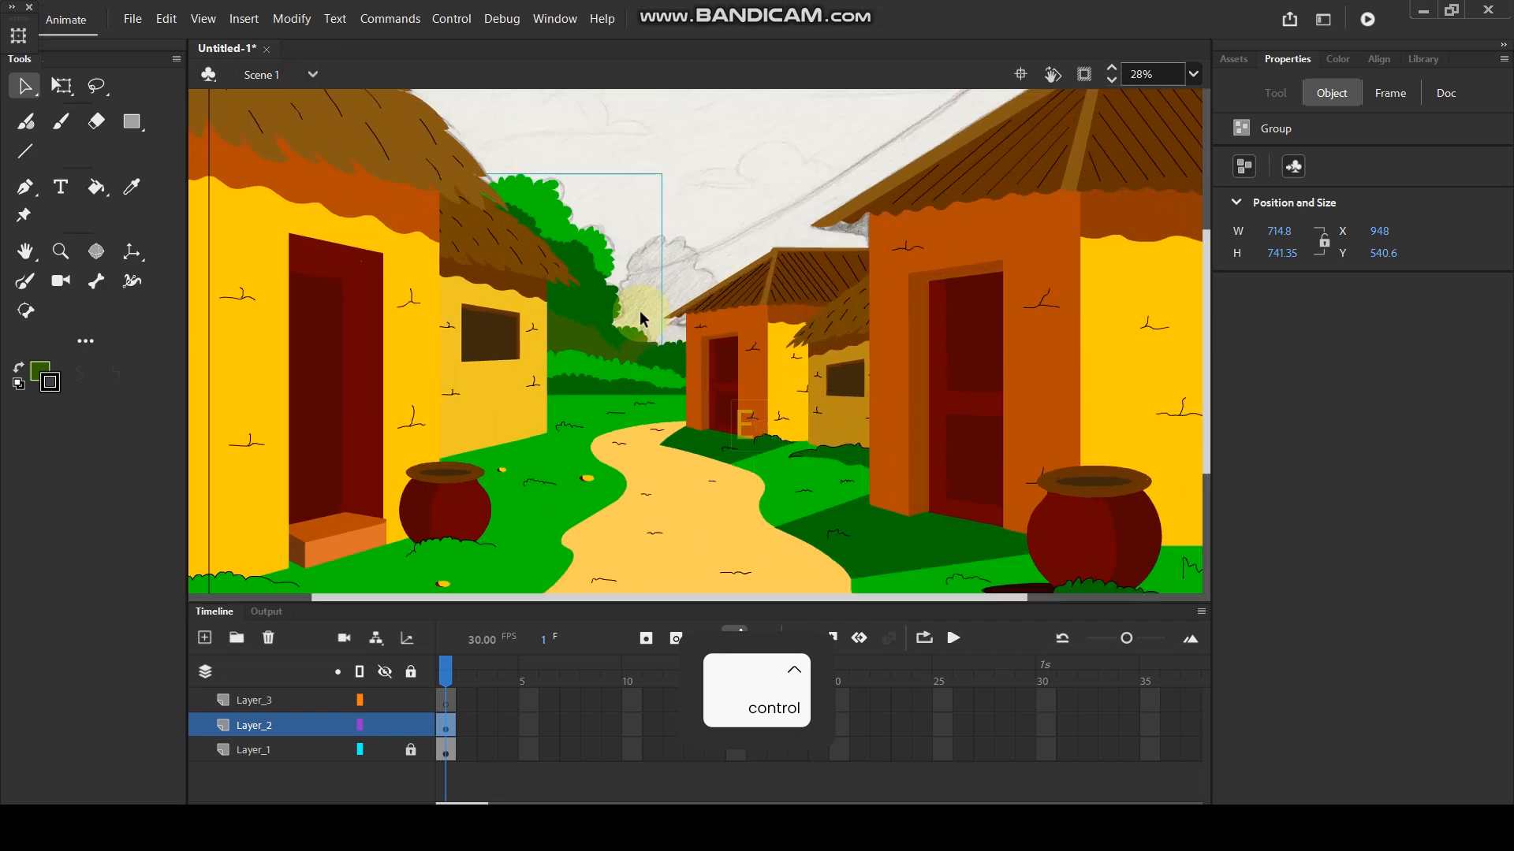
{"action": "scroll", "coordinate": [720, 291], "scroll_direction": "down", "scroll_amount": 3}
{"action": "scroll", "coordinate": [720, 290], "scroll_direction": "up", "scroll_amount": 1}
{"action": "scroll", "coordinate": [720, 290], "scroll_direction": "down", "scroll_amount": 1}
{"action": "scroll", "coordinate": [720, 290], "scroll_direction": "up", "scroll_amount": 1}
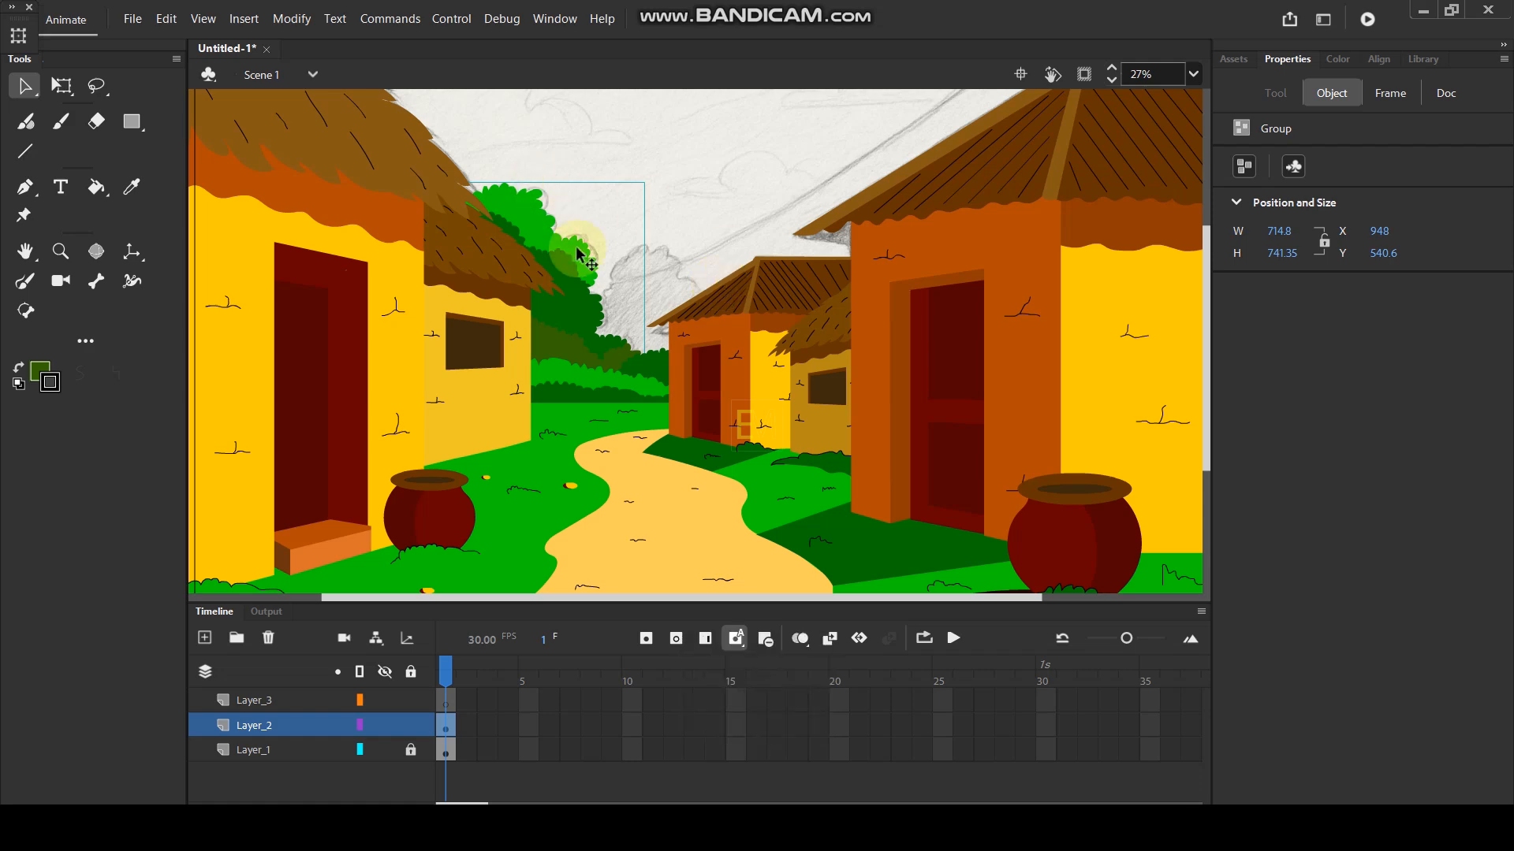
{"action": "left_click", "coordinate": [298, 699]}
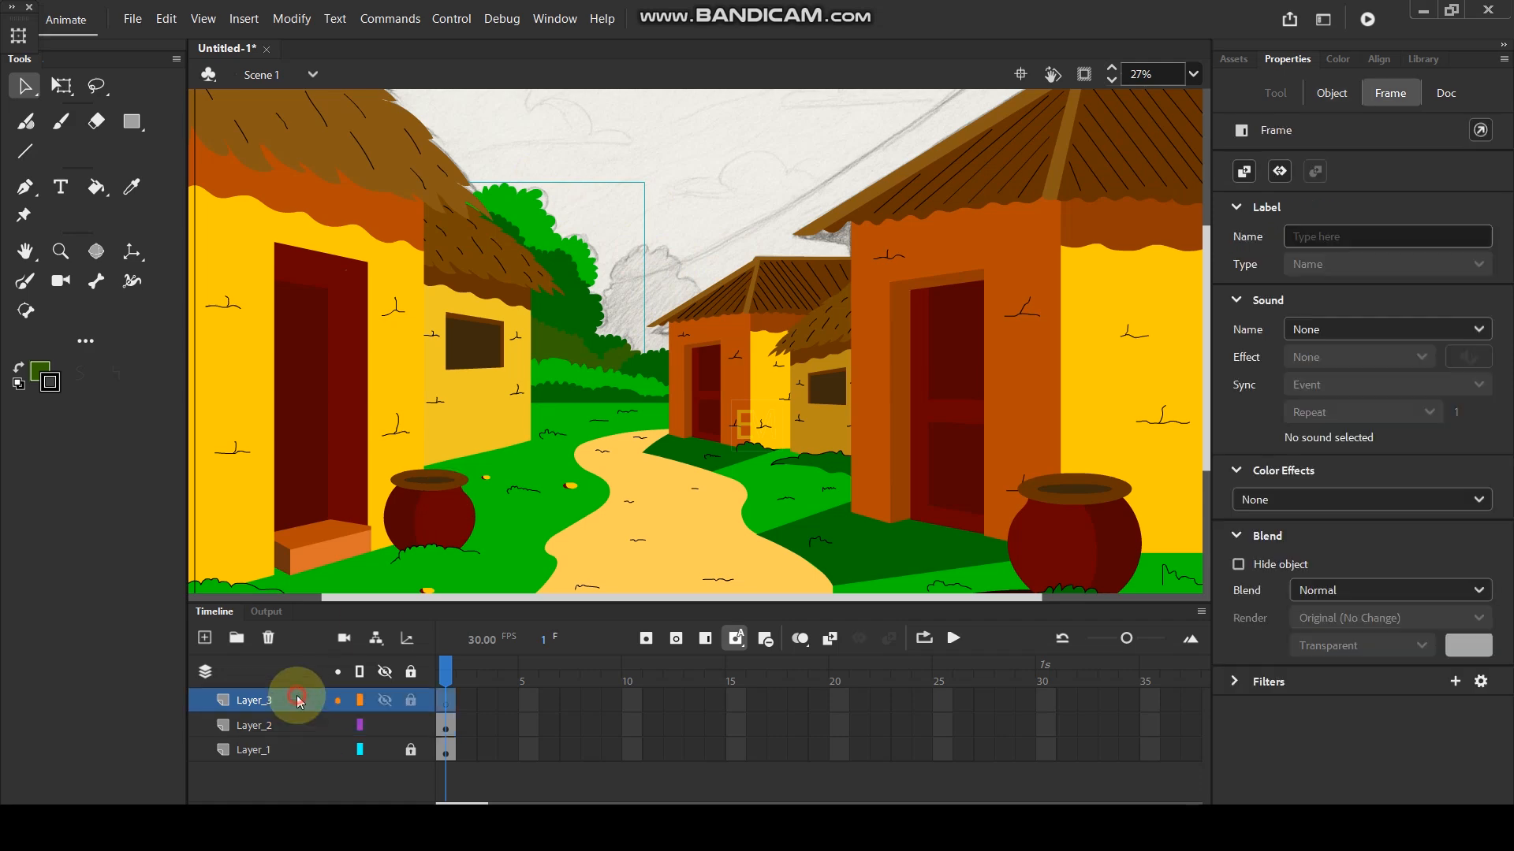
{"action": "scroll", "coordinate": [630, 309], "scroll_direction": "up", "scroll_amount": 5, "text": "ctrl"}
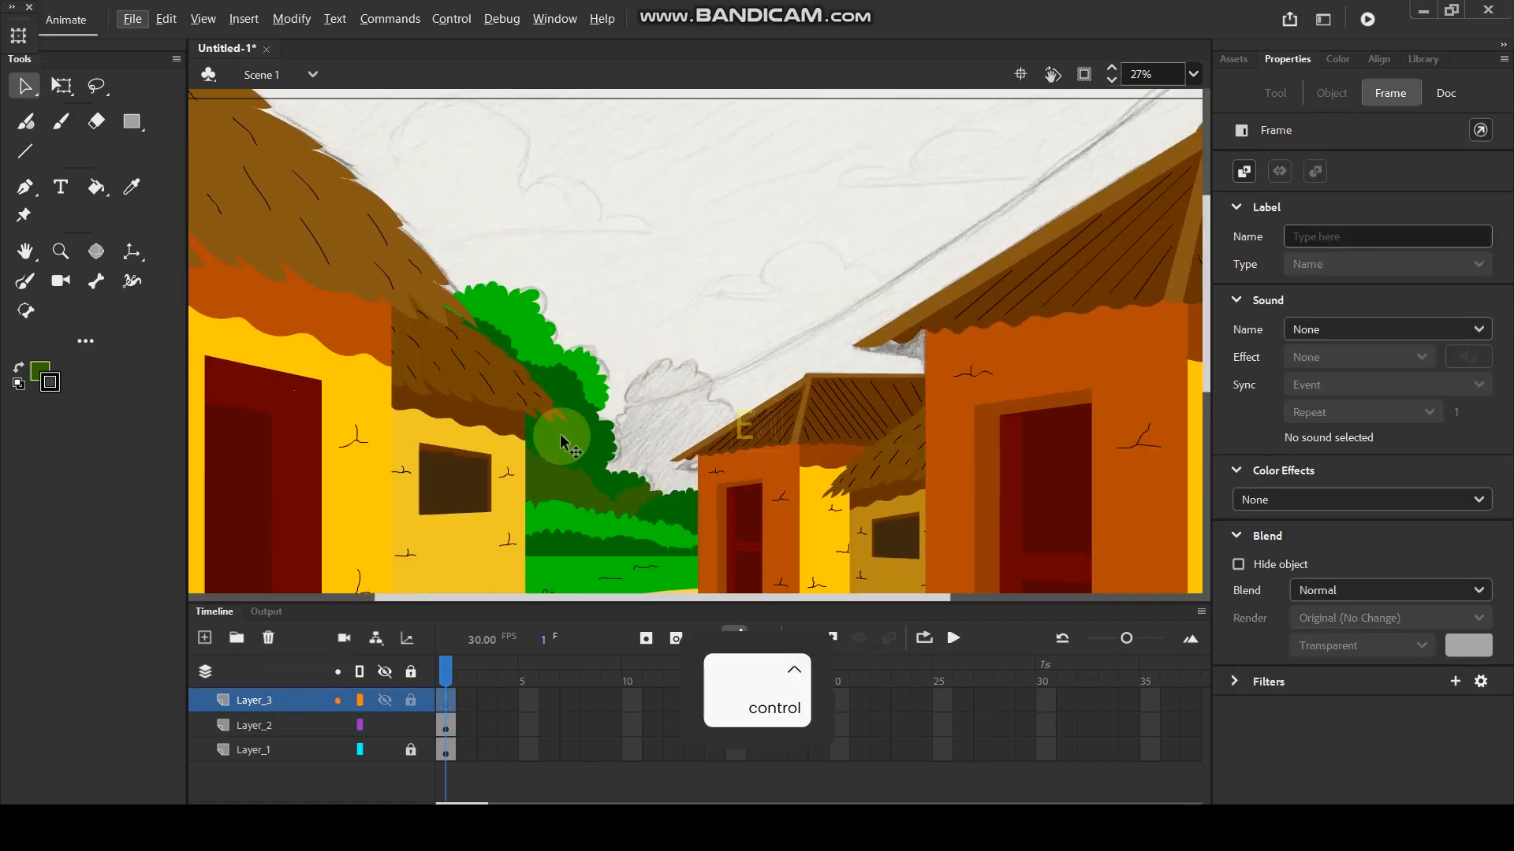
{"action": "key", "text": "space"}
{"action": "left_click_drag", "start_coordinate": [862, 344], "coordinate": [726, 280]}
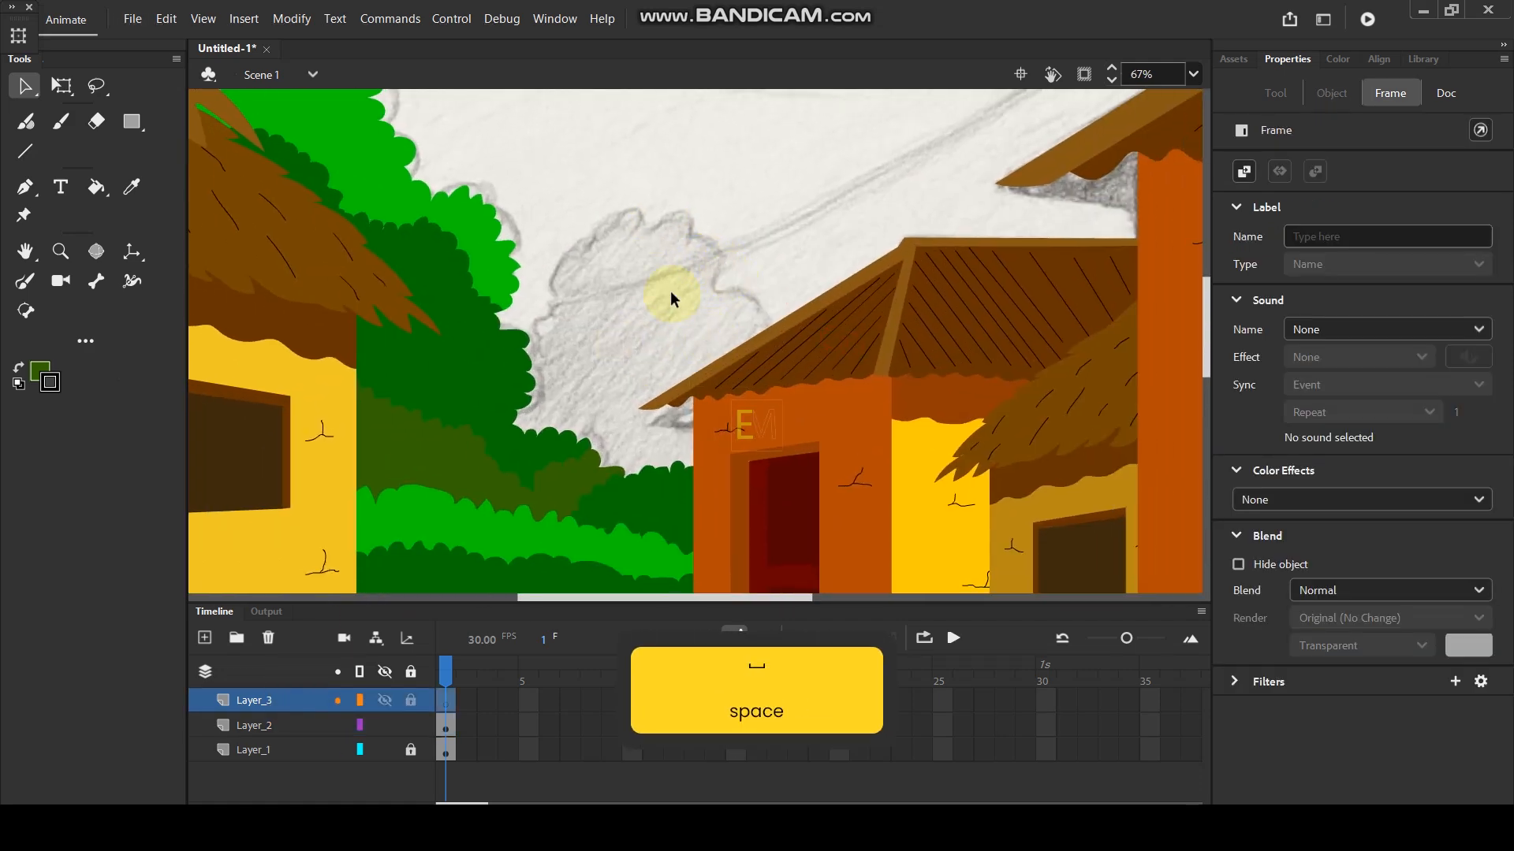
{"action": "key", "text": "y"}
{"action": "mouse_move", "coordinate": [515, 352]}
{"action": "left_mouse_down"}
{"action": "mouse_move", "coordinate": [536, 327]}
{"action": "mouse_move", "coordinate": [566, 278]}
{"action": "mouse_move", "coordinate": [614, 267]}
{"action": "mouse_move", "coordinate": [651, 286]}
{"action": "left_mouse_up"}
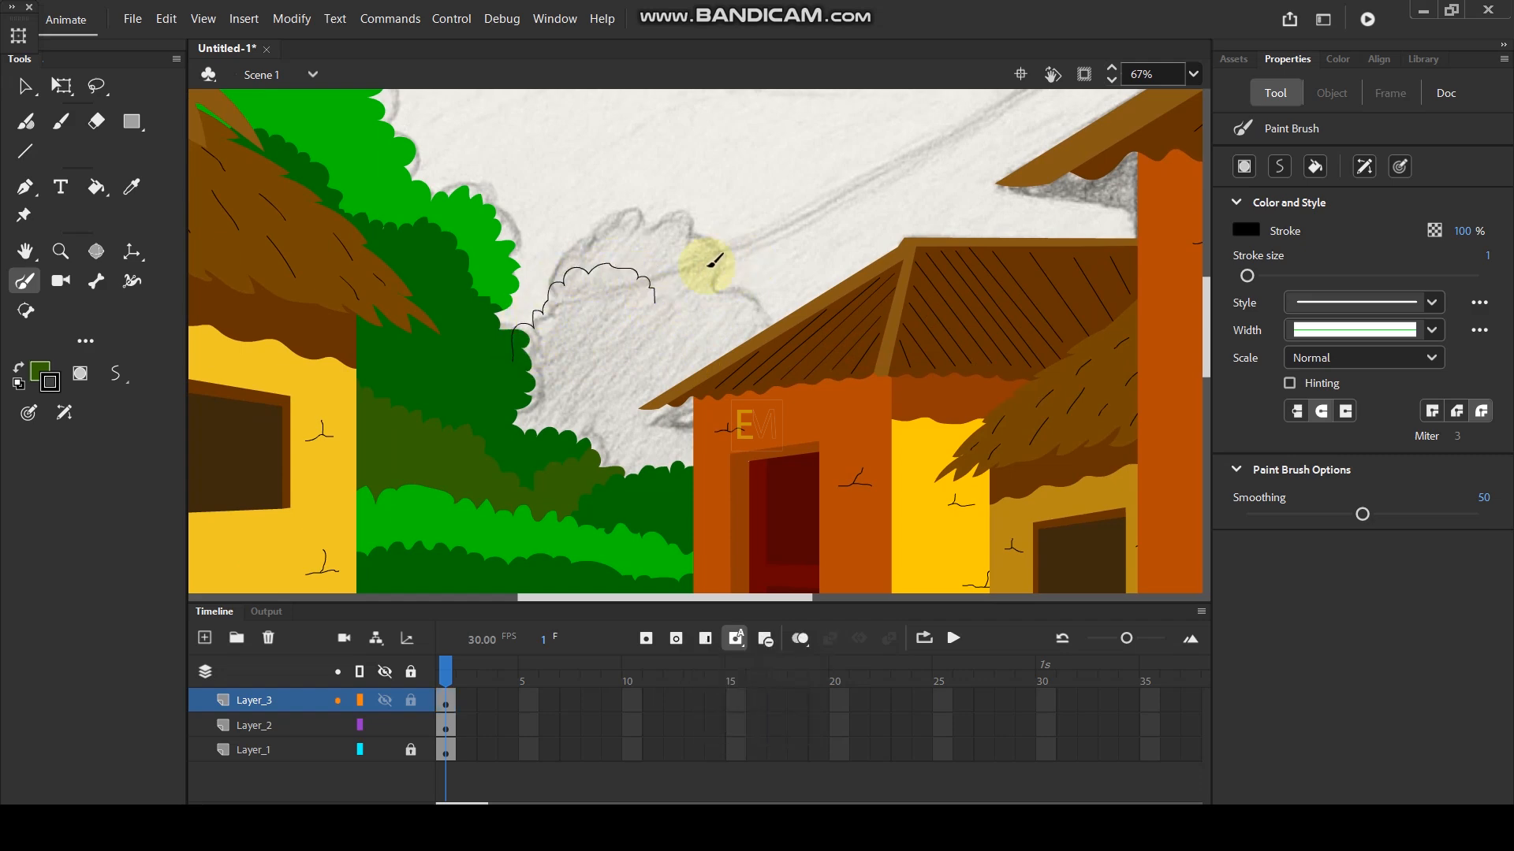
Continue the second tree's scalloped outline over its top lobe and down its right side across the right hut's roof.
{"action": "scroll", "coordinate": [707, 260], "scroll_direction": "up", "scroll_amount": 3}
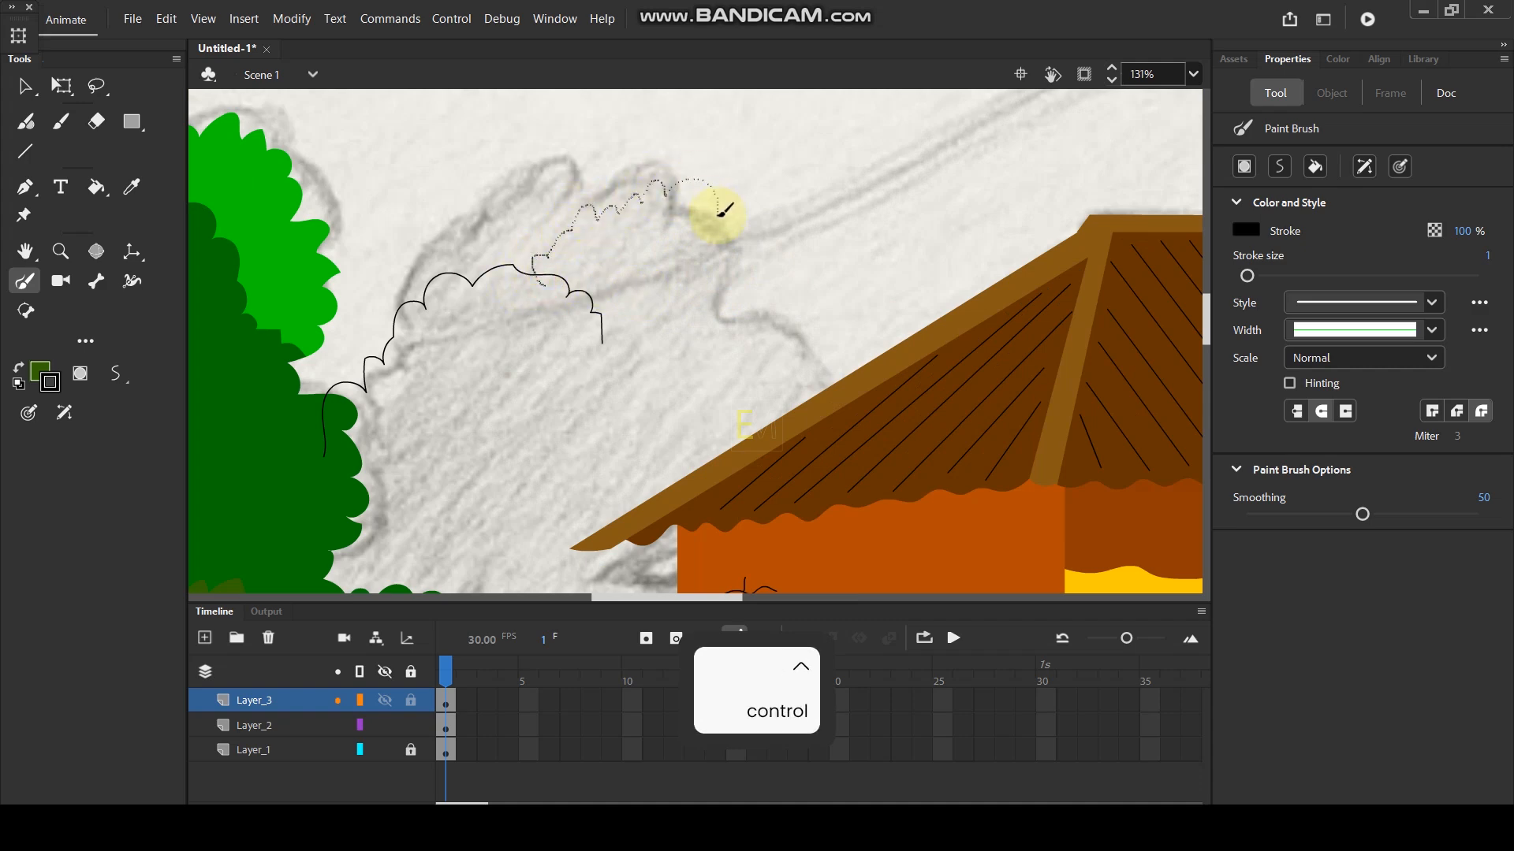
{"action": "left_click_drag", "start_coordinate": [733, 236], "coordinate": [736, 236]}
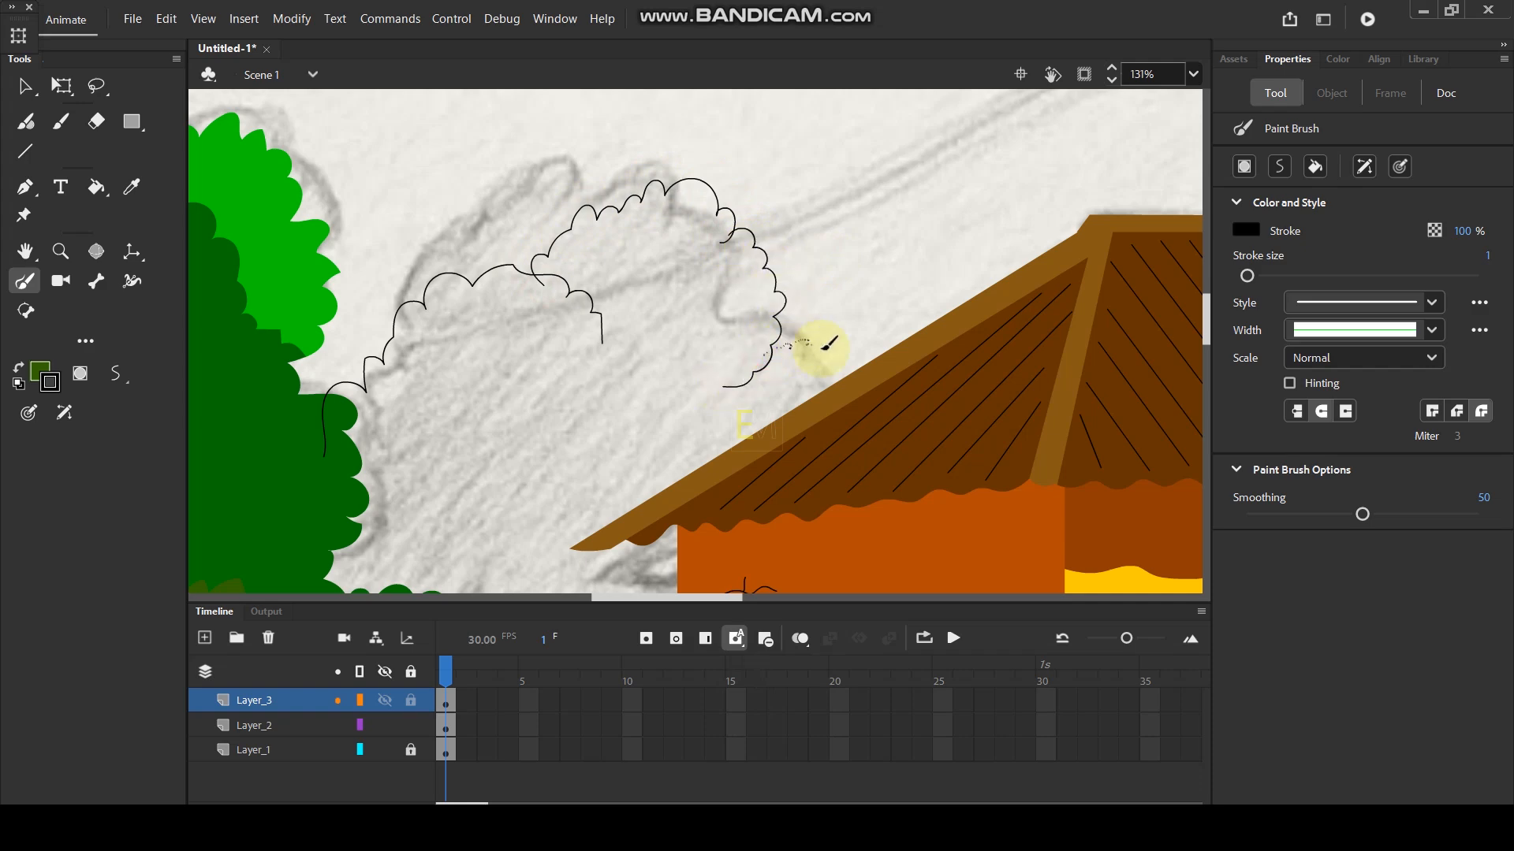
{"action": "mouse_move", "coordinate": [848, 377]}
{"action": "left_mouse_down"}
{"action": "mouse_move", "coordinate": [841, 481]}
{"action": "mouse_move", "coordinate": [849, 536]}
{"action": "left_mouse_up"}
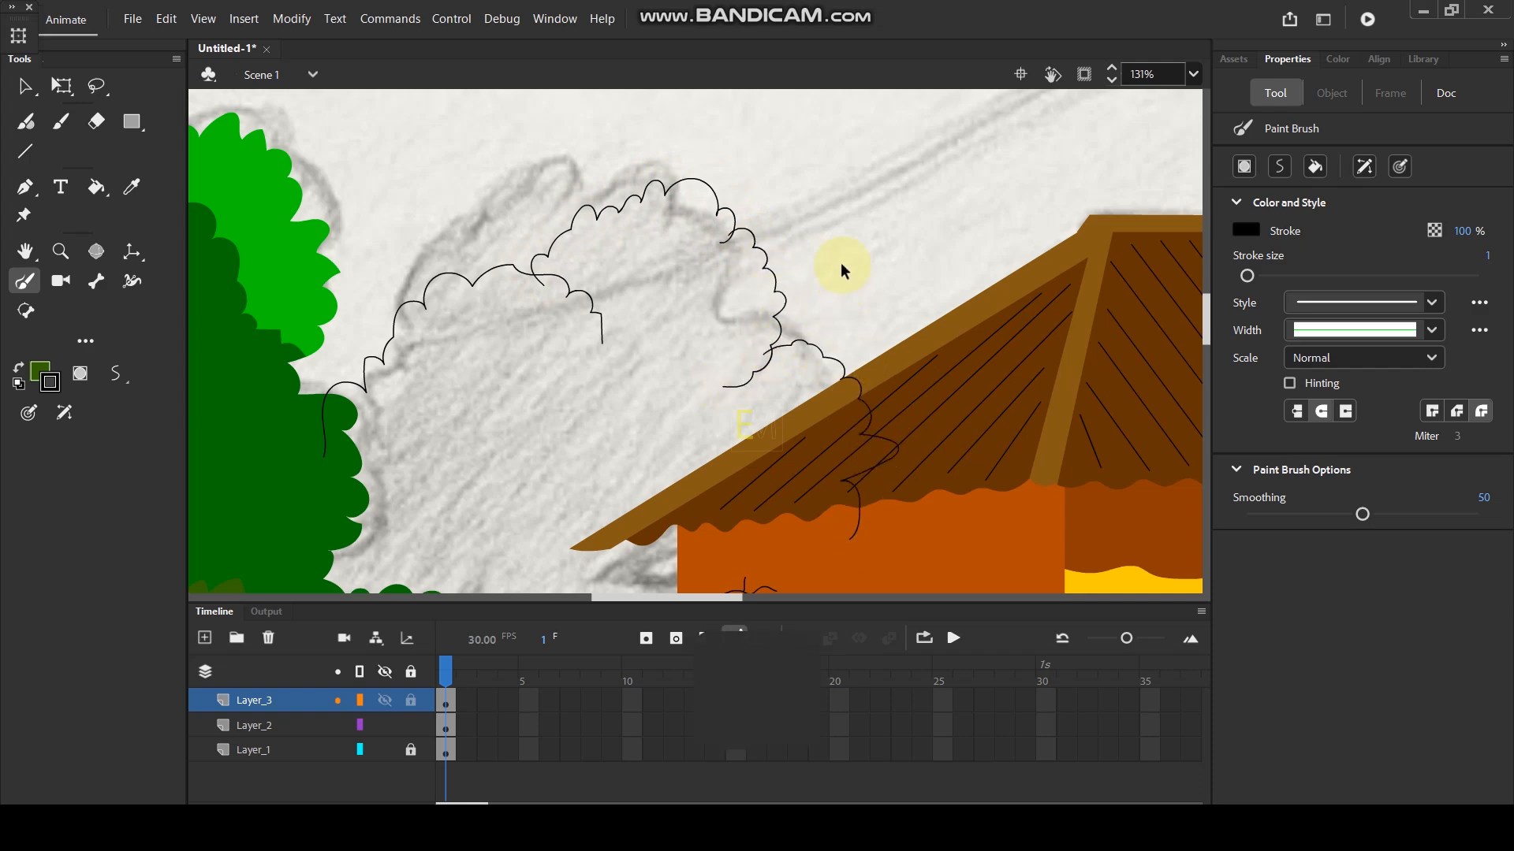
Close the second tree's outline over the right hut's wall and door frame, along the hedge, and up its left side.
{"action": "scroll", "coordinate": [804, 414], "scroll_direction": "down", "scroll_amount": 4}
{"action": "scroll", "coordinate": [801, 414], "scroll_direction": "up", "scroll_amount": 3}
{"action": "mouse_move", "coordinate": [865, 347]}
{"action": "left_mouse_down"}
{"action": "mouse_move", "coordinate": [851, 430]}
{"action": "mouse_move", "coordinate": [782, 463]}
{"action": "left_mouse_up"}
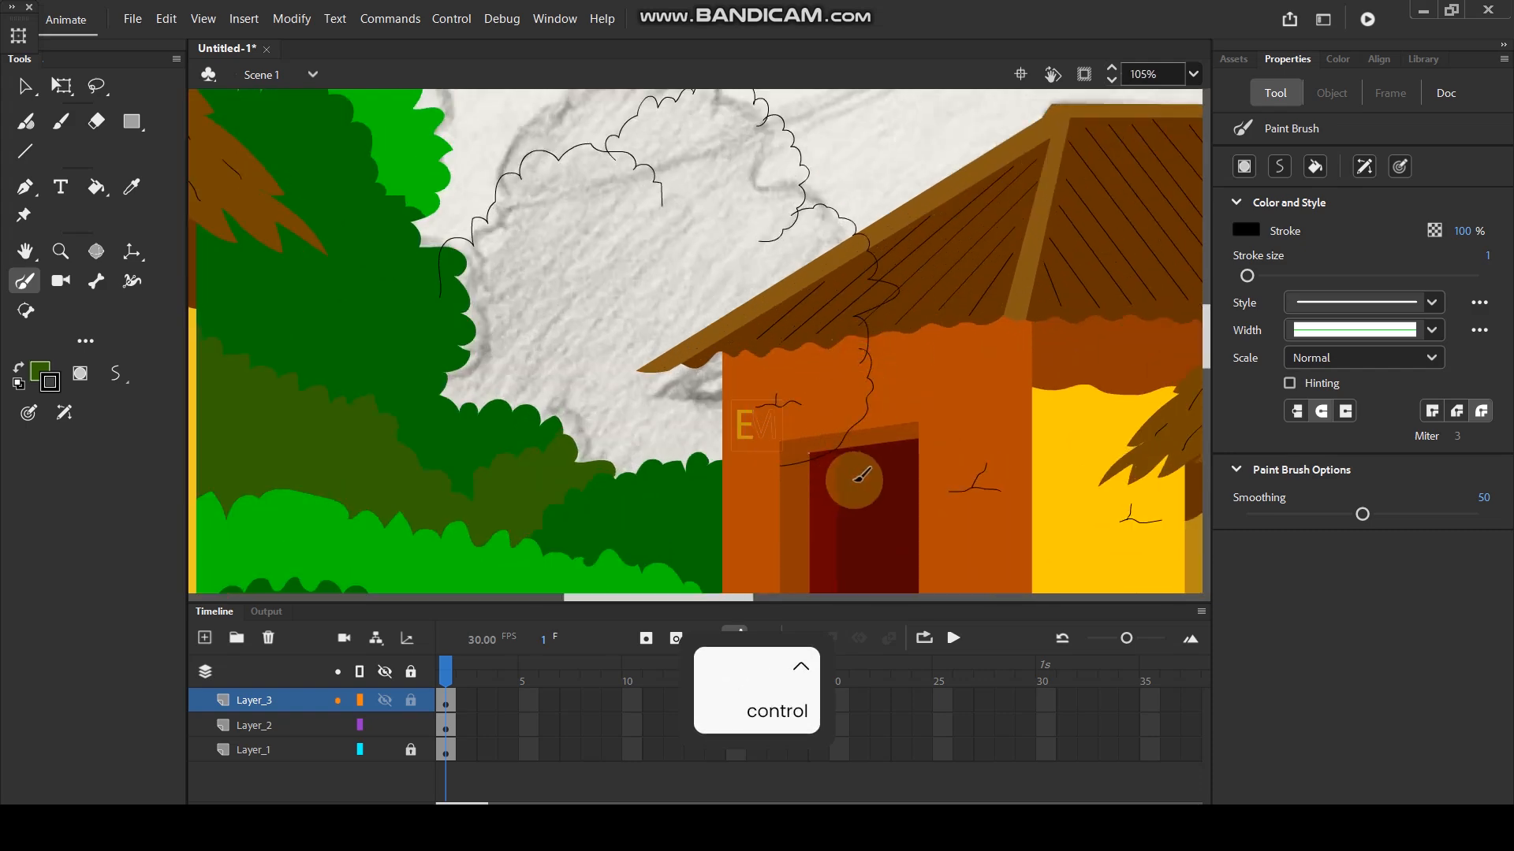
{"action": "mouse_move", "coordinate": [435, 285]}
{"action": "left_mouse_down"}
{"action": "mouse_move", "coordinate": [393, 380]}
{"action": "mouse_move", "coordinate": [409, 431]}
{"action": "mouse_move", "coordinate": [568, 508]}
{"action": "mouse_move", "coordinate": [787, 487]}
{"action": "mouse_move", "coordinate": [805, 446]}
{"action": "left_mouse_up"}
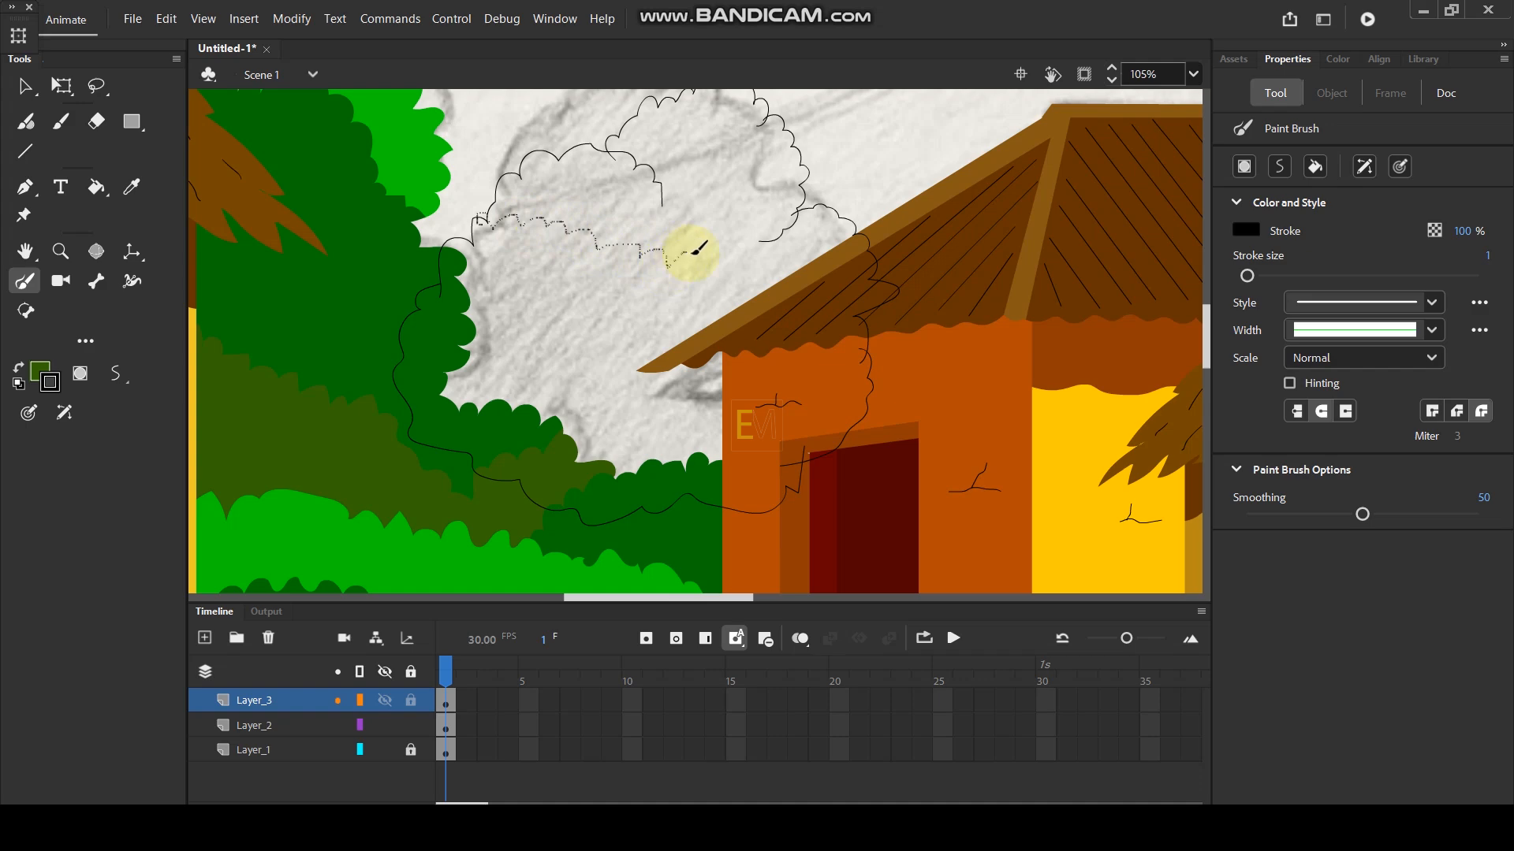
Draw a scalloped line across the inside of the second tree, dividing its upper lobes from the lower foliage.
{"action": "left_click_drag", "start_coordinate": [768, 296], "coordinate": [757, 390]}
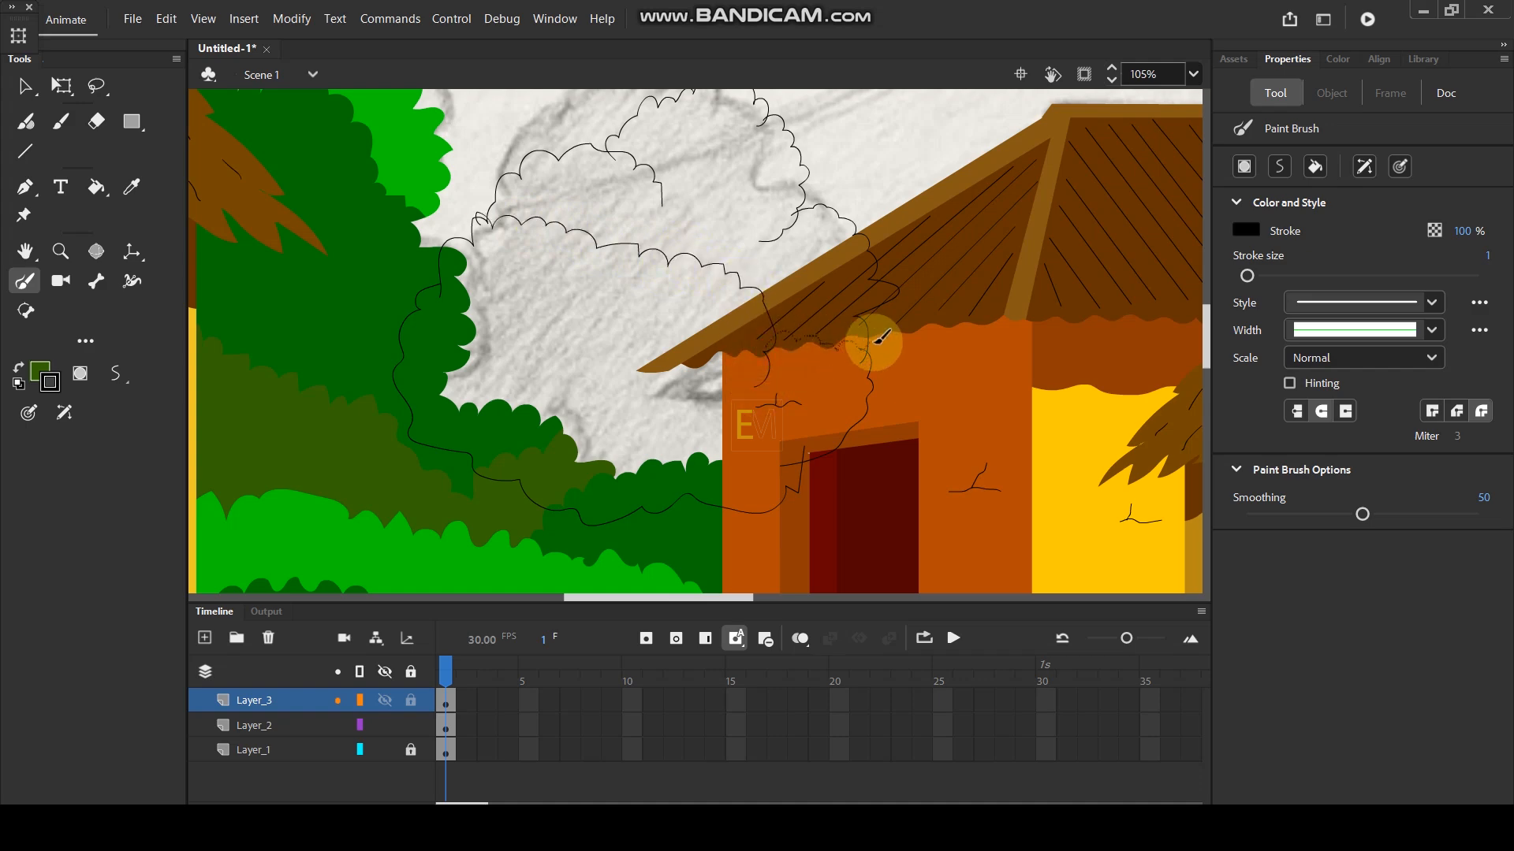
{"action": "scroll", "coordinate": [644, 257], "scroll_direction": "down", "scroll_amount": 3}
{"action": "scroll", "coordinate": [645, 257], "scroll_direction": "up", "scroll_amount": 2}
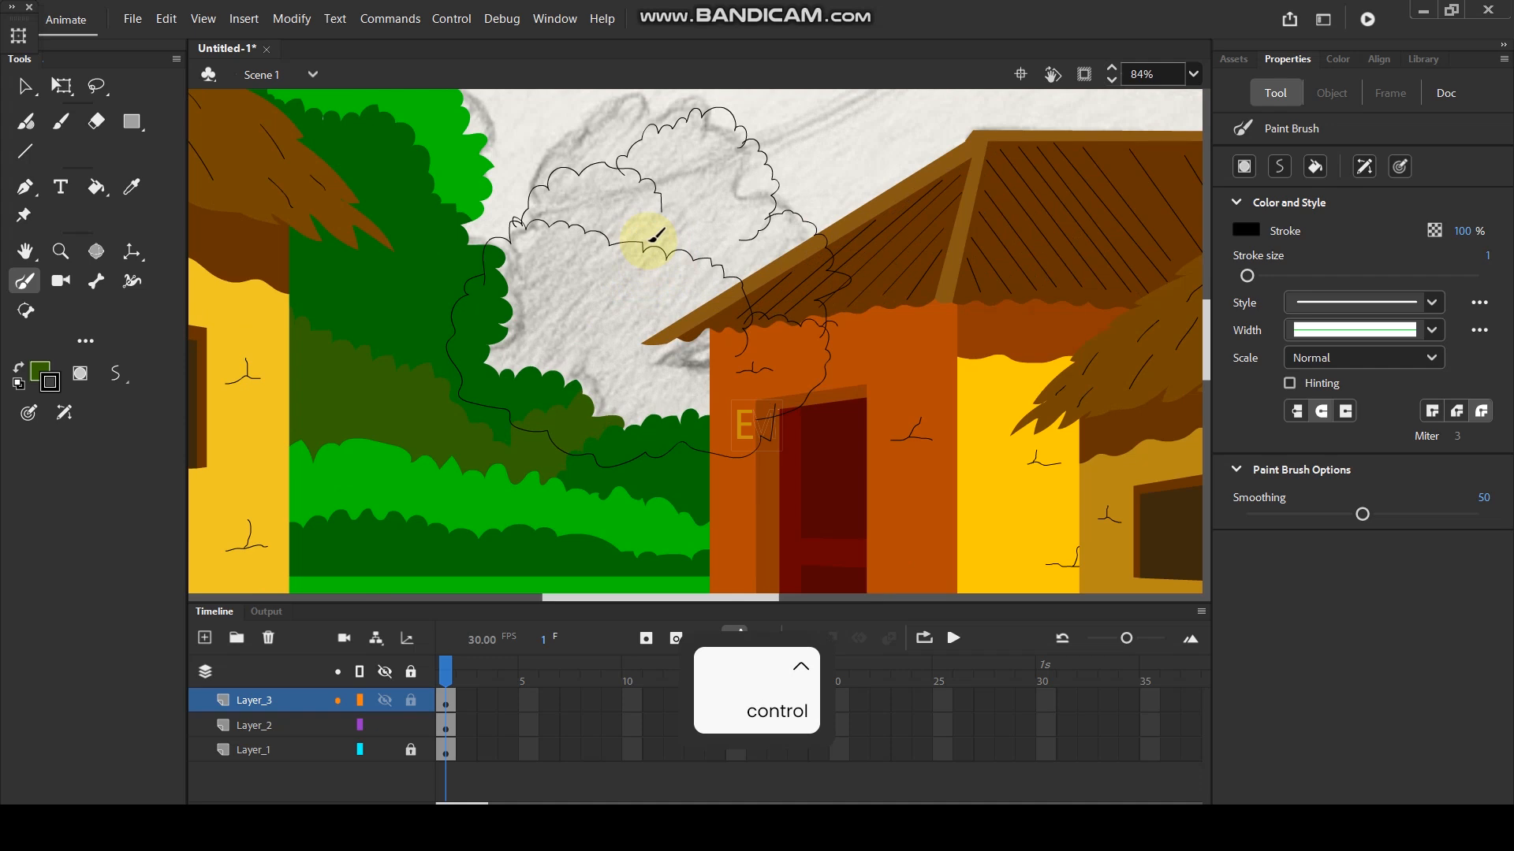
Fill the second tree's lower foliage with the hedge's light green.
{"action": "key", "text": "i"}
{"action": "left_click", "coordinate": [568, 533]}
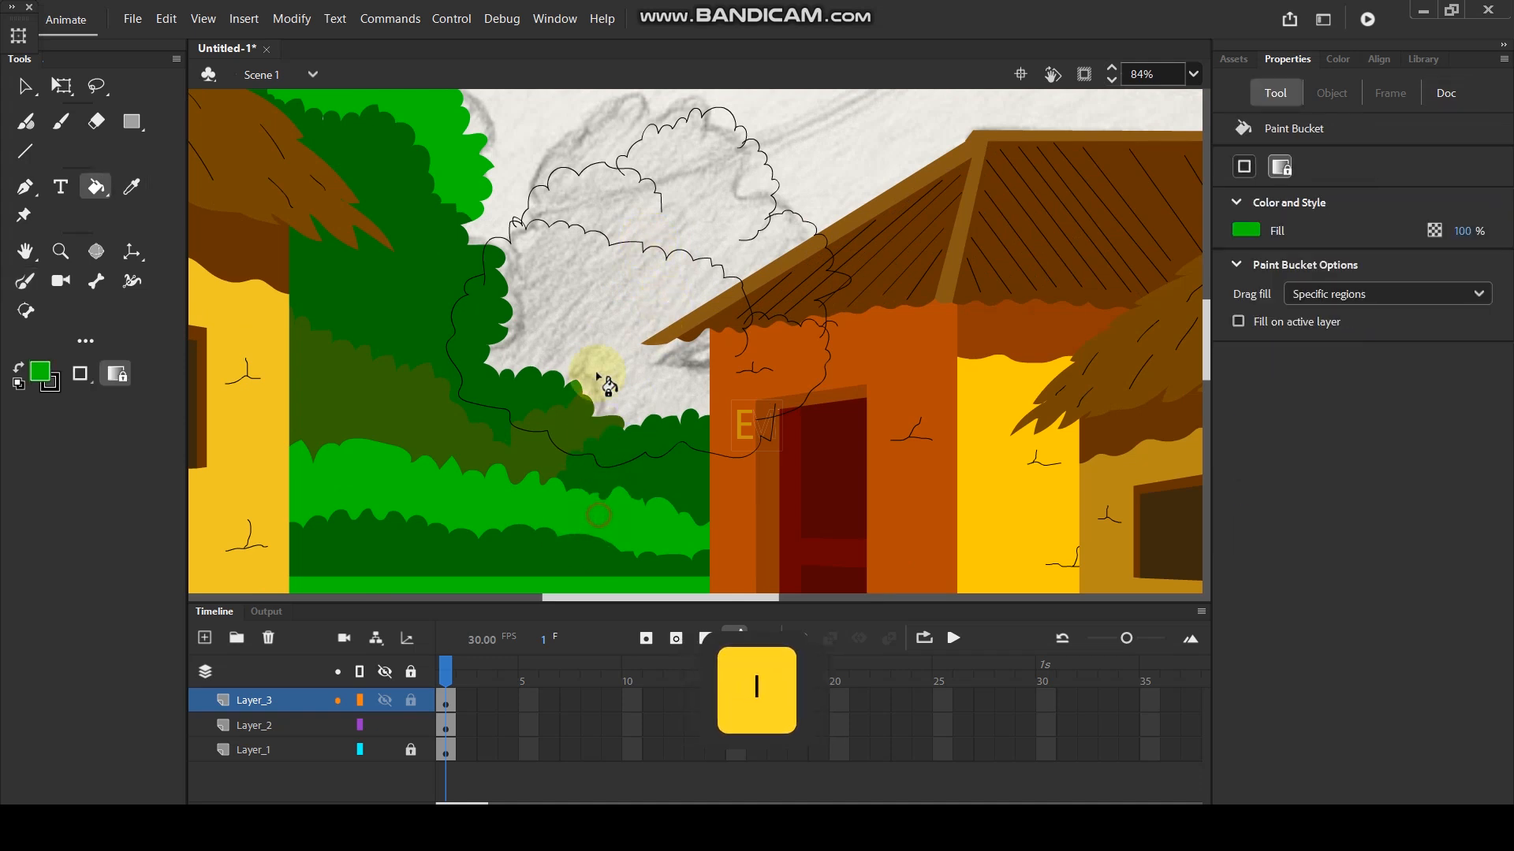
{"action": "left_click", "coordinate": [676, 364]}
Fill the second tree's upper lobes with the first tree's light green and its lower foliage with the hedge's dark green.
{"action": "key", "text": "i"}
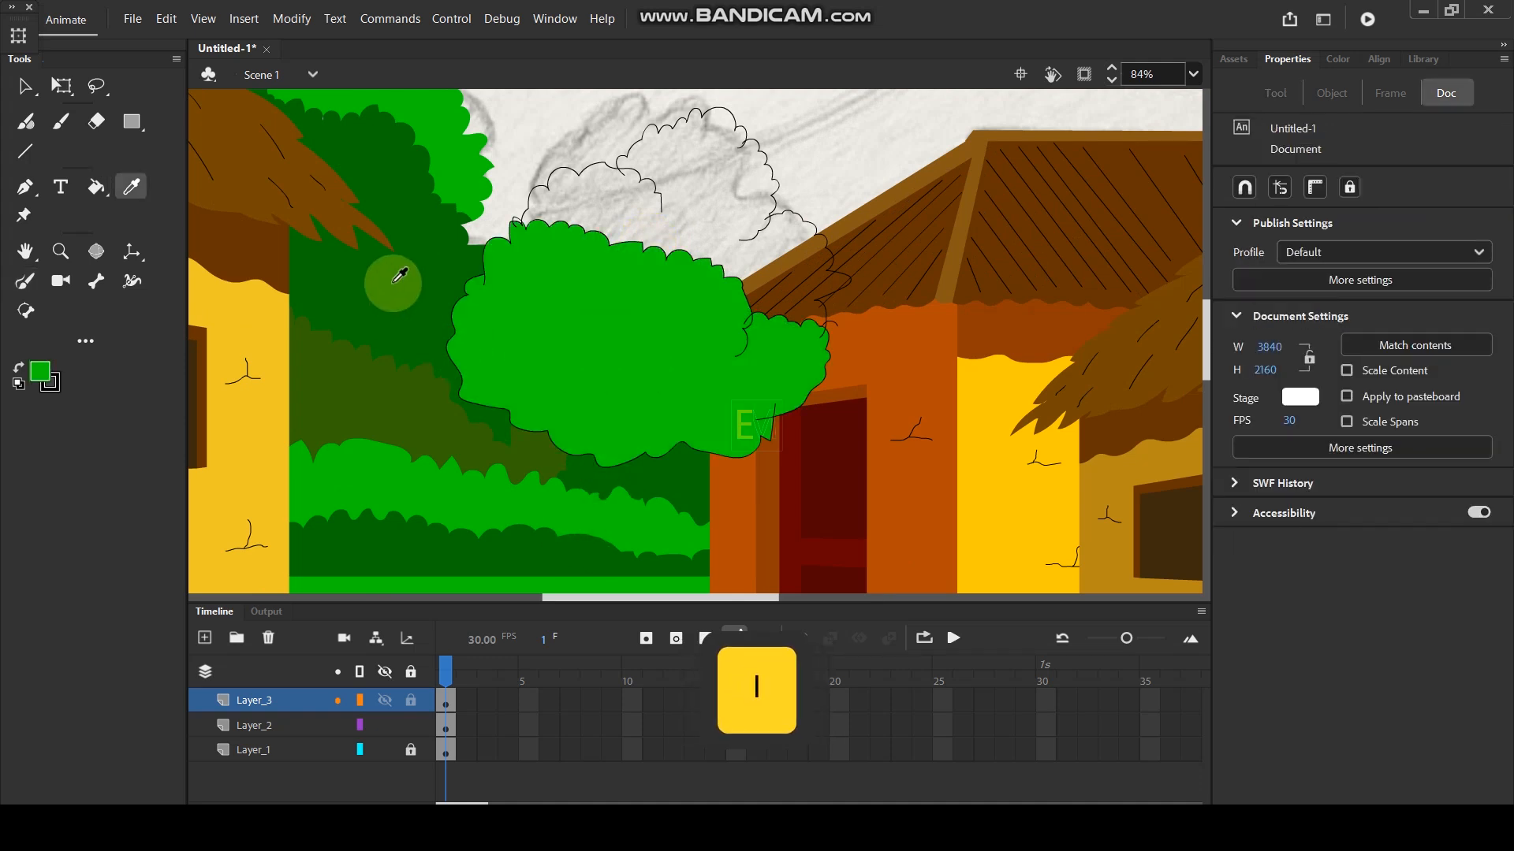
{"action": "left_click", "coordinate": [433, 134]}
{"action": "left_click", "coordinate": [684, 204]}
{"action": "key", "text": "i"}
{"action": "left_click", "coordinate": [389, 415]}
{"action": "key", "text": "i"}
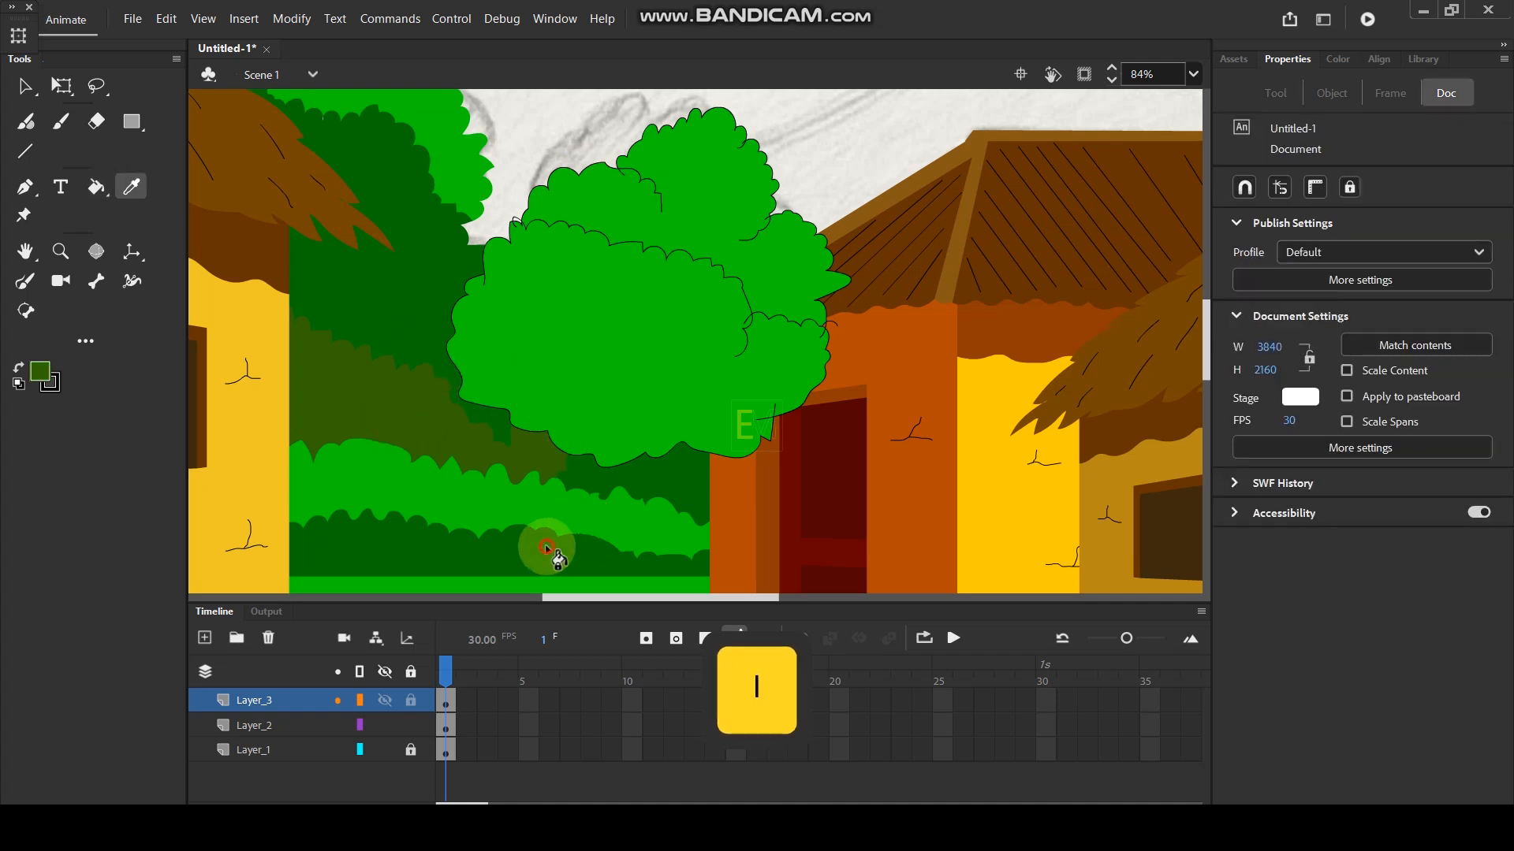
{"action": "left_click", "coordinate": [547, 541]}
{"action": "left_click", "coordinate": [733, 370]}
{"action": "key", "text": "i"}
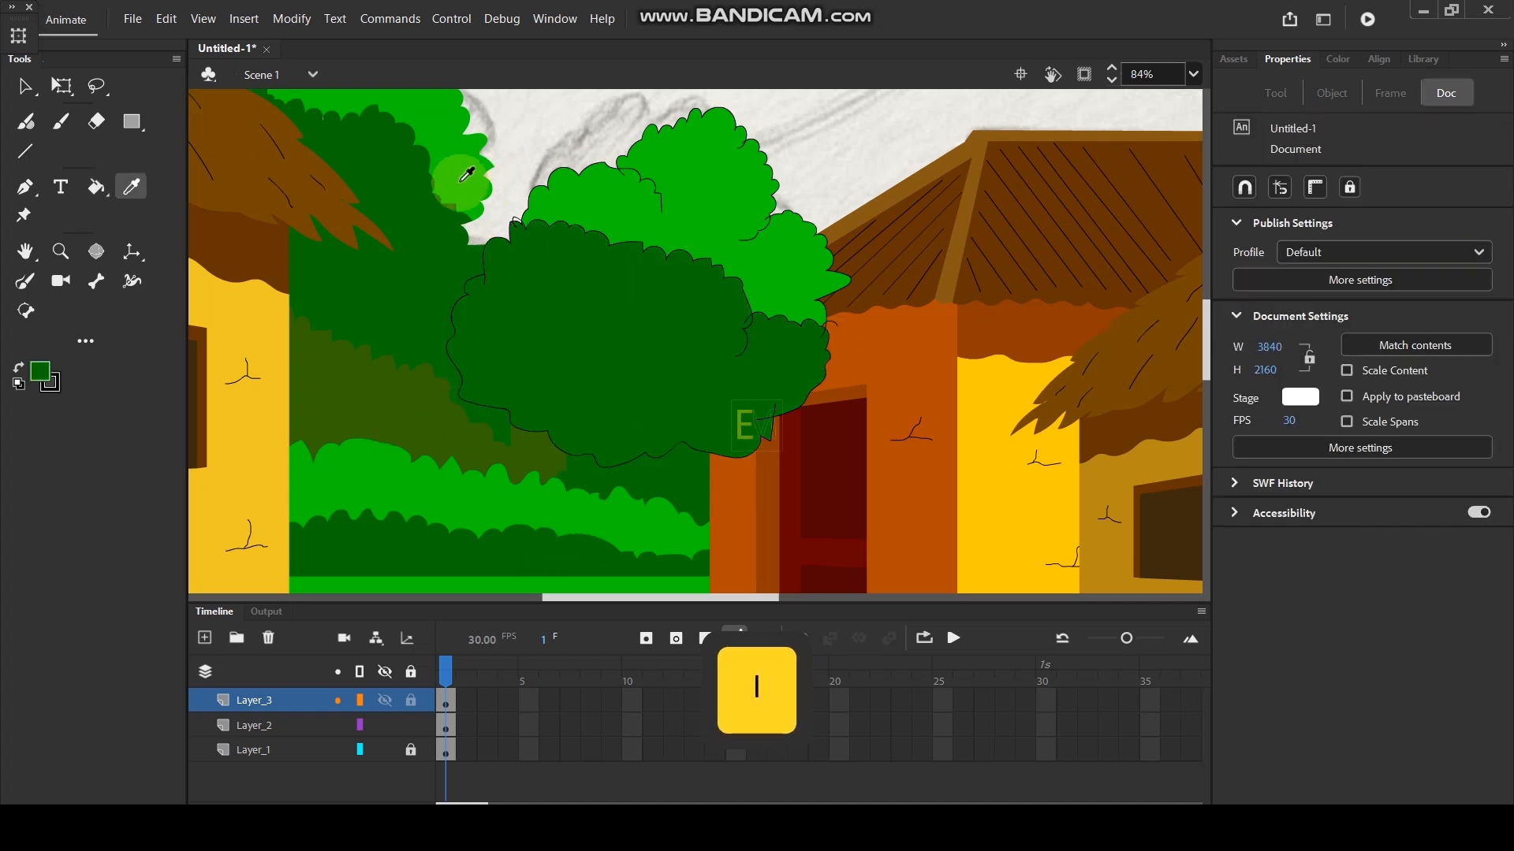
Fill the second tree's lower foliage with the first tree's light green.
{"action": "left_click", "coordinate": [597, 204]}
{"action": "left_click", "coordinate": [597, 325]}
{"action": "key", "text": "i"}
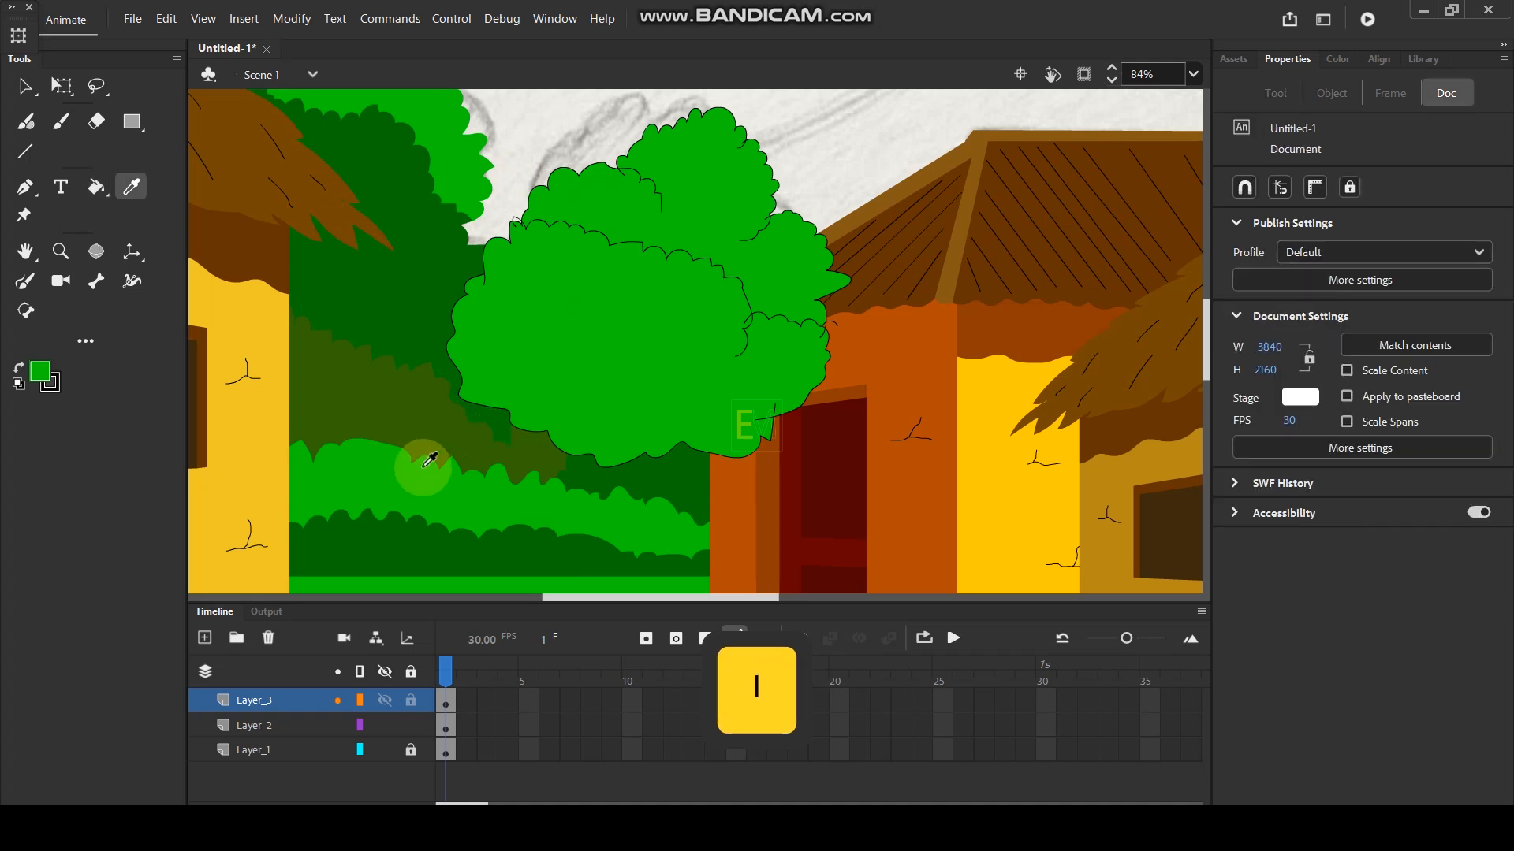
Try to mix a slightly brighter green fill and apply it to the second tree's upper lobes.
{"action": "left_click", "coordinate": [39, 370]}
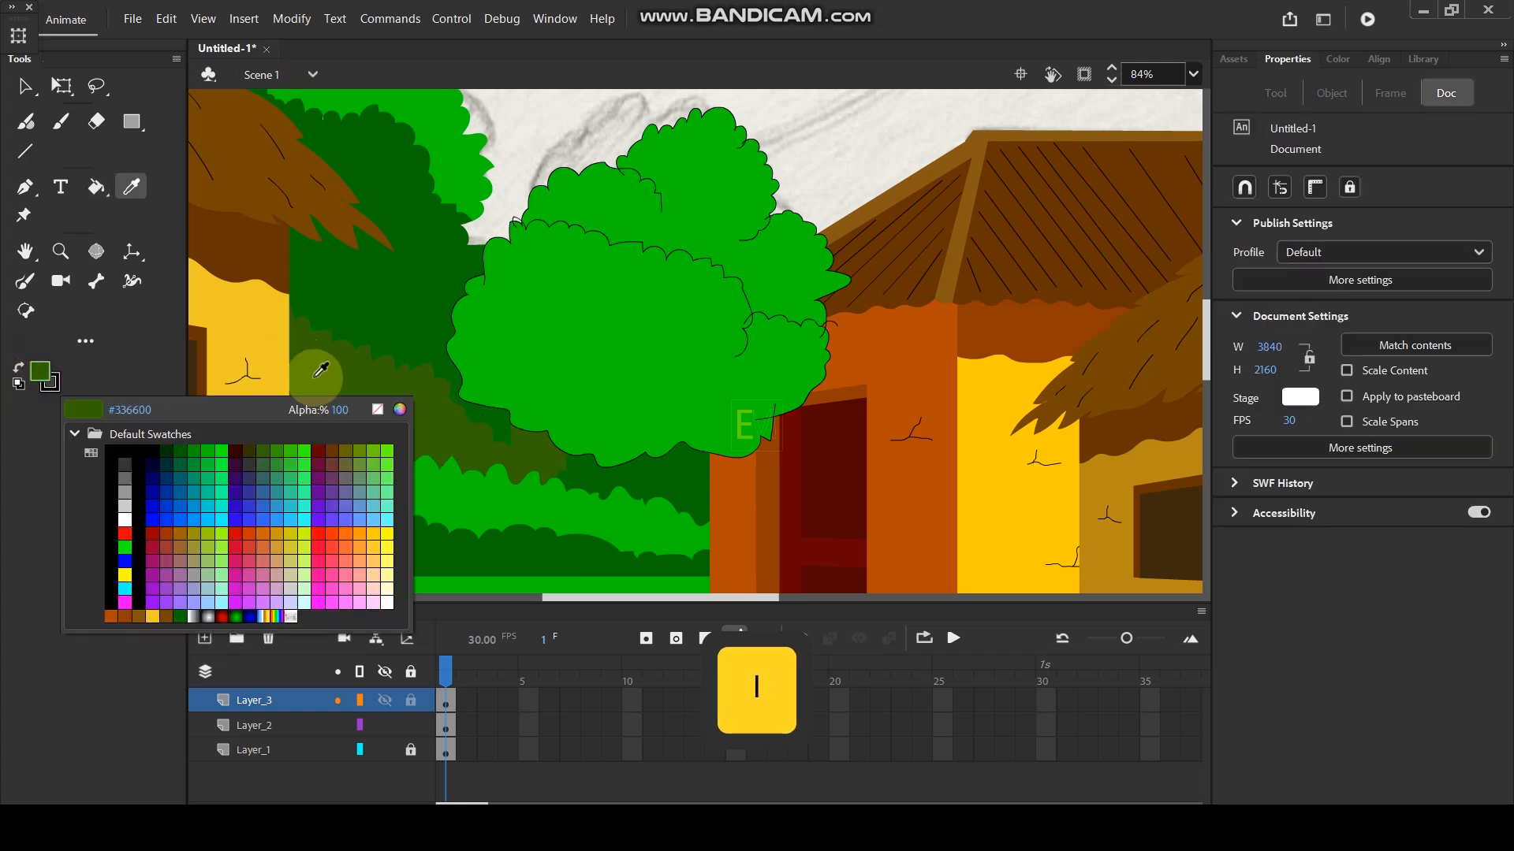
{"action": "left_click", "coordinate": [401, 409]}
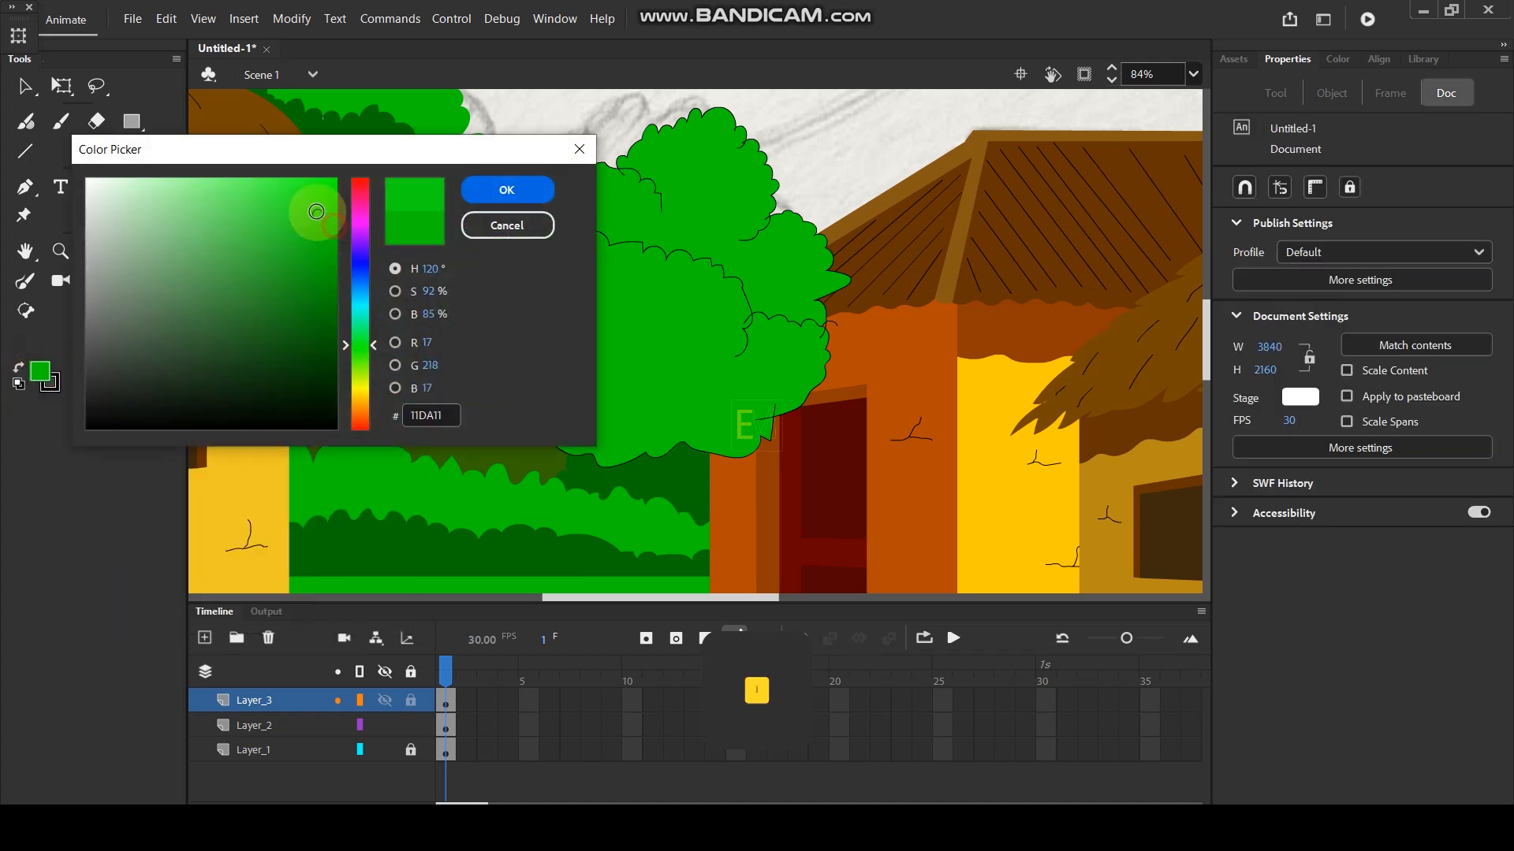
{"action": "left_click", "coordinate": [308, 197]}
{"action": "left_click", "coordinate": [507, 190]}
{"action": "key", "text": "k"}
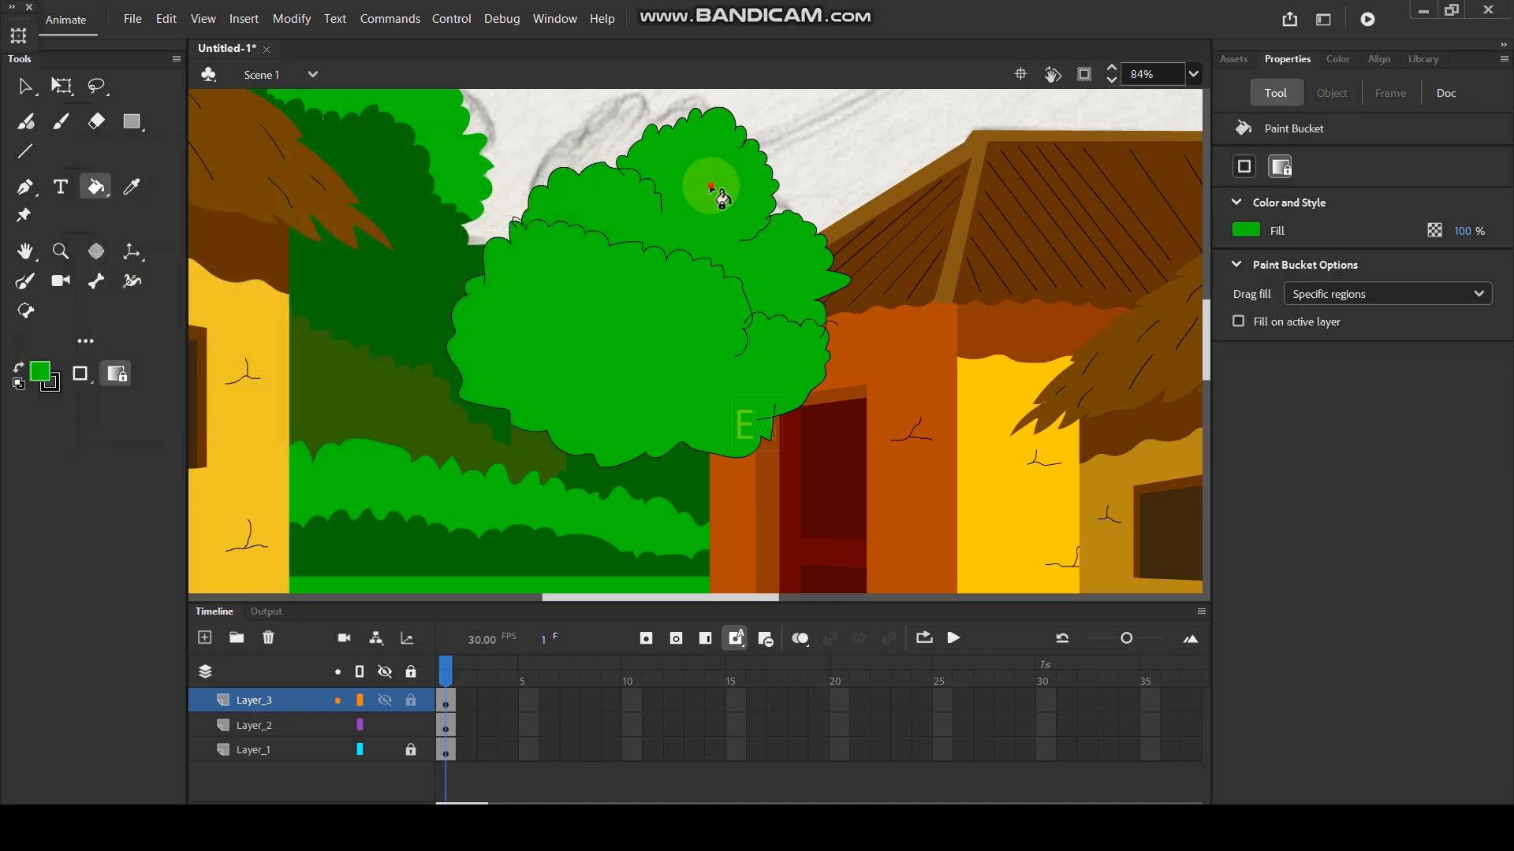
Mix the bright green fill 1EF31E and apply it to the second tree's upper lobes.
{"action": "left_click", "coordinate": [43, 378]}
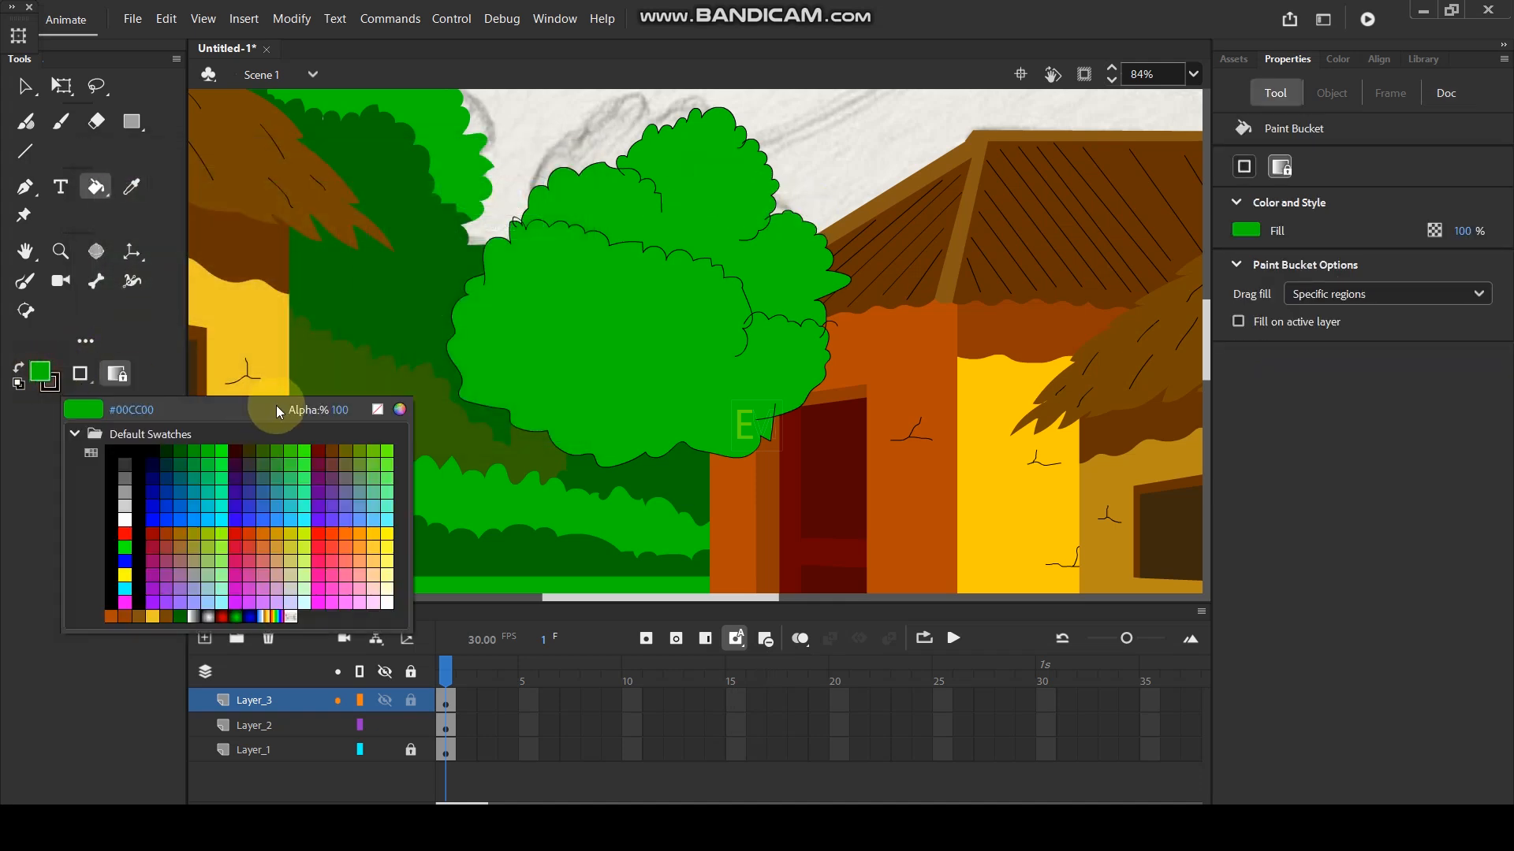
{"action": "left_click", "coordinate": [396, 409]}
{"action": "left_click", "coordinate": [305, 189]}
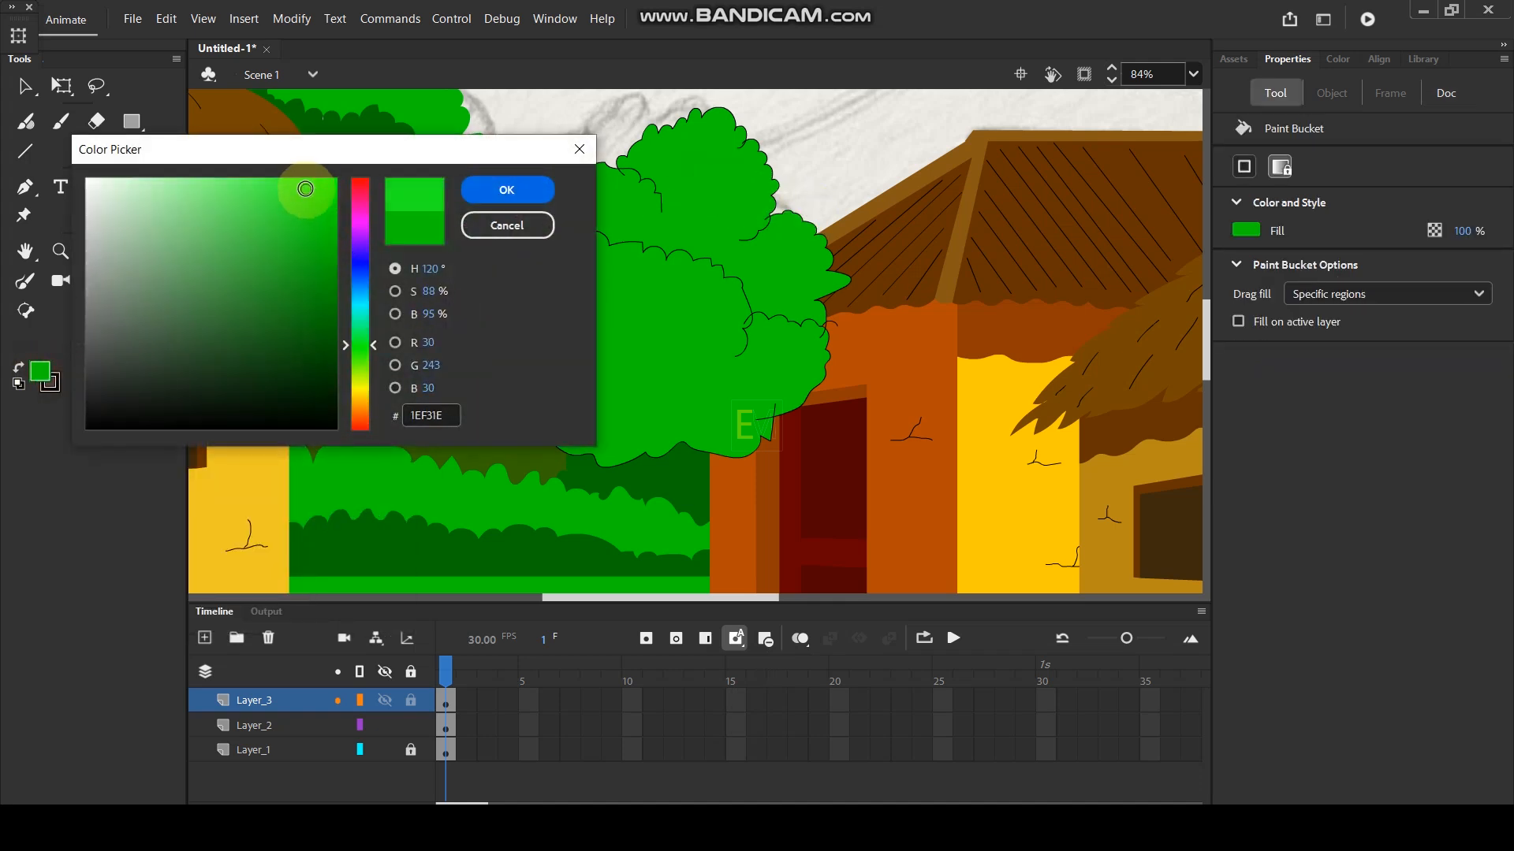
{"action": "left_click", "coordinate": [505, 192]}
{"action": "left_click", "coordinate": [604, 189]}
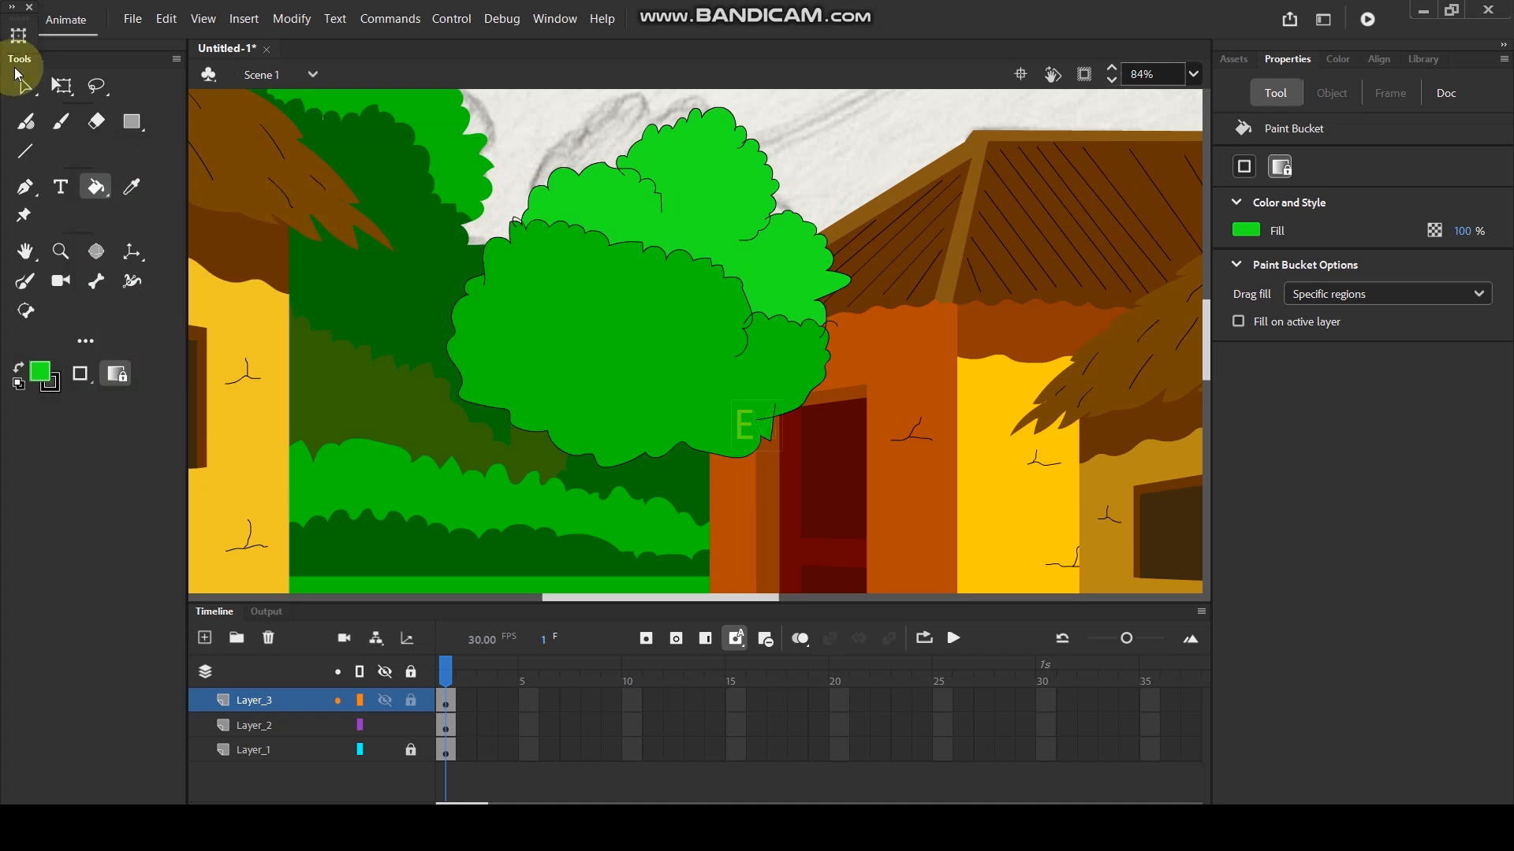
Delete the black outline of the second tree, including its inner scalloped lines.
{"action": "left_click", "coordinate": [22, 85]}
{"action": "double_click", "coordinate": [631, 155]}
{"action": "key", "text": "Delete"}
Group the second tree's fills and move the group from Layer_3 to the same position on Layer_2.
{"action": "left_click", "coordinate": [294, 700]}
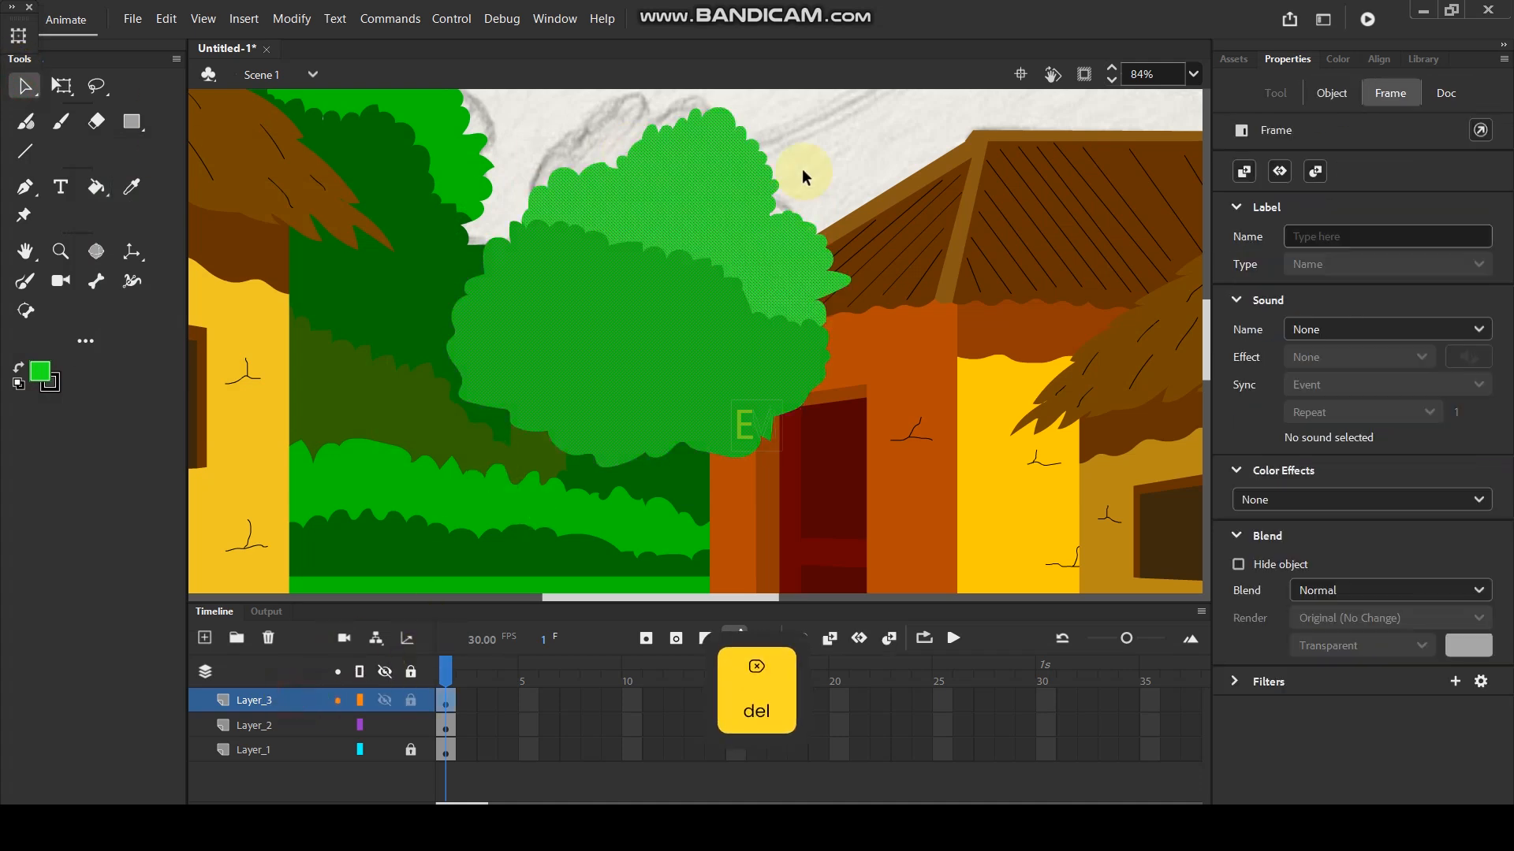
{"action": "key", "text": "ctrl+g"}
{"action": "key", "text": "ctrl+x"}
{"action": "scroll", "coordinate": [707, 182], "scroll_direction": "down", "scroll_amount": 5}
{"action": "left_click", "coordinate": [609, 224]}
{"action": "key", "text": "ctrl+shift+v"}
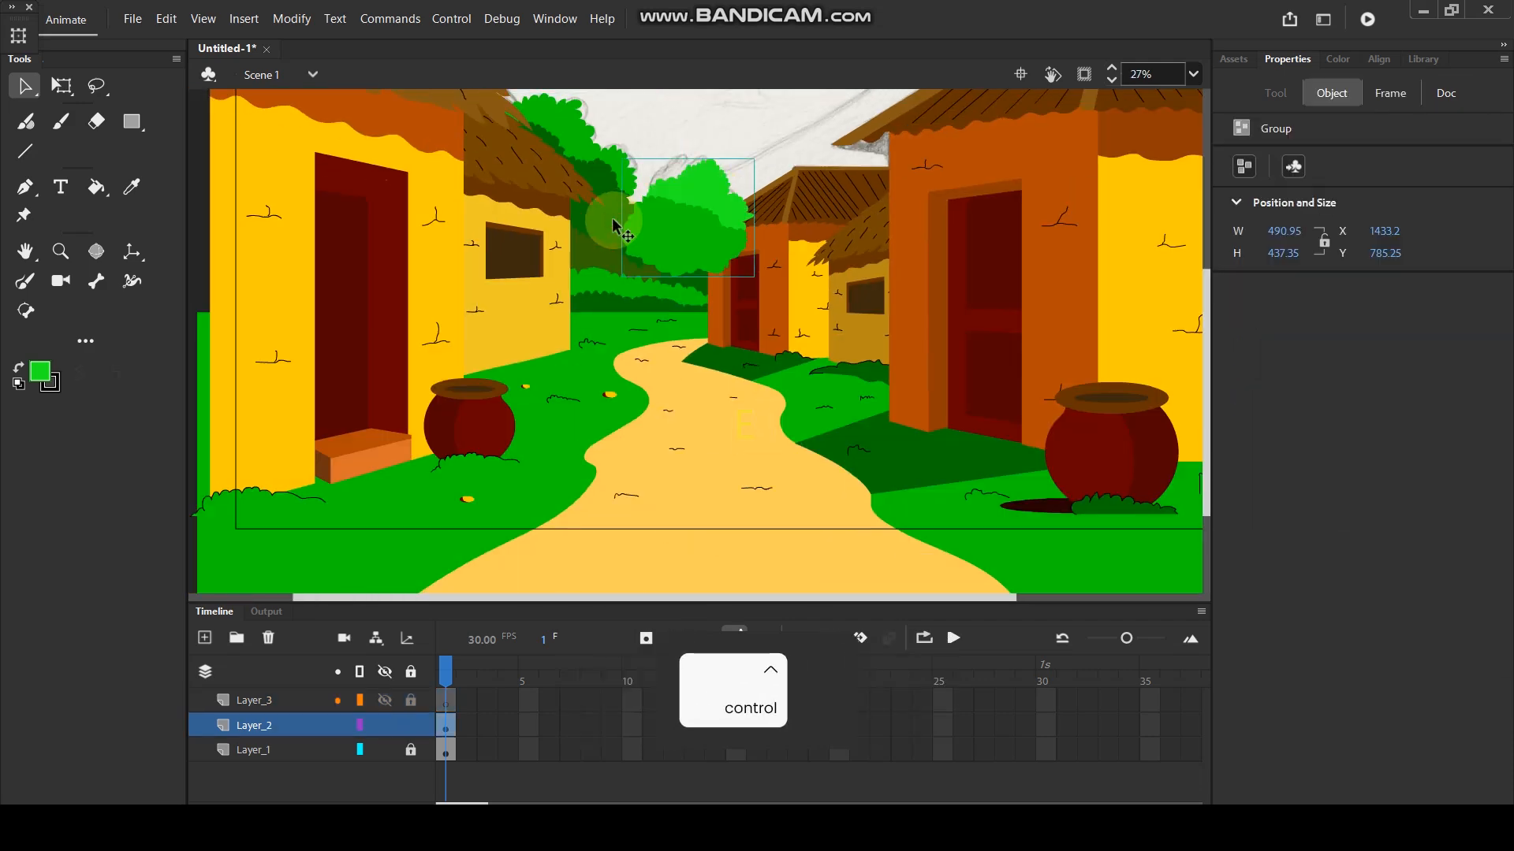
Send the second tree backward behind the distant right hut and the hedge, and deselect it.
{"action": "key", "text": "ctrl+Down"}
{"action": "key", "text": "ctrl+Down"}
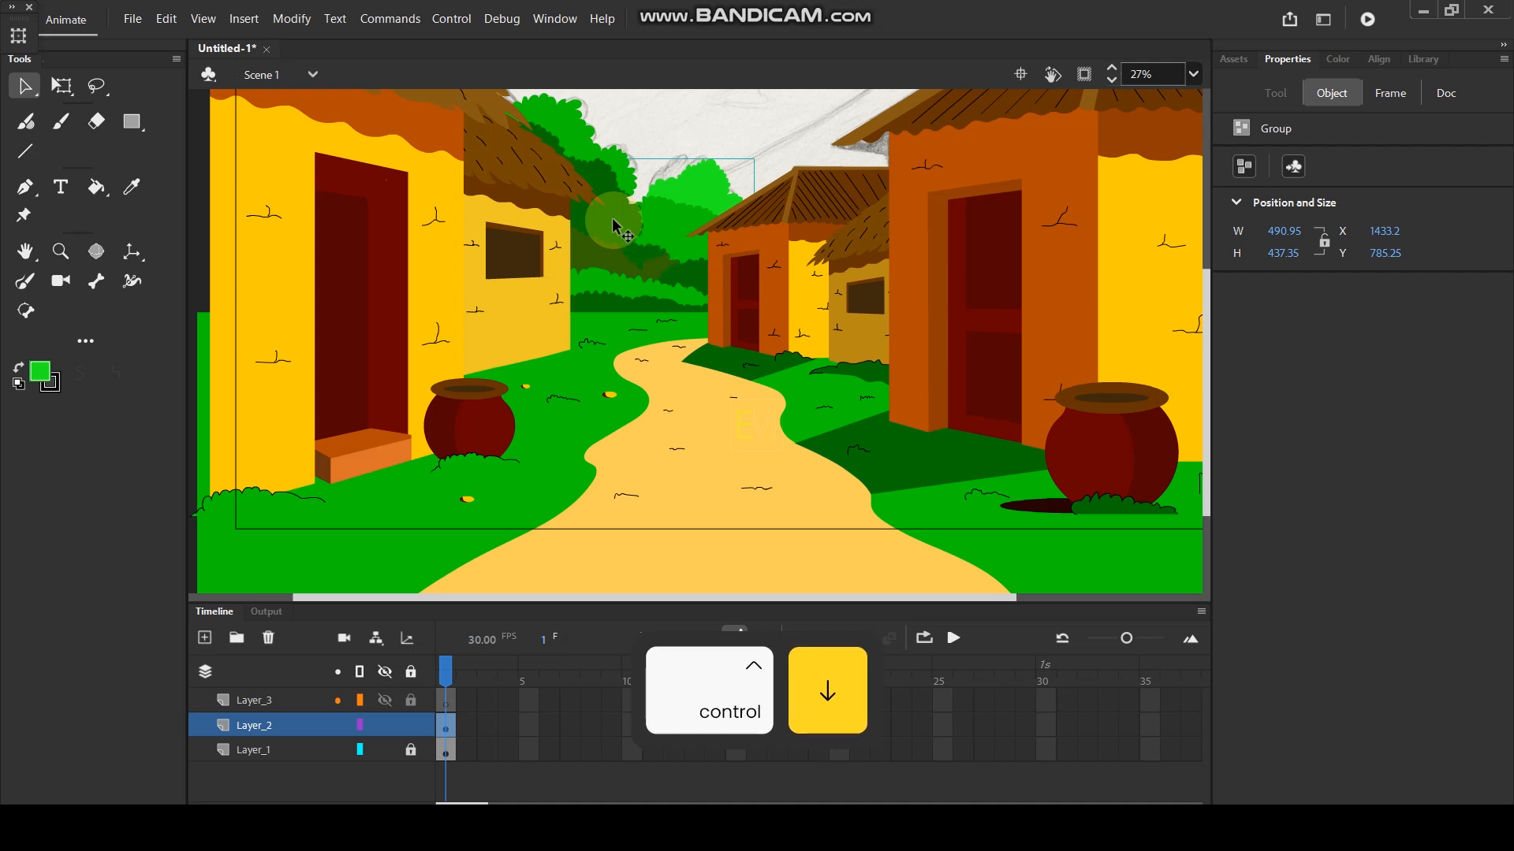
{"action": "scroll", "coordinate": [611, 223], "scroll_direction": "down", "scroll_amount": 2}
{"action": "scroll", "coordinate": [683, 193], "scroll_direction": "down", "scroll_amount": 2}
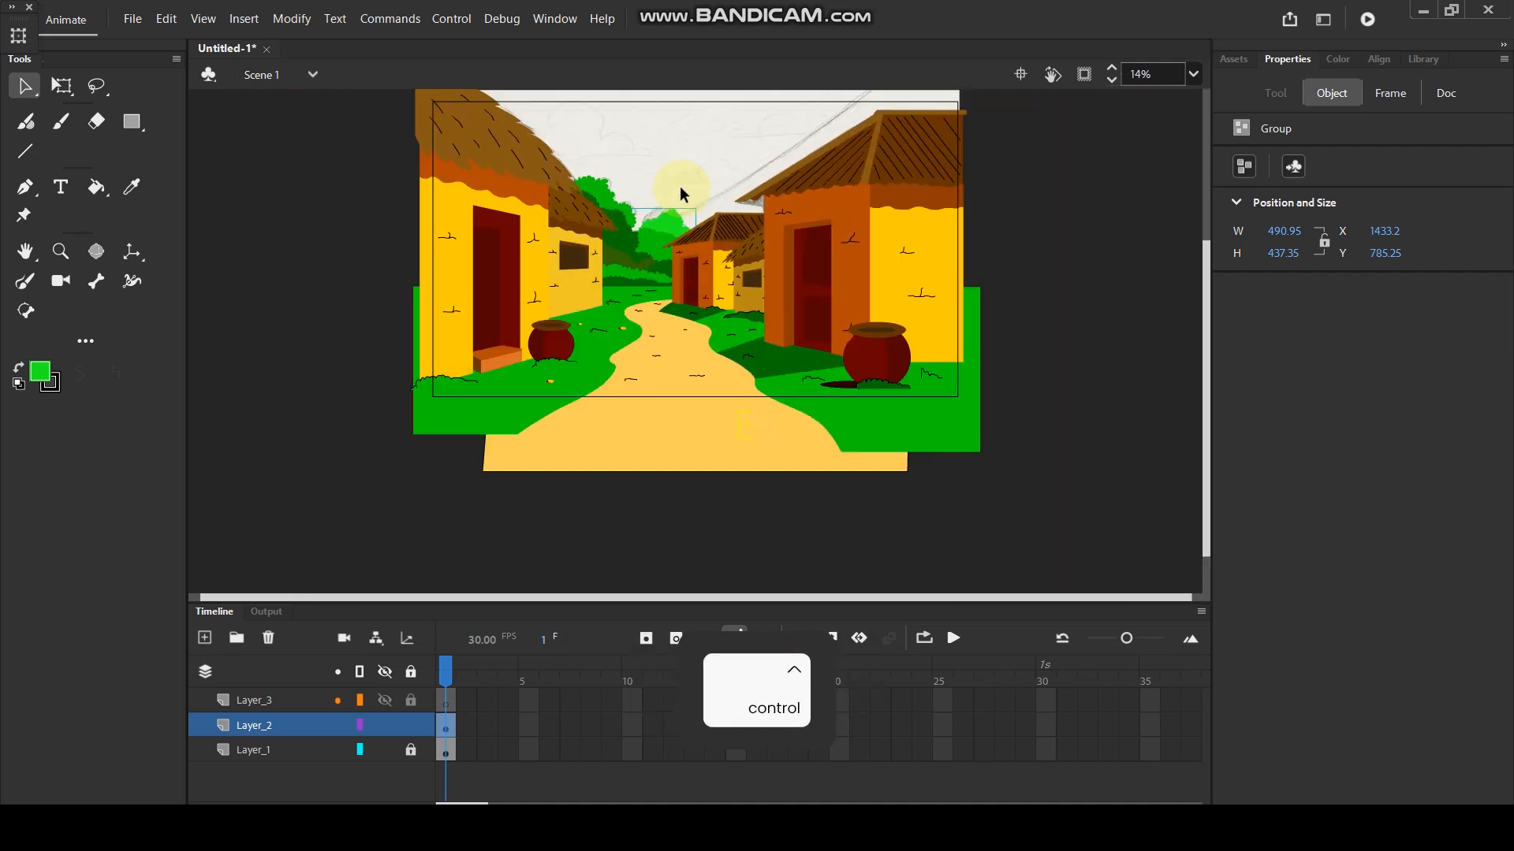
{"action": "left_click_drag", "start_coordinate": [925, 156], "coordinate": [917, 207]}
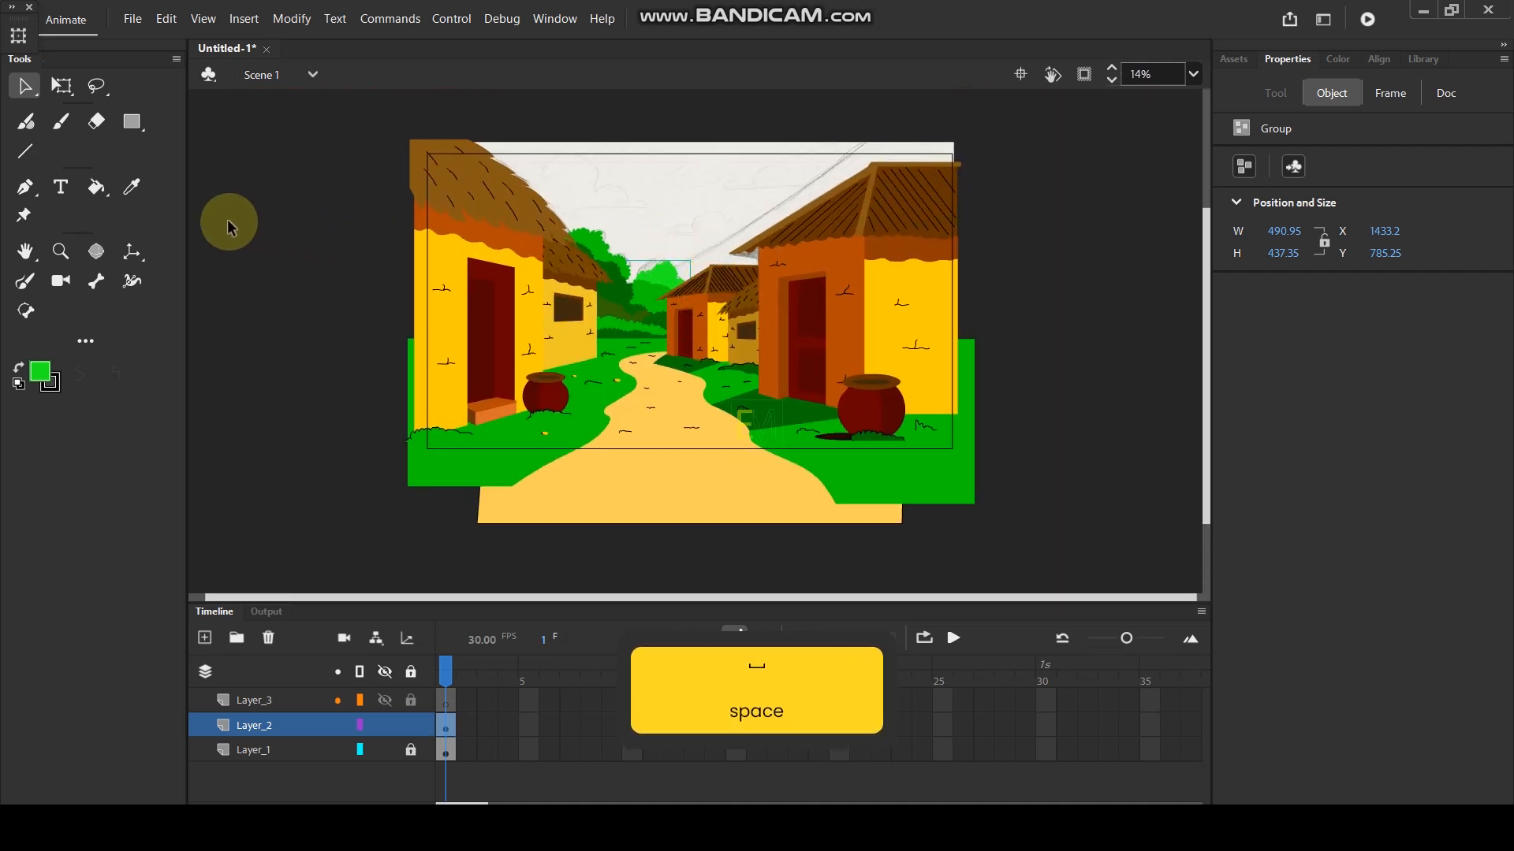
{"action": "left_click", "coordinate": [256, 207]}
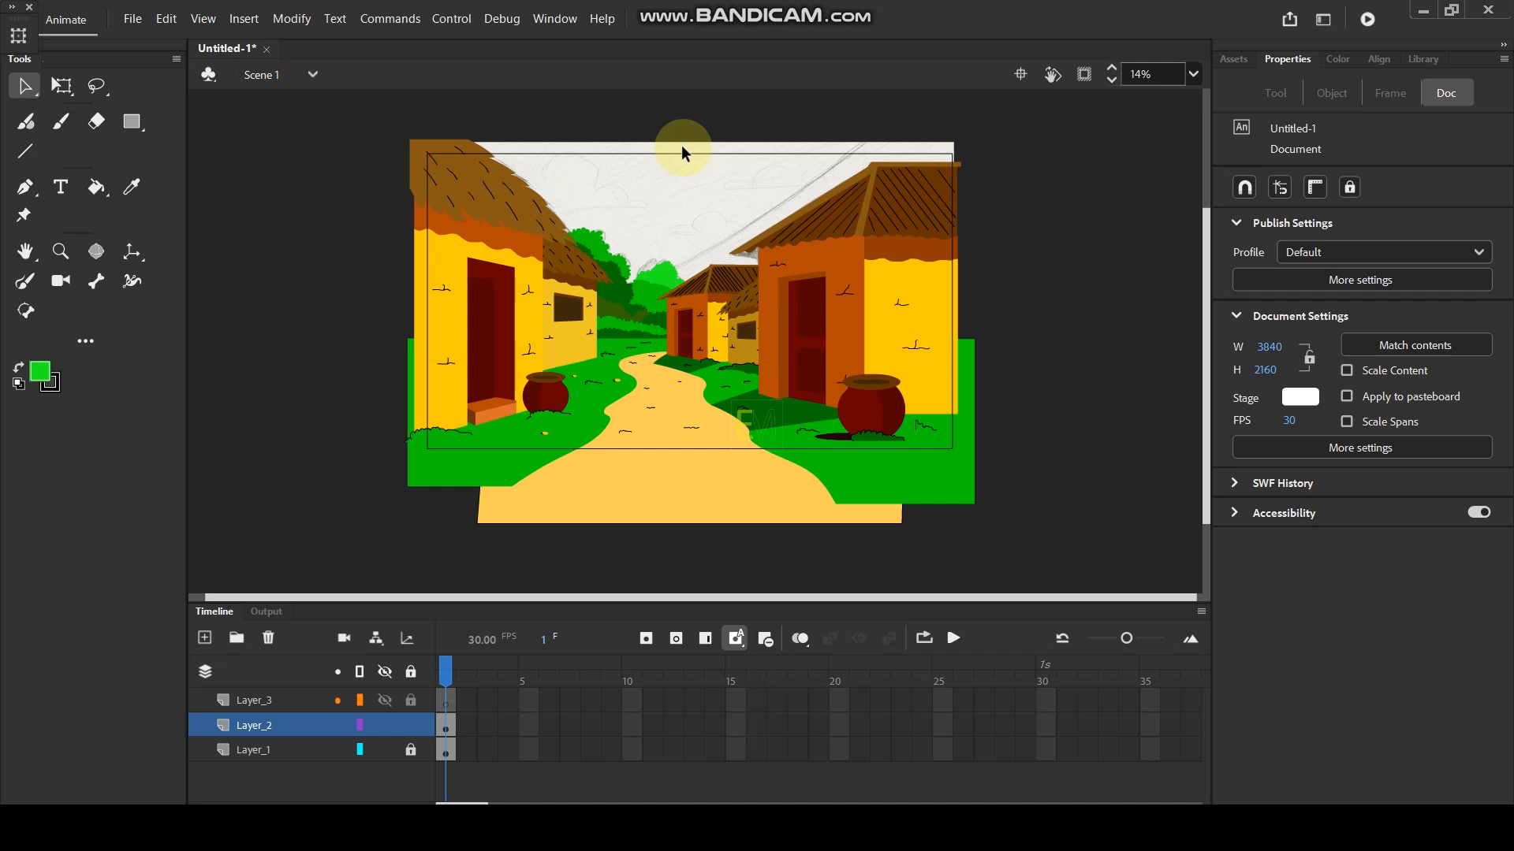
Outline a cloud with rounded lobes and a straight flat base on Layer_3, over the left hut's roof and sky.
{"action": "left_click", "coordinate": [291, 702]}
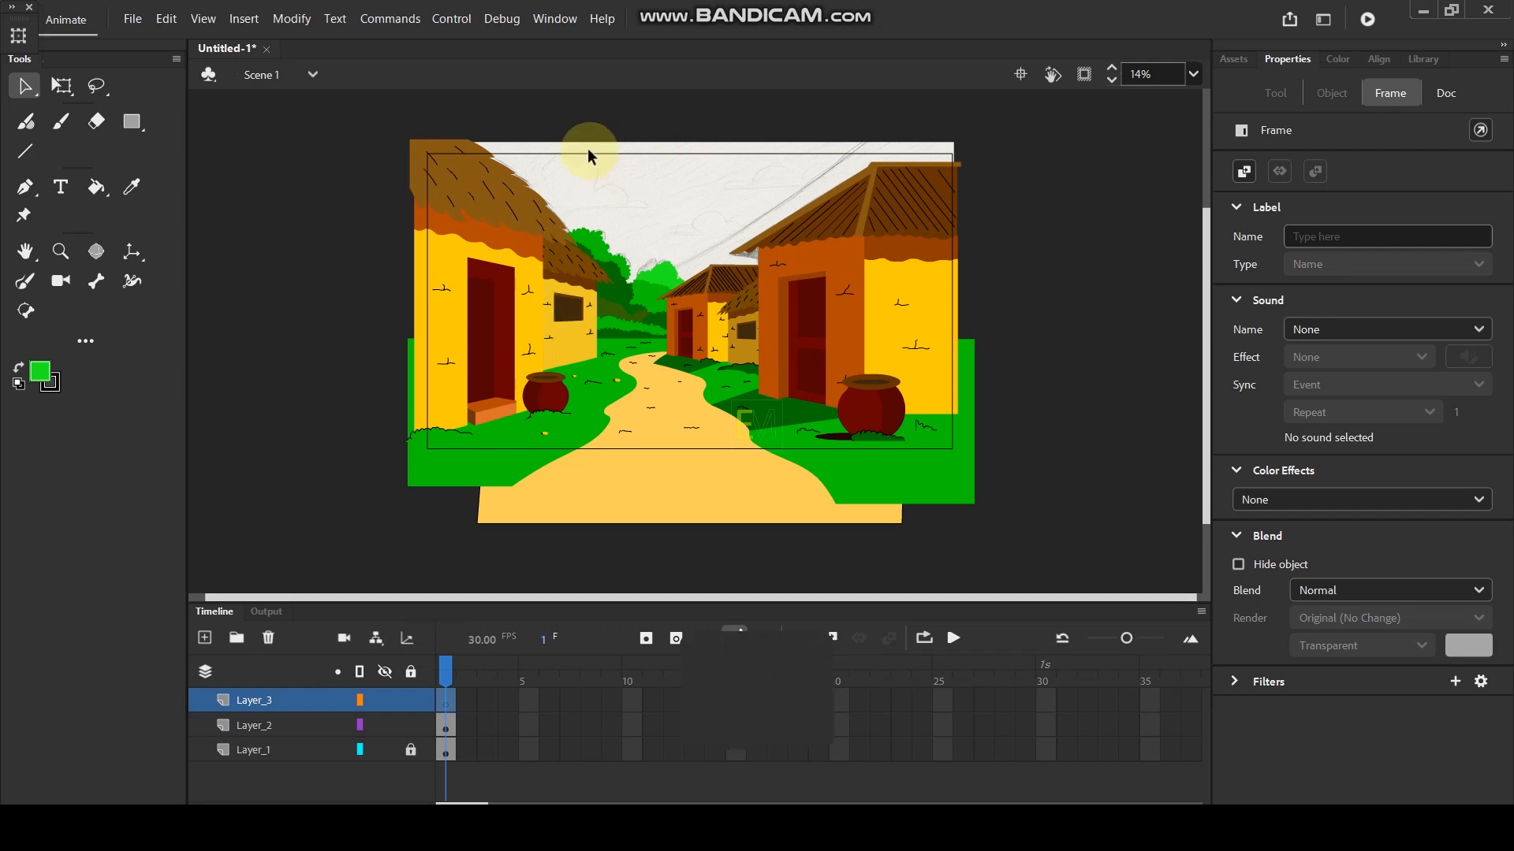
{"action": "scroll", "coordinate": [494, 197], "scroll_direction": "up", "scroll_amount": 3, "text": "ctrl"}
{"action": "key", "text": "y"}
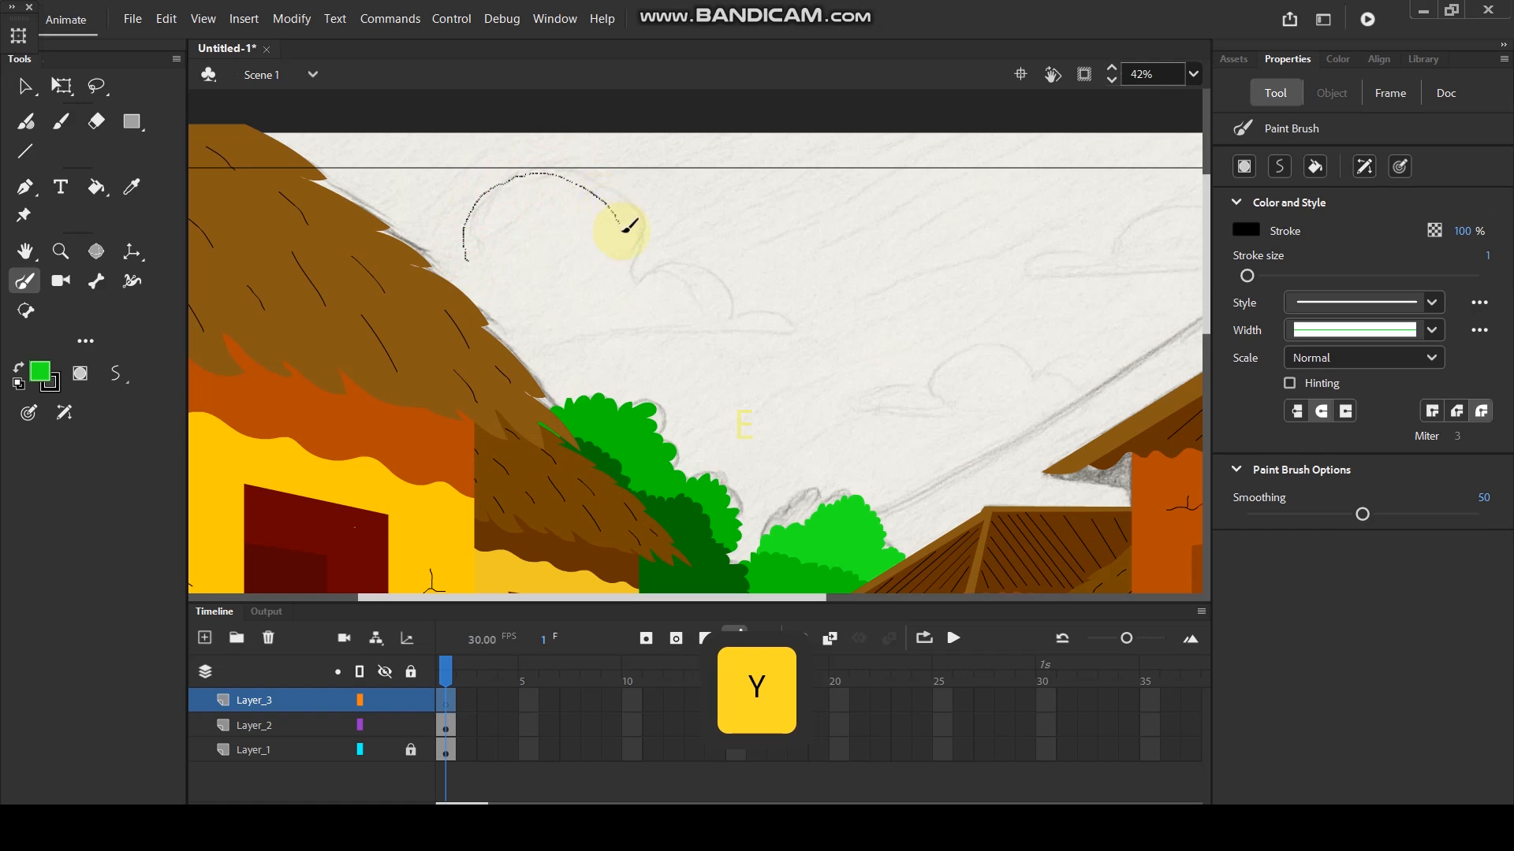
{"action": "mouse_move", "coordinate": [651, 251]}
{"action": "left_mouse_down"}
{"action": "mouse_move", "coordinate": [698, 251]}
{"action": "mouse_move", "coordinate": [719, 278]}
{"action": "left_mouse_up"}
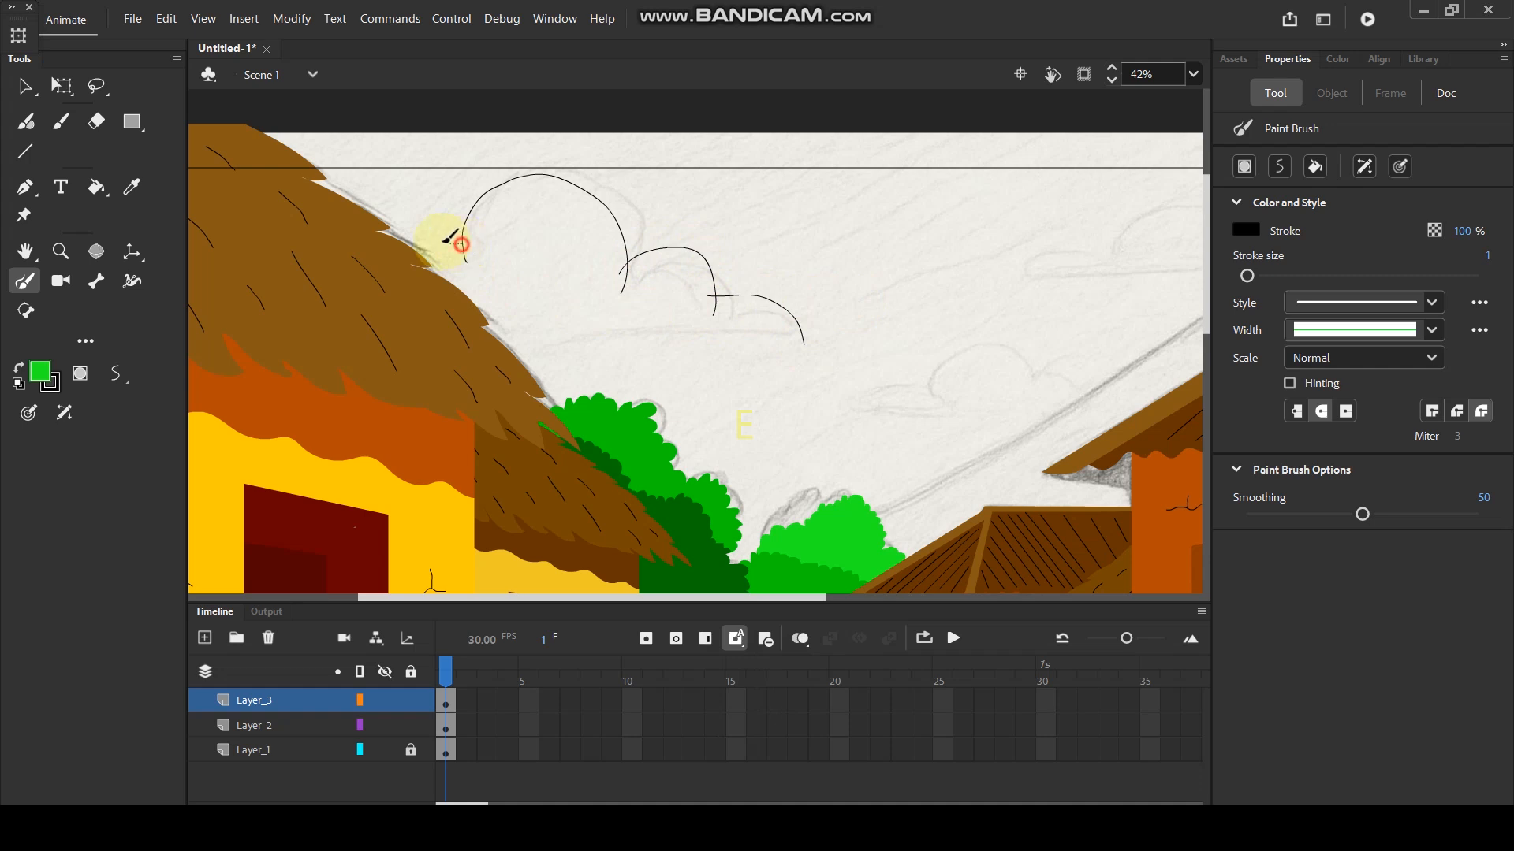
{"action": "key", "text": "ctrl+z"}
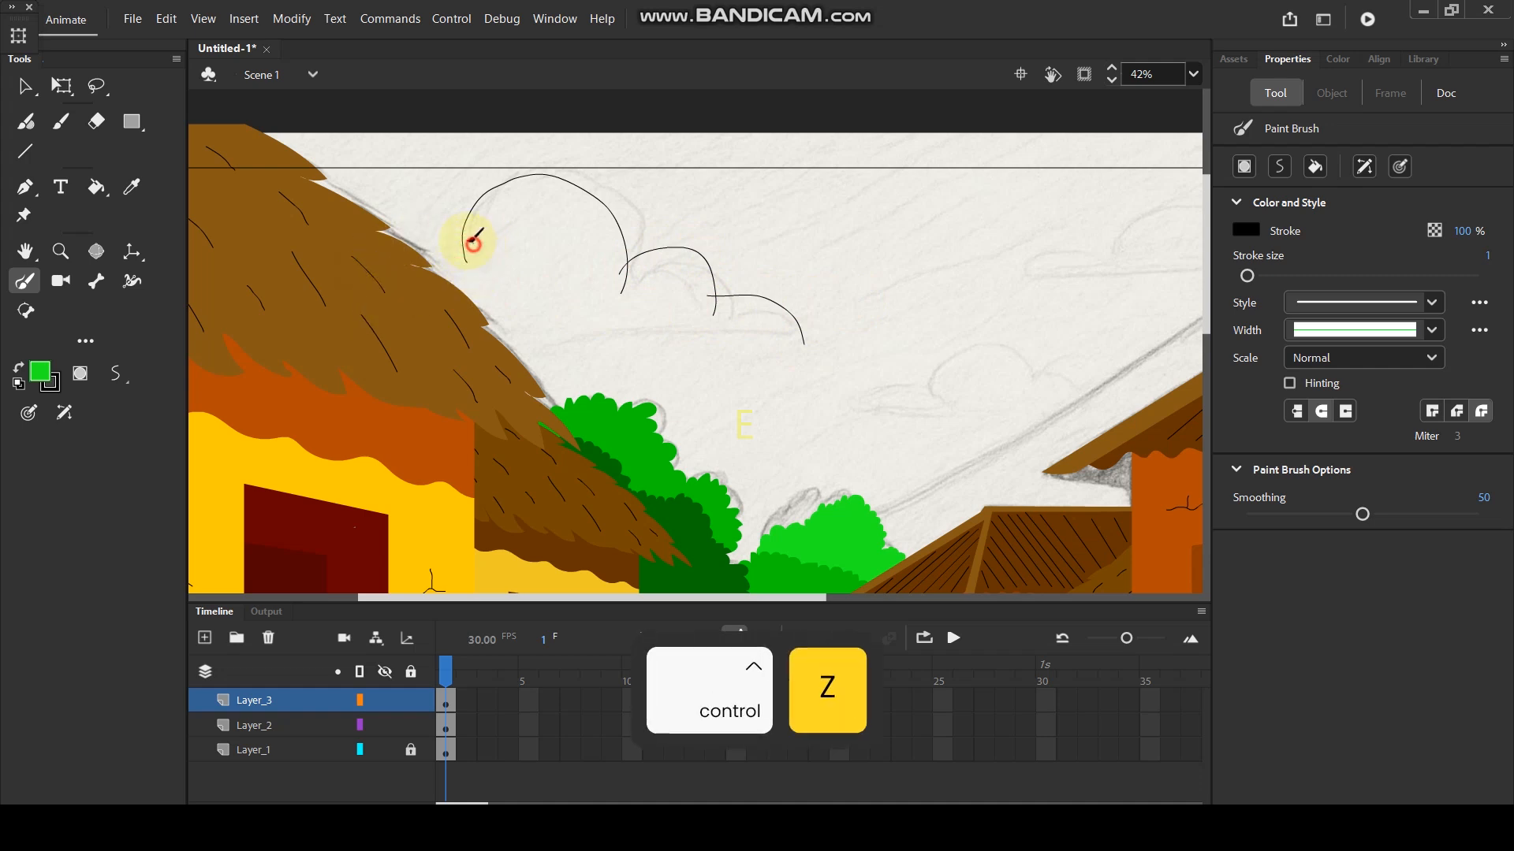
{"action": "mouse_move", "coordinate": [404, 229]}
{"action": "left_mouse_down"}
{"action": "mouse_move", "coordinate": [295, 329]}
{"action": "mouse_move", "coordinate": [580, 322]}
{"action": "left_mouse_up"}
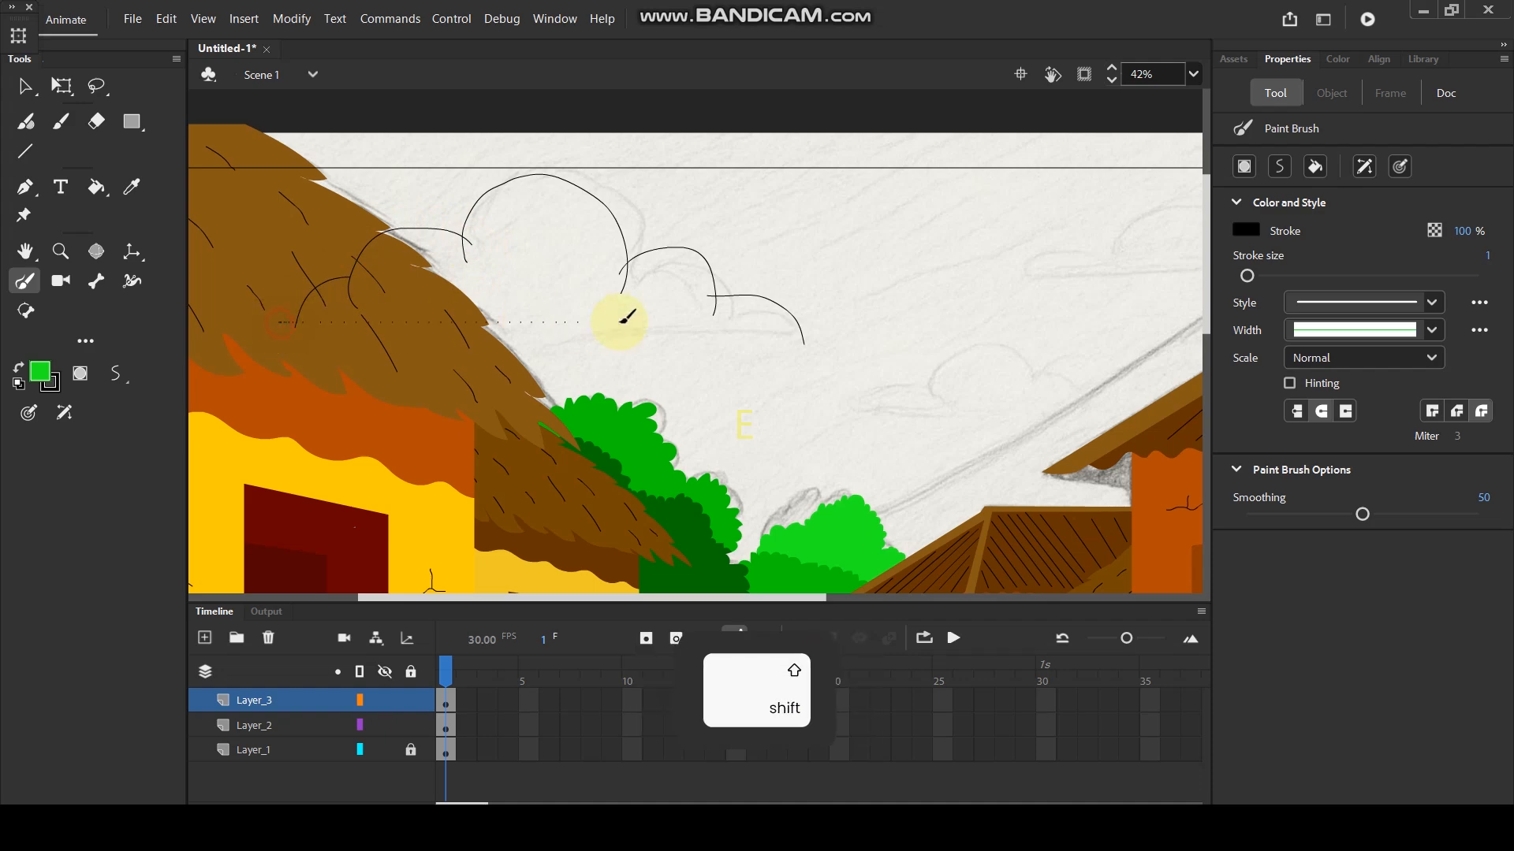
{"action": "left_click_drag", "start_coordinate": [802, 320], "coordinate": [802, 320]}
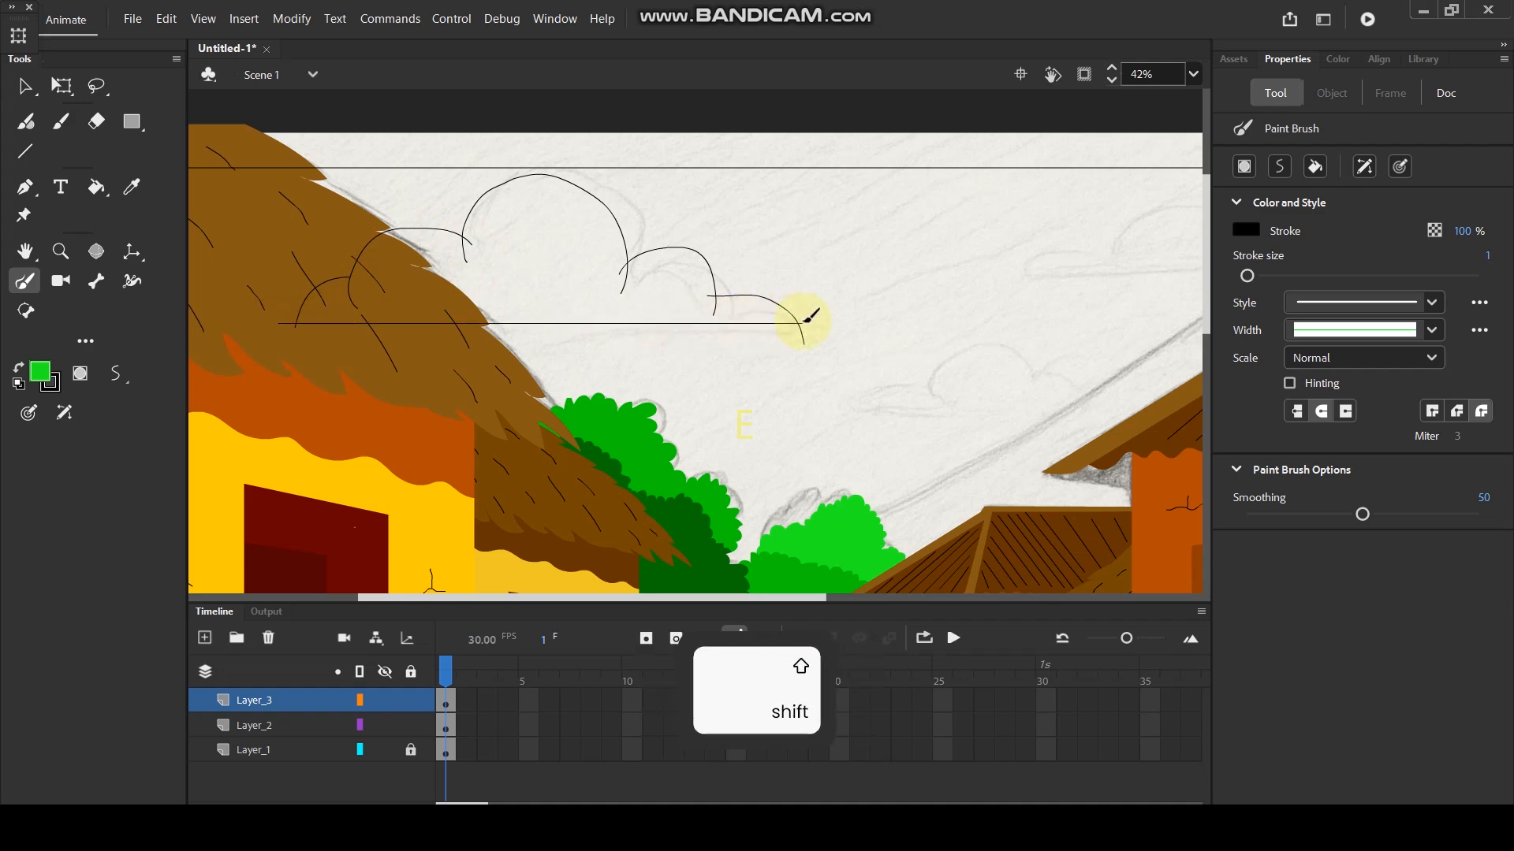
Fill the cloud with white and delete its black outline.
{"action": "left_click", "coordinate": [42, 385]}
{"action": "left_click", "coordinate": [125, 508]}
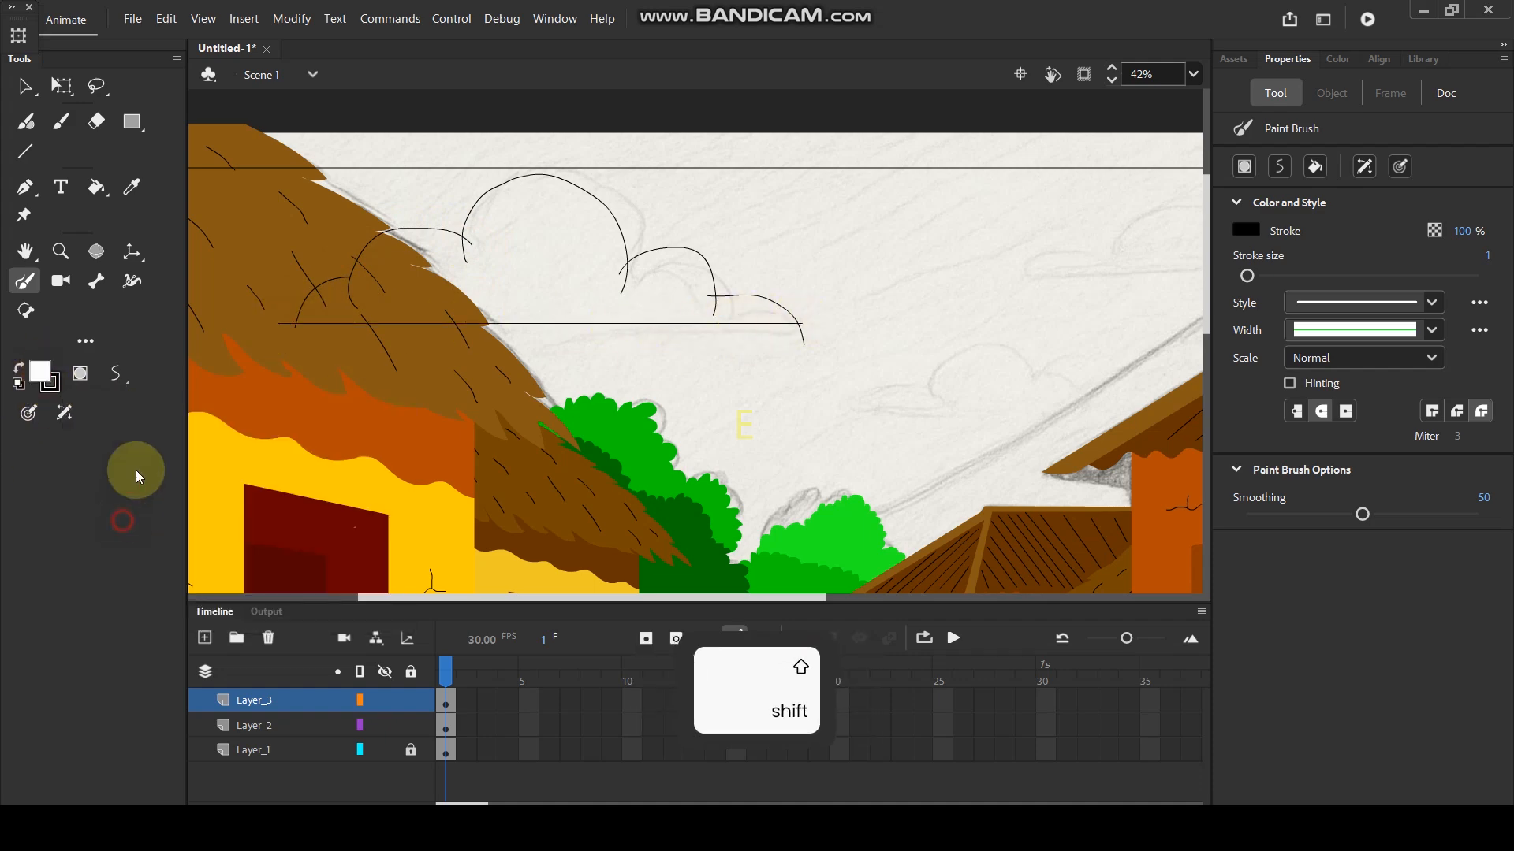
{"action": "left_click", "coordinate": [95, 189]}
{"action": "left_click", "coordinate": [546, 246]}
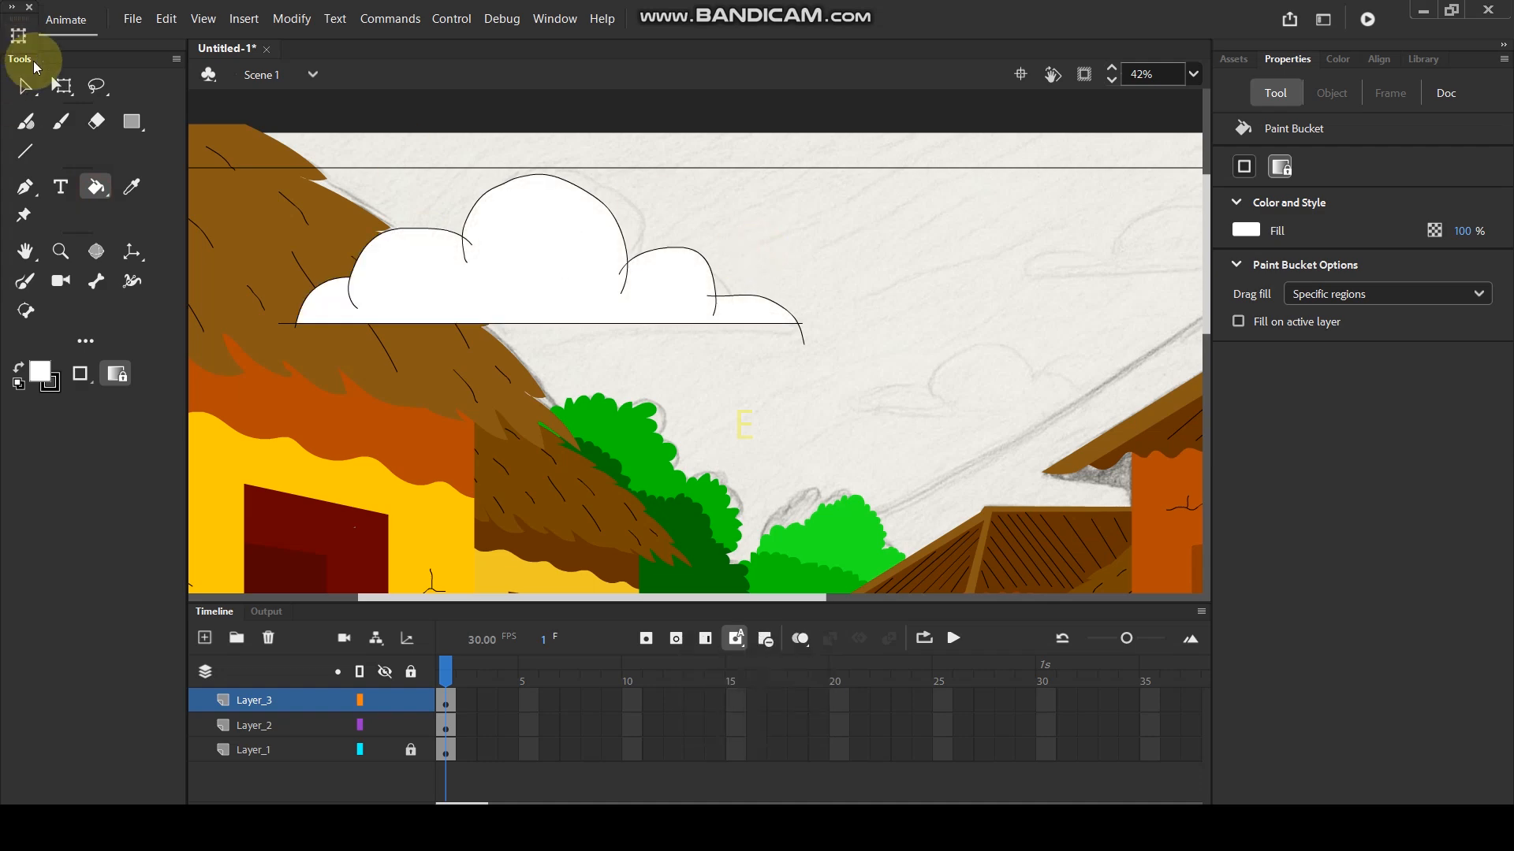
{"action": "left_click", "coordinate": [26, 86]}
{"action": "double_click", "coordinate": [473, 208]}
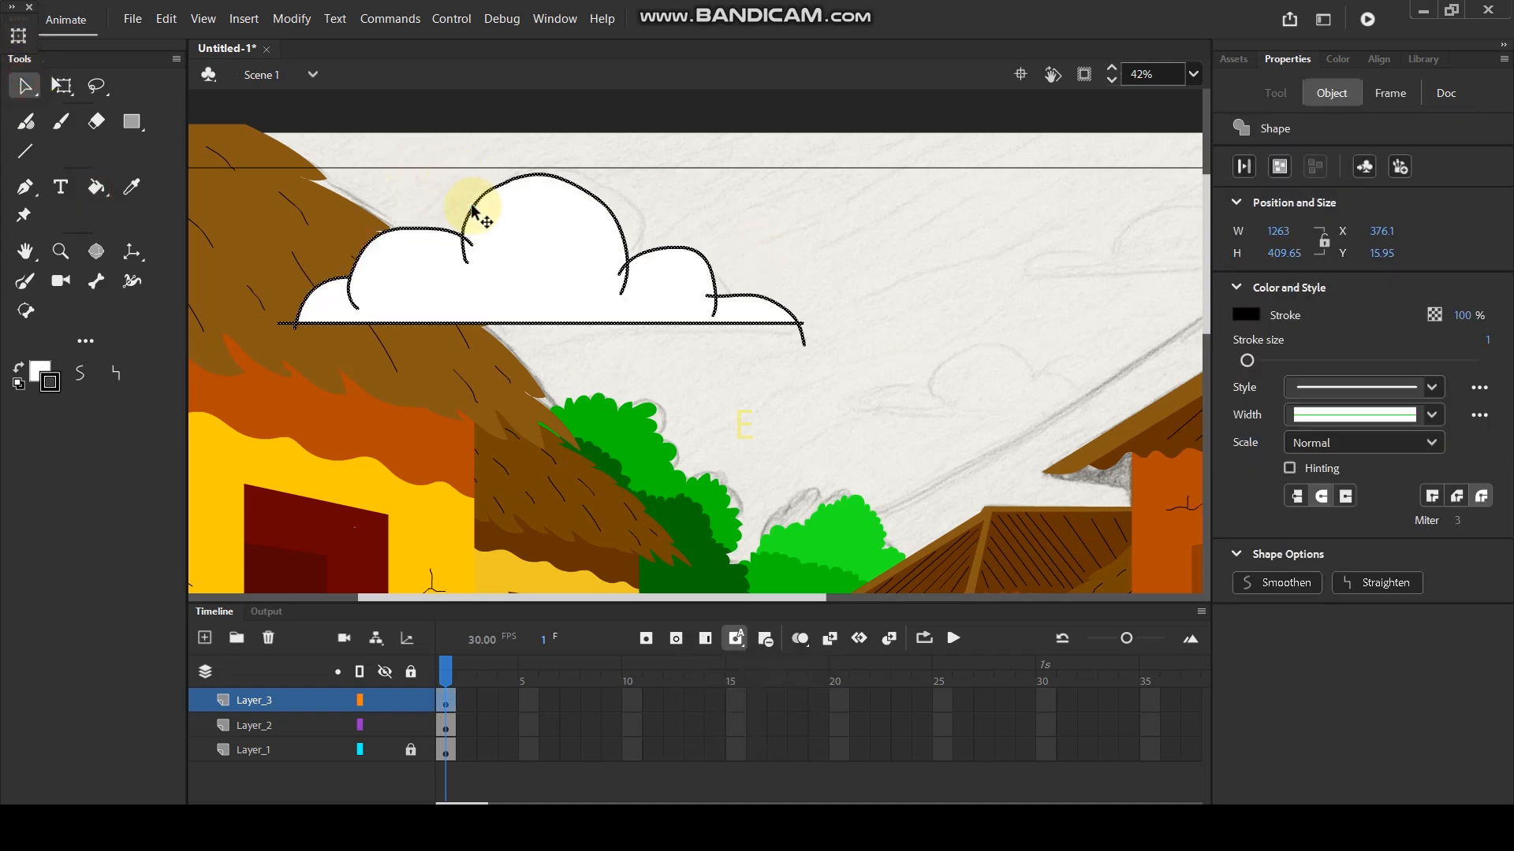
{"action": "key", "text": "Delete"}
Duplicate the white cloud and place the copy in the sky over the large right hut's roof.
{"action": "scroll", "coordinate": [517, 203], "scroll_direction": "down", "scroll_amount": 3}
{"action": "scroll", "coordinate": [894, 228], "scroll_direction": "up", "scroll_amount": 2}
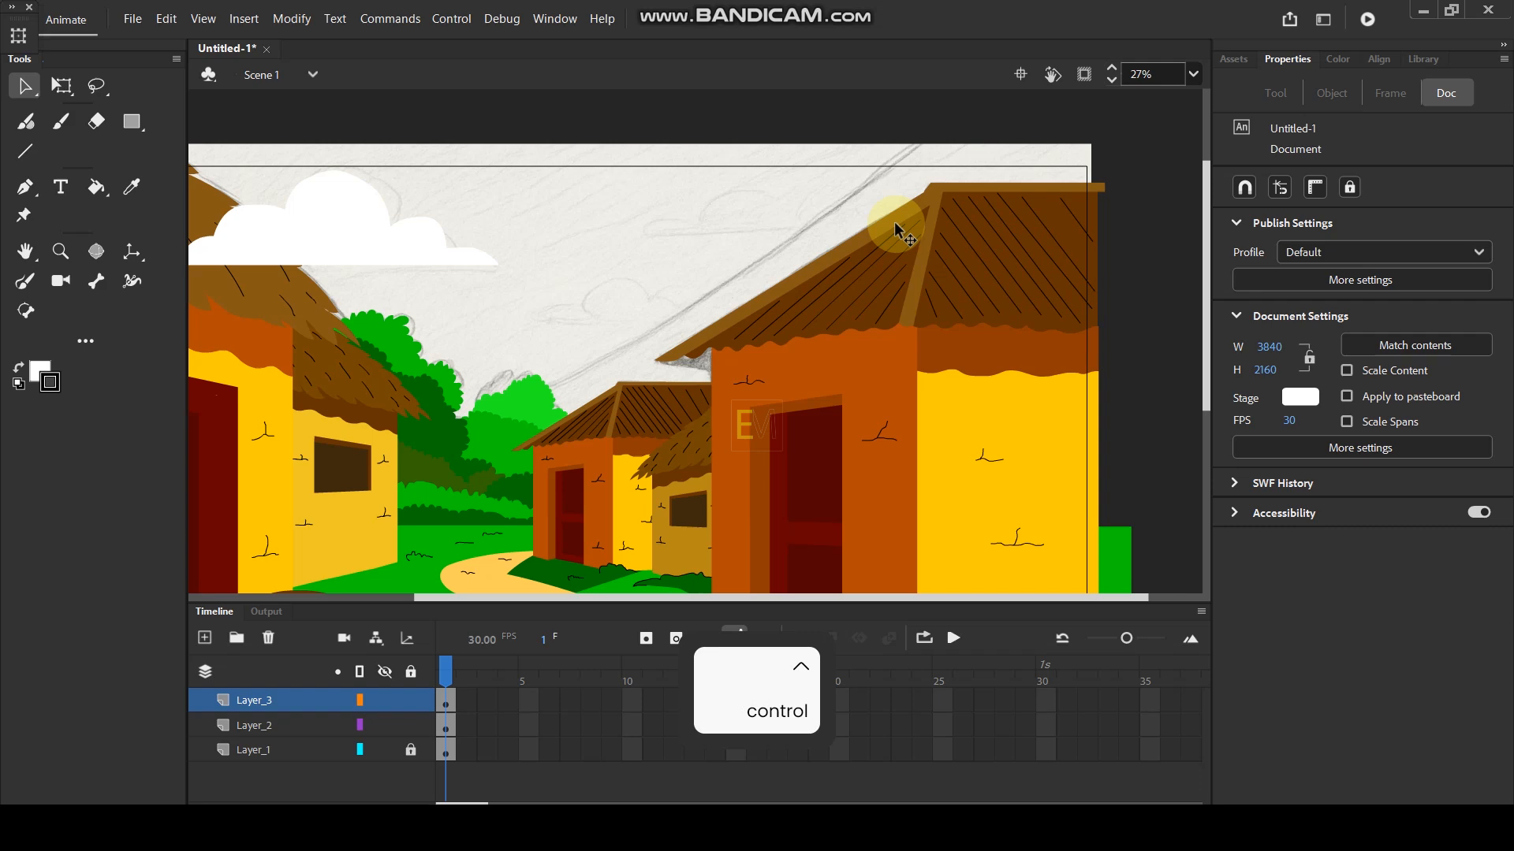
{"action": "left_click", "coordinate": [328, 236]}
{"action": "left_click_drag", "start_coordinate": [329, 235], "coordinate": [750, 323]}
{"action": "key", "text": "ctrl+z"}
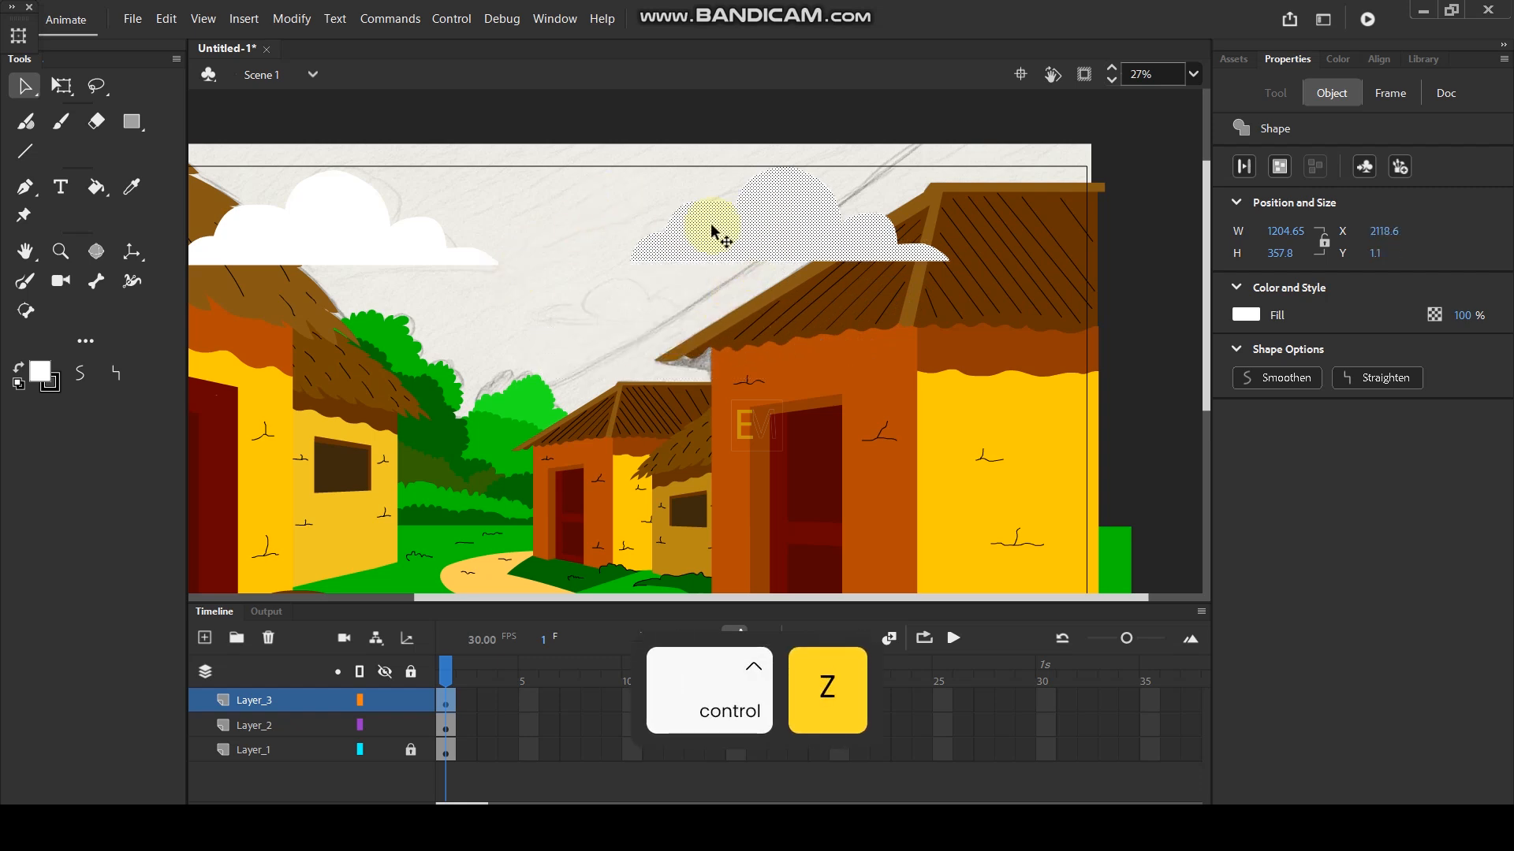
Scale the cloud copy down to about 937 by 261 px and shift it slightly over the right roof.
{"action": "left_click", "coordinate": [62, 86]}
{"action": "left_click_drag", "start_coordinate": [630, 262], "coordinate": [665, 249]}
{"action": "left_click_drag", "start_coordinate": [810, 220], "coordinate": [835, 237]}
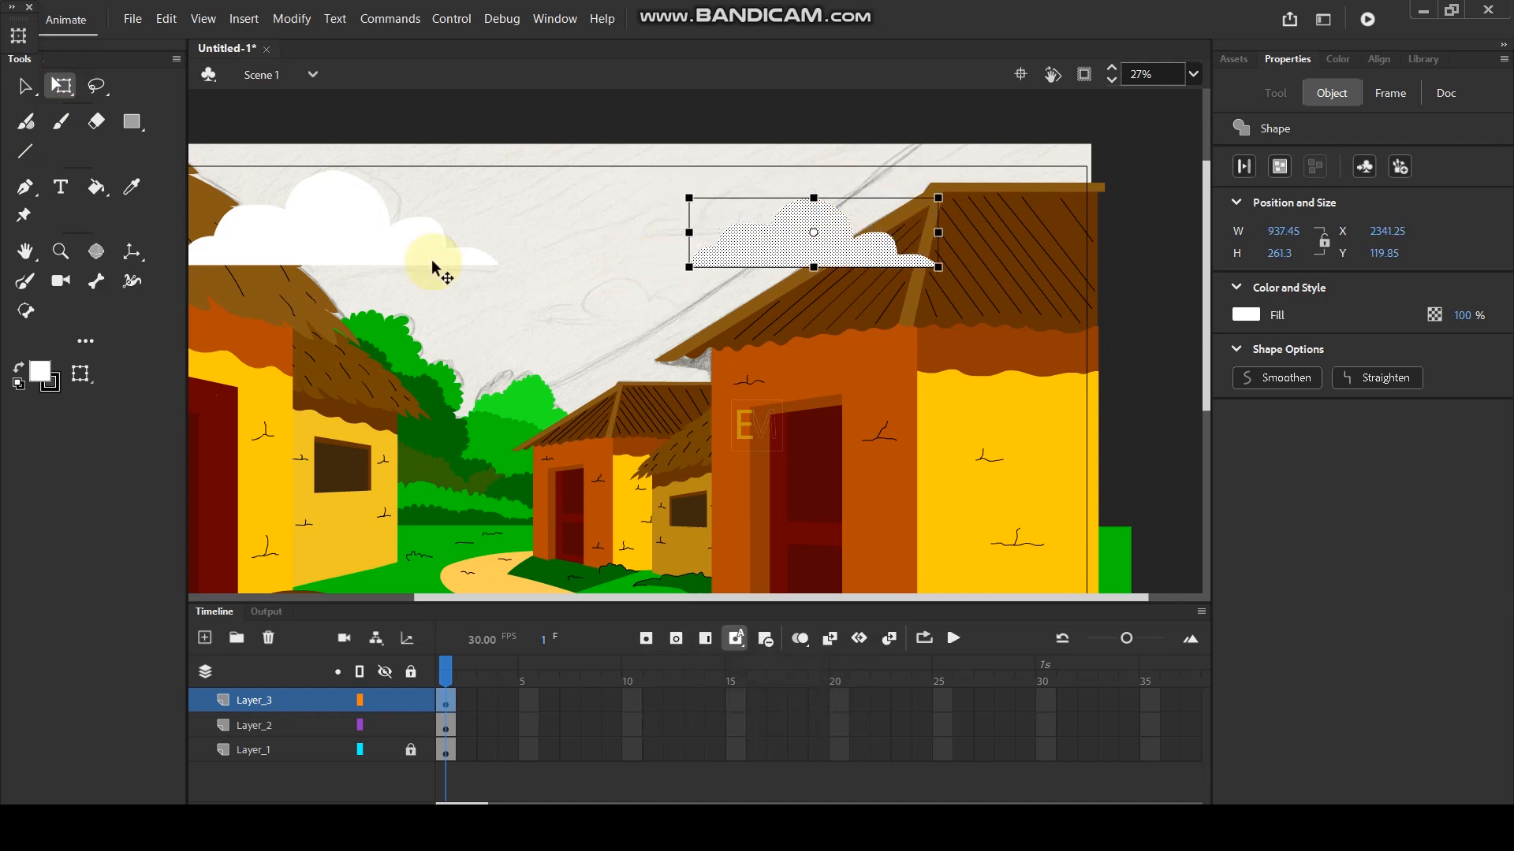
Group the two clouds and move the group from Layer_3 to the same position on Layer_2.
{"action": "left_click", "coordinate": [394, 249], "text": "shift"}
{"action": "key", "text": "ctrl+g"}
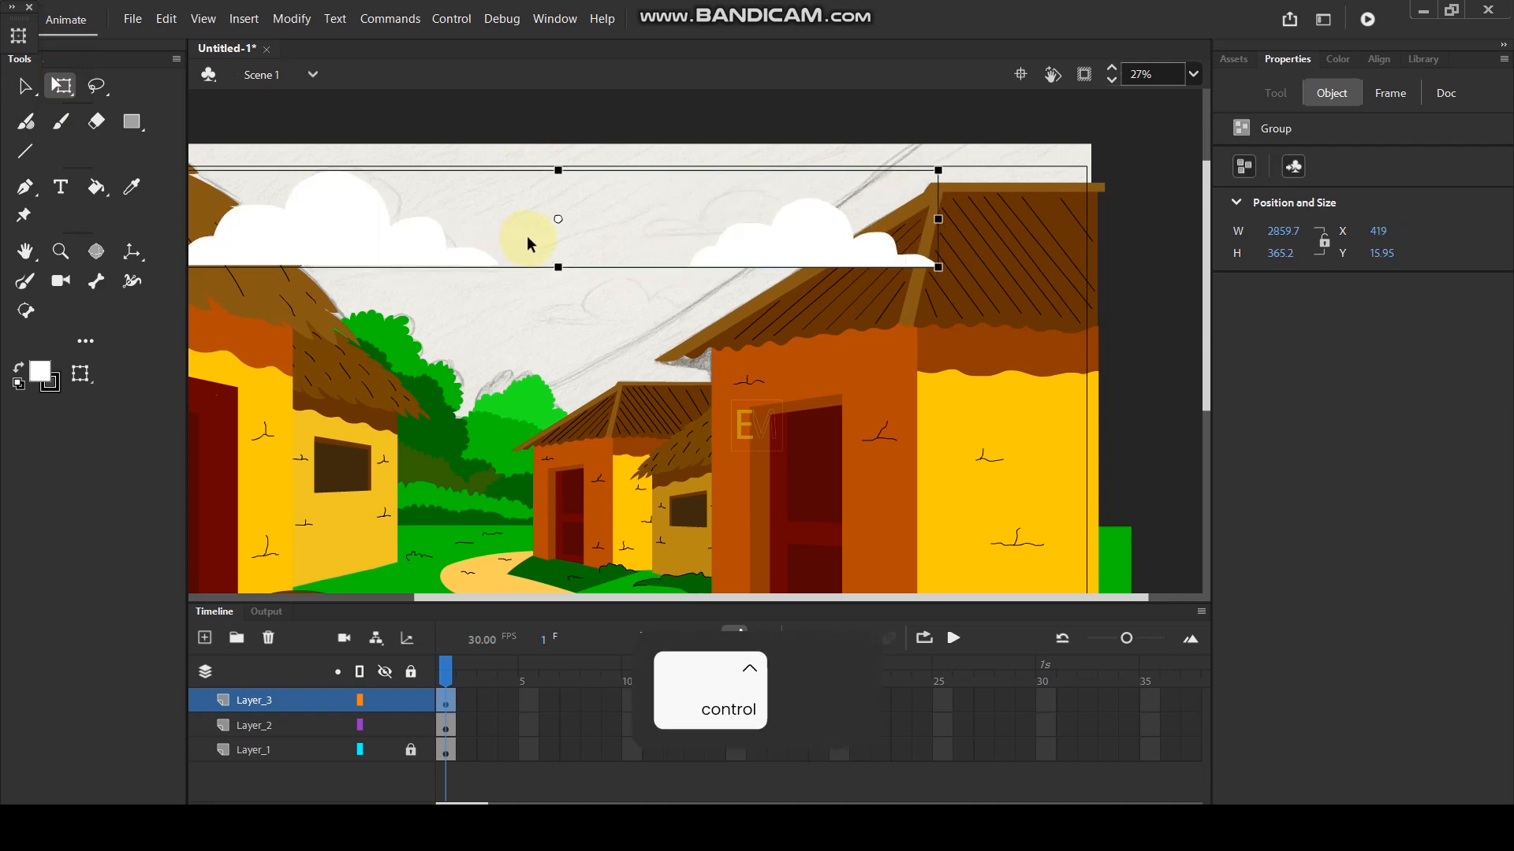
{"action": "key", "text": "ctrl+x"}
{"action": "left_click", "coordinate": [302, 725]}
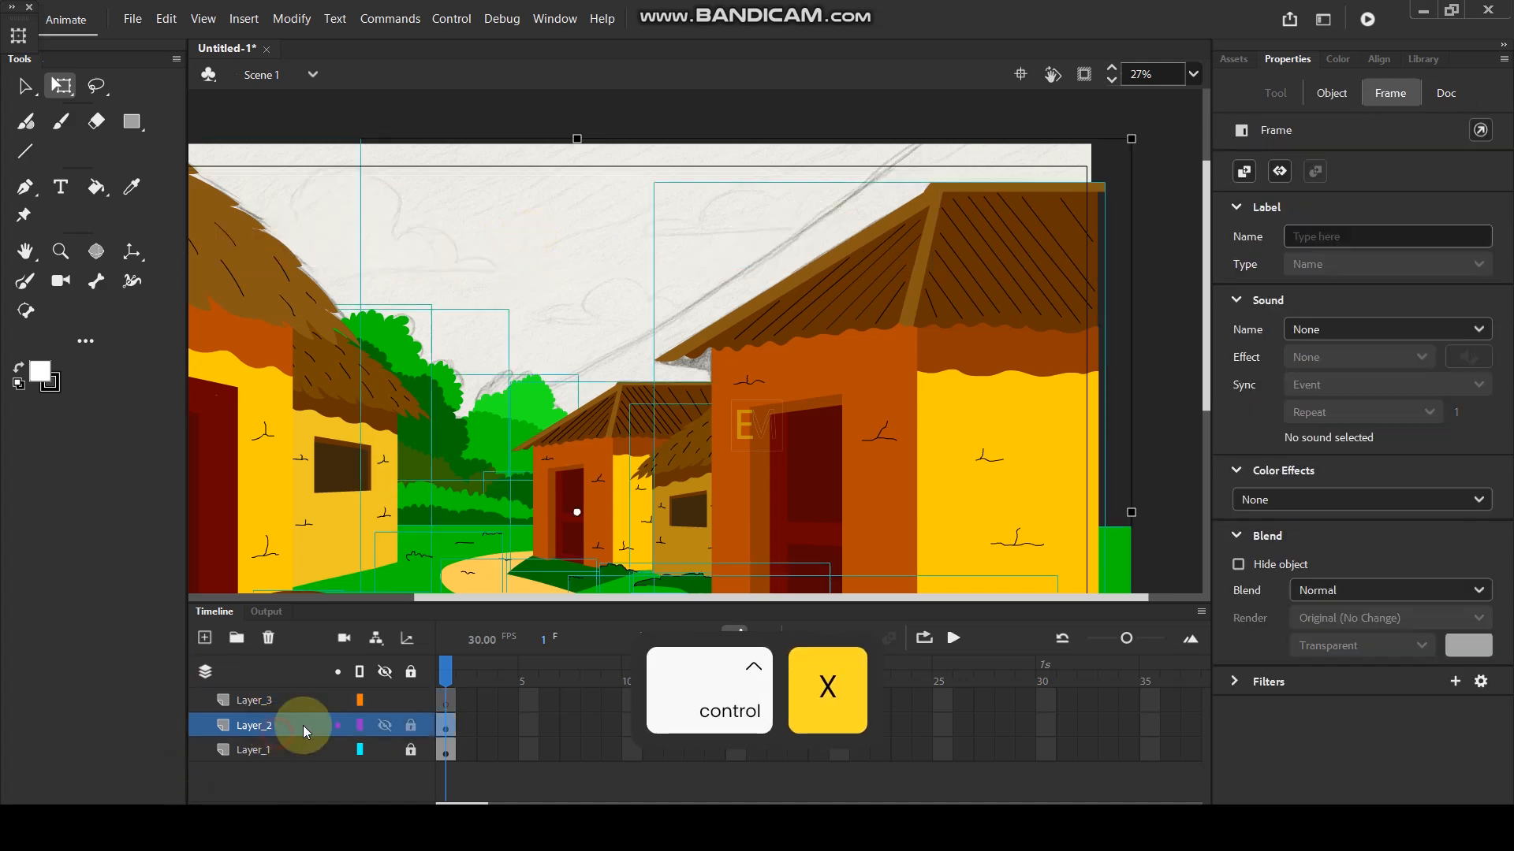
{"action": "key", "text": "ctrl+shift+v"}
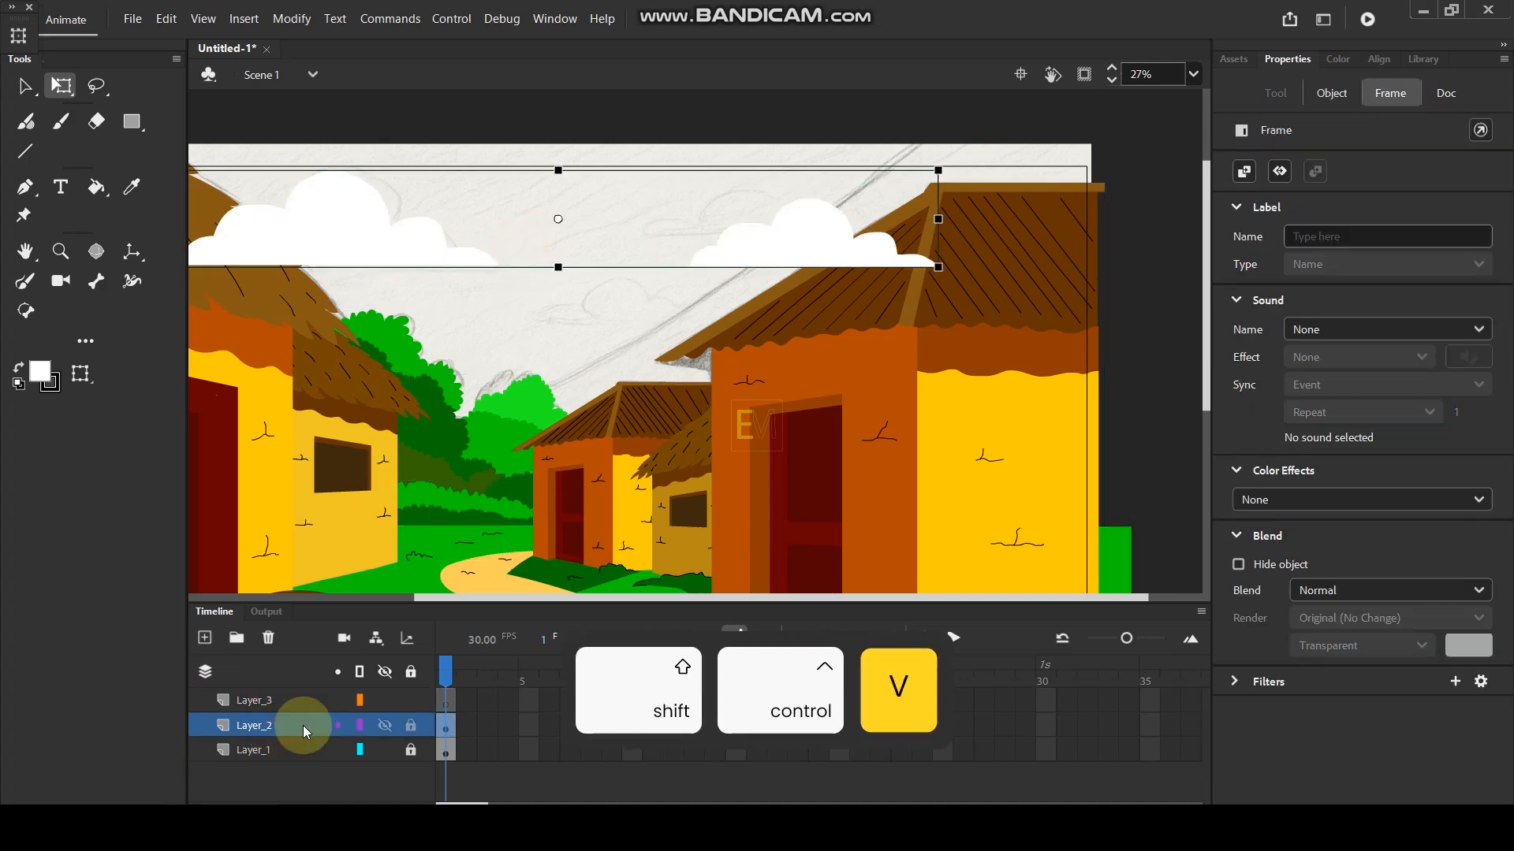
{"action": "left_click", "coordinate": [513, 122]}
{"action": "scroll", "coordinate": [598, 209], "scroll_direction": "down", "scroll_amount": 2}
{"action": "scroll", "coordinate": [820, 312], "scroll_direction": "up", "scroll_amount": 1}
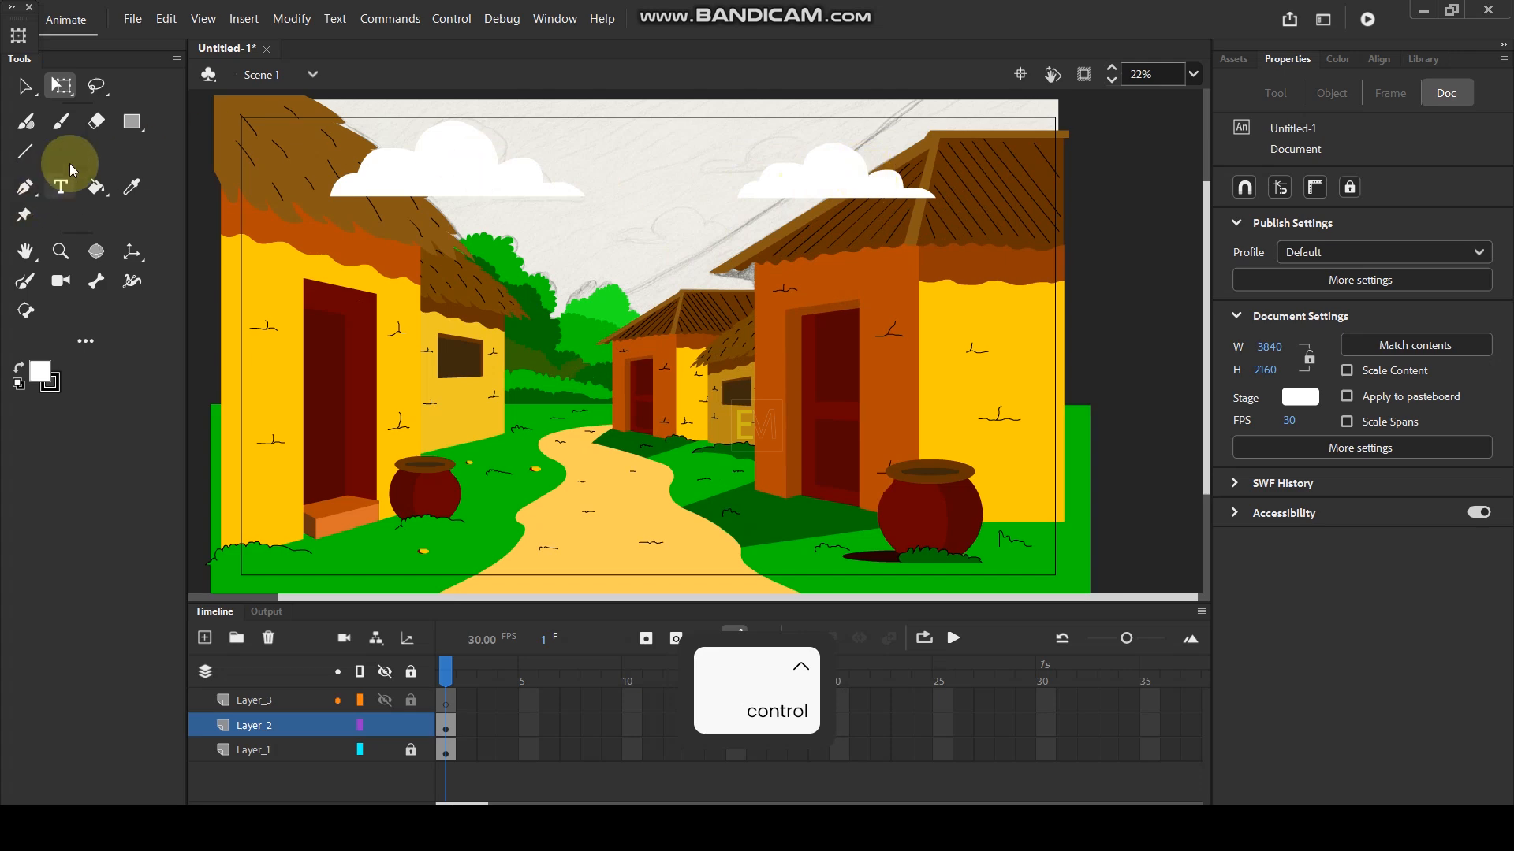
Draw a diagonal line on Layer_3 from the second tree past the sky's upper right edge and bend it into a sagging curve.
{"action": "left_click", "coordinate": [26, 151]}
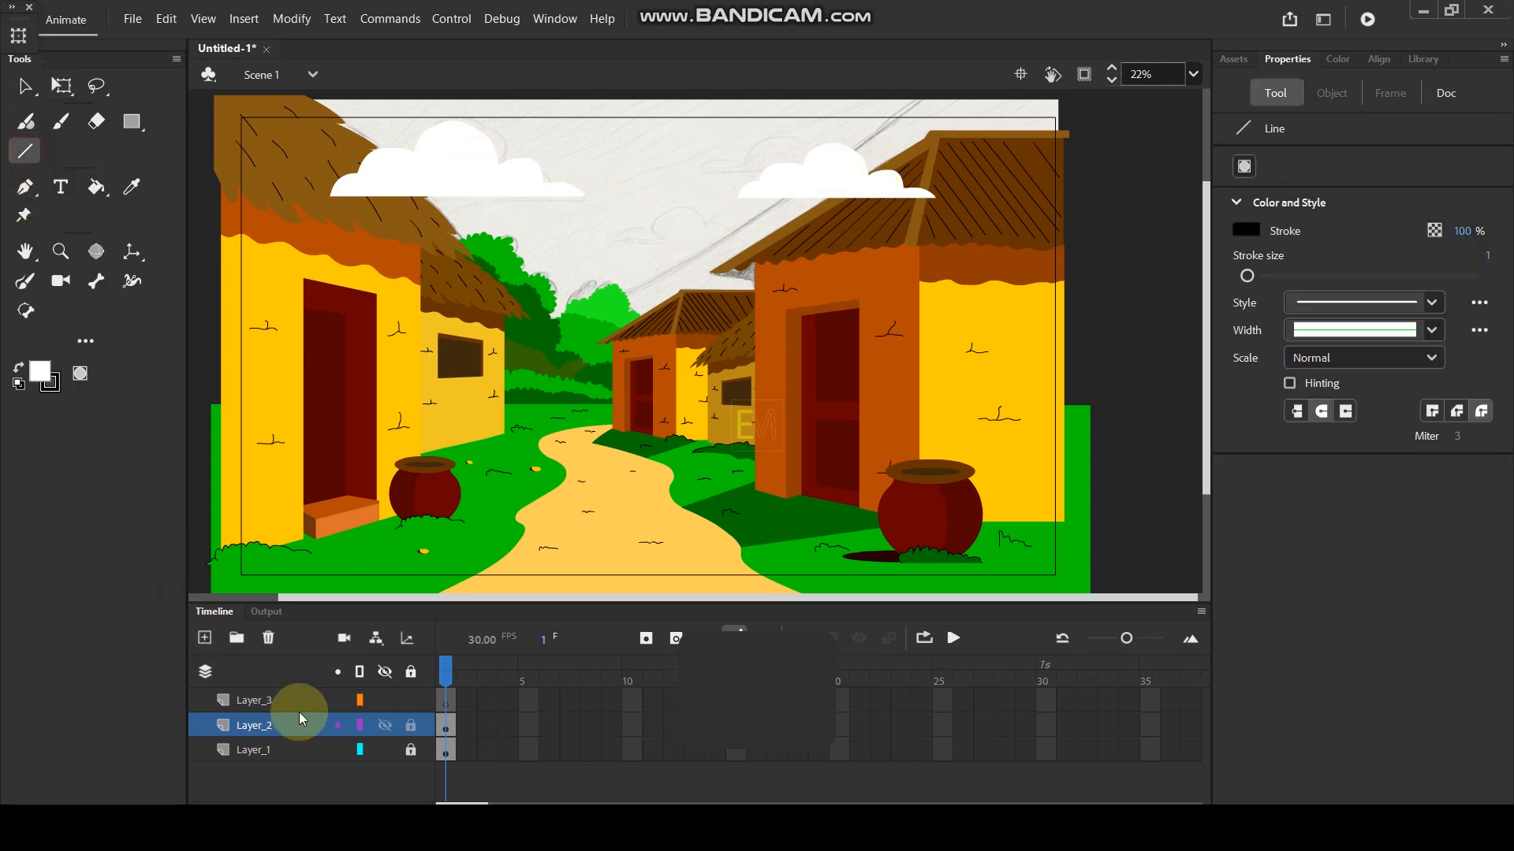
{"action": "left_click", "coordinate": [268, 700]}
{"action": "left_click_drag", "start_coordinate": [595, 299], "coordinate": [962, 71]}
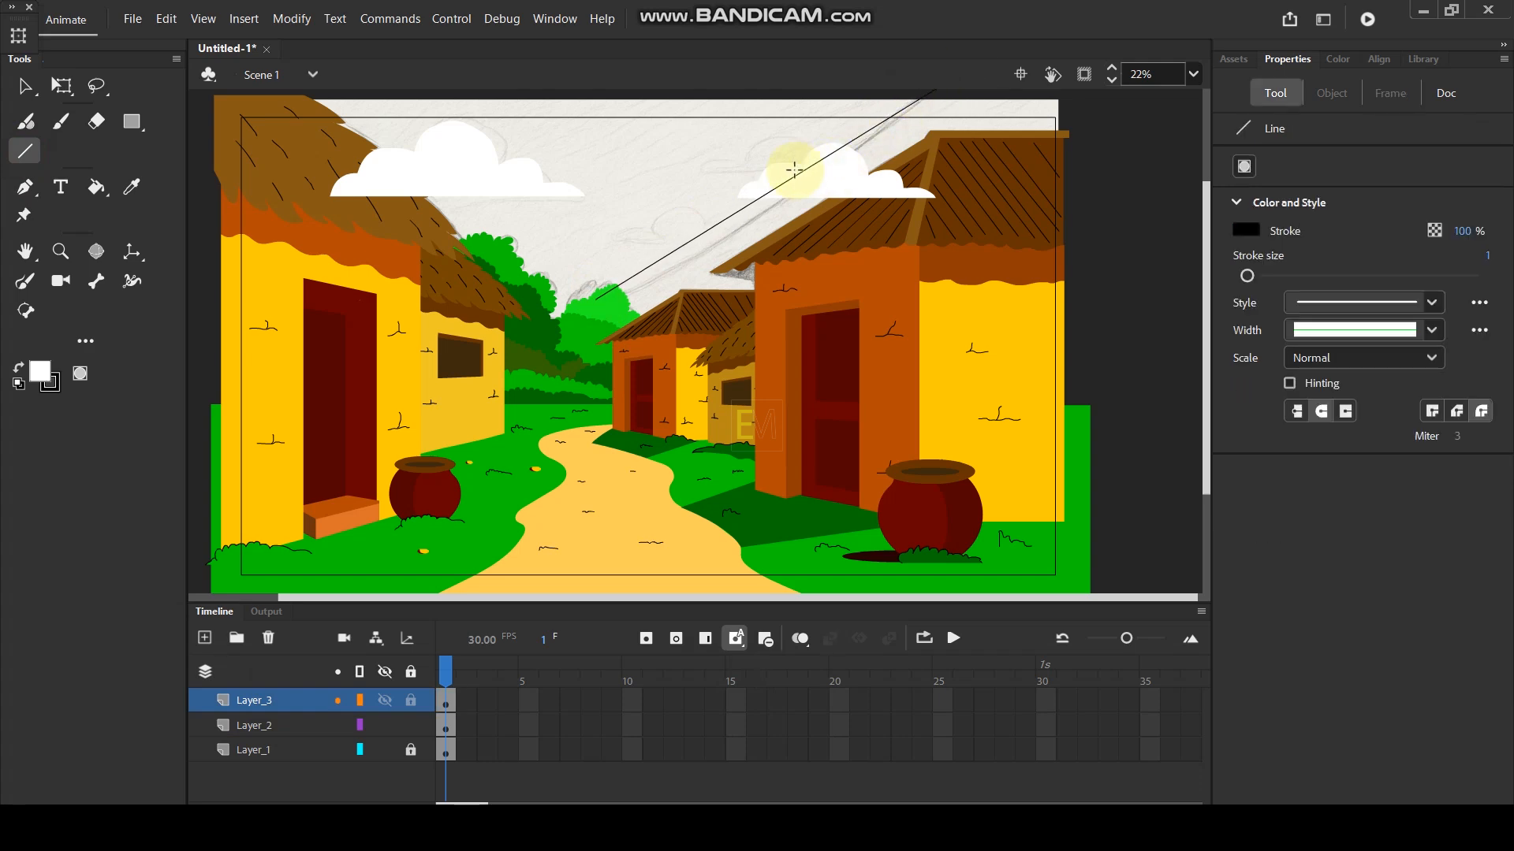
{"action": "key", "text": "v"}
{"action": "mouse_move", "coordinate": [726, 223]}
{"action": "left_mouse_down"}
{"action": "mouse_move", "coordinate": [683, 277]}
{"action": "mouse_move", "coordinate": [675, 267]}
{"action": "left_mouse_up"}
Try a thicker stroke on the curved line across the sky, raising its stroke size to 22.
{"action": "left_click", "coordinate": [675, 266]}
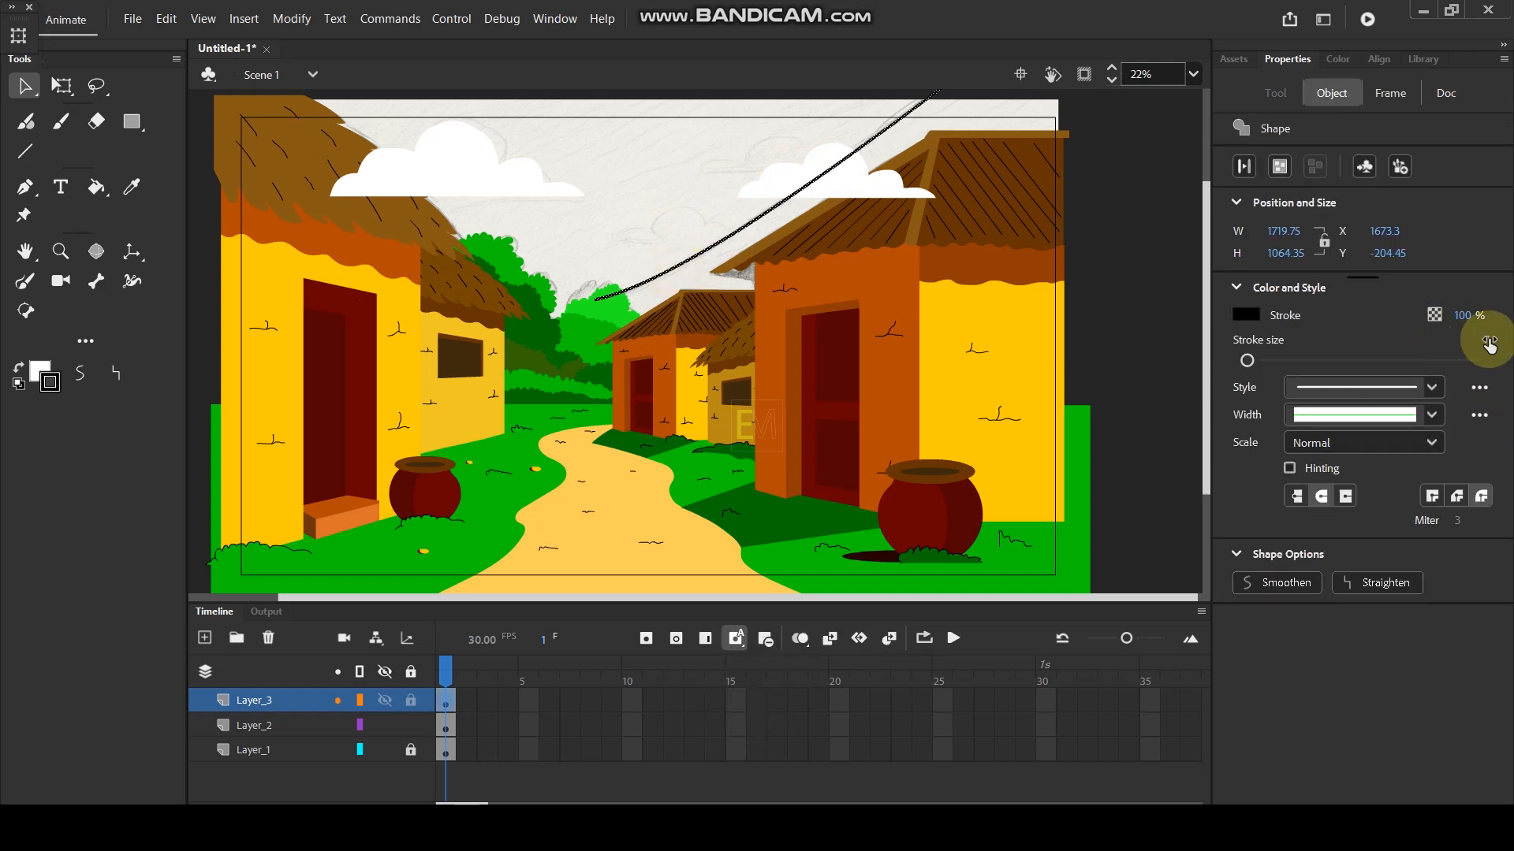
{"action": "left_click", "coordinate": [1489, 344]}
{"action": "type", "text": "1"}
{"action": "key", "text": "Return"}
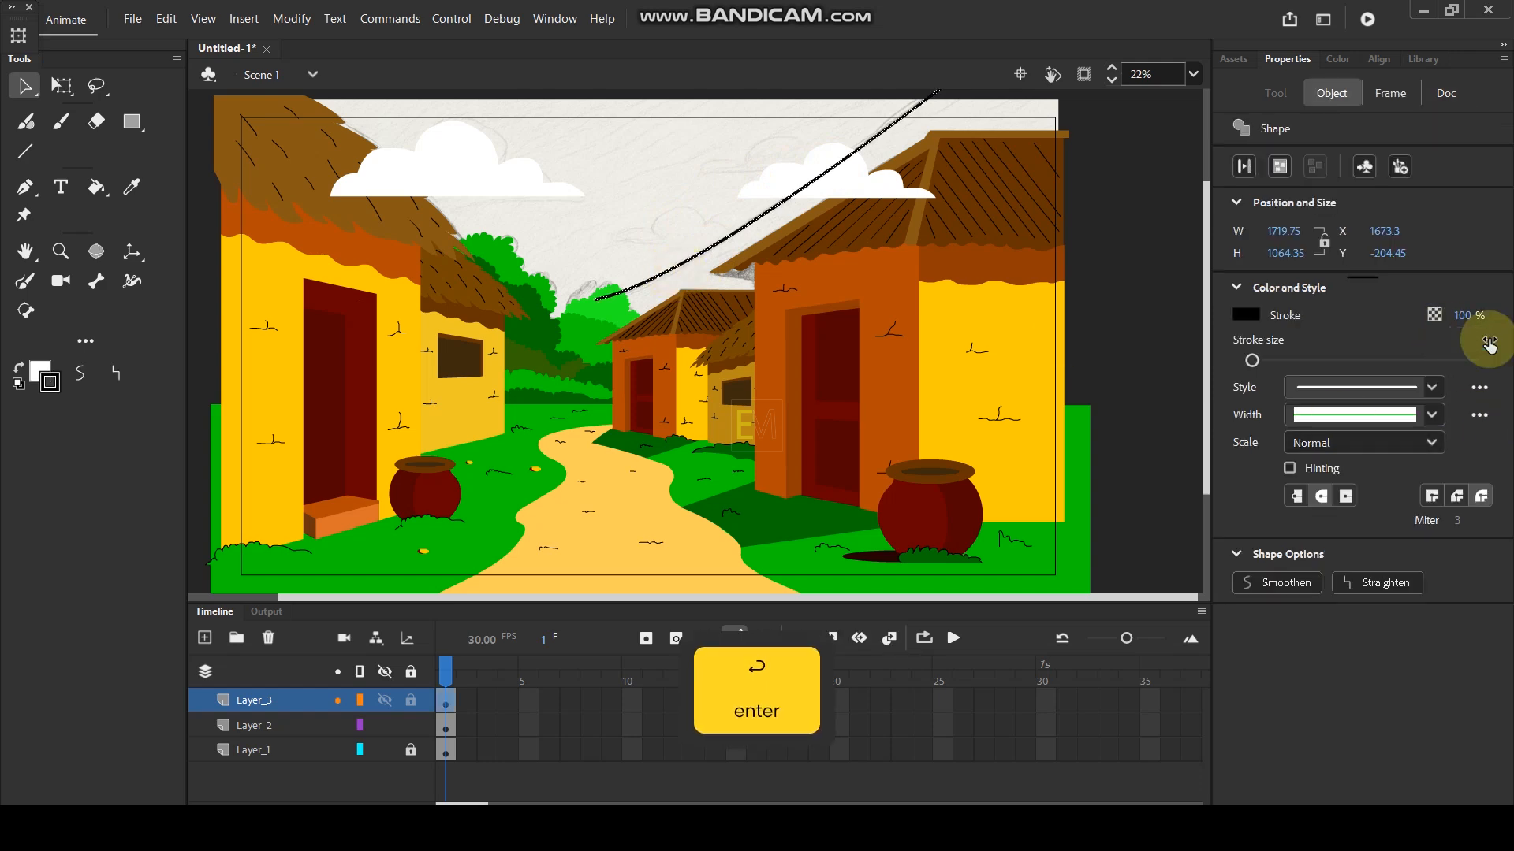
{"action": "left_click", "coordinate": [706, 173]}
{"action": "left_click", "coordinate": [748, 228]}
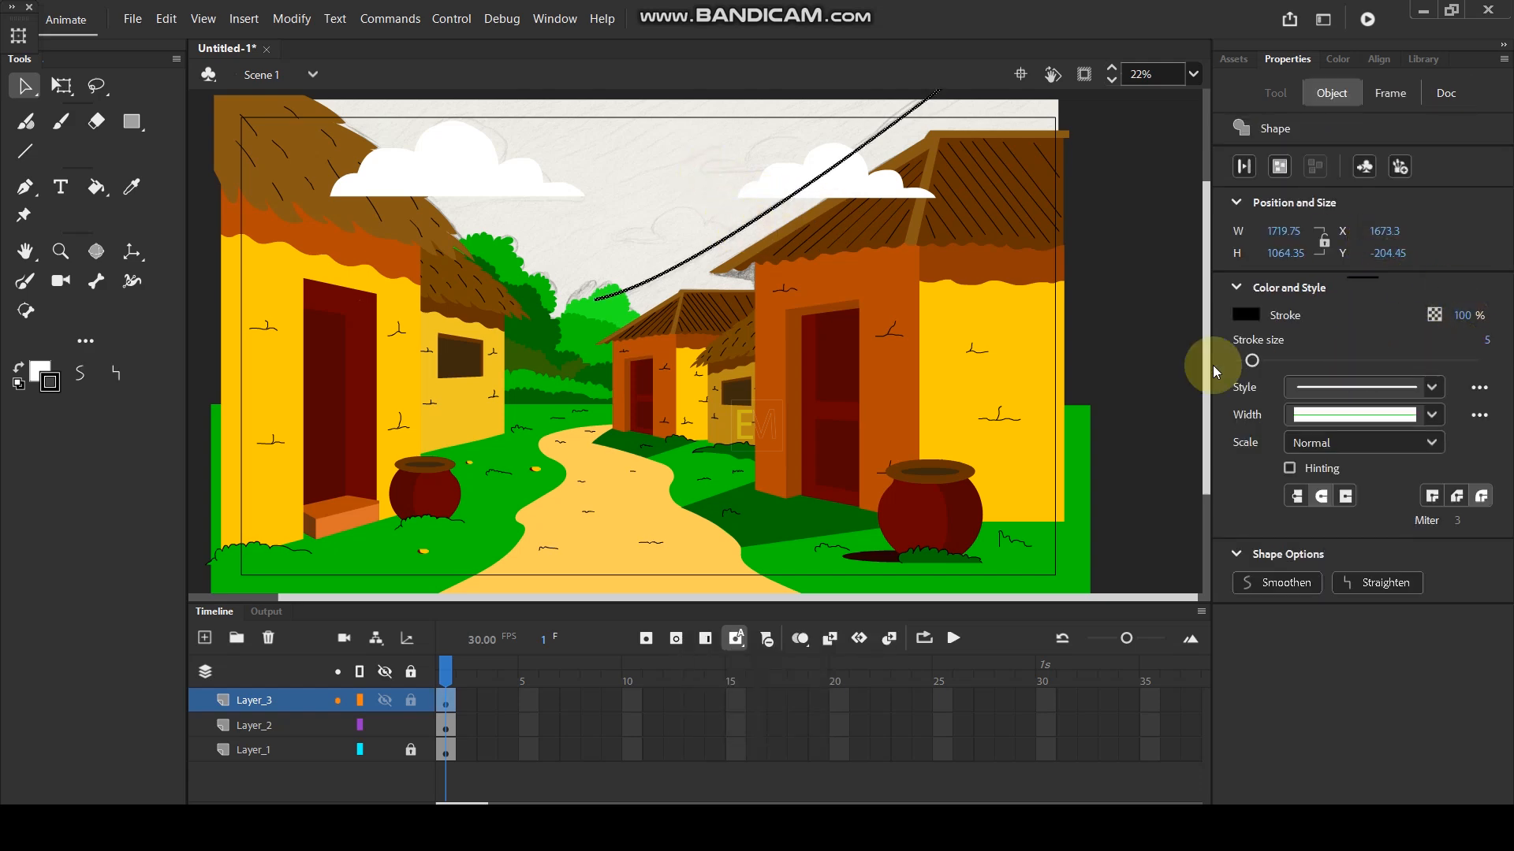
{"action": "left_click_drag", "start_coordinate": [1255, 364], "coordinate": [1271, 363]}
Try a tapered width profile on the curved line and undo it.
{"action": "left_click", "coordinate": [1431, 416]}
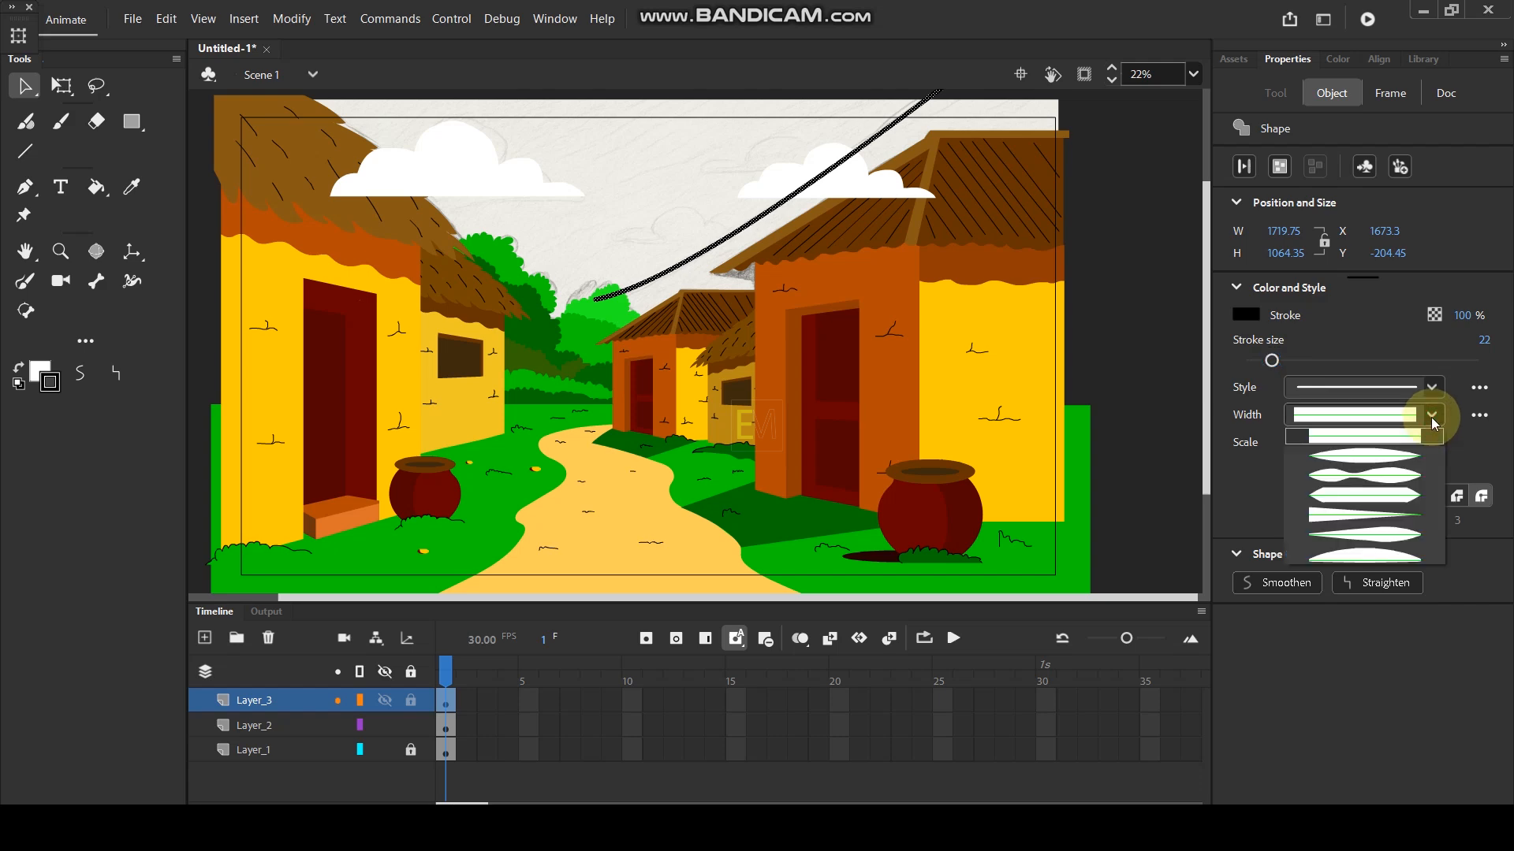
{"action": "left_click", "coordinate": [1350, 521]}
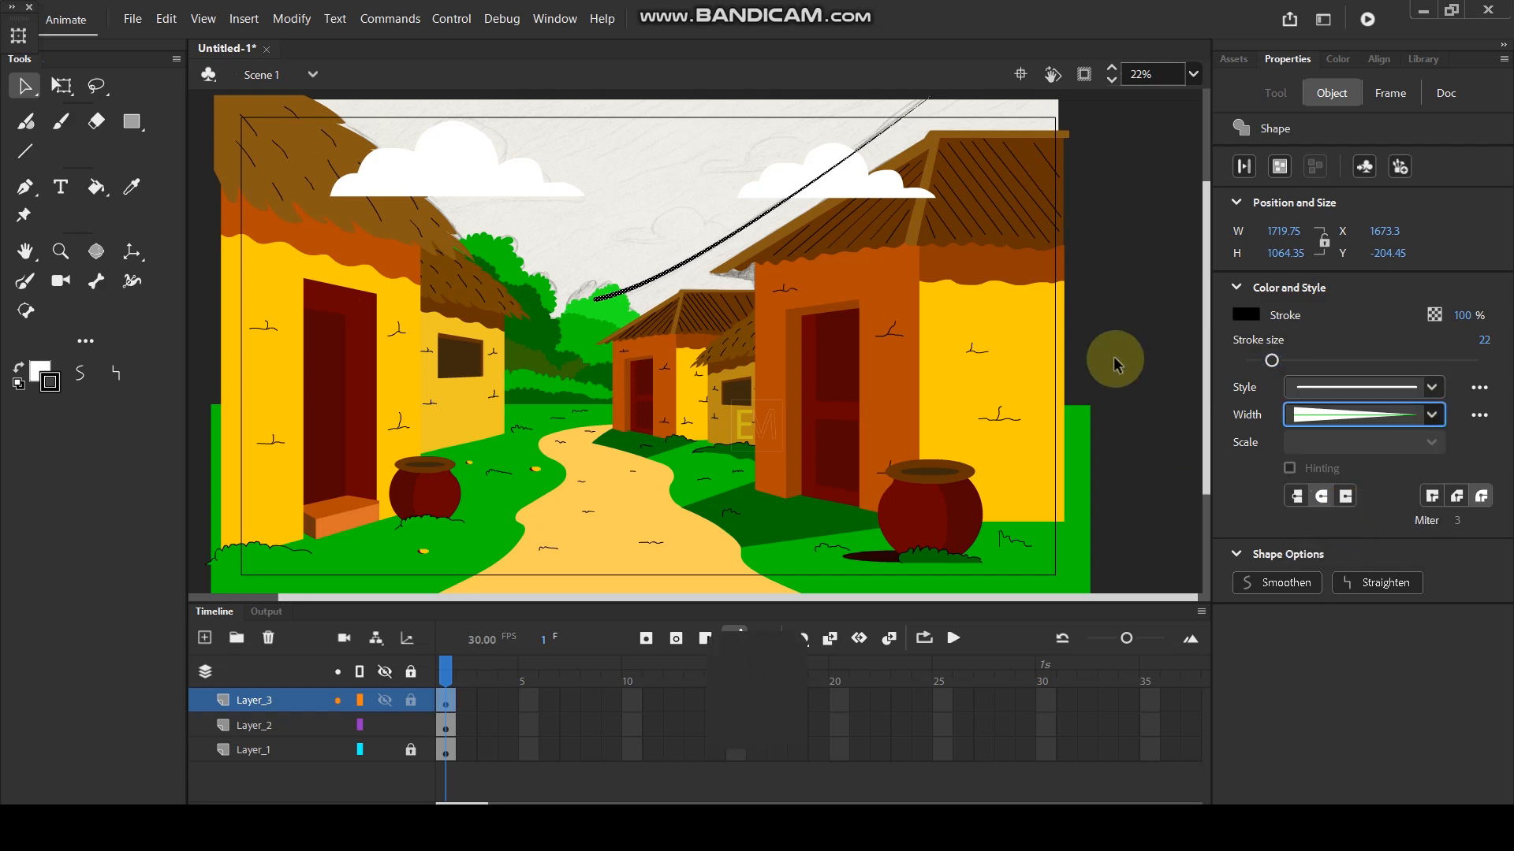
{"action": "key", "text": "ctrl+z"}
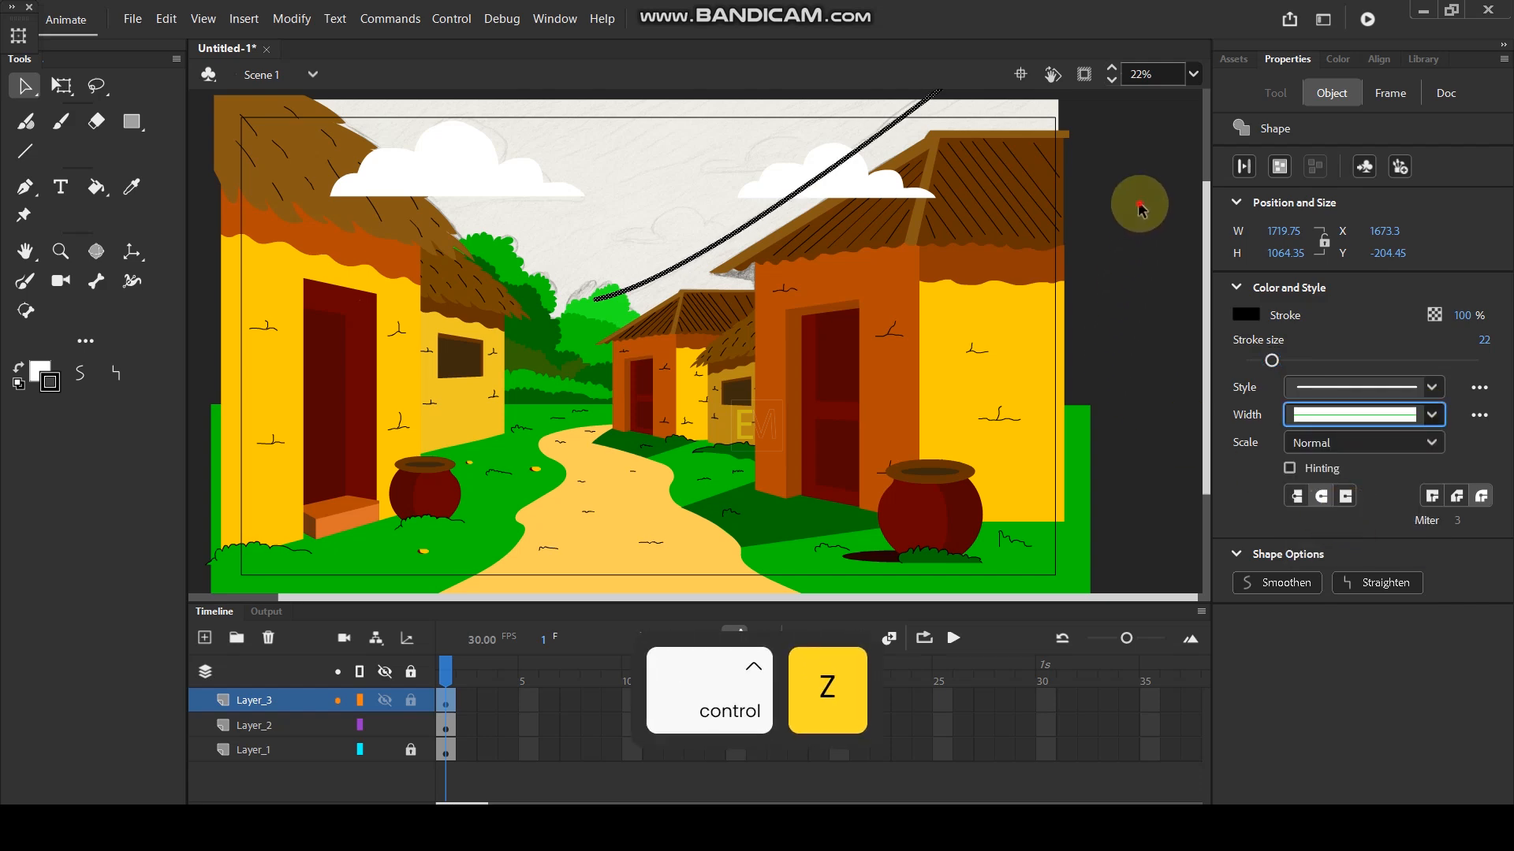
Set the curved line's stroke size to 0.1 and deselect it.
{"action": "scroll", "coordinate": [686, 262], "scroll_direction": "up", "scroll_amount": 3}
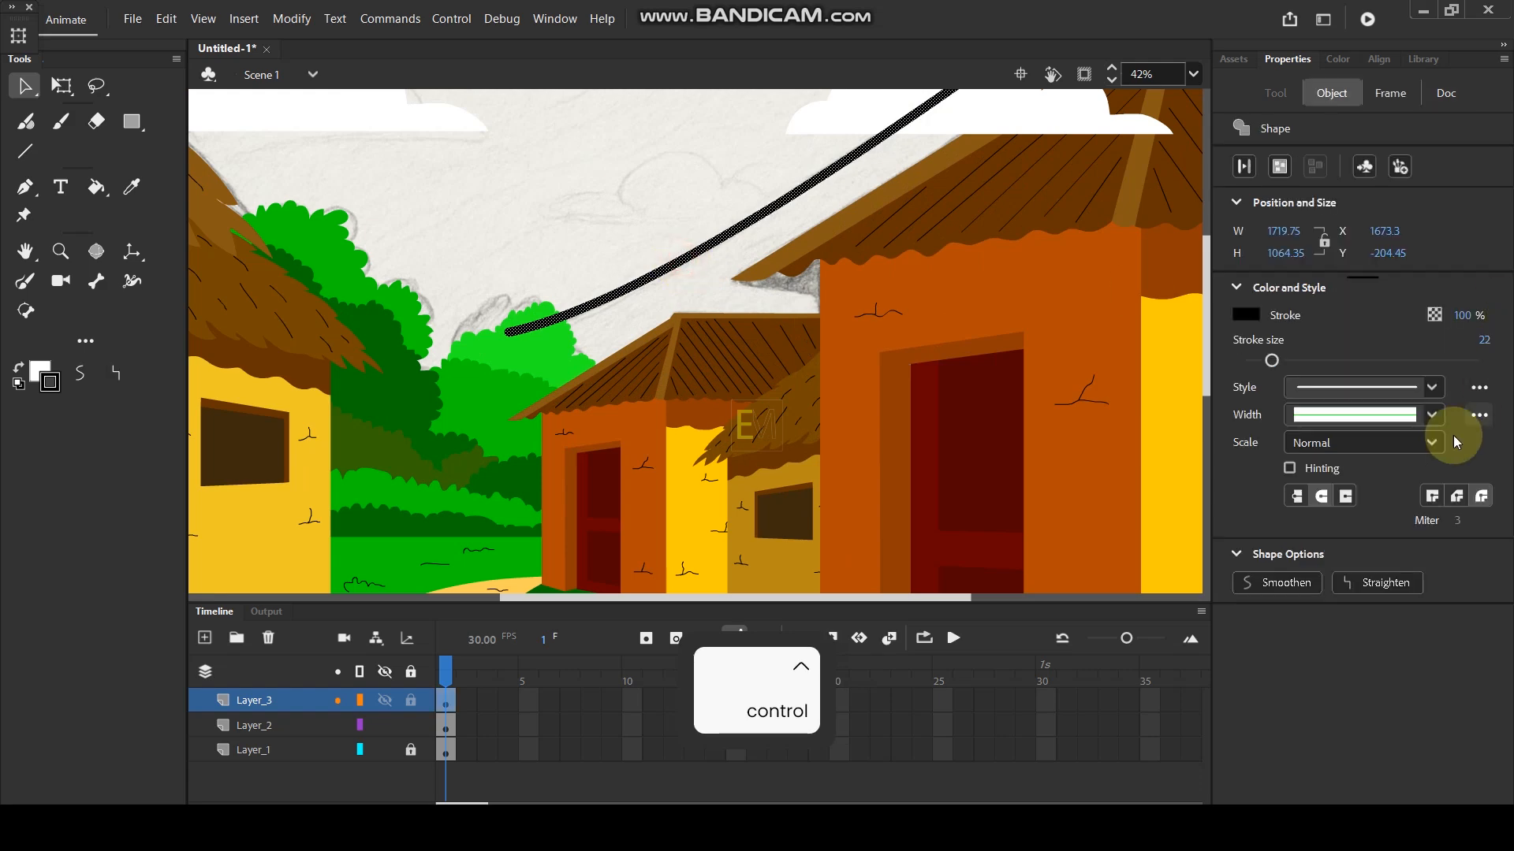
{"action": "left_click_drag", "start_coordinate": [1484, 345], "coordinate": [1459, 338]}
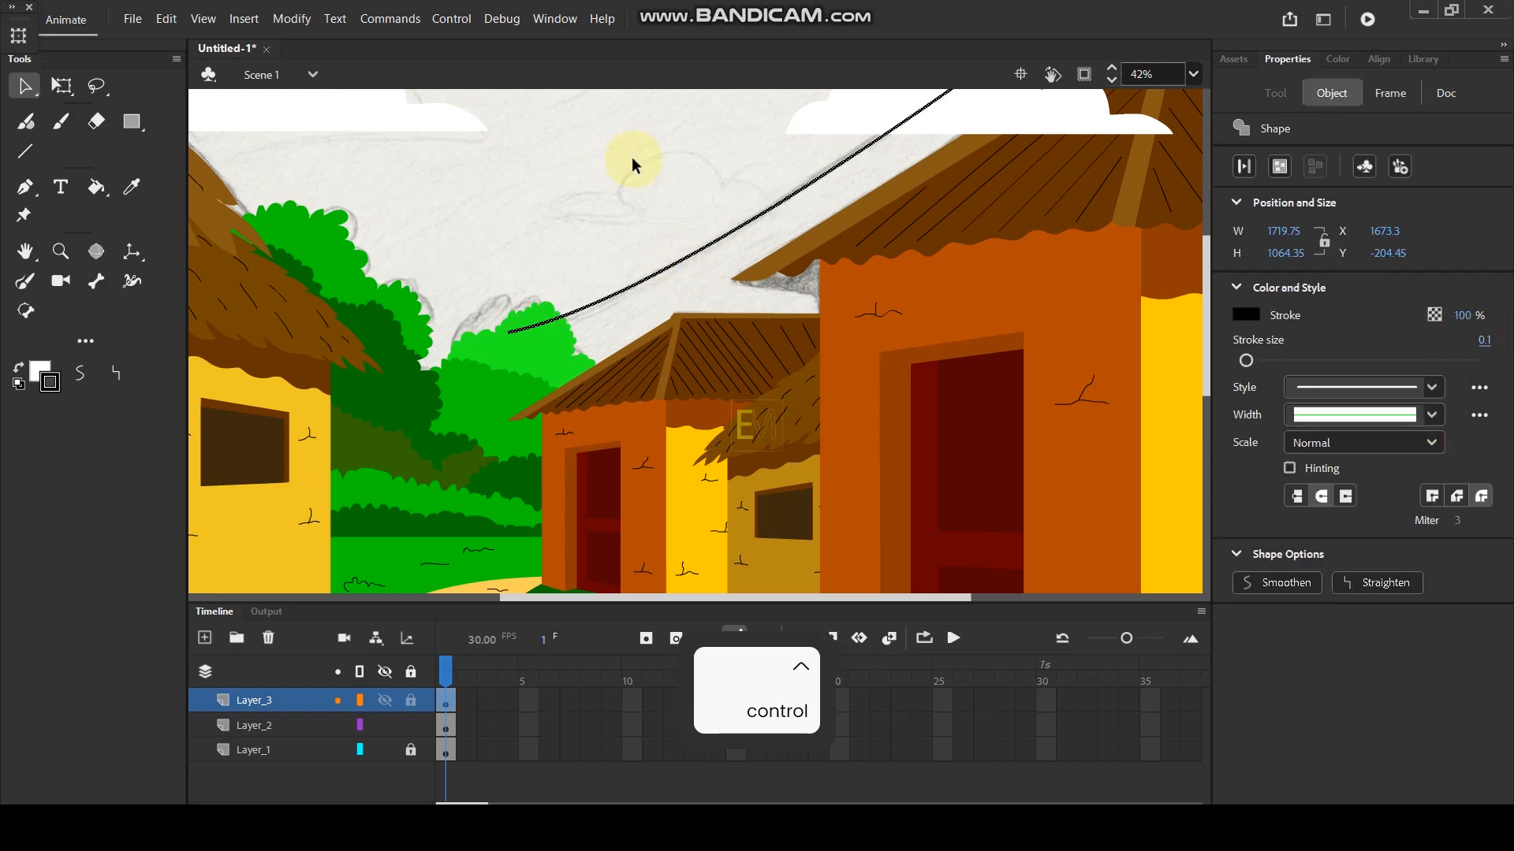
{"action": "left_click", "coordinate": [586, 218]}
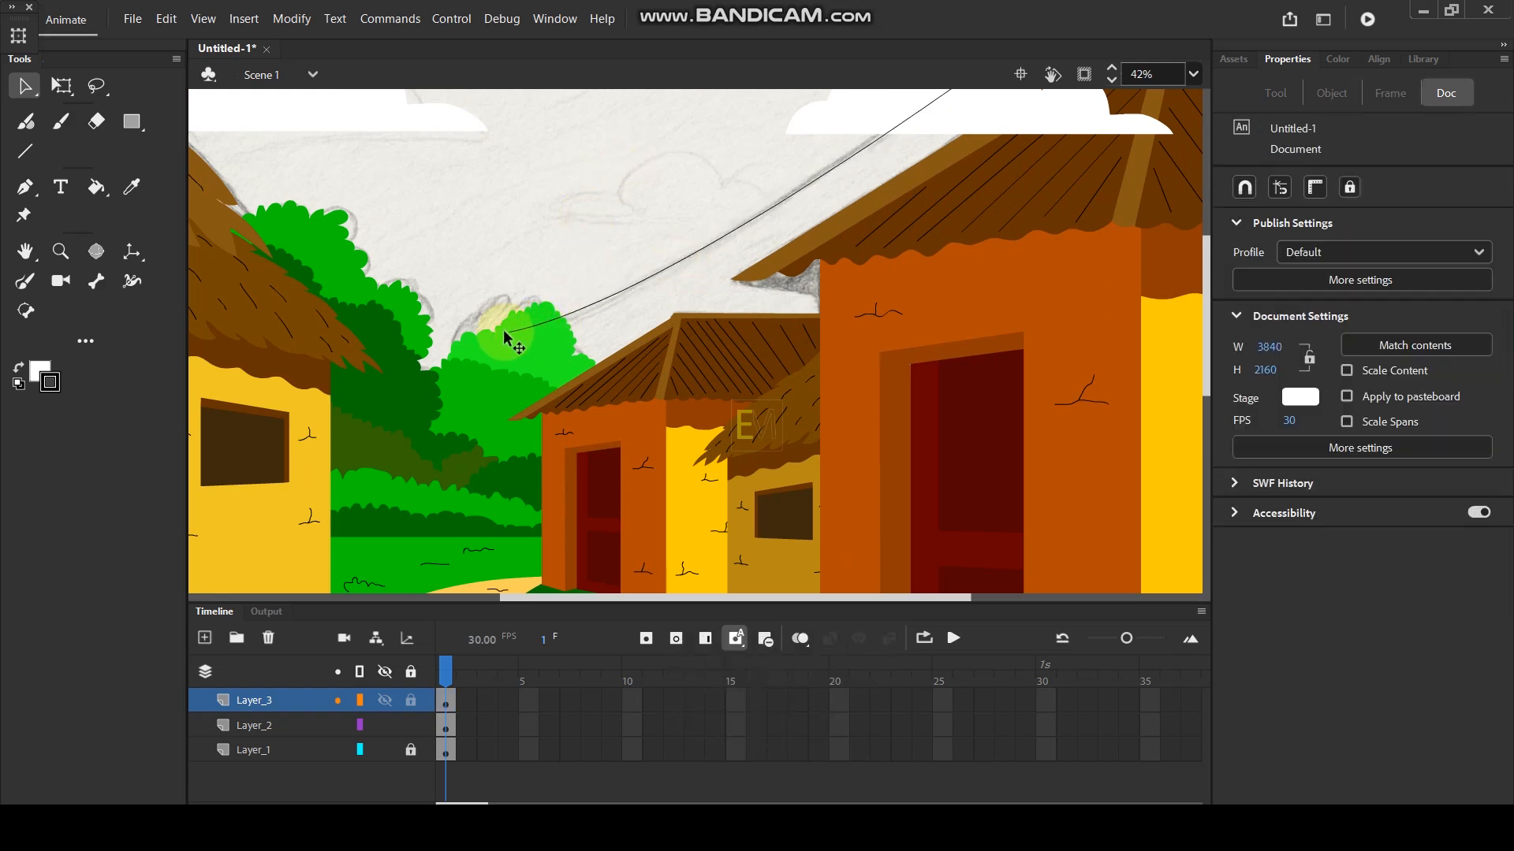
Group the curved line and move it from Layer_3 to the same position on Layer_2.
{"action": "left_click", "coordinate": [518, 335]}
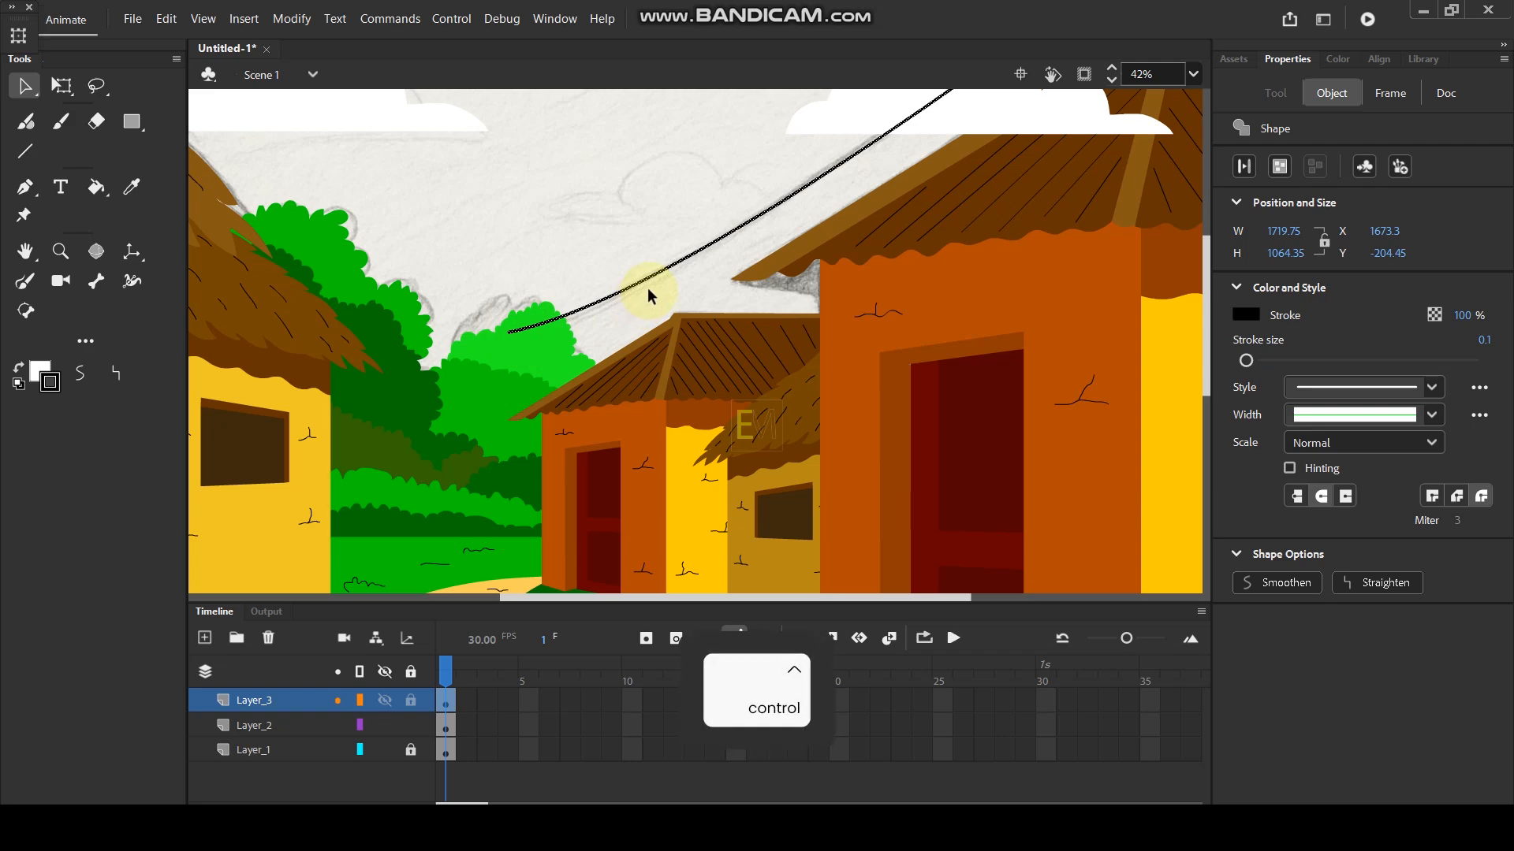
{"action": "key", "text": "ctrl+g"}
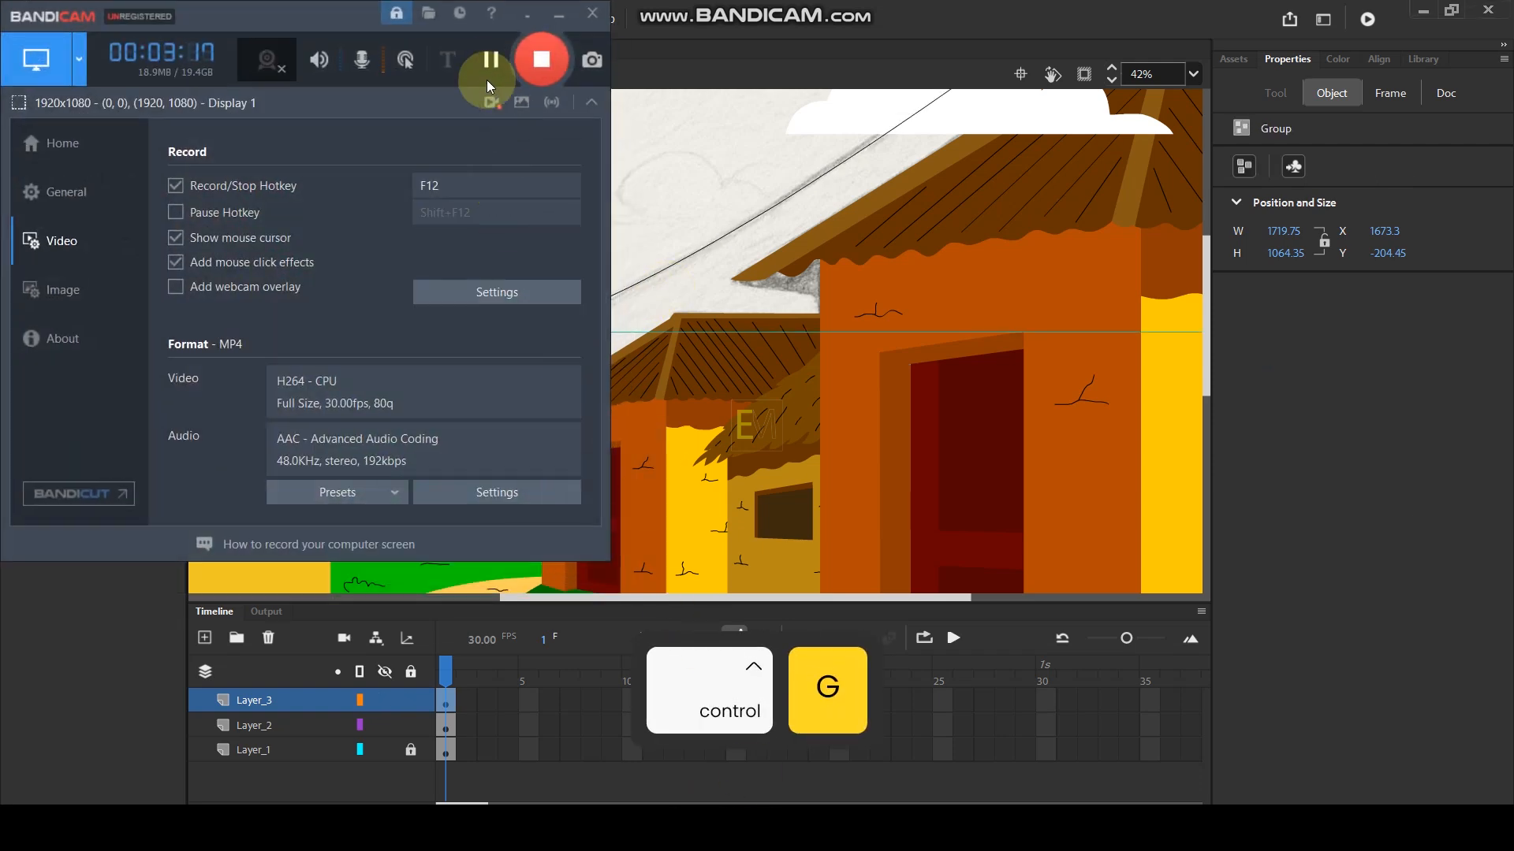
{"action": "left_click", "coordinate": [489, 67]}
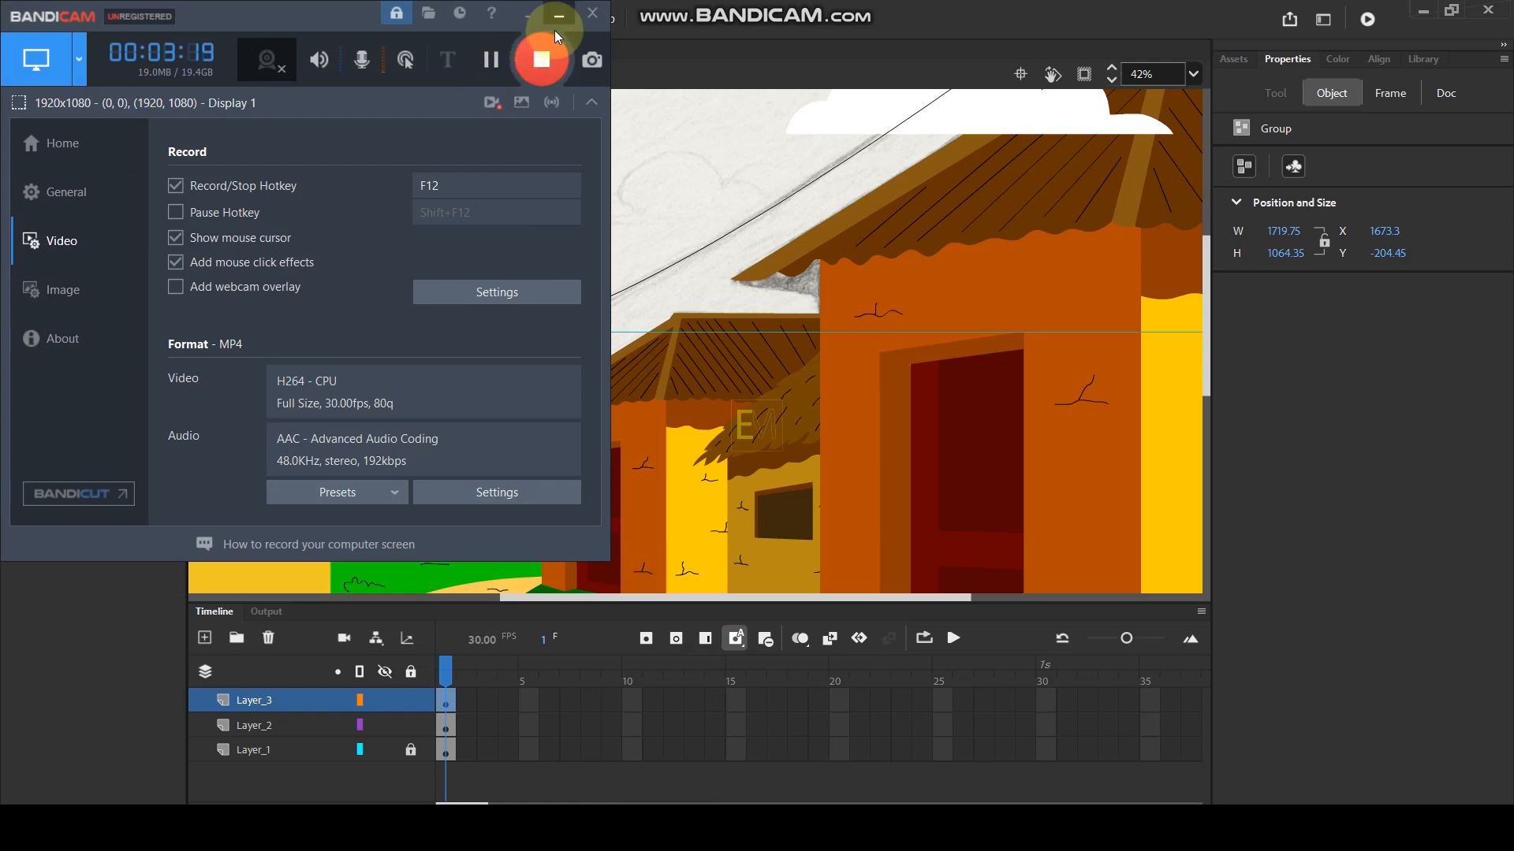
{"action": "left_click", "coordinate": [558, 17]}
{"action": "scroll", "coordinate": [722, 270], "scroll_direction": "down", "scroll_amount": 5}
{"action": "scroll", "coordinate": [727, 271], "scroll_direction": "up", "scroll_amount": 2}
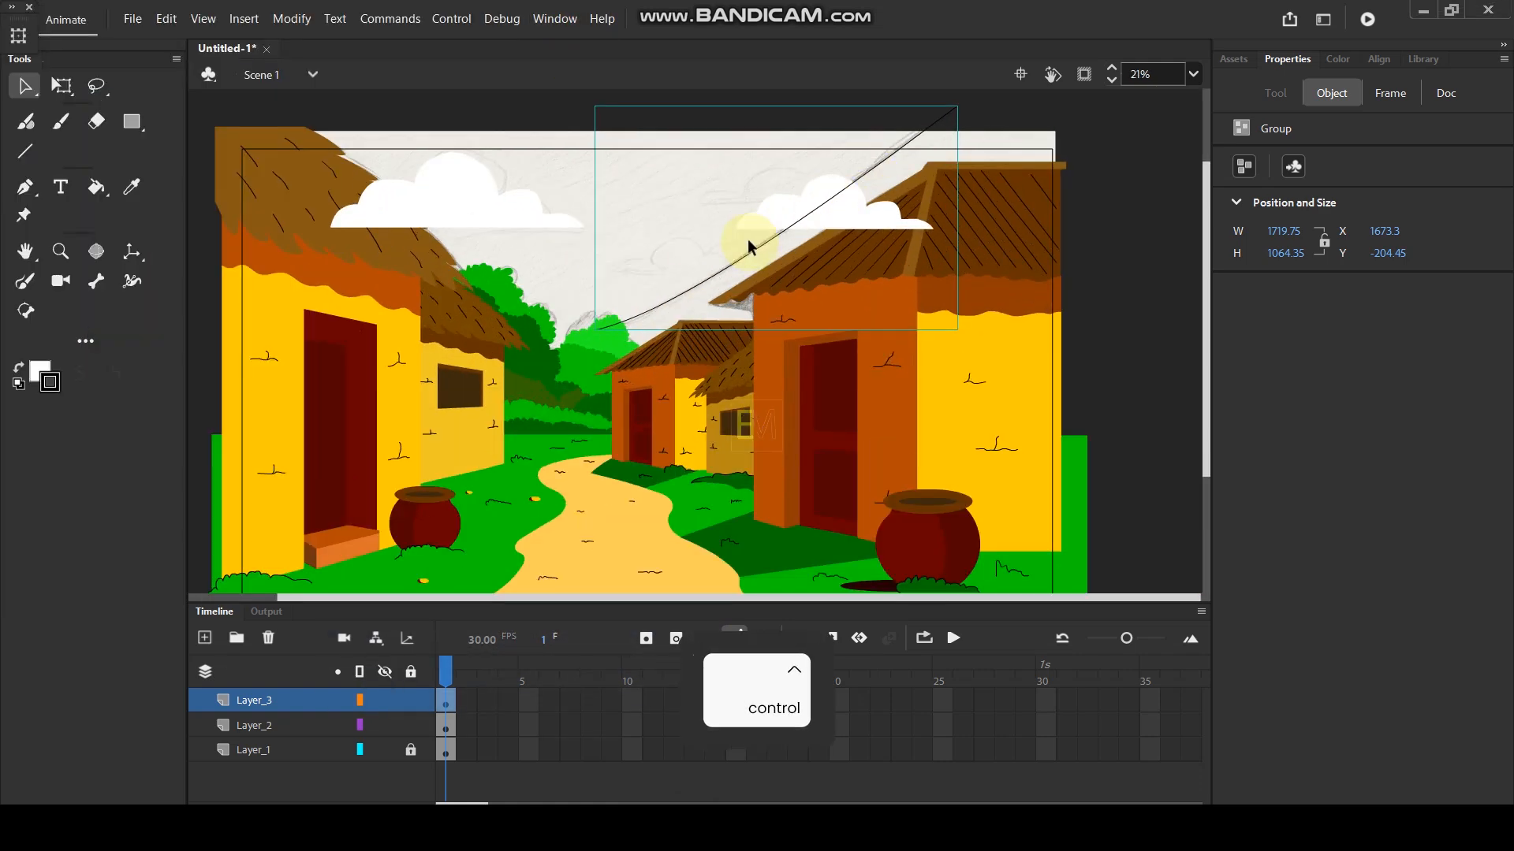
{"action": "key", "text": "ctrl+x"}
{"action": "left_click", "coordinate": [301, 724]}
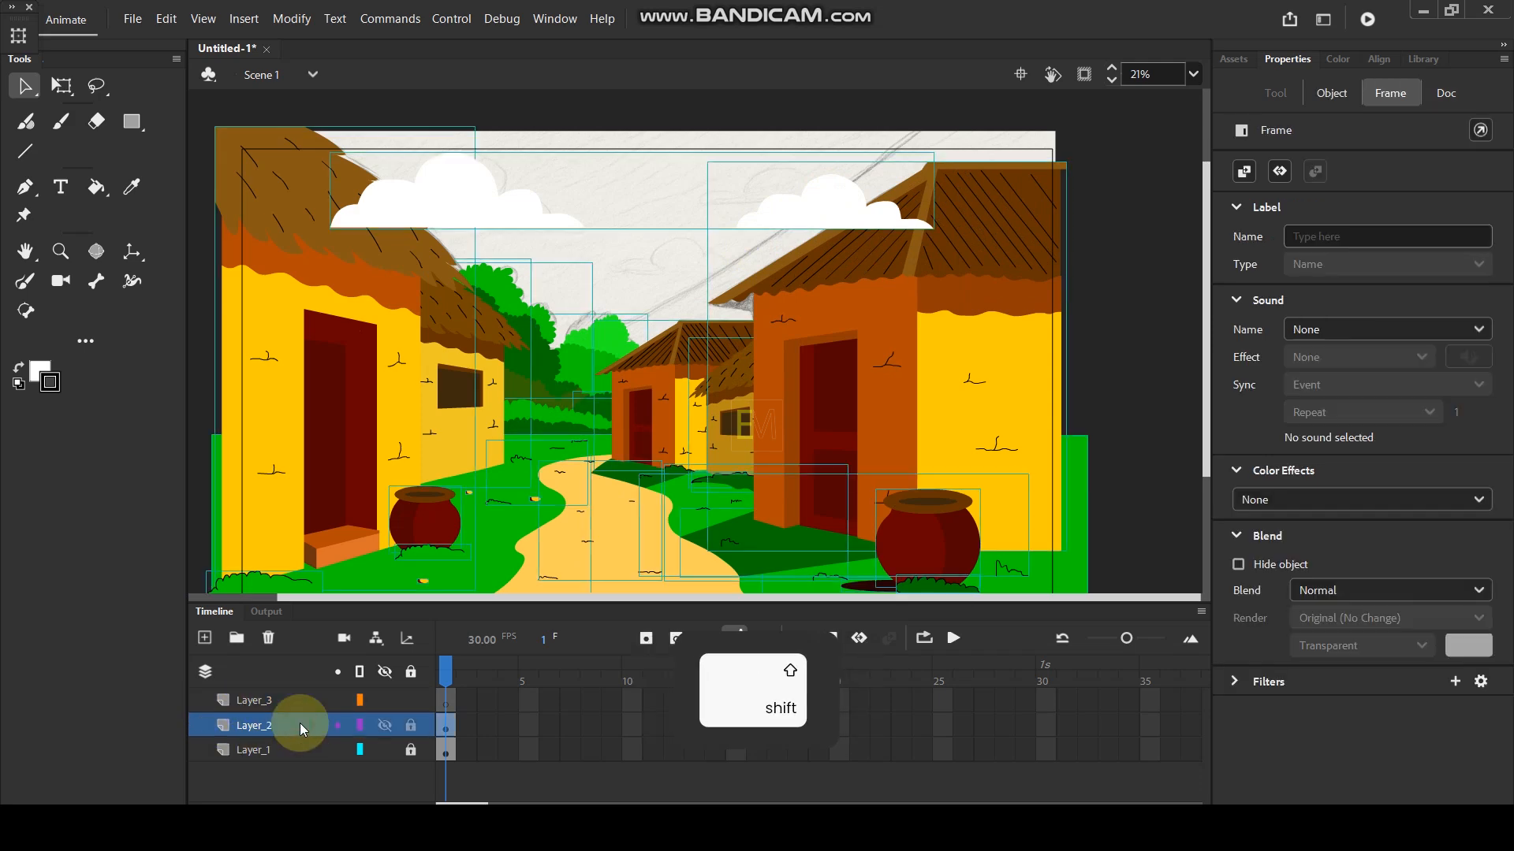
{"action": "key", "text": "ctrl+shift+v"}
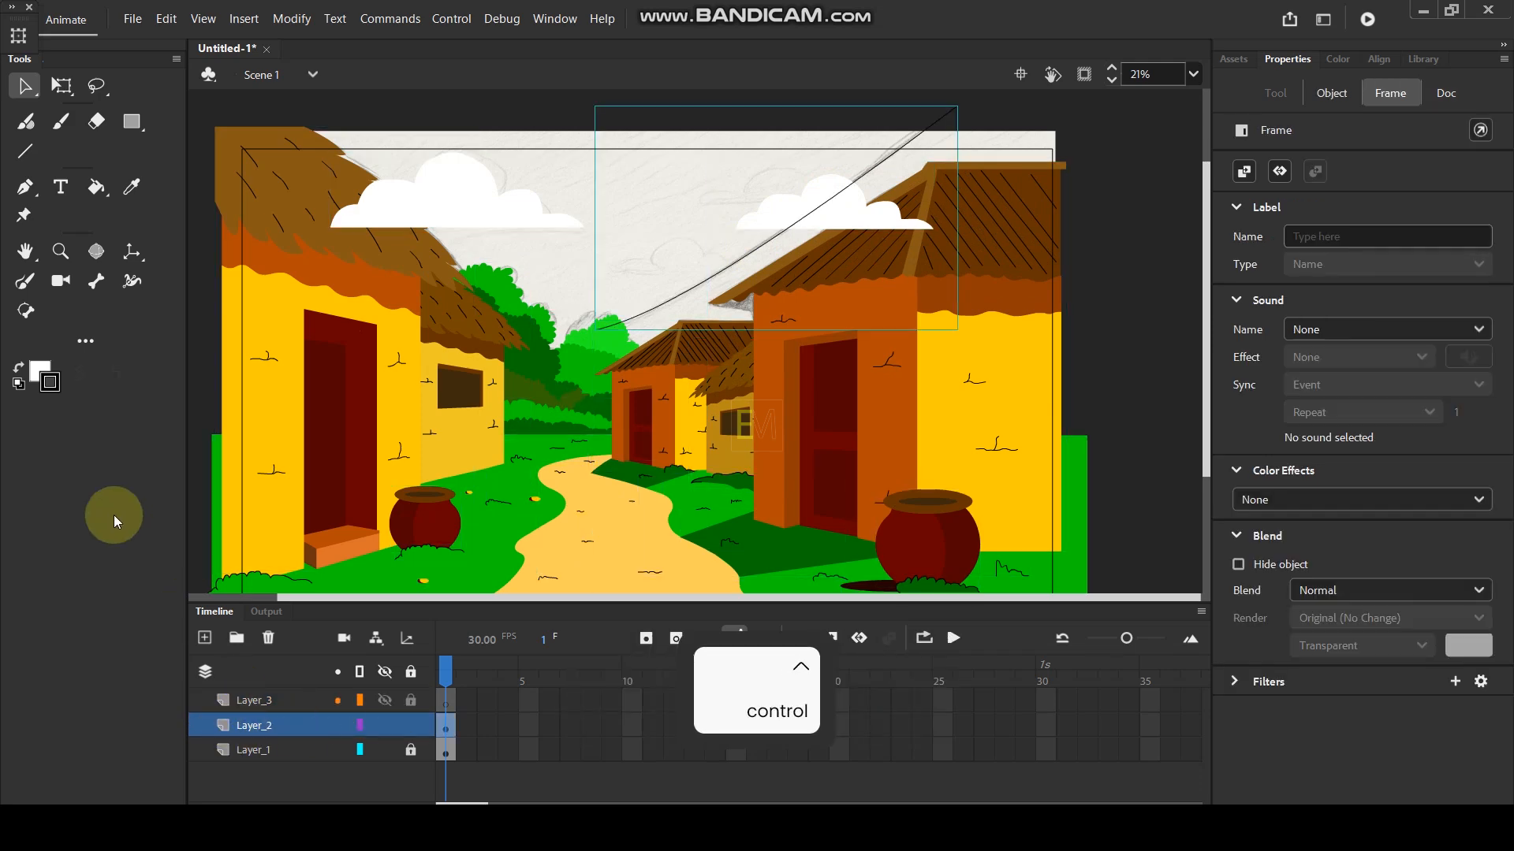
Try to bring the light green tree forward in front of the curved line, and undo it.
{"action": "left_click", "coordinate": [596, 362]}
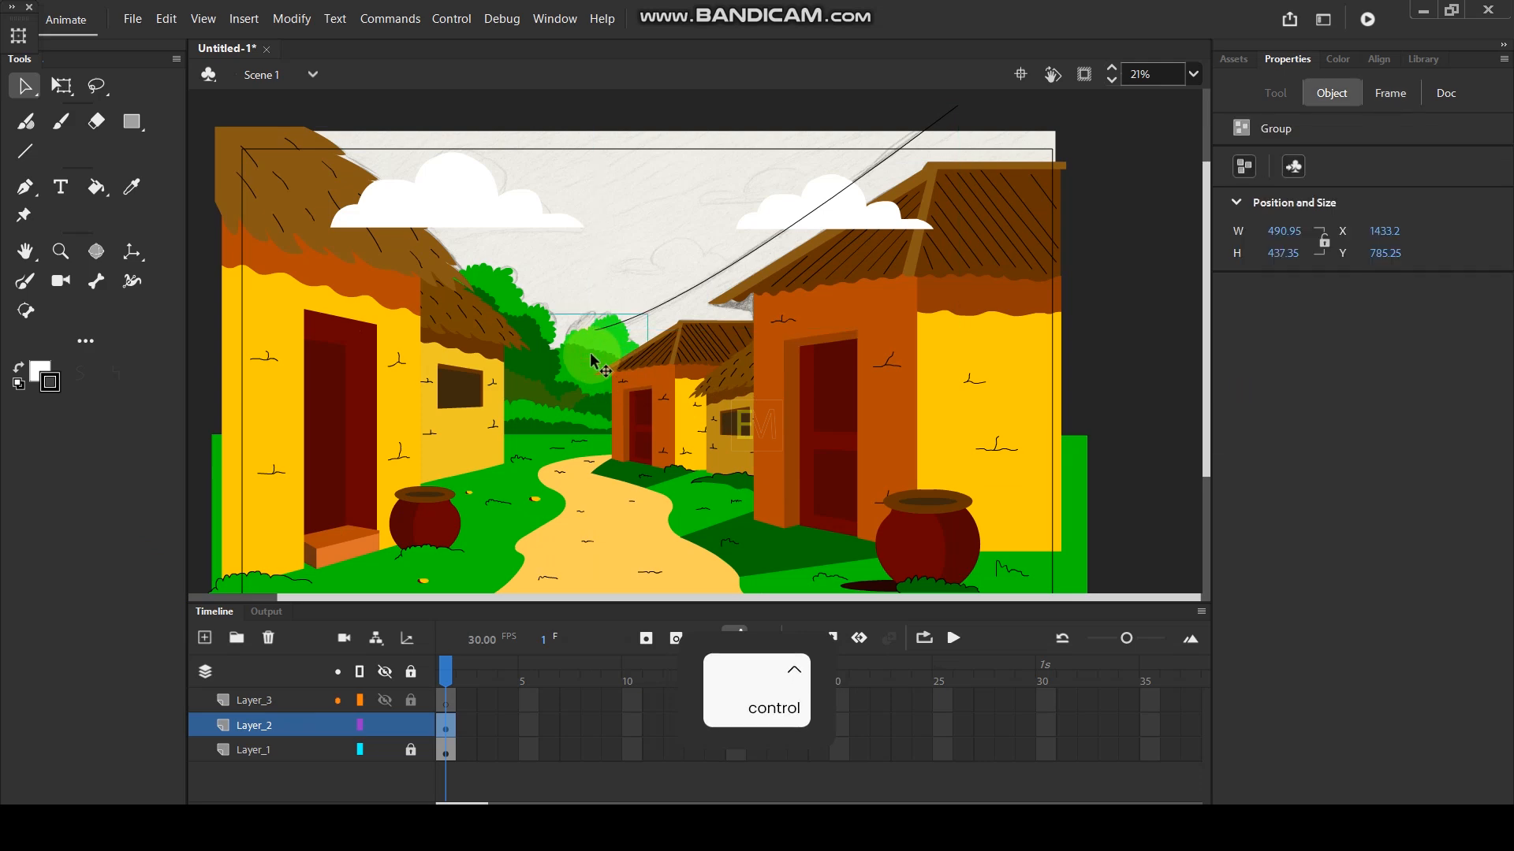
{"action": "key", "text": "ctrl+Up"}
{"action": "key", "text": "ctrl+Up"}
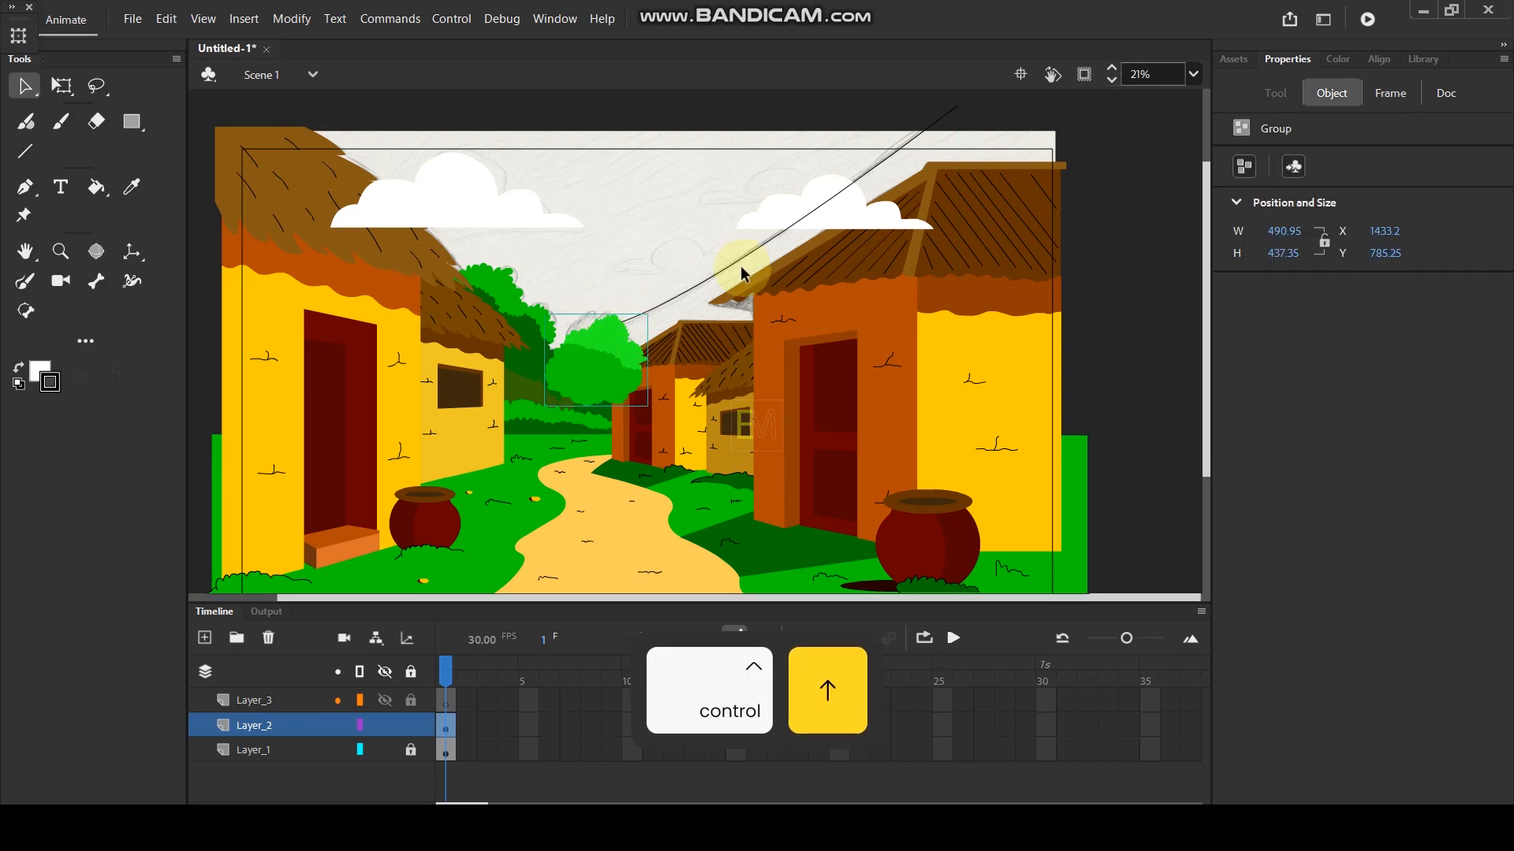
{"action": "key", "text": "ctrl+z"}
{"action": "key", "text": "ctrl+z"}
{"action": "key", "text": "ctrl+z"}
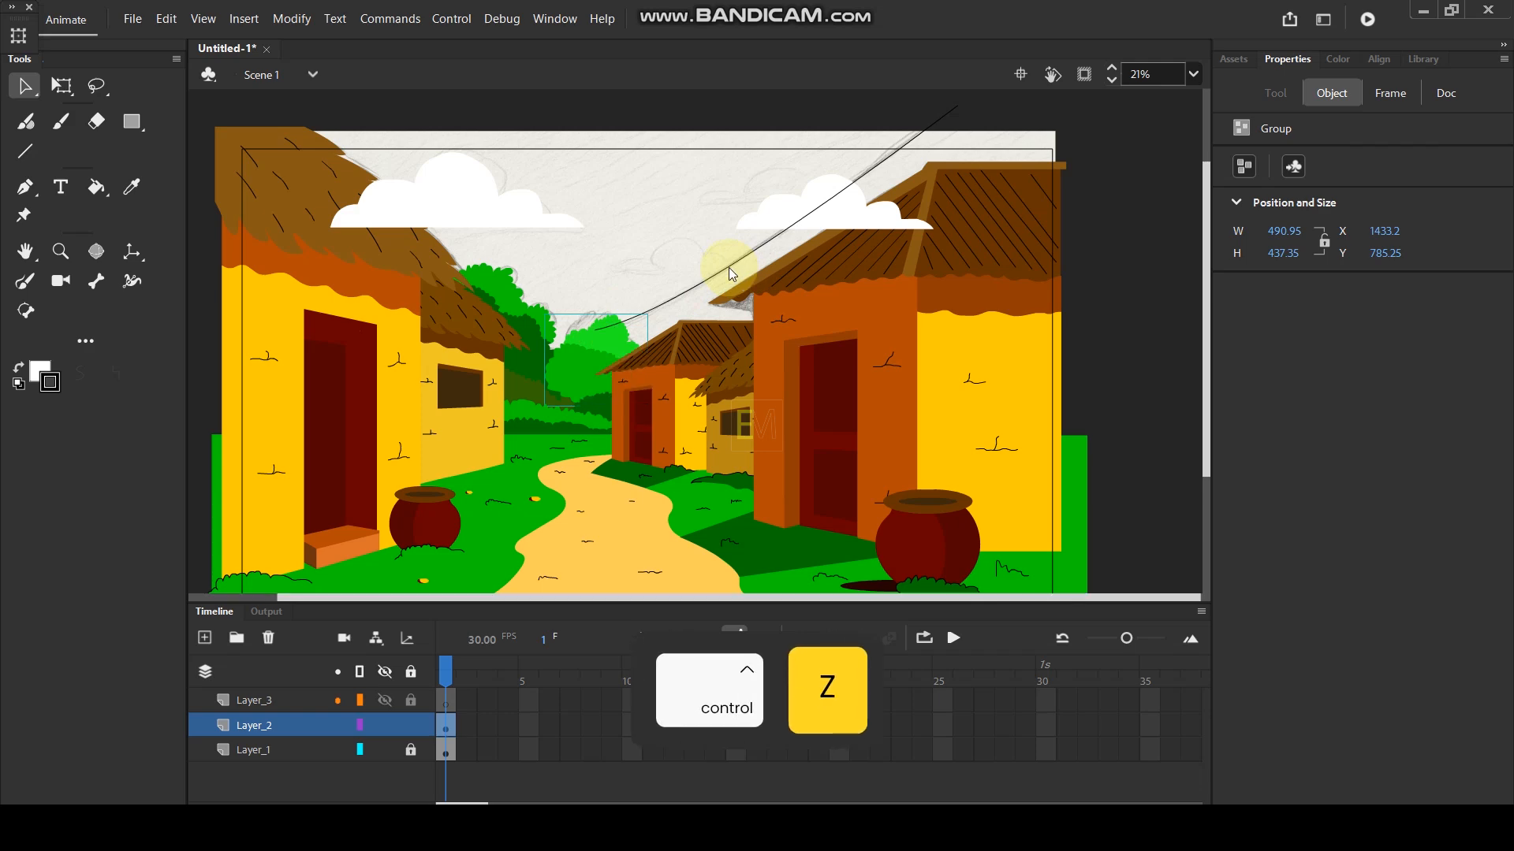
Send the curved line to the back of Layer_2, and send the cloud group backward behind the line.
{"action": "right_click", "coordinate": [727, 269]}
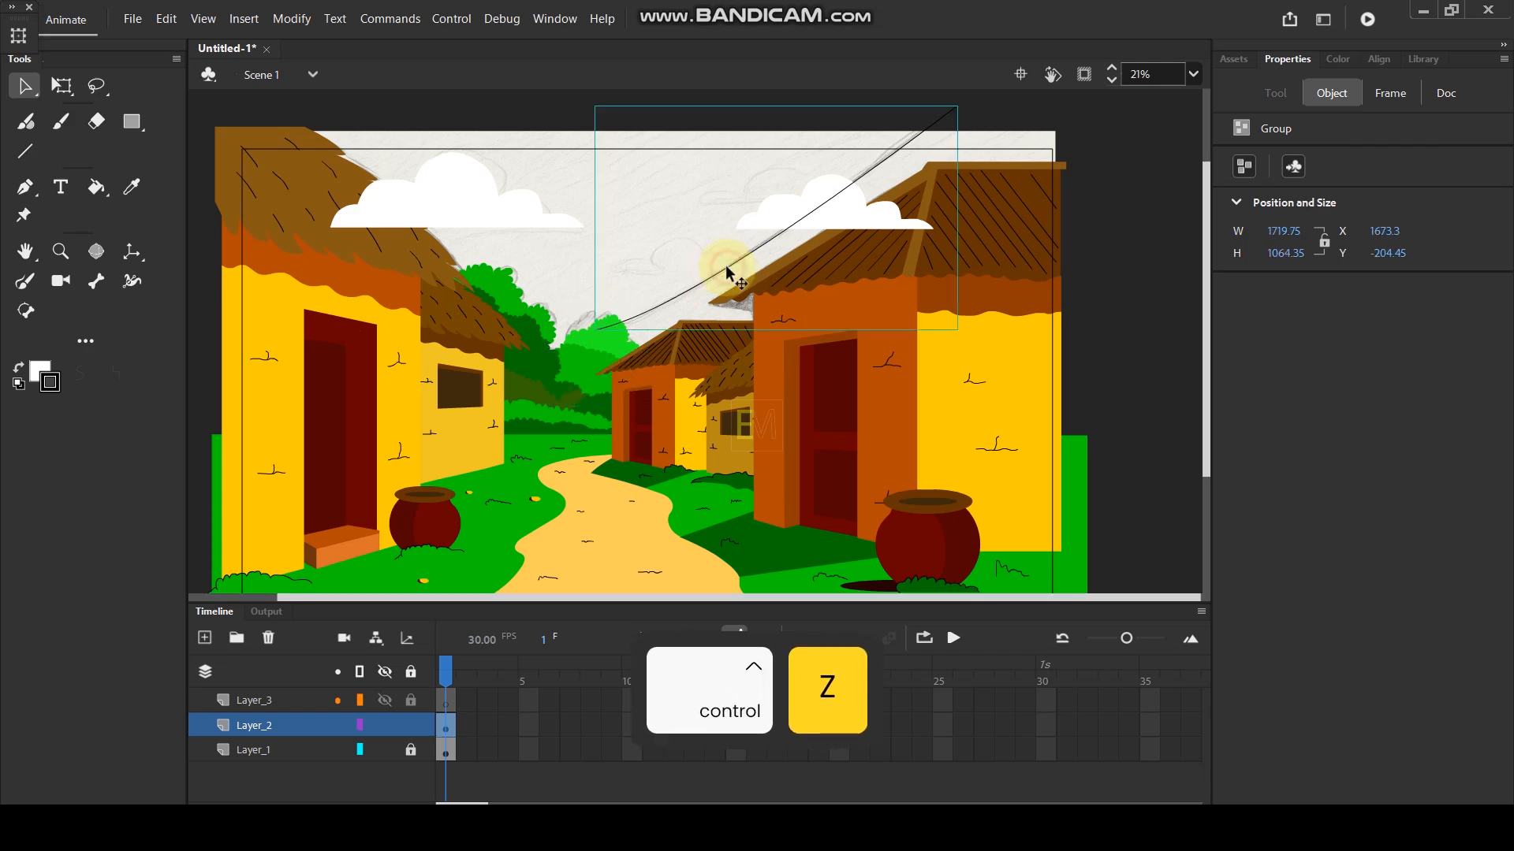
{"action": "mouse_move", "coordinate": [823, 568]}
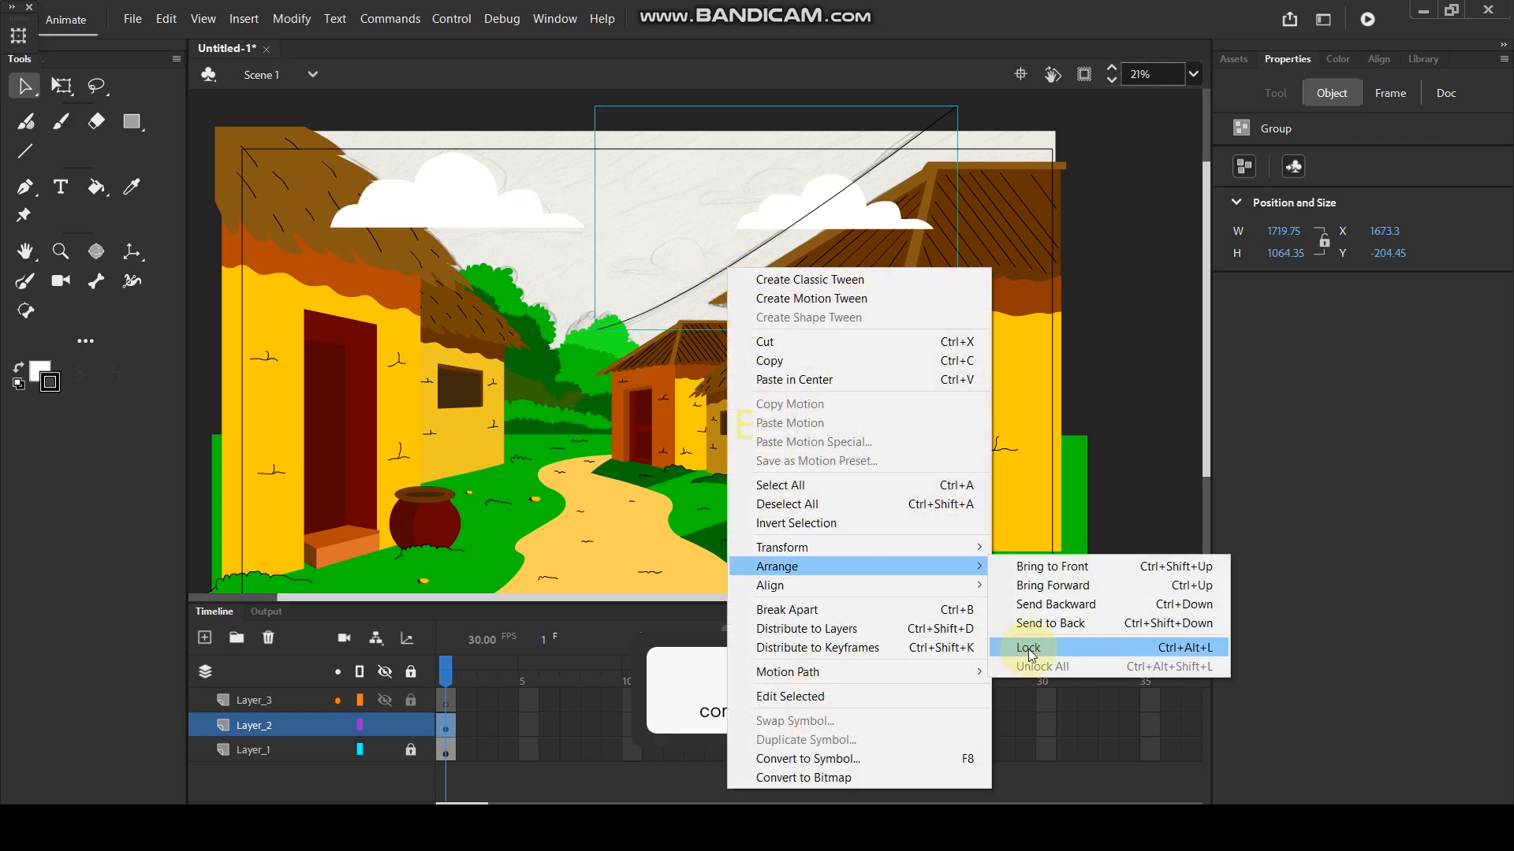
{"action": "left_click", "coordinate": [1068, 623]}
{"action": "left_click", "coordinate": [826, 205]}
{"action": "key", "text": "ctrl+Down"}
{"action": "key", "text": "ctrl+Down"}
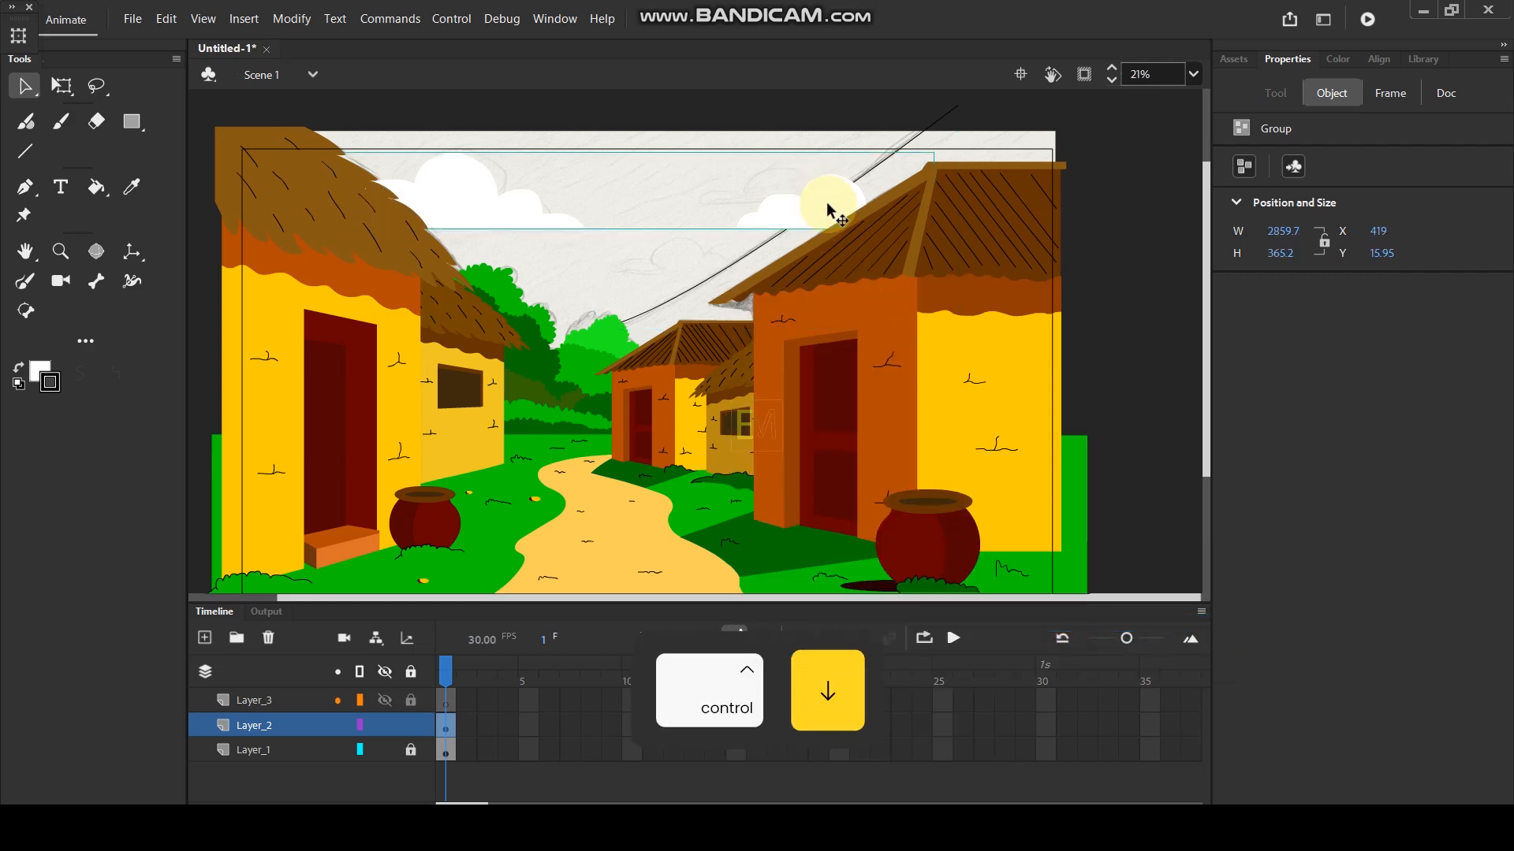
{"action": "left_click", "coordinate": [733, 102]}
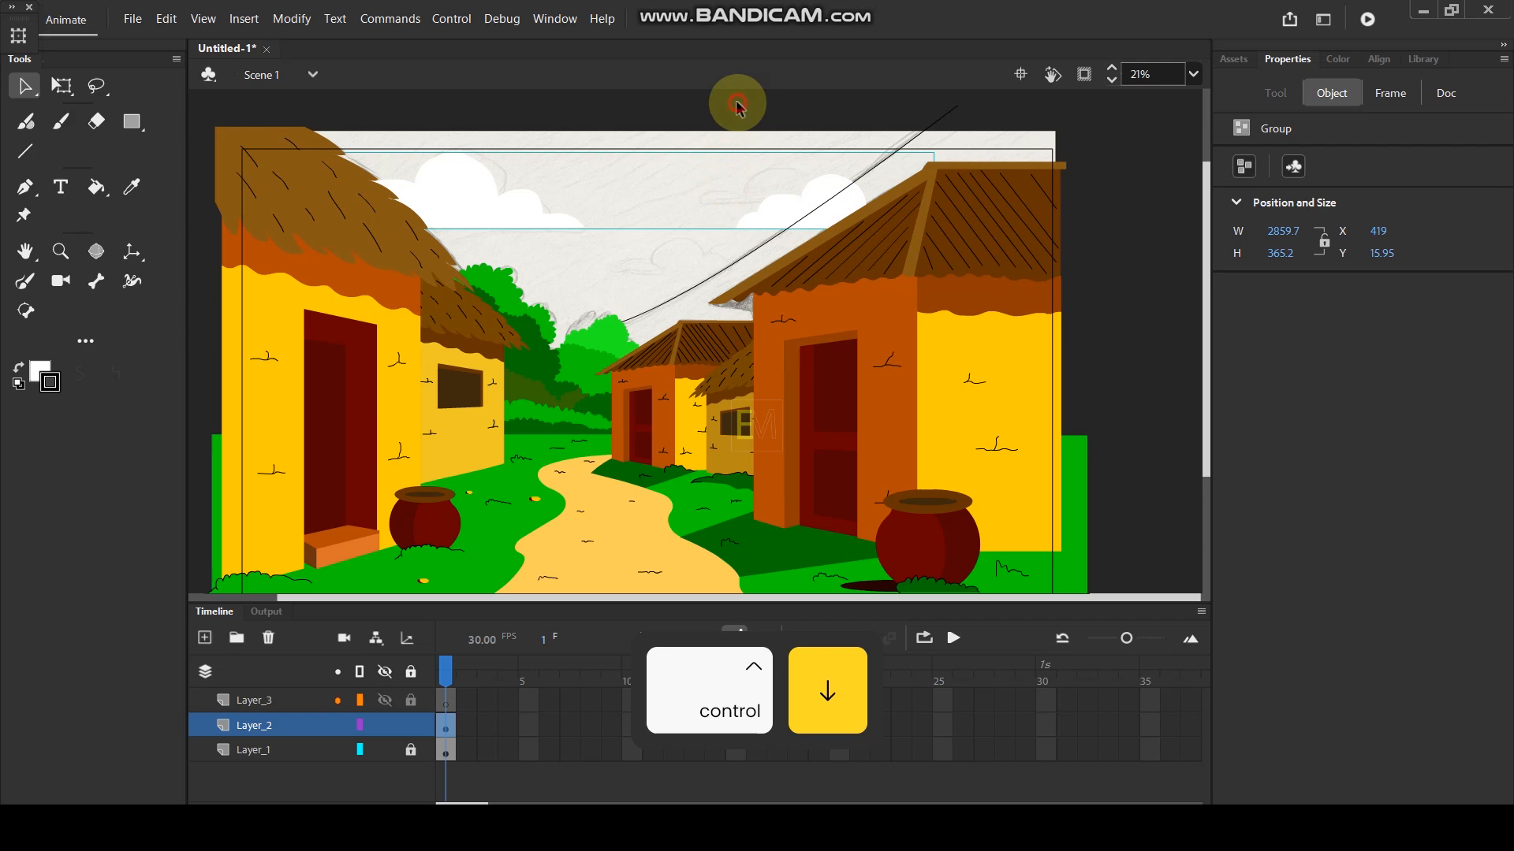
Draw a rectangle on Layer_3 covering the sky area past the stage's upper edges and fill it light blue.
{"action": "left_click", "coordinate": [289, 704]}
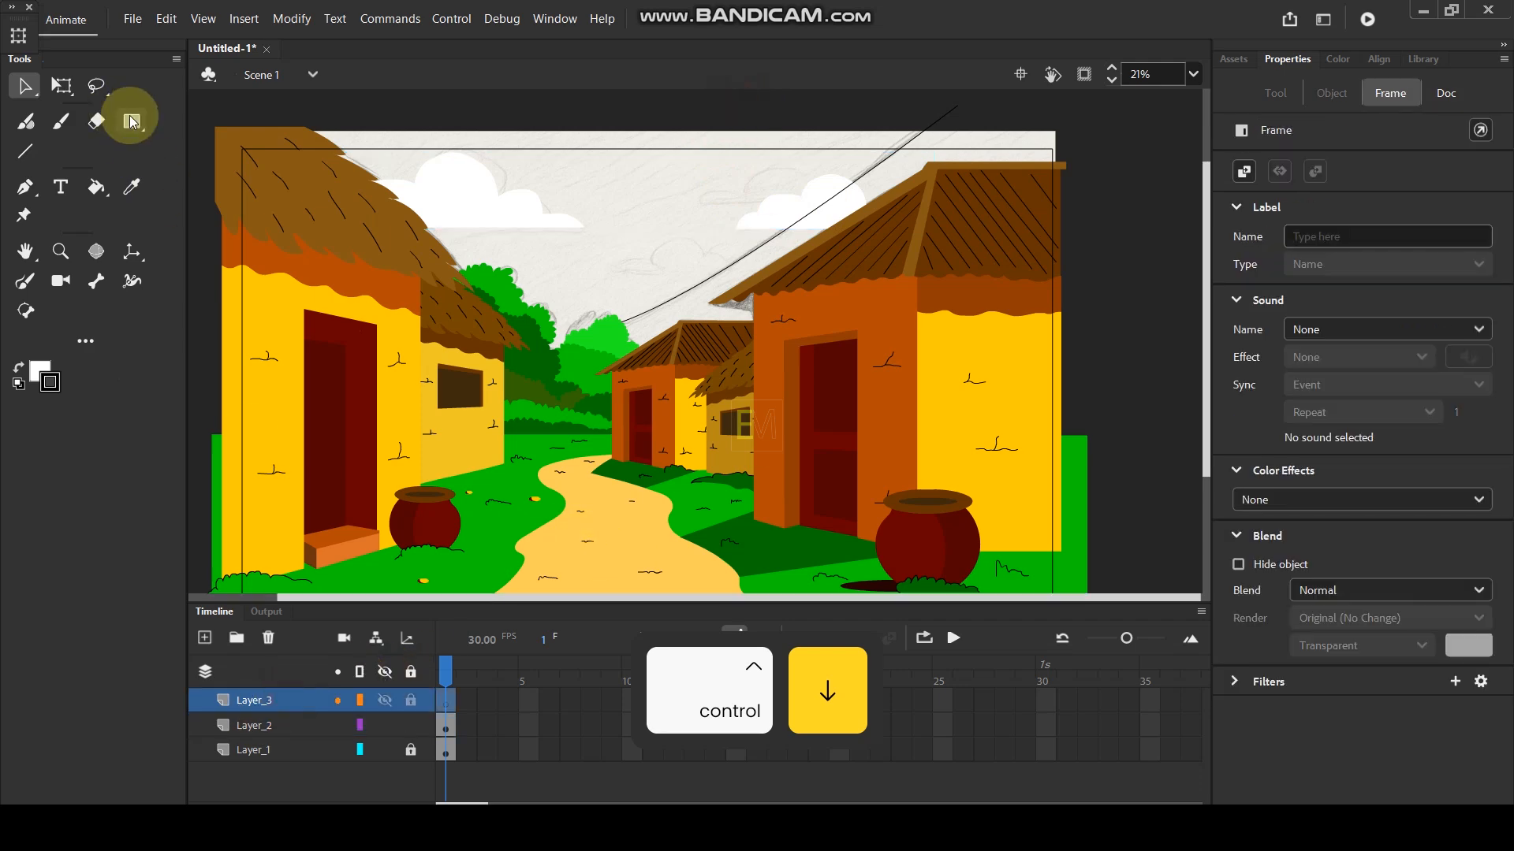
{"action": "left_click", "coordinate": [130, 121]}
{"action": "mouse_move", "coordinate": [197, 111]}
{"action": "left_mouse_down"}
{"action": "mouse_move", "coordinate": [645, 311]}
{"action": "mouse_move", "coordinate": [1094, 418]}
{"action": "mouse_move", "coordinate": [1086, 443]}
{"action": "left_mouse_up"}
{"action": "left_click", "coordinate": [39, 369]}
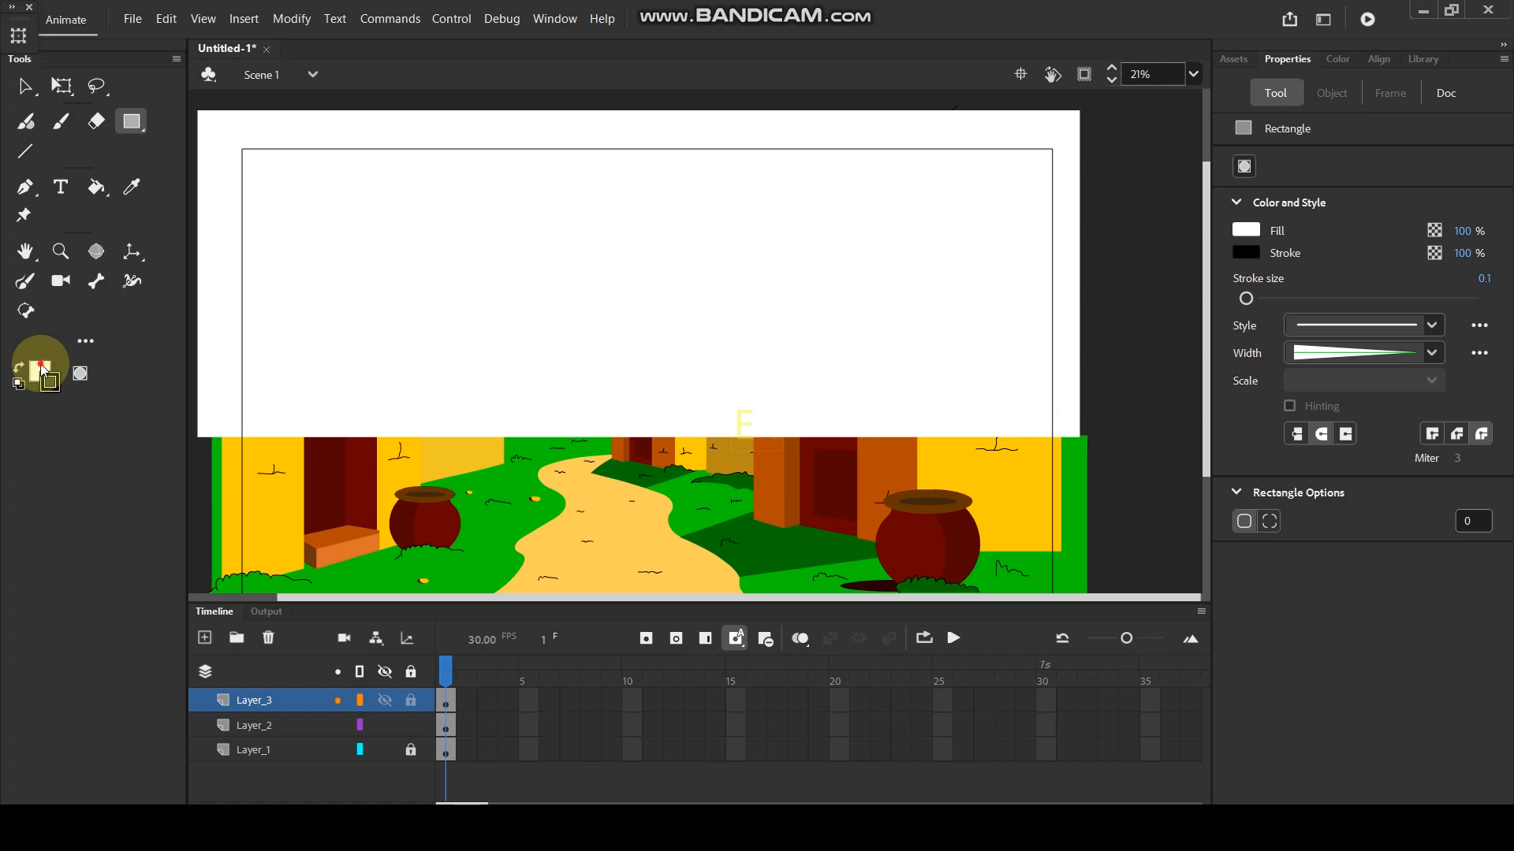
{"action": "left_click", "coordinate": [387, 513]}
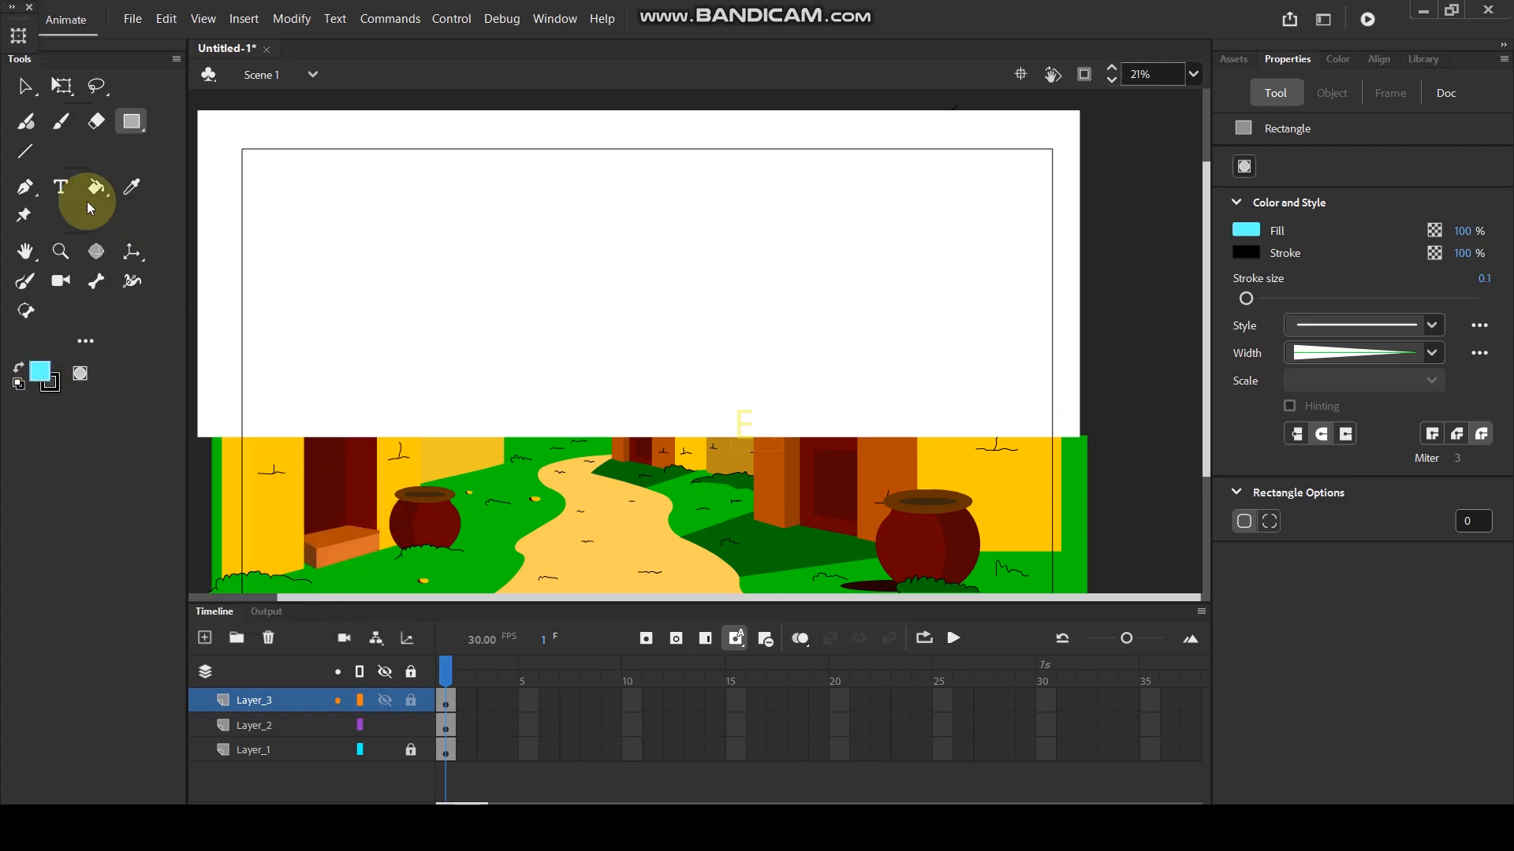
{"action": "left_click", "coordinate": [97, 187]}
{"action": "left_click", "coordinate": [404, 224]}
Group the light blue rectangle and move it from Layer_3 to the same position on Layer_2.
{"action": "left_click", "coordinate": [24, 88]}
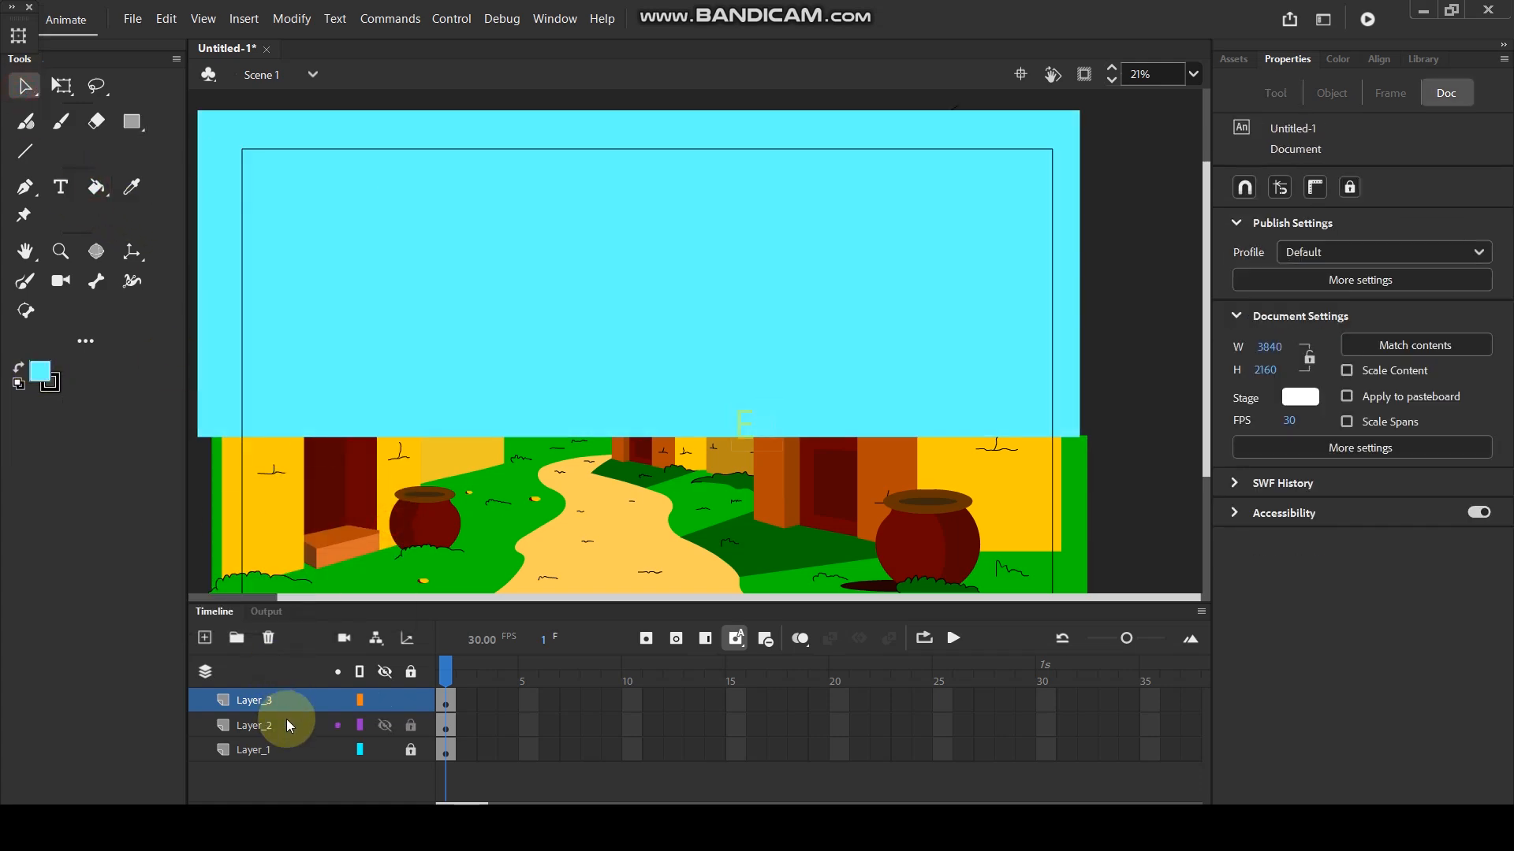
{"action": "left_click", "coordinate": [292, 699]}
{"action": "key", "text": "ctrl+g"}
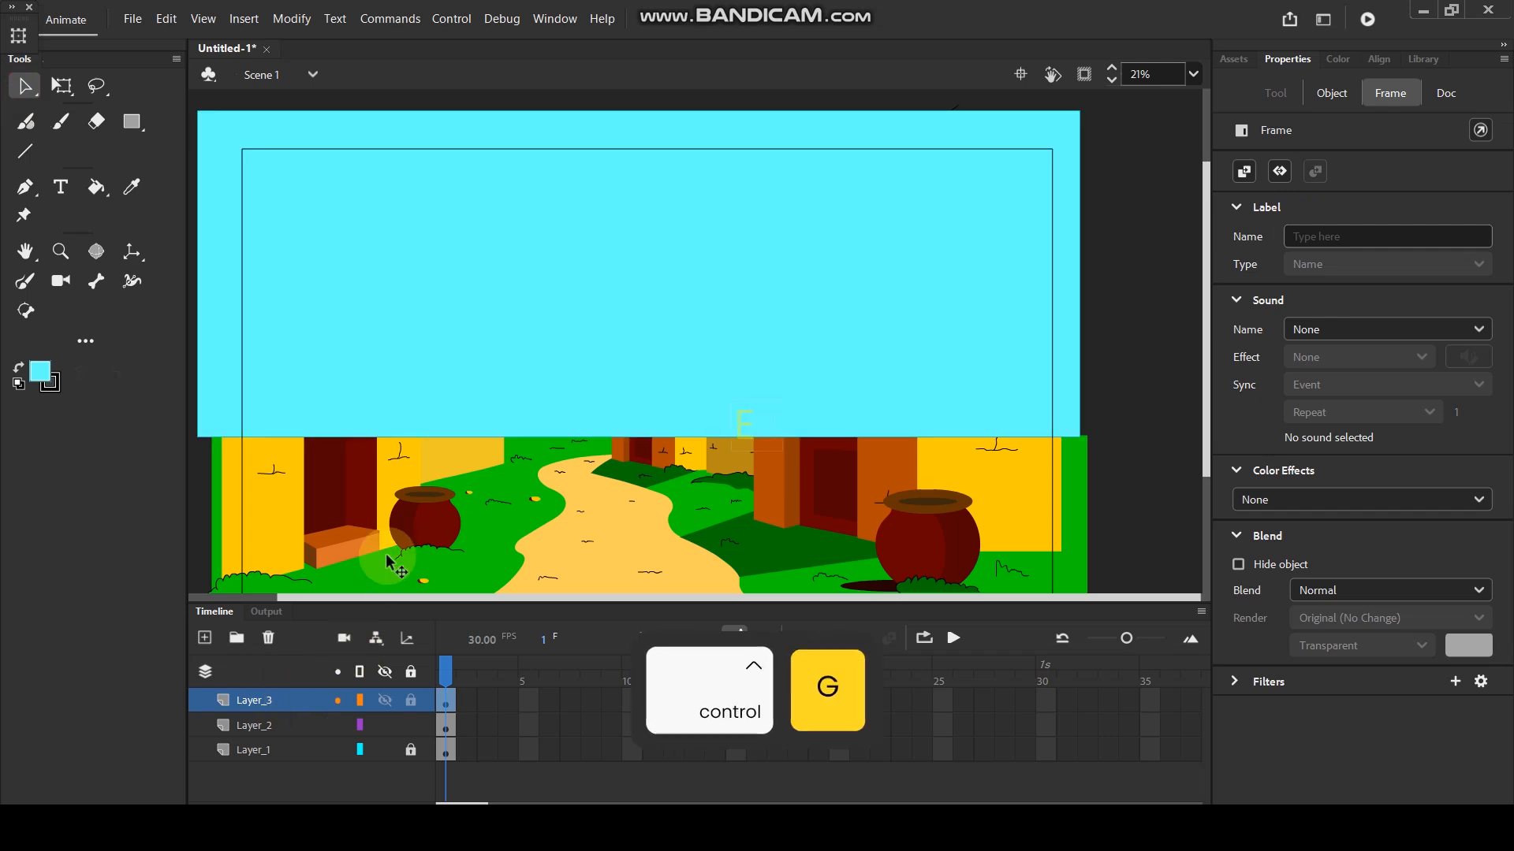
{"action": "key", "text": "ctrl+x"}
{"action": "left_click", "coordinate": [308, 719]}
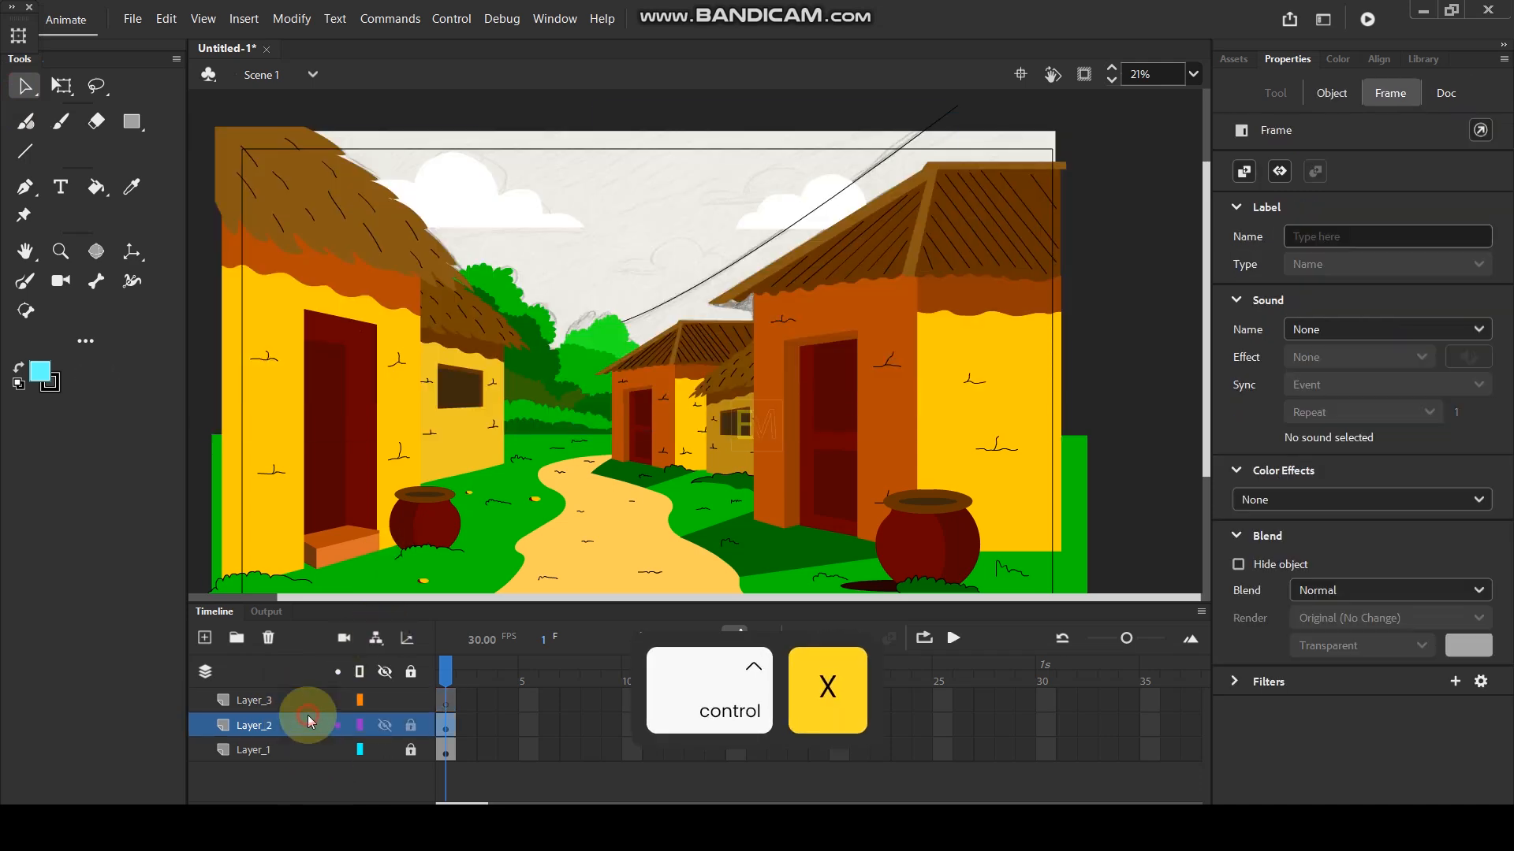
{"action": "key", "text": "ctrl+shift+v"}
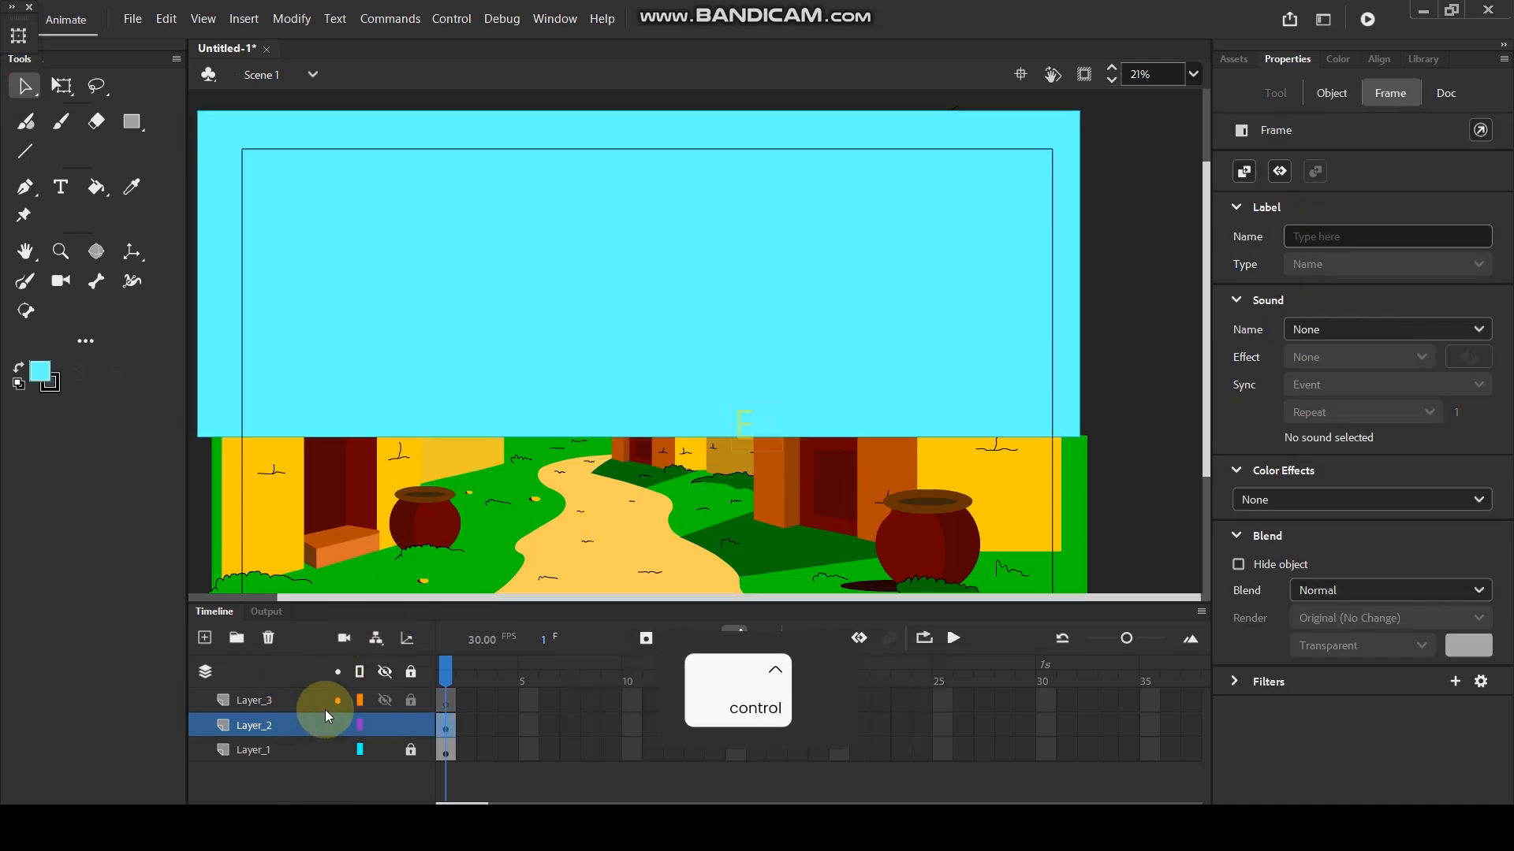
Send the light blue sky backward until it sits behind the huts, trees, clouds and curved line.
{"action": "key", "text": "ctrl+Down"}
{"action": "key", "text": "ctrl+Down"}
{"action": "key", "text": "ctrl+Down"}
{"action": "key", "text": "ctrl+Down"}
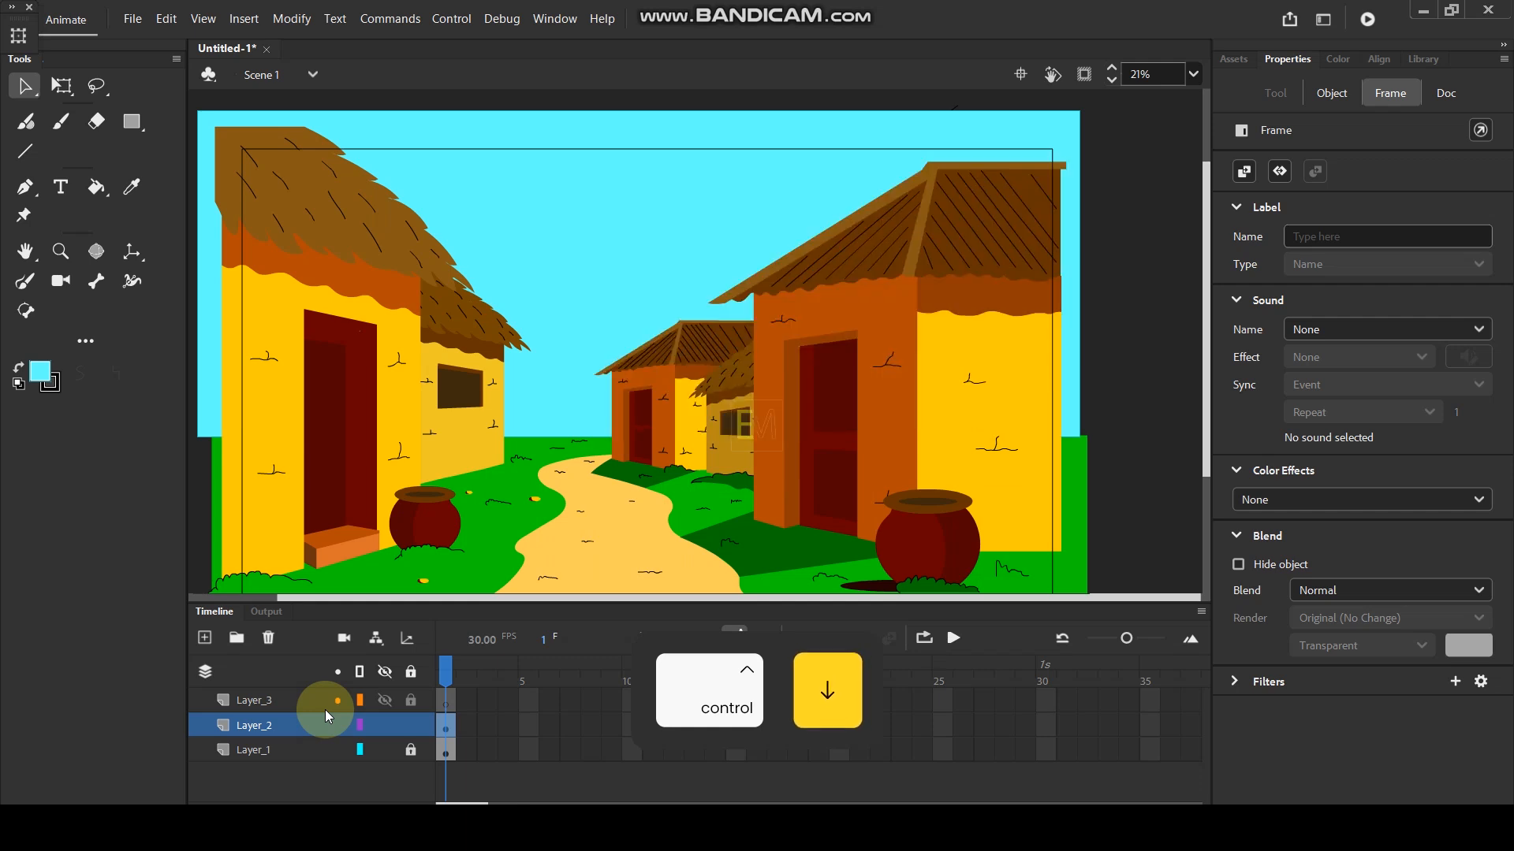
{"action": "key", "text": "ctrl+Down"}
{"action": "key", "text": "ctrl+Down"}
{"action": "key", "text": "ctrl+Down"}
{"action": "key", "text": "ctrl+Down"}
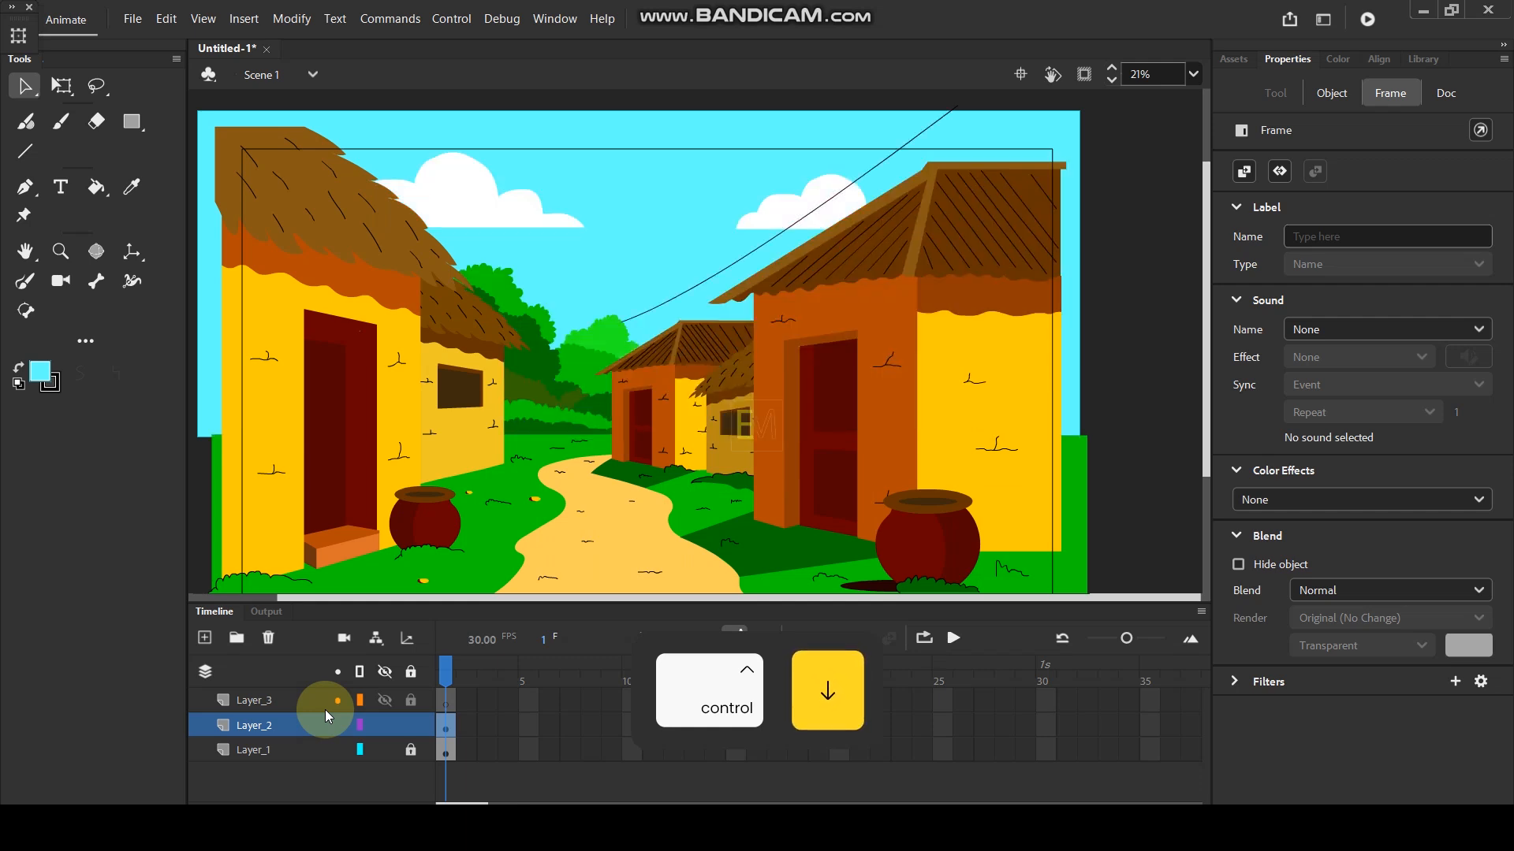
Delete the sketch layer, Layer_1.
{"action": "left_click", "coordinate": [272, 753]}
{"action": "left_click", "coordinate": [268, 639]}
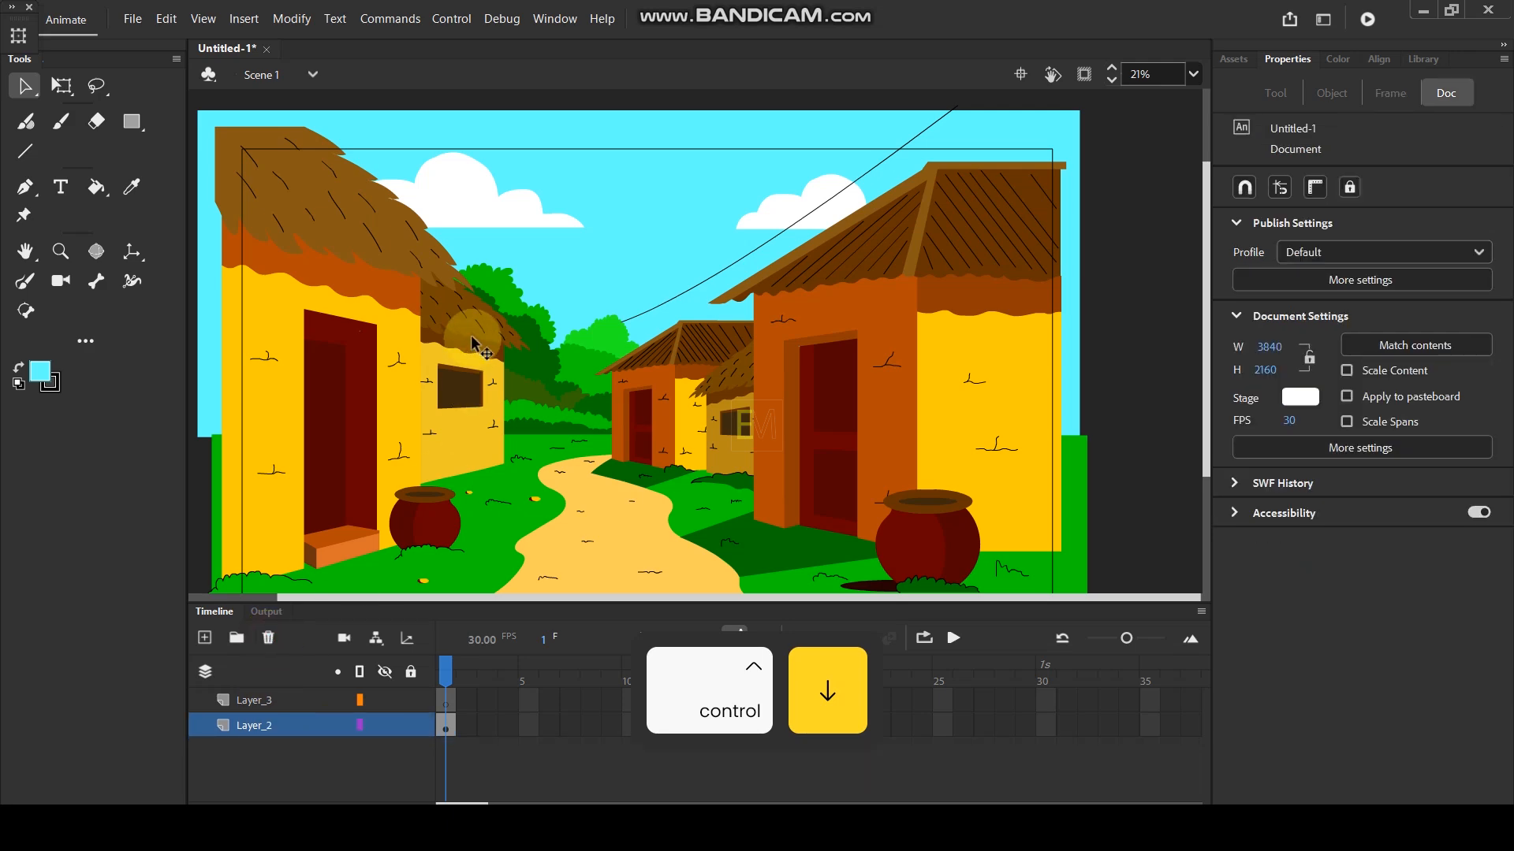
Test the movie, view the village scene in a maximized preview window, and close the preview.
{"action": "key", "text": "ctrl+Return"}
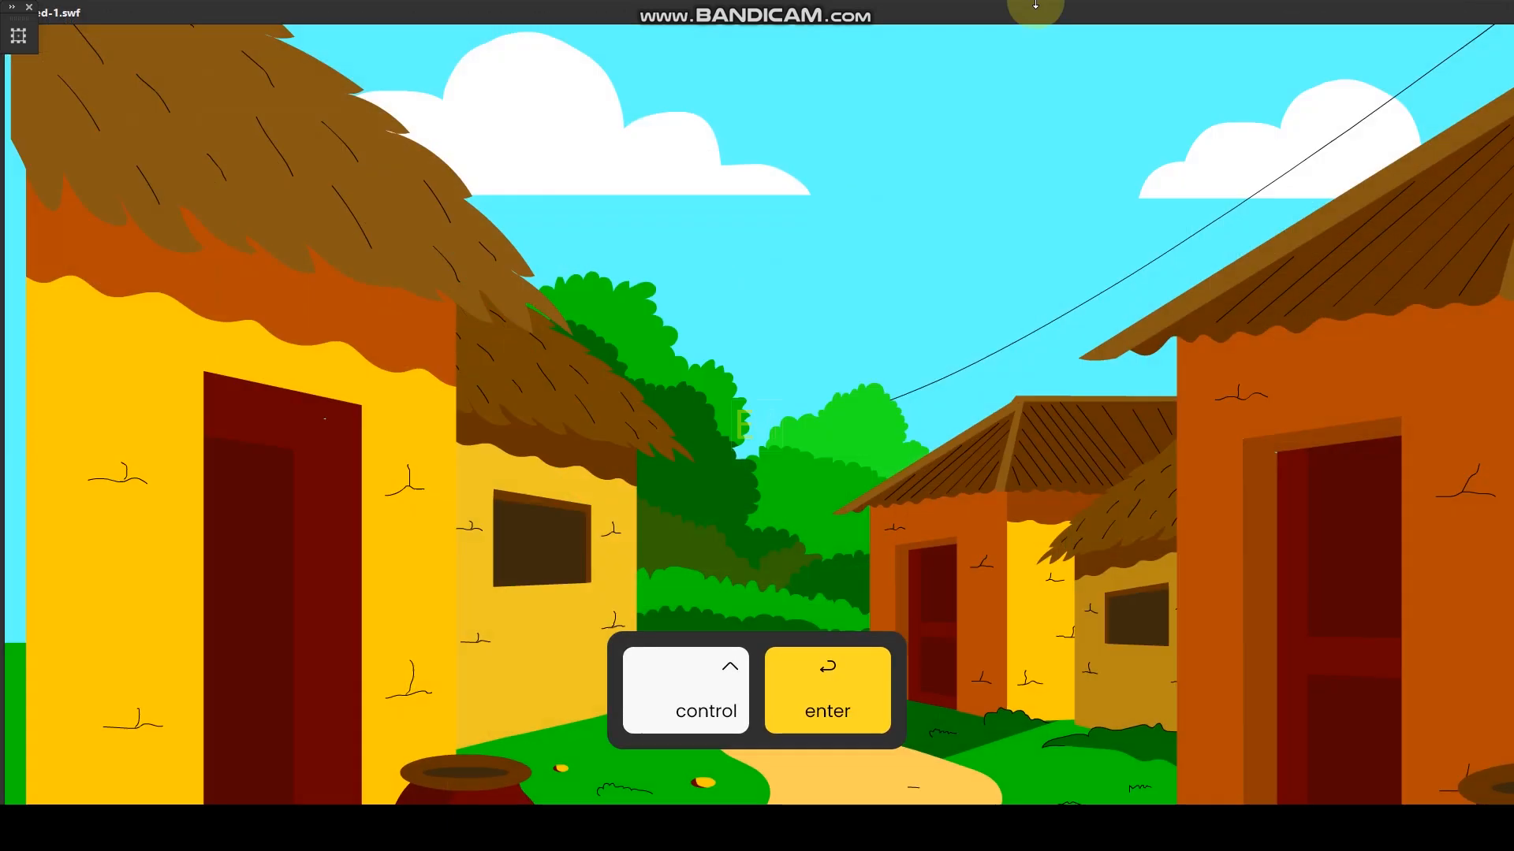
{"action": "left_click", "coordinate": [1419, 6]}
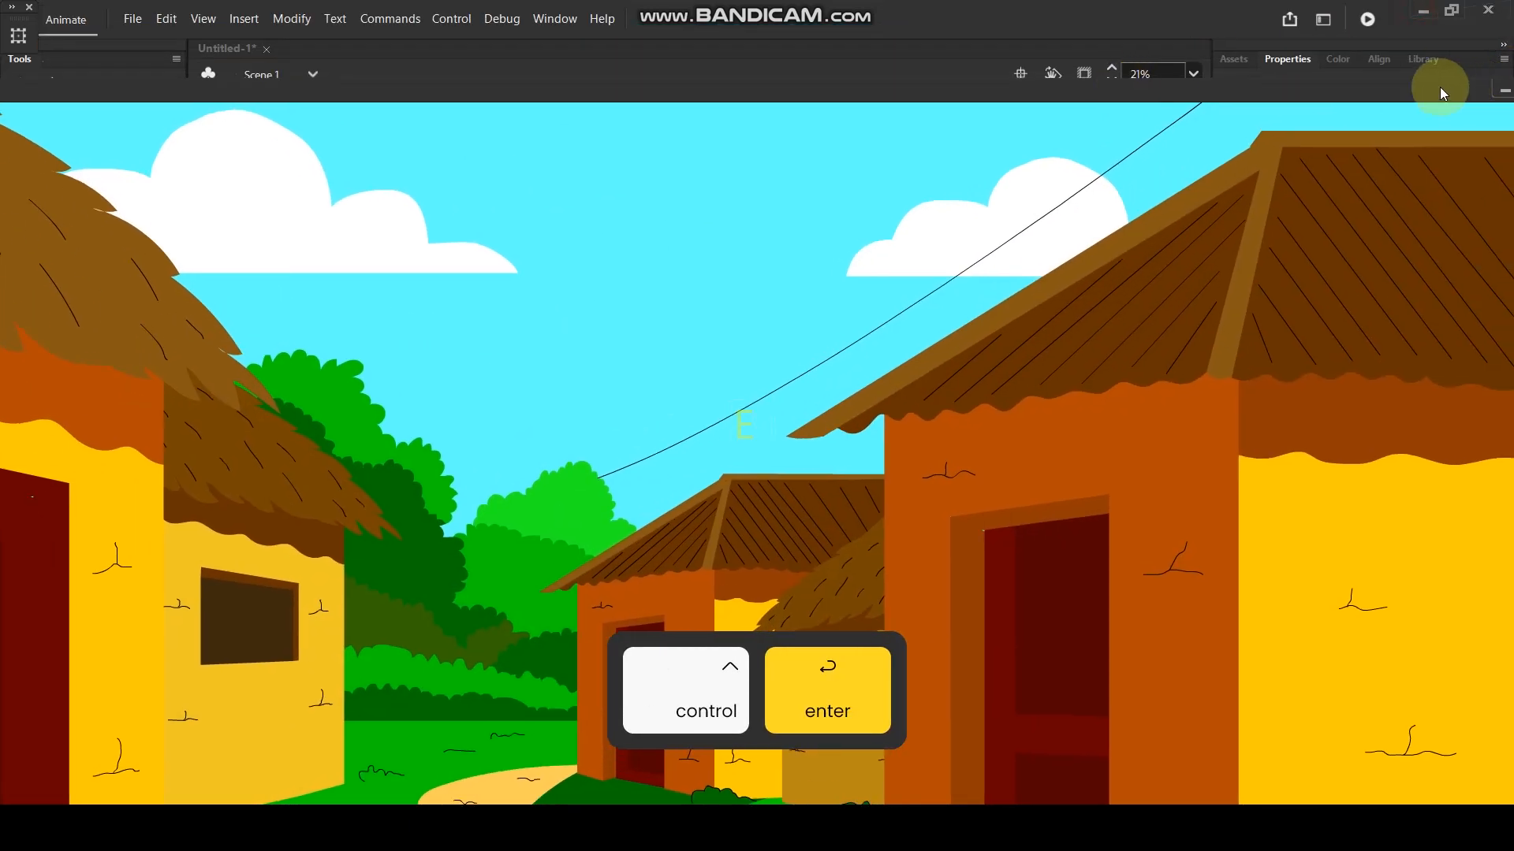
{"action": "left_click_drag", "start_coordinate": [1440, 88], "coordinate": [1347, 102]}
{"action": "left_click", "coordinate": [1445, 103]}
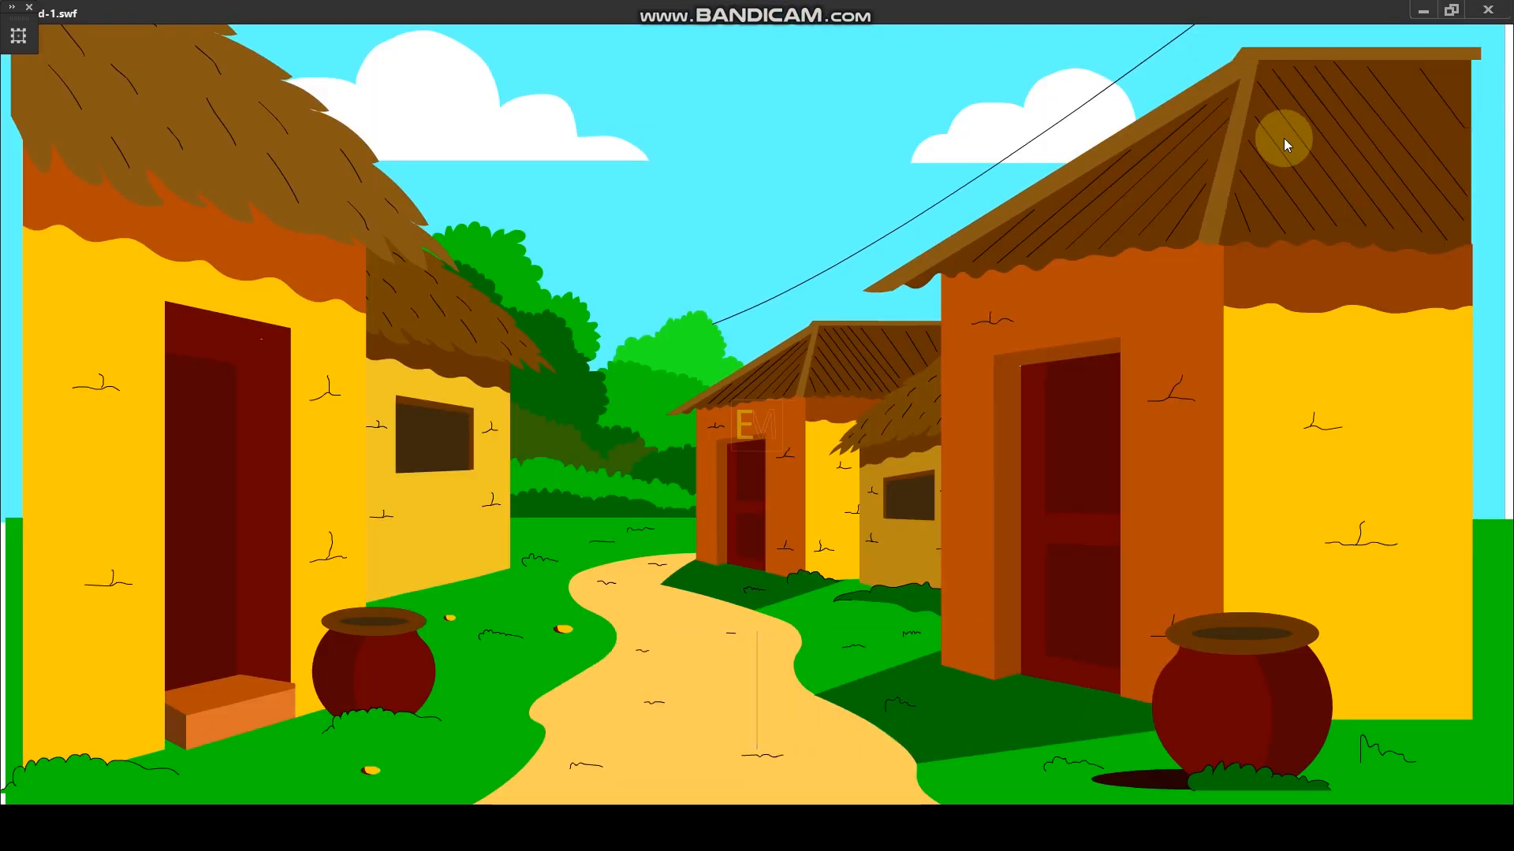
{"action": "left_click", "coordinate": [1453, 16]}
{"action": "left_click", "coordinate": [1474, 101]}
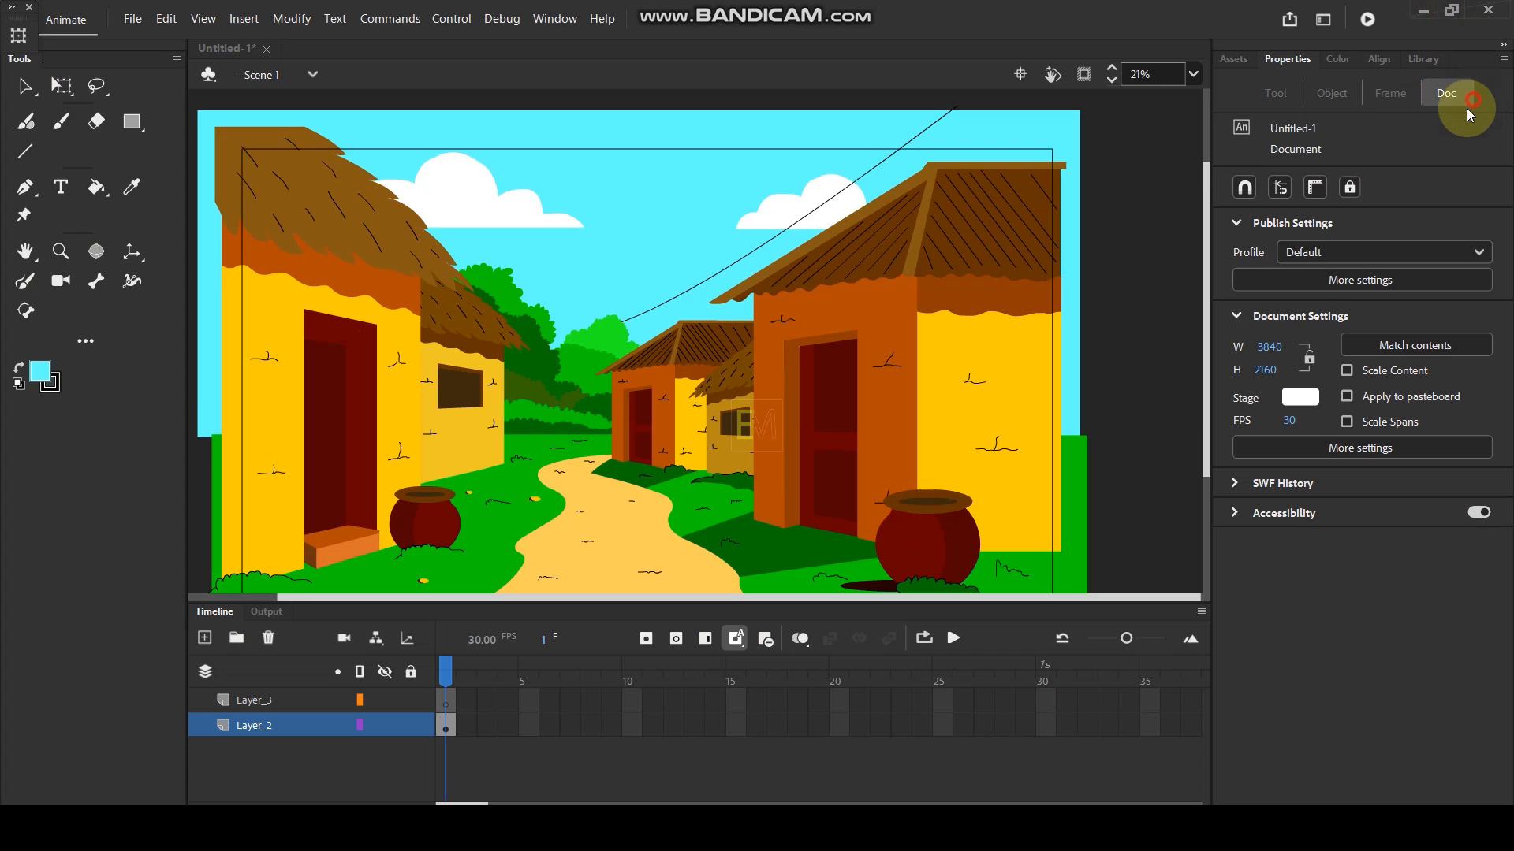
Clip the content outside the stage and test the movie again in a maximized preview window.
{"action": "left_click", "coordinate": [1084, 74]}
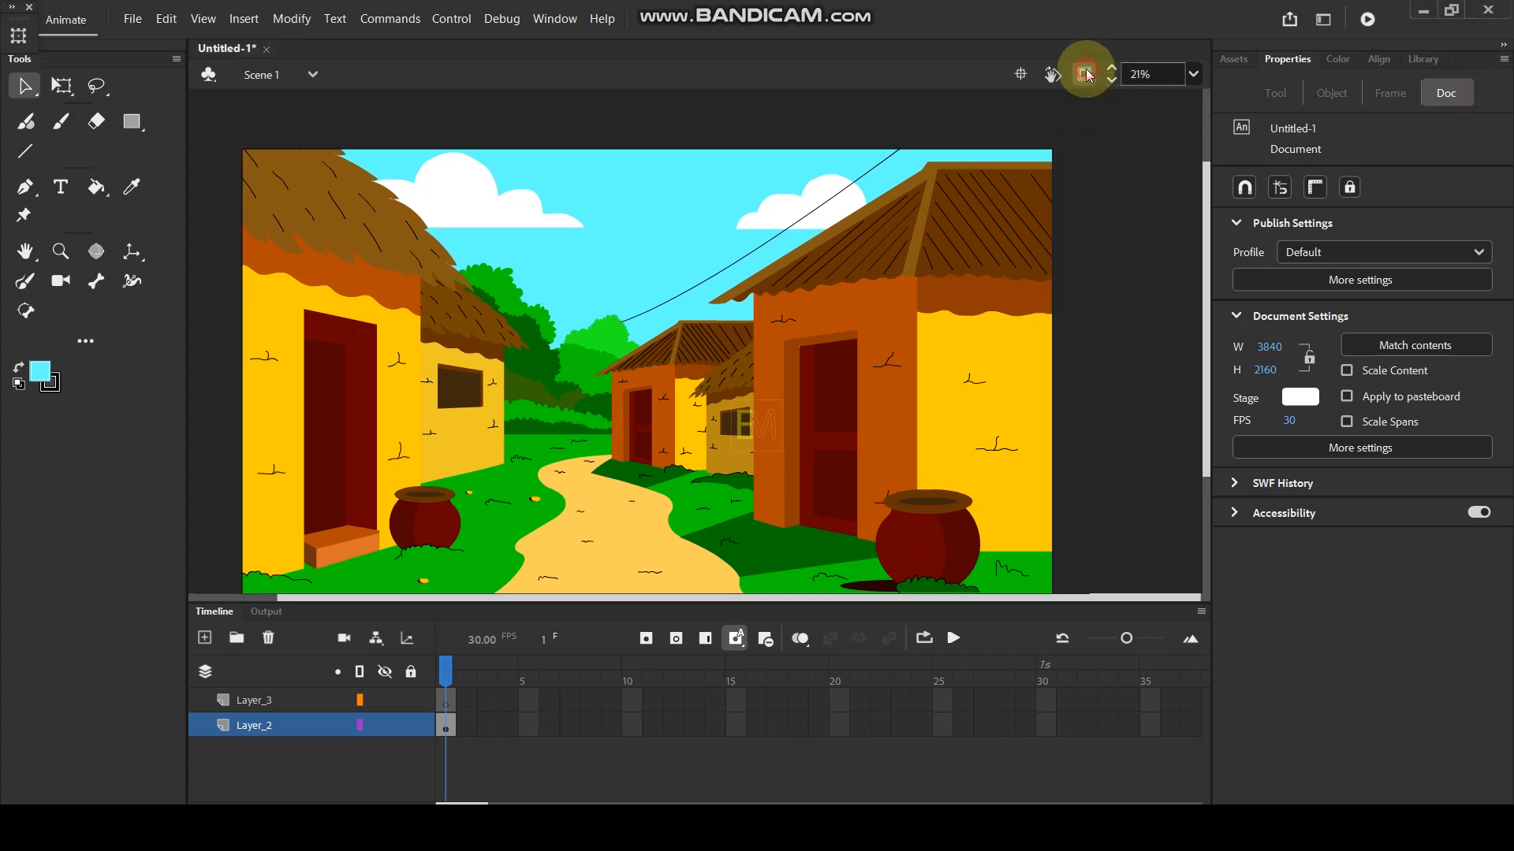
{"action": "scroll", "coordinate": [775, 319], "scroll_direction": "down", "scroll_amount": 2}
{"action": "scroll", "coordinate": [775, 316], "scroll_direction": "up", "scroll_amount": 2}
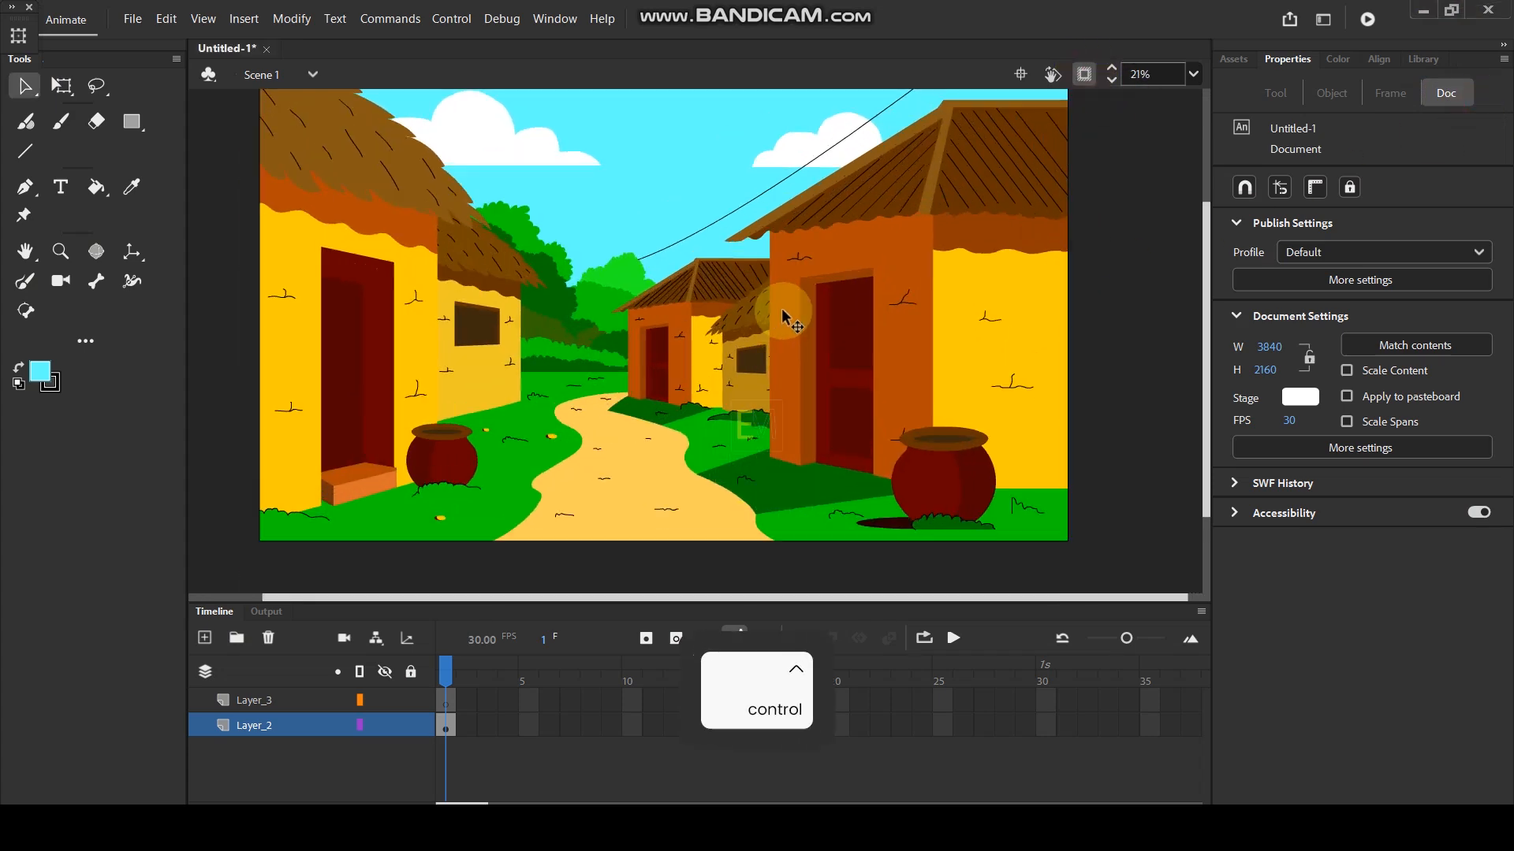
{"action": "key", "text": "ctrl+Return"}
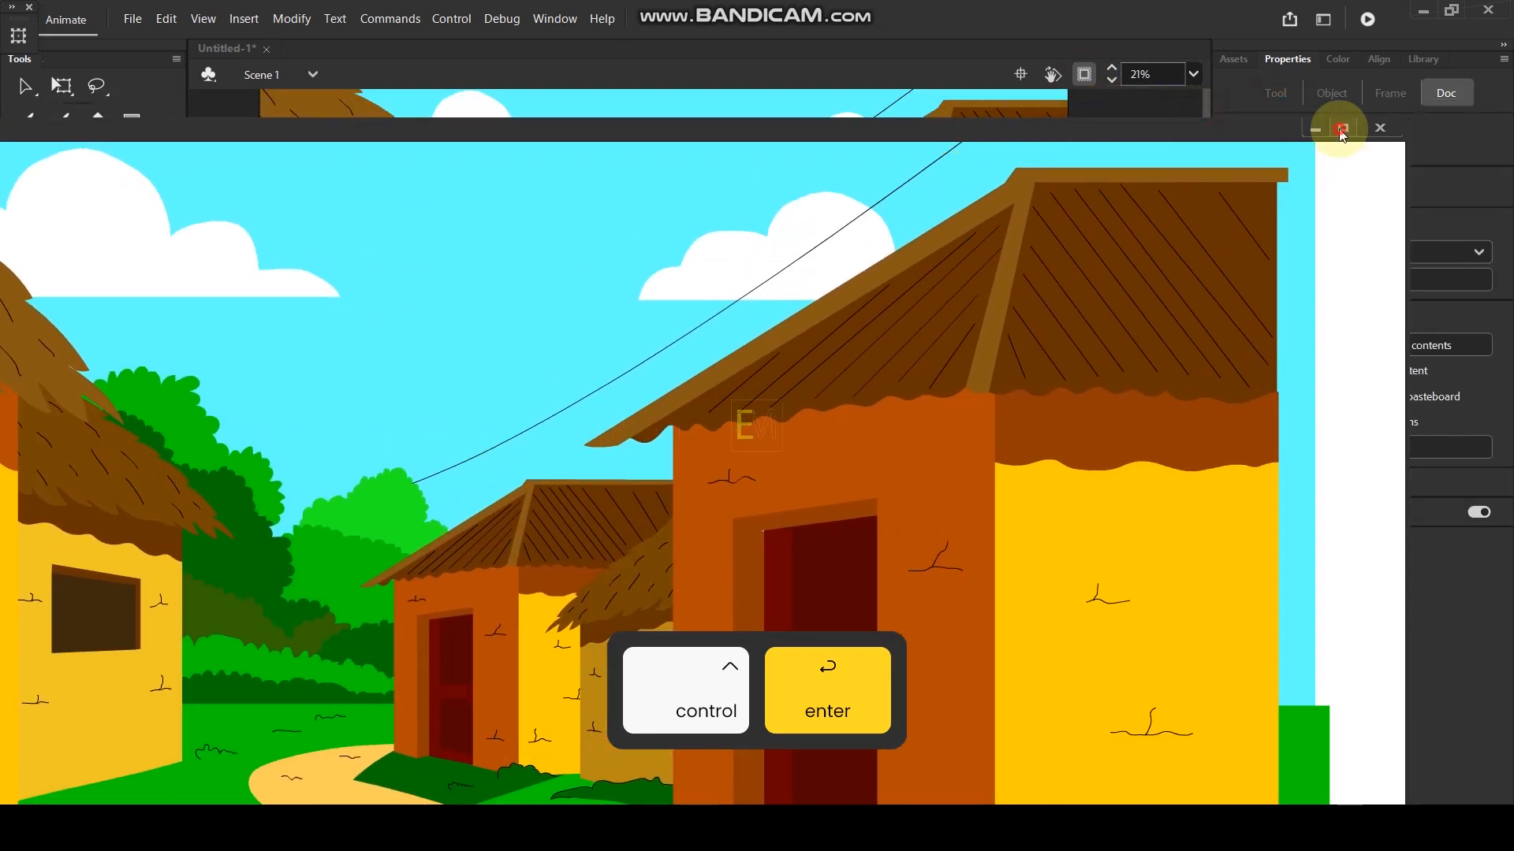
{"action": "left_click", "coordinate": [1340, 129]}
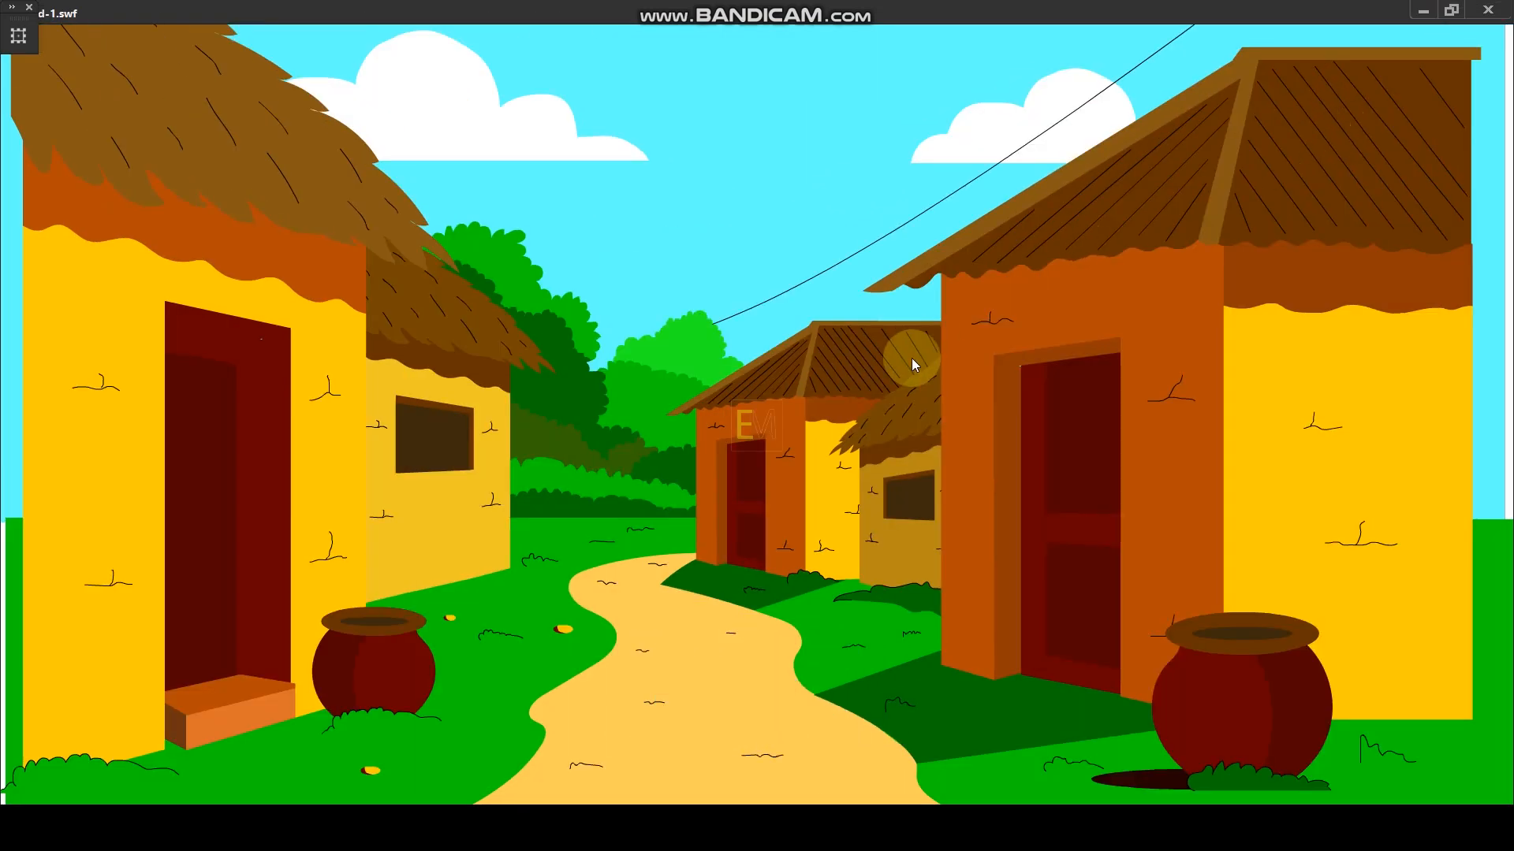